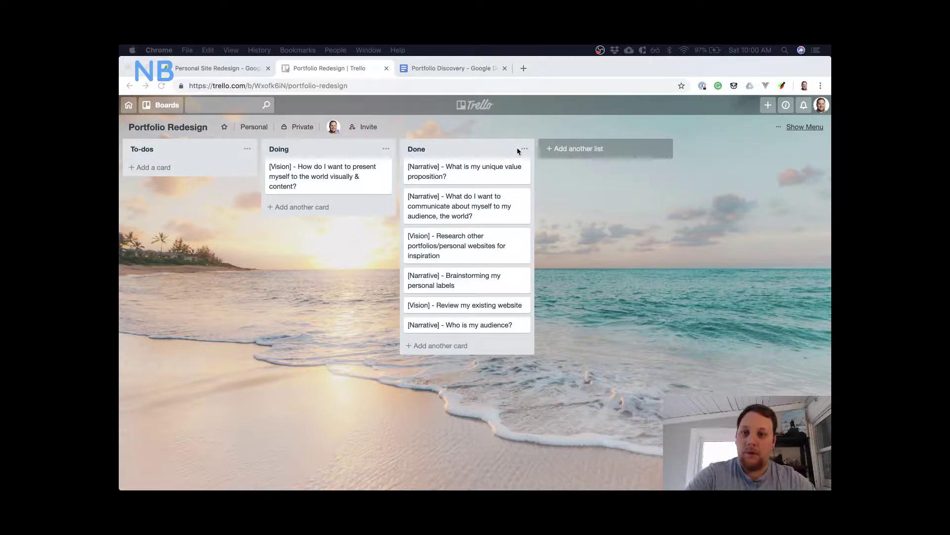
# - Review the Portfolio Discovery document's notes on audience, site review, personal labels, other portfolios and site content
pyautogui.click(317, 268)
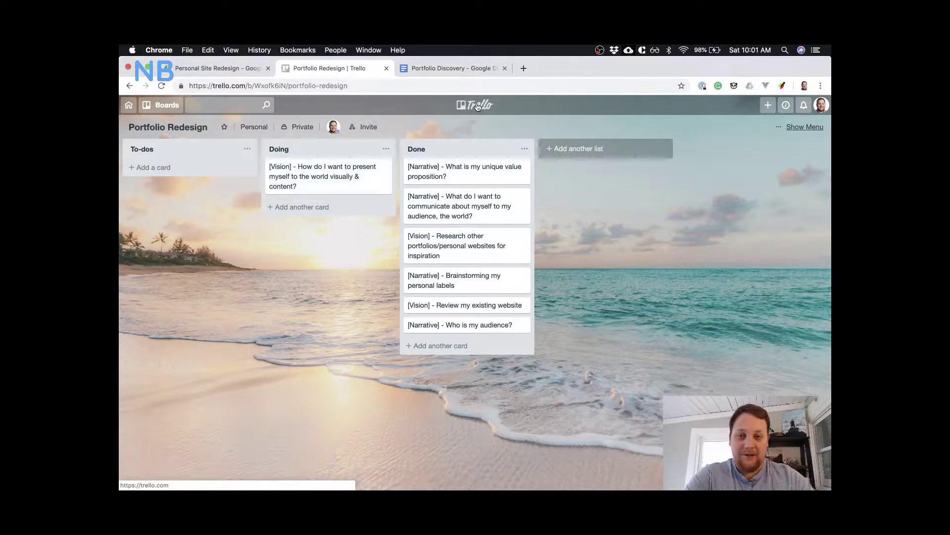
pyautogui.click(434, 69)
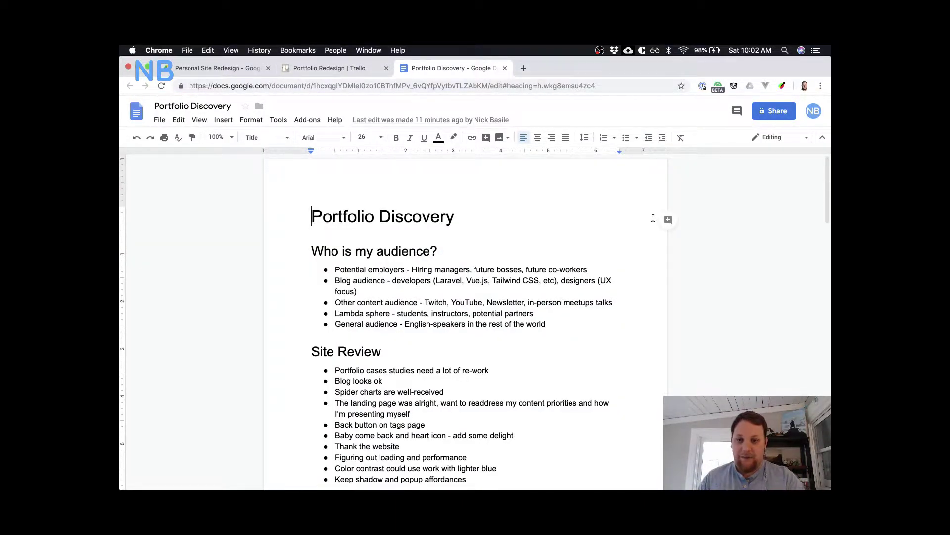
pyautogui.scroll(-2, 644, 250)
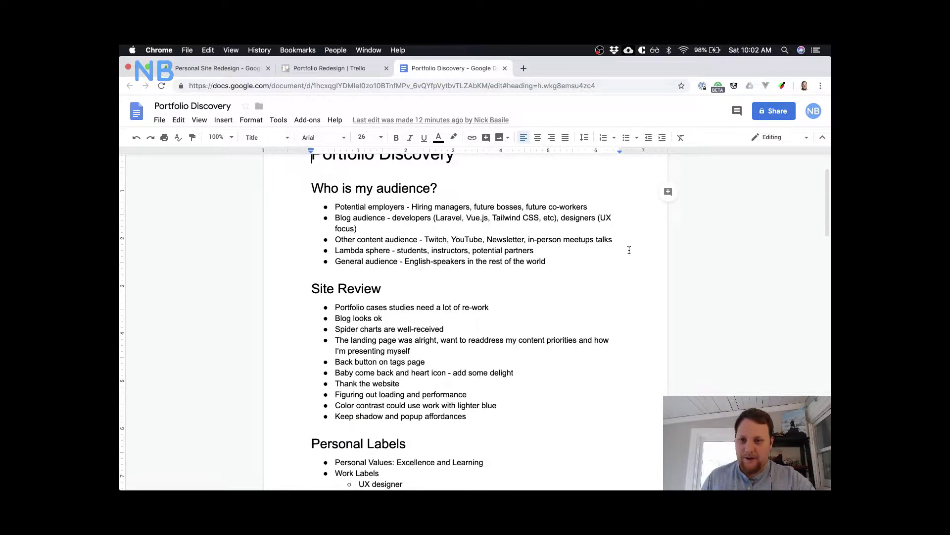
pyautogui.scroll(-3, 629, 250)
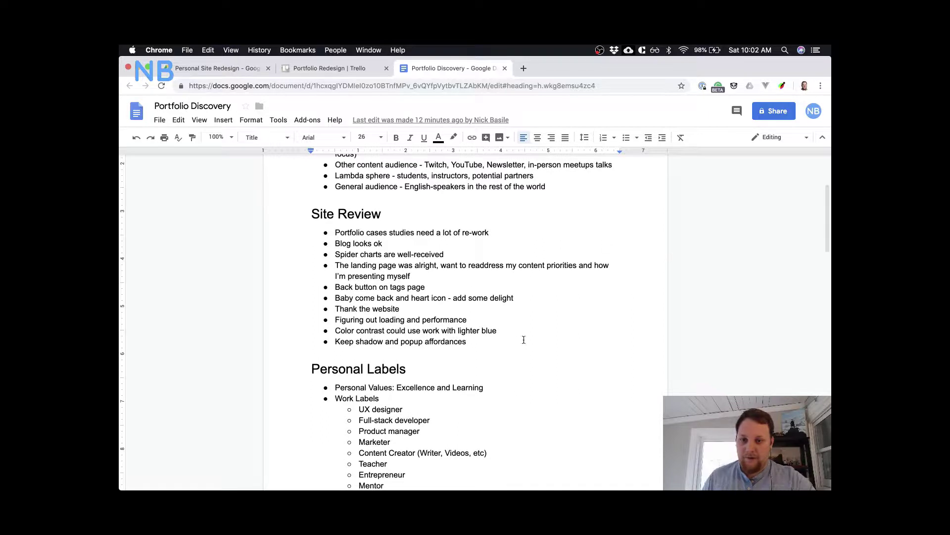
pyautogui.scroll(-8, 524, 340)
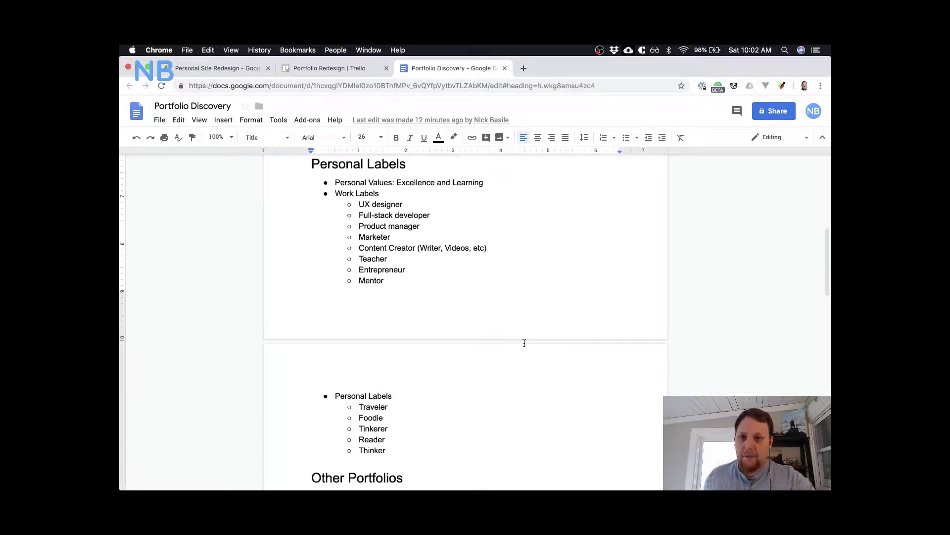
pyautogui.scroll(-6, 524, 344)
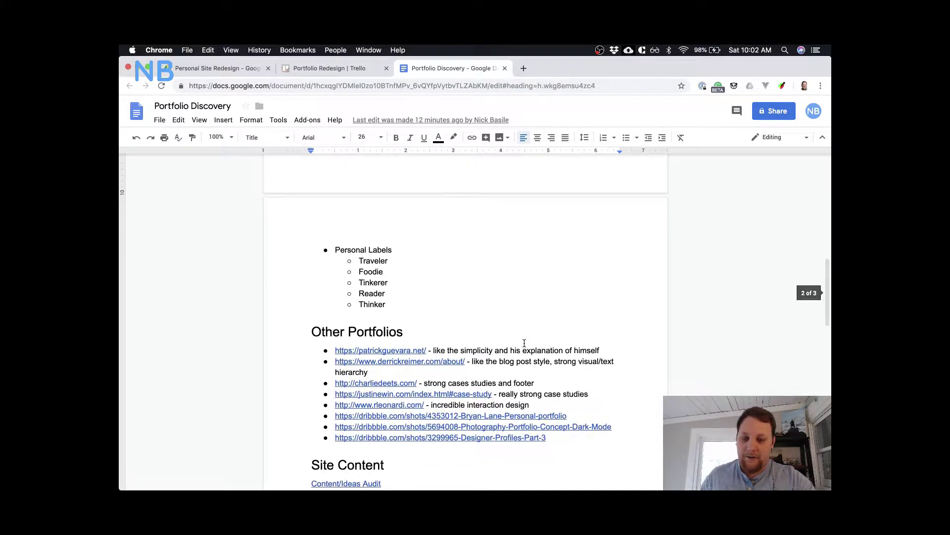
pyautogui.scroll(-5, 524, 343)
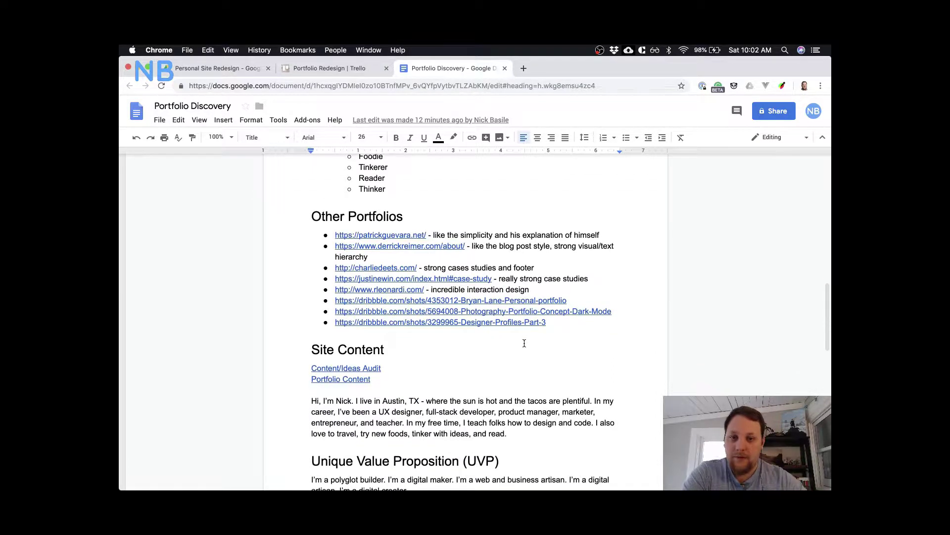
pyautogui.scroll(-4, 524, 343)
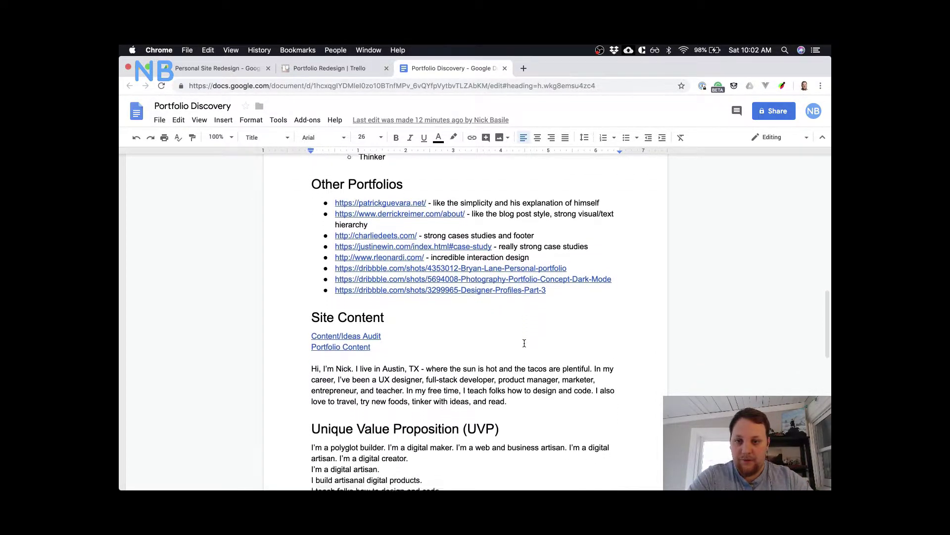
pyautogui.scroll(-2, 404, 277)
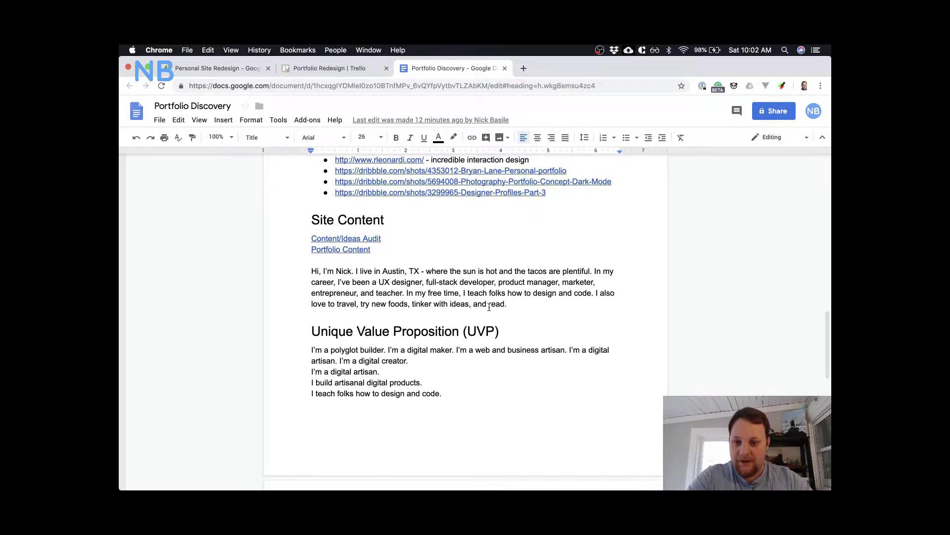
# - Examine the Unique Value Proposition drafts and the site hierarchy under Information Architecture in the discovery document
pyautogui.scroll(-10, 489, 307)
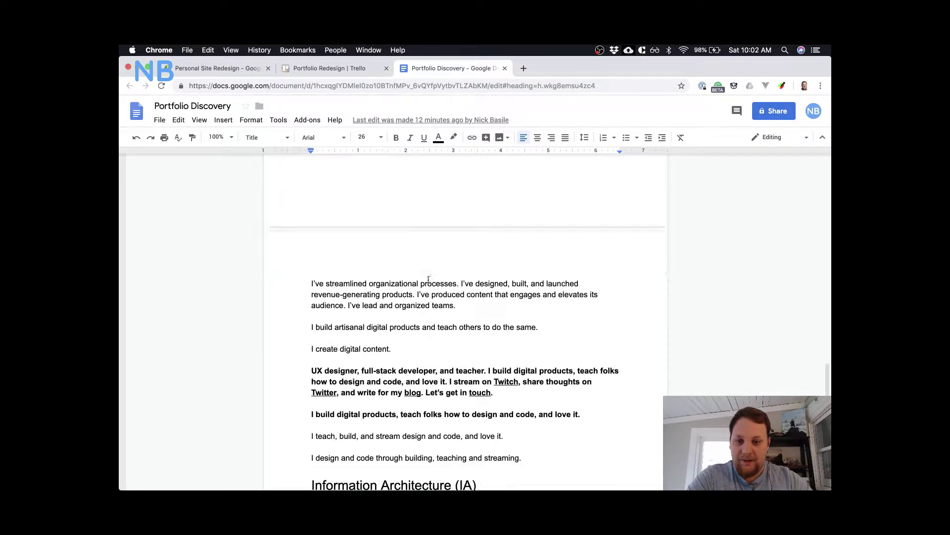
pyautogui.scroll(-2, 428, 278)
pyautogui.scroll(6, 428, 279)
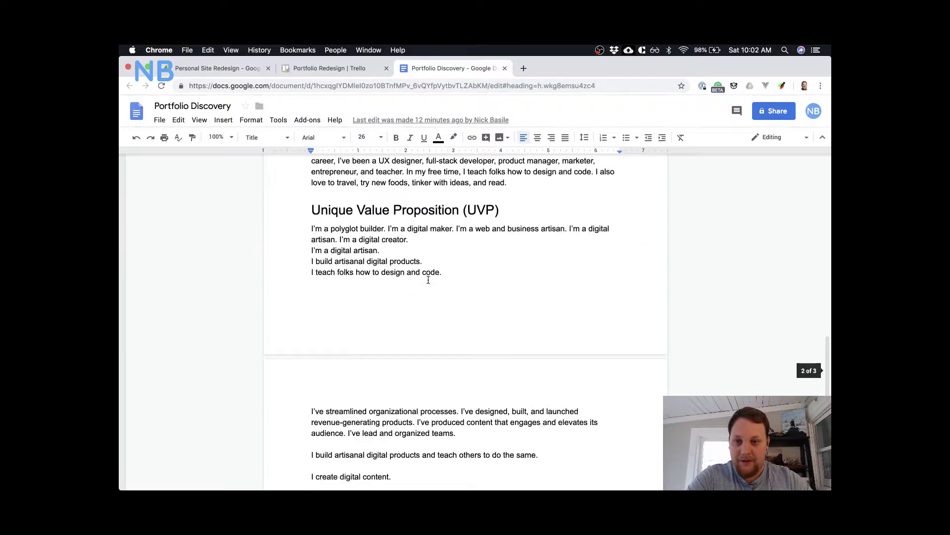
pyautogui.scroll(-3, 429, 280)
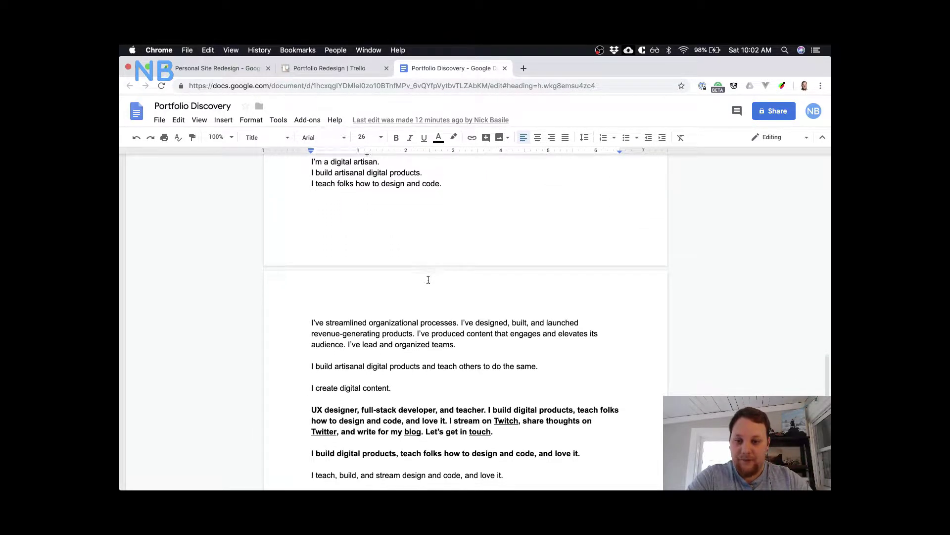
pyautogui.scroll(-3, 429, 280)
pyautogui.scroll(-1, 558, 316)
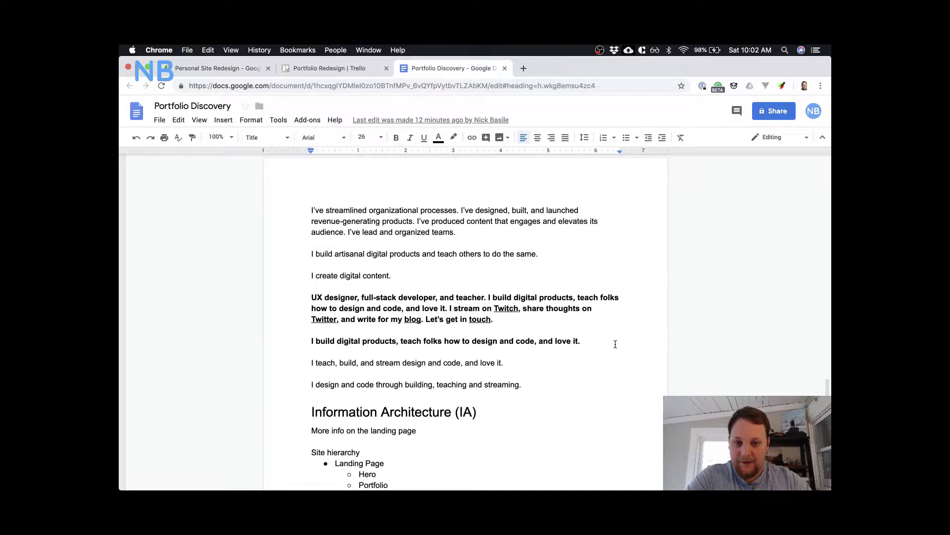
pyautogui.scroll(-1, 616, 344)
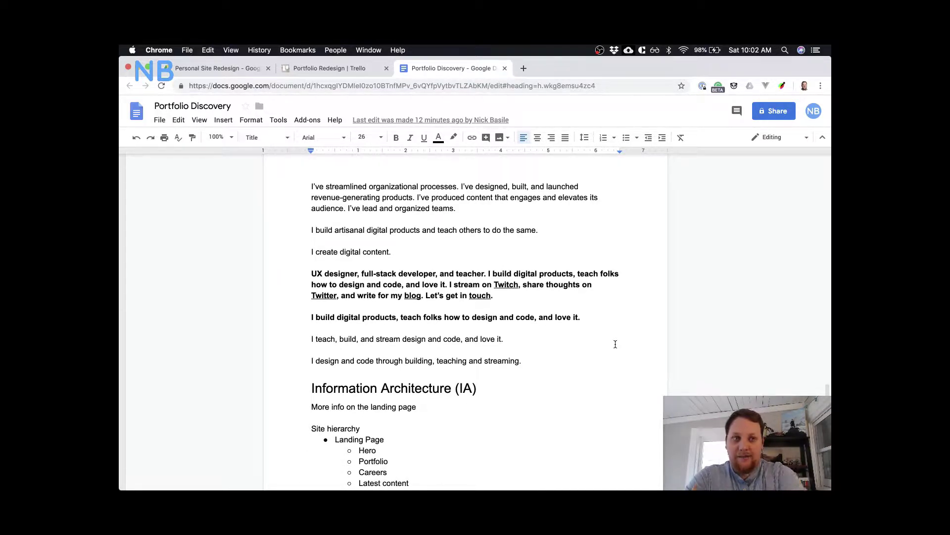
pyautogui.scroll(-1, 615, 344)
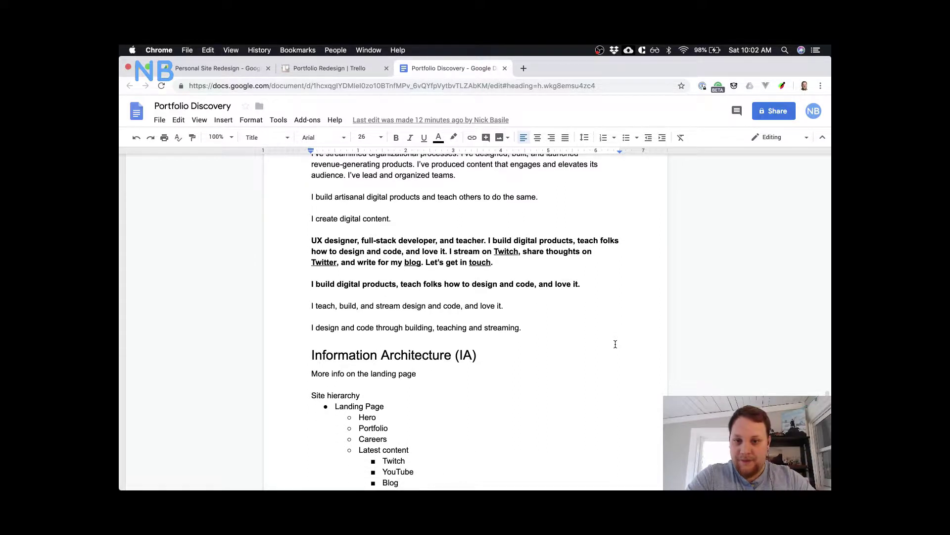
pyautogui.scroll(-1, 615, 344)
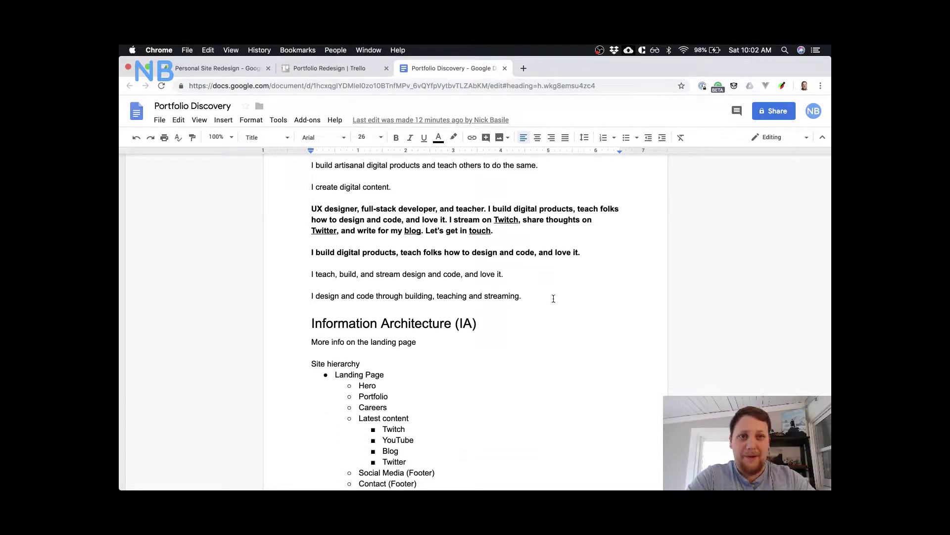
pyautogui.scroll(-3, 560, 272)
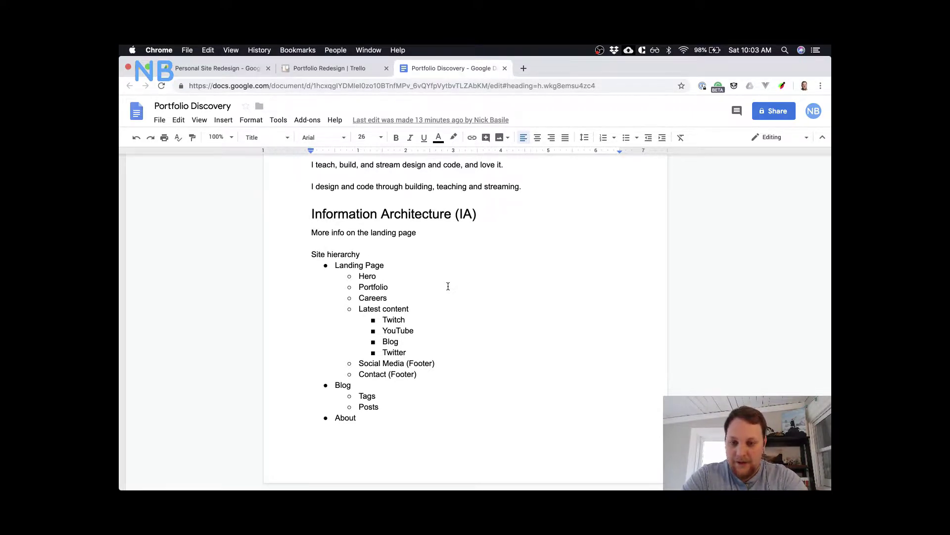
pyautogui.scroll(10, 448, 286)
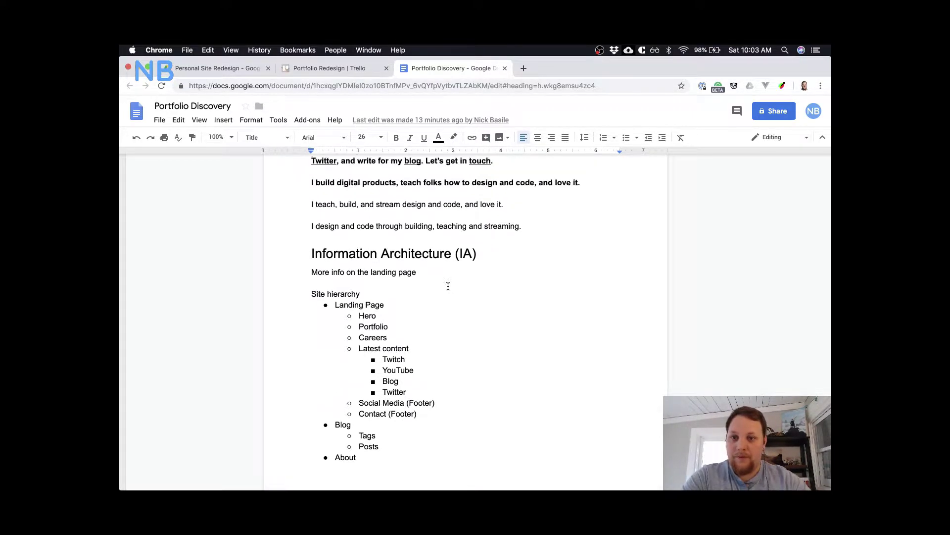
pyautogui.scroll(-4, 448, 286)
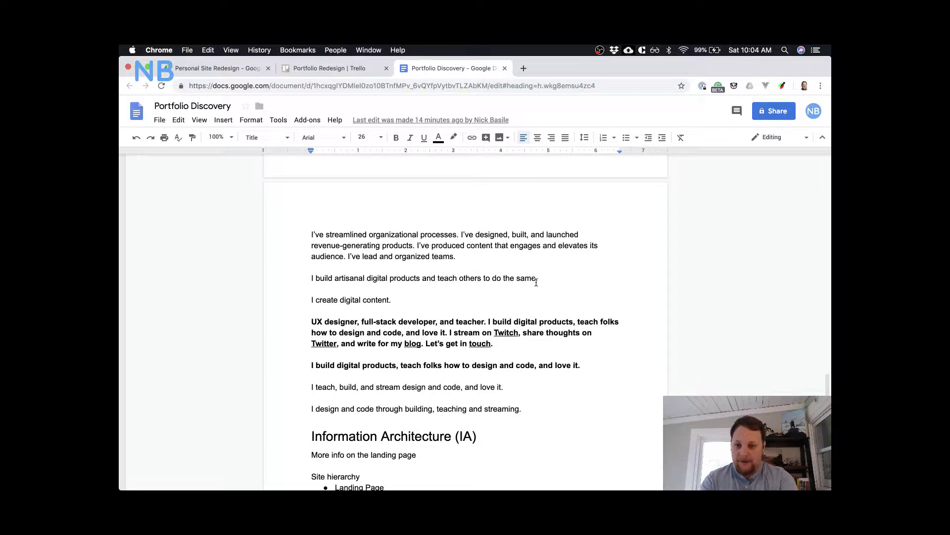
pyautogui.scroll(-5, 551, 228)
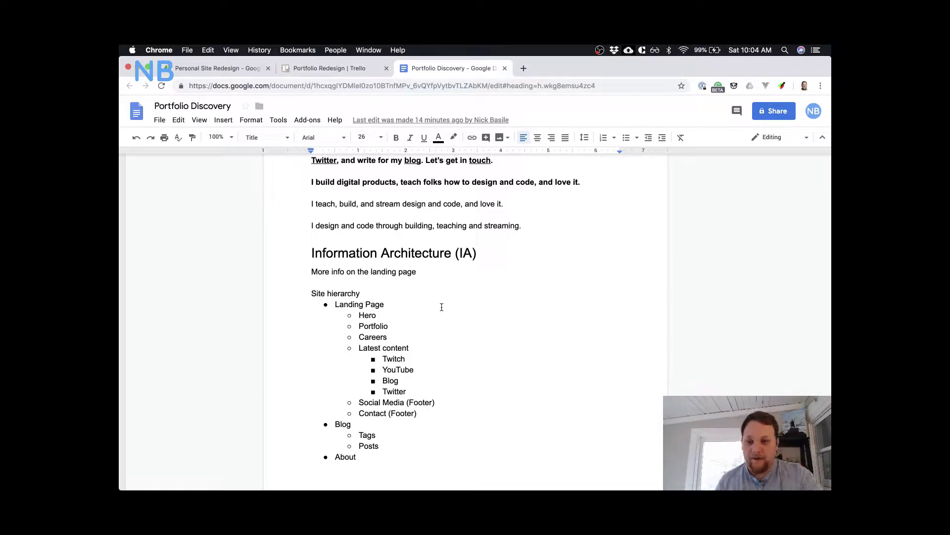
# - On the Portfolio Redesign Trello board, move the "[Vision] - How do I want to present myself to the world visually & content?" card to Done
pyautogui.click(330, 71)
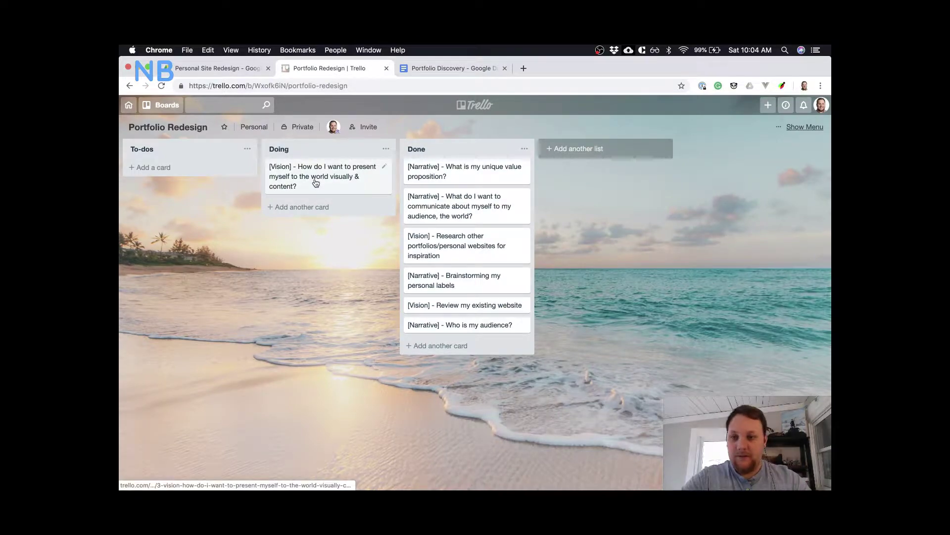
pyautogui.moveTo(315, 183); pyautogui.dragTo(469, 176)
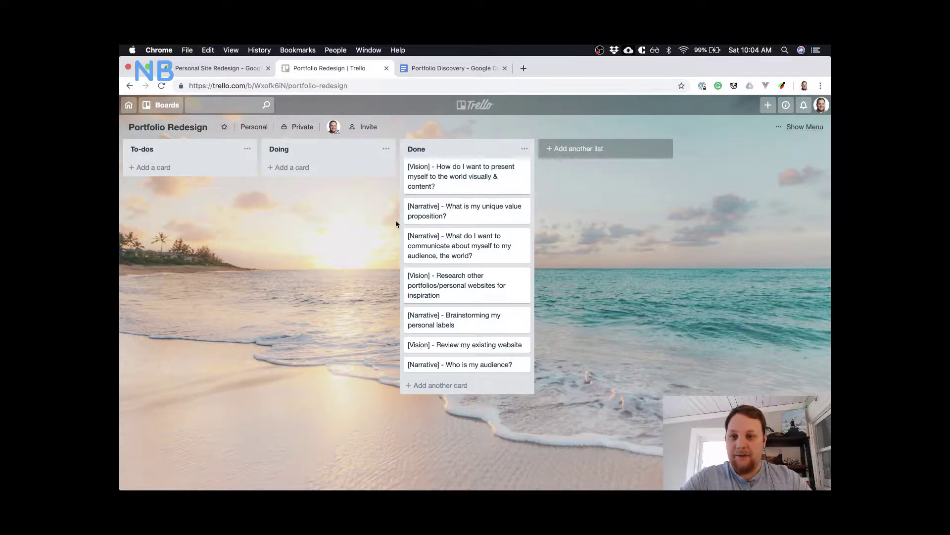
# - Add a card titled "[Design] - Wireframe Experiments" to the To-dos list
pyautogui.click(183, 169)
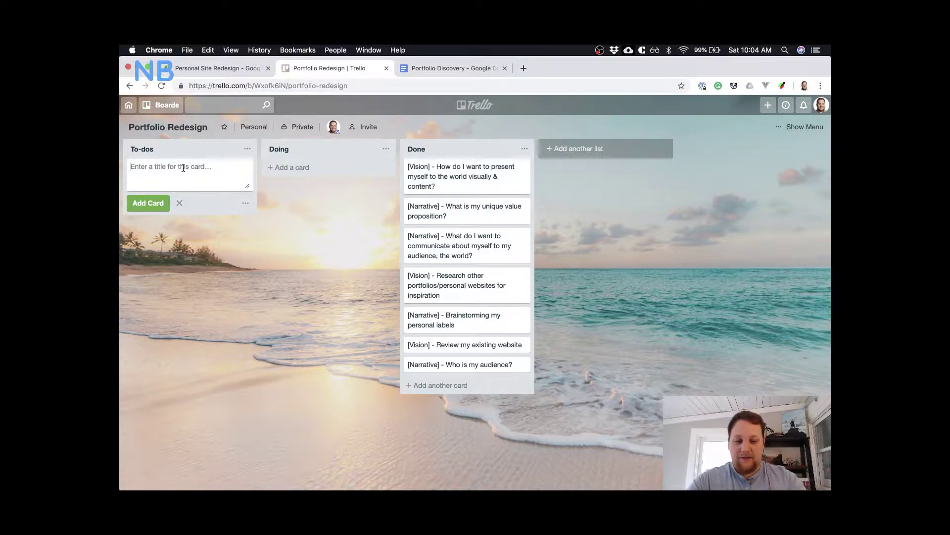
pyautogui.write('[')
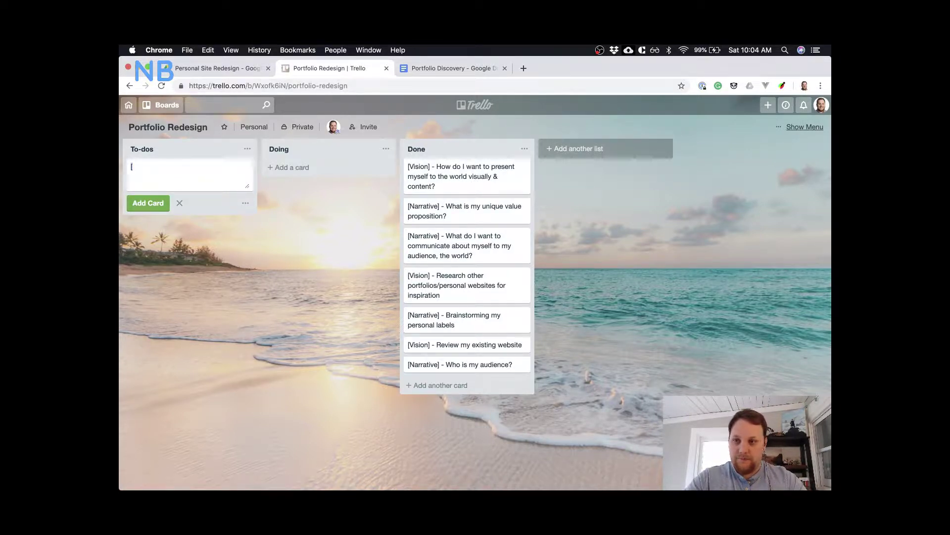
pyautogui.write('Des')
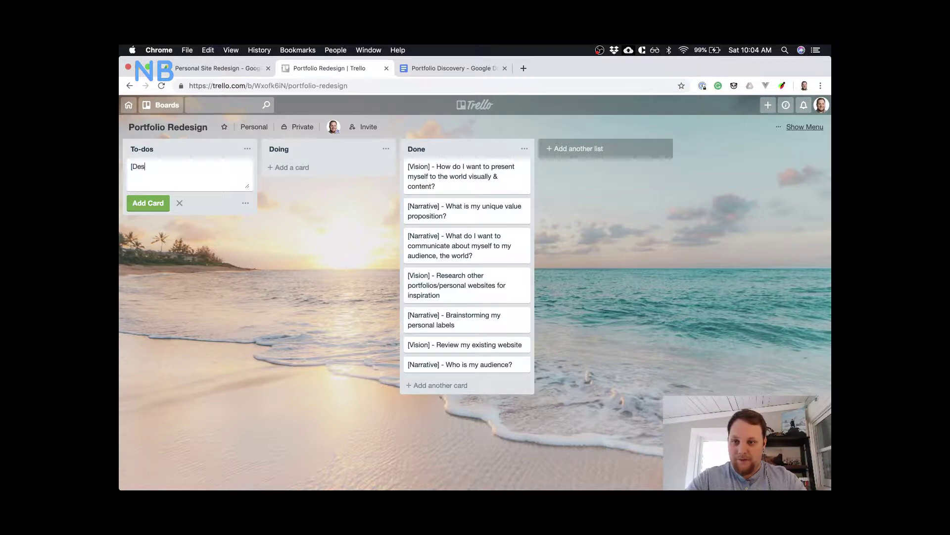
pyautogui.write('ign] -')
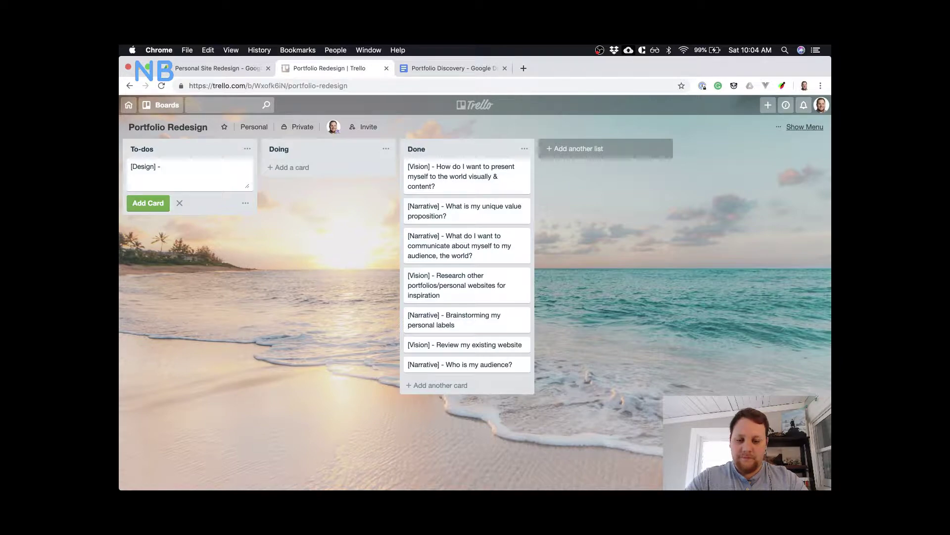
pyautogui.write('Wireframe ')
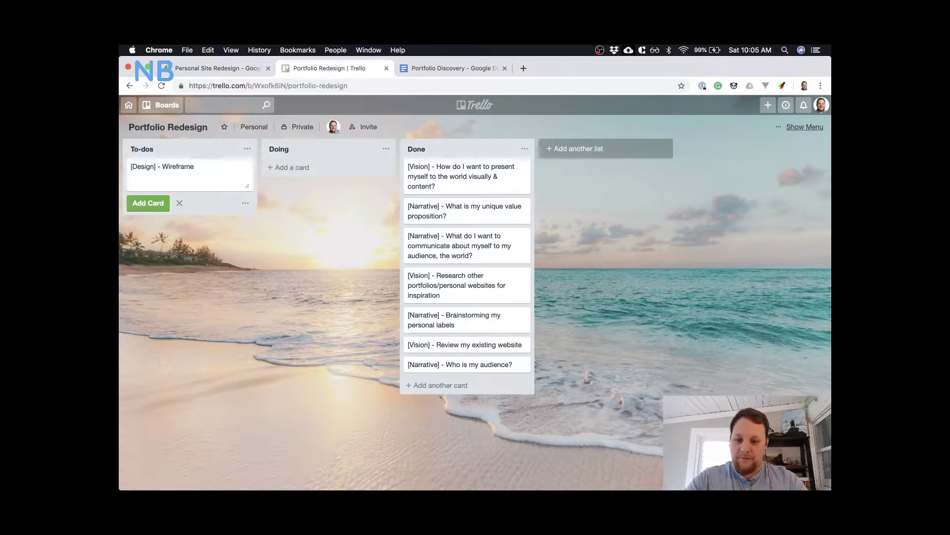
pyautogui.write('Experiments')
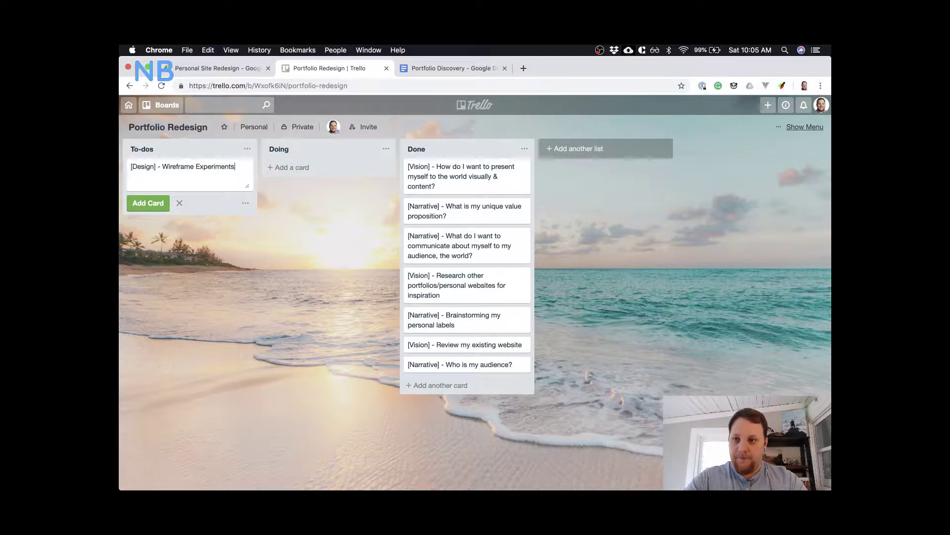
pyautogui.press('Return')
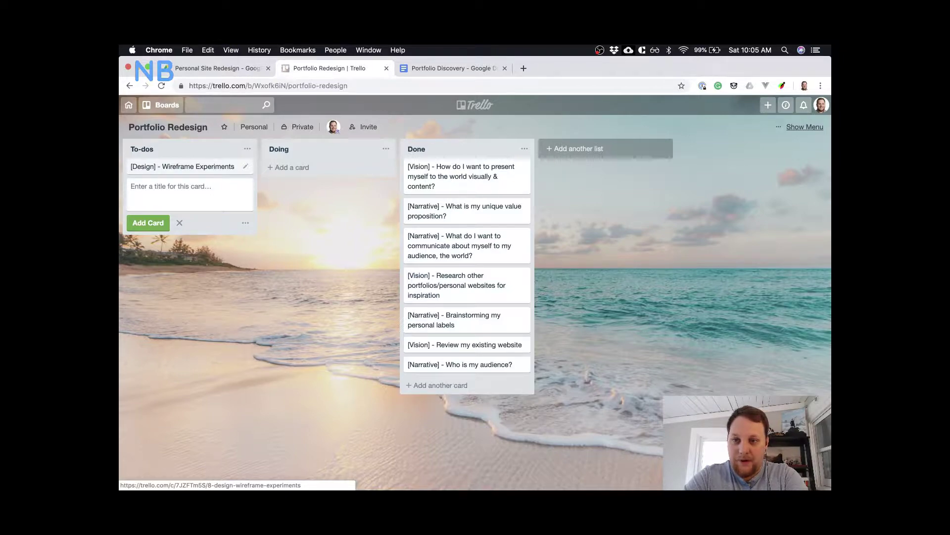
# - Add a card titled "[Design] - Solidify wireframe direction" to the To-dos list
pyautogui.write('[')
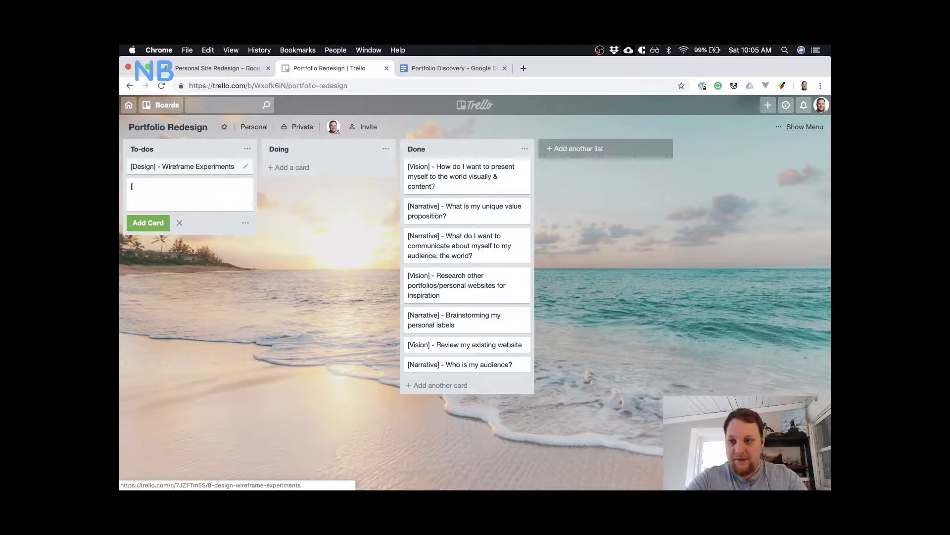
pyautogui.write('Design')
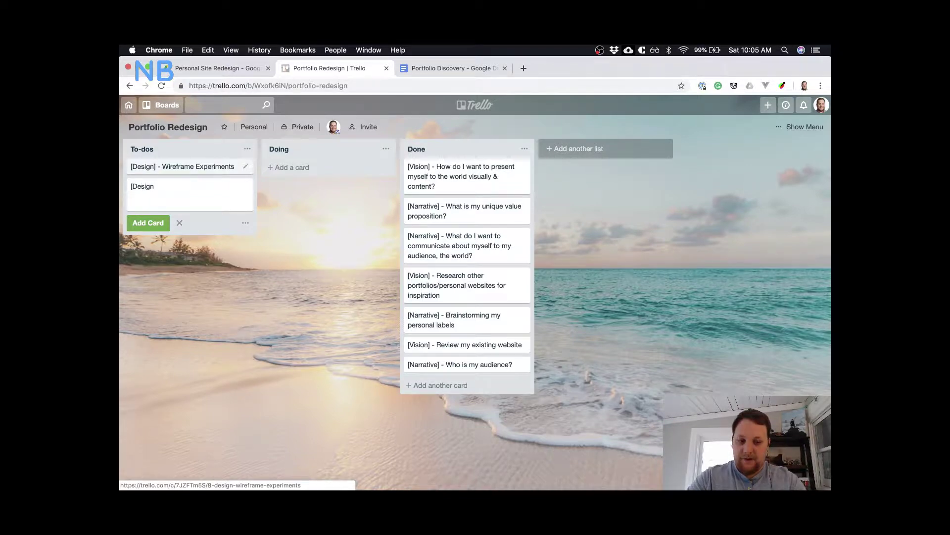
pyautogui.write('] -')
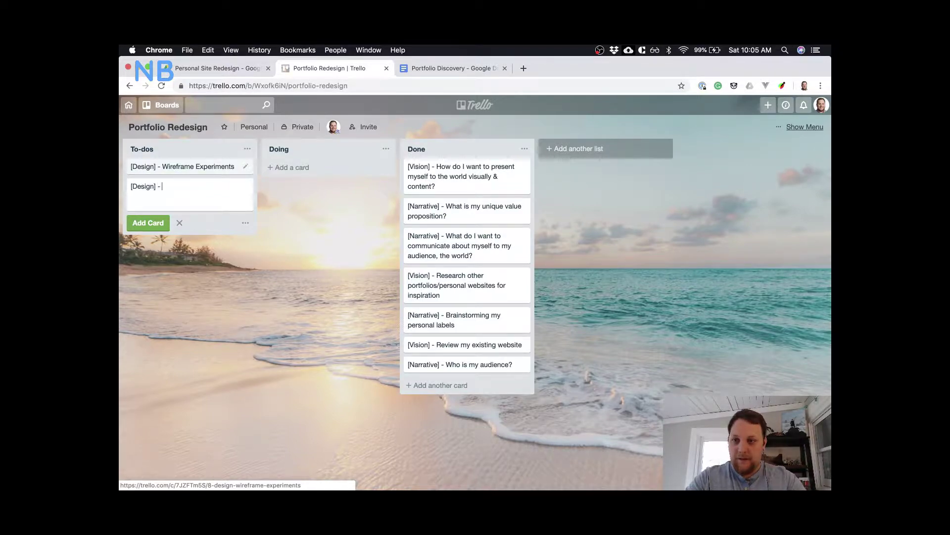
pyautogui.write(' Solidify ')
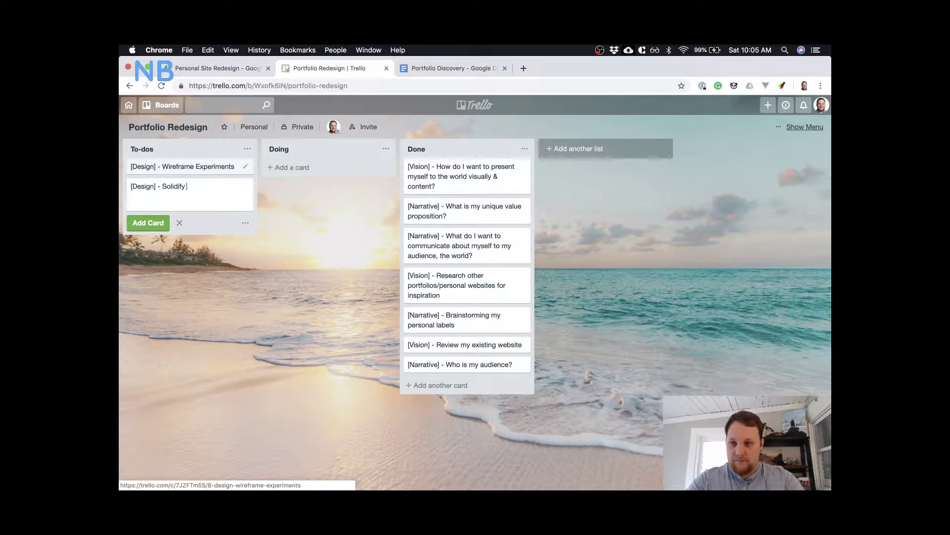
pyautogui.write('Wireframe D')
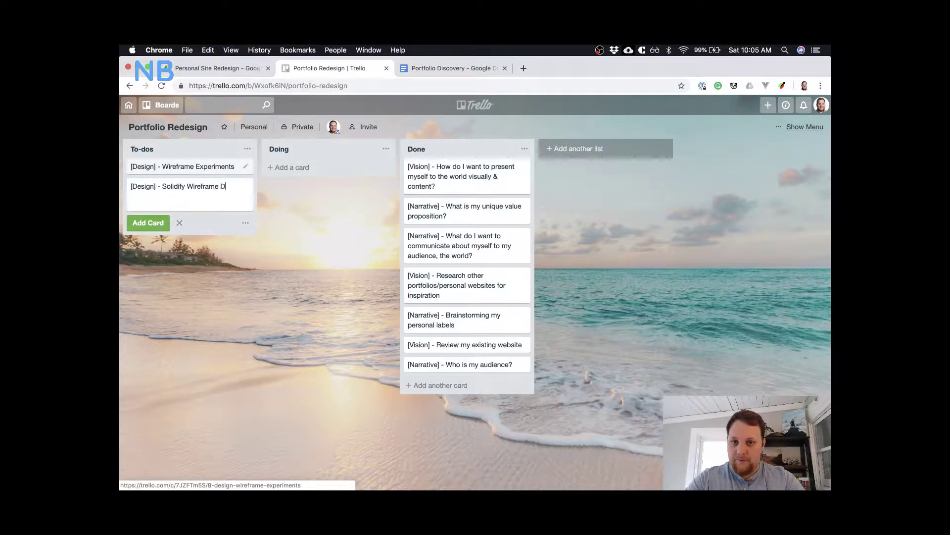
pyautogui.write('irection')
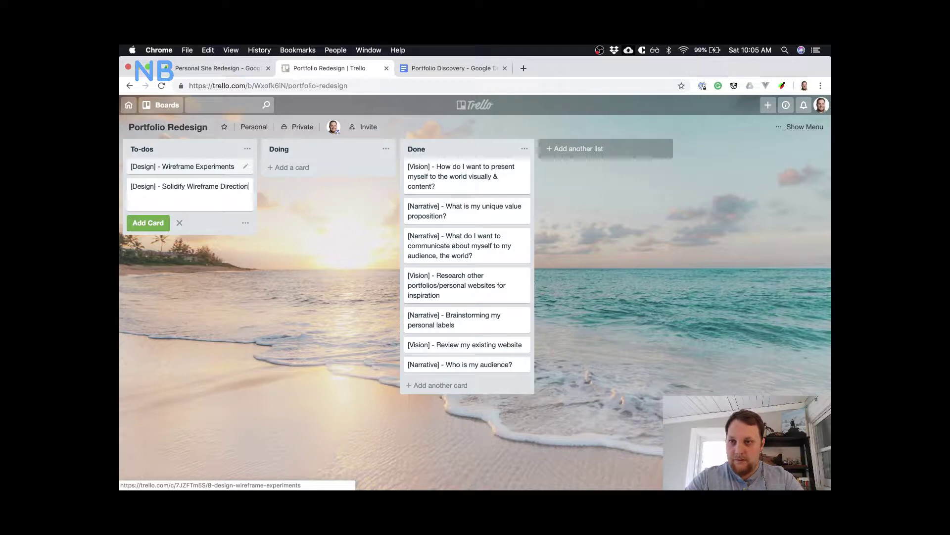
pyautogui.press('Left')
pyautogui.press('Left')
pyautogui.press('Left')
pyautogui.press('Left')
pyautogui.press('Left')
pyautogui.press('BackSpace')
pyautogui.write('d')
pyautogui.press('Left')
pyautogui.press('Left')
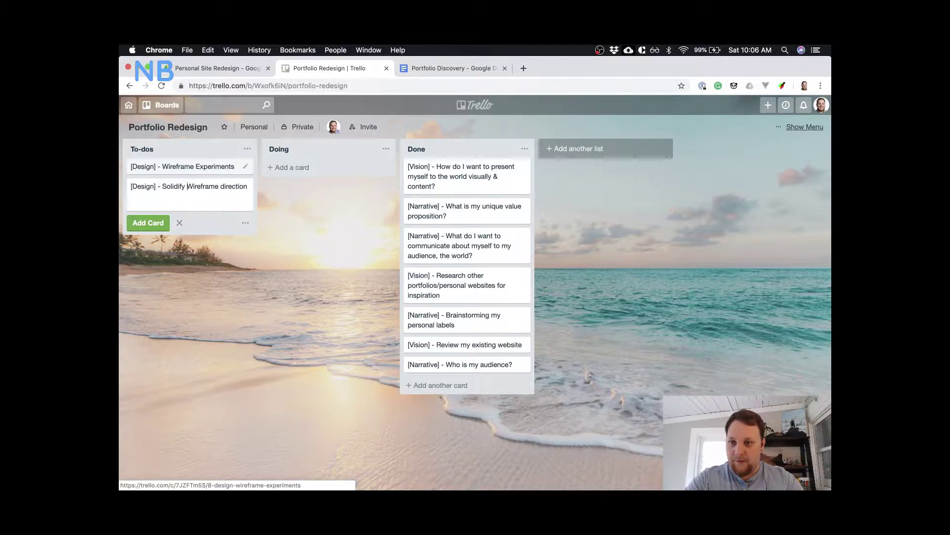
pyautogui.press('Delete')
pyautogui.write('w')
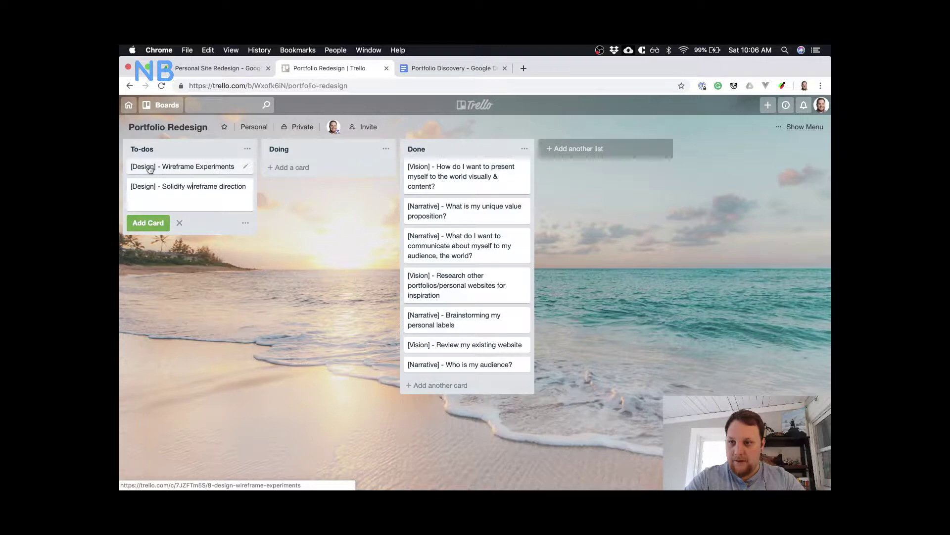
# - Retitle the wireframe experiments card in To-dos as "[Design] - Wireframe experiments", with a lowercase "e", and close the card
pyautogui.click(201, 169)
pyautogui.click(370, 135)
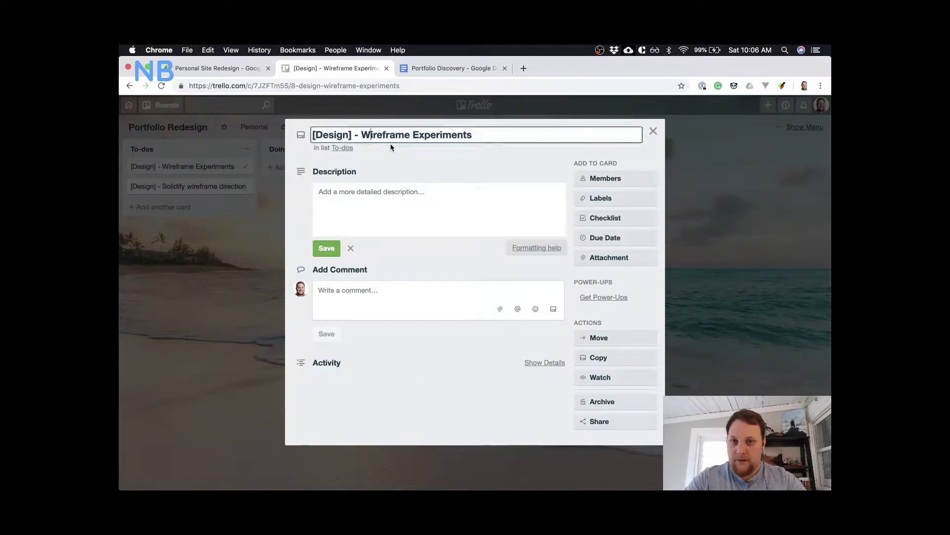
pyautogui.press('BackSpace')
pyautogui.write('w')
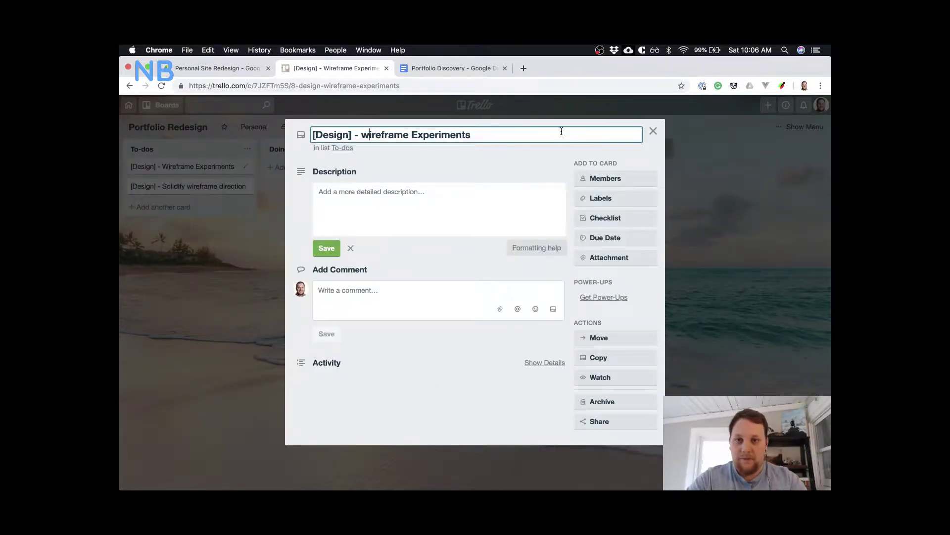
pyautogui.press('BackSpace')
pyautogui.write('W')
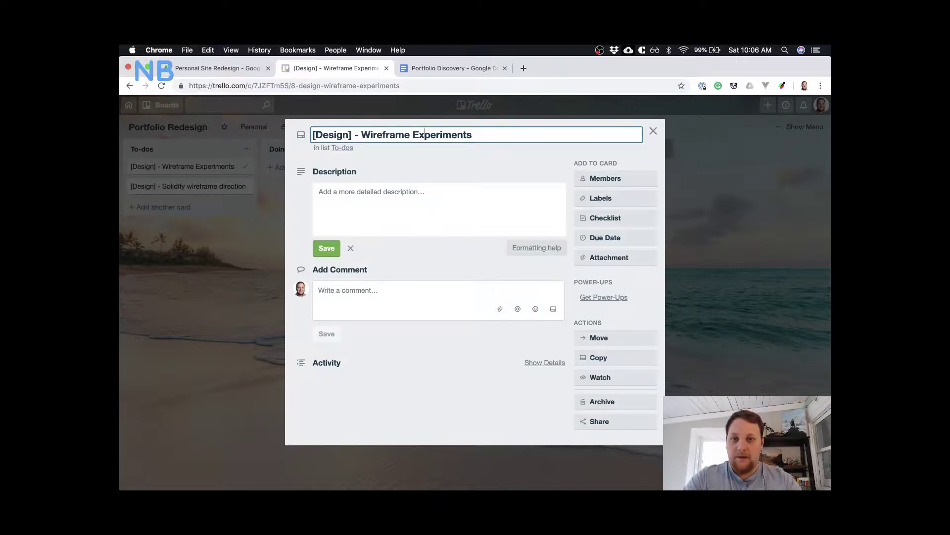
pyautogui.press('BackSpace')
pyautogui.write('e')
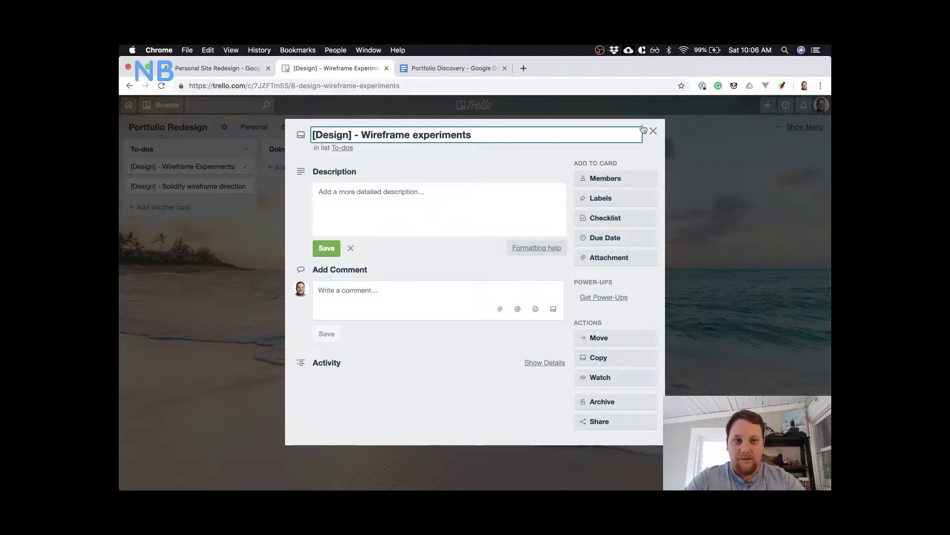
pyautogui.click(653, 131)
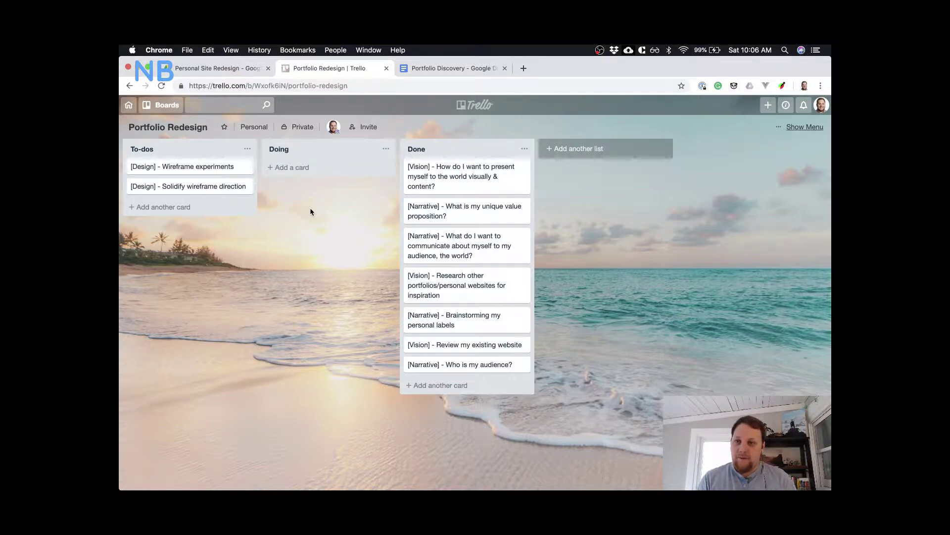
# - Add a "[Design] - Higher fidelity experiments" card to To-dos and move the "[Design] - Wireframe experiments" card to Doing
pyautogui.click(190, 207)
pyautogui.write('[')
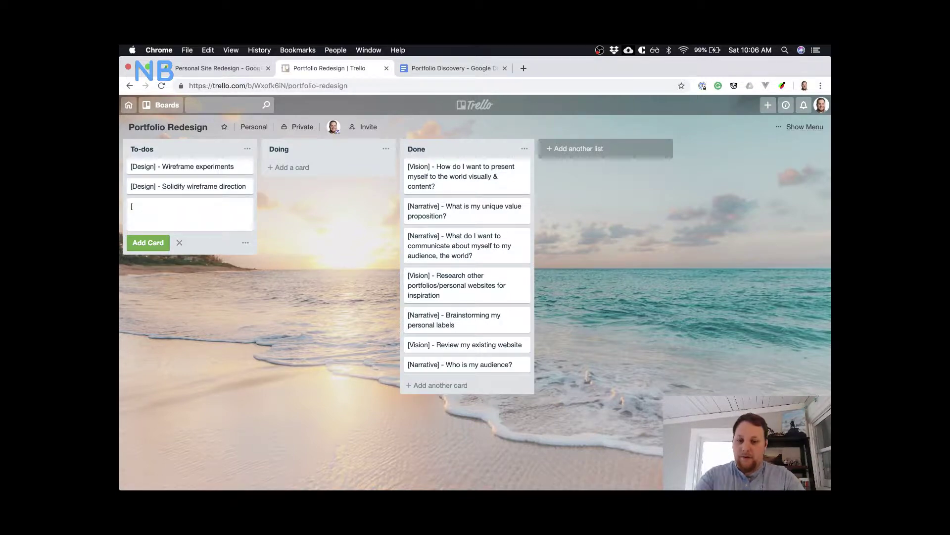
pyautogui.write('Design] ')
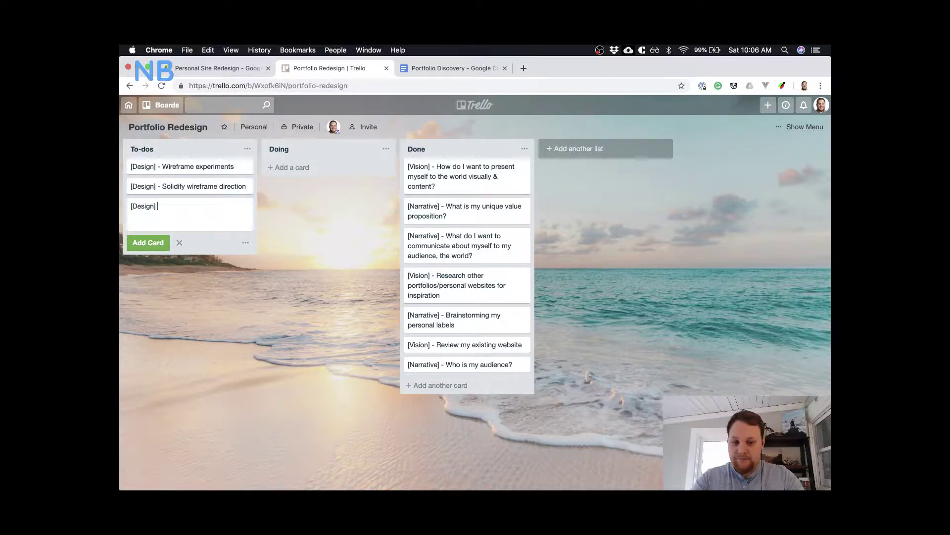
pyautogui.write('- Higher')
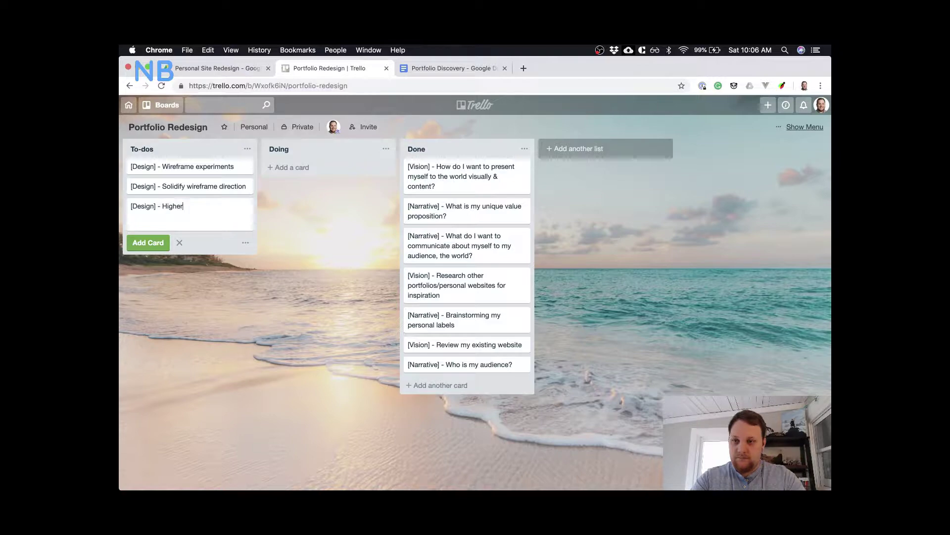
pyautogui.write(' fidelity experi')
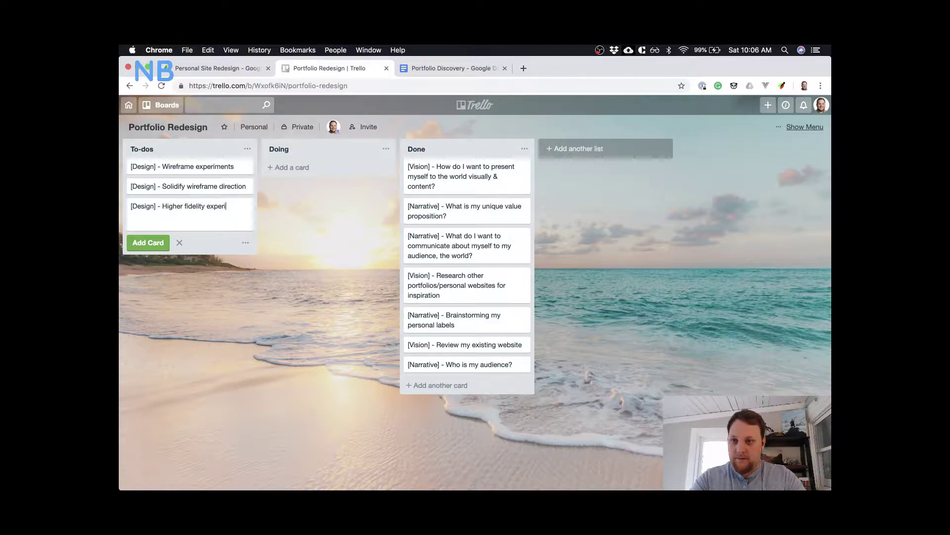
pyautogui.write('ments')
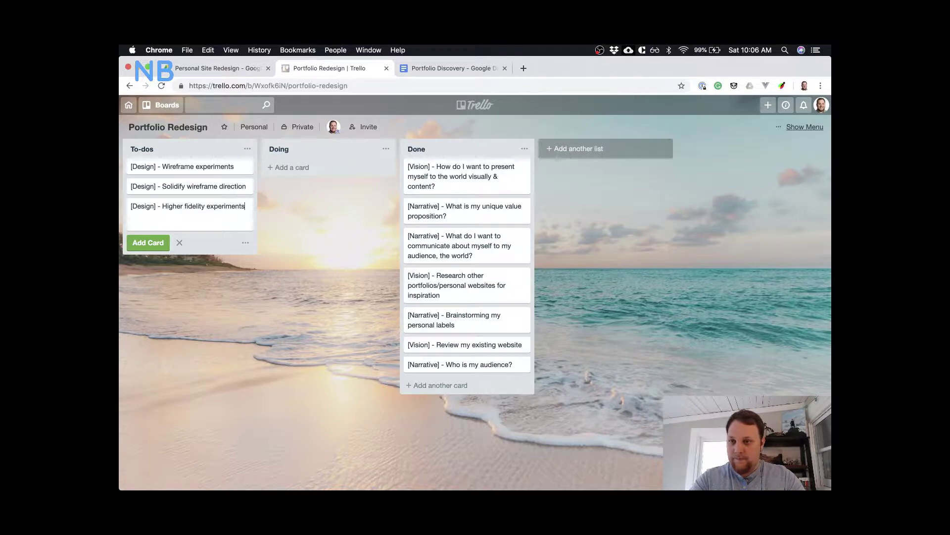
pyautogui.press('Return')
pyautogui.click(311, 227)
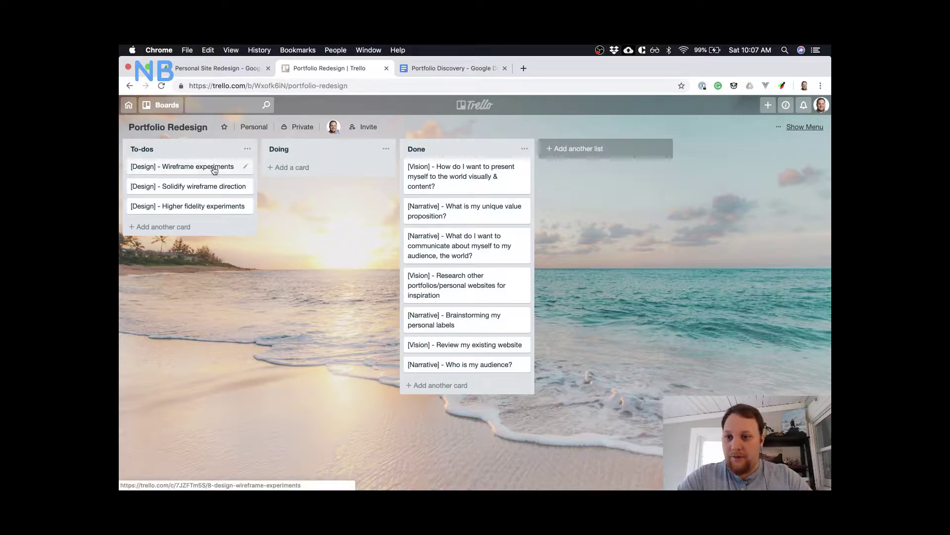
pyautogui.moveTo(216, 173); pyautogui.dragTo(327, 171)
# - Switch to Sketch, install the offered 53.1 software update and relaunch the program
pyautogui.moveTo(418, 480)
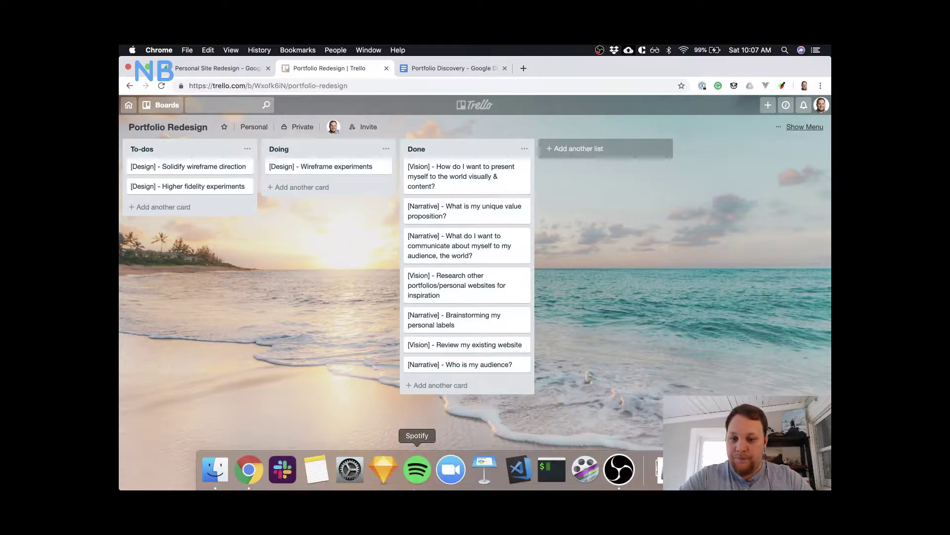
pyautogui.click(382, 476)
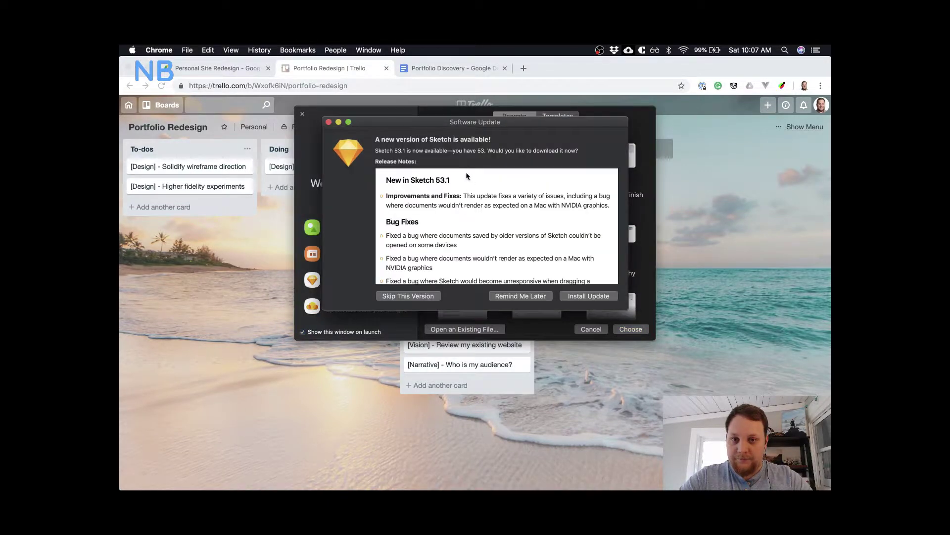
pyautogui.click(582, 298)
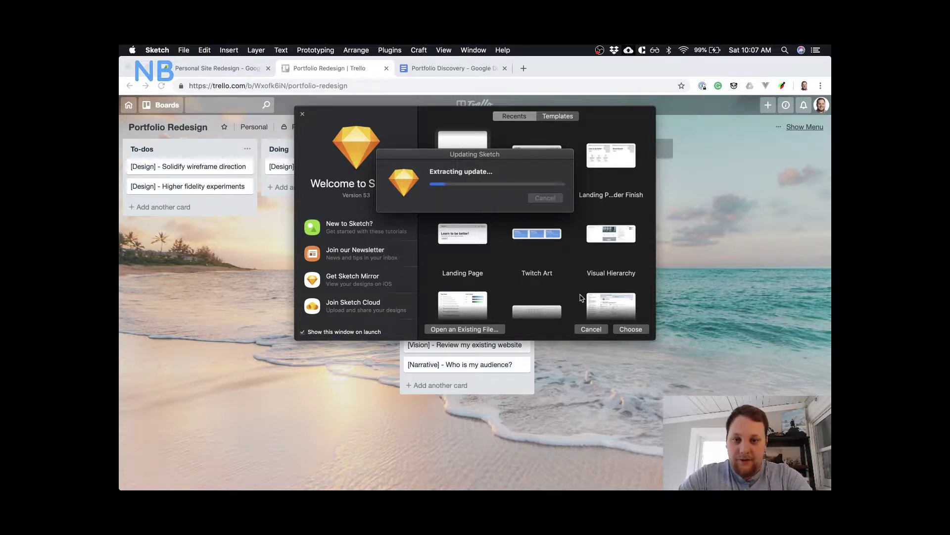
pyautogui.click(526, 198)
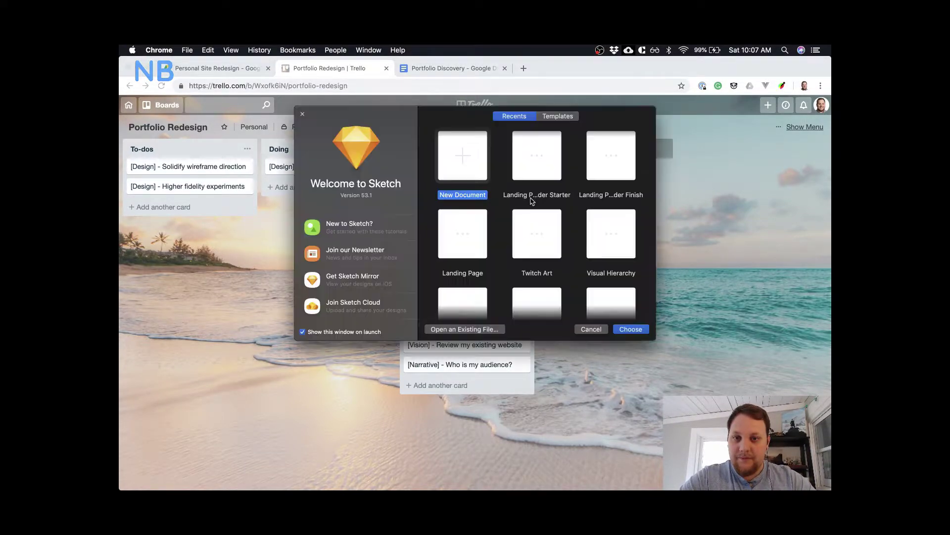
# - Create a new blank Sketch document and save it as "Wireframe experiments"
pyautogui.doubleClick(466, 155)
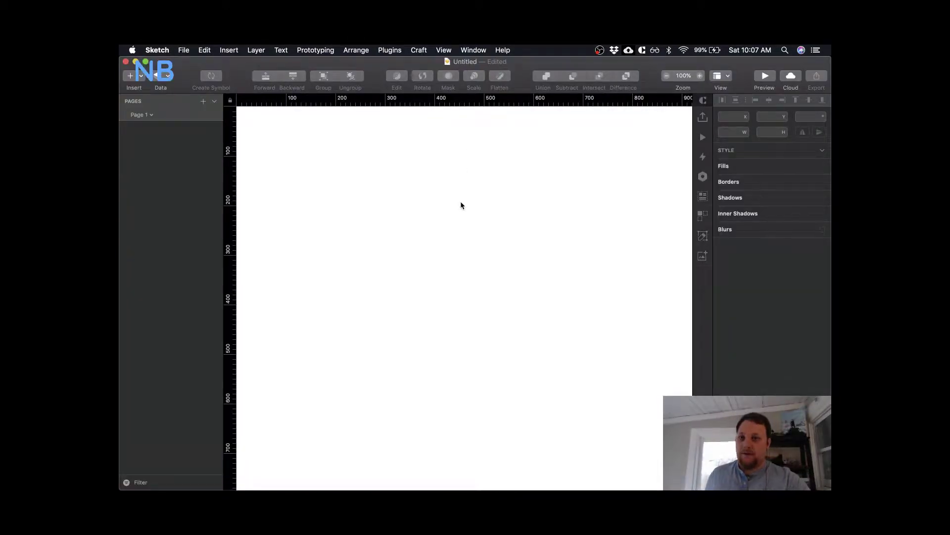
pyautogui.click(184, 50)
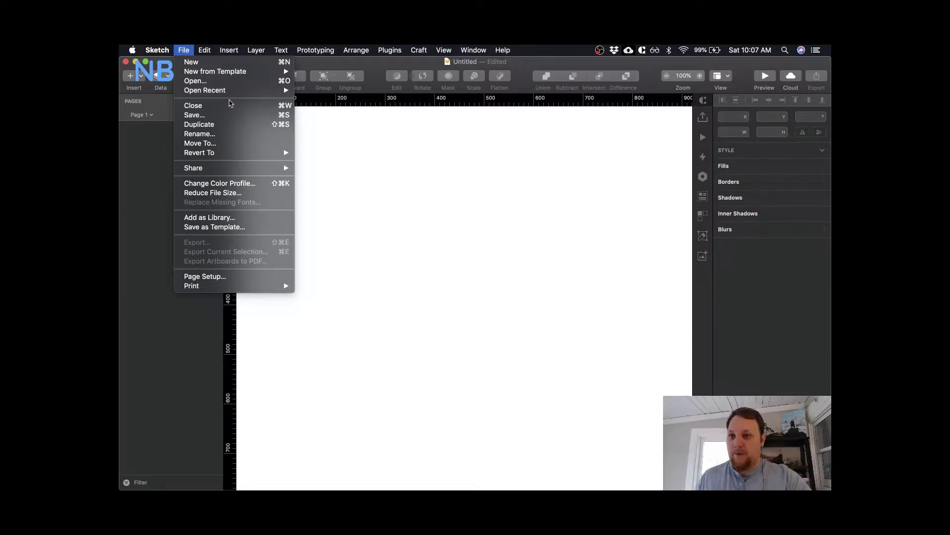
pyautogui.click(221, 114)
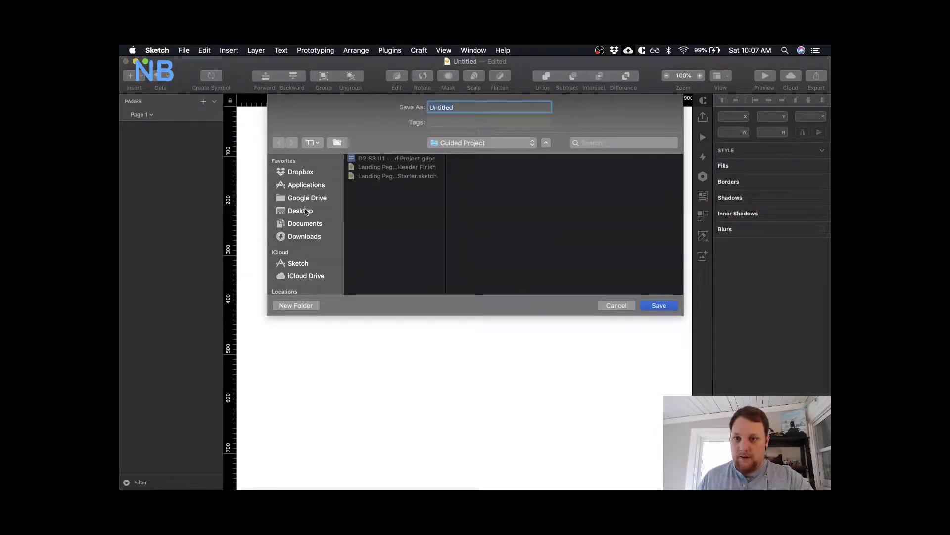
pyautogui.click(306, 211)
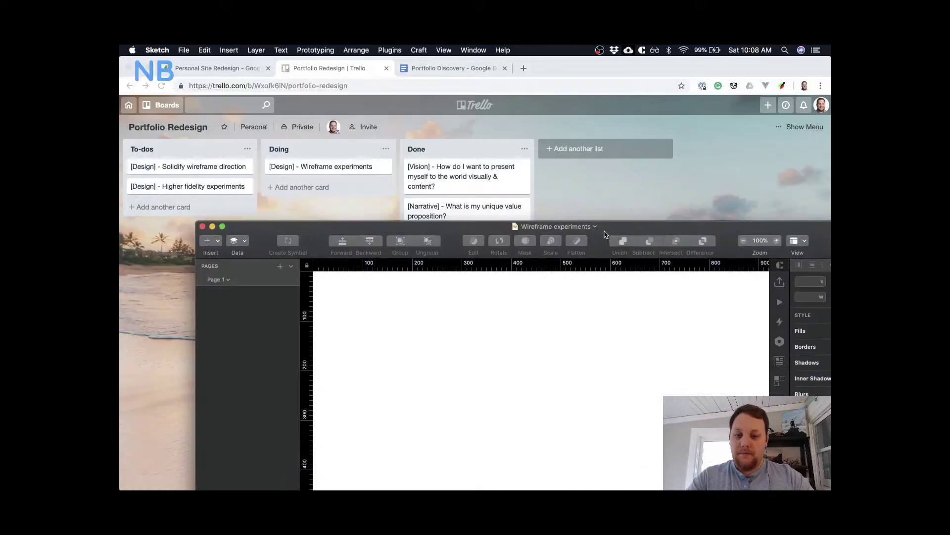
# - Add a 1024×1024 artboard from the Responsive Web Desktop preset and deselect it
pyautogui.press('a')
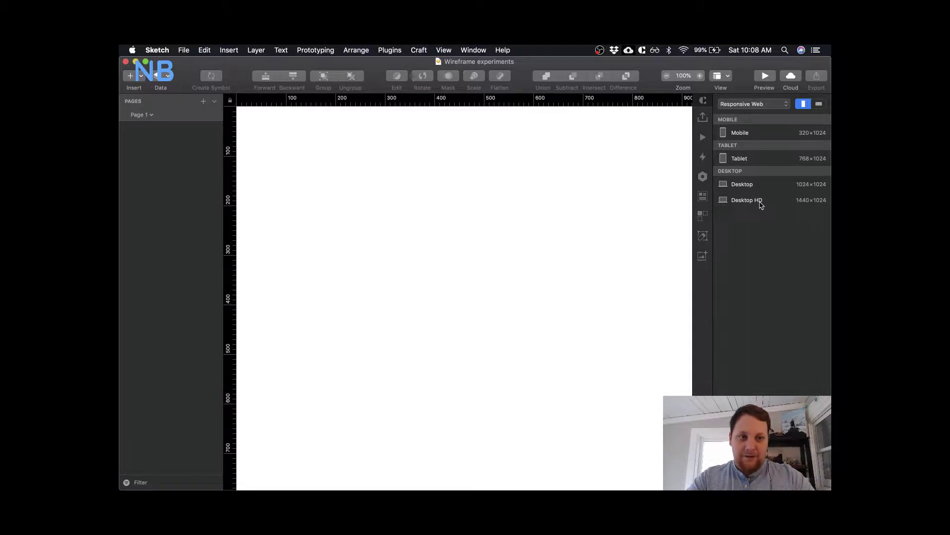
pyautogui.click(753, 186)
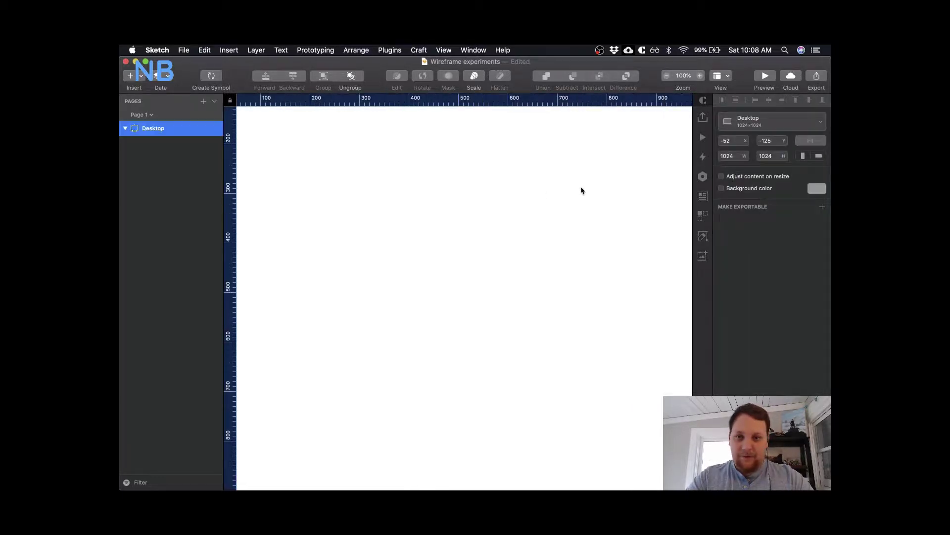
pyautogui.press('super+2')
pyautogui.press('super+0')
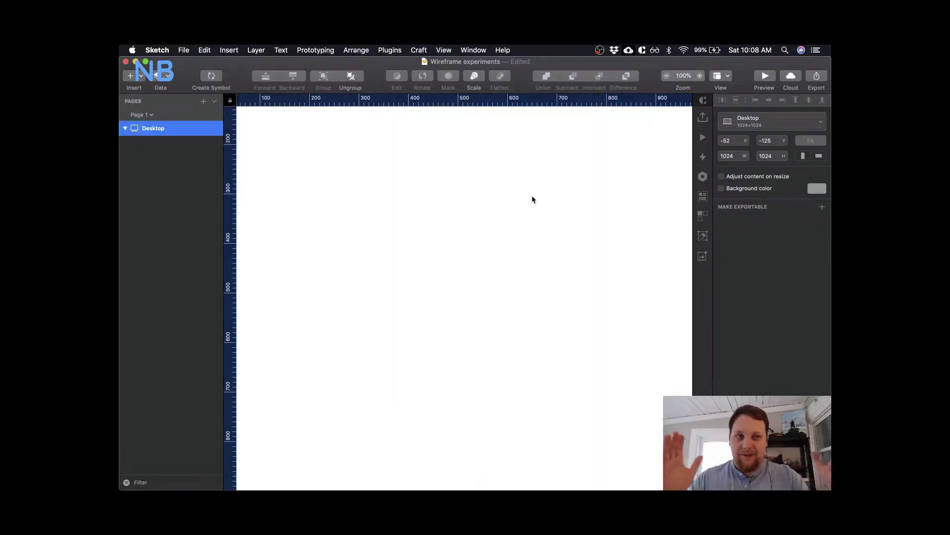
pyautogui.press('super+minus')
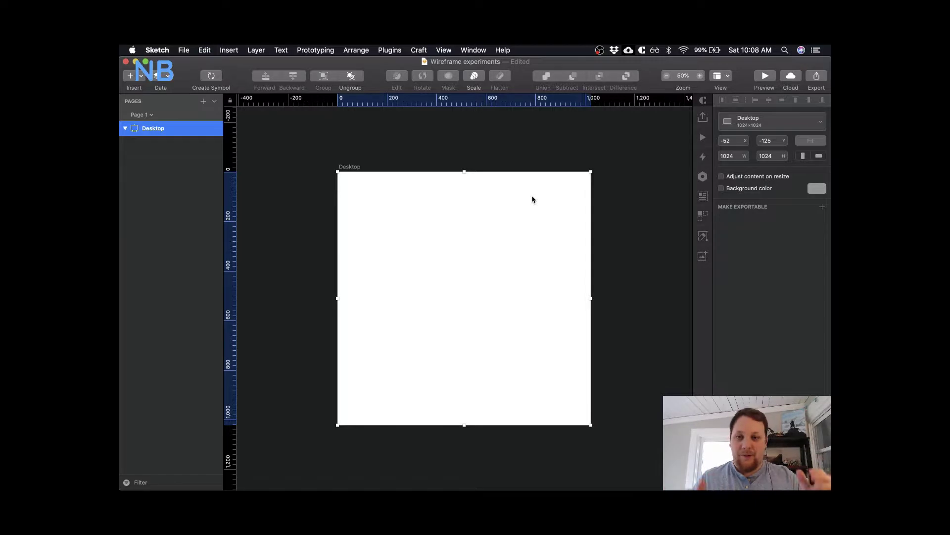
pyautogui.click(558, 162)
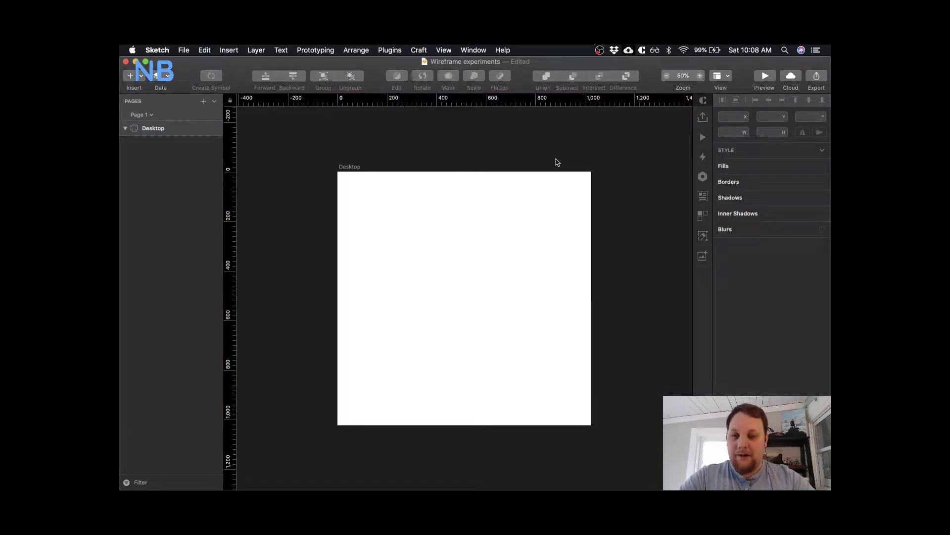
# - Rename the Desktop artboard as "Landing page - 1" and deselect it
pyautogui.press('super+plus')
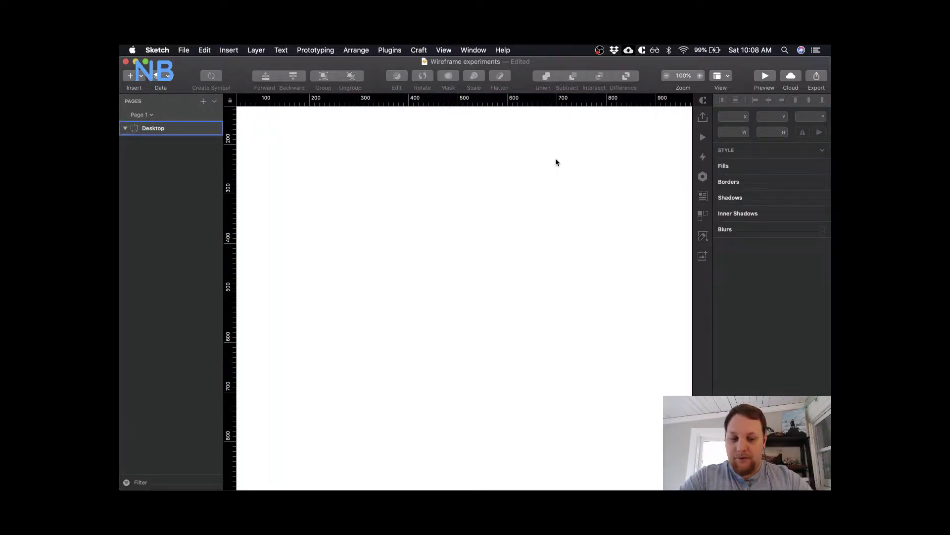
pyautogui.press('super+minus')
pyautogui.doubleClick(169, 130)
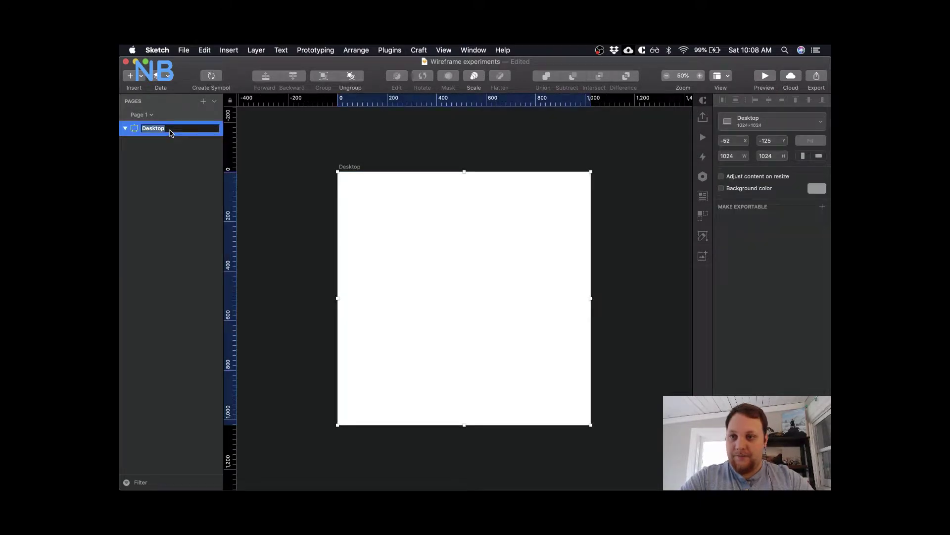
pyautogui.write('Landing page')
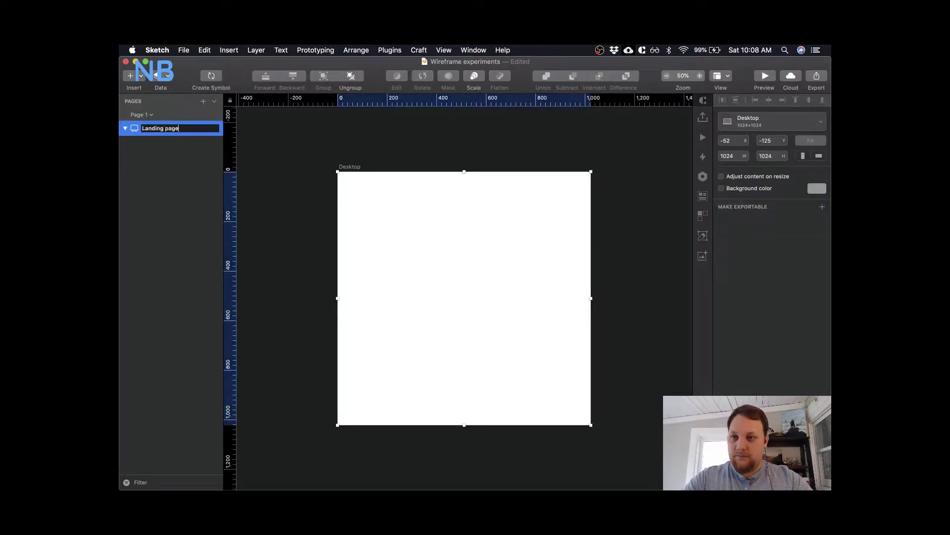
pyautogui.write(' -1')
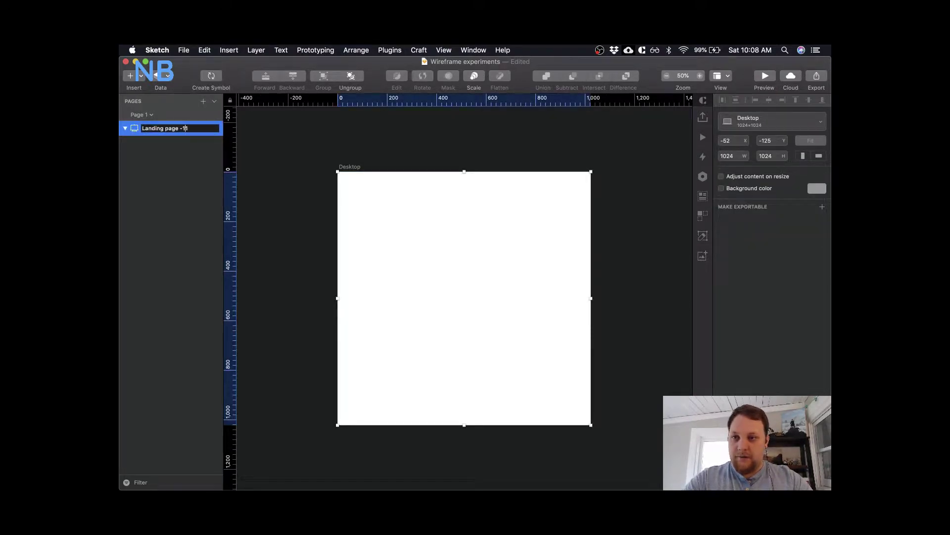
pyautogui.press('BackSpace')
pyautogui.write('1')
pyautogui.press('Return')
pyautogui.click(325, 210)
# - Add a placeholder text layer on the empty canvas beside the artboard, coloured white with font size 30
pyautogui.hscroll(-3, 325, 212)
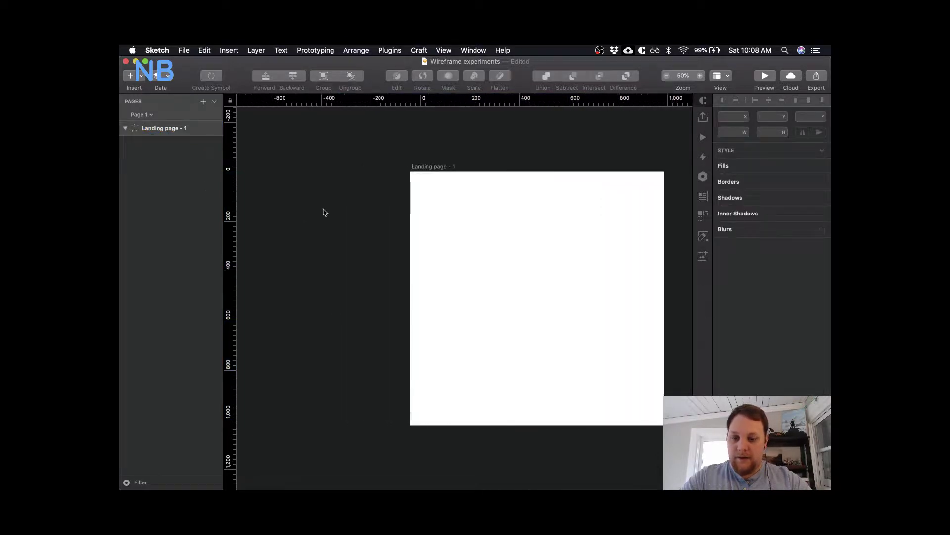
pyautogui.hscroll(-2, 325, 212)
pyautogui.press('t')
pyautogui.click(411, 189)
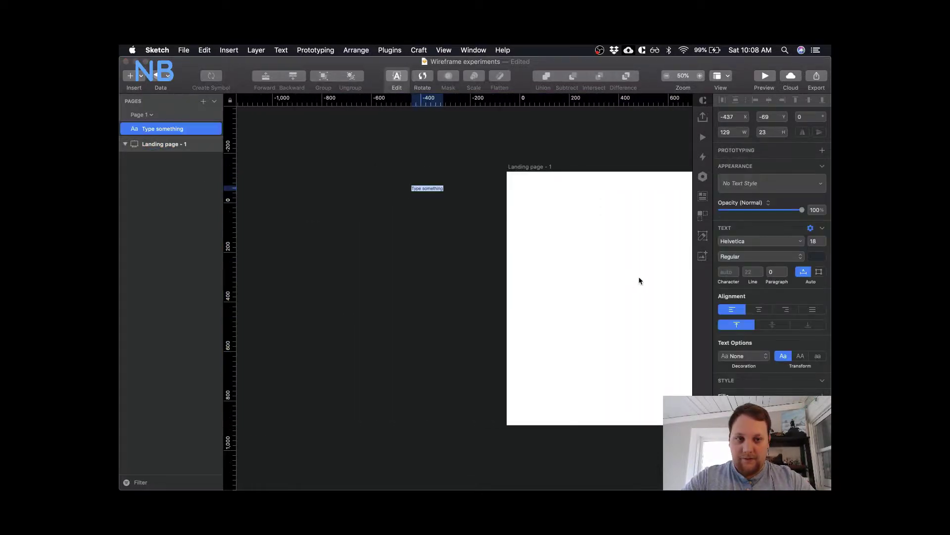
pyautogui.click(817, 256)
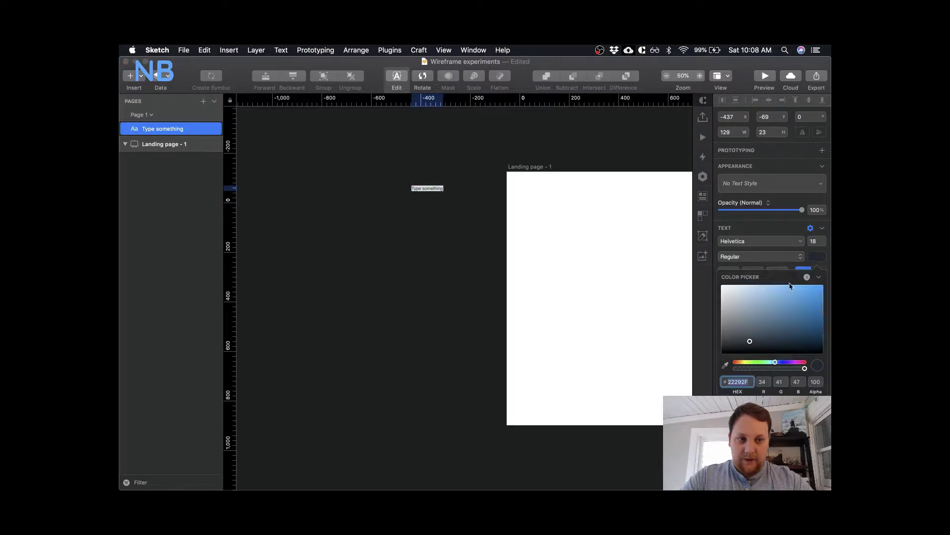
pyautogui.moveTo(791, 286); pyautogui.dragTo(723, 287)
pyautogui.press('Escape')
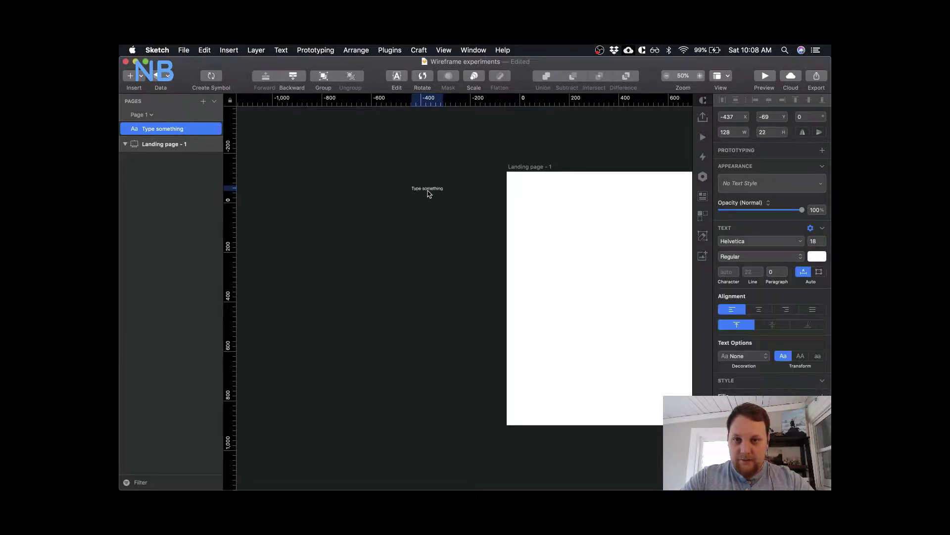
pyautogui.click(814, 242)
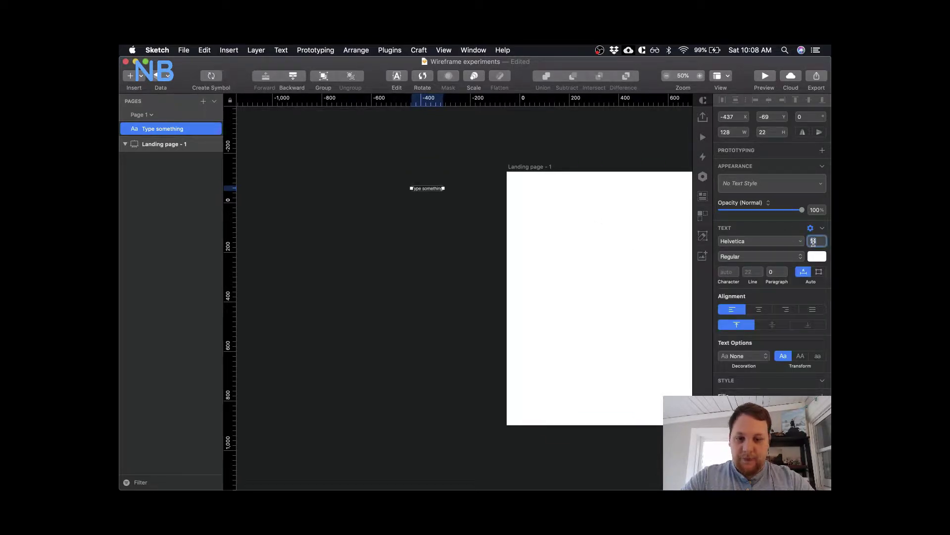
pyautogui.click(380, 274)
# - Switch to Chrome's Portfolio Discovery document and copy the site hierarchy list from Landing Page through About
pyautogui.hotkey('ctrl', 'Up')
pyautogui.click(303, 183)
pyautogui.click(448, 68)
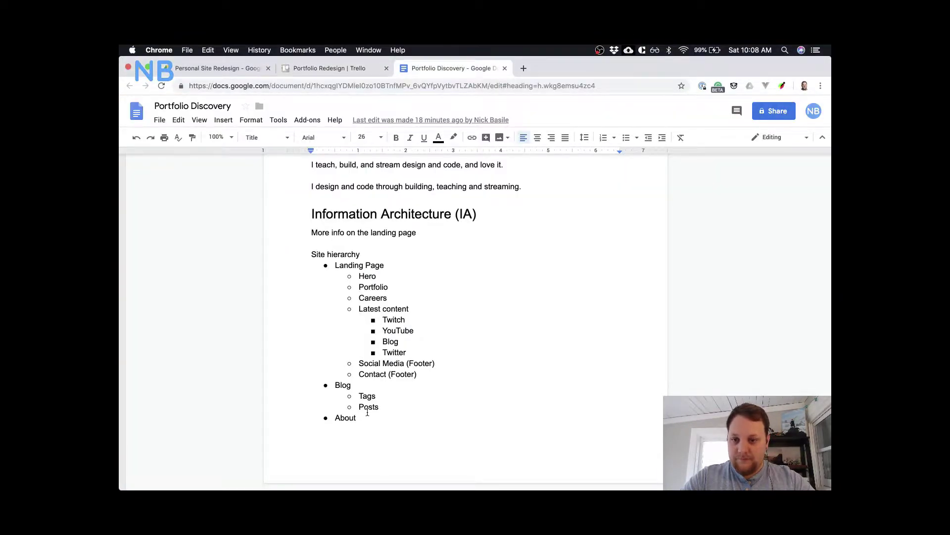
pyautogui.moveTo(367, 418); pyautogui.dragTo(328, 268)
pyautogui.press('super+c')
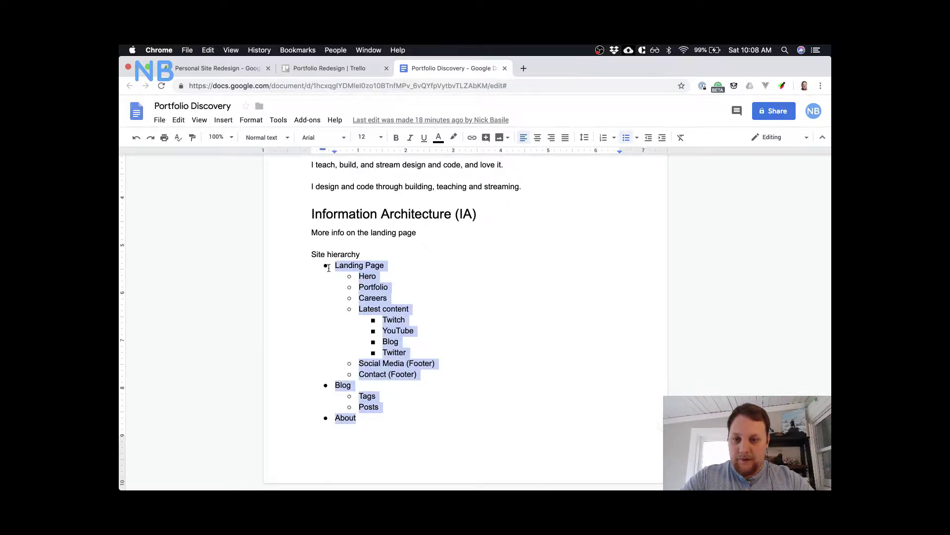
# - Switch back to Sketch and replace the placeholder text beside the artboard with the copied site hierarchy
pyautogui.hotkey('ctrl', 'Up')
pyautogui.click(658, 275)
pyautogui.click(424, 187)
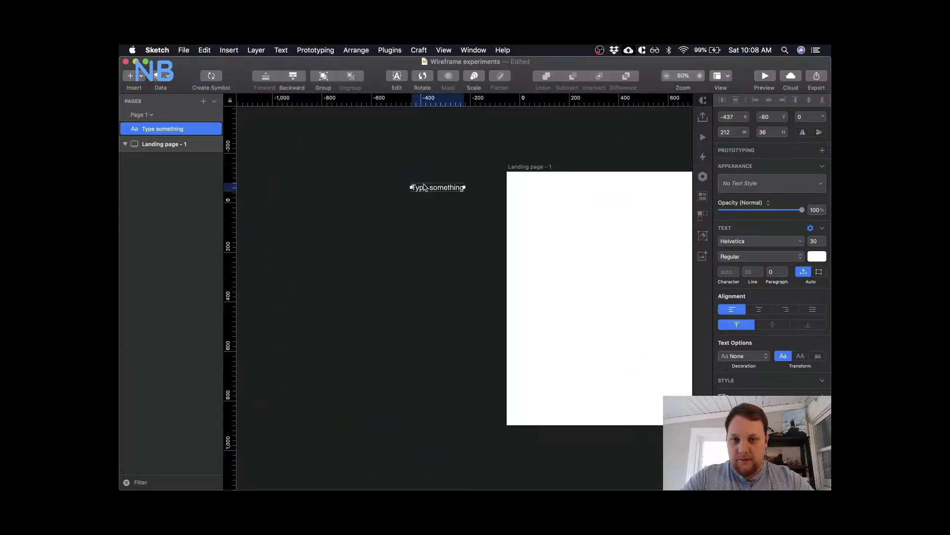
pyautogui.doubleClick(424, 187)
pyautogui.tripleClick(431, 190)
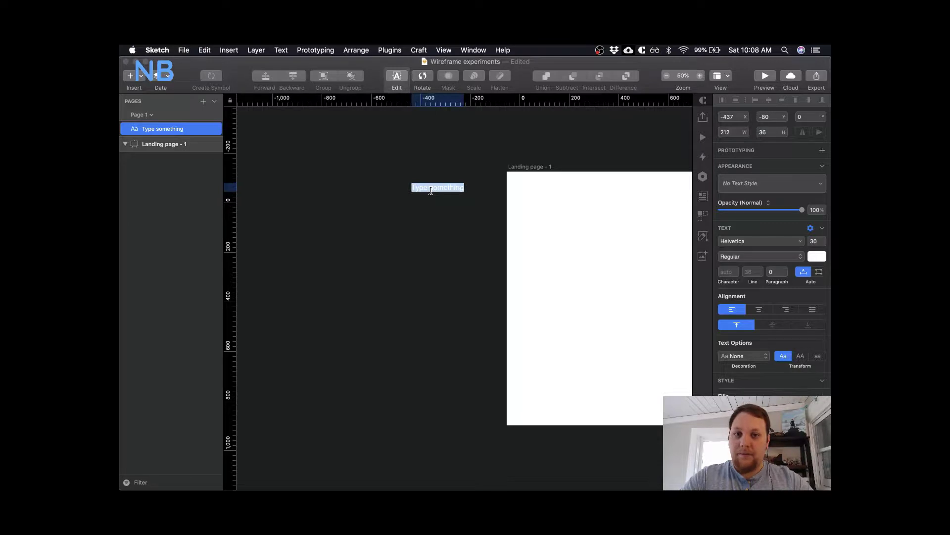
pyautogui.press('super+v')
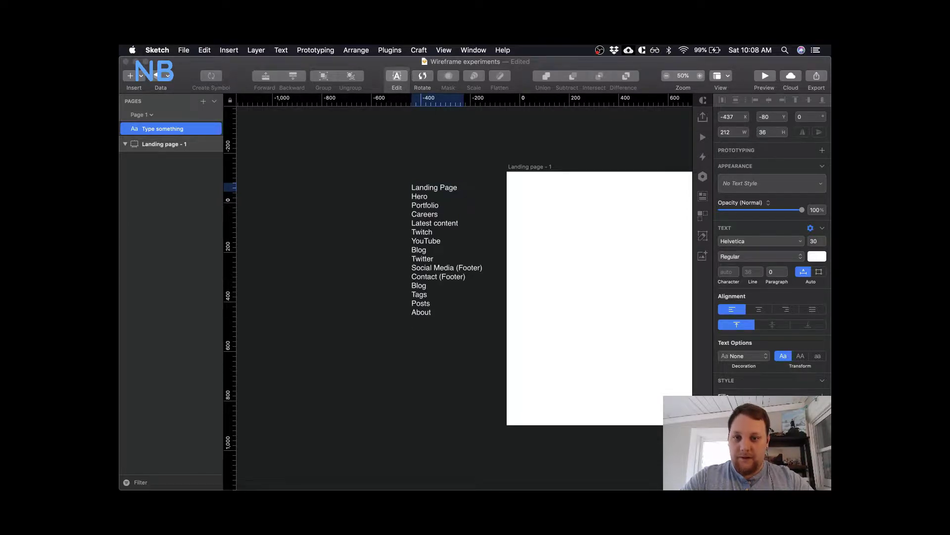
pyautogui.press('Escape')
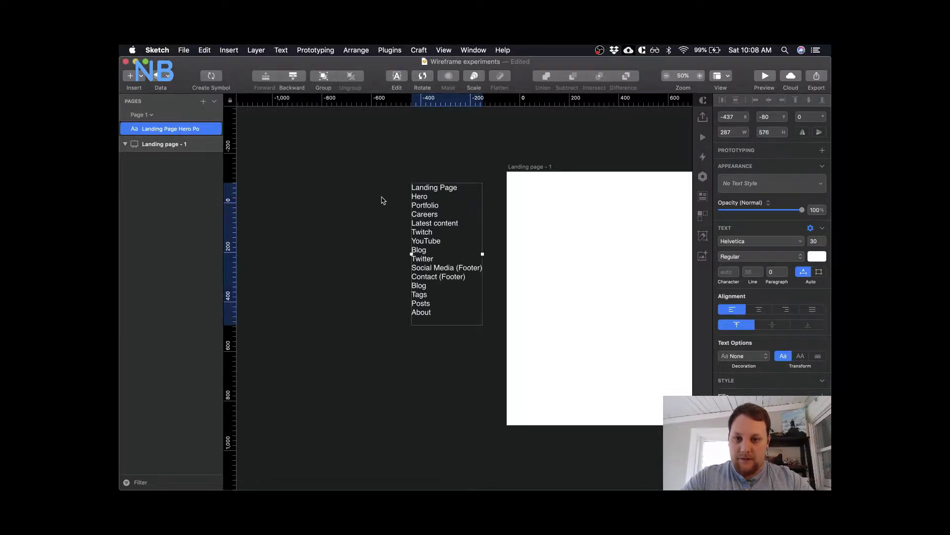
# - Insert blank lines above the second Blog entry and above About in the hierarchy text
pyautogui.doubleClick(448, 241)
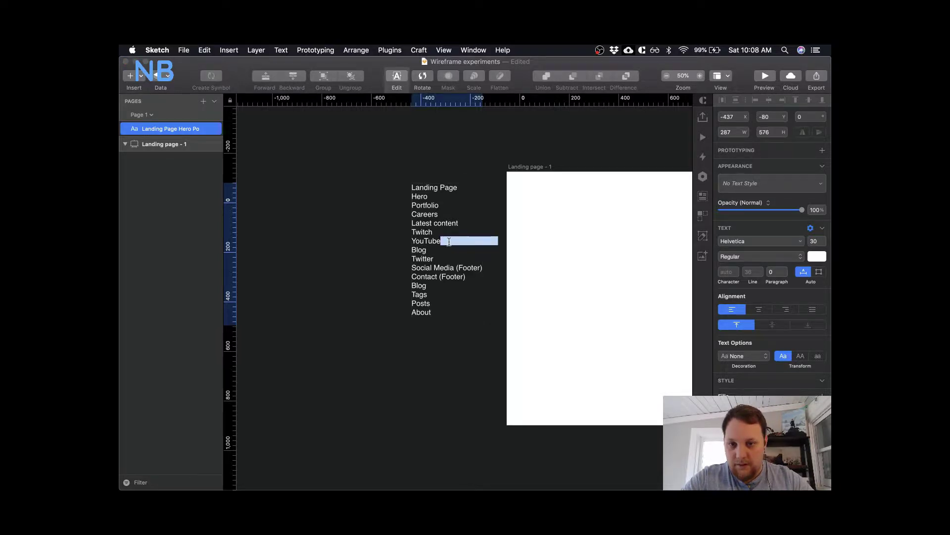
pyautogui.click(449, 244)
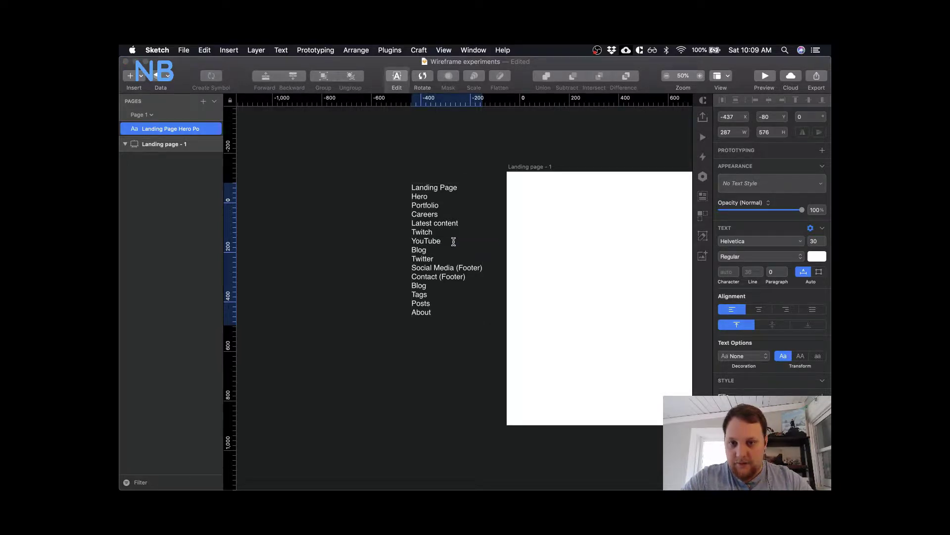
pyautogui.press('Escape')
pyautogui.doubleClick(422, 286)
pyautogui.press('Left')
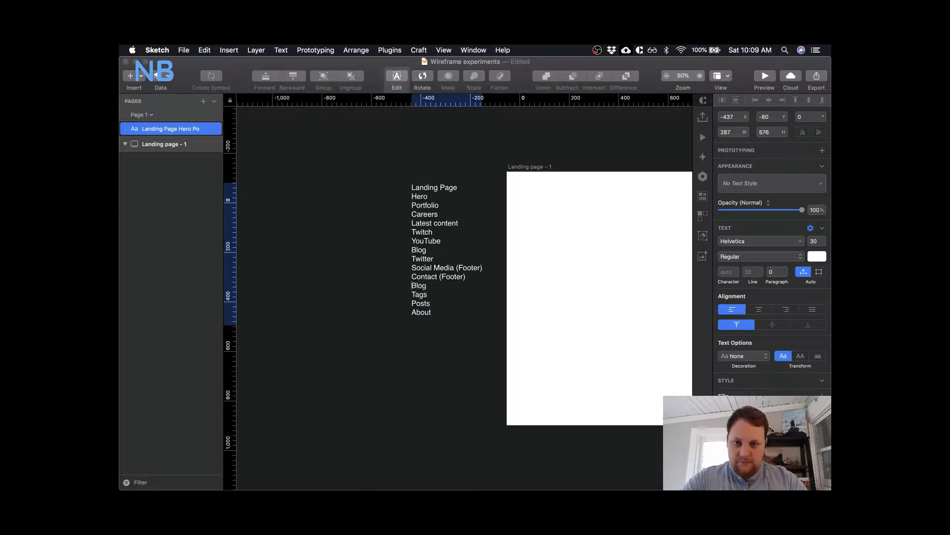
pyautogui.press('Return')
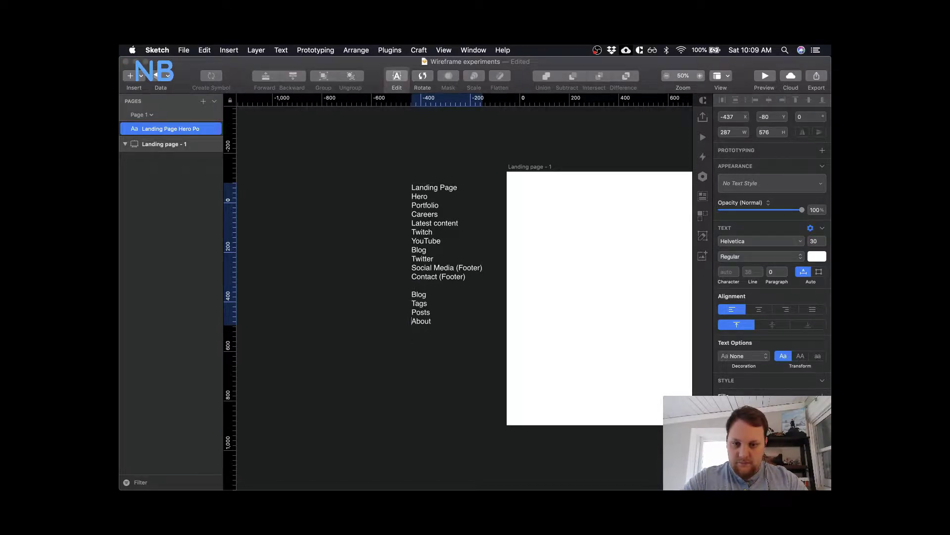
pyautogui.press('Return')
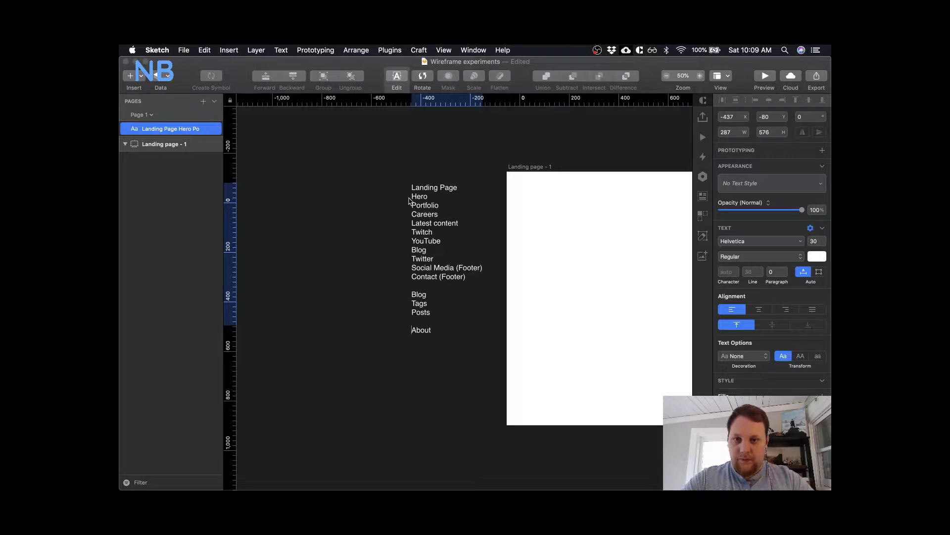
# - Check the hierarchy against the source document and insert blank lines above Latest content and Social Media (Footer)
pyautogui.hotkey('ctrl', 'Up')
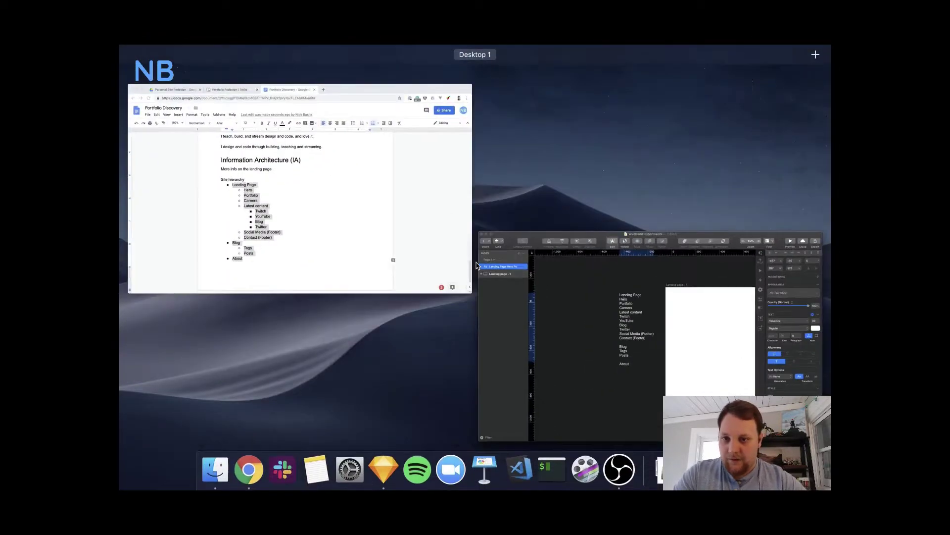
pyautogui.click(596, 333)
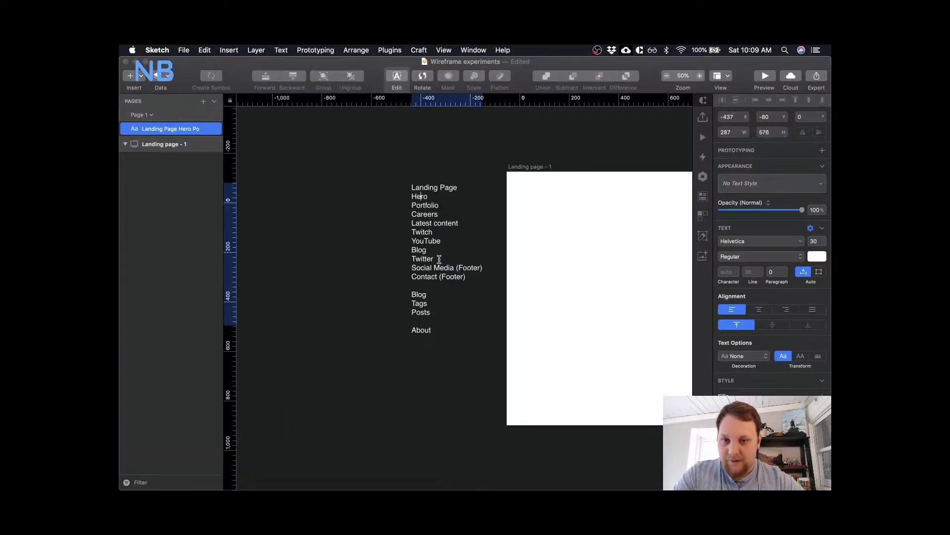
pyautogui.click(454, 247)
pyautogui.press('Left')
pyautogui.press('Left')
pyautogui.press('Left')
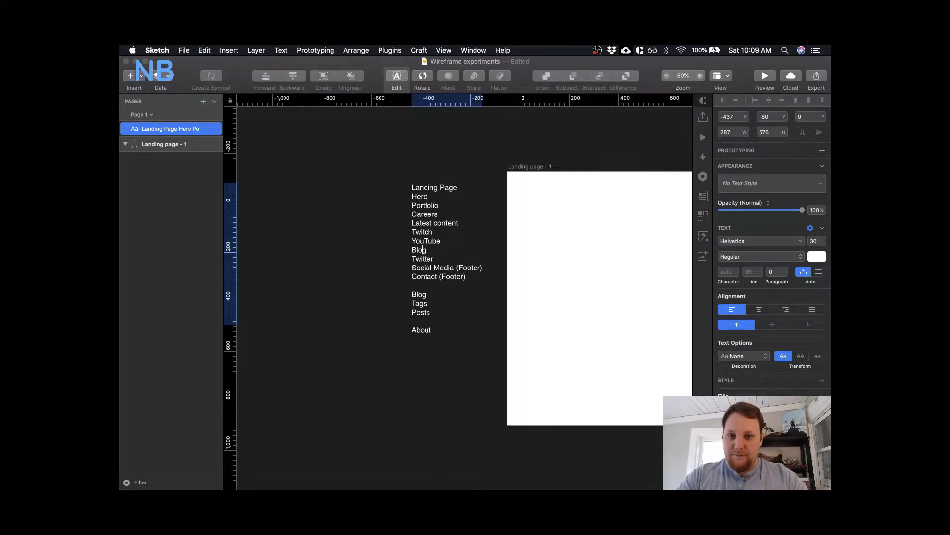
pyautogui.press('Up')
pyautogui.press('Left')
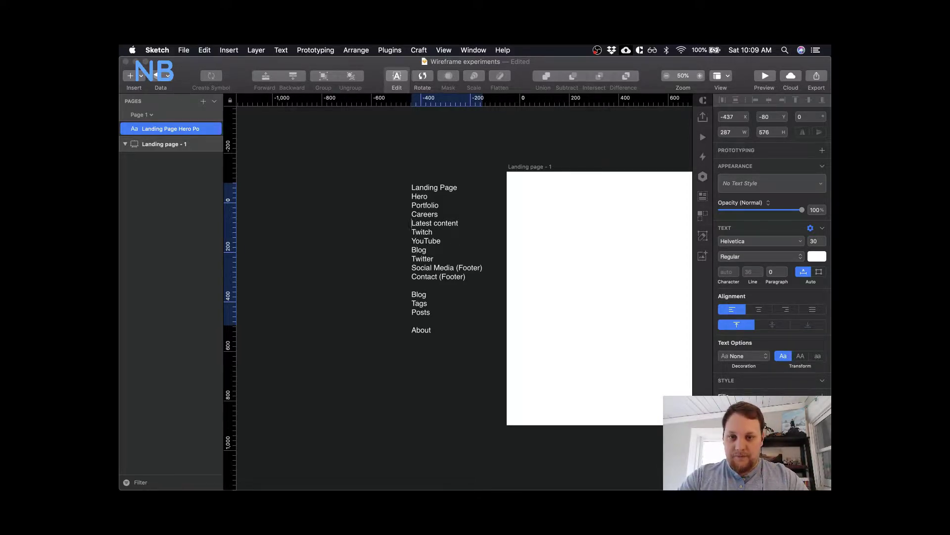
pyautogui.press('Return')
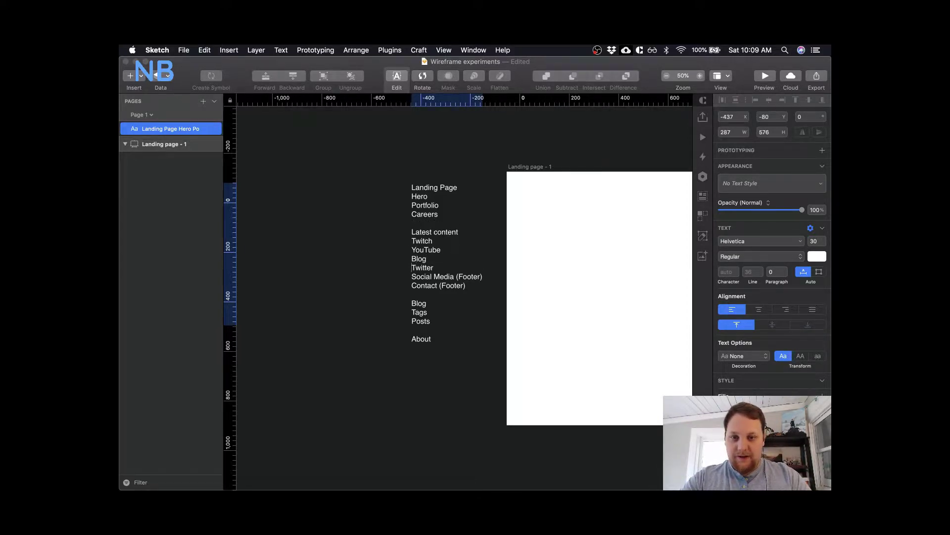
pyautogui.press('Down')
pyautogui.press('Return')
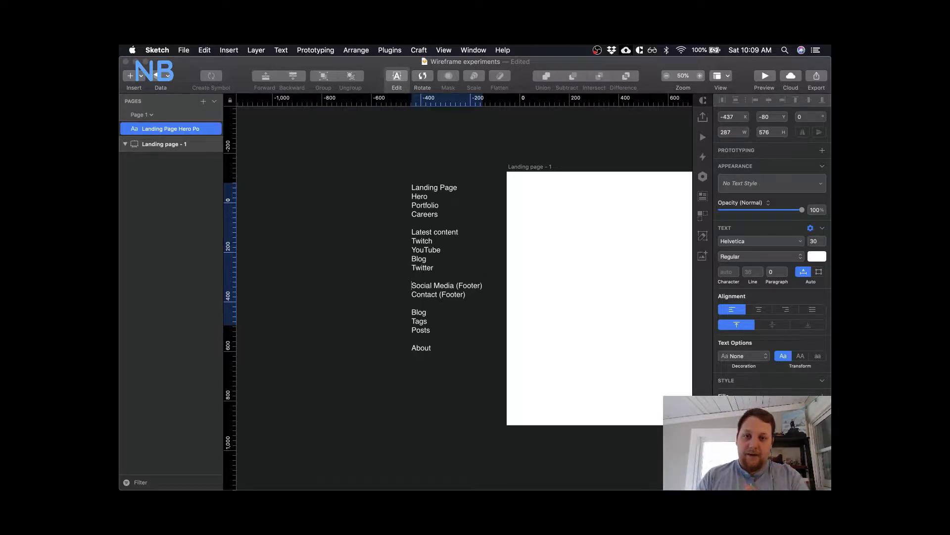
# - Add a "—" separator line between Contact (Footer) and the Blog section, with blank lines around it
pyautogui.press('Return')
pyautogui.press('Return')
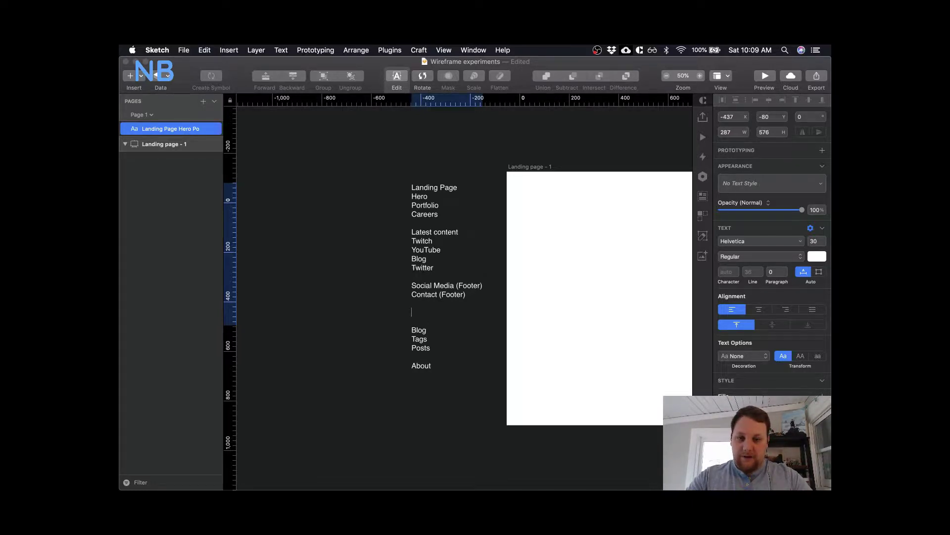
pyautogui.write('--')
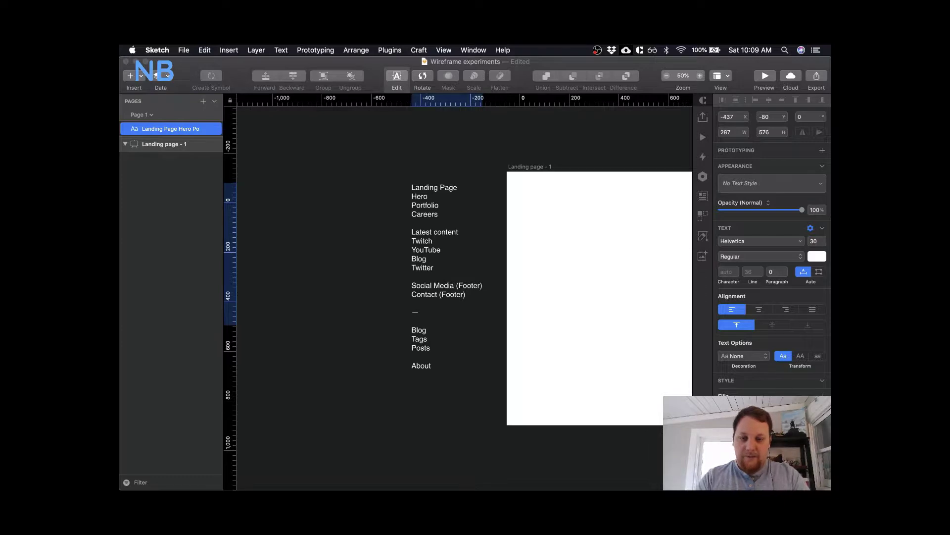
pyautogui.press('Escape')
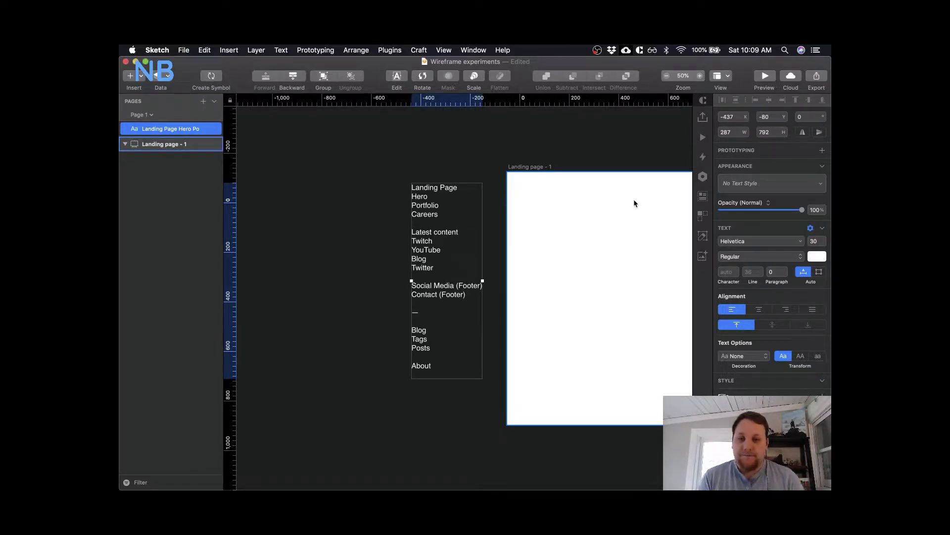
# - Move the hierarchy text closer to the artboard, roughly level with its upper edge, and save the document
pyautogui.hscroll(5, 634, 200)
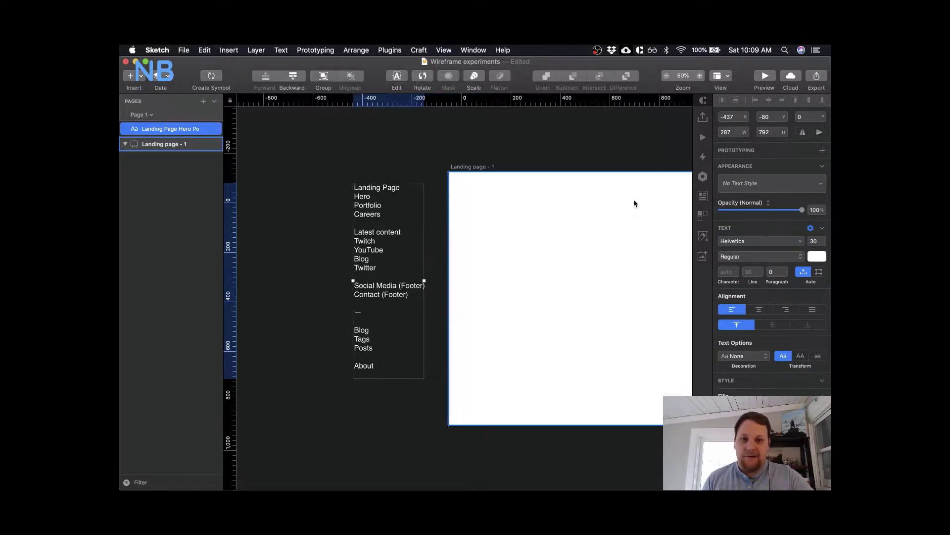
pyautogui.hscroll(-1, 420, 180)
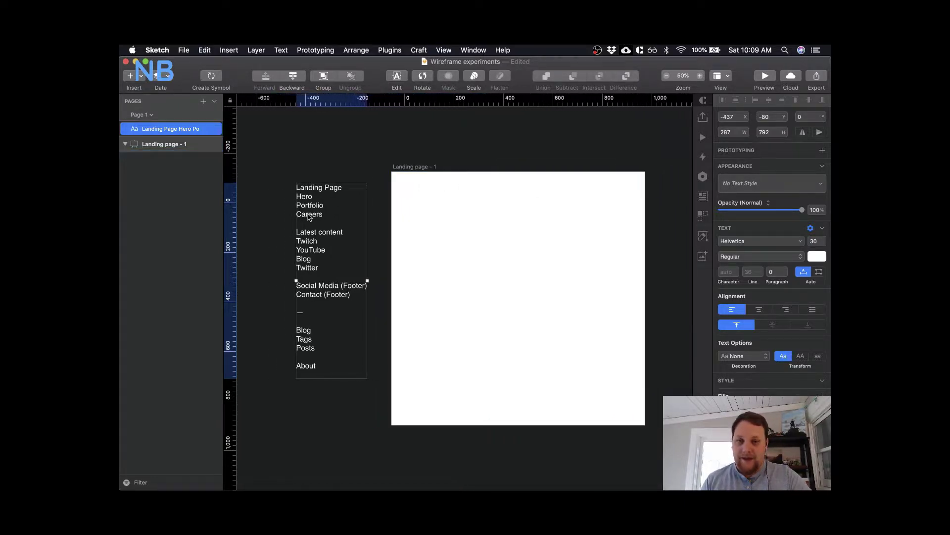
pyautogui.click(352, 160)
pyautogui.moveTo(326, 204); pyautogui.dragTo(337, 192)
pyautogui.click(384, 153)
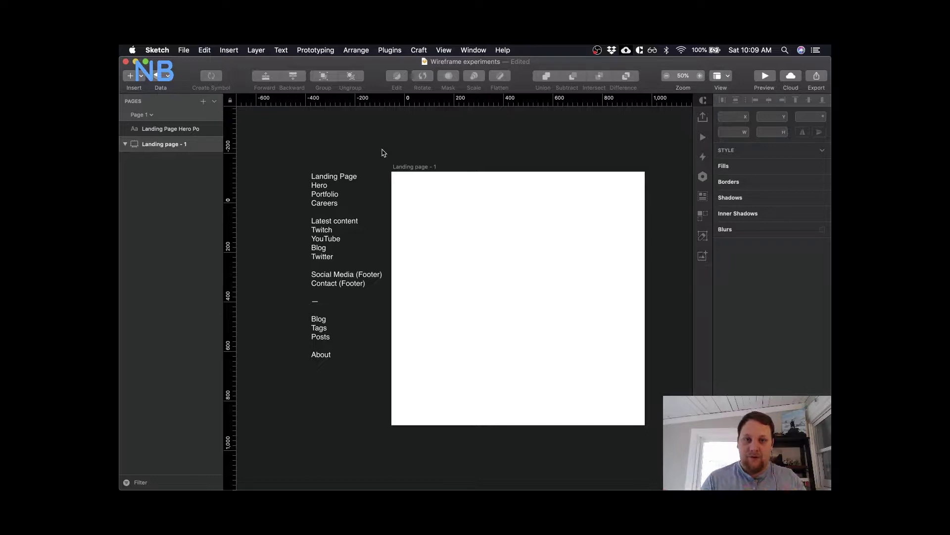
pyautogui.press('super+s')
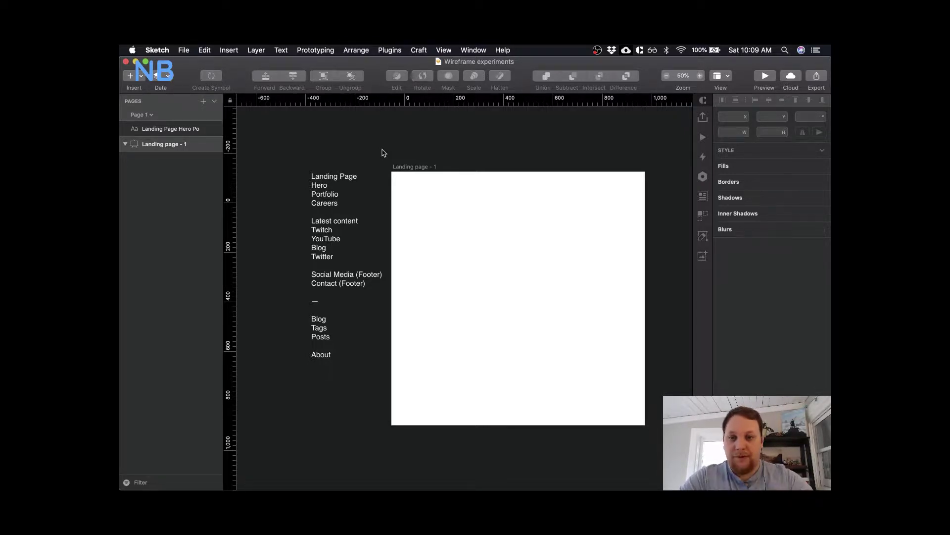
# - Add a text layer near the upper edge of the Landing page - 1 artboard and colour it dark blue-grey
pyautogui.click(449, 231)
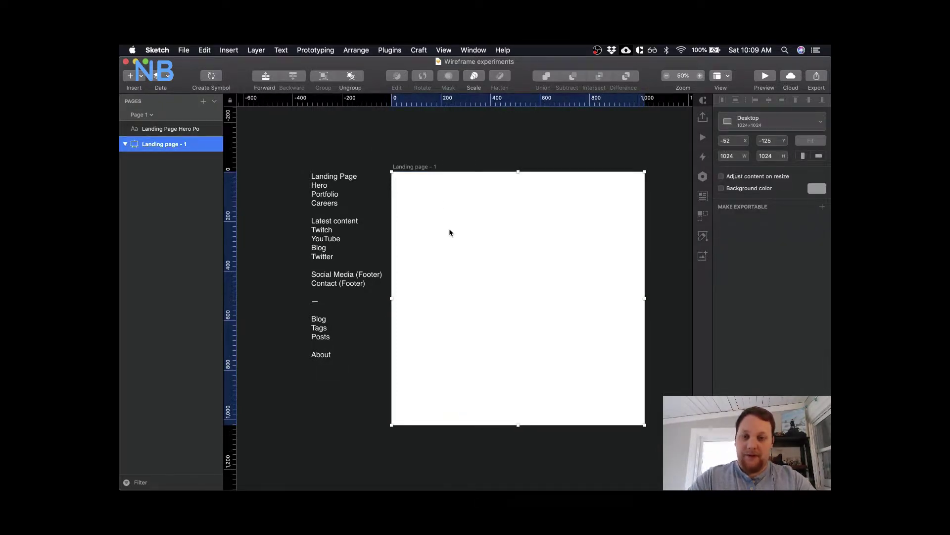
pyautogui.press('t')
pyautogui.click(433, 191)
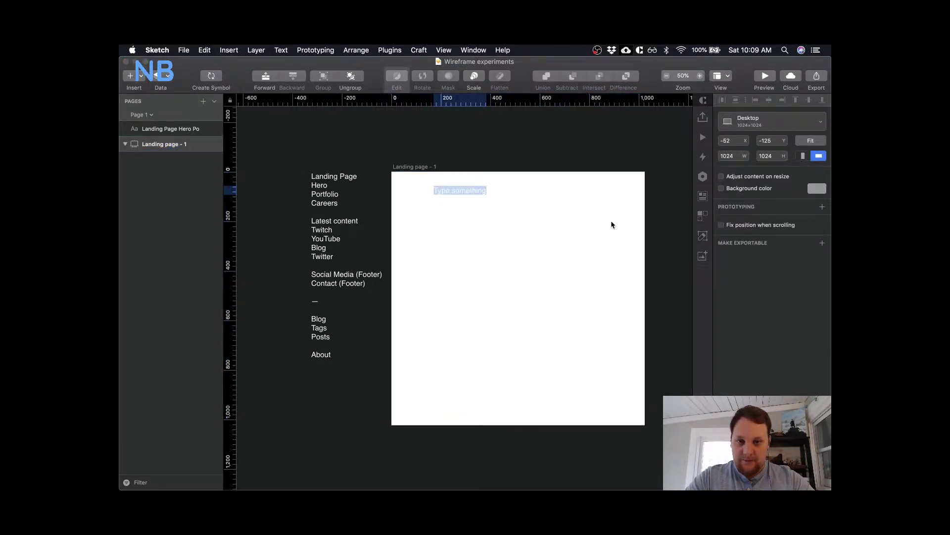
pyautogui.click(816, 277)
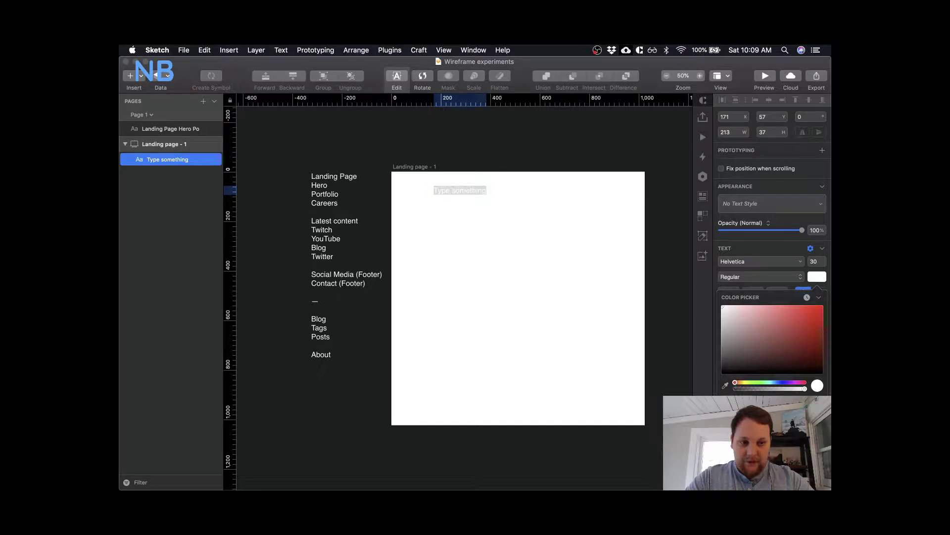
pyautogui.click(750, 362)
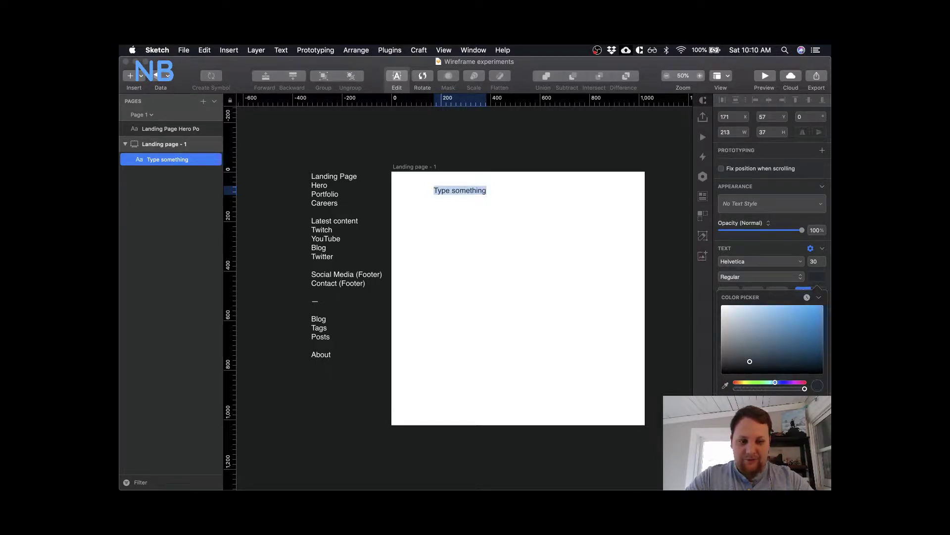
pyautogui.click(817, 275)
pyautogui.press('Escape')
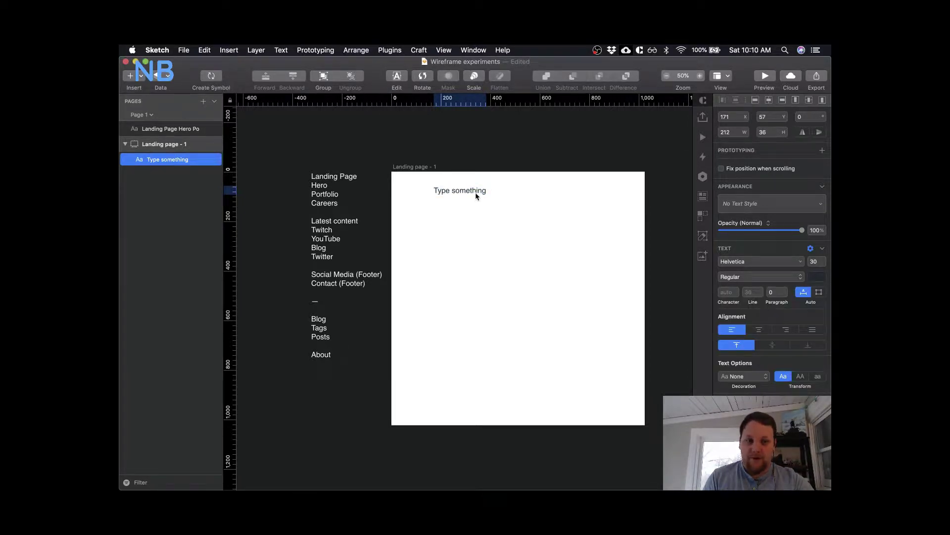
# - Move the placeholder text towards the artboard's upper-left corner and replace its content with the site owner's full name
pyautogui.moveTo(476, 194); pyautogui.dragTo(437, 189)
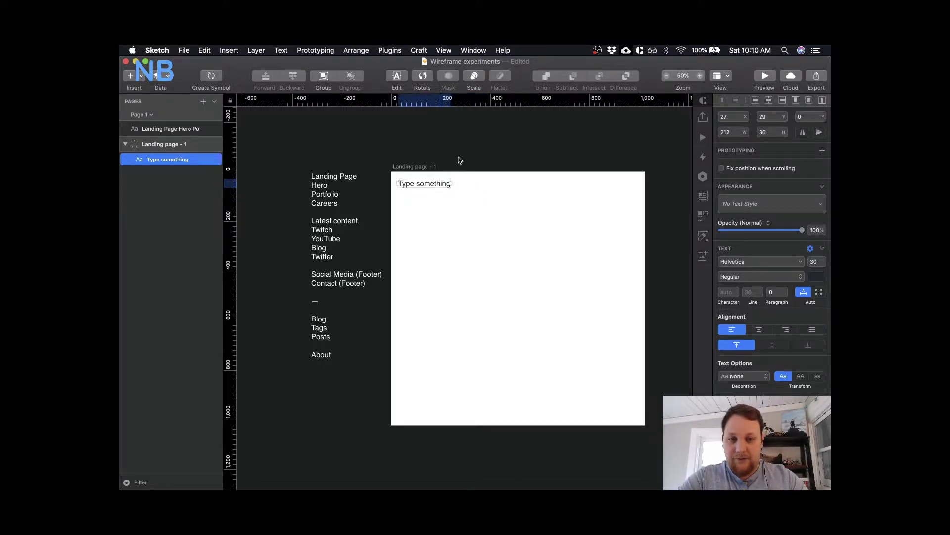
pyautogui.press('super+plus')
pyautogui.scroll(4, 458, 156)
pyautogui.hscroll(2, 458, 156)
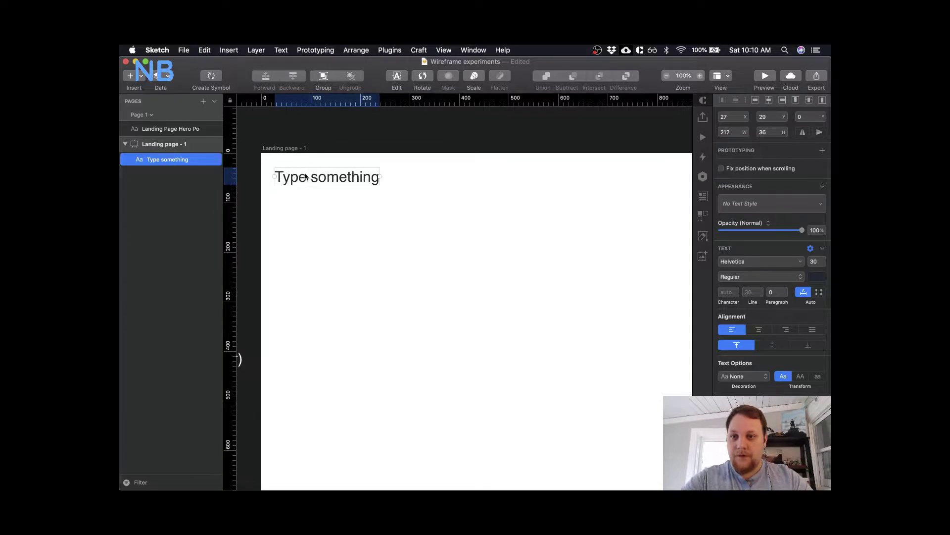
pyautogui.moveTo(292, 179); pyautogui.dragTo(312, 179)
pyautogui.doubleClick(313, 178)
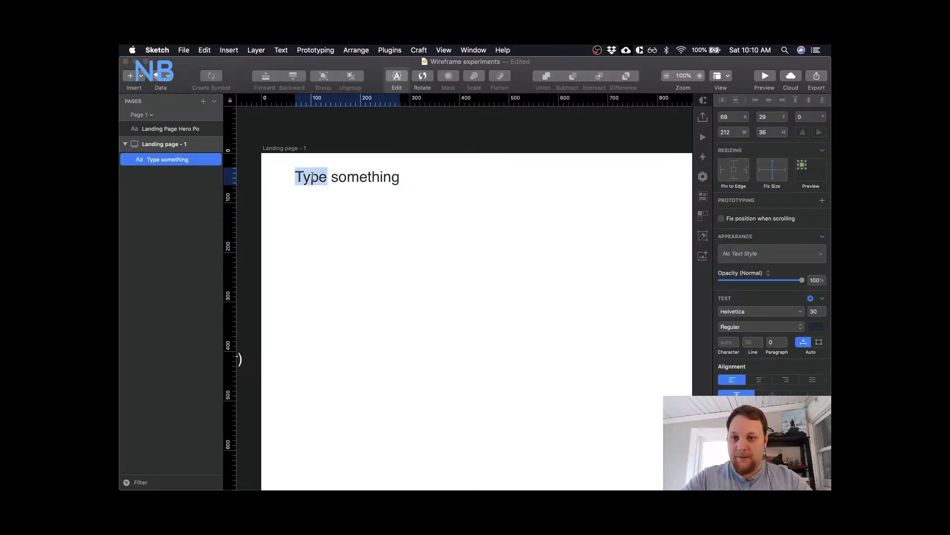
pyautogui.press('super+a')
pyautogui.write('Nick ')
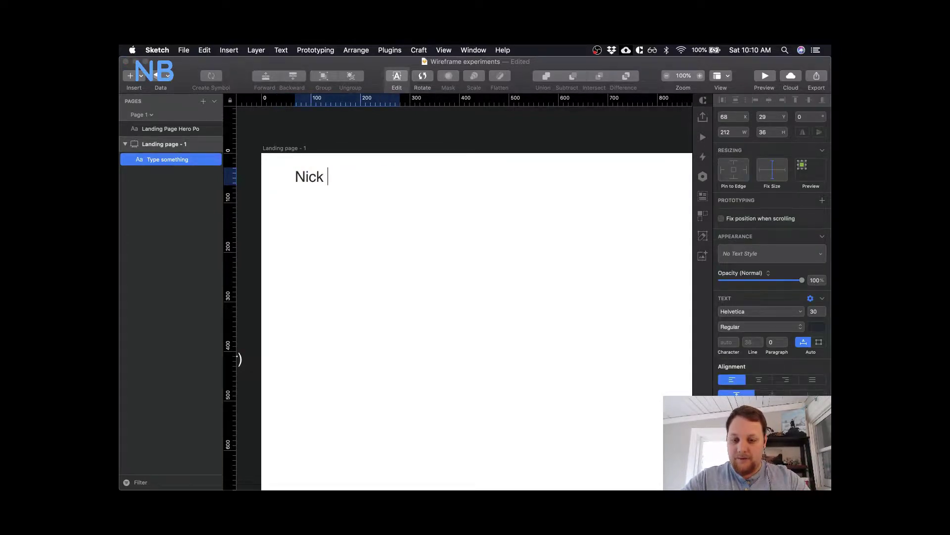
pyautogui.write('Basile')
pyautogui.click(346, 229)
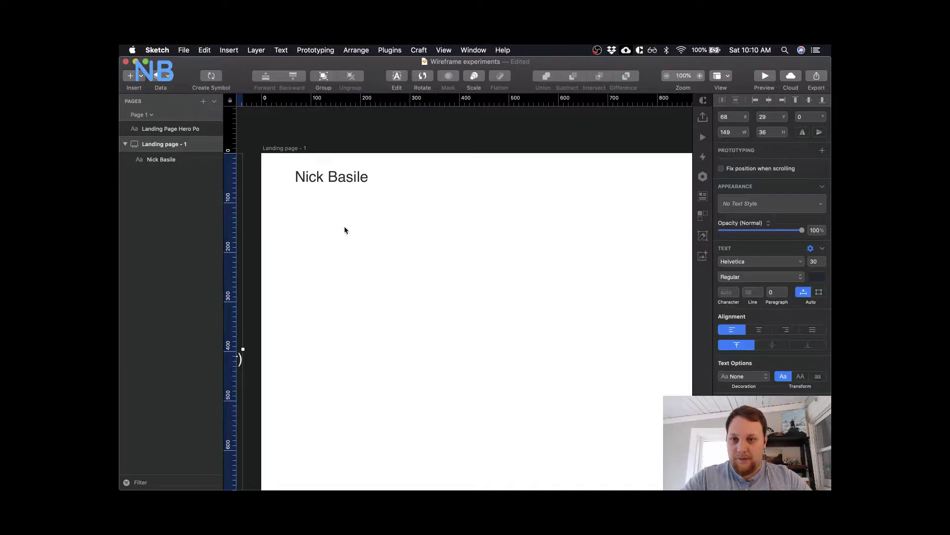
# - Position the name text in the artboard's upper-left corner at X 30, Y 30
pyautogui.click(330, 179)
pyautogui.moveTo(331, 179); pyautogui.dragTo(310, 163)
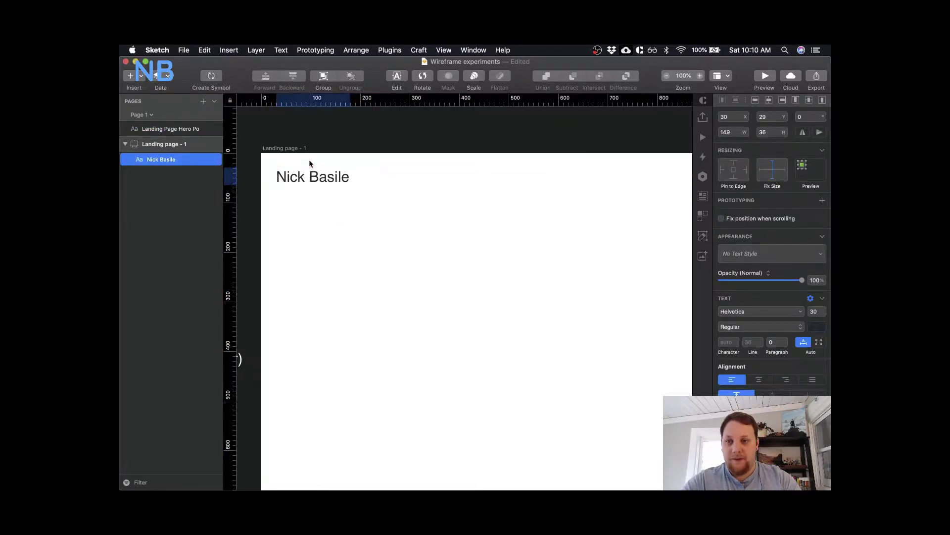
pyautogui.hscroll(-3, 279, 200)
pyautogui.hscroll(-5, 279, 204)
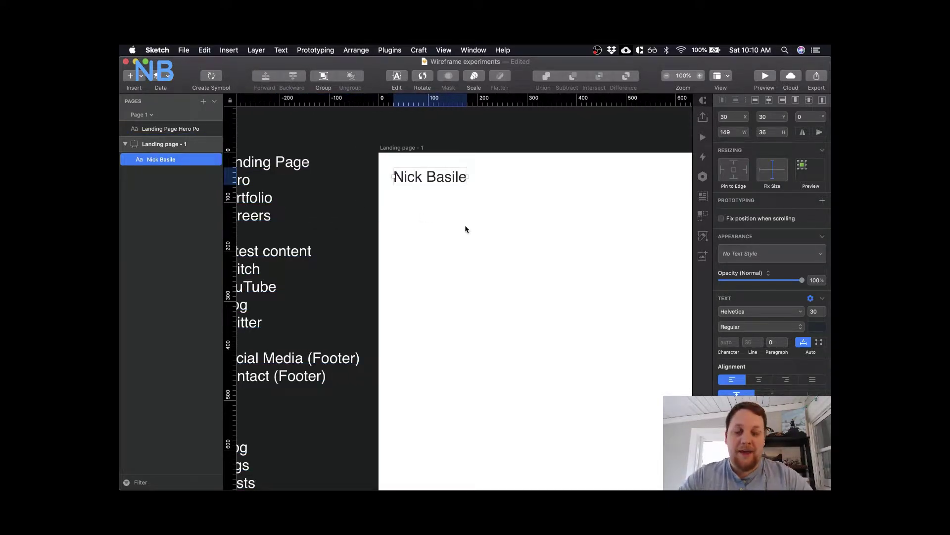
# - Duplicate the name text horizontally towards the artboard's right side, placing the copy at about X 627, Y 30
pyautogui.scroll(-5, 464, 228)
pyautogui.scroll(5, 465, 228)
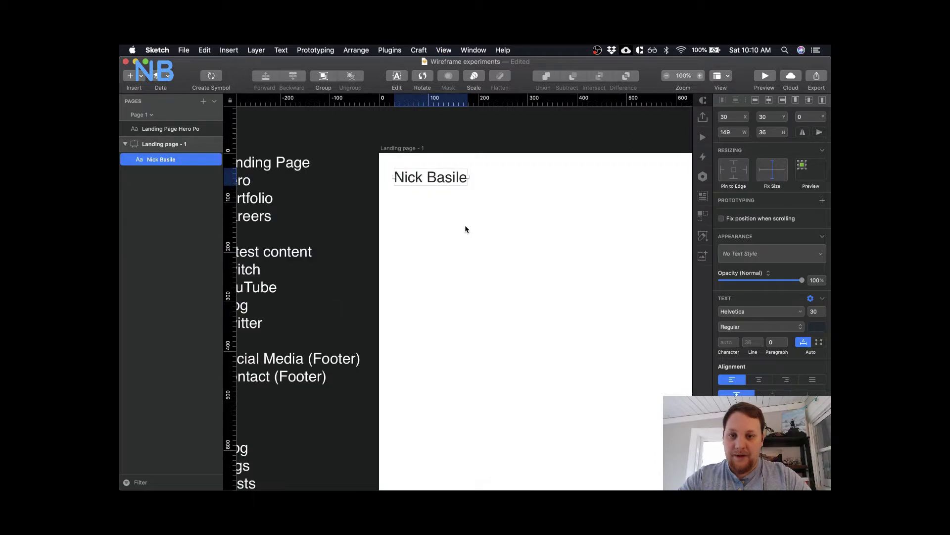
pyautogui.hscroll(10, 465, 229)
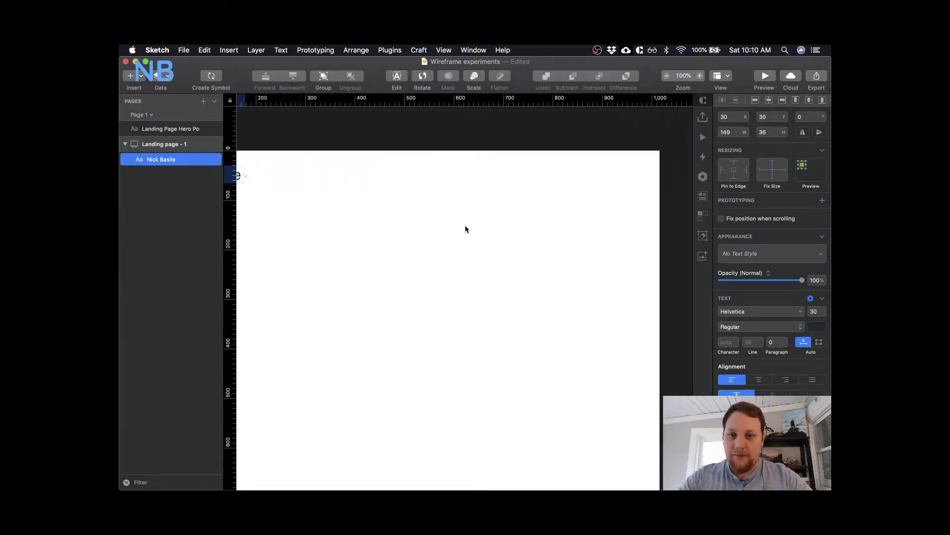
pyautogui.hscroll(-6, 464, 229)
pyautogui.hscroll(6, 465, 229)
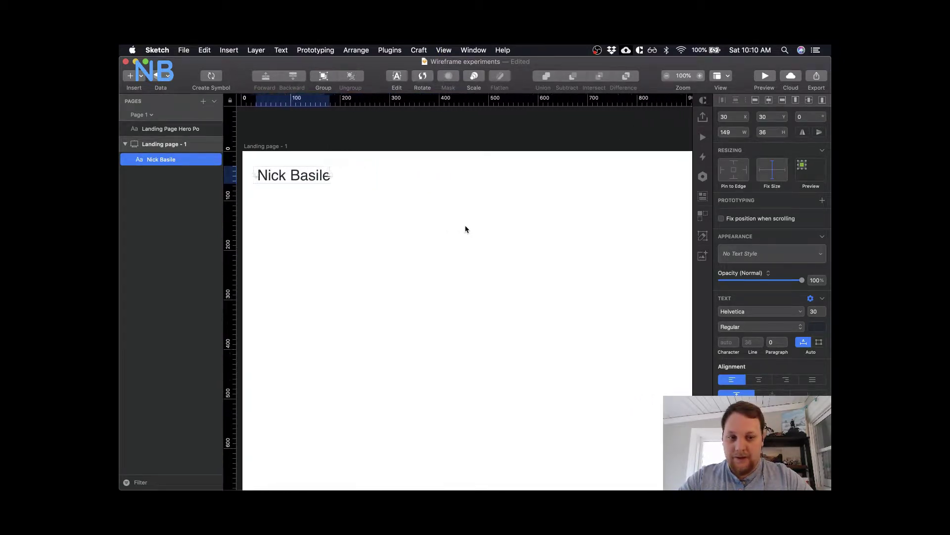
pyautogui.moveTo(296, 177); pyautogui.dragTo(592, 178)
pyautogui.hscroll(5, 590, 177)
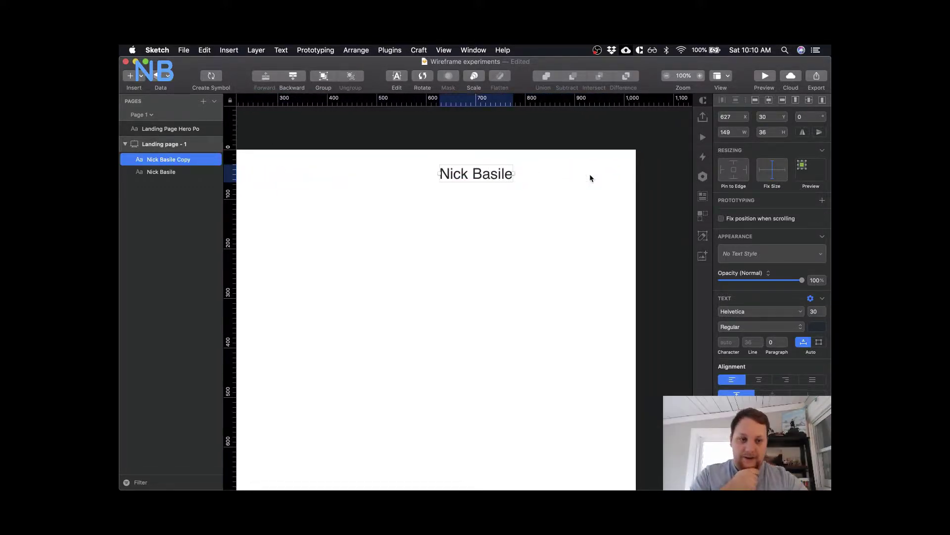
# - Switch to the Portfolio Discovery document in Chrome and view the first site listed under Other Portfolios
pyautogui.hscroll(-1, 591, 177)
pyautogui.hscroll(-15, 591, 177)
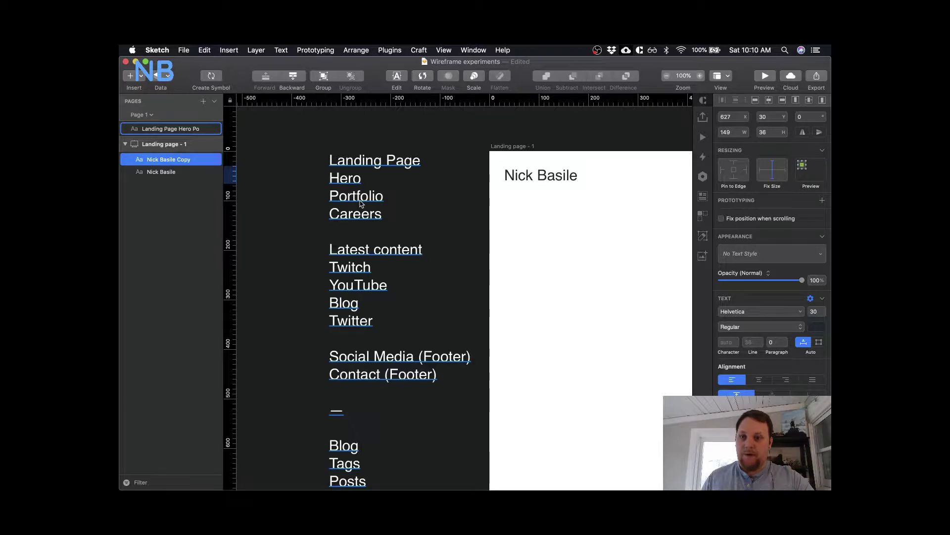
pyautogui.hotkey('ctrl', 'Up')
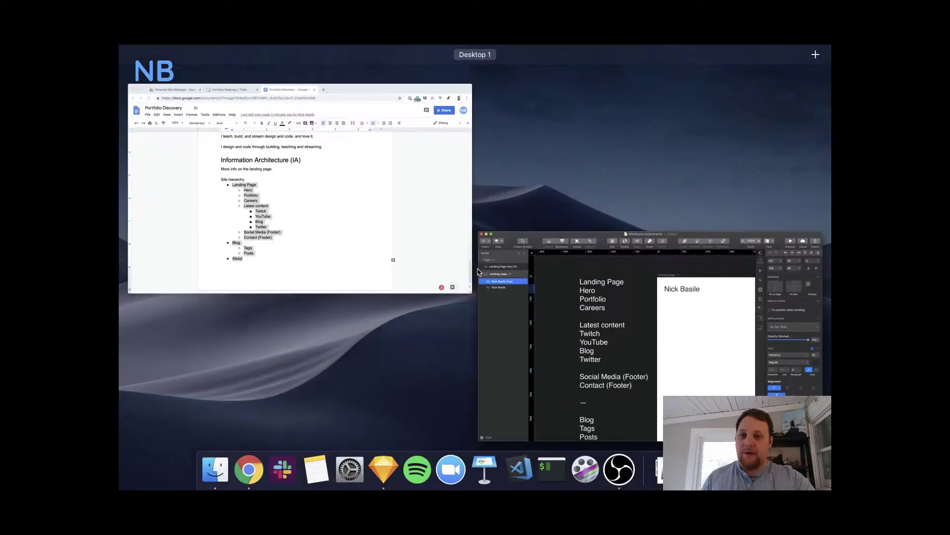
pyautogui.click(370, 233)
pyautogui.scroll(15, 477, 267)
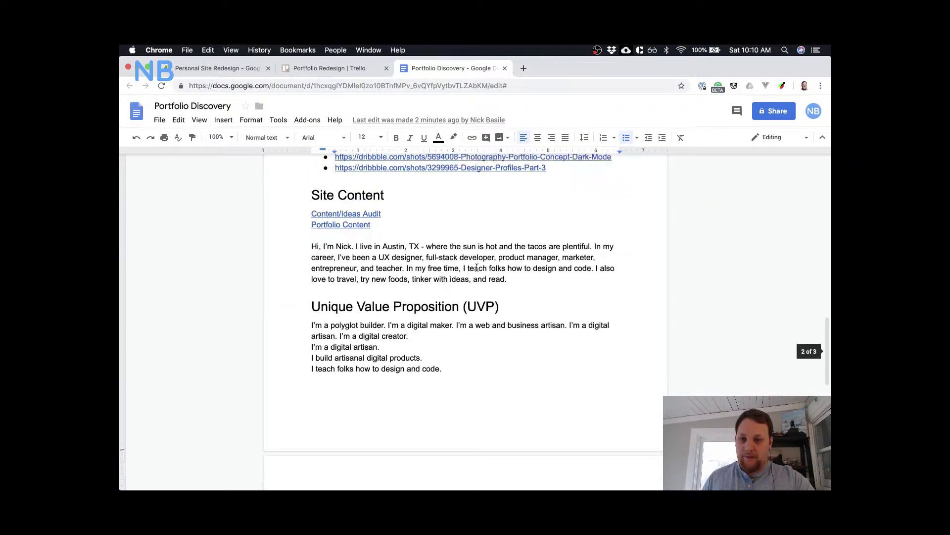
pyautogui.click(408, 308)
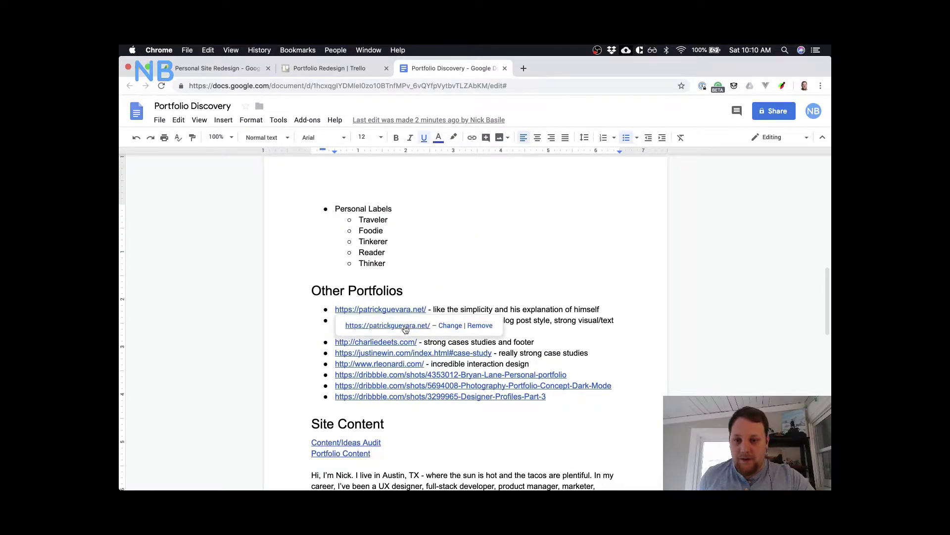
pyautogui.click(404, 325)
pyautogui.click(461, 69)
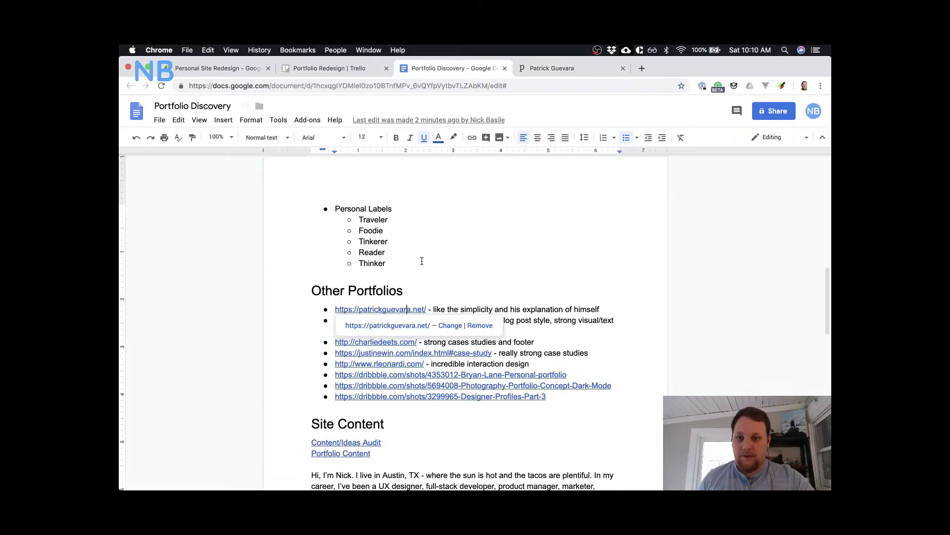
pyautogui.click(555, 70)
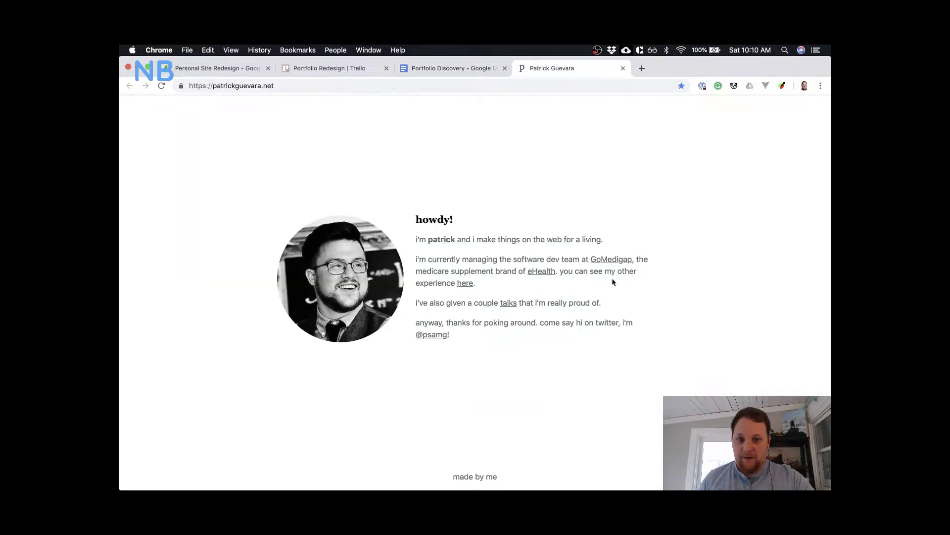
# - Open the second Other Portfolios link, noted for its blog post style, and view that site's home page
pyautogui.click(452, 69)
pyautogui.click(401, 321)
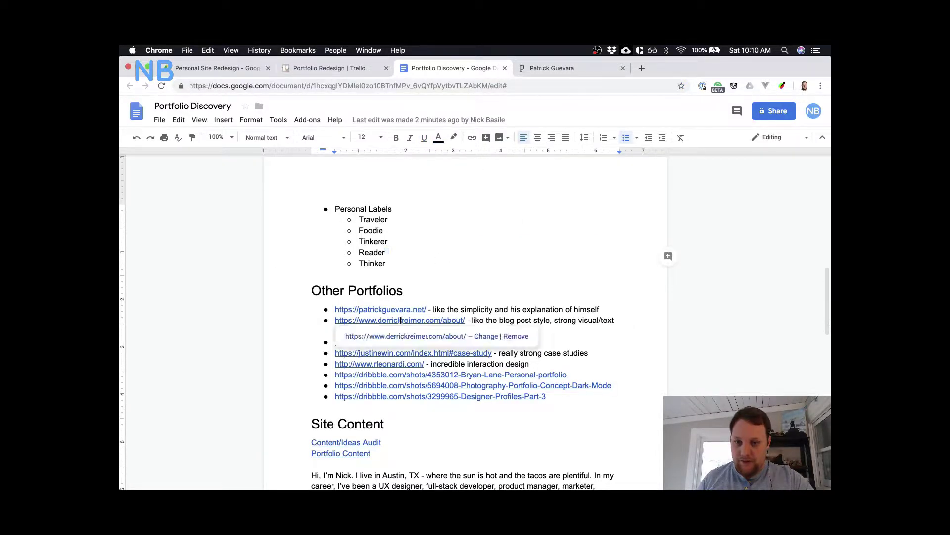
pyautogui.click(401, 337)
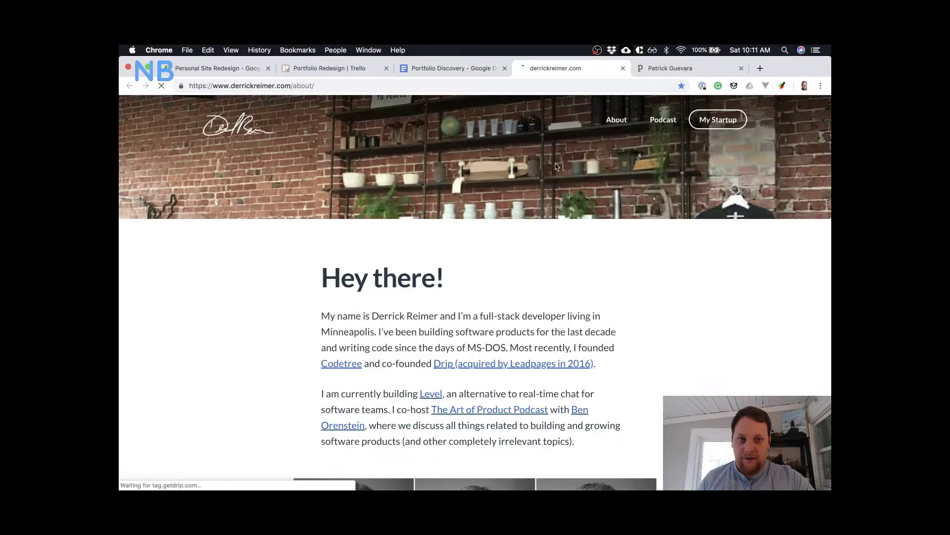
pyautogui.click(245, 131)
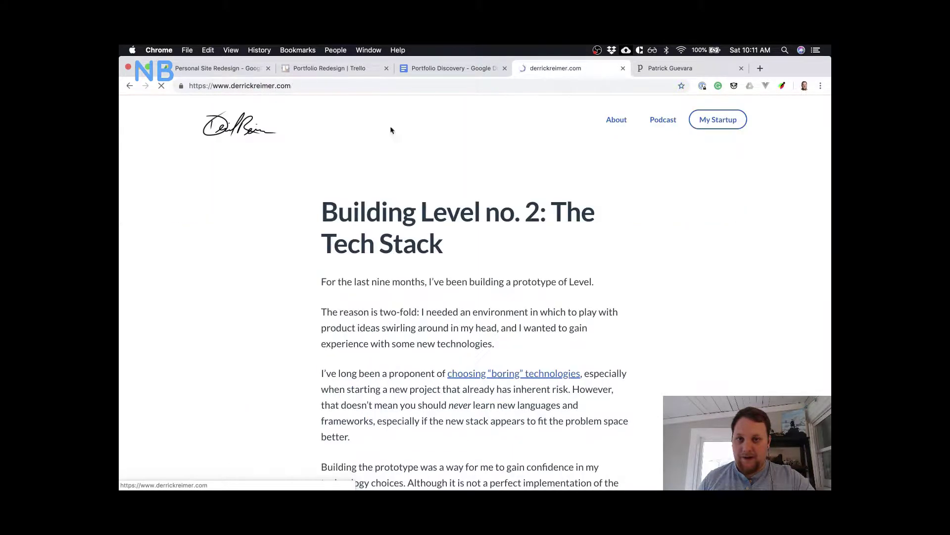
# - Open the third Other Portfolios link from the document and examine its landing page from hero to footer
pyautogui.click(455, 75)
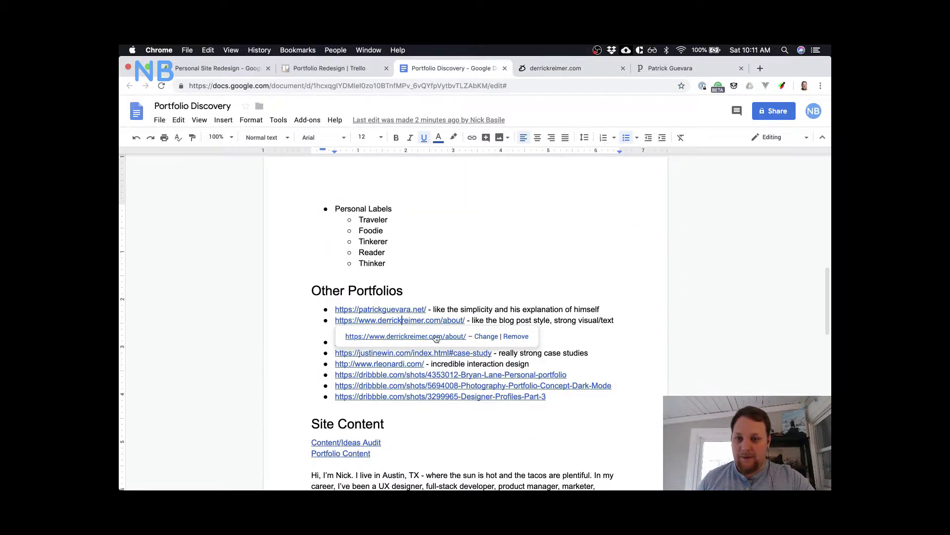
pyautogui.click(446, 267)
pyautogui.click(405, 338)
pyautogui.click(391, 360)
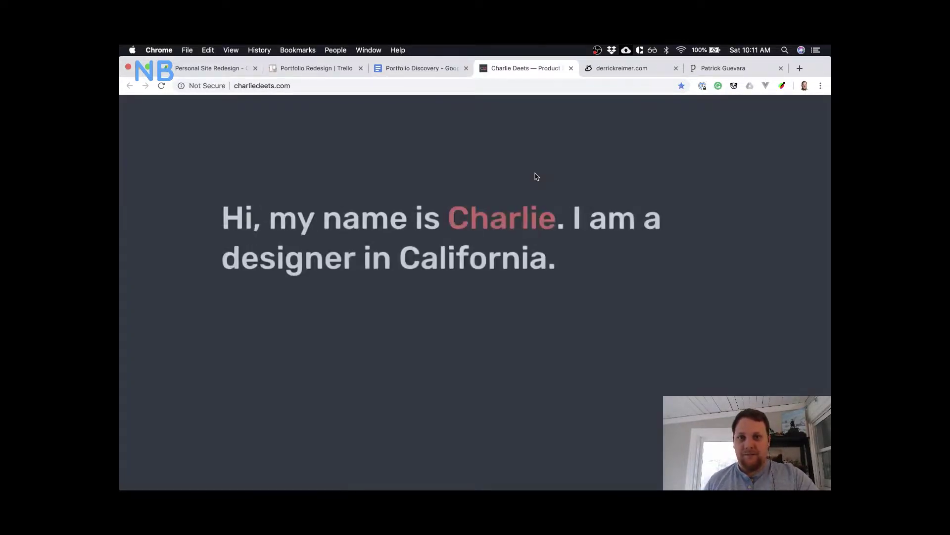
pyautogui.scroll(-15, 541, 257)
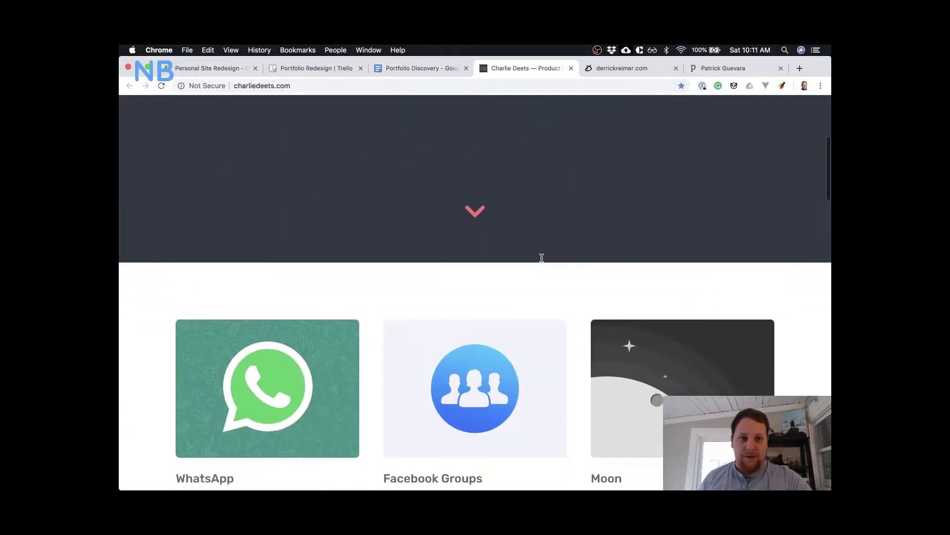
pyautogui.scroll(-15, 541, 258)
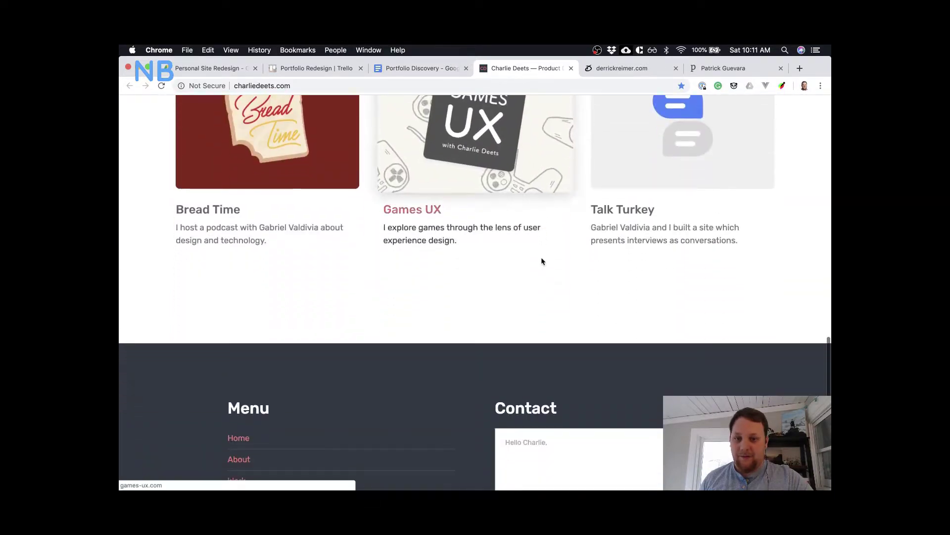
pyautogui.scroll(10, 541, 261)
pyautogui.scroll(15, 542, 261)
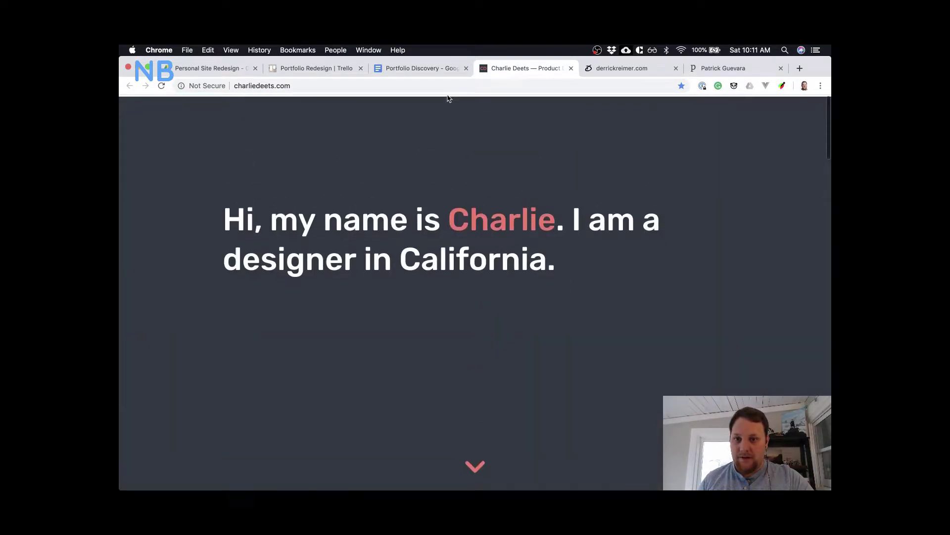
# - Open the fourth Other Portfolios link, noted for really strong case studies, and examine its page layout down to the contact section
pyautogui.click(423, 68)
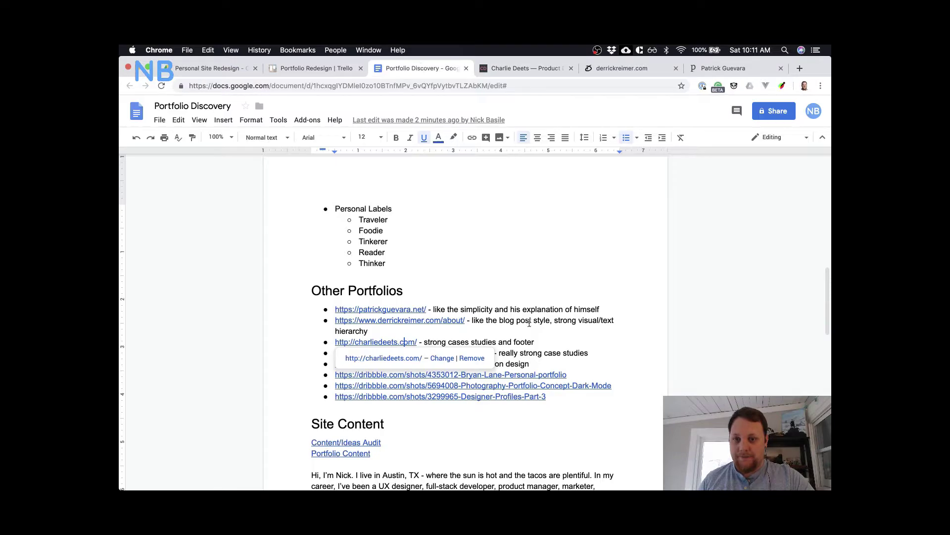
pyautogui.click(422, 355)
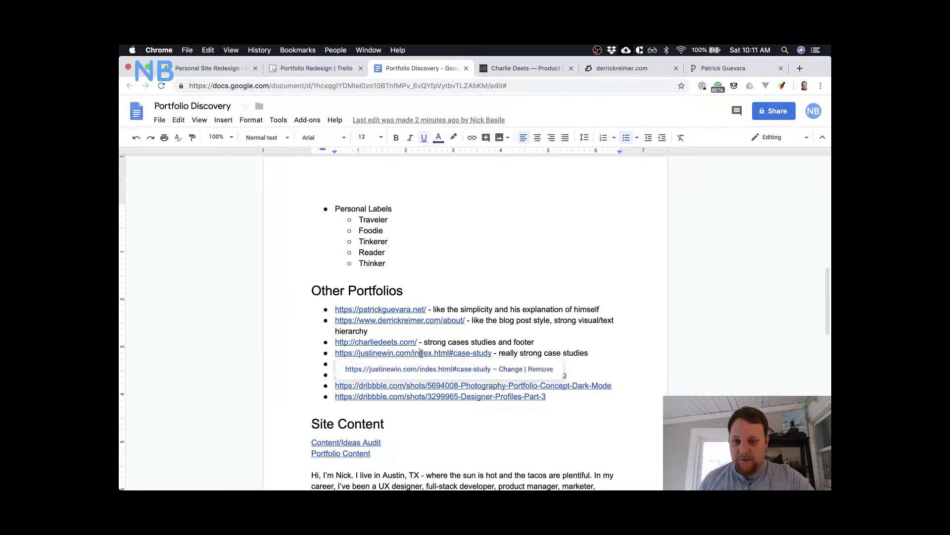
pyautogui.click(406, 371)
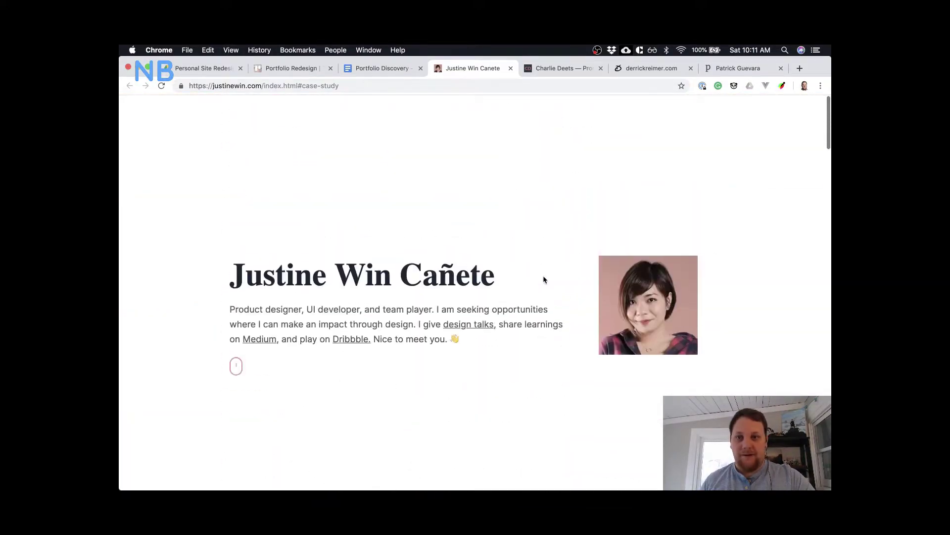
pyautogui.scroll(-15, 543, 280)
pyautogui.scroll(-20, 543, 280)
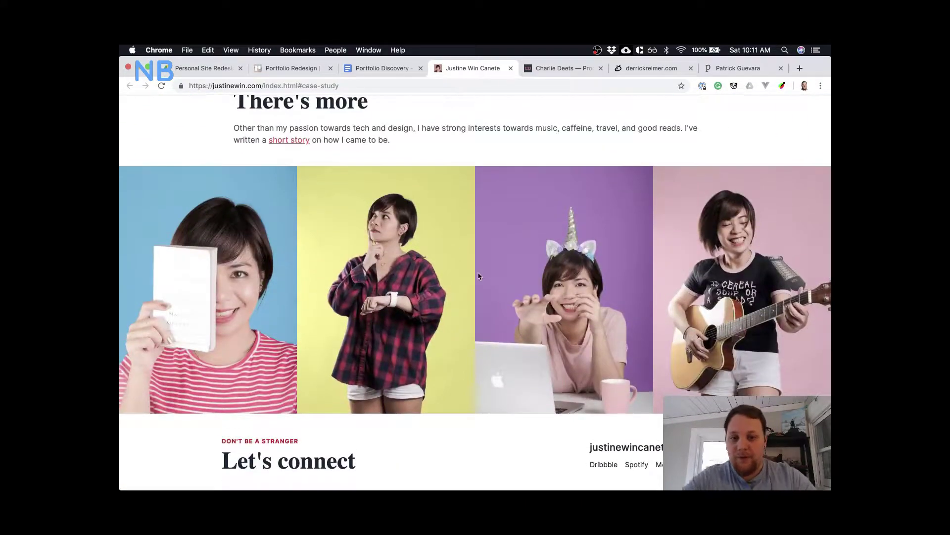
pyautogui.scroll(15, 477, 273)
pyautogui.scroll(10, 477, 273)
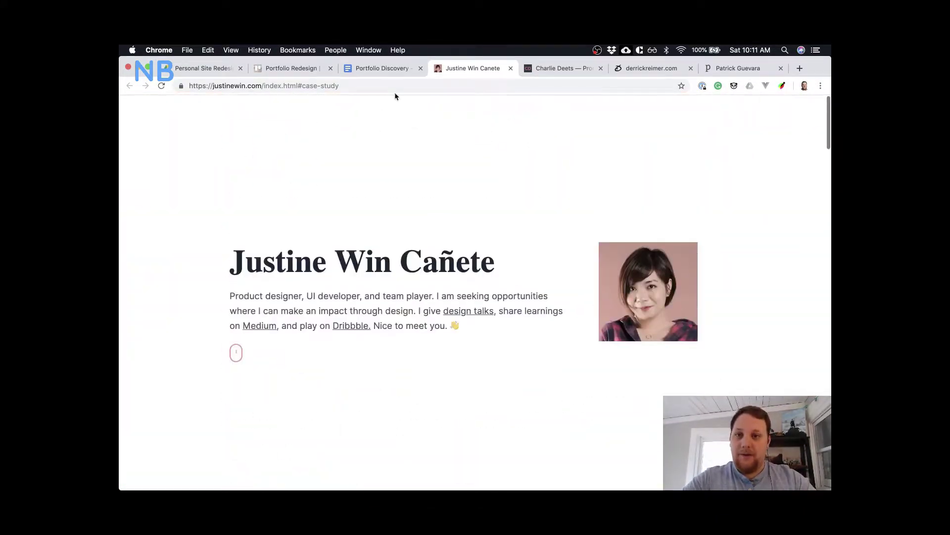
# - Open the fifth Other Portfolios link from the Portfolio Discovery document, noted for incredible interaction design, and examine that site's landing page
pyautogui.click(381, 66)
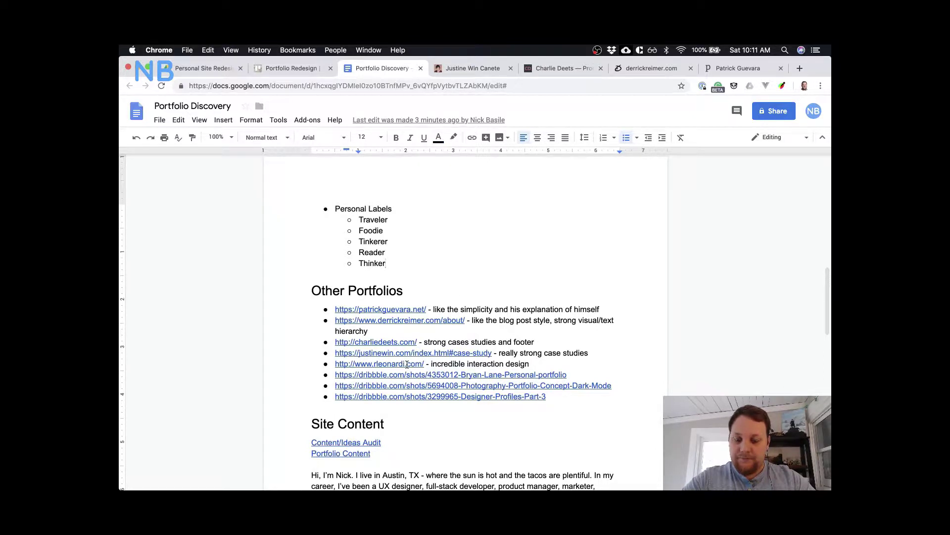
pyautogui.scroll(-2, 407, 365)
pyautogui.click(388, 322)
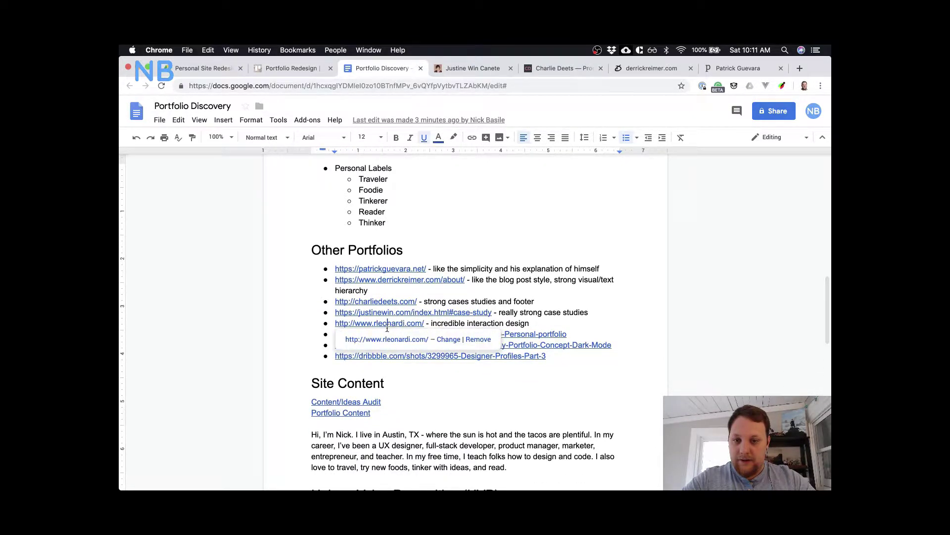
pyautogui.click(390, 340)
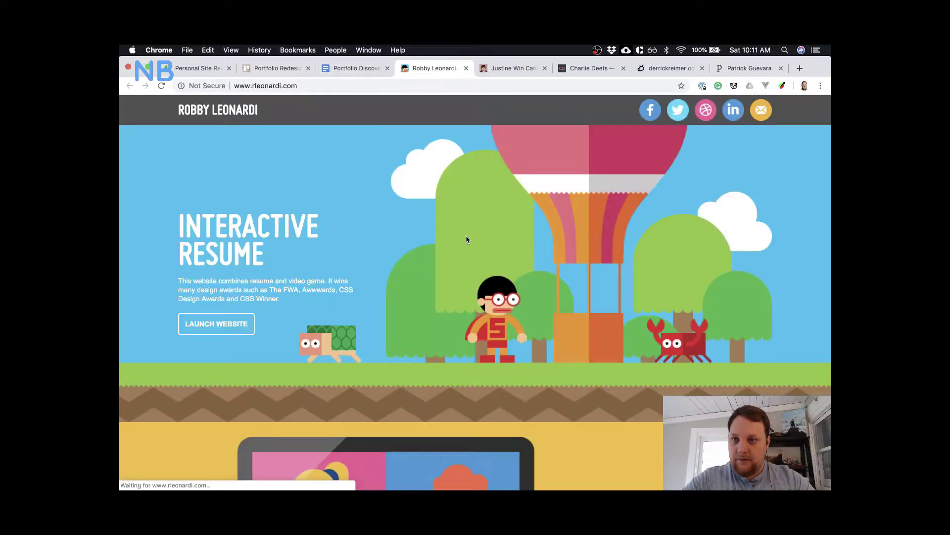
pyautogui.scroll(-5, 478, 270)
pyautogui.scroll(-10, 482, 282)
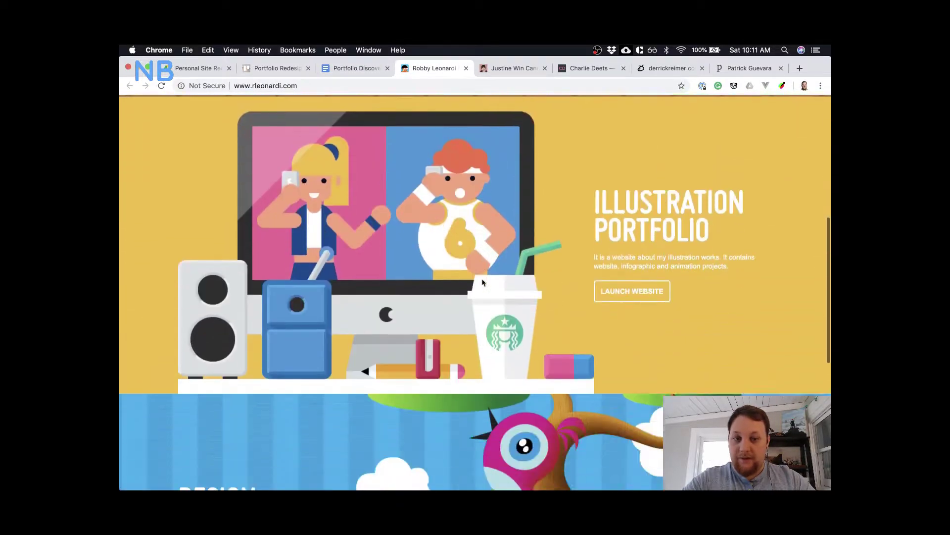
pyautogui.scroll(15, 482, 282)
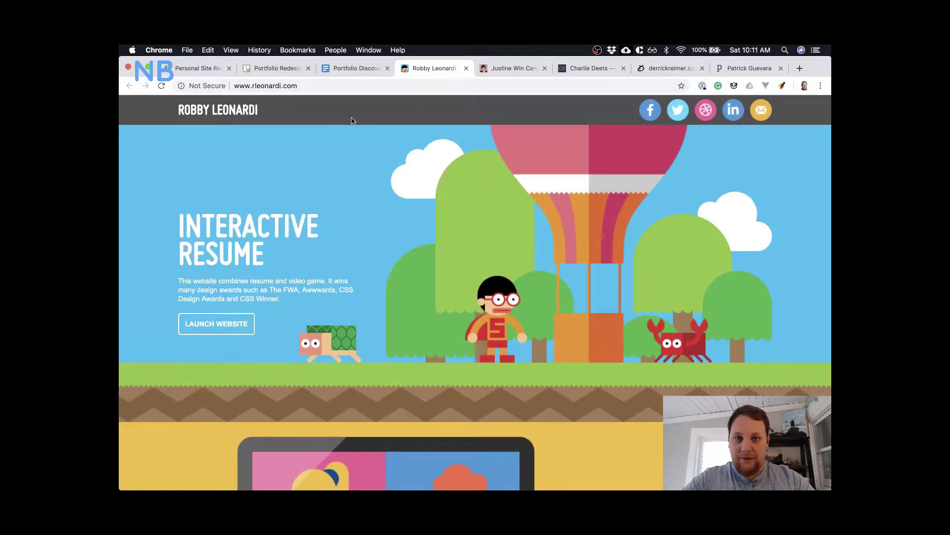
# - Revisit the open reference portfolios noted for case studies, comparing their hero sections and examining the project grid below the dark hero
pyautogui.click(511, 68)
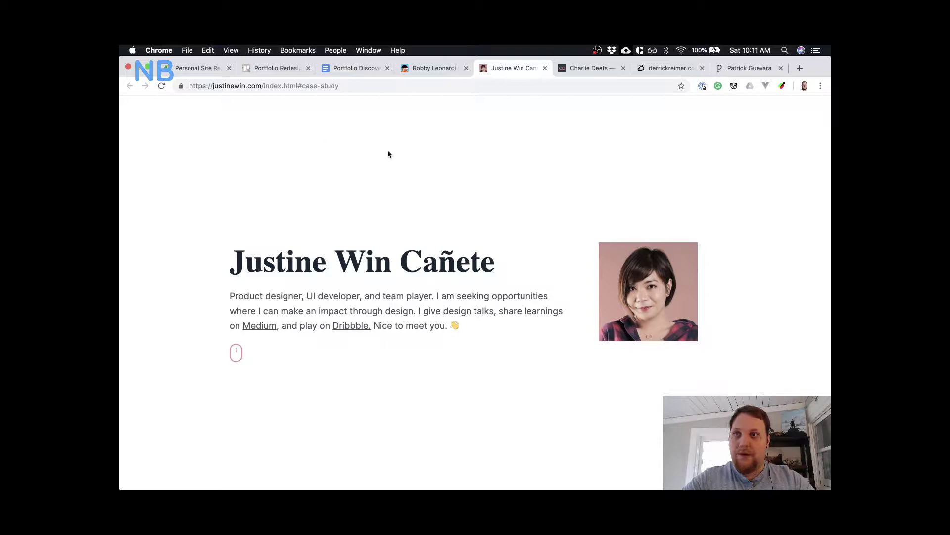
pyautogui.click(585, 67)
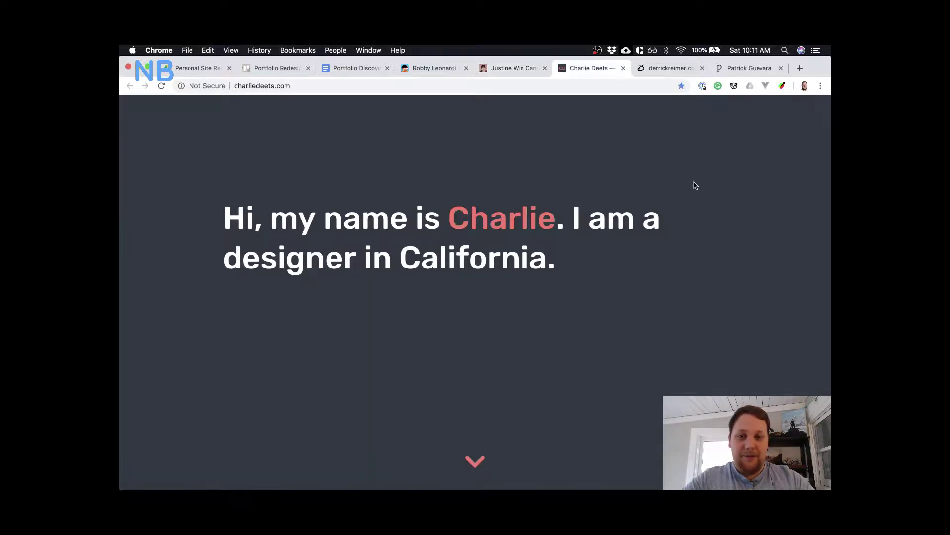
pyautogui.scroll(-3, 695, 185)
pyautogui.scroll(3, 693, 185)
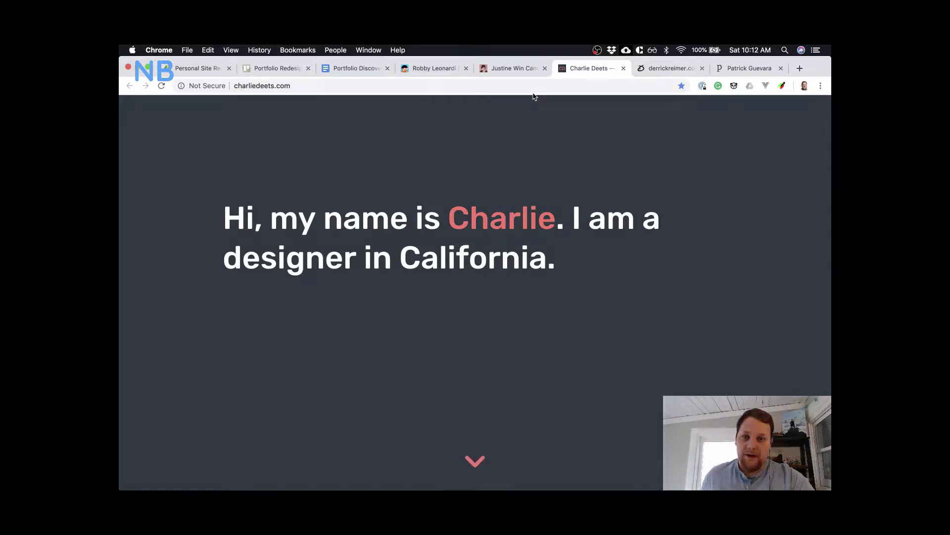
pyautogui.scroll(-8, 608, 243)
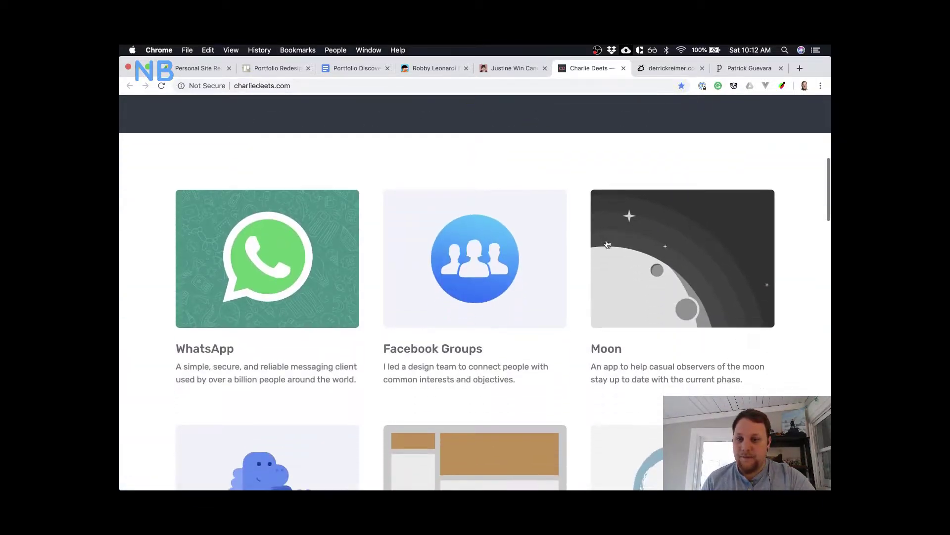
pyautogui.scroll(4, 607, 244)
pyautogui.scroll(4, 607, 243)
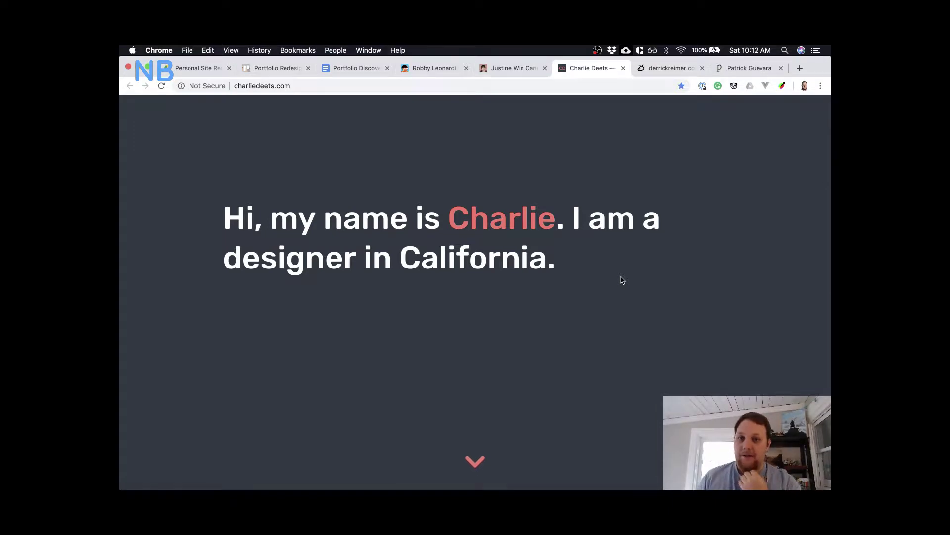
# - Switch to Sketch, duplicate the Landing page - 1 artboard, and rename the copy "Landing page - 2"
pyautogui.hotkey('ctrl', 'Up')
pyautogui.click(676, 312)
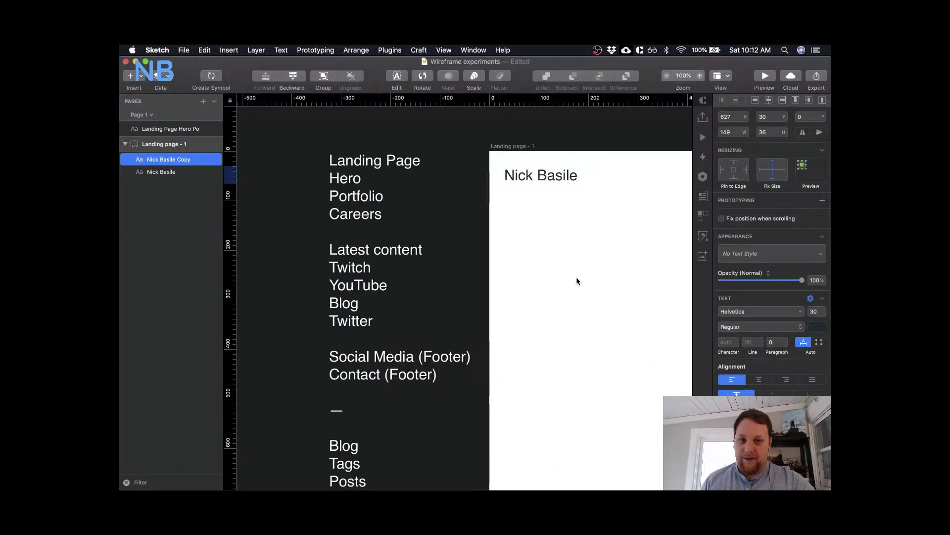
pyautogui.hscroll(2, 573, 275)
pyautogui.scroll(-5, 573, 274)
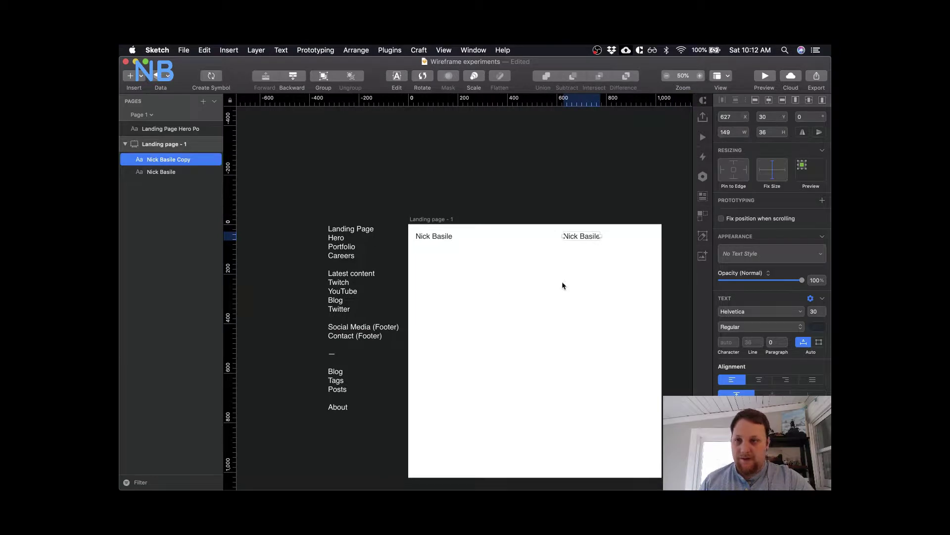
pyautogui.click(170, 144)
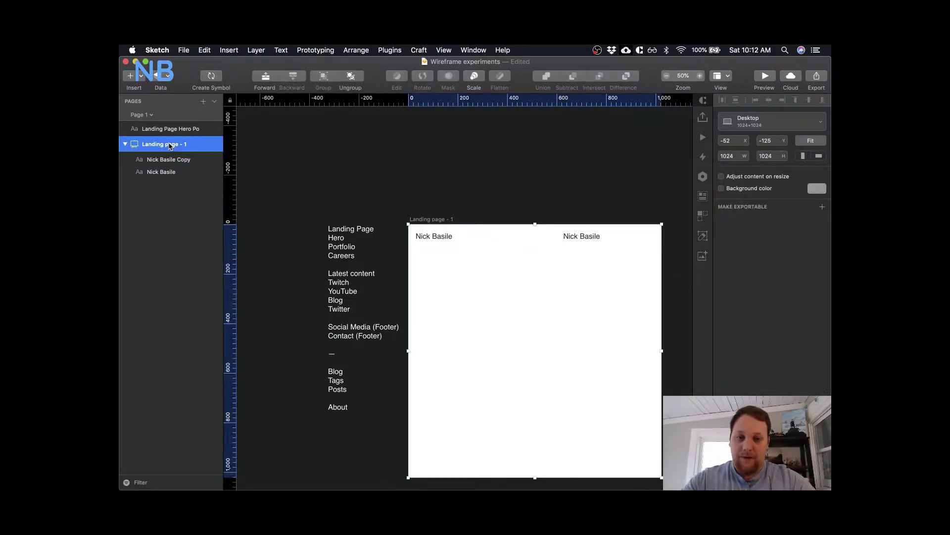
pyautogui.press('super+d')
pyautogui.hscroll(-10, 355, 293)
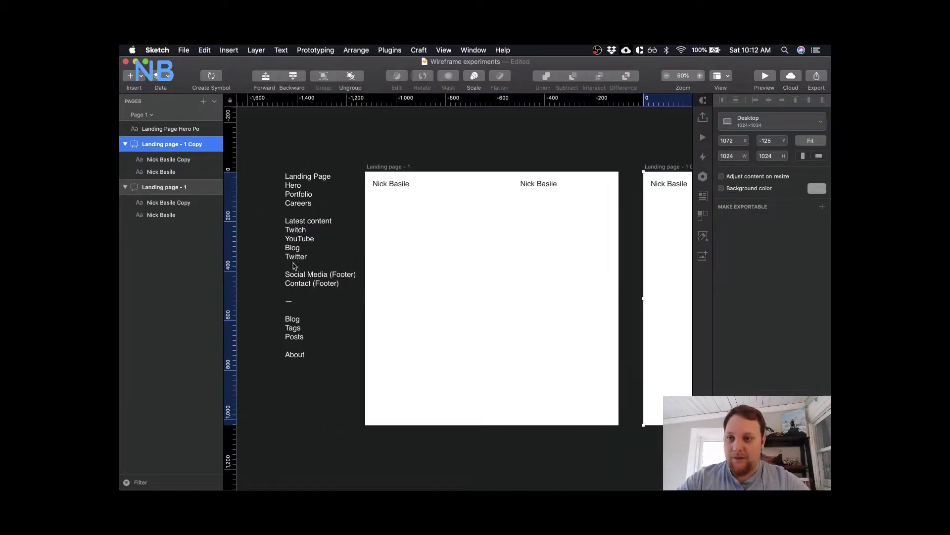
pyautogui.doubleClick(190, 144)
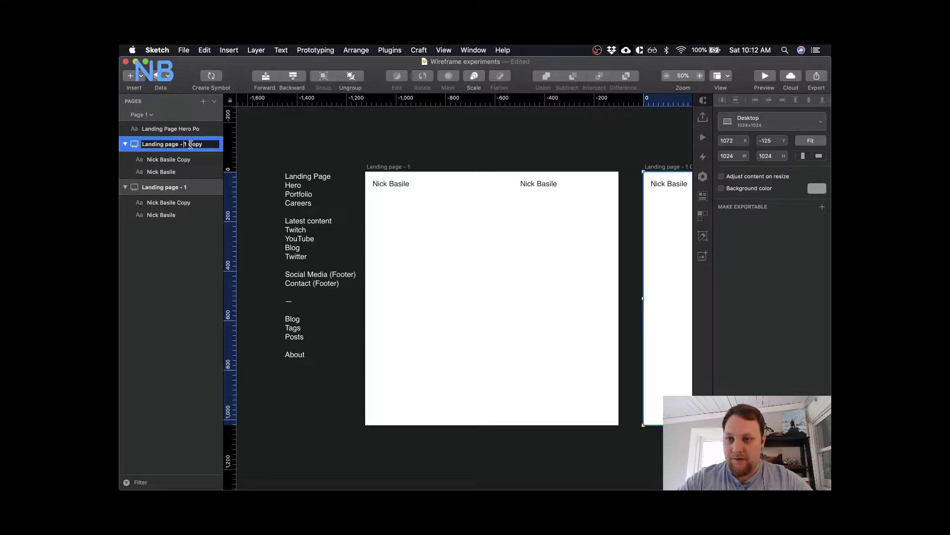
pyautogui.moveTo(213, 144); pyautogui.dragTo(184, 144)
pyautogui.write('2')
pyautogui.press('Return')
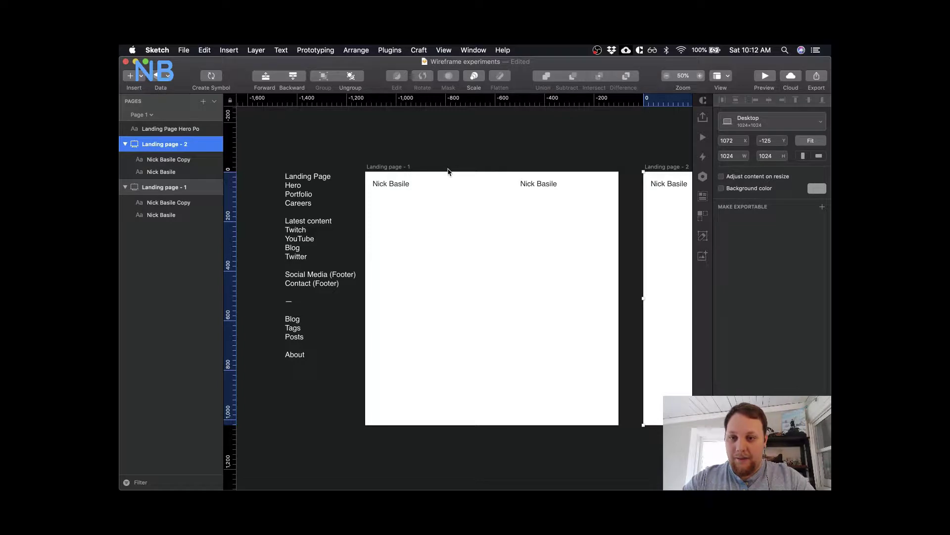
# - Replace the duplicated name text in the header of the Landing page - 1 artboard with "About"
pyautogui.hscroll(2, 449, 171)
pyautogui.click(505, 183)
pyautogui.doubleClick(506, 182)
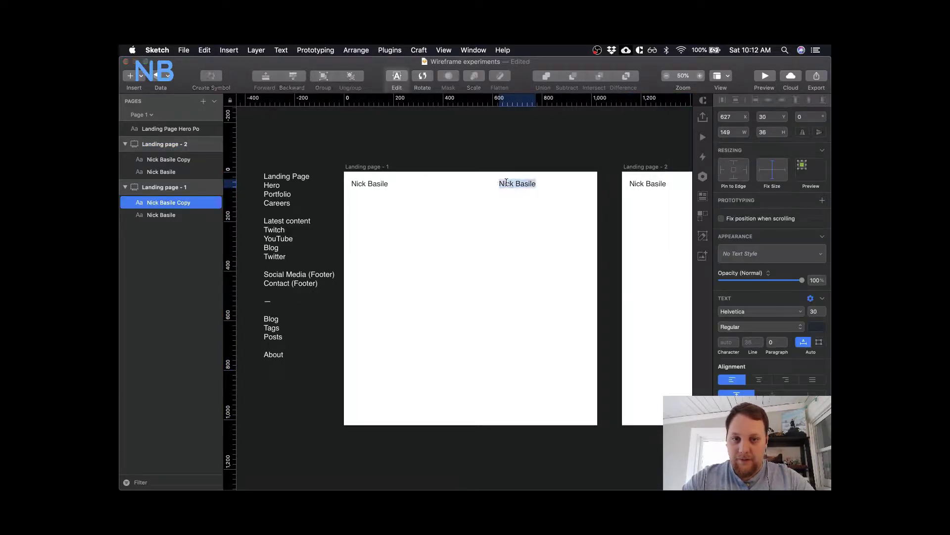
pyautogui.click(506, 182)
pyautogui.tripleClick(506, 182)
pyautogui.write('A')
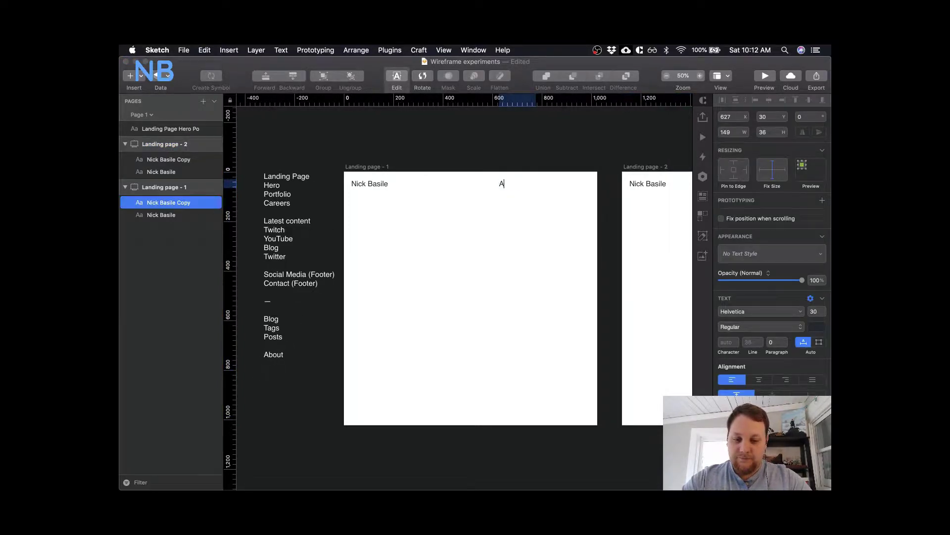
pyautogui.write('bout')
pyautogui.press('Escape')
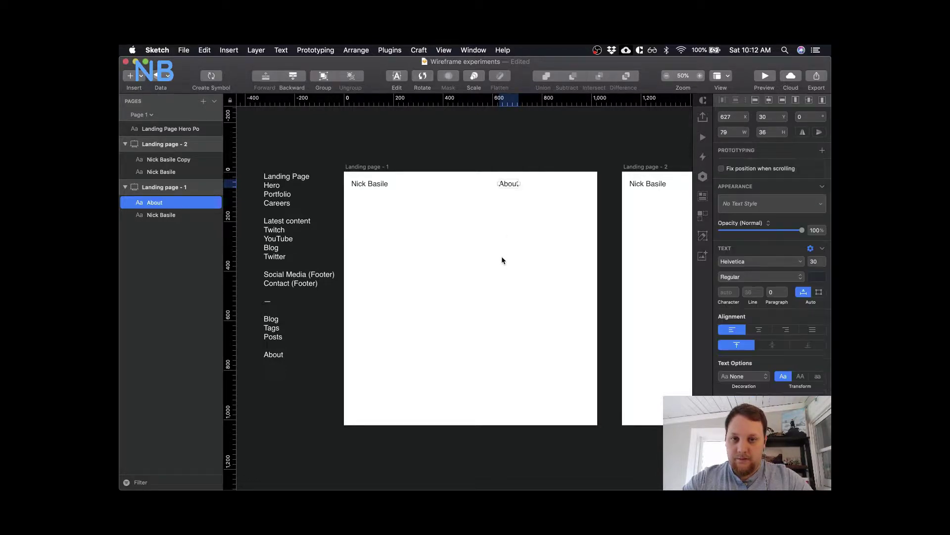
# - Duplicate the About label to its right at X about 756 and change the copy's text to "Blog"
pyautogui.moveTo(509, 185); pyautogui.dragTo(541, 186)
pyautogui.doubleClick(541, 186)
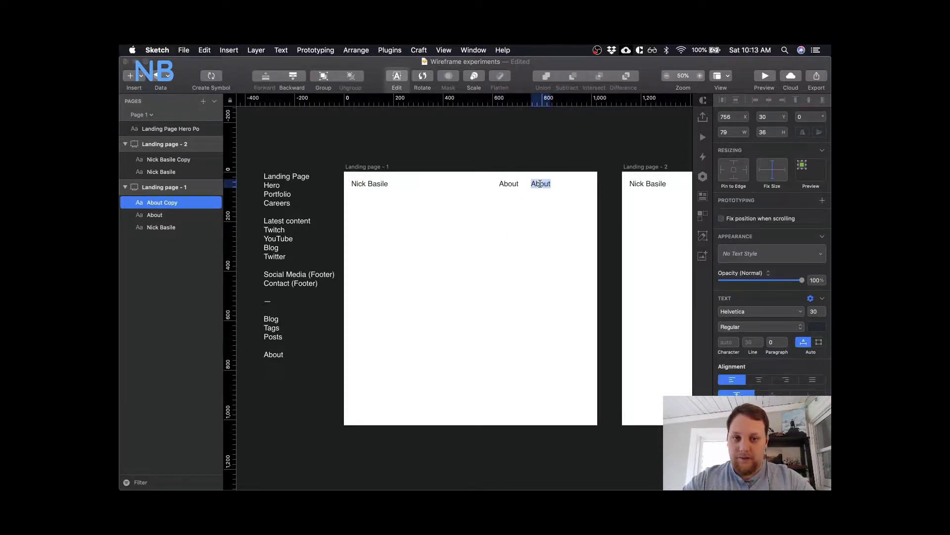
pyautogui.write('Blog')
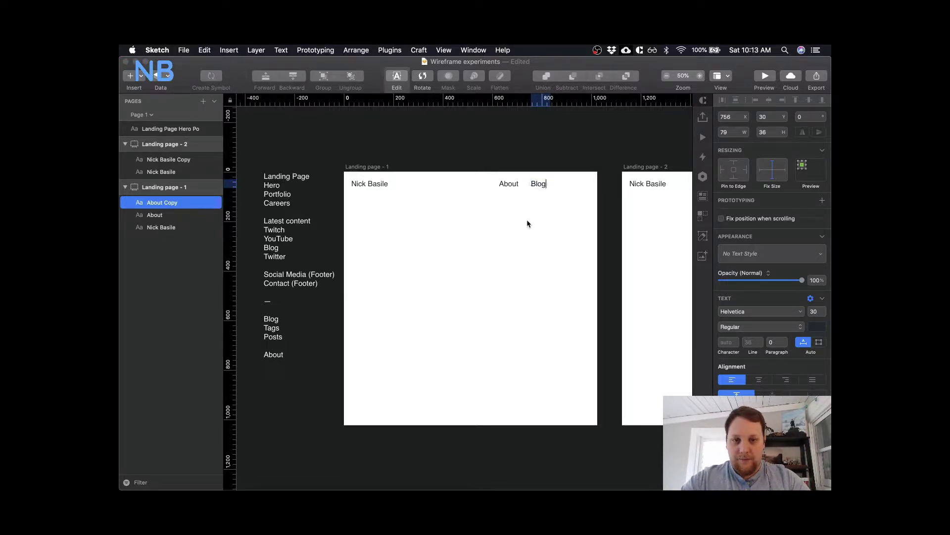
pyautogui.press('Escape')
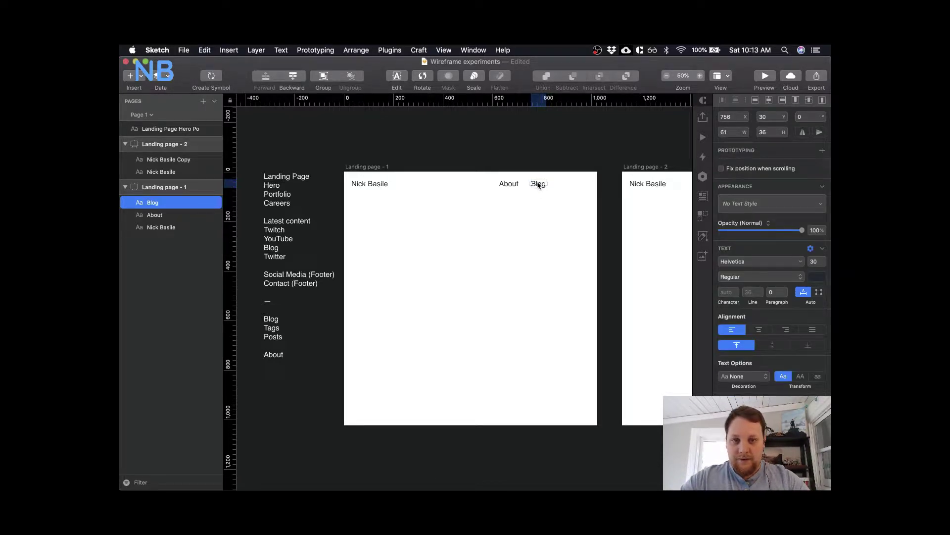
# - Duplicate the About label as "Projects" and arrange the header navigation as About, Projects, Blog, with Projects at X about 554
pyautogui.click(510, 184)
pyautogui.moveTo(510, 184); pyautogui.dragTo(479, 185)
pyautogui.doubleClick(477, 184)
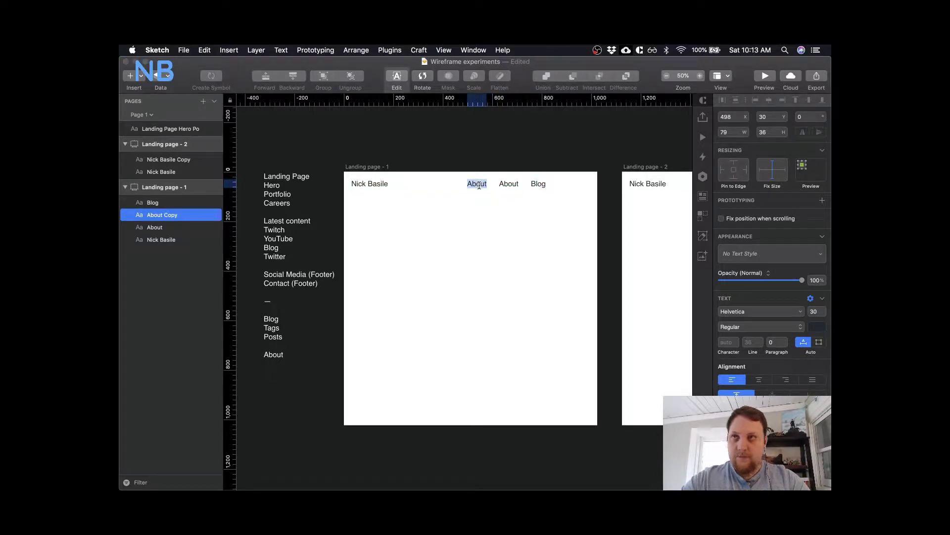
pyautogui.write('Projects')
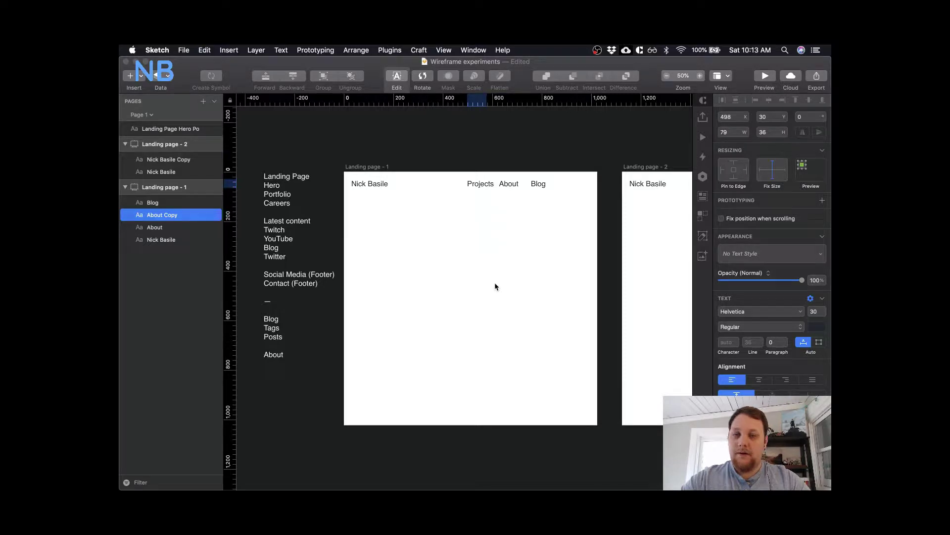
pyautogui.press('Escape')
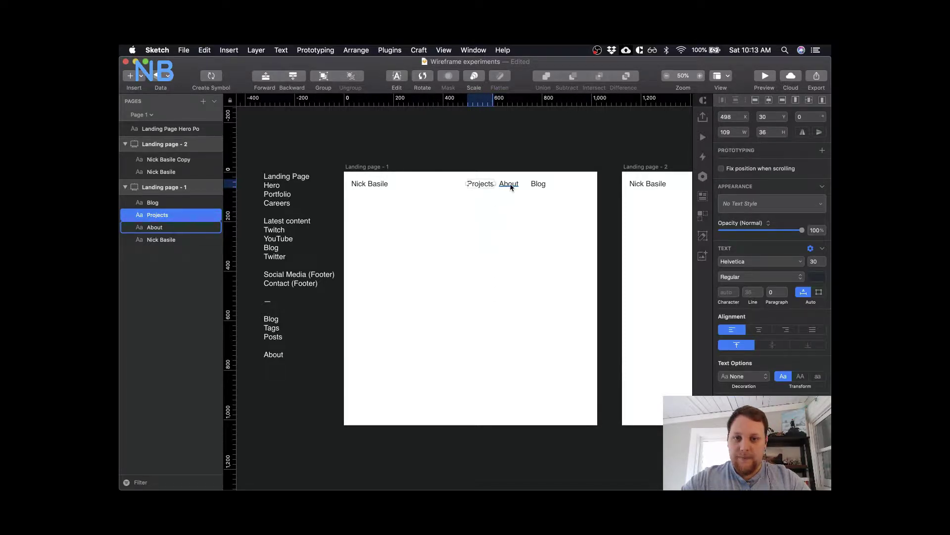
pyautogui.moveTo(510, 186)
pyautogui.mouseDown()
pyautogui.moveTo(454, 186)
pyautogui.moveTo(503, 184)
pyautogui.mouseUp()
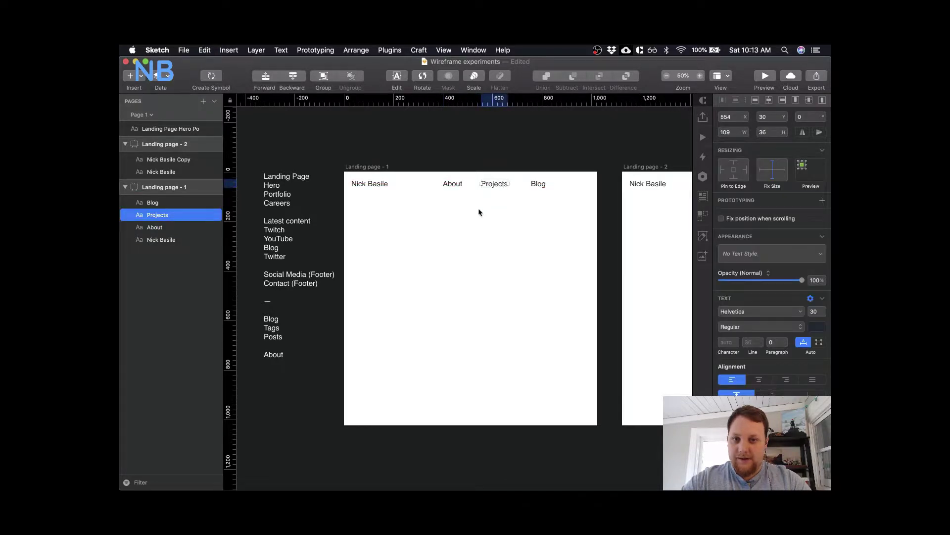
pyautogui.click(479, 213)
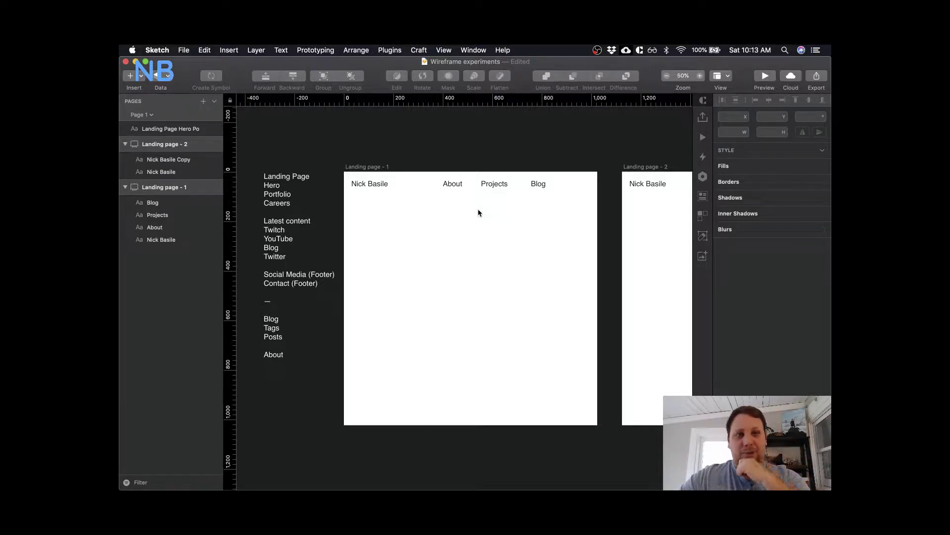
# - Switch to Chrome, open the existing personal site in a new tab, and view its hero and header navigation
pyautogui.hotkey('ctrl', 'Up')
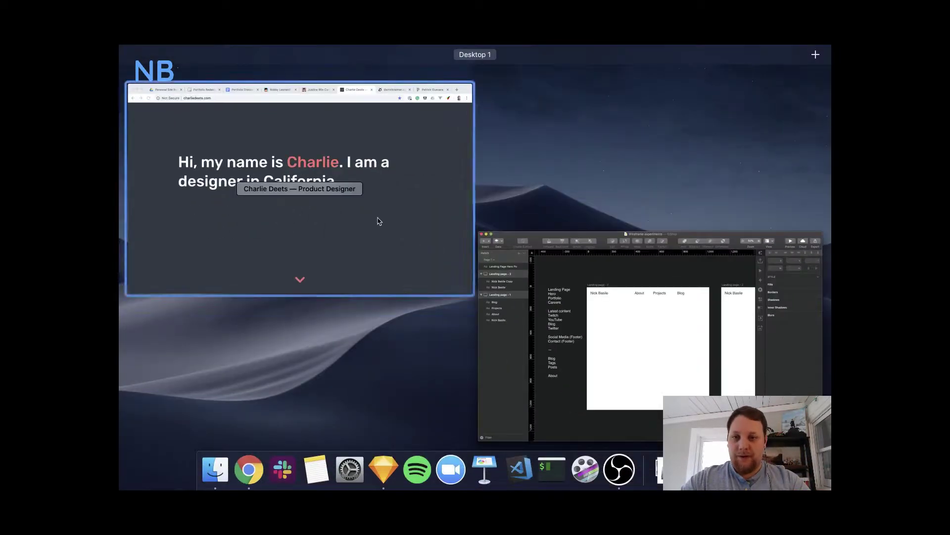
pyautogui.click(377, 218)
pyautogui.press('super+t')
pyautogui.write('nick-basile.com')
pyautogui.press('Return')
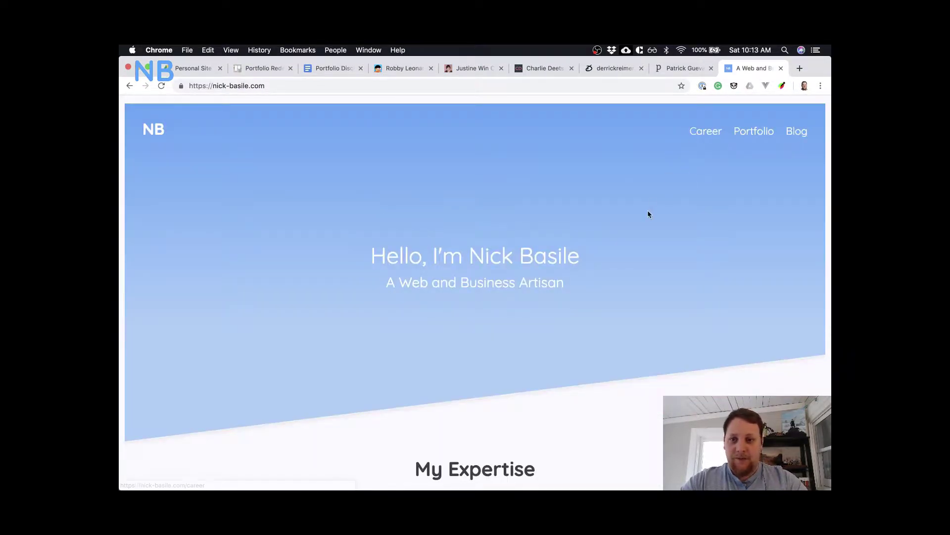
pyautogui.scroll(-1, 654, 211)
pyautogui.scroll(1, 653, 211)
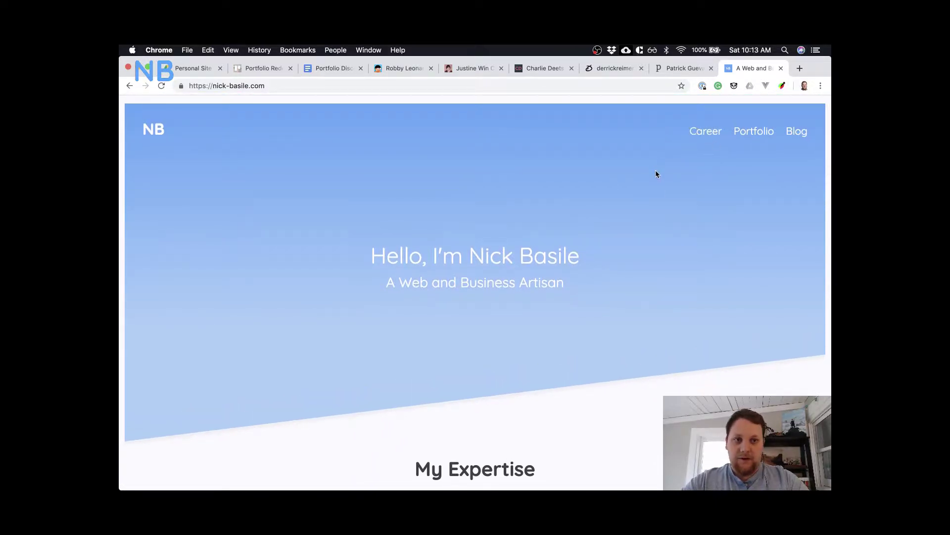
# - Return to Sketch and move the Projects label closer to About, to X about 492, on Landing page - 1
pyautogui.hotkey('ctrl', 'Up')
pyautogui.click(602, 307)
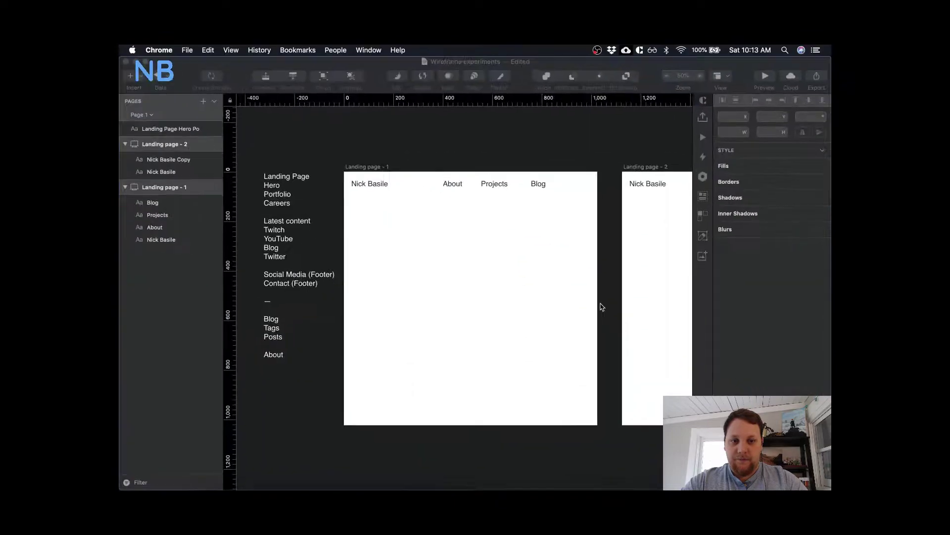
pyautogui.hscroll(2, 572, 239)
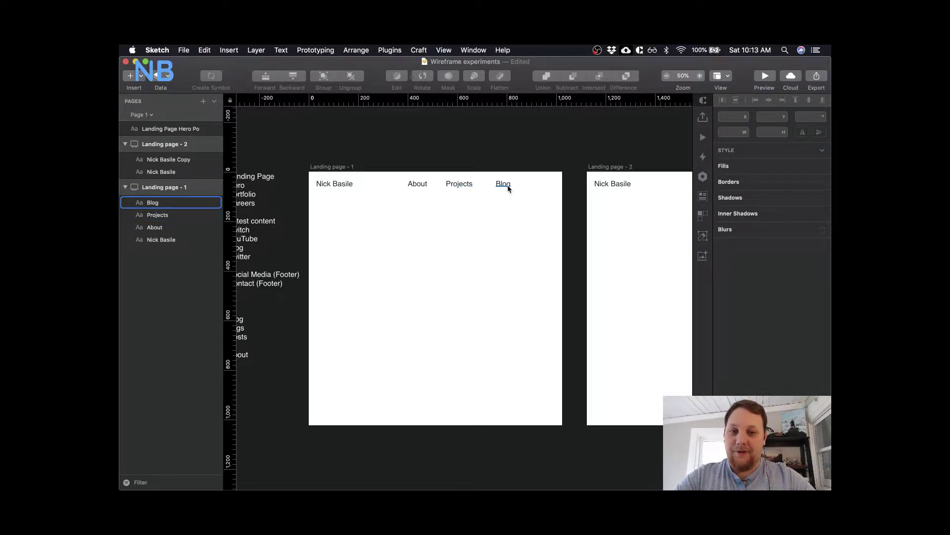
pyautogui.click(418, 186)
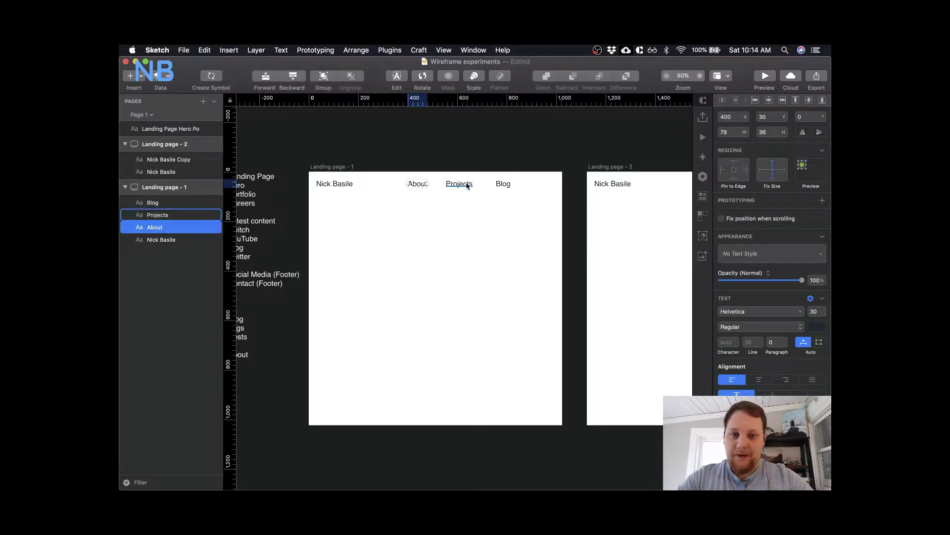
pyautogui.press('alt')
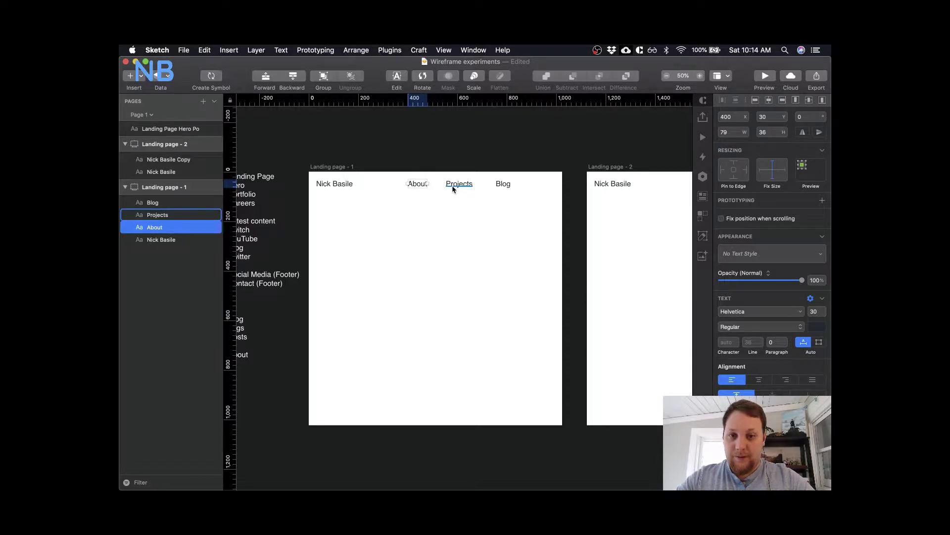
pyautogui.moveTo(453, 189); pyautogui.dragTo(439, 187)
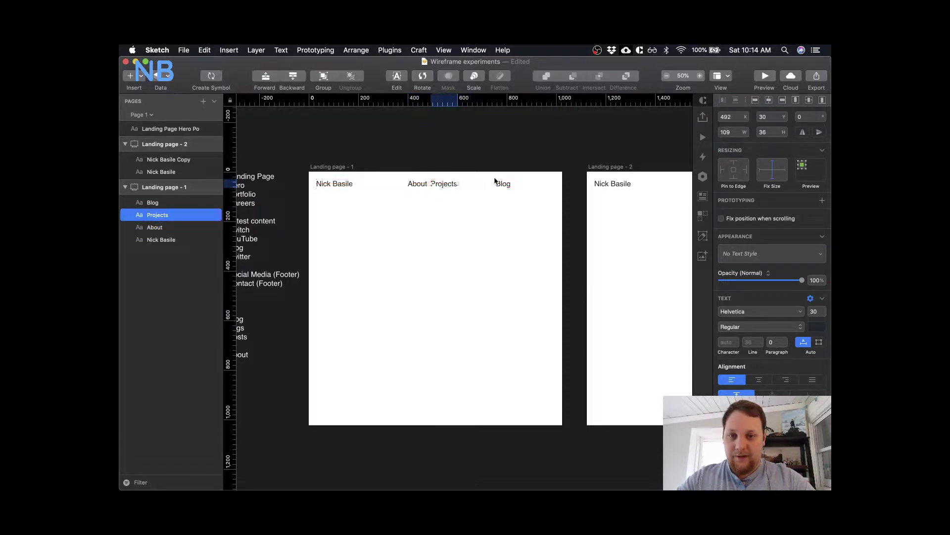
# - Duplicate the Projects label to its right at X 614 on Landing page - 1 and change the copy's text to "Work"
pyautogui.keyDown('shift'); pyautogui.click(497, 183); pyautogui.keyUp('shift')
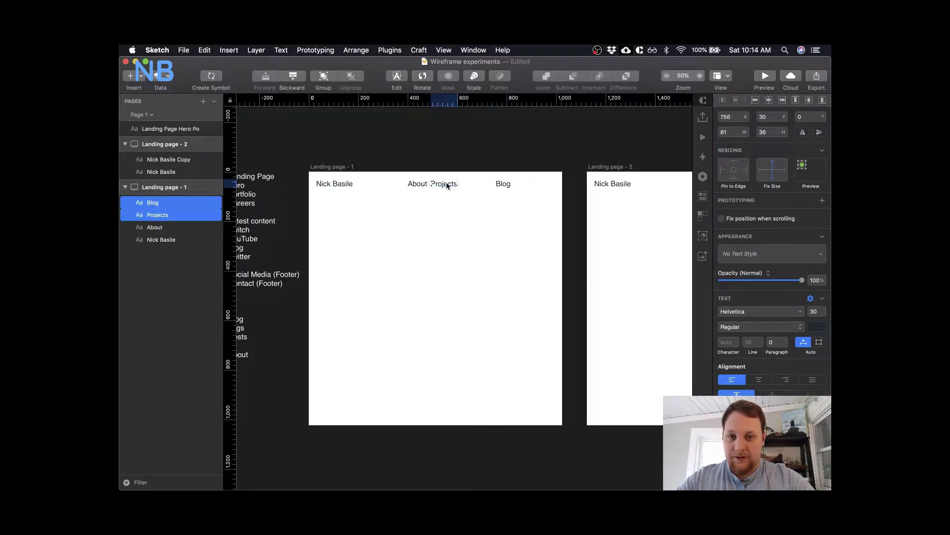
pyautogui.rightClick(447, 185)
pyautogui.click(416, 207)
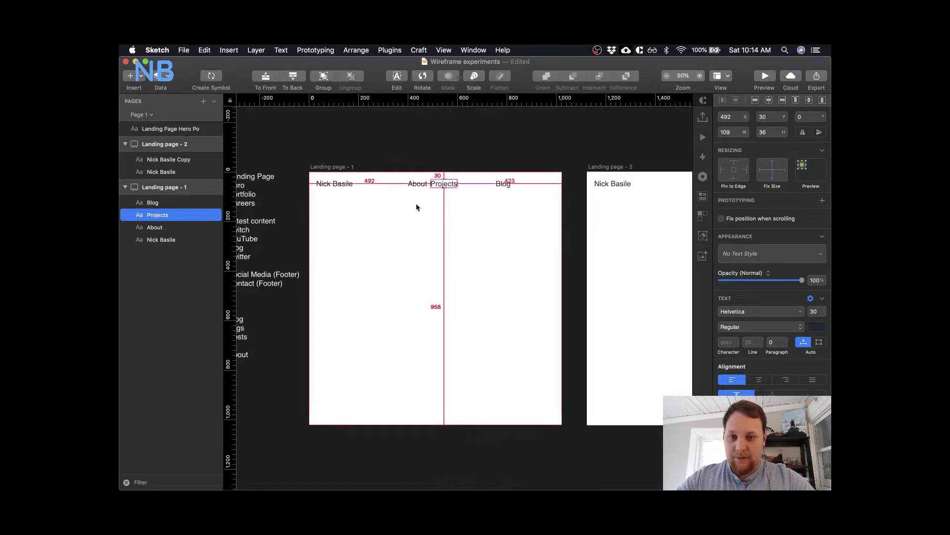
pyautogui.moveTo(444, 184); pyautogui.dragTo(474, 188)
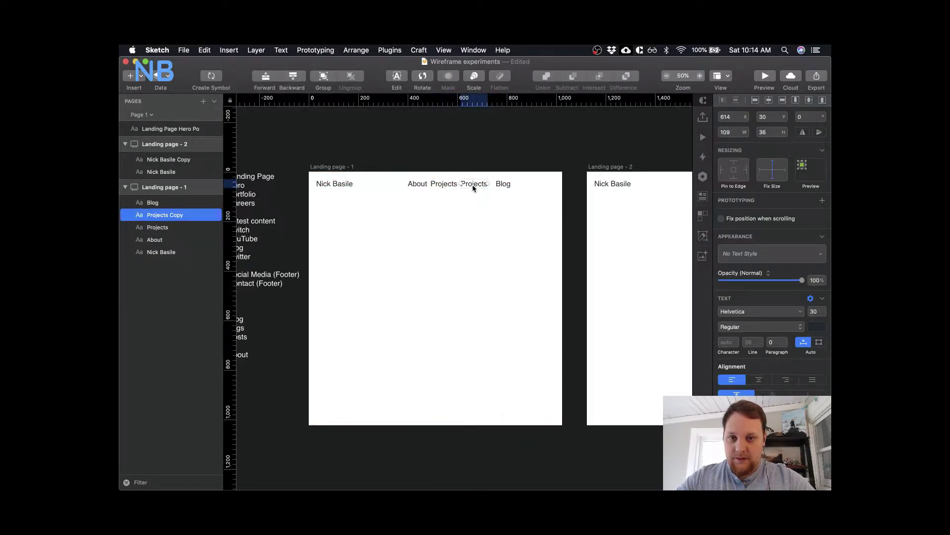
pyautogui.doubleClick(473, 186)
pyautogui.write('Work')
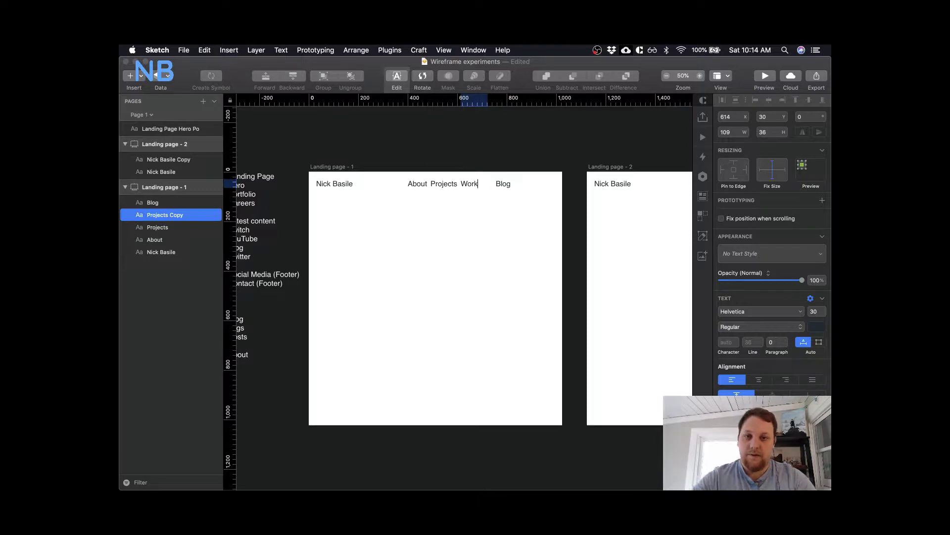
pyautogui.press('Escape')
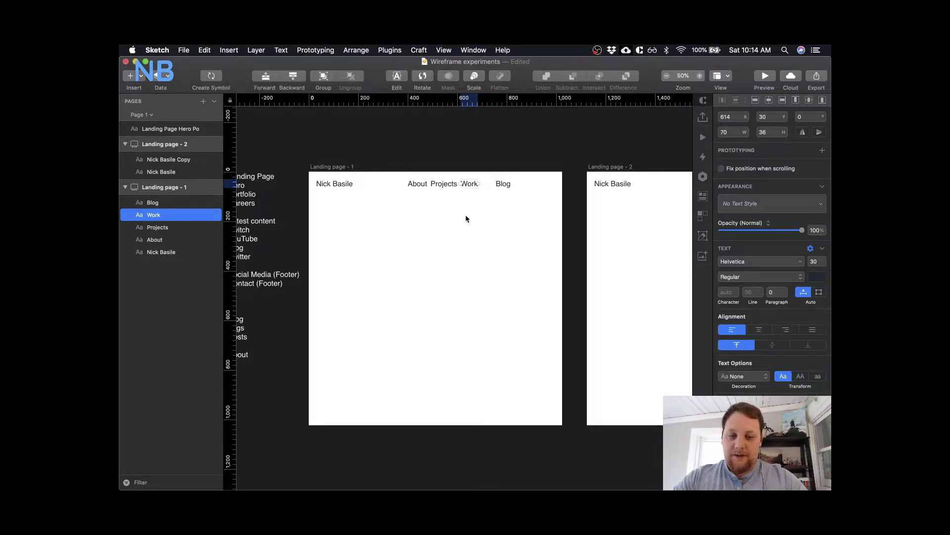
# - Change the Work navigation label's text to "Career"
pyautogui.press('super+0')
pyautogui.scroll(5, 466, 218)
pyautogui.doubleClick(444, 198)
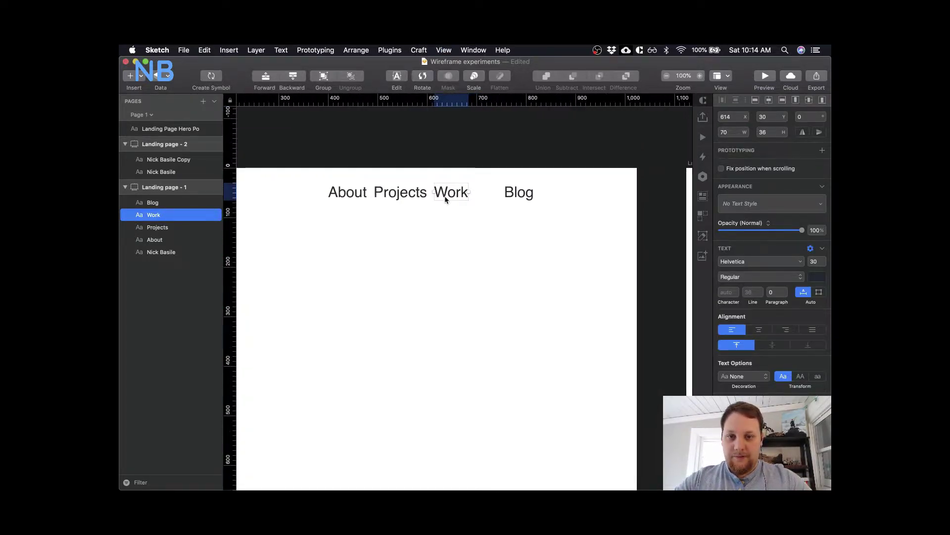
pyautogui.write('Career')
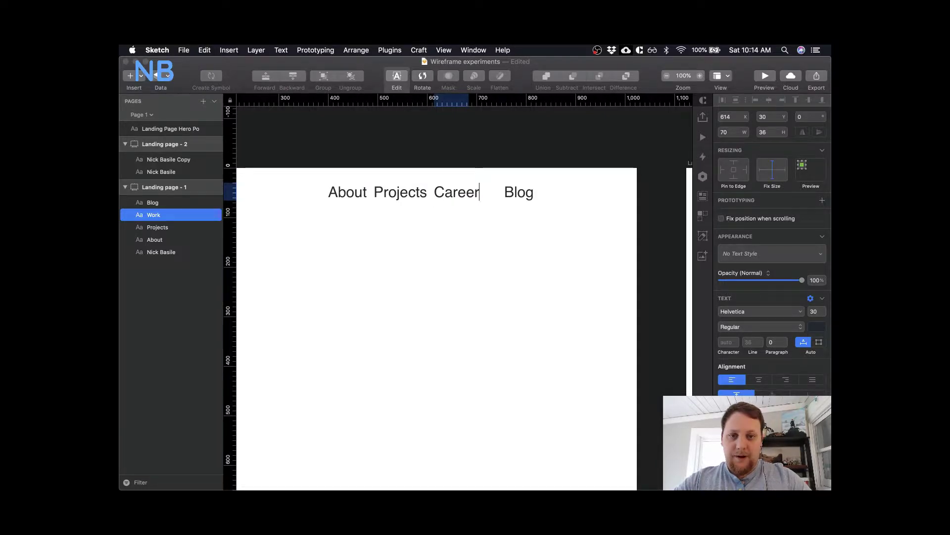
pyautogui.press('Escape')
pyautogui.press('Escape')
# - Set the font size of the About, Projects, Career and Blog labels to 21
pyautogui.hscroll(-6, 441, 244)
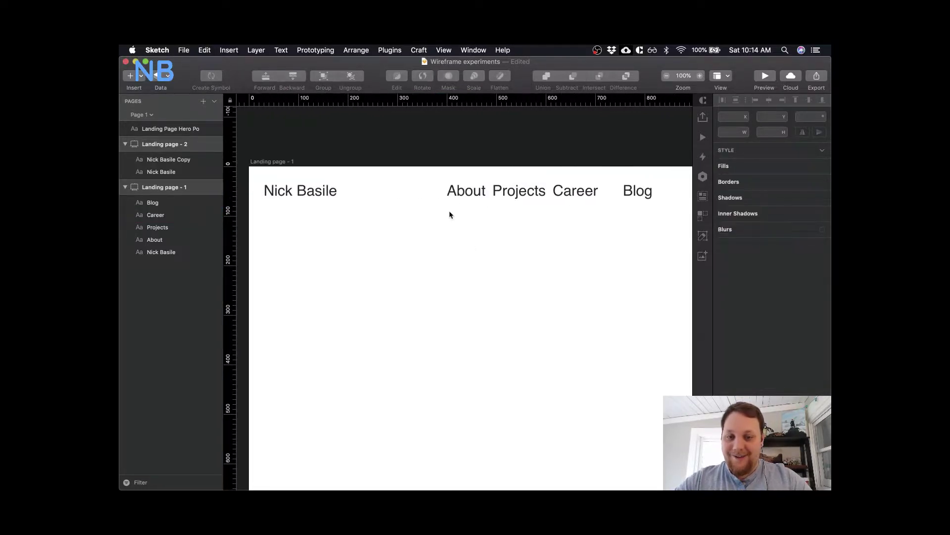
pyautogui.click(461, 193)
pyautogui.keyDown('shift'); pyautogui.click(519, 191); pyautogui.keyUp('shift')
pyautogui.keyDown('shift'); pyautogui.click(564, 191); pyautogui.keyUp('shift')
pyautogui.keyDown('shift'); pyautogui.click(632, 192); pyautogui.keyUp('shift')
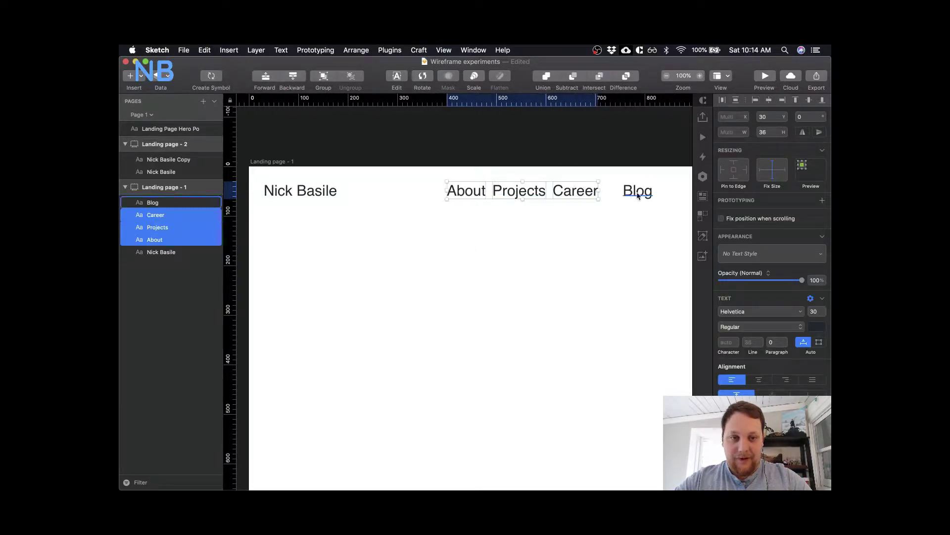
pyautogui.hscroll(4, 589, 284)
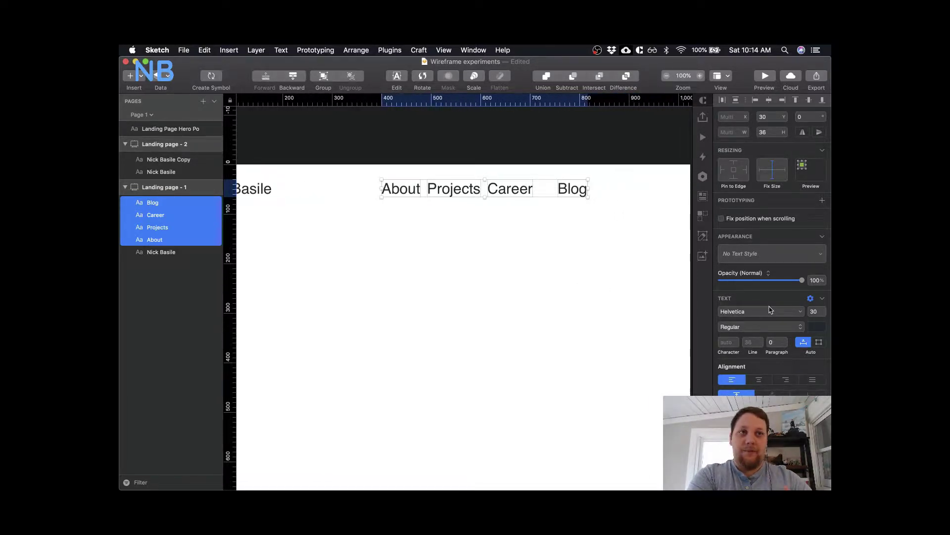
pyautogui.click(816, 311)
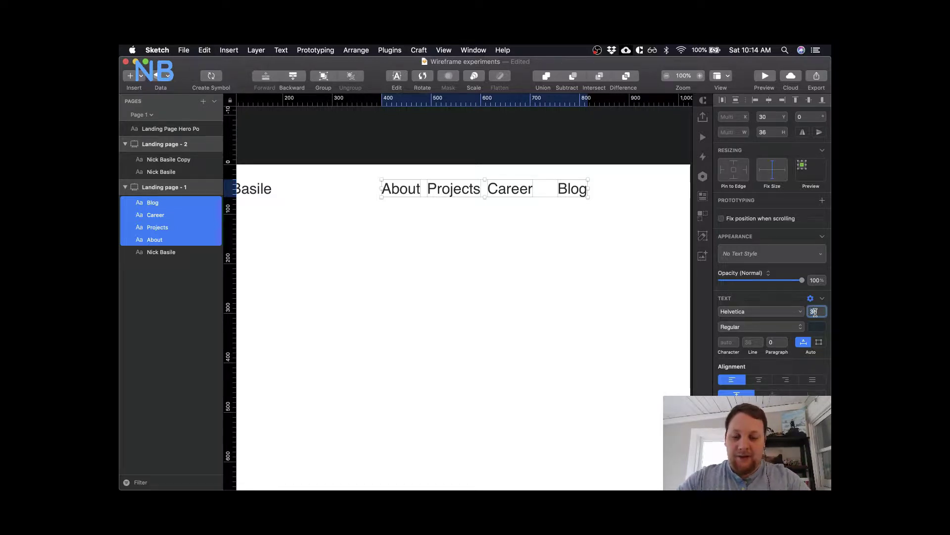
pyautogui.press('Return')
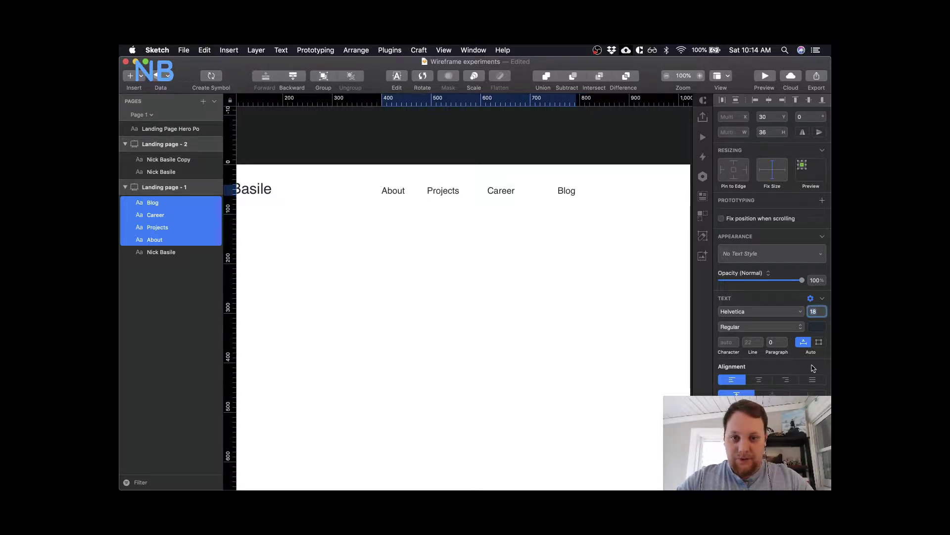
pyautogui.click(506, 252)
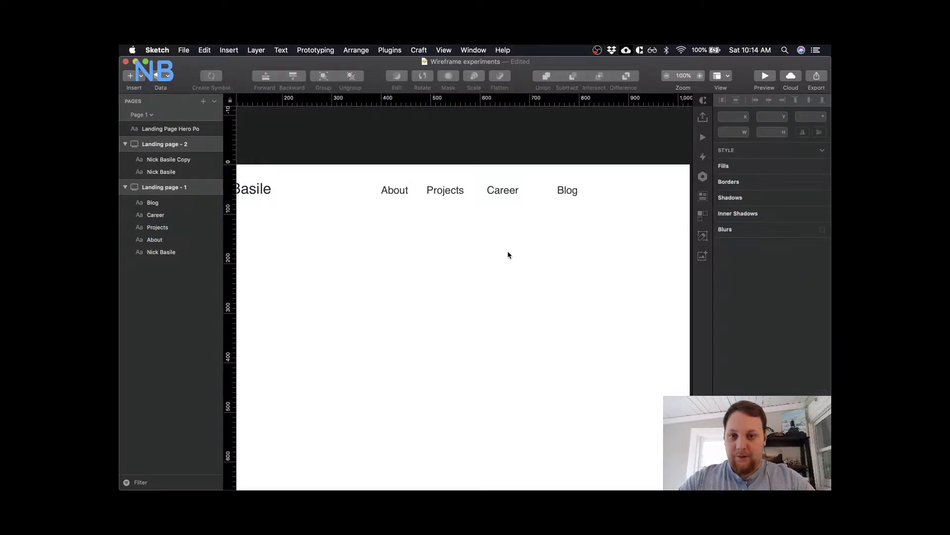
# - Reposition the Projects label to X 495, leaving a 40 px gap after About
pyautogui.hscroll(2, 507, 251)
pyautogui.hscroll(-2, 508, 254)
pyautogui.click(394, 189)
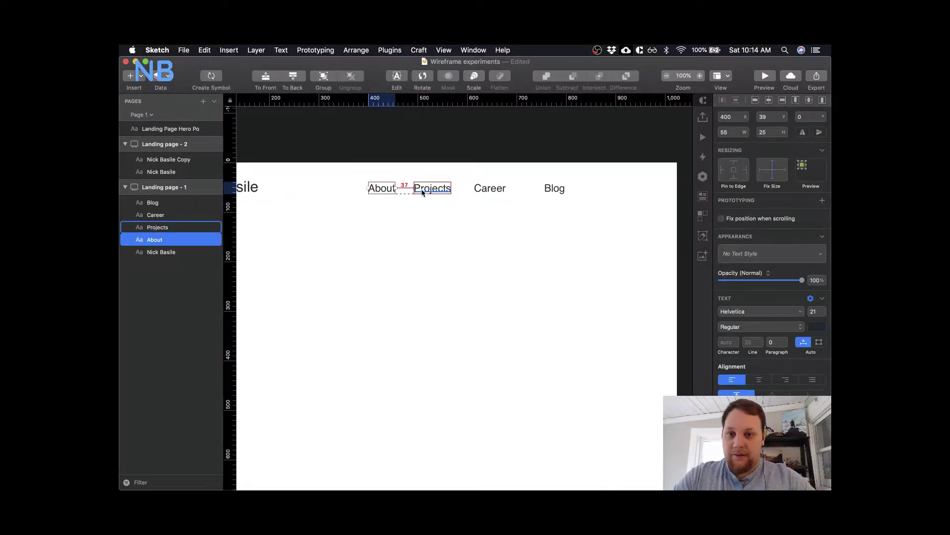
pyautogui.hscroll(-6, 393, 217)
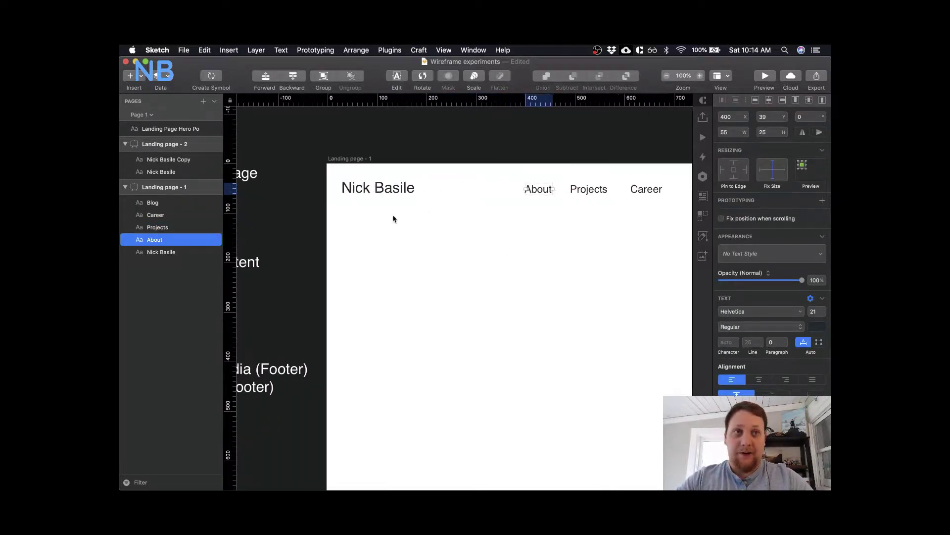
pyautogui.hscroll(7, 393, 217)
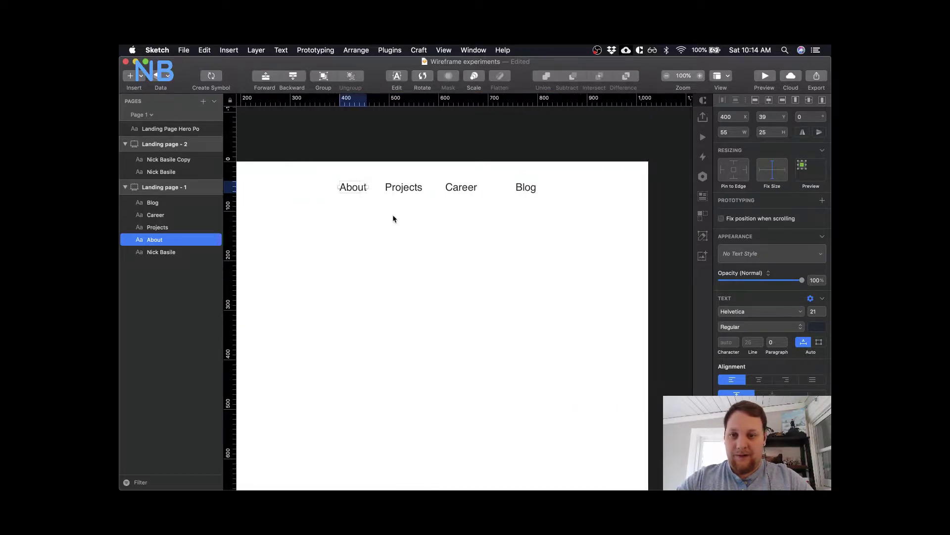
pyautogui.click(403, 189)
pyautogui.press('Left')
pyautogui.press('Left')
pyautogui.press('Left')
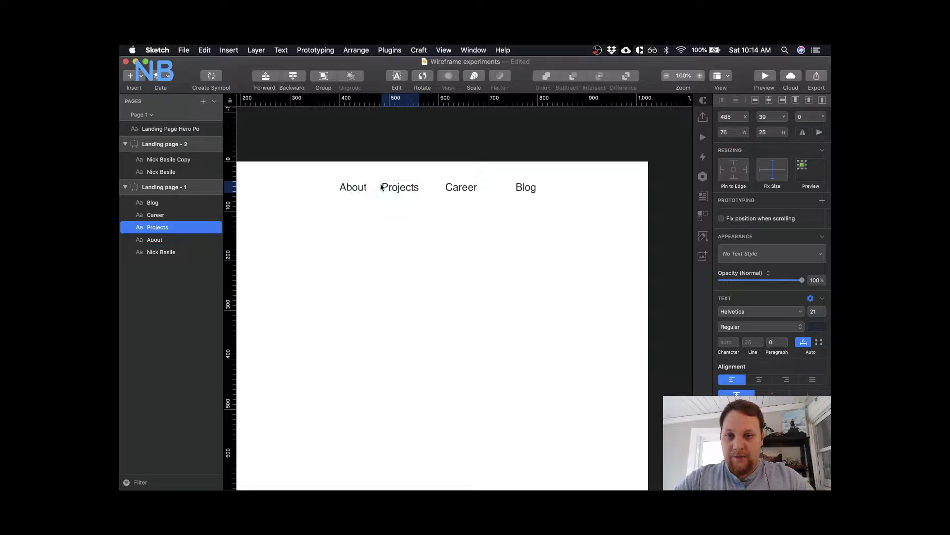
pyautogui.click(471, 187)
pyautogui.click(412, 189)
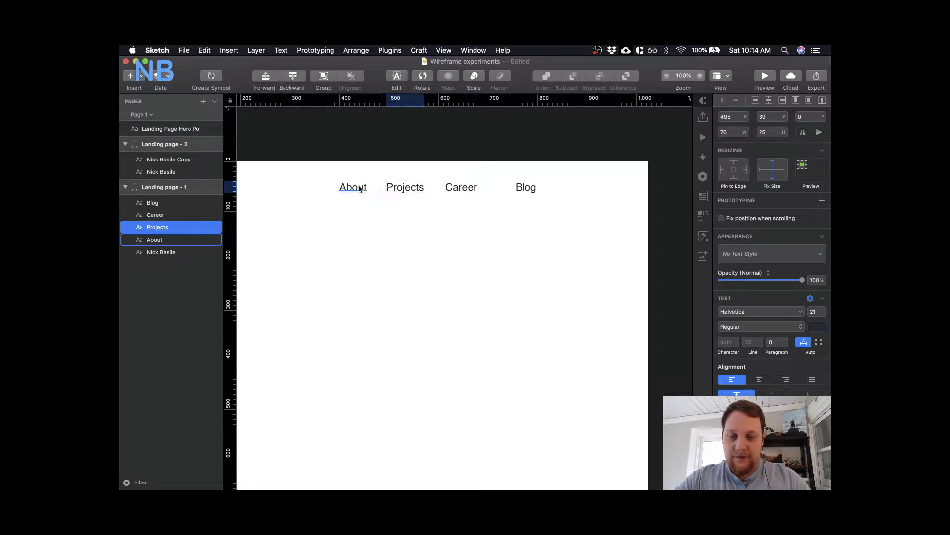
# - Space the remaining navigation labels evenly by moving Career to X 611 and Blog to X about 716
pyautogui.click(461, 189)
pyautogui.press('Left')
pyautogui.press('Left')
pyautogui.press('Left')
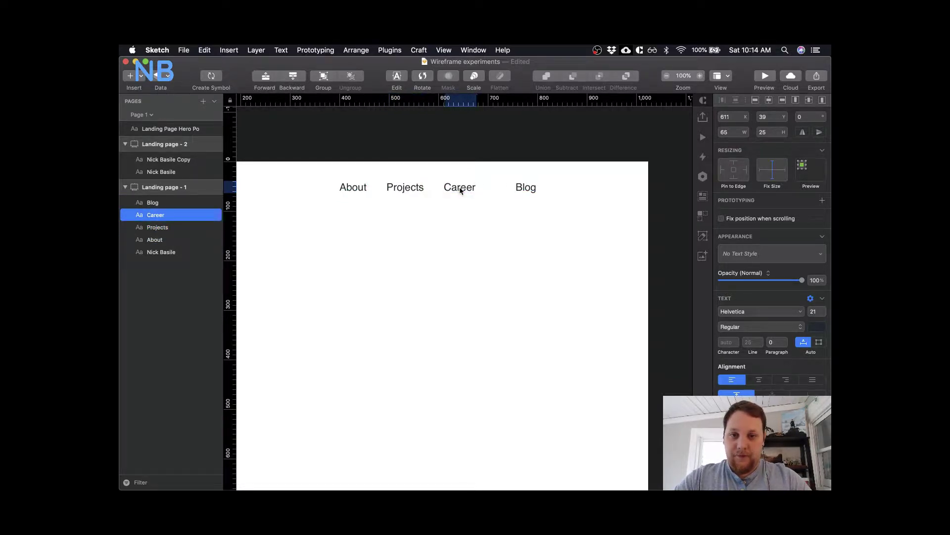
pyautogui.click(528, 187)
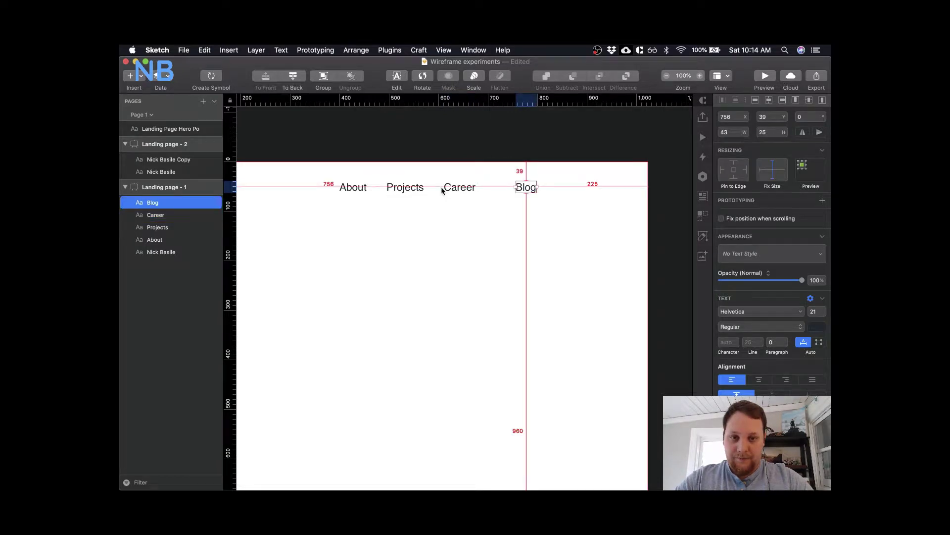
pyautogui.hotkey('shift', 'Left')
pyautogui.hotkey('shift', 'Left')
pyautogui.hotkey('shift', 'Left')
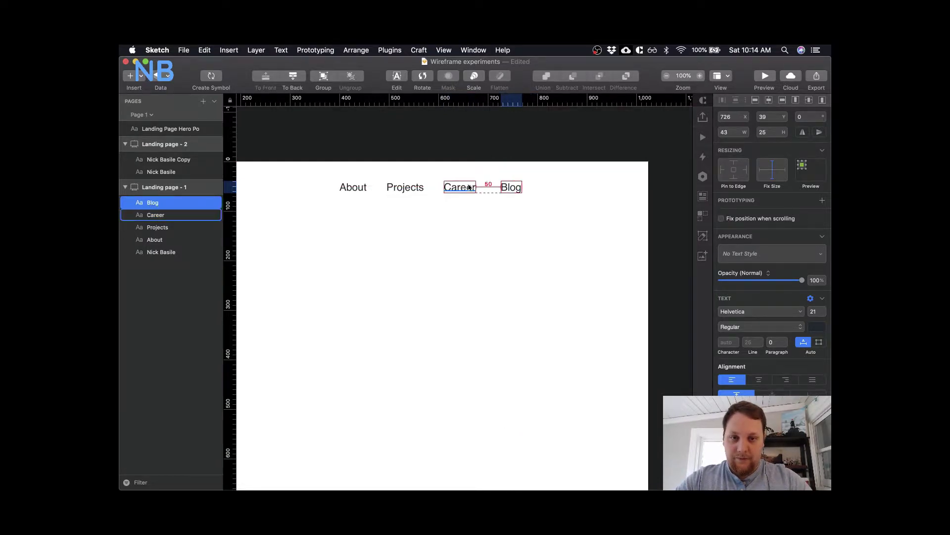
pyautogui.hotkey('shift', 'Left')
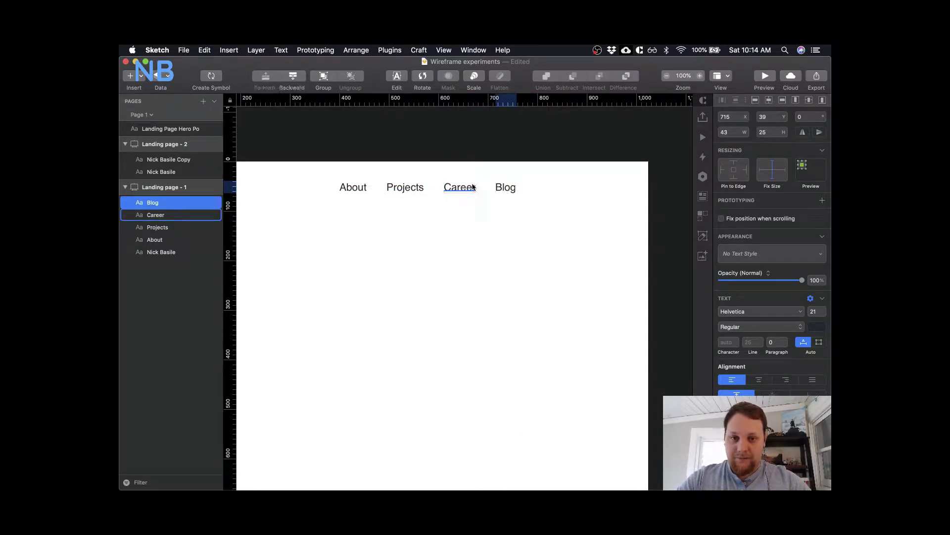
# - Group the About, Projects, Career and Blog labels on Landing page - 1
pyautogui.keyDown('shift'); pyautogui.click(468, 190); pyautogui.keyUp('shift')
pyautogui.keyDown('shift'); pyautogui.click(410, 192); pyautogui.keyUp('shift')
pyautogui.keyDown('shift'); pyautogui.click(357, 193); pyautogui.keyUp('shift')
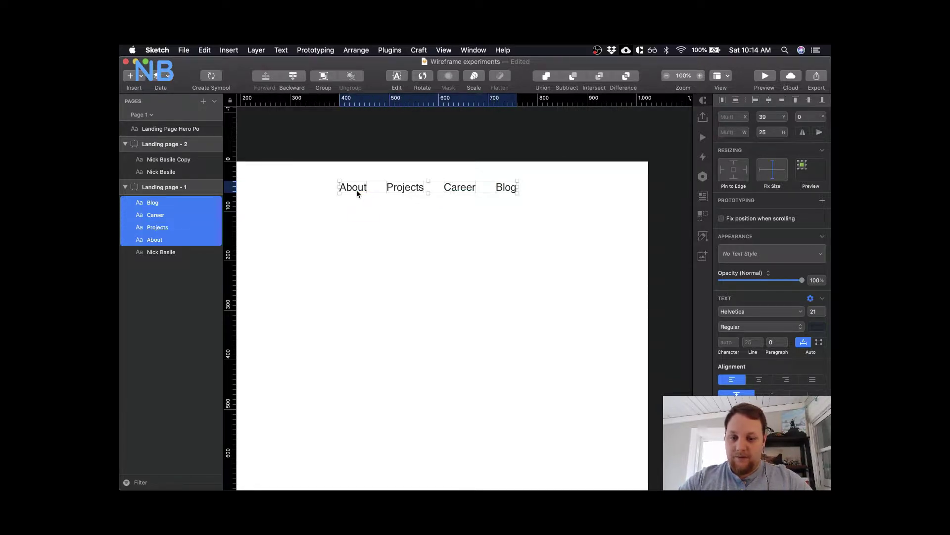
pyautogui.press('super+g')
# - Move the navigation group toward the artboard's right edge, to X 625 on Landing page - 1
pyautogui.hscroll(-5, 451, 269)
pyautogui.keyDown('shift'); pyautogui.click(374, 188); pyautogui.keyUp('shift')
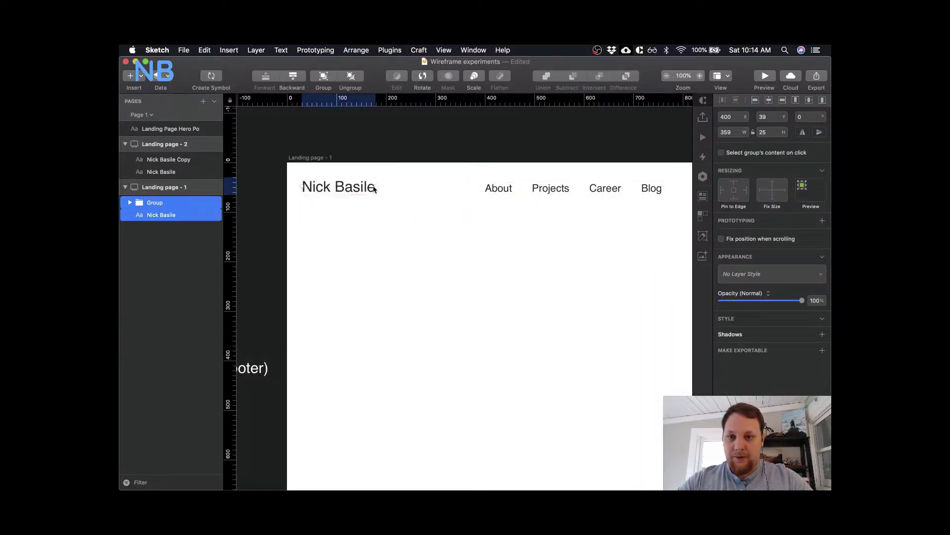
pyautogui.click(374, 188)
pyautogui.hscroll(5, 405, 231)
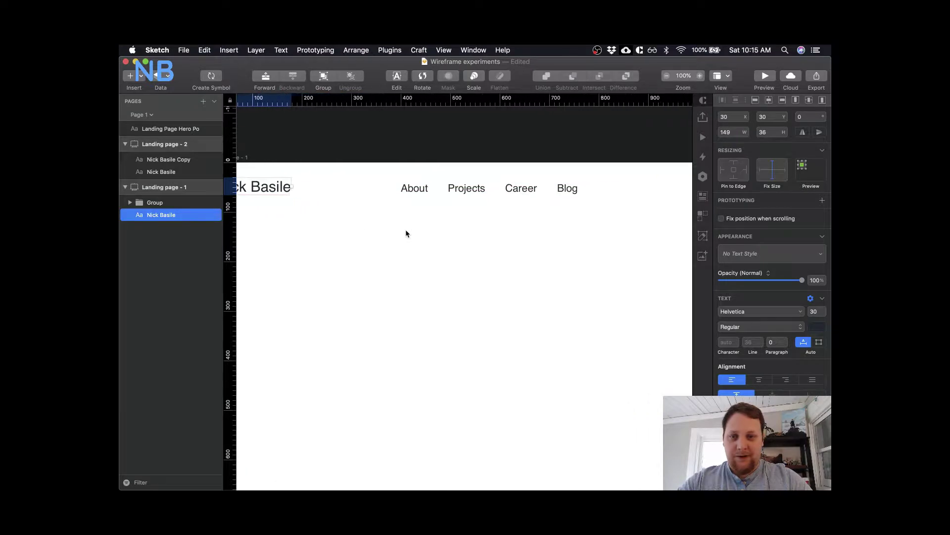
pyautogui.click(481, 188)
pyautogui.hscroll(-4, 354, 234)
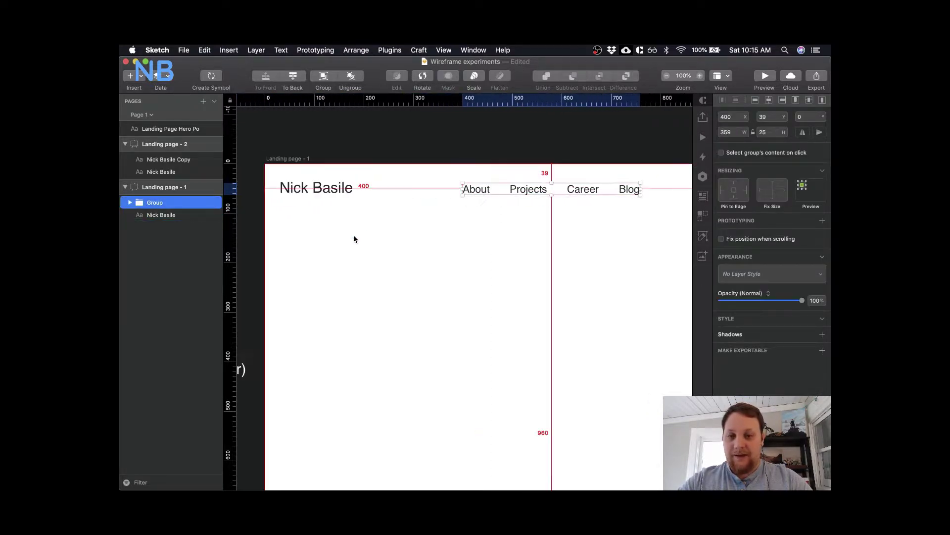
pyautogui.click(292, 188)
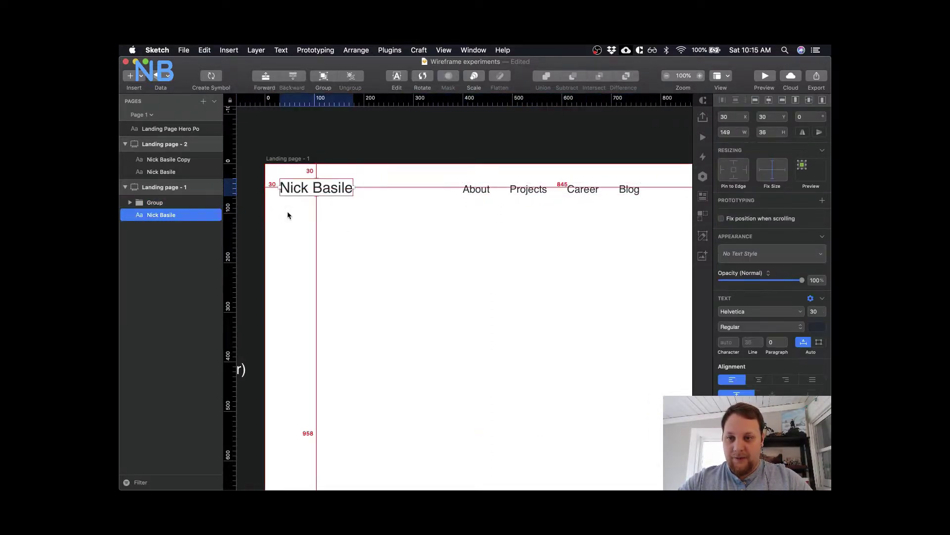
pyautogui.hscroll(5, 288, 210)
pyautogui.click(414, 192)
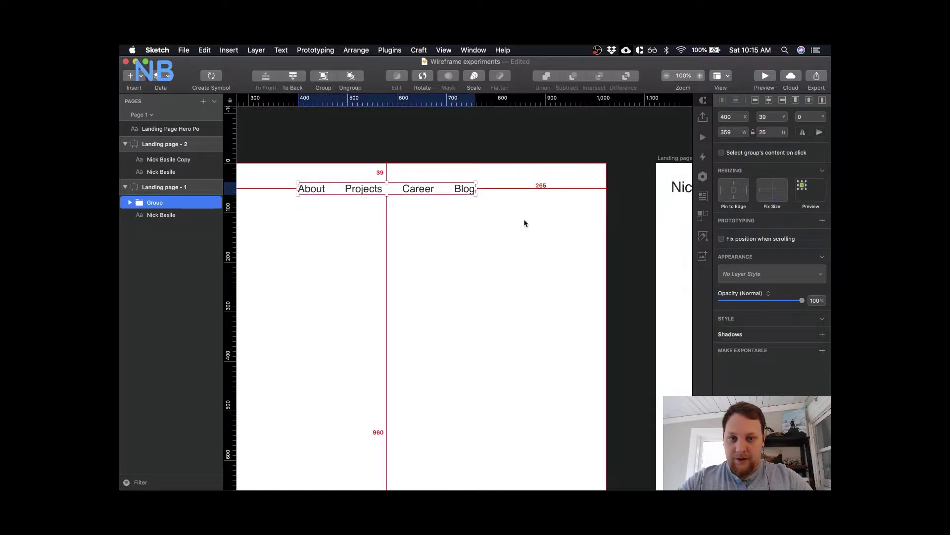
pyautogui.press('Right')
pyautogui.press('Right')
pyautogui.press('Right')
pyautogui.press('Right')
pyautogui.press('Right')
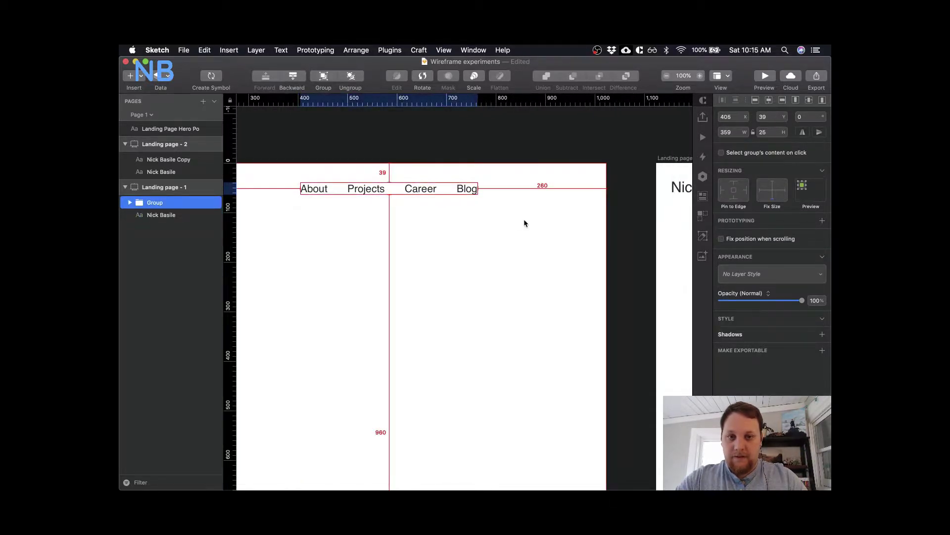
pyautogui.hotkey('shift', 'Right')
pyautogui.hotkey('shift', 'Right')
pyautogui.hotkey('shift', 'Right')
pyautogui.hotkey('shift', 'Right')
pyautogui.hotkey('shift', 'Right')
pyautogui.hotkey('shift', 'Right')
pyautogui.hotkey('shift', 'Right')
pyautogui.hotkey('shift', 'Right')
pyautogui.hotkey('shift', 'Right')
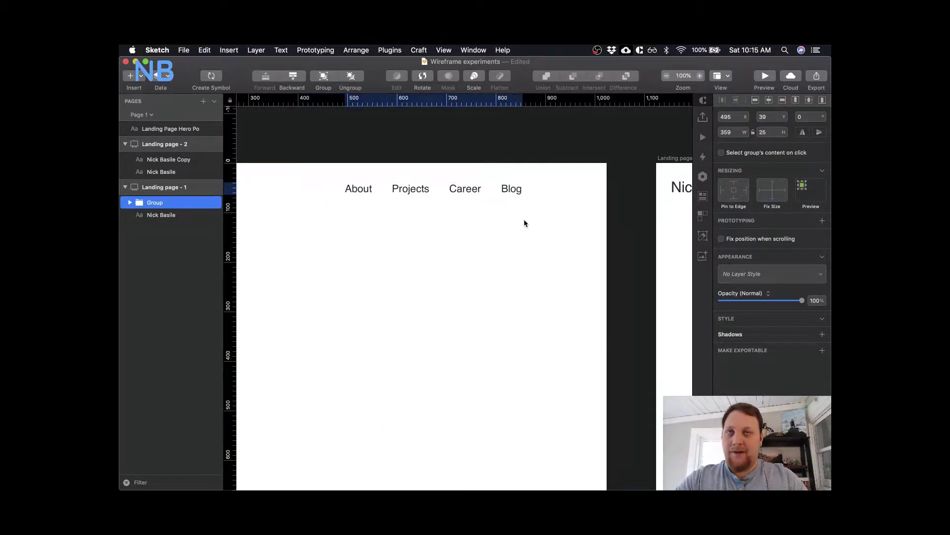
pyautogui.hotkey('shift', 'Right')
pyautogui.hotkey('shift', 'Right')
pyautogui.hotkey('shift', 'Right')
pyautogui.hotkey('shift', 'Right')
pyautogui.hotkey('shift', 'Right')
pyautogui.hotkey('shift', 'Right')
pyautogui.hotkey('shift', 'Right')
pyautogui.hotkey('shift', 'Right')
pyautogui.hotkey('shift', 'Right')
pyautogui.hotkey('shift', 'Right')
pyautogui.hotkey('shift', 'Right')
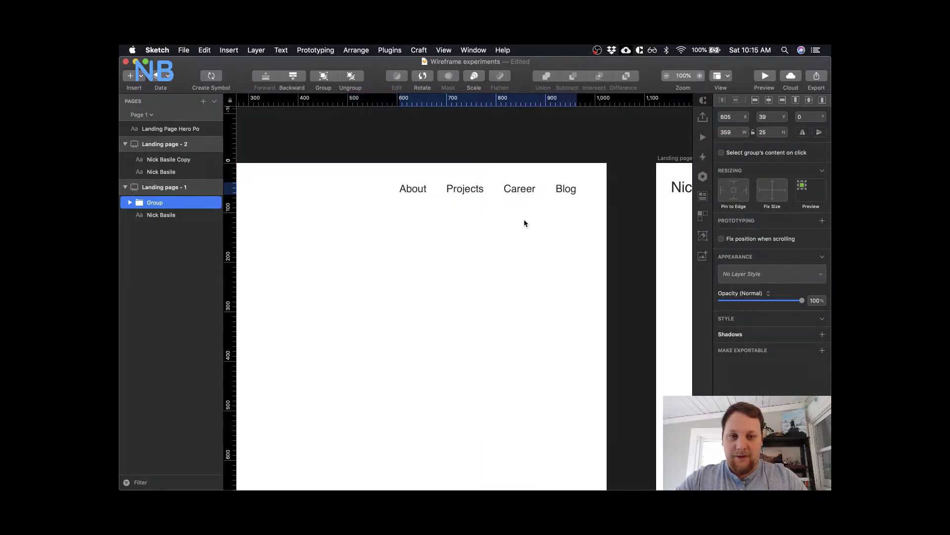
pyautogui.hotkey('shift', 'Right')
pyautogui.hotkey('shift', 'Right')
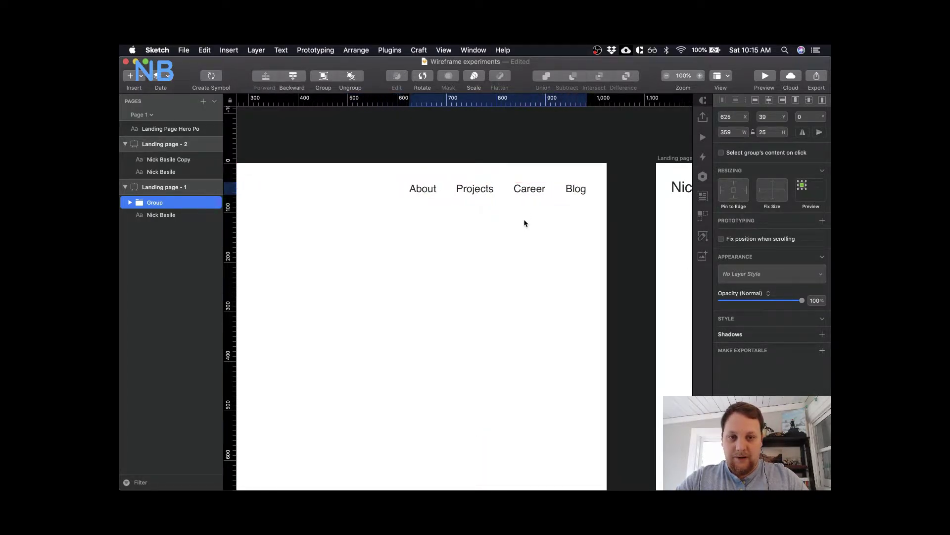
# - Move the site name label in Landing page - 1's header 20 px to the right
pyautogui.hscroll(-5, 524, 223)
pyautogui.click(314, 189)
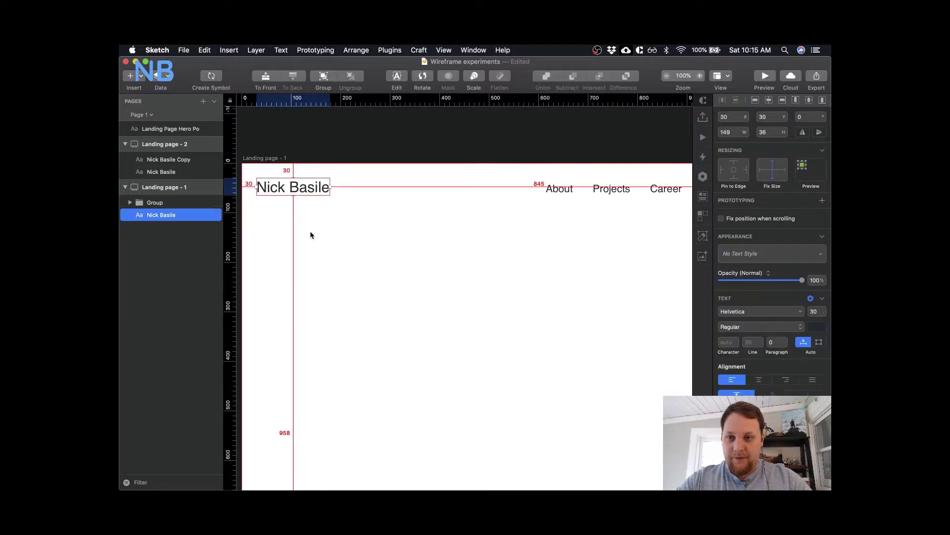
pyautogui.hotkey('shift', 'Right')
pyautogui.hotkey('shift', 'Right')
pyautogui.click(379, 257)
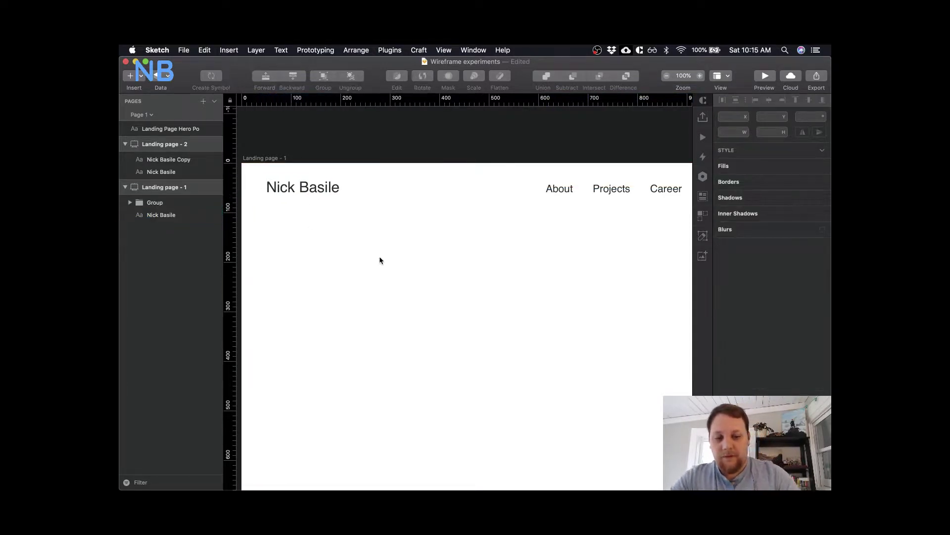
pyautogui.press('super+minus')
pyautogui.scroll(-3, 379, 257)
pyautogui.hscroll(3, 379, 257)
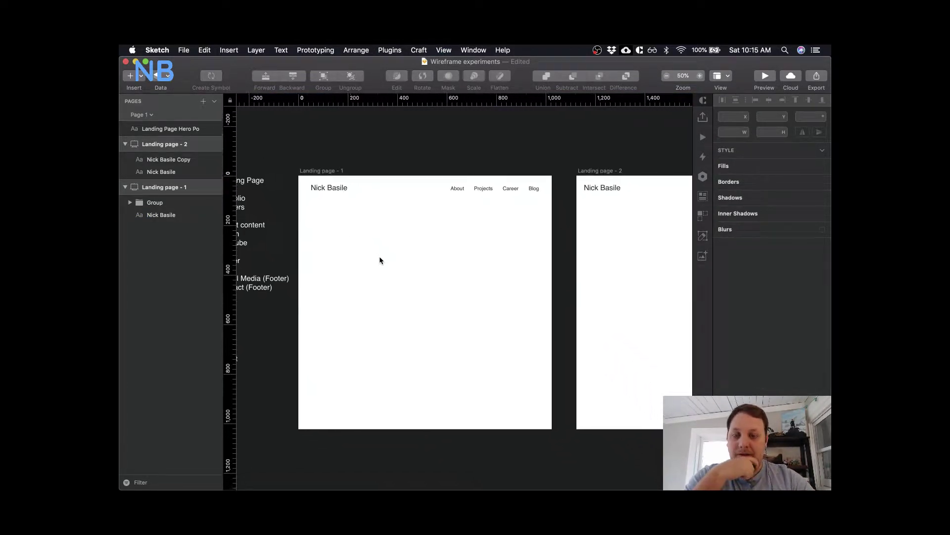
# - Delete both site name labels from the Landing page - 2 artboard
pyautogui.scroll(-1, 379, 256)
pyautogui.hscroll(8, 379, 256)
pyautogui.click(417, 155)
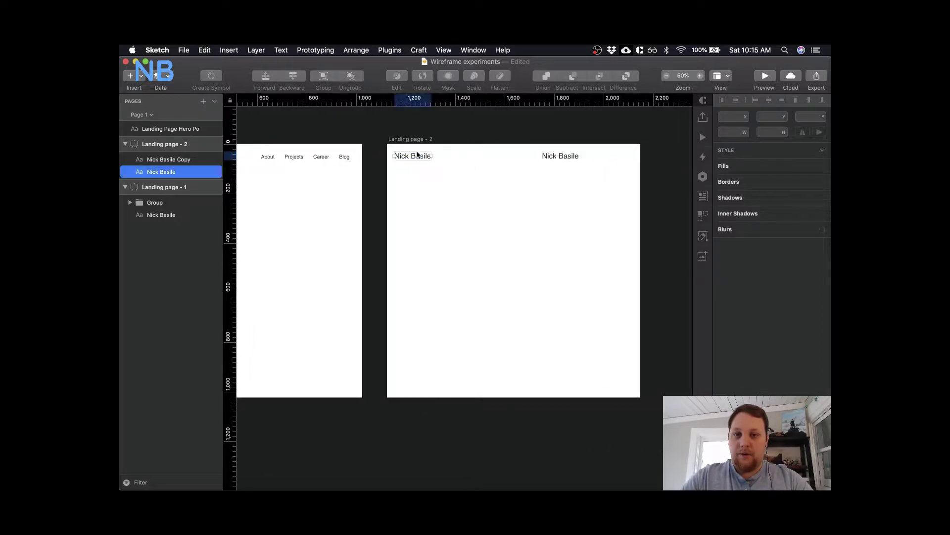
pyautogui.keyDown('shift'); pyautogui.click(561, 155); pyautogui.keyUp('shift')
pyautogui.press('Delete')
pyautogui.hscroll(-5, 453, 217)
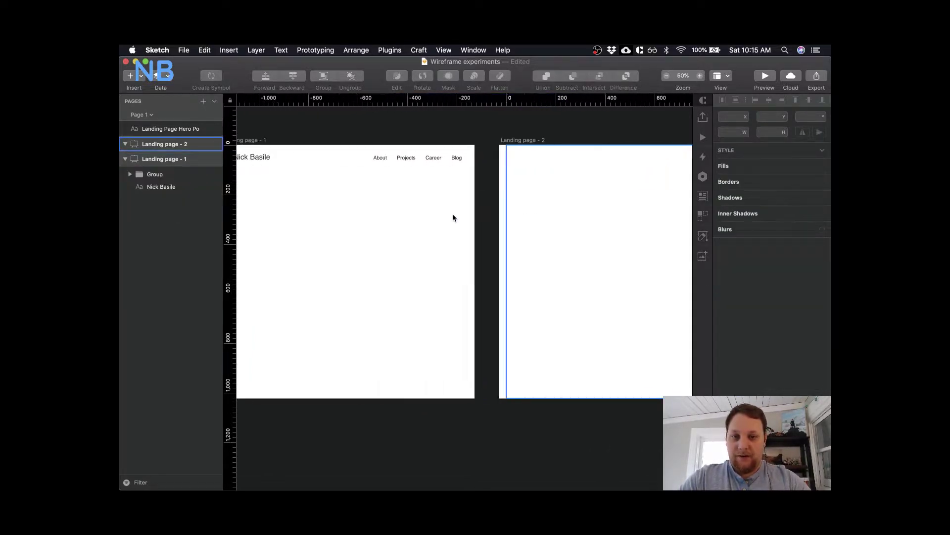
pyautogui.hscroll(-4, 452, 218)
pyautogui.scroll(-1, 453, 218)
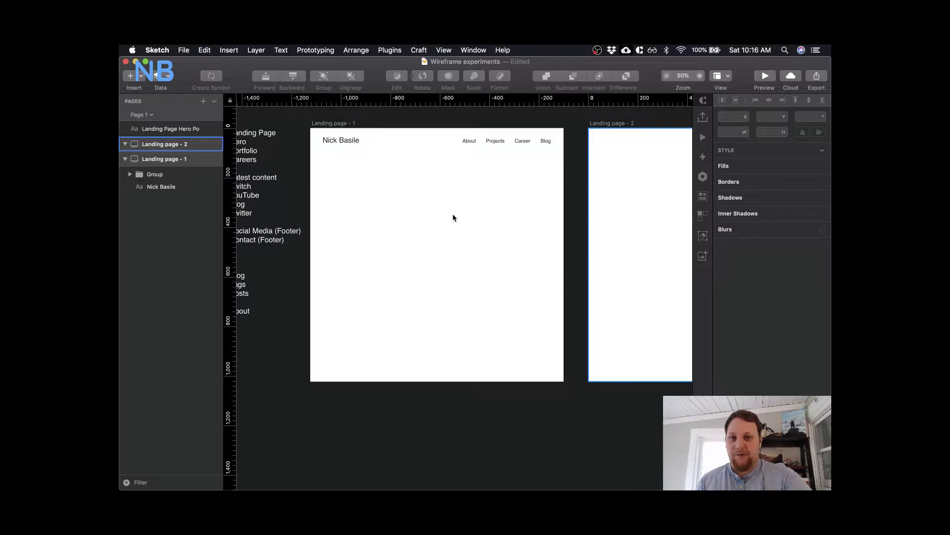
pyautogui.press('Escape')
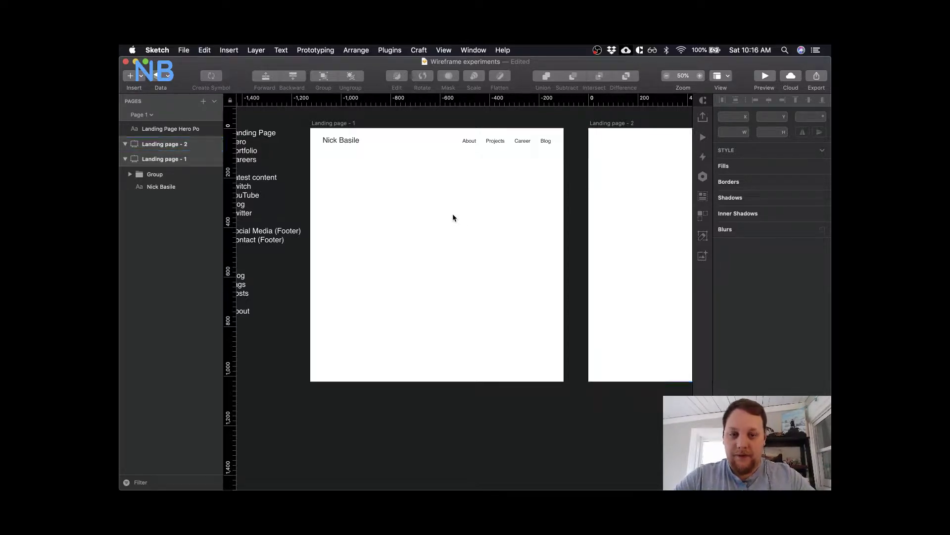
pyautogui.press('super+0')
pyautogui.scroll(1, 452, 218)
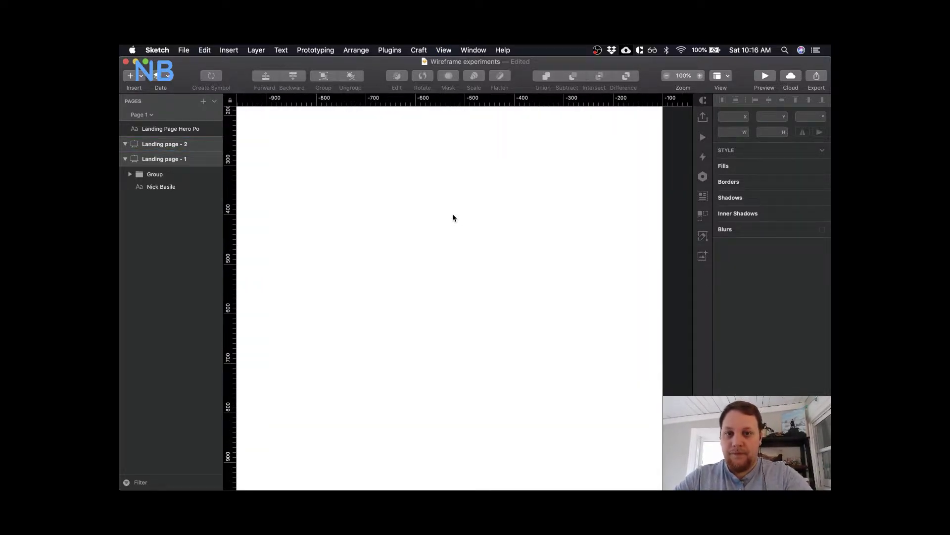
pyautogui.press('super+minus')
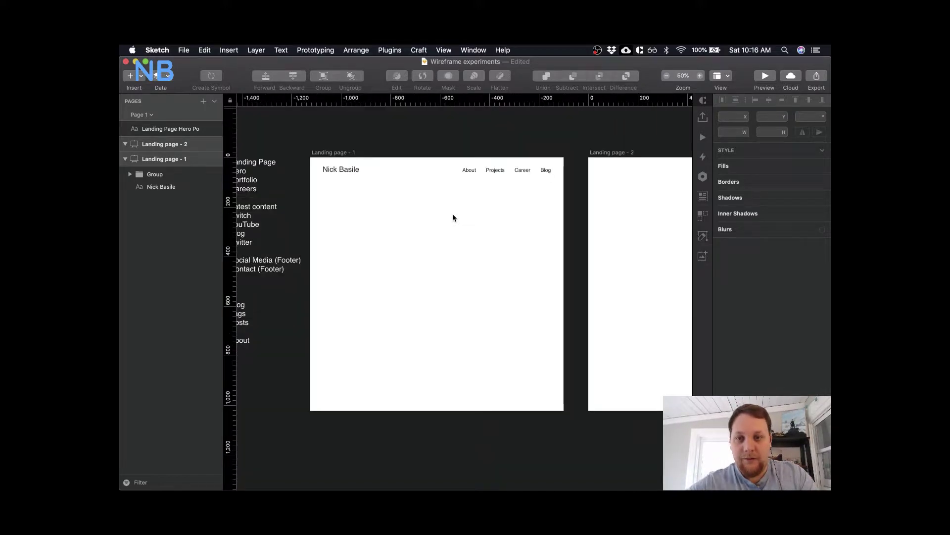
pyautogui.hscroll(-5, 452, 217)
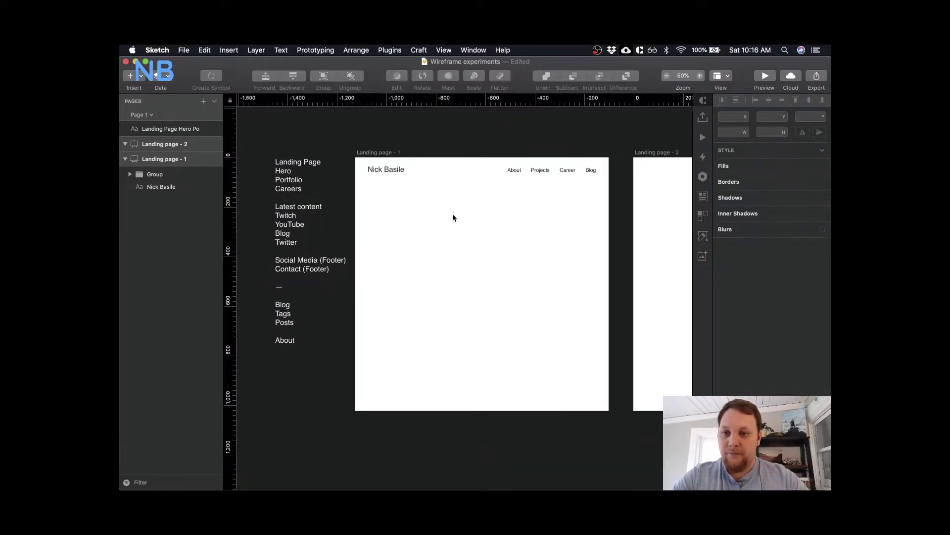
# - Switch to Chrome and copy the two bold value proposition paragraphs from the Portfolio Discovery document
pyautogui.hotkey('ctrl', 'Up')
pyautogui.click(411, 242)
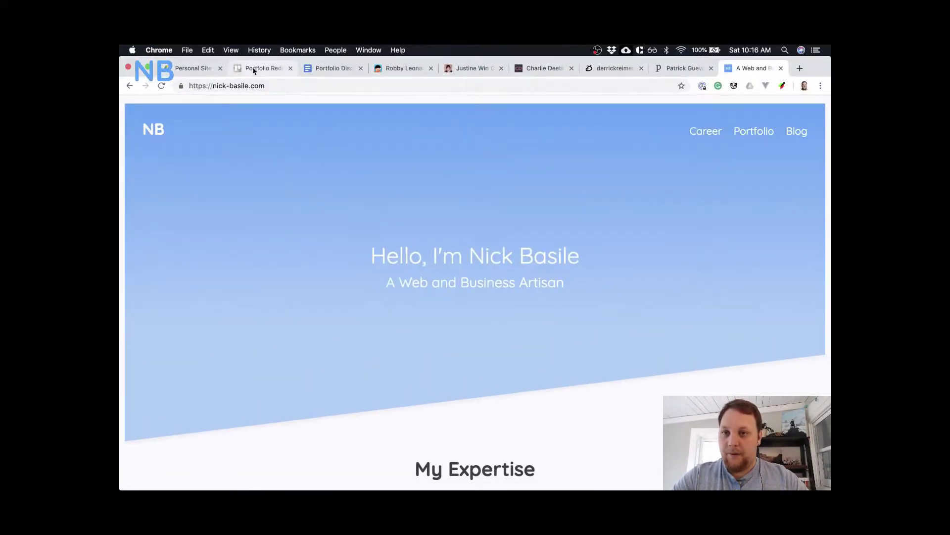
pyautogui.click(258, 69)
pyautogui.click(330, 67)
pyautogui.scroll(-5, 478, 248)
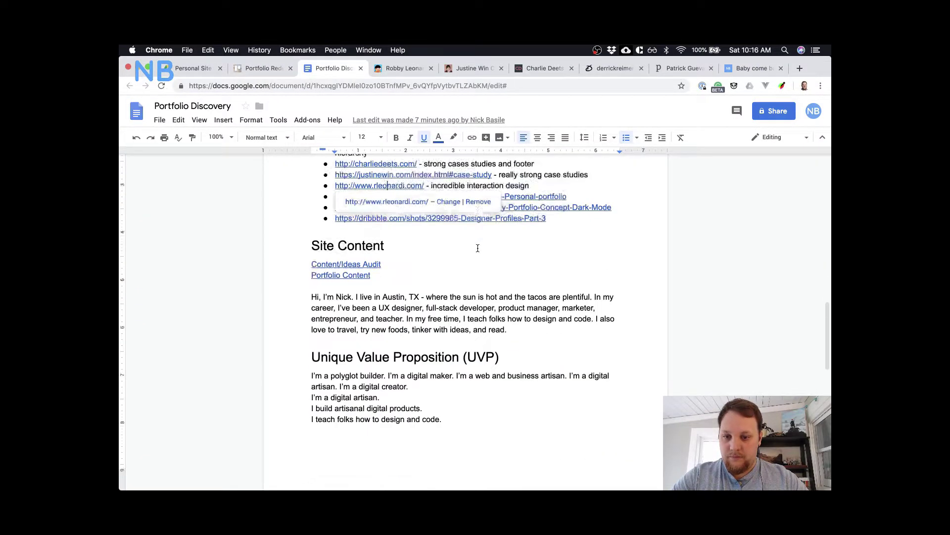
pyautogui.scroll(-10, 478, 247)
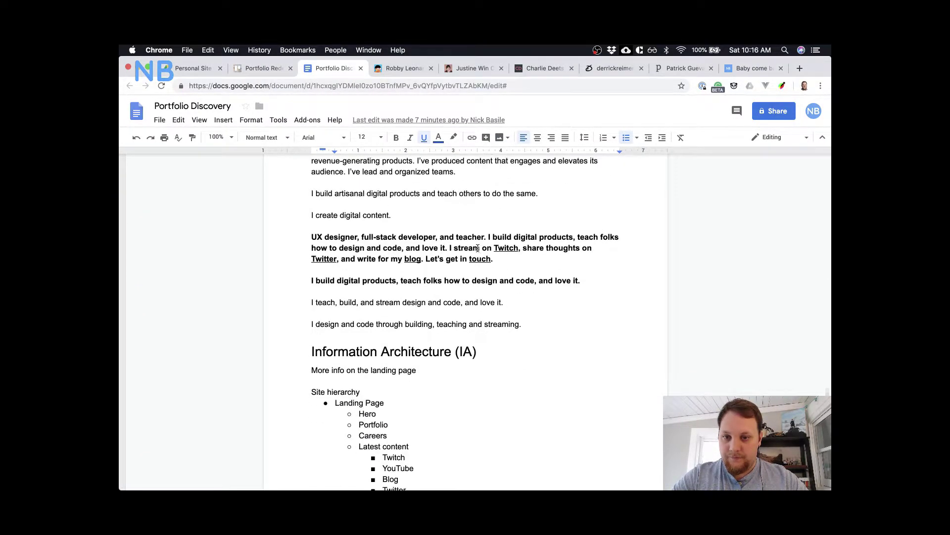
pyautogui.click(548, 270)
pyautogui.moveTo(596, 278); pyautogui.dragTo(304, 239)
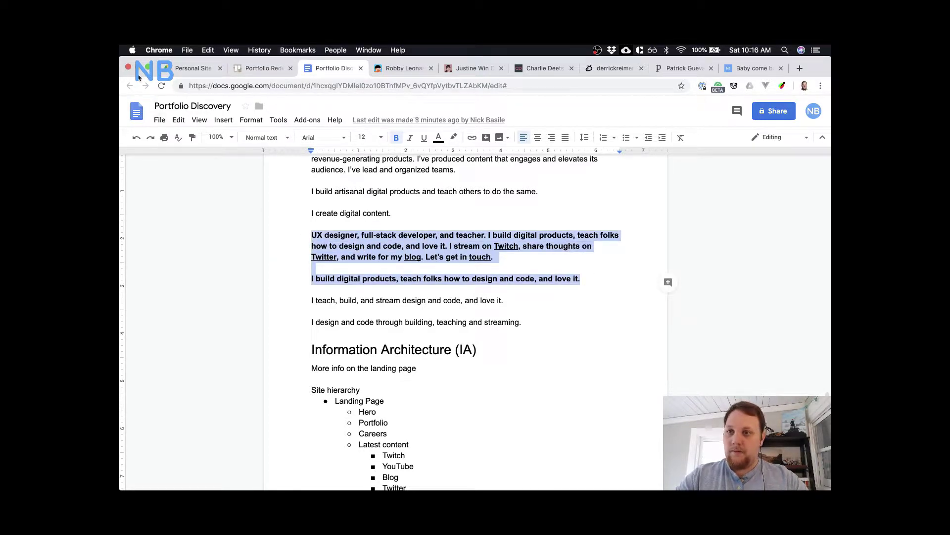
# - Switch back to Sketch and paste the copied paragraphs into a new text layer on the empty canvas beside the page outline
pyautogui.press('super+Tab')
pyautogui.hscroll(-6, 379, 327)
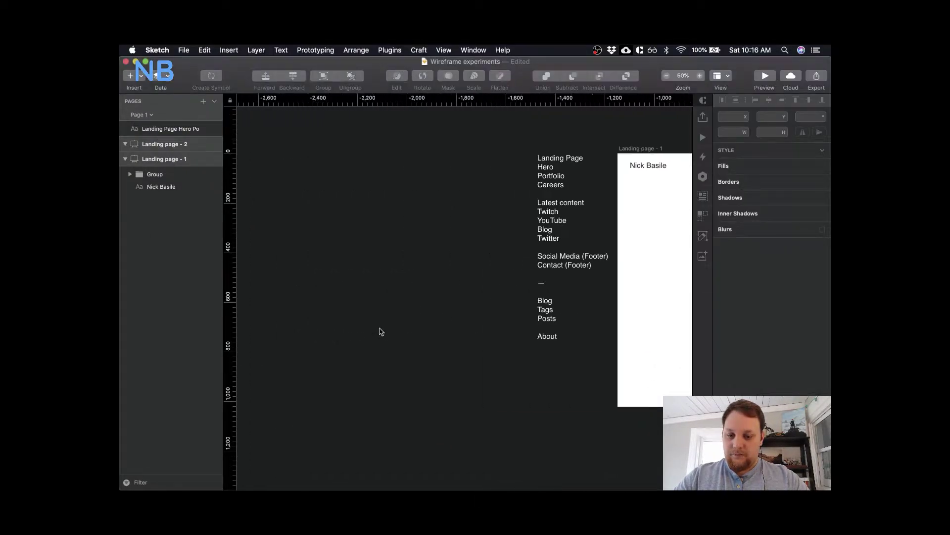
pyautogui.click(376, 192)
pyautogui.press('super+v')
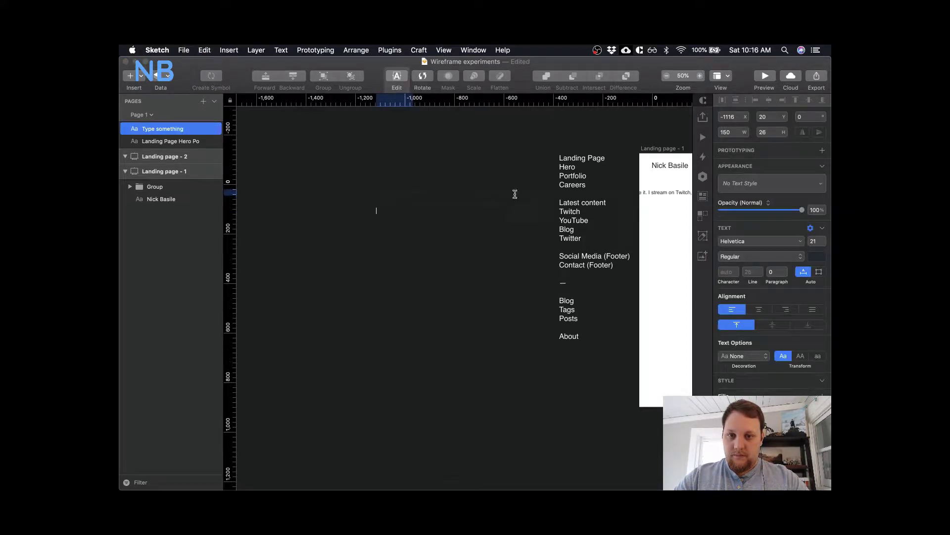
pyautogui.press('super+a')
pyautogui.hscroll(5, 494, 242)
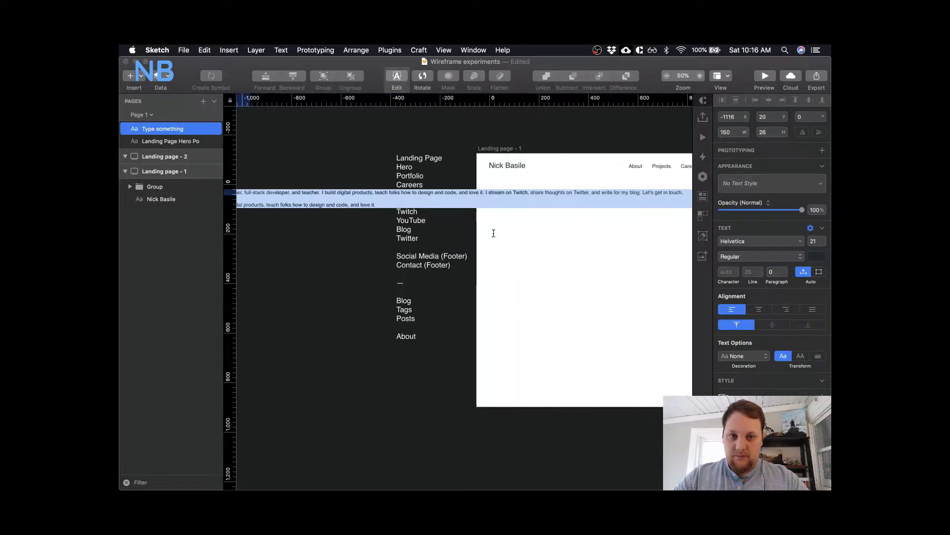
# - Make the pasted text layer fixed-size and set its width to 400
pyautogui.click(732, 133)
pyautogui.press('Return')
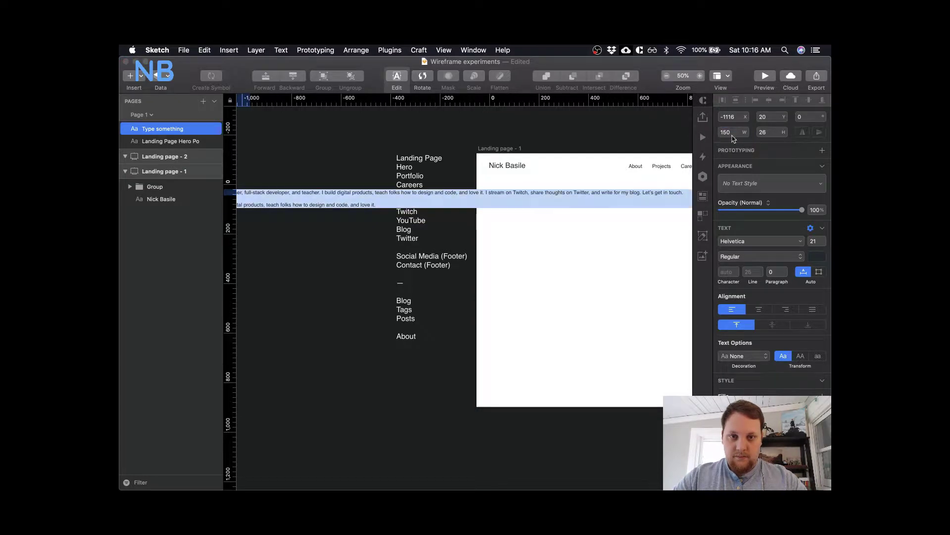
pyautogui.click(819, 273)
pyautogui.click(733, 128)
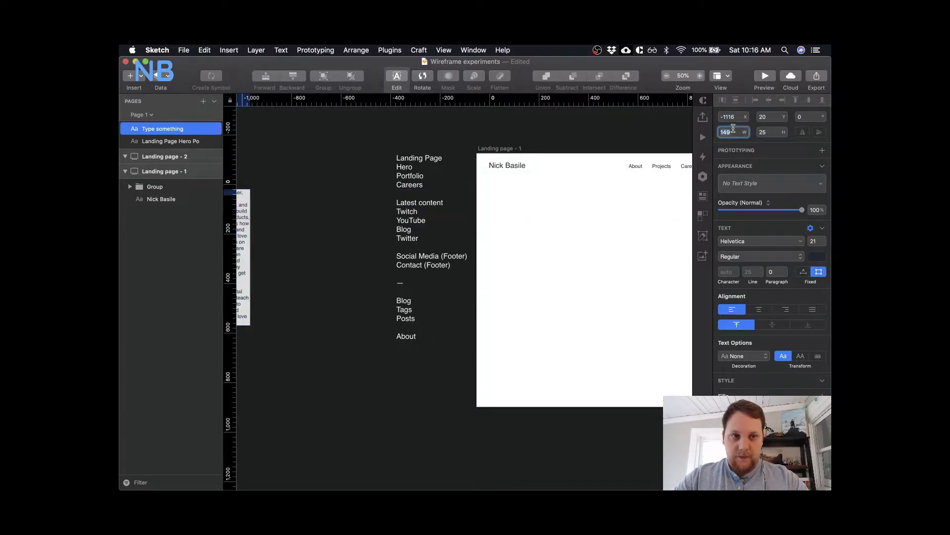
pyautogui.write('400')
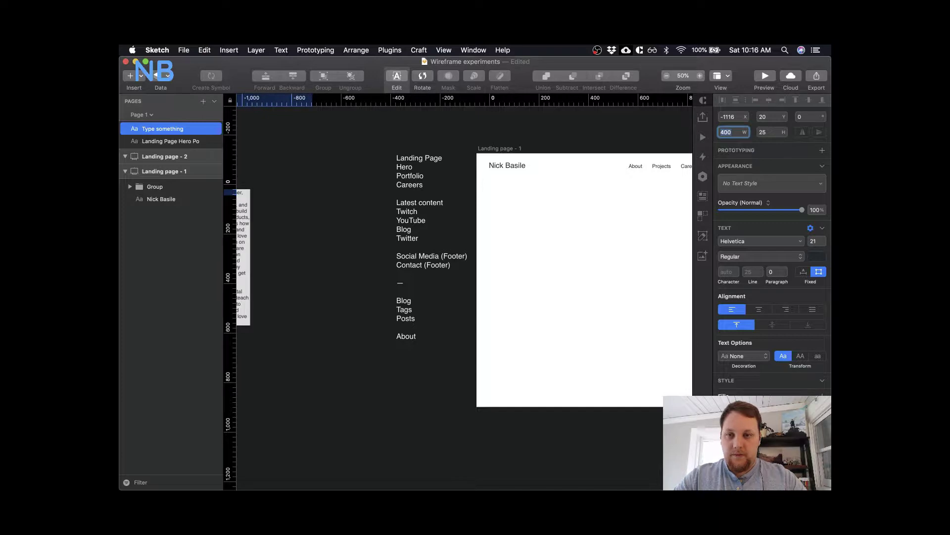
pyautogui.press('Return')
pyautogui.hscroll(-5, 430, 232)
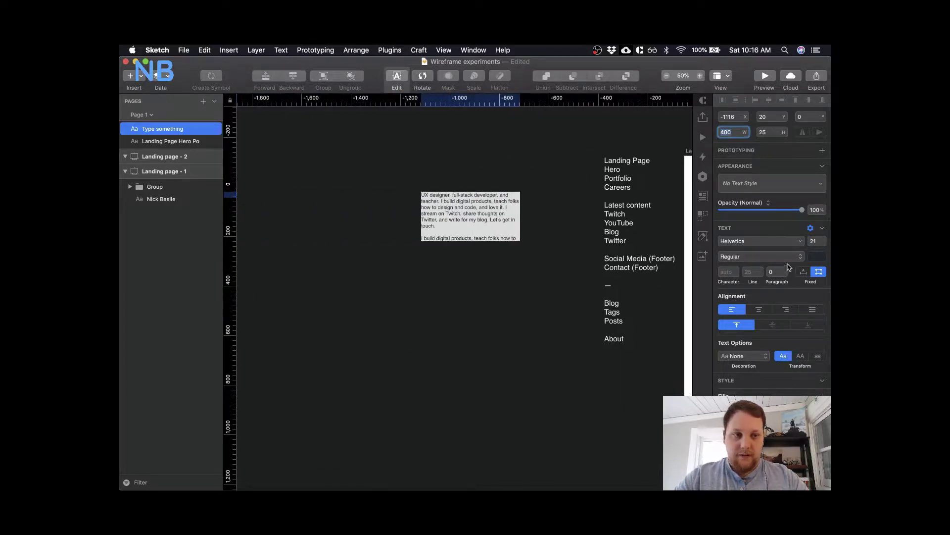
# - Colour the pasted text white (FFFFFF) and move the block next to the page outline, to X -832, Y -125
pyautogui.click(814, 257)
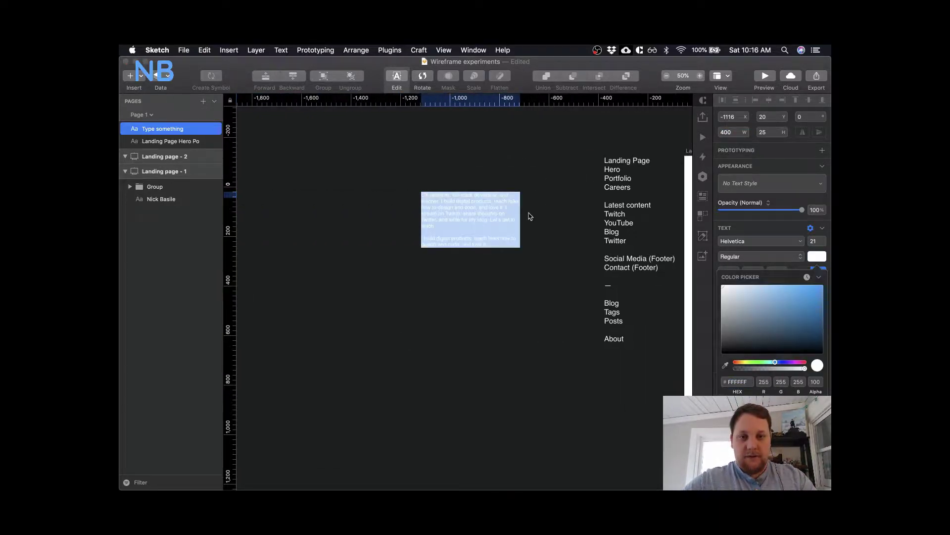
pyautogui.press('Escape')
pyautogui.moveTo(473, 221); pyautogui.dragTo(542, 181)
pyautogui.hscroll(10, 543, 184)
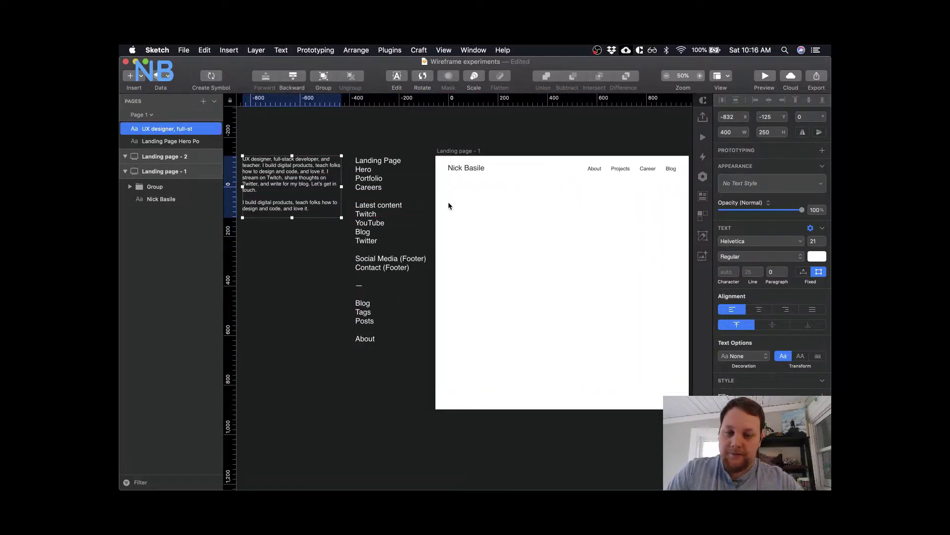
pyautogui.hscroll(4, 449, 205)
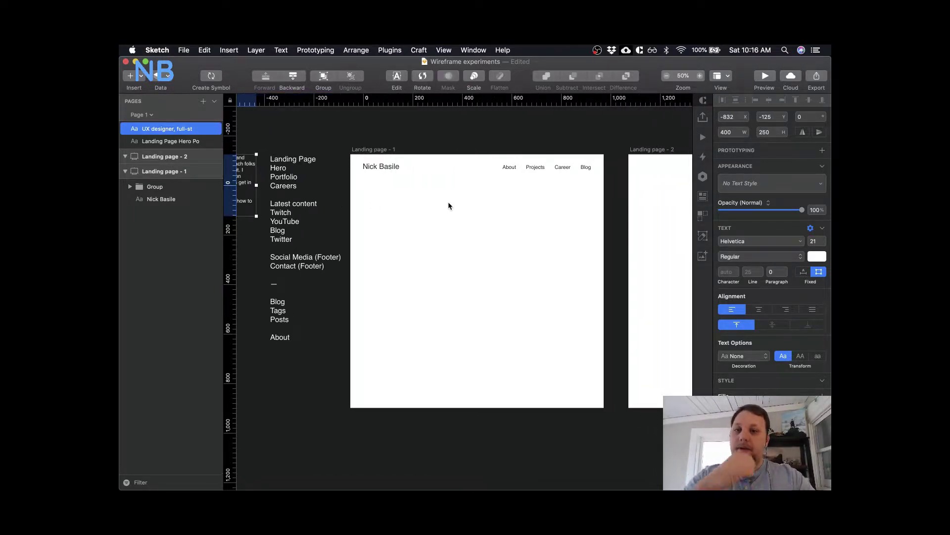
pyautogui.hscroll(-5, 449, 205)
pyautogui.hscroll(4, 530, 217)
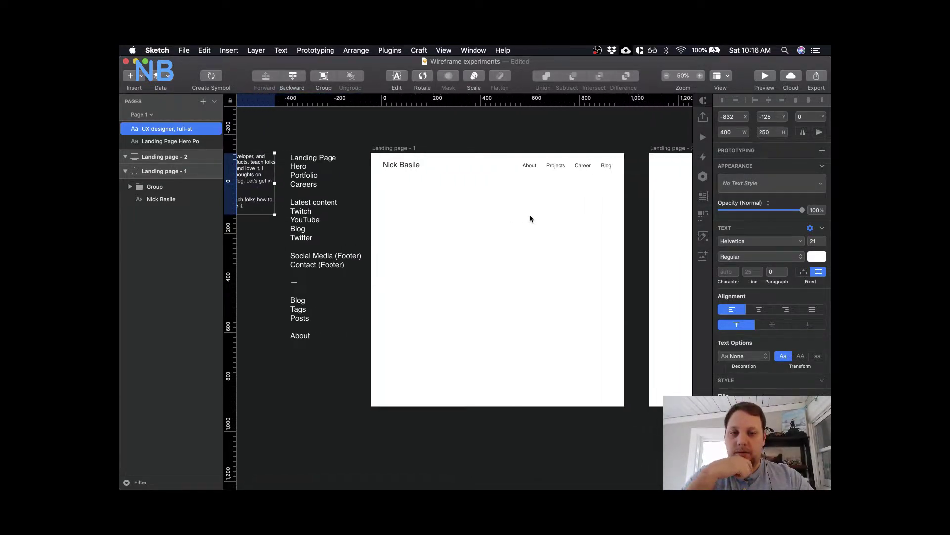
# - Replace the site name in Landing page - 1's header with the initials NB
pyautogui.hscroll(2, 530, 218)
pyautogui.click(375, 162)
pyautogui.doubleClick(373, 163)
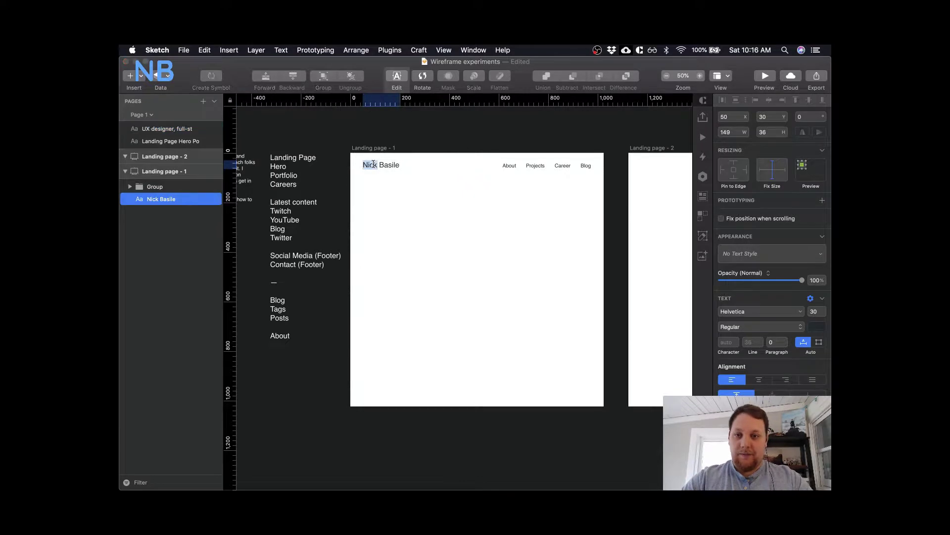
pyautogui.press('super+a')
pyautogui.write('N')
pyautogui.press('Escape')
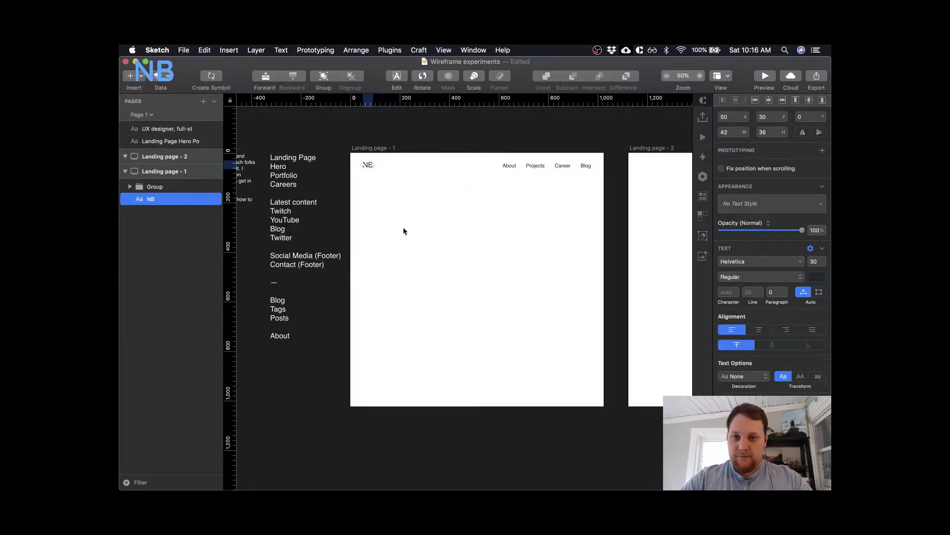
pyautogui.hscroll(-2, 423, 218)
pyautogui.hscroll(3, 423, 218)
pyautogui.click(422, 218)
# - Add a size 60 heading with the site owner's full name below Landing page - 1's header, placed at X 50, Y 151
pyautogui.hscroll(3, 423, 222)
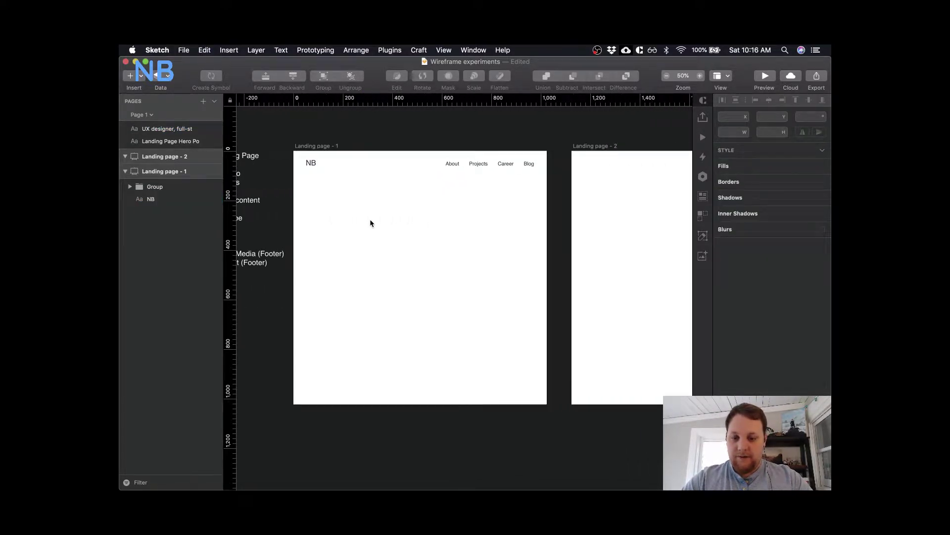
pyautogui.hscroll(-3, 370, 219)
pyautogui.press('t')
pyautogui.click(378, 206)
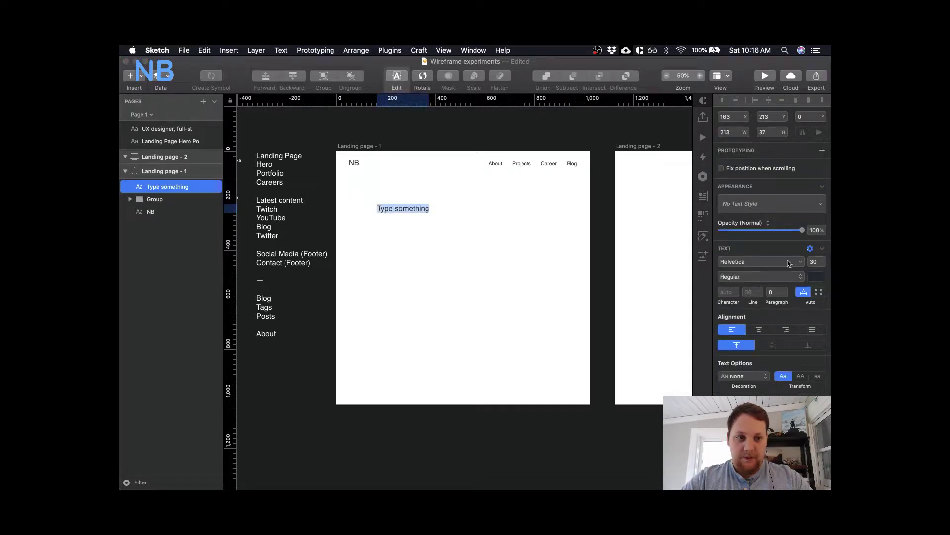
pyautogui.click(812, 261)
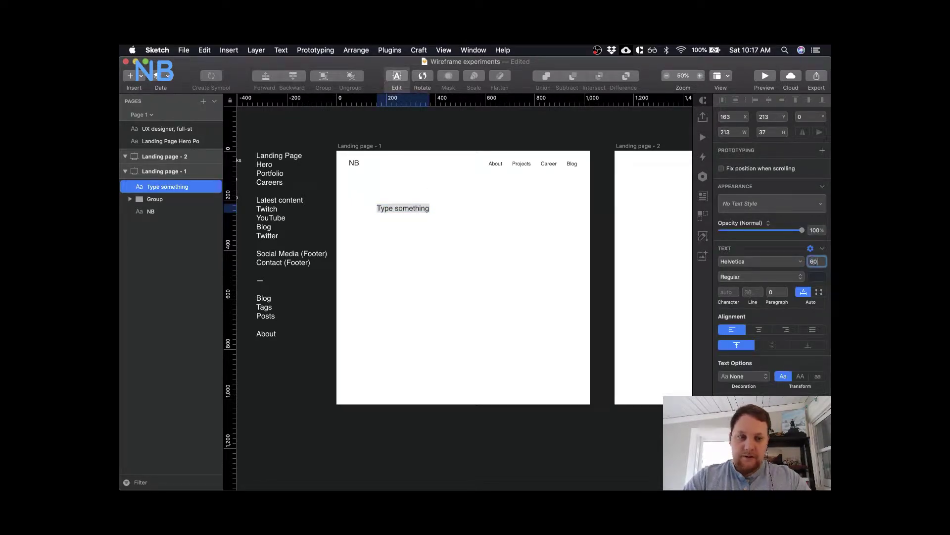
pyautogui.write('60')
pyautogui.press('Return')
pyautogui.tripleClick(440, 212)
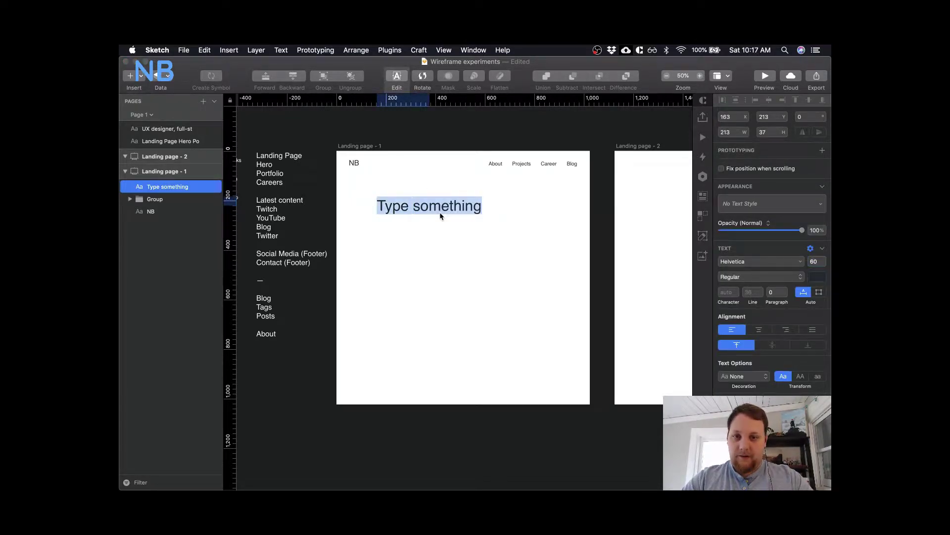
pyautogui.write('Nick Basile')
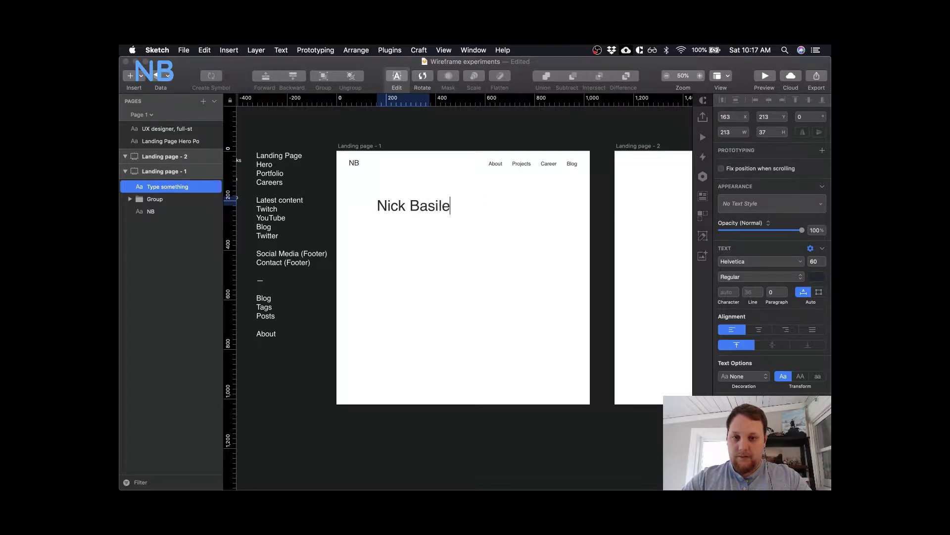
pyautogui.press('Escape')
pyautogui.hscroll(-3, 408, 236)
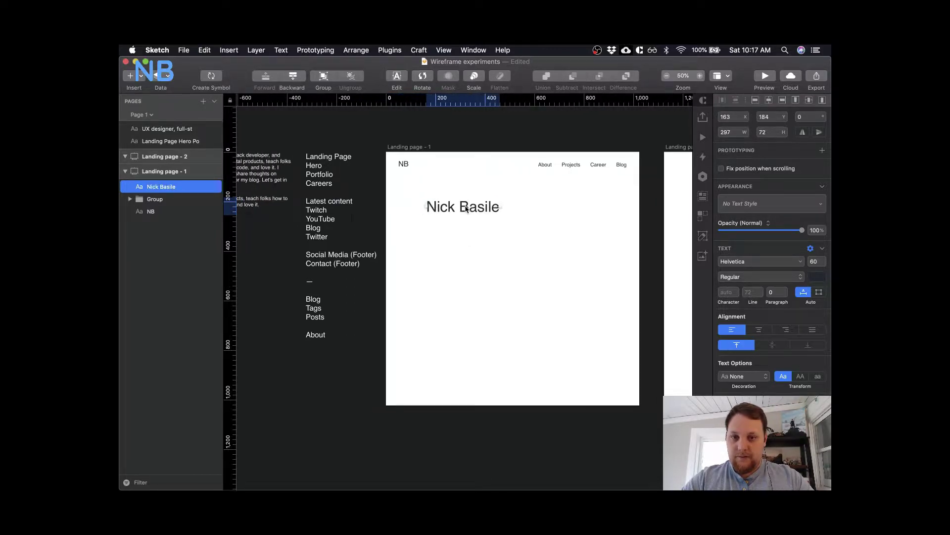
pyautogui.hscroll(-4, 317, 170)
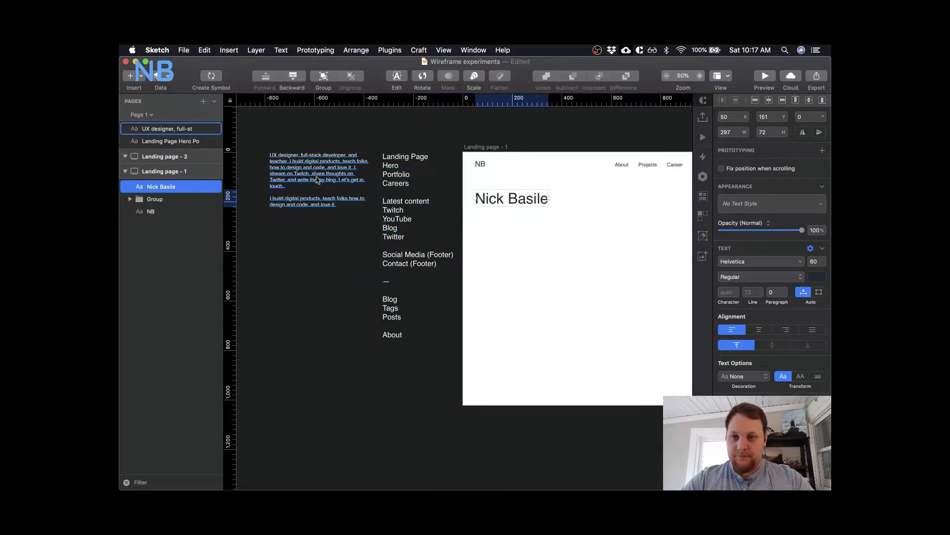
# - Copy the first paragraph, starting with "UX designer, full-stack developer", from the white text block beside the outline
pyautogui.click(318, 169)
pyautogui.doubleClick(318, 168)
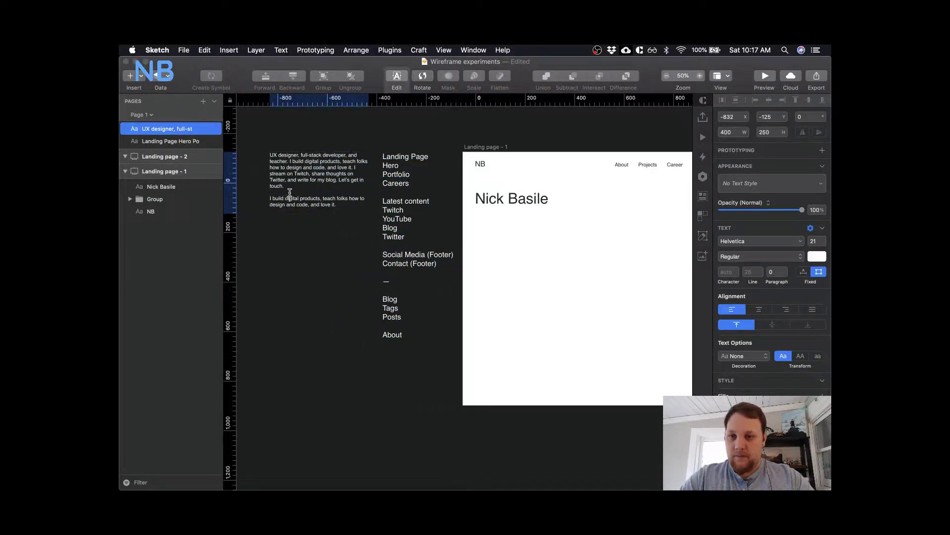
pyautogui.moveTo(289, 190); pyautogui.dragTo(252, 155)
pyautogui.press('super+c')
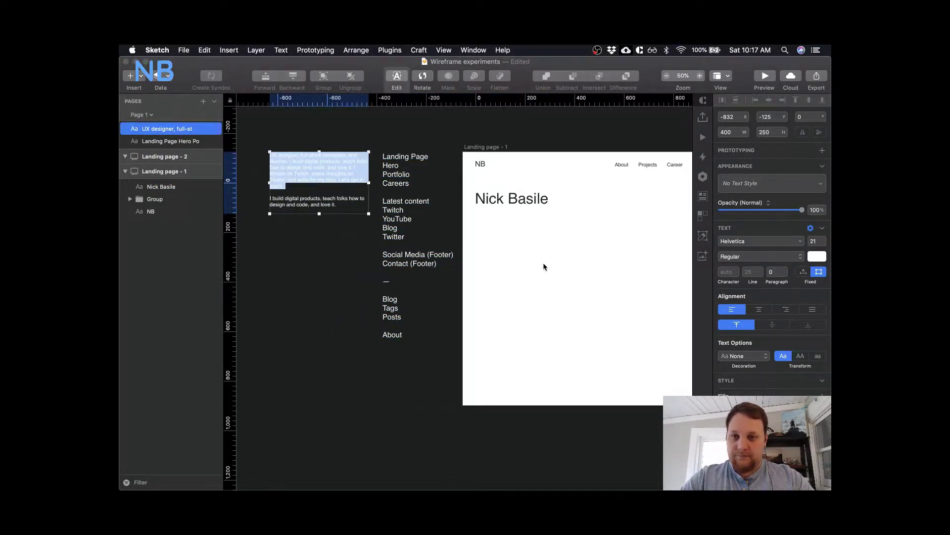
pyautogui.press('Escape')
pyautogui.press('Escape')
# - Add the copied introduction paragraph as a new text layer below Landing page - 1's name heading and colour it dark navy
pyautogui.click(477, 226)
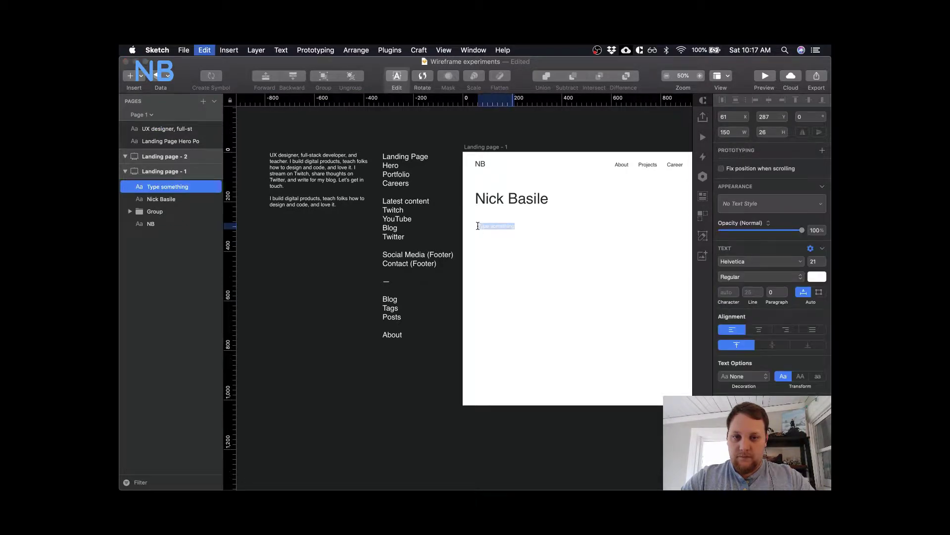
pyautogui.click(816, 279)
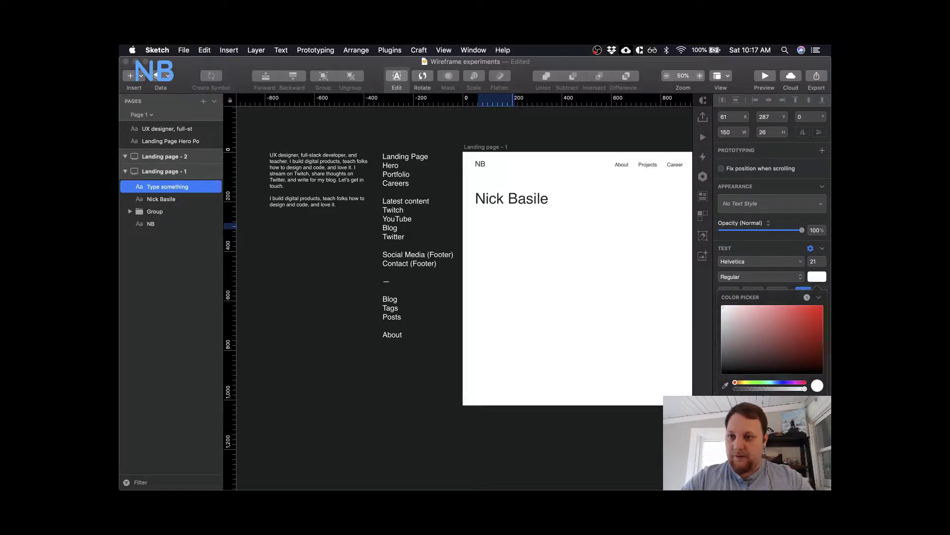
pyautogui.press('super+v')
pyautogui.hscroll(3, 603, 247)
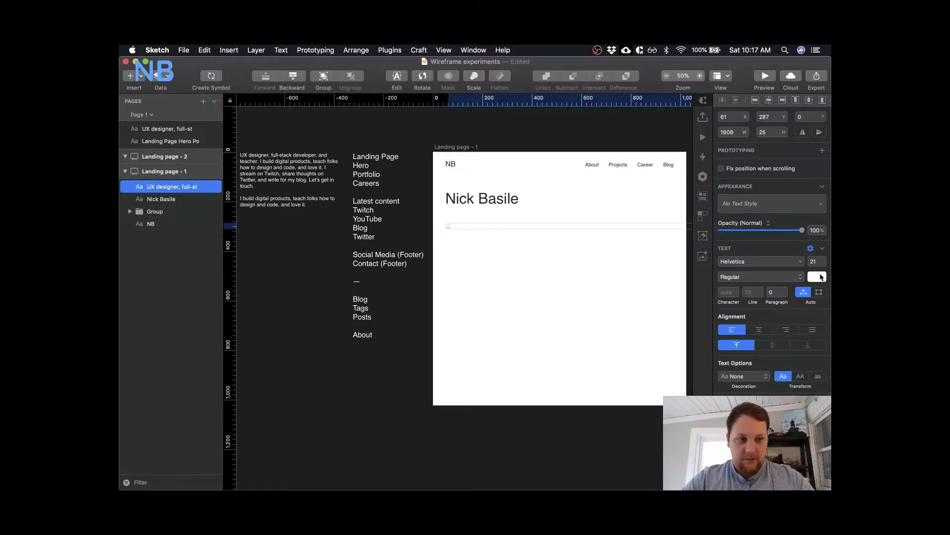
pyautogui.click(816, 276)
pyautogui.hscroll(5, 568, 330)
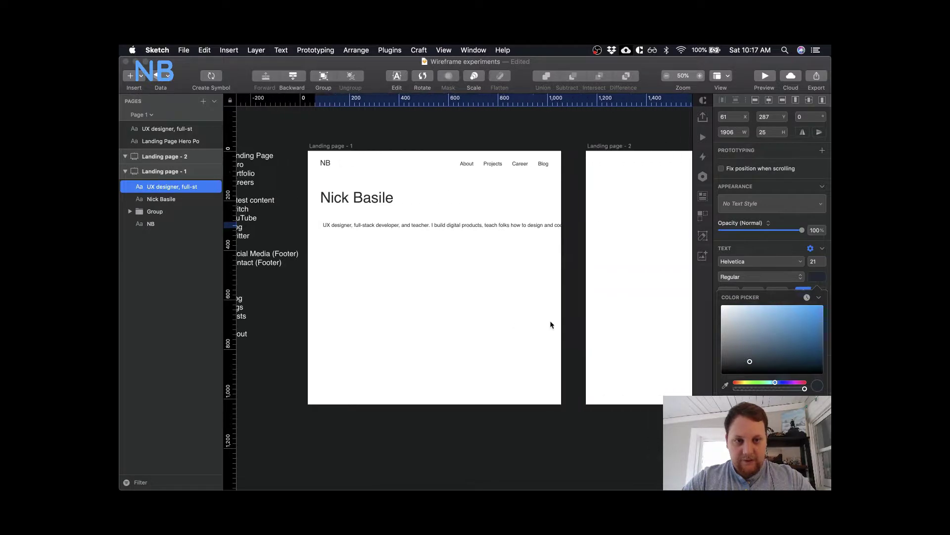
pyautogui.click(468, 225)
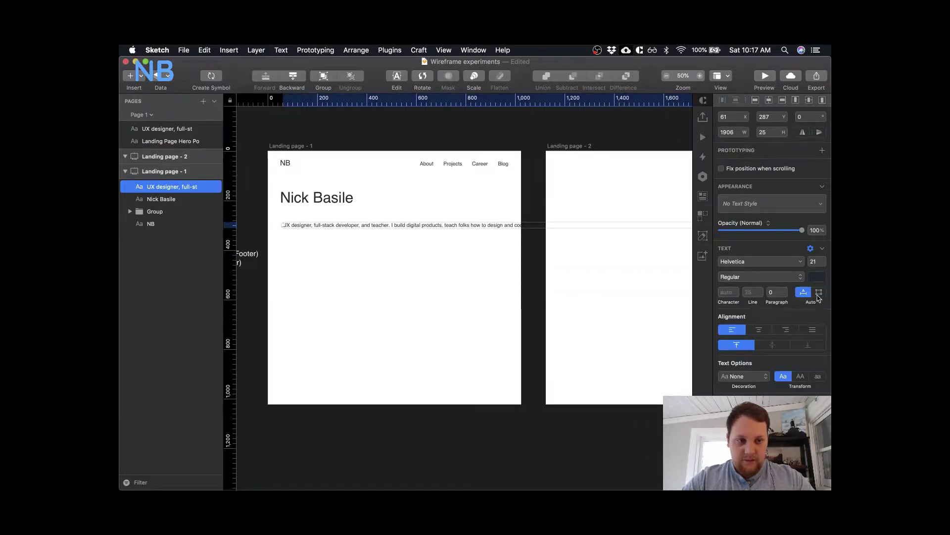
# - Give the introduction text a fixed width of 400 and place it under the name heading at X 50, Y 243
pyautogui.click(819, 292)
pyautogui.click(727, 132)
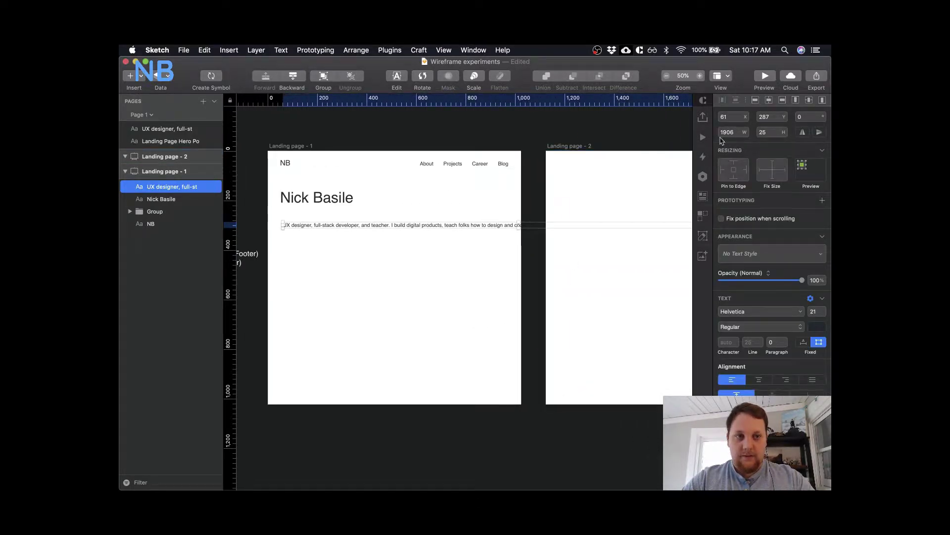
pyautogui.write('400')
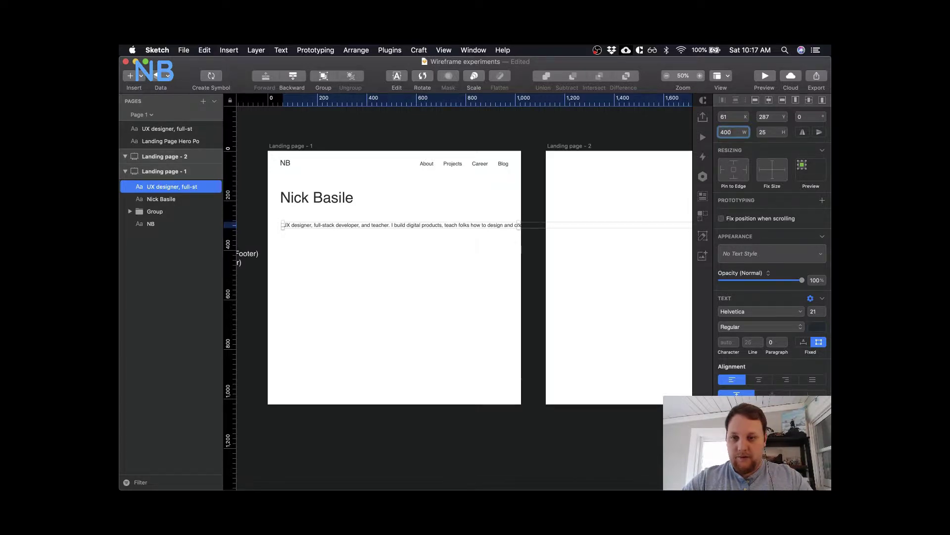
pyautogui.press('Return')
pyautogui.hscroll(-5, 456, 227)
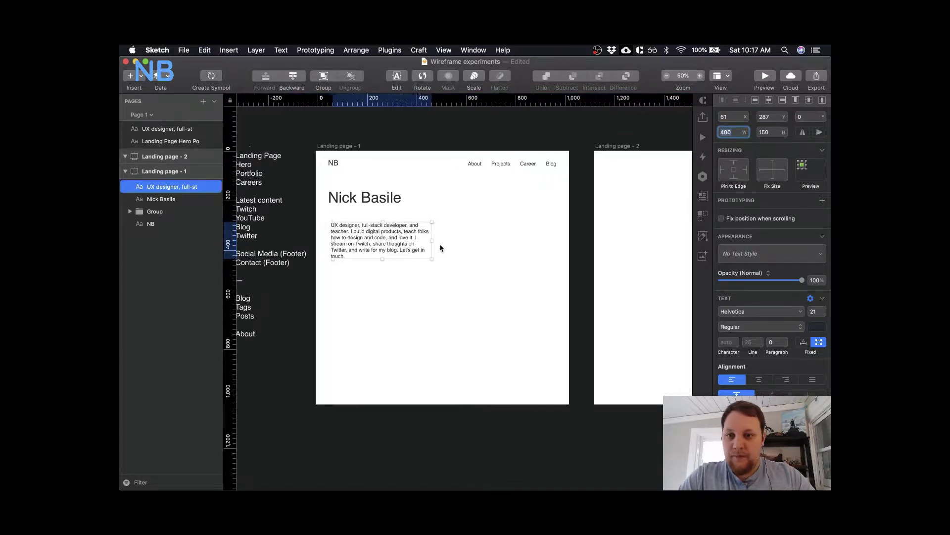
pyautogui.moveTo(404, 238); pyautogui.dragTo(401, 231)
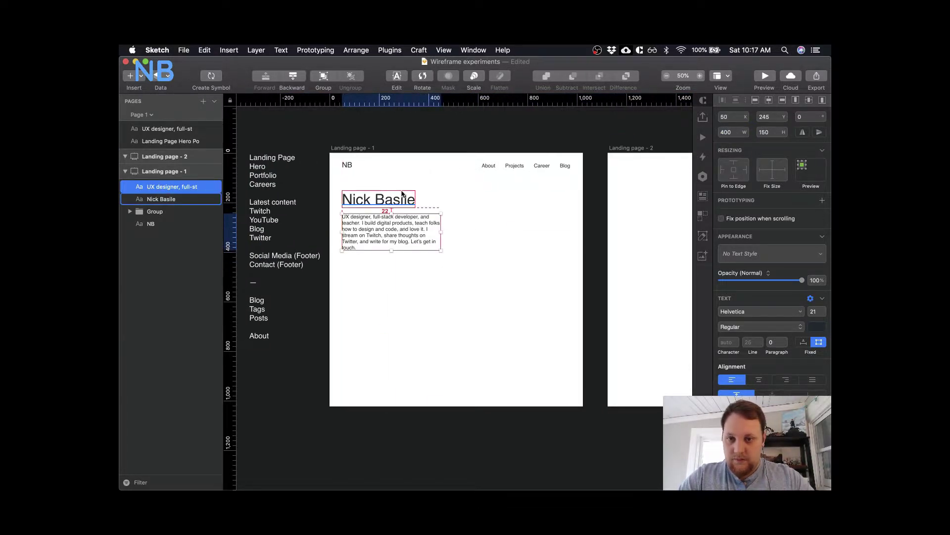
pyautogui.press('alt')
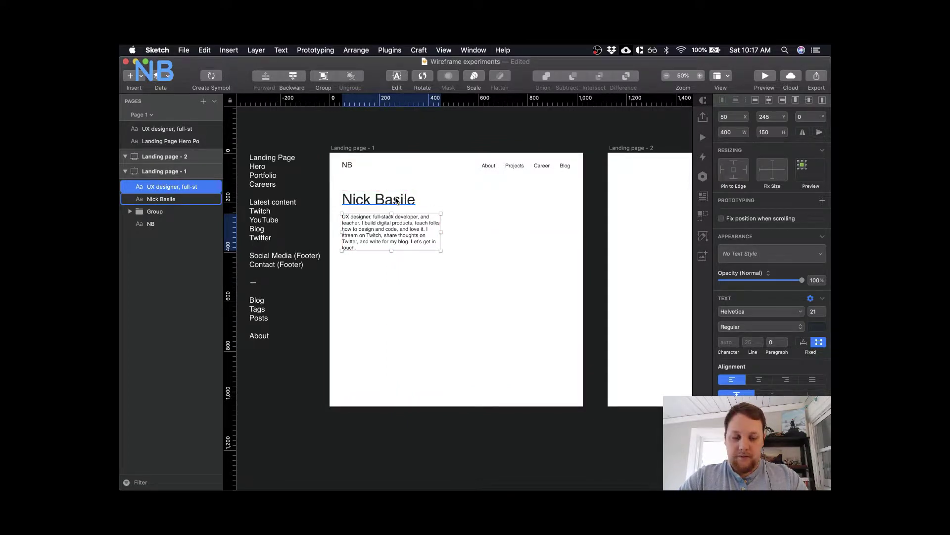
pyautogui.press('Up')
pyautogui.press('Up')
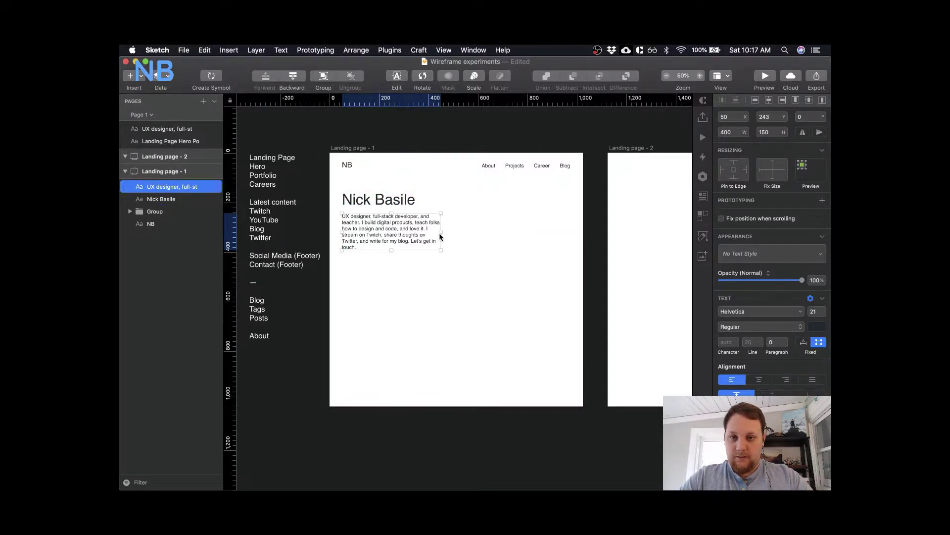
# - Try the introduction text at about 924 wide with font size 35, and undo the size change
pyautogui.moveTo(440, 232); pyautogui.dragTo(572, 223)
pyautogui.click(510, 267)
pyautogui.click(473, 225)
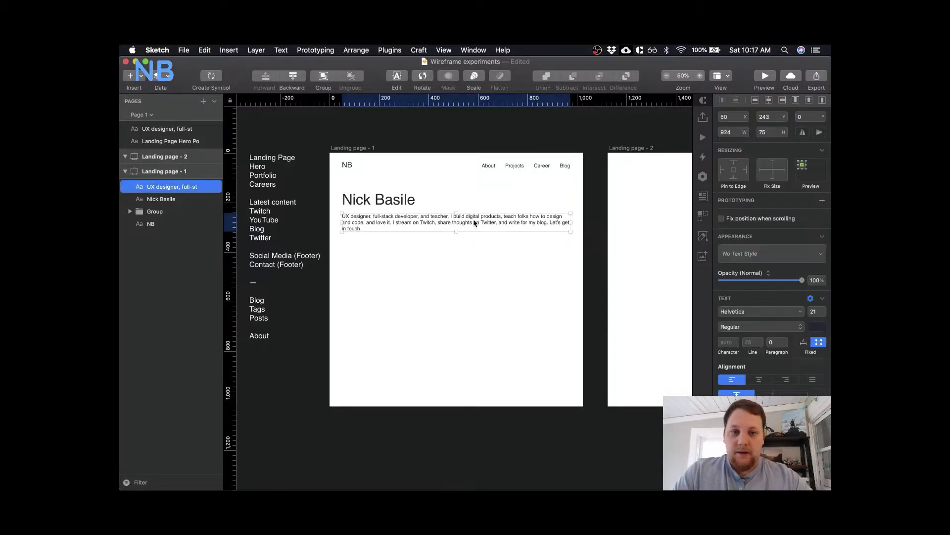
pyautogui.click(816, 312)
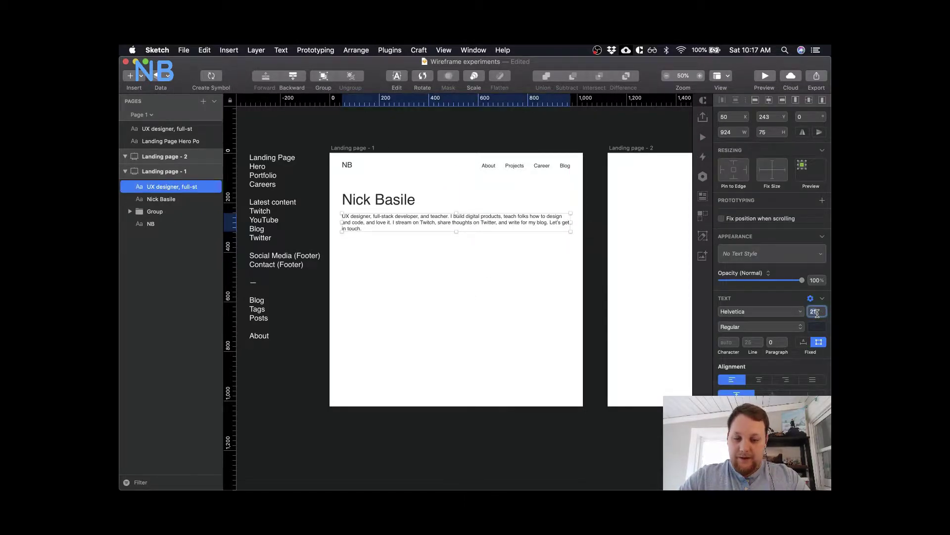
pyautogui.press('Return')
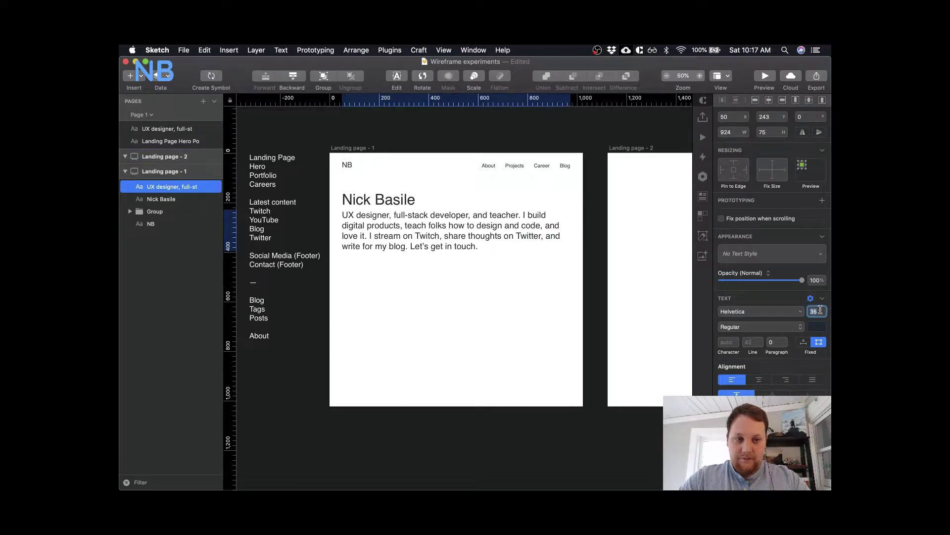
pyautogui.press('super+z')
pyautogui.press('Escape')
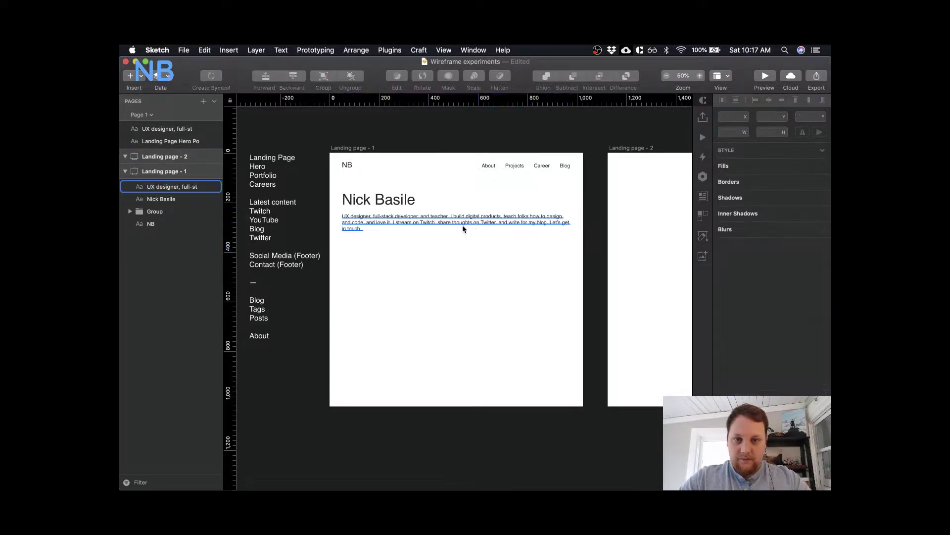
# - Narrow the introduction text to about 692, set its font size to 25 and position it at Y 239
pyautogui.click(479, 221)
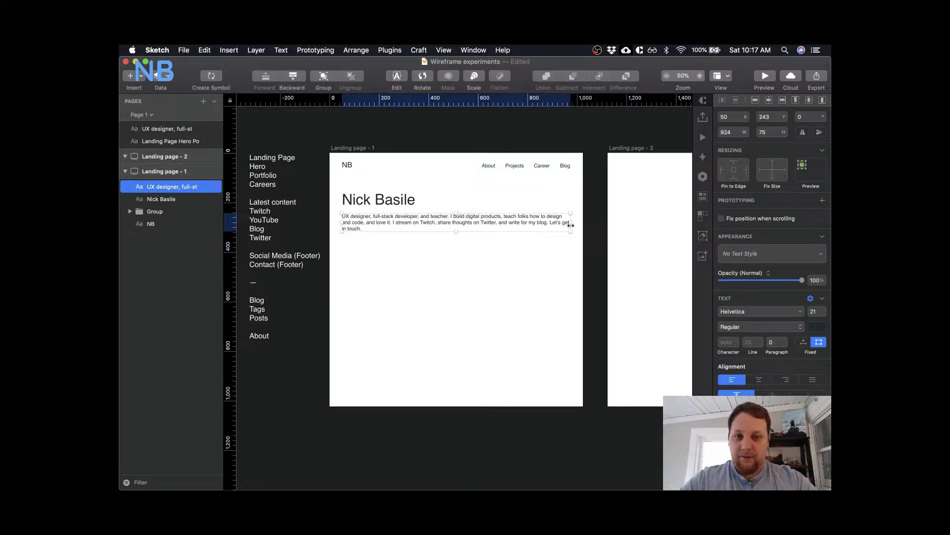
pyautogui.moveTo(571, 222); pyautogui.dragTo(514, 224)
pyautogui.doubleClick(816, 311)
pyautogui.write('25')
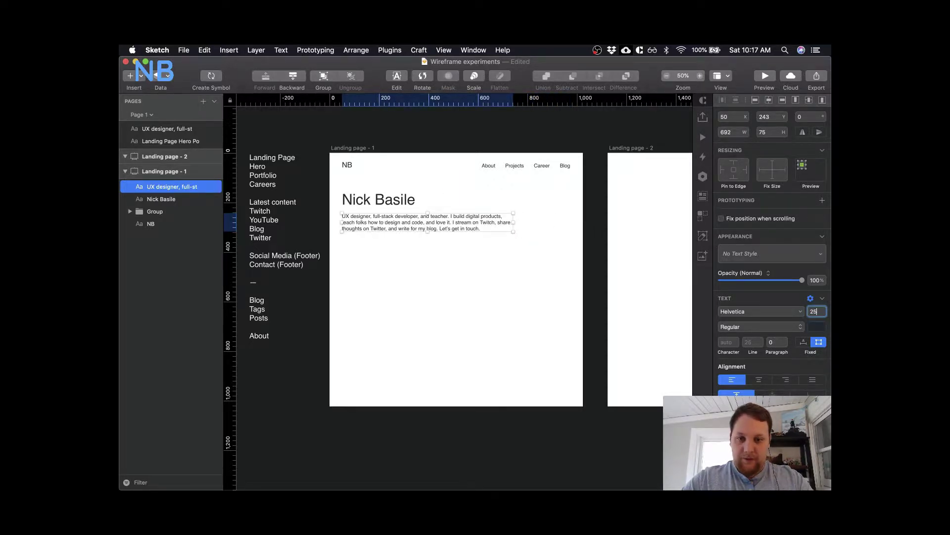
pyautogui.press('Return')
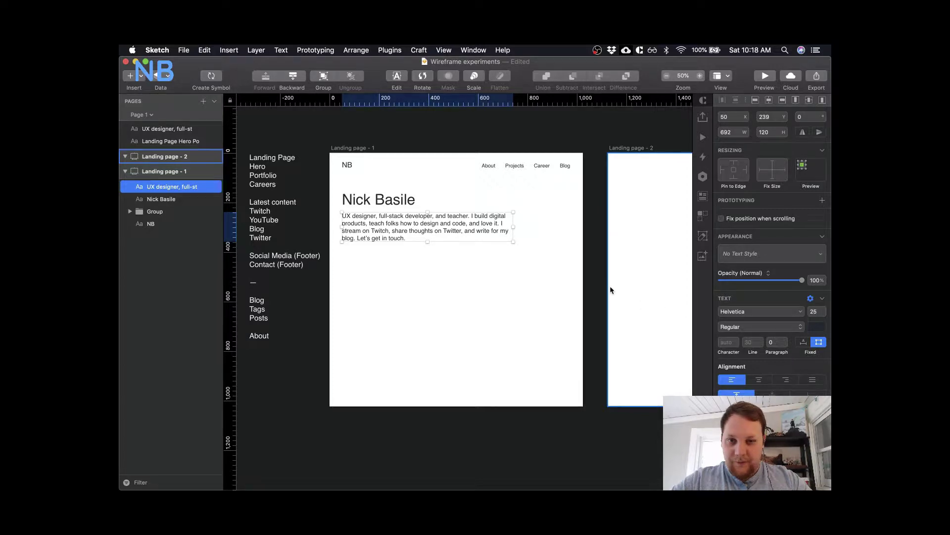
# - Underline the words Twitch, Twitter, blog and touch in the introduction text as links
pyautogui.doubleClick(462, 231)
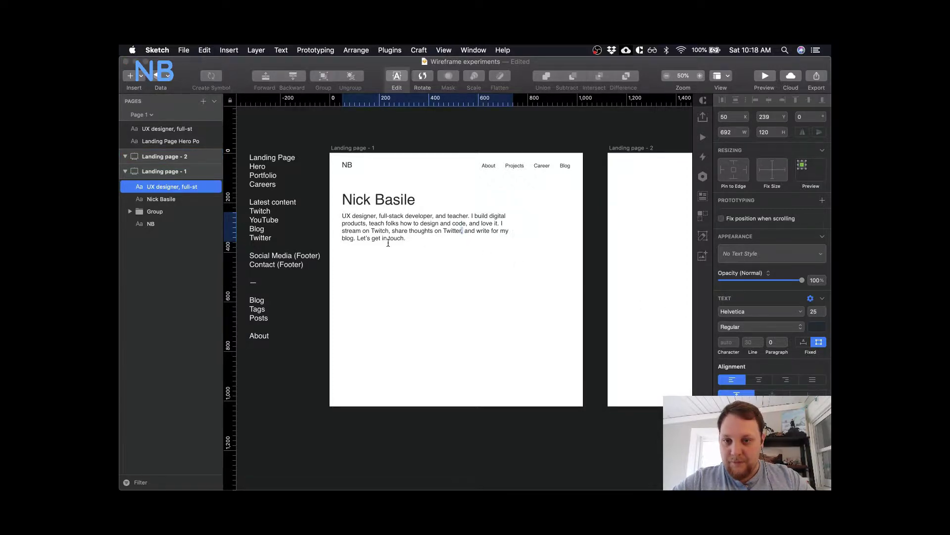
pyautogui.doubleClick(380, 231)
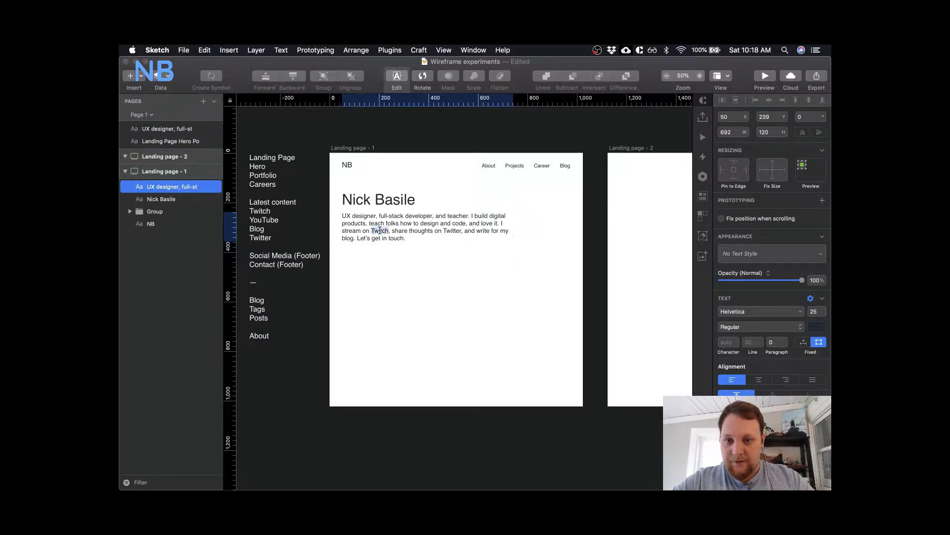
pyautogui.click(810, 298)
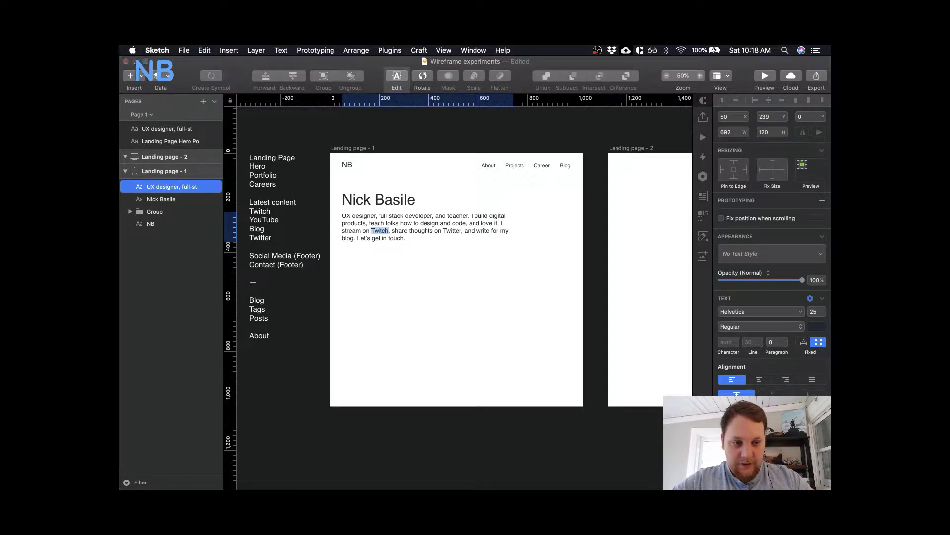
pyautogui.press('super+u')
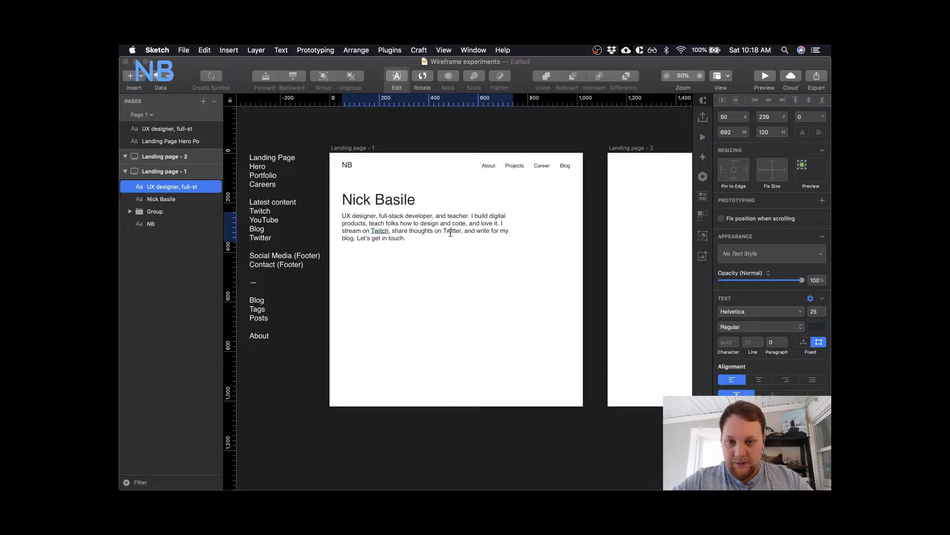
pyautogui.doubleClick(452, 231)
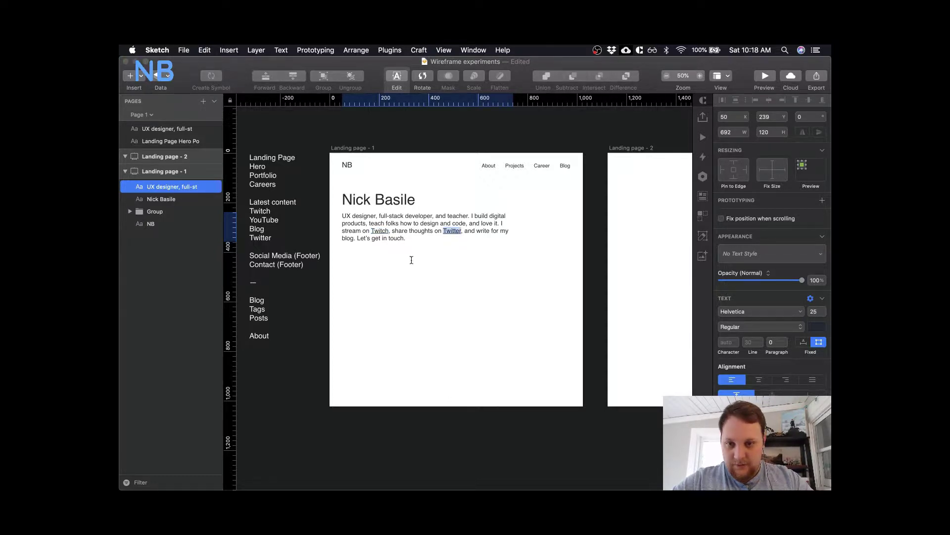
pyautogui.doubleClick(346, 237)
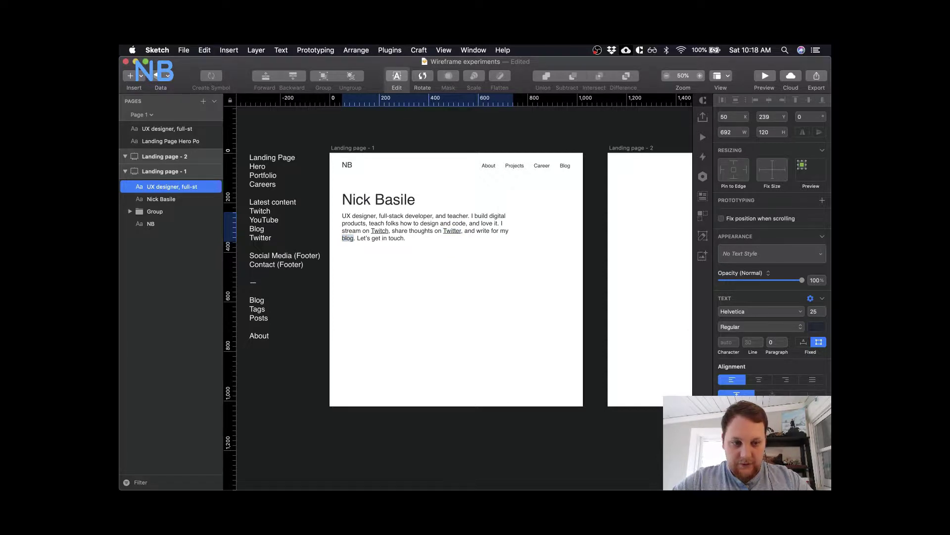
pyautogui.doubleClick(397, 238)
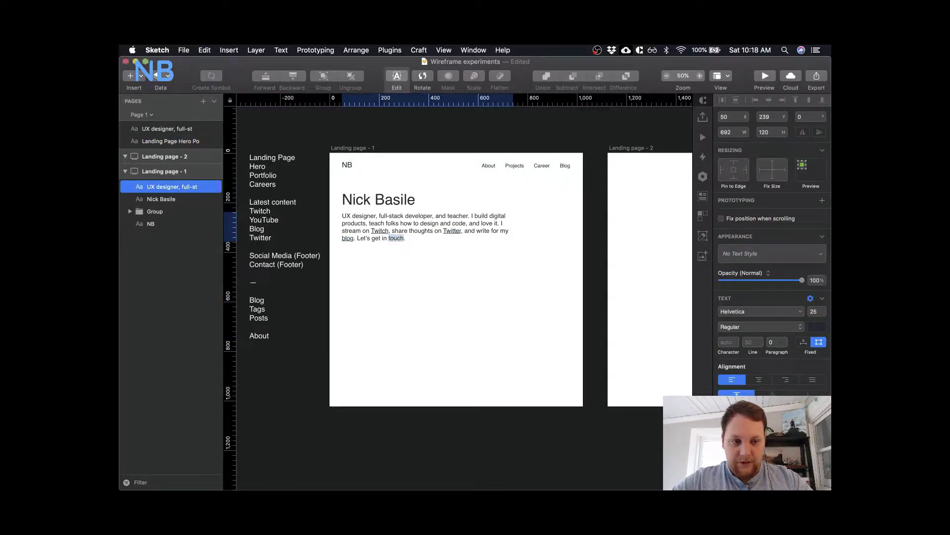
pyautogui.press('Escape')
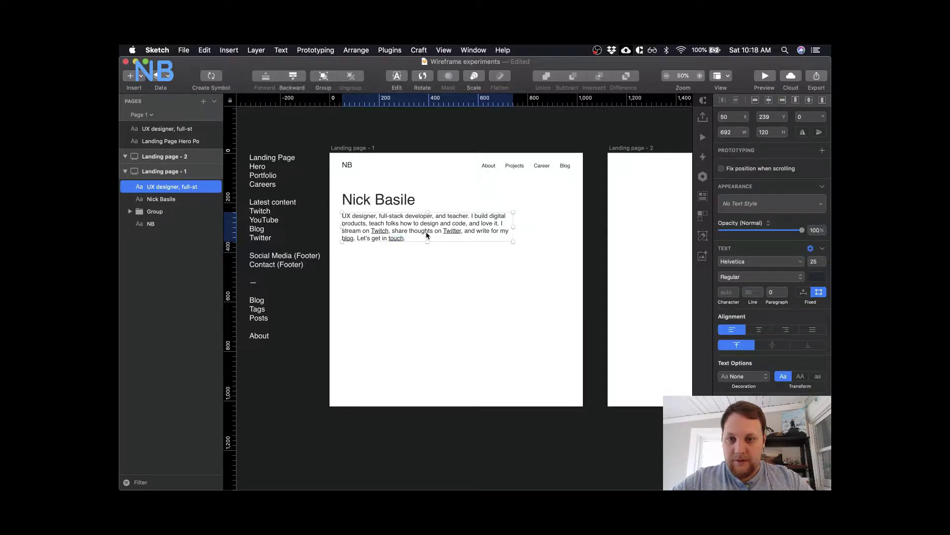
# - Increase the introduction text's line height to 34 and deselect it
pyautogui.click(761, 290)
pyautogui.press('Up')
pyautogui.press('Up')
pyautogui.press('Up')
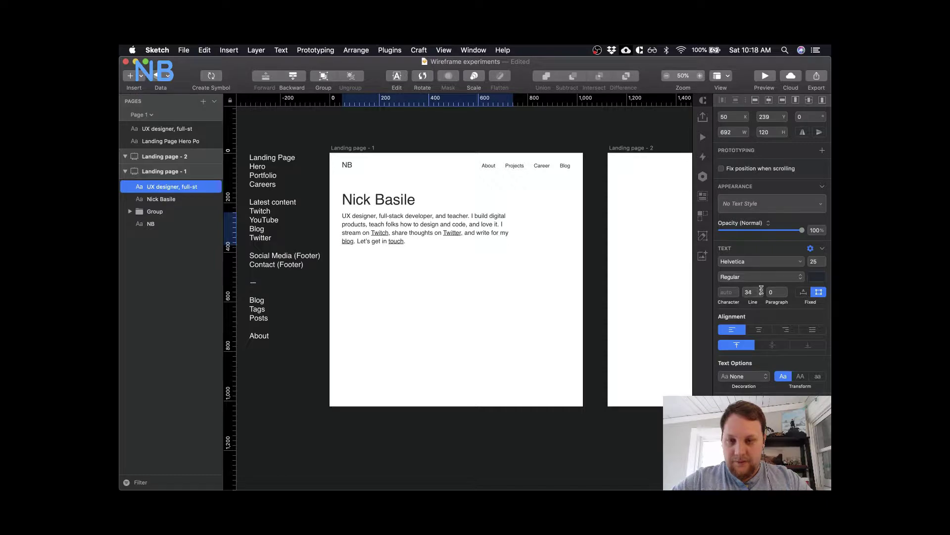
pyautogui.click(430, 272)
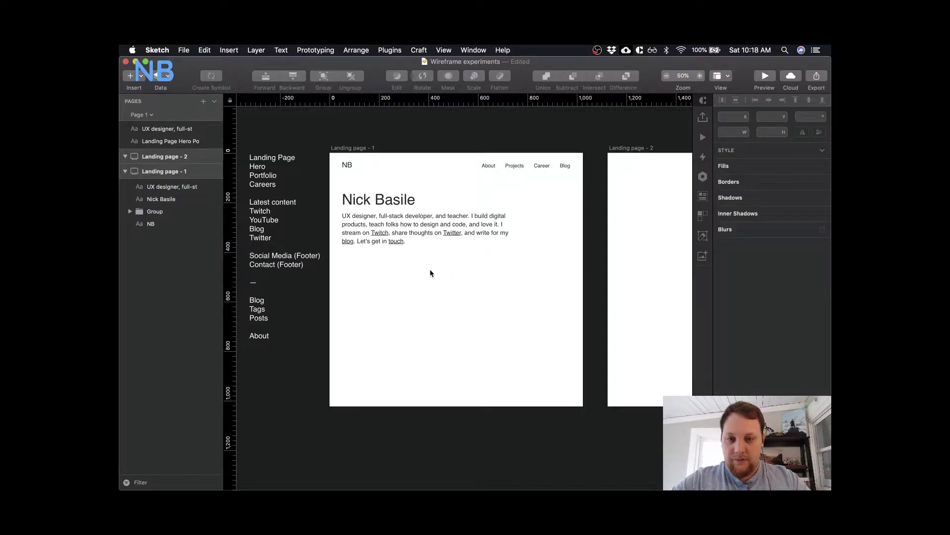
# - Change the font weight of Landing page - 1's name heading to Bold
pyautogui.scroll(3, 429, 272)
pyautogui.scroll(-3, 430, 272)
pyautogui.click(374, 204)
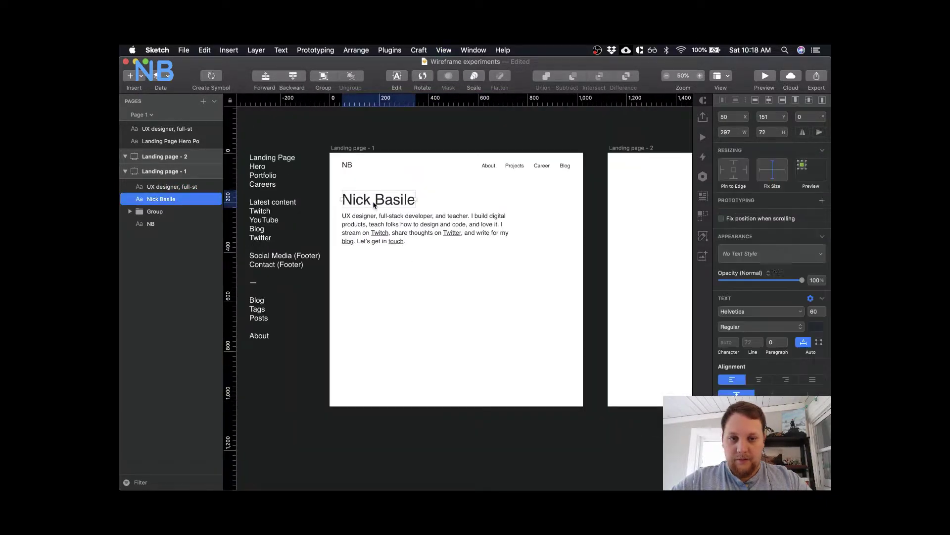
pyautogui.click(790, 327)
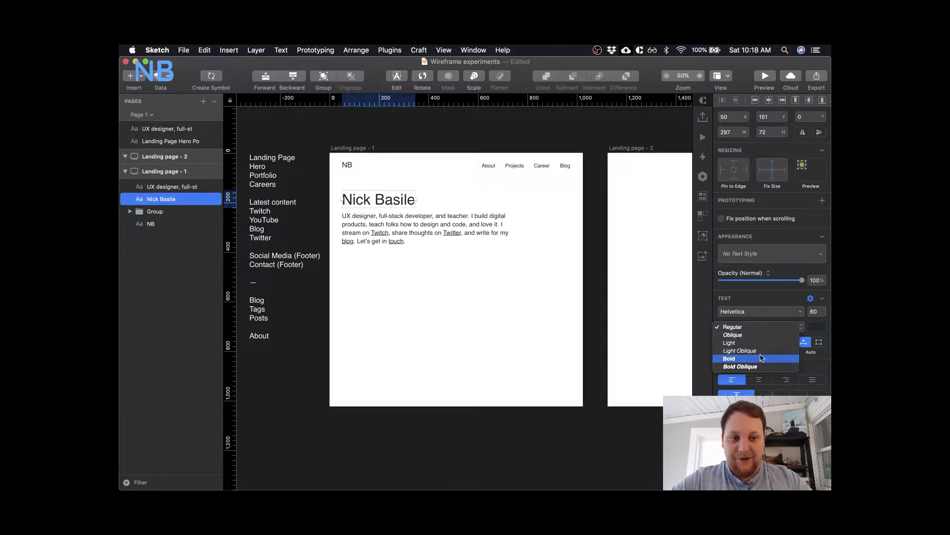
pyautogui.click(761, 357)
pyautogui.click(483, 287)
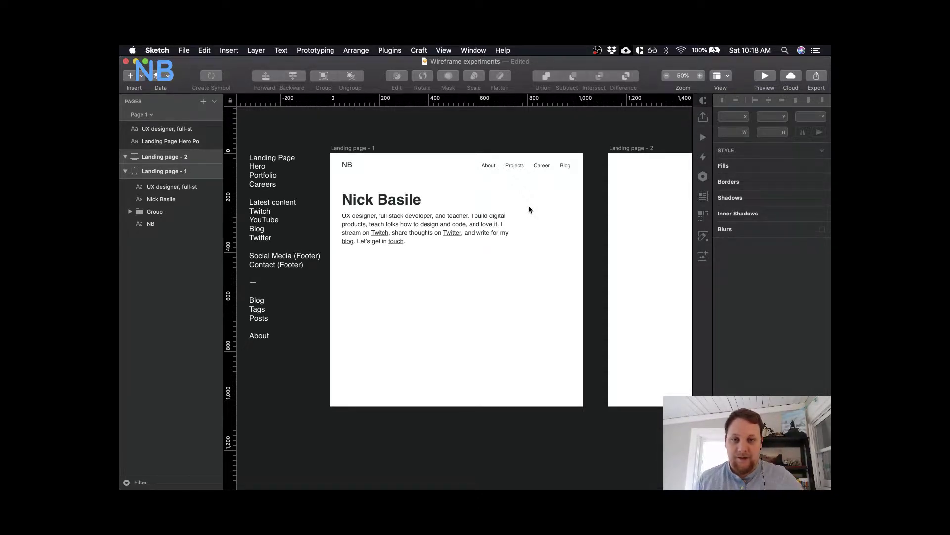
pyautogui.hscroll(-2, 529, 205)
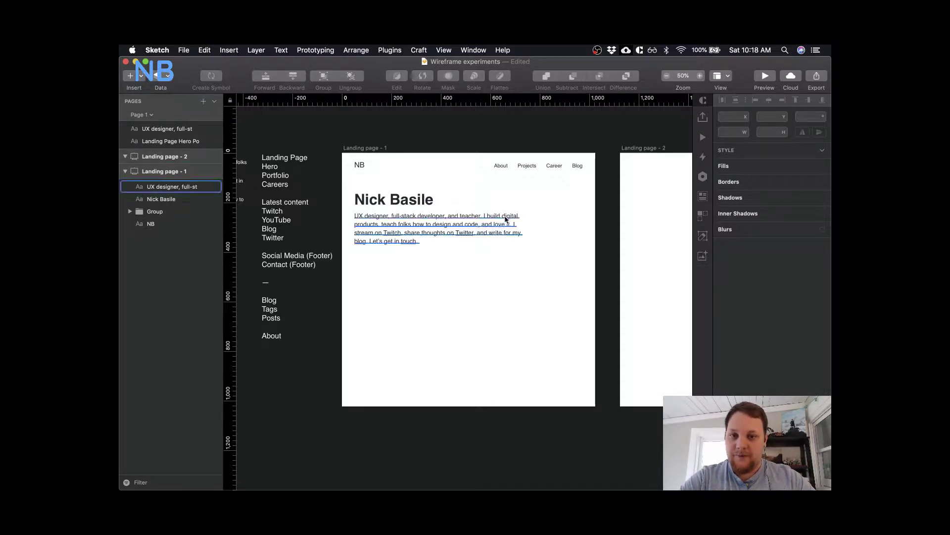
pyautogui.hscroll(-6, 485, 265)
pyautogui.hscroll(-1, 485, 266)
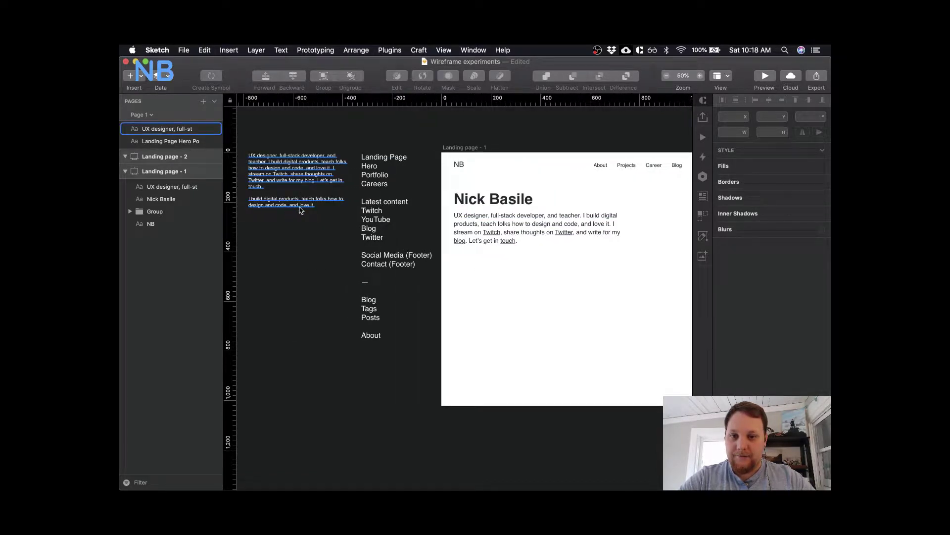
pyautogui.hscroll(6, 578, 273)
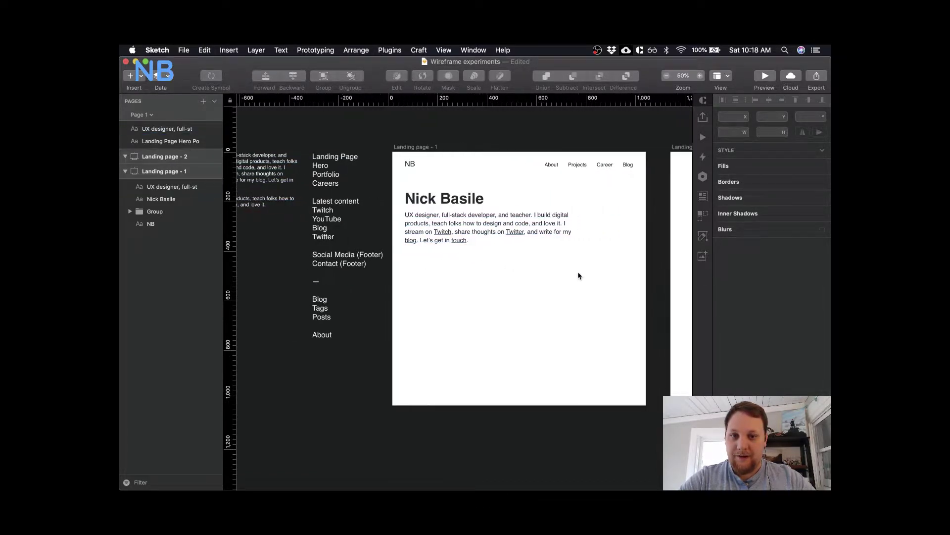
pyautogui.hscroll(9, 577, 271)
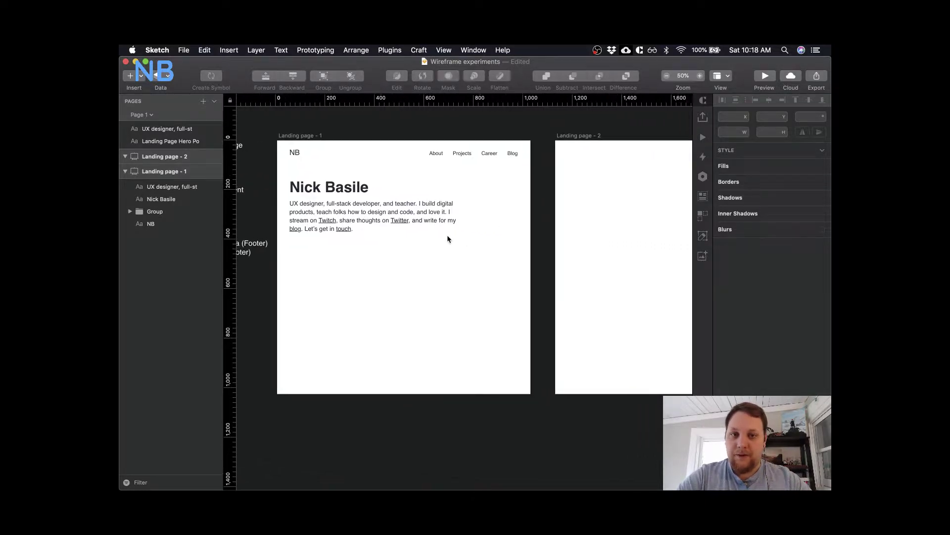
# - Copy the name heading and introduction text from Landing page - 1 onto Landing page - 2
pyautogui.hscroll(-3, 448, 239)
pyautogui.click(346, 219)
pyautogui.keyDown('shift'); pyautogui.click(298, 187); pyautogui.keyUp('shift')
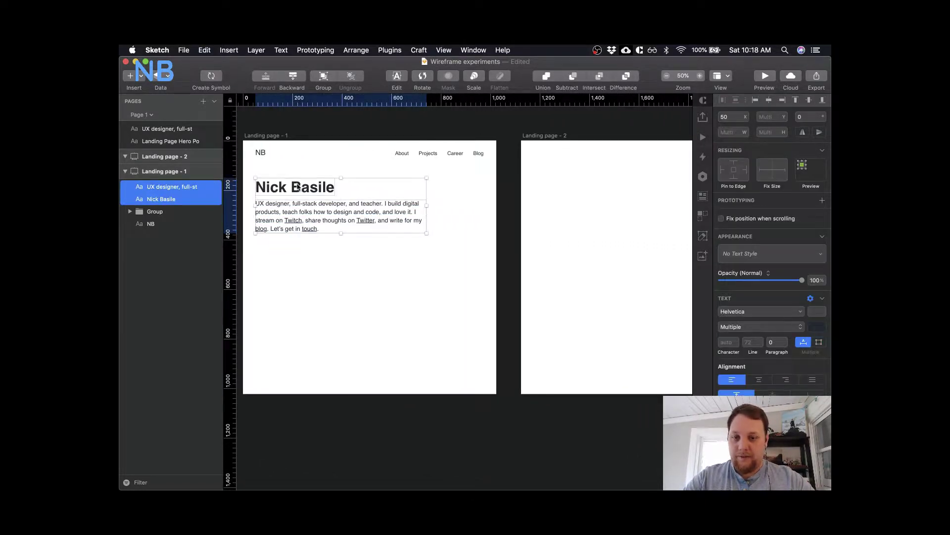
pyautogui.hscroll(10, 507, 253)
pyautogui.press('super+v')
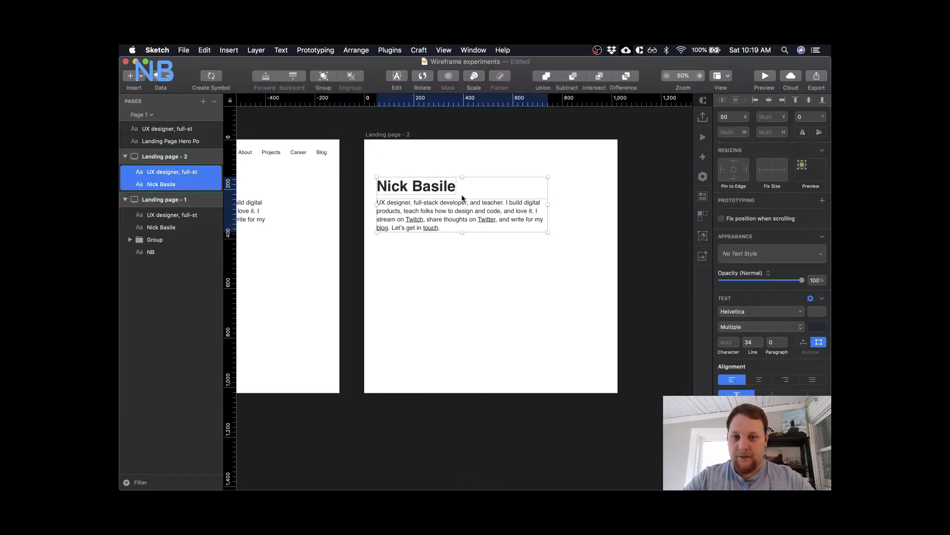
# - Group the heading and introduction text on Landing page - 2 and centre the group horizontally on the artboard
pyautogui.click(416, 186)
pyautogui.keyDown('shift'); pyautogui.click(418, 211); pyautogui.keyUp('shift')
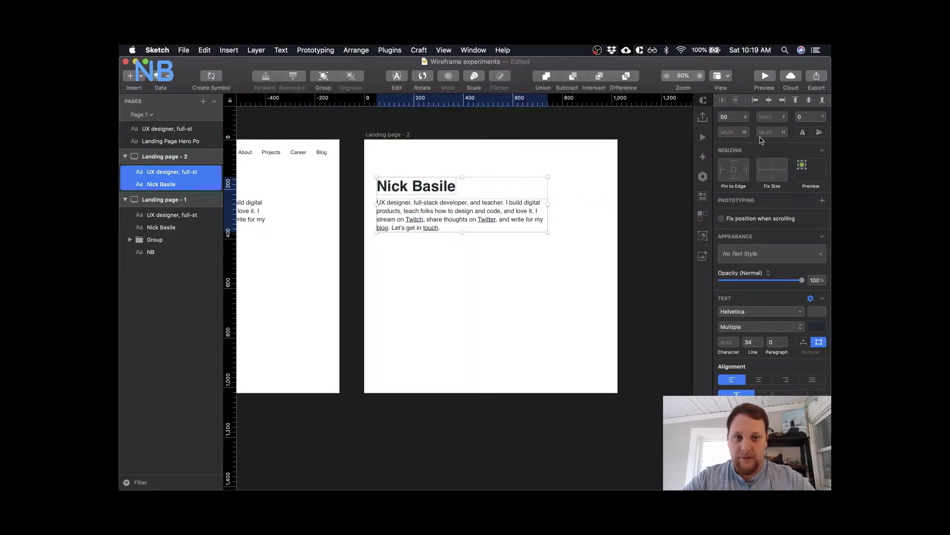
pyautogui.click(768, 99)
pyautogui.press('super+z')
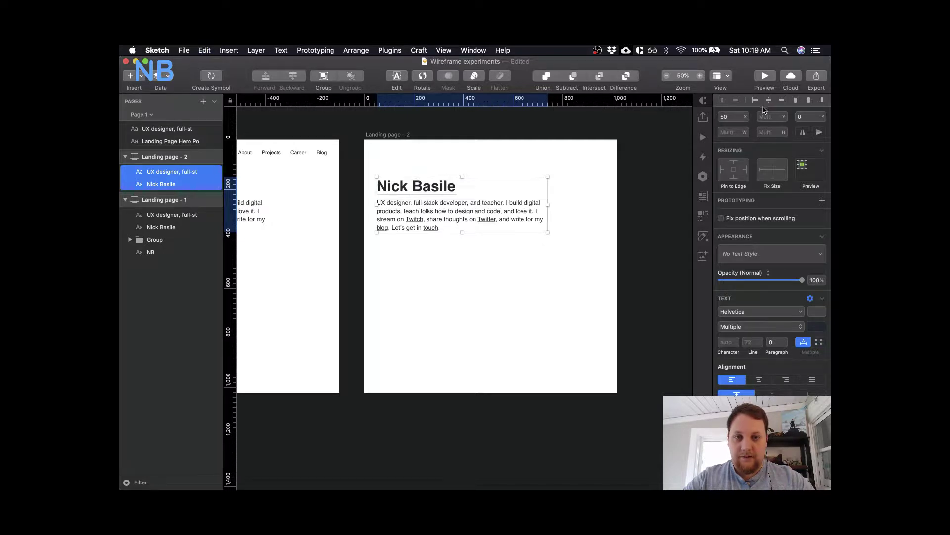
pyautogui.press('super+g')
pyautogui.click(769, 99)
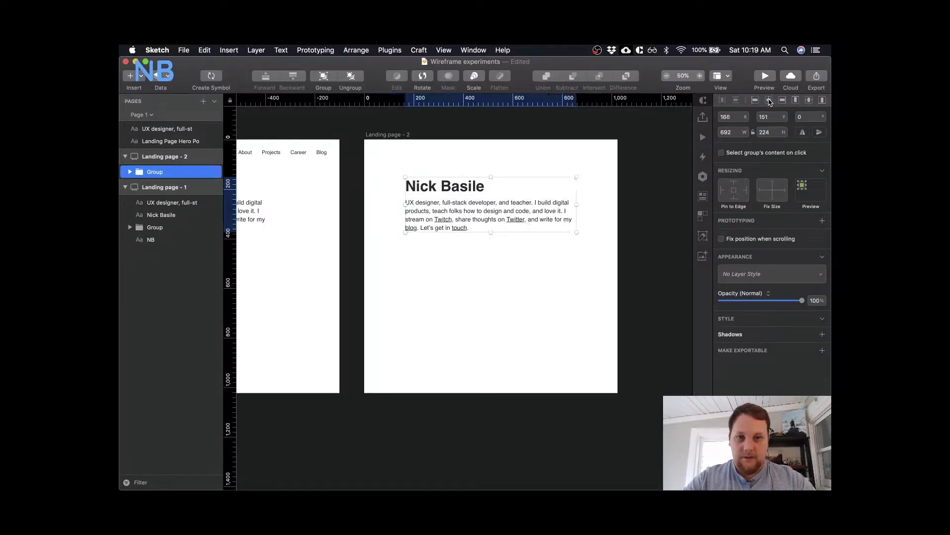
pyautogui.press('super+z')
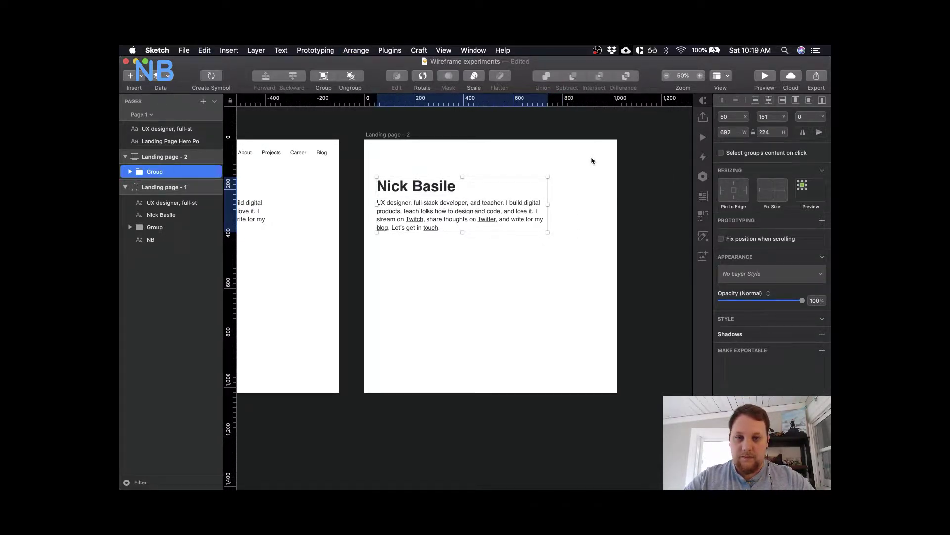
pyautogui.press('super+shift+z')
pyautogui.click(608, 153)
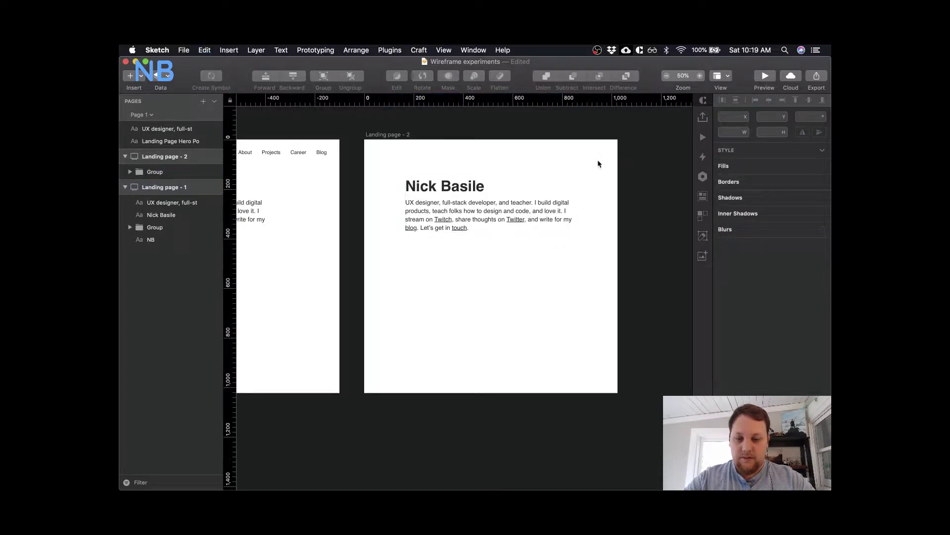
# - Ungroup the centred heading and introduction text on Landing page - 2, leaving nothing selected
pyautogui.click(513, 211)
pyautogui.press('super+shift+g')
pyautogui.click(516, 149)
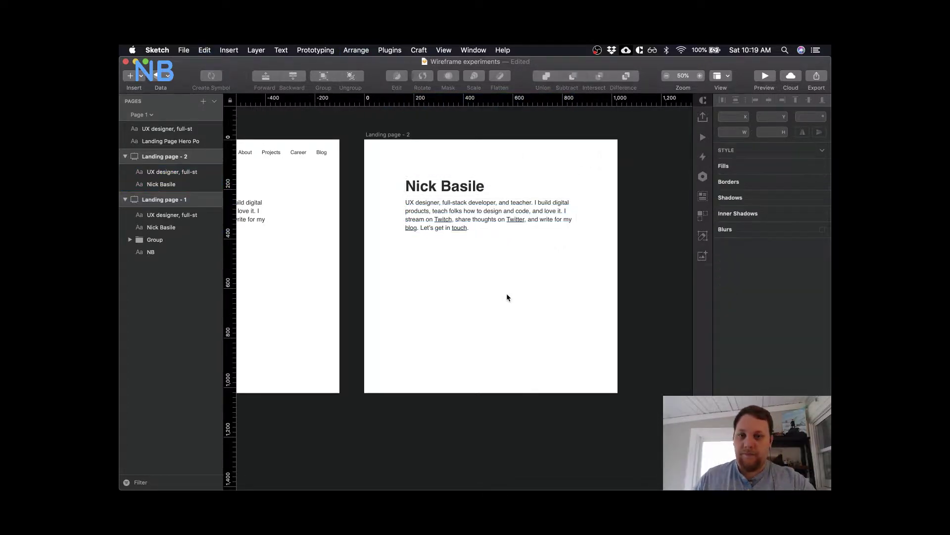
pyautogui.click(500, 220)
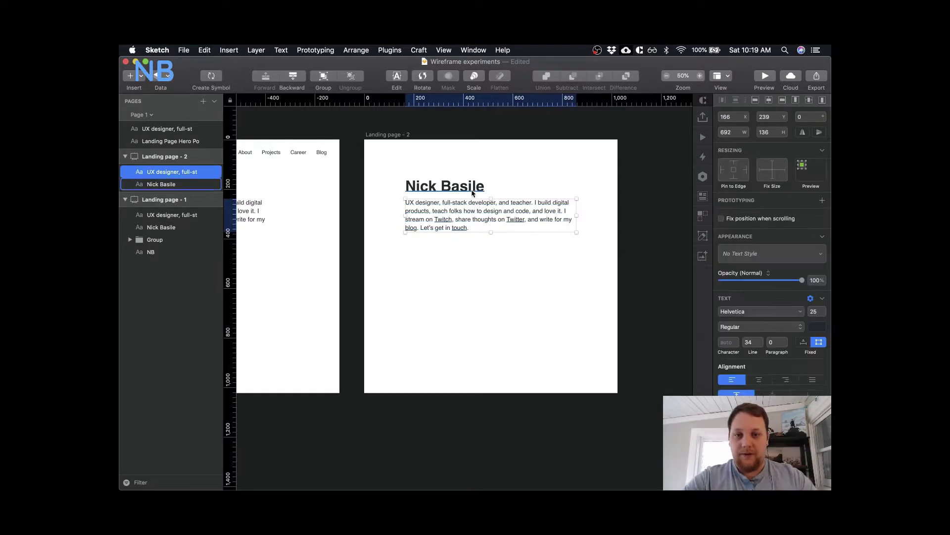
pyautogui.click(476, 161)
# - Draw a full-width rectangle from the top of Landing page - 2, set its height to 575 and place it behind the text layers
pyautogui.hscroll(-5, 476, 163)
pyautogui.press('r')
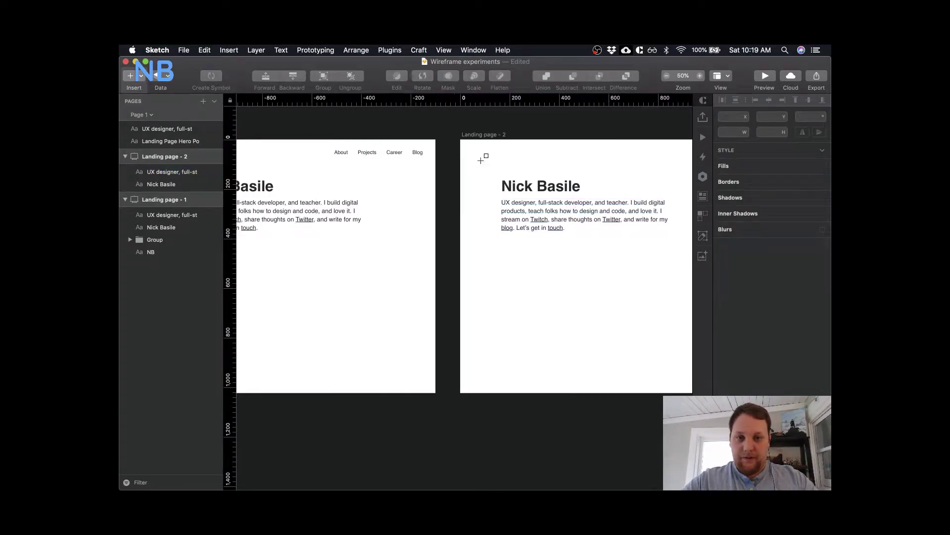
pyautogui.hscroll(3, 515, 171)
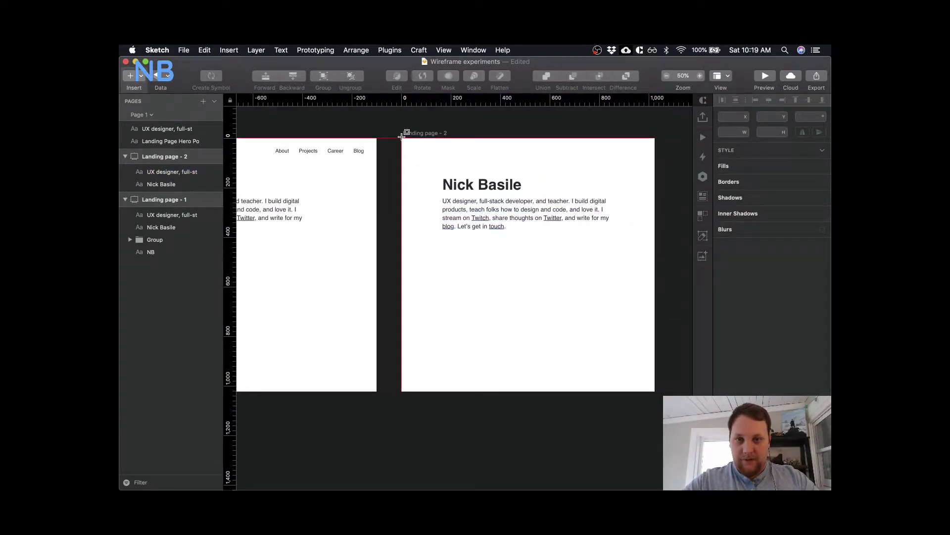
pyautogui.moveTo(401, 138); pyautogui.dragTo(655, 279)
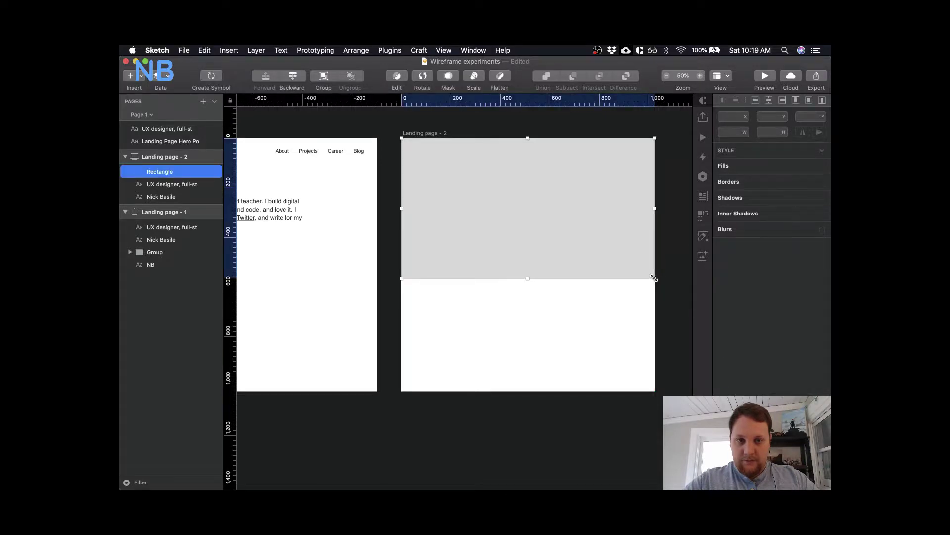
pyautogui.click(775, 133)
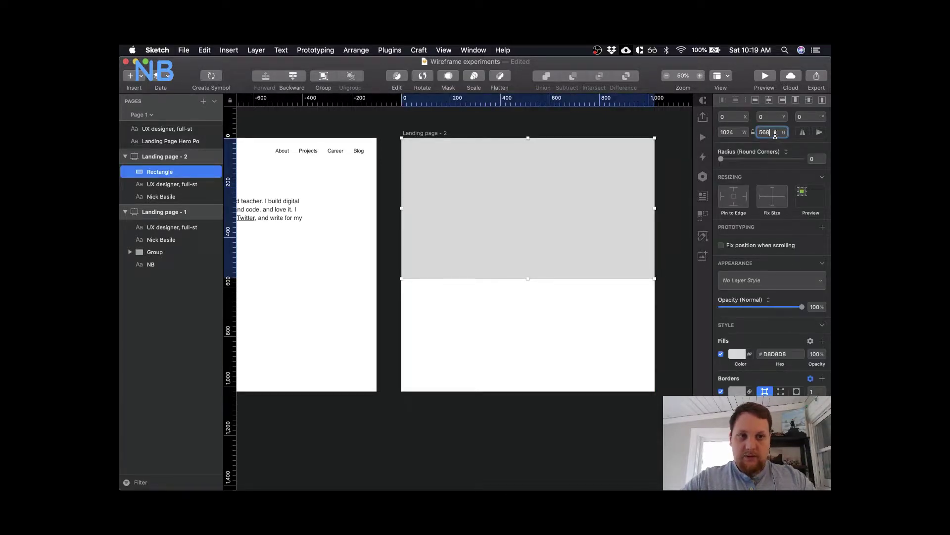
pyautogui.write('575')
pyautogui.press('Return')
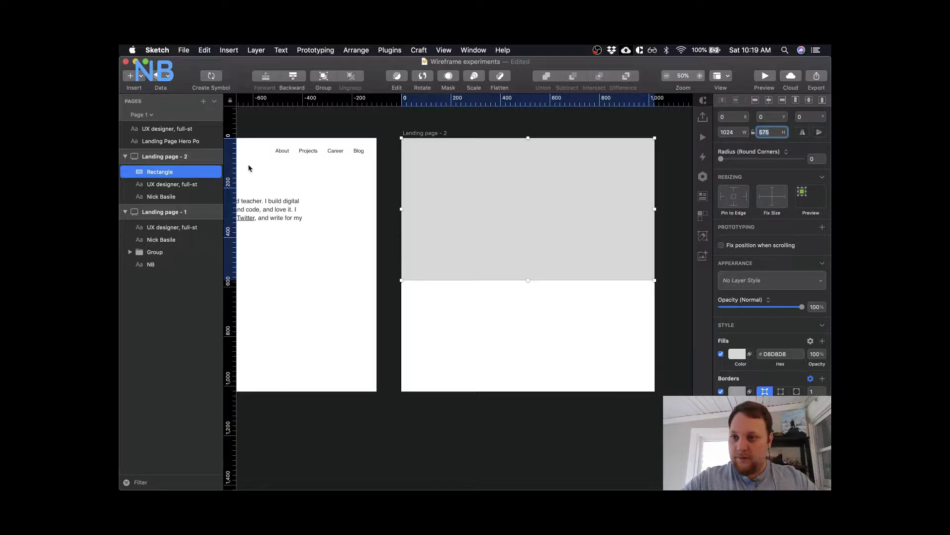
pyautogui.moveTo(171, 173); pyautogui.dragTo(164, 202)
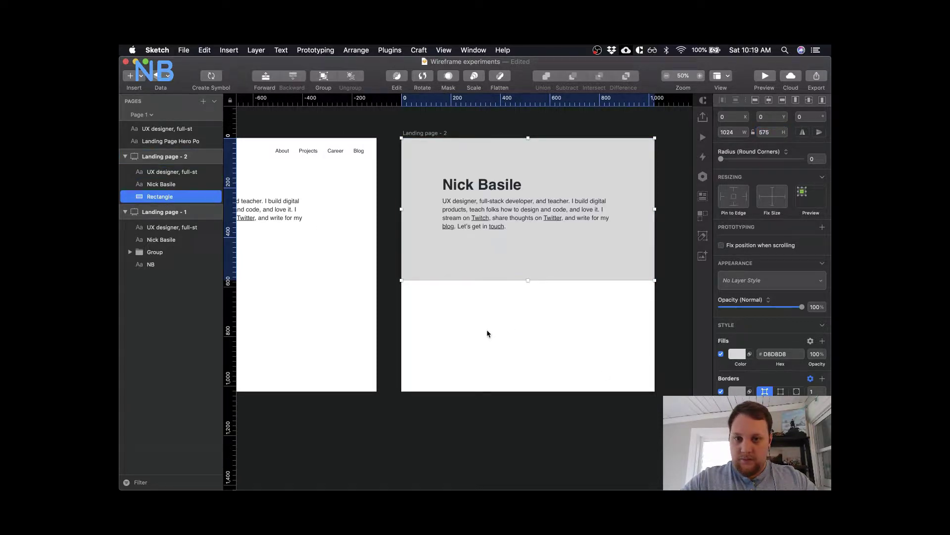
# - Group Landing page - 2's heading and introduction text and centre the group vertically on the hero rectangle
pyautogui.click(474, 186)
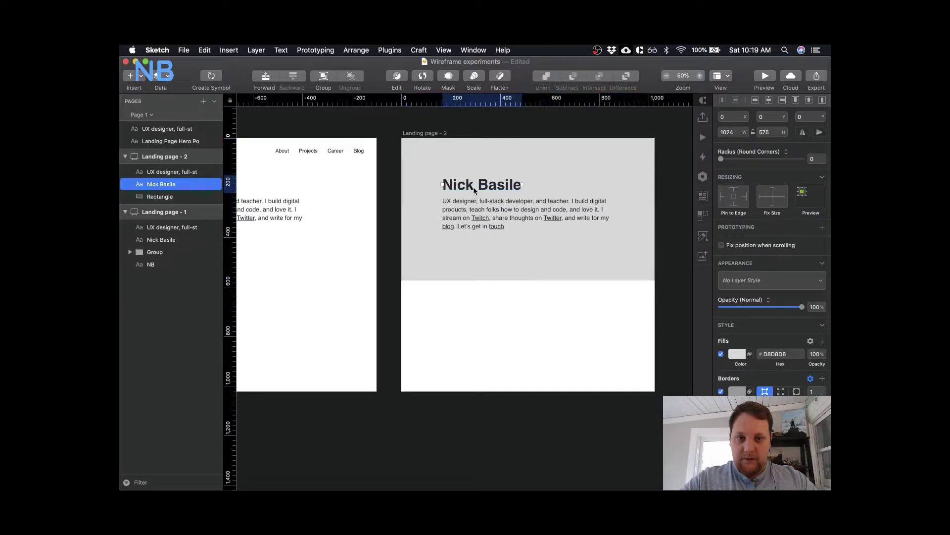
pyautogui.keyDown('shift'); pyautogui.click(474, 205); pyautogui.keyUp('shift')
pyautogui.press('super+g')
pyautogui.keyDown('shift'); pyautogui.click(476, 253); pyautogui.keyUp('shift')
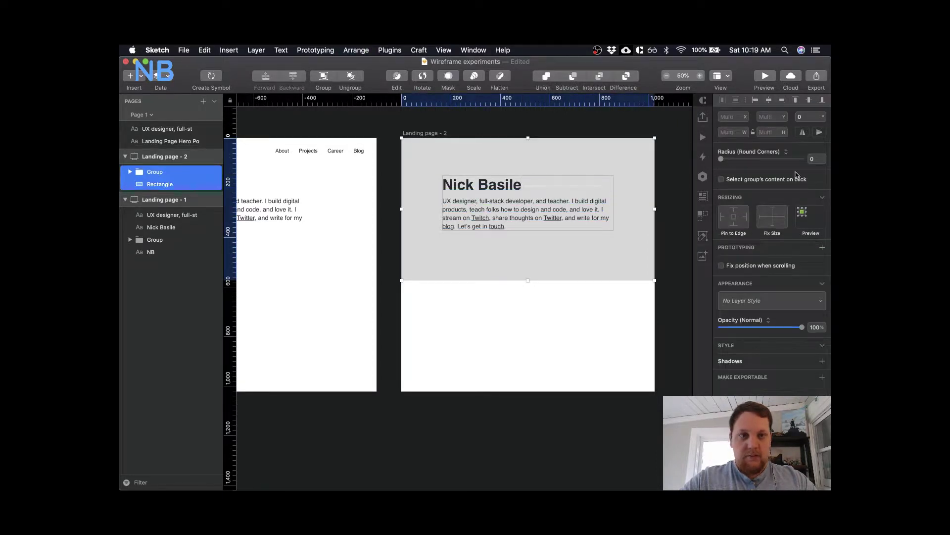
pyautogui.click(809, 100)
pyautogui.click(563, 272)
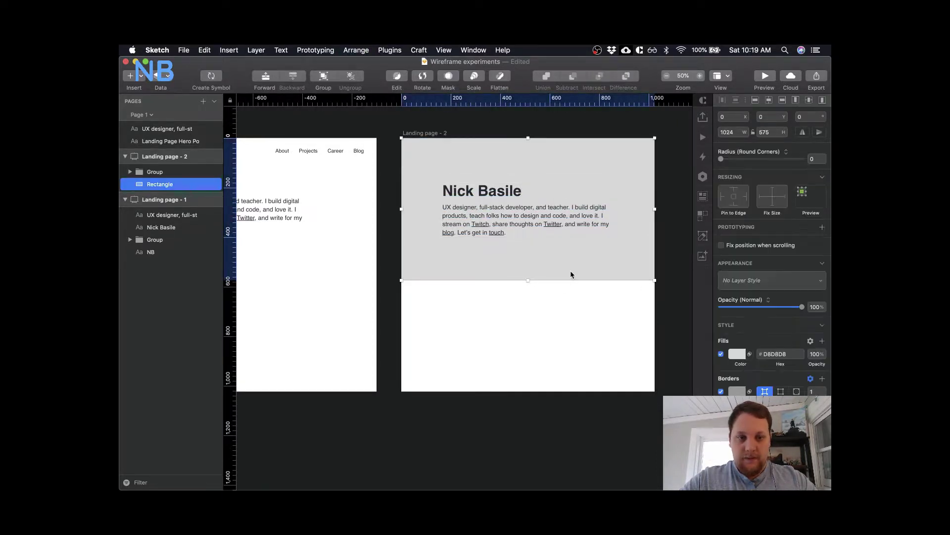
pyautogui.click(538, 304)
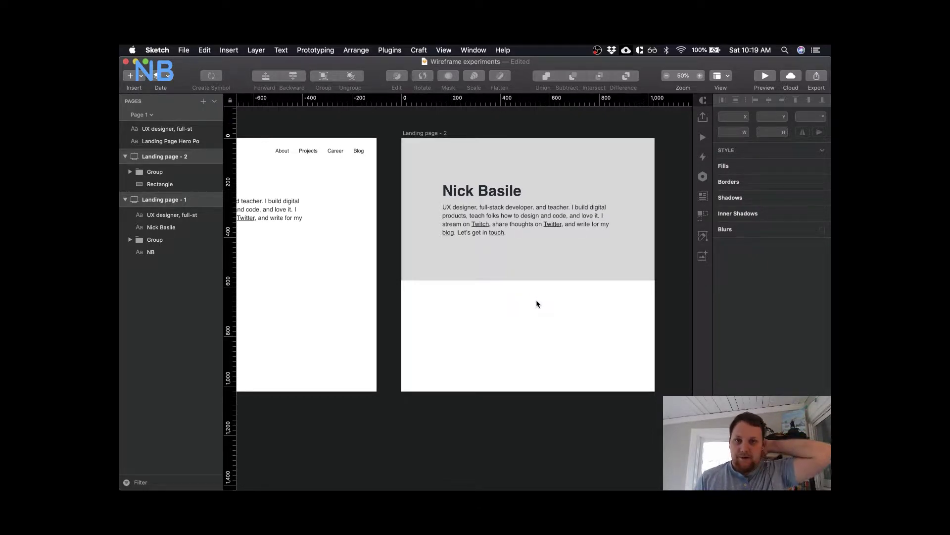
# - Switch to Chrome and review the hero layouts of the open reference portfolio sites and the existing personal site
pyautogui.hotkey('ctrl', 'Up')
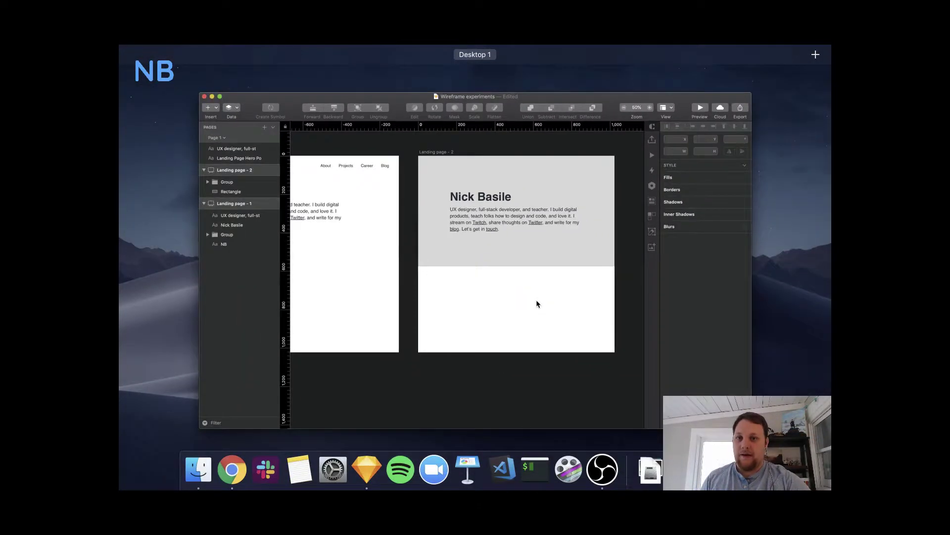
pyautogui.click(232, 470)
pyautogui.click(234, 476)
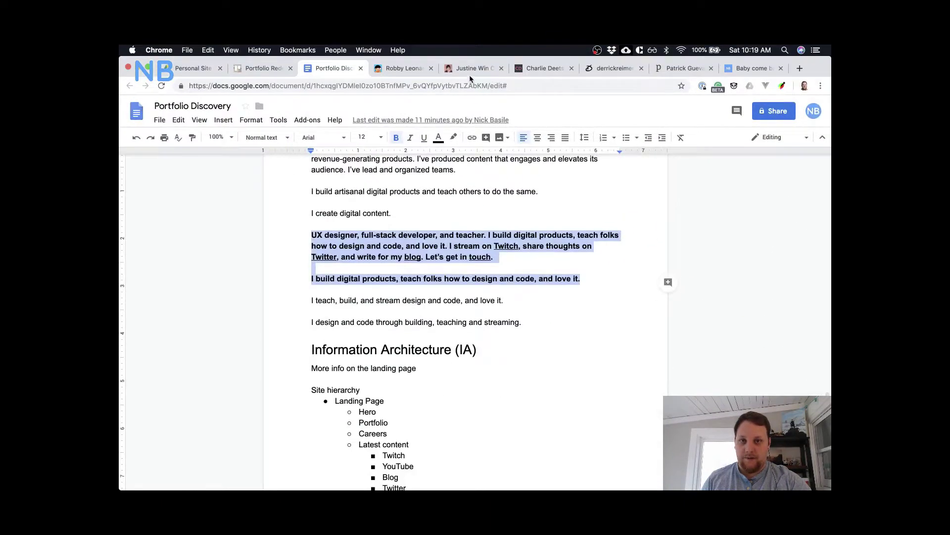
pyautogui.click(470, 71)
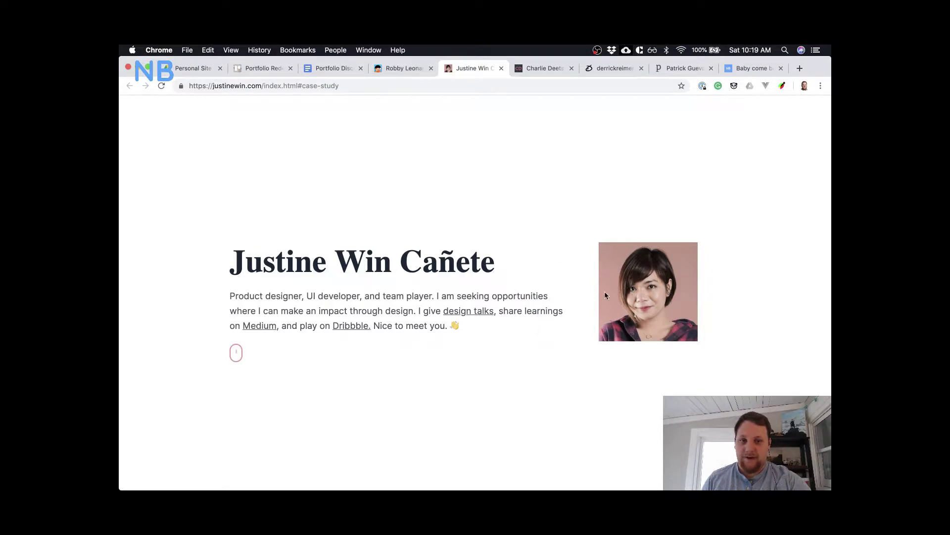
pyautogui.click(408, 68)
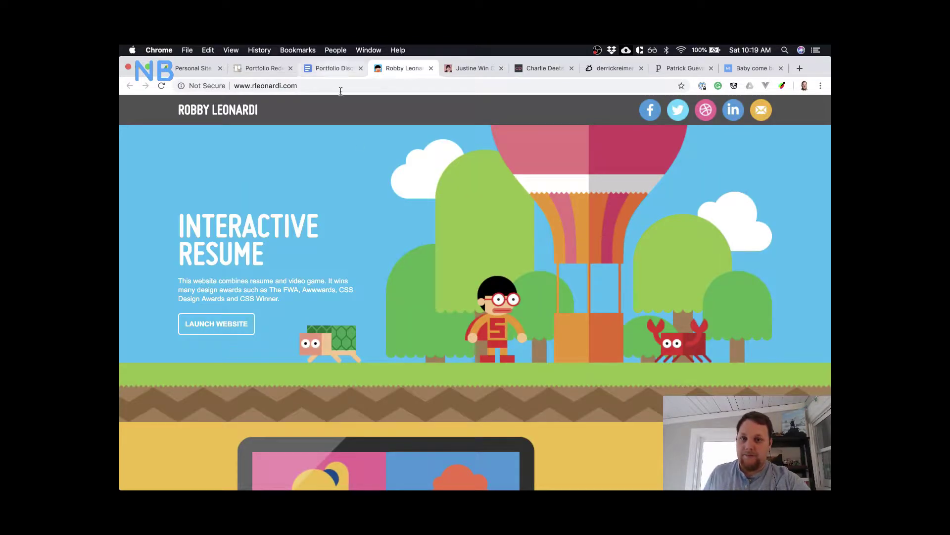
pyautogui.scroll(-5, 498, 188)
pyautogui.scroll(5, 498, 188)
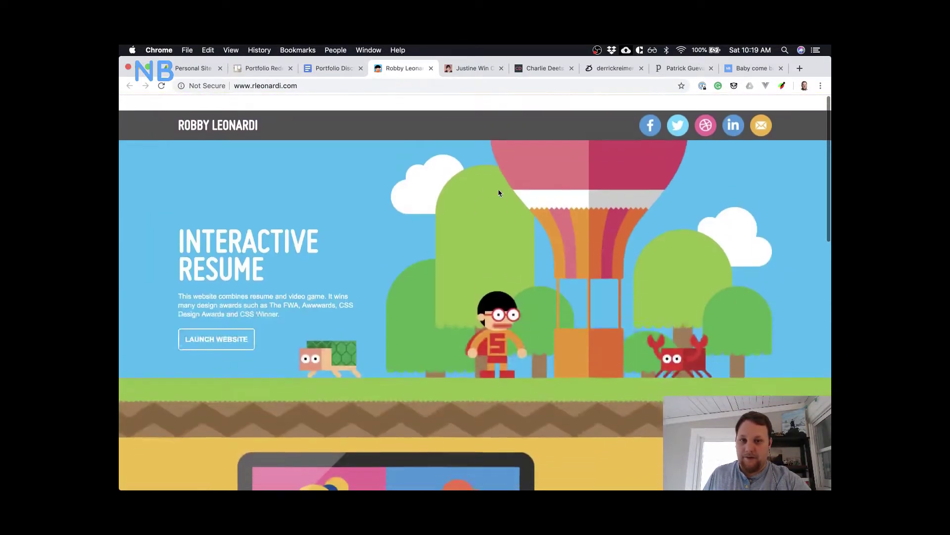
pyautogui.click(543, 68)
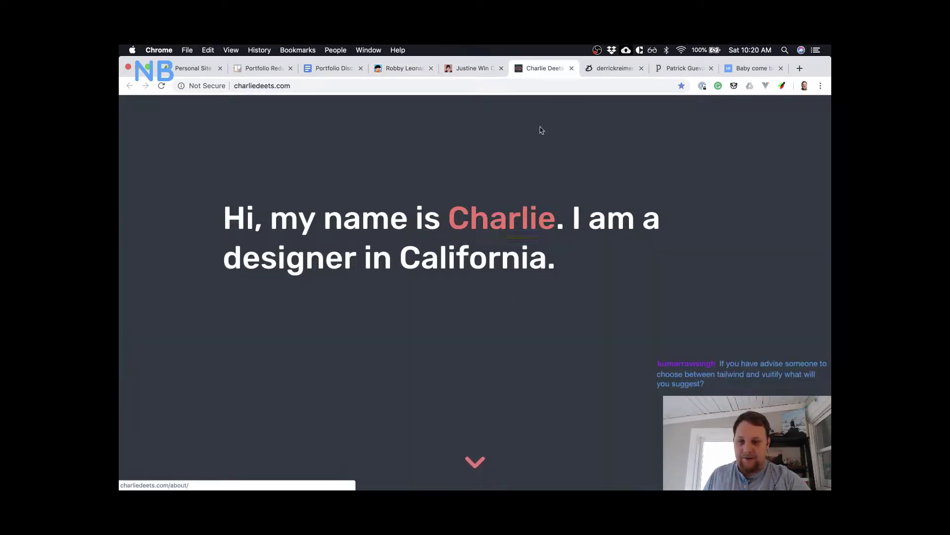
pyautogui.click(610, 68)
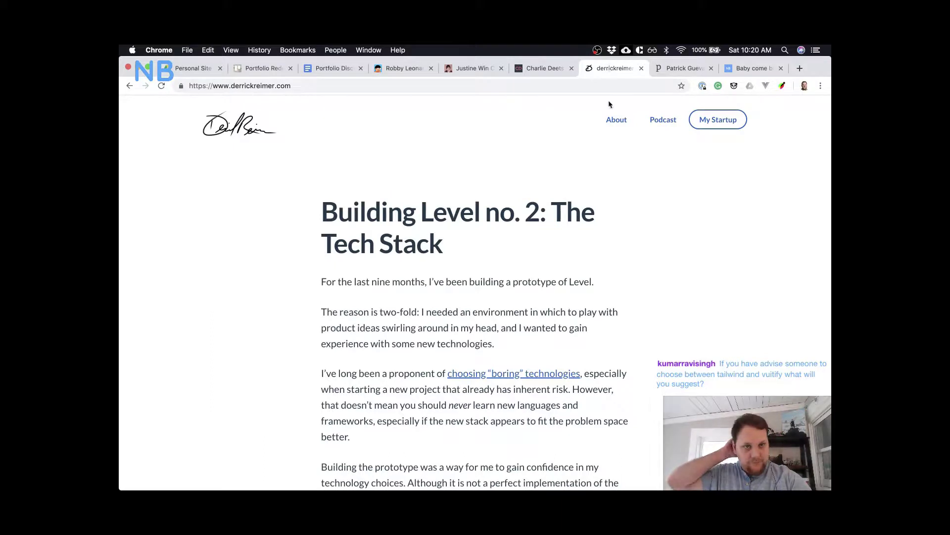
pyautogui.click(679, 73)
pyautogui.click(756, 69)
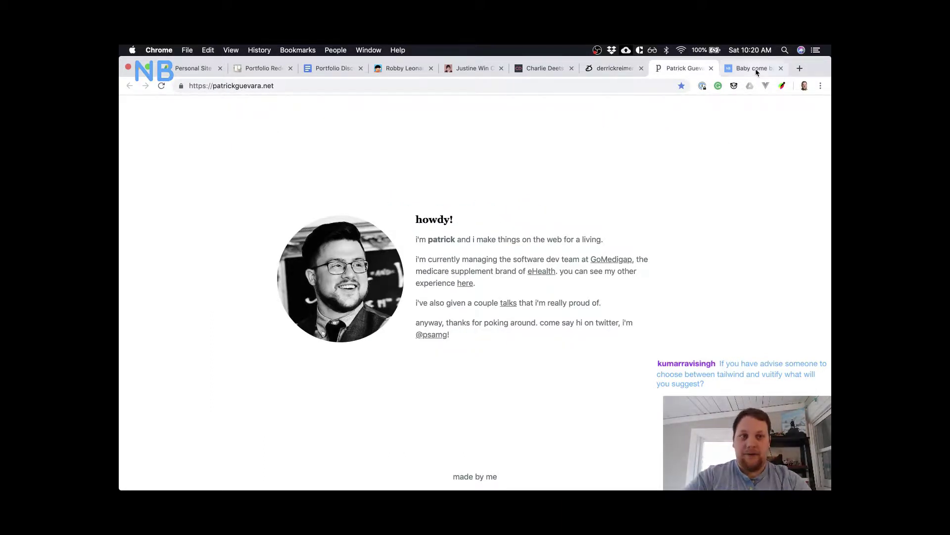
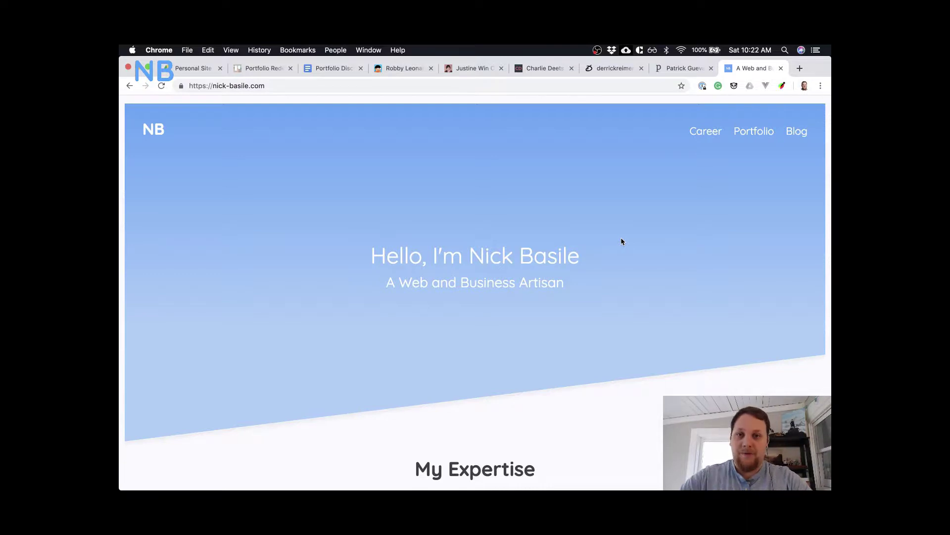
pyautogui.scroll(-3, 622, 241)
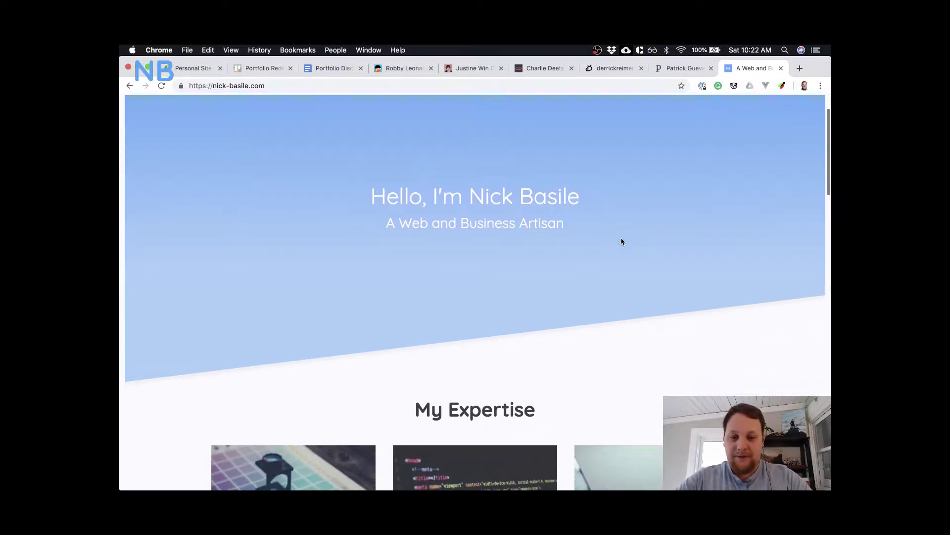
pyautogui.scroll(3, 622, 241)
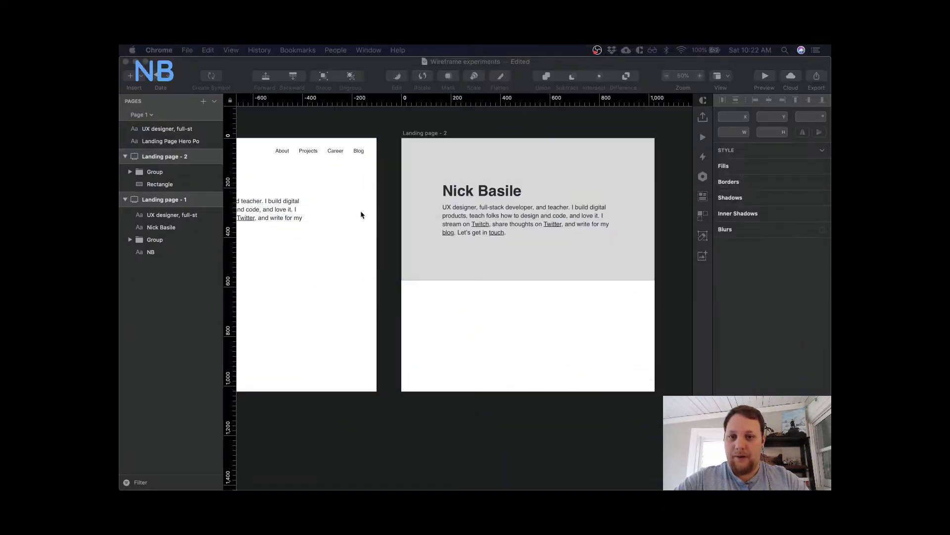
# - Return to Sketch and compare the hero layouts of Landing page - 1 and Landing page - 2
pyautogui.click(429, 123)
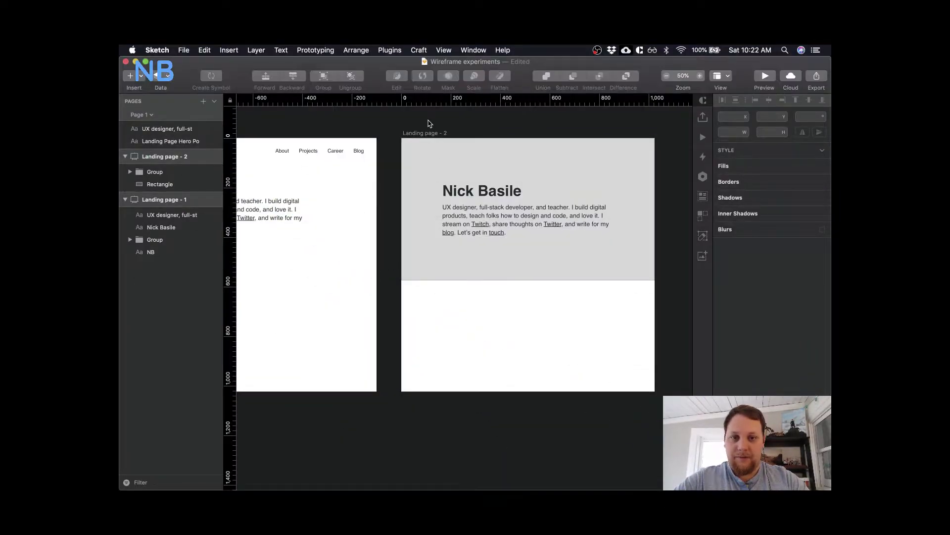
pyautogui.hscroll(-5, 429, 122)
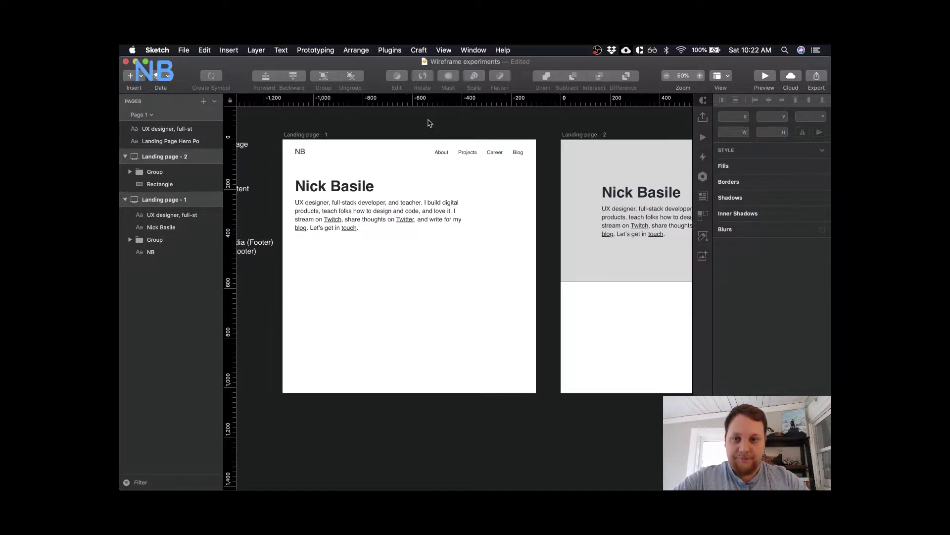
pyautogui.hscroll(5, 429, 122)
pyautogui.hscroll(-5, 429, 122)
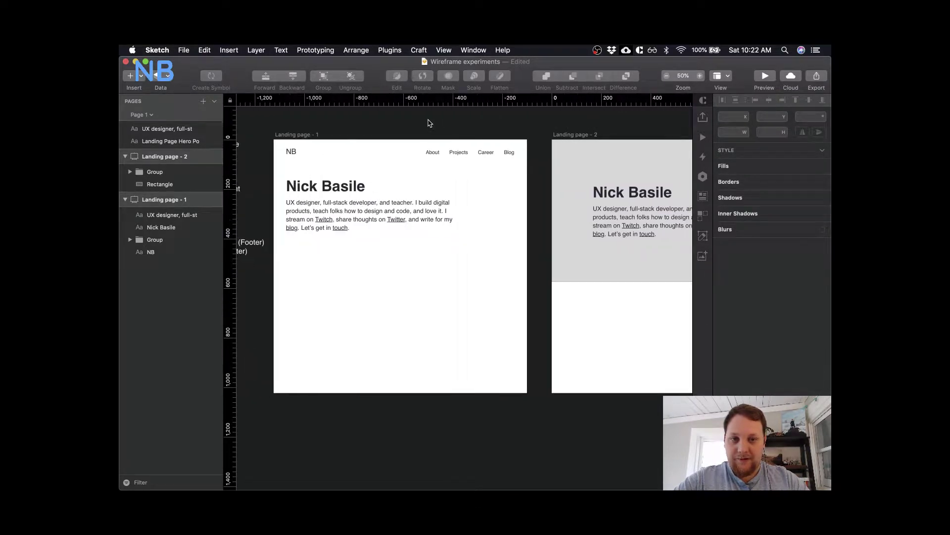
pyautogui.hscroll(2, 429, 122)
pyautogui.hscroll(-1, 429, 122)
pyautogui.hscroll(-2, 429, 123)
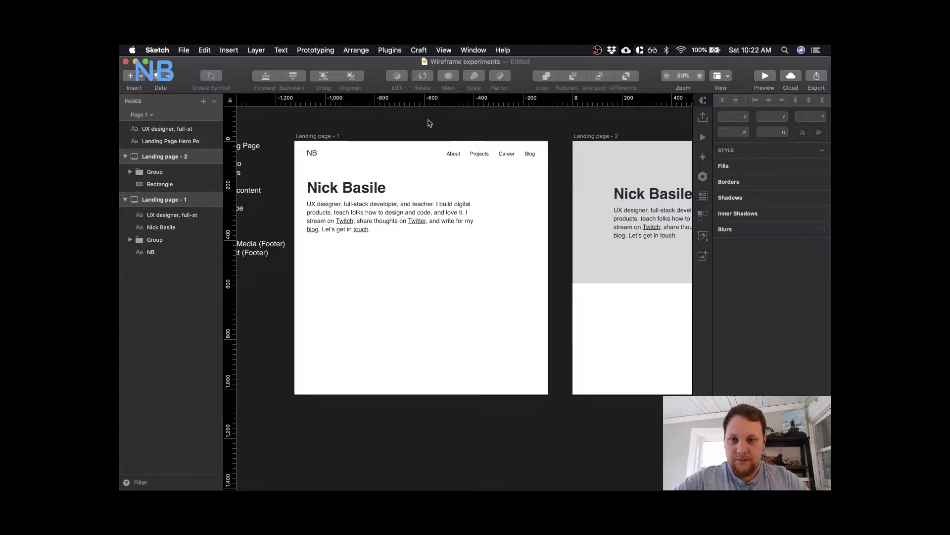
pyautogui.hscroll(3, 336, 206)
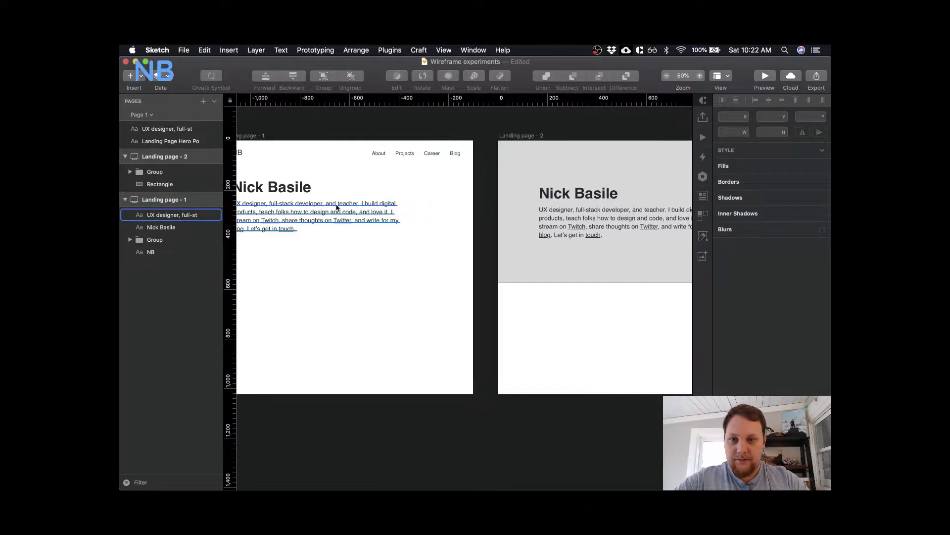
# - Group Landing page - 1's heading and introduction text and centre the group horizontally on the artboard
pyautogui.click(337, 207)
pyautogui.keyDown('shift'); pyautogui.click(288, 187); pyautogui.keyUp('shift')
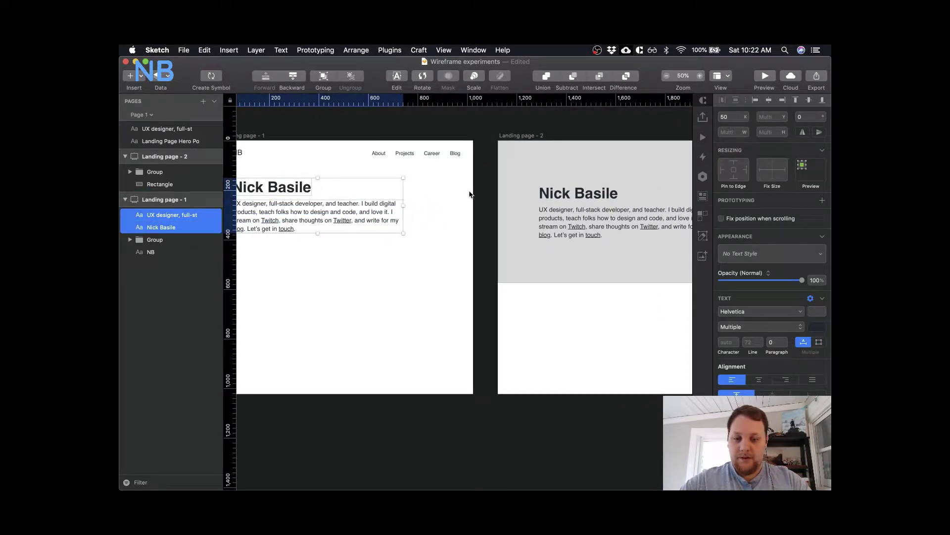
pyautogui.press('super+g')
pyautogui.hscroll(-5, 396, 262)
pyautogui.click(769, 101)
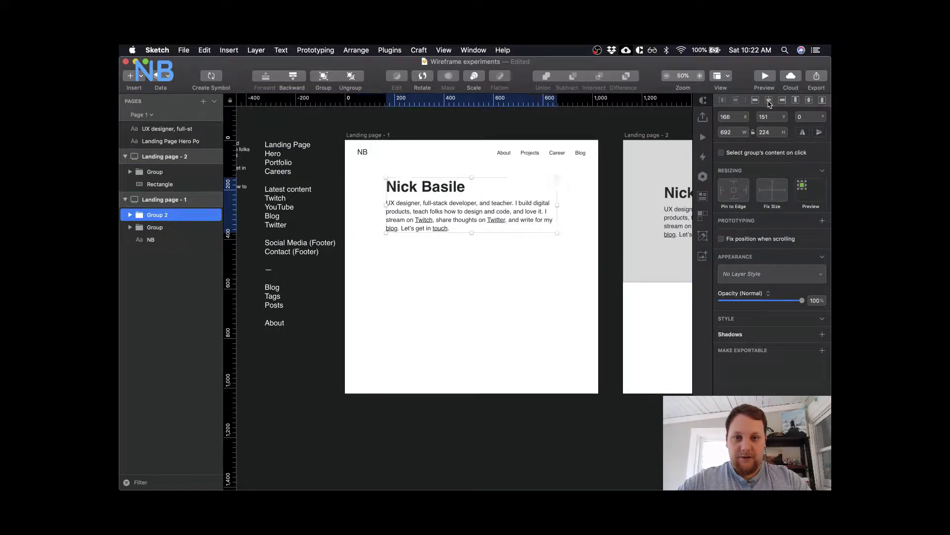
pyautogui.hscroll(2, 548, 199)
pyautogui.click(477, 266)
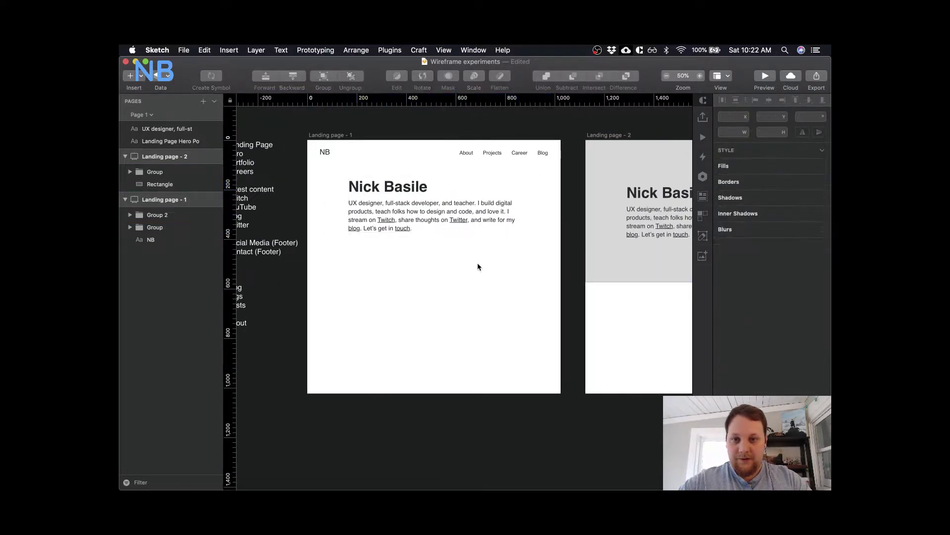
# - Compare the centred hero of Landing page - 1 with Landing page - 2, undoing and redoing the centring to judge both alignments
pyautogui.hscroll(2, 523, 284)
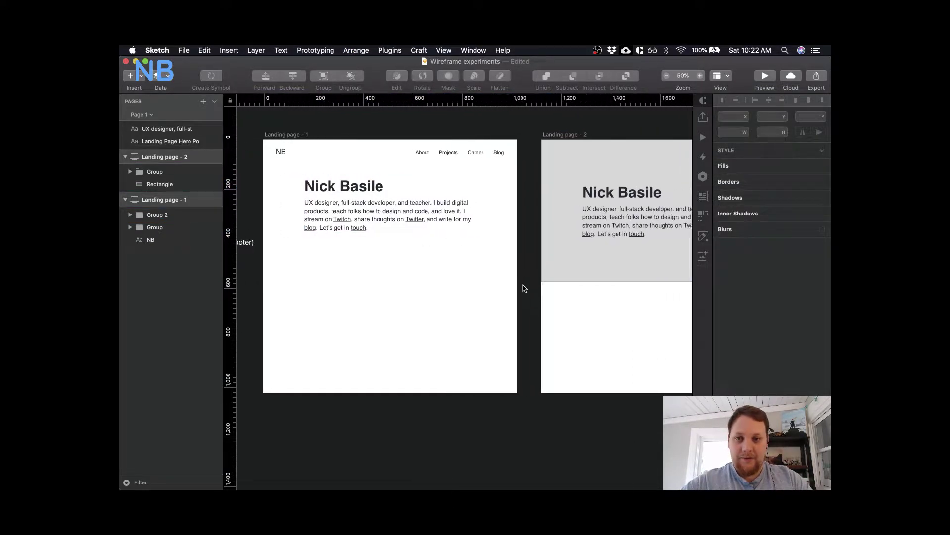
pyautogui.hscroll(-2, 524, 287)
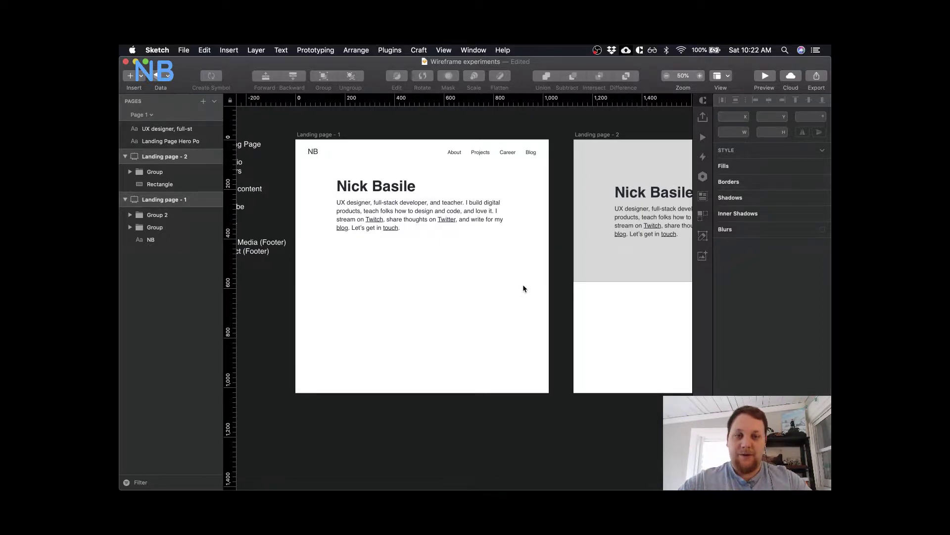
pyautogui.hscroll(3, 523, 289)
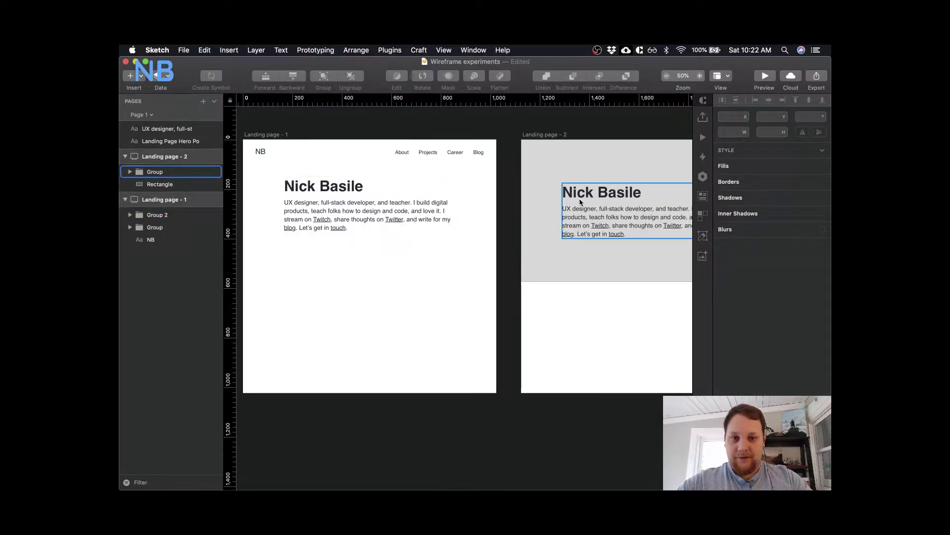
pyautogui.click(544, 232)
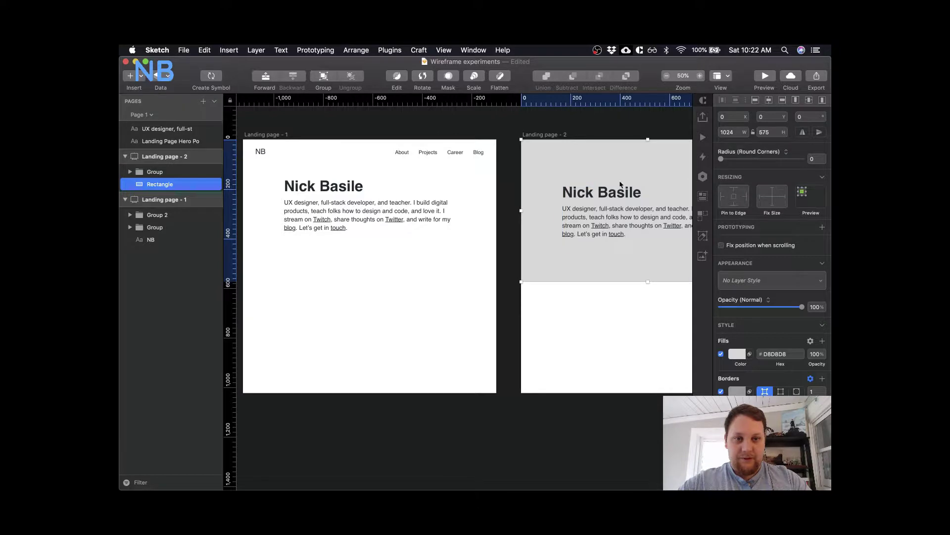
pyautogui.hscroll(-3, 486, 198)
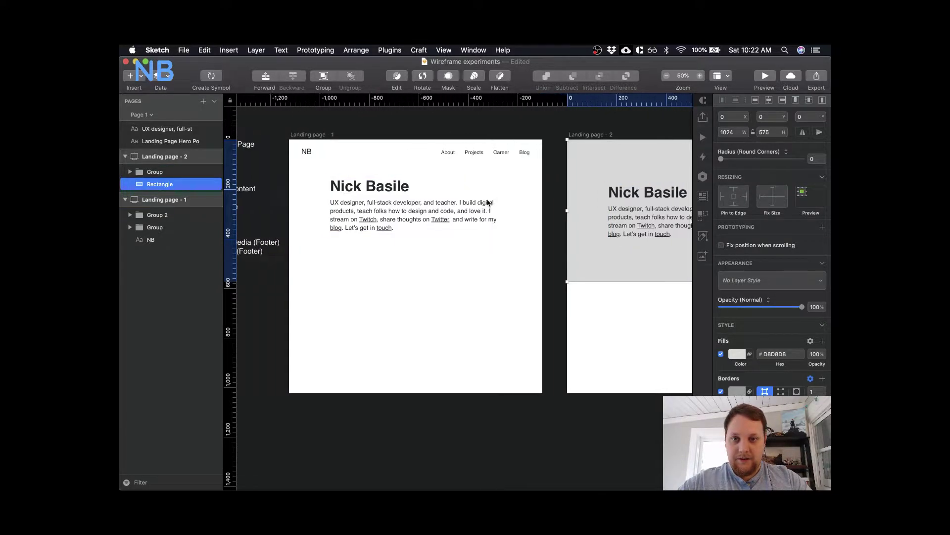
pyautogui.click(352, 255)
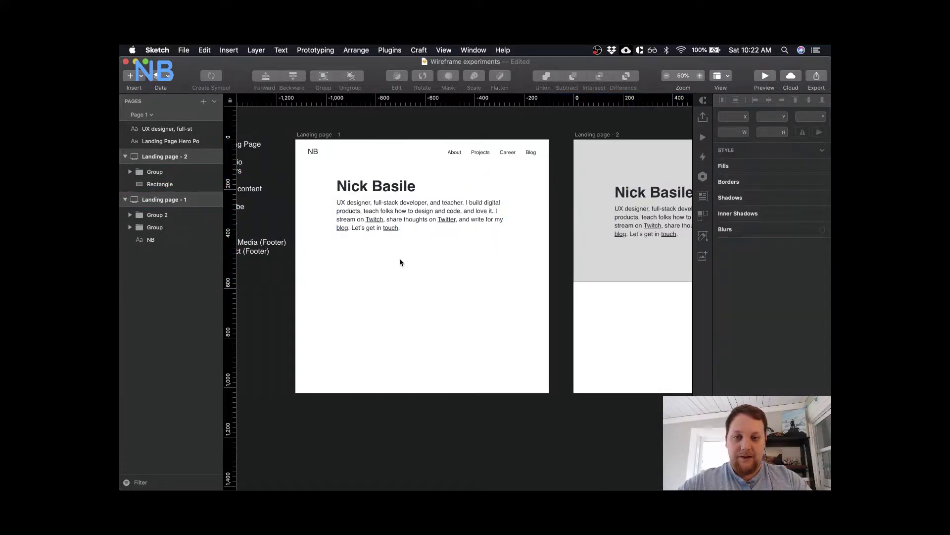
pyautogui.press('super+z')
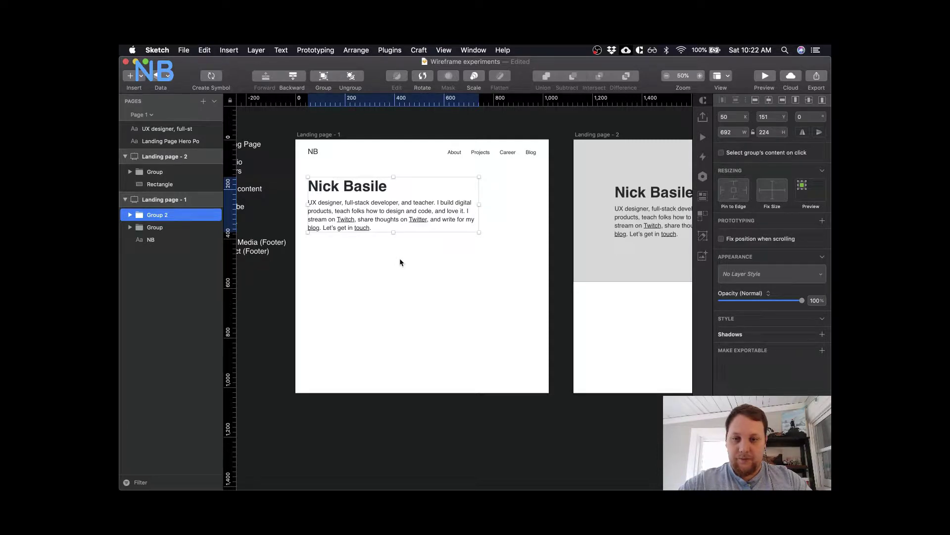
pyautogui.press('super+shift+z')
# - Duplicate the Landing page - 1 artboard and rename the copy as Landing page - 3
pyautogui.click(162, 201)
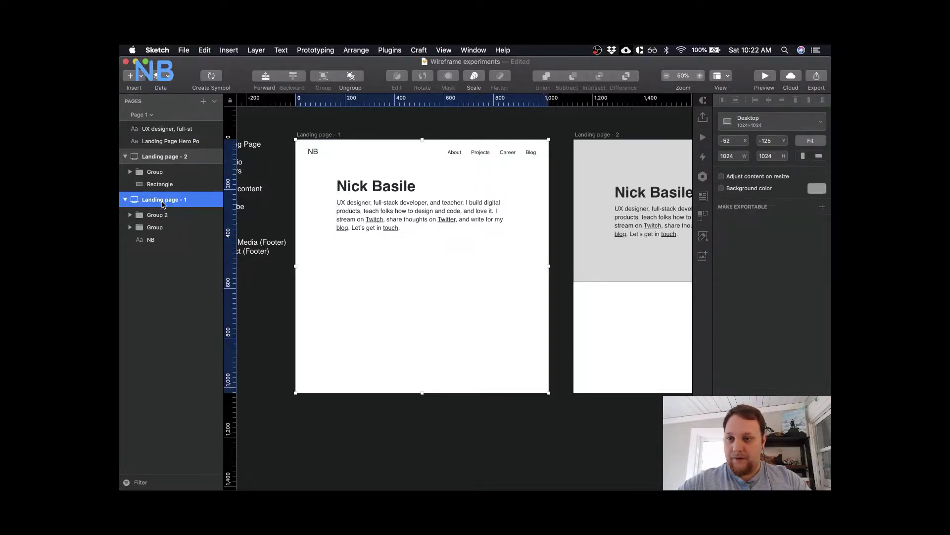
pyautogui.press('super+d')
pyautogui.doubleClick(169, 203)
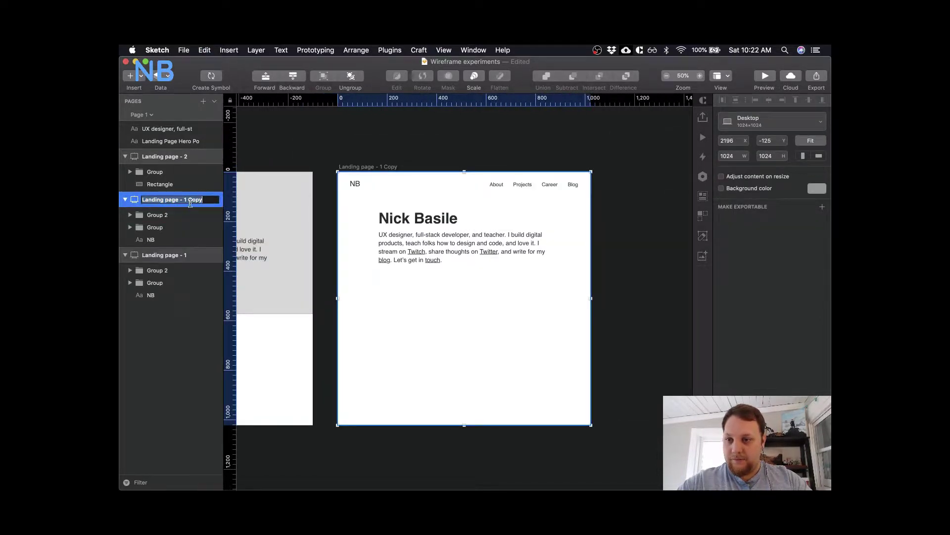
pyautogui.moveTo(183, 199); pyautogui.dragTo(143, 154)
pyautogui.write('3')
pyautogui.press('Return')
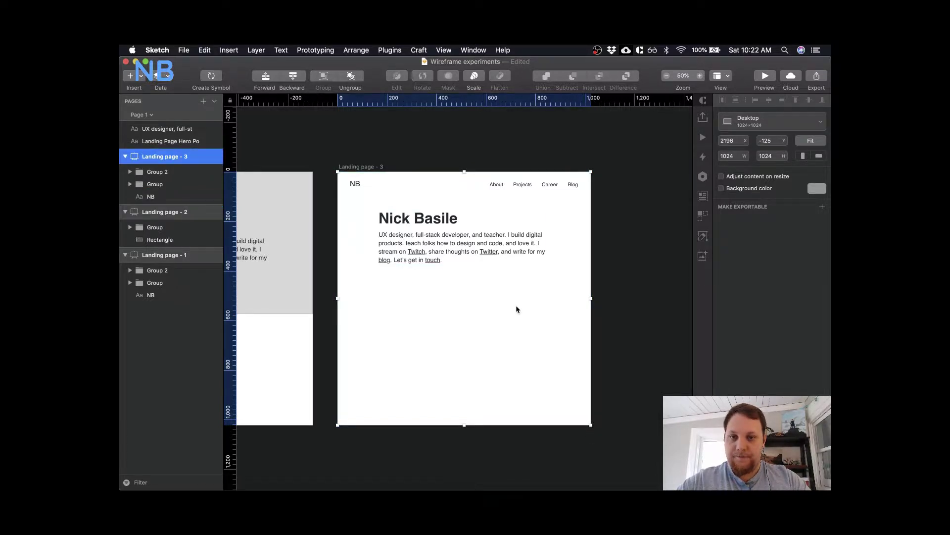
pyautogui.click(646, 284)
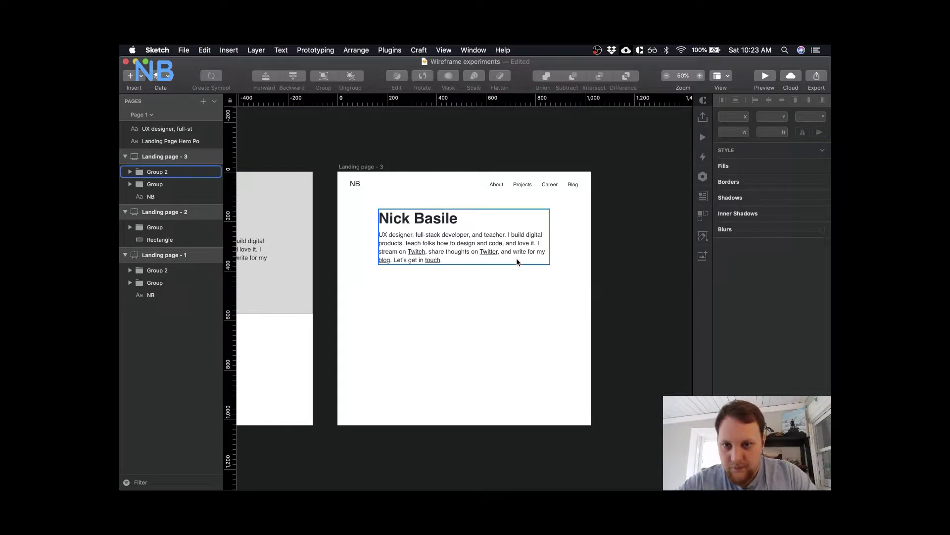
# - Move Landing page - 3's heading and introduction group to X 50, aligned with the NB logo's left edge, keeping Y at 151
pyautogui.hscroll(-10, 533, 292)
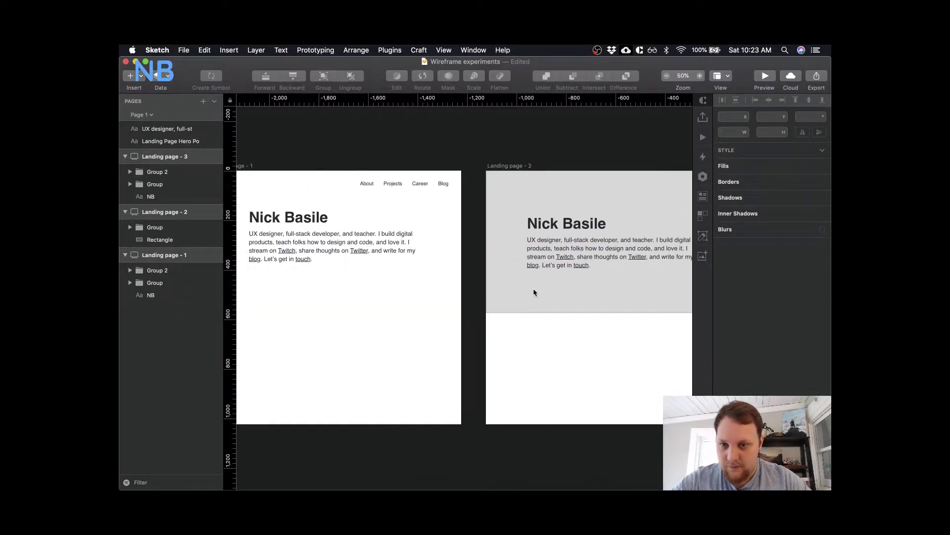
pyautogui.hscroll(10, 533, 292)
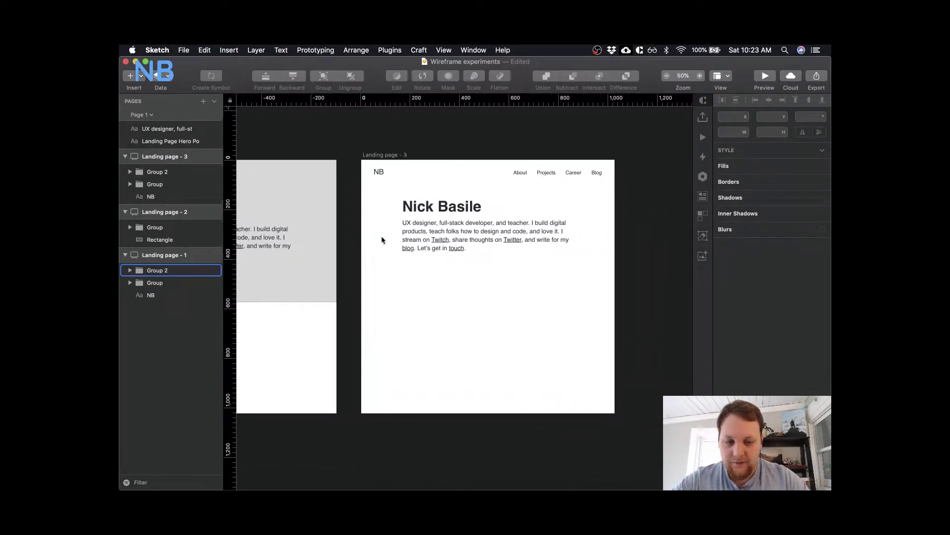
pyautogui.press('super+0')
pyautogui.scroll(5, 381, 239)
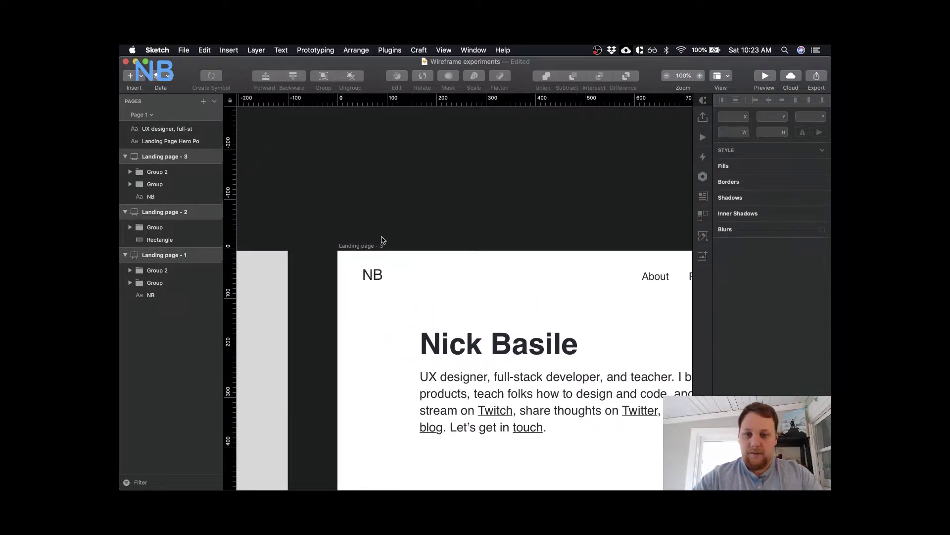
pyautogui.scroll(-5, 381, 239)
pyautogui.click(482, 257)
pyautogui.moveTo(486, 258); pyautogui.dragTo(426, 252)
pyautogui.hscroll(5, 441, 364)
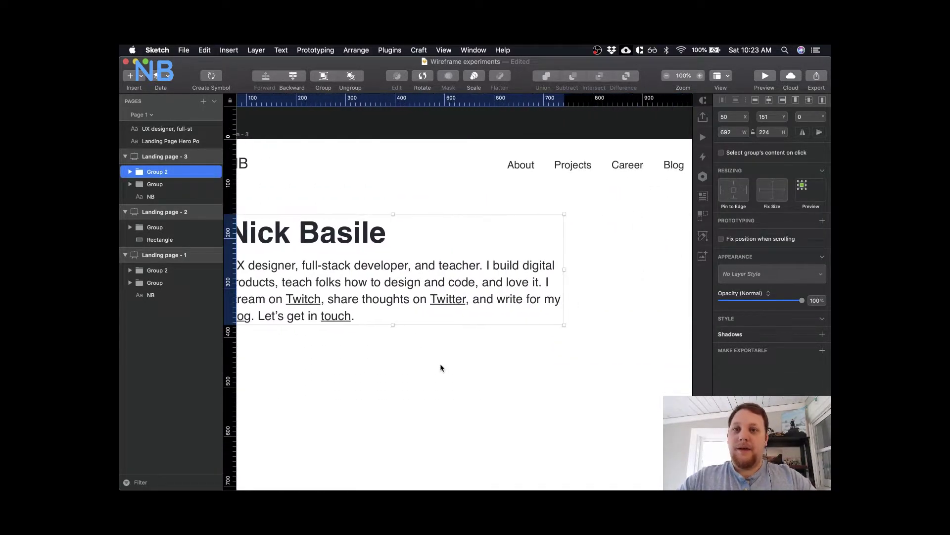
pyautogui.hscroll(5, 441, 368)
# - Switch to Chrome and open dribbble.com in a new tab
pyautogui.moveTo(330, 479)
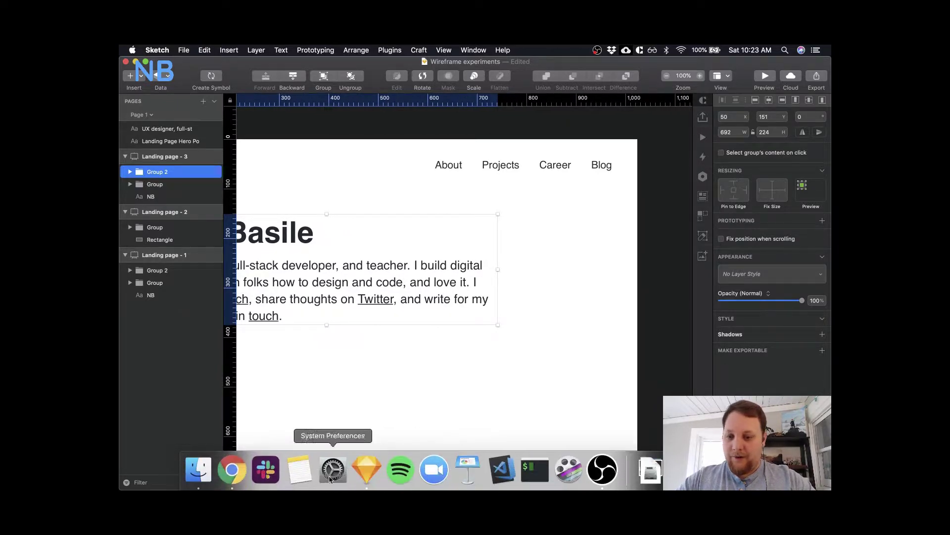
pyautogui.click(232, 469)
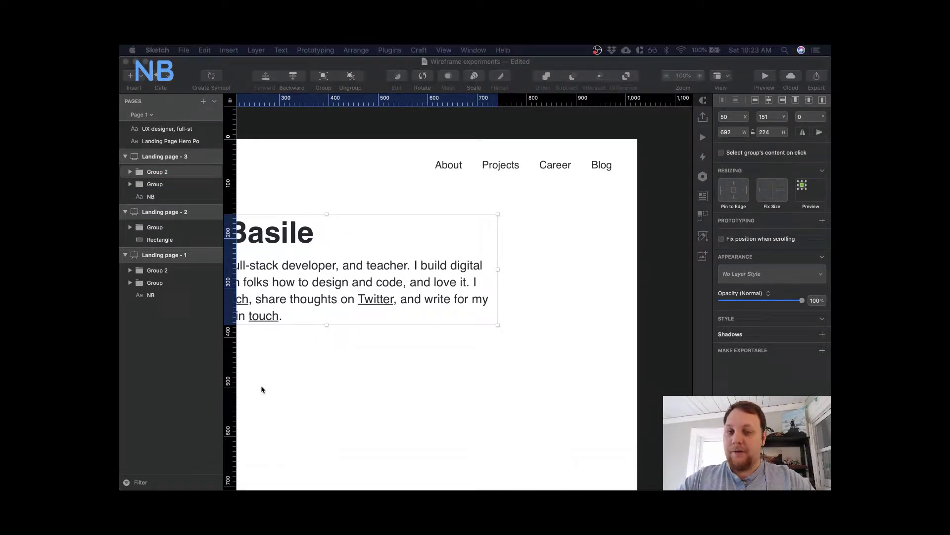
pyautogui.moveTo(262, 489)
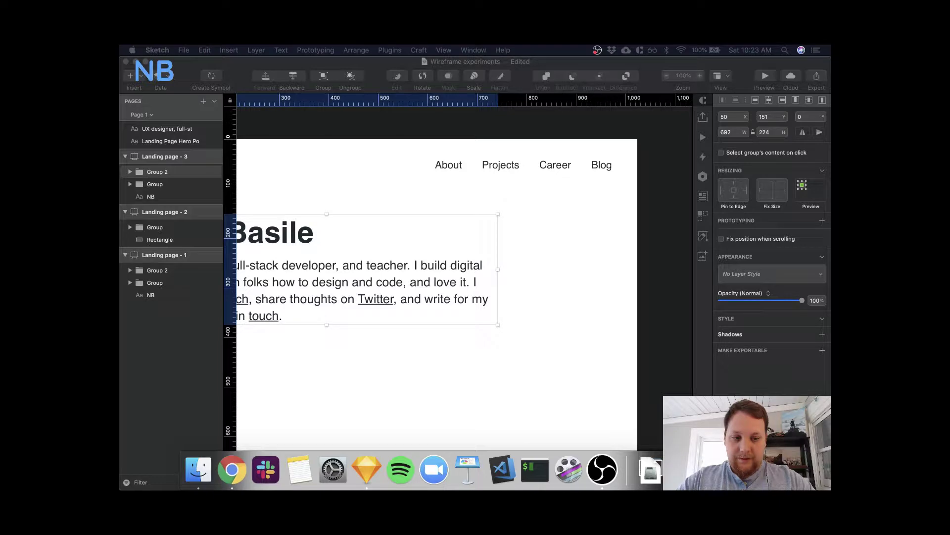
pyautogui.click(232, 469)
pyautogui.click(799, 69)
pyautogui.write('dr')
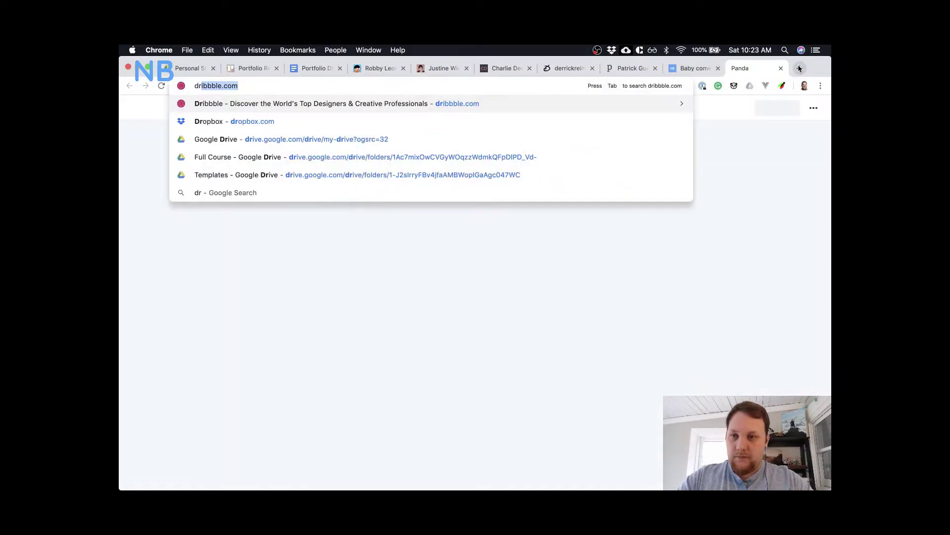
pyautogui.press('Return')
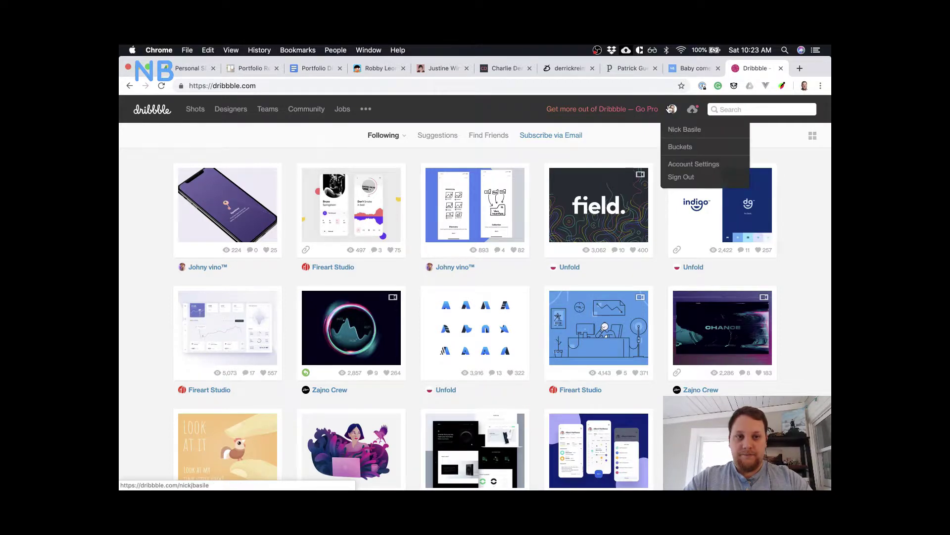
# - Open the Likes page of the personal Dribbble profile and browse the liked shots for layout inspiration
pyautogui.click(671, 108)
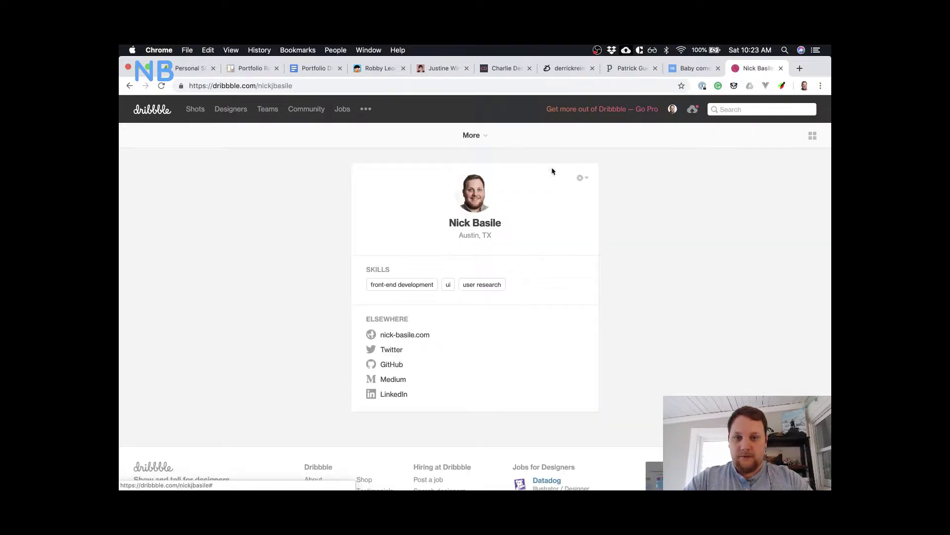
pyautogui.click(474, 135)
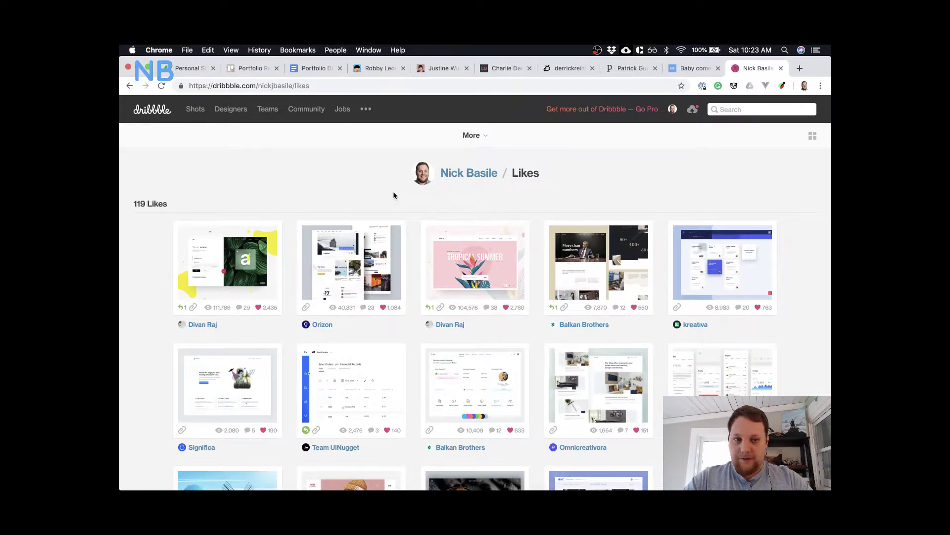
pyautogui.scroll(-5, 393, 195)
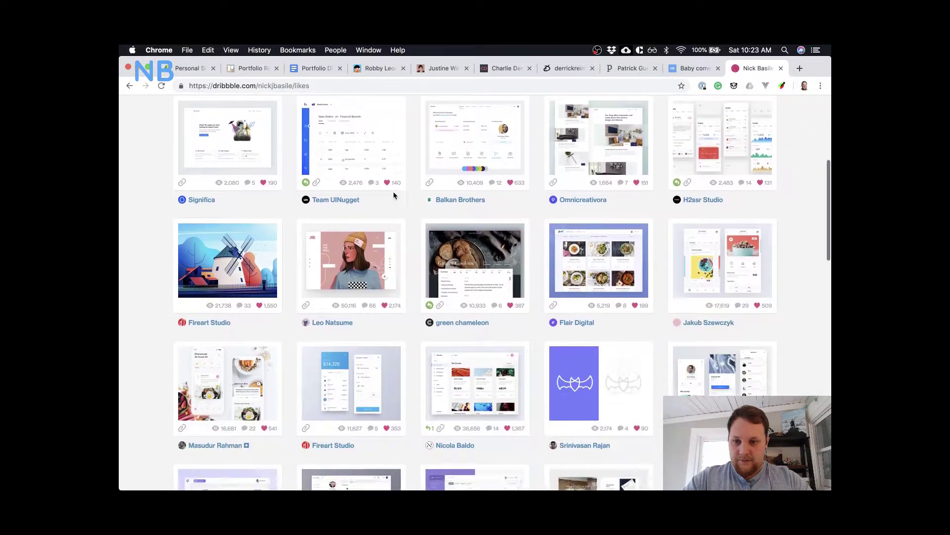
pyautogui.scroll(5, 393, 191)
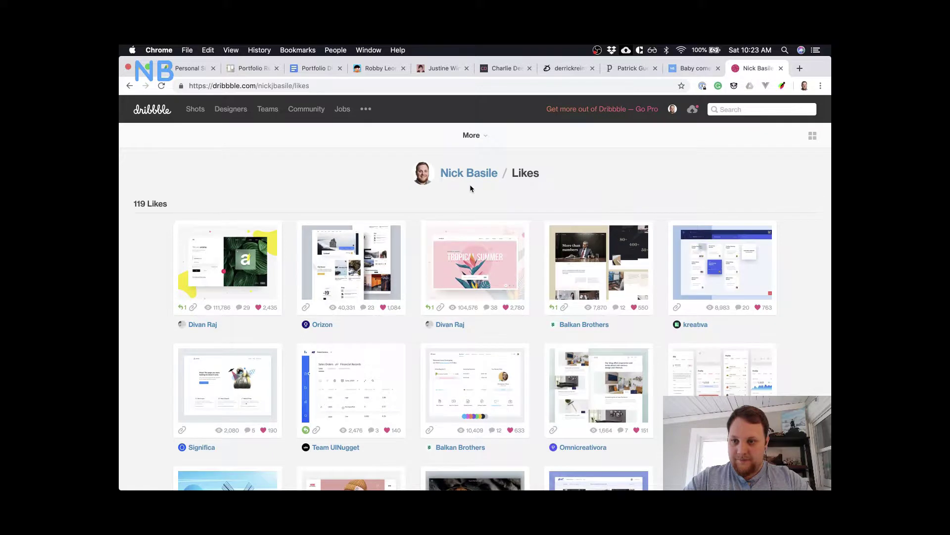
pyautogui.scroll(-5, 473, 265)
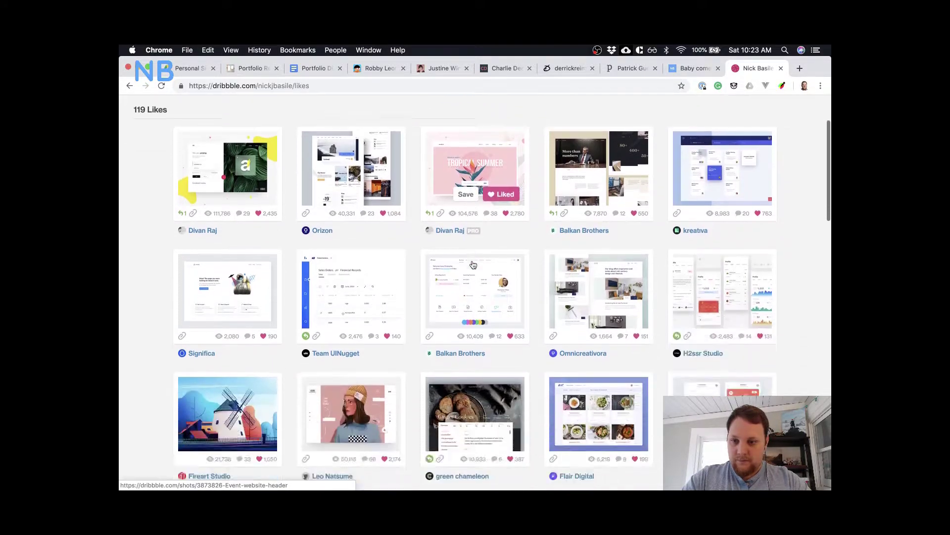
pyautogui.scroll(-1, 473, 265)
pyautogui.scroll(-5, 472, 265)
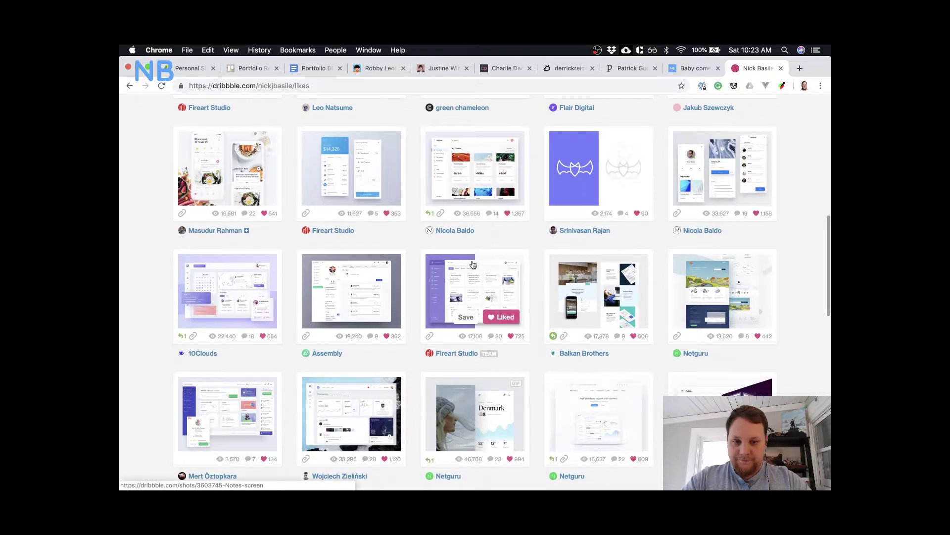
# - Search Dribbble for "landing pages" and browse the popular shots for hero layout ideas
pyautogui.scroll(10, 473, 265)
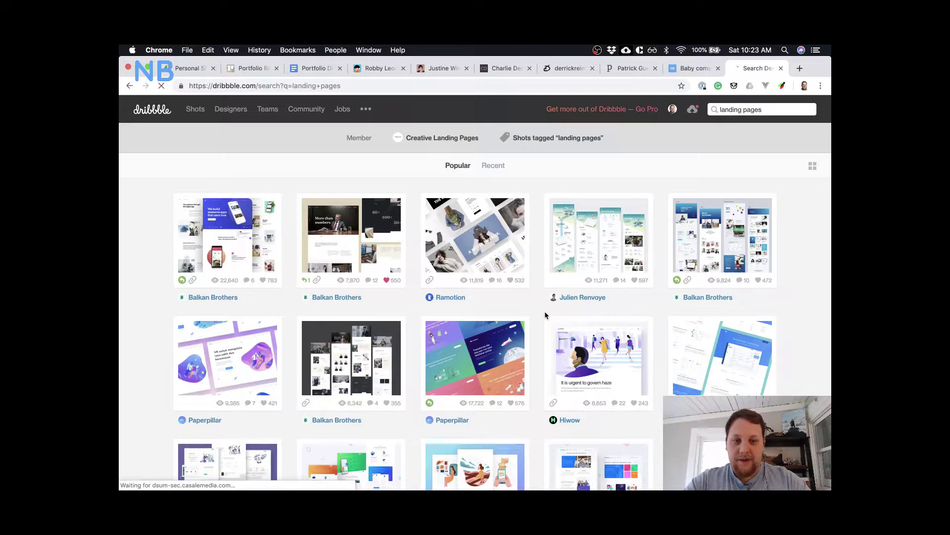
pyautogui.scroll(-10, 545, 315)
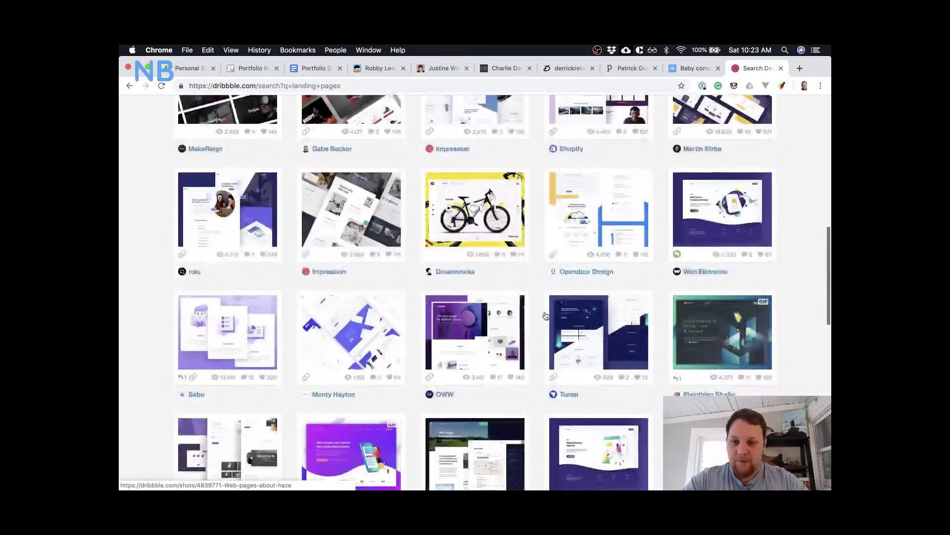
pyautogui.scroll(-4, 544, 314)
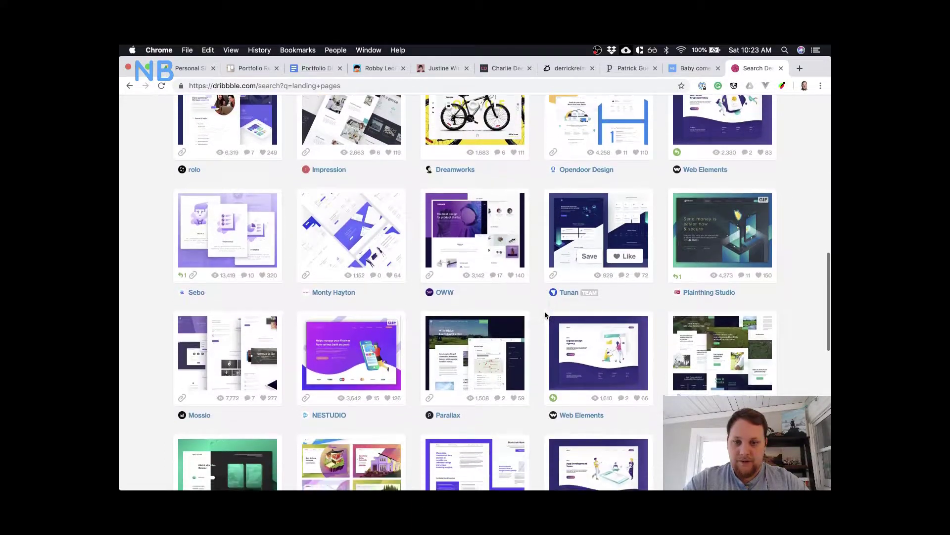
pyautogui.scroll(-10, 545, 314)
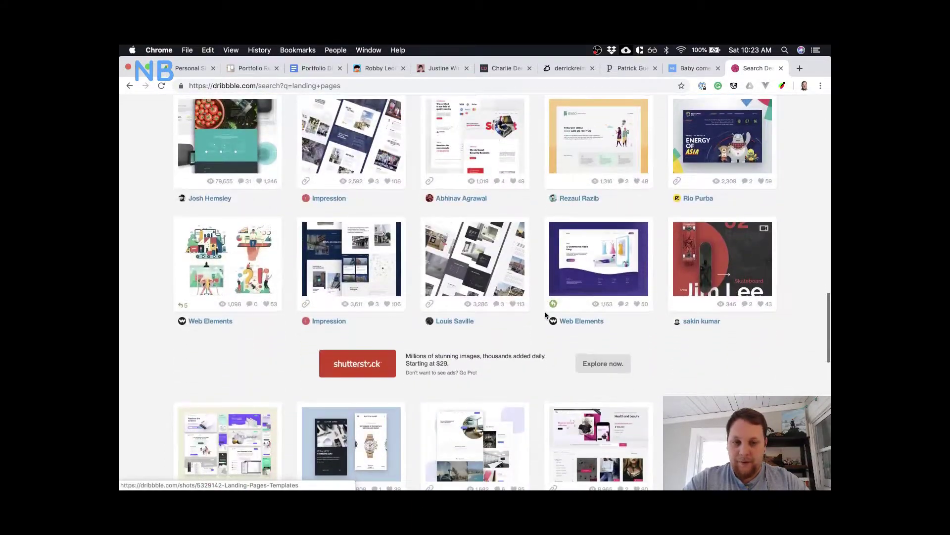
pyautogui.scroll(-10, 545, 311)
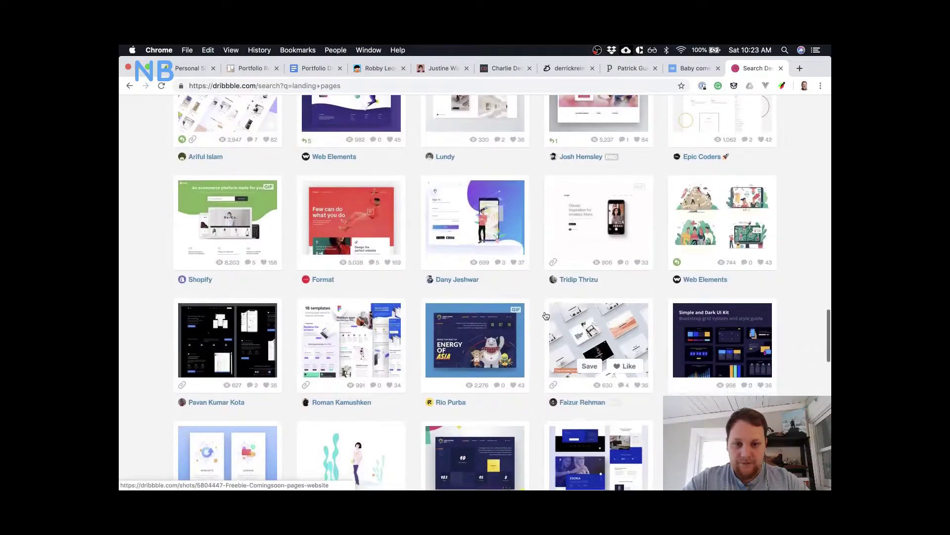
pyautogui.scroll(-8, 546, 315)
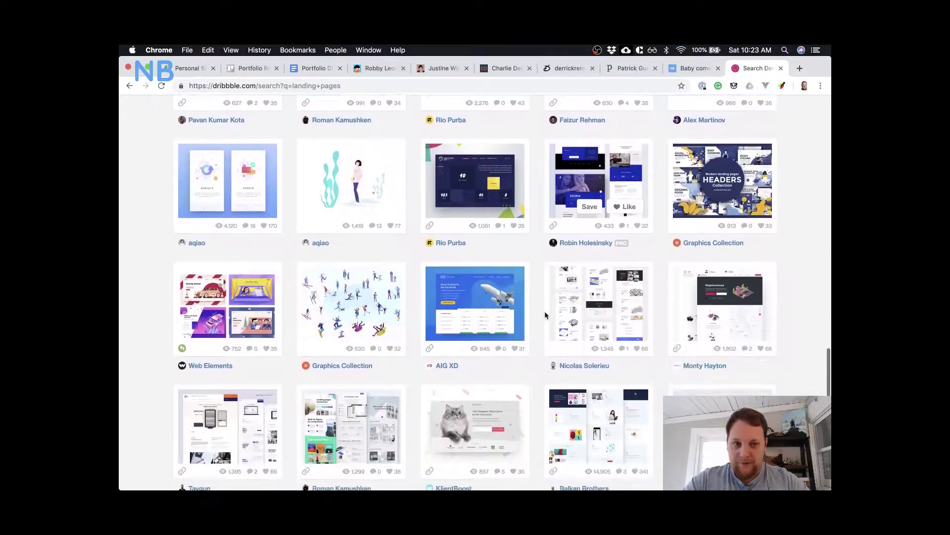
# - Load more "landing pages" results and examine the additional shots for hero layout ideas
pyautogui.scroll(-8, 545, 314)
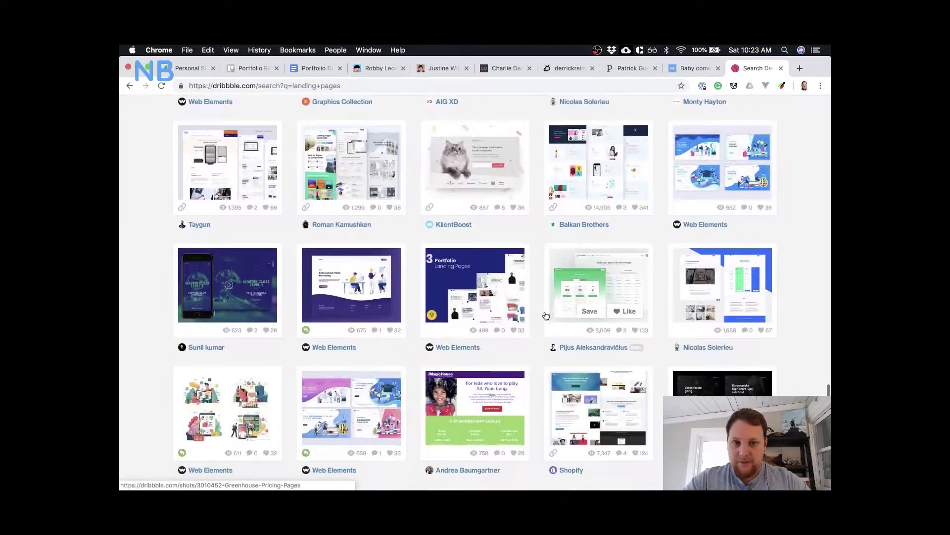
pyautogui.scroll(-2, 546, 316)
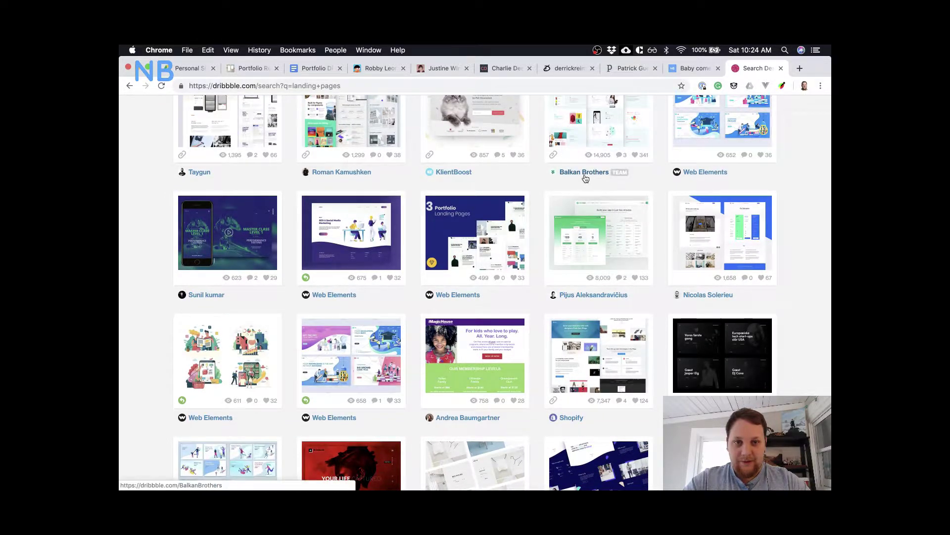
pyautogui.moveTo(586, 178)
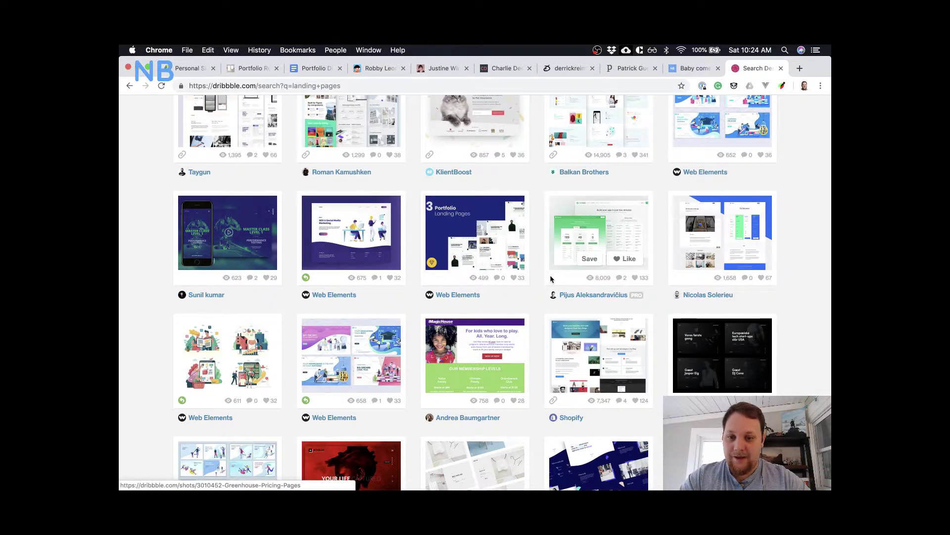
pyautogui.scroll(-5, 550, 275)
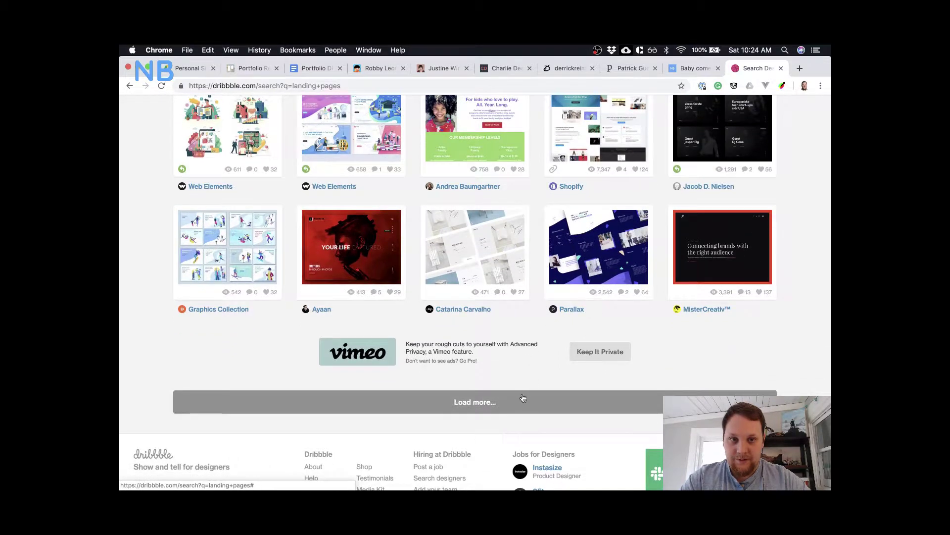
pyautogui.click(523, 397)
pyautogui.scroll(-4, 525, 410)
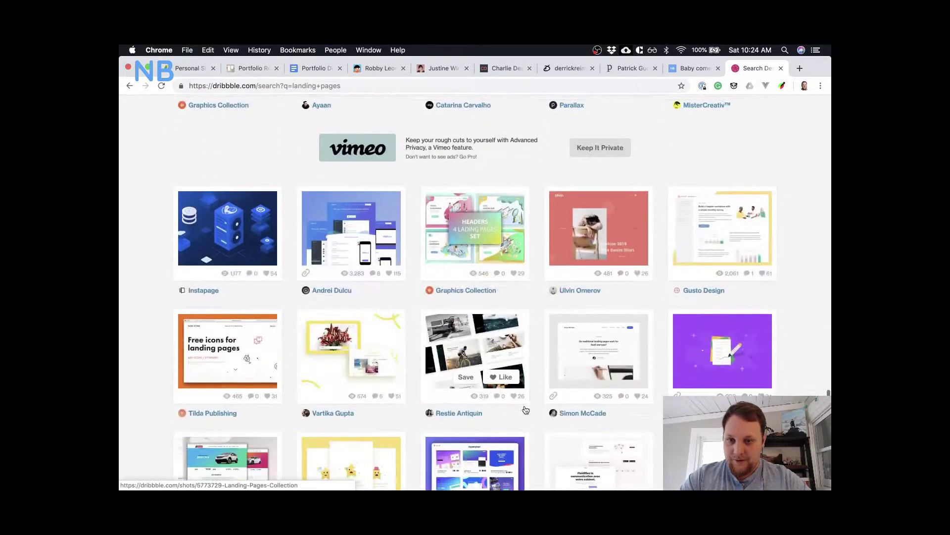
pyautogui.scroll(-6, 525, 410)
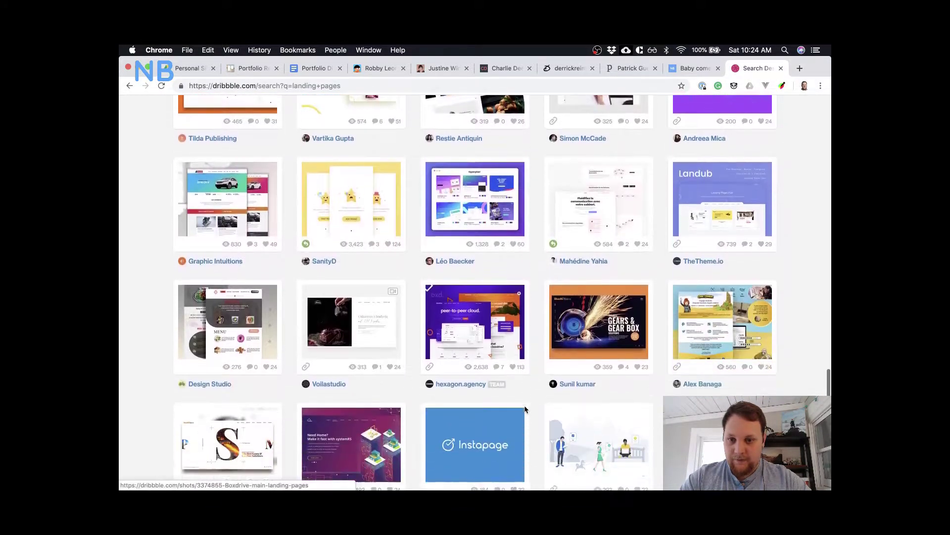
pyautogui.scroll(-7, 526, 410)
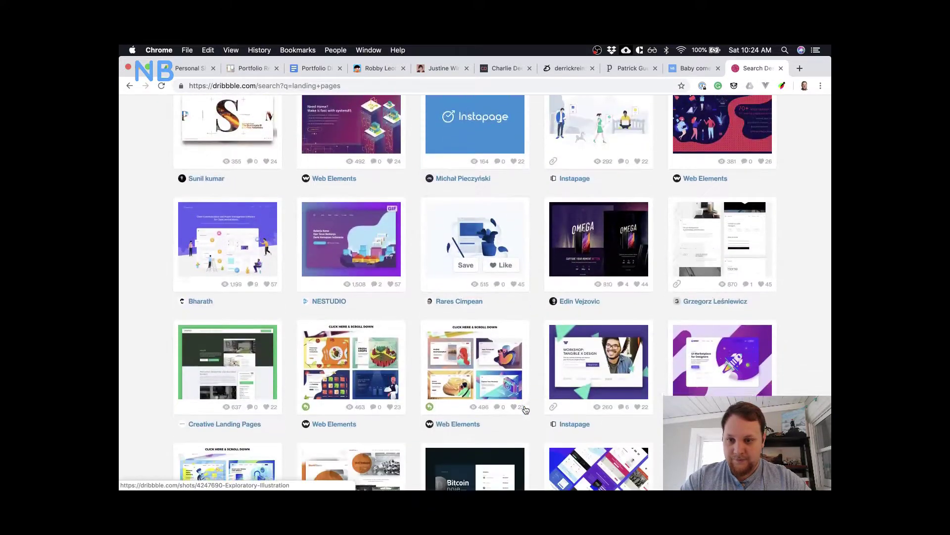
pyautogui.scroll(-3, 526, 410)
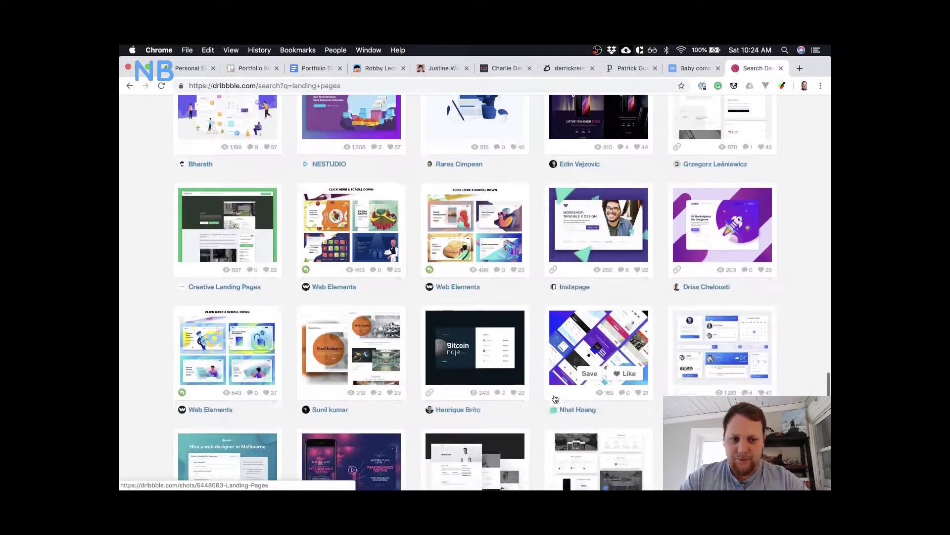
pyautogui.scroll(-4, 555, 399)
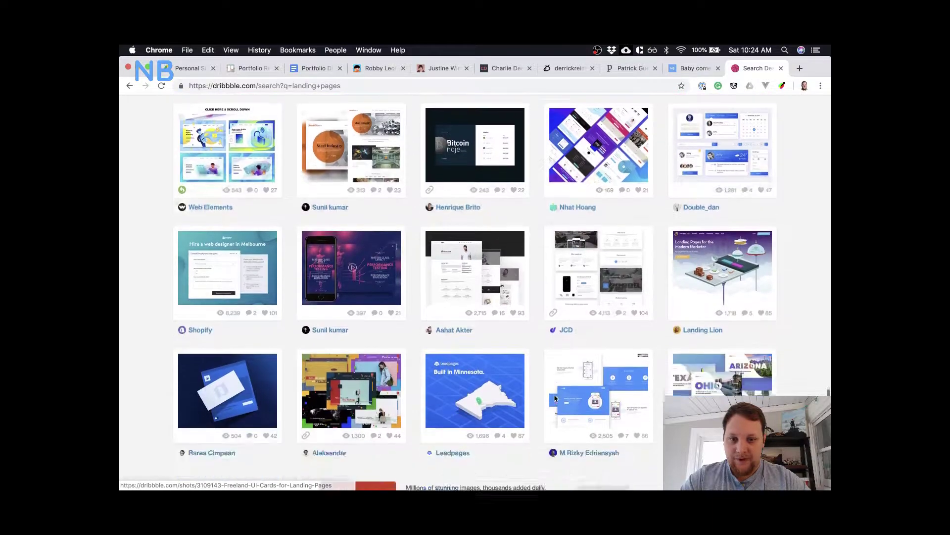
pyautogui.scroll(-8, 549, 403)
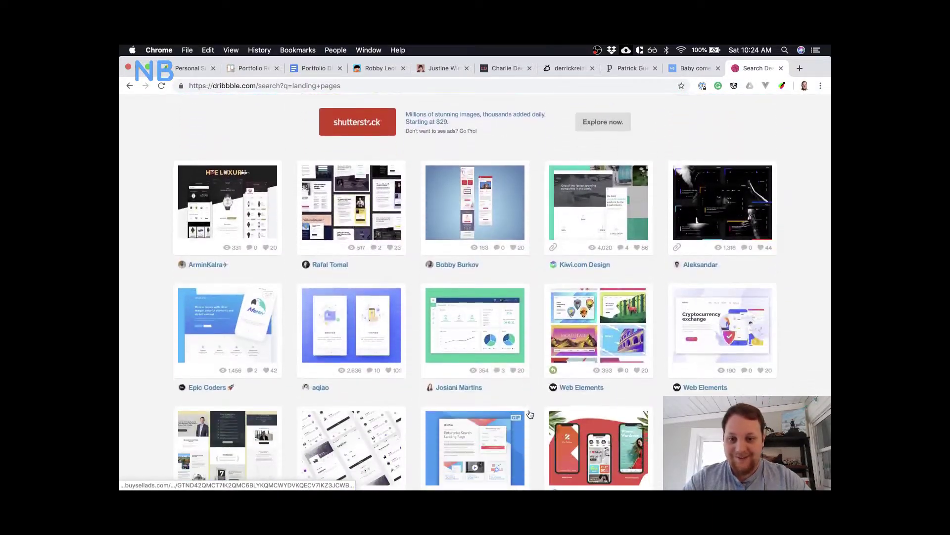
pyautogui.scroll(-4, 530, 413)
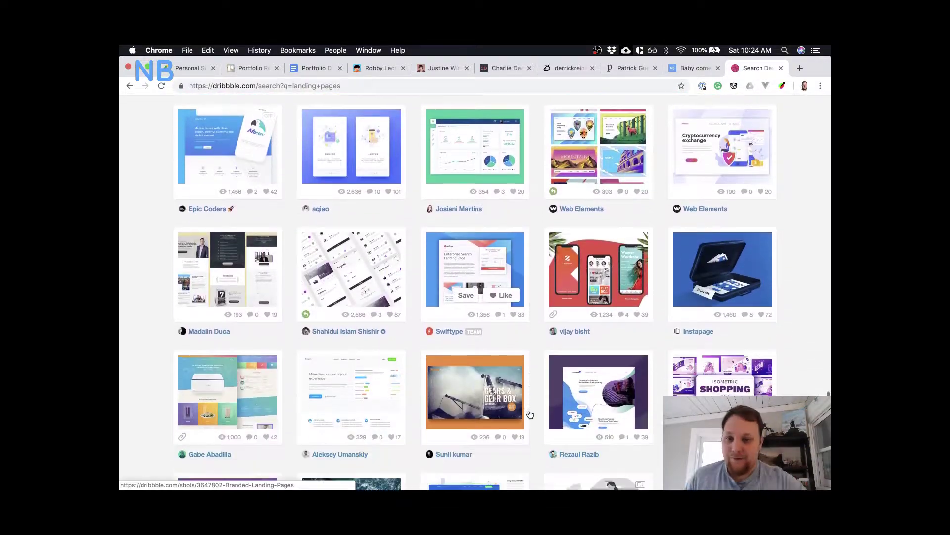
pyautogui.scroll(-6, 530, 414)
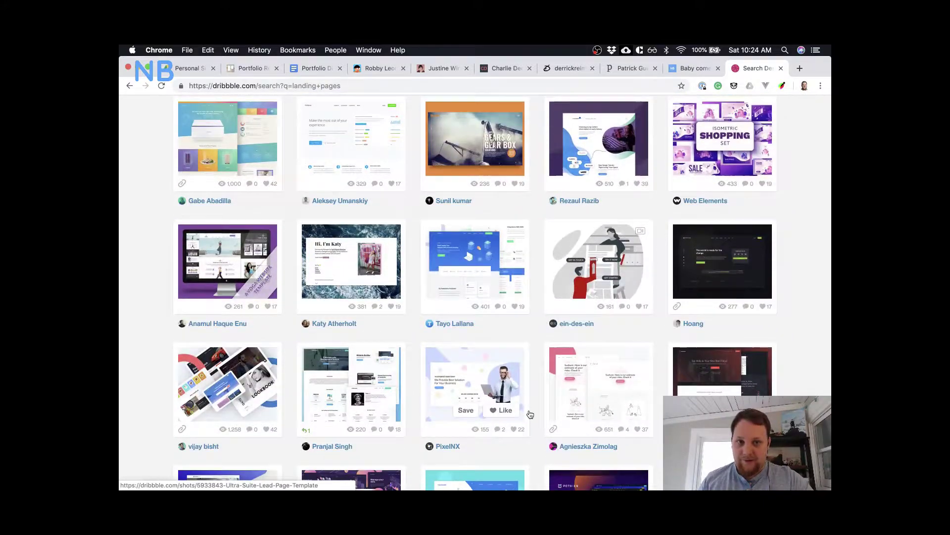
# - View the ReaderBooster shot in detail, close it and continue through the remaining landing page results
pyautogui.click(616, 151)
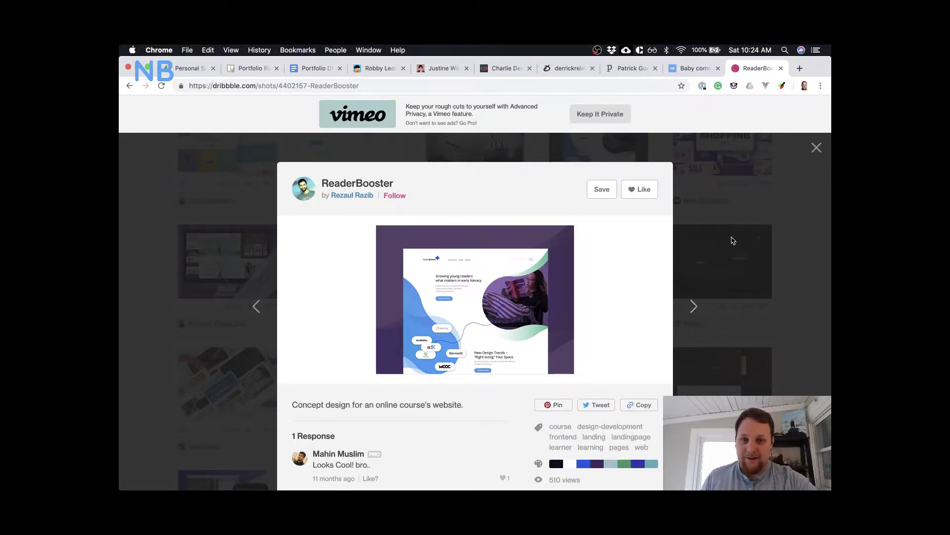
pyautogui.click(816, 148)
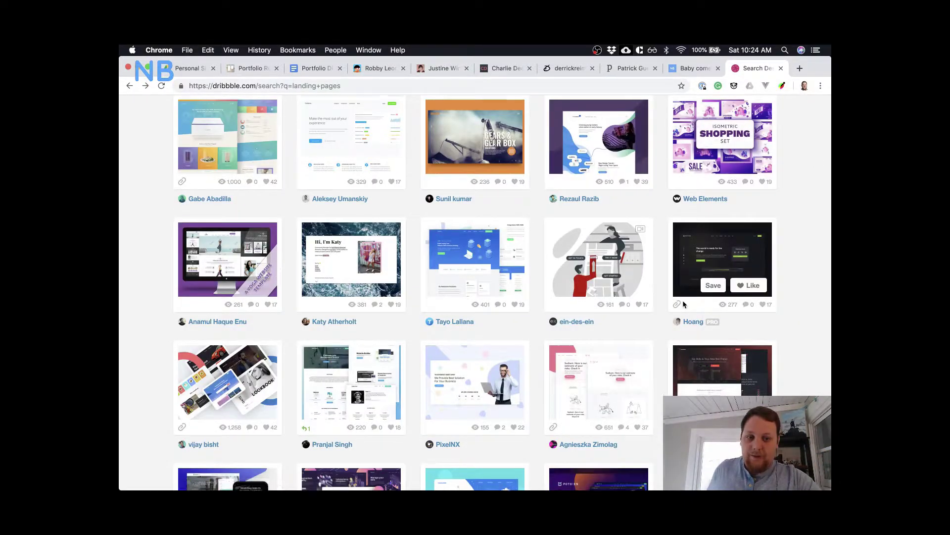
pyautogui.scroll(-5, 683, 301)
pyautogui.scroll(-6, 683, 304)
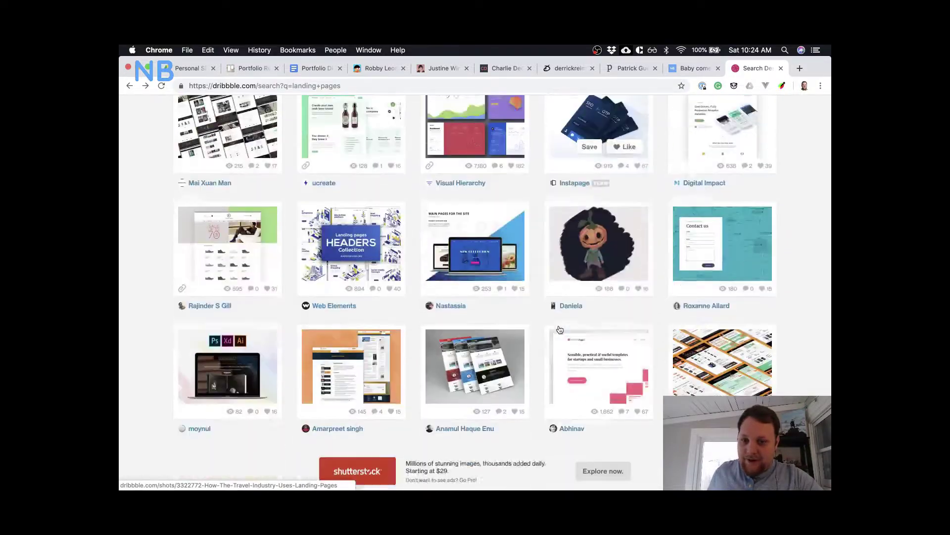
# - Browse the popular Dribbble results for "landing pages" back to the start of the list for layout inspiration
pyautogui.scroll(15, 559, 329)
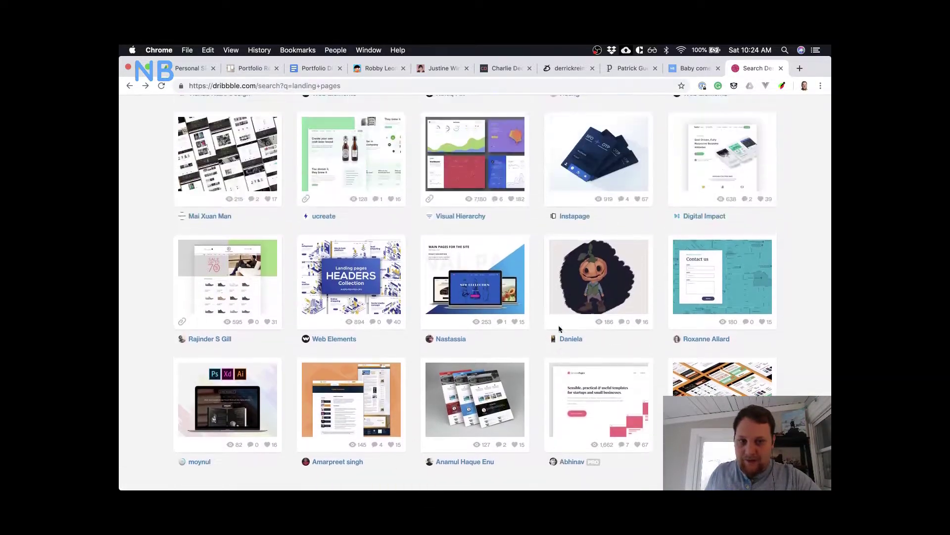
pyautogui.scroll(7, 559, 329)
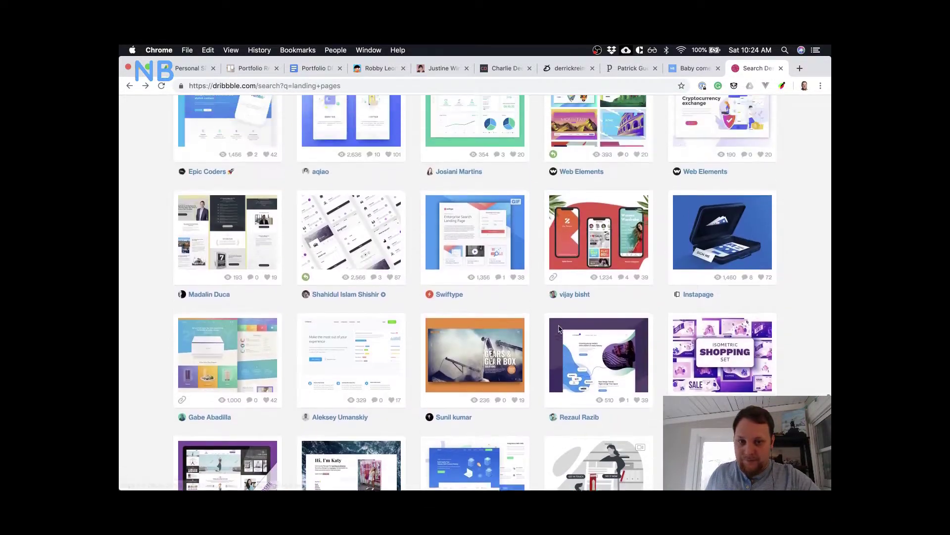
pyautogui.scroll(7, 560, 329)
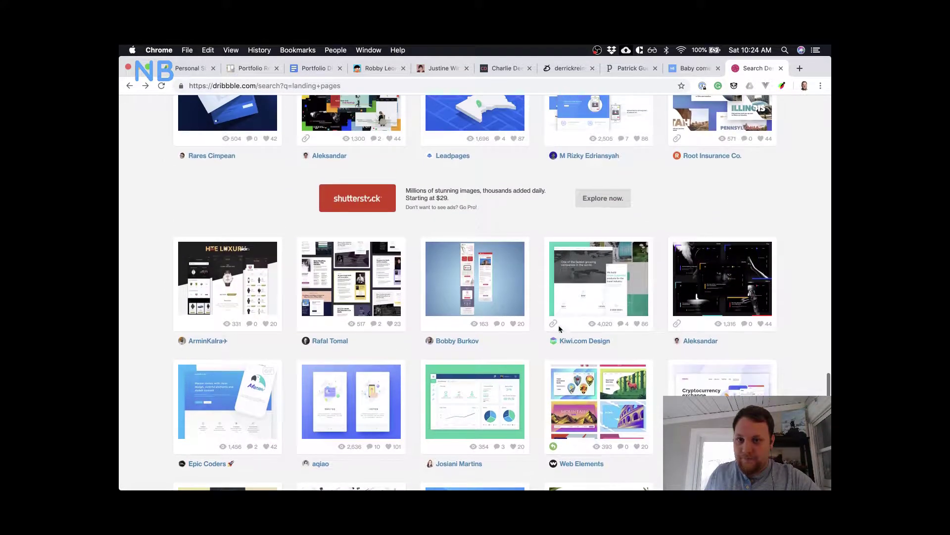
pyautogui.scroll(7, 525, 285)
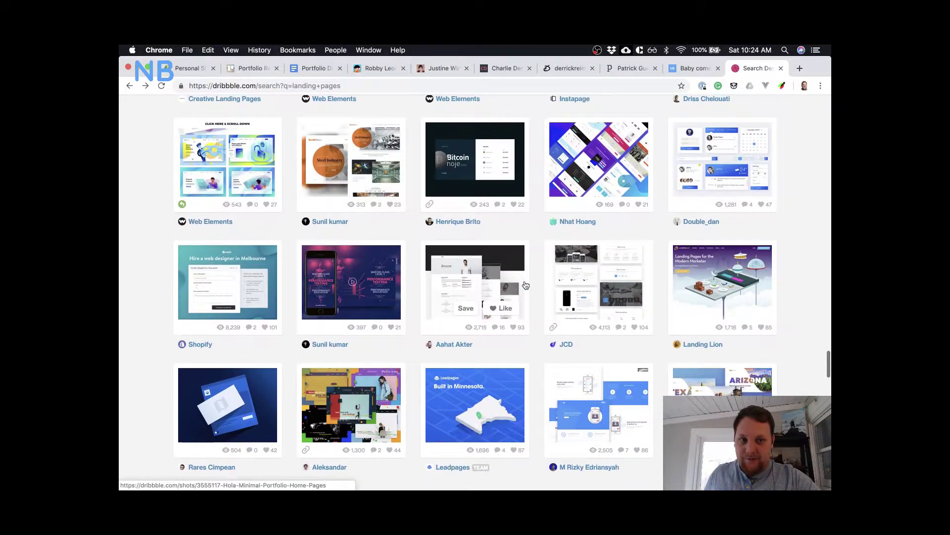
pyautogui.scroll(2, 525, 284)
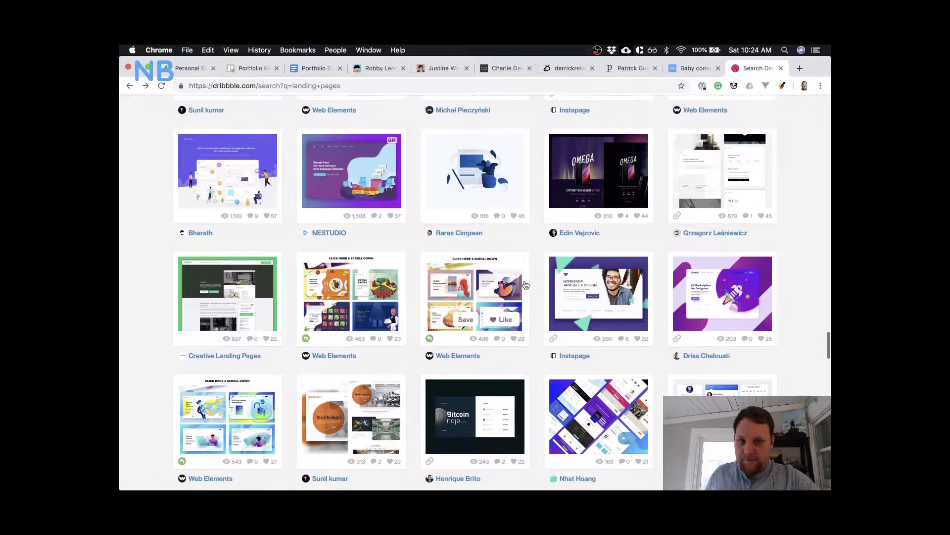
pyautogui.scroll(8, 525, 284)
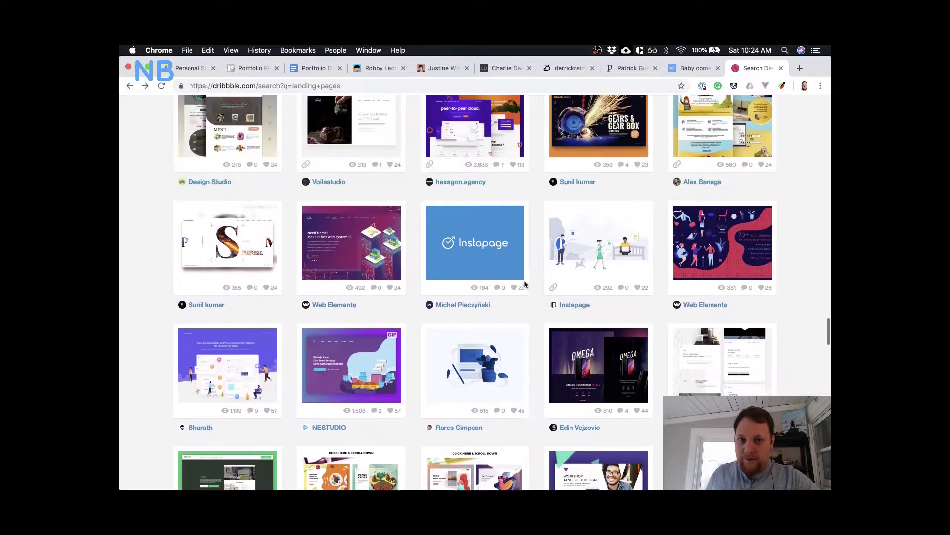
pyautogui.scroll(15, 525, 284)
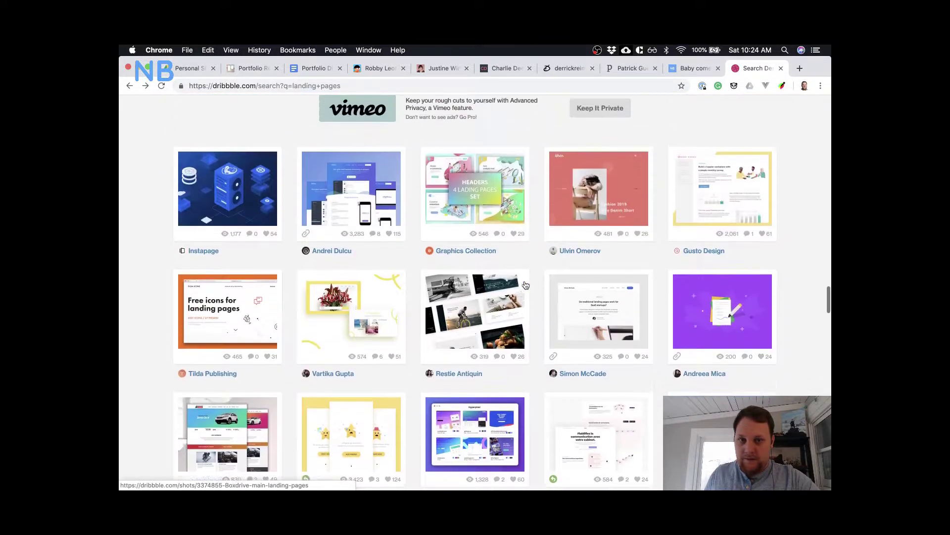
pyautogui.scroll(5, 525, 284)
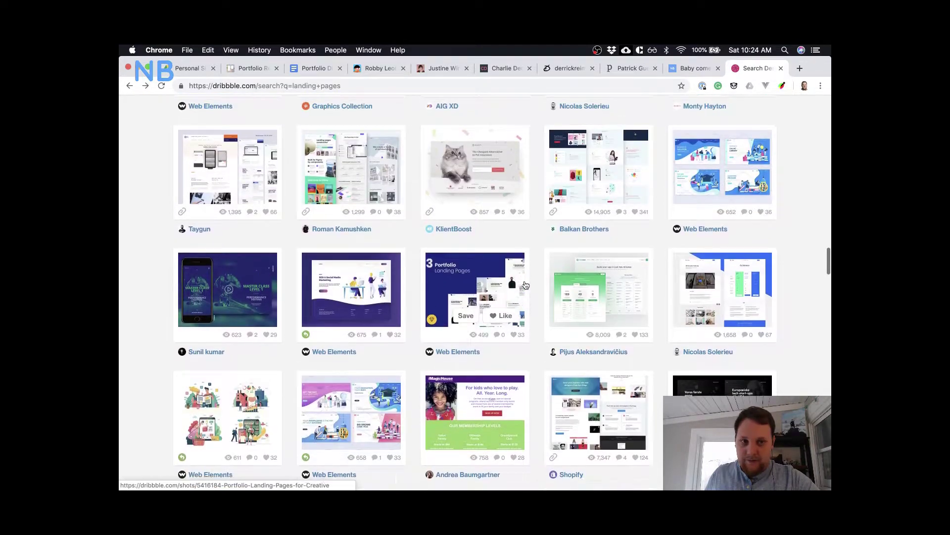
pyautogui.scroll(8, 526, 284)
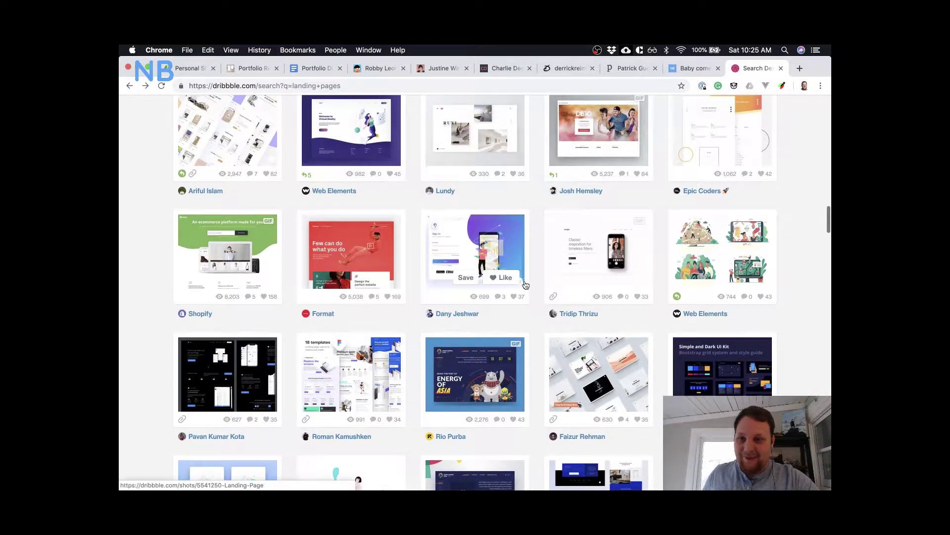
pyautogui.scroll(1, 525, 284)
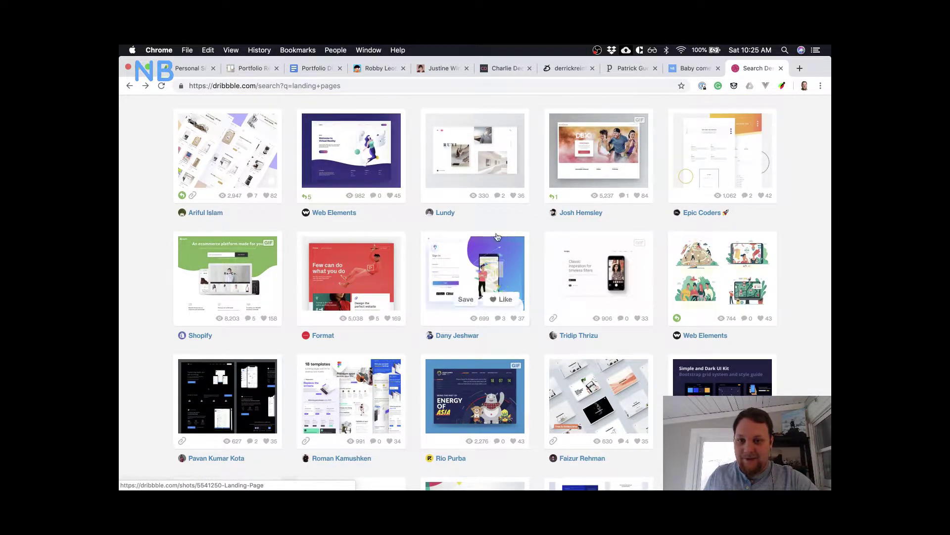
pyautogui.scroll(7, 552, 203)
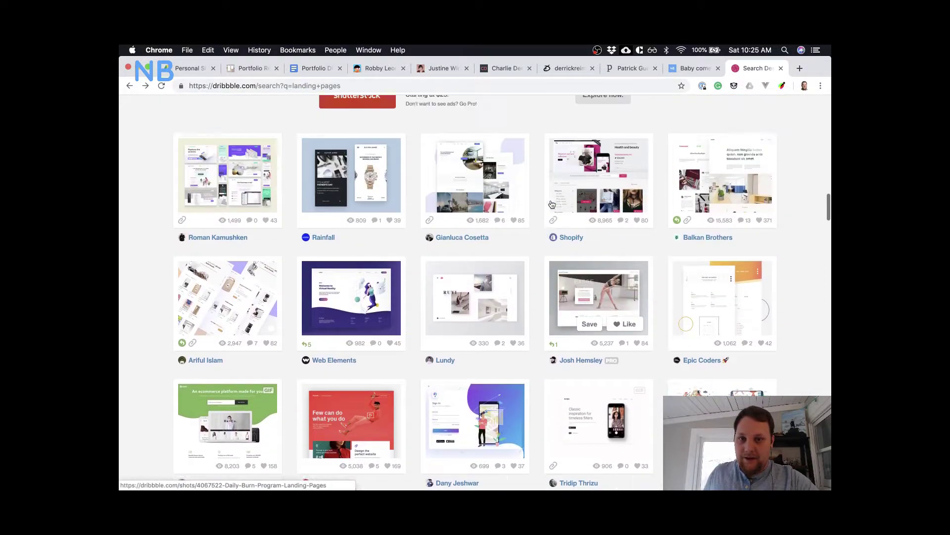
pyautogui.scroll(11, 552, 203)
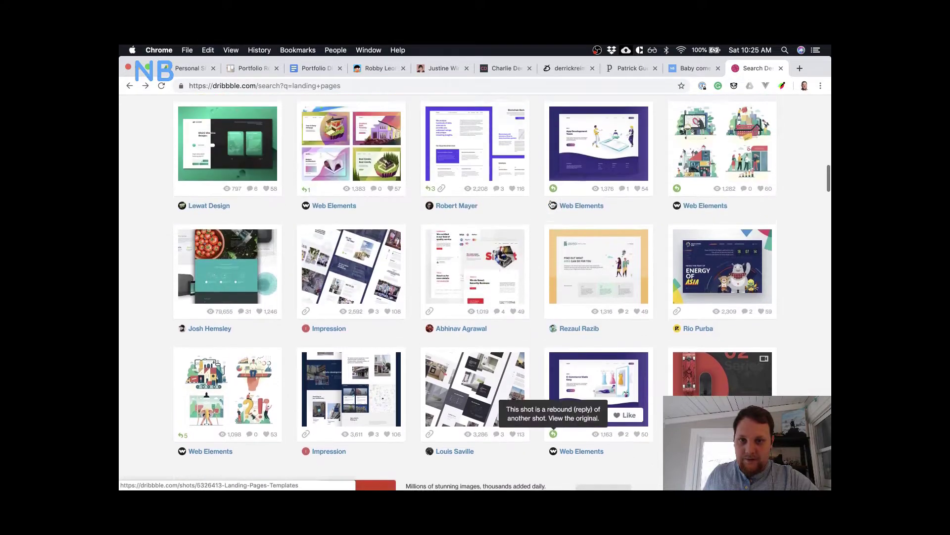
pyautogui.scroll(6, 552, 203)
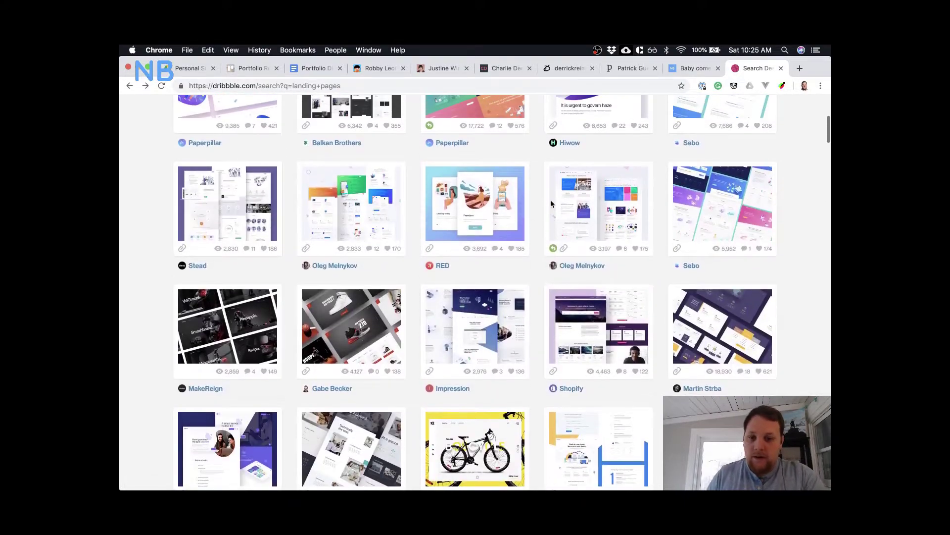
pyautogui.scroll(6, 552, 204)
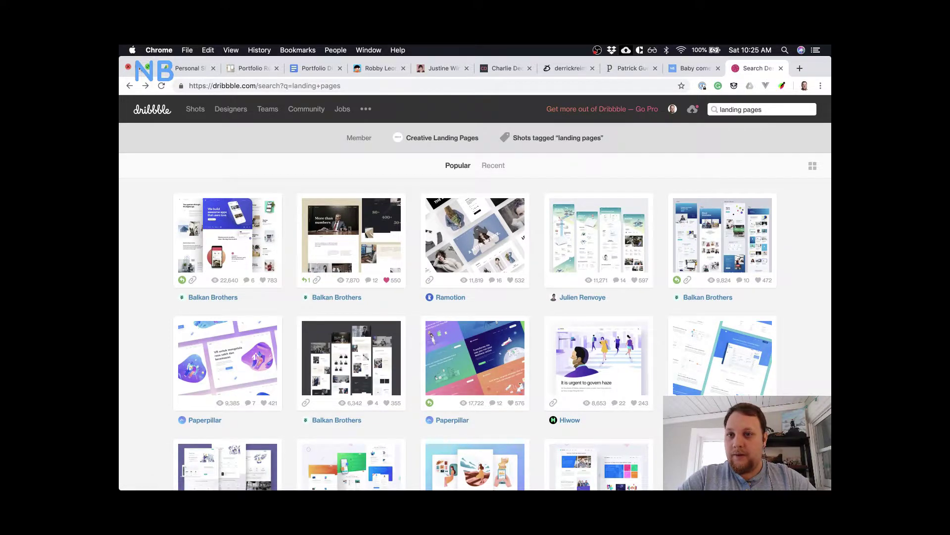
# - Switch to the Wireframe experiments document in Sketch and bring the whole Landing page - 3 artboard into view
pyautogui.press('super+Tab')
pyautogui.scroll(3, 544, 298)
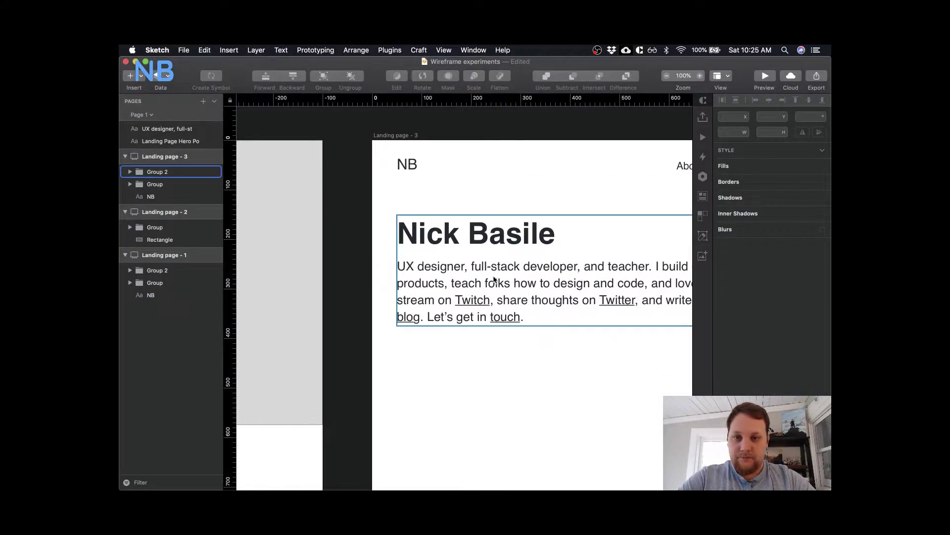
pyautogui.scroll(-3, 494, 280)
pyautogui.scroll(3, 494, 280)
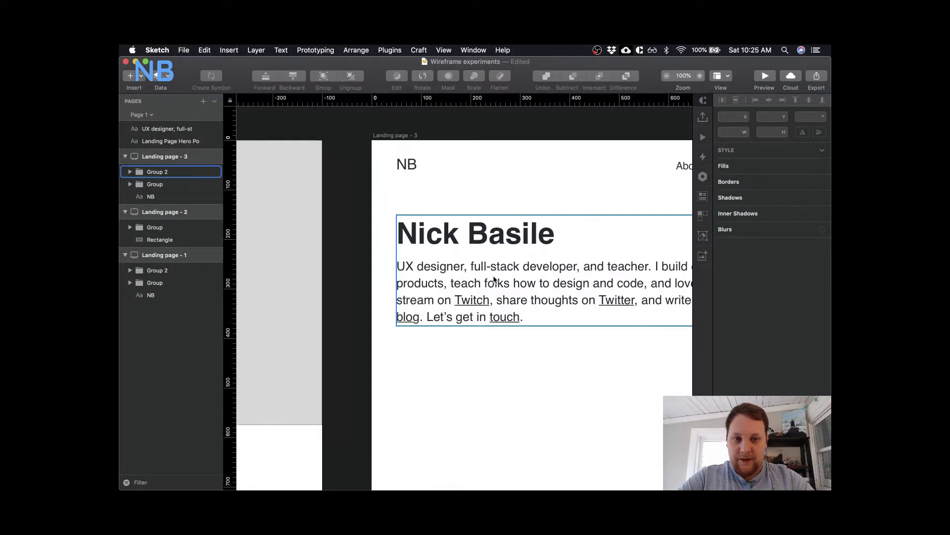
pyautogui.scroll(-3, 494, 280)
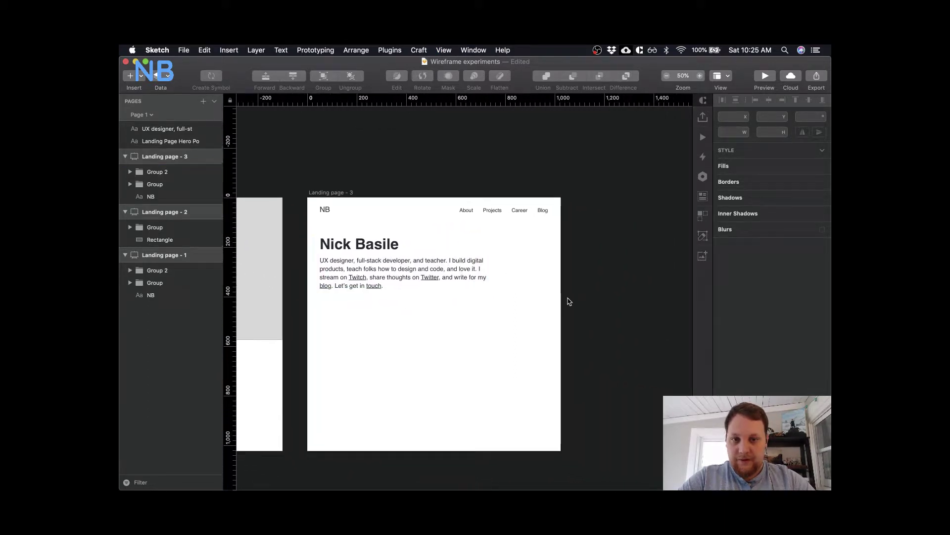
# - Draw a 420 by 420 circle at the upper-right of Landing page - 3 and place two overlapping copies below it
pyautogui.press('o')
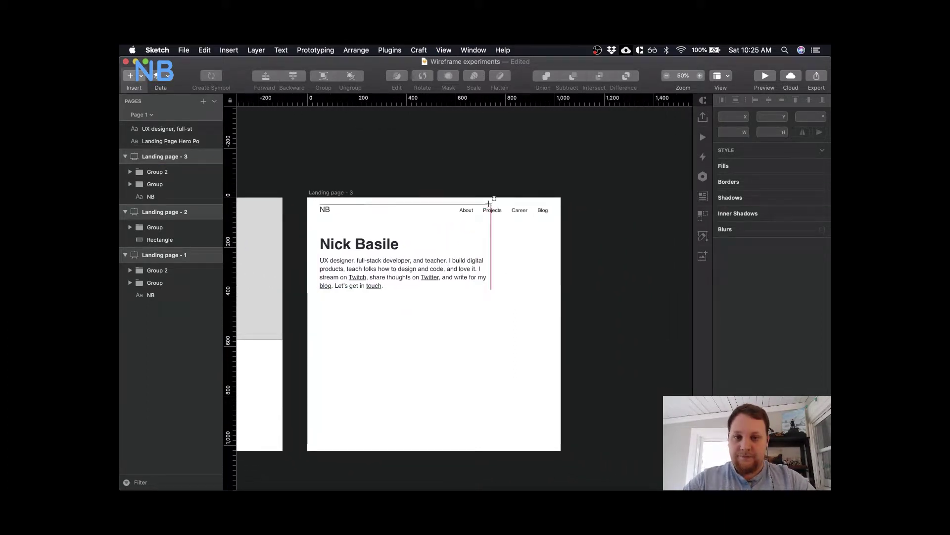
pyautogui.moveTo(489, 203); pyautogui.dragTo(591, 277)
pyautogui.moveTo(536, 242); pyautogui.dragTo(558, 284)
pyautogui.moveTo(490, 263); pyautogui.dragTo(536, 269)
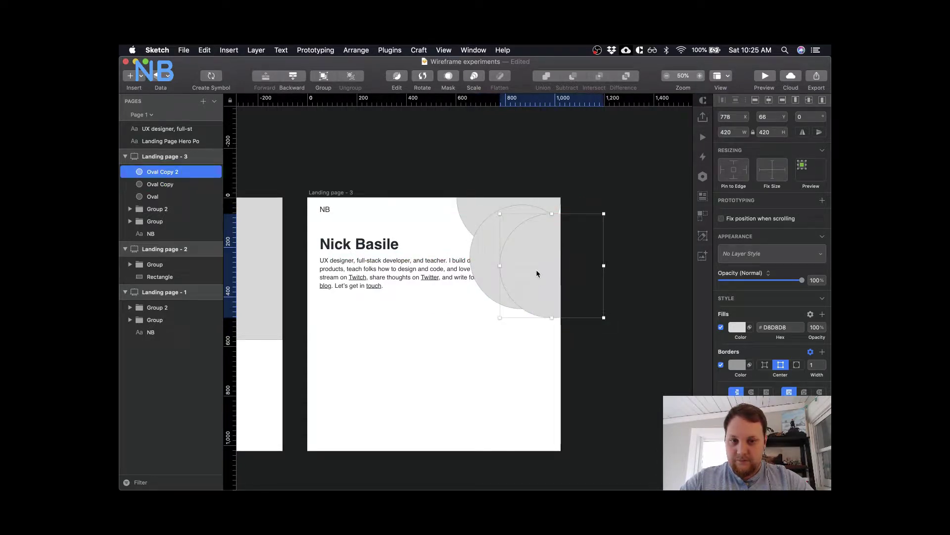
# - Select the three overlapping ovals and merge them with the Union operation
pyautogui.keyDown('shift'); pyautogui.click(467, 250); pyautogui.keyUp('shift')
pyautogui.click(475, 206)
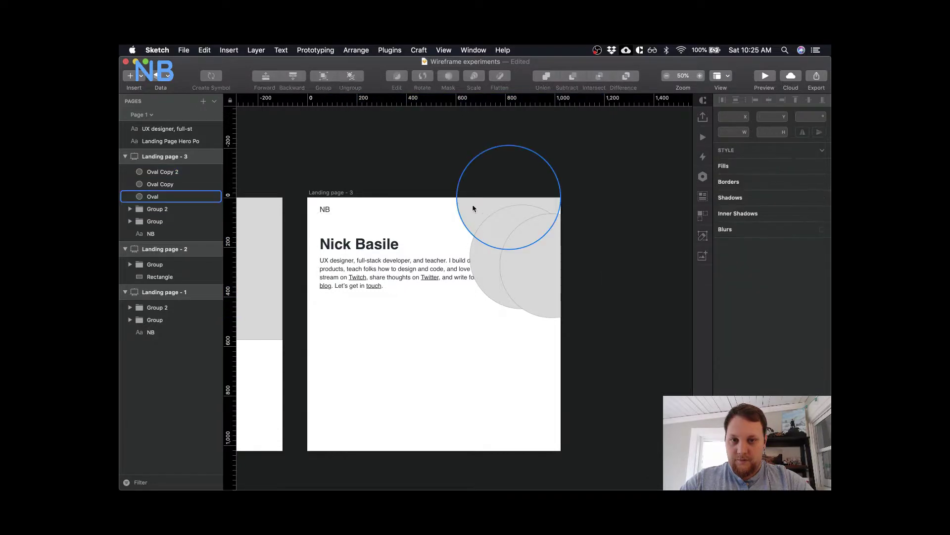
pyautogui.keyDown('shift'); pyautogui.click(480, 245); pyautogui.keyUp('shift')
pyautogui.keyDown('shift'); pyautogui.click(525, 259); pyautogui.keyUp('shift')
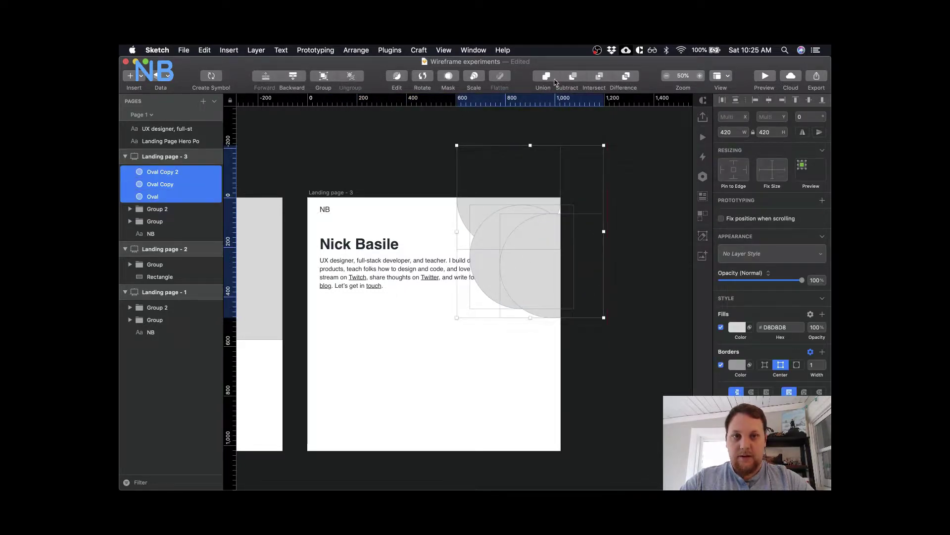
pyautogui.click(546, 77)
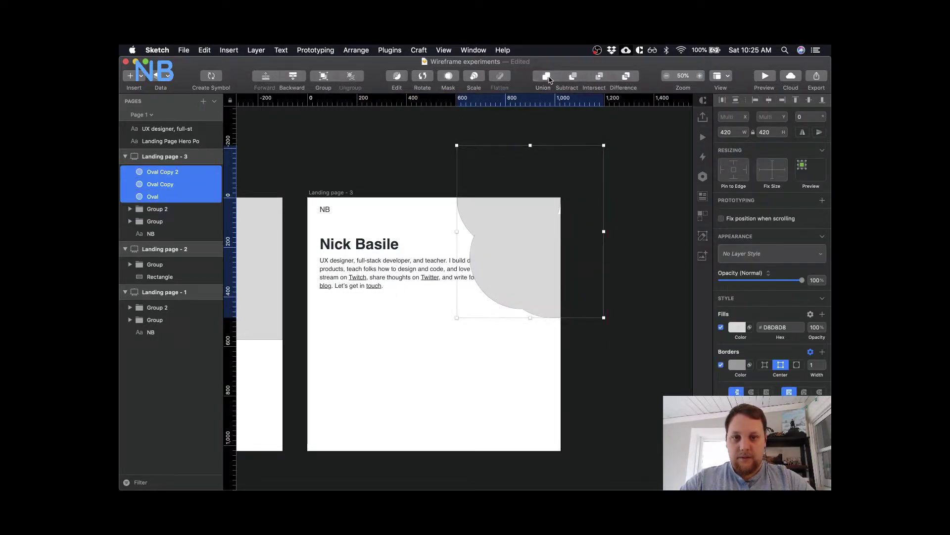
# - Open the middle oval inside the combined shape for point editing
pyautogui.doubleClick(481, 227)
pyautogui.press('super+0')
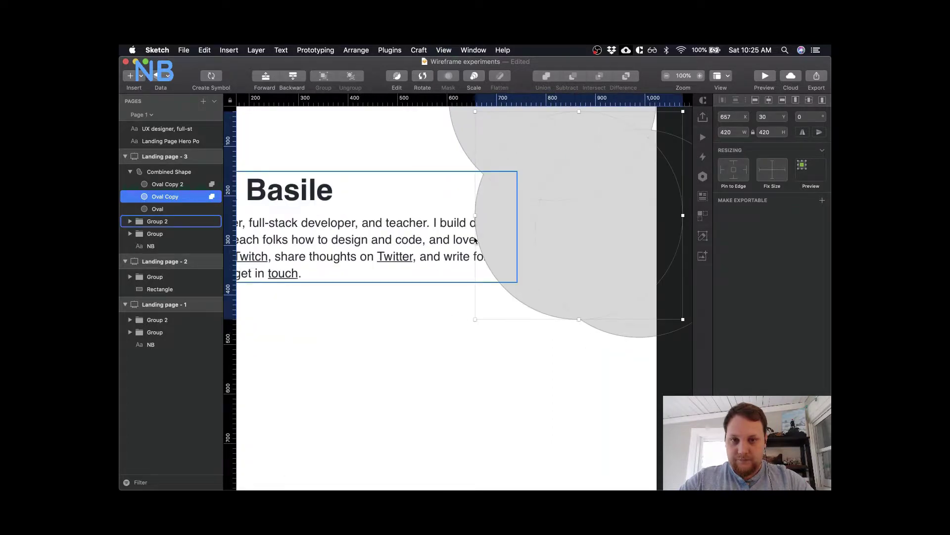
pyautogui.scroll(3, 498, 208)
pyautogui.doubleClick(495, 259)
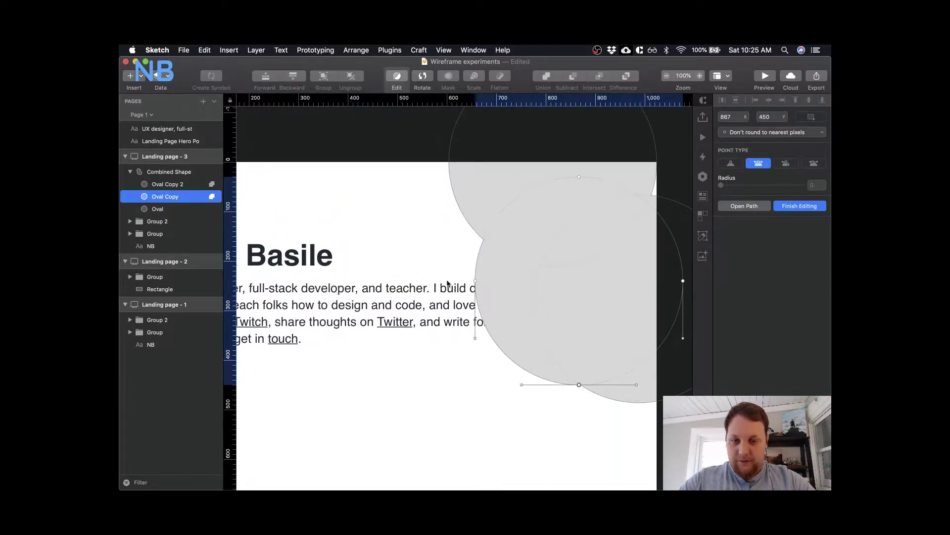
# - Undo the union, the oval copies and the original oval on Landing page - 3
pyautogui.press('super+z')
pyautogui.press('super+z')
pyautogui.press('super+z')
pyautogui.press('super+z')
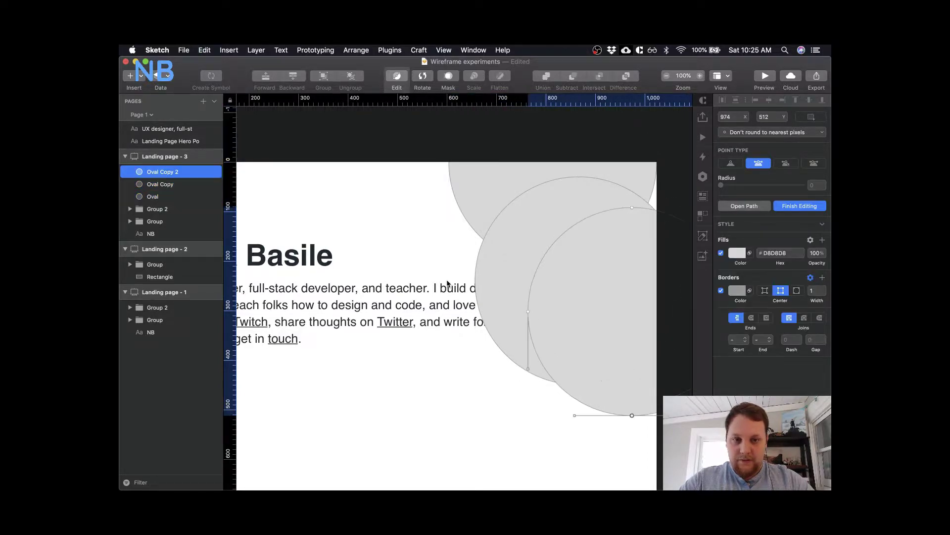
pyautogui.press('super+z')
pyautogui.press('super+z')
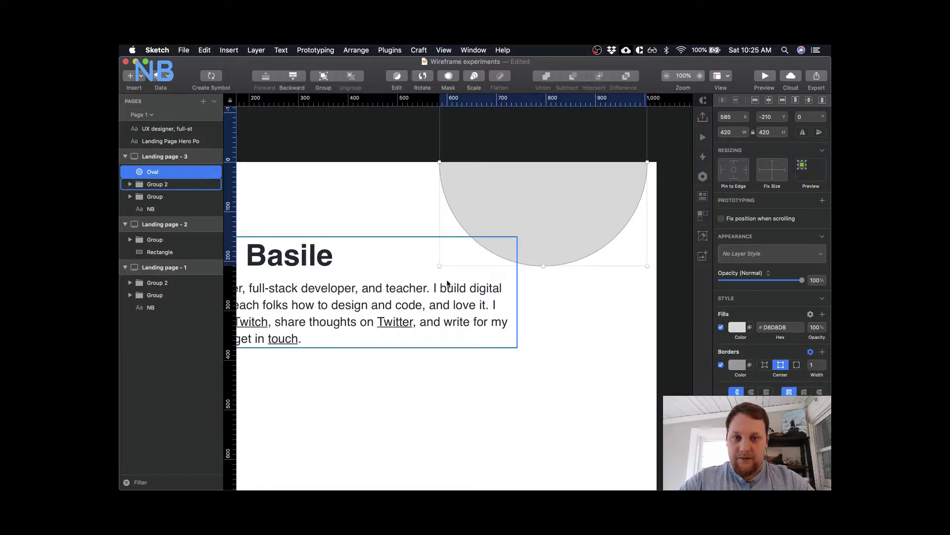
pyautogui.press('super+z')
# - Draw a rectangle about 422 px tall in the upper-right corner of Landing page - 3 and bend its left edge into an S-curve with two added points
pyautogui.press('r')
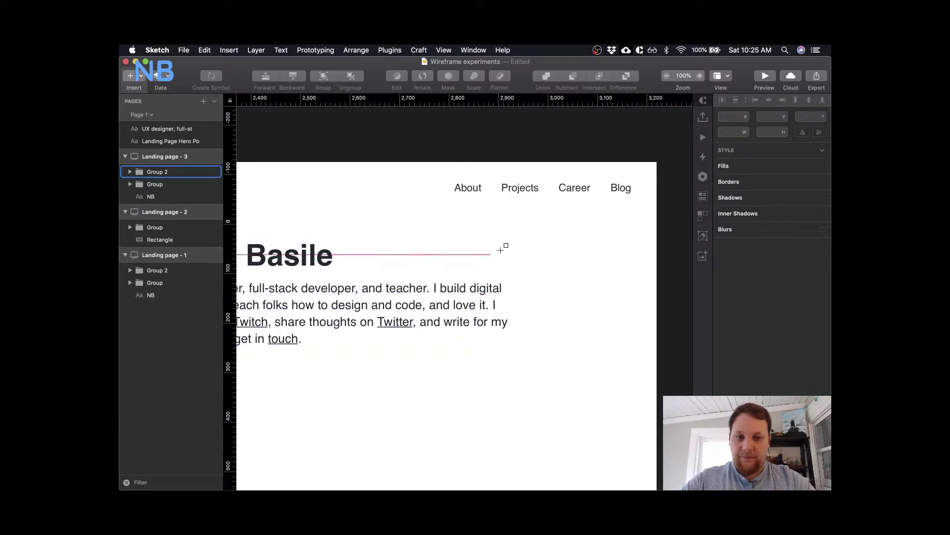
pyautogui.moveTo(446, 162); pyautogui.dragTo(657, 370)
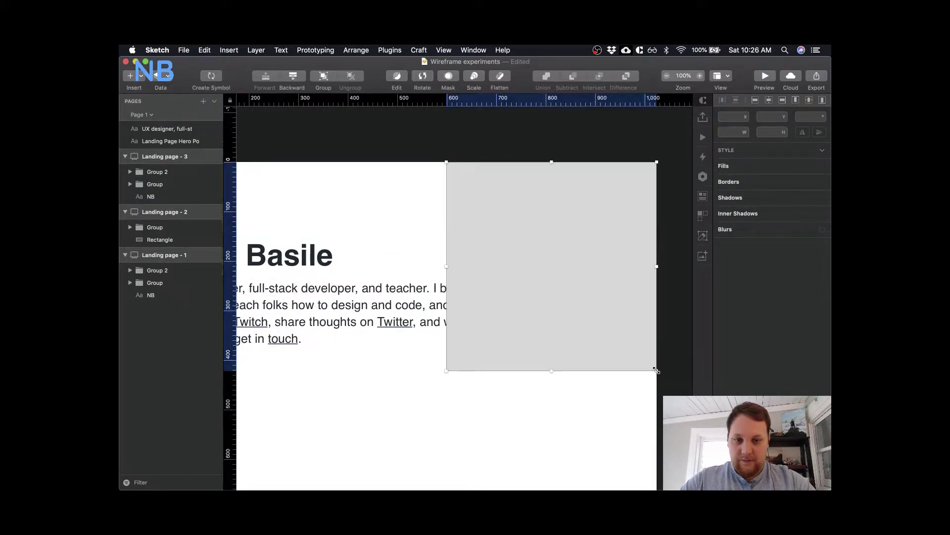
pyautogui.doubleClick(502, 245)
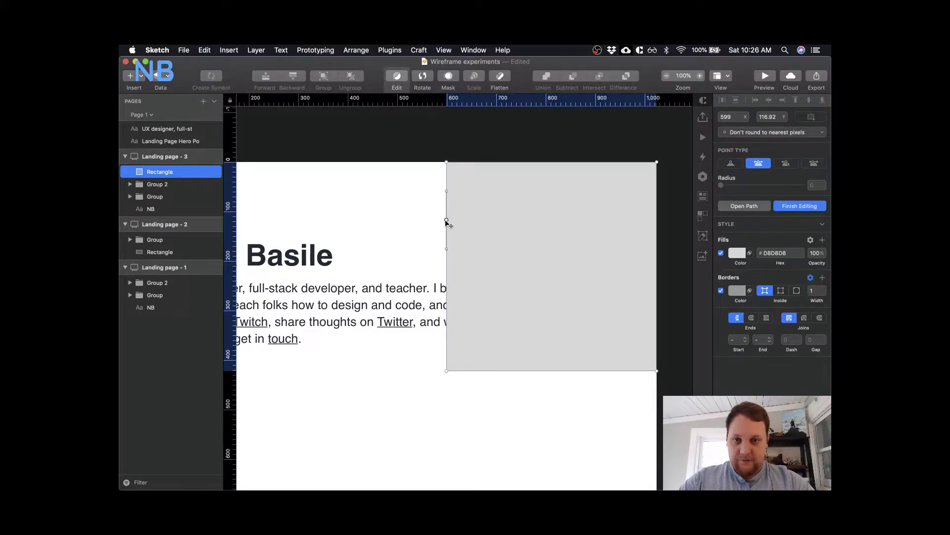
pyautogui.moveTo(446, 221); pyautogui.dragTo(411, 216)
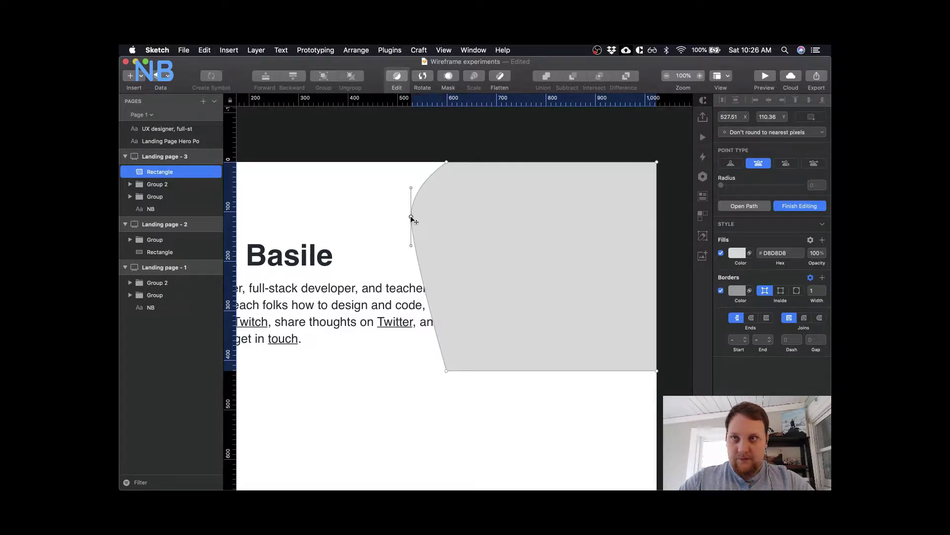
pyautogui.moveTo(427, 298); pyautogui.dragTo(481, 294)
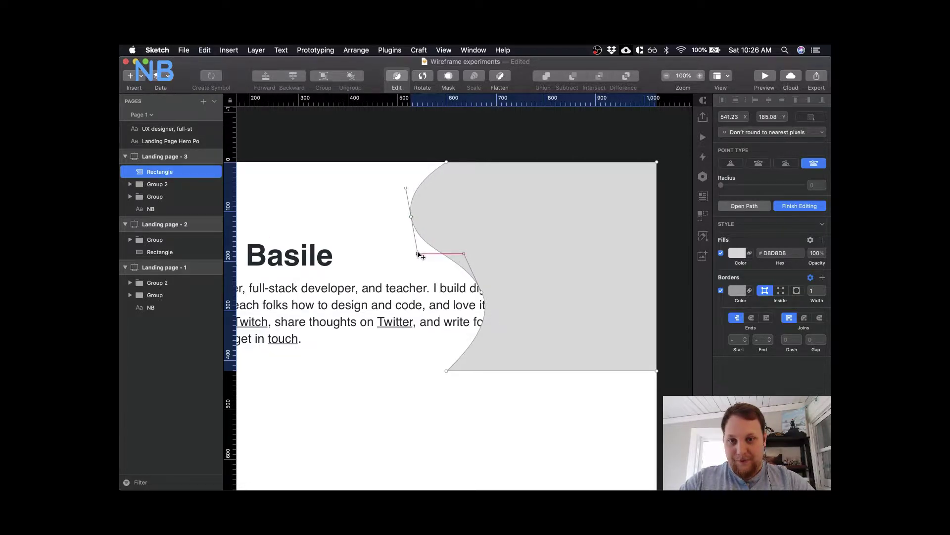
# - Make the shape's lower-left corner a mirrored point at about X 731, Y 389, and move the curve point above it to about X 657, Y 239
pyautogui.click(446, 371)
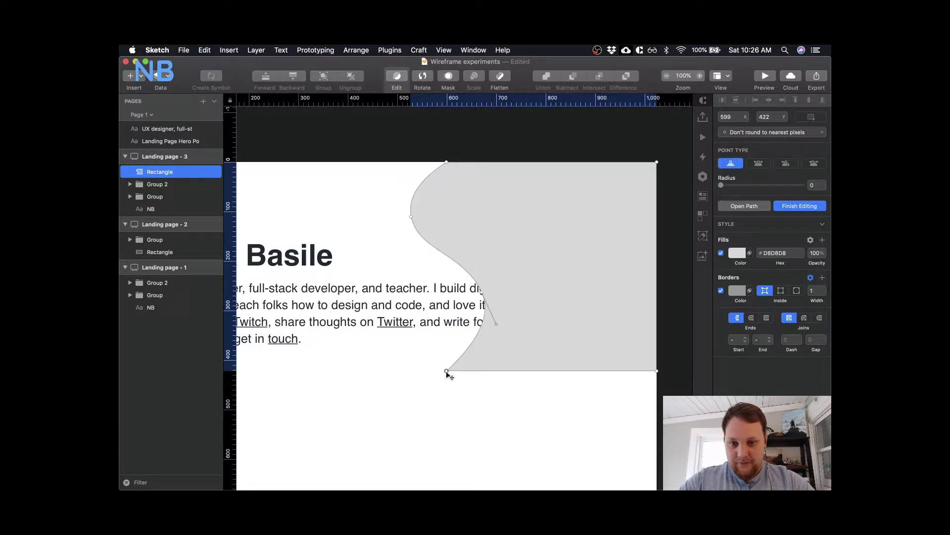
pyautogui.click(763, 167)
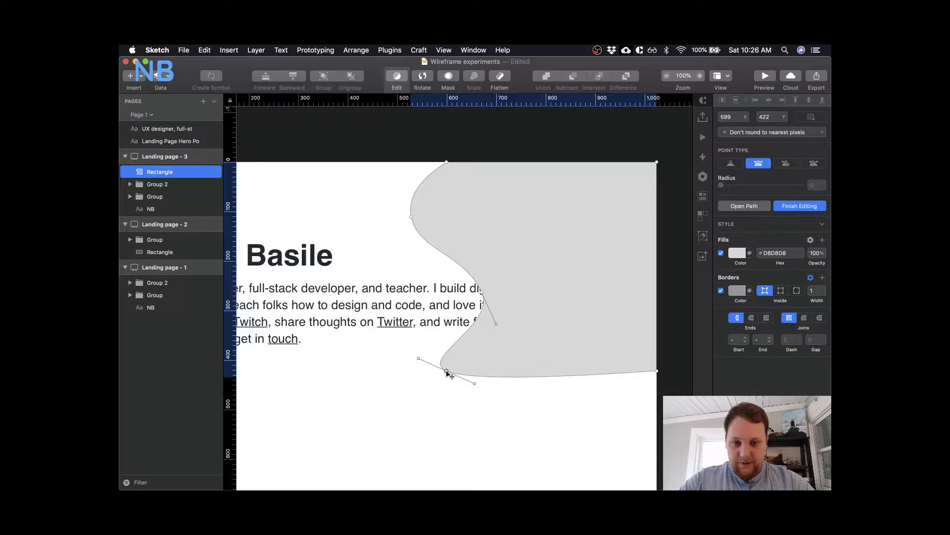
pyautogui.moveTo(447, 373); pyautogui.dragTo(540, 374)
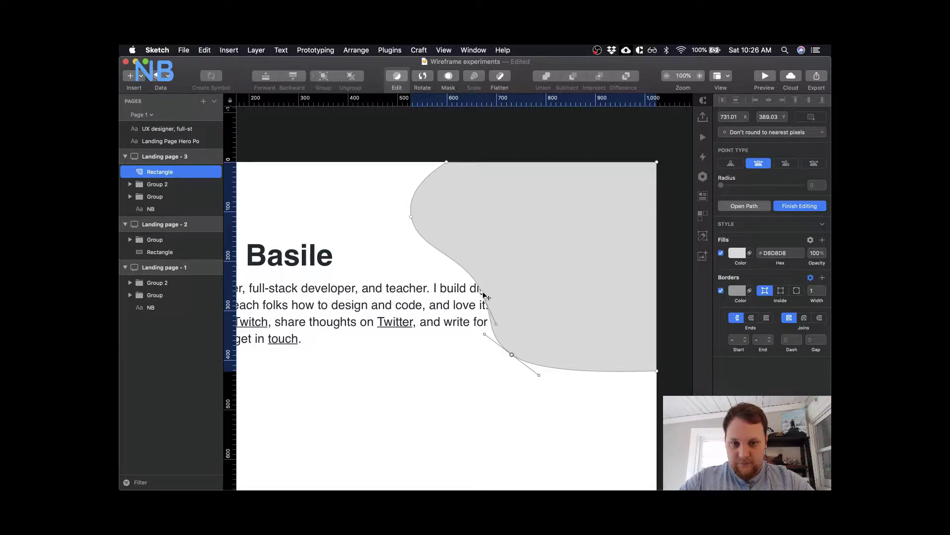
pyautogui.moveTo(486, 297); pyautogui.dragTo(476, 281)
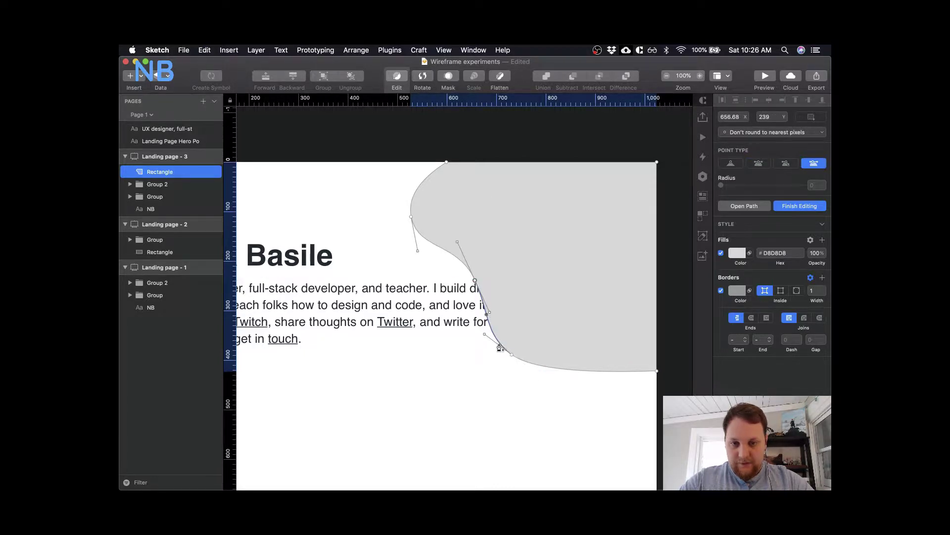
# - Shift the grey shape's lower-left point further left, and move its Rectangle layer below the NB text layer in Landing page - 3
pyautogui.moveTo(512, 356); pyautogui.dragTo(499, 357)
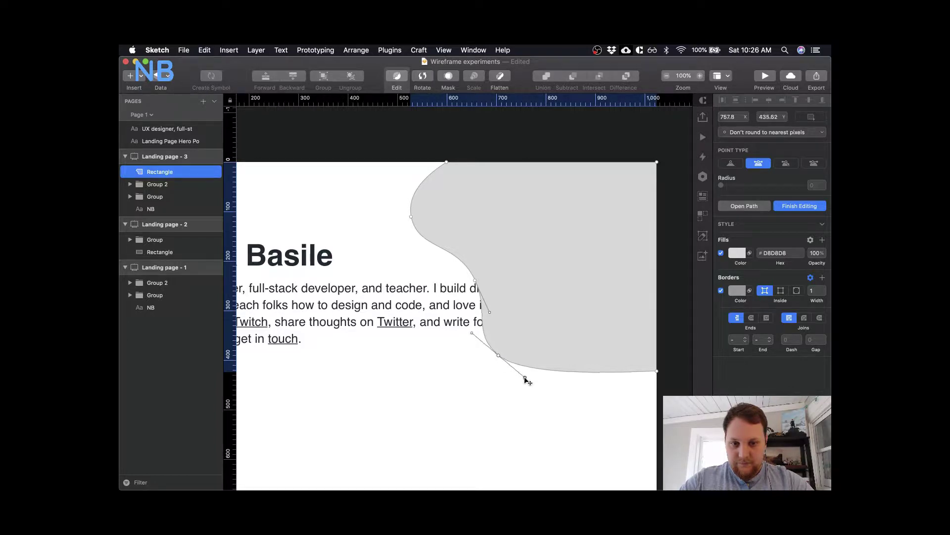
pyautogui.press('Escape')
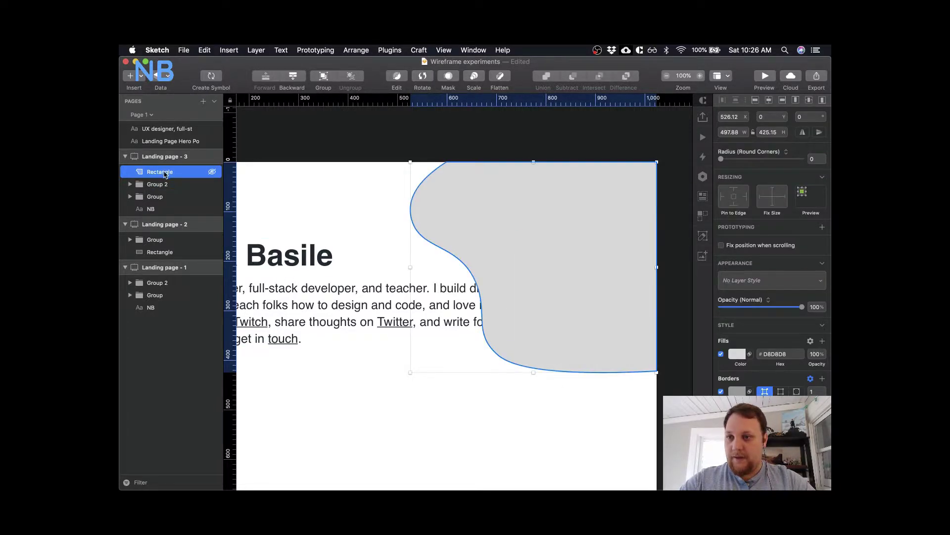
pyautogui.moveTo(165, 174); pyautogui.dragTo(163, 197)
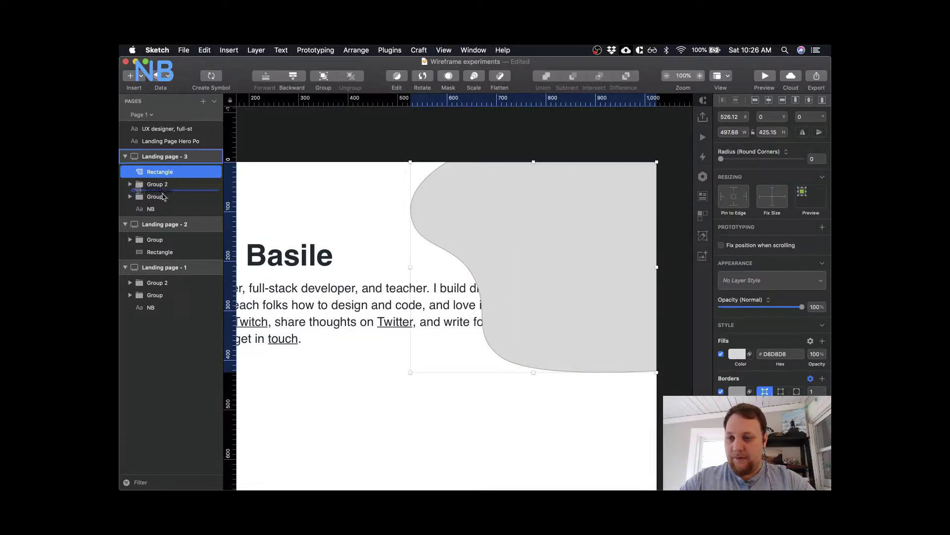
pyautogui.click(378, 132)
pyautogui.hscroll(-3, 377, 132)
pyautogui.scroll(-3, 377, 132)
pyautogui.click(491, 201)
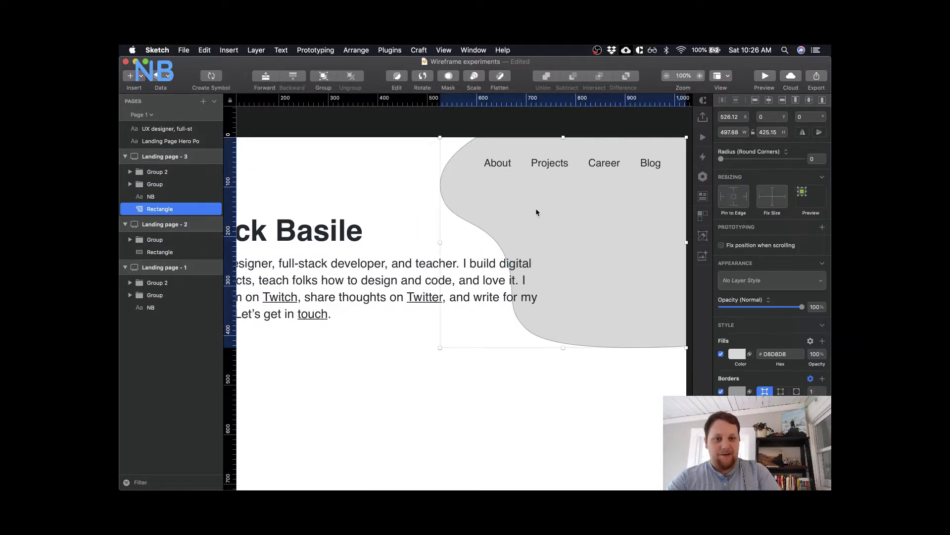
# - Lower the grey shape's lower-left point to about X 710, Y 453, and reposition its middle curve point and lower-right corner downward
pyautogui.doubleClick(604, 336)
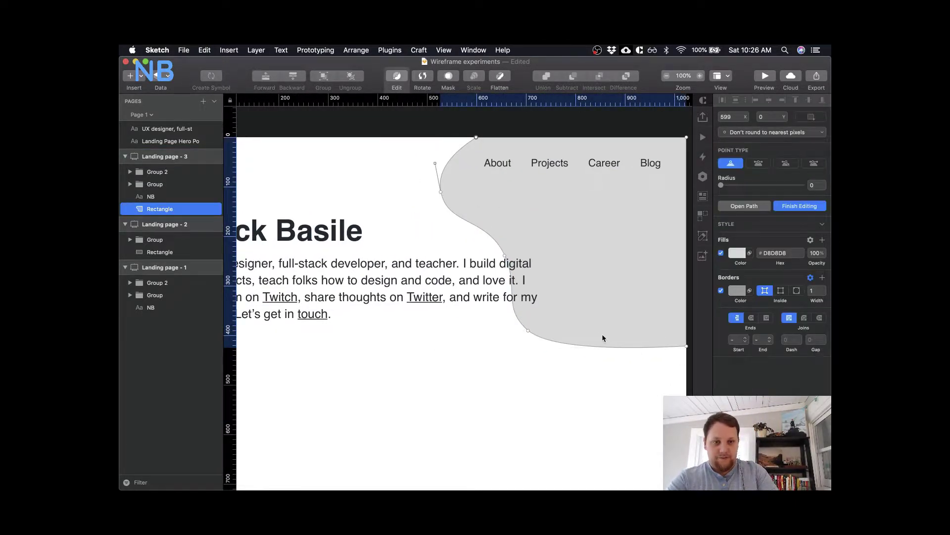
pyautogui.click(528, 333)
pyautogui.moveTo(530, 335); pyautogui.dragTo(530, 363)
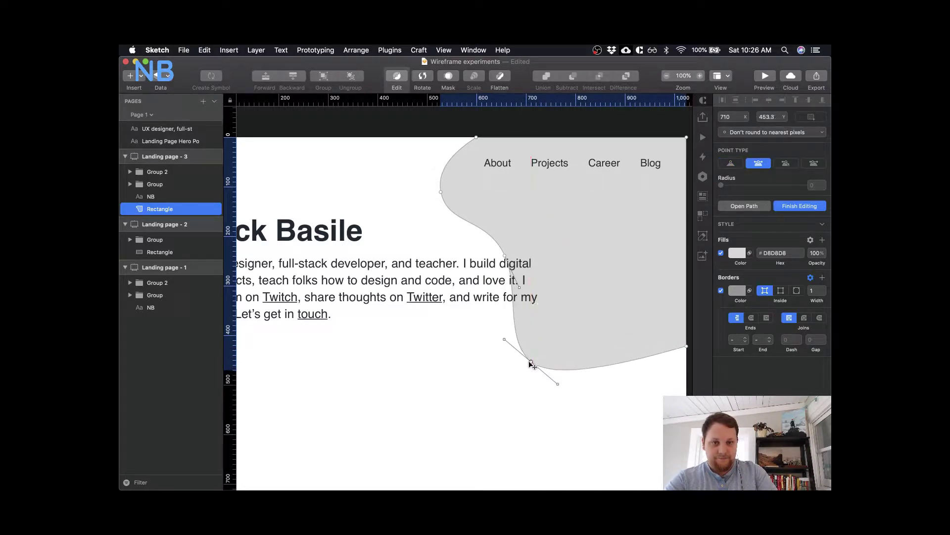
pyautogui.moveTo(505, 256); pyautogui.dragTo(517, 267)
pyautogui.click(686, 346)
pyautogui.moveTo(690, 350); pyautogui.dragTo(688, 363)
pyautogui.click(643, 397)
pyautogui.click(643, 394)
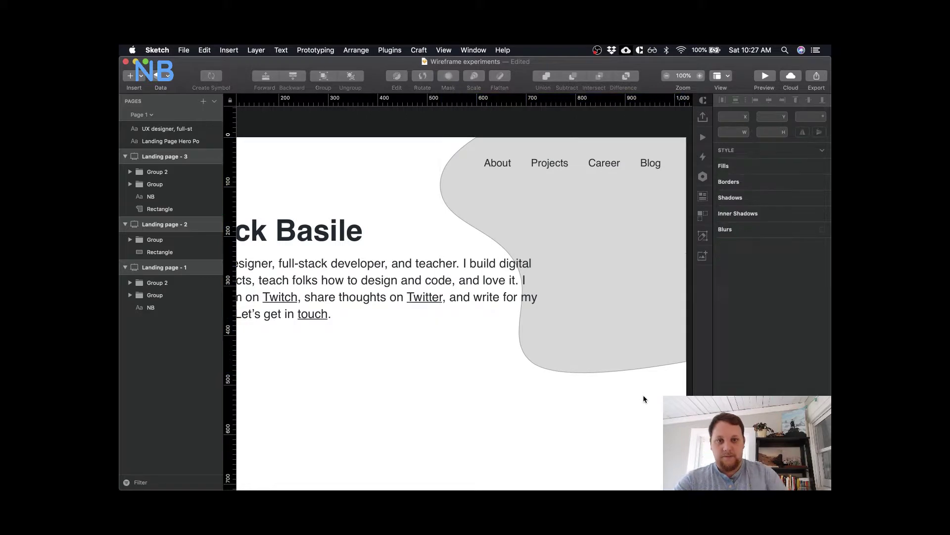
# - Turn off the border on the grey shape in Landing page - 3
pyautogui.click(628, 289)
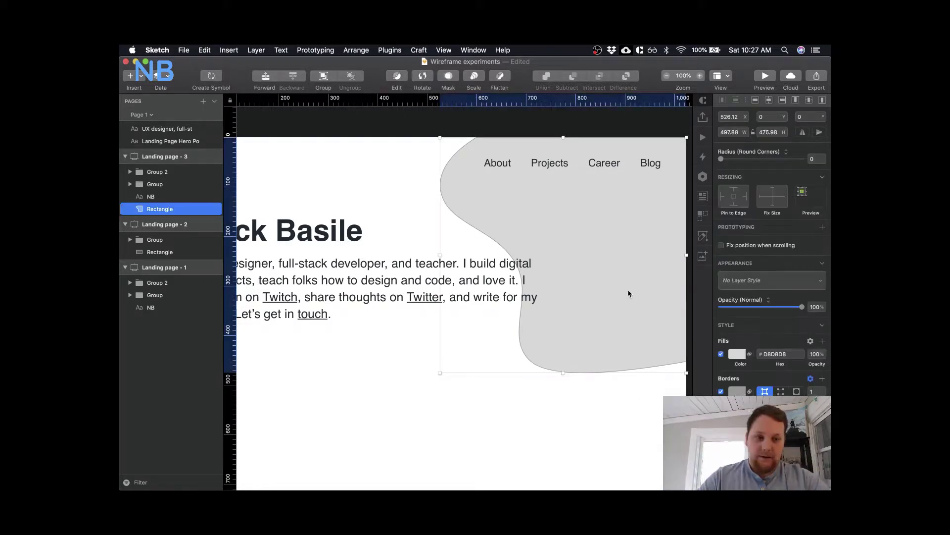
pyautogui.click(721, 391)
pyautogui.hscroll(-5, 589, 395)
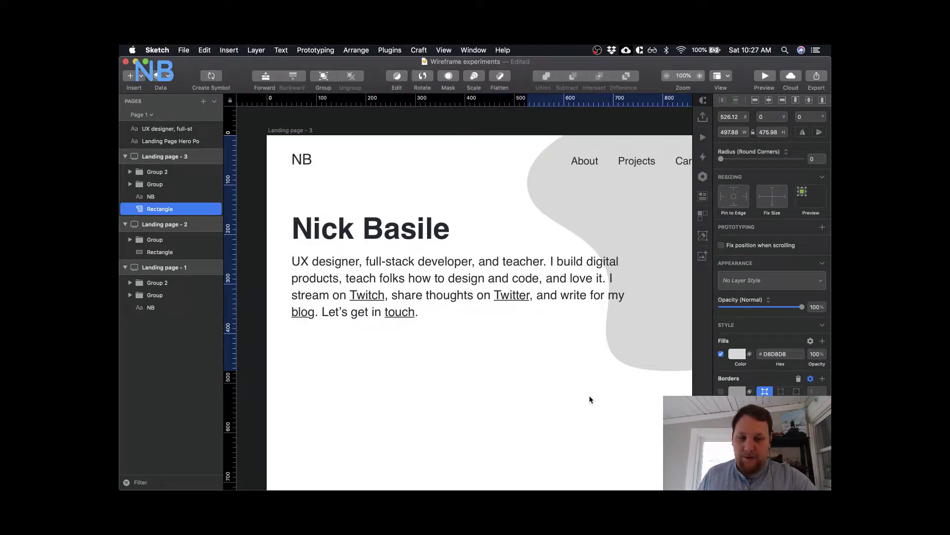
# - Narrow the bio paragraph's text box on Landing page - 3 to about 651 px wide, clear of the grey shape
pyautogui.click(515, 257)
pyautogui.doubleClick(523, 267)
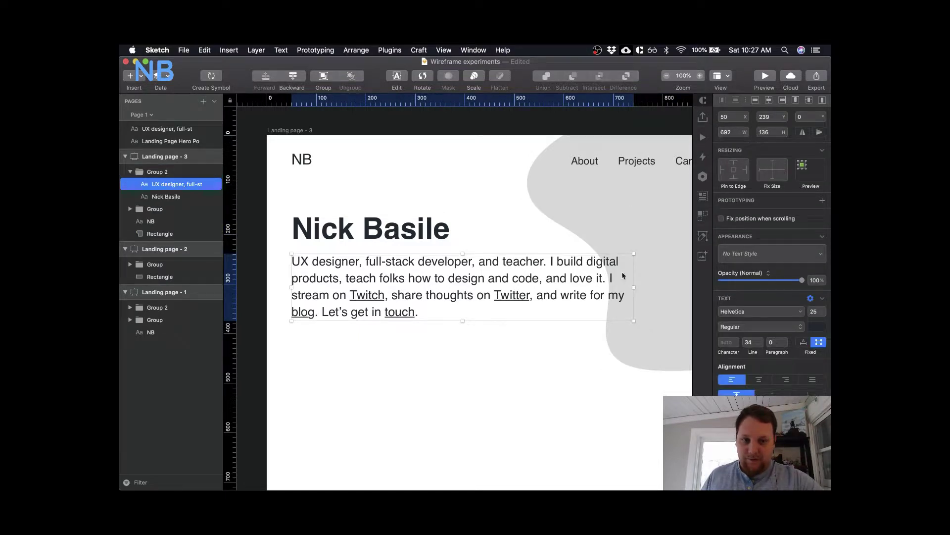
pyautogui.moveTo(634, 285); pyautogui.dragTo(612, 281)
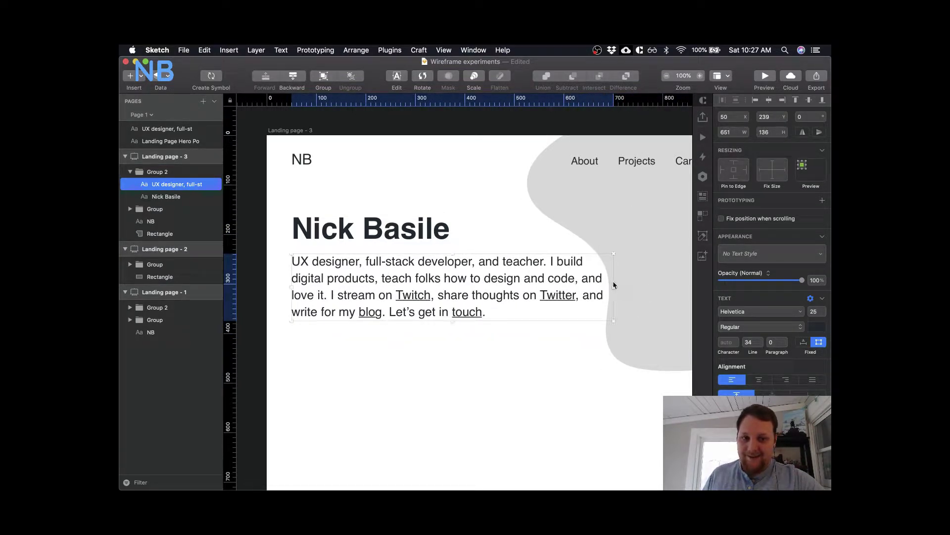
pyautogui.hscroll(3, 488, 369)
pyautogui.click(488, 369)
pyautogui.press('super+minus')
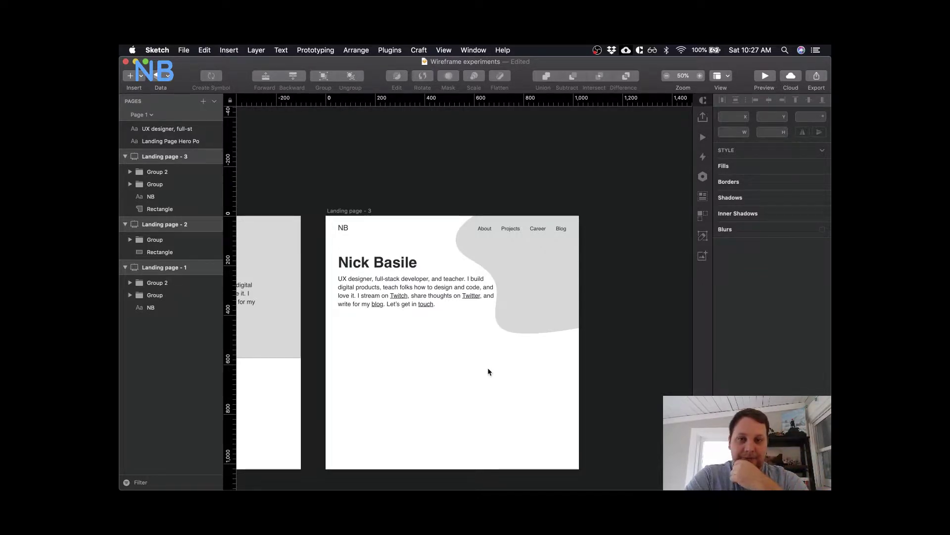
# - Switch to Chrome to look at the existing personal website's hero section, and return to the Sketch wireframes
pyautogui.hotkey('ctrl', 'Up')
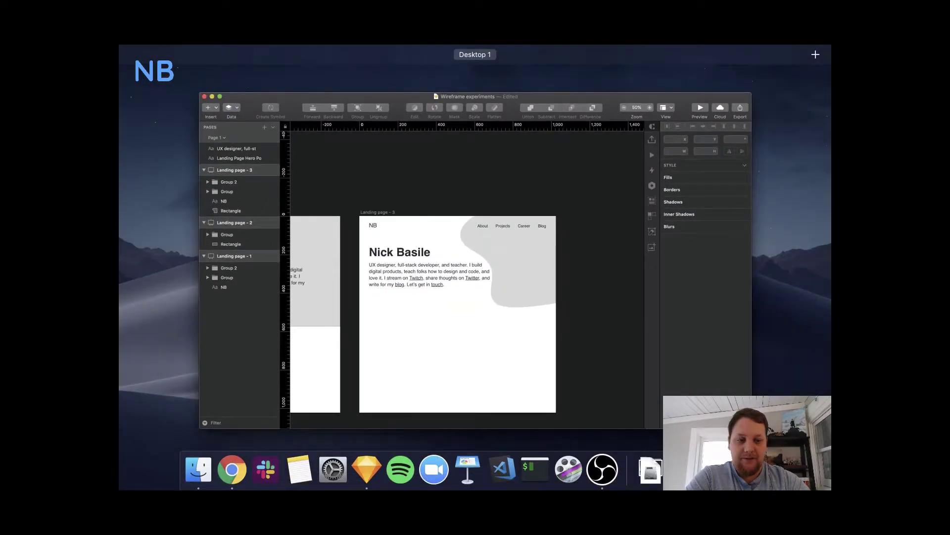
pyautogui.press('super+Tab')
pyautogui.click(696, 68)
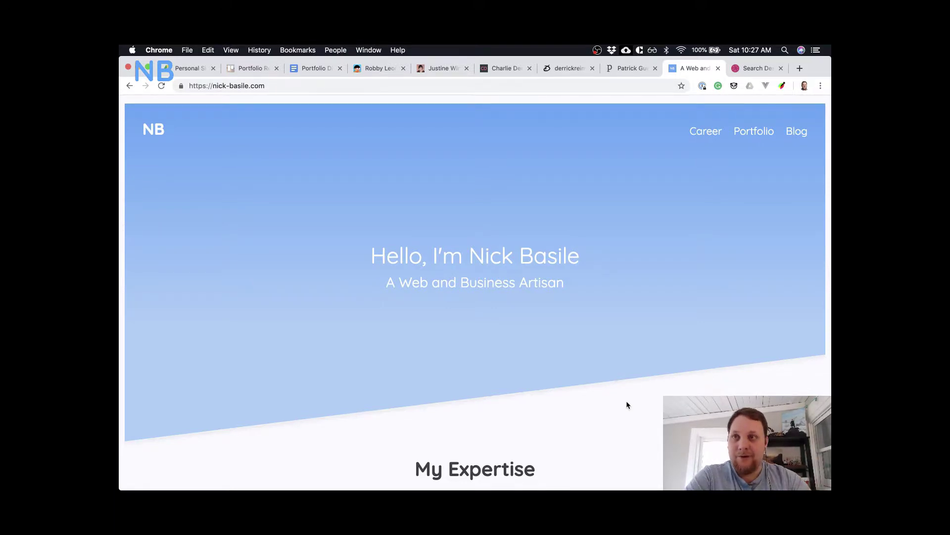
pyautogui.click(137, 67)
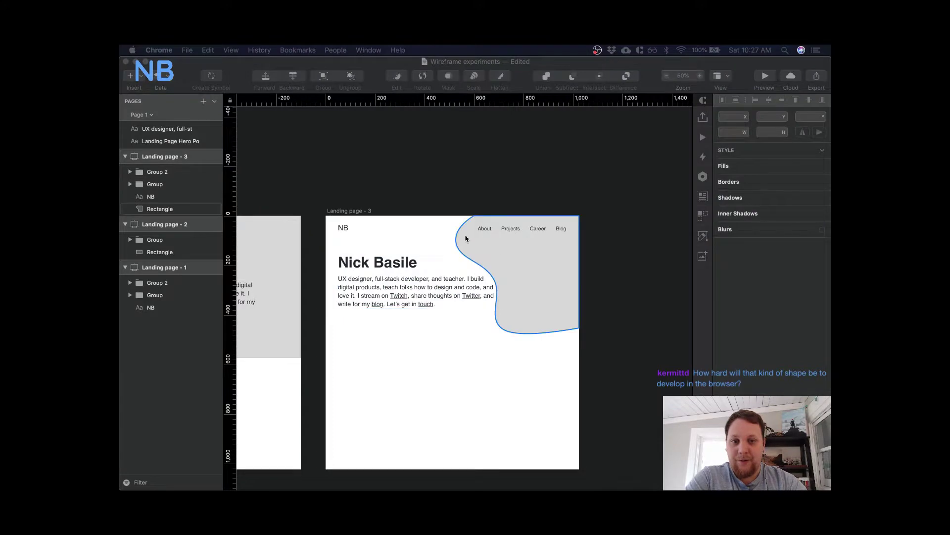
pyautogui.click(546, 386)
pyautogui.scroll(-3, 545, 386)
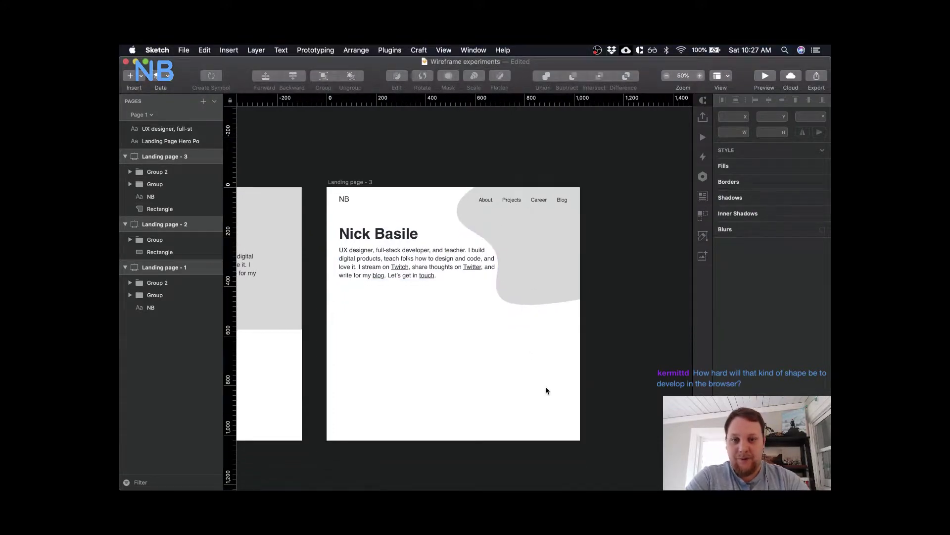
pyautogui.hscroll(-3, 545, 387)
pyautogui.scroll(-2, 546, 387)
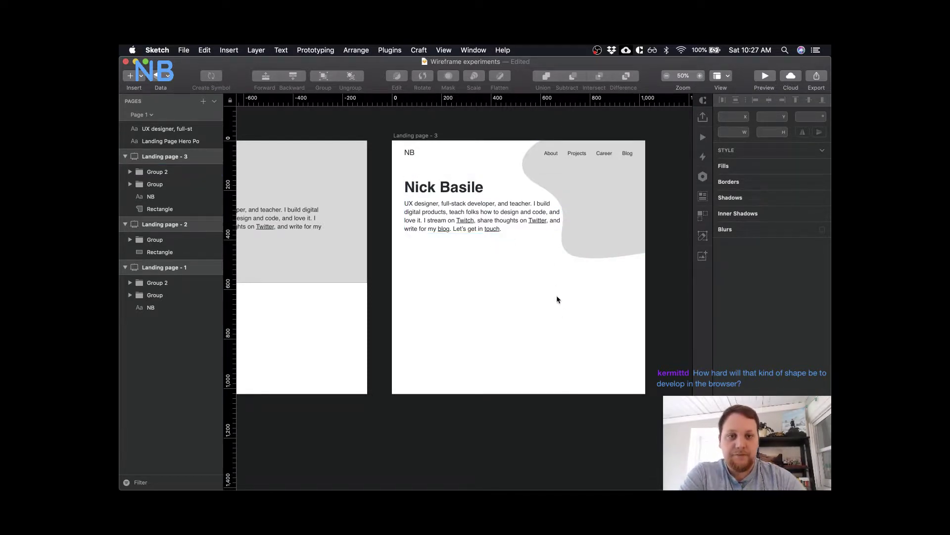
pyautogui.hscroll(-5, 557, 295)
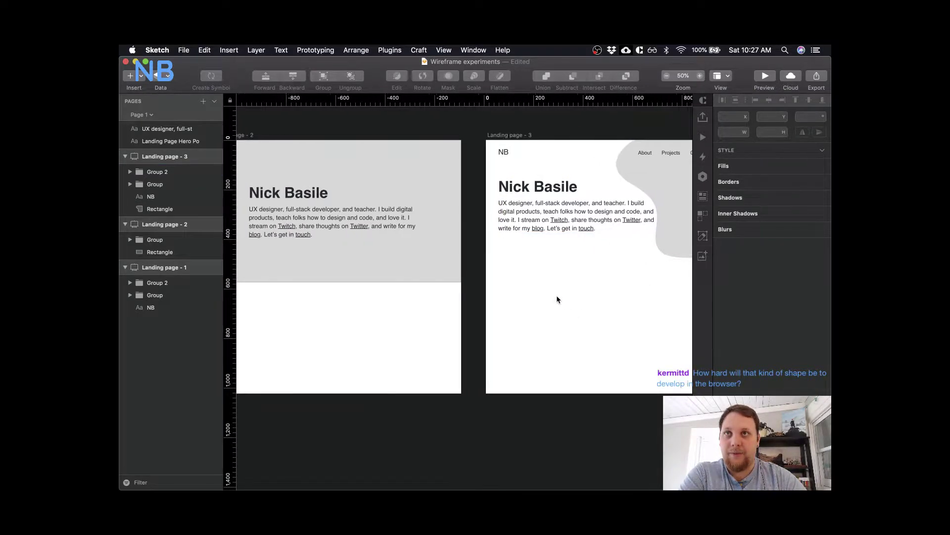
pyautogui.hscroll(5, 557, 295)
pyautogui.hscroll(5, 556, 296)
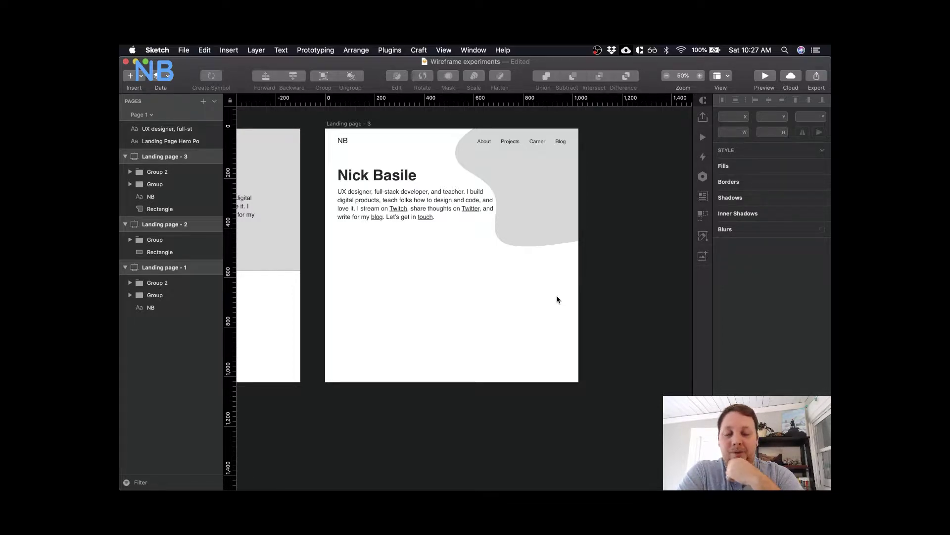
# - Restore the minimized Chrome window to review the slanted hero edge on the personal website, and minimize it again
pyautogui.hotkey('ctrl', 'Up')
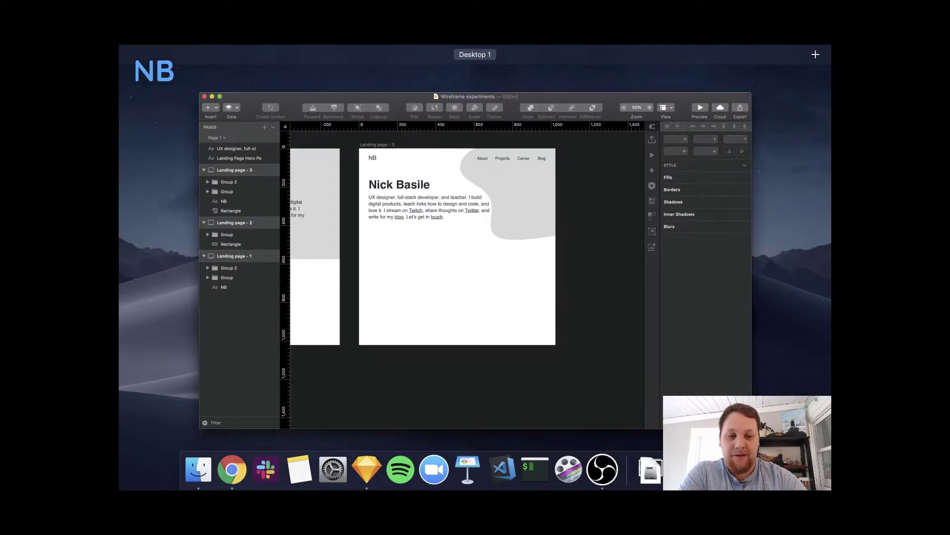
pyautogui.click(651, 470)
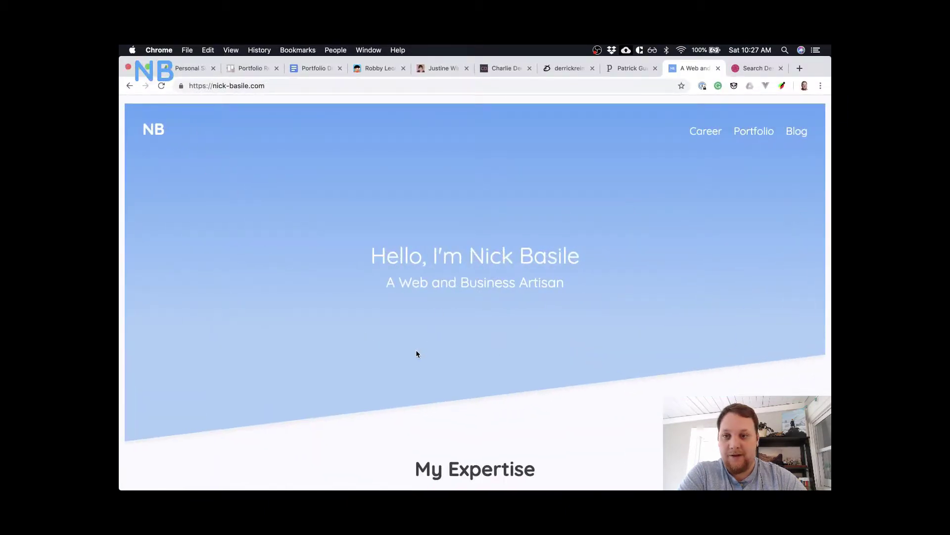
pyautogui.press('super+m')
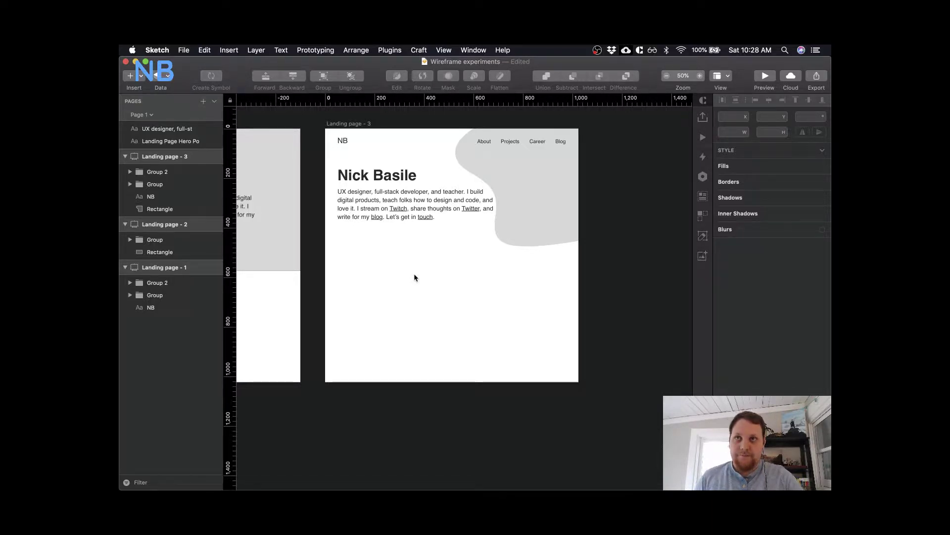
# - Compare the layouts of the Landing page - 1, Landing page - 2 and Landing page - 3 artboards
pyautogui.hscroll(-5, 415, 277)
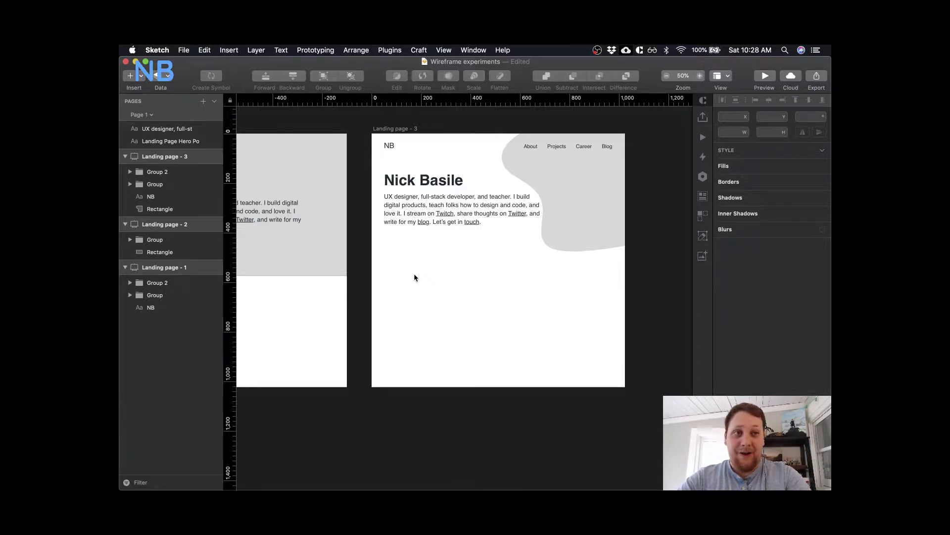
pyautogui.hscroll(1, 414, 277)
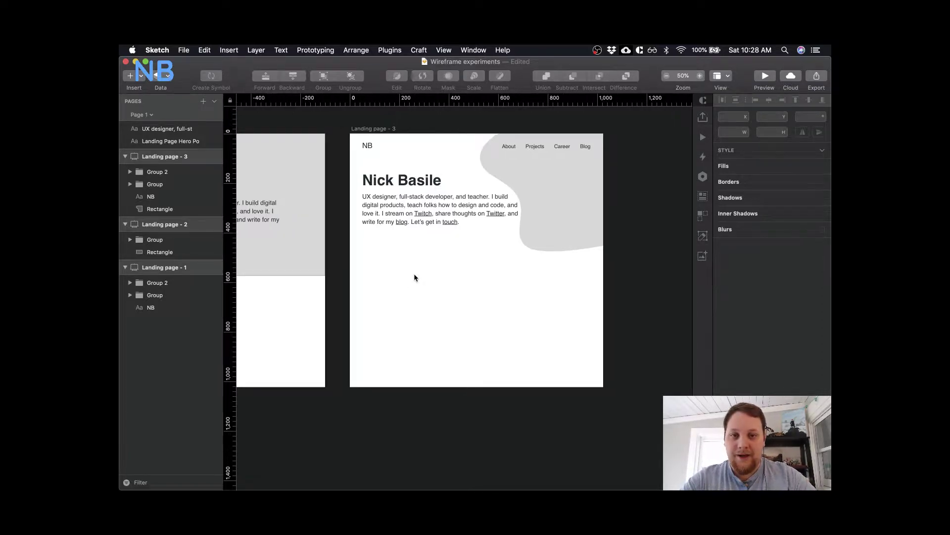
pyautogui.hscroll(-5, 413, 277)
pyautogui.hscroll(5, 415, 278)
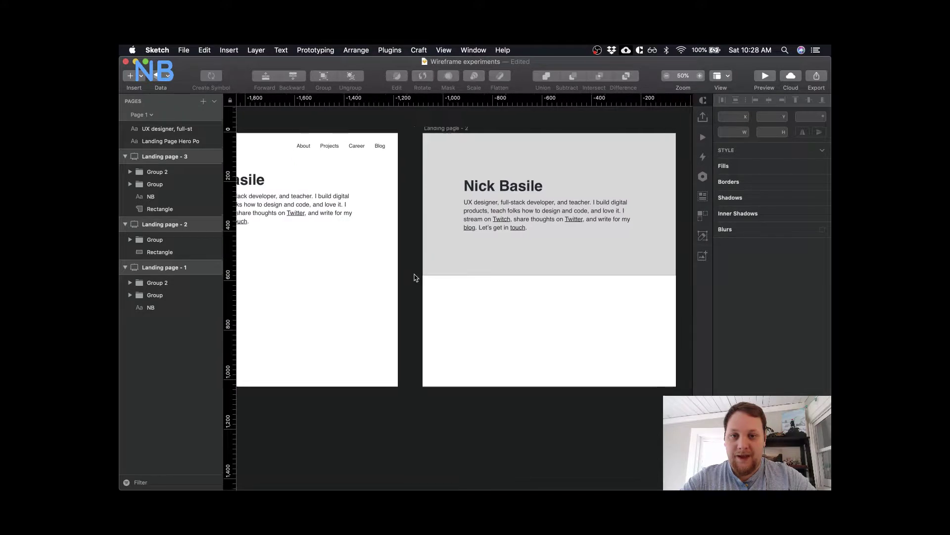
pyautogui.scroll(-2, 415, 278)
pyautogui.scroll(2, 415, 277)
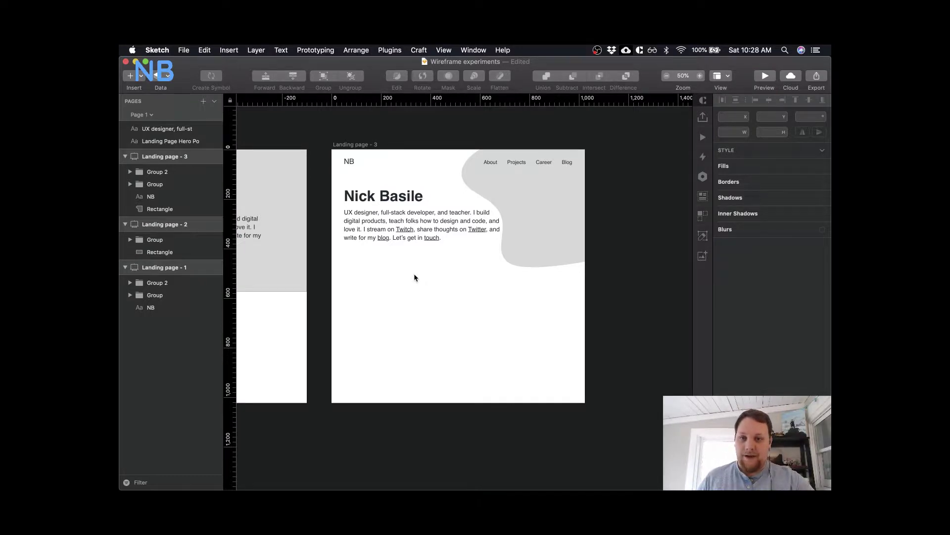
pyautogui.scroll(-2, 415, 277)
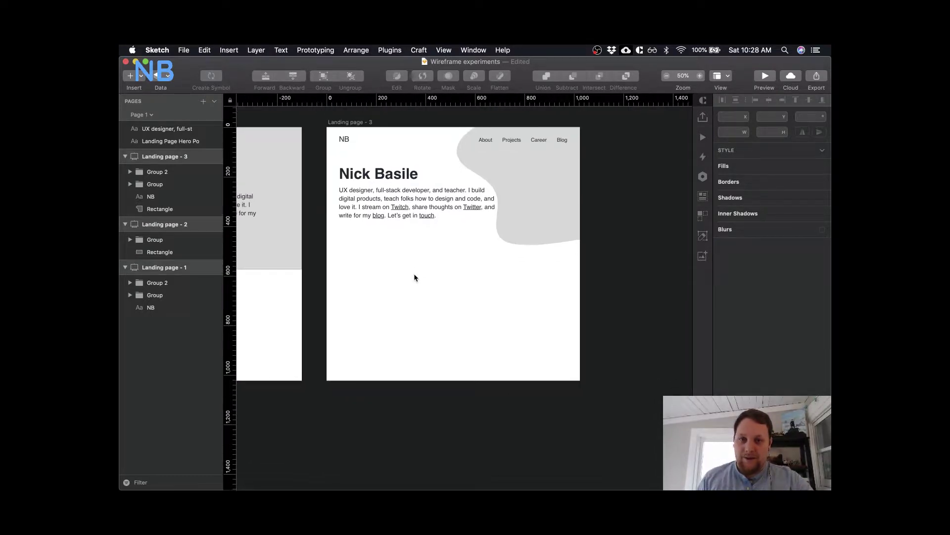
pyautogui.hscroll(-5, 414, 274)
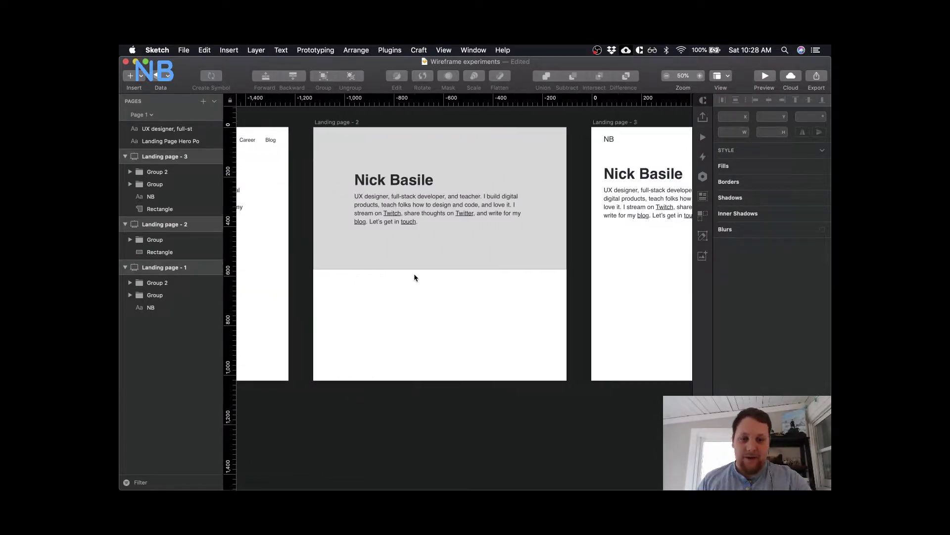
pyautogui.press('super+minus')
pyautogui.hscroll(-2, 413, 273)
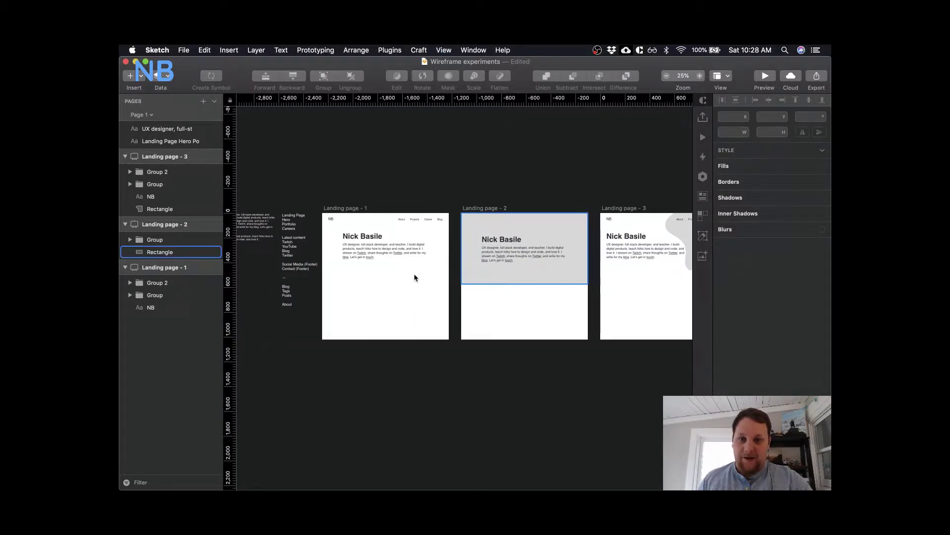
pyautogui.hscroll(3, 503, 340)
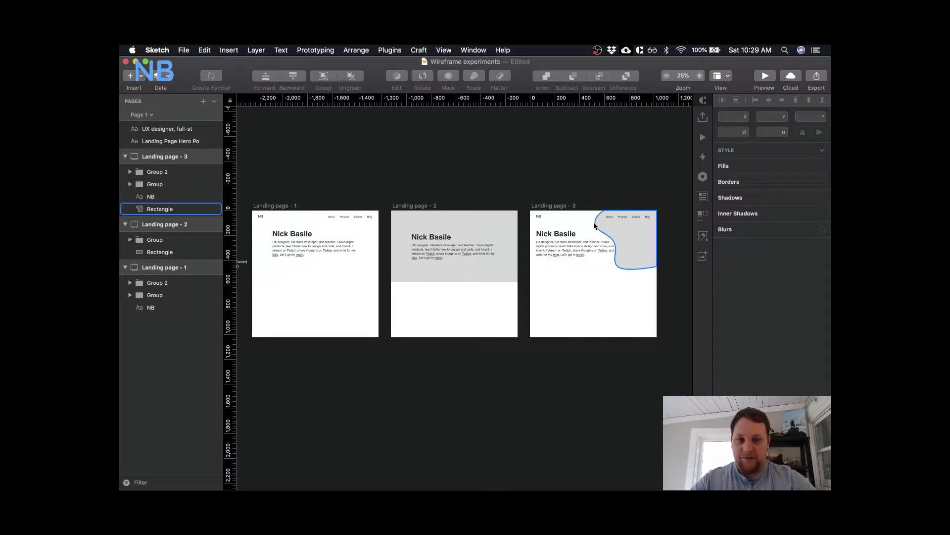
# - Duplicate the Landing page - 3 artboard and rename the copy Landing page - 4
pyautogui.hscroll(3, 594, 225)
pyautogui.click(182, 156)
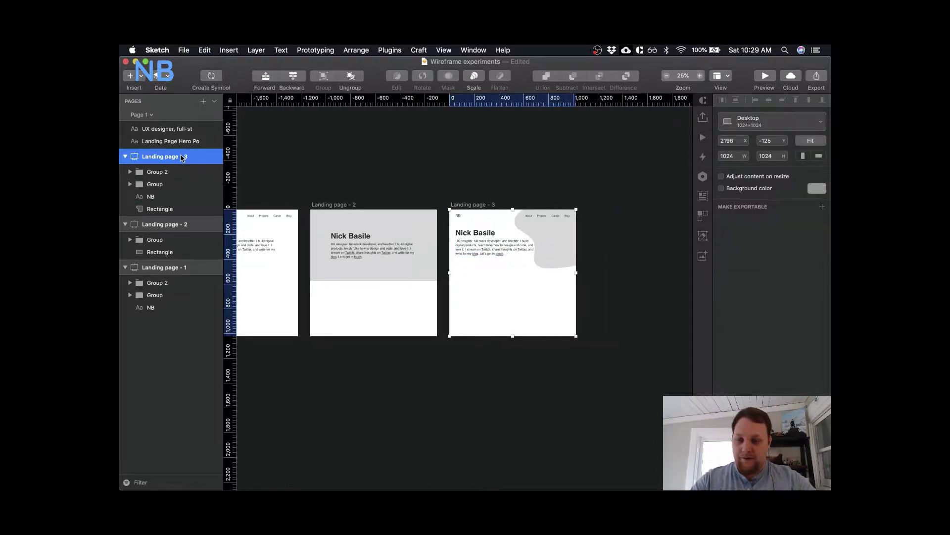
pyautogui.press('super+d')
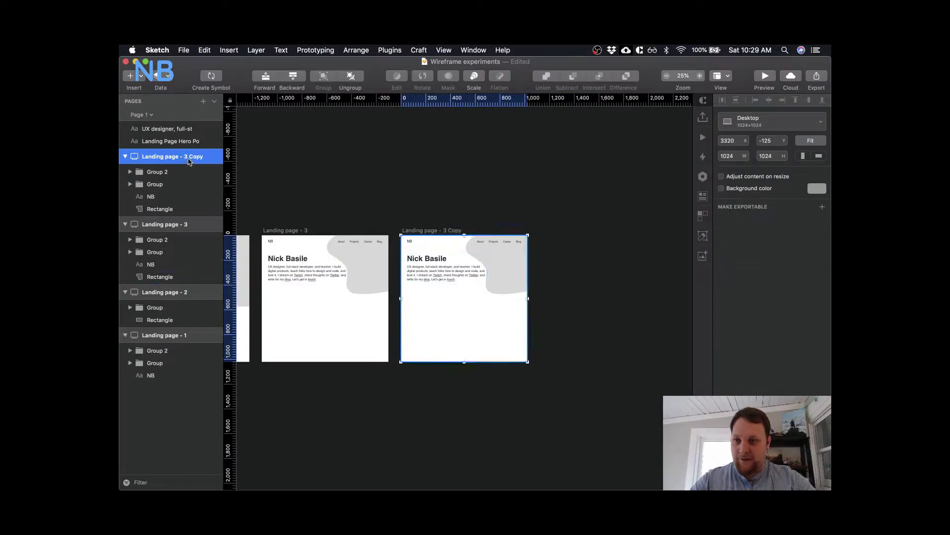
pyautogui.doubleClick(190, 157)
pyautogui.moveTo(184, 157); pyautogui.dragTo(223, 161)
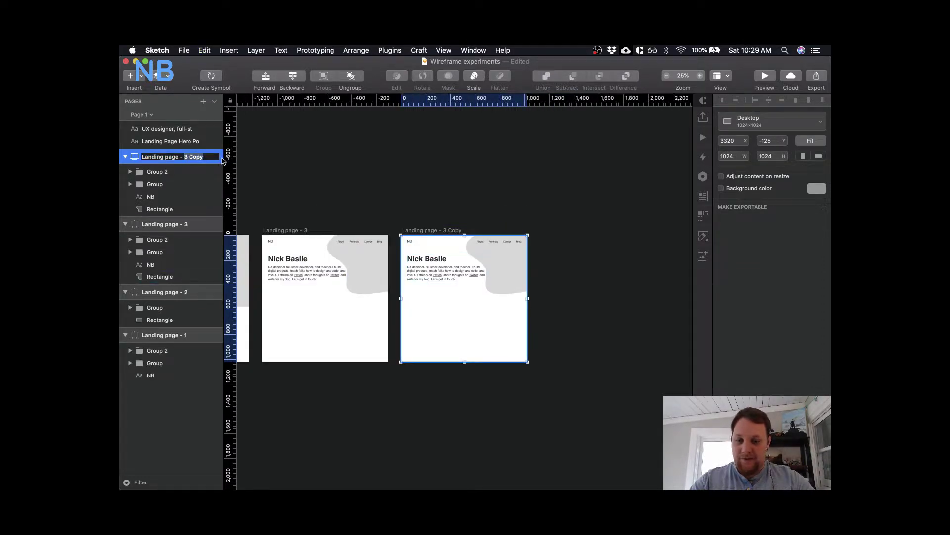
pyautogui.write('4')
pyautogui.press('Return')
pyautogui.hscroll(-5, 372, 313)
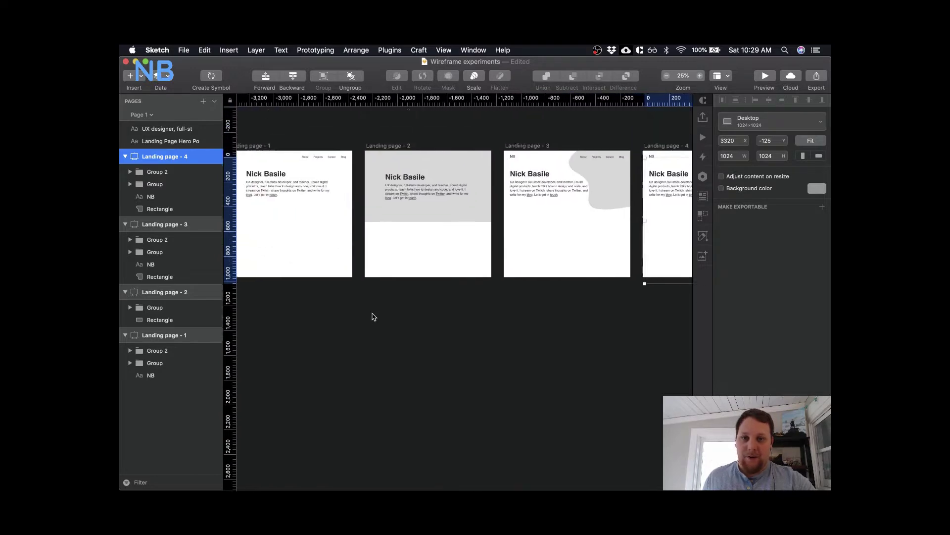
pyautogui.scroll(2, 374, 316)
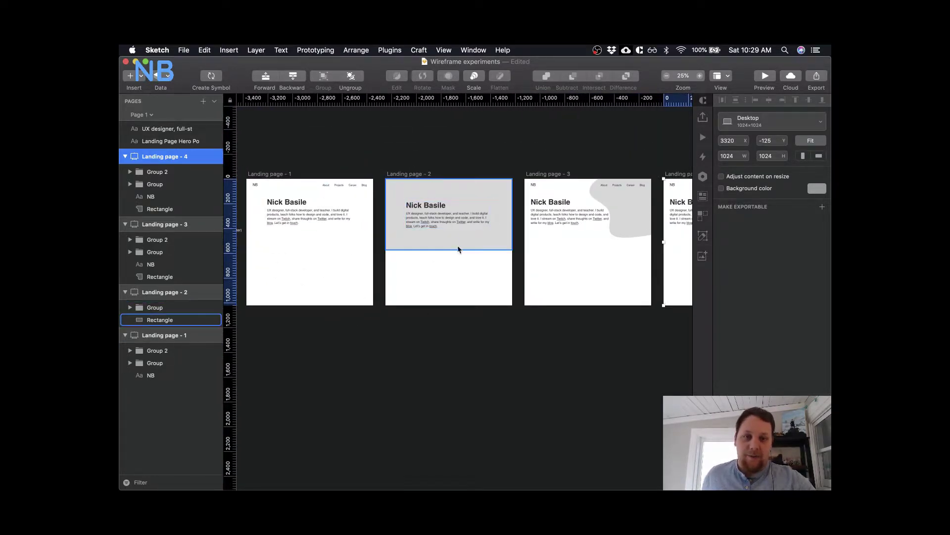
# - Delete the navigation links group and the NB logo text from the Landing page - 4 artboard
pyautogui.hscroll(5, 460, 247)
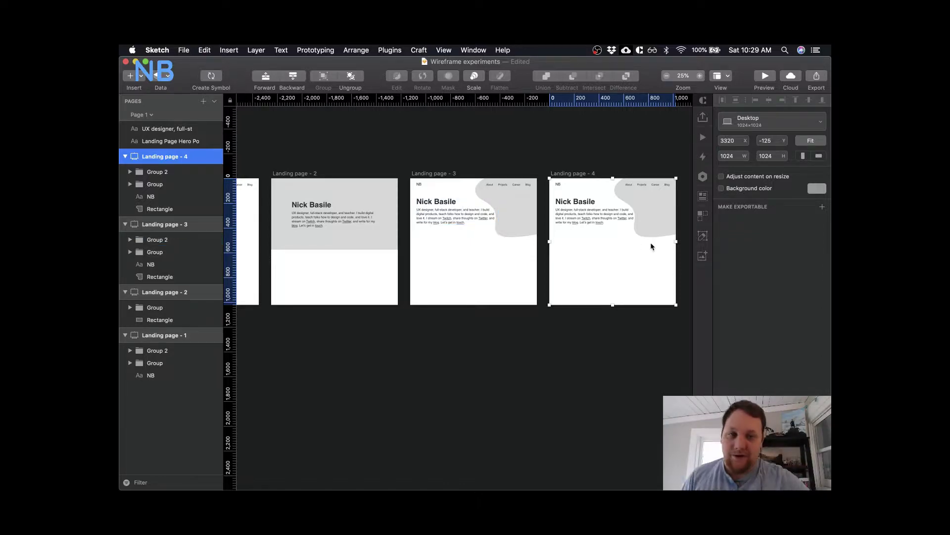
pyautogui.hscroll(3, 652, 246)
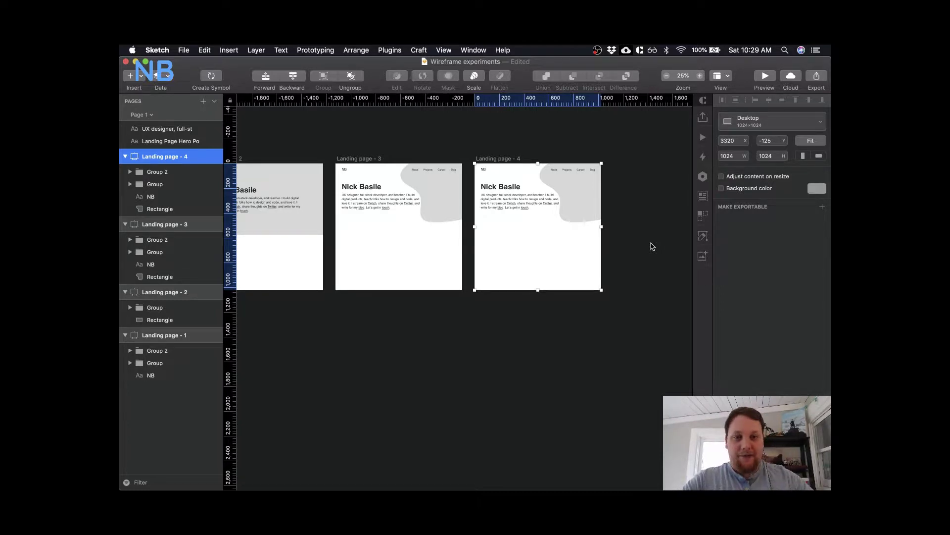
pyautogui.click(562, 168)
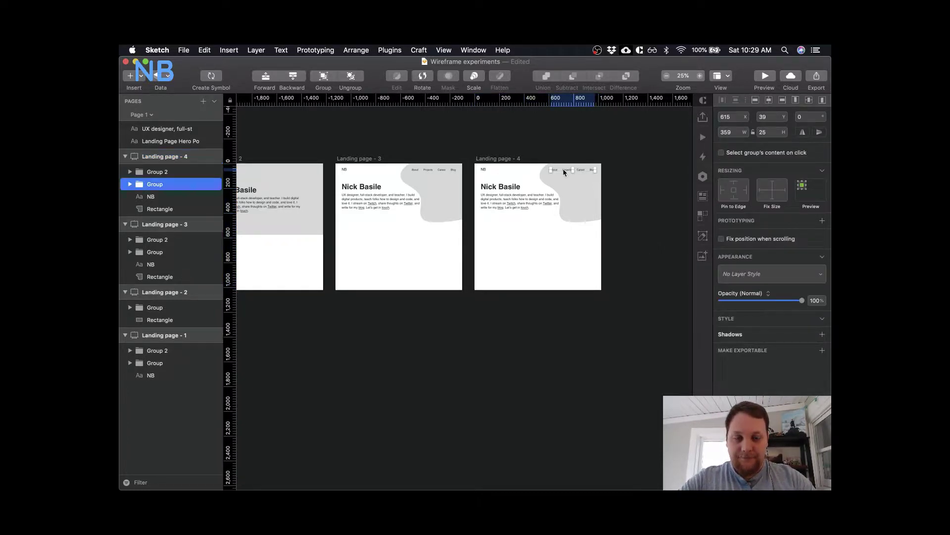
pyautogui.press('Delete')
pyautogui.click(480, 172)
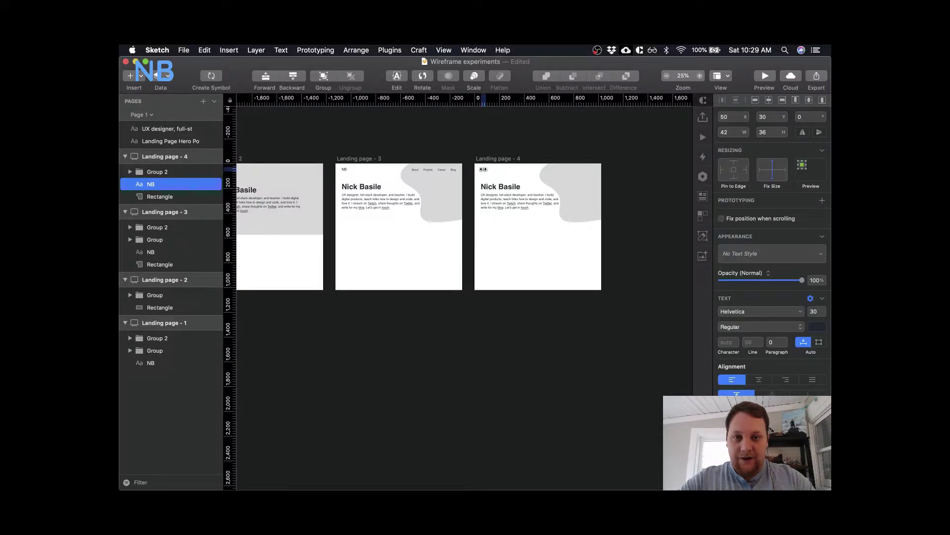
pyautogui.press('Delete')
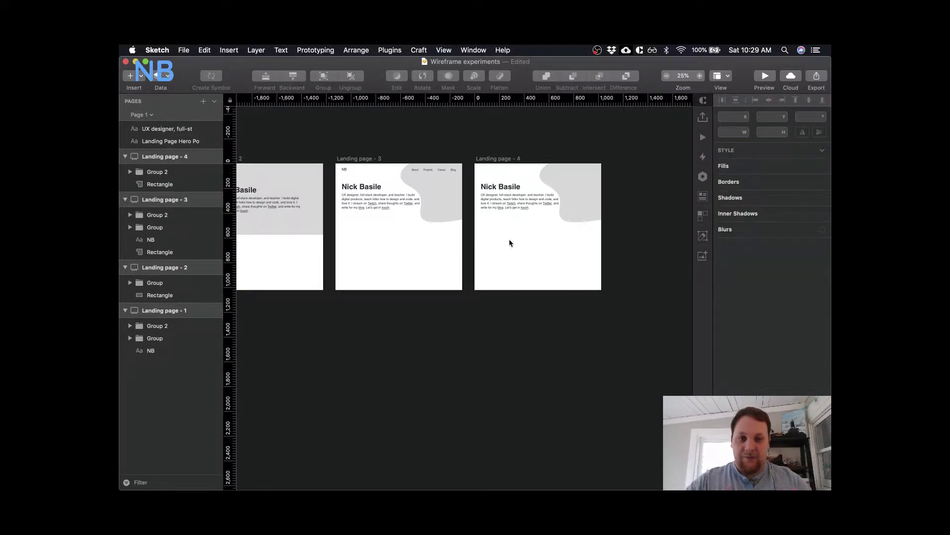
# - Reshape the gray blob on Landing page - 4 by moving its middle-left curve point away from the hero text and adjusting its lower-left point
pyautogui.press('super+equal')
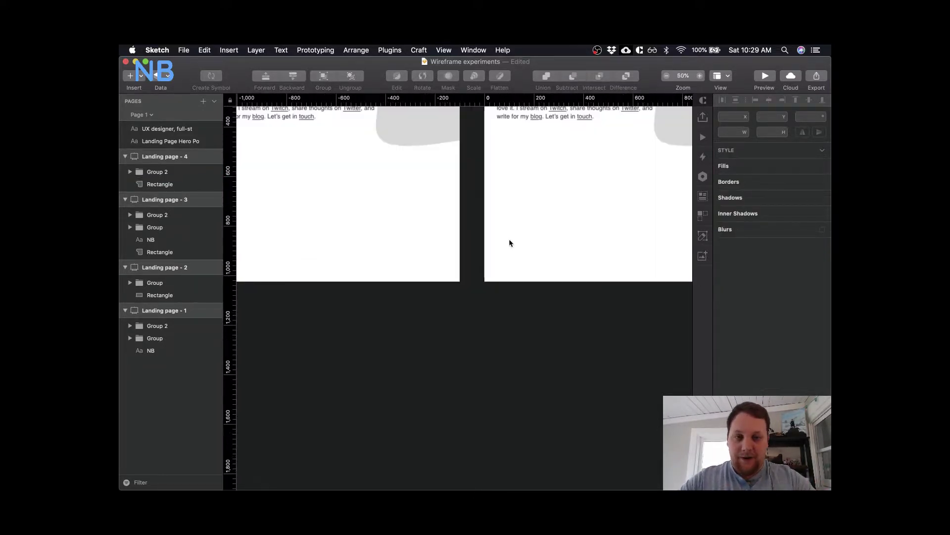
pyautogui.hscroll(5, 509, 238)
pyautogui.scroll(4, 509, 239)
pyautogui.scroll(3, 509, 242)
pyautogui.hscroll(-2, 509, 241)
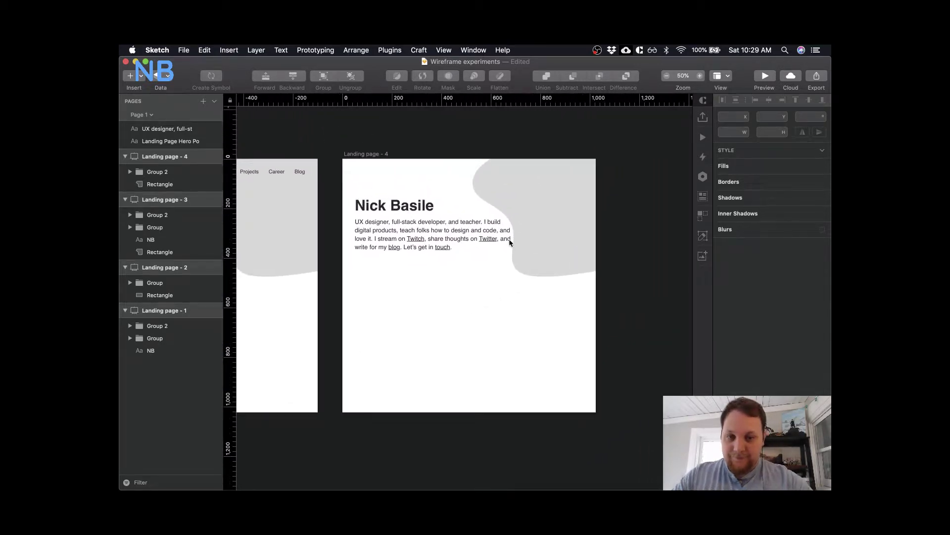
pyautogui.click(541, 207)
pyautogui.doubleClick(540, 206)
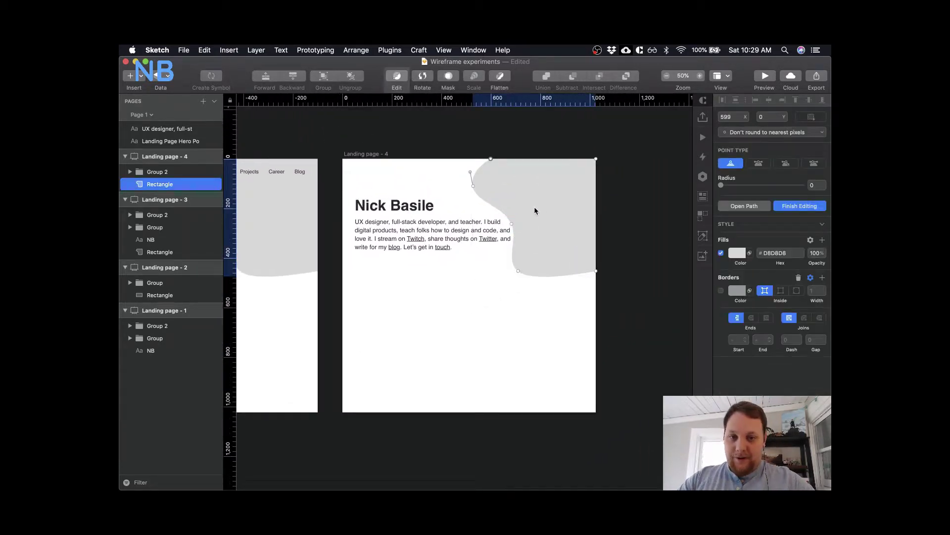
pyautogui.click(513, 225)
pyautogui.moveTo(512, 226); pyautogui.dragTo(523, 217)
pyautogui.moveTo(518, 272); pyautogui.dragTo(532, 285)
pyautogui.press('Escape')
pyautogui.click(462, 301)
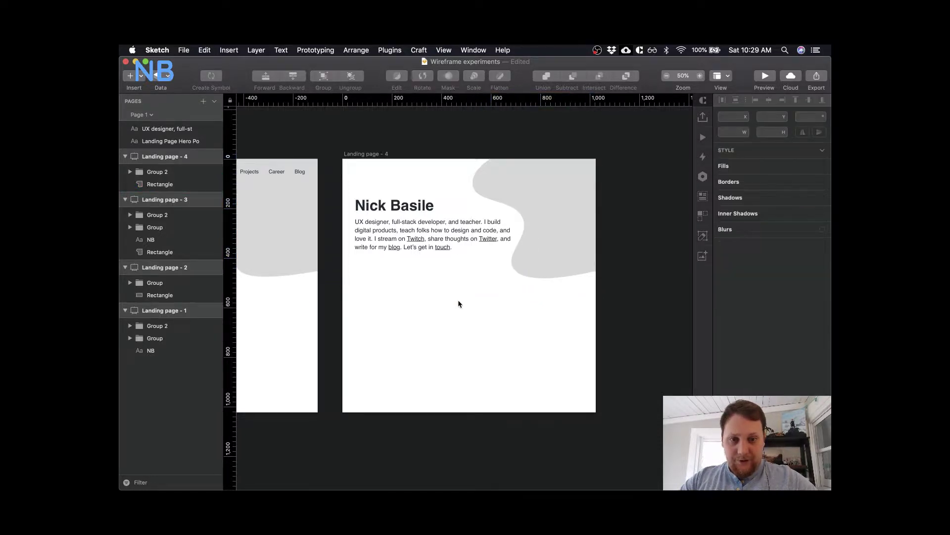
# - Move the hero text group on Landing page - 4 up 20 px to Y 131
pyautogui.hscroll(-5, 441, 304)
pyautogui.hscroll(-1, 442, 302)
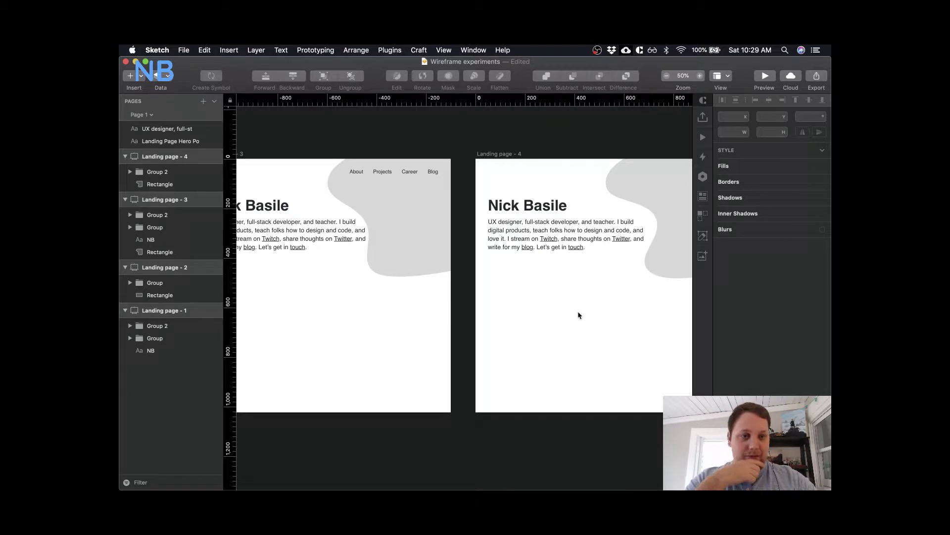
pyautogui.hscroll(5, 579, 314)
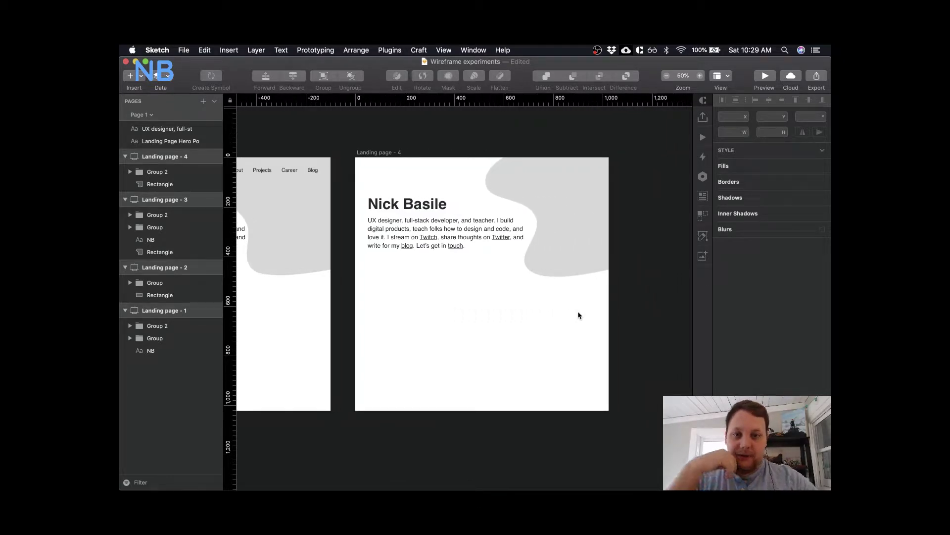
pyautogui.hscroll(-1, 577, 310)
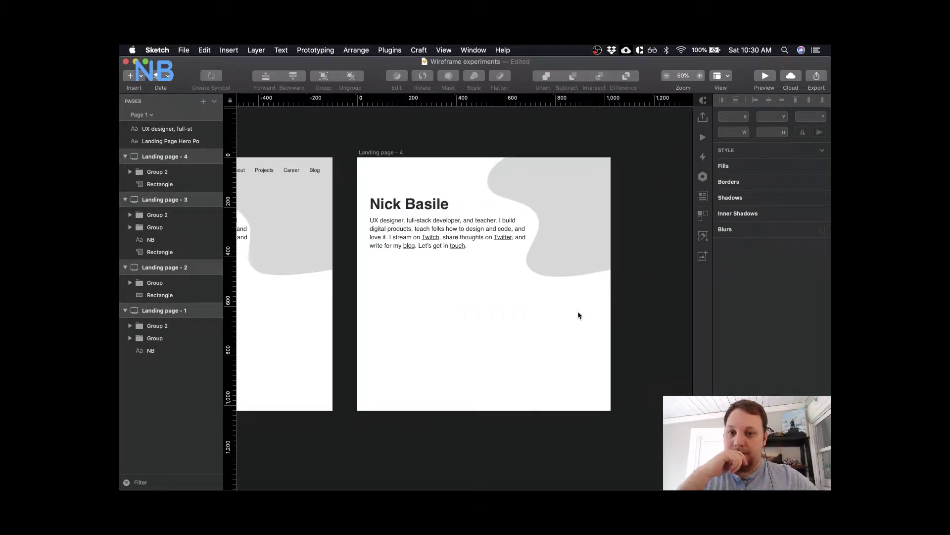
pyautogui.click(411, 226)
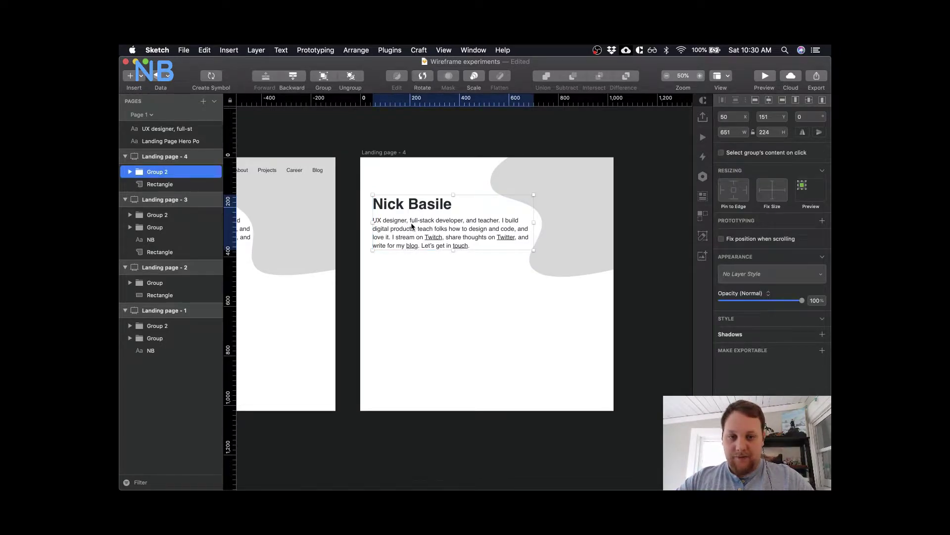
pyautogui.hotkey('shift', 'Up')
pyautogui.hotkey('shift', 'Up')
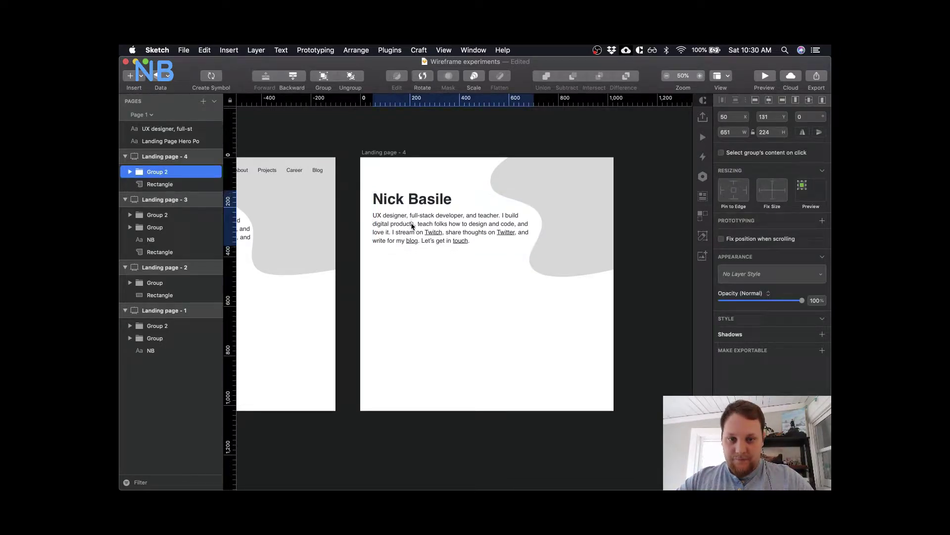
pyautogui.click(516, 299)
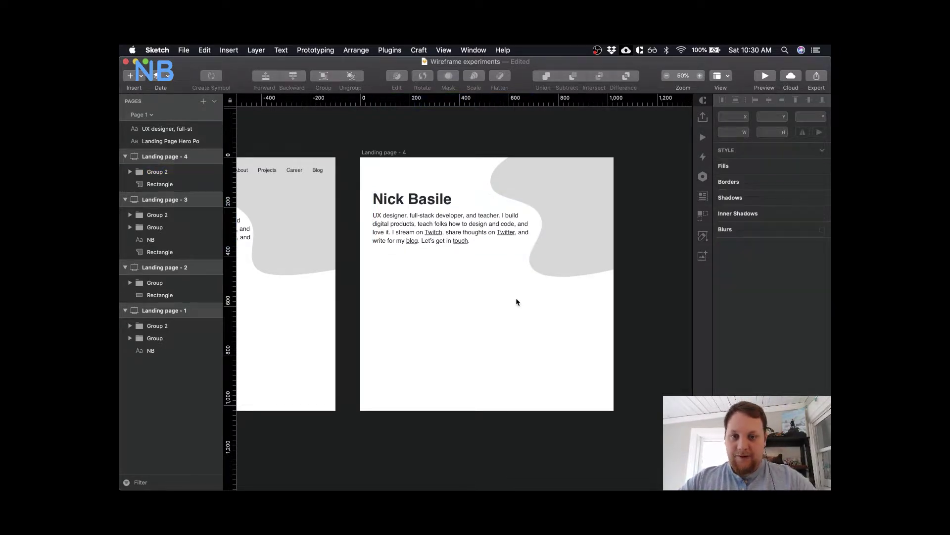
# - Compare Landing page - 4 with the earlier landing page artboards and review the content outline beside Landing page - 1
pyautogui.hscroll(-2, 515, 299)
pyautogui.hscroll(-1, 516, 299)
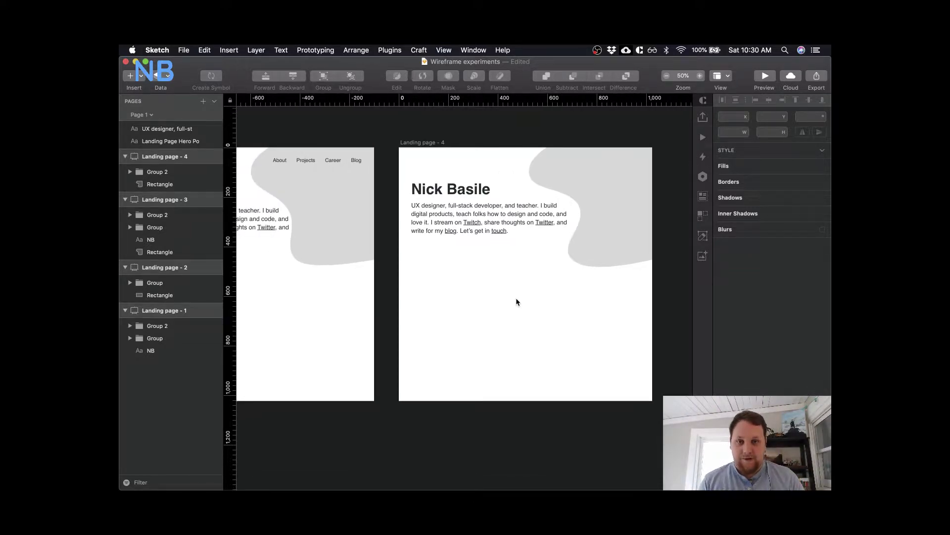
pyautogui.hscroll(-5, 517, 298)
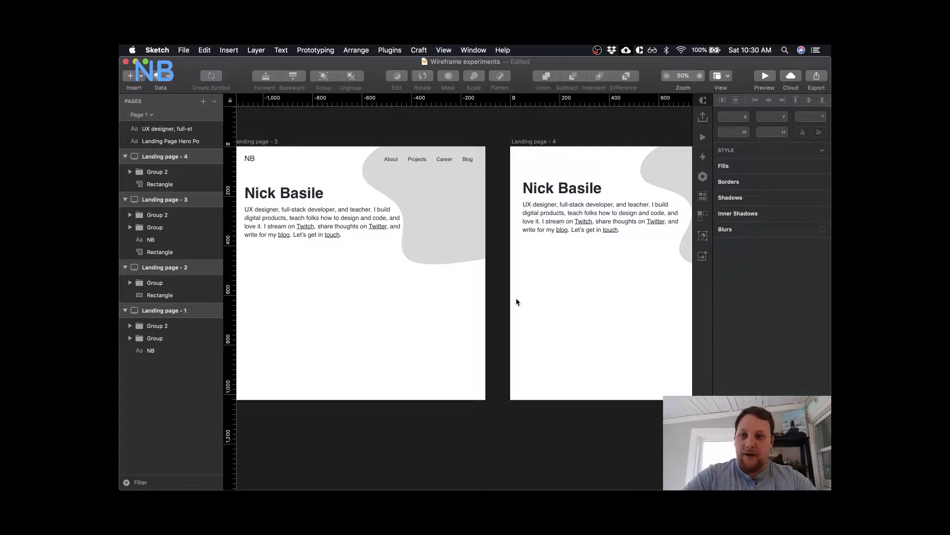
pyautogui.hscroll(5, 614, 302)
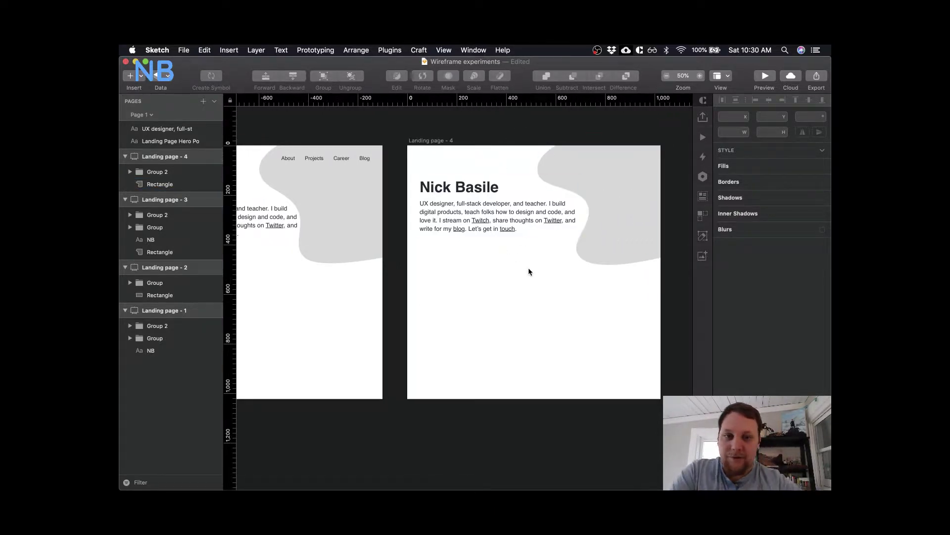
pyautogui.hscroll(-1, 529, 271)
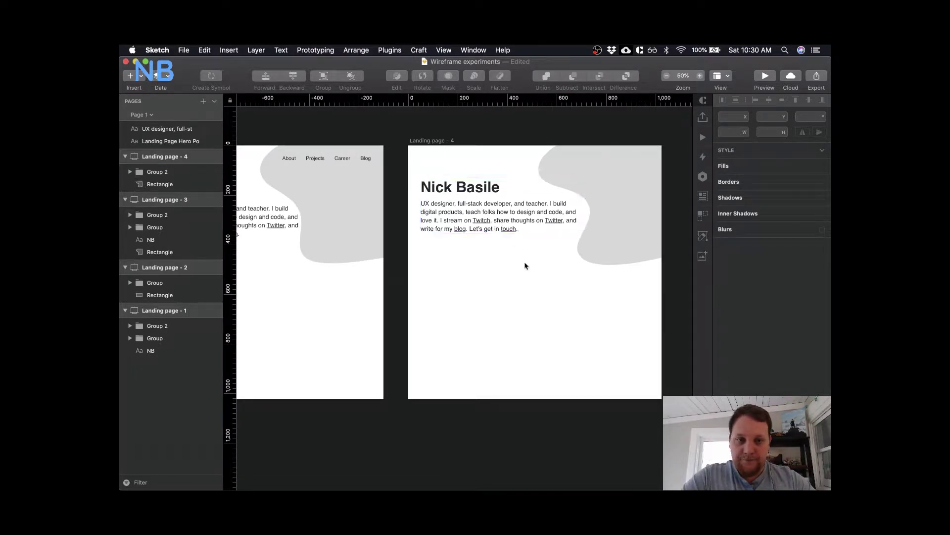
pyautogui.hscroll(-15, 527, 271)
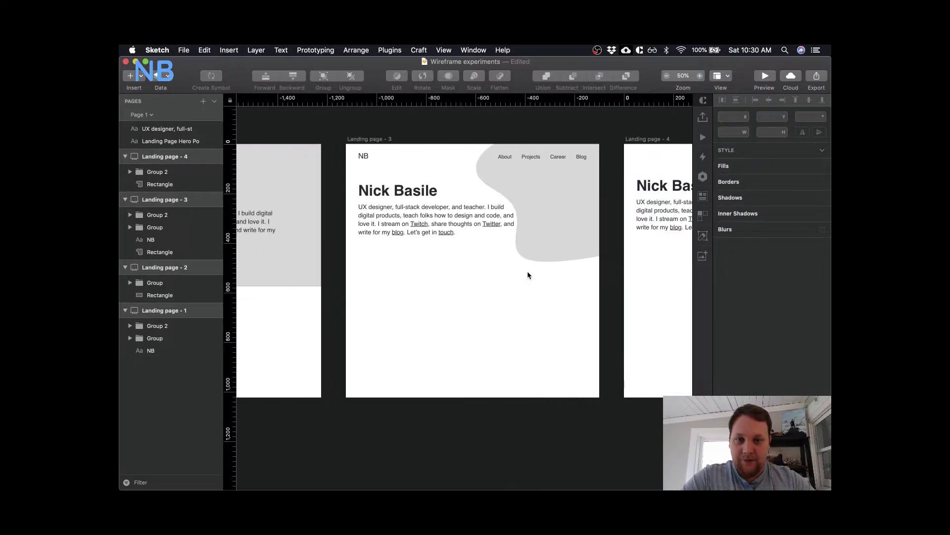
pyautogui.hscroll(-5, 528, 274)
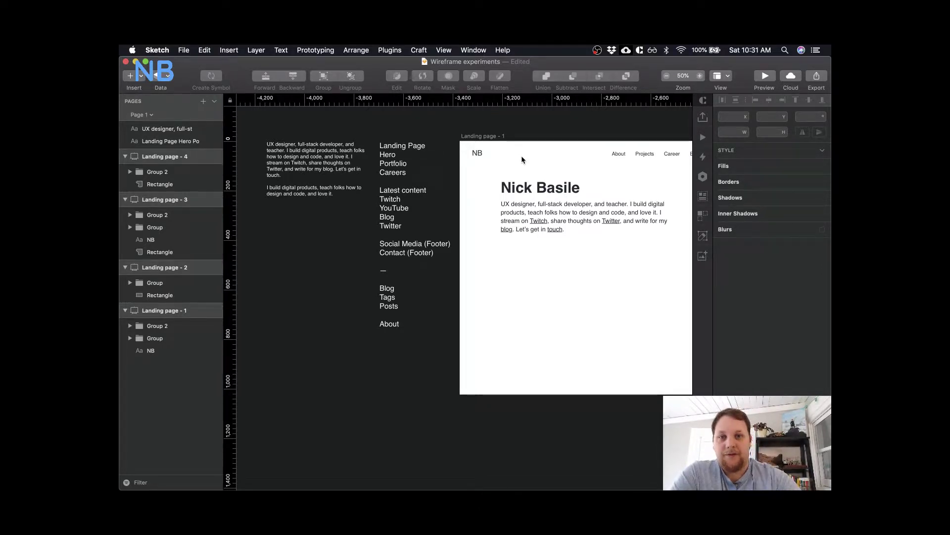
# - Switch to Chrome and examine the hero, case studies and work experience sections of the product designer's portfolio site
pyautogui.hotkey('ctrl', 'Up')
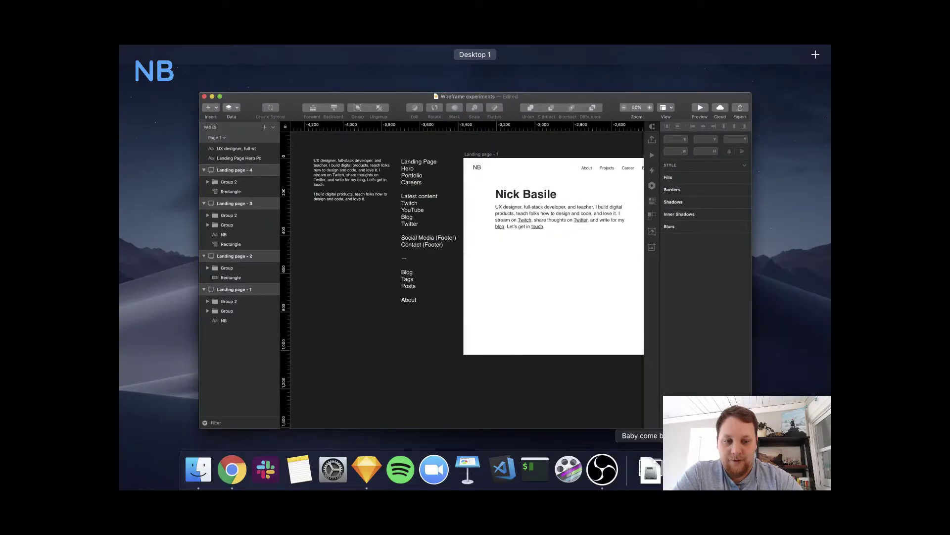
pyautogui.click(658, 406)
pyautogui.click(430, 70)
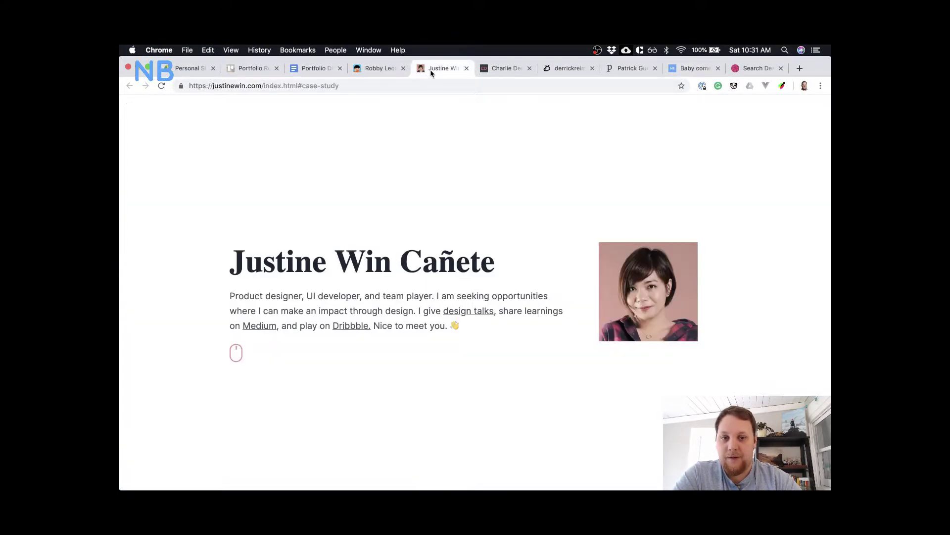
pyautogui.scroll(-10, 503, 272)
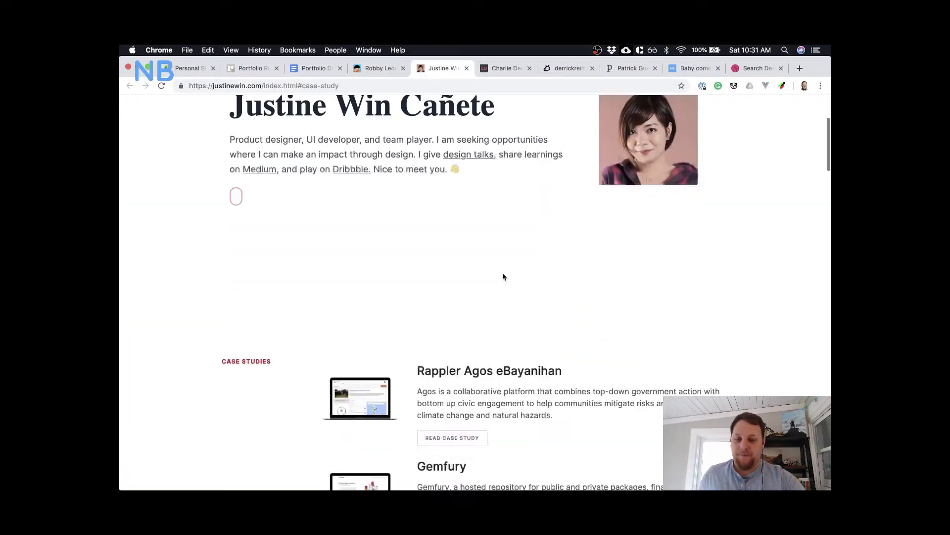
pyautogui.scroll(1, 503, 272)
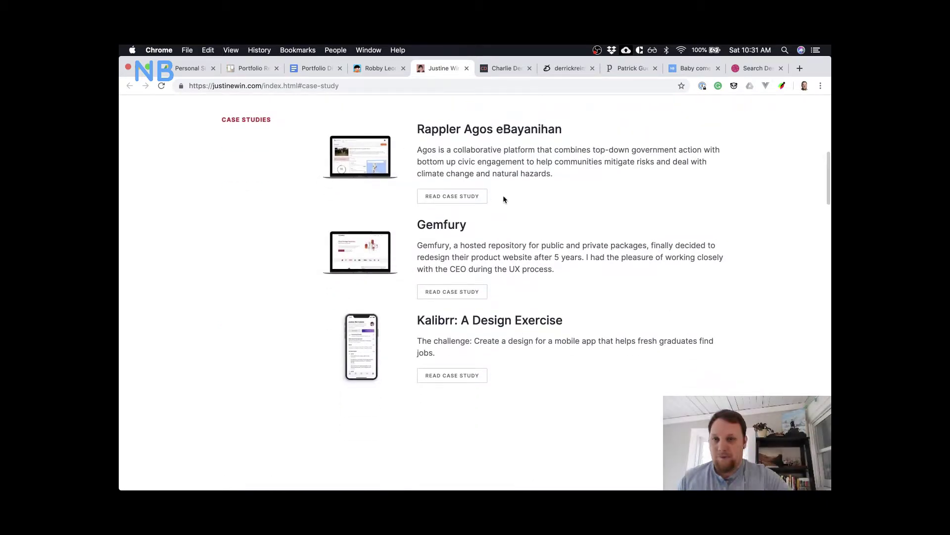
pyautogui.scroll(-5, 503, 200)
pyautogui.scroll(-2, 503, 199)
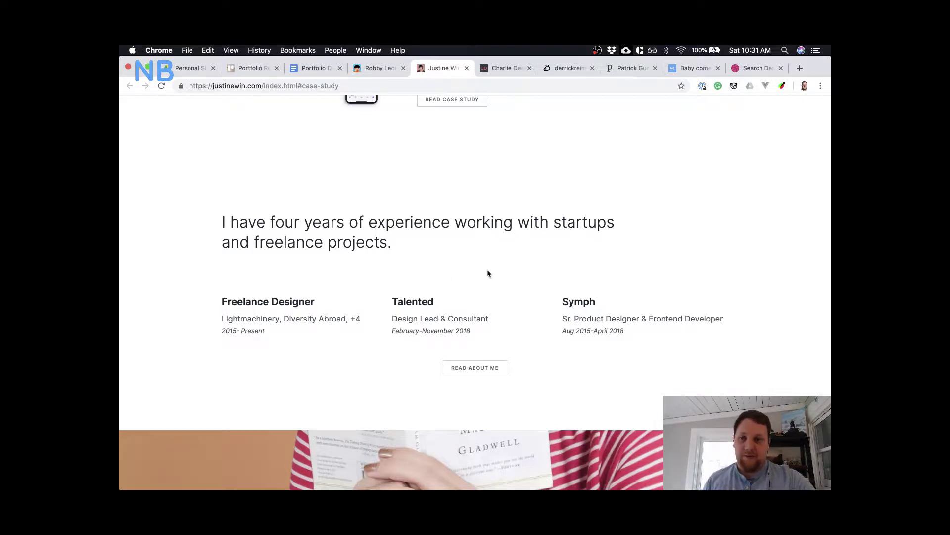
pyautogui.scroll(-4, 487, 274)
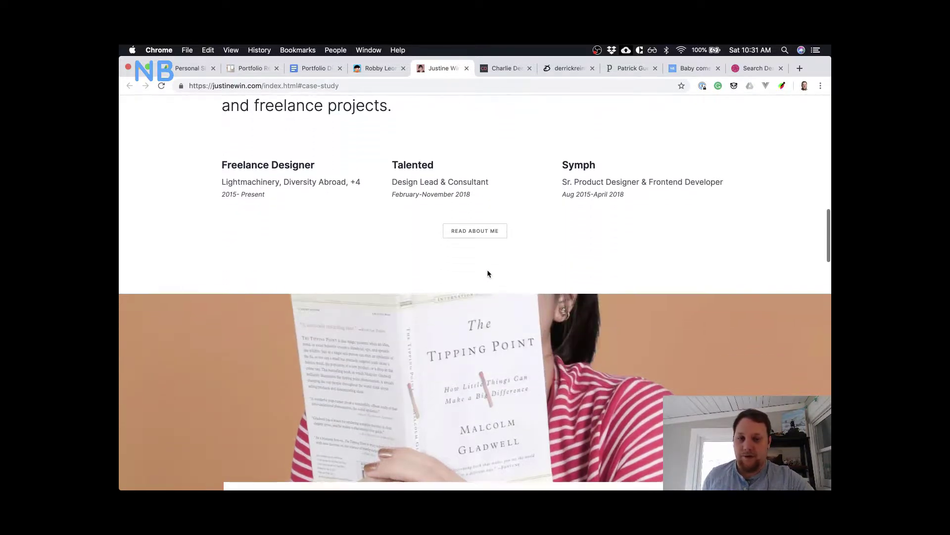
pyautogui.scroll(3, 488, 273)
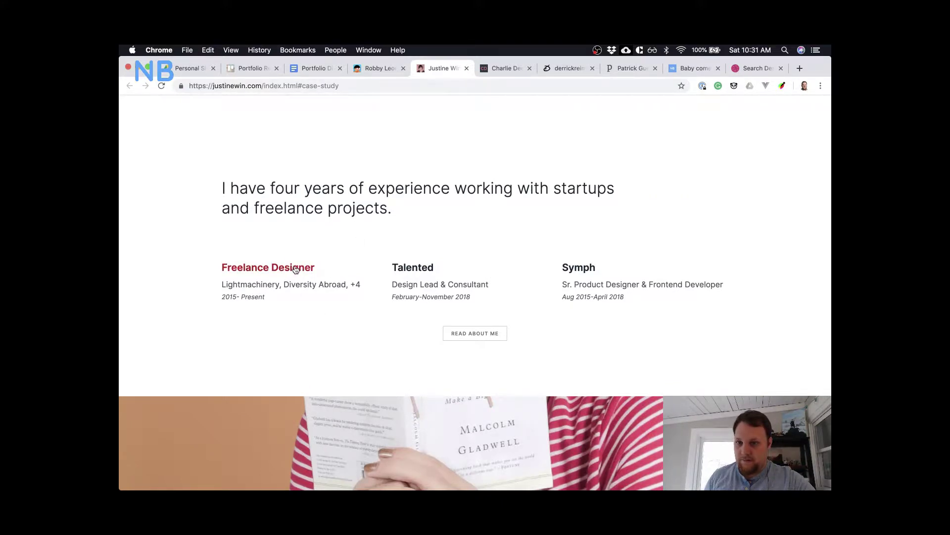
# - Look at the Talented and Symph company sites linked from the experience section, closing each one after viewing
pyautogui.click(423, 269)
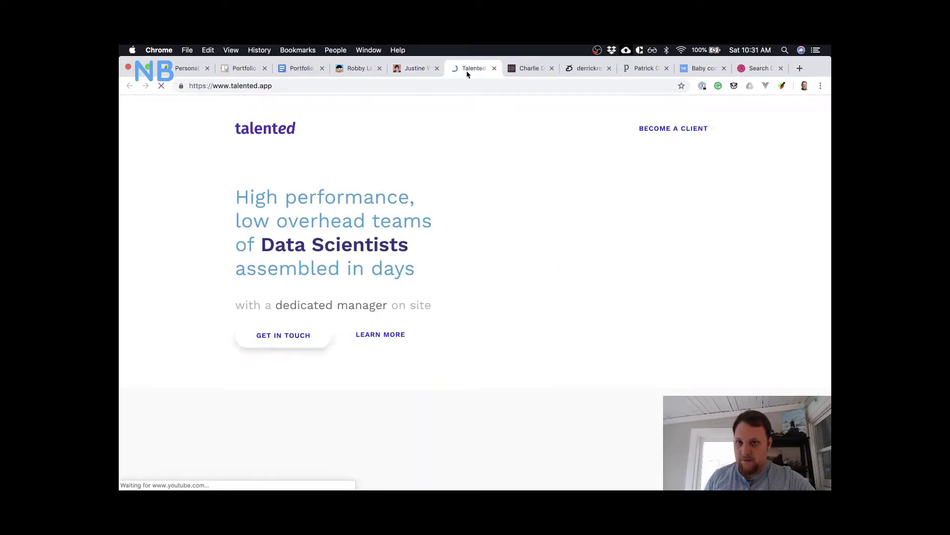
pyautogui.click(494, 68)
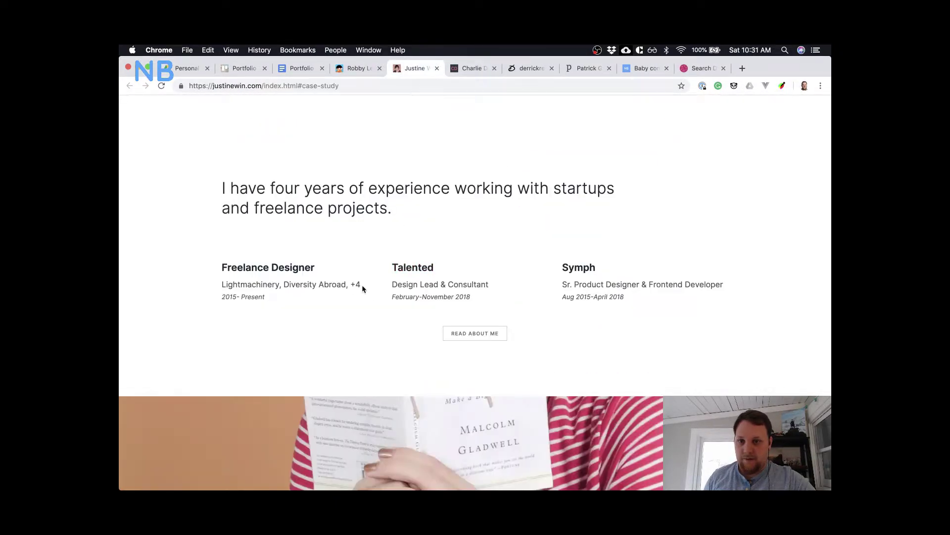
pyautogui.click(580, 268)
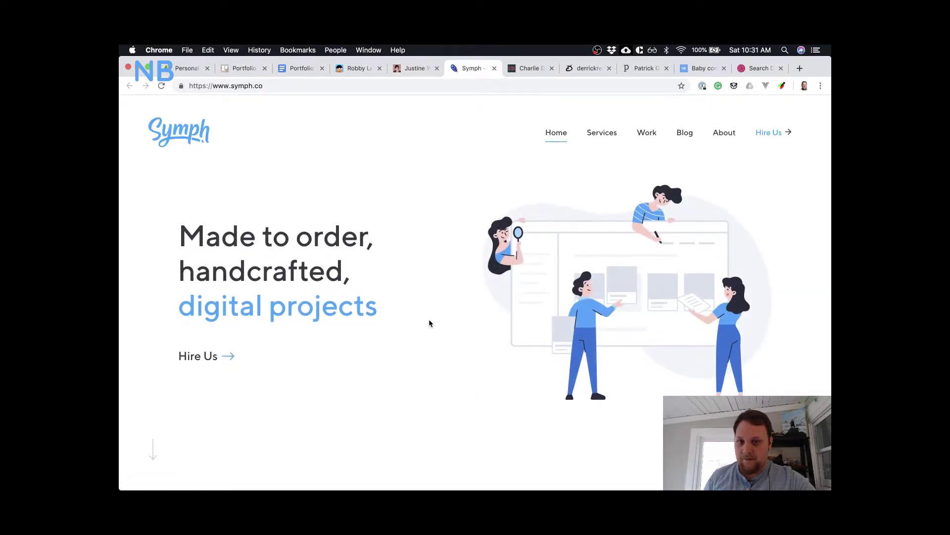
pyautogui.scroll(-5, 429, 319)
pyautogui.click(494, 68)
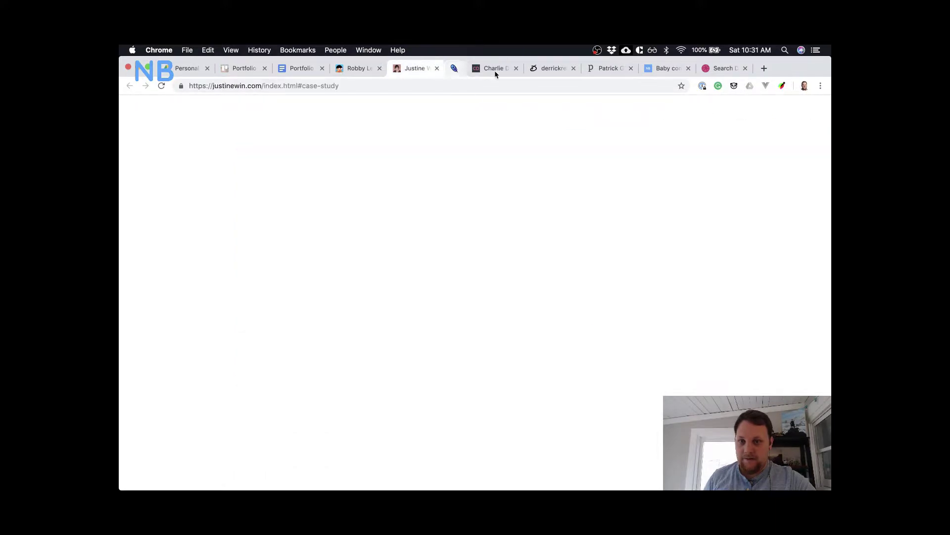
# - Examine the portfolio site's Stories & Lessons, Tech events, There's more and Let's connect sections
pyautogui.scroll(-5, 462, 262)
pyautogui.scroll(-3, 462, 265)
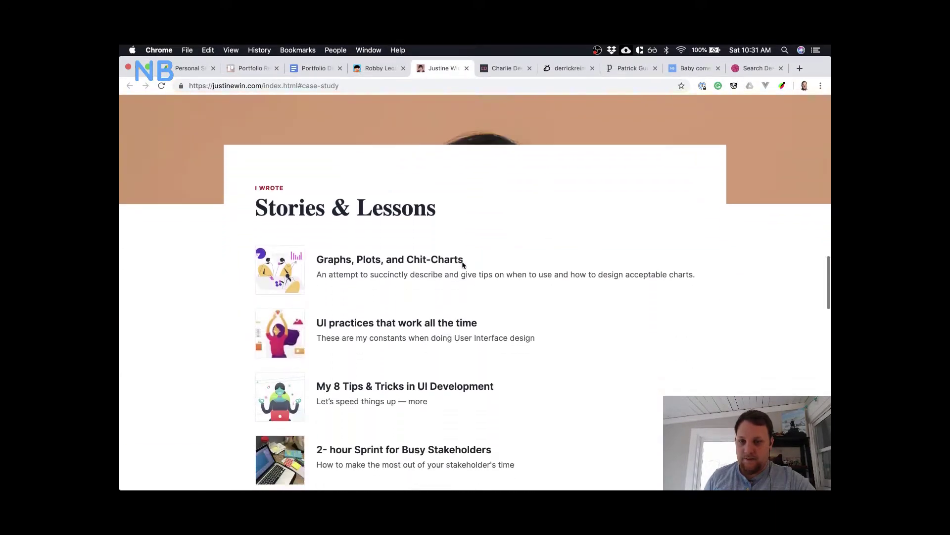
pyautogui.scroll(-20, 462, 263)
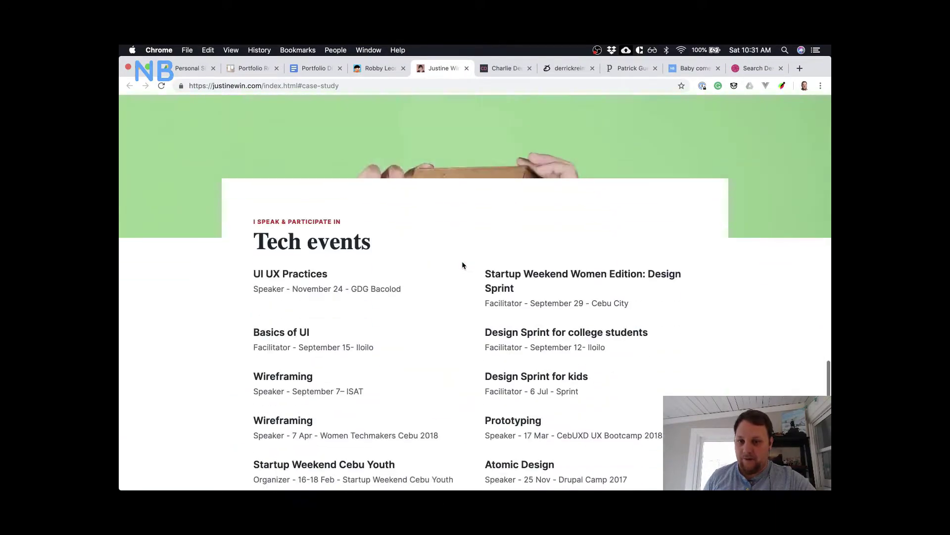
pyautogui.scroll(-2, 461, 265)
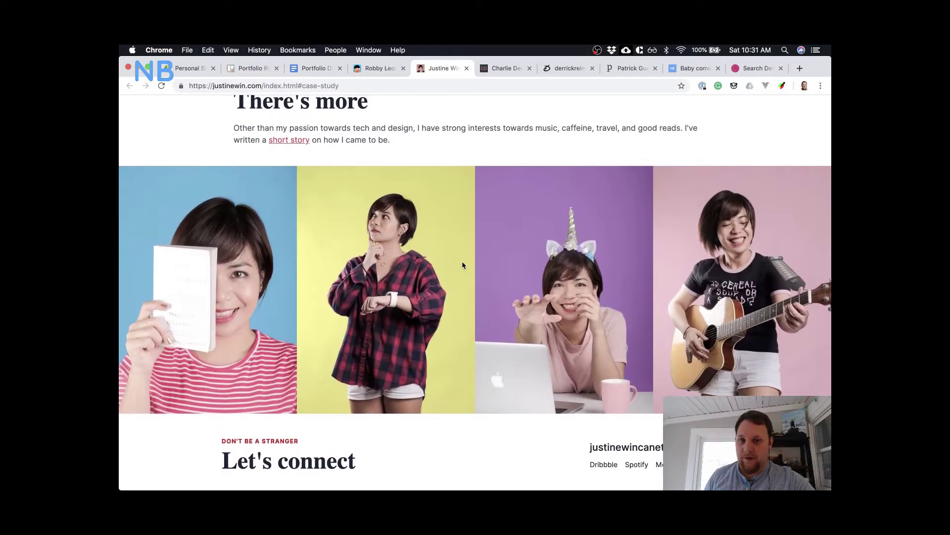
# - Look through the portfolio site featuring WhatsApp, Facebook Groups and Moon projects, down to its Menu and Contact footer
pyautogui.scroll(20, 462, 266)
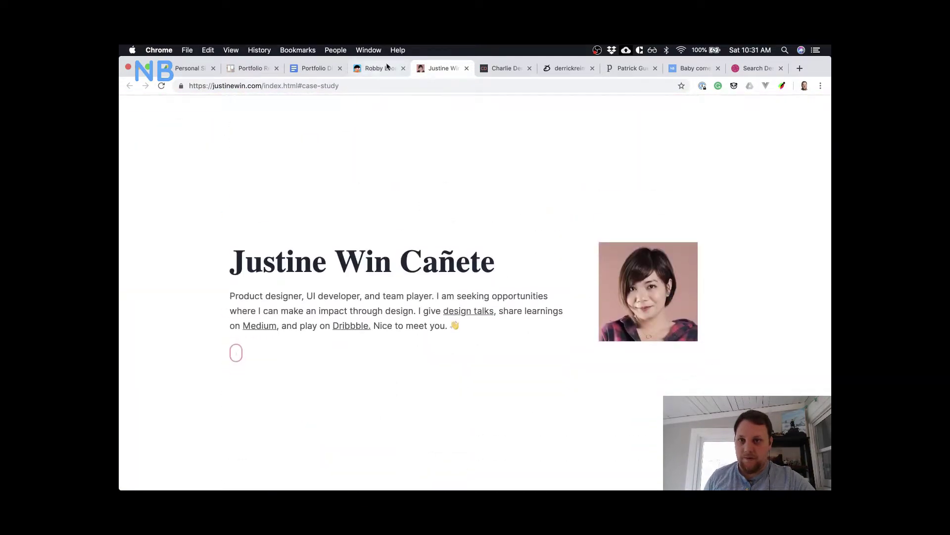
pyautogui.click(506, 67)
pyautogui.scroll(-15, 525, 218)
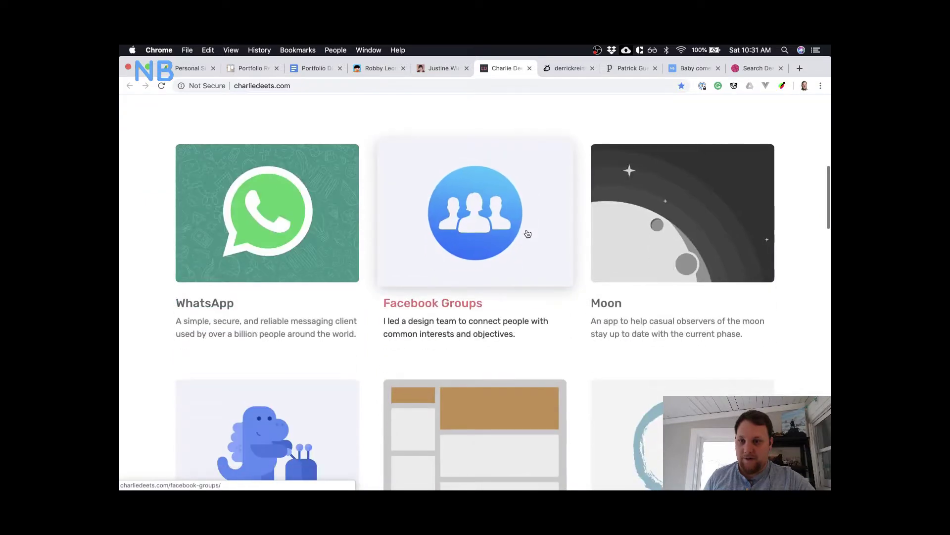
pyautogui.scroll(-12, 527, 232)
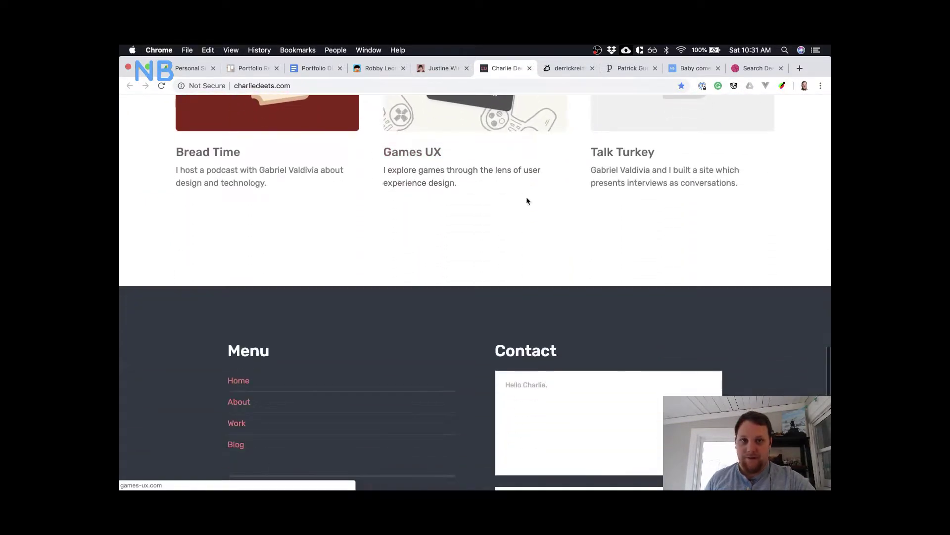
# - Examine the developer's blog-style home page with the Building Level posts and the minimal single-page "howdy!" bio site
pyautogui.click(564, 68)
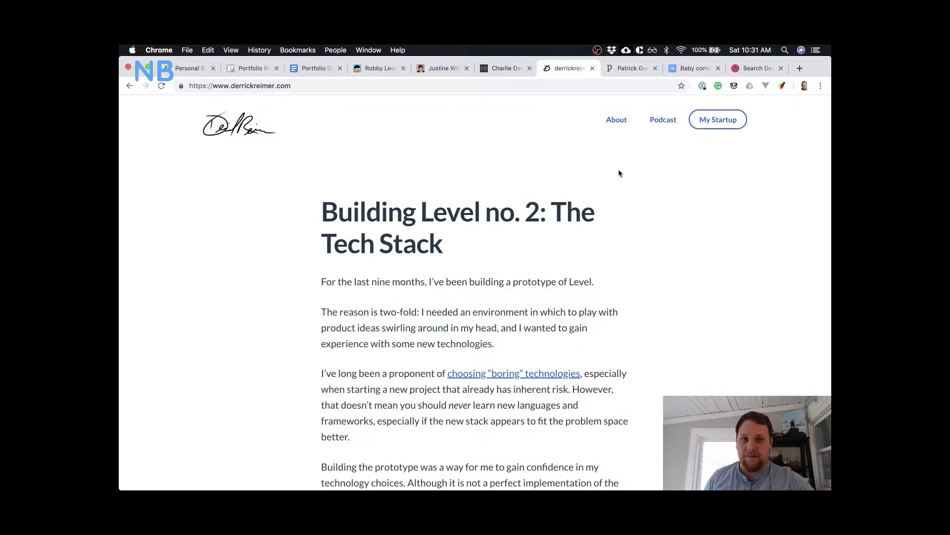
pyautogui.scroll(1, 619, 170)
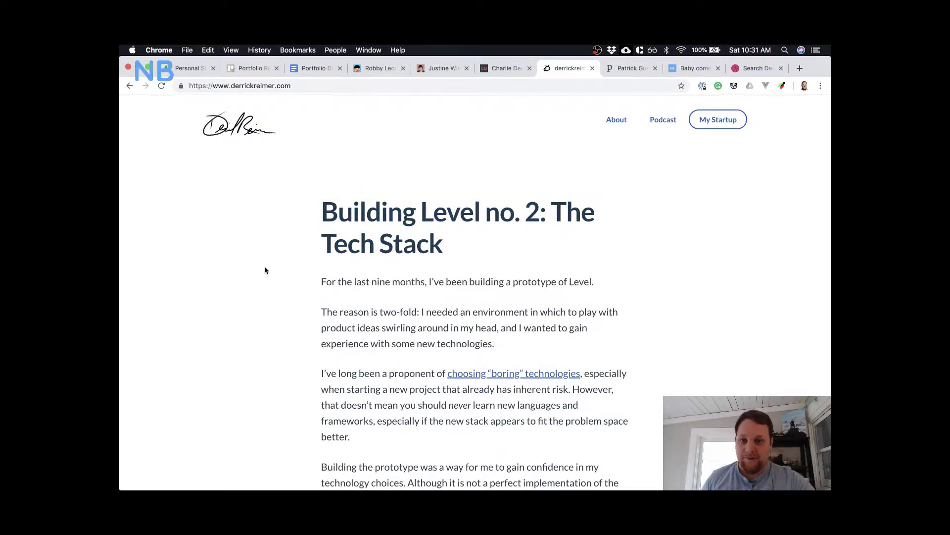
pyautogui.scroll(-3, 265, 270)
pyautogui.scroll(-5, 265, 270)
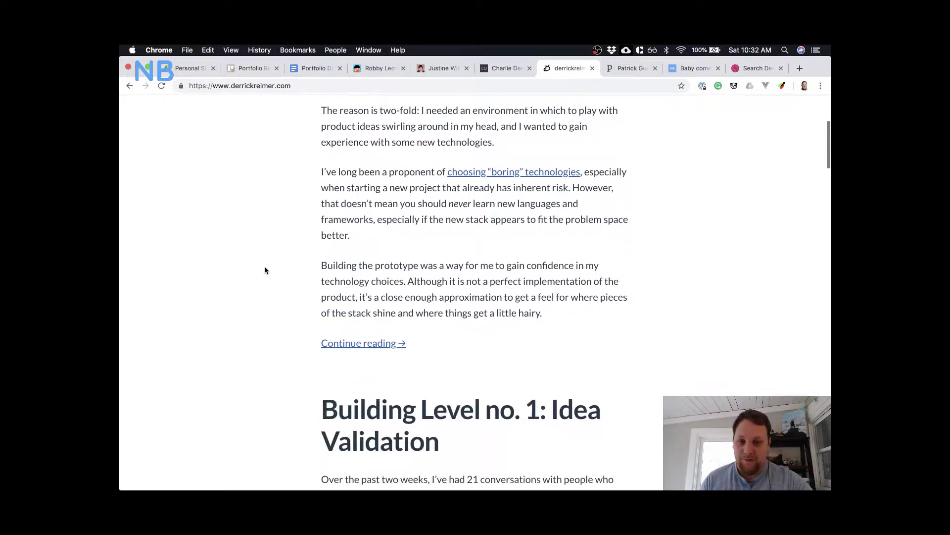
pyautogui.scroll(8, 265, 270)
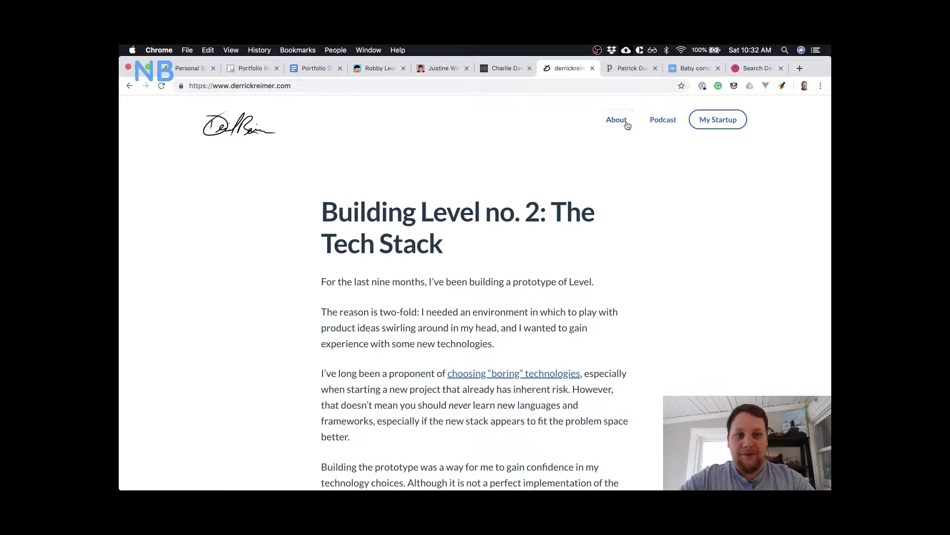
pyautogui.click(626, 70)
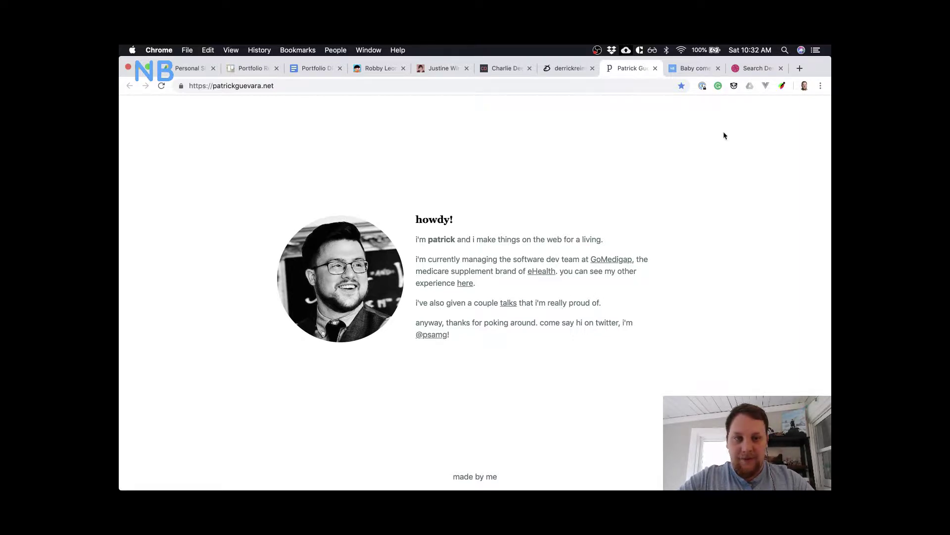
pyautogui.click(458, 68)
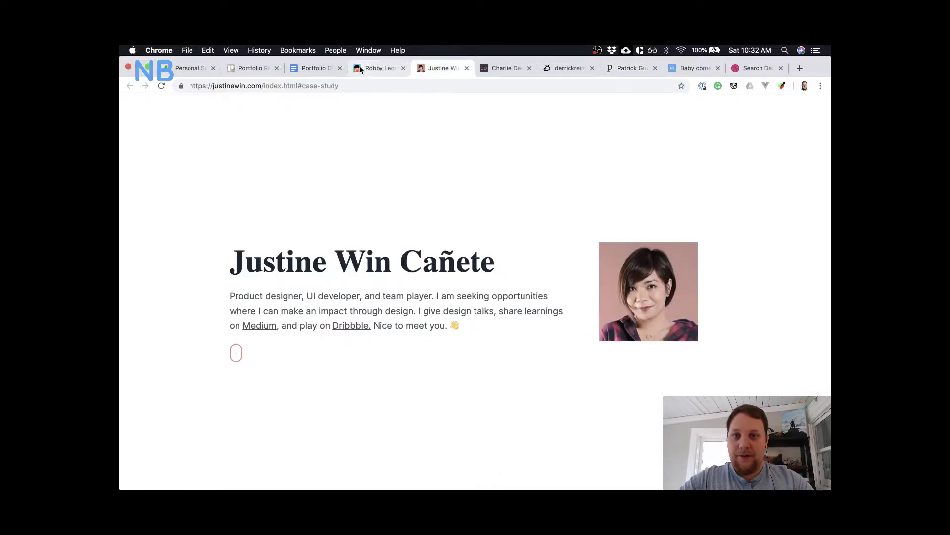
# - Examine the Interactive Resume, Illustration Portfolio, Design Portfolio and footer sections of the illustrated portfolio site
pyautogui.click(379, 68)
pyautogui.scroll(-5, 370, 228)
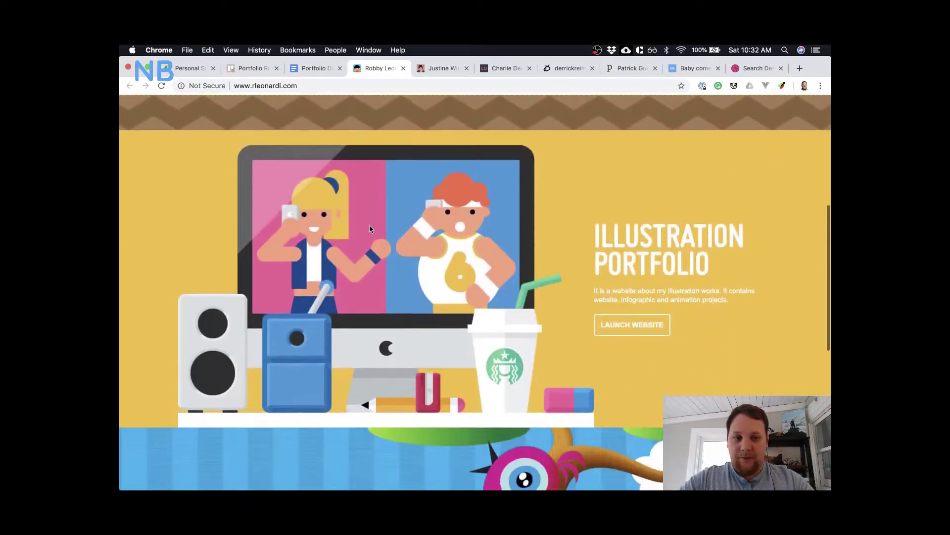
pyautogui.scroll(6, 370, 229)
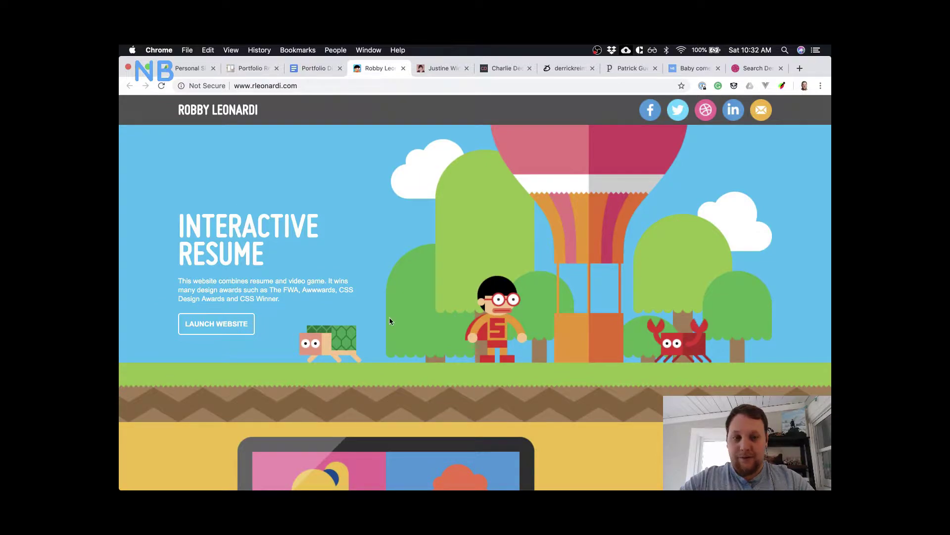
pyautogui.scroll(-5, 495, 287)
pyautogui.scroll(5, 545, 267)
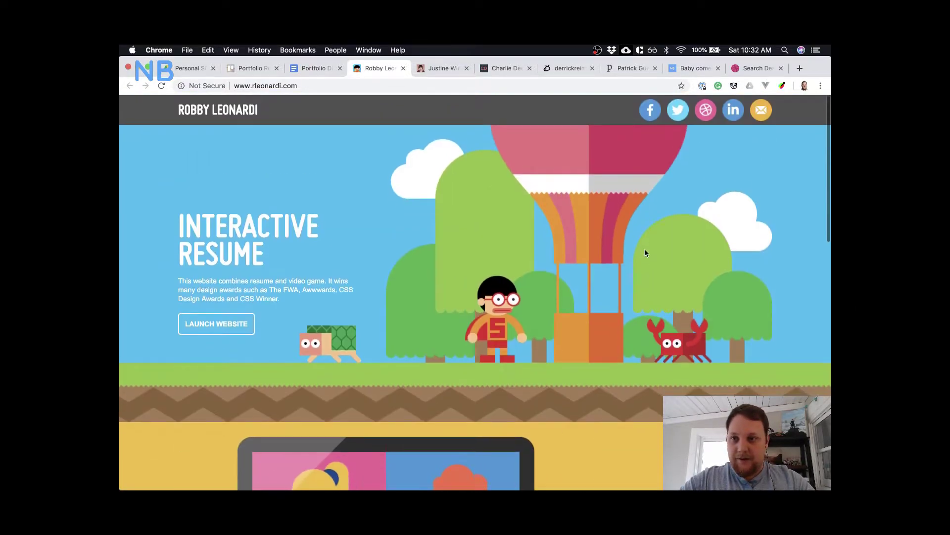
pyautogui.scroll(-10, 645, 253)
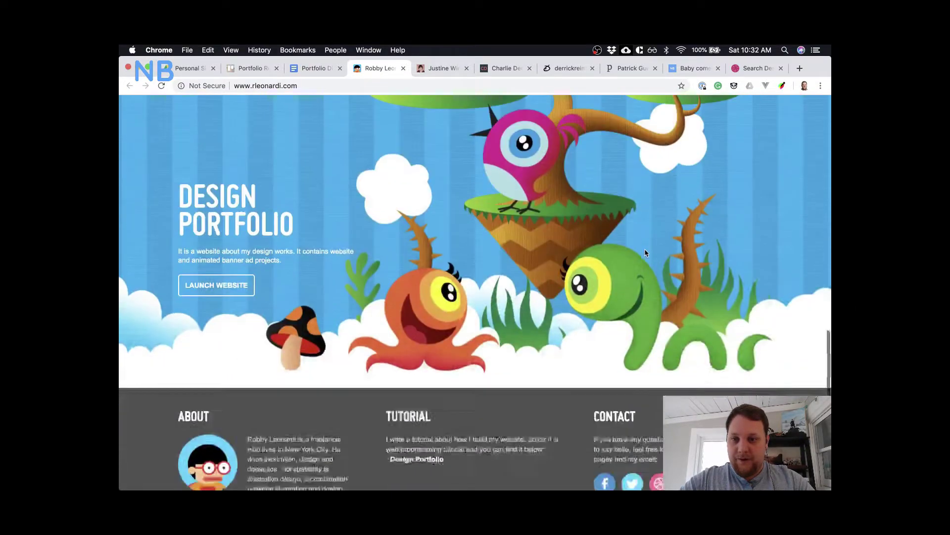
pyautogui.scroll(8, 644, 250)
pyautogui.scroll(-2, 644, 250)
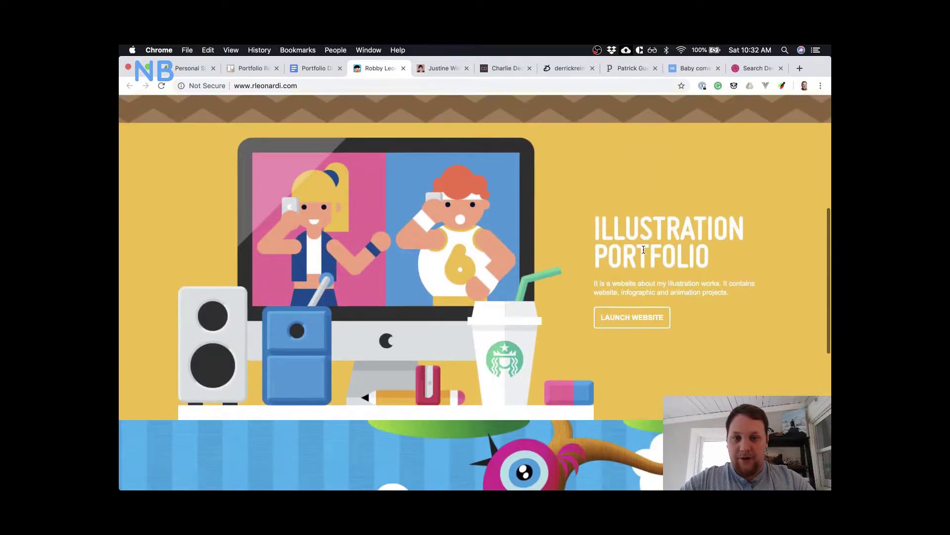
pyautogui.scroll(-7, 643, 250)
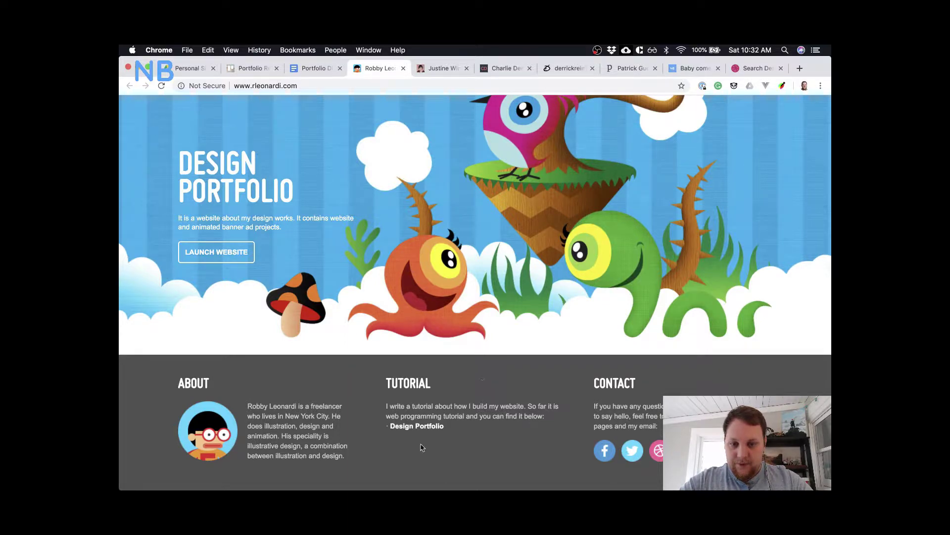
# - Open the Design Portfolio tutorial from the footer, skim its parallax and thumbnail animation sections, and close it
pyautogui.click(420, 426)
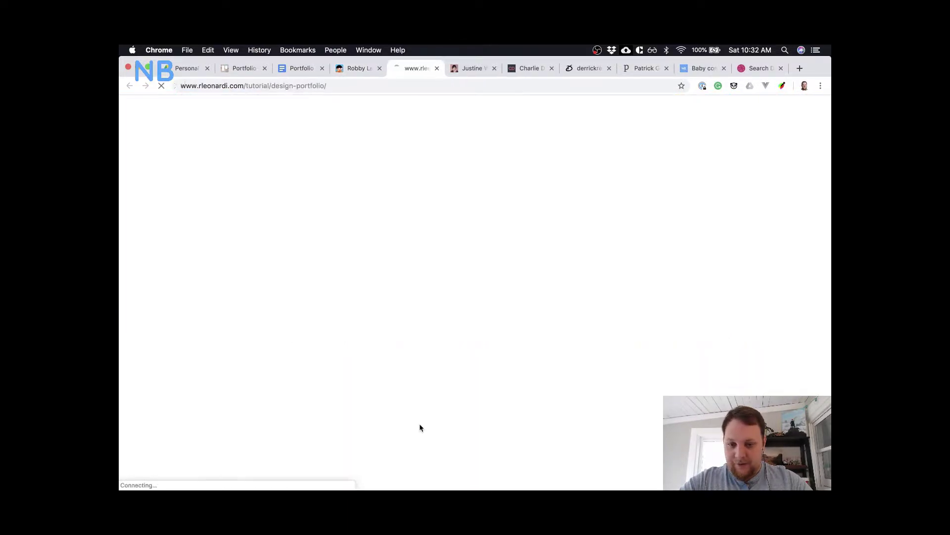
pyautogui.scroll(-1, 420, 426)
pyautogui.scroll(-10, 420, 427)
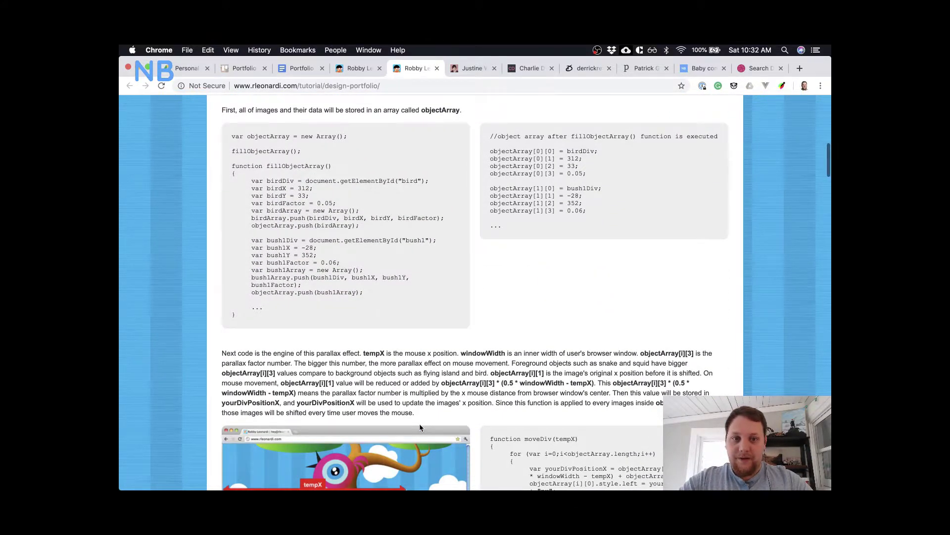
pyautogui.scroll(-5, 420, 427)
pyautogui.scroll(-7, 420, 427)
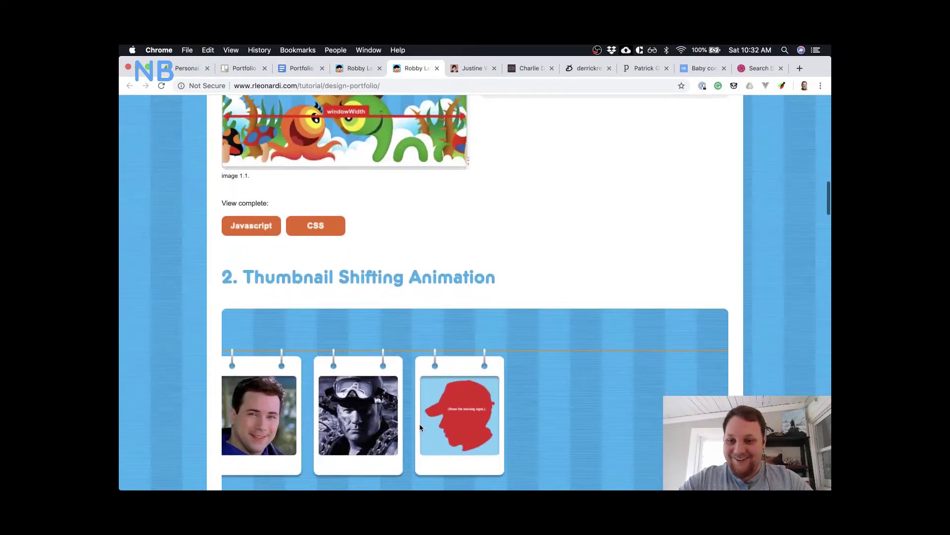
pyautogui.scroll(-8, 420, 426)
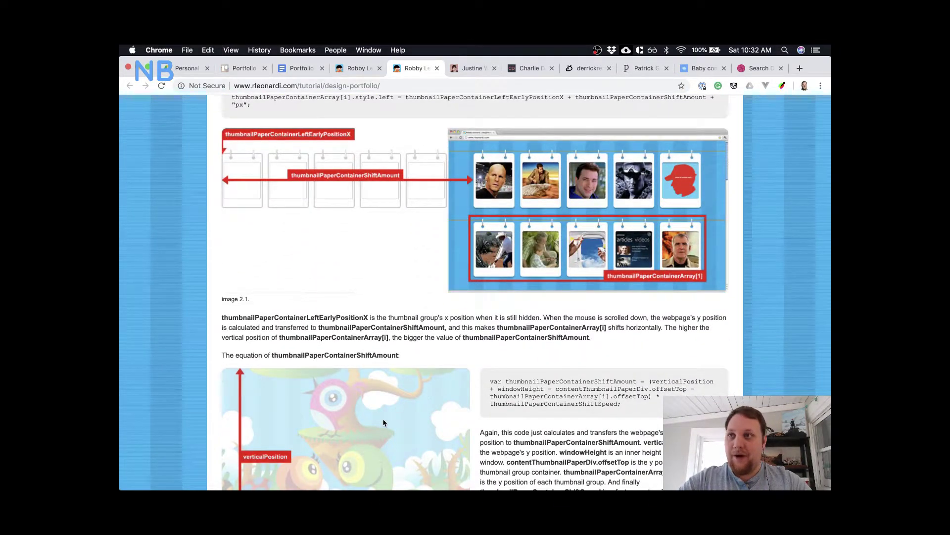
pyautogui.scroll(-10, 384, 422)
pyautogui.press('super+w')
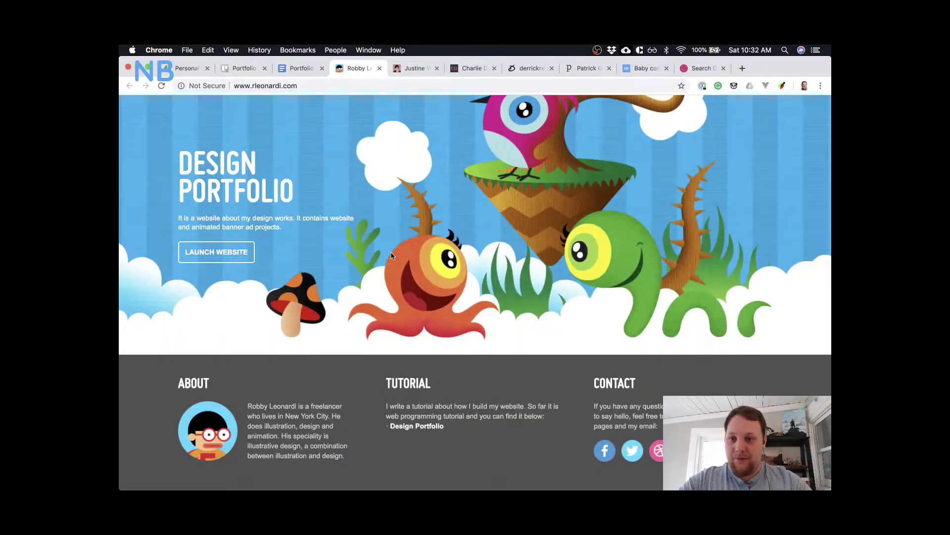
# - Launch the Design Portfolio website, look through its thumbnail and animation sections, and close it
pyautogui.click(232, 255)
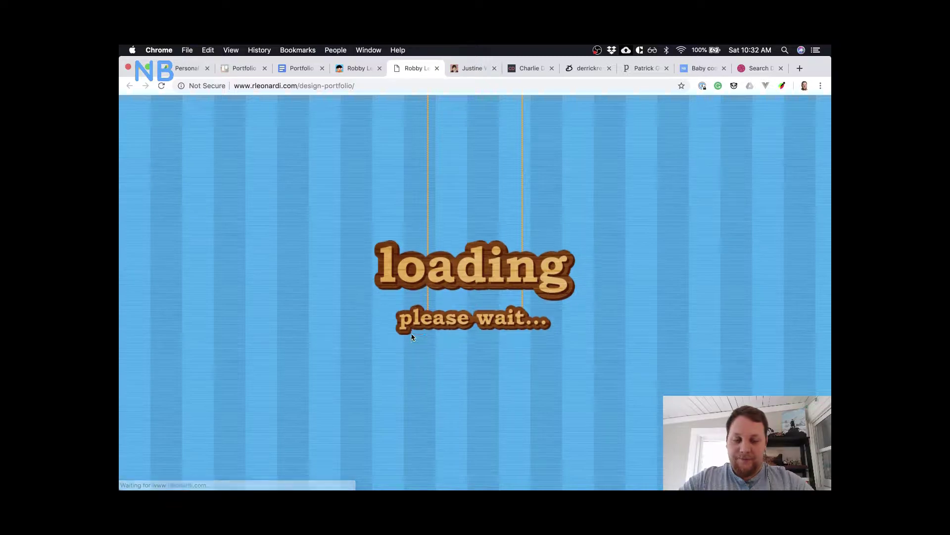
pyautogui.scroll(-15, 411, 336)
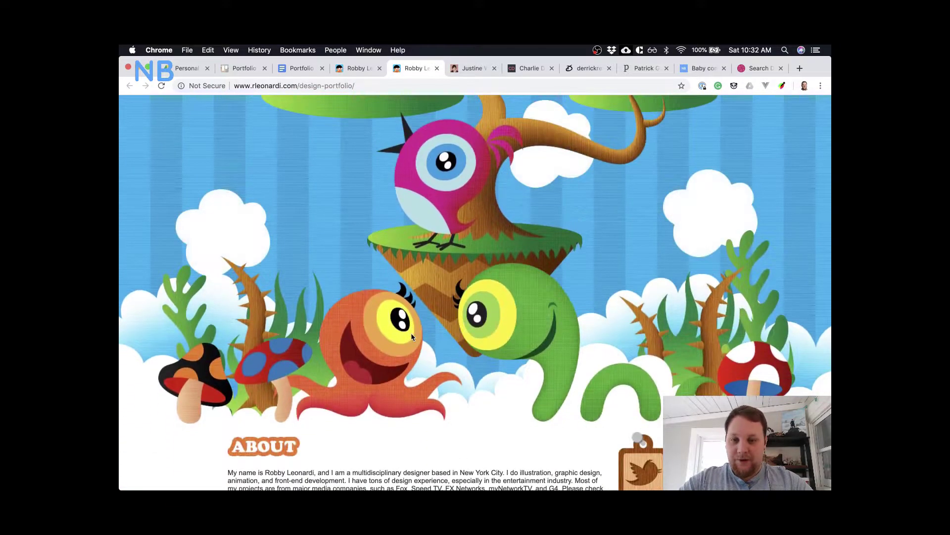
pyautogui.scroll(-20, 413, 337)
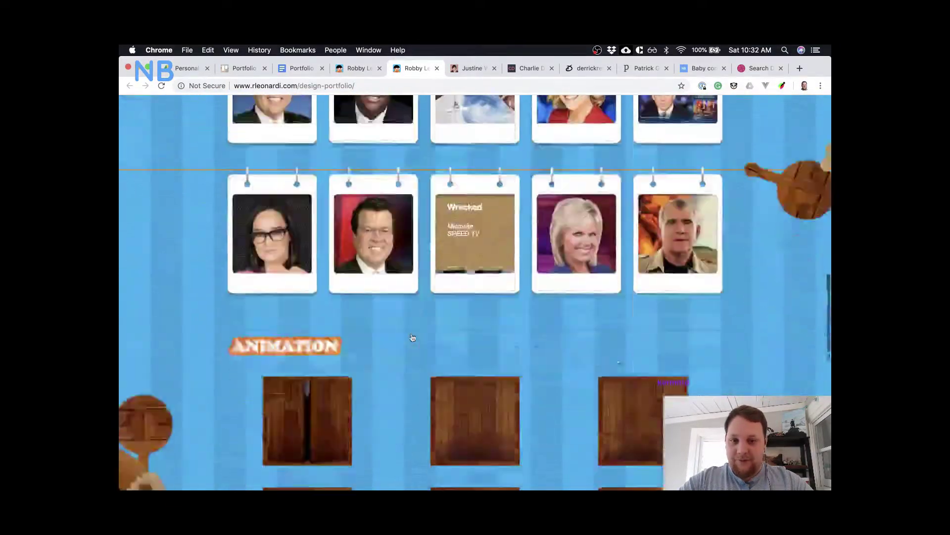
pyautogui.scroll(20, 412, 337)
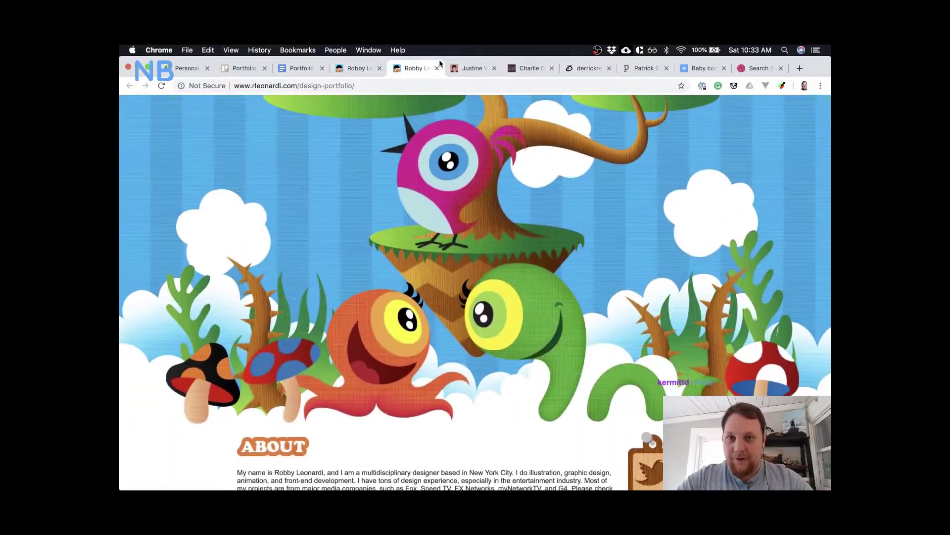
pyautogui.click(437, 68)
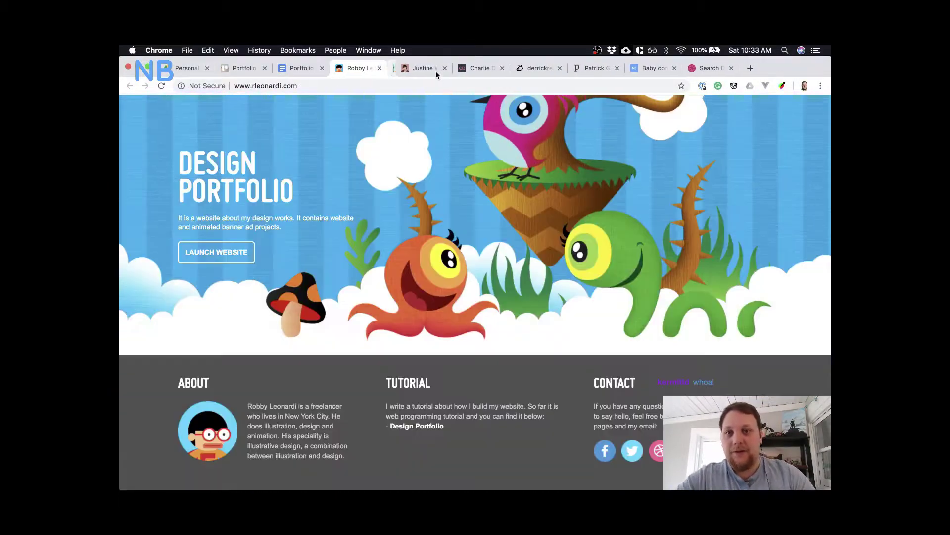
pyautogui.scroll(20, 462, 318)
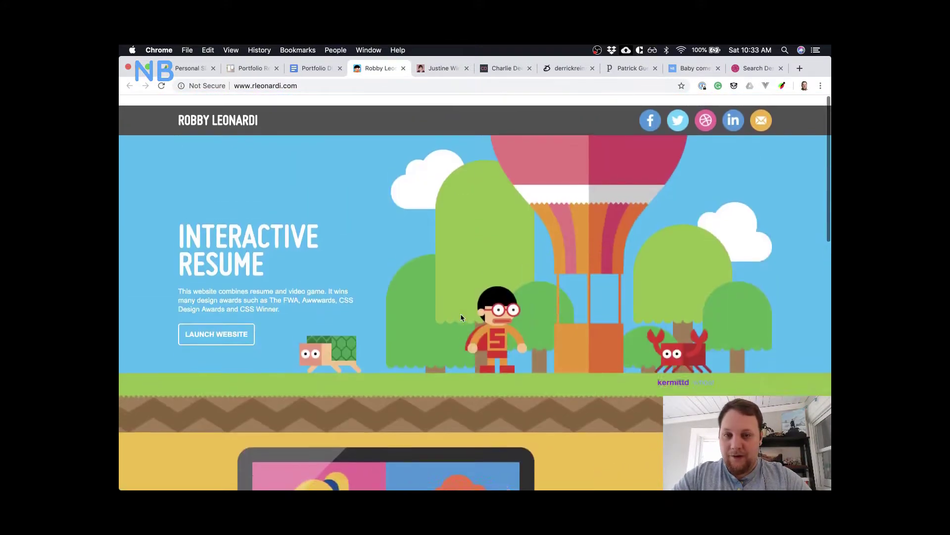
# - Glance at the Portfolio Discovery document and browse the Dribbble search results for landing pages
pyautogui.click(310, 70)
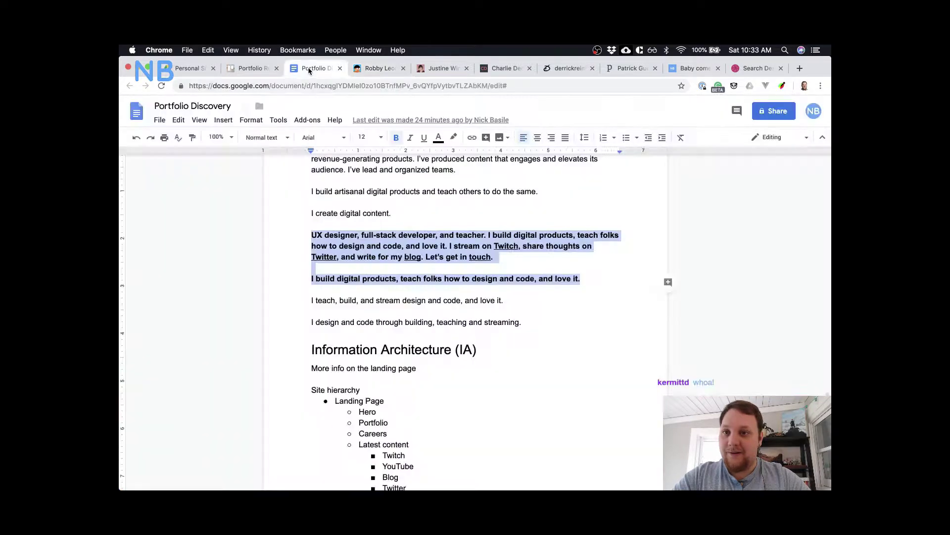
pyautogui.click(379, 69)
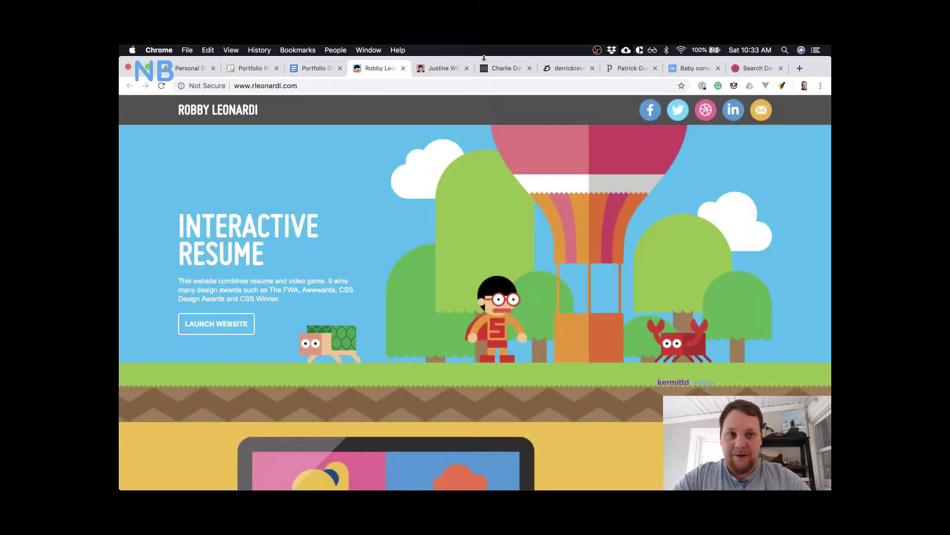
pyautogui.click(762, 70)
pyautogui.scroll(-5, 645, 201)
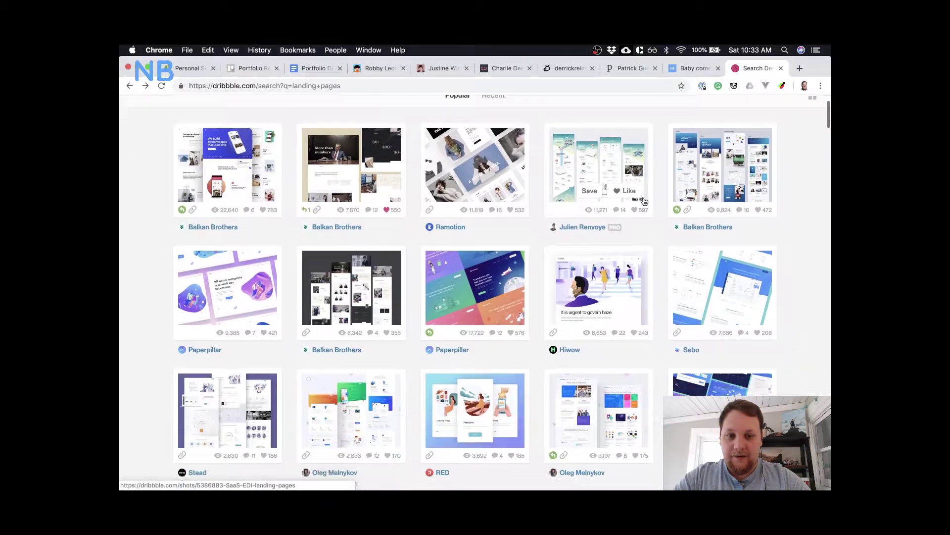
pyautogui.scroll(5, 511, 275)
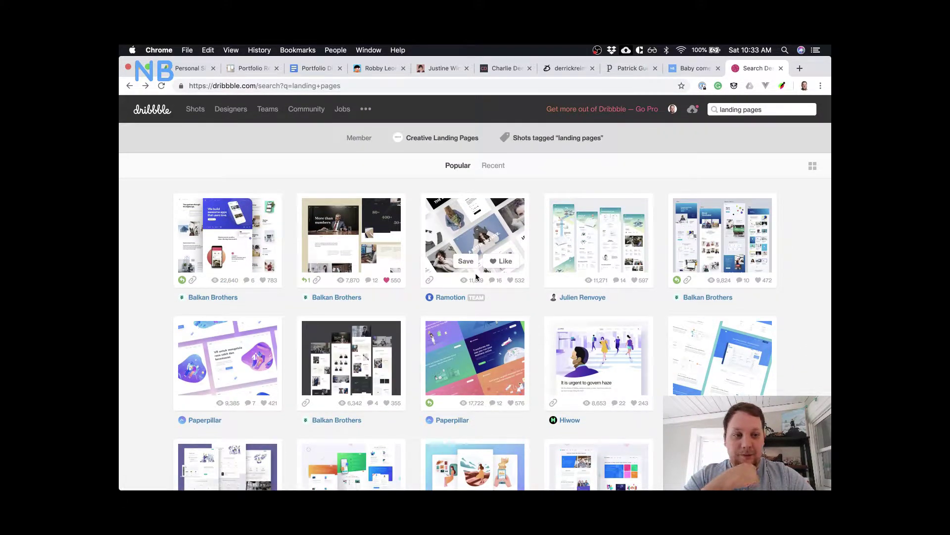
# - View the "SaaS, EDI landing pages" shot on Dribbble and return to the search results
pyautogui.click(626, 248)
pyautogui.scroll(-4, 742, 281)
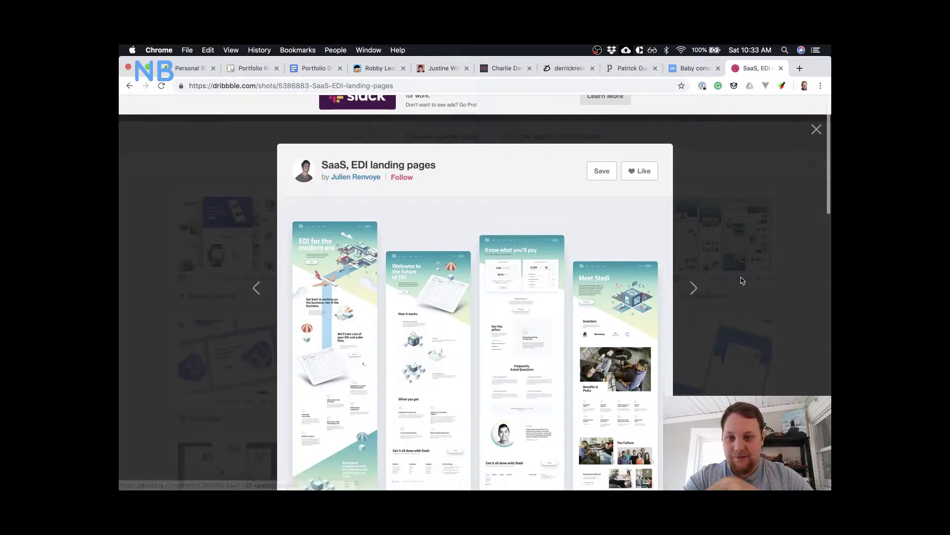
pyautogui.scroll(-1, 742, 281)
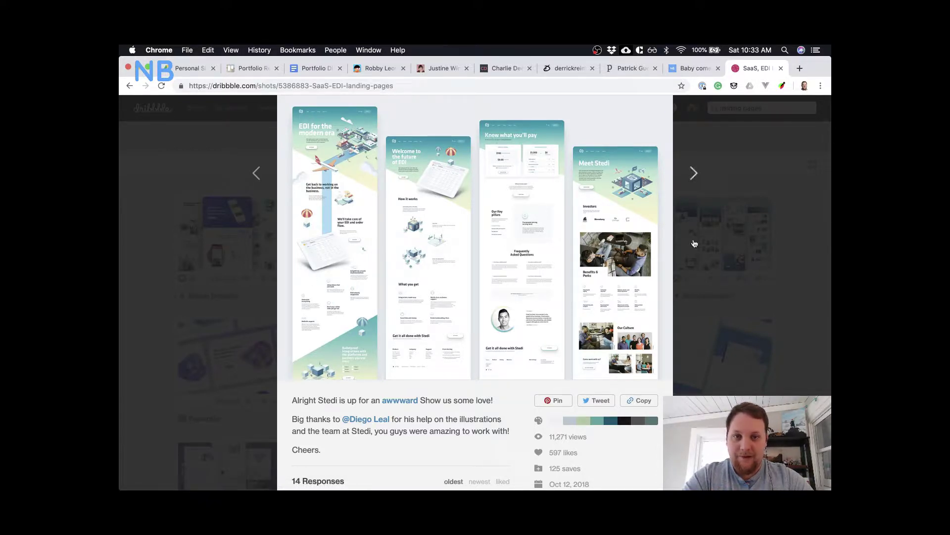
pyautogui.click(777, 267)
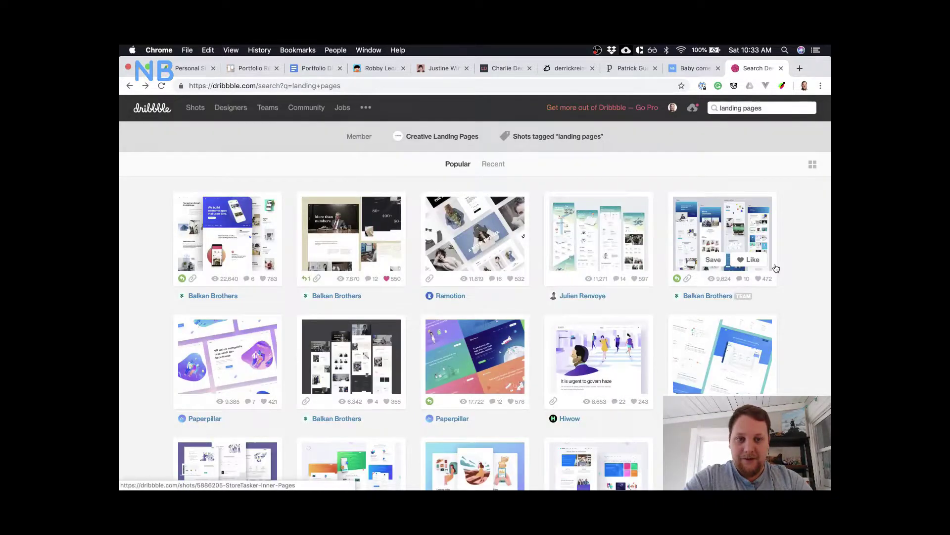
# - Browse further down the Dribbble landing page results and open the "Web pages about haze" shot
pyautogui.scroll(-5, 642, 289)
pyautogui.scroll(-2, 643, 290)
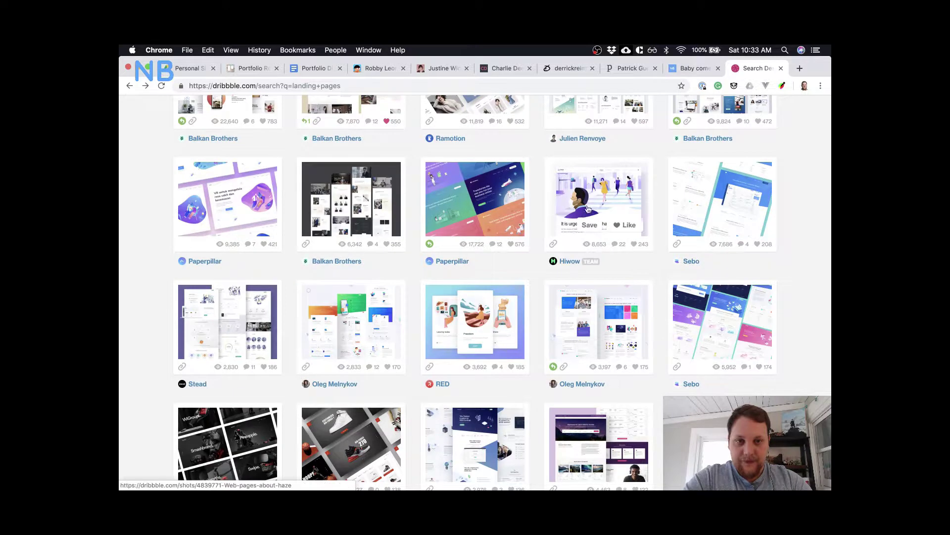
pyautogui.click(596, 191)
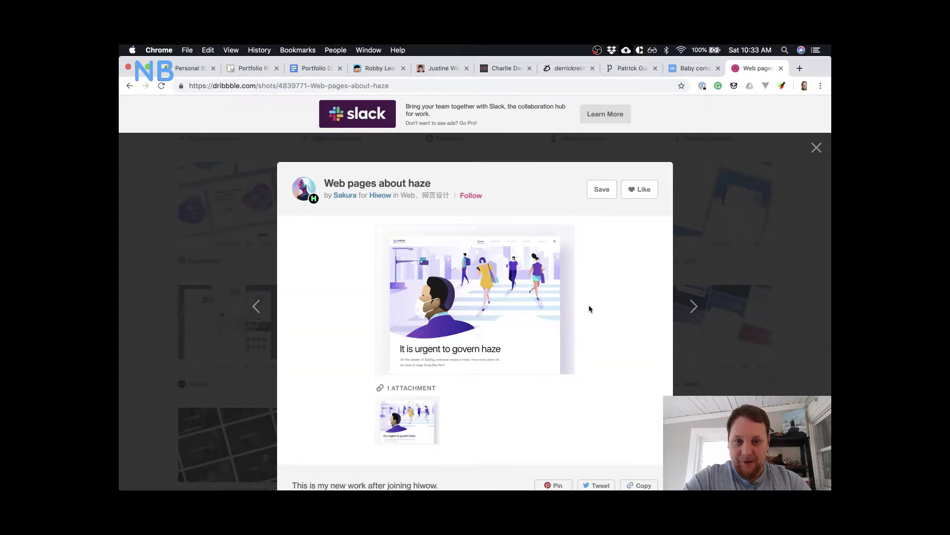
# - Close the haze shot, view the "Illustration/guide pages" shot among the Dribbble results, and return to the results
pyautogui.click(774, 248)
pyautogui.scroll(-4, 774, 248)
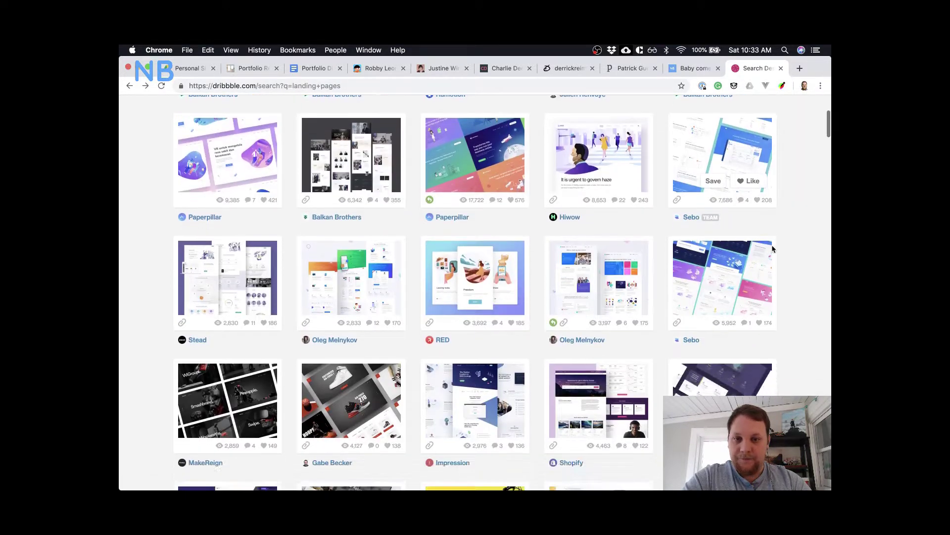
pyautogui.click(489, 164)
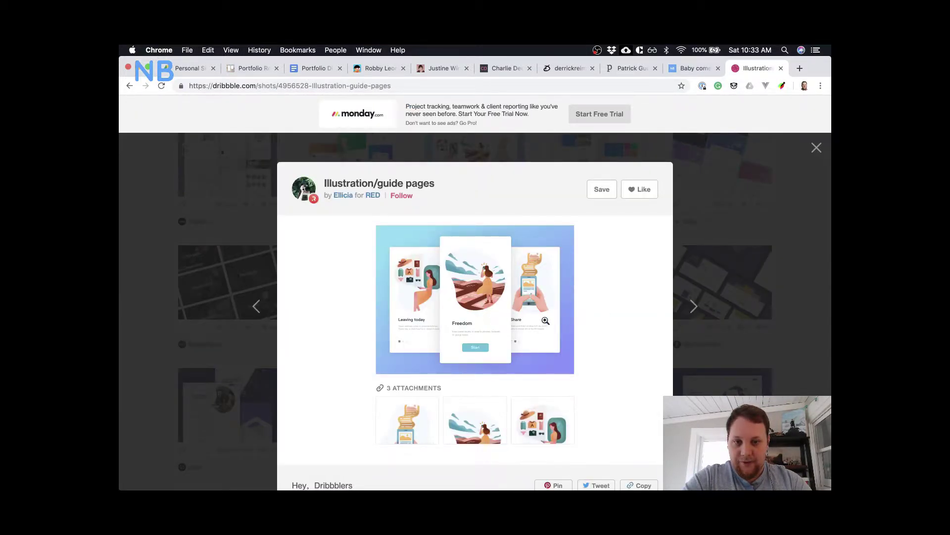
pyautogui.click(754, 264)
# - Like the "Illustration/guide pages" shot by RED in the Dribbble landing page results
pyautogui.scroll(-3, 631, 293)
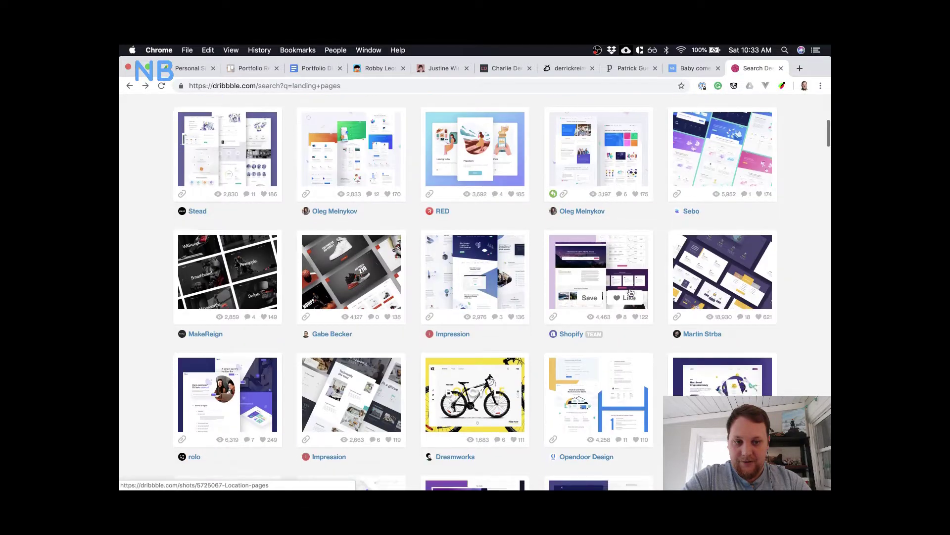
pyautogui.scroll(4, 631, 292)
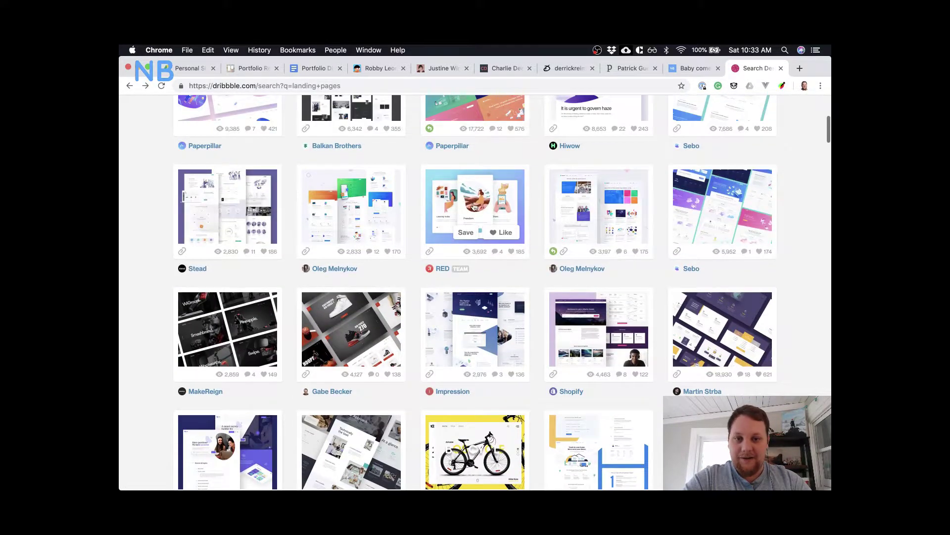
pyautogui.click(514, 238)
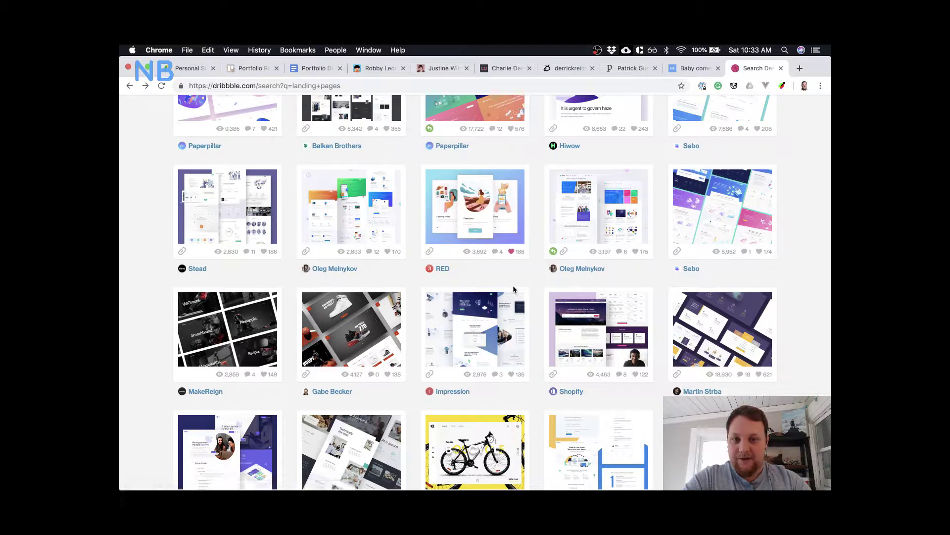
# - Browse further down the Dribbble landing page results to examine the layouts of the shot thumbnails
pyautogui.scroll(-1, 514, 287)
pyautogui.scroll(-5, 513, 289)
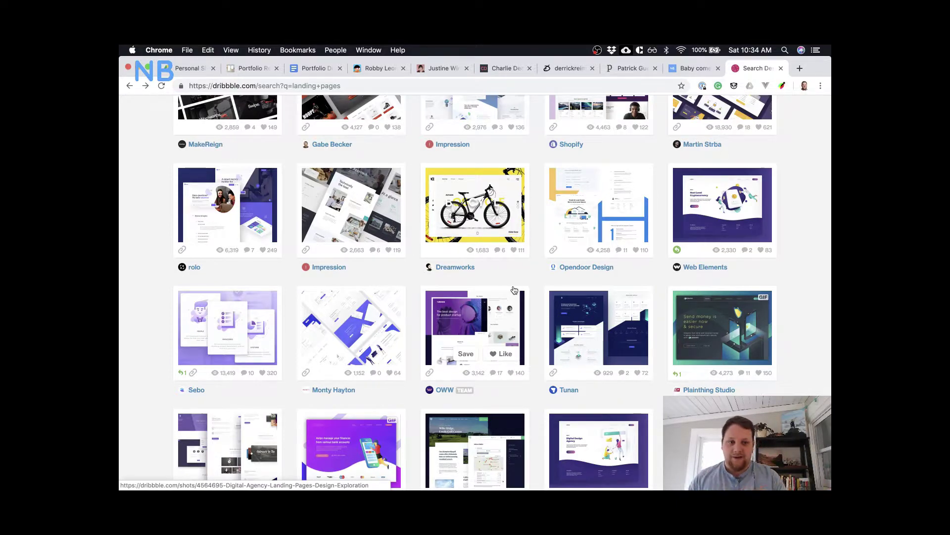
pyautogui.scroll(-3, 514, 290)
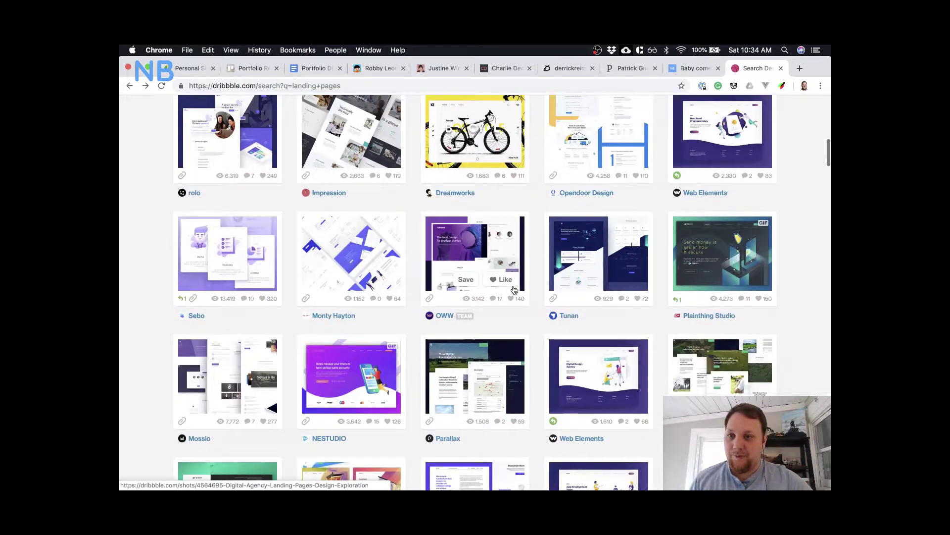
pyautogui.scroll(-3, 514, 290)
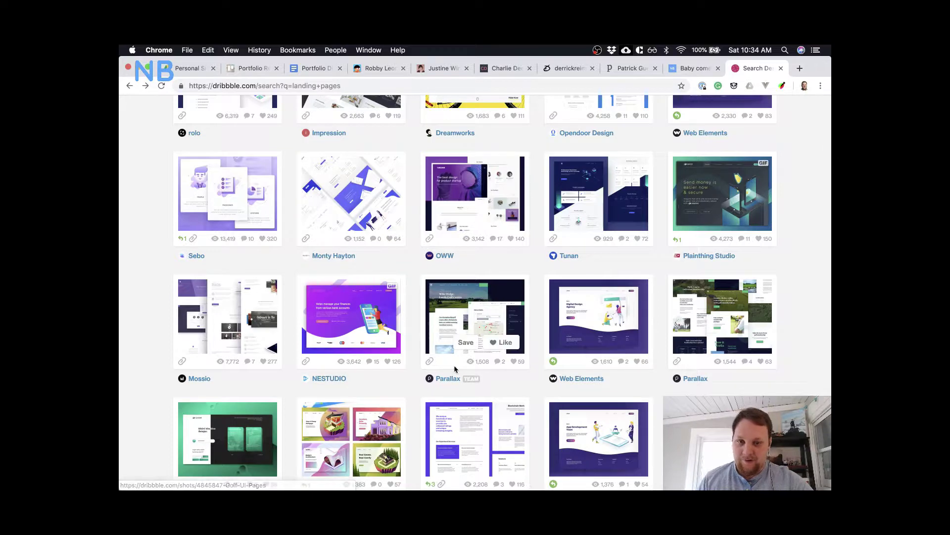
pyautogui.scroll(-3, 455, 368)
pyautogui.scroll(-6, 455, 369)
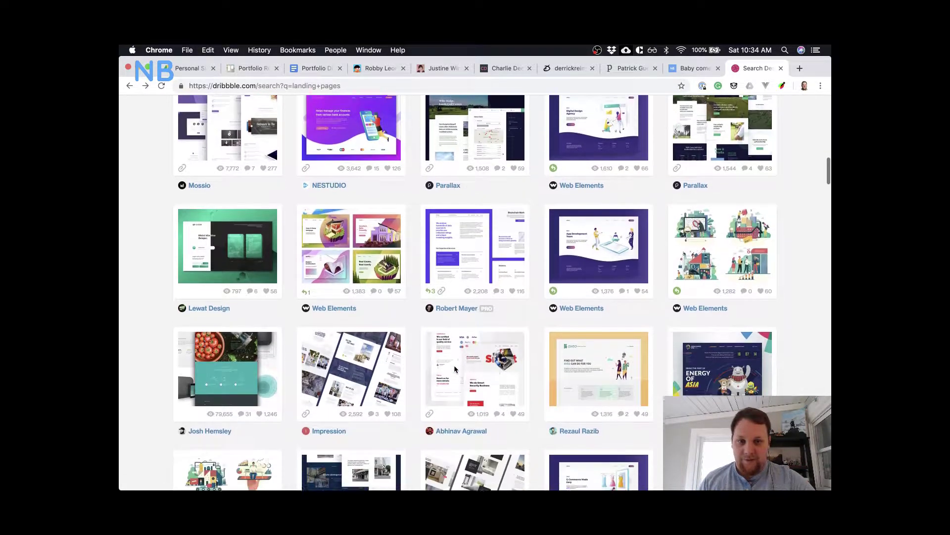
pyautogui.moveTo(455, 369)
pyautogui.scroll(-1, 455, 368)
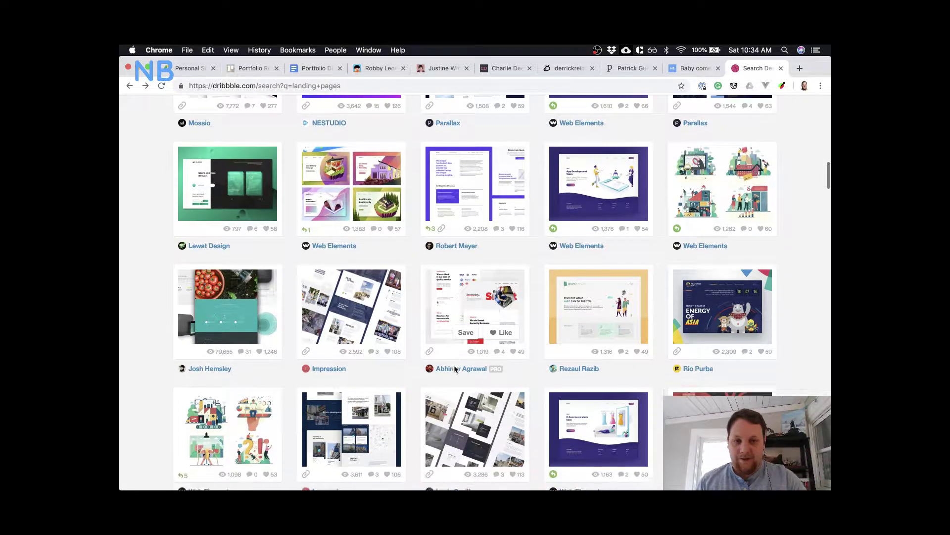
pyautogui.scroll(-2, 454, 368)
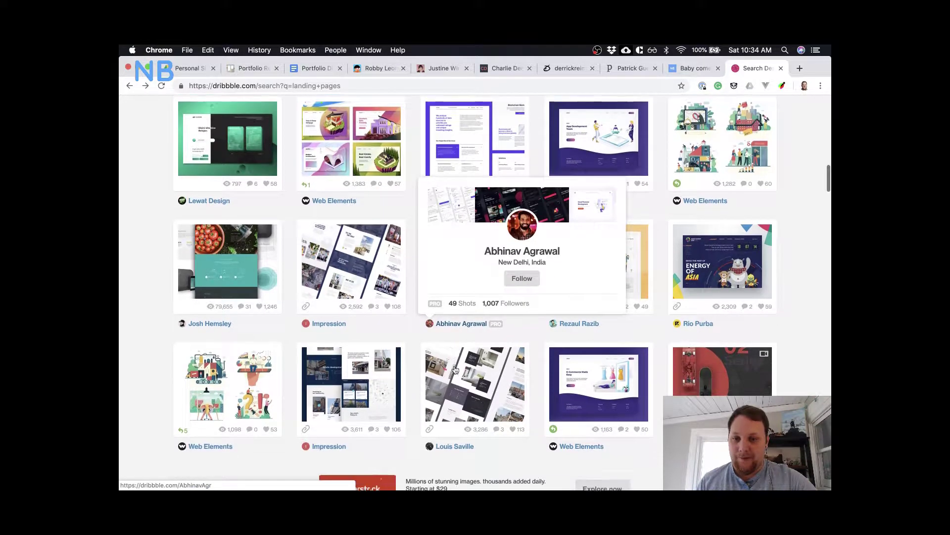
pyautogui.moveTo(584, 361)
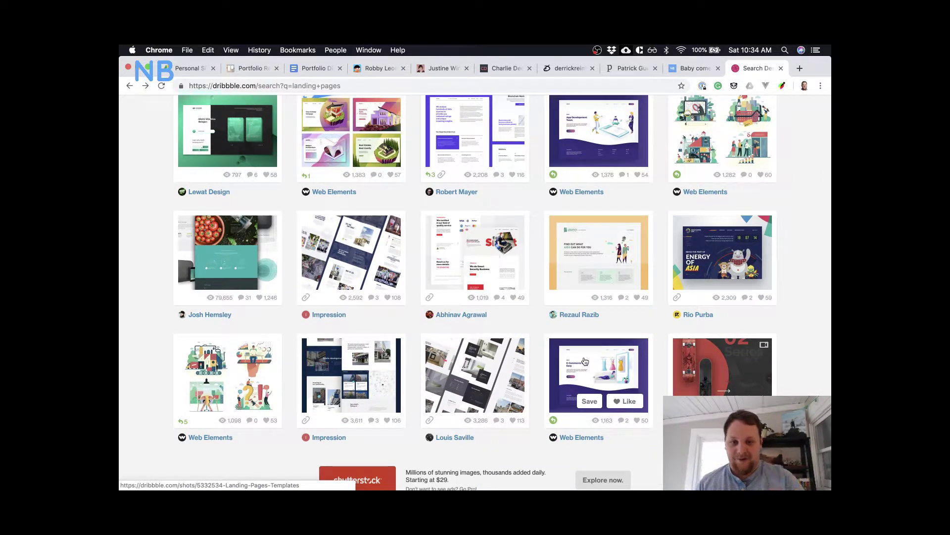
pyautogui.scroll(-12, 584, 361)
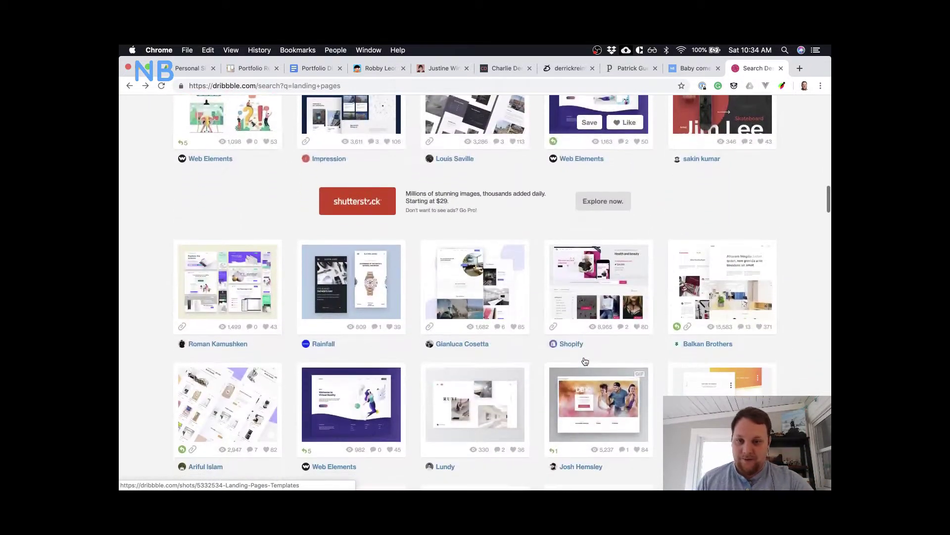
pyautogui.scroll(-6, 583, 356)
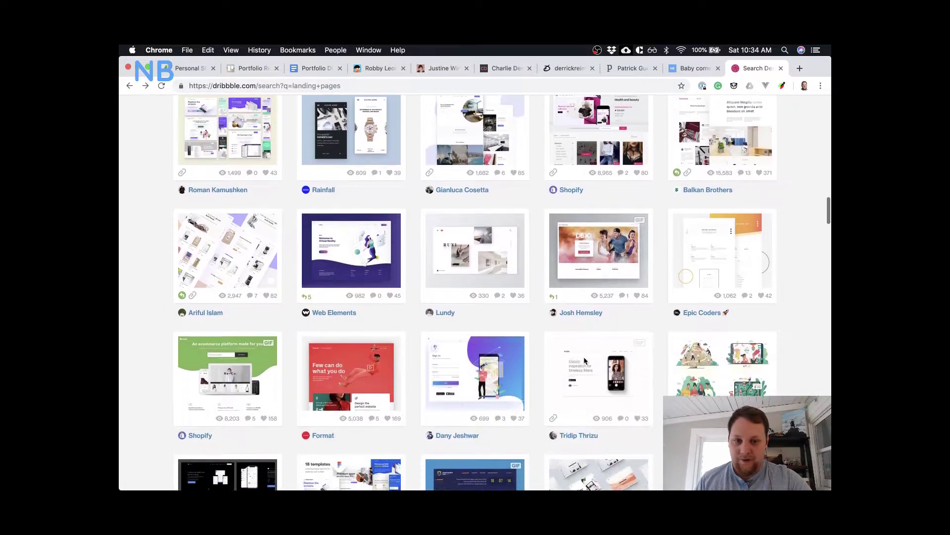
pyautogui.scroll(-5, 534, 306)
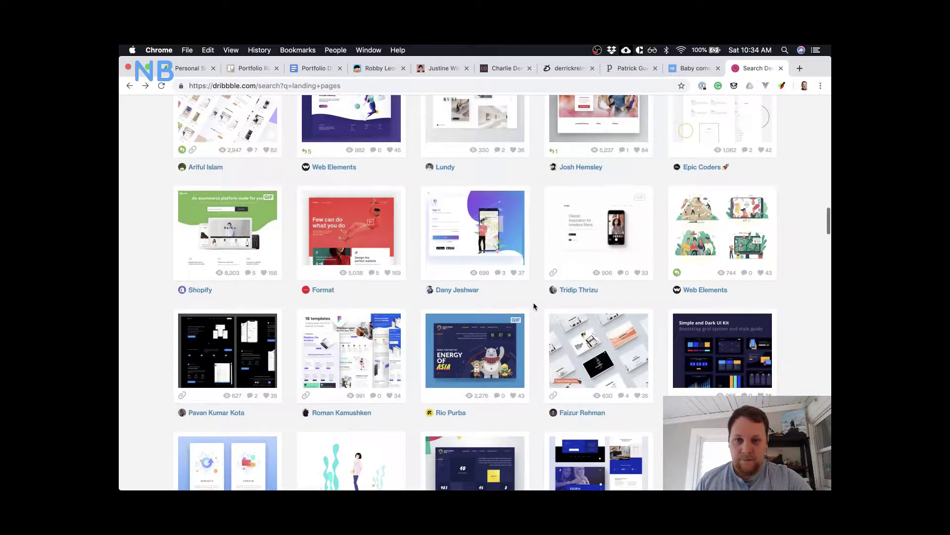
pyautogui.scroll(-3, 533, 306)
pyautogui.scroll(-5, 533, 306)
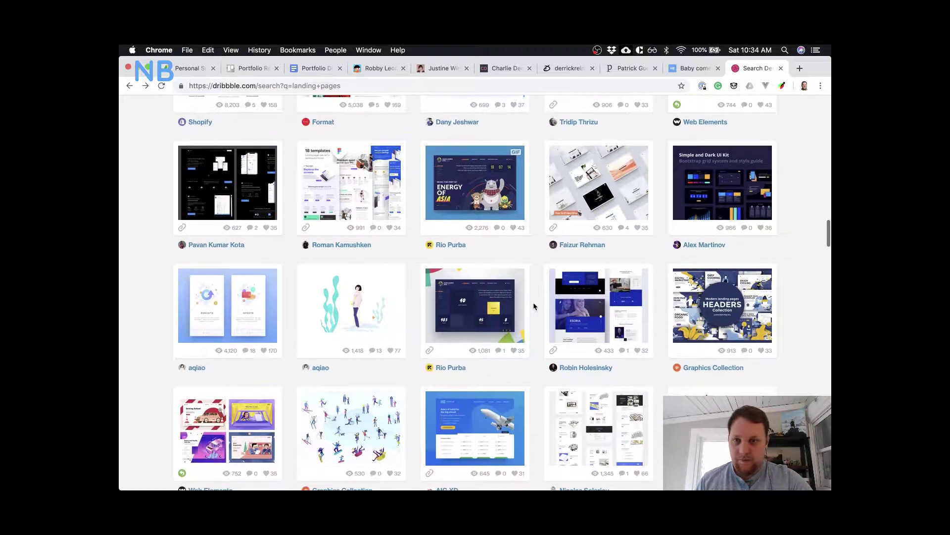
pyautogui.scroll(-7, 533, 307)
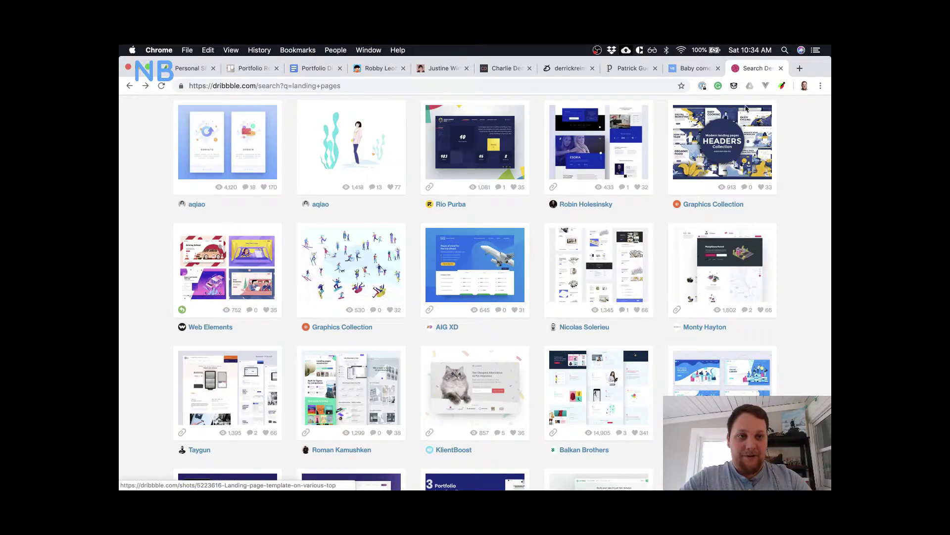
# - View the "Flat Design Landing Page Templates" shot and its enlarged image on Dribbble, and switch to the wireframes in Sketch
pyautogui.hotkey('ctrl', 'Up')
pyautogui.click(450, 274)
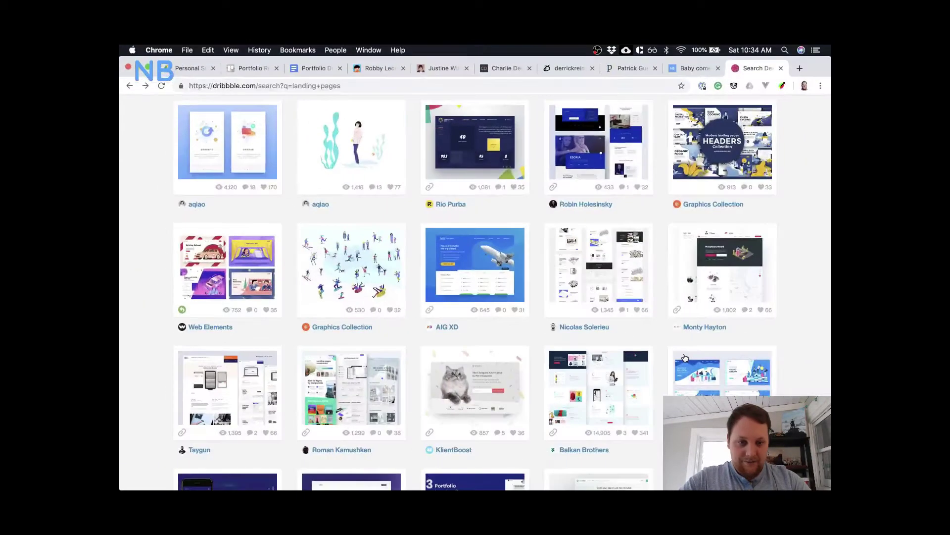
pyautogui.click(474, 310)
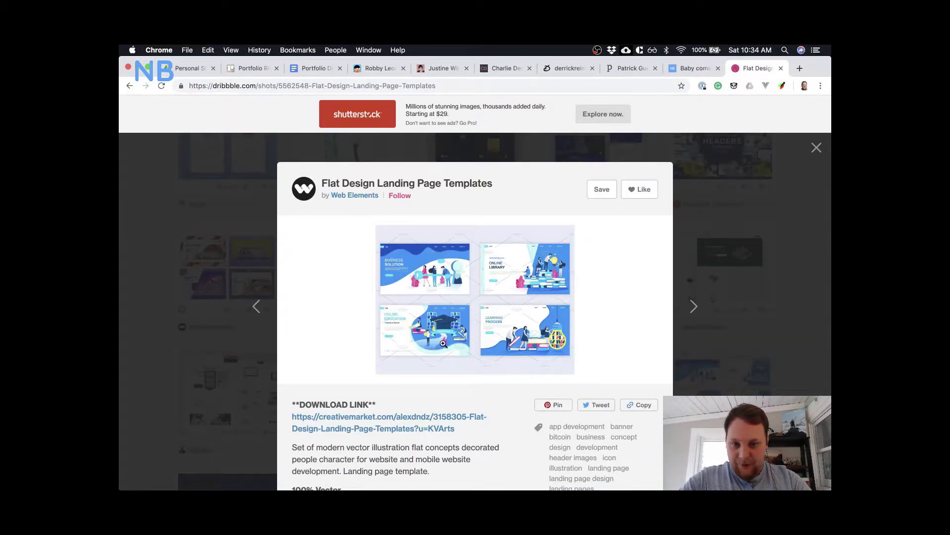
pyautogui.click(443, 343)
pyautogui.scroll(-3, 416, 374)
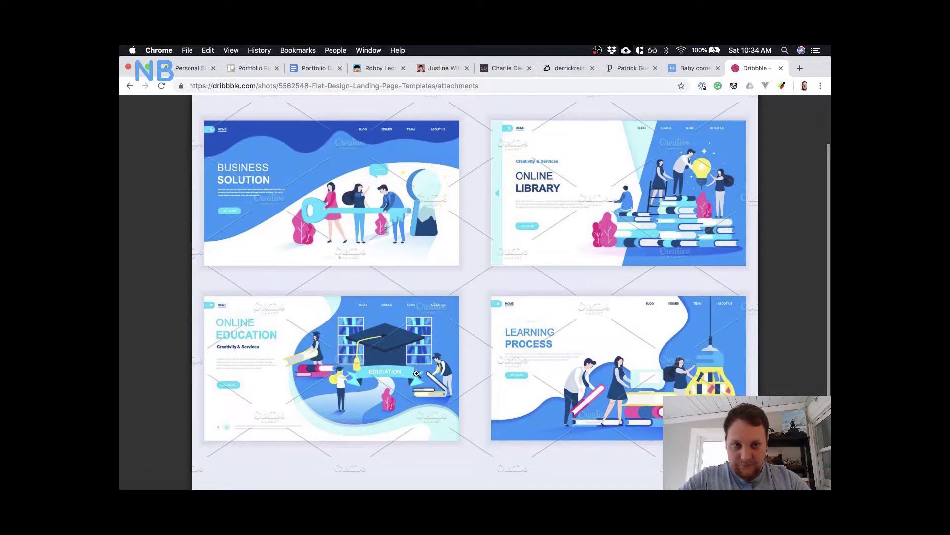
pyautogui.scroll(3, 417, 374)
pyautogui.scroll(-5, 416, 373)
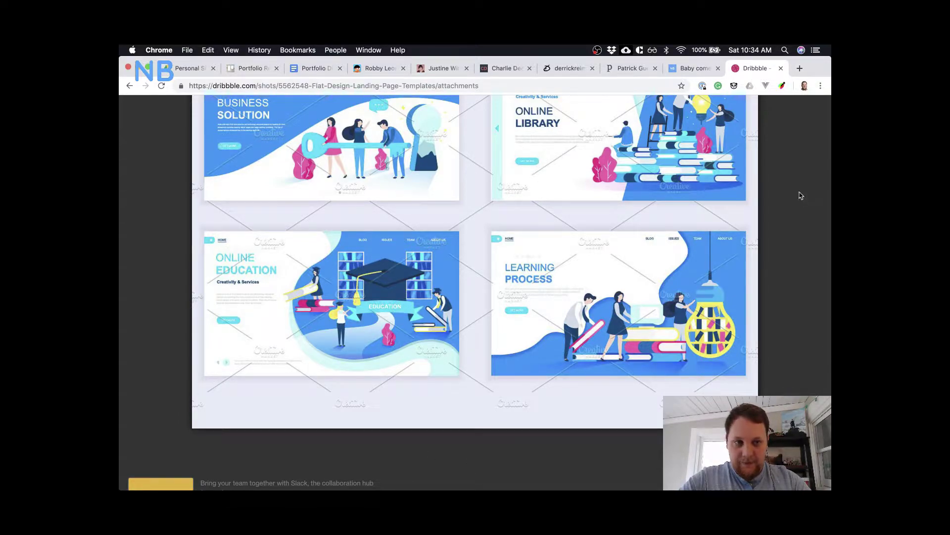
pyautogui.scroll(5, 801, 196)
pyautogui.click(814, 108)
pyautogui.hotkey('ctrl', 'Up')
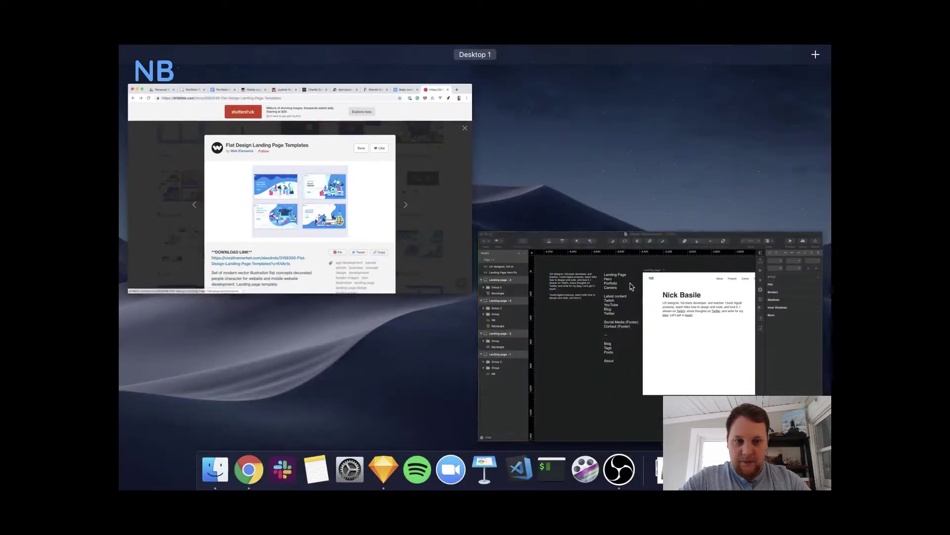
pyautogui.click(717, 346)
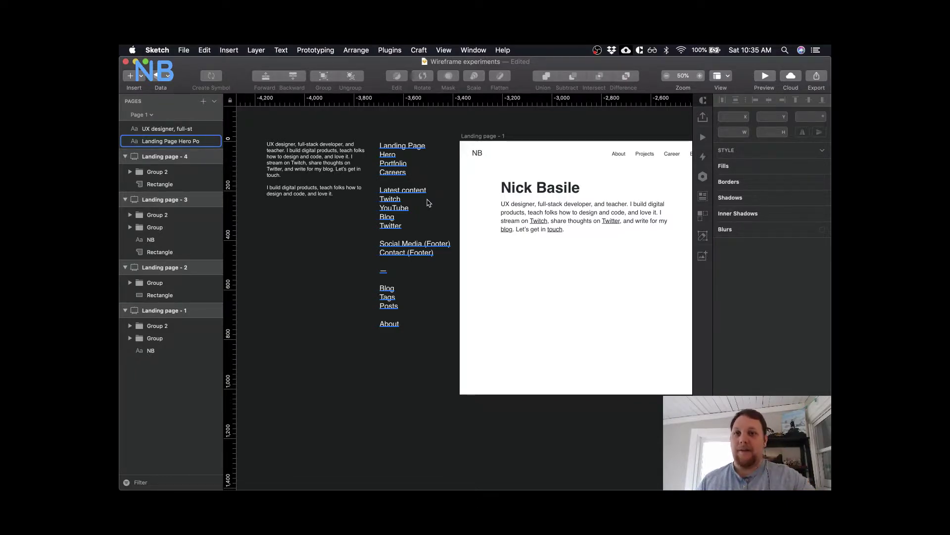
# - Switch to Chrome and review the existing portfolio website's hero, expertise, latest thoughts, about and contact sections
pyautogui.hotkey('ctrl', 'Up')
pyautogui.click(406, 163)
pyautogui.click(681, 68)
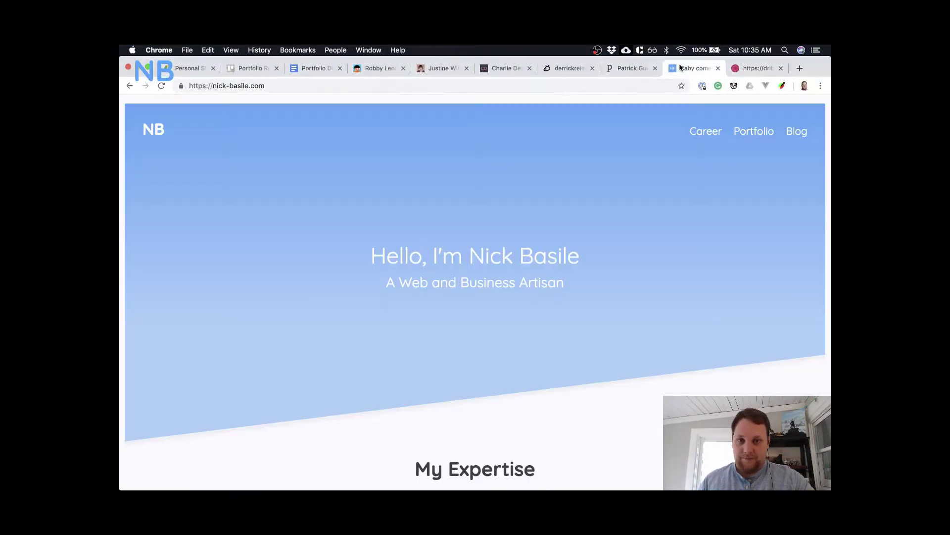
pyautogui.scroll(-5, 610, 229)
pyautogui.scroll(2, 356, 258)
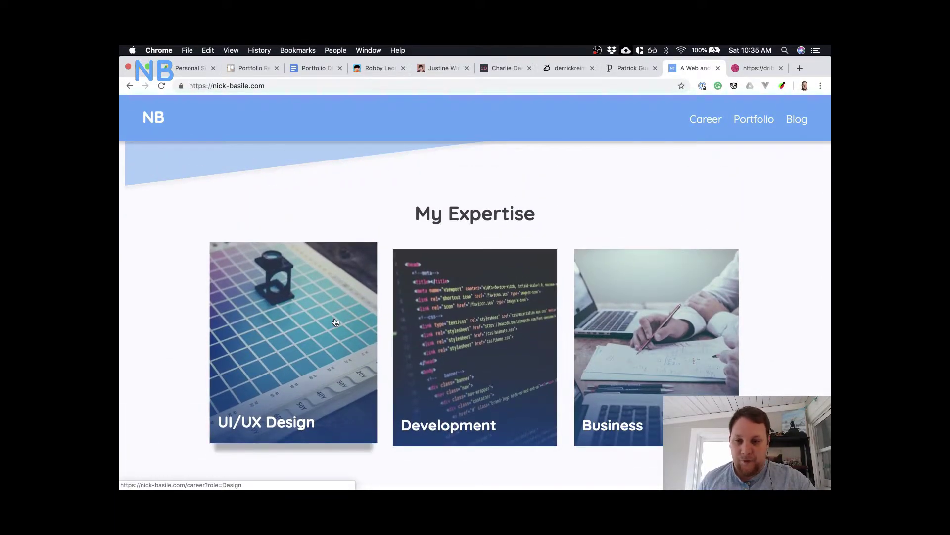
pyautogui.scroll(-7, 336, 322)
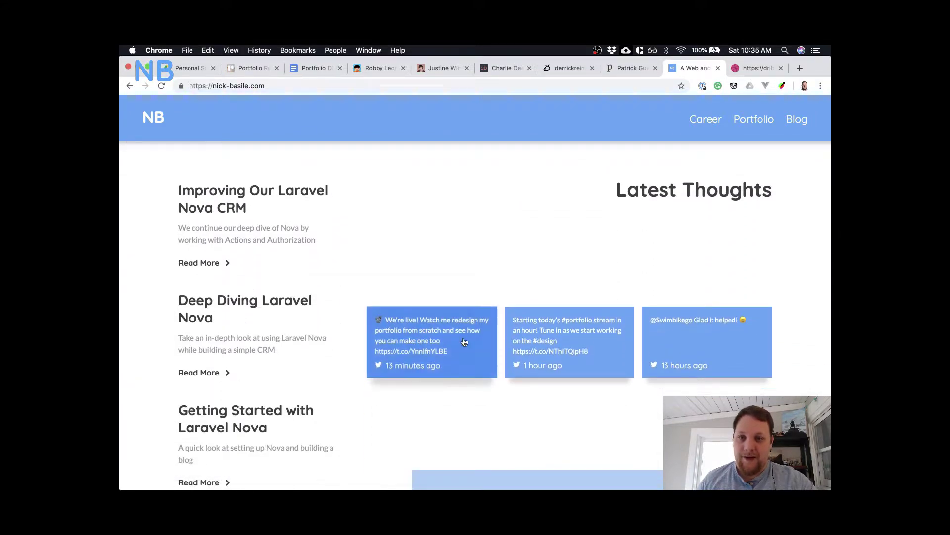
pyautogui.scroll(-2, 411, 247)
pyautogui.scroll(-8, 411, 249)
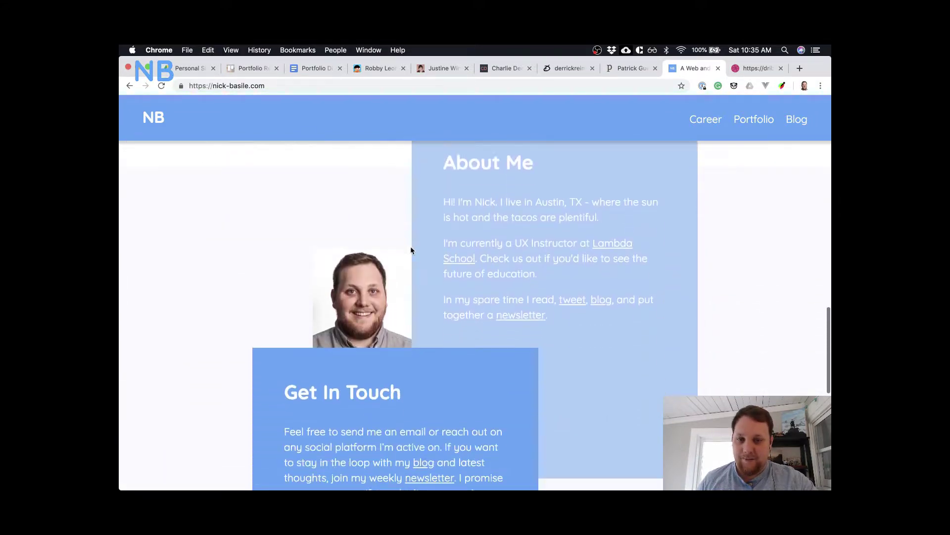
pyautogui.scroll(3, 353, 326)
pyautogui.scroll(10, 353, 327)
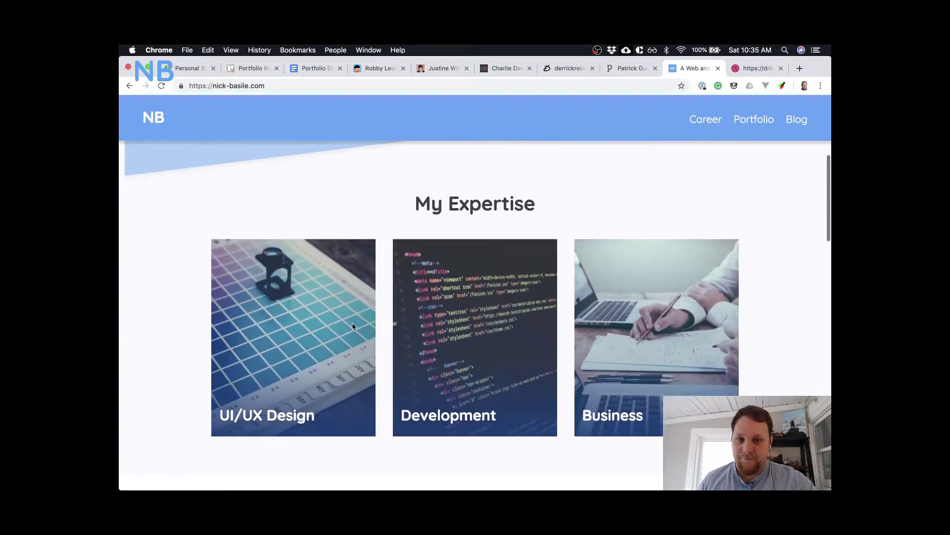
pyautogui.scroll(-4, 353, 326)
pyautogui.scroll(-8, 353, 326)
pyautogui.scroll(12, 367, 317)
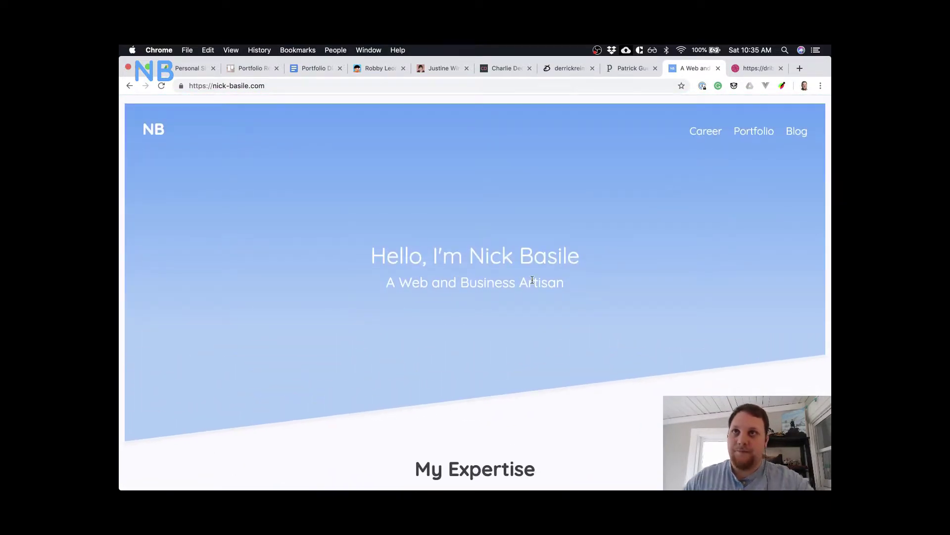
pyautogui.scroll(-4, 608, 318)
# - Switch to Sketch and delete the NB logo text from the "Landing page - 3" artboard
pyautogui.hotkey('ctrl', 'Up')
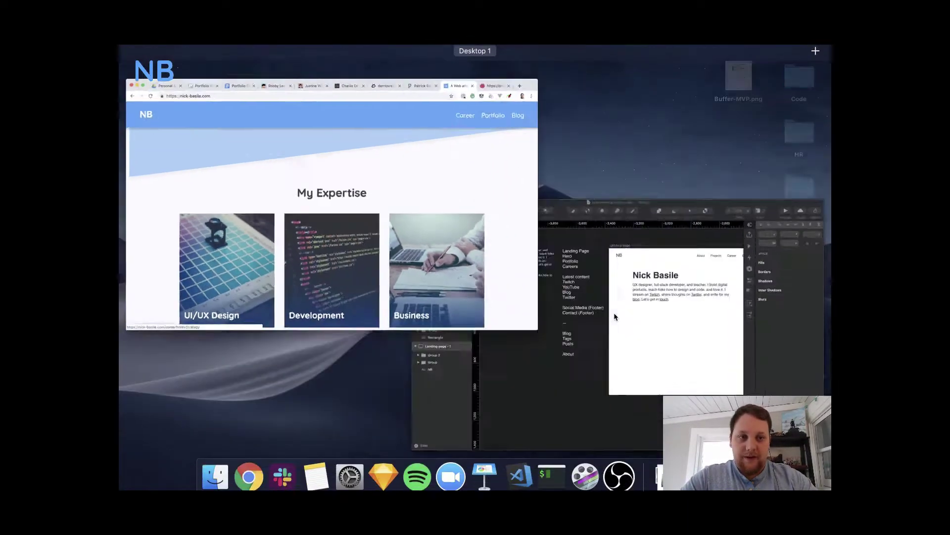
pyautogui.click(711, 301)
pyautogui.hscroll(10, 608, 292)
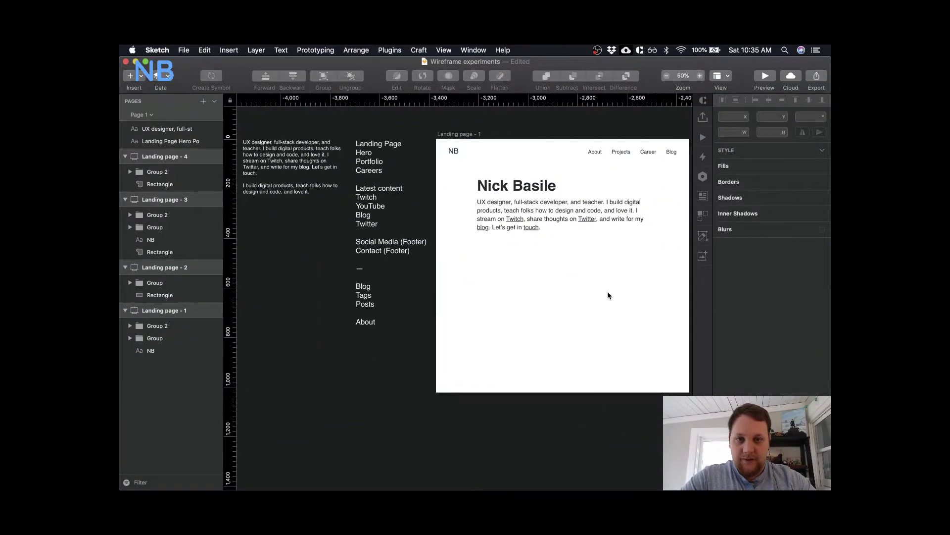
pyautogui.hscroll(8, 607, 291)
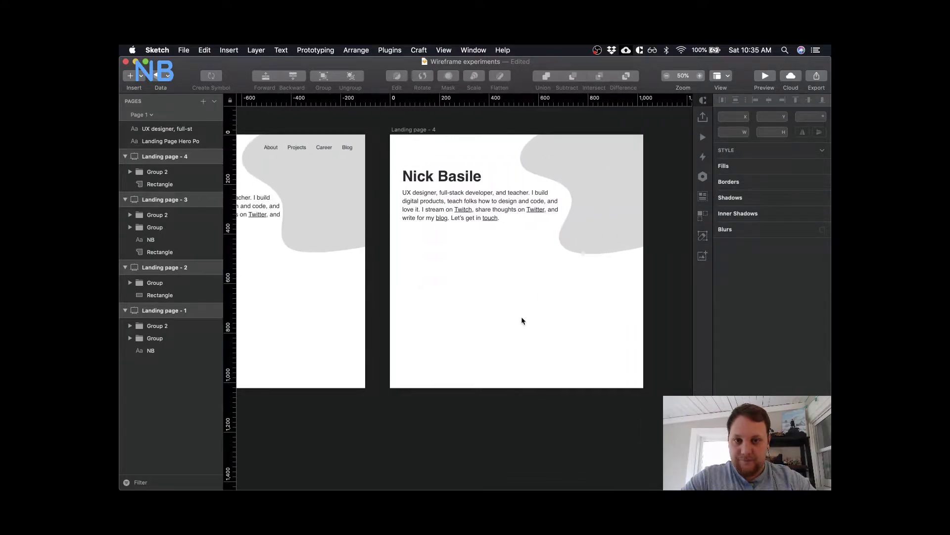
pyautogui.hscroll(-6, 521, 320)
pyautogui.hscroll(4, 521, 321)
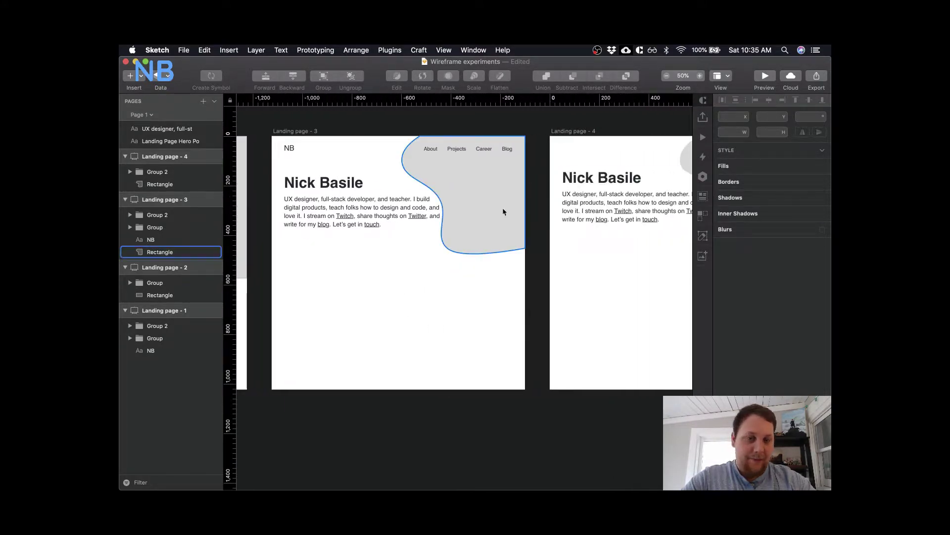
pyautogui.hscroll(5, 503, 207)
pyautogui.hscroll(-5, 510, 215)
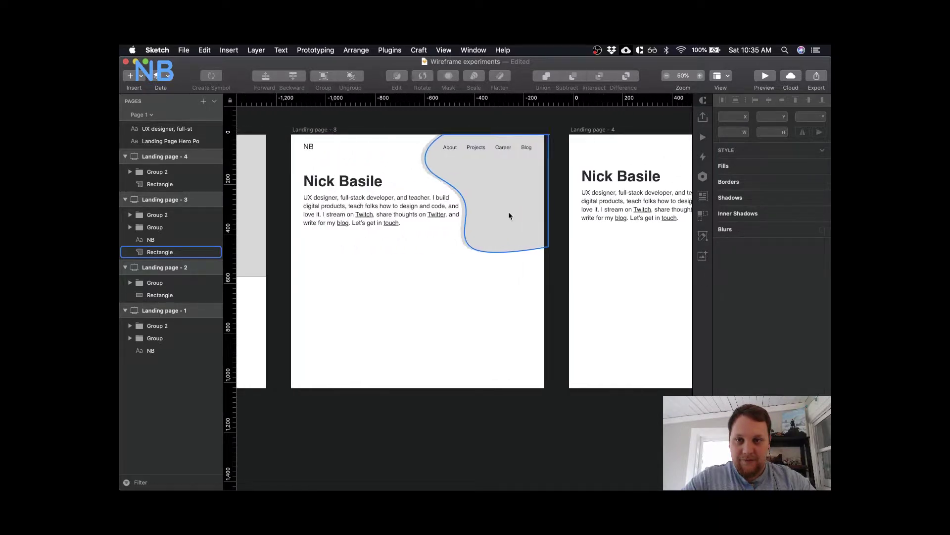
pyautogui.click(322, 147)
pyautogui.press('Delete')
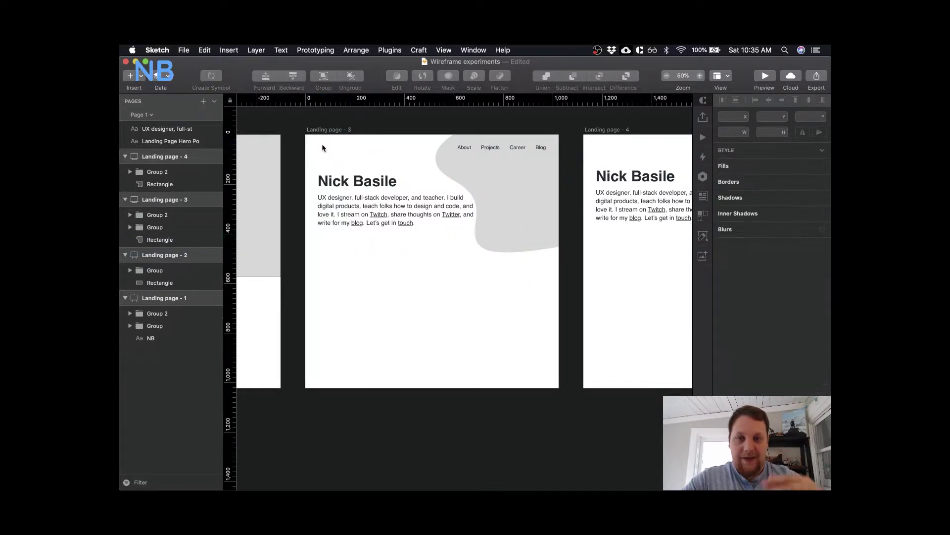
# - Compare the hero layouts across the "Landing page - 1" to "Landing page - 4" artboards and the content outline beside them
pyautogui.hscroll(6, 470, 313)
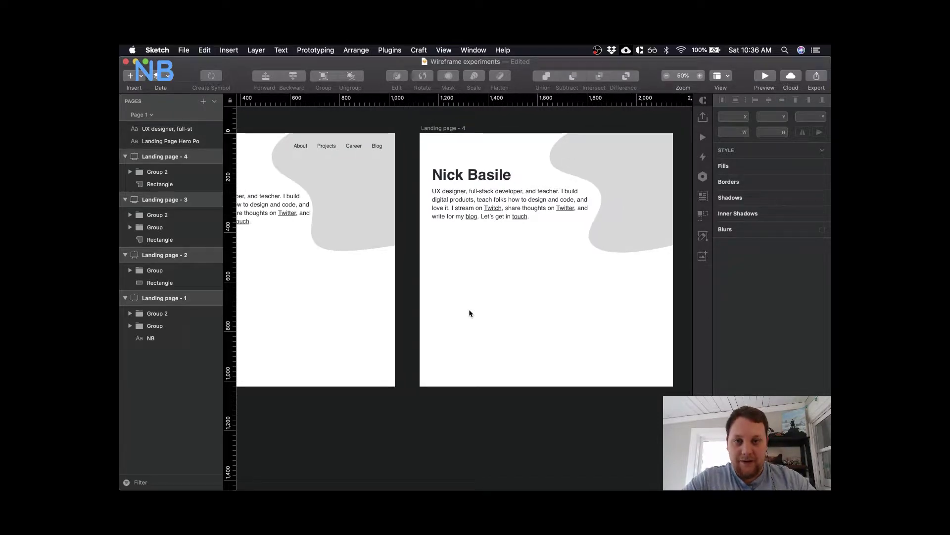
pyautogui.hscroll(-5, 369, 149)
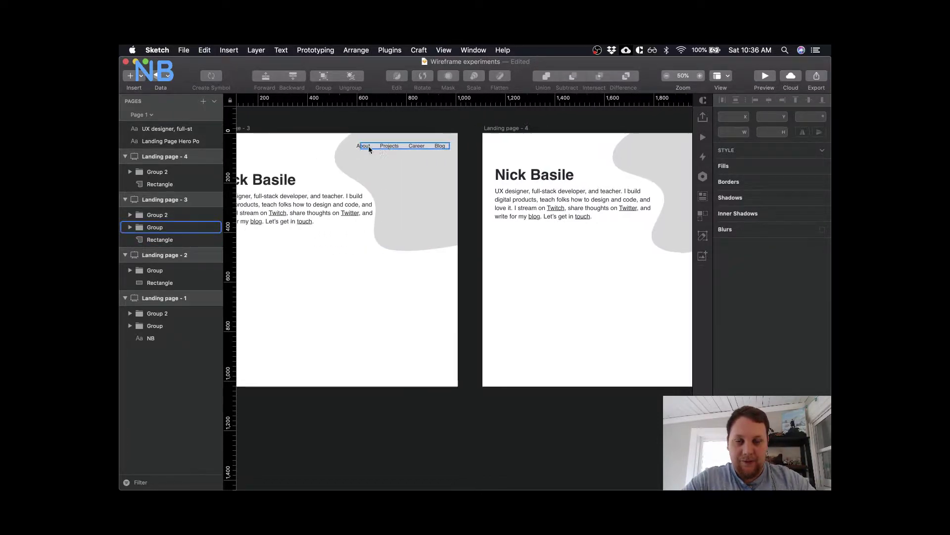
pyautogui.hscroll(-1, 551, 222)
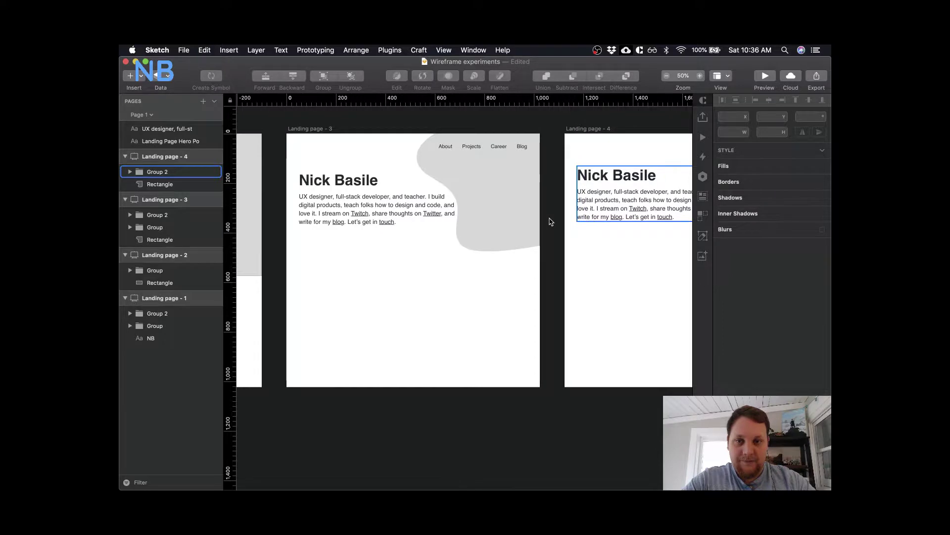
pyautogui.hscroll(5, 551, 221)
pyautogui.hscroll(-4, 550, 219)
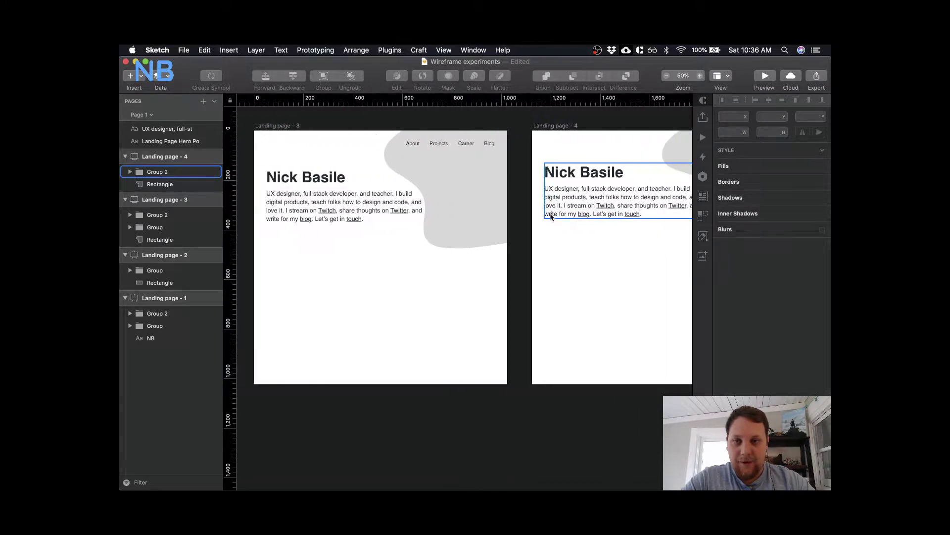
pyautogui.hscroll(5, 569, 297)
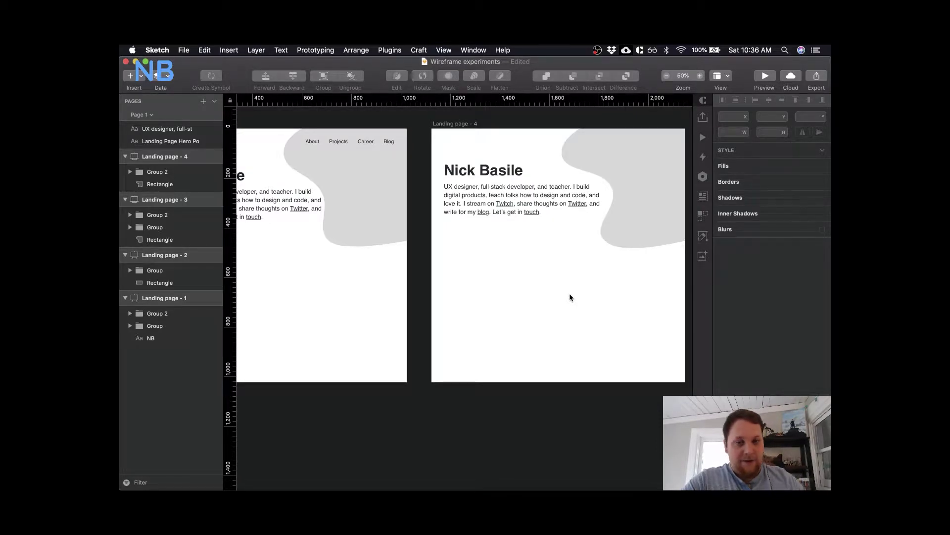
pyautogui.hscroll(3, 570, 297)
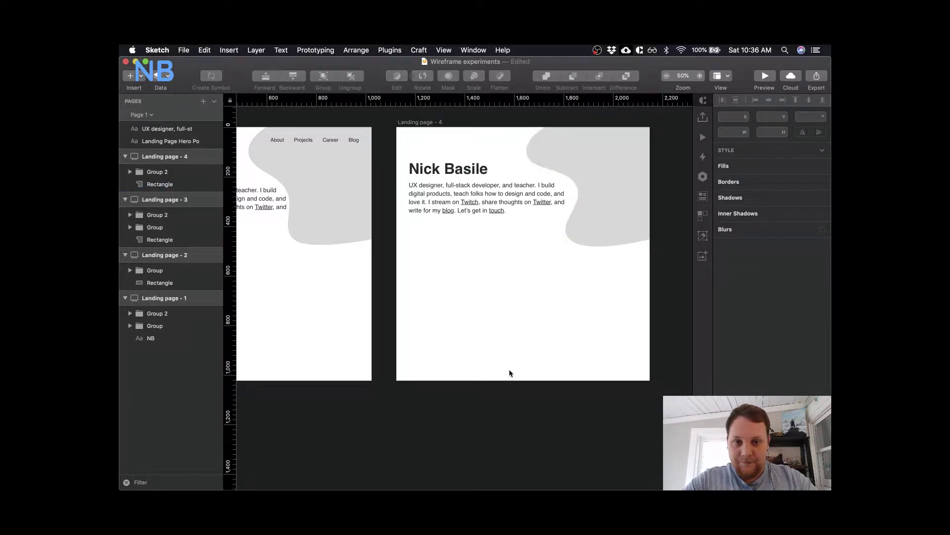
pyautogui.hscroll(-20, 509, 370)
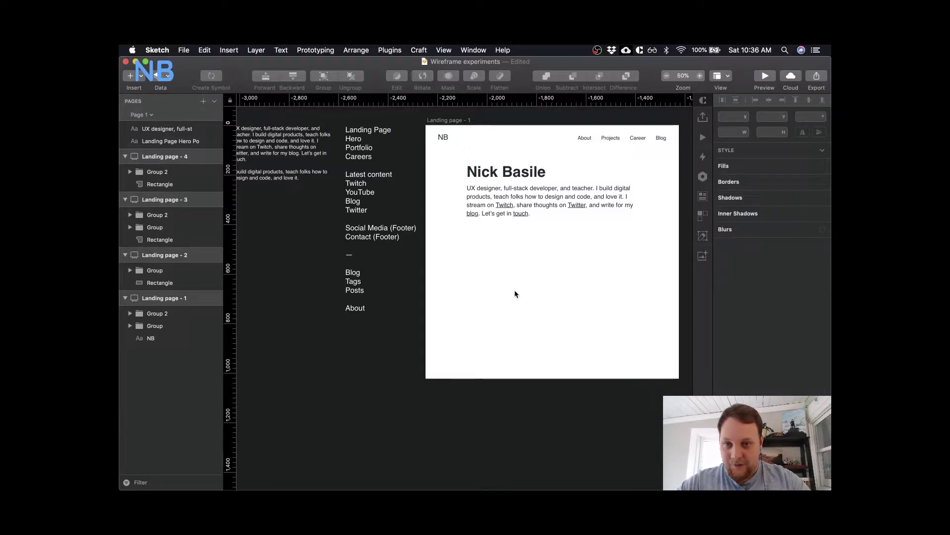
pyautogui.hscroll(10, 613, 324)
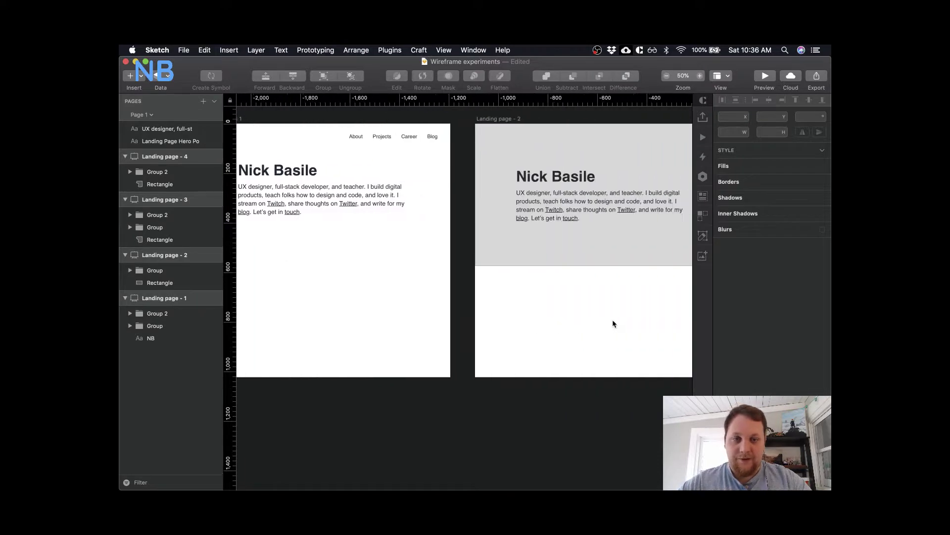
pyautogui.hscroll(8, 613, 319)
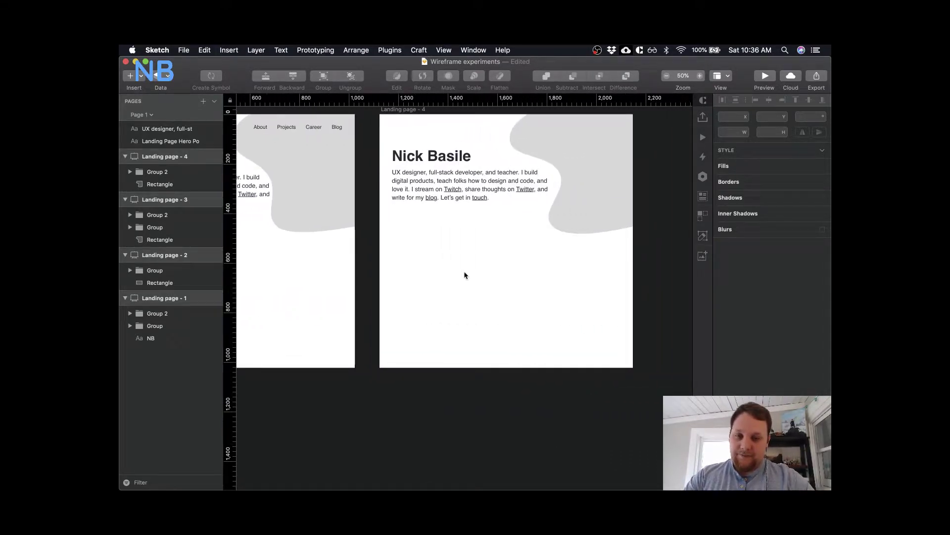
# - Duplicate the large name heading on the "Landing page - 4" artboard and place the copy in the empty area below the hero
pyautogui.click(436, 168)
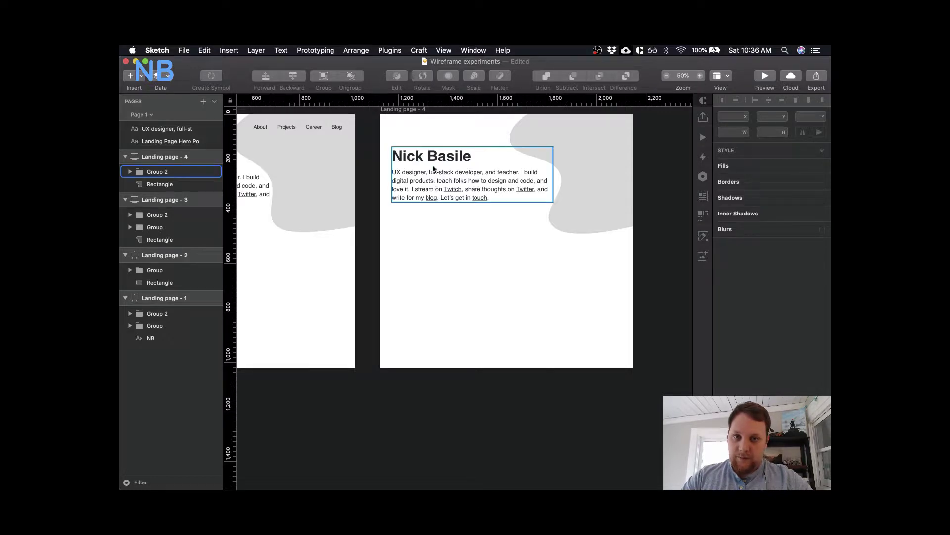
pyautogui.doubleClick(439, 160)
pyautogui.press('super+c')
pyautogui.press('super+v')
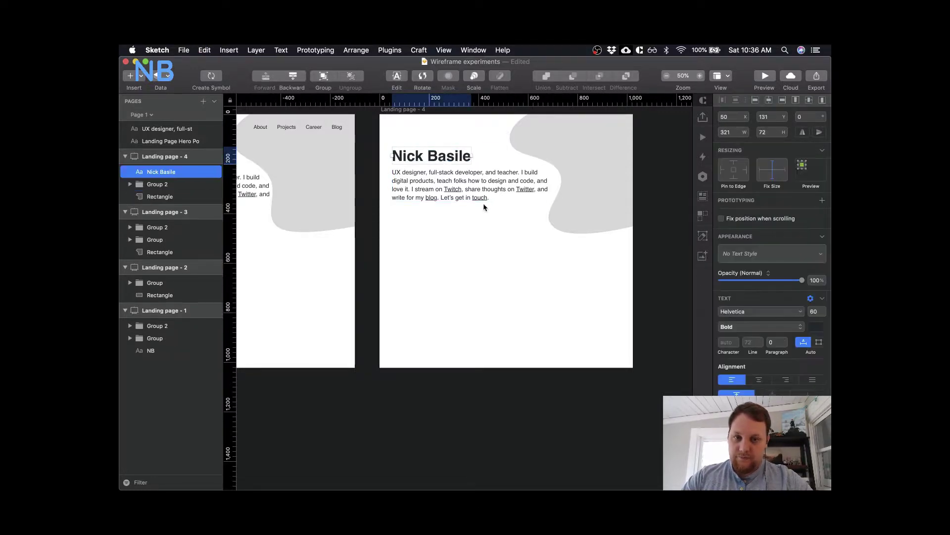
pyautogui.moveTo(475, 166); pyautogui.dragTo(527, 265)
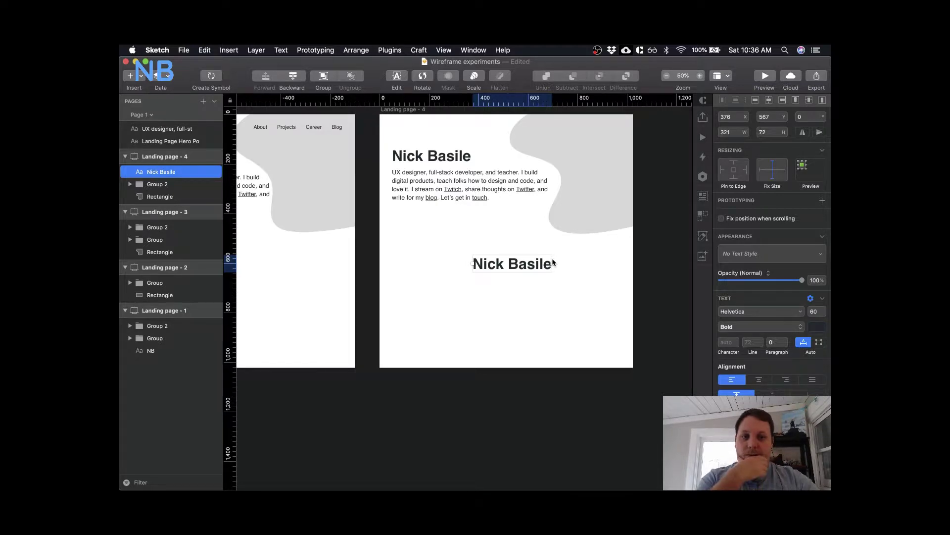
# - Set the copied heading's font size to 40
pyautogui.click(815, 311)
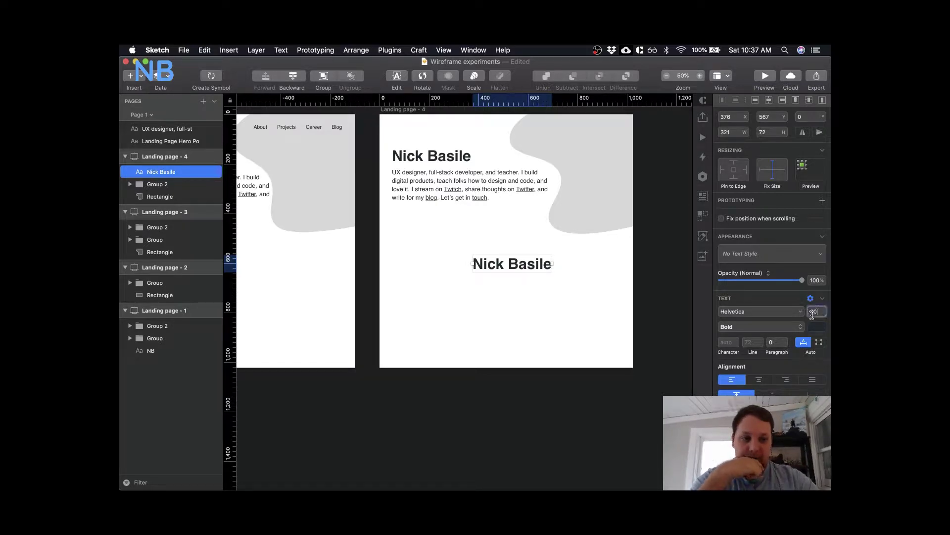
pyautogui.write('40')
pyautogui.press('Return')
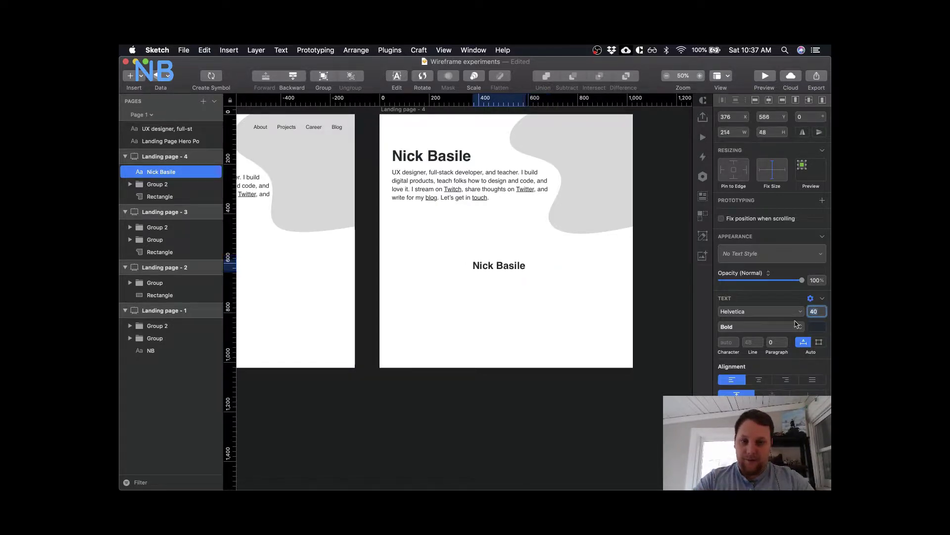
pyautogui.click(432, 295)
pyautogui.click(525, 265)
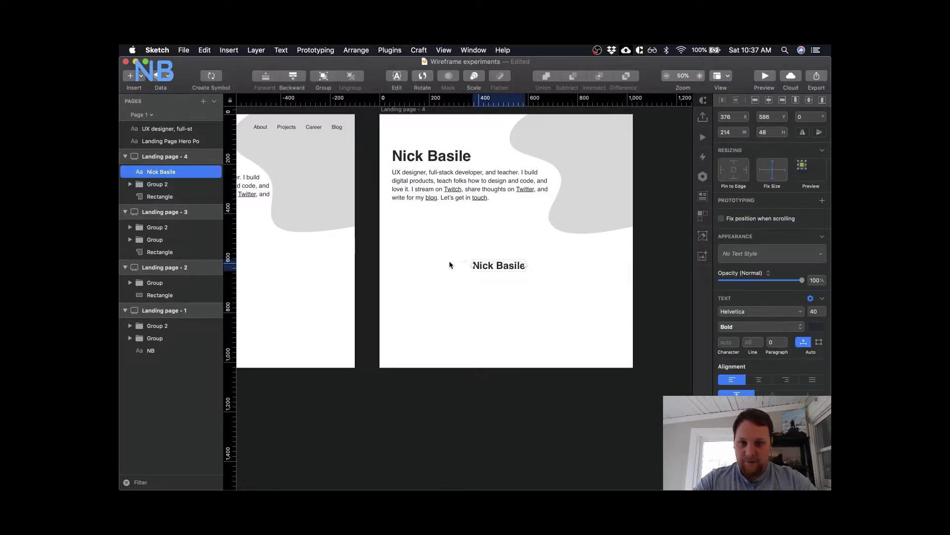
# - Align the copied heading with the hero text's left edge at X 50, Y 555 and replace its text with "Blogs"
pyautogui.moveTo(493, 266); pyautogui.dragTo(414, 258)
pyautogui.doubleClick(414, 258)
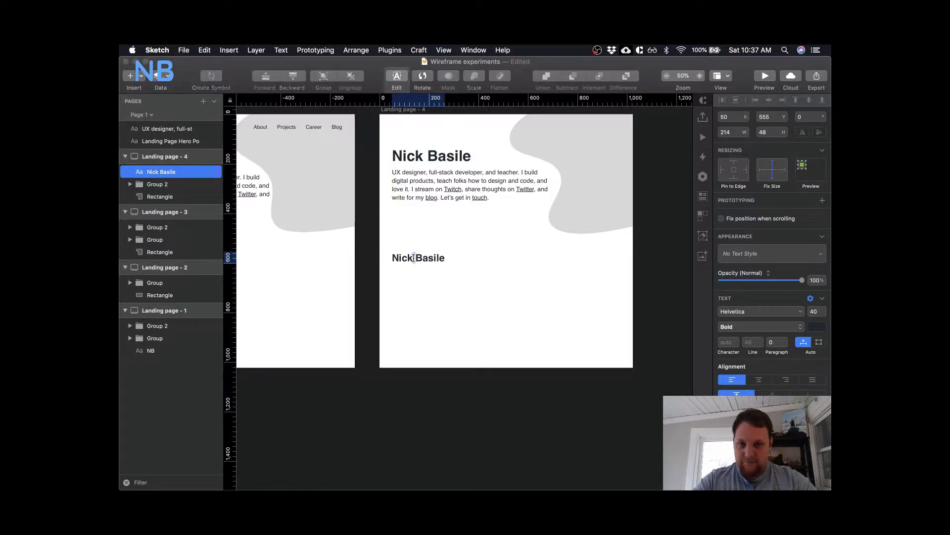
pyautogui.write('Blogs')
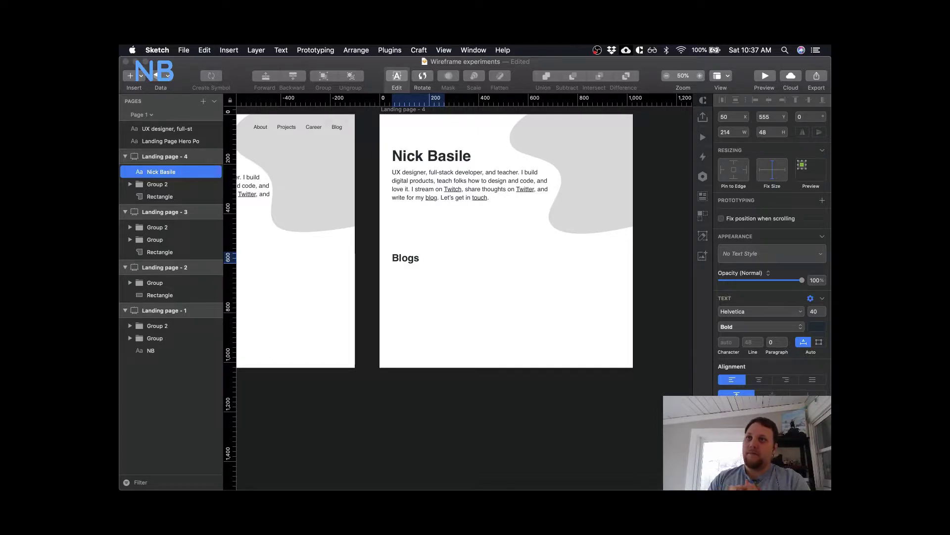
pyautogui.doubleClick(413, 257)
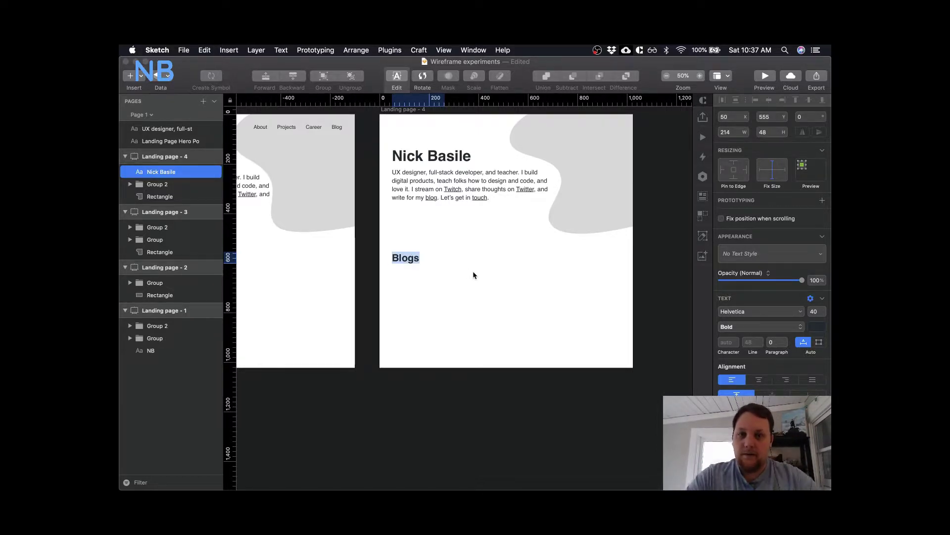
# - Switch to Chrome and examine the project grid, Writing list and Side Projects section on the portfolio that features WhatsApp and Facebook Groups
pyautogui.hotkey('ctrl', 'Up')
pyautogui.click(420, 211)
pyautogui.click(450, 66)
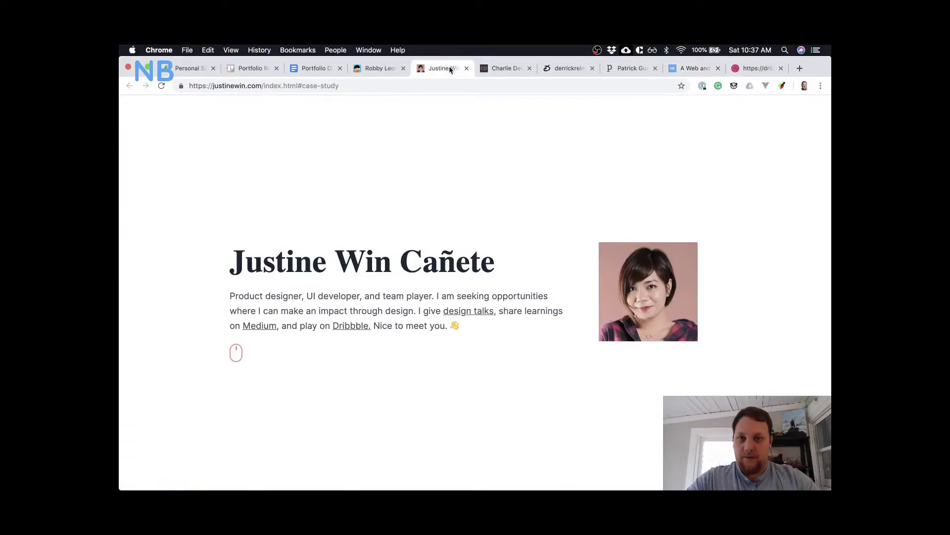
pyautogui.click(491, 67)
pyautogui.scroll(10, 423, 322)
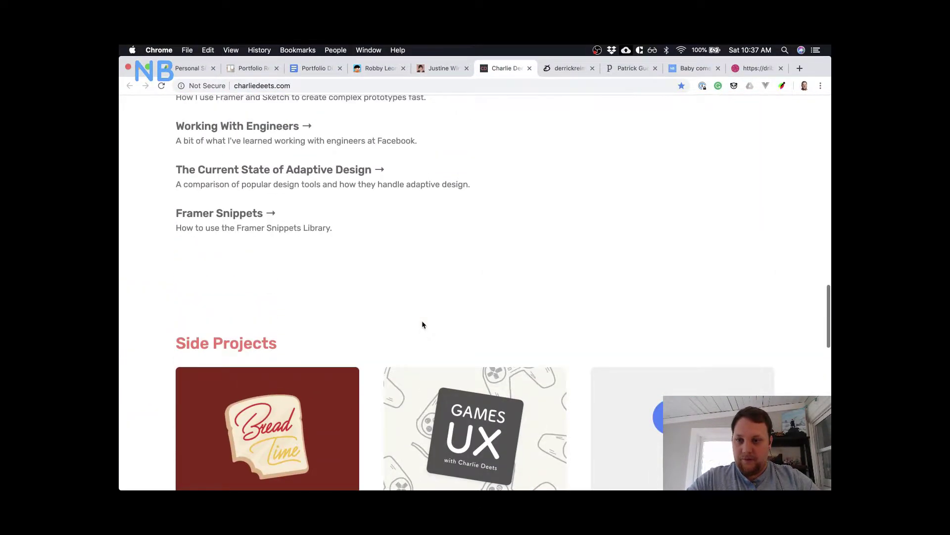
pyautogui.scroll(5, 254, 331)
pyautogui.scroll(8, 253, 331)
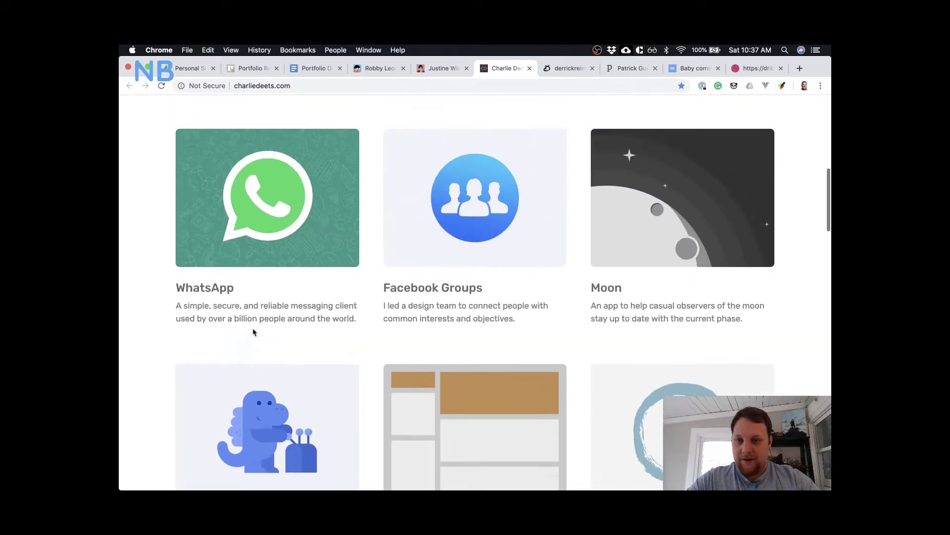
pyautogui.scroll(-8, 253, 330)
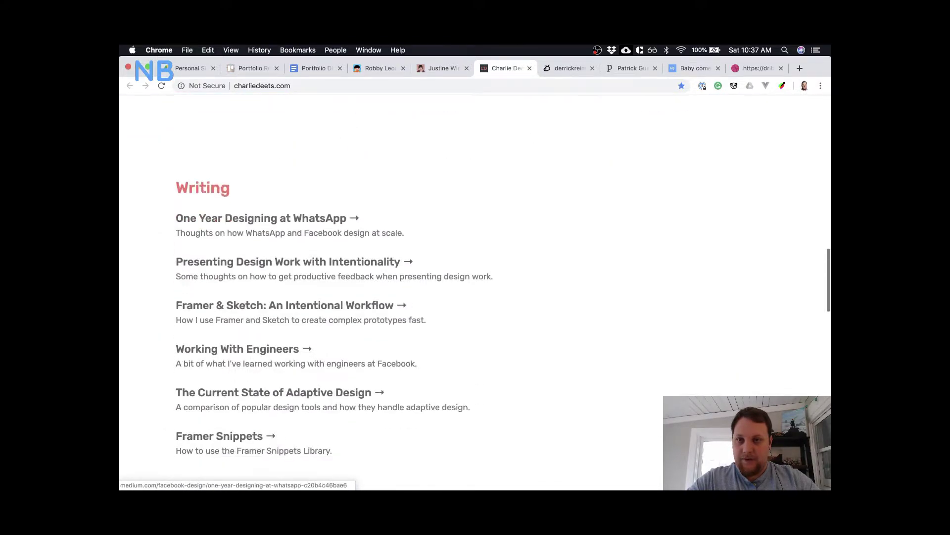
# - Review the case studies and "Stories & Lessons" sections on the product designer's portfolio in the neighbouring browser tab
pyautogui.click(438, 68)
pyautogui.scroll(-12, 406, 238)
pyautogui.scroll(5, 399, 259)
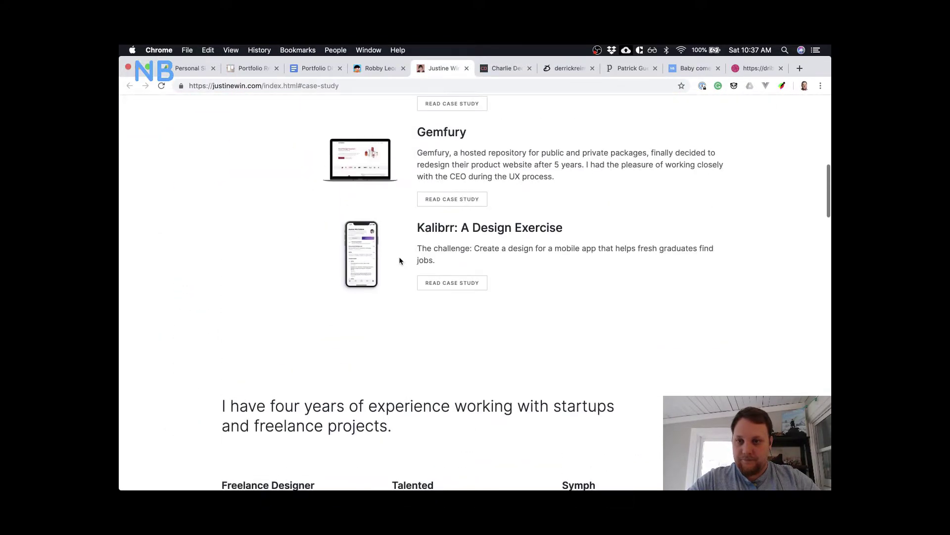
pyautogui.scroll(-15, 399, 257)
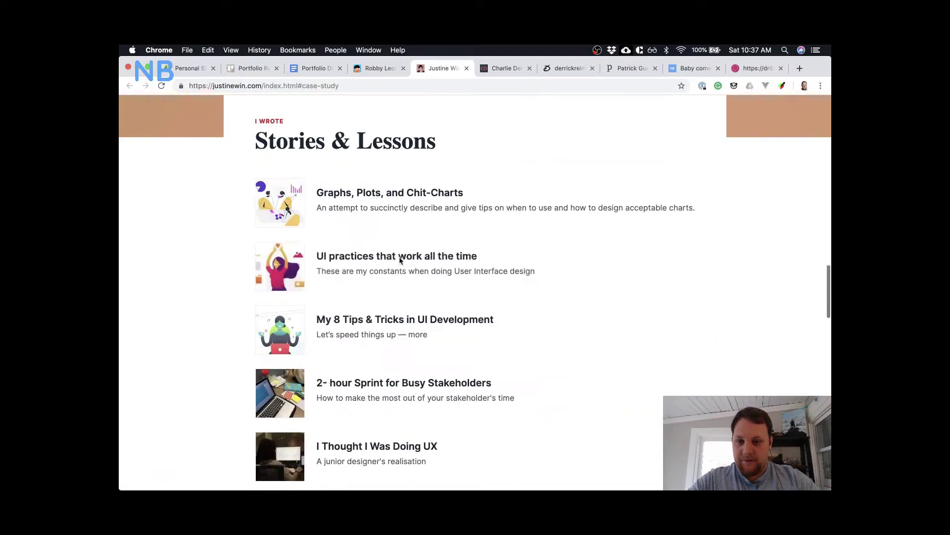
pyautogui.scroll(1, 397, 256)
pyautogui.scroll(-10, 403, 198)
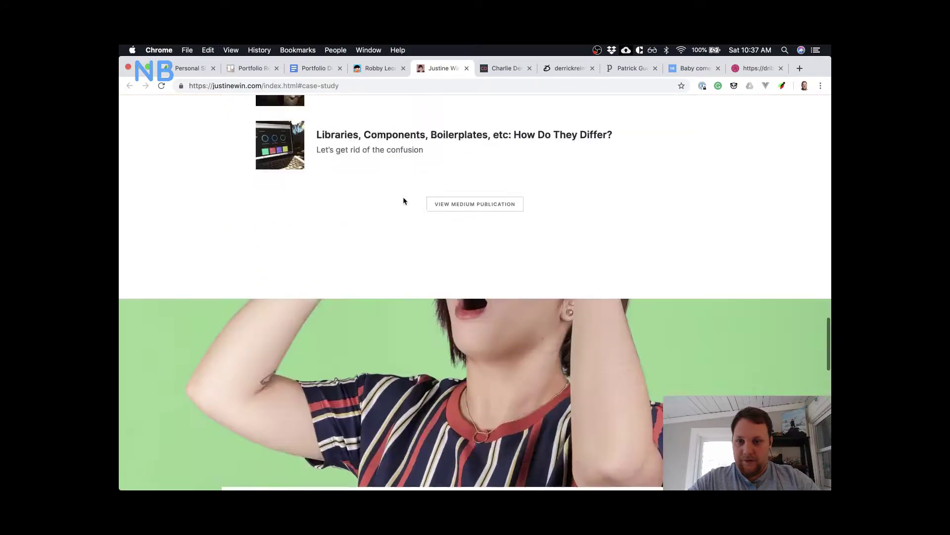
pyautogui.scroll(20, 404, 201)
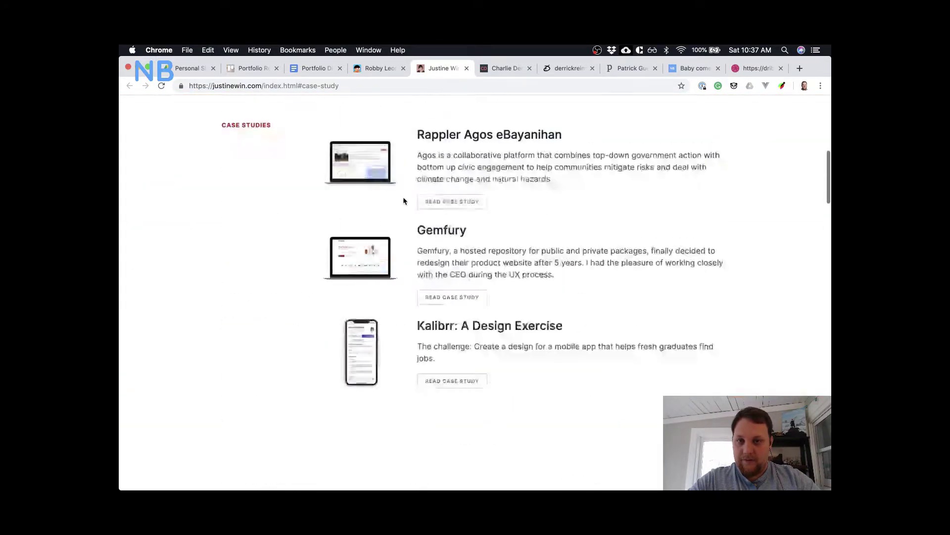
# - Switch back to Sketch and change the "Blogs" section heading's text to "Writing"
pyautogui.click(492, 70)
pyautogui.hotkey('ctrl', 'Up')
pyautogui.click(676, 307)
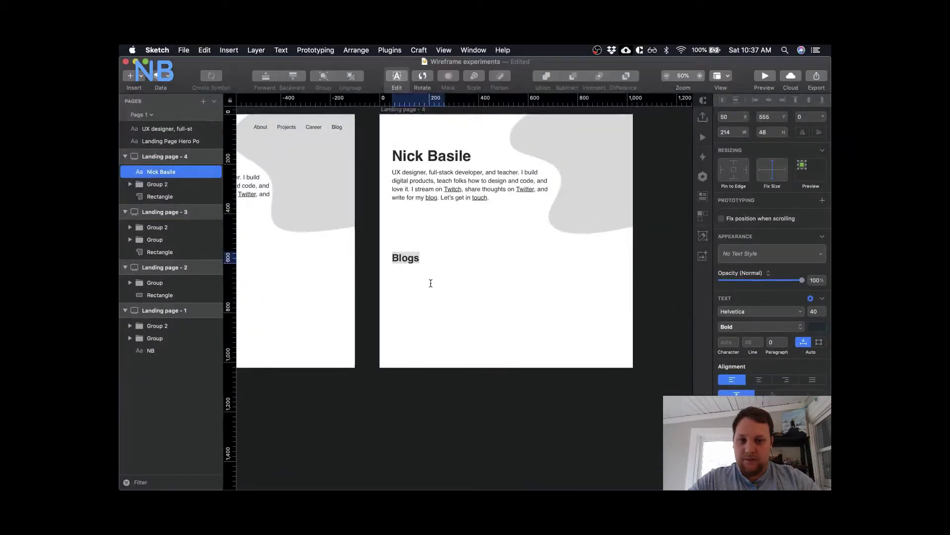
pyautogui.click(410, 261)
pyautogui.doubleClick(409, 261)
pyautogui.write('Writing')
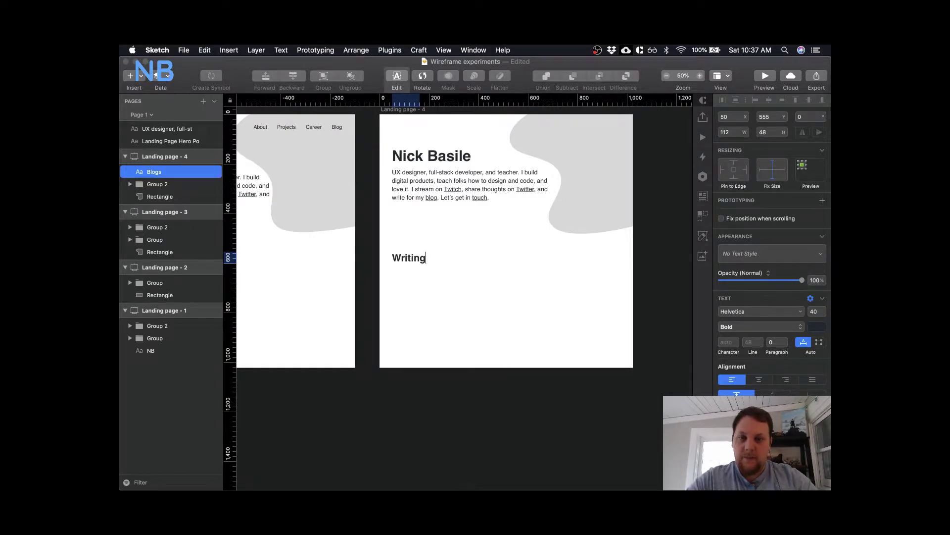
pyautogui.press('Escape')
# - Set the "Landing page - 4" artboard's height to 4024
pyautogui.scroll(-3, 489, 313)
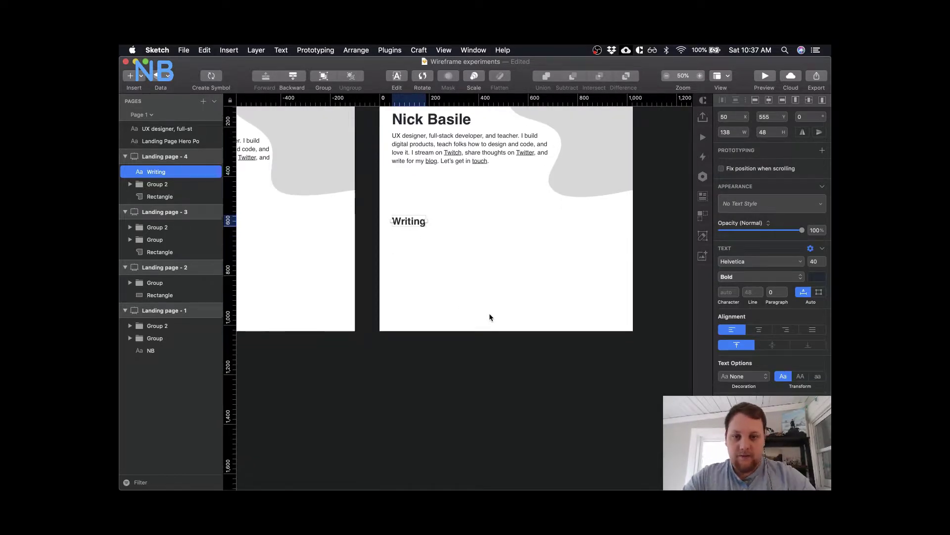
pyautogui.click(489, 317)
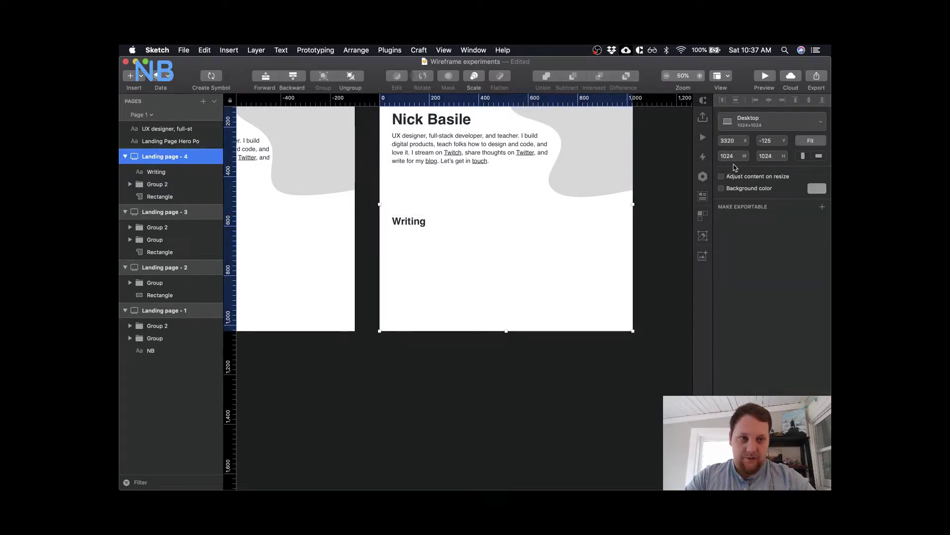
pyautogui.click(764, 156)
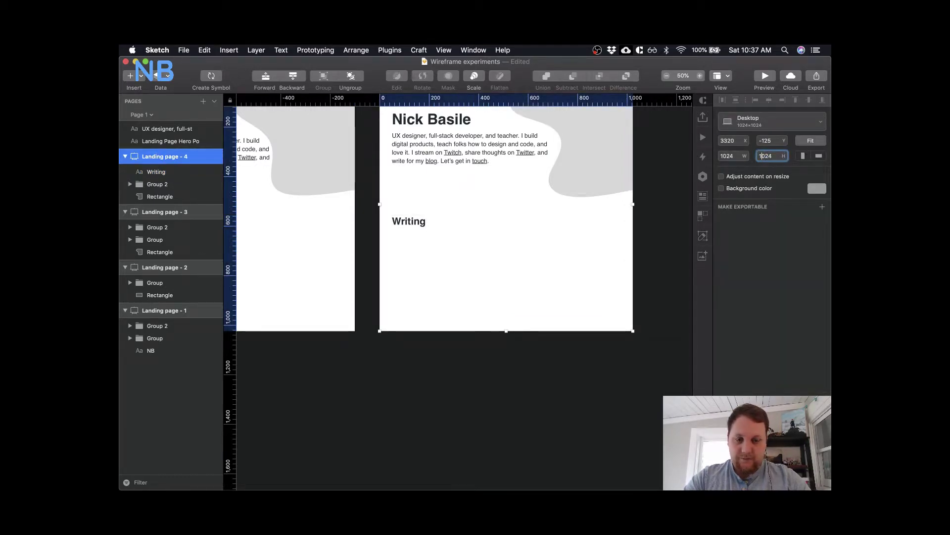
pyautogui.press('BackSpace')
pyautogui.write('4')
pyautogui.press('Return')
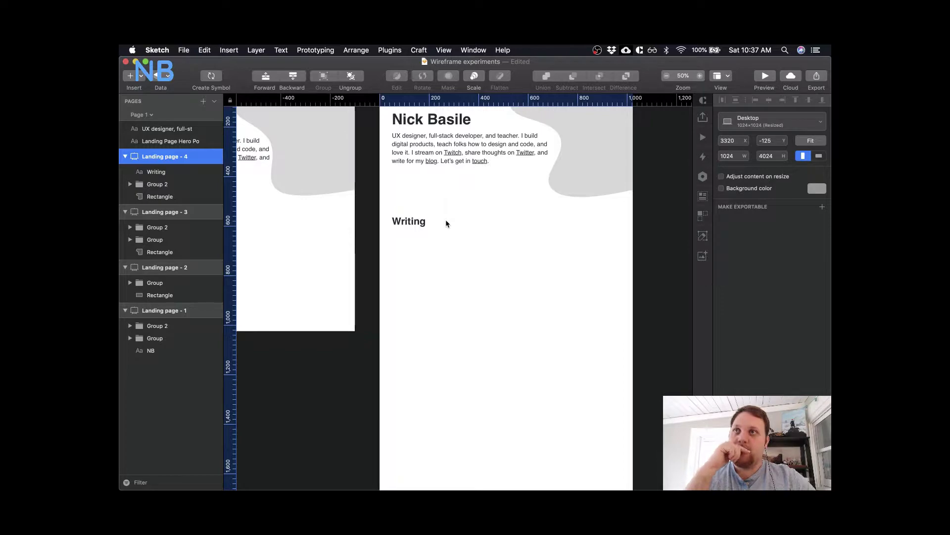
# - Switch to Chrome and examine the article list and Latest Thoughts tweet cards on the existing nick-basile.com site
pyautogui.hotkey('ctrl', 'Up')
pyautogui.click(397, 178)
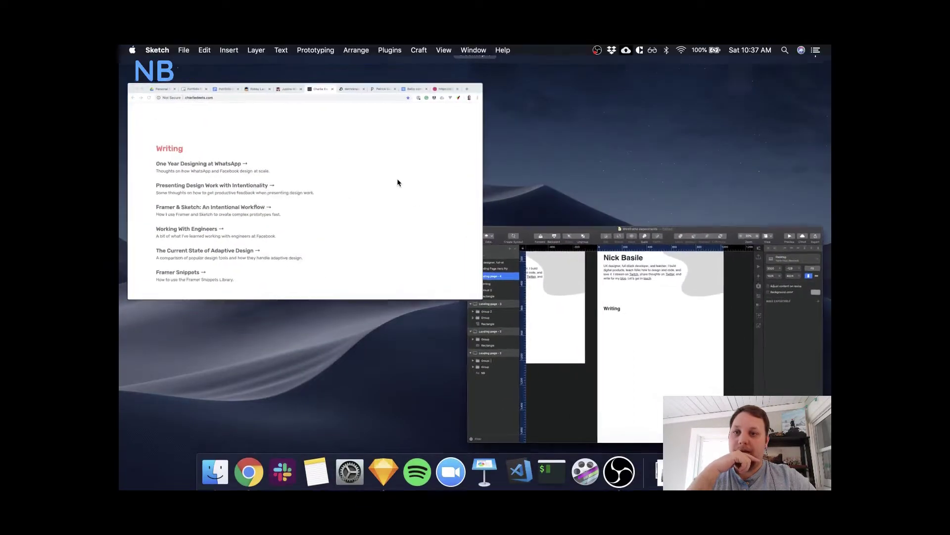
pyautogui.click(693, 68)
pyautogui.scroll(-5, 571, 215)
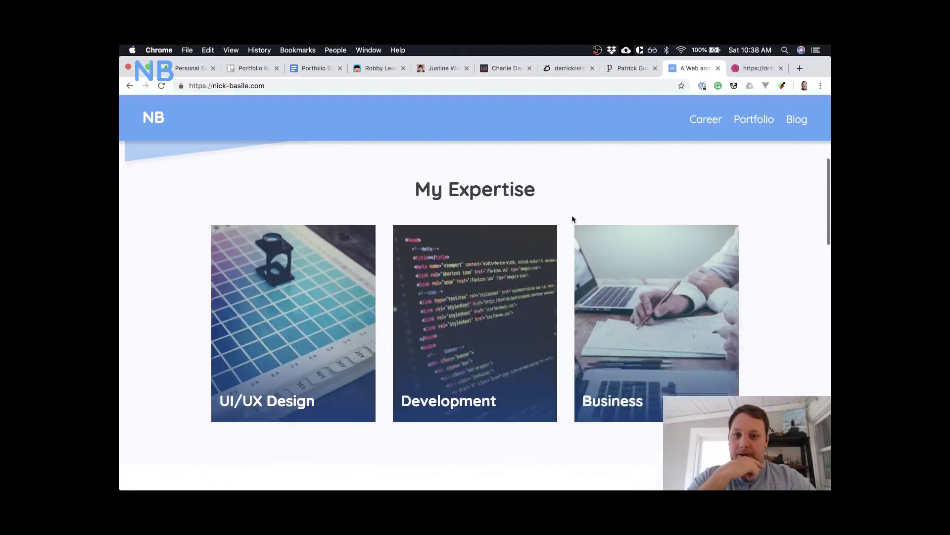
pyautogui.scroll(-2, 573, 219)
pyautogui.scroll(-2, 651, 240)
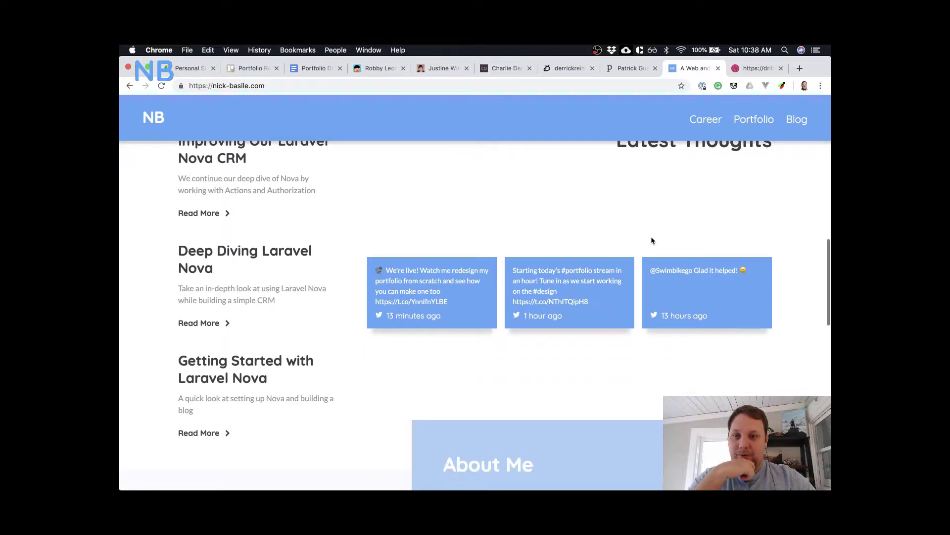
pyautogui.scroll(2, 652, 239)
pyautogui.scroll(-2, 397, 226)
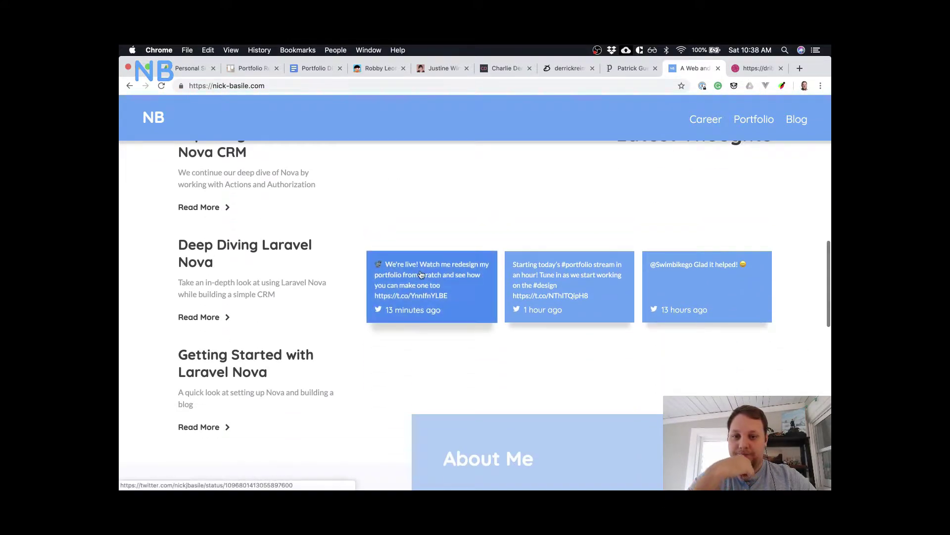
pyautogui.scroll(2, 566, 293)
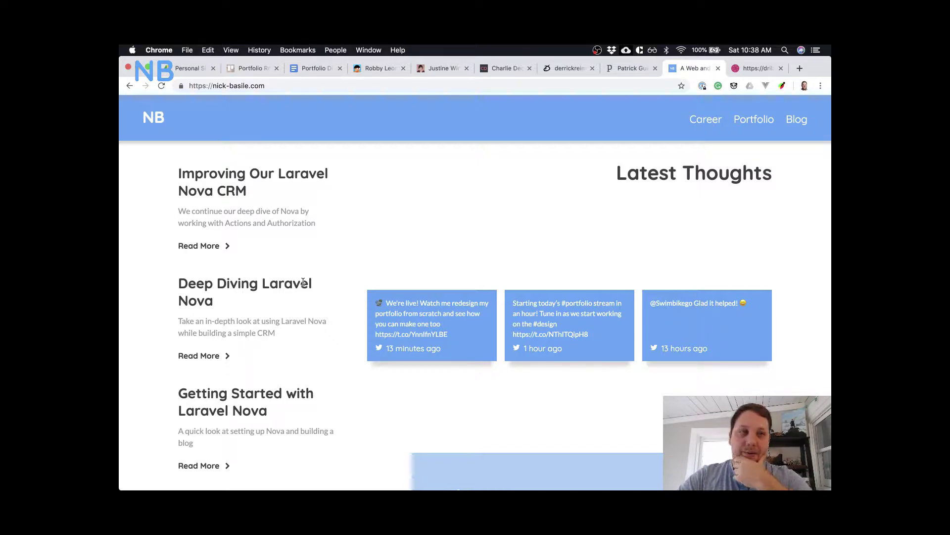
# - Switch back to Sketch and change the "Writing" section heading's text to "Latest Thoughts"
pyautogui.hotkey('ctrl', 'Up')
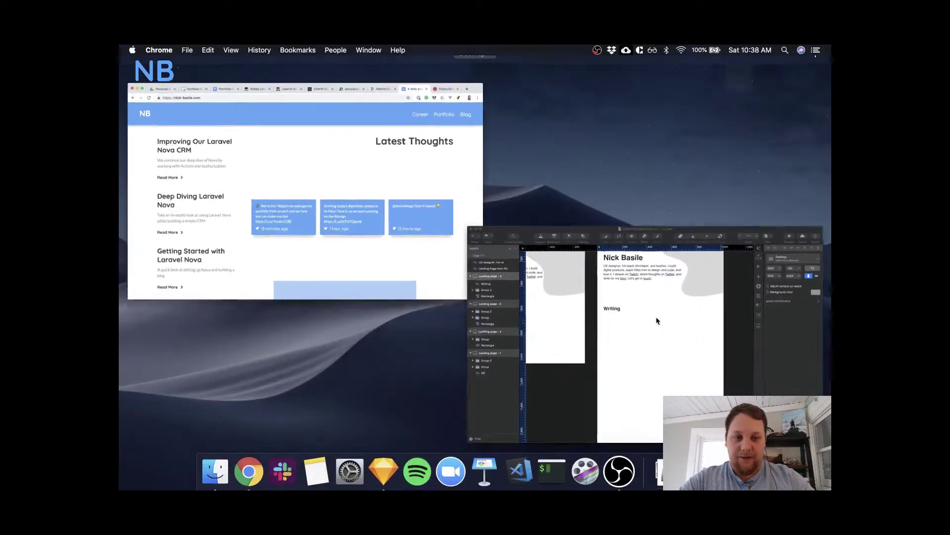
pyautogui.click(658, 318)
pyautogui.click(407, 222)
pyautogui.doubleClick(398, 221)
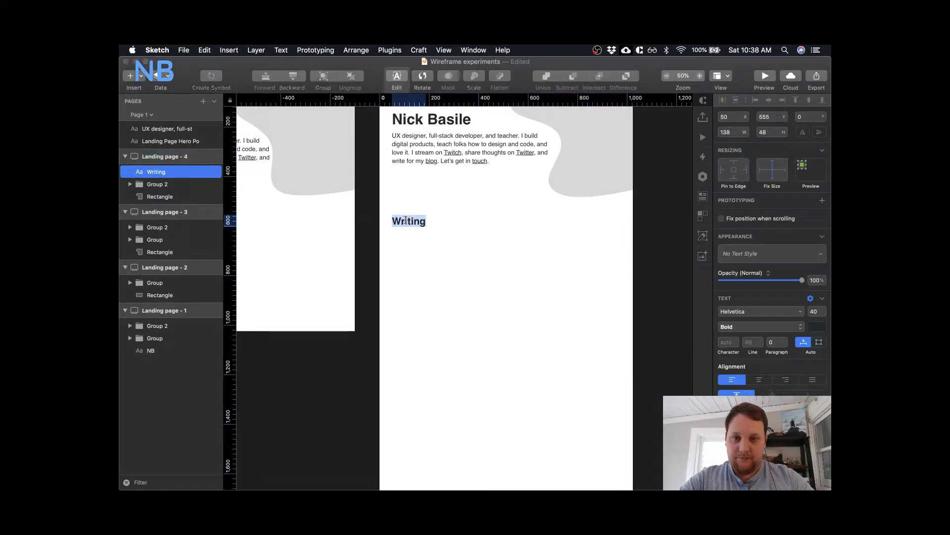
pyautogui.write('Latest ')
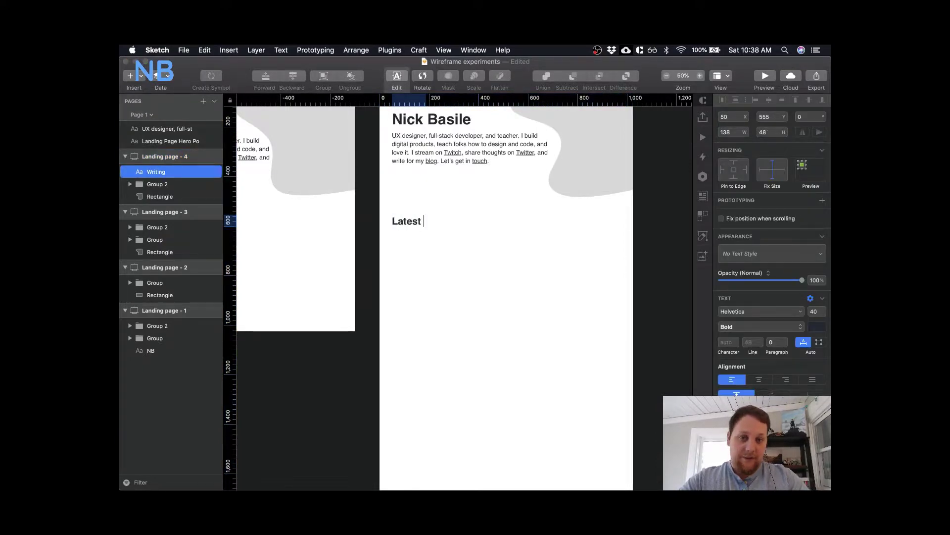
pyautogui.write('Thoughts')
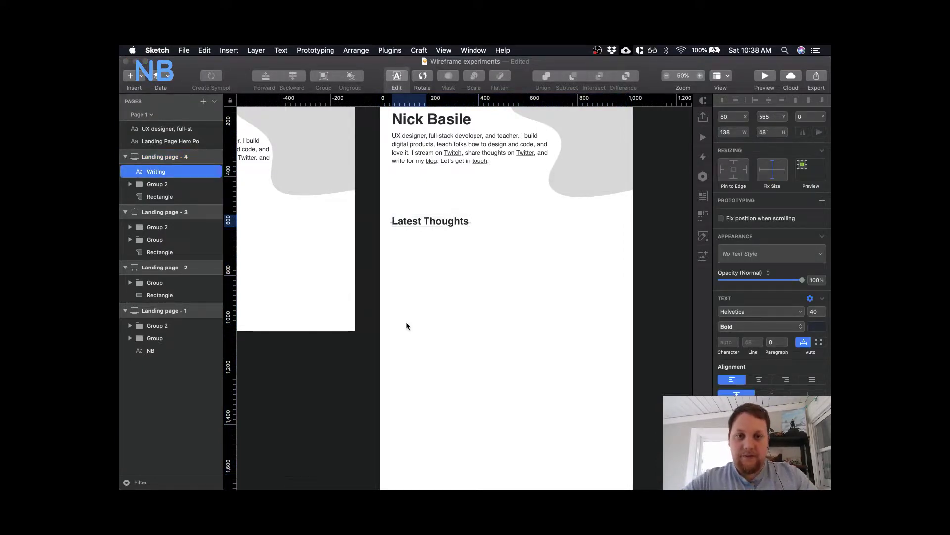
pyautogui.press('Escape')
pyautogui.scroll(2, 497, 231)
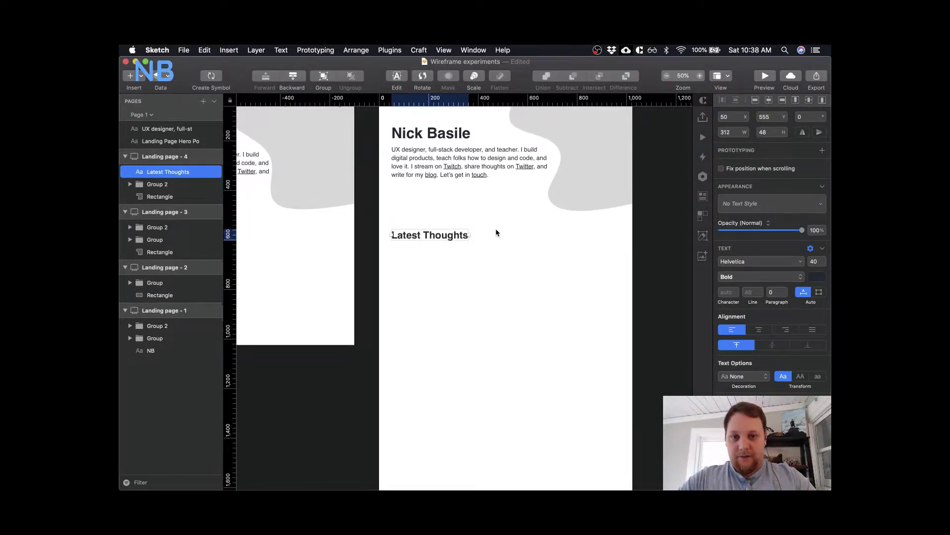
pyautogui.hscroll(2, 497, 232)
pyautogui.click(433, 301)
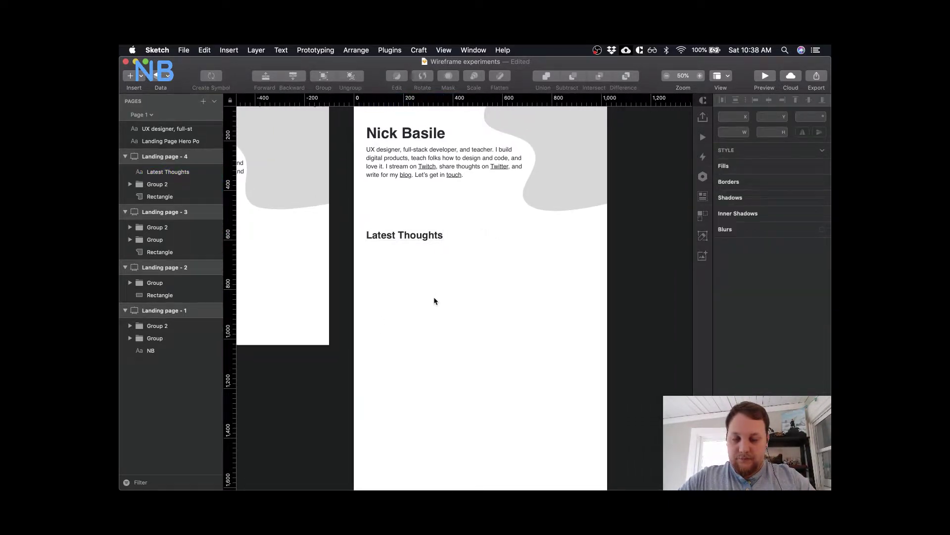
# - Duplicate the site outline text beside the "Landing page - 1" artboard and place the copy just outside the outer edge of "Landing page - 4"
pyautogui.hscroll(-15, 407, 300)
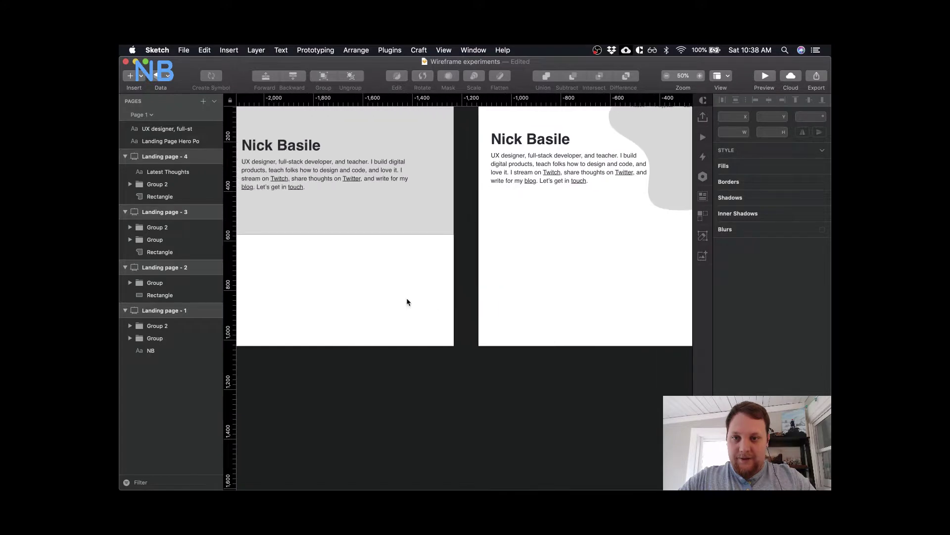
pyautogui.hscroll(-10, 407, 300)
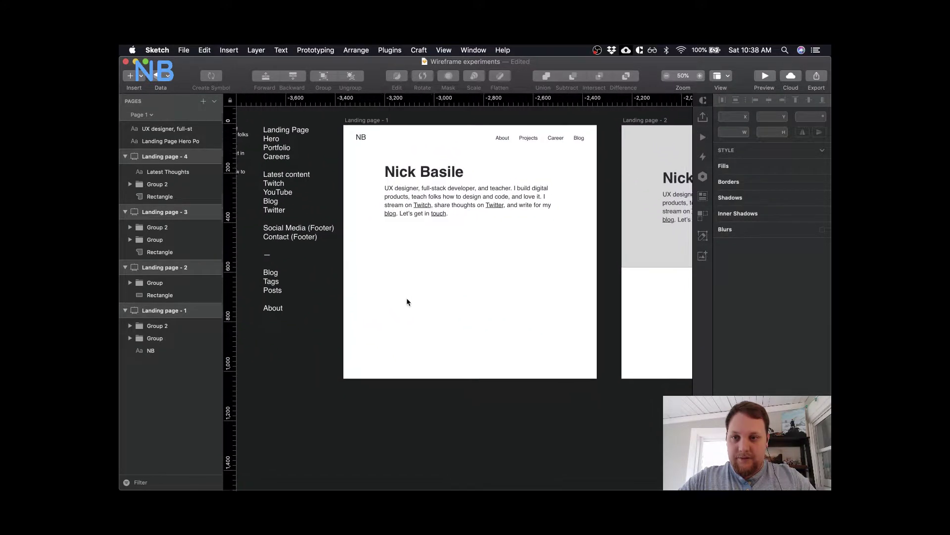
pyautogui.click(277, 183)
pyautogui.press('super+minus')
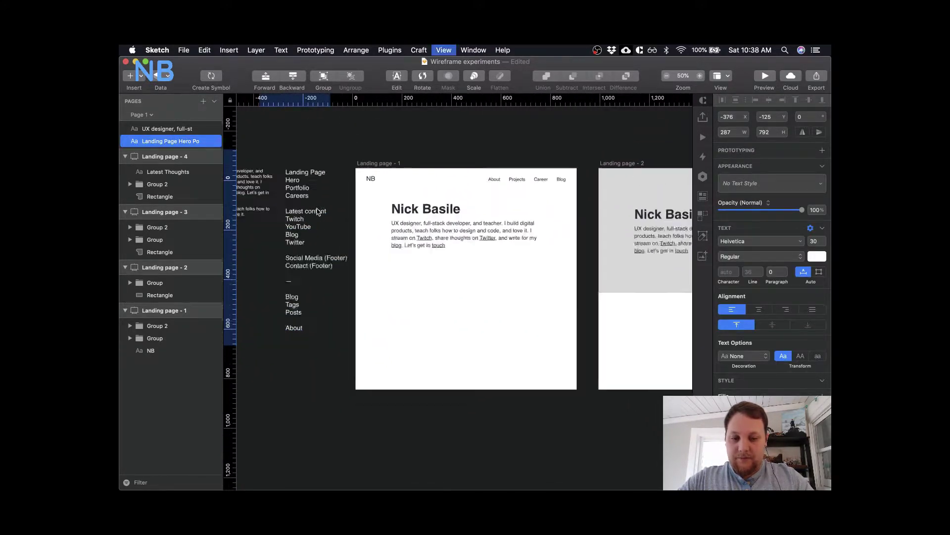
pyautogui.moveTo(368, 238); pyautogui.dragTo(619, 257)
pyautogui.click(559, 258)
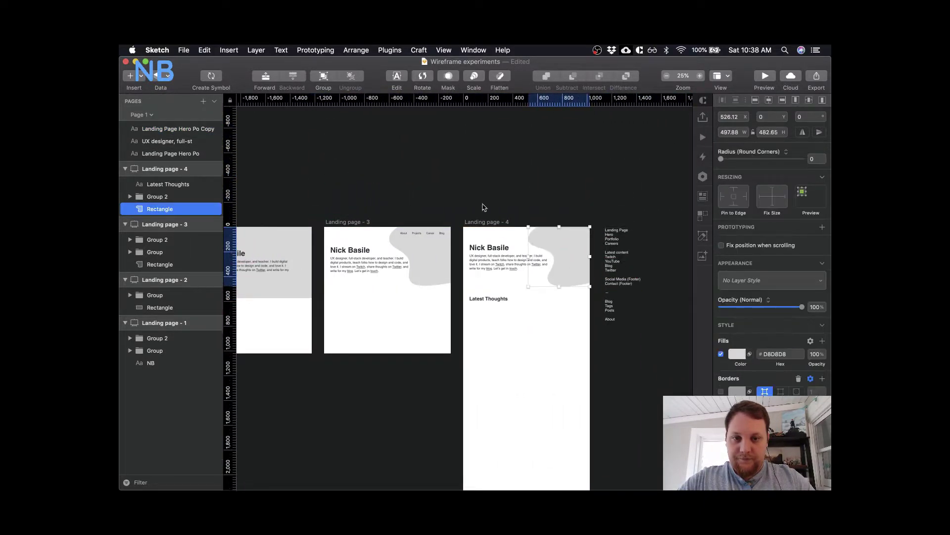
pyautogui.moveTo(453, 202); pyautogui.dragTo(664, 389)
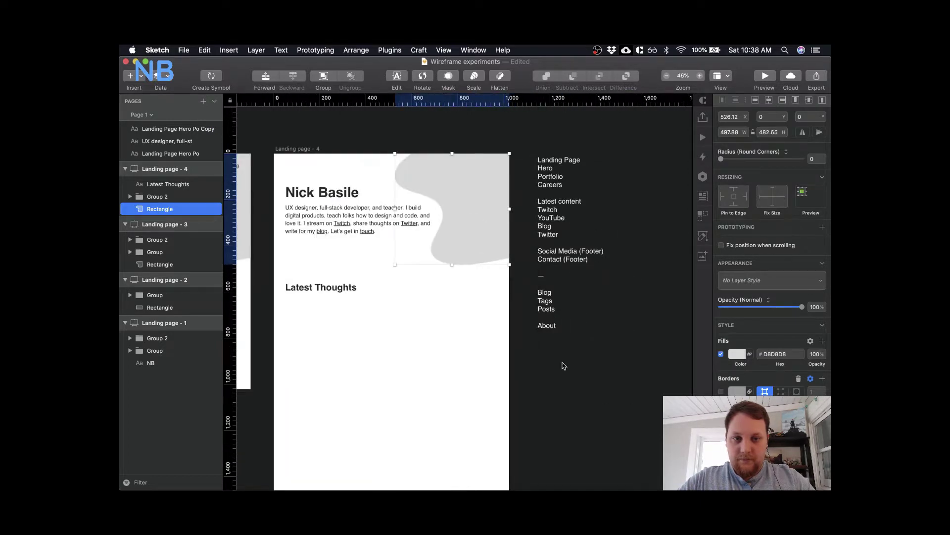
pyautogui.click(462, 325)
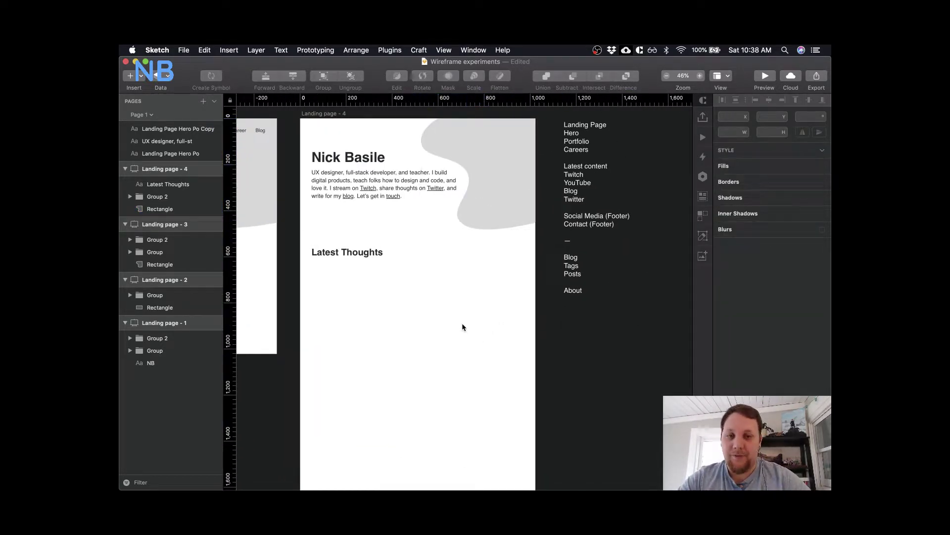
pyautogui.moveTo(579, 228); pyautogui.dragTo(567, 227)
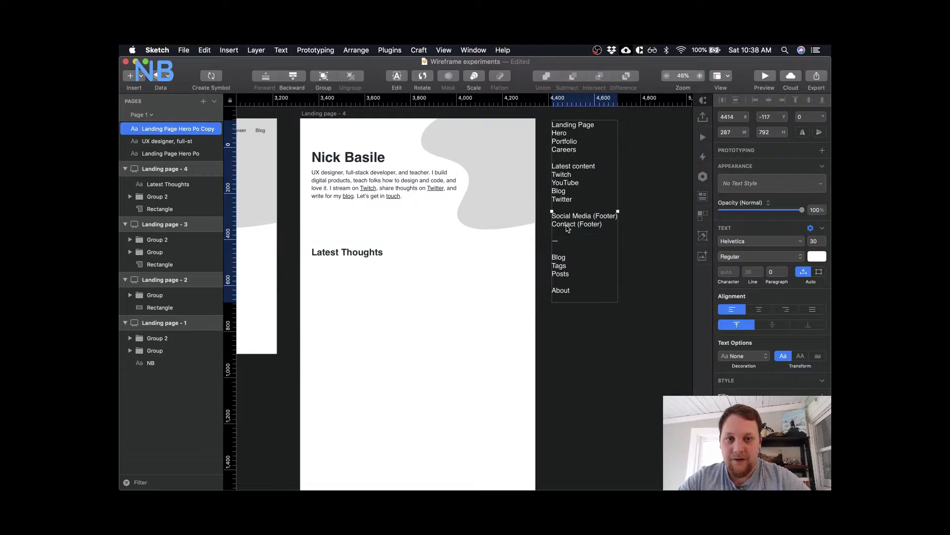
pyautogui.click(450, 314)
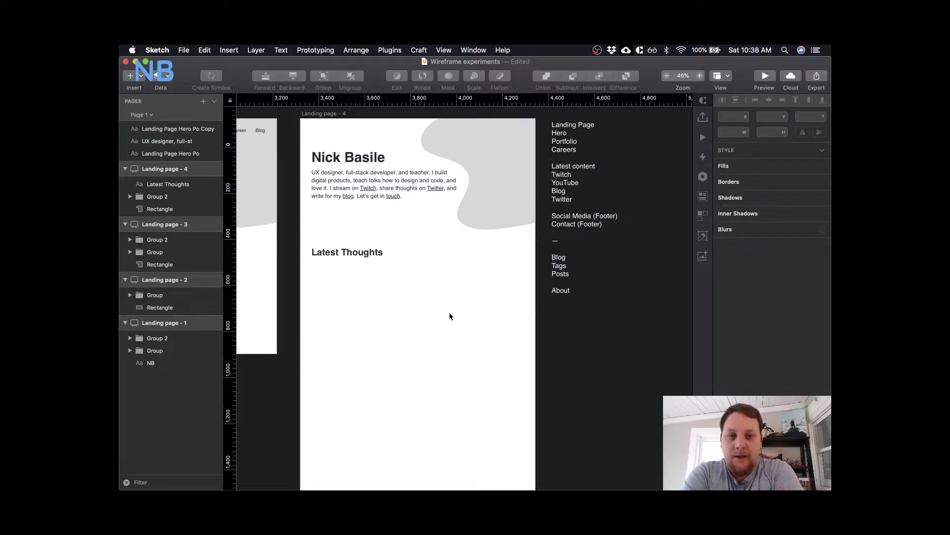
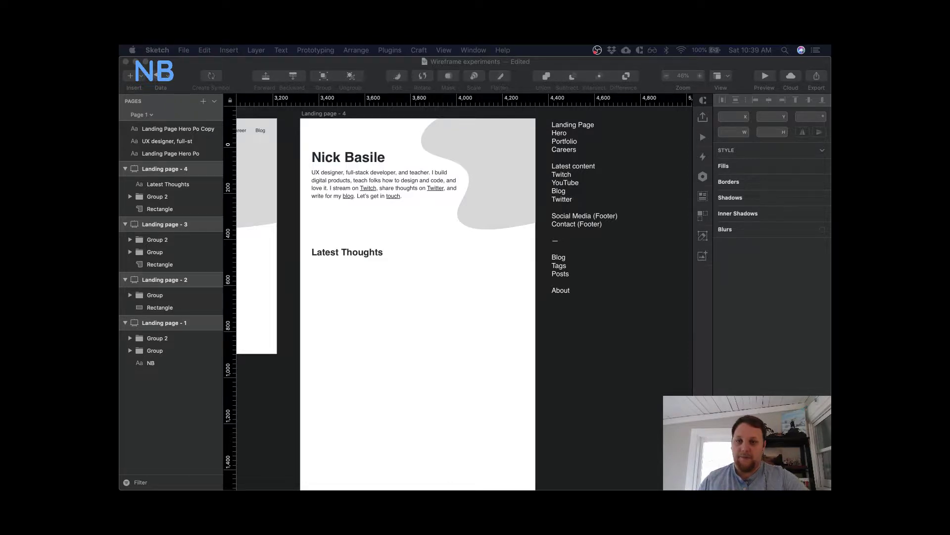
pyautogui.scroll(-5, 514, 268)
pyautogui.click(412, 297)
pyautogui.press('r')
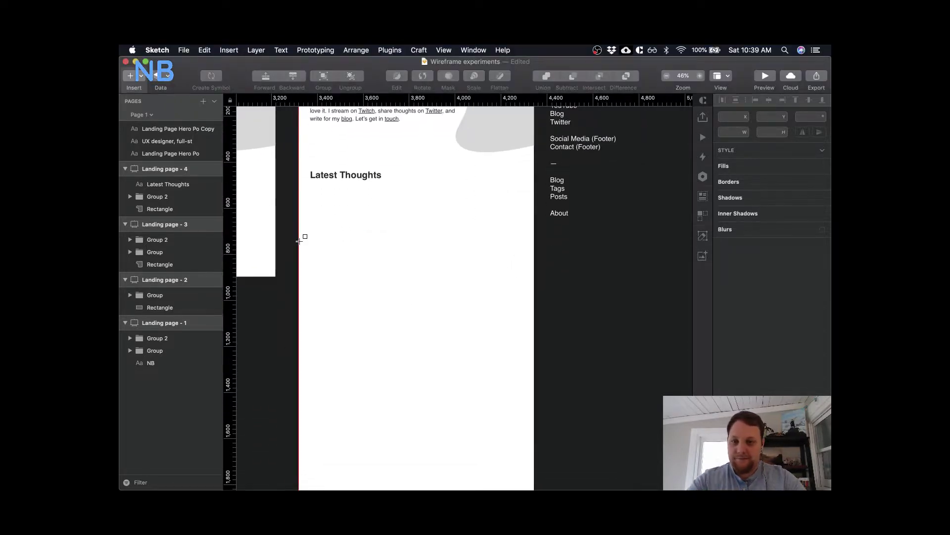
pyautogui.moveTo(299, 247)
pyautogui.mouseDown()
pyautogui.moveTo(478, 294)
pyautogui.moveTo(431, 329)
pyautogui.moveTo(422, 359)
pyautogui.mouseUp()
pyautogui.moveTo(421, 361)
pyautogui.mouseDown()
pyautogui.moveTo(423, 376)
pyautogui.moveTo(420, 364)
pyautogui.mouseUp()
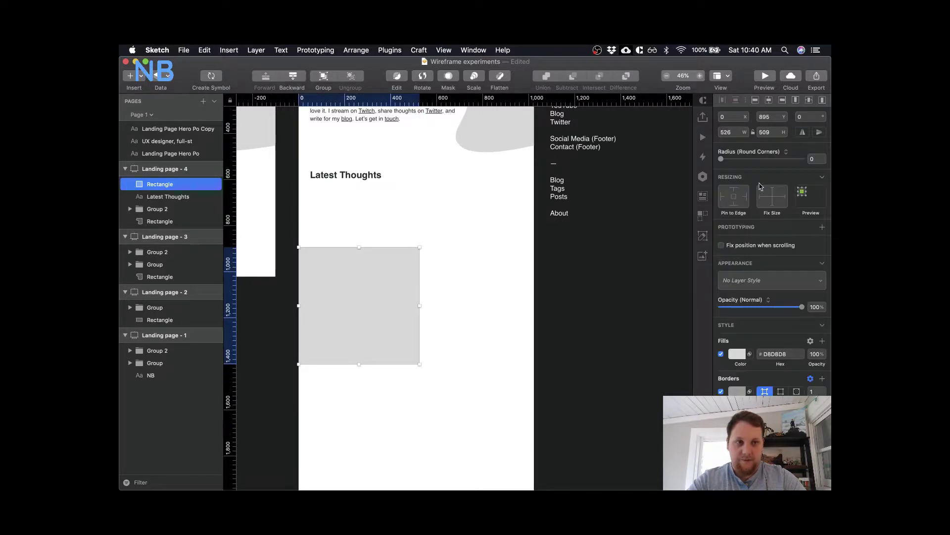
pyautogui.press('super+z')
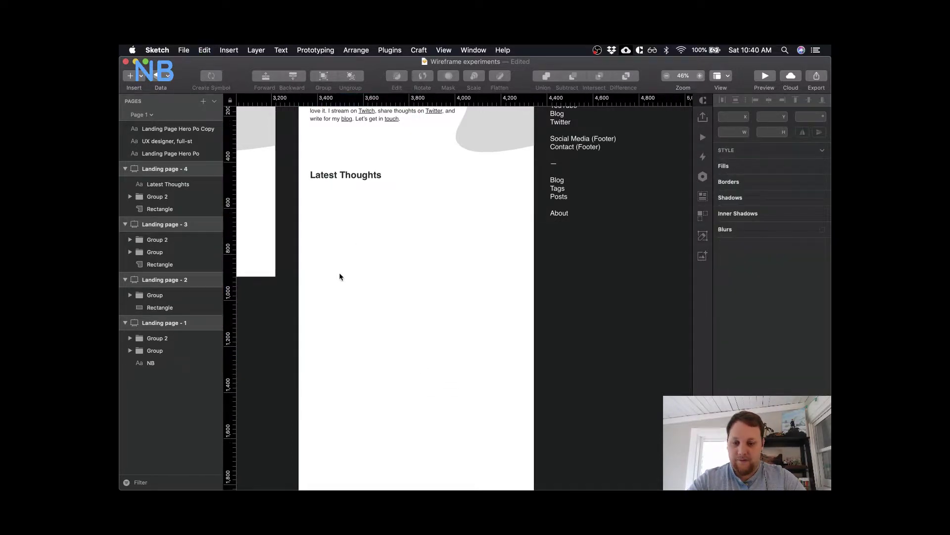
# - Draw a square of about 526 px at the artboard's left edge below "Latest Thoughts" and duplicate it horizontally toward the right edge
pyautogui.press('r')
pyautogui.moveTo(300, 225); pyautogui.dragTo(419, 346)
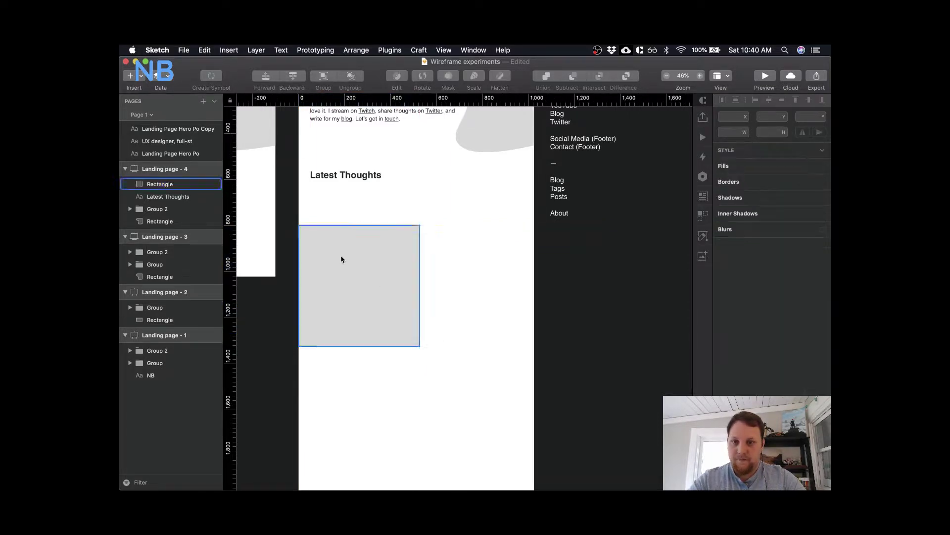
pyautogui.moveTo(341, 259); pyautogui.dragTo(523, 288)
pyautogui.click(403, 366)
pyautogui.click(486, 291)
pyautogui.click(423, 269)
pyautogui.click(393, 259)
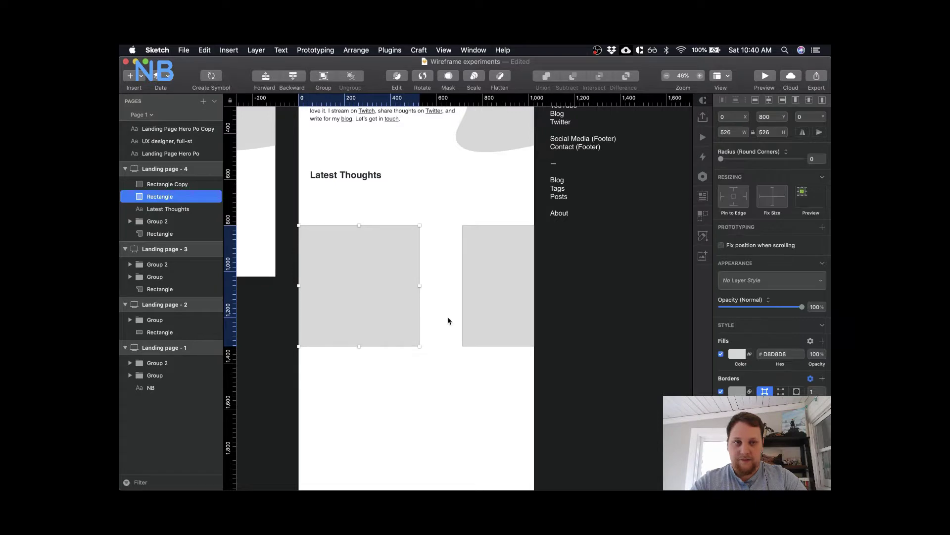
# - Calculate 1024/3 and 1024/2 in Spotlight to find column widths for the artboard
pyautogui.scroll(2, 500, 226)
pyautogui.press('super+space')
pyautogui.write('12')
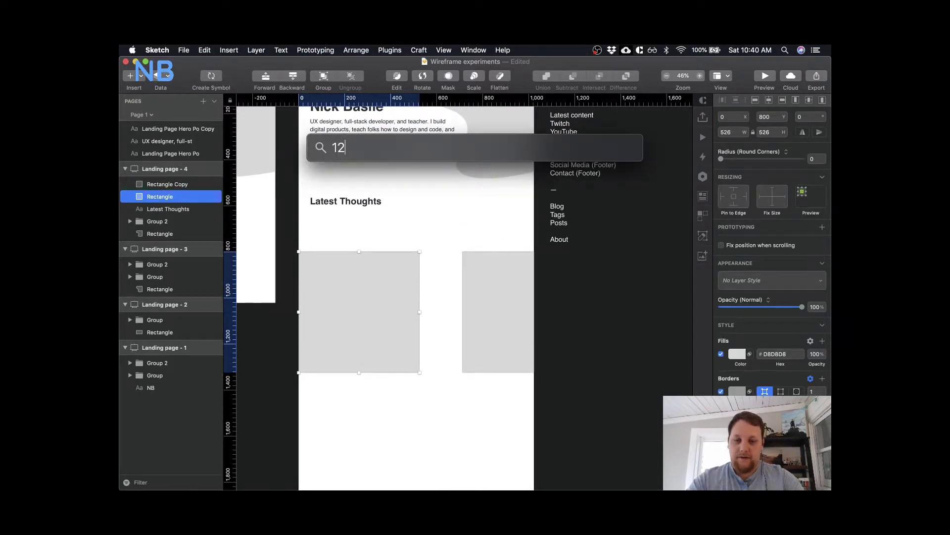
pyautogui.press('BackSpace')
pyautogui.write('024/3')
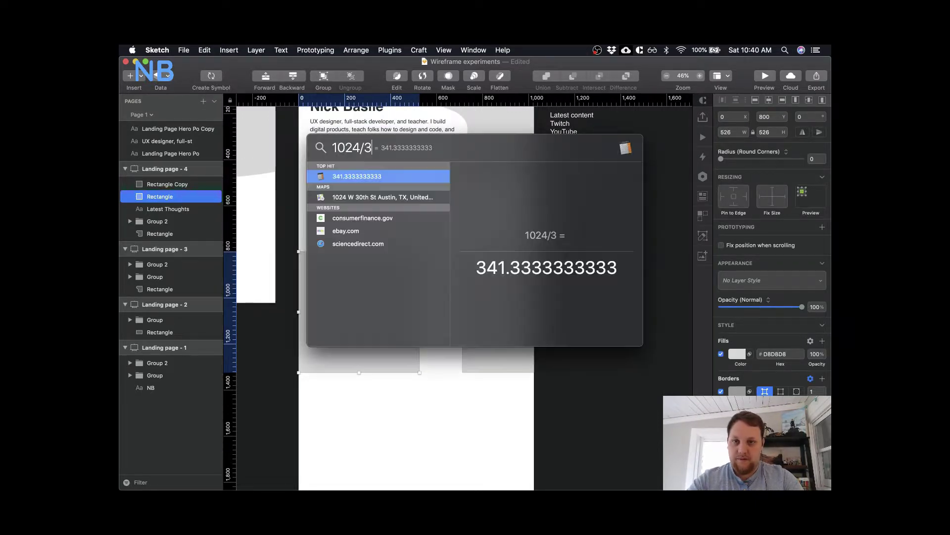
pyautogui.press('BackSpace')
pyautogui.write('2')
pyautogui.press('Escape')
pyautogui.press('Escape')
# - Delete the duplicated square and set the remaining square's size to 512 by 512
pyautogui.click(495, 303)
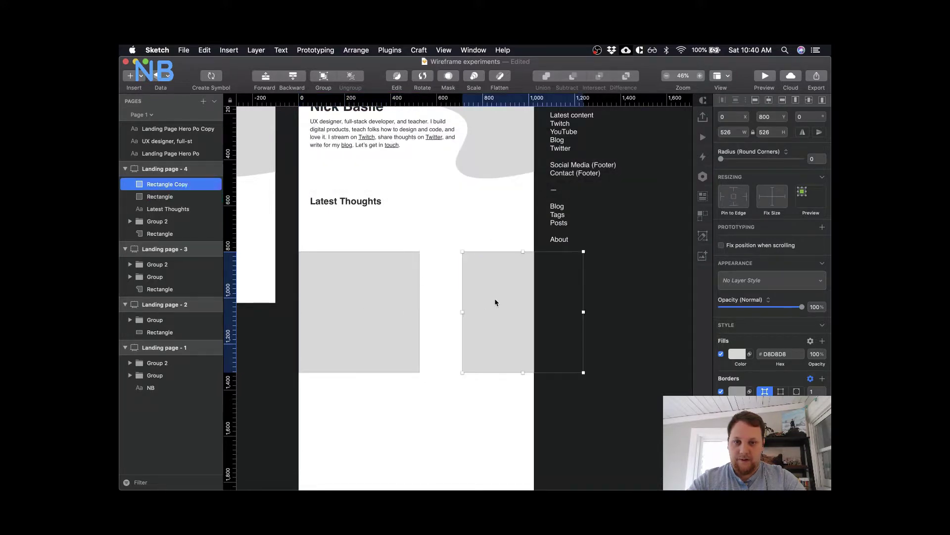
pyautogui.press('BackSpace')
pyautogui.click(379, 307)
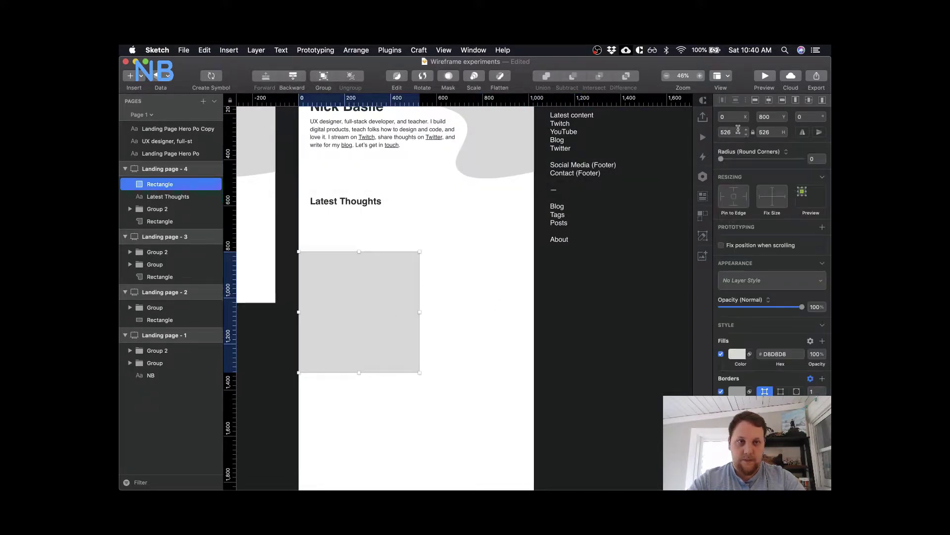
pyautogui.click(738, 130)
pyautogui.press('Return')
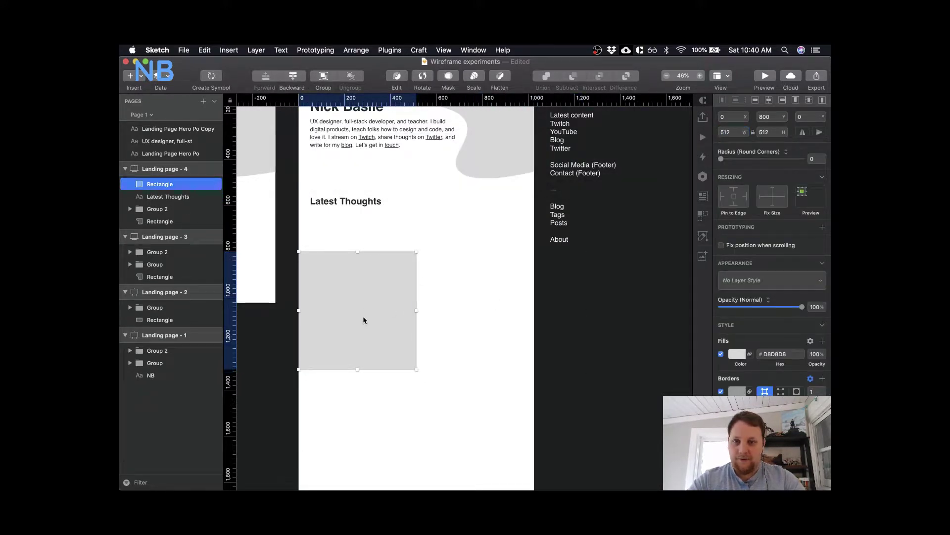
# - Duplicate the 512 px square flush against the original's right side and turn off the borders of both squares
pyautogui.moveTo(359, 304); pyautogui.dragTo(474, 312)
pyautogui.click(437, 409)
pyautogui.click(394, 335)
pyautogui.keyDown('shift'); pyautogui.click(465, 313); pyautogui.keyUp('shift')
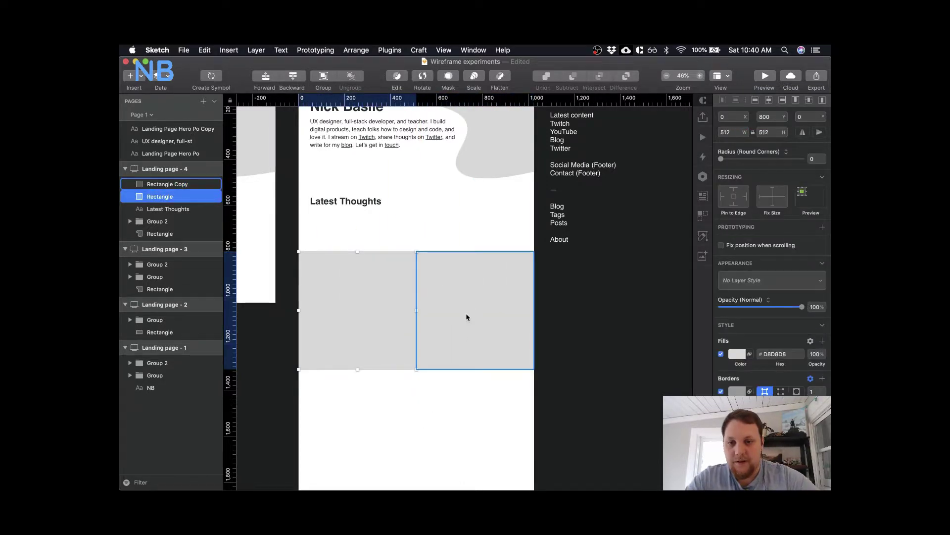
pyautogui.click(722, 391)
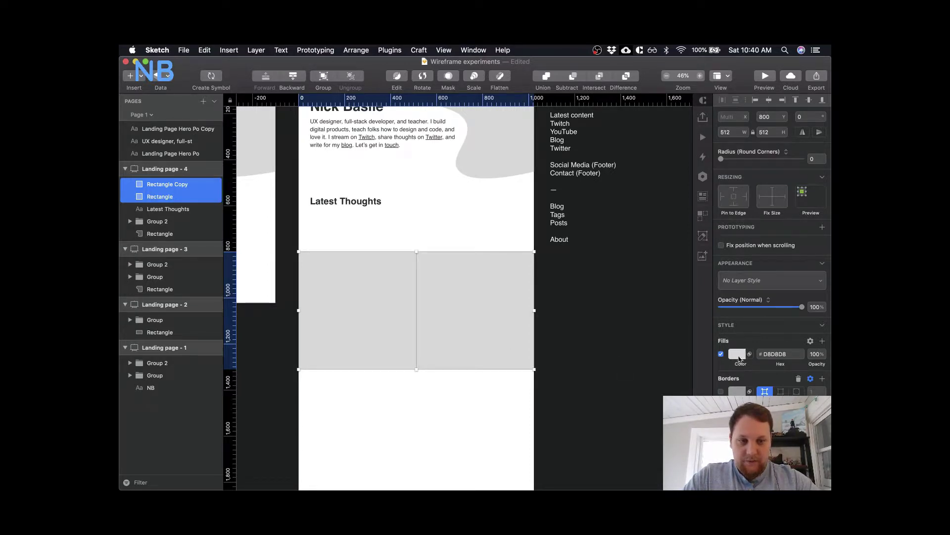
pyautogui.click(434, 422)
# - Fill the left square with slate grey 606F7B and the right square with pale grey DAE1E7
pyautogui.click(376, 322)
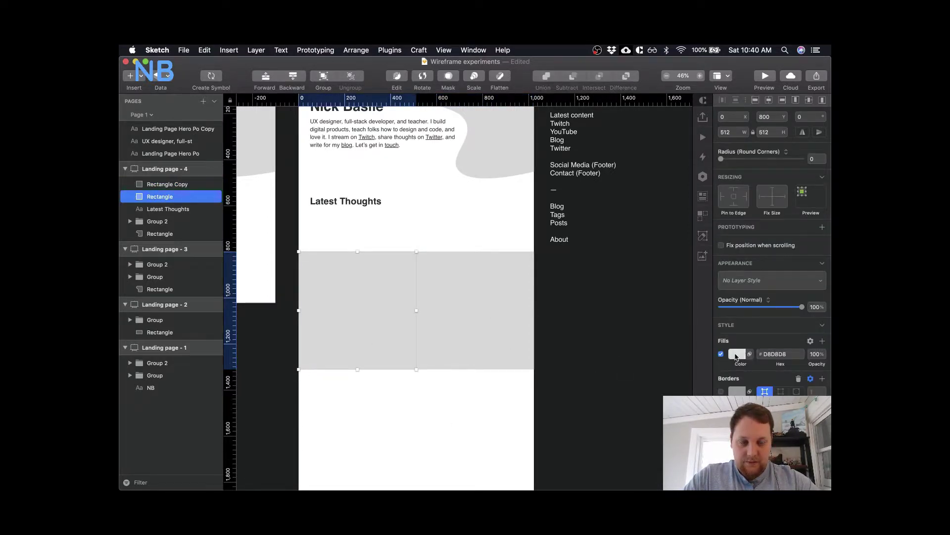
pyautogui.click(736, 354)
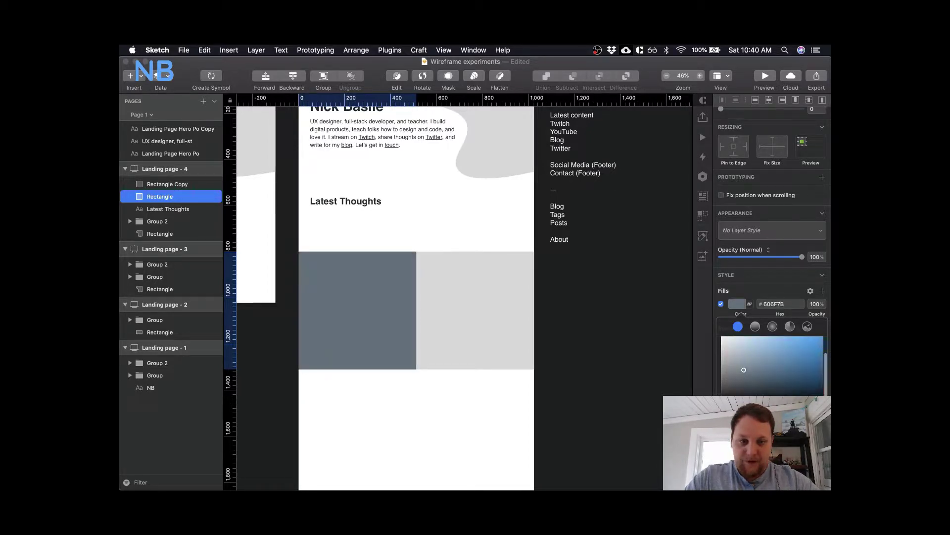
pyautogui.click(463, 322)
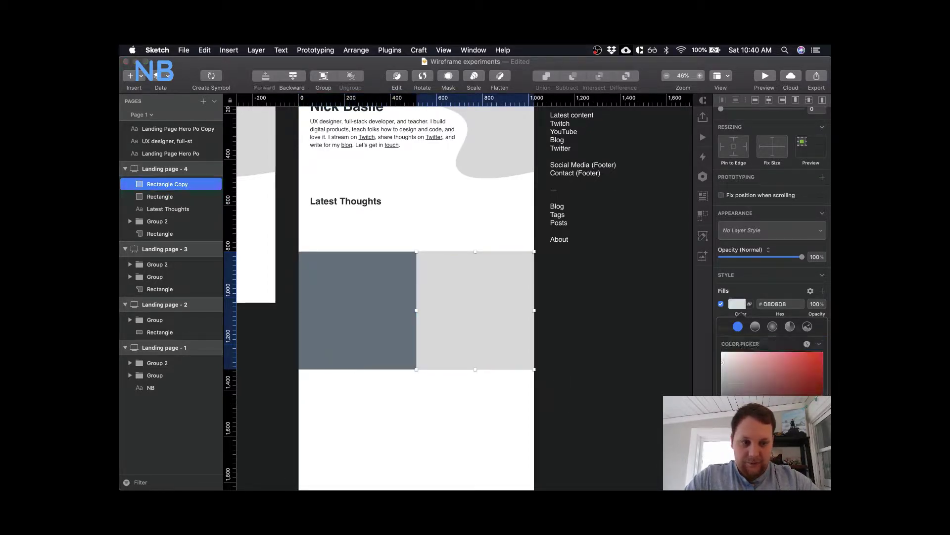
pyautogui.click(738, 377)
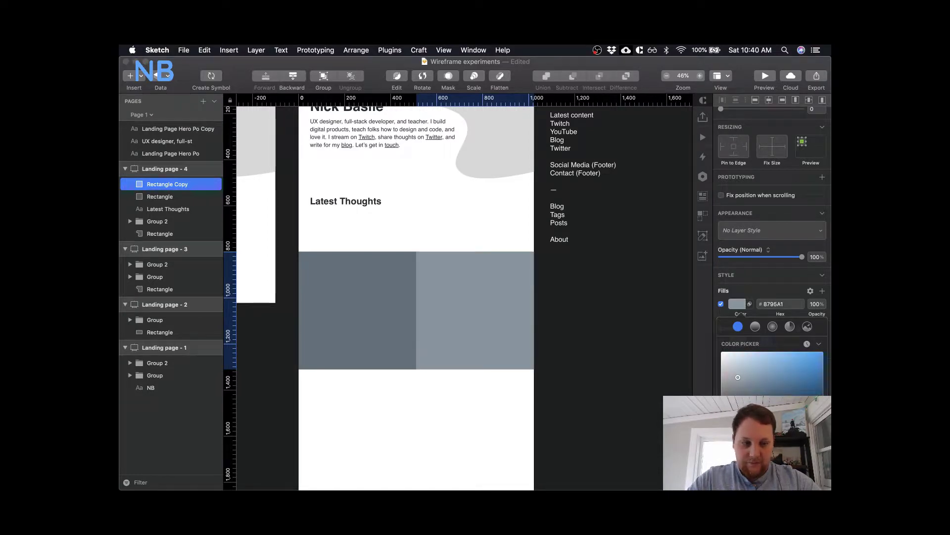
pyautogui.scroll(-2, 772, 367)
pyautogui.moveTo(738, 360); pyautogui.dragTo(727, 342)
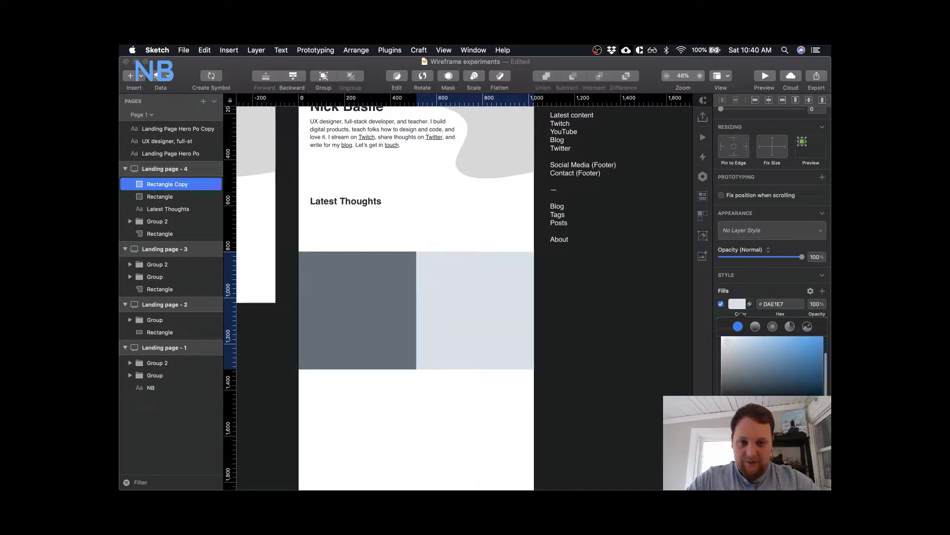
pyautogui.click(432, 436)
pyautogui.click(386, 435)
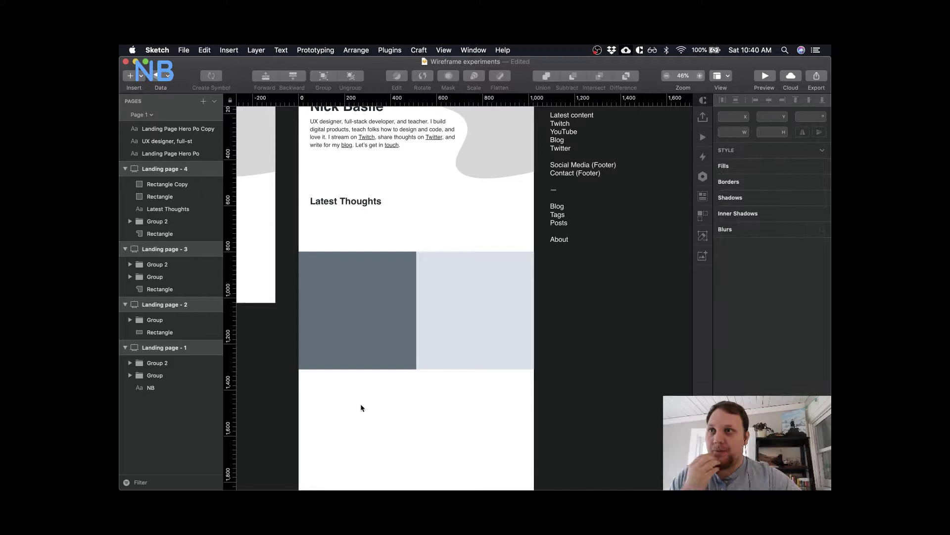
# - Add a white bold text layer centred near the upper edge of the dark square
pyautogui.press('t')
pyautogui.click(340, 286)
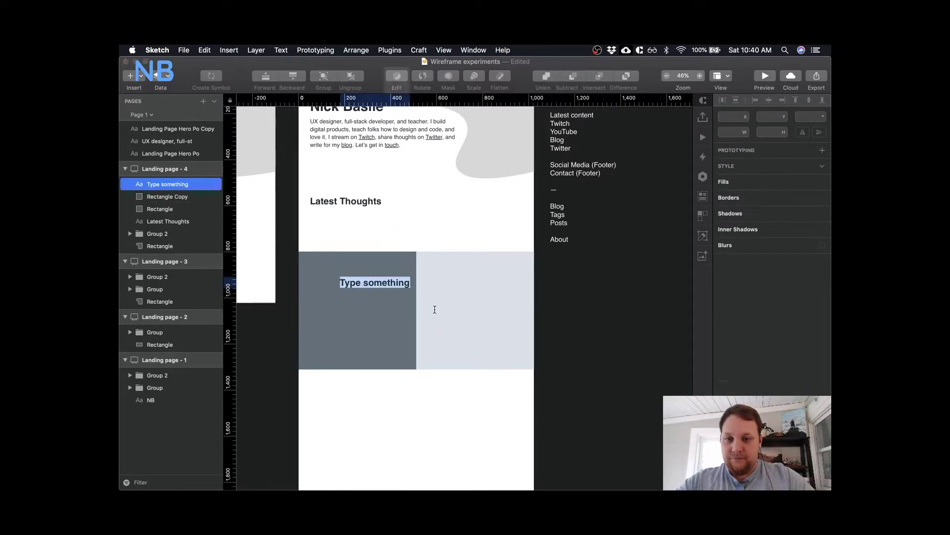
pyautogui.click(817, 276)
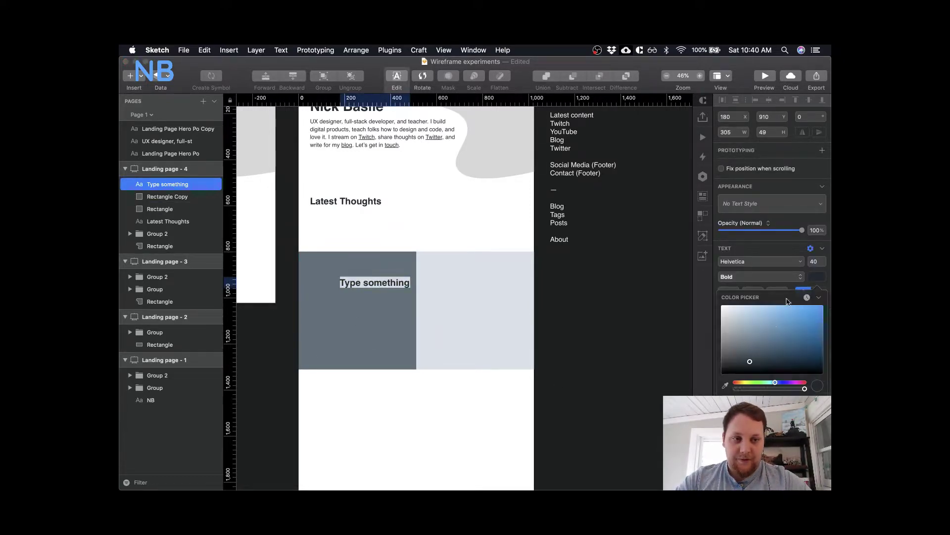
pyautogui.moveTo(774, 331); pyautogui.dragTo(621, 260)
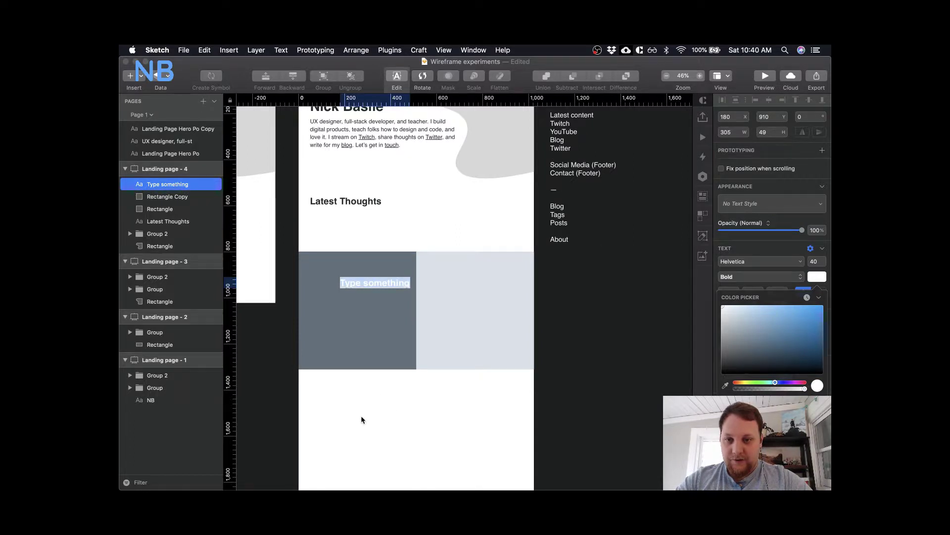
pyautogui.press('Escape')
pyautogui.moveTo(376, 281); pyautogui.dragTo(359, 273)
# - Replace the placeholder text in the dark square with "Twitch Streams"
pyautogui.doubleClick(359, 273)
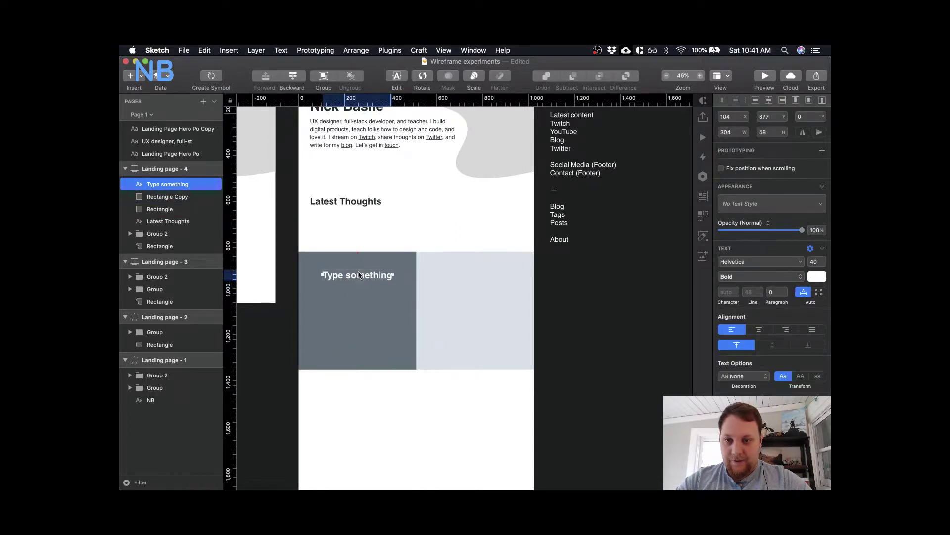
pyautogui.doubleClick(359, 272)
pyautogui.press('super+a')
pyautogui.write('T')
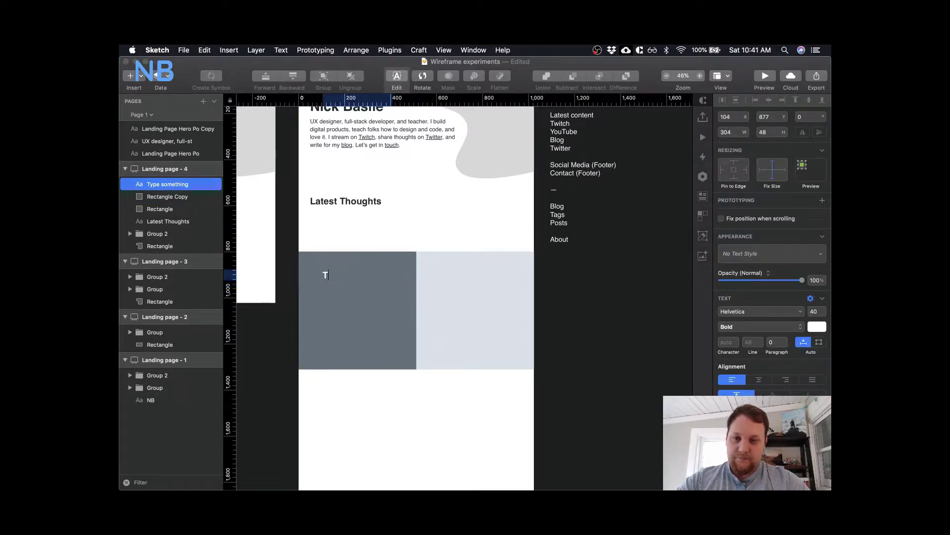
pyautogui.write('witch S')
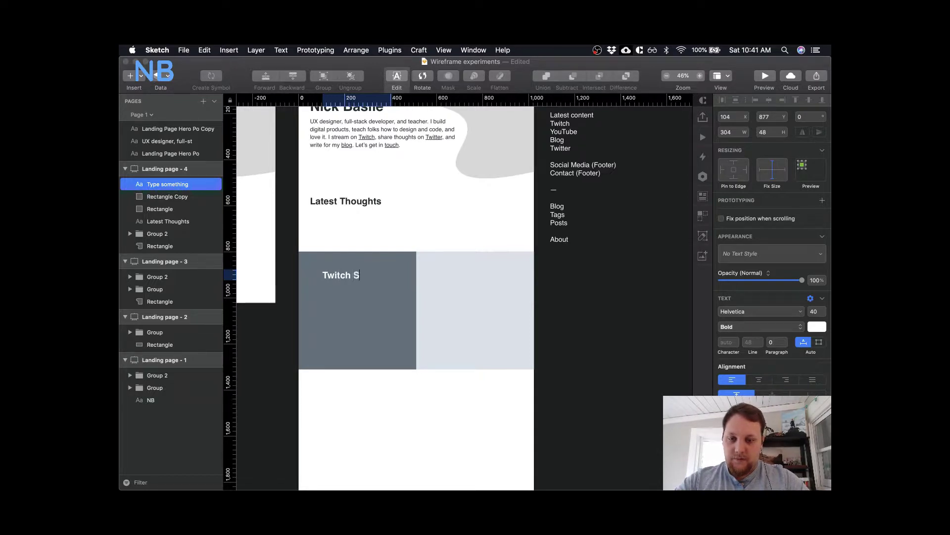
pyautogui.write('treams')
pyautogui.press('Escape')
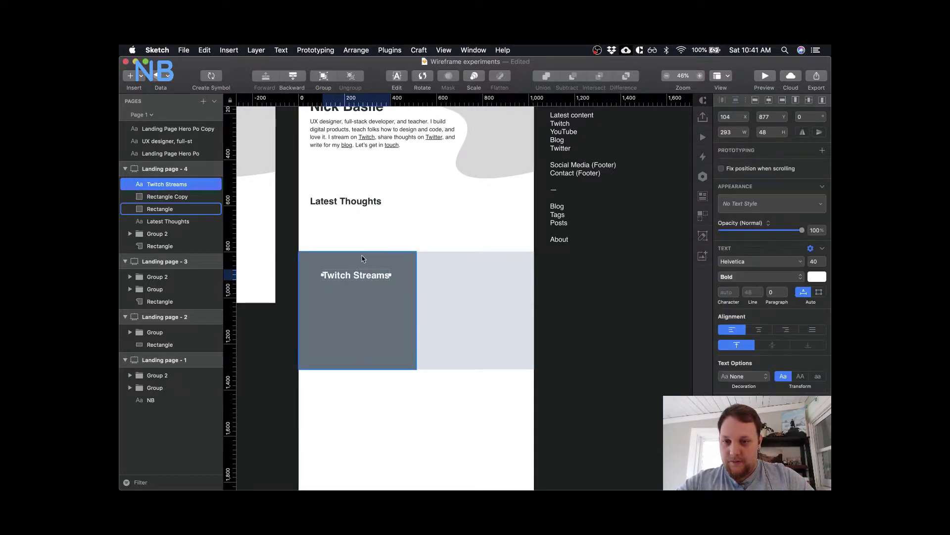
# - Duplicate the "Twitch Streams" heading into the light square at the same height and colour the copy dark
pyautogui.moveTo(357, 273); pyautogui.dragTo(477, 276)
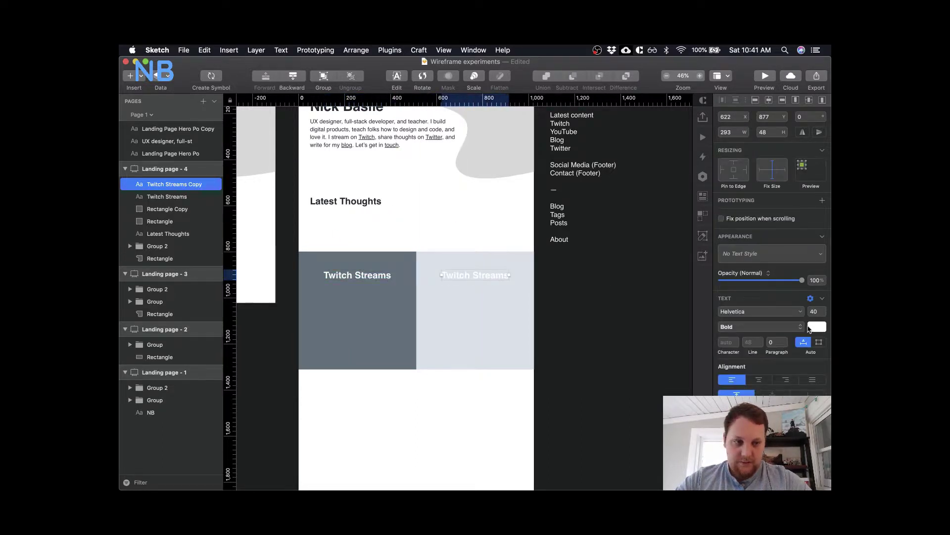
pyautogui.click(810, 326)
pyautogui.click(749, 391)
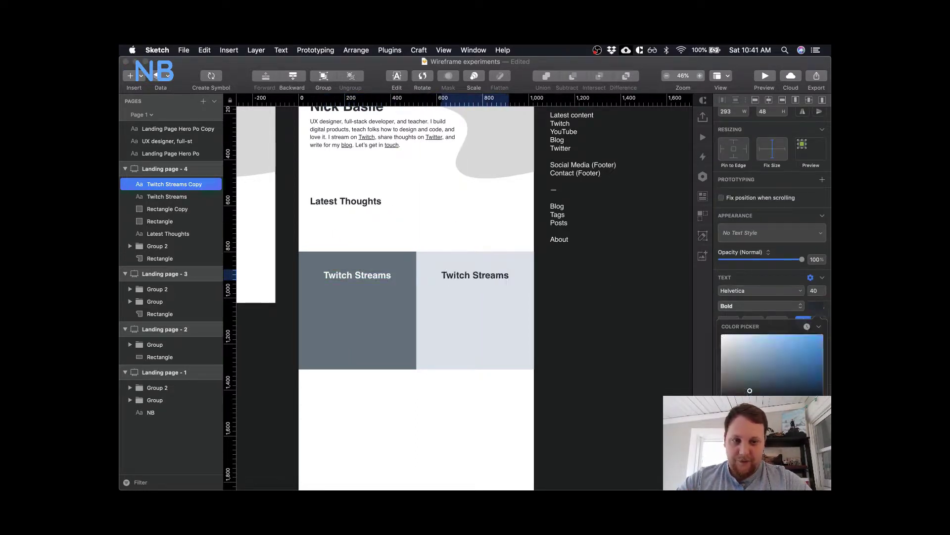
pyautogui.click(446, 448)
# - Change the light square's heading text to "YouTube Videos"
pyautogui.doubleClick(462, 280)
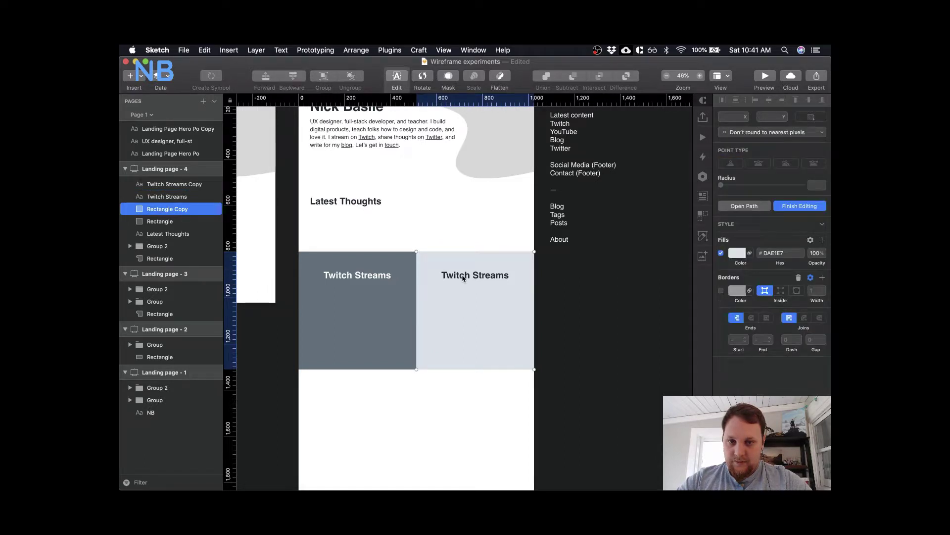
pyautogui.press('Escape')
pyautogui.click(463, 278)
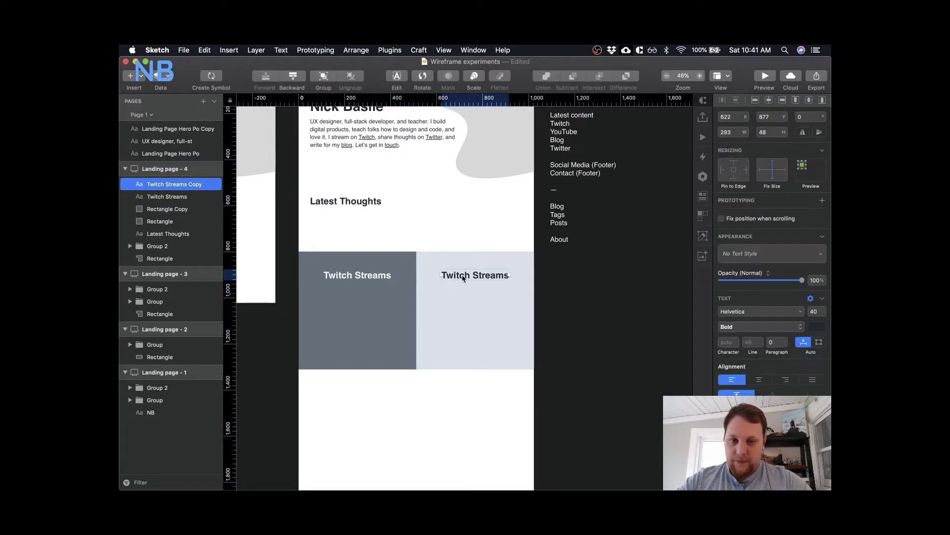
pyautogui.press('Return')
pyautogui.write('YouT')
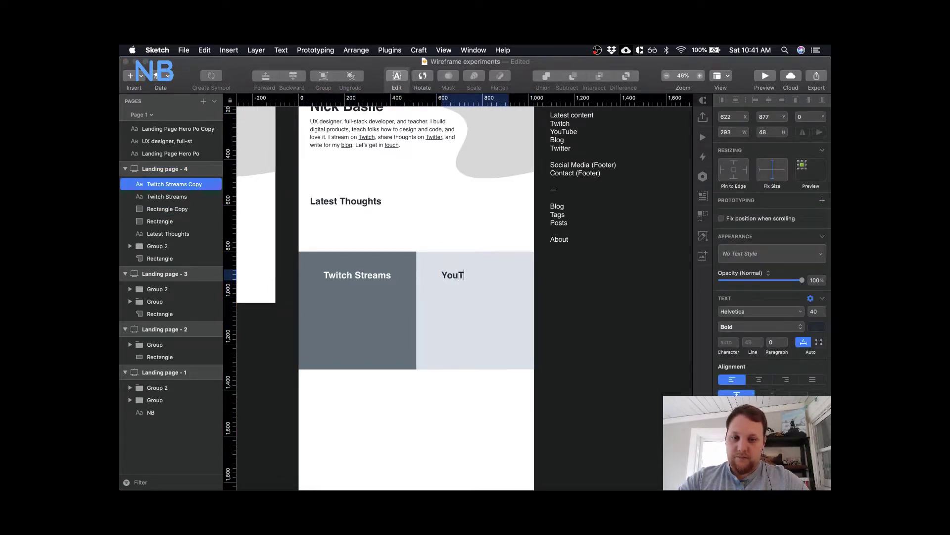
pyautogui.write('ube Arch')
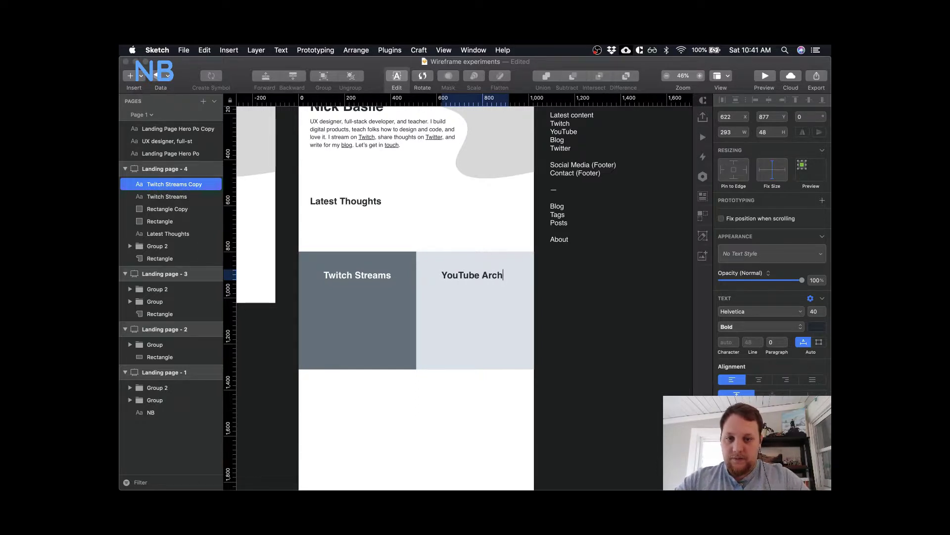
pyautogui.press('BackSpace')
pyautogui.press('BackSpace')
pyautogui.press('BackSpace')
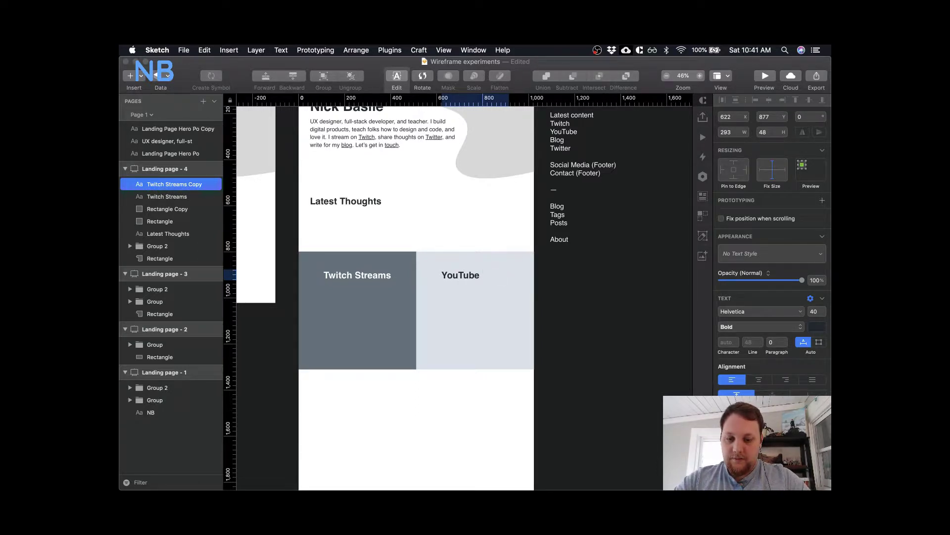
pyautogui.press('Escape')
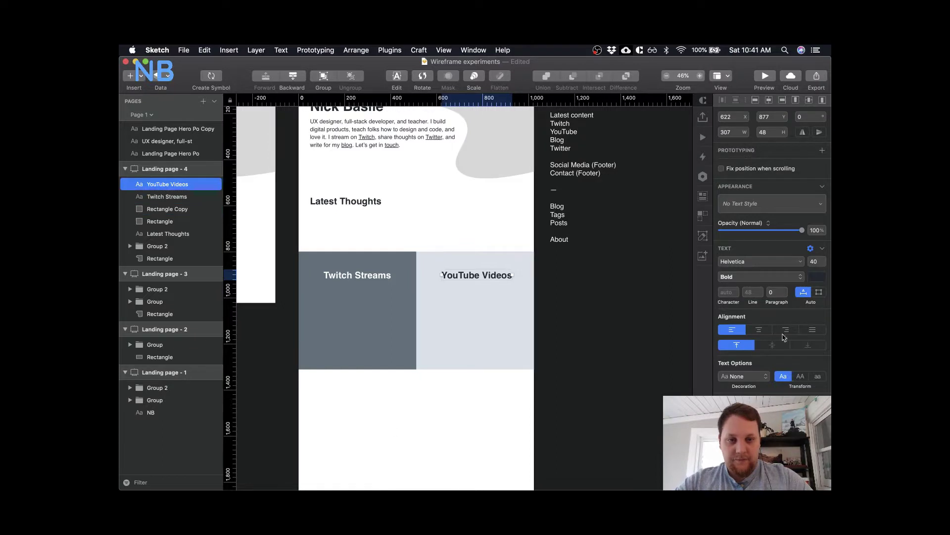
# - Set both square headings to centre alignment and centre "YouTube Videos" within the light square
pyautogui.click(759, 329)
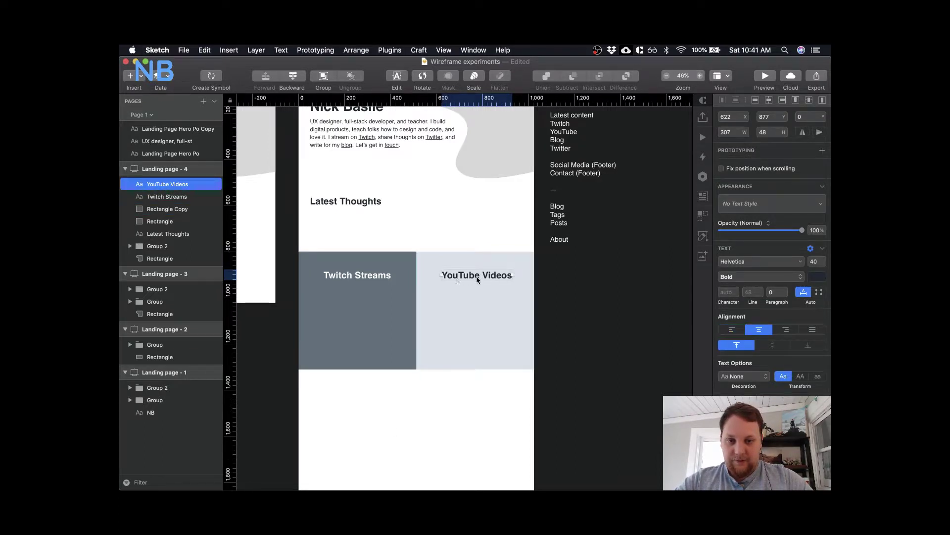
pyautogui.moveTo(477, 276); pyautogui.dragTo(476, 276)
pyautogui.moveTo(362, 276); pyautogui.dragTo(362, 275)
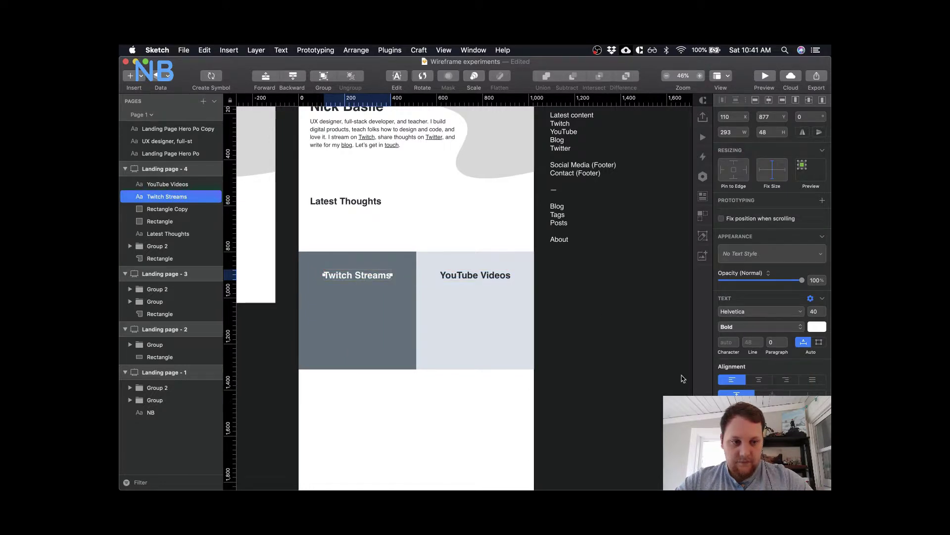
pyautogui.click(769, 383)
pyautogui.click(412, 403)
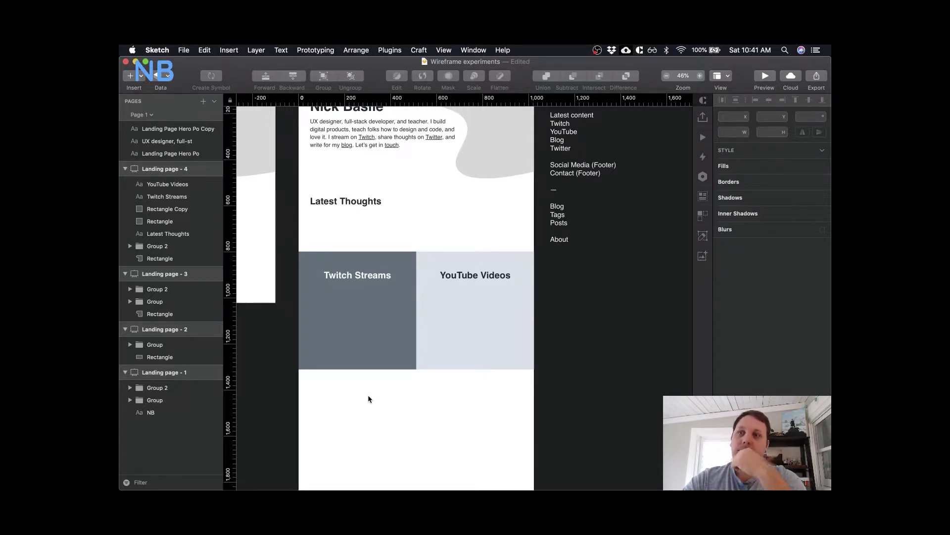
# - Add a placeholder text layer below "Twitch Streams" in the dark square and set its weight to Regular
pyautogui.press('t')
pyautogui.click(312, 301)
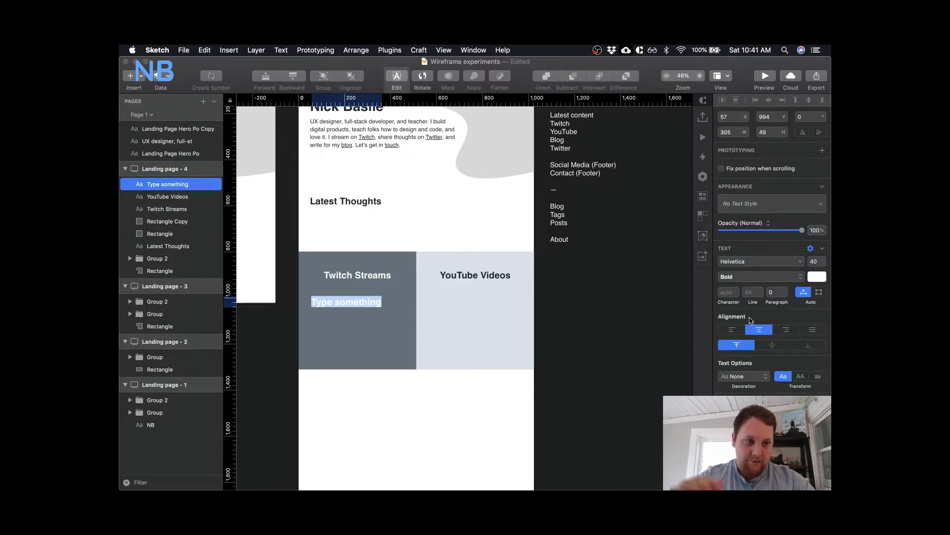
pyautogui.click(777, 283)
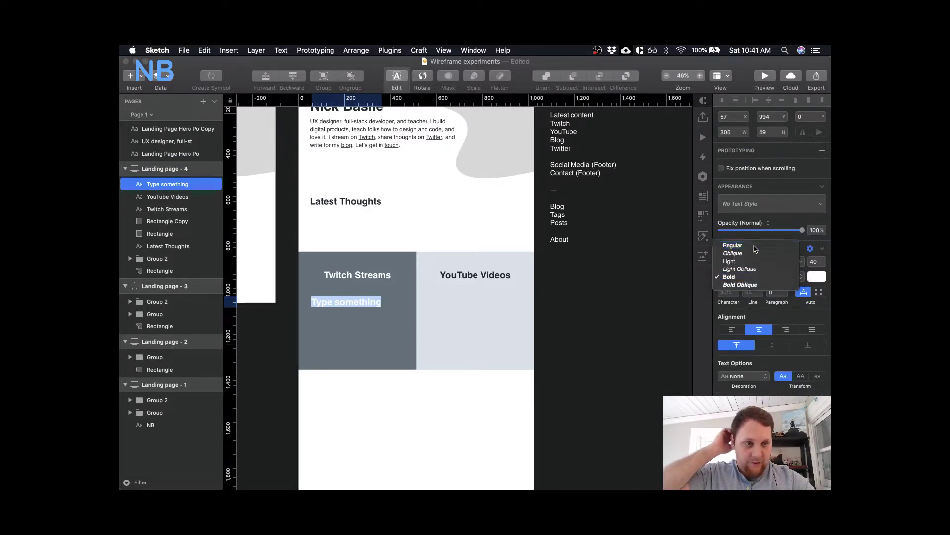
pyautogui.click(758, 245)
pyautogui.click(813, 260)
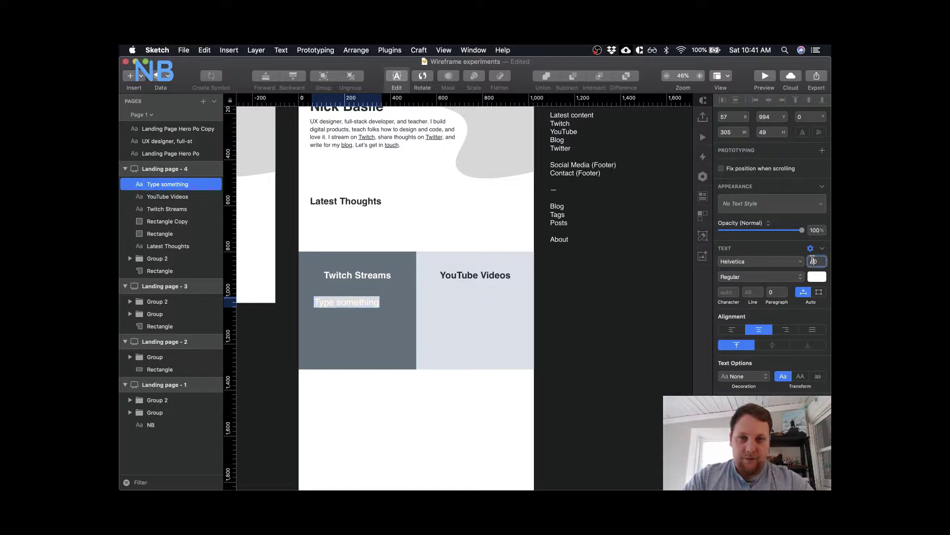
pyautogui.press('Escape')
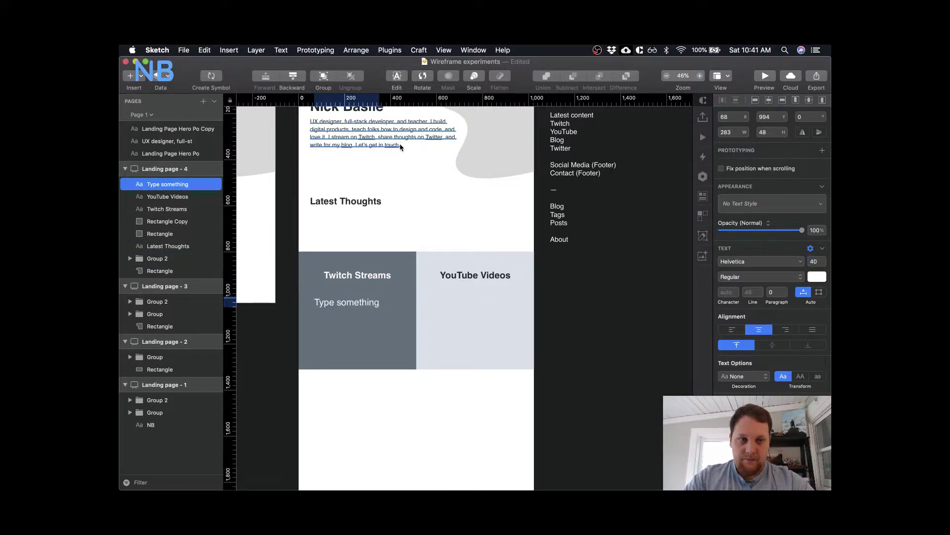
# - Check the hero paragraph's font size and set the placeholder text below "Twitch Streams" to size 25
pyautogui.click(401, 143)
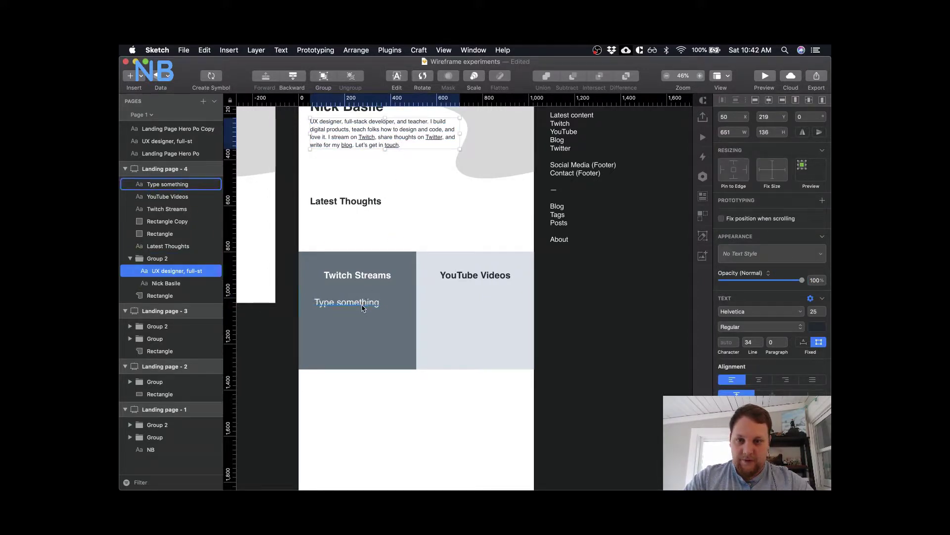
pyautogui.click(346, 302)
pyautogui.click(813, 312)
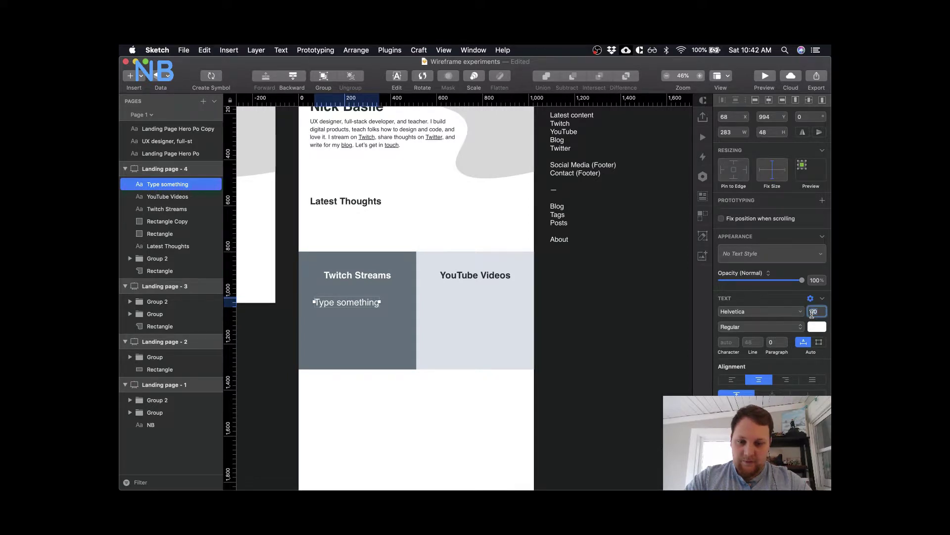
pyautogui.write('25')
pyautogui.press('Return')
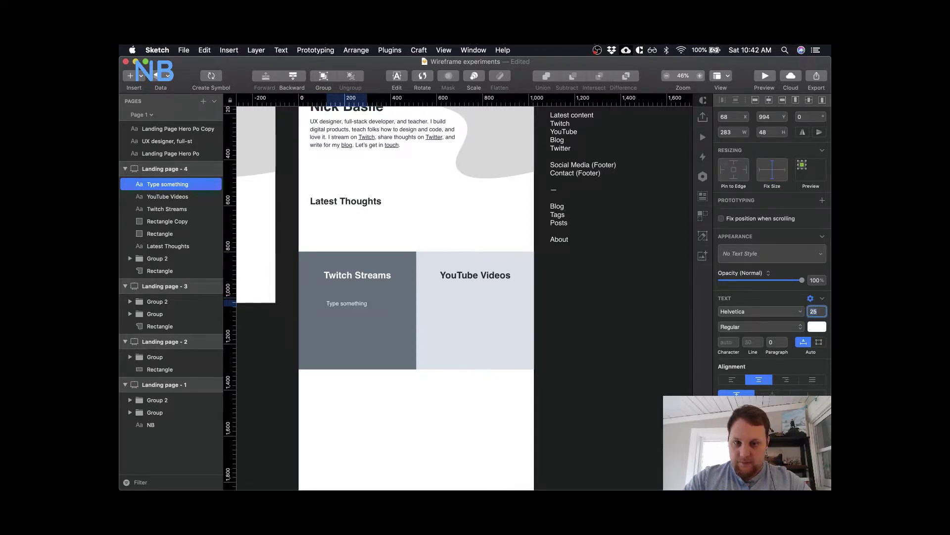
pyautogui.click(365, 439)
pyautogui.hscroll(-2, 361, 354)
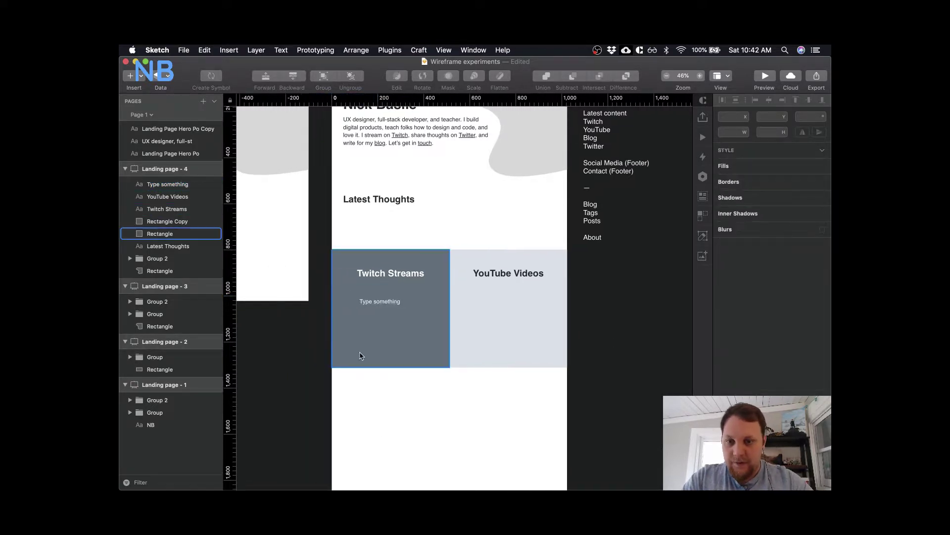
# - Move the placeholder text so it is centred just beneath the "Twitch Streams" heading
pyautogui.click(374, 302)
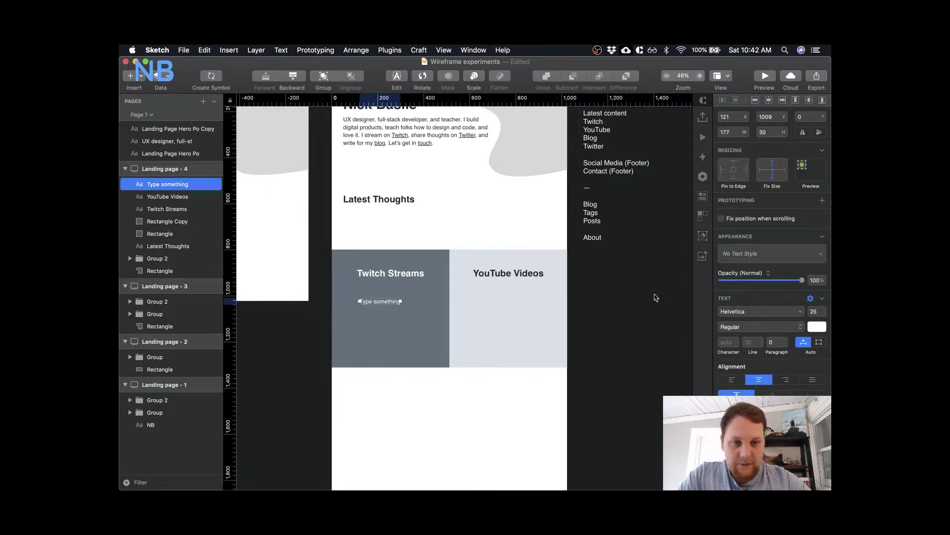
pyautogui.moveTo(374, 302); pyautogui.dragTo(389, 294)
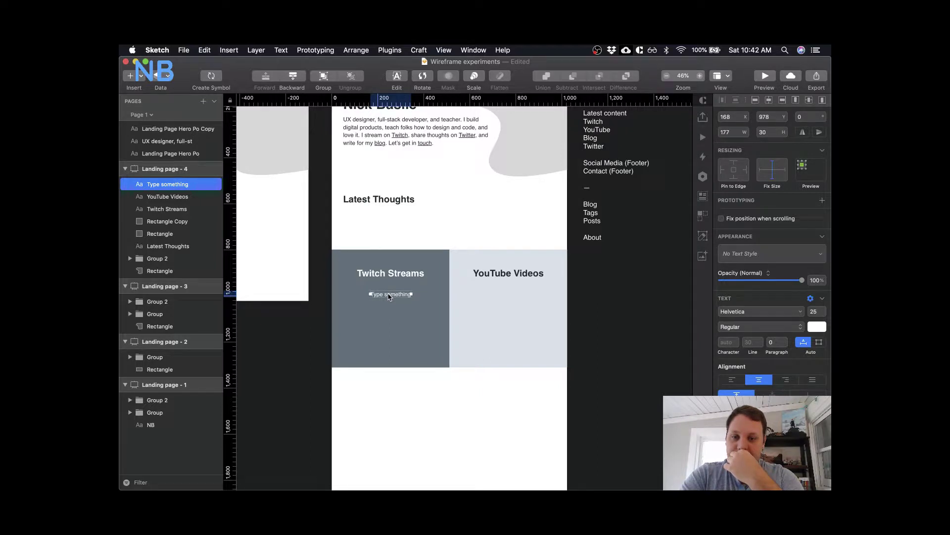
pyautogui.click(500, 303)
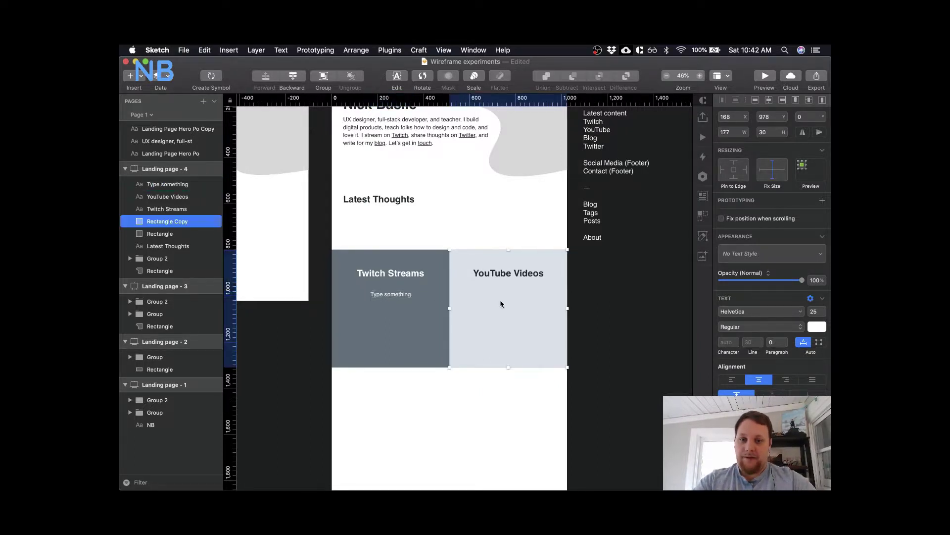
# - Duplicate the Twitch Streams and YouTube Videos squares with their texts onto the empty canvas beside the Landing page - 4 artboard
pyautogui.keyDown('shift'); pyautogui.click(504, 275); pyautogui.keyUp('shift')
pyautogui.press('super+shift+h')
pyautogui.press('super+shift+h')
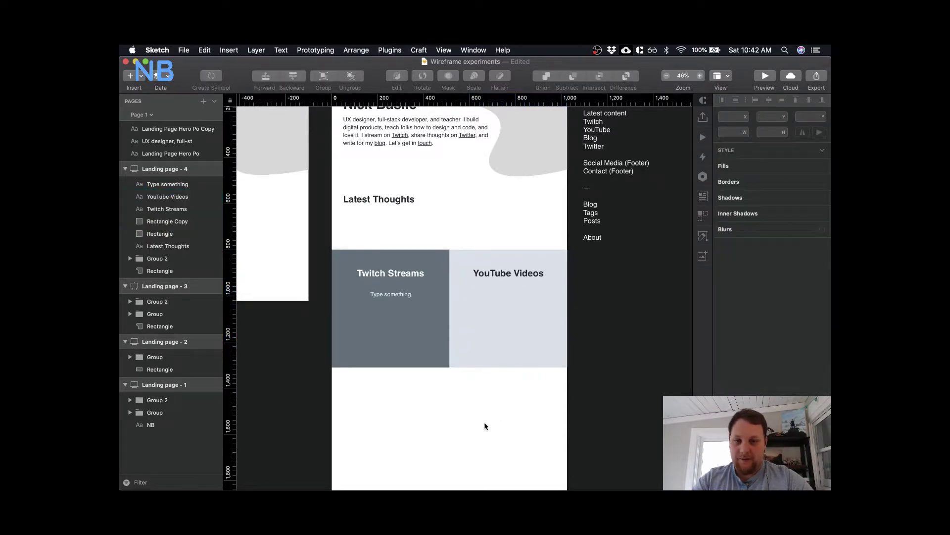
pyautogui.moveTo(485, 424); pyautogui.dragTo(392, 248)
pyautogui.hscroll(5, 415, 329)
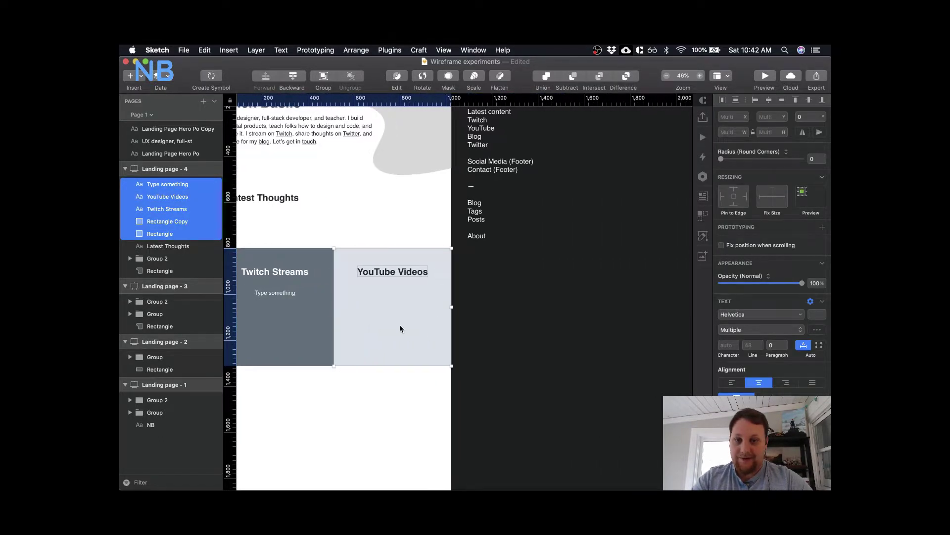
pyautogui.moveTo(401, 329); pyautogui.dragTo(654, 339)
pyautogui.hscroll(-6, 423, 379)
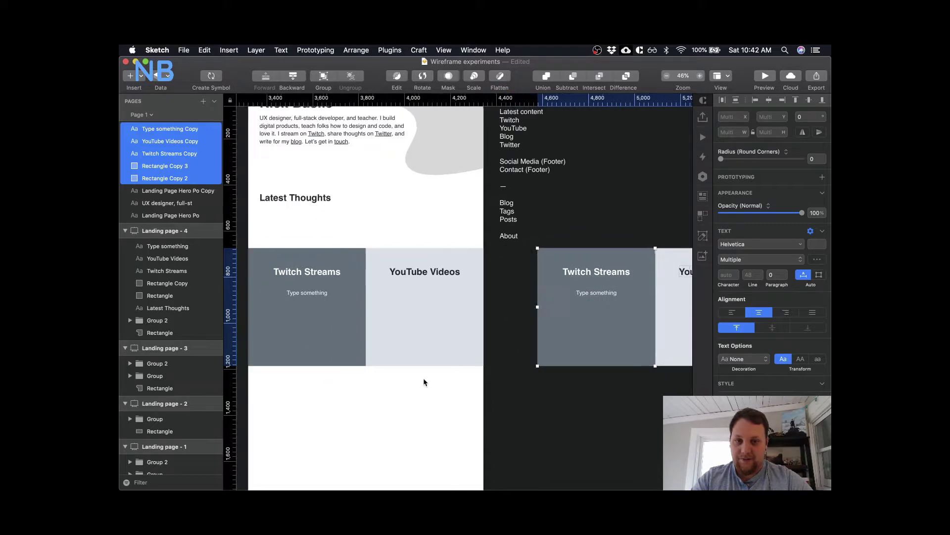
pyautogui.click(418, 385)
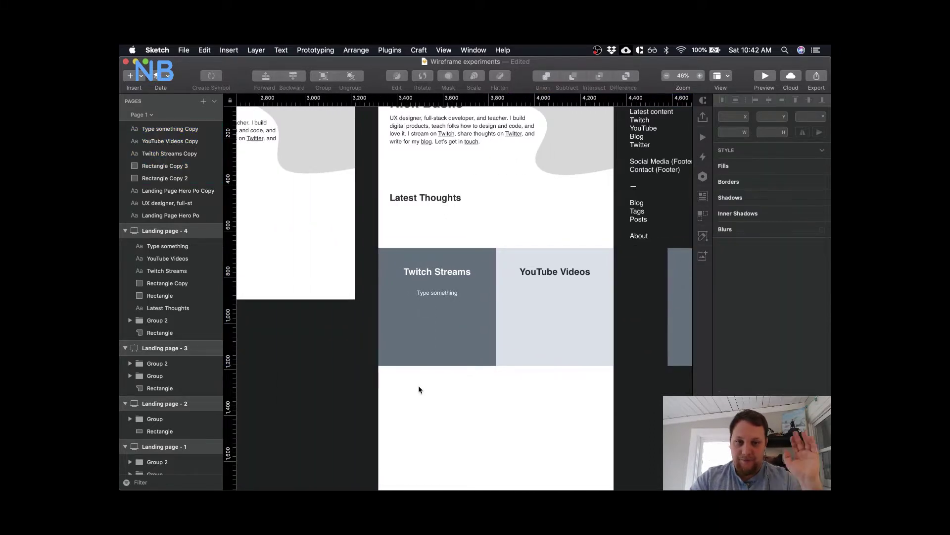
# - Delete the light square and its "YouTube Videos" heading from the Landing page - 4 artboard
pyautogui.click(569, 307)
pyautogui.keyDown('shift'); pyautogui.click(575, 272); pyautogui.keyUp('shift')
pyautogui.press('BackSpace')
# - Widen the dark square to 1024 so it spans the full width of the artboard
pyautogui.click(486, 298)
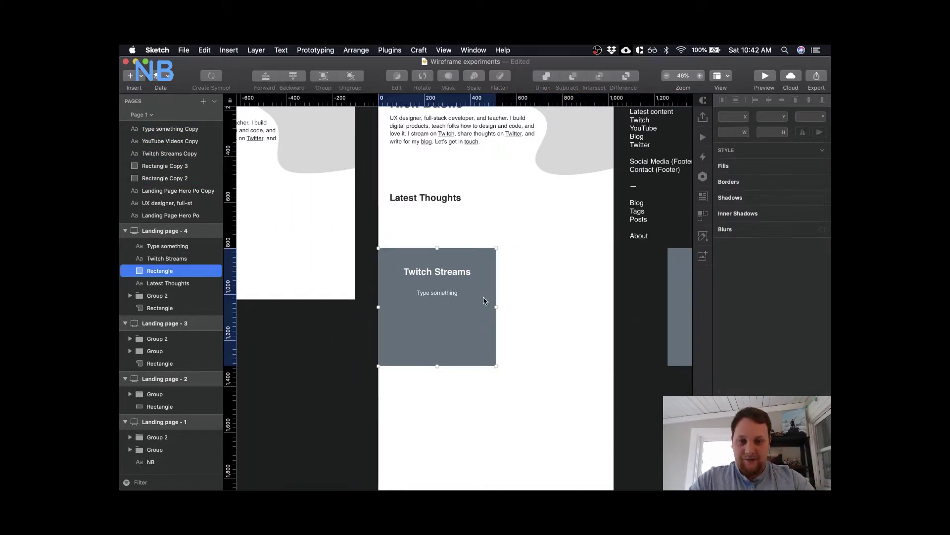
pyautogui.moveTo(496, 307); pyautogui.dragTo(577, 313)
pyautogui.press('super+z')
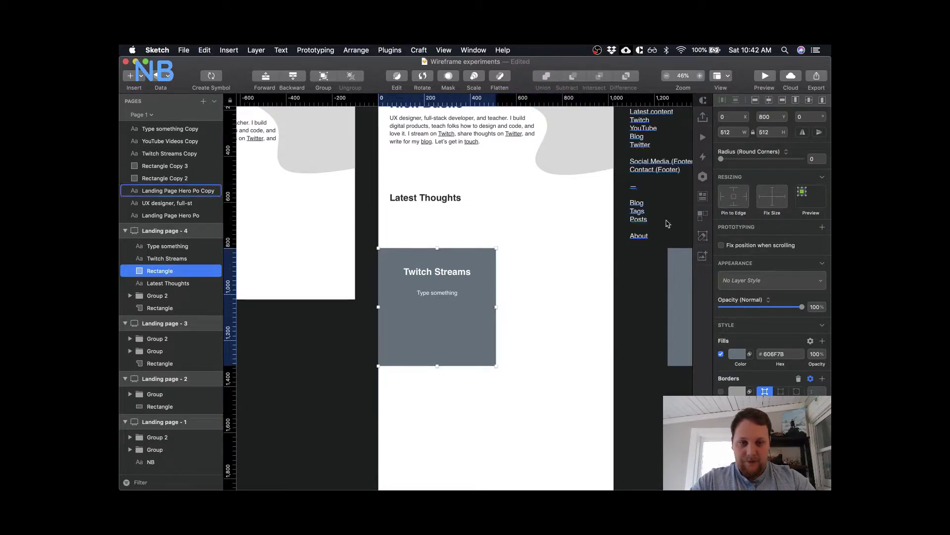
pyautogui.click(753, 133)
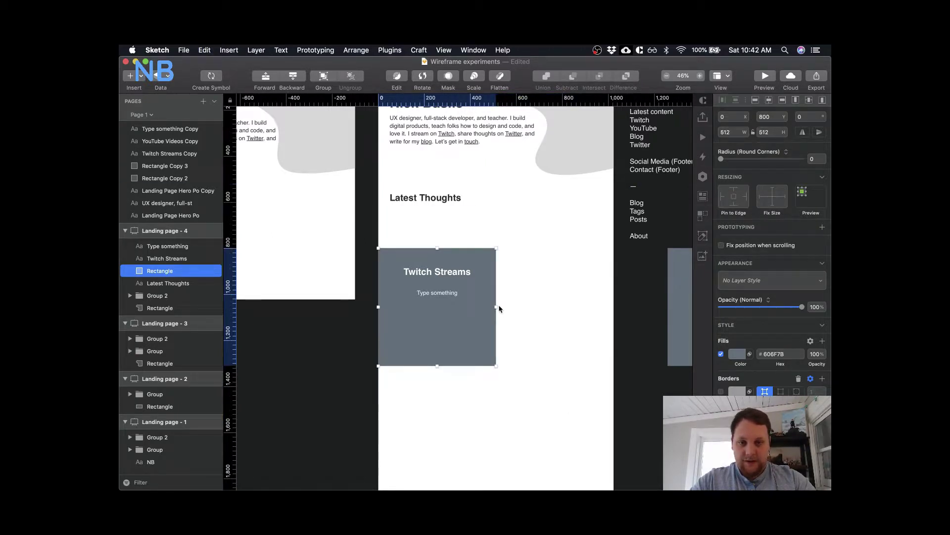
pyautogui.moveTo(497, 307); pyautogui.dragTo(614, 306)
pyautogui.click(520, 371)
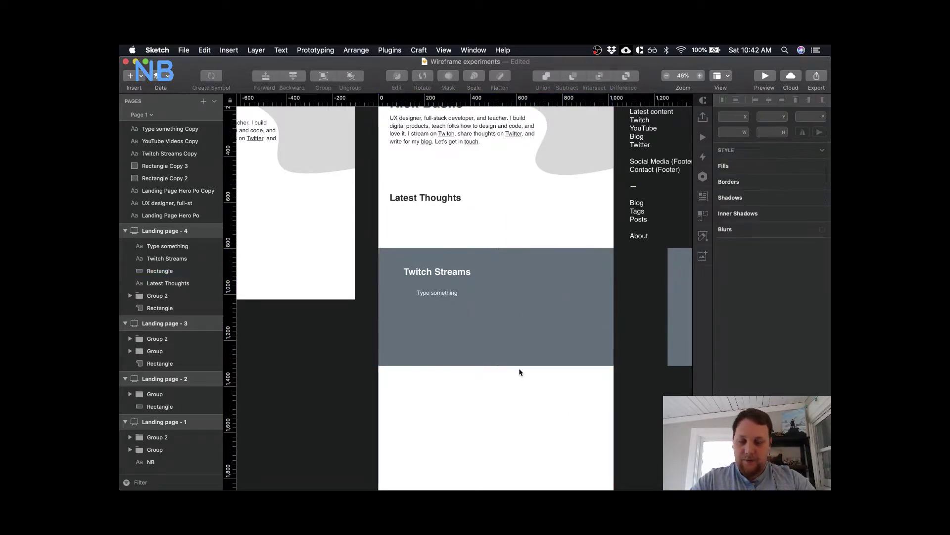
# - Centre the "Twitch Streams" heading near the dark block's upper edge and delete the placeholder text below it
pyautogui.moveTo(448, 273); pyautogui.dragTo(501, 268)
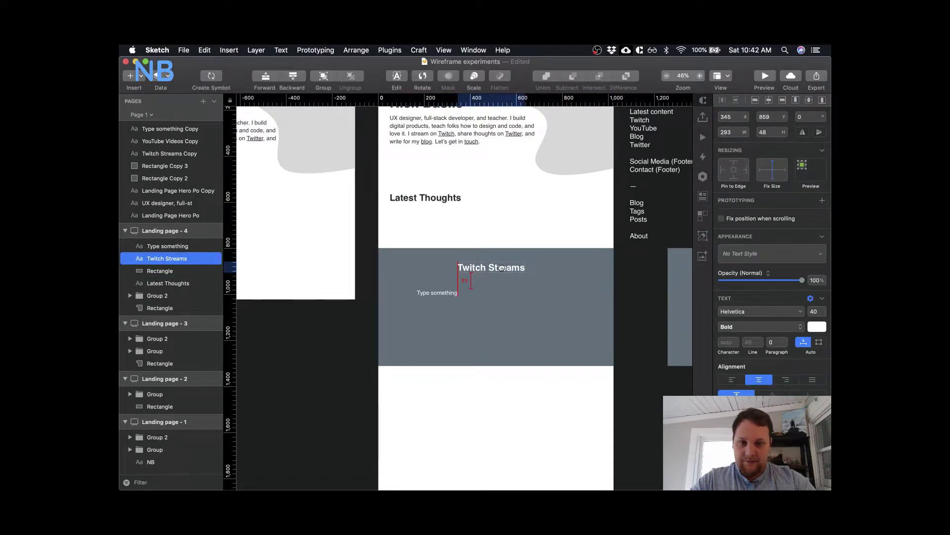
pyautogui.click(432, 293)
pyautogui.moveTo(432, 293); pyautogui.dragTo(470, 319)
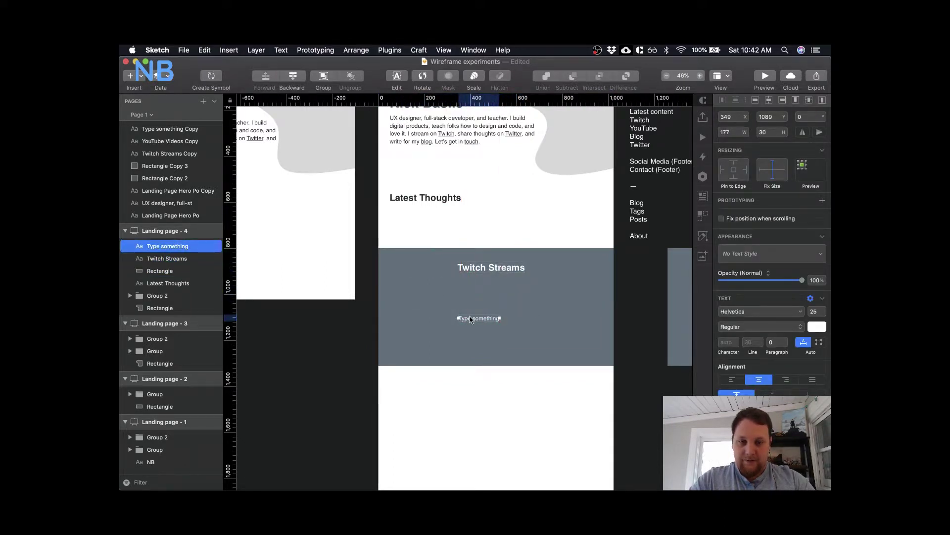
pyautogui.press('Delete')
pyautogui.moveTo(488, 276); pyautogui.dragTo(493, 275)
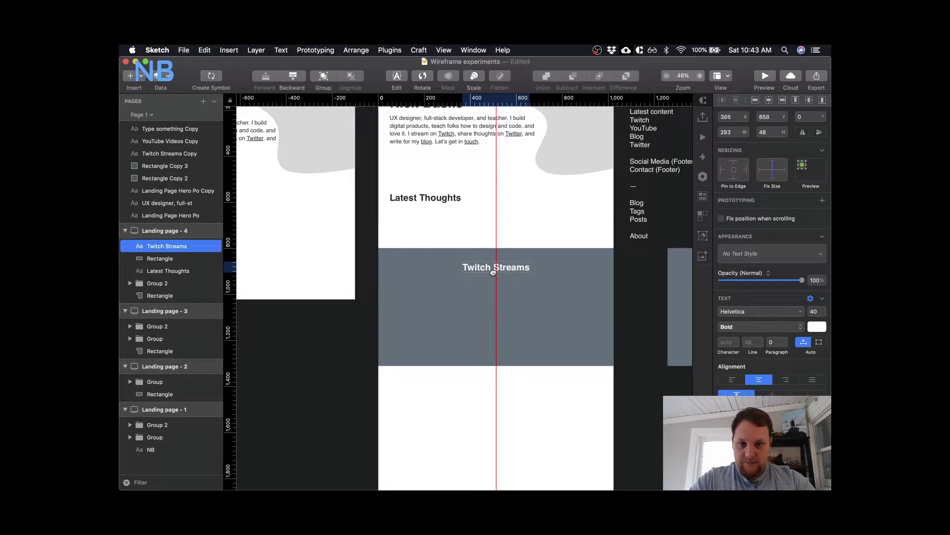
pyautogui.click(448, 439)
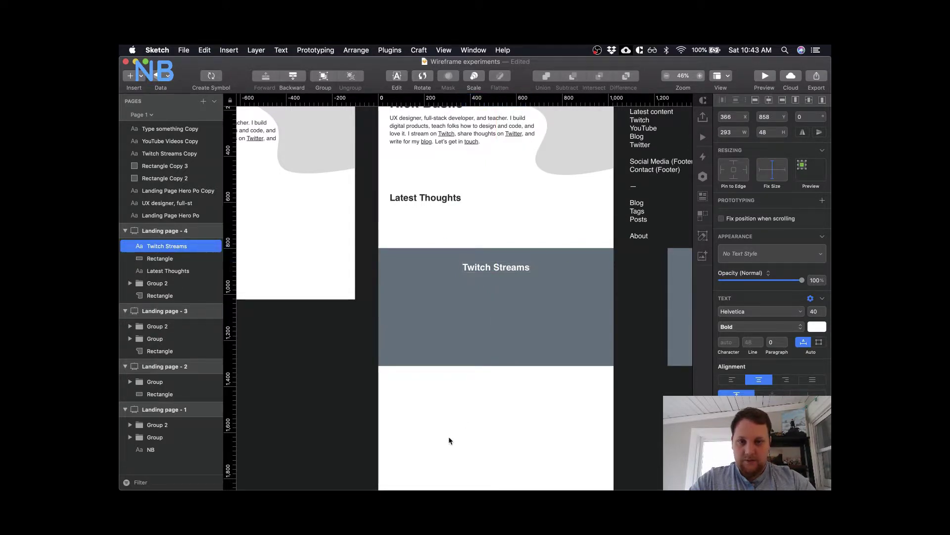
# - Change the dark block's heading text to "Learning Live"
pyautogui.click(496, 295)
pyautogui.click(497, 268)
pyautogui.doubleClick(498, 267)
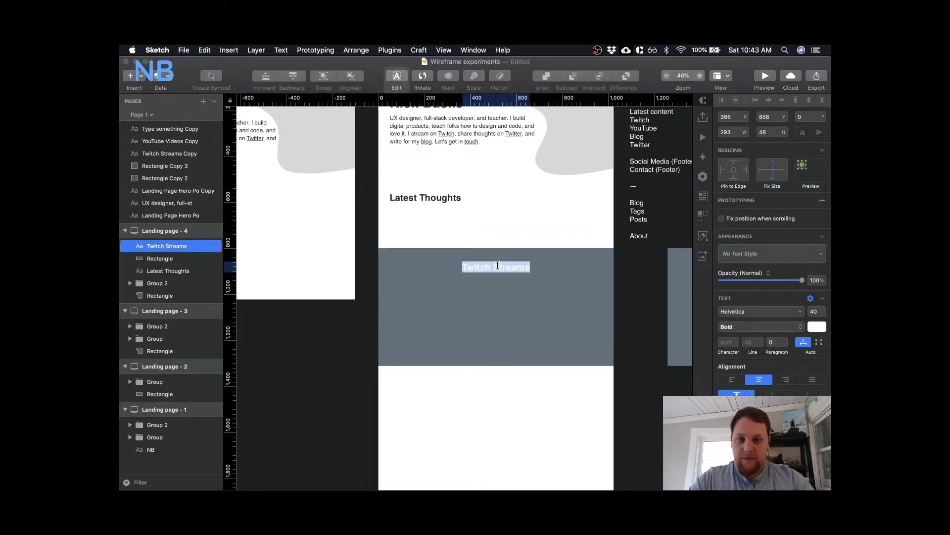
pyautogui.write('Learning ')
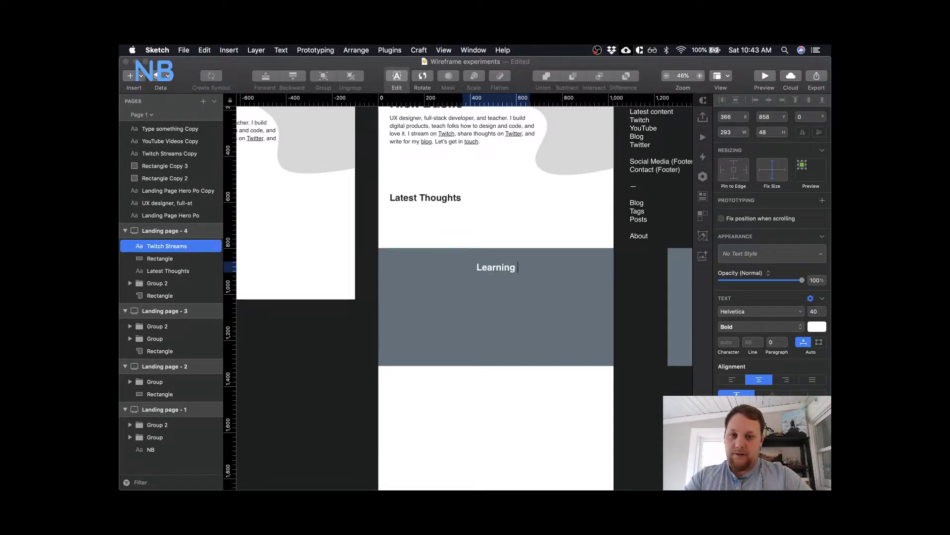
pyautogui.write('Live')
pyautogui.press('Escape')
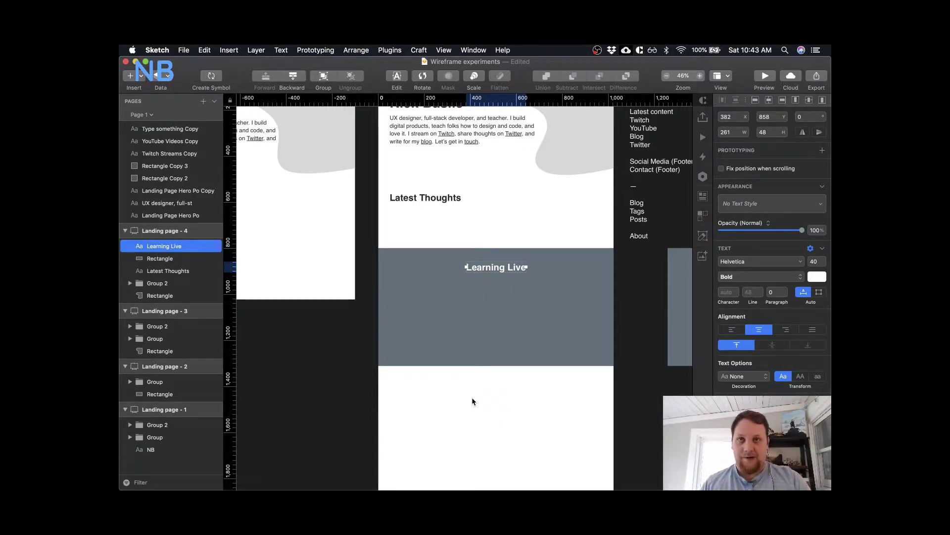
pyautogui.click(472, 399)
pyautogui.hscroll(2, 483, 399)
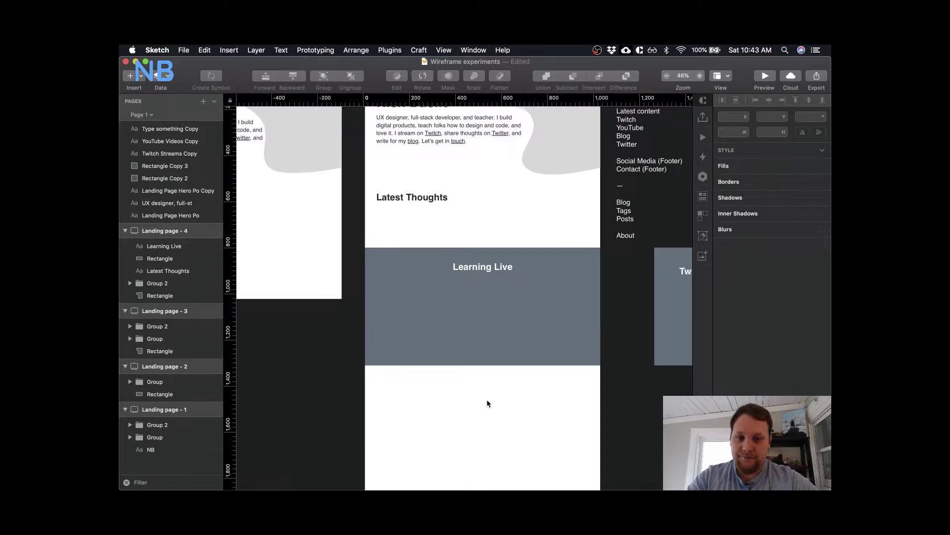
pyautogui.hscroll(2, 487, 402)
pyautogui.scroll(-1, 487, 402)
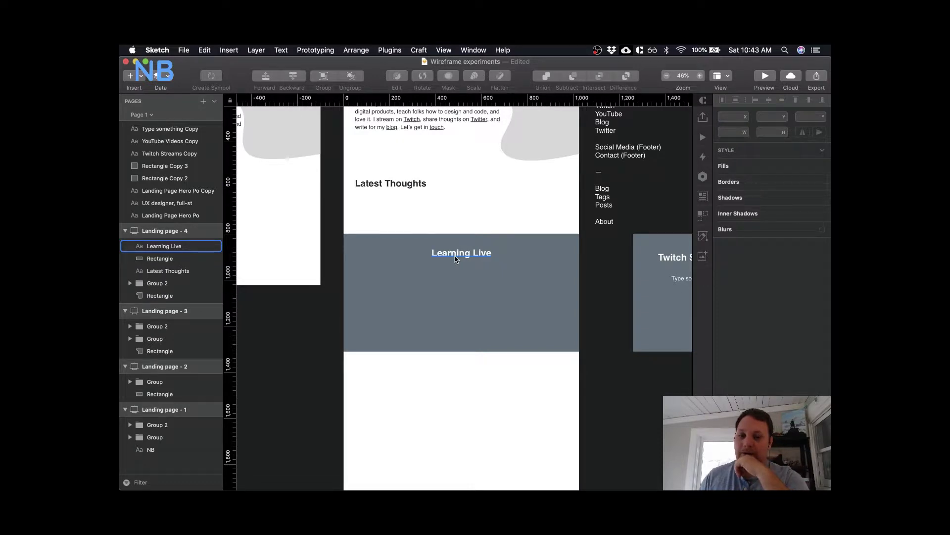
# - Add a placeholder text layer below the "Learning Live" heading and set its weight to Regular
pyautogui.click(437, 393)
pyautogui.press('t')
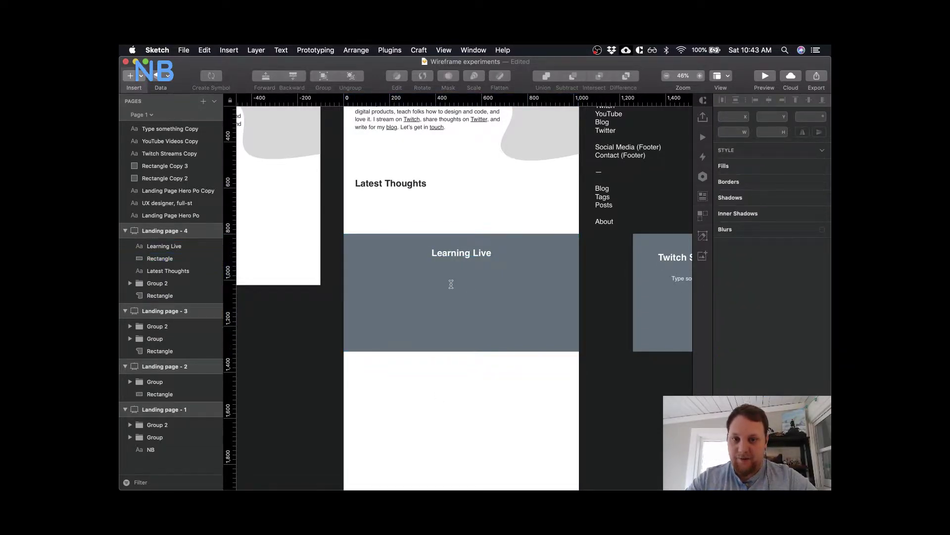
pyautogui.click(450, 280)
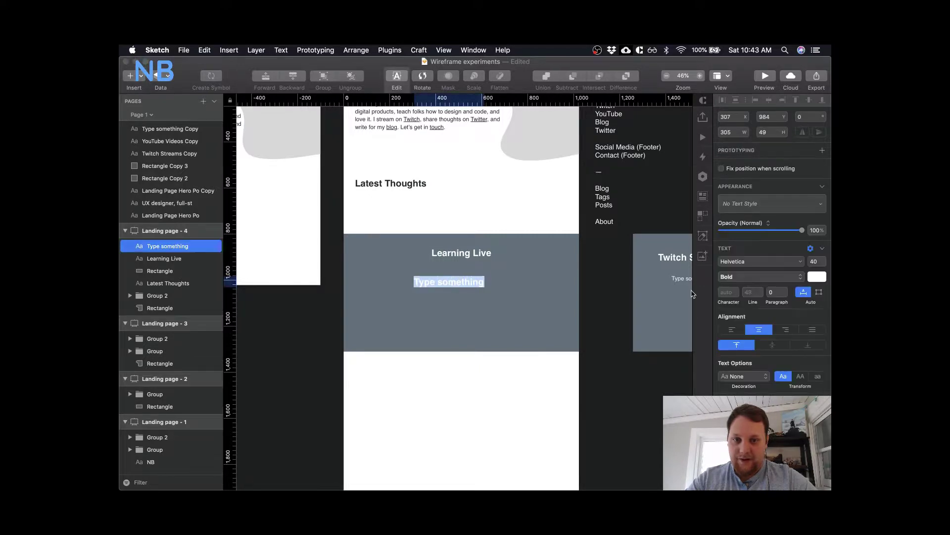
pyautogui.click(751, 279)
pyautogui.click(749, 250)
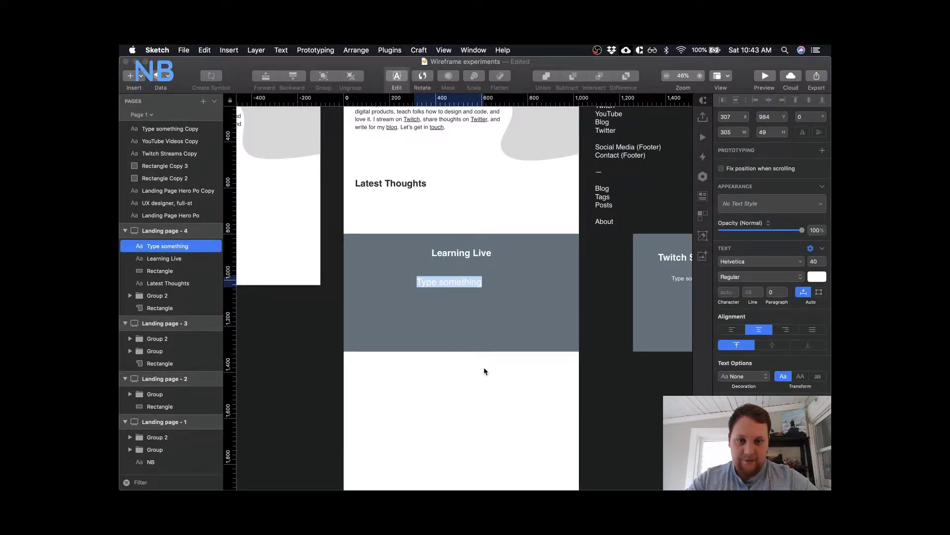
# - Set the placeholder text's size to 32 and centre it just beneath the "Learning Live" heading
pyautogui.press('Escape')
pyautogui.moveTo(455, 281); pyautogui.dragTo(466, 278)
pyautogui.click(815, 262)
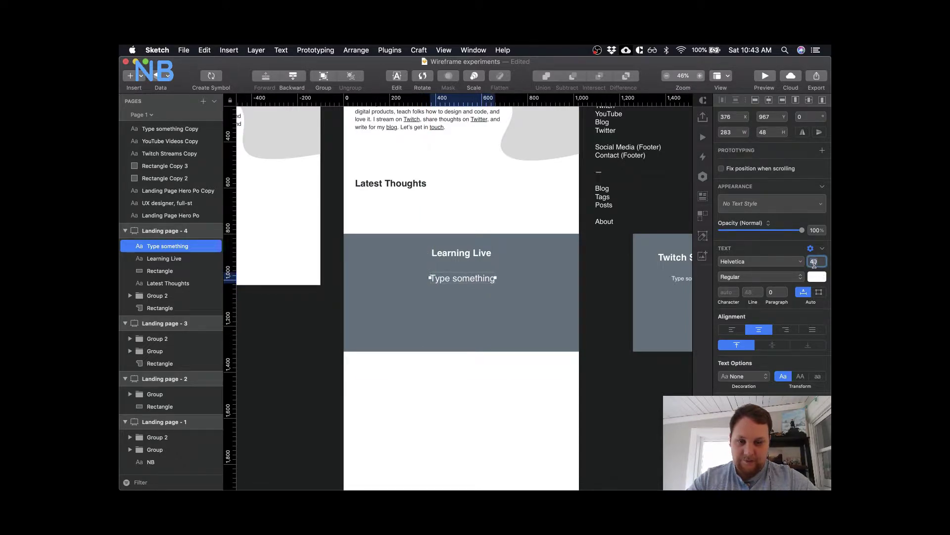
pyautogui.write('3')
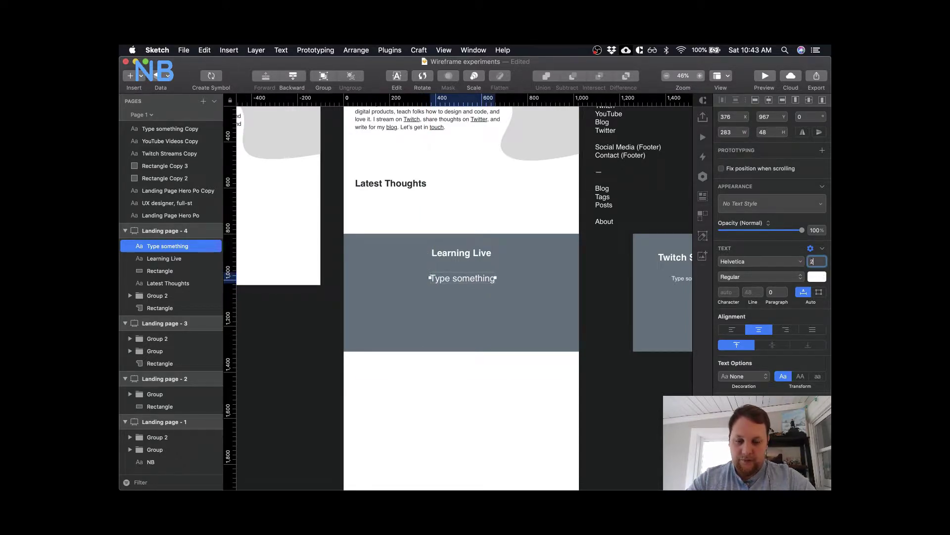
pyautogui.write('8')
pyautogui.press('Return')
pyautogui.write('32')
pyautogui.press('Return')
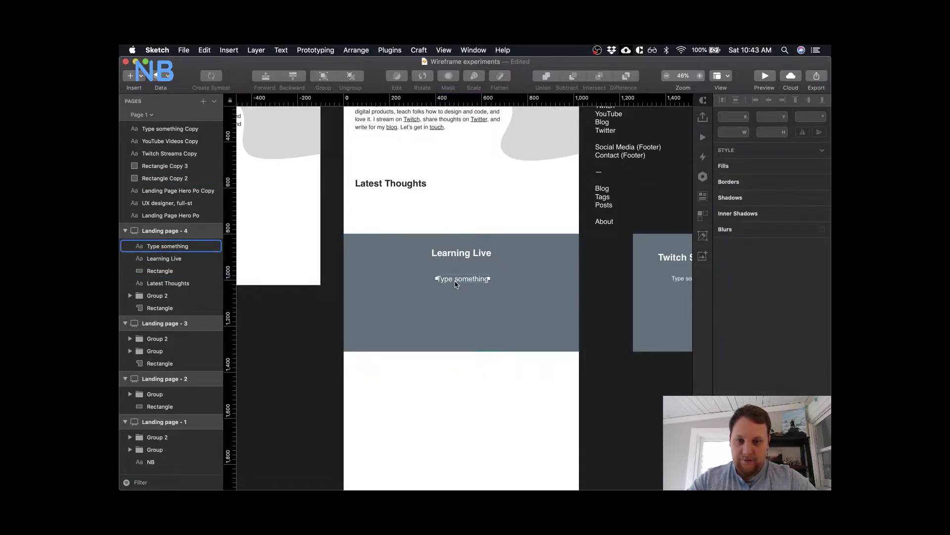
pyautogui.moveTo(456, 280); pyautogui.dragTo(455, 275)
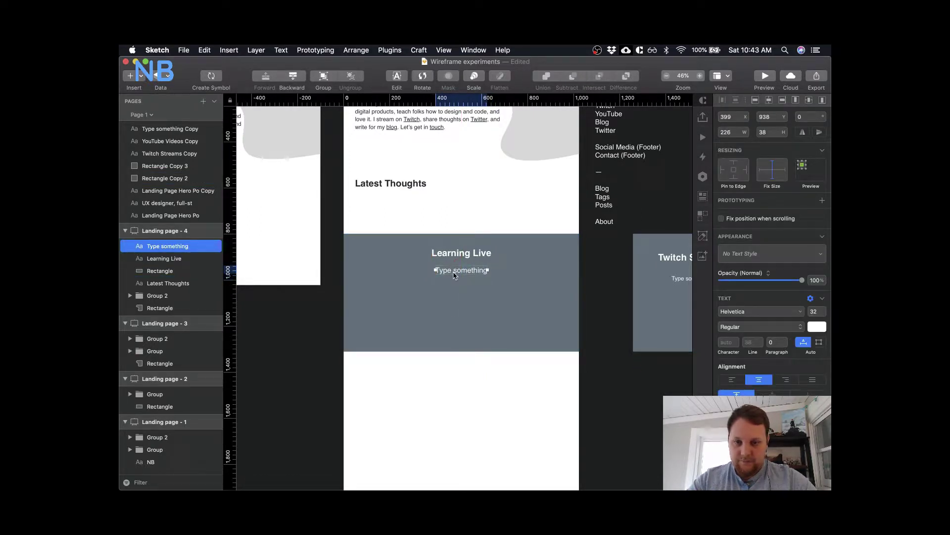
# - Replace the placeholder text with "I live stream lorem ipsum..." and move it slightly closer to the "Learning Live" heading
pyautogui.doubleClick(455, 275)
pyautogui.press('BackSpace')
pyautogui.write('I s')
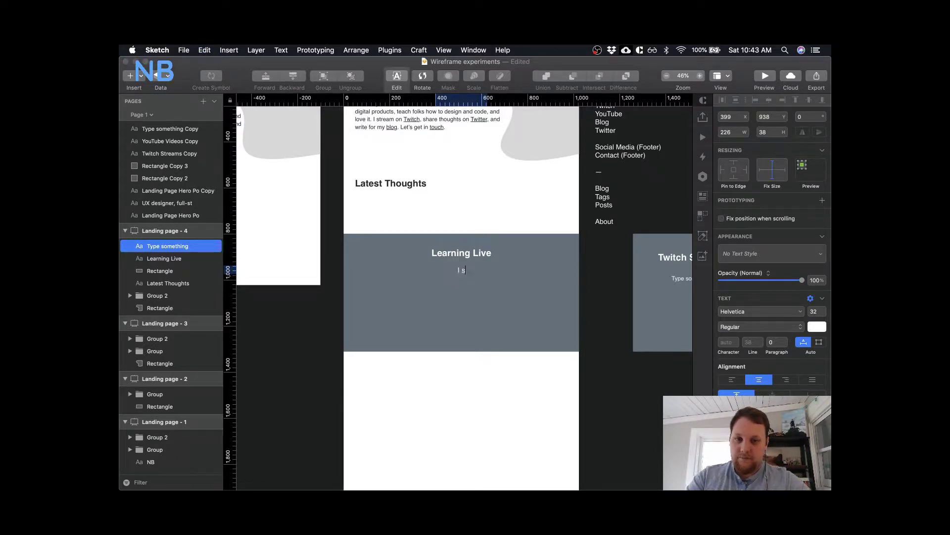
pyautogui.write('tre')
pyautogui.press('BackSpace')
pyautogui.press('BackSpace')
pyautogui.press('BackSpace')
pyautogui.press('BackSpace')
pyautogui.write('liv')
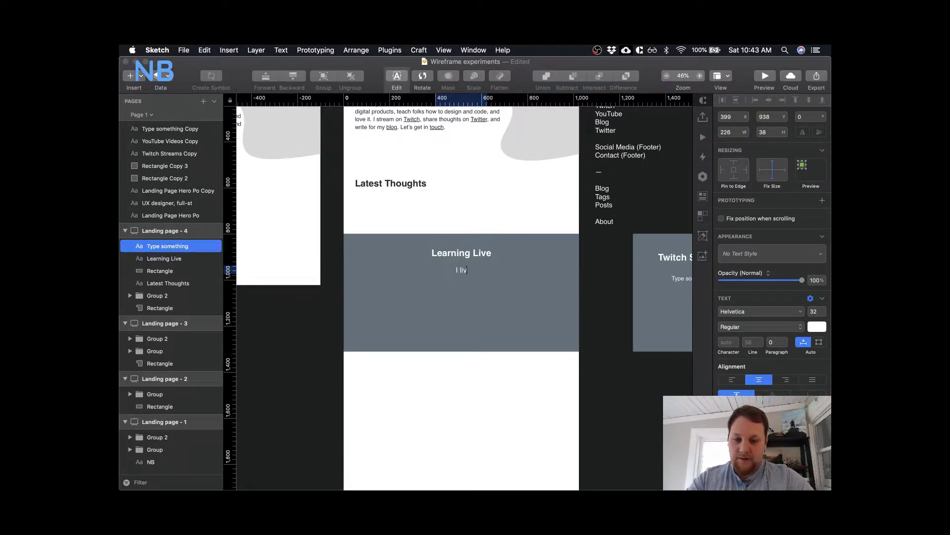
pyautogui.write('e stream e')
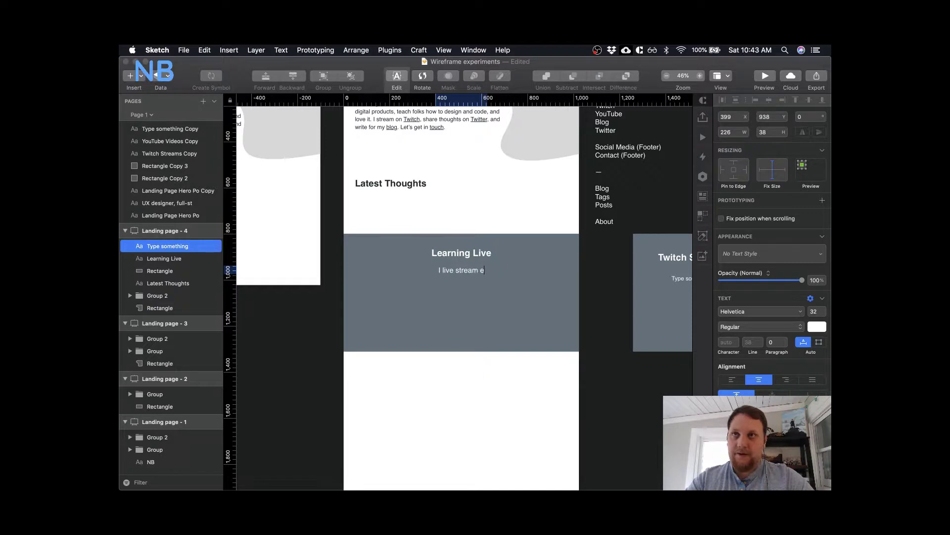
pyautogui.write('ducation c')
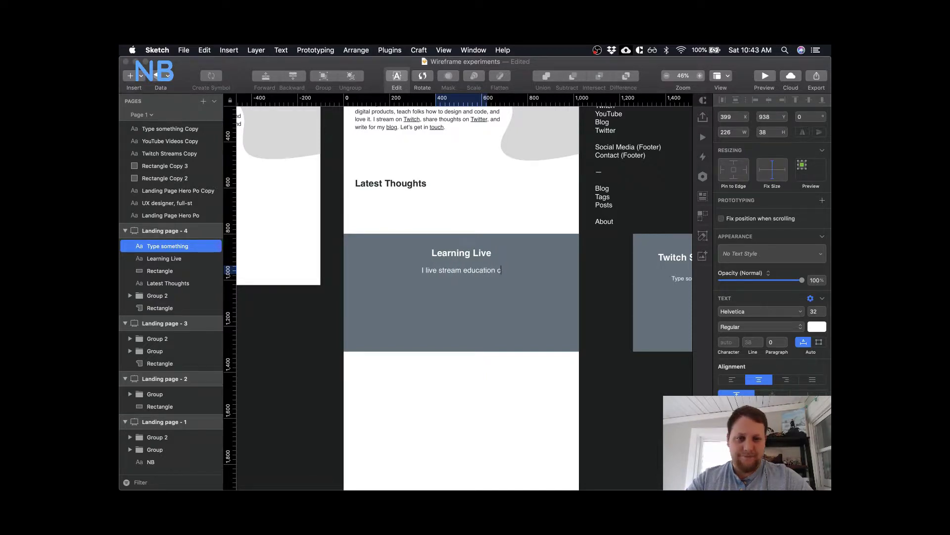
pyautogui.write('ontent')
pyautogui.press('BackSpace')
pyautogui.press('BackSpace')
pyautogui.press('BackSpace')
pyautogui.press('BackSpace')
pyautogui.press('BackSpace')
pyautogui.press('BackSpace')
pyautogui.press('BackSpace')
pyautogui.press('BackSpace')
pyautogui.press('BackSpace')
pyautogui.press('BackSpace')
pyautogui.press('BackSpace')
pyautogui.press('BackSpace')
pyautogui.press('BackSpace')
pyautogui.press('BackSpace')
pyautogui.press('BackSpace')
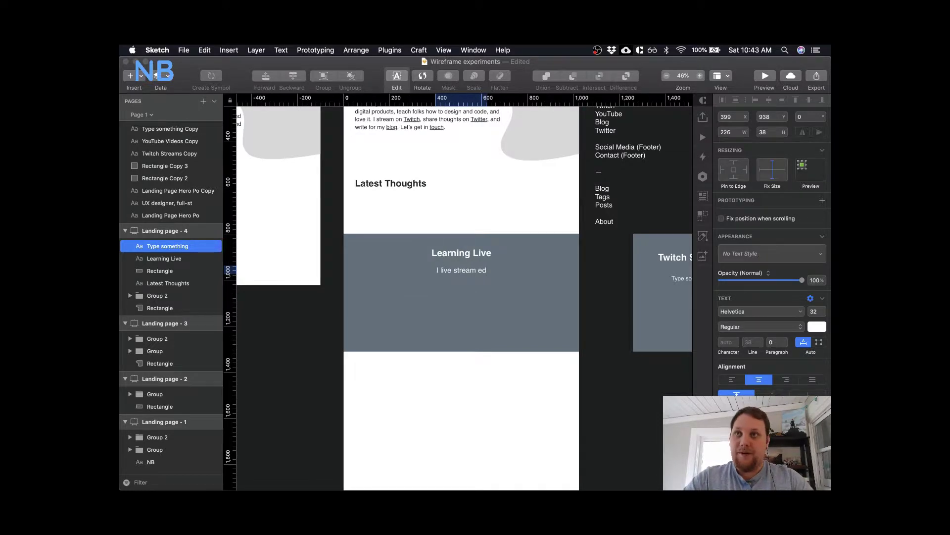
pyautogui.press('BackSpace')
pyautogui.press('BackSpace')
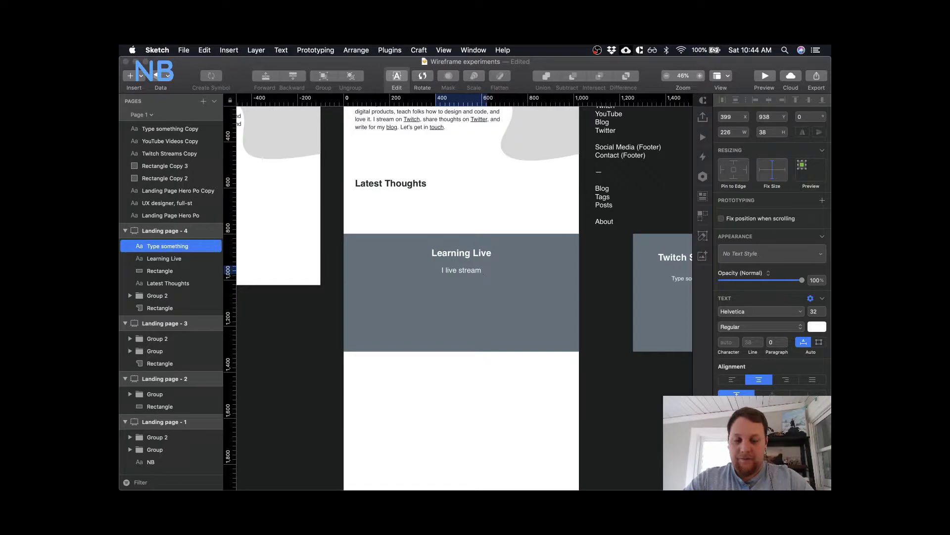
pyautogui.write('lorem ')
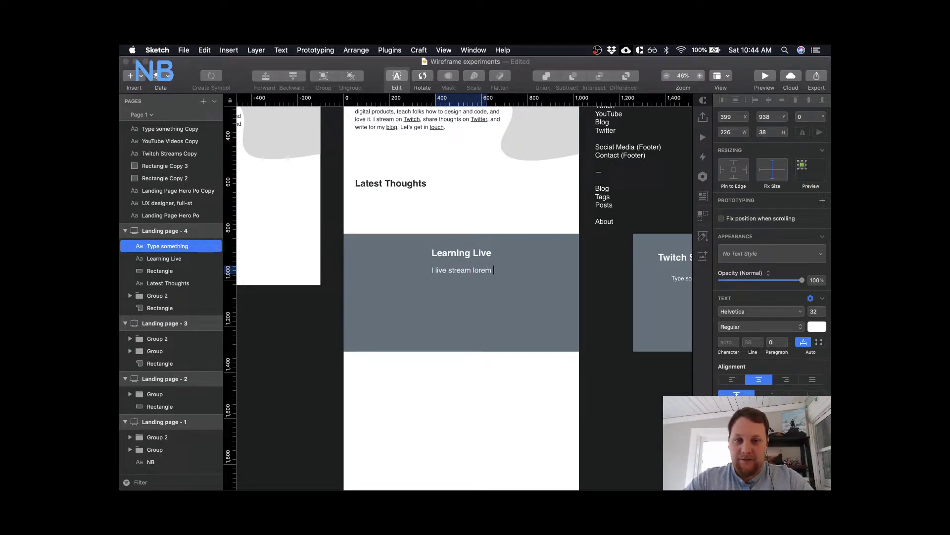
pyautogui.write('ipsum...')
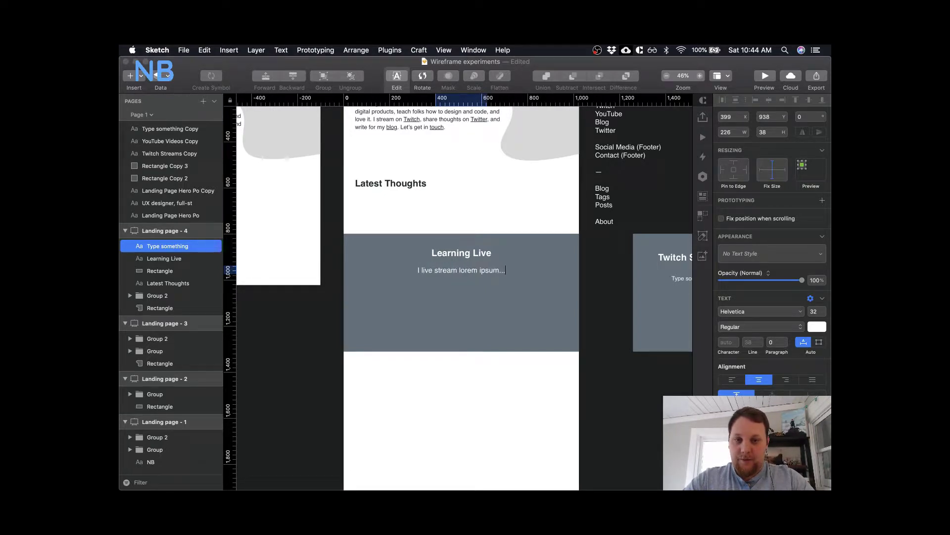
pyautogui.press('Escape')
pyautogui.moveTo(468, 275); pyautogui.dragTo(464, 268)
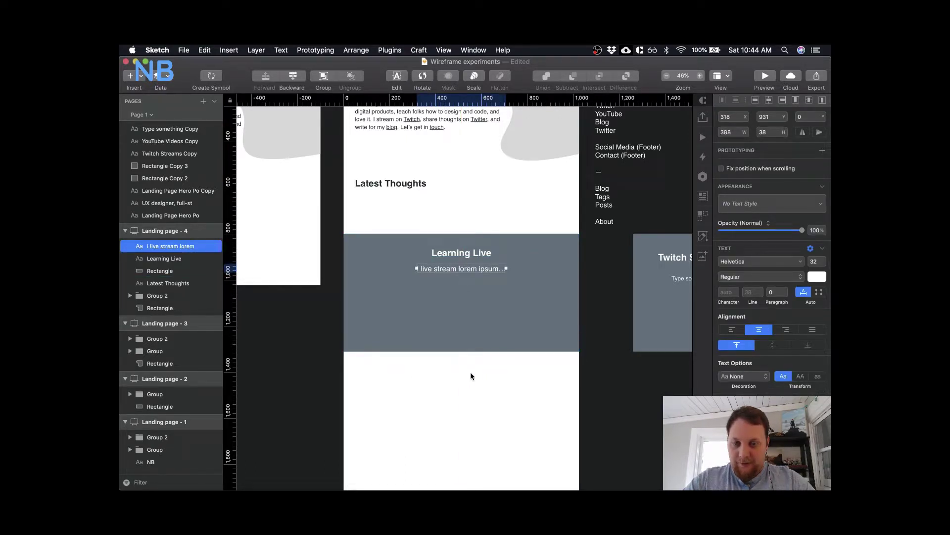
# - Move the dark block with its heading and subtitle down the artboard and group the three layers
pyautogui.click(471, 329)
pyautogui.keyDown('shift'); pyautogui.click(478, 256); pyautogui.keyUp('shift')
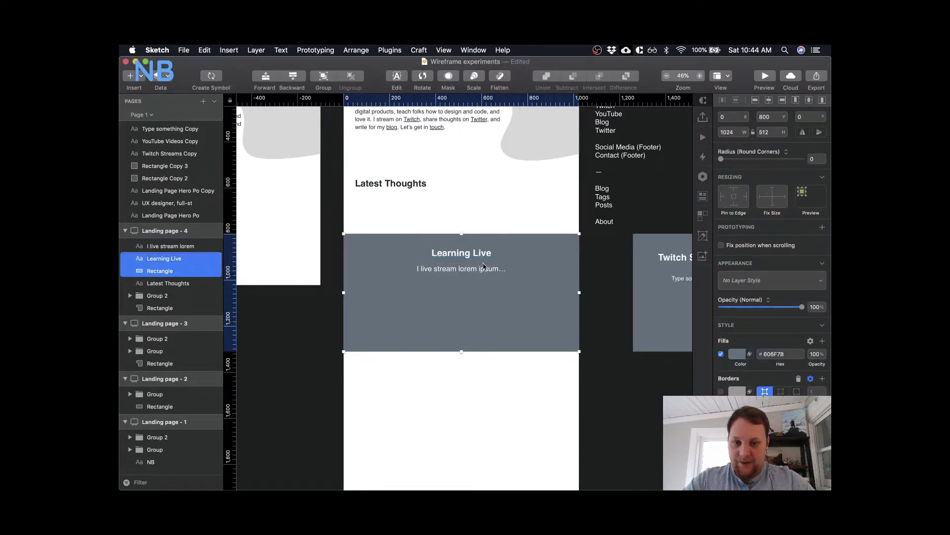
pyautogui.keyDown('shift'); pyautogui.click(485, 271); pyautogui.keyUp('shift')
pyautogui.moveTo(530, 250); pyautogui.dragTo(530, 285)
pyautogui.press('super+g')
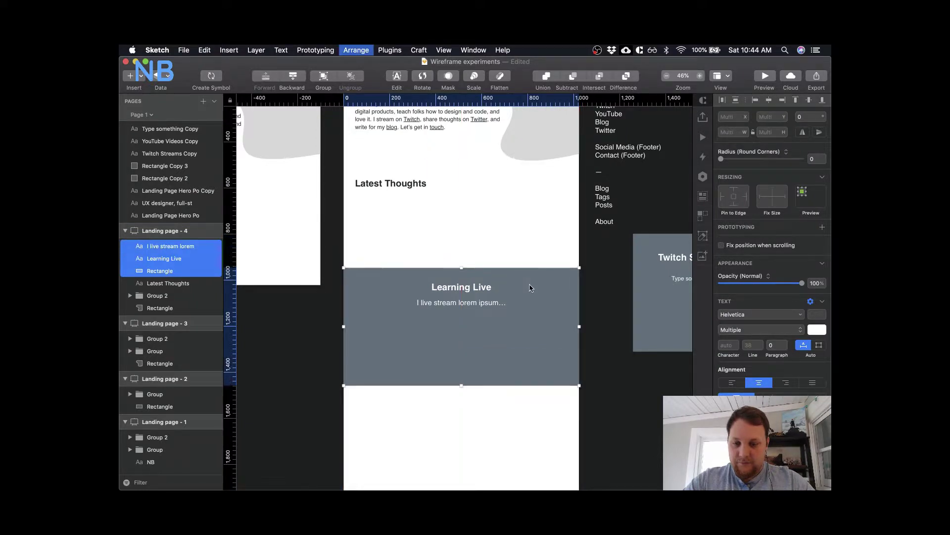
# - Duplicate the grey blob from the hero into the area beneath the Latest Thoughts heading
pyautogui.click(478, 231)
pyautogui.click(418, 186)
pyautogui.scroll(5, 414, 183)
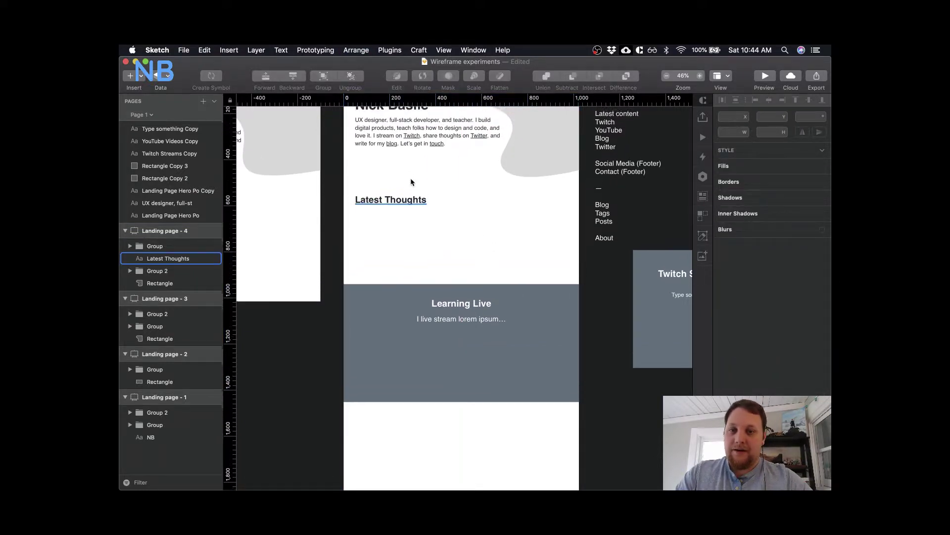
pyautogui.scroll(2, 412, 181)
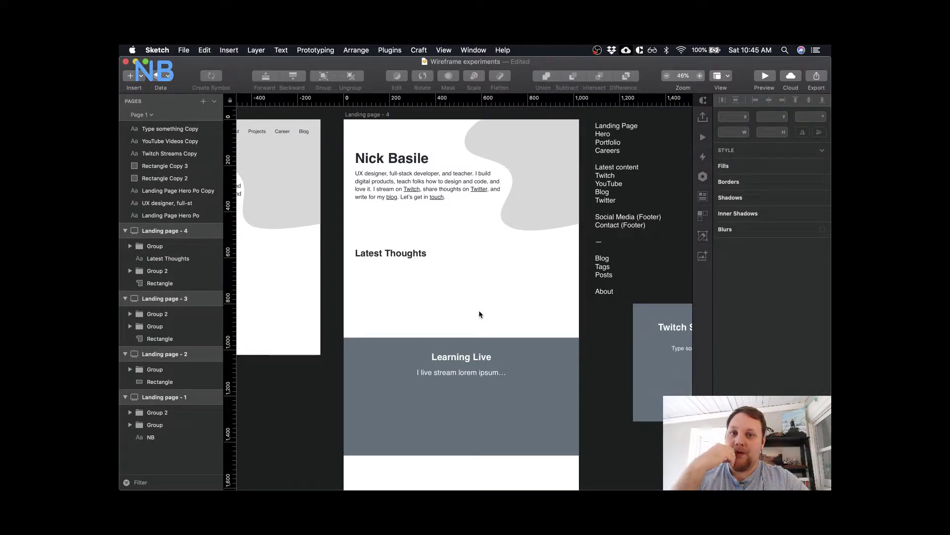
pyautogui.click(531, 225)
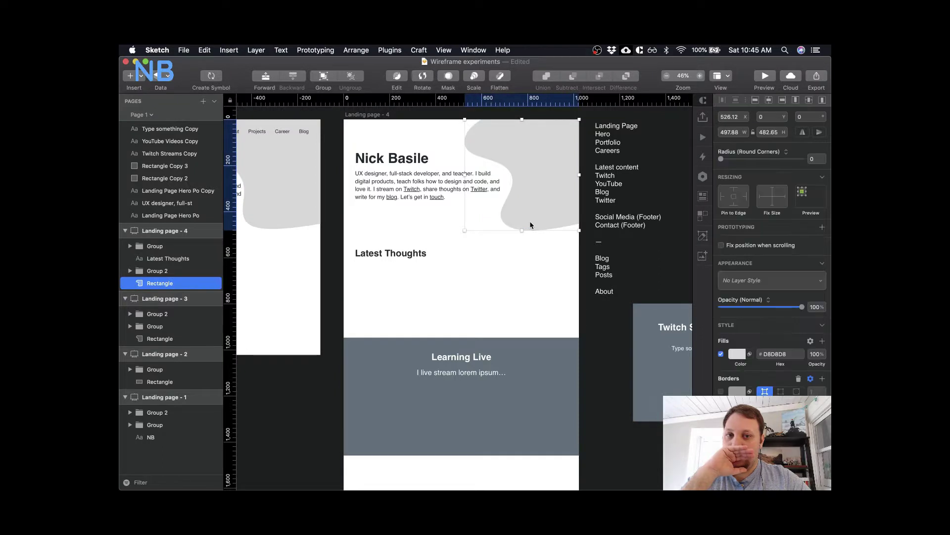
pyautogui.moveTo(543, 184); pyautogui.dragTo(456, 284)
# - Flip the duplicated blob vertically and horizontally
pyautogui.rightClick(443, 294)
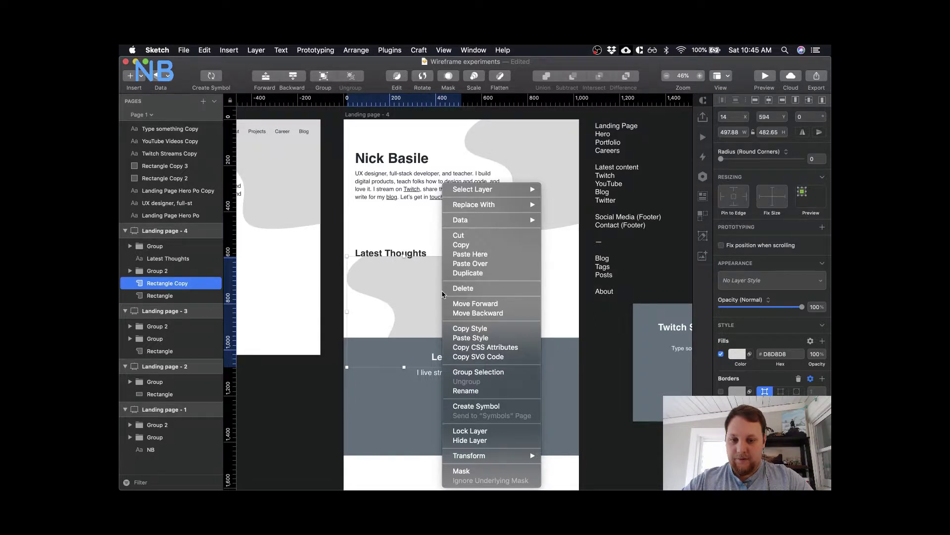
pyautogui.moveTo(493, 456)
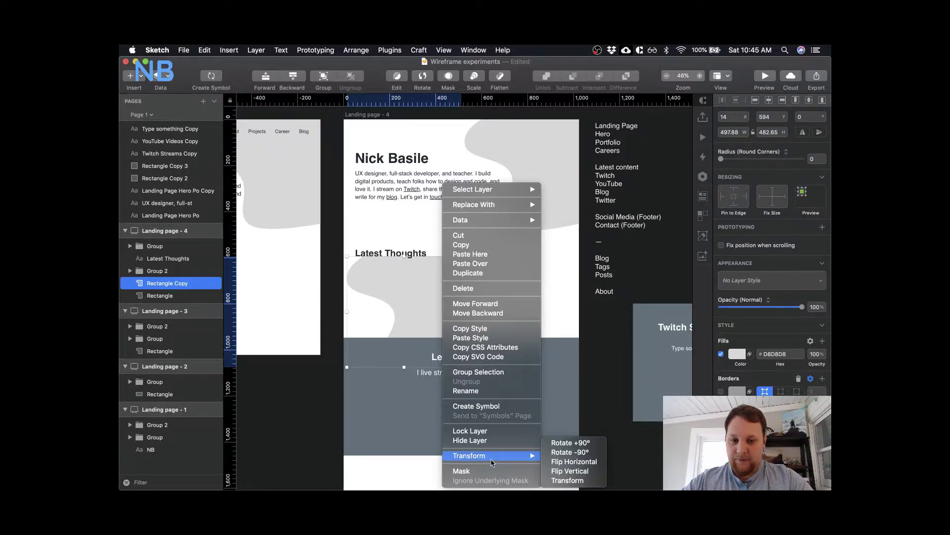
pyautogui.click(568, 472)
pyautogui.rightClick(441, 289)
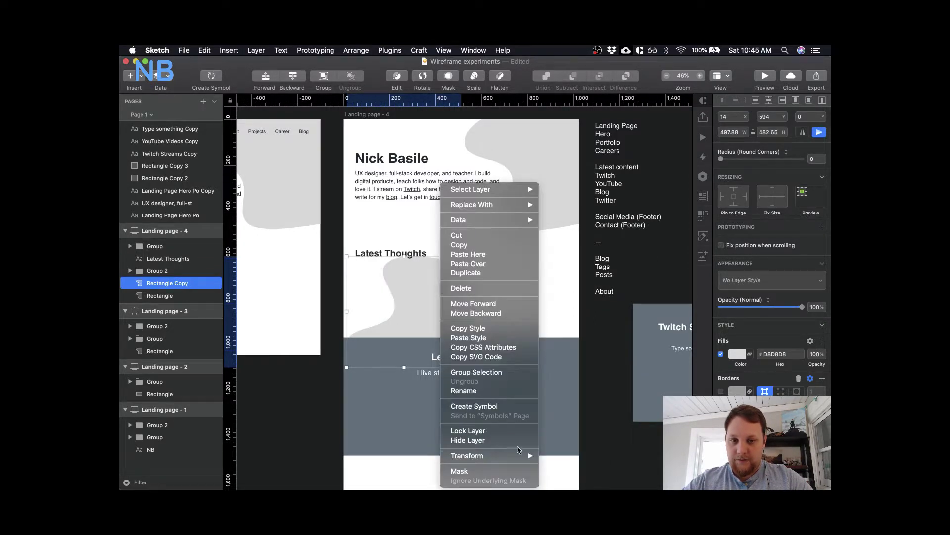
pyautogui.moveTo(518, 455)
pyautogui.click(570, 460)
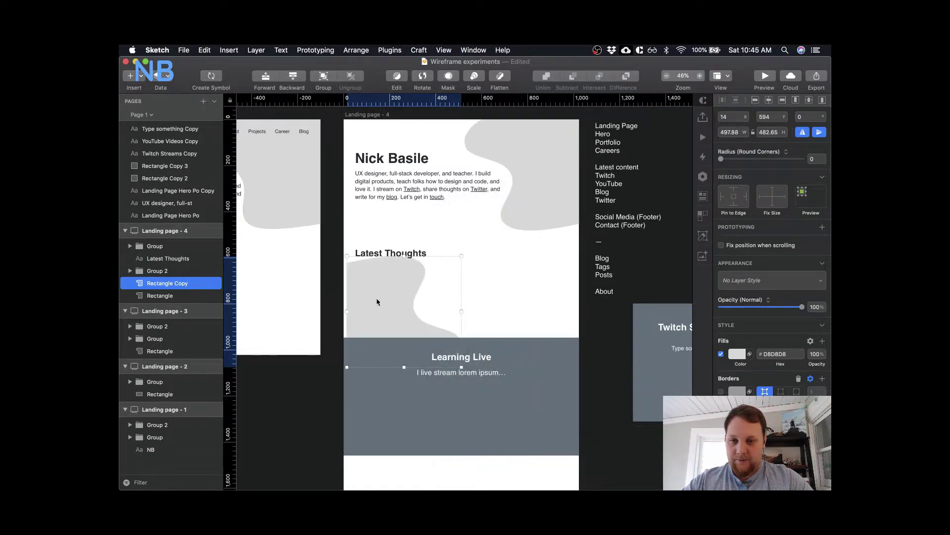
# - Try the flipped blob flush with the artboard's left edge directly above the dark block, with the Latest Thoughts heading on the opposite side
pyautogui.moveTo(377, 301); pyautogui.dragTo(535, 253)
pyautogui.click(389, 252)
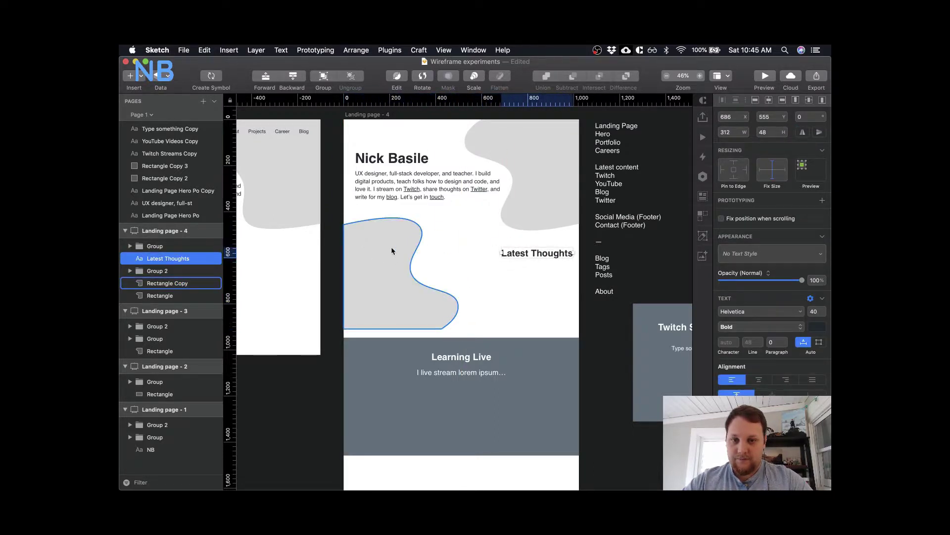
pyautogui.moveTo(391, 247); pyautogui.dragTo(390, 253)
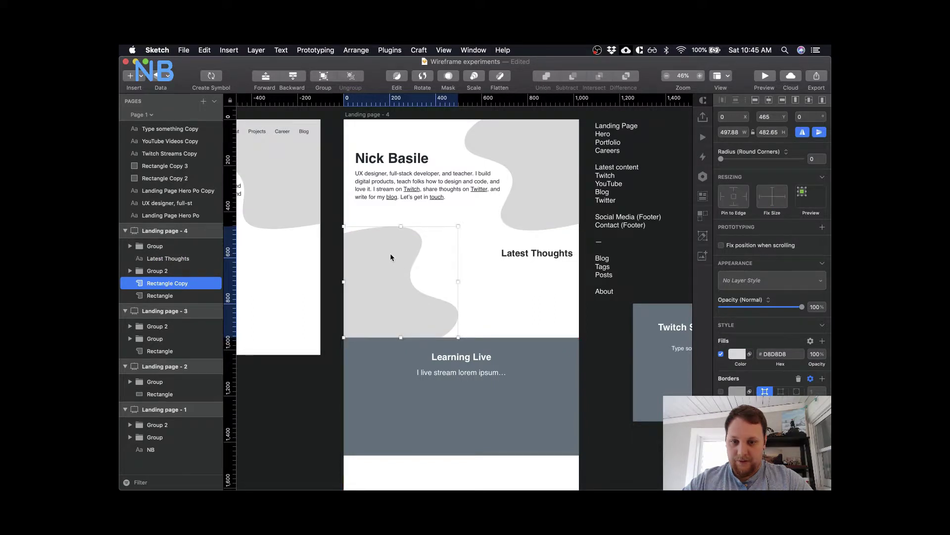
pyautogui.click(511, 268)
pyautogui.scroll(-3, 496, 281)
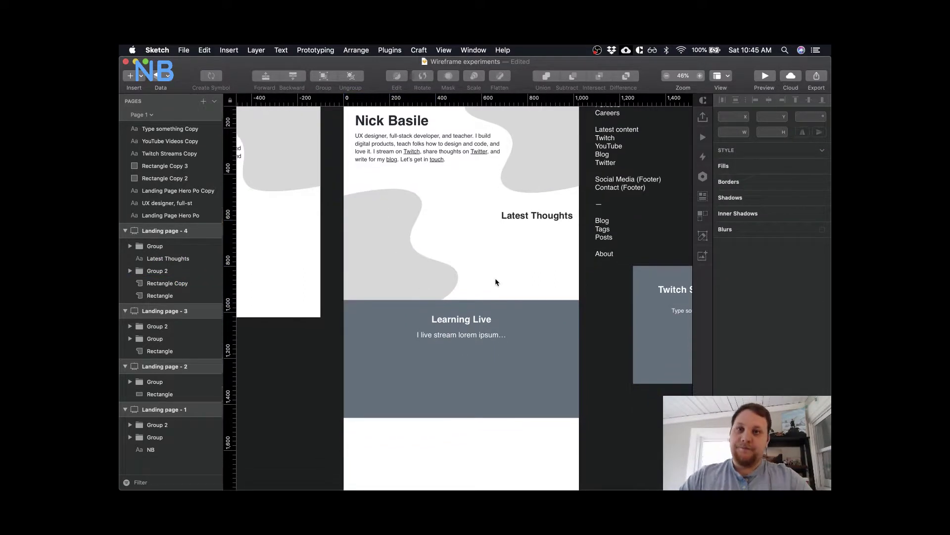
pyautogui.click(378, 270)
pyautogui.scroll(3, 471, 251)
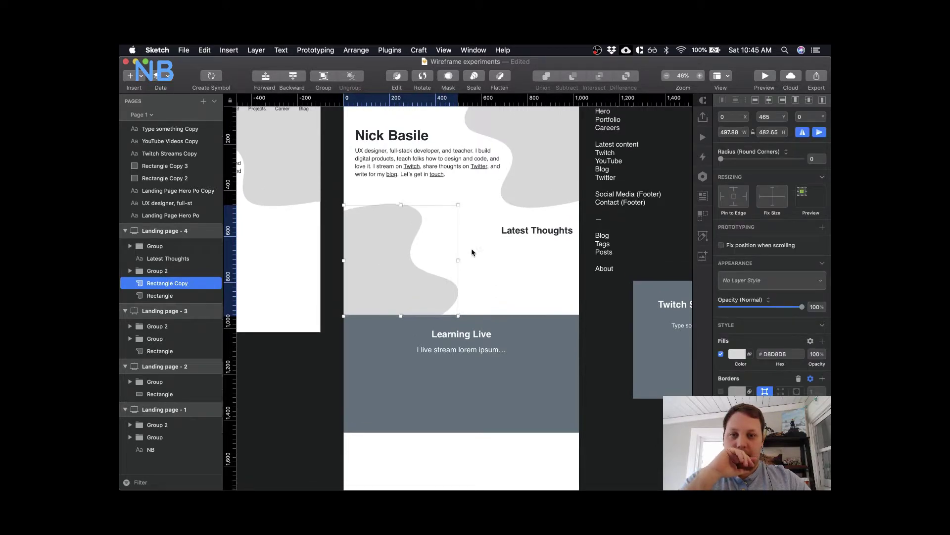
# - Move the Latest Thoughts heading back to the left margin at X 50, Y 510, and delete the flipped blob
pyautogui.moveTo(540, 246); pyautogui.dragTo(389, 237)
pyautogui.click(389, 266)
pyautogui.press('Delete')
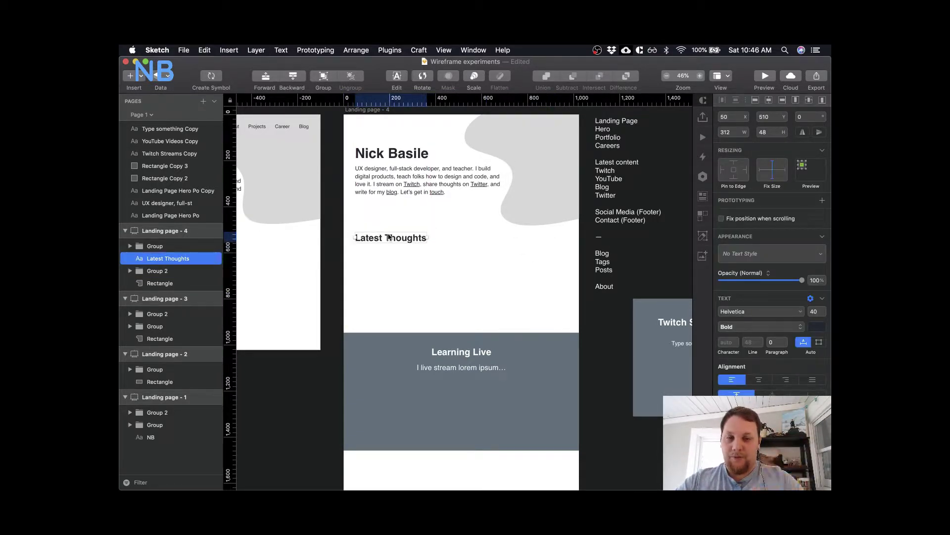
# - Move the Learning Live group further down the artboard to leave more room under the Latest Thoughts heading
pyautogui.hscroll(2, 424, 276)
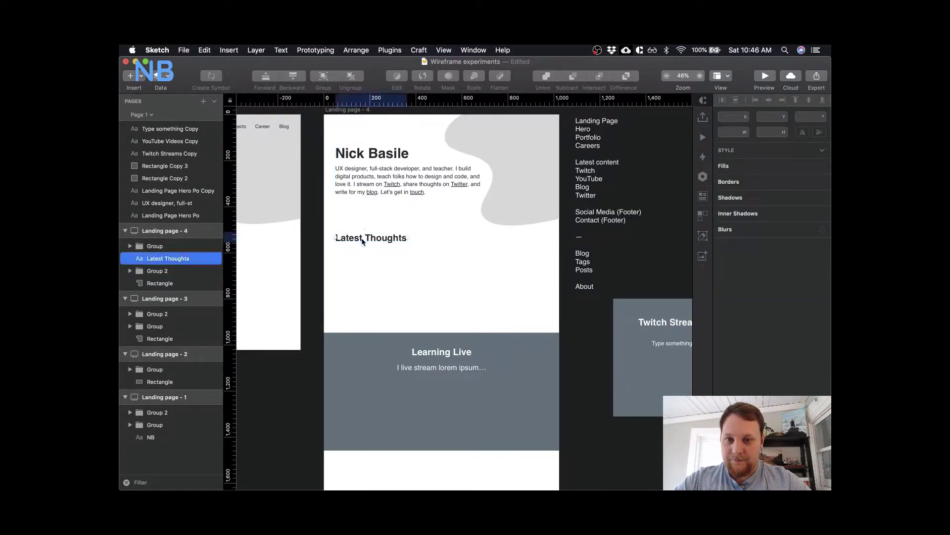
pyautogui.click(395, 346)
pyautogui.moveTo(446, 349); pyautogui.dragTo(444, 398)
pyautogui.click(439, 303)
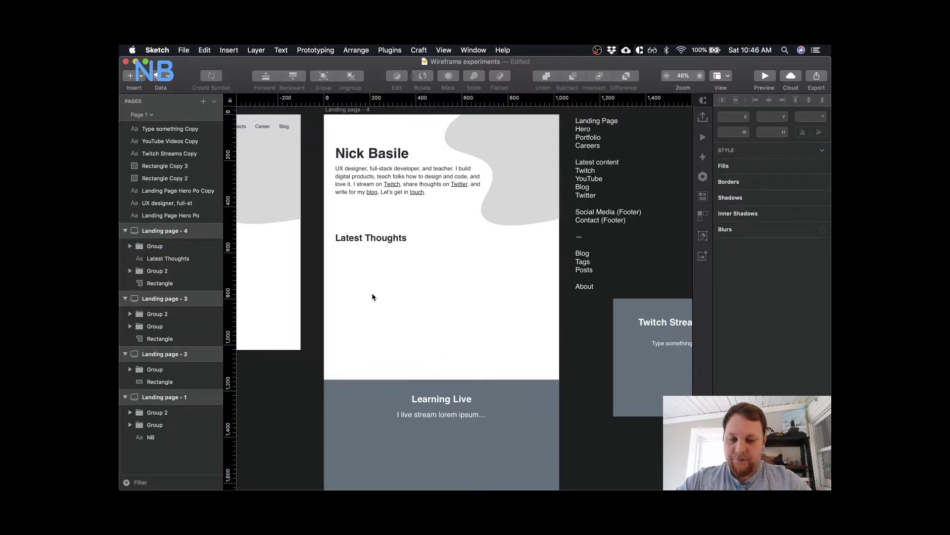
# - Switch to Chrome and tile the current portfolio site's post list on the right half of the screen, with Sketch on the left half
pyautogui.press('t')
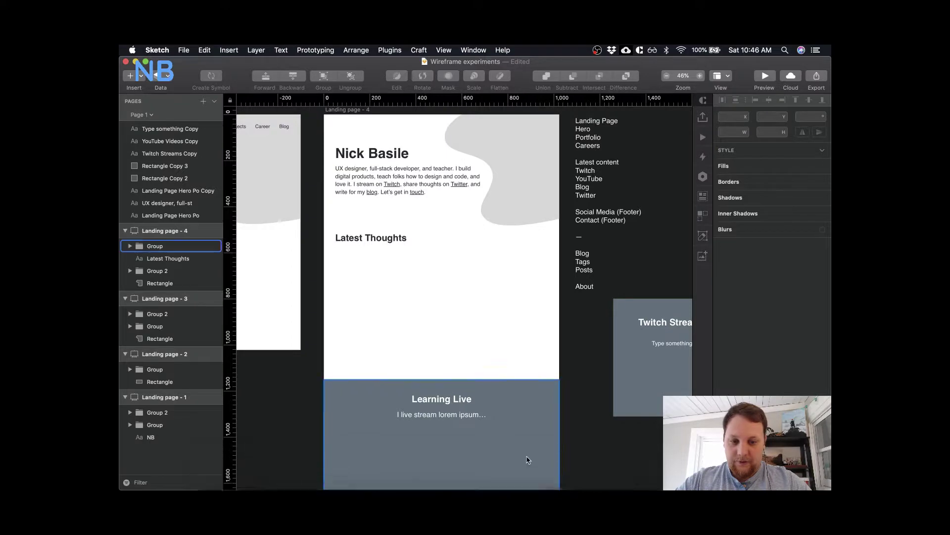
pyautogui.click(249, 468)
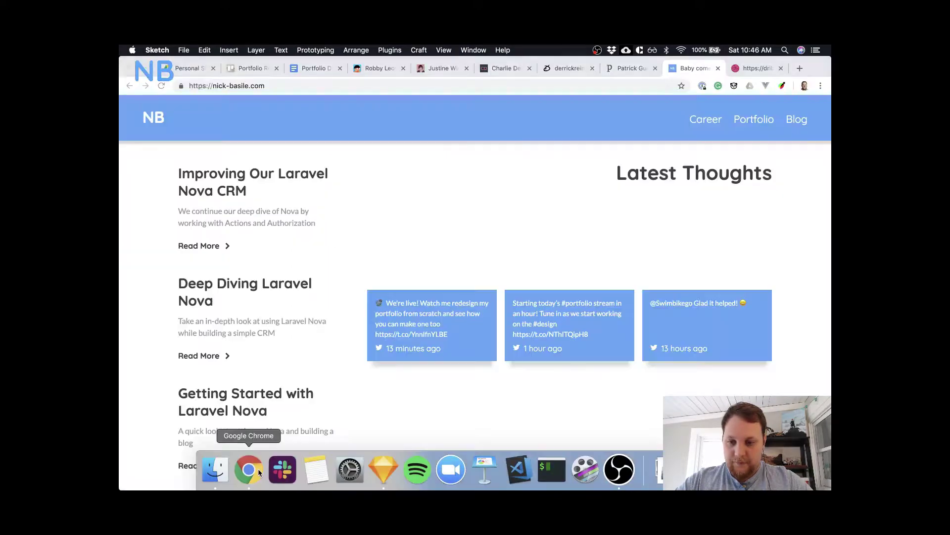
pyautogui.hotkey('ctrl', 'alt', 'Right')
pyautogui.scroll(-4, 580, 221)
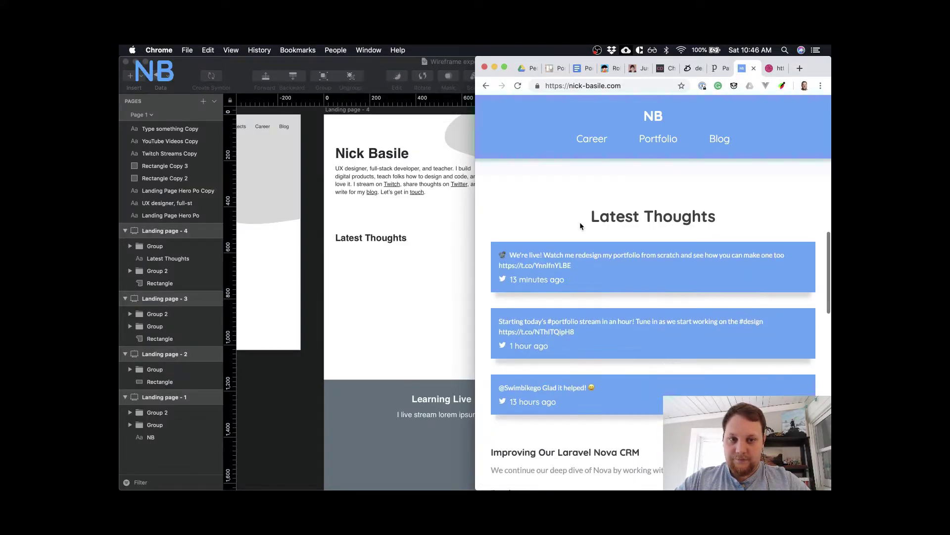
pyautogui.scroll(-2, 581, 227)
pyautogui.click(394, 288)
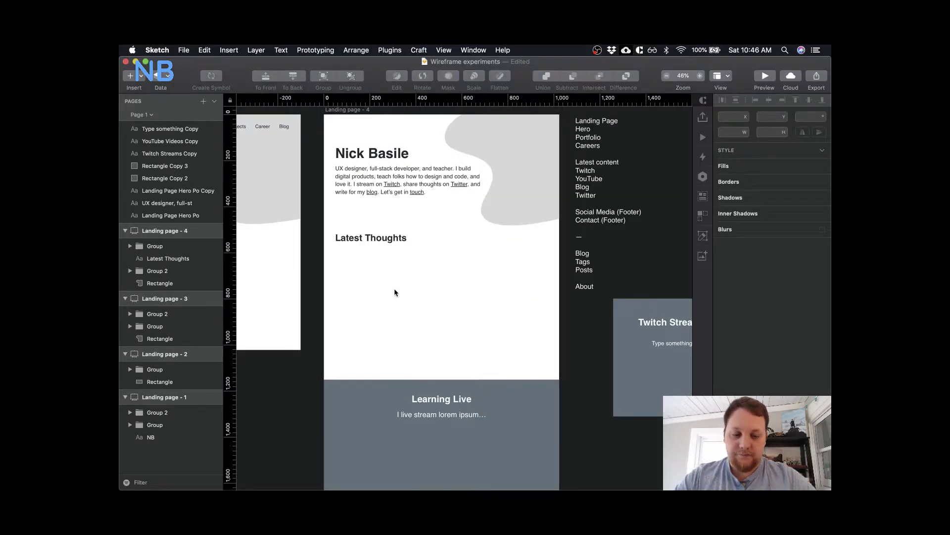
pyautogui.hotkey('ctrl', 'alt', 'Left')
pyautogui.hscroll(5, 308, 307)
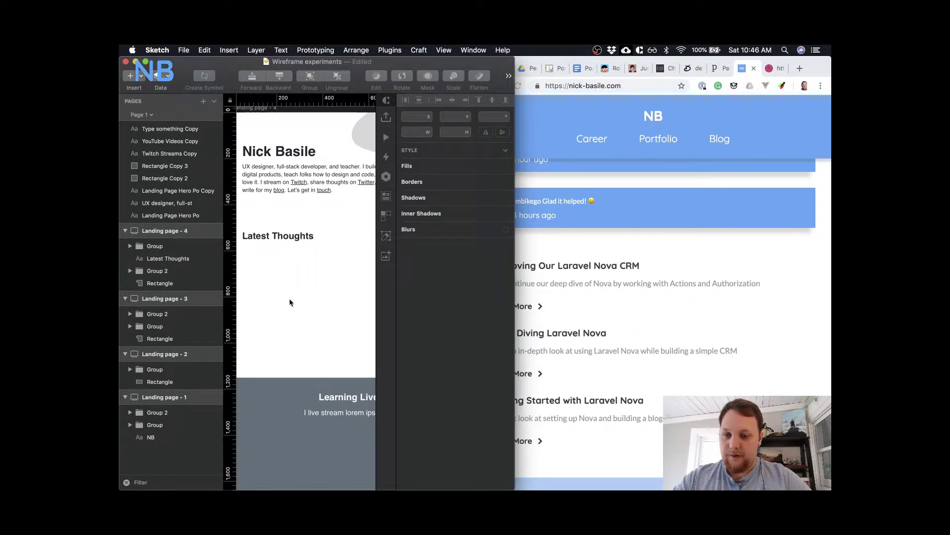
# - Add a text layer below the Latest Thoughts heading on Landing page - 4 and set its colour to #22292F
pyautogui.press('super+1')
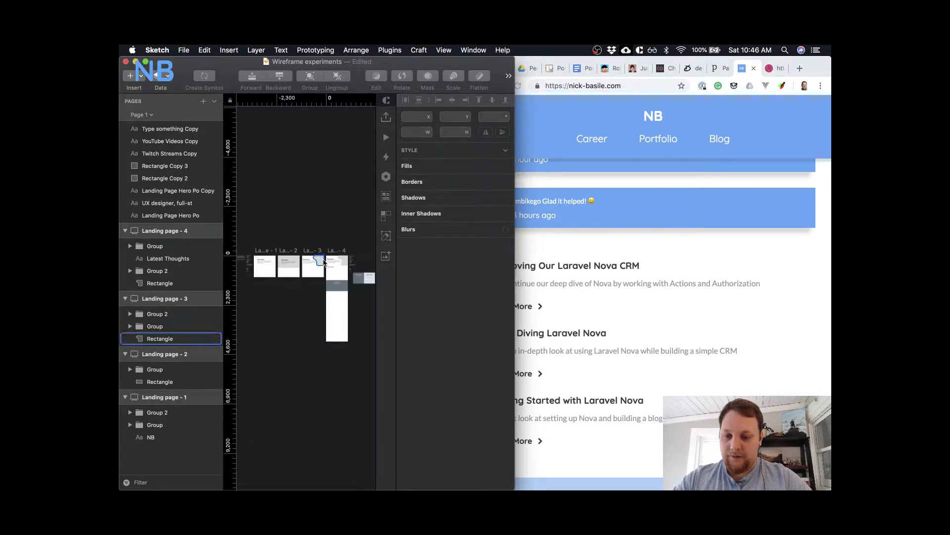
pyautogui.moveTo(321, 237); pyautogui.dragTo(353, 397)
pyautogui.click(352, 395)
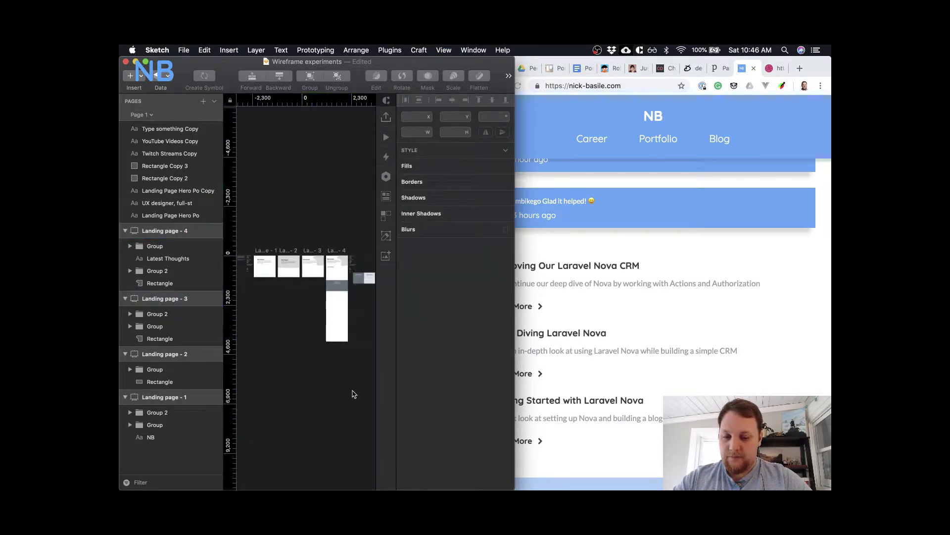
pyautogui.scroll(5, 355, 308)
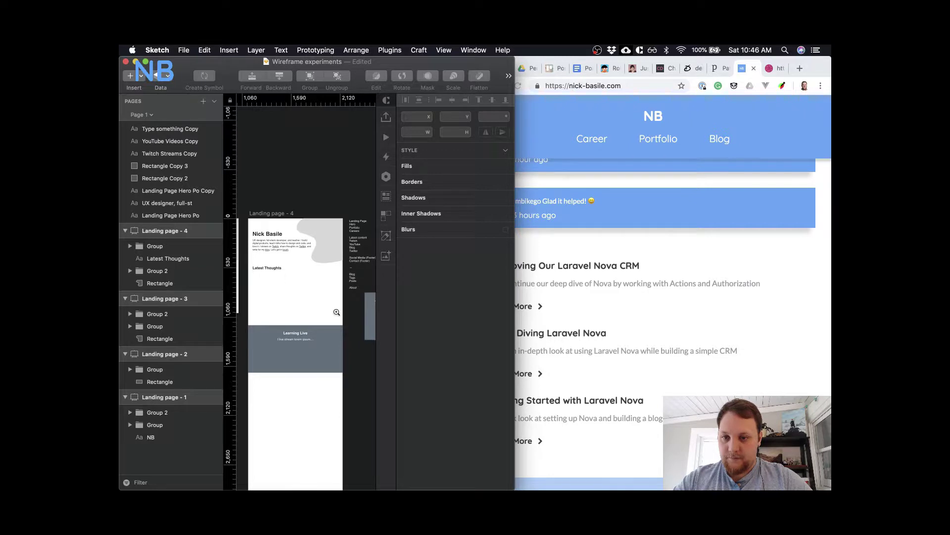
pyautogui.scroll(5, 261, 265)
pyautogui.hscroll(2, 302, 253)
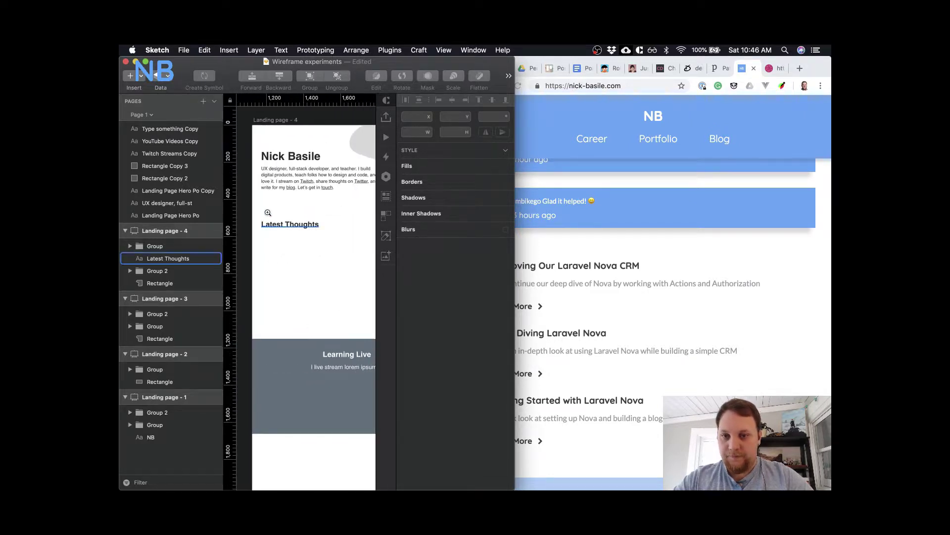
pyautogui.moveTo(266, 212); pyautogui.dragTo(333, 284)
pyautogui.hscroll(-2, 334, 285)
pyautogui.scroll(-3, 334, 284)
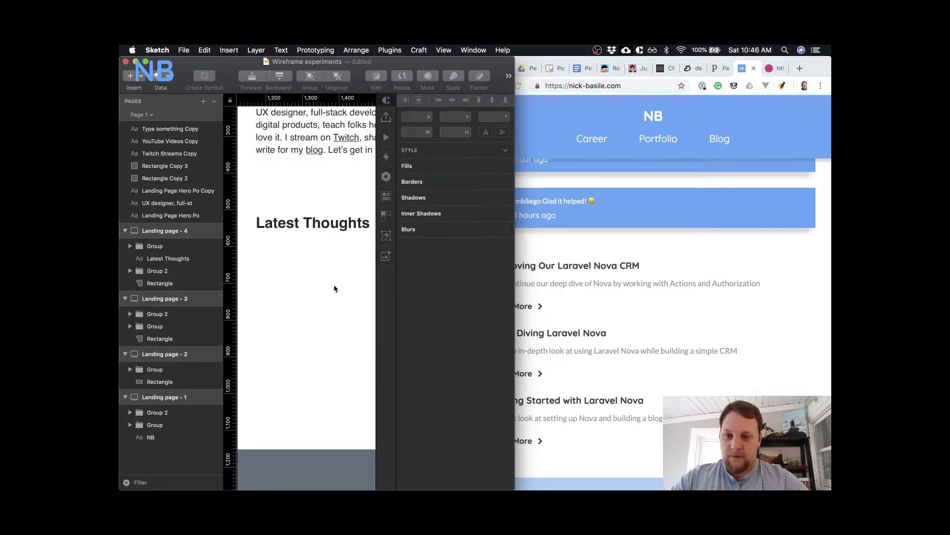
pyautogui.press('t')
pyautogui.click(261, 253)
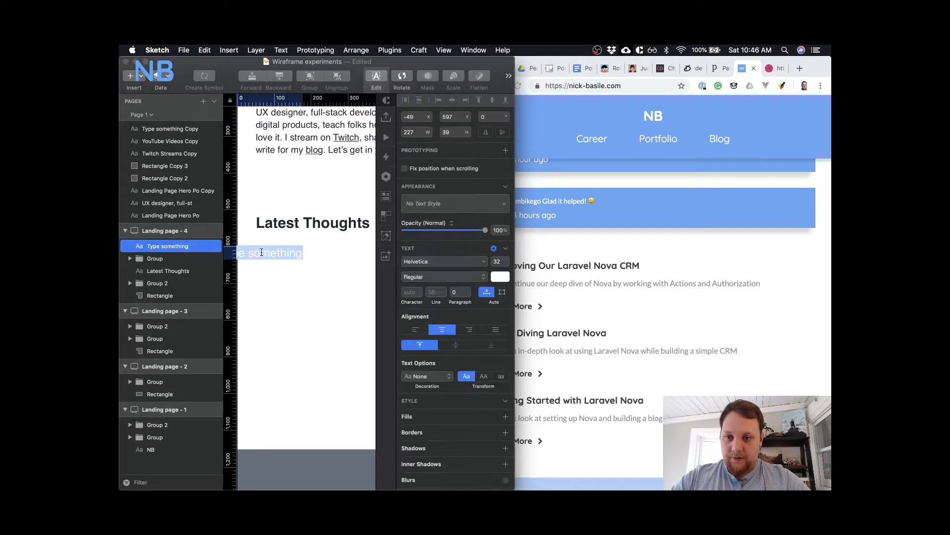
pyautogui.click(509, 278)
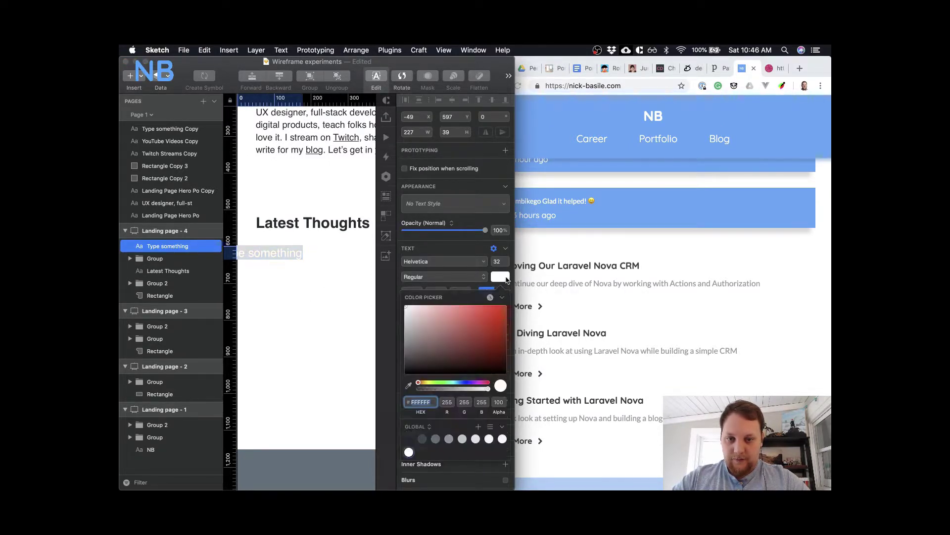
pyautogui.click(409, 439)
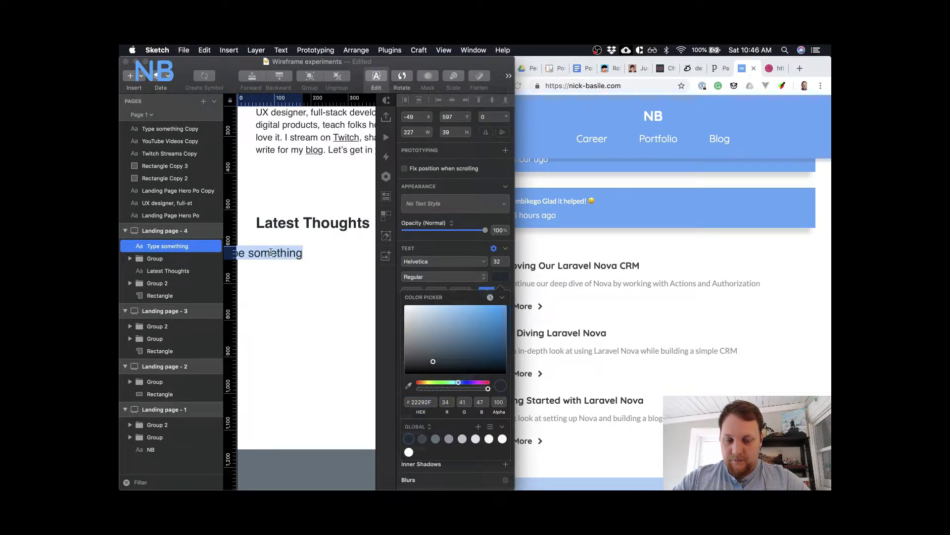
pyautogui.press('Escape')
# - Replace the placeholder text with "Impr", left-align it and line it up with the heading's left edge at X 50, Y 597
pyautogui.moveTo(266, 254); pyautogui.dragTo(303, 258)
pyautogui.doubleClick(302, 258)
pyautogui.press('super+a')
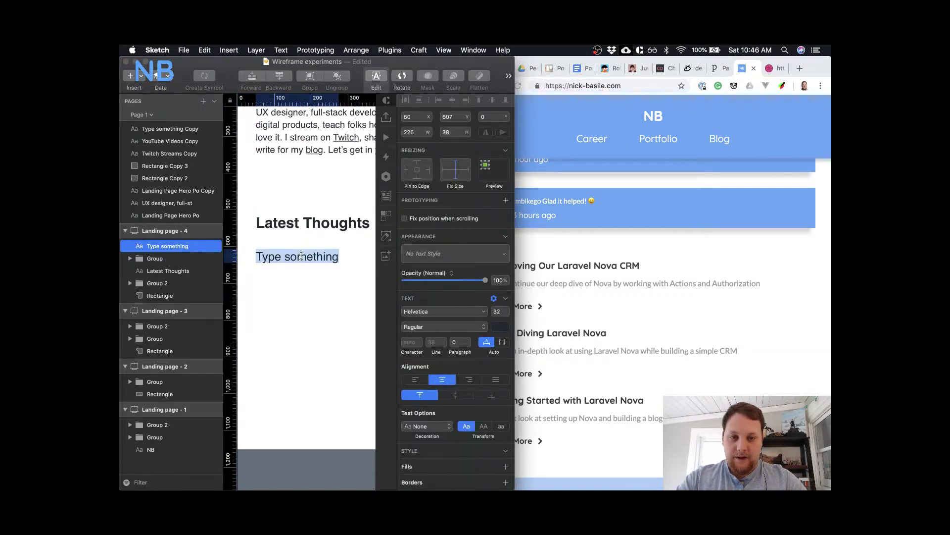
pyautogui.press('BackSpace')
pyautogui.write('Impr')
pyautogui.press('Escape')
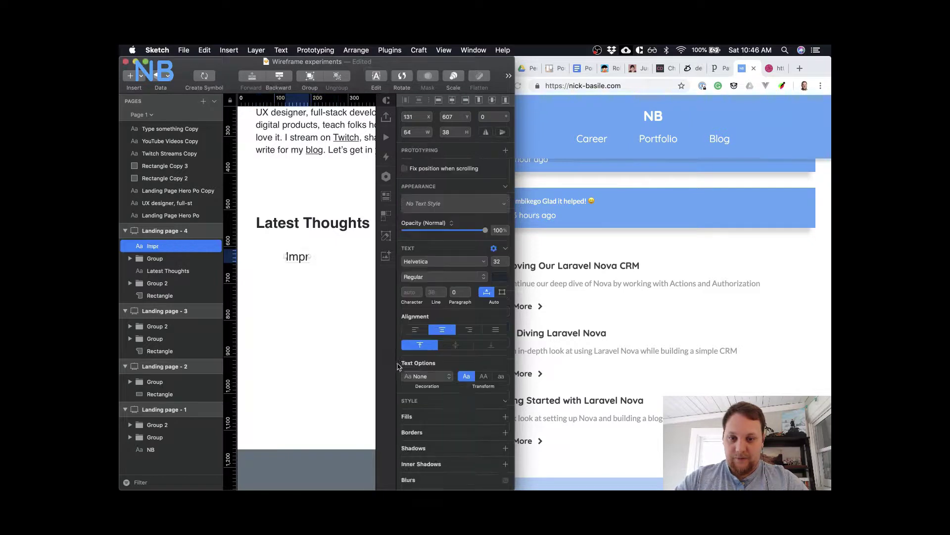
pyautogui.click(415, 330)
pyautogui.moveTo(299, 256); pyautogui.dragTo(267, 253)
# - Complete the text layer as the site's first post title, "Improving Our Laravel Nova CRM"
pyautogui.doubleClick(267, 253)
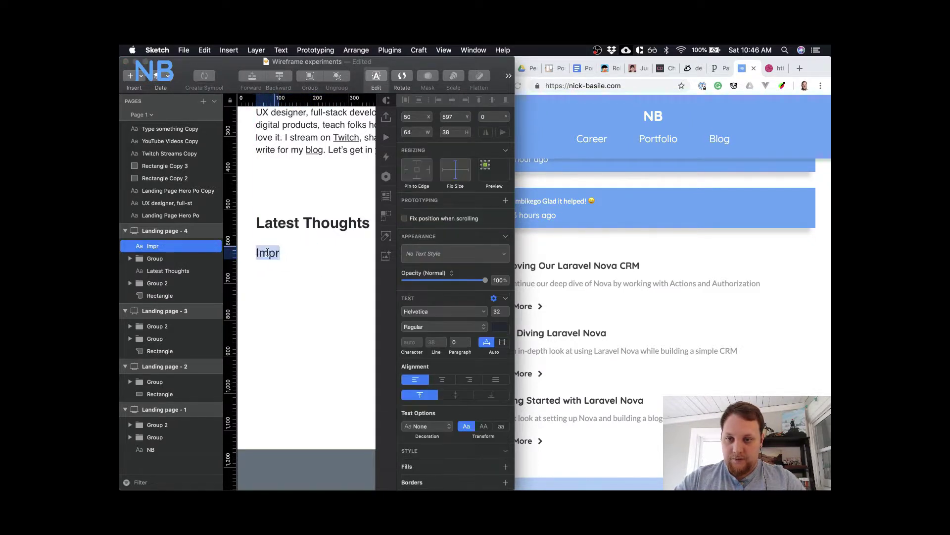
pyautogui.click(279, 253)
pyautogui.write('oving ')
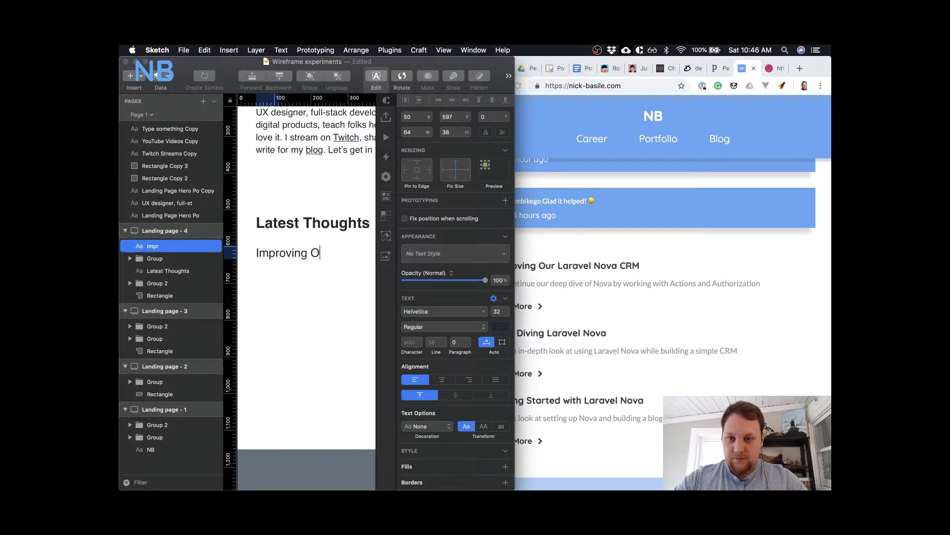
pyautogui.write('Our Laravel')
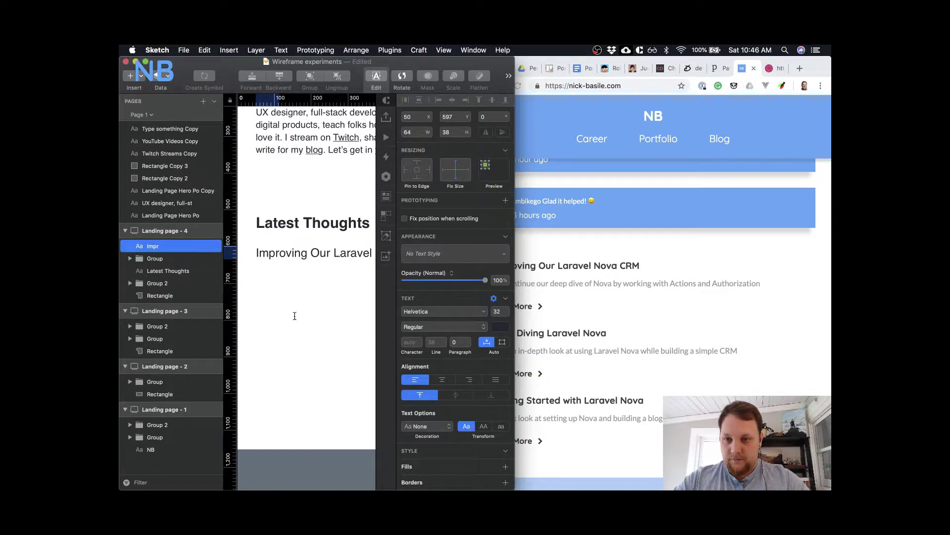
pyautogui.press('Escape')
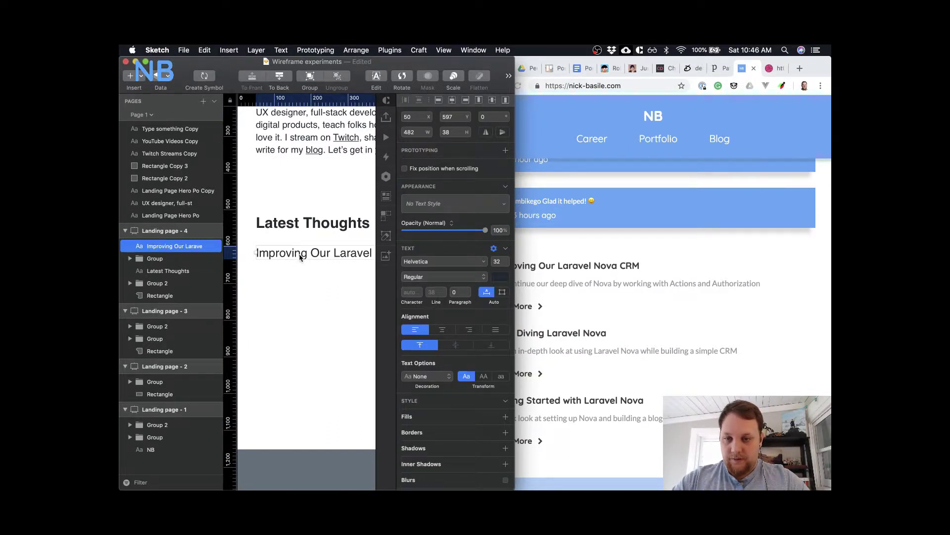
# - Duplicate the post title below at Y 660 and replace its text with the site's description, "We continue our deep dive of Nova by working with Actions and Authorization"
pyautogui.moveTo(304, 257); pyautogui.dragTo(307, 280)
pyautogui.click(583, 271)
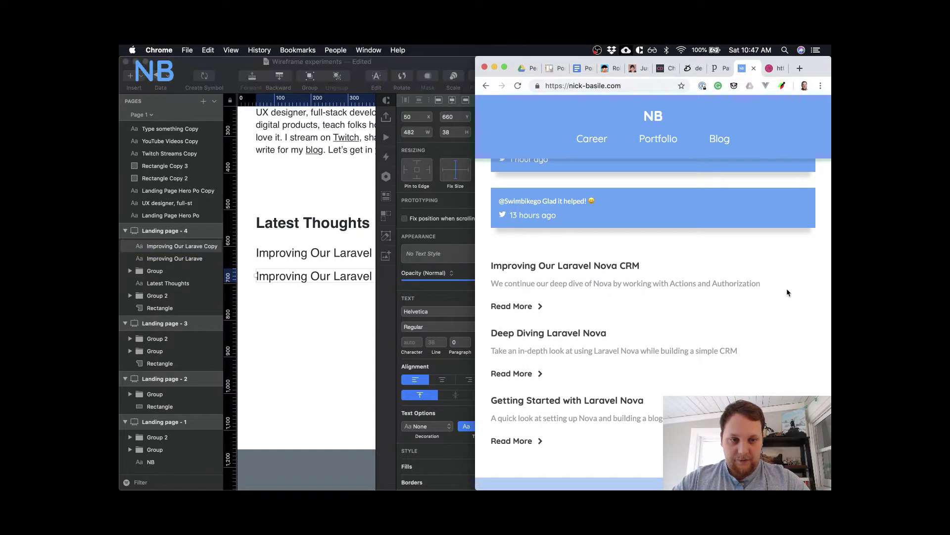
pyautogui.moveTo(786, 287); pyautogui.dragTo(558, 280)
pyautogui.click(255, 315)
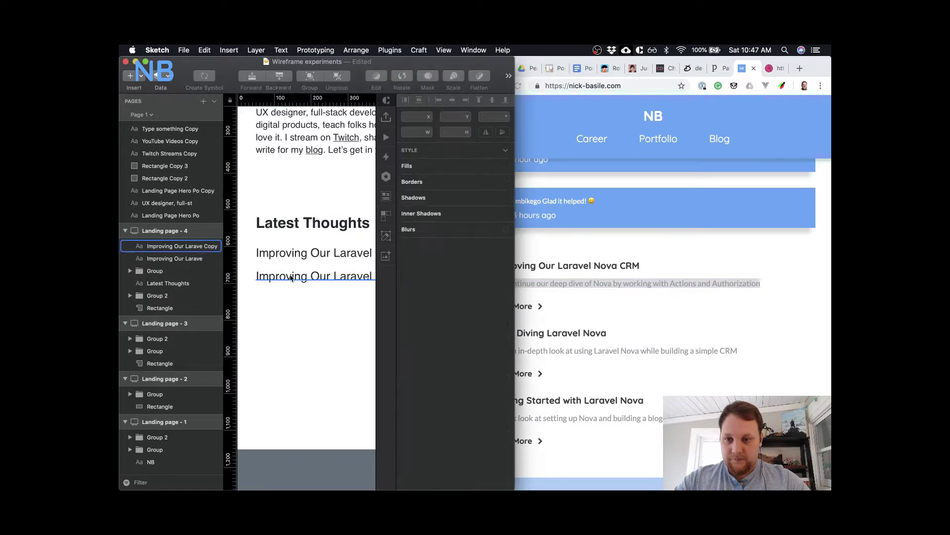
pyautogui.doubleClick(290, 275)
pyautogui.press('super+a')
pyautogui.press('super+v')
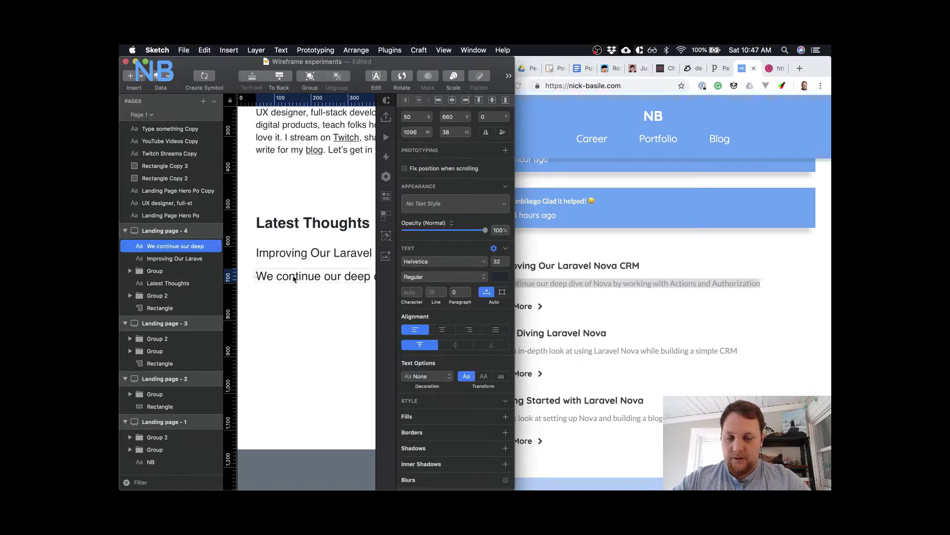
pyautogui.press('Escape')
# - Duplicate the description line below at Y 737 and change the copy's text to "Learn More >"
pyautogui.press('super+d')
pyautogui.doubleClick(294, 306)
pyautogui.press('BackSpace')
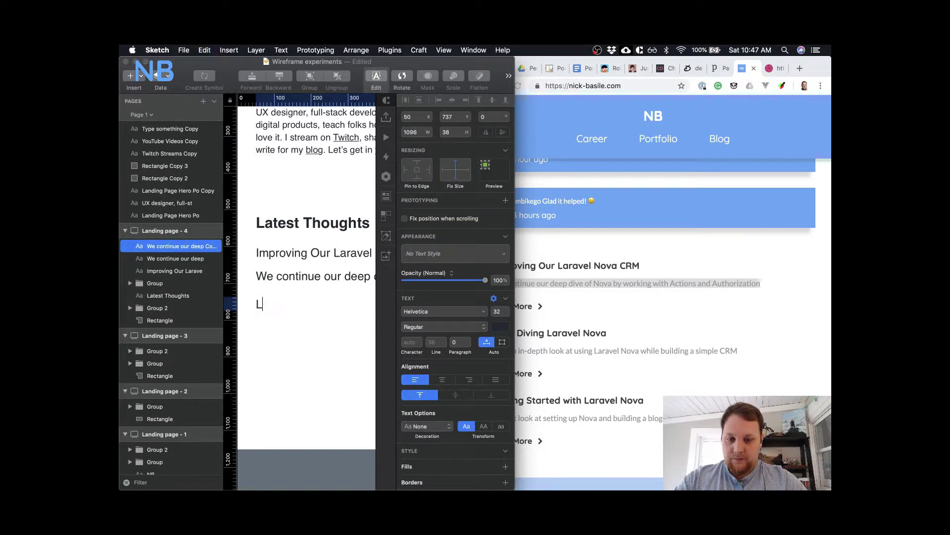
pyautogui.write('Learn More ')
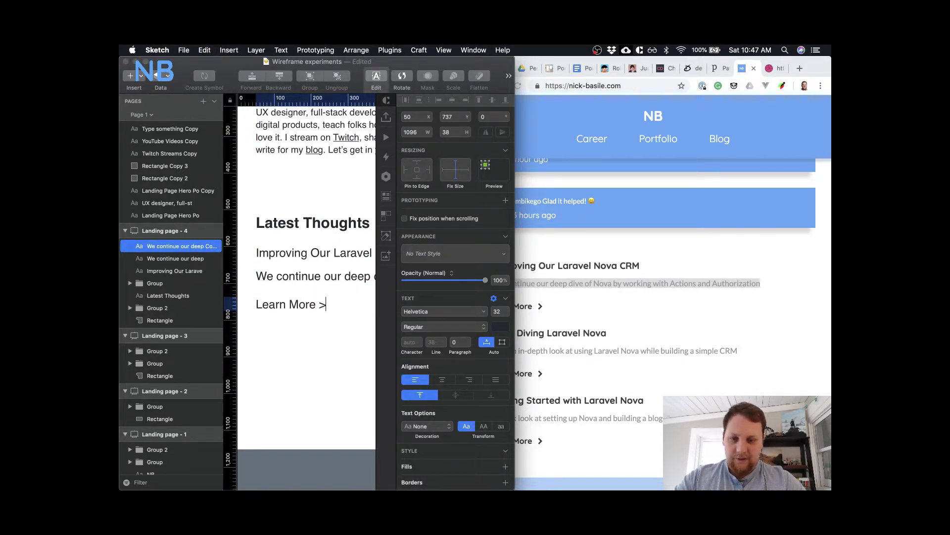
pyautogui.write('>')
pyautogui.press('Escape')
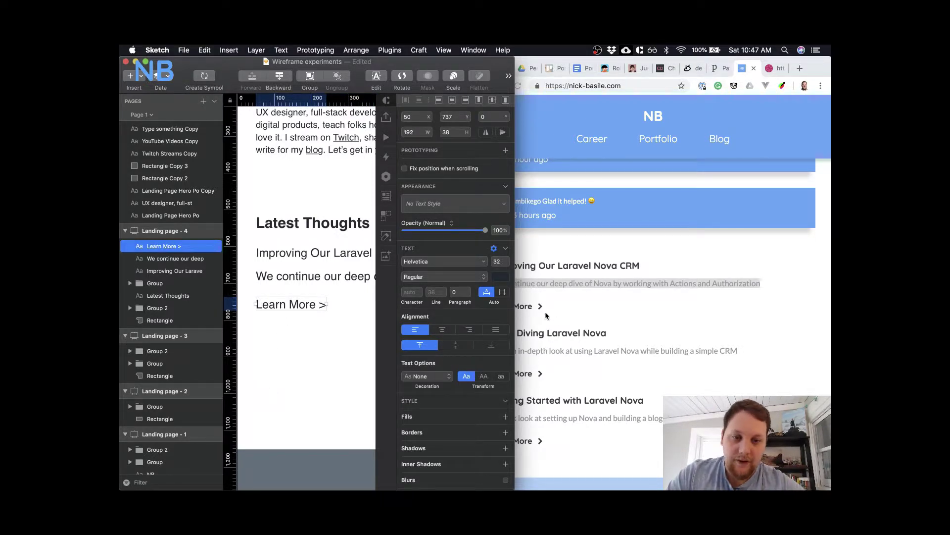
# - Bring all three posts into view on the reference site and move the "Learn More >" line up to Y 713, closer beneath the description
pyautogui.scroll(-5, 546, 316)
pyautogui.scroll(3, 584, 311)
pyautogui.click(625, 310)
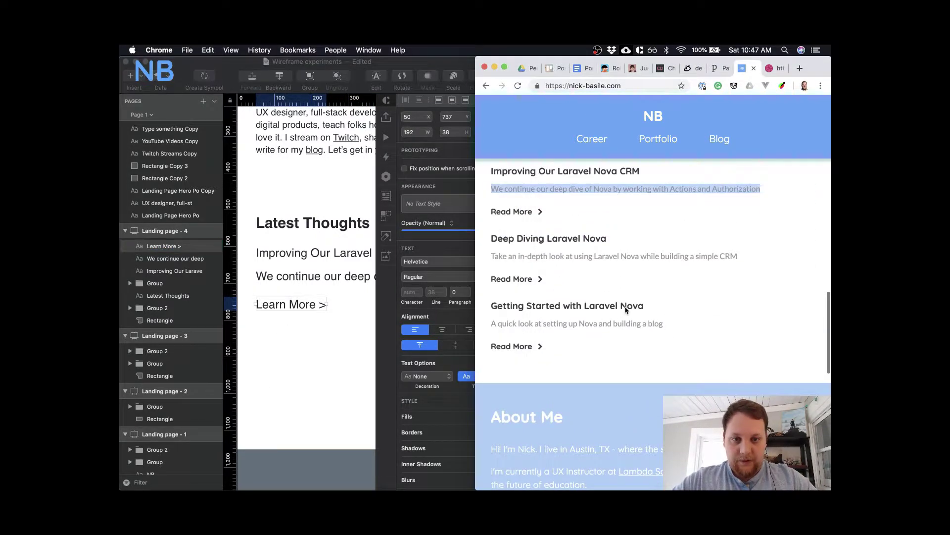
pyautogui.click(318, 364)
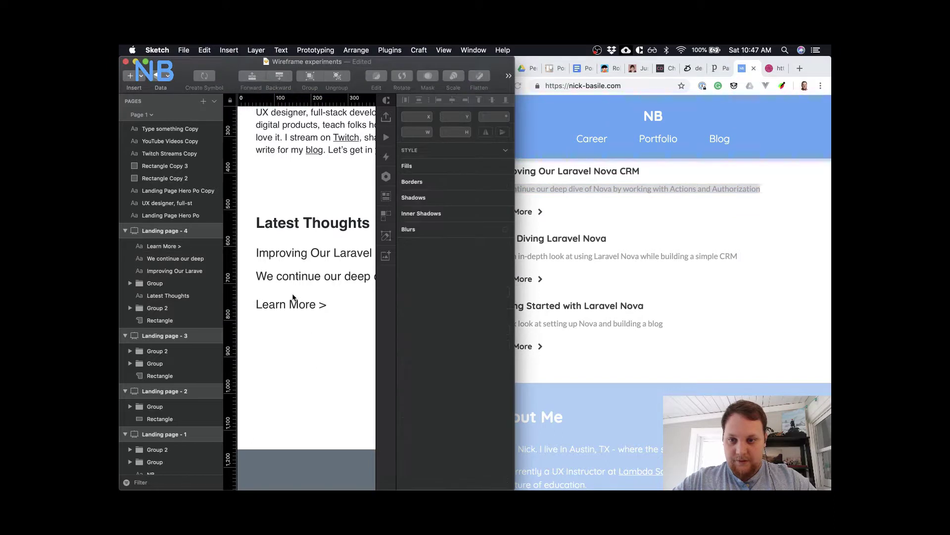
pyautogui.moveTo(292, 304); pyautogui.dragTo(292, 295)
# - Duplicate the title, description and "Learn More >" lines together as a second post block beneath the first, with its title at Y 776
pyautogui.keyDown('shift'); pyautogui.click(293, 276); pyautogui.keyUp('shift')
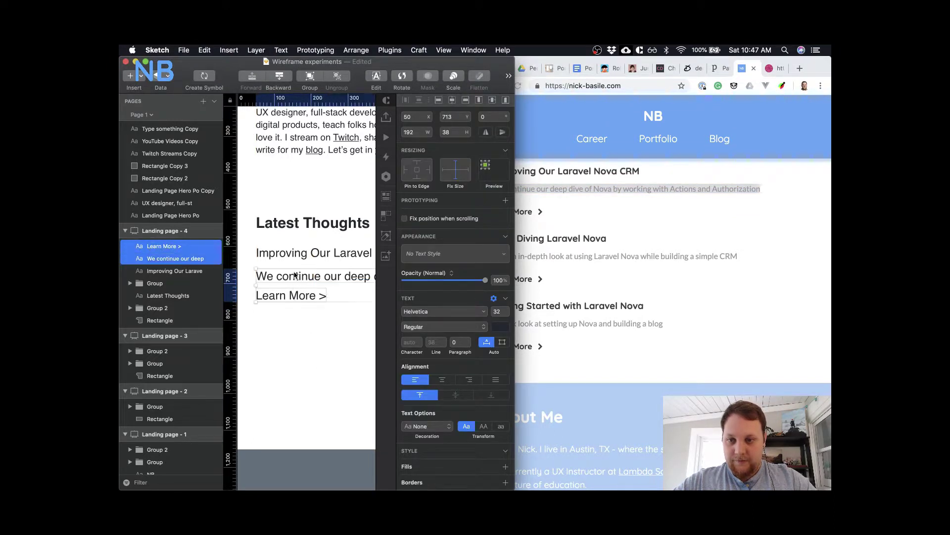
pyautogui.keyDown('shift'); pyautogui.click(294, 255); pyautogui.keyUp('shift')
pyautogui.keyDown('alt'); pyautogui.moveTo(294, 255); pyautogui.dragTo(294, 321); pyautogui.keyUp('alt')
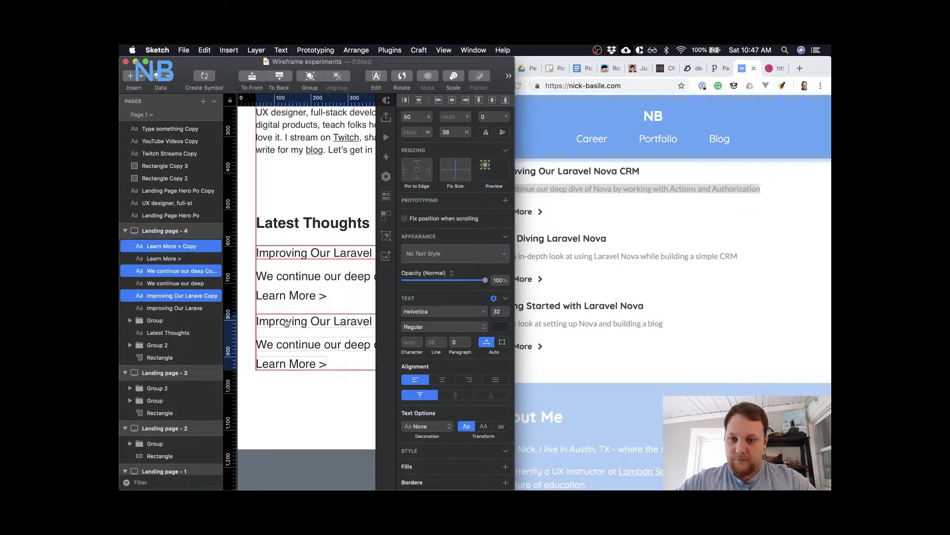
pyautogui.click(284, 400)
pyautogui.click(296, 318)
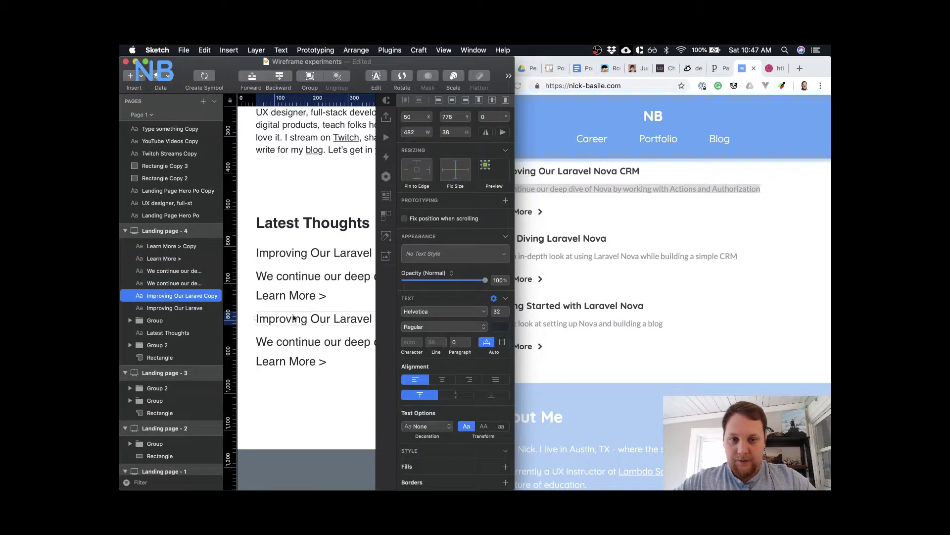
# - Replace the second post heading under Latest Thoughts with "Deep Diving Laravel Nova", copied from the nick-basile.com page in Chrome
pyautogui.click(578, 283)
pyautogui.moveTo(606, 239); pyautogui.dragTo(482, 238)
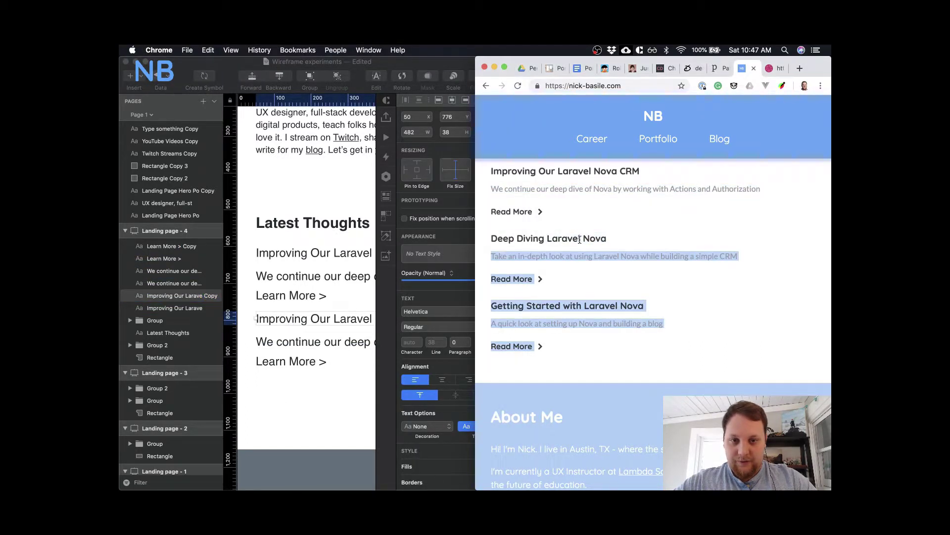
pyautogui.moveTo(580, 239); pyautogui.dragTo(490, 240)
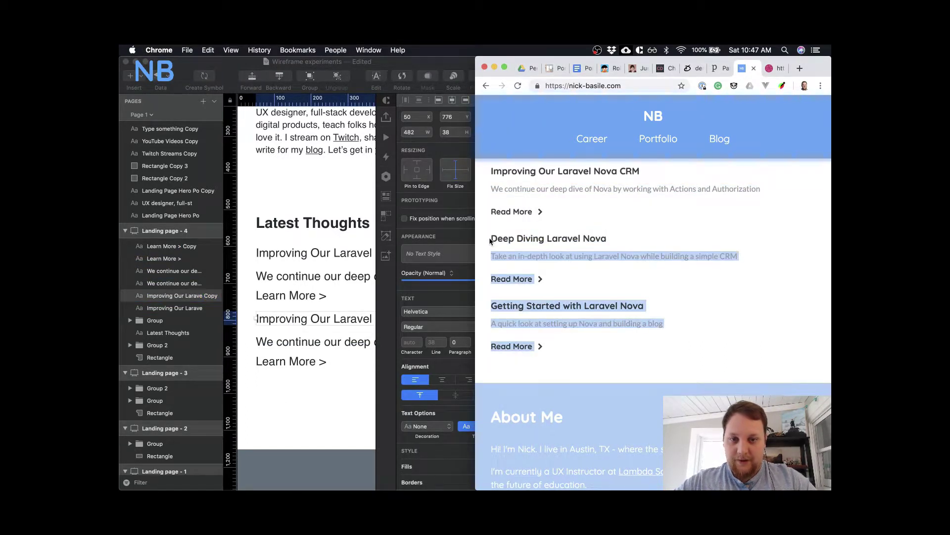
pyautogui.click(490, 239)
pyautogui.tripleClick(493, 238)
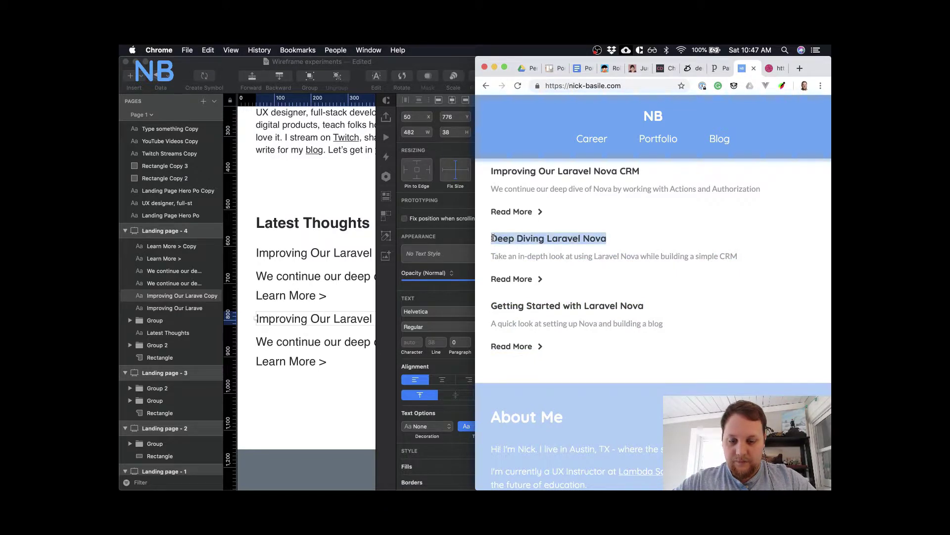
pyautogui.click(301, 329)
pyautogui.doubleClick(293, 321)
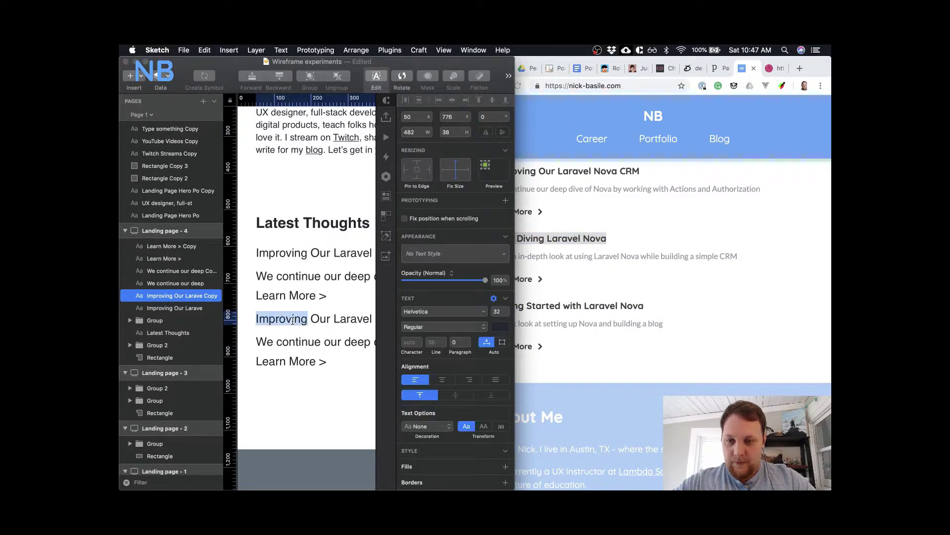
pyautogui.press('super+a')
pyautogui.press('super+v')
# - Replace the second post's description with the website's "Take an in-depth look at using Laravel Nova while building a simple CRM"
pyautogui.press('super+Tab')
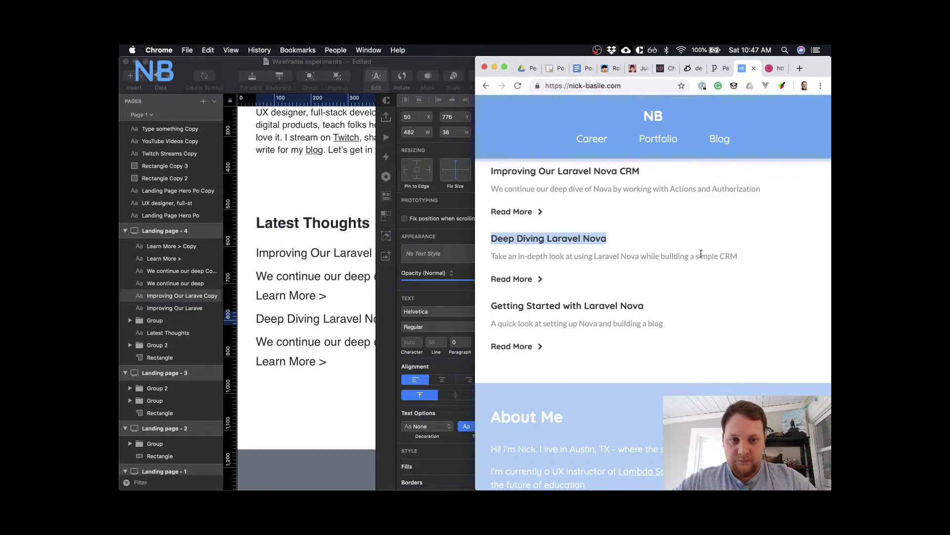
pyautogui.tripleClick(700, 255)
pyautogui.press('super+Tab')
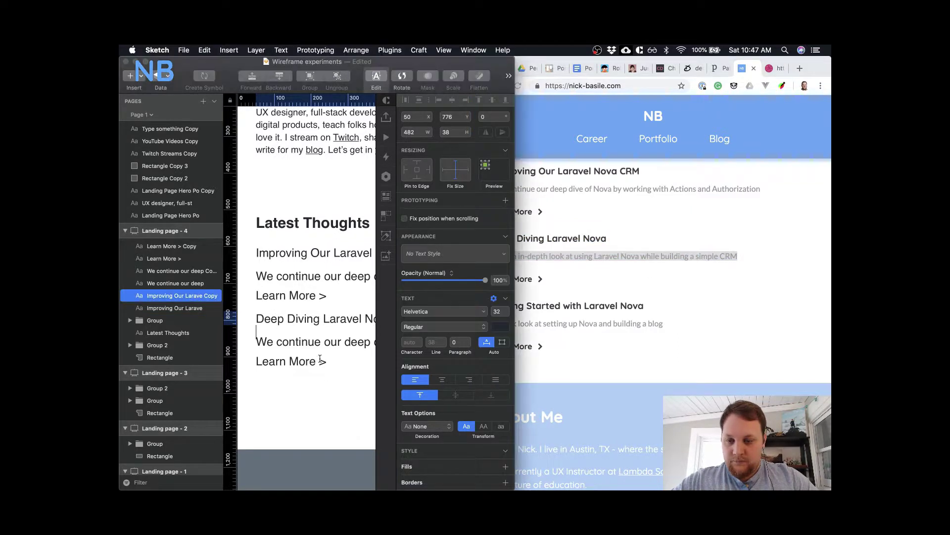
pyautogui.press('super+a')
pyautogui.press('Escape')
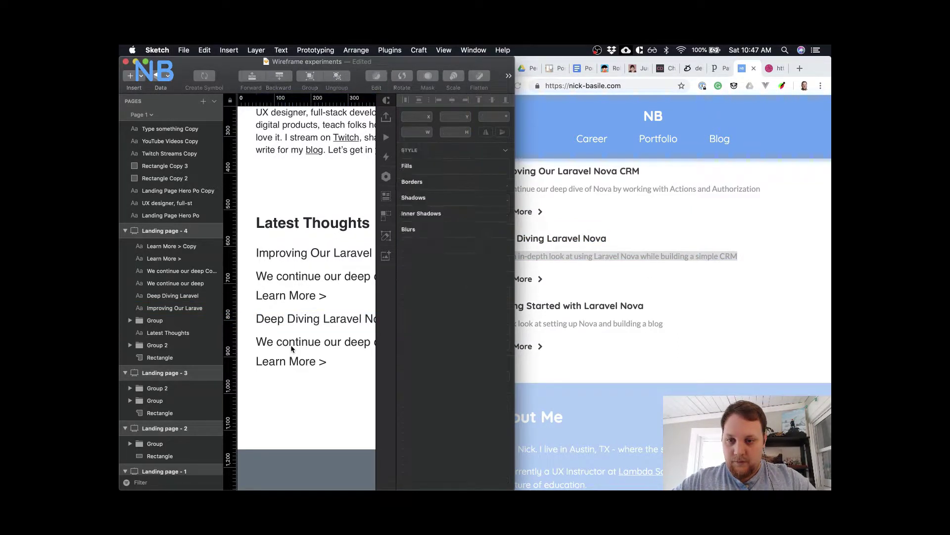
pyautogui.doubleClick(292, 345)
pyautogui.press('super+a')
pyautogui.press('super+v')
# - Duplicate the second post's three text layers below it and replace the copied heading with the website's "Getting Started with Laravel Nova"
pyautogui.click(292, 415)
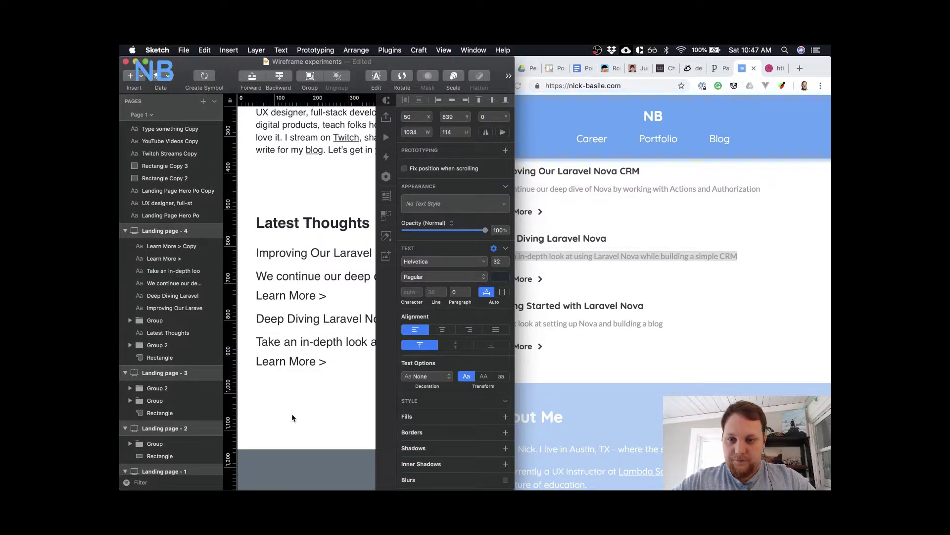
pyautogui.moveTo(301, 393)
pyautogui.mouseDown()
pyautogui.moveTo(286, 322)
pyautogui.moveTo(287, 393)
pyautogui.mouseUp()
pyautogui.click(567, 371)
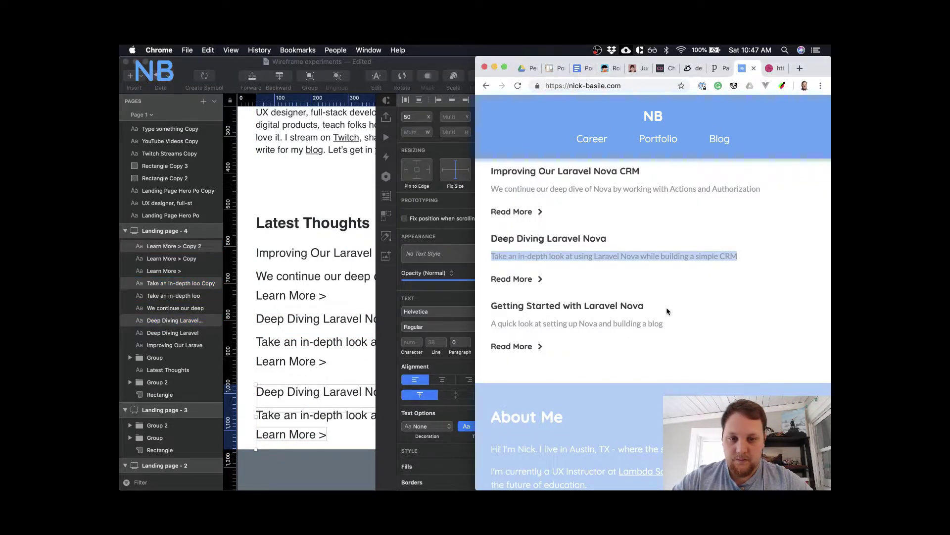
pyautogui.moveTo(666, 306)
pyautogui.mouseDown()
pyautogui.moveTo(483, 301)
pyautogui.moveTo(492, 304)
pyautogui.mouseUp()
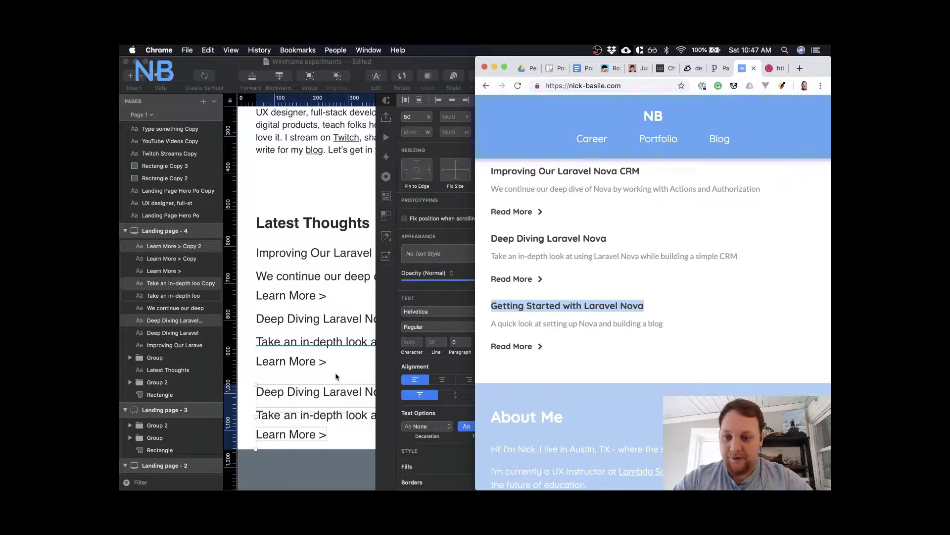
pyautogui.click(334, 374)
pyautogui.doubleClick(303, 391)
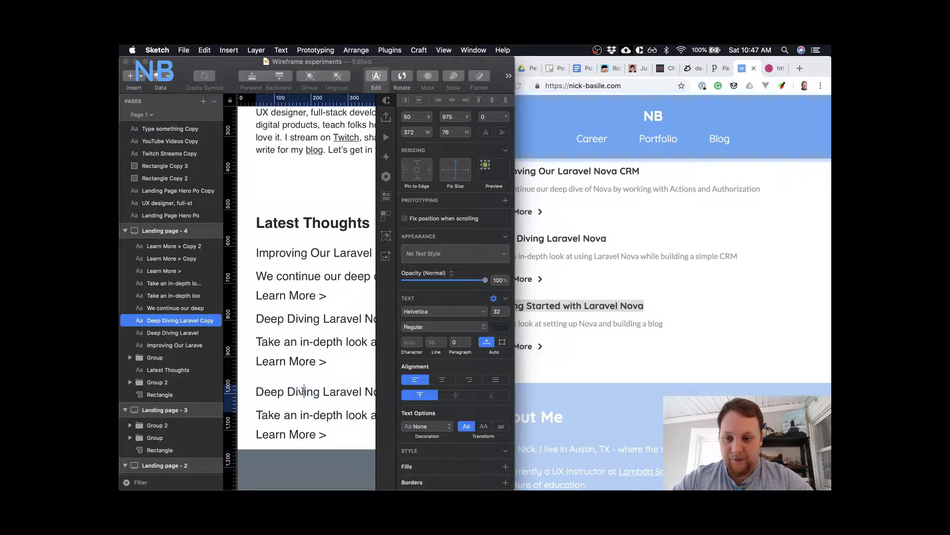
pyautogui.press('super+a')
pyautogui.press('super+v')
pyautogui.press('Escape')
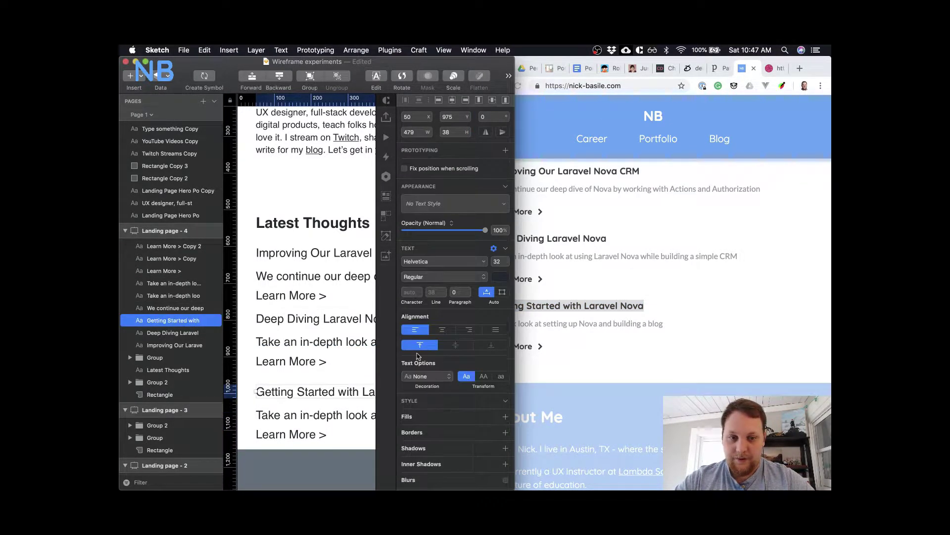
# - Replace the third post's description with "A quick look at setting up Nova and building a blog", copied from the website
pyautogui.click(600, 343)
pyautogui.moveTo(534, 347); pyautogui.dragTo(490, 347)
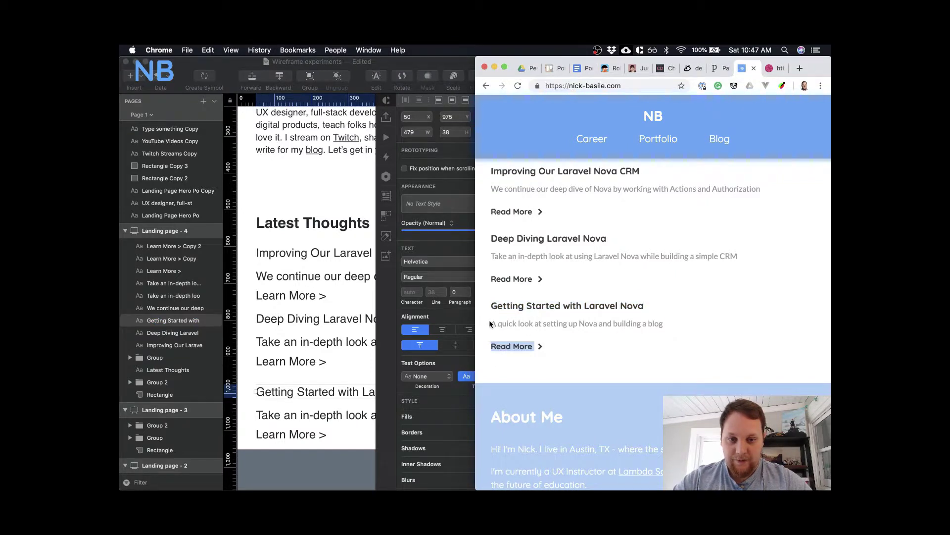
pyautogui.tripleClick(493, 324)
pyautogui.click(272, 430)
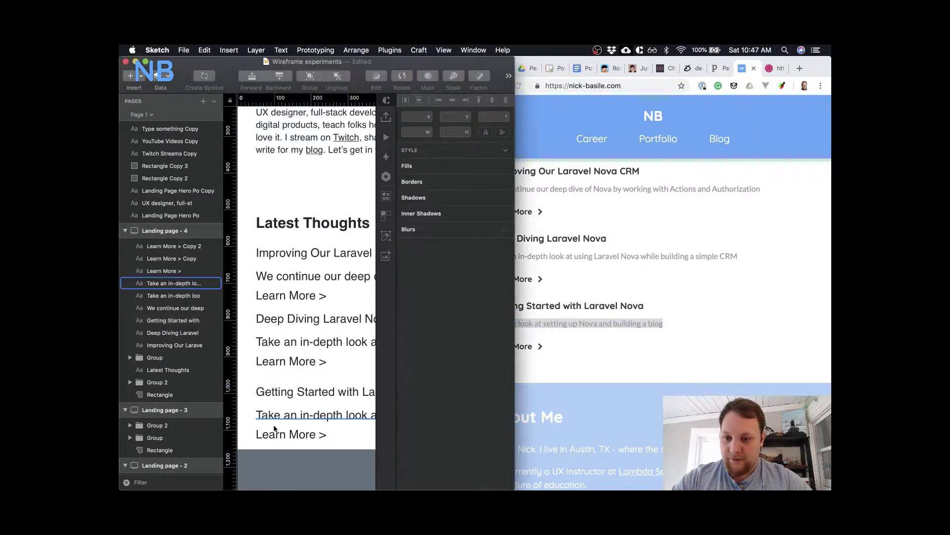
pyautogui.click(277, 417)
pyautogui.doubleClick(278, 416)
pyautogui.tripleClick(287, 416)
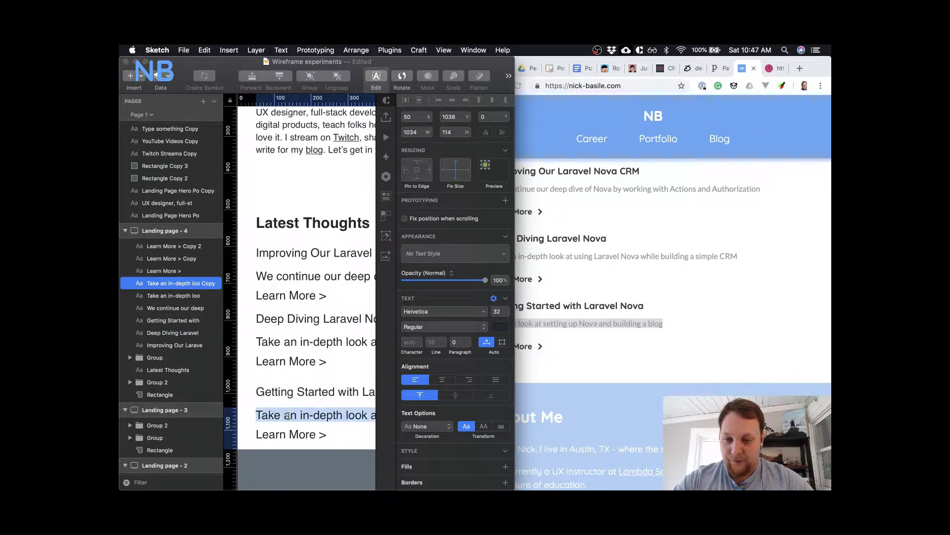
pyautogui.press('cmd+v')
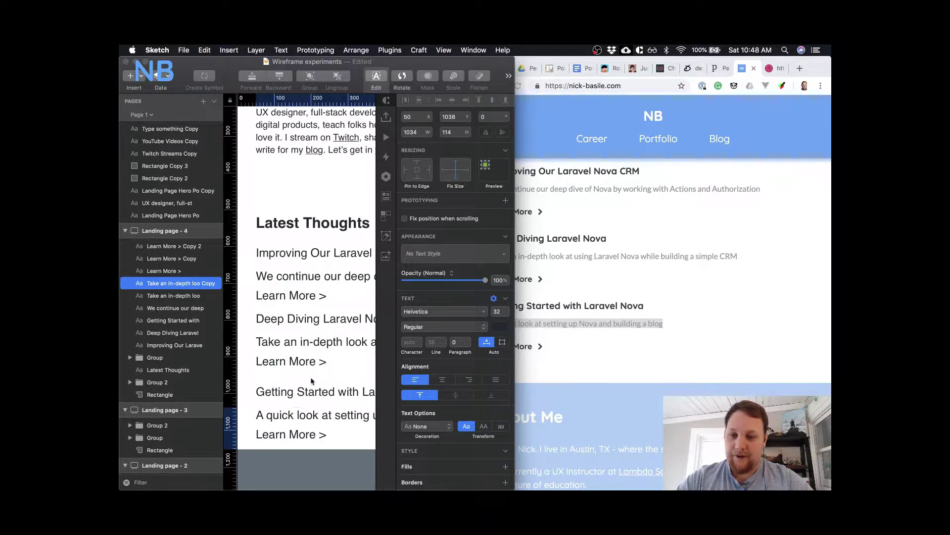
pyautogui.click(328, 375)
# - Widen the Sketch window and set the font size of the "Improving Our Laravel Nova CRM" heading to 28
pyautogui.hotkey('ctrl', 'alt', 'Return')
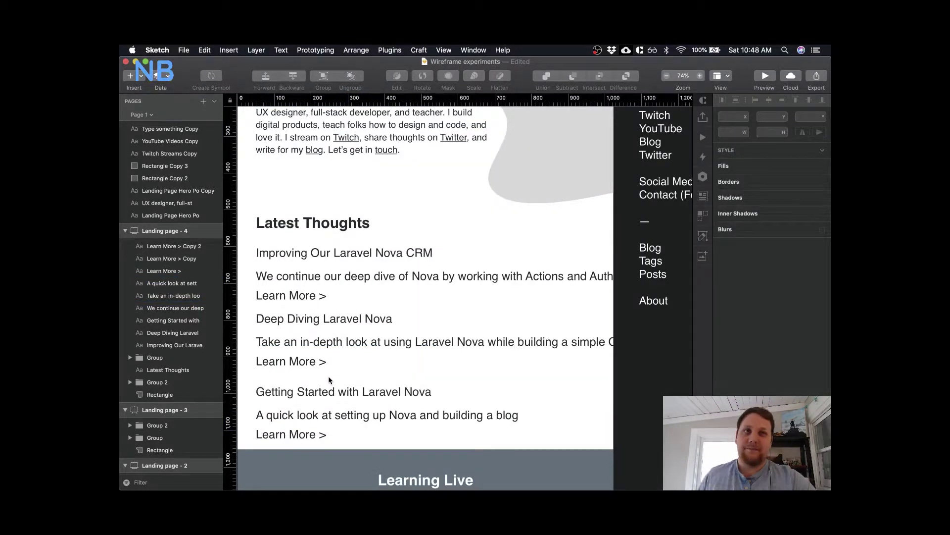
pyautogui.press('super+minus')
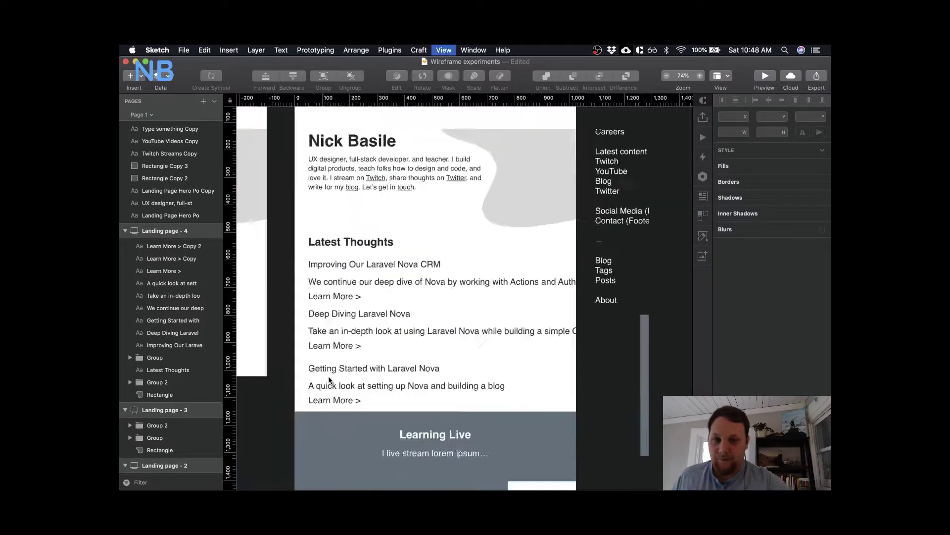
pyautogui.press('super+plus')
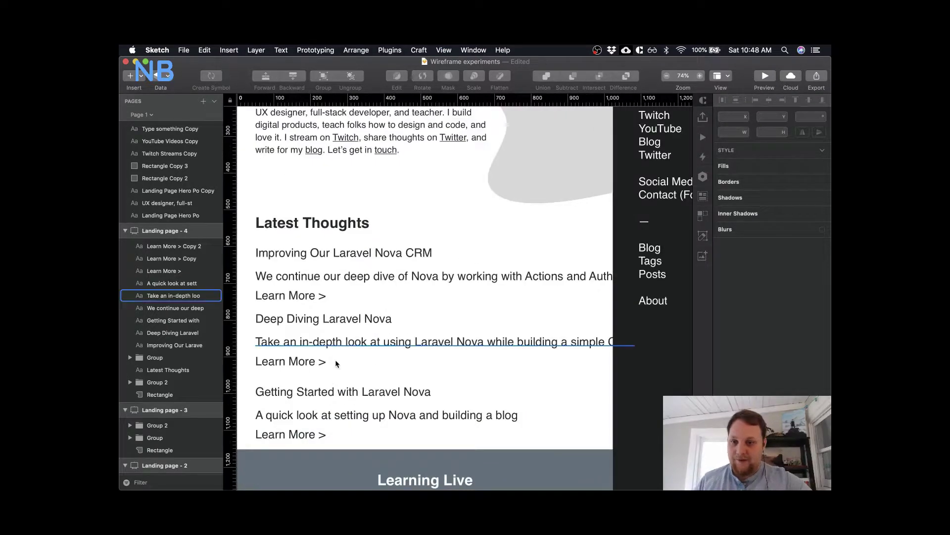
pyautogui.click(405, 278)
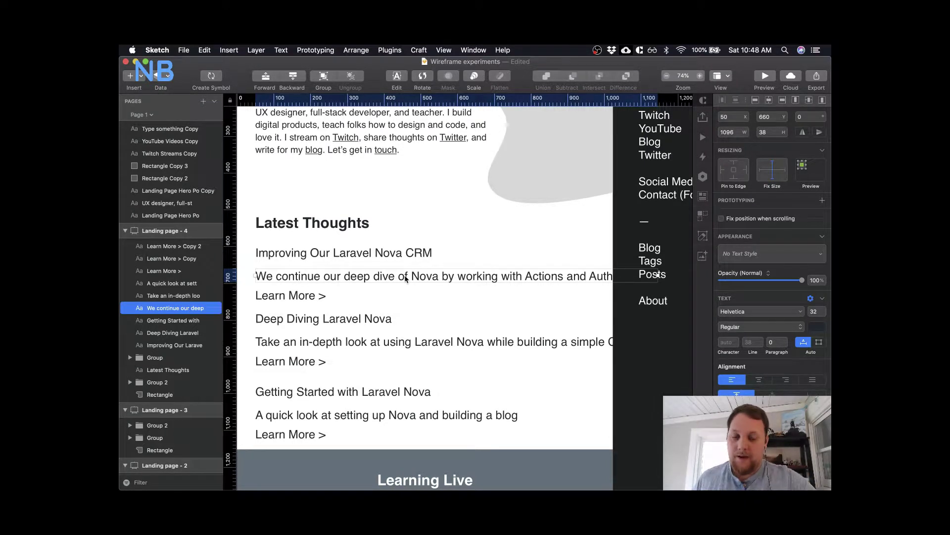
pyautogui.hscroll(-5, 466, 314)
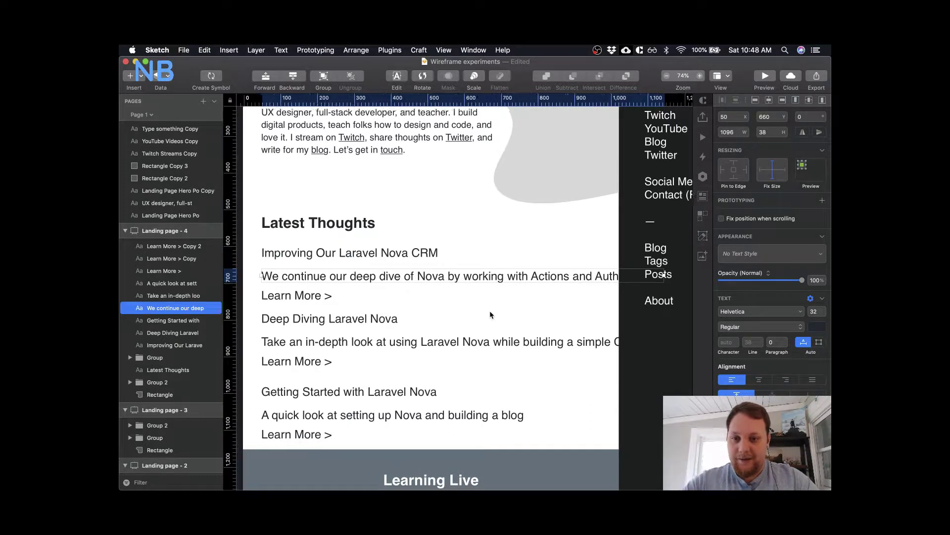
pyautogui.click(431, 252)
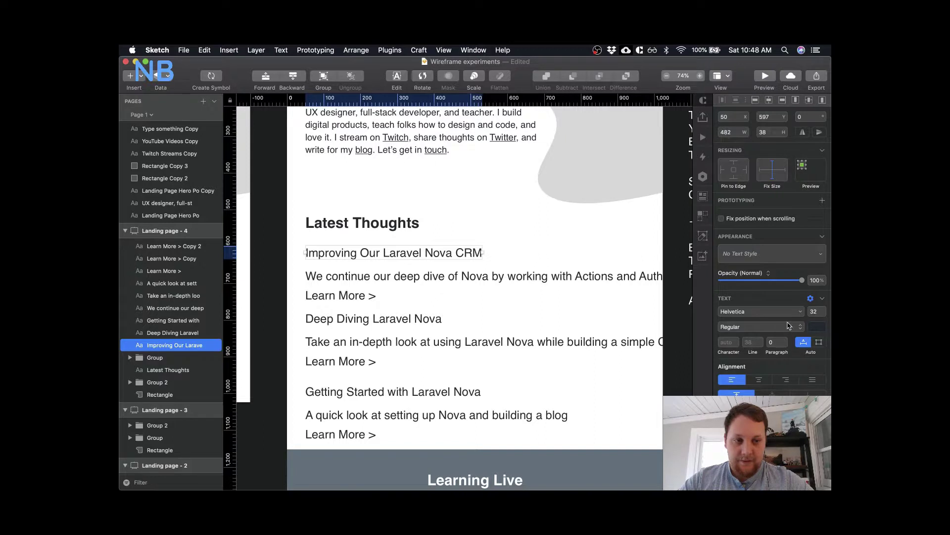
pyautogui.click(813, 312)
pyautogui.write('2')
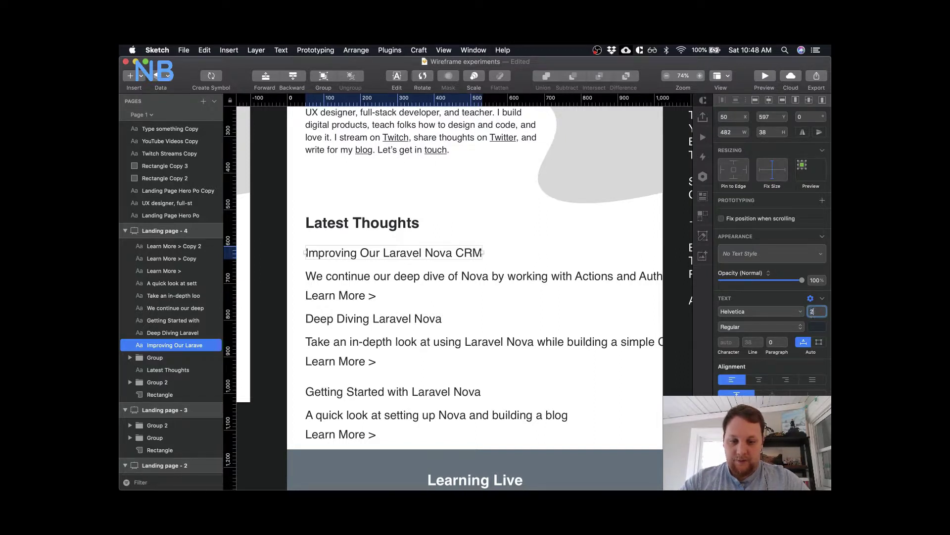
pyautogui.write('5')
pyautogui.press('Return')
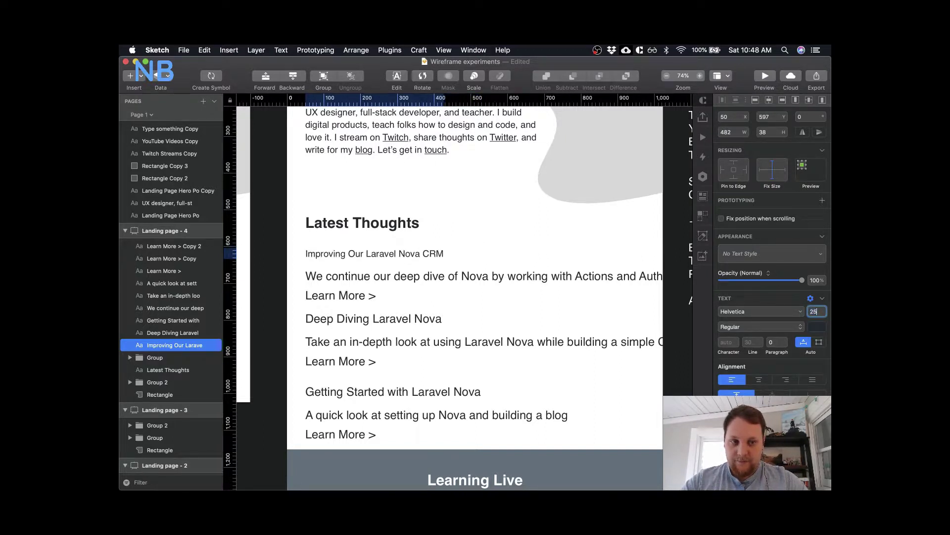
pyautogui.write('8')
pyautogui.press('Return')
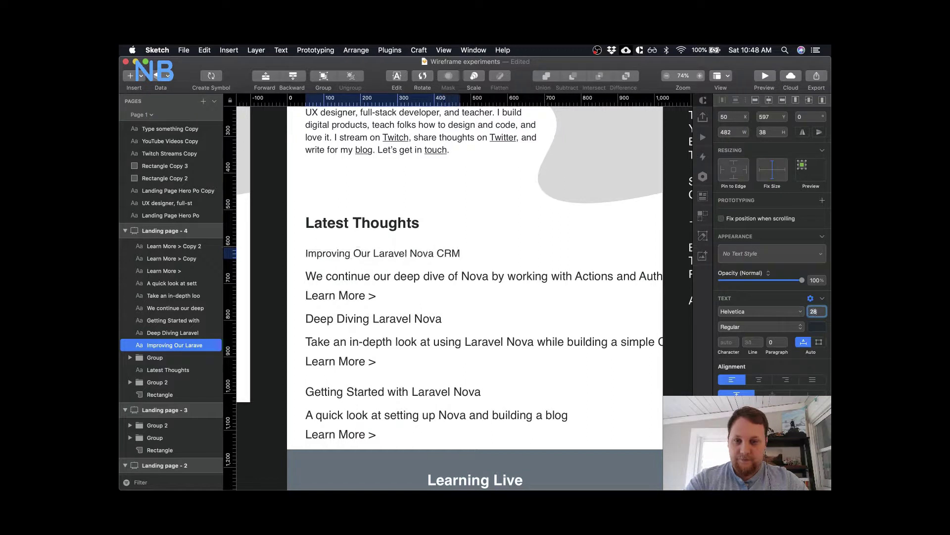
# - Try the Bold weight on the first post's heading and set it back to Regular
pyautogui.click(796, 328)
pyautogui.click(758, 361)
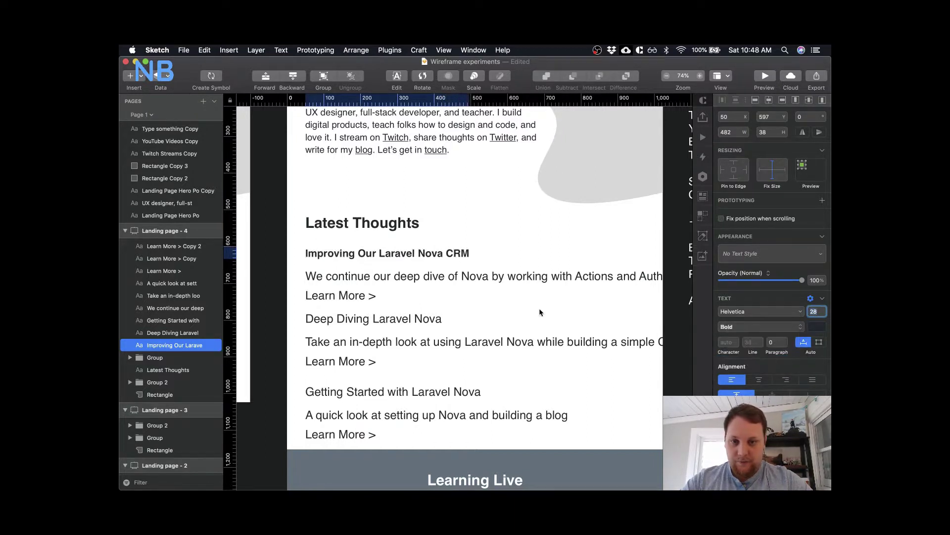
pyautogui.click(759, 327)
pyautogui.click(766, 296)
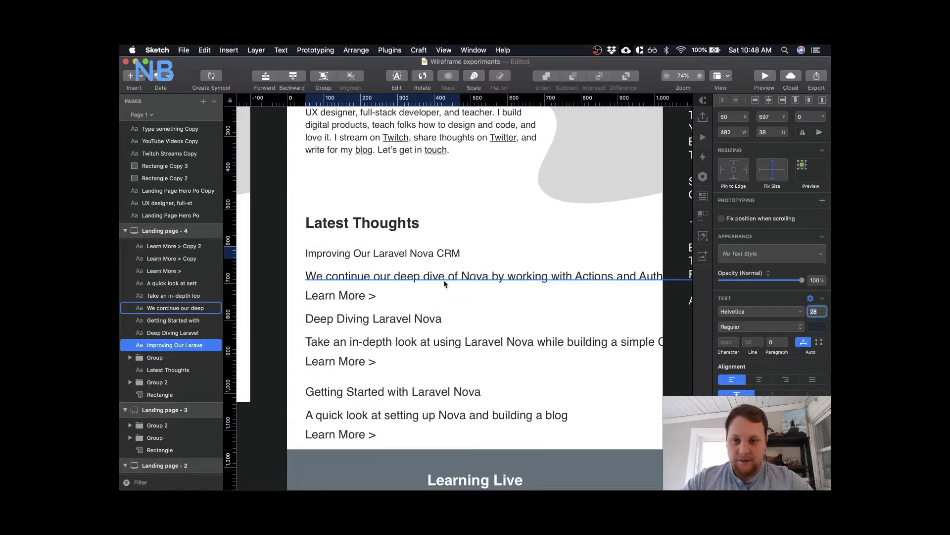
# - Set the first post's description to font size 21 and move it up closer to its heading, at about Y 646
pyautogui.click(443, 277)
pyautogui.click(813, 311)
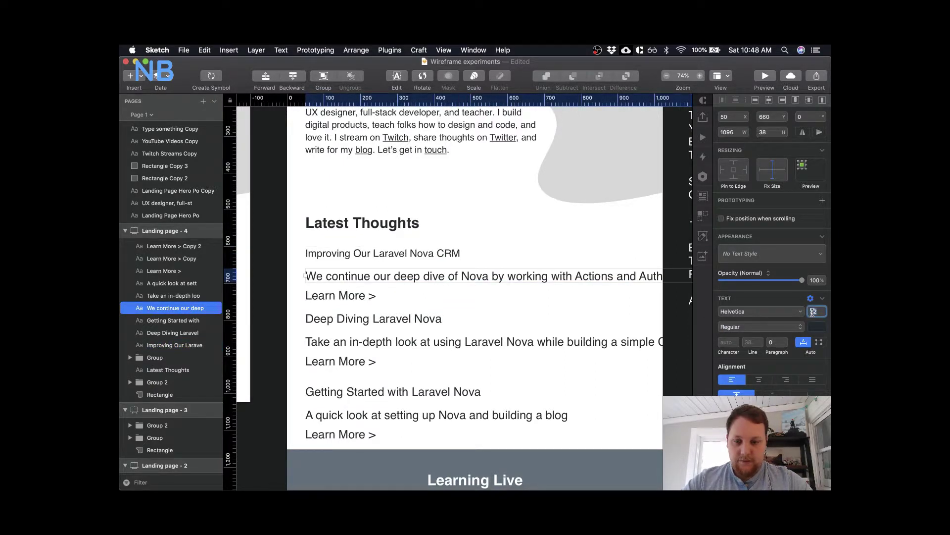
pyautogui.write('21')
pyautogui.press('Return')
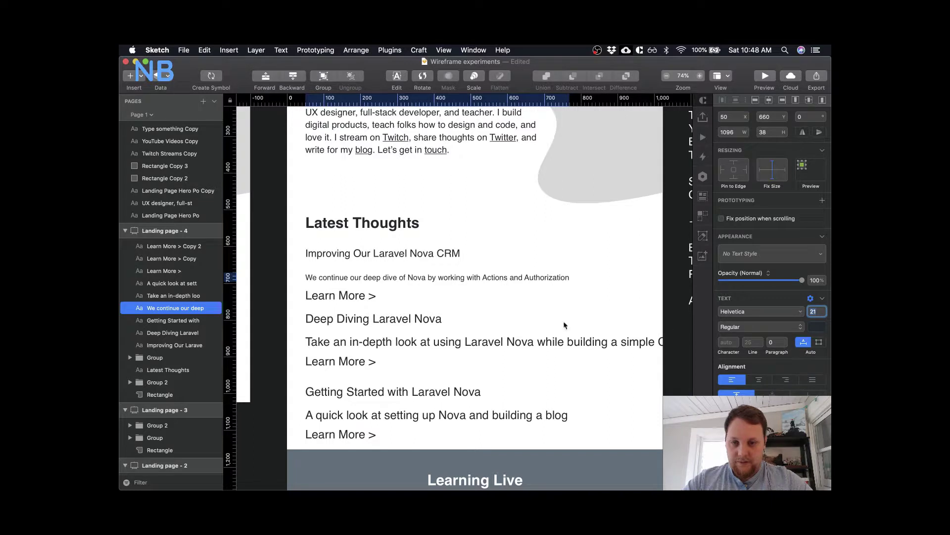
pyautogui.moveTo(497, 278); pyautogui.dragTo(498, 270)
pyautogui.click(485, 251)
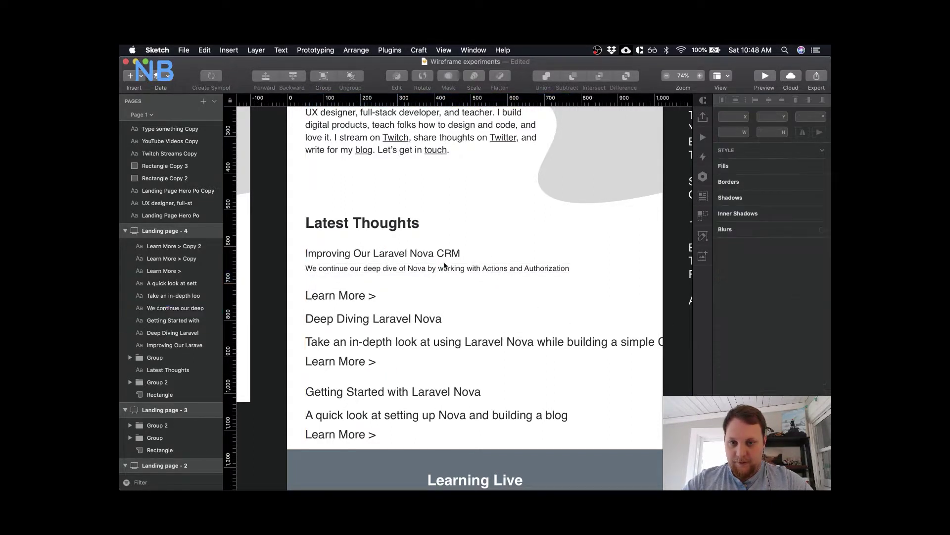
# - Set the width of the first post's description text box to 500 so it wraps onto two lines
pyautogui.click(444, 268)
pyautogui.click(512, 306)
pyautogui.click(519, 270)
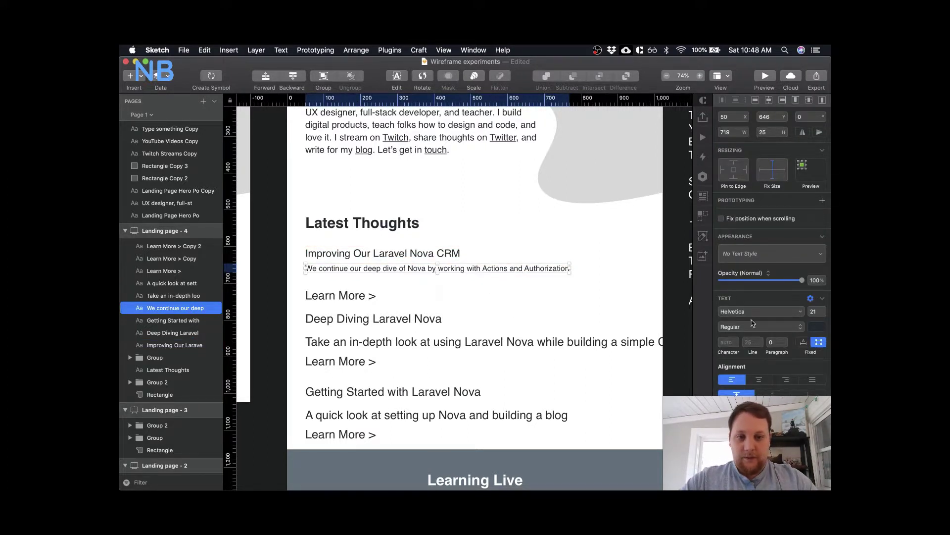
pyautogui.click(737, 133)
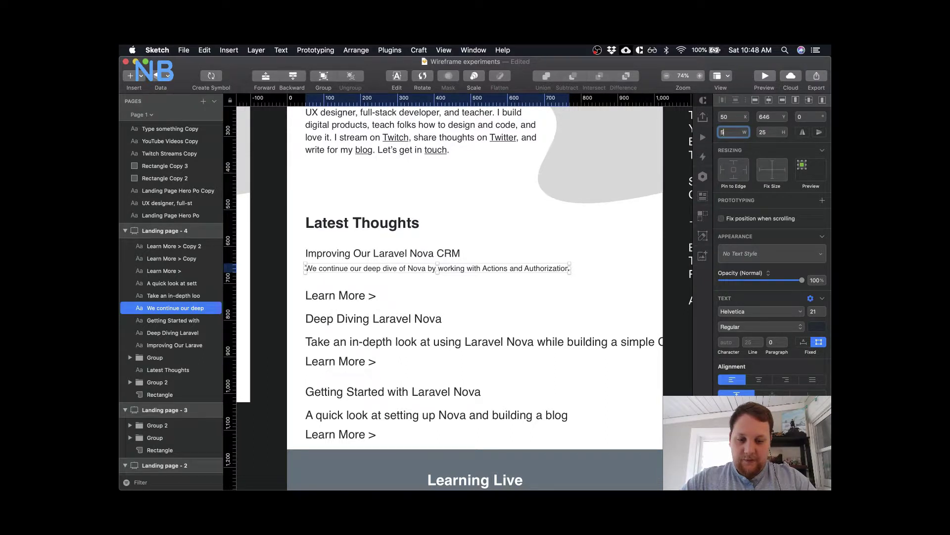
pyautogui.write('500')
pyautogui.press('Return')
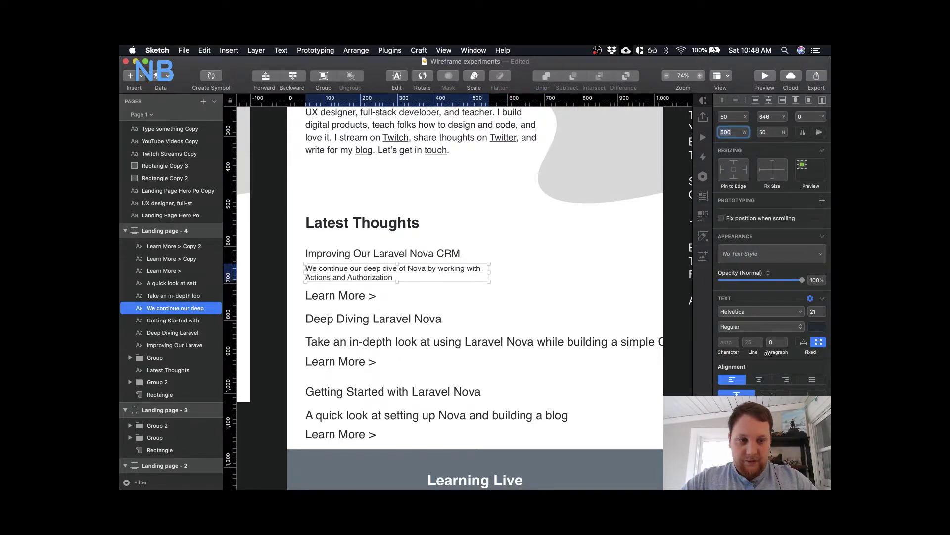
# - Increase the line height of the first post's description to 30
pyautogui.click(750, 342)
pyautogui.write('28')
pyautogui.press('Return')
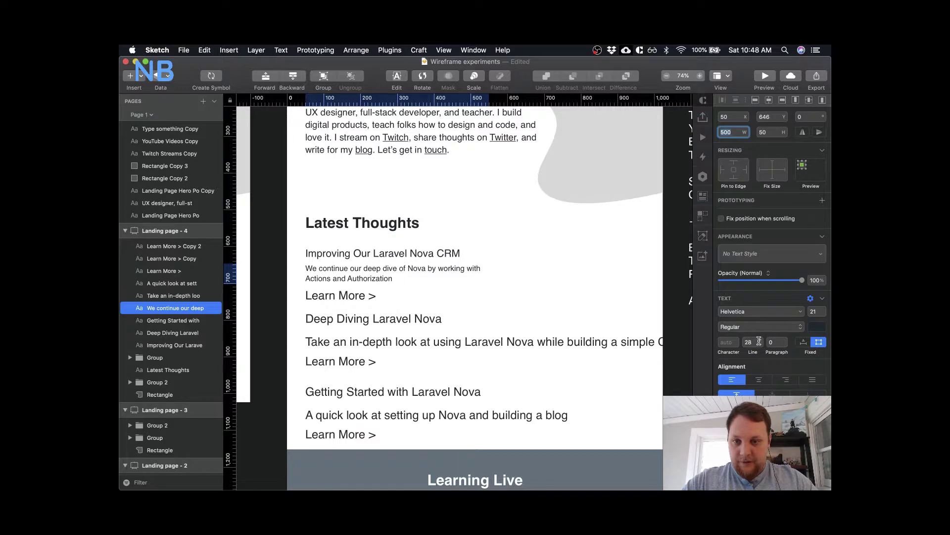
pyautogui.click(761, 340)
pyautogui.click(760, 340)
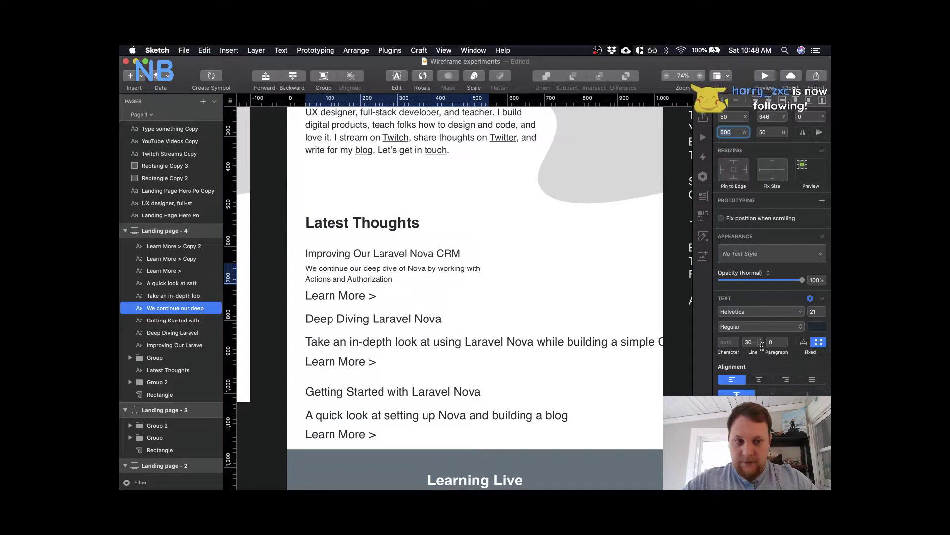
# - Try tighter line heights down to 26 on the first post's description, and set it to 28
pyautogui.click(761, 344)
pyautogui.click(761, 345)
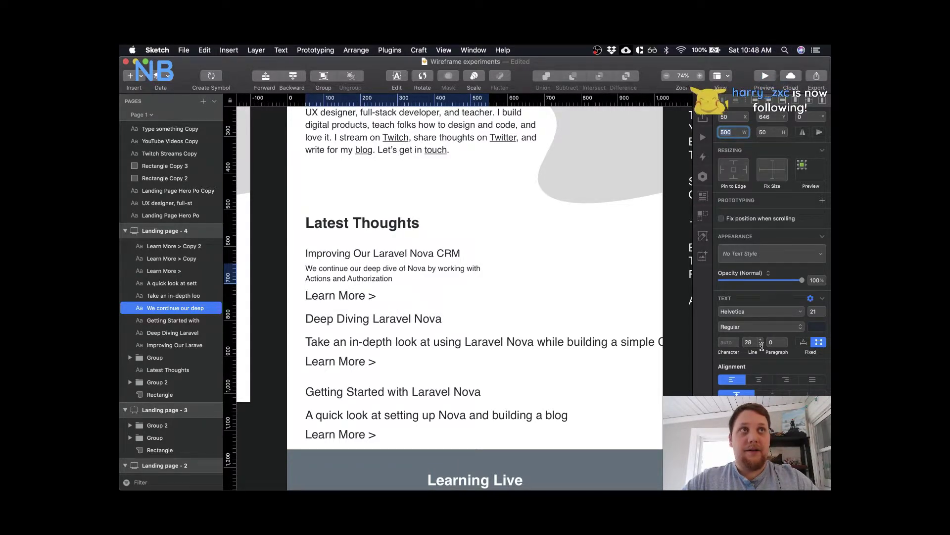
pyautogui.click(762, 345)
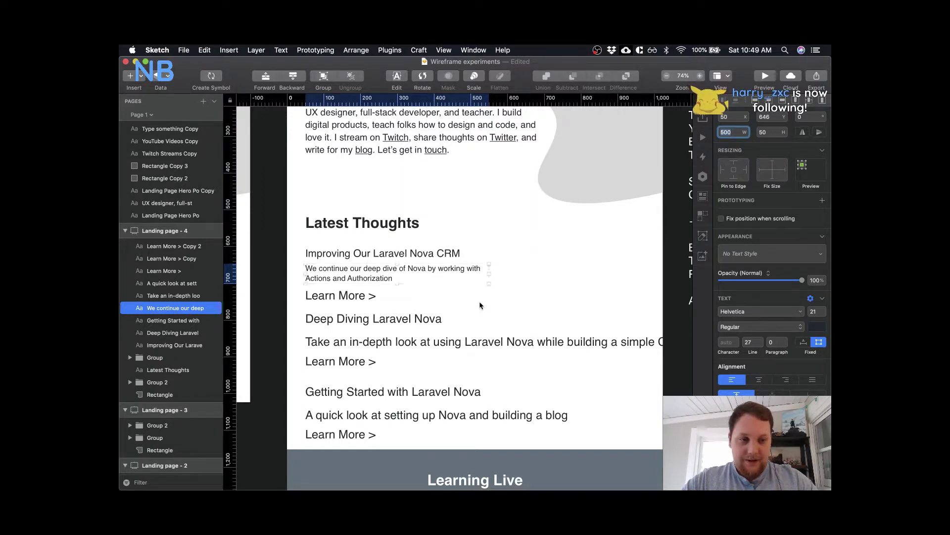
pyautogui.click(760, 345)
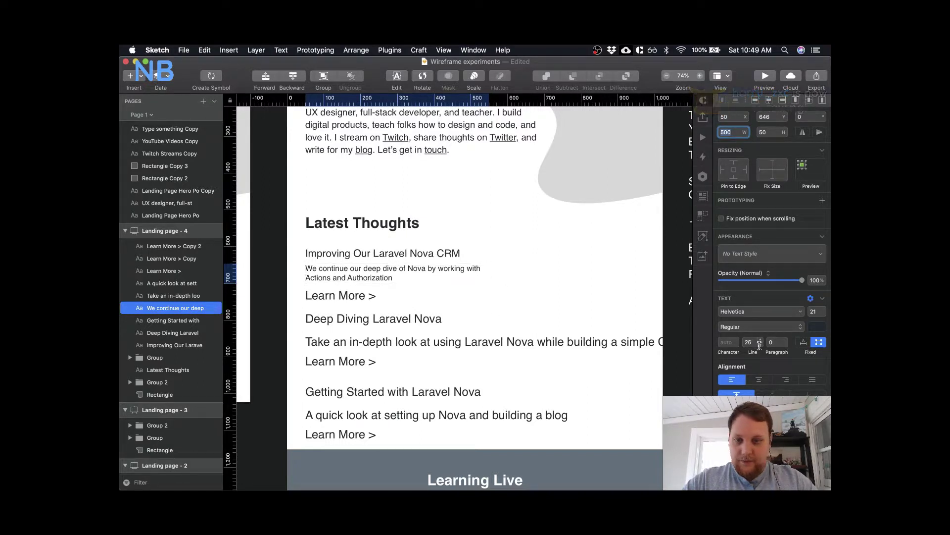
pyautogui.click(760, 339)
pyautogui.click(761, 339)
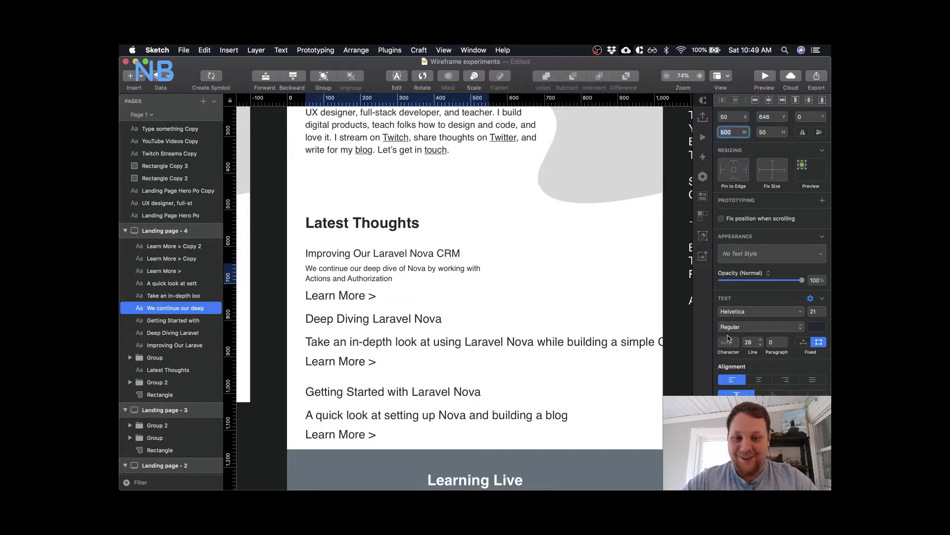
pyautogui.click(478, 313)
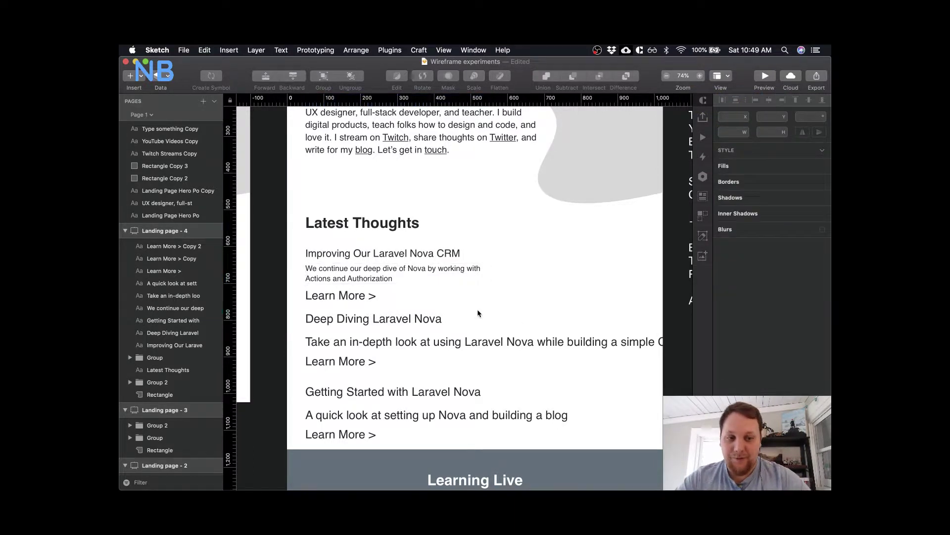
# - Nudge the first post's description down to Y 649
pyautogui.click(404, 275)
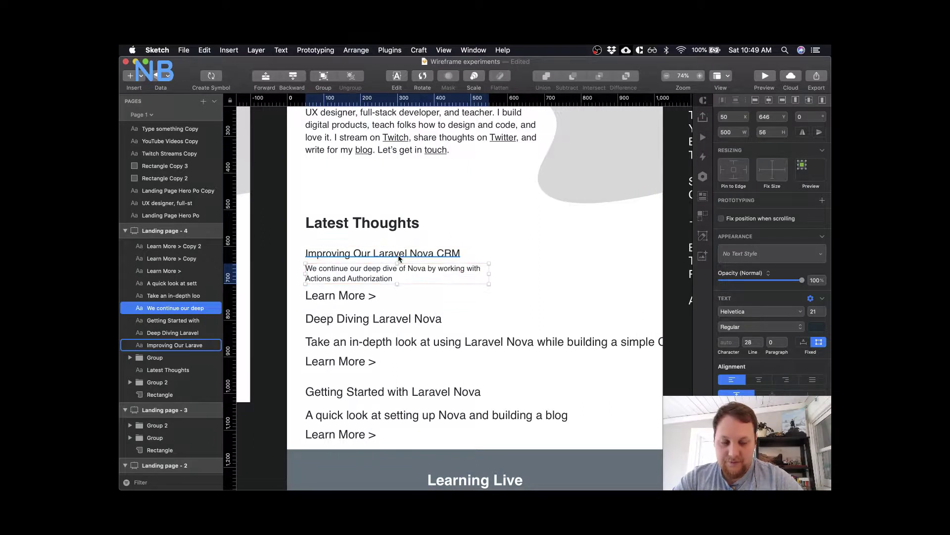
pyautogui.press('Down')
pyautogui.press('Down')
pyautogui.press('Down')
# - Set the font size of the first post's Learn More link to 25
pyautogui.click(346, 296)
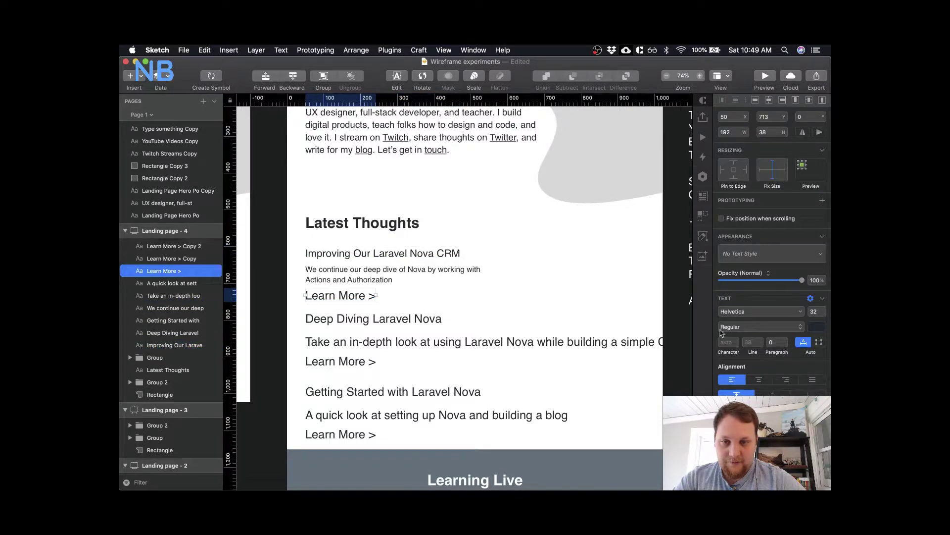
pyautogui.click(814, 311)
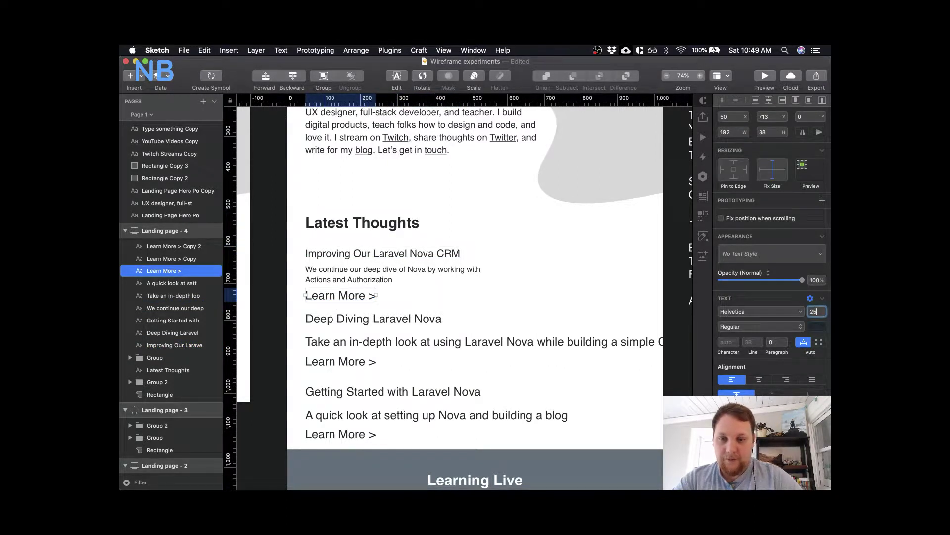
pyautogui.write('25')
pyautogui.press('Return')
pyautogui.click(438, 301)
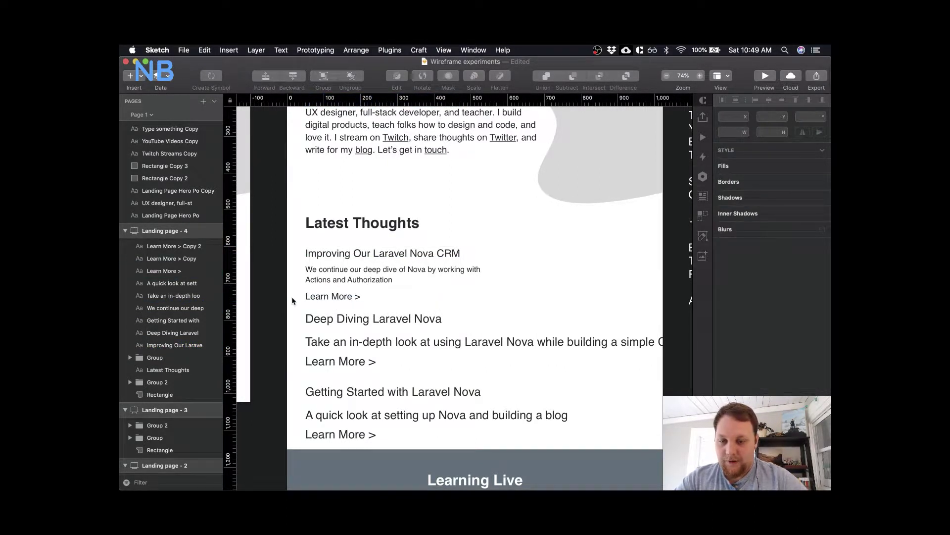
# - Move the first post's description up to Y 644 so it sits 10 px below its heading
pyautogui.click(337, 280)
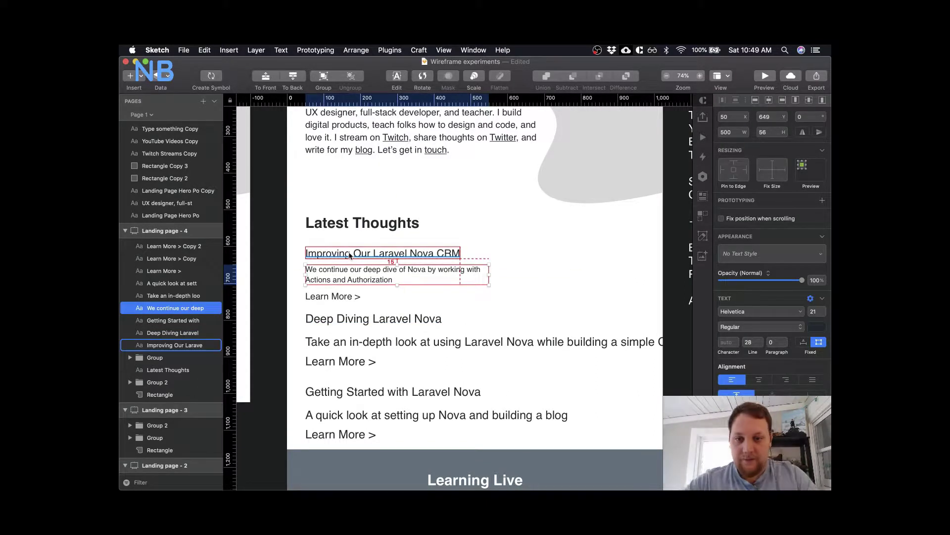
pyautogui.press('Up')
pyautogui.press('Up')
pyautogui.press('Up')
pyautogui.press('Up')
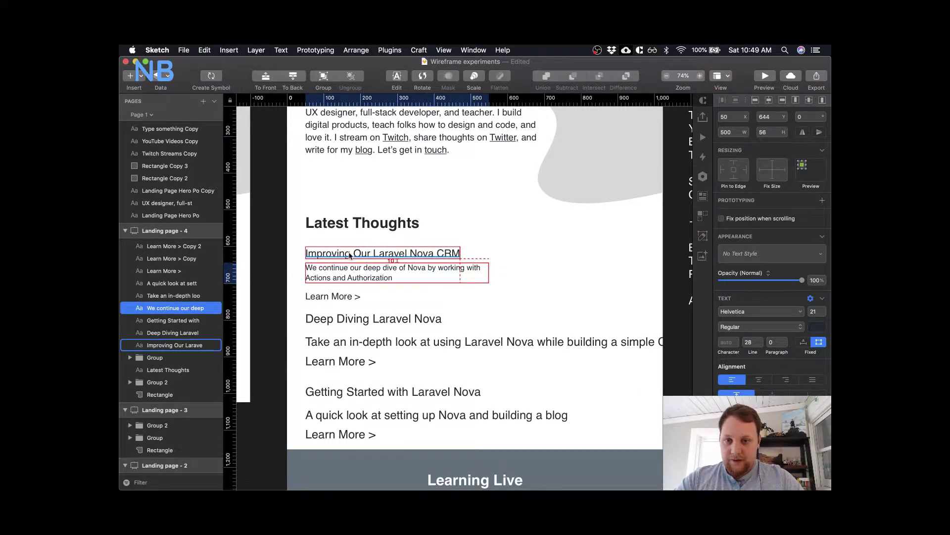
# - Move the first post's Learn More link up closer to the description, to Y 715
pyautogui.click(322, 296)
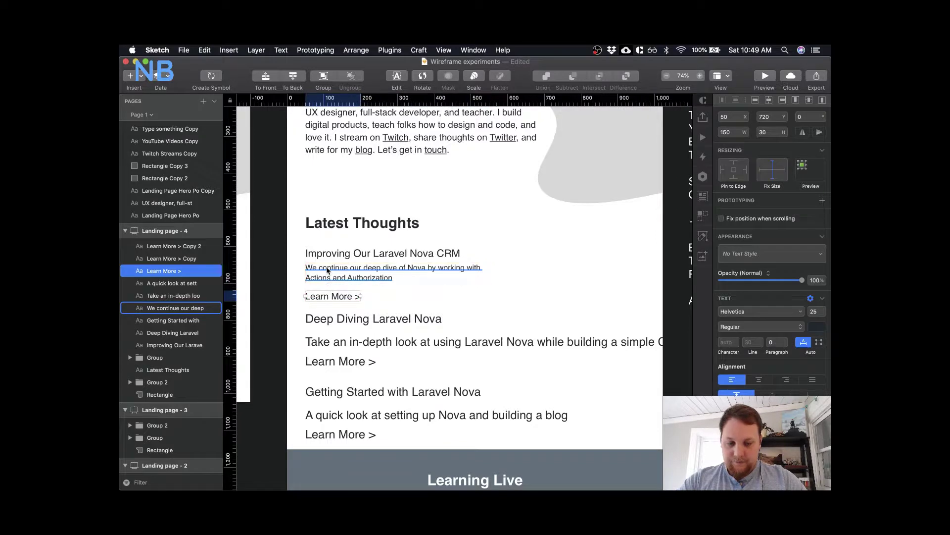
pyautogui.press('Up')
pyautogui.press('Up')
pyautogui.press('Up')
pyautogui.press('Up')
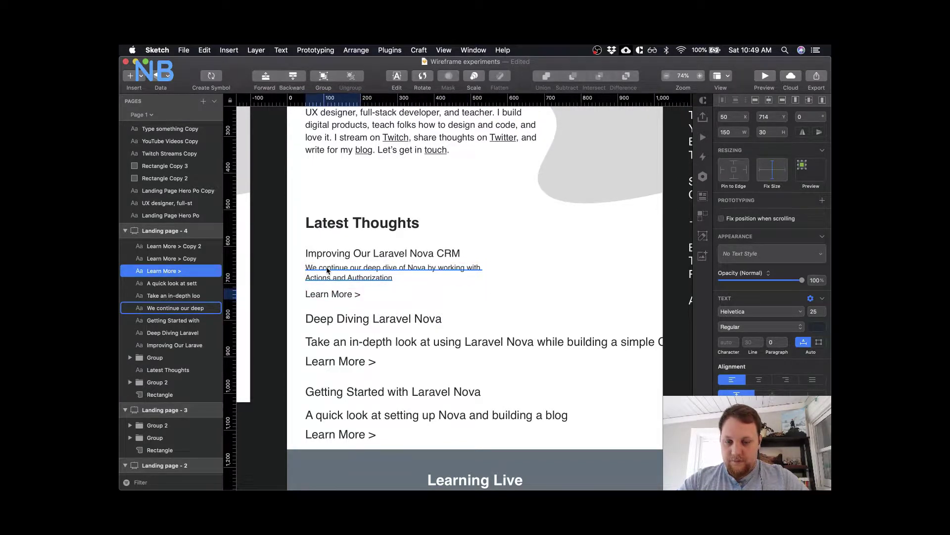
pyautogui.click(385, 295)
# - Set the headings of the second and third posts to font size 28, matching the first post's heading
pyautogui.scroll(-2, 382, 292)
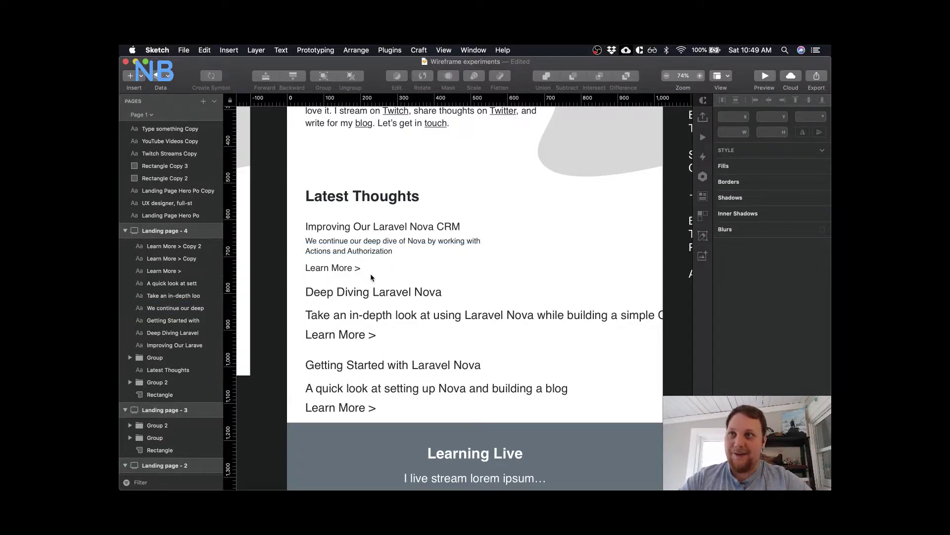
pyautogui.click(366, 293)
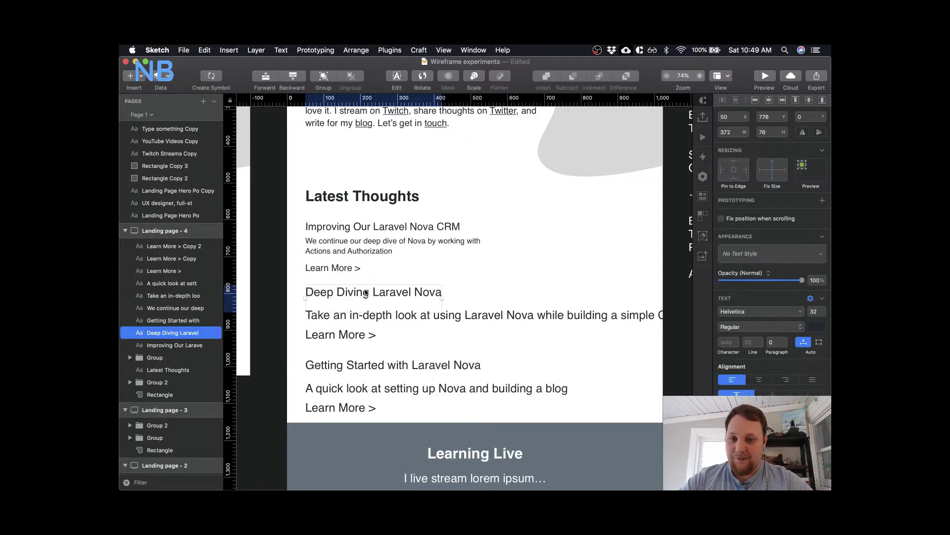
pyautogui.click(381, 229)
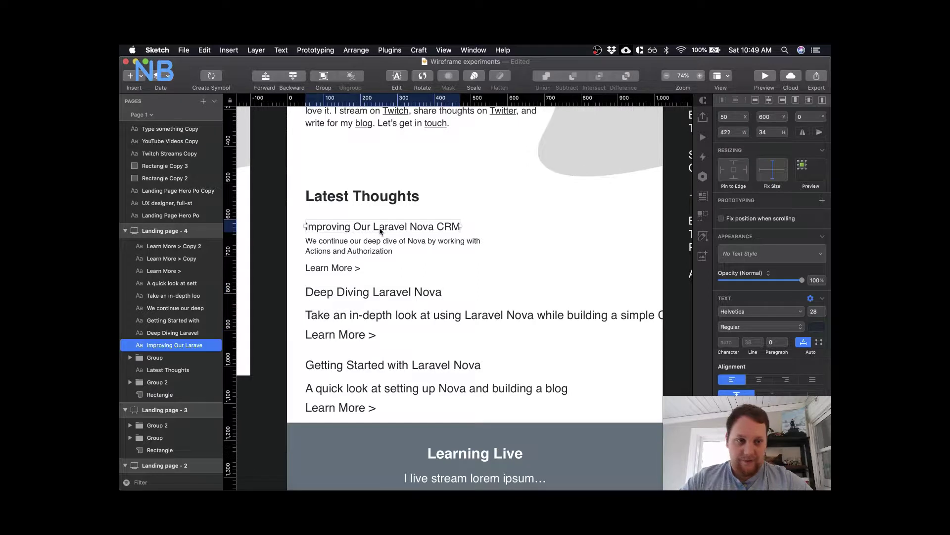
pyautogui.click(377, 293)
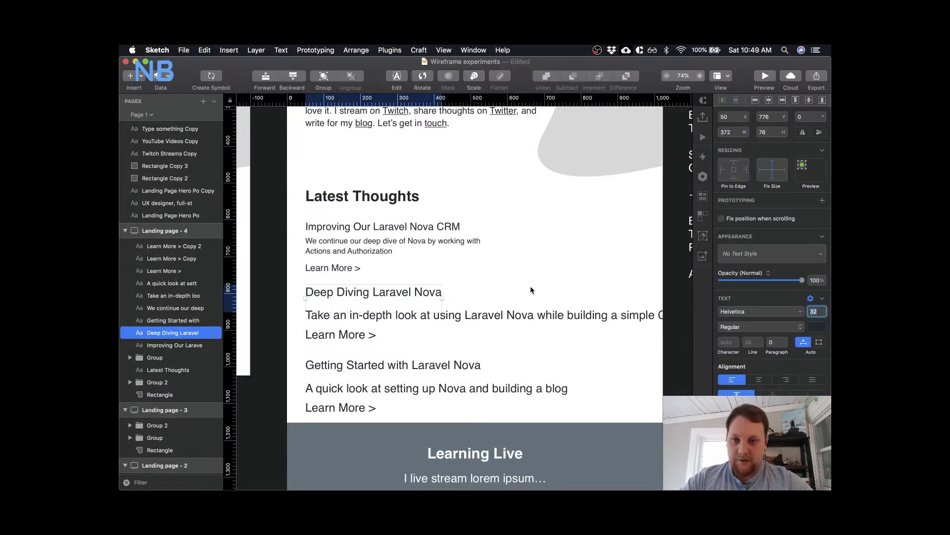
pyautogui.click(402, 294)
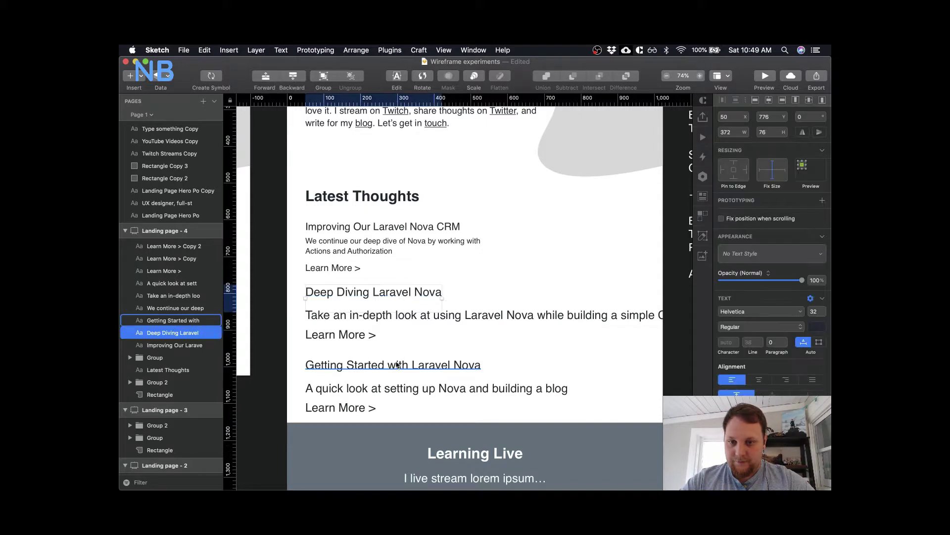
pyautogui.keyDown('shift'); pyautogui.click(397, 365); pyautogui.keyUp('shift')
pyautogui.click(813, 311)
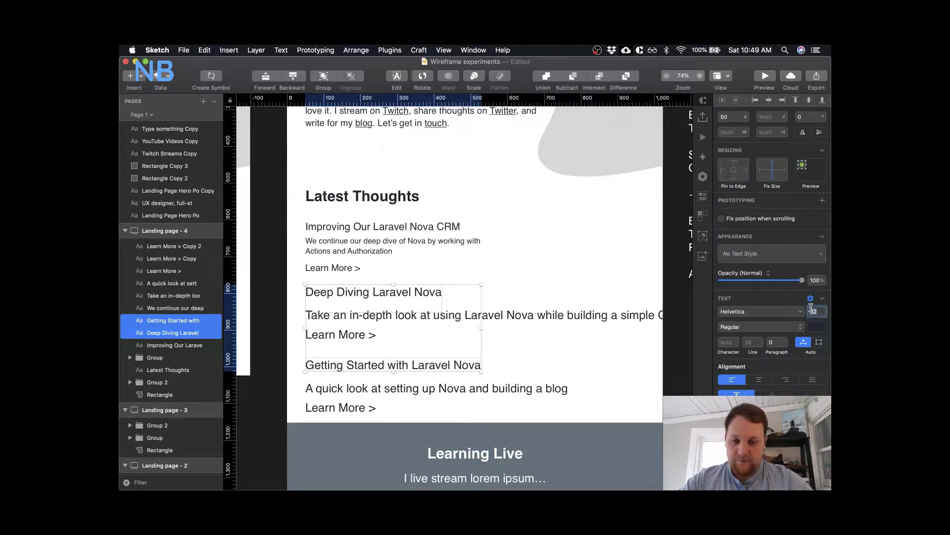
pyautogui.press('Return')
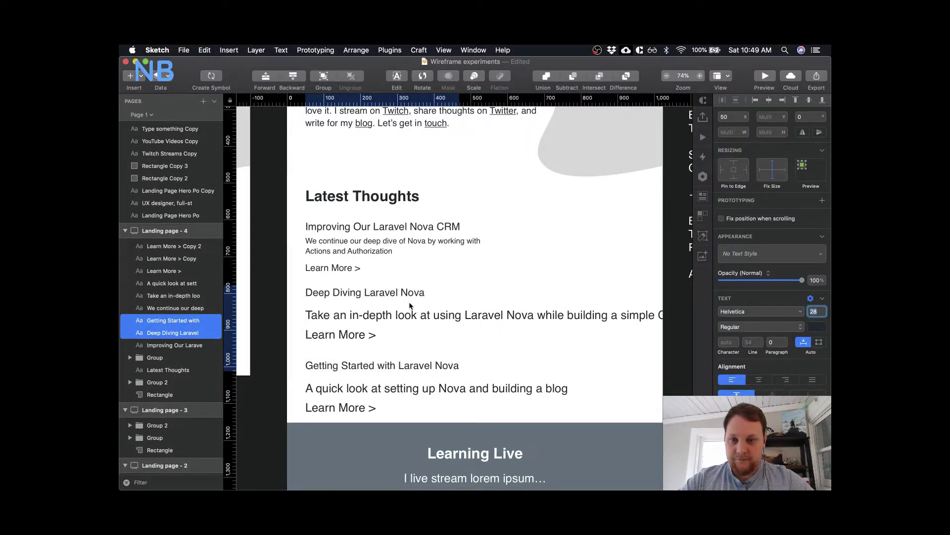
# - Set the descriptions of the second and third posts to font size 21 and line height 28
pyautogui.click(389, 247)
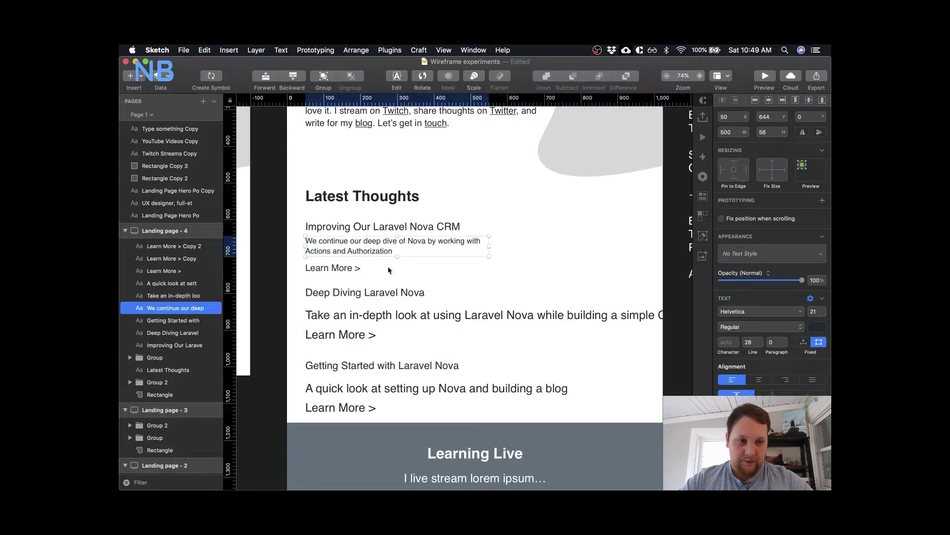
pyautogui.click(395, 316)
pyautogui.keyDown('shift'); pyautogui.click(396, 391); pyautogui.keyUp('shift')
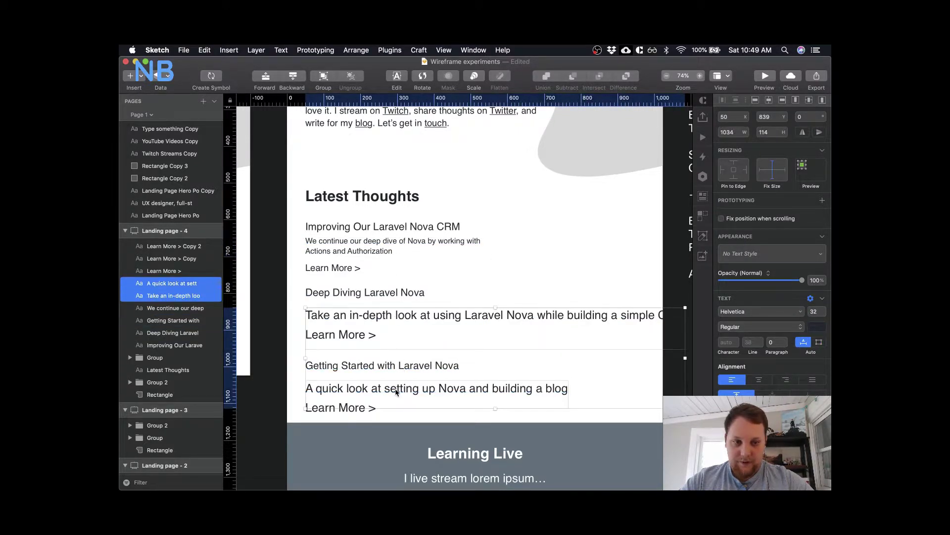
pyautogui.click(813, 310)
pyautogui.write('21')
pyautogui.press('Return')
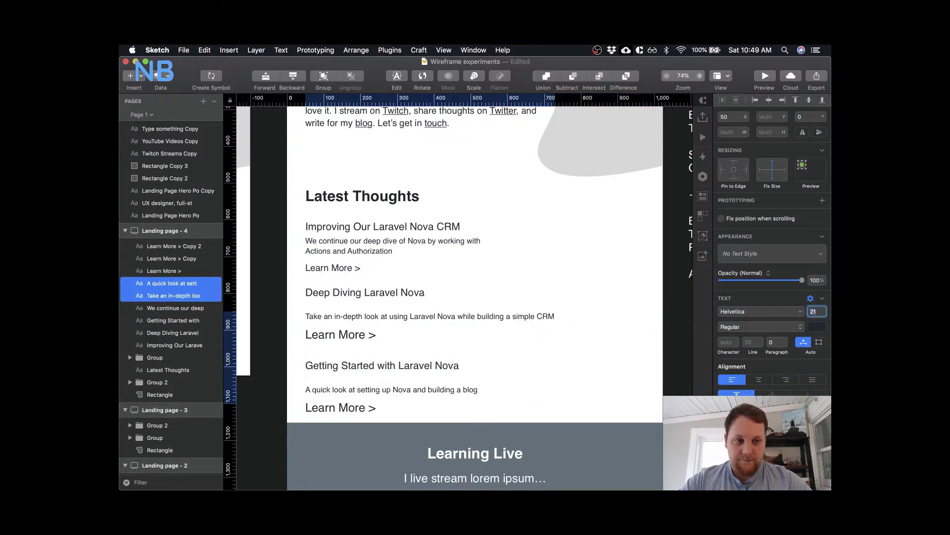
pyautogui.click(750, 343)
pyautogui.write('28')
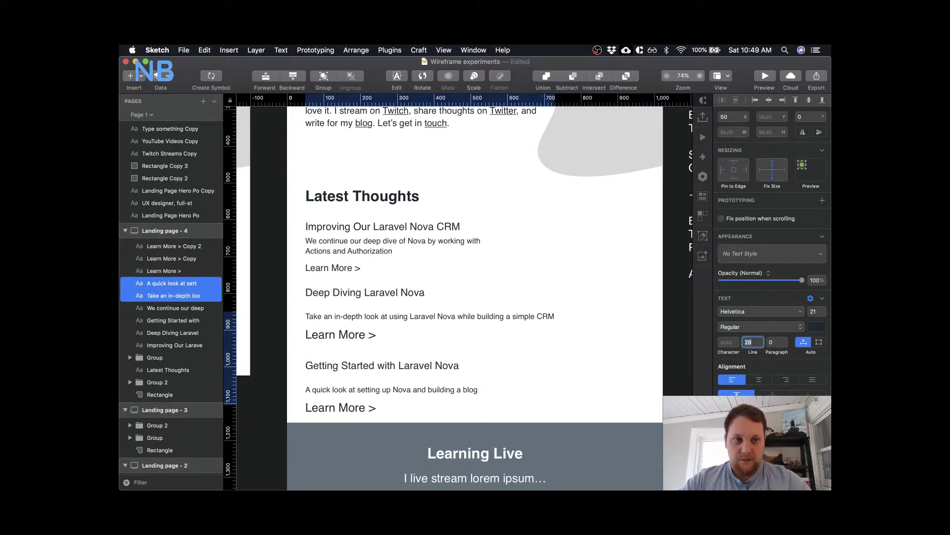
# - Give the second and third posts' descriptions a fixed text box size with a width of 500
pyautogui.click(412, 245)
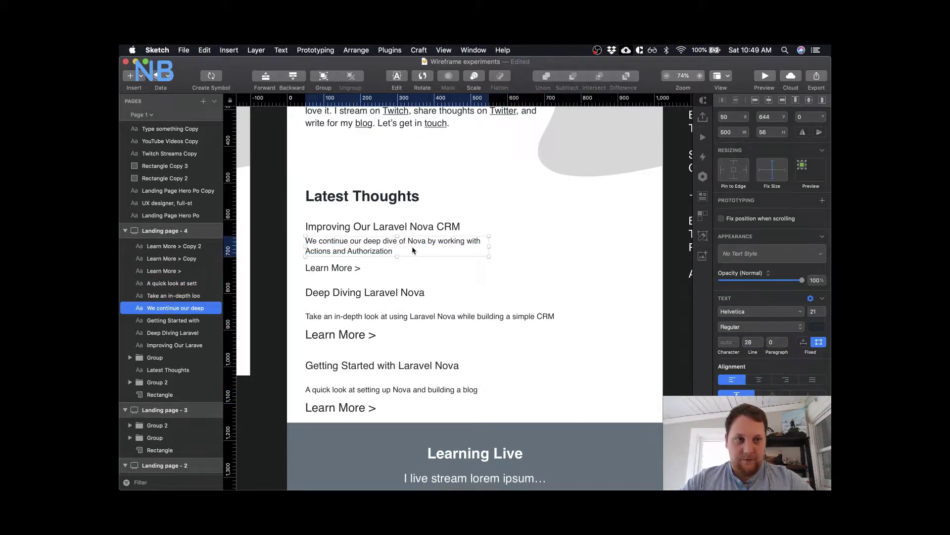
pyautogui.click(410, 318)
pyautogui.keyDown('shift'); pyautogui.click(412, 390); pyautogui.keyUp('shift')
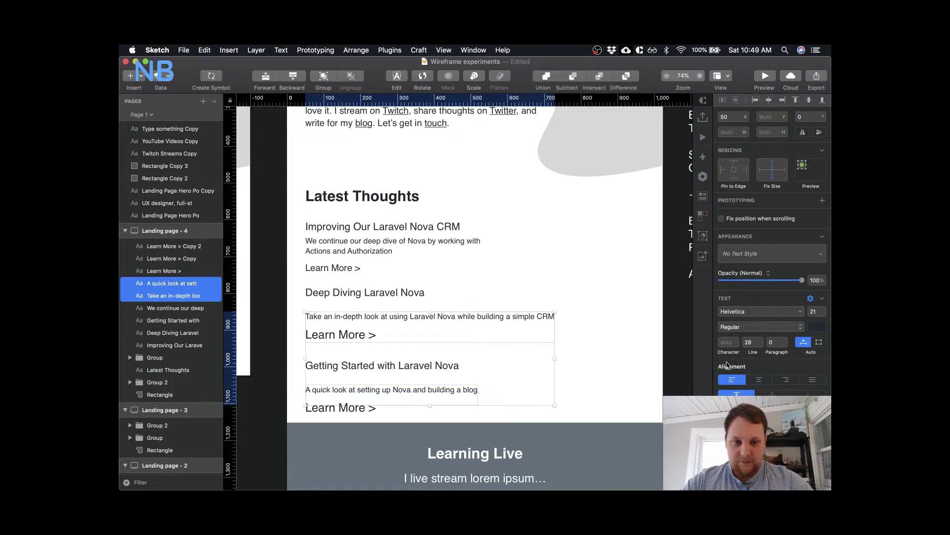
pyautogui.click(820, 342)
pyautogui.click(726, 133)
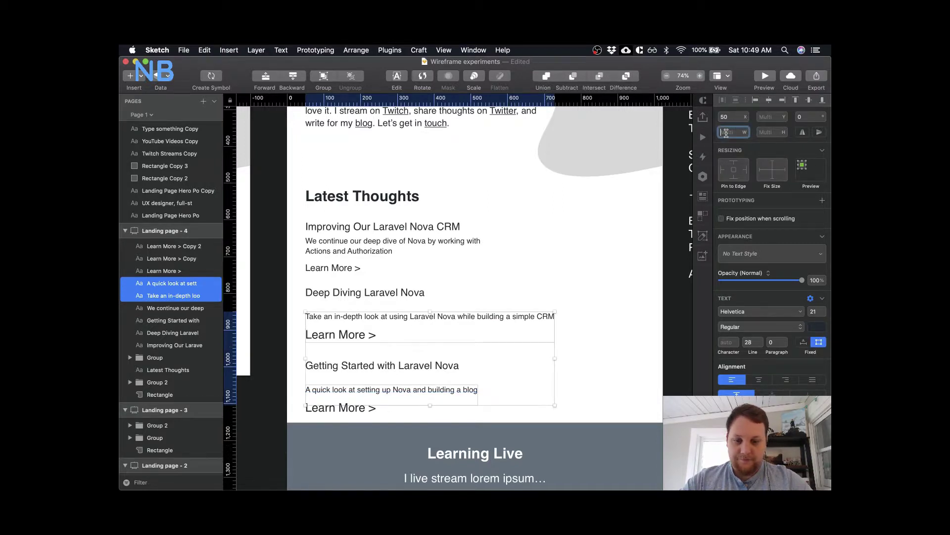
pyautogui.write('500')
pyautogui.press('Return')
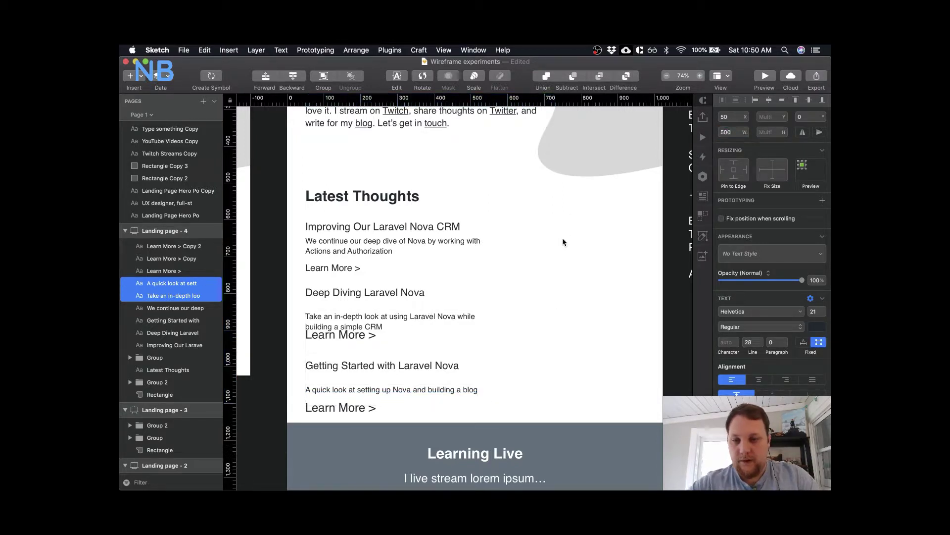
pyautogui.click(563, 237)
# - Set the Learn More links of the second and third posts to font size 25
pyautogui.click(348, 269)
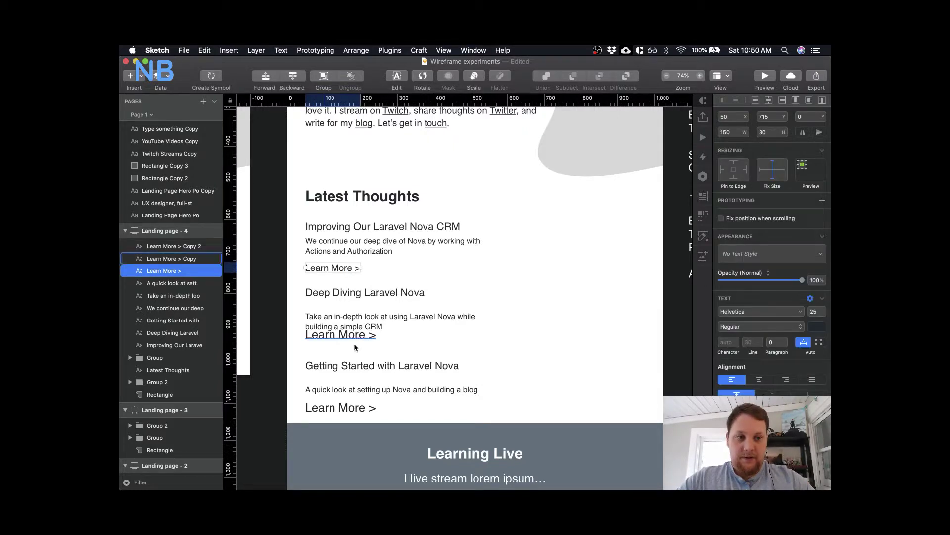
pyautogui.keyDown('shift'); pyautogui.click(347, 408); pyautogui.keyUp('shift')
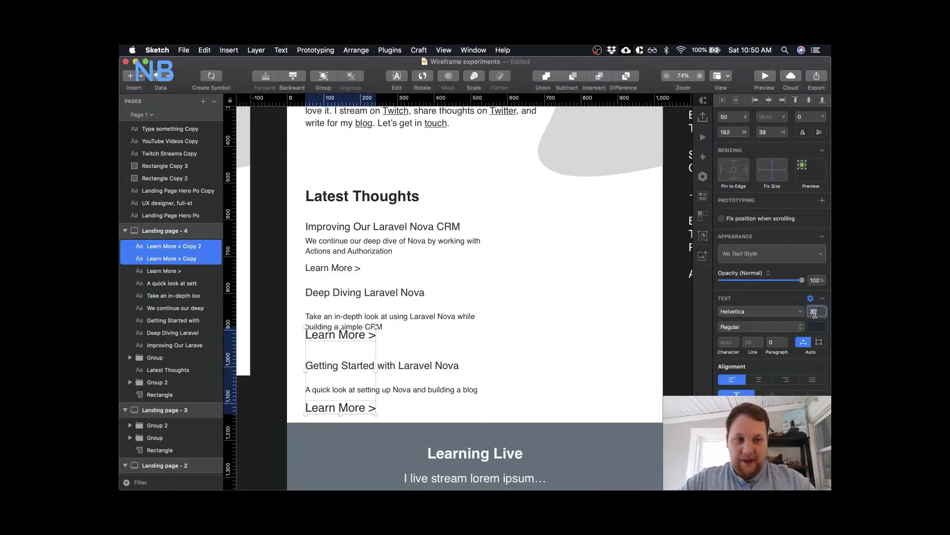
pyautogui.write('25')
pyautogui.press('Return')
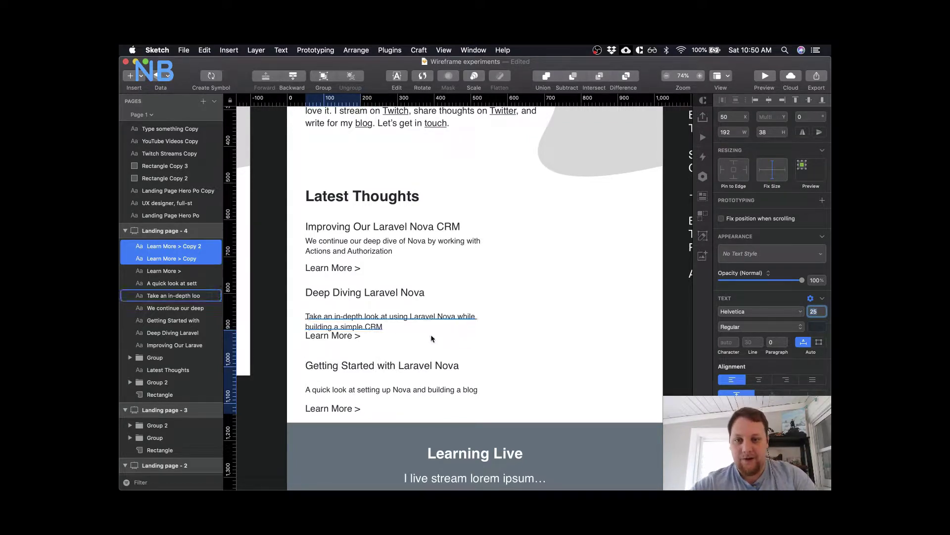
# - Measure the gap between the first post's heading and description, and fit the second post's description box to a height of 56
pyautogui.click(409, 247)
pyautogui.press('alt')
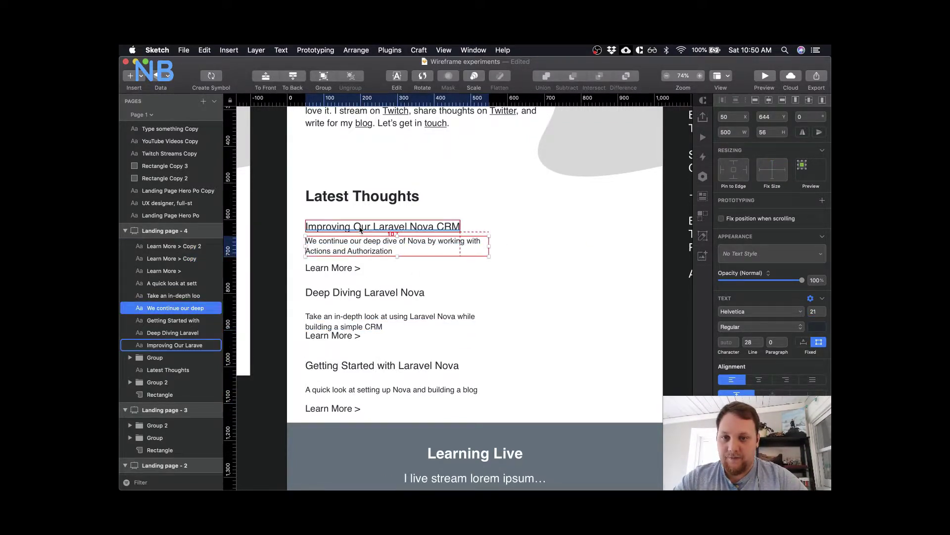
pyautogui.click(355, 320)
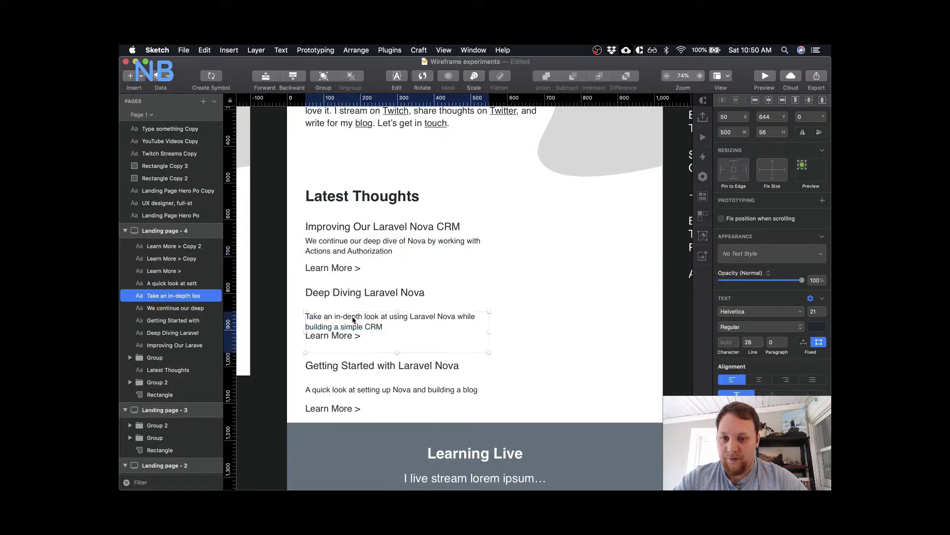
pyautogui.doubleClick(367, 292)
pyautogui.press('super+Right')
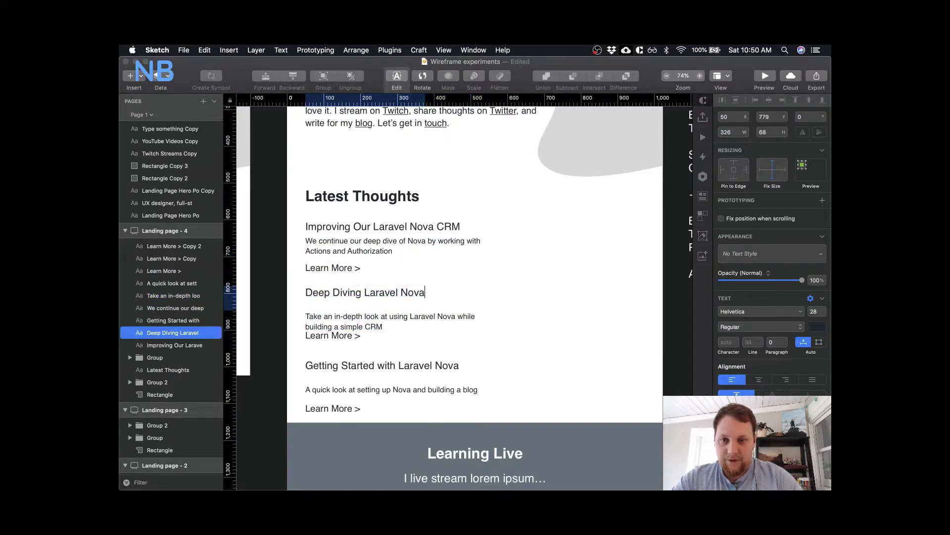
pyautogui.click(391, 319)
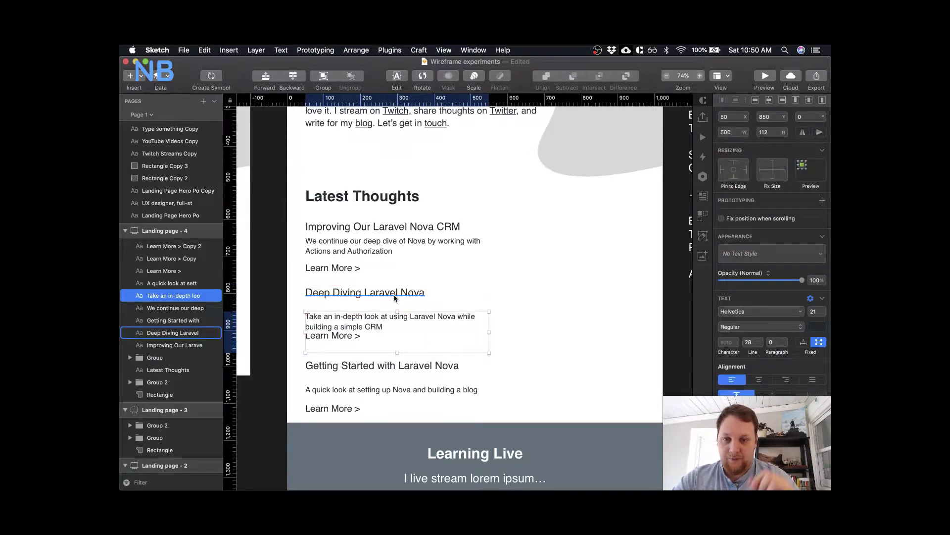
pyautogui.doubleClick(416, 322)
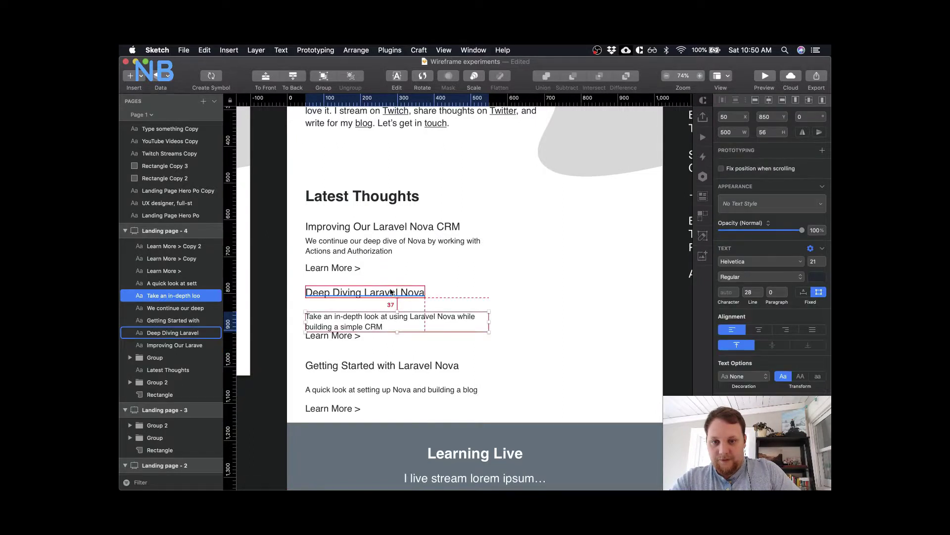
pyautogui.press('Escape')
# - Move the second post's description up to Y 823, 10 px below its heading
pyautogui.hotkey('shift', 'Up')
pyautogui.hotkey('shift', 'Up')
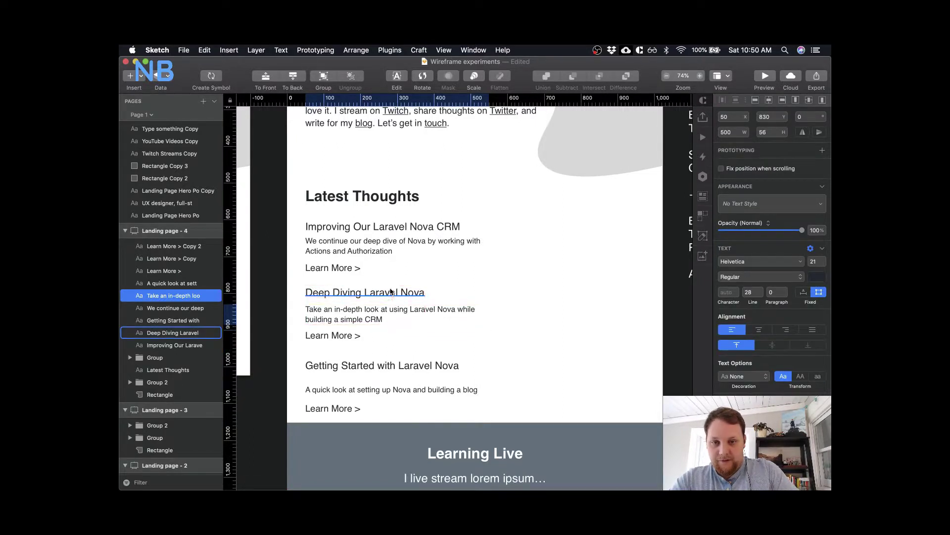
pyautogui.press('alt')
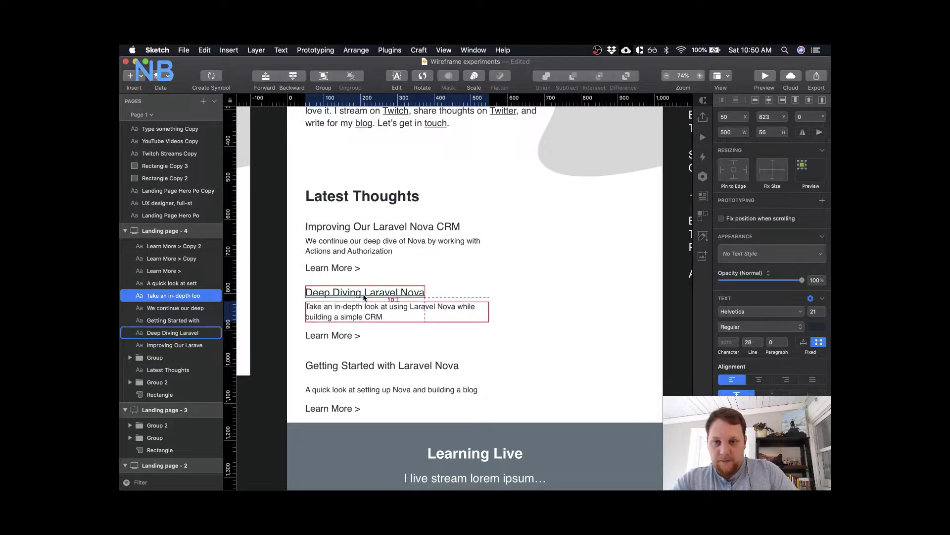
pyautogui.press('Escape')
# - Move the second post's Learn More link up to Y 894, matching the first post's spacing below the description
pyautogui.click(334, 253)
pyautogui.click(339, 313)
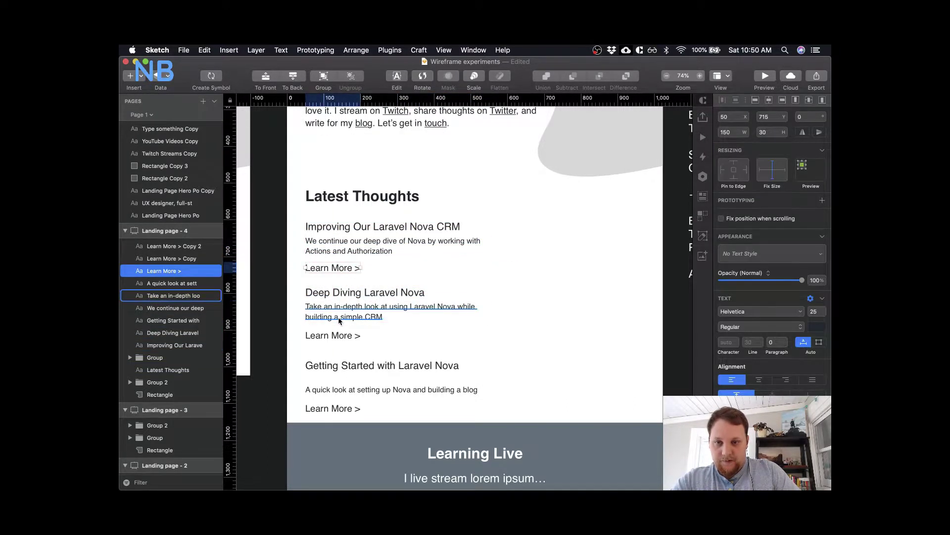
pyautogui.press('Up')
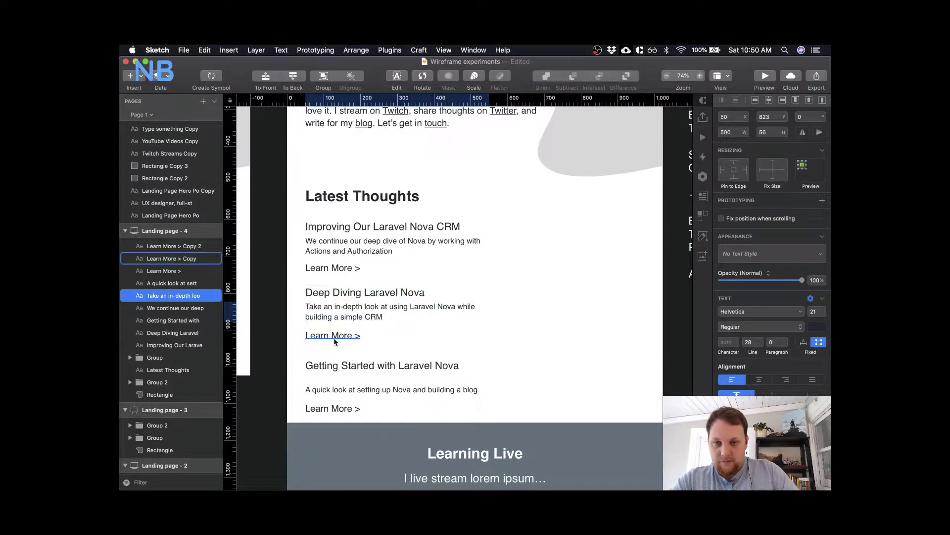
pyautogui.keyDown('alt'); pyautogui.click(336, 338); pyautogui.keyUp('alt')
pyautogui.press('Up')
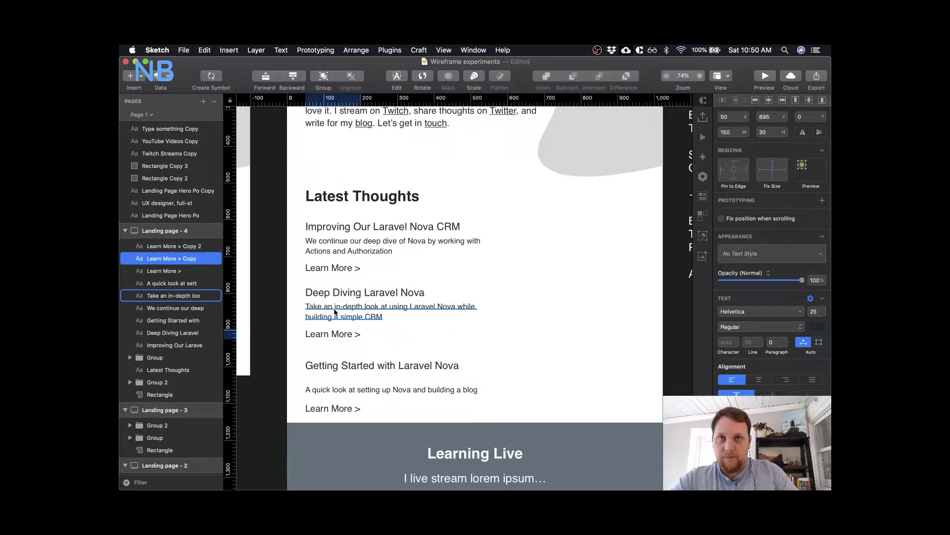
pyautogui.press('Up')
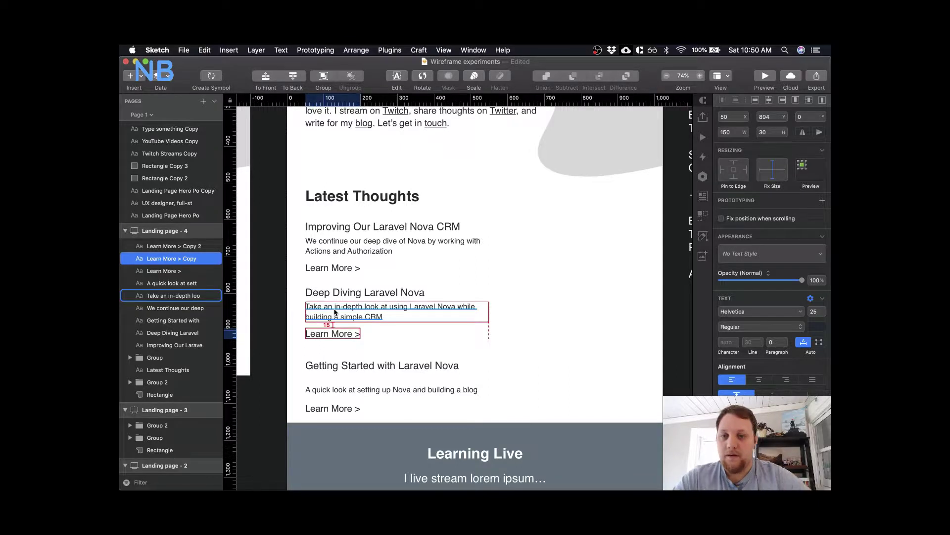
# - Move the third post's description up to Y 1022, 10 px below its heading
pyautogui.click(346, 389)
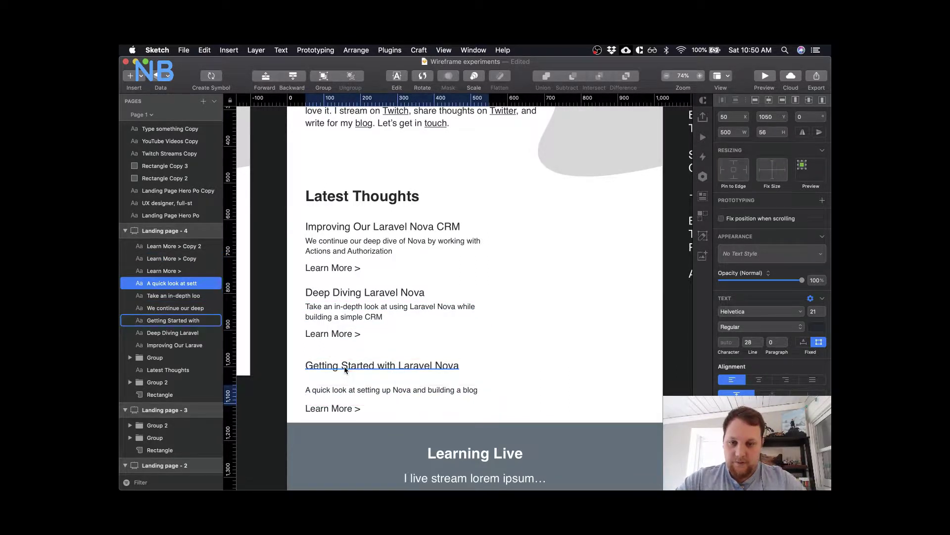
pyautogui.press('Up')
pyautogui.press('Up')
pyautogui.press('Up')
pyautogui.press('Up')
pyautogui.press('Up')
pyautogui.press('Up')
pyautogui.press('Up')
pyautogui.press('Up')
pyautogui.press('Up')
pyautogui.press('Up')
pyautogui.press('Up')
pyautogui.press('Up')
pyautogui.press('Up')
pyautogui.press('Up')
pyautogui.press('Up')
pyautogui.press('Up')
pyautogui.press('Up')
pyautogui.press('Up')
pyautogui.press('Up')
pyautogui.press('Up')
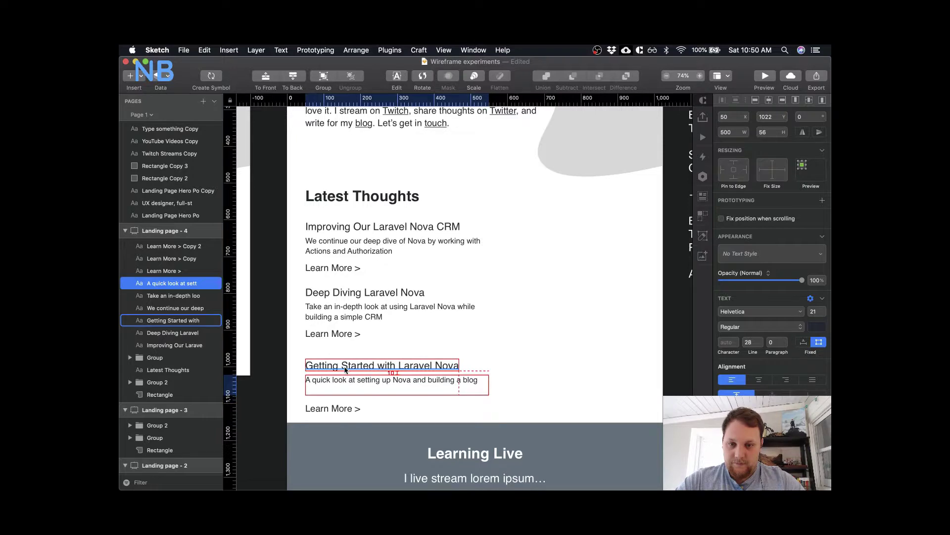
# - Measure the spacing around the third post's Learn More link and fit its description box to the single line of text
pyautogui.click(352, 307)
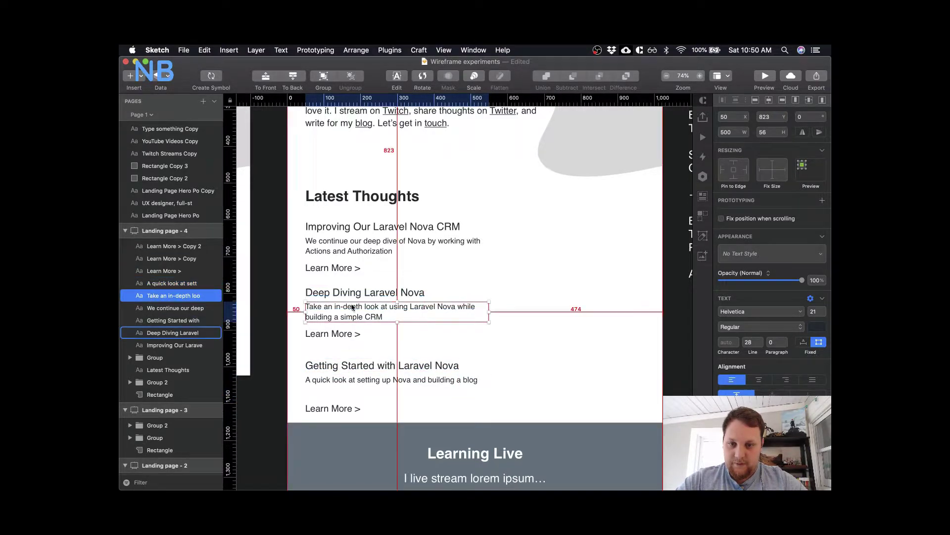
pyautogui.click(329, 408)
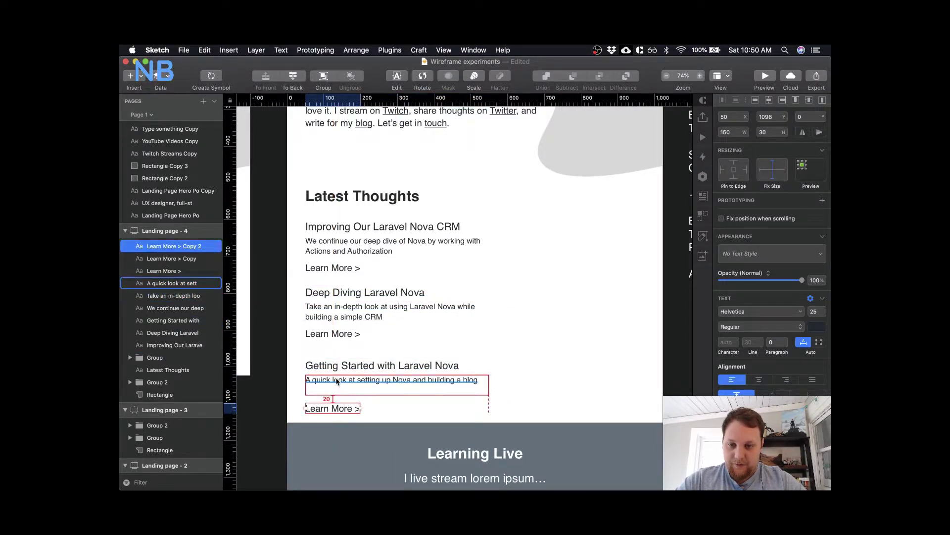
pyautogui.click(337, 382)
pyautogui.doubleClick(337, 381)
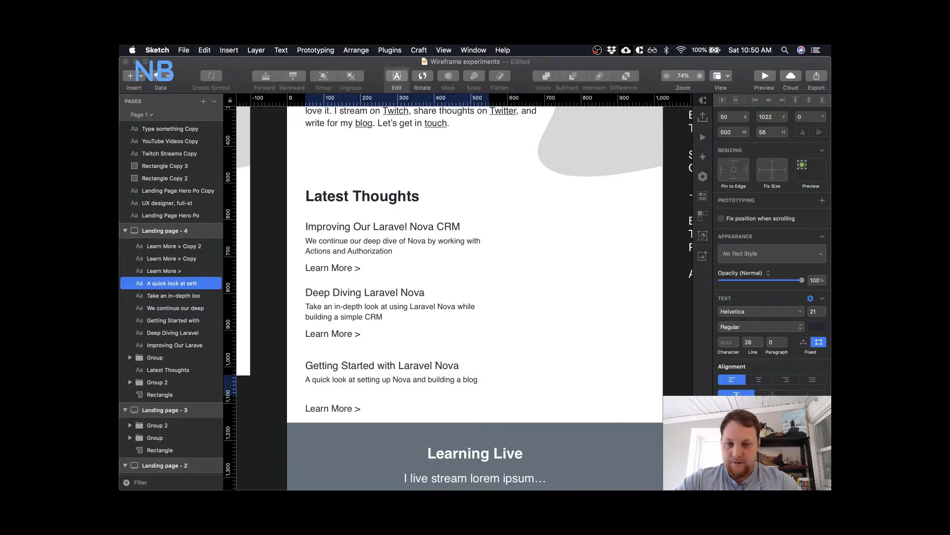
# - Move the third post's Learn More link up to Y 1065, closer to its description
pyautogui.click(331, 407)
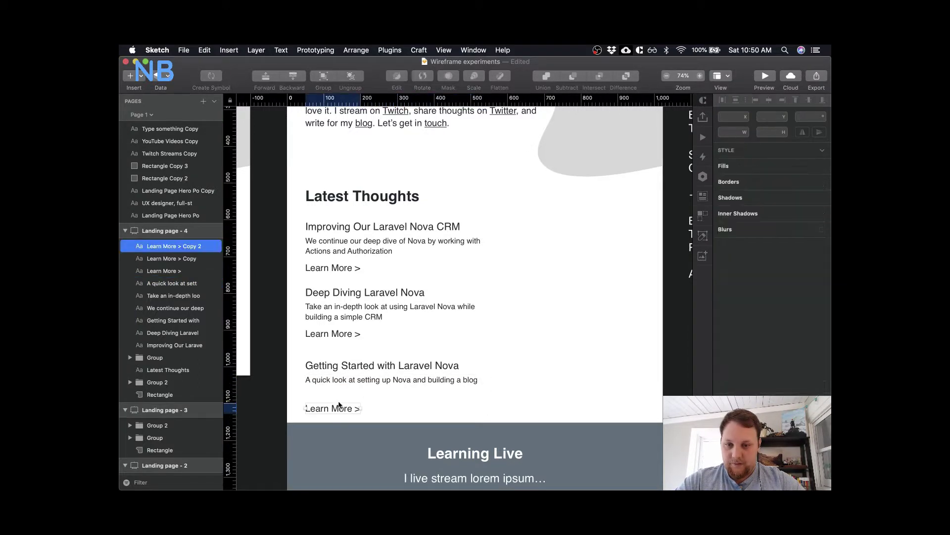
pyautogui.press('Up')
pyautogui.press('Up')
pyautogui.press('Up')
pyautogui.press('Up')
pyautogui.press('Up')
pyautogui.press('Up')
pyautogui.press('Up')
pyautogui.press('Up')
pyautogui.press('Up')
pyautogui.press('Up')
pyautogui.press('Up')
pyautogui.press('Up')
pyautogui.press('Up')
pyautogui.press('Up')
pyautogui.press('Up')
pyautogui.press('Up')
pyautogui.press('Up')
pyautogui.press('Up')
pyautogui.press('Up')
pyautogui.press('Up')
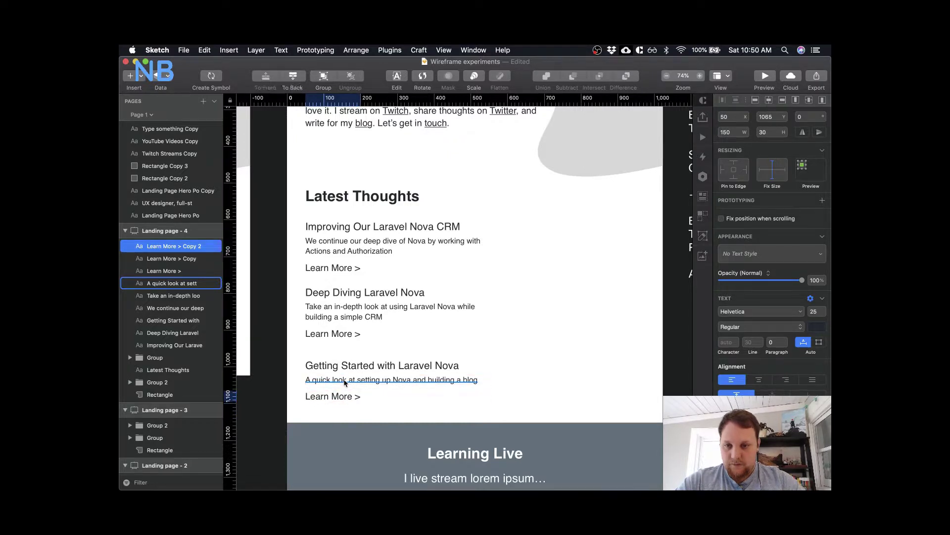
# - Group the heading, description and Learn More link of the Improving Our Laravel Nova CRM post
pyautogui.click(492, 329)
pyautogui.click(356, 270)
pyautogui.keyDown('shift'); pyautogui.click(355, 245); pyautogui.keyUp('shift')
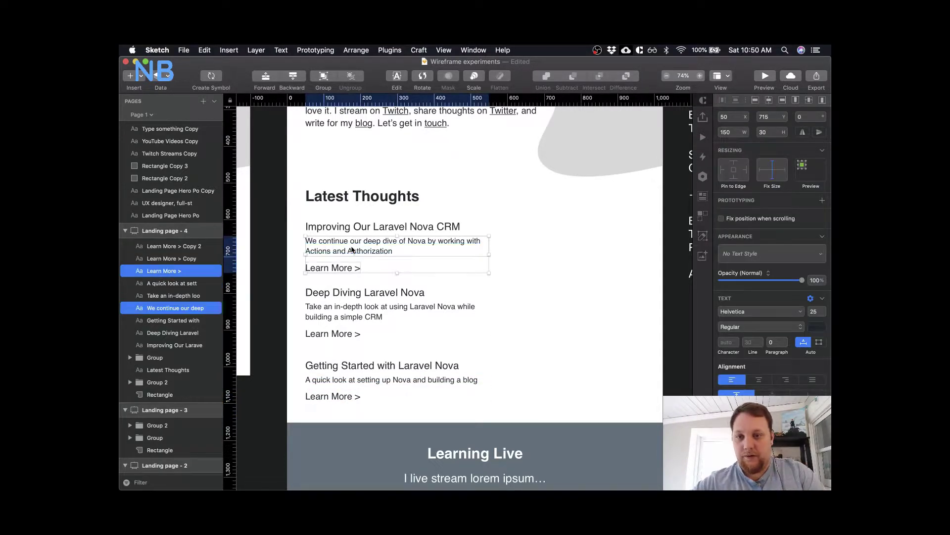
pyautogui.keyDown('shift'); pyautogui.click(356, 234); pyautogui.keyUp('shift')
pyautogui.press('super+g')
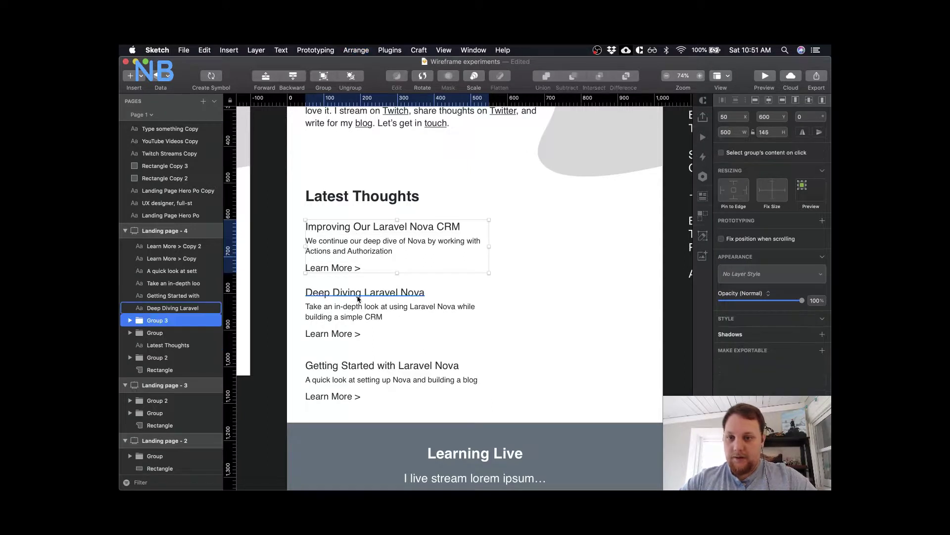
# - Group the heading, description and Learn More link of the Deep Diving Laravel Nova post
pyautogui.click(357, 293)
pyautogui.keyDown('shift'); pyautogui.click(352, 311); pyautogui.keyUp('shift')
pyautogui.keyDown('shift'); pyautogui.click(349, 333); pyautogui.keyUp('shift')
pyautogui.press('super+g')
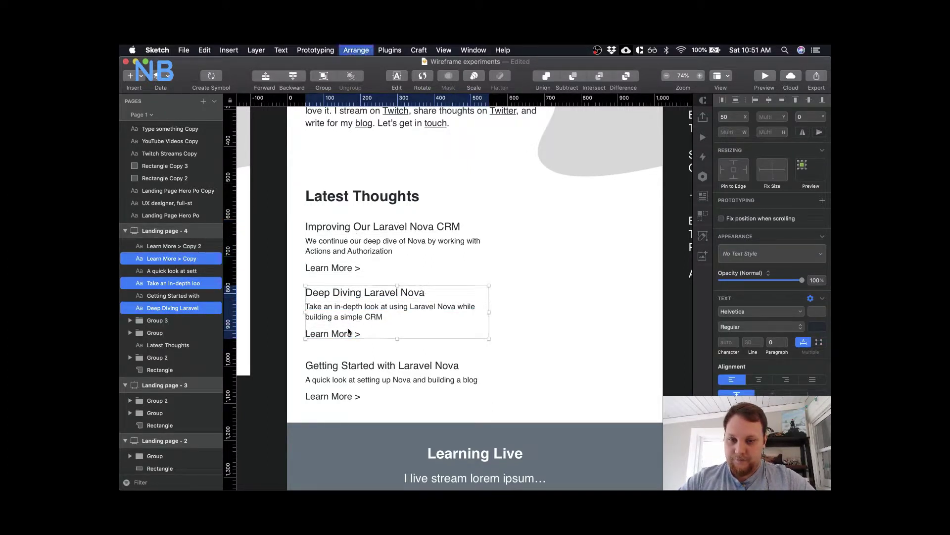
# - Group the heading, description and Learn More link of the Getting Started with Laravel Nova post
pyautogui.click(357, 366)
pyautogui.keyDown('shift'); pyautogui.click(346, 379); pyautogui.keyUp('shift')
pyautogui.keyDown('shift'); pyautogui.click(347, 396); pyautogui.keyUp('shift')
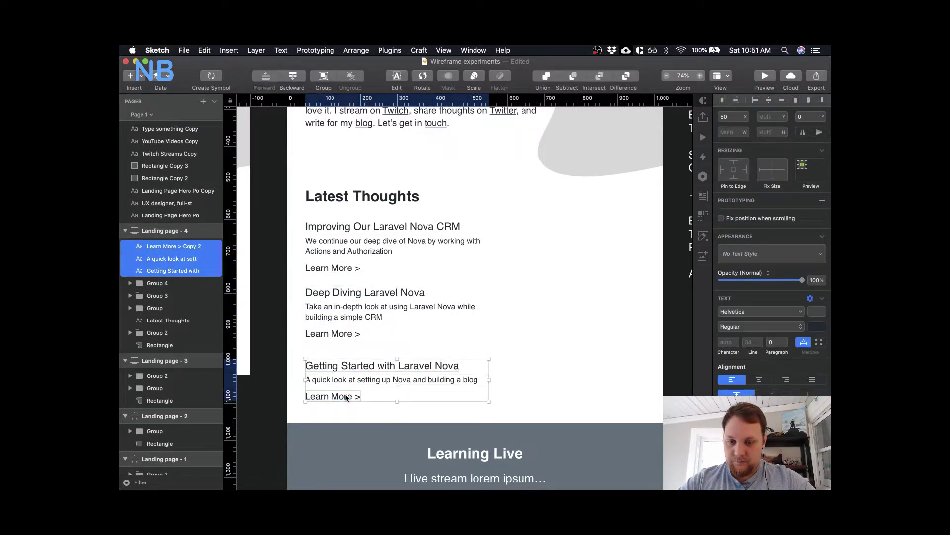
pyautogui.press('super+g')
# - Move the second post group up to Y 775, closer to the first post group
pyautogui.click(465, 312)
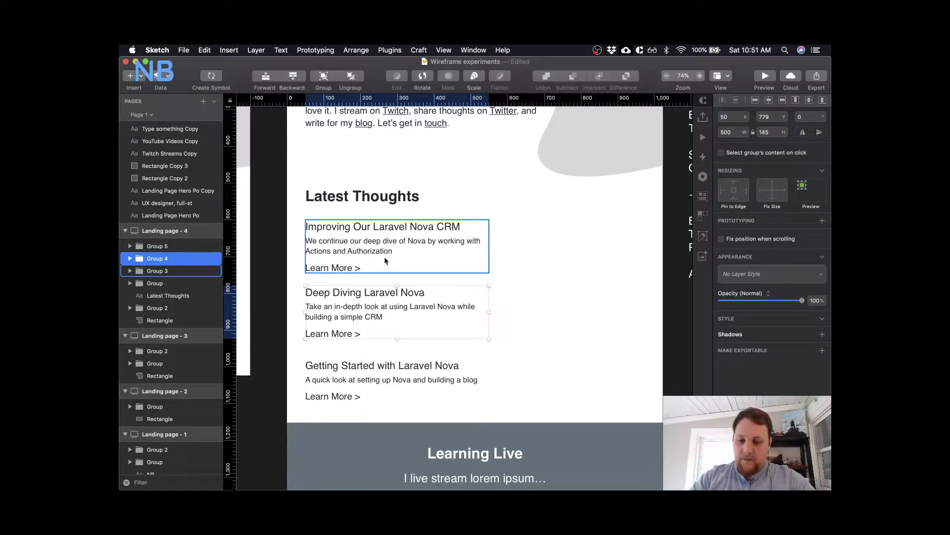
pyautogui.press('Up')
pyautogui.press('Up')
pyautogui.press('Up')
pyautogui.press('Up')
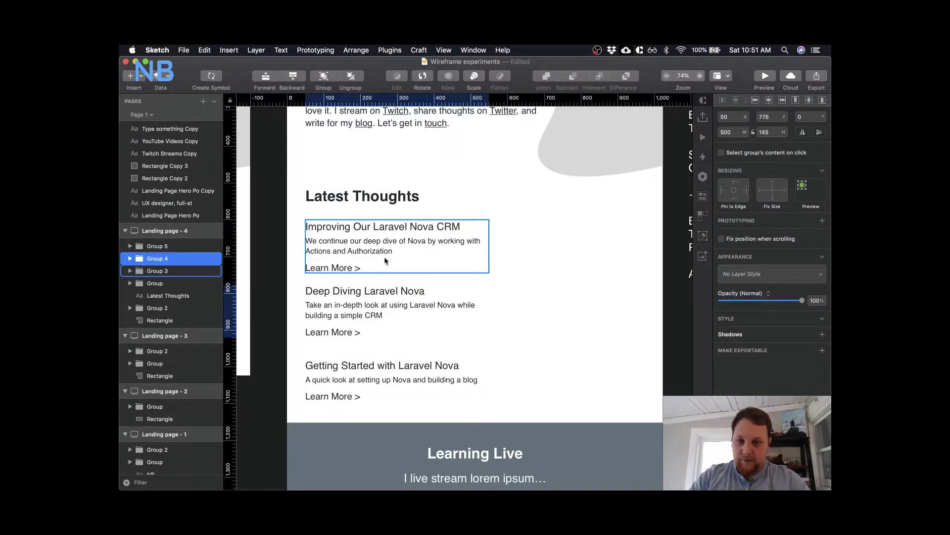
# - Move the third post group up so its gap to the second matches the gap between the first two
pyautogui.click(373, 381)
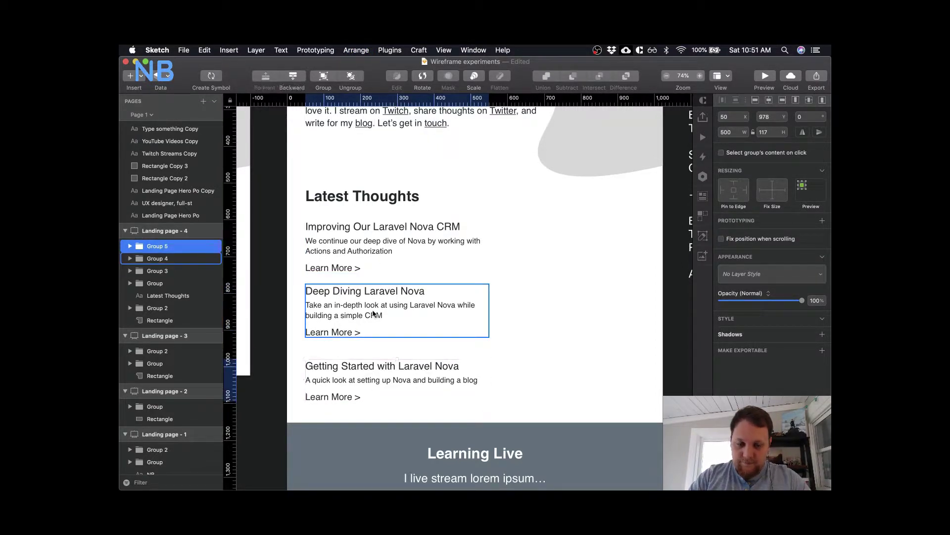
pyautogui.hotkey('shift', 'Up')
pyautogui.hotkey('shift', 'Up')
pyautogui.hotkey('shift', 'Up')
pyautogui.click(603, 334)
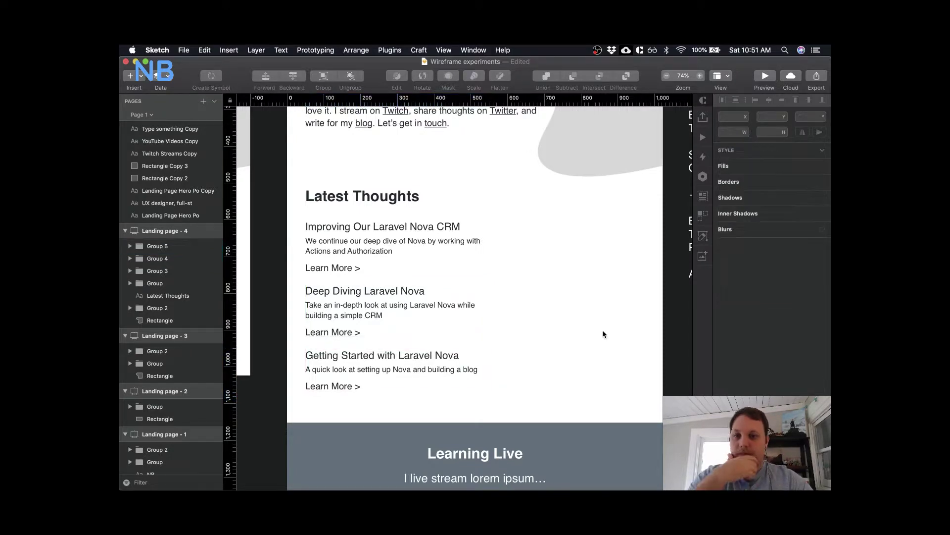
# - Widen the spacing between the three post groups by moving the second down 10 px and the third down 20 px
pyautogui.hscroll(3, 602, 330)
pyautogui.scroll(-2, 506, 307)
pyautogui.click(379, 348)
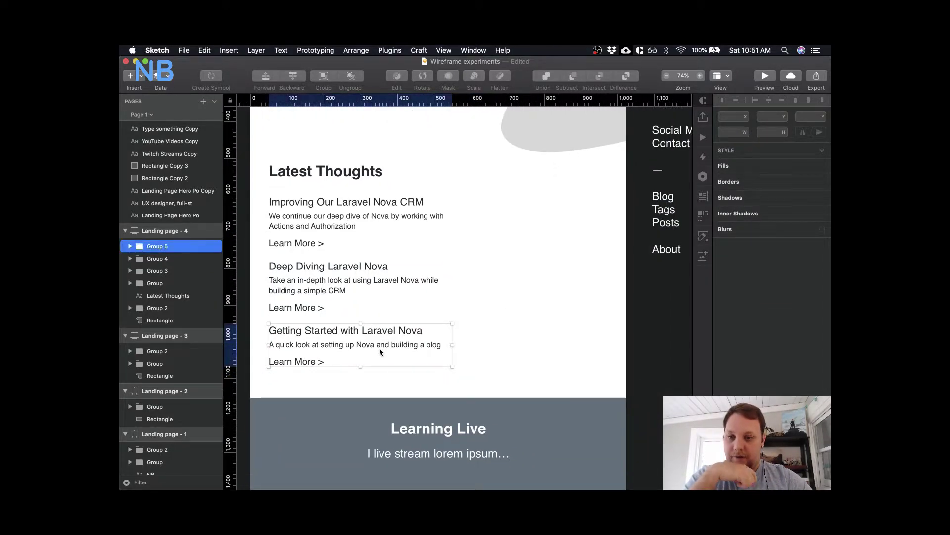
pyautogui.keyDown('shift'); pyautogui.click(333, 265); pyautogui.keyUp('shift')
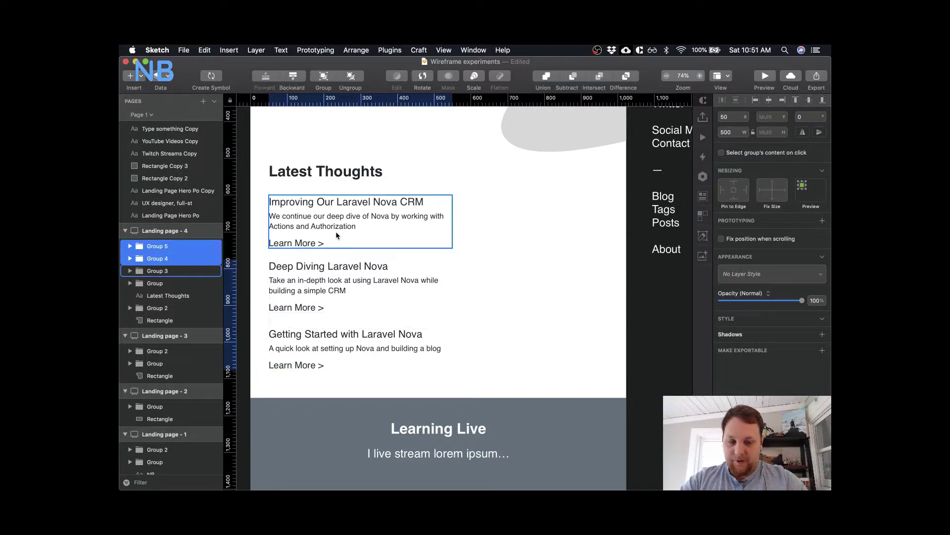
pyautogui.hotkey('shift', 'Down')
pyautogui.click(488, 241)
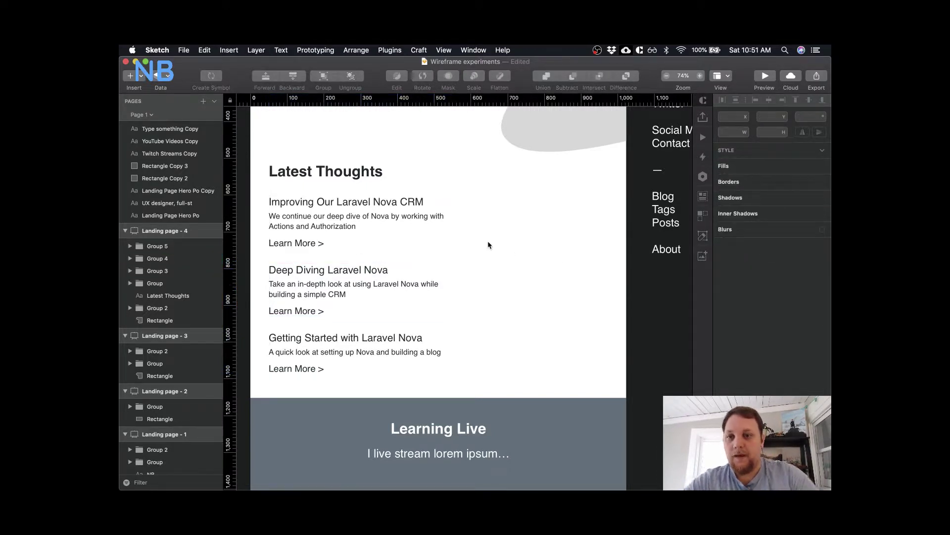
pyautogui.hscroll(-4, 488, 240)
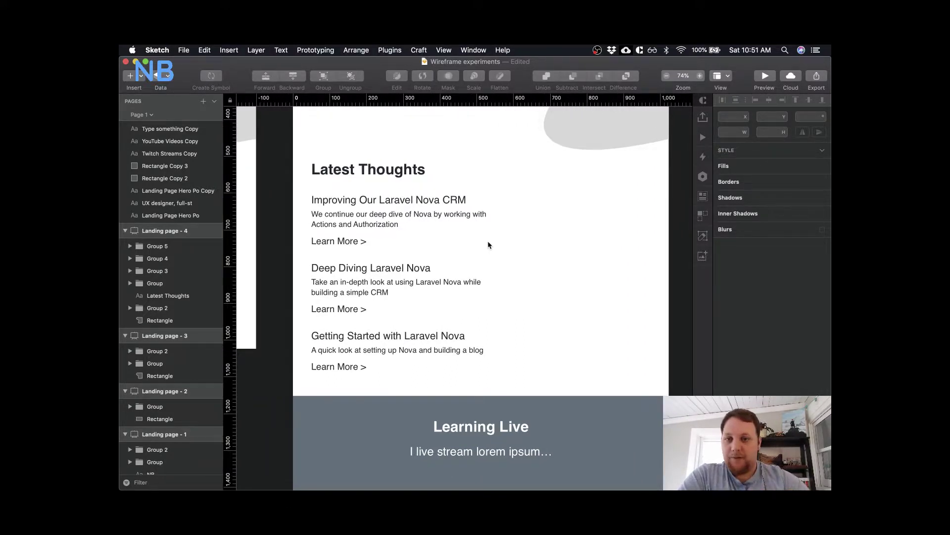
# - Switch to the existing portfolio site in Chrome, enlarge its window and examine the Latest Thoughts section's posts and tweet cards
pyautogui.hotkey('ctrl', 'Up')
pyautogui.click(672, 280)
pyautogui.scroll(4, 672, 283)
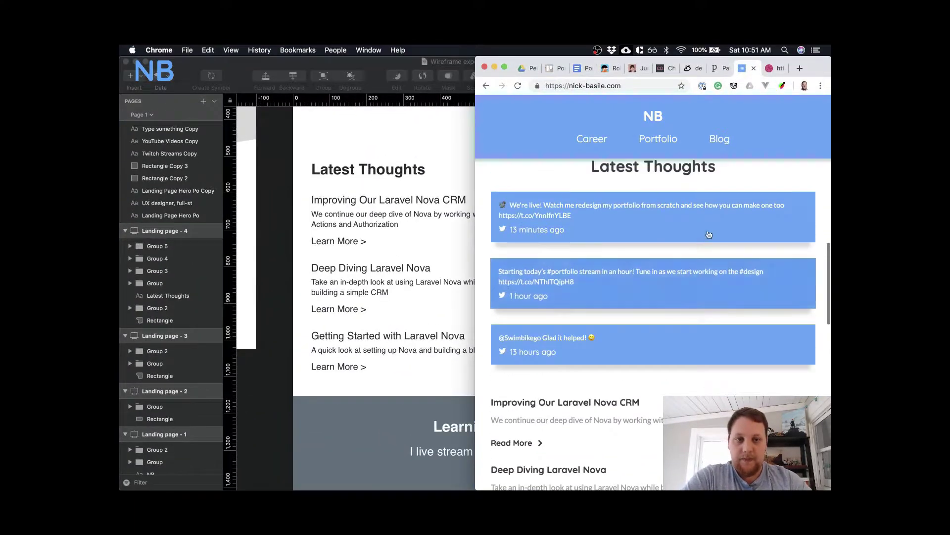
pyautogui.press('super+alt+f')
pyautogui.scroll(5, 718, 232)
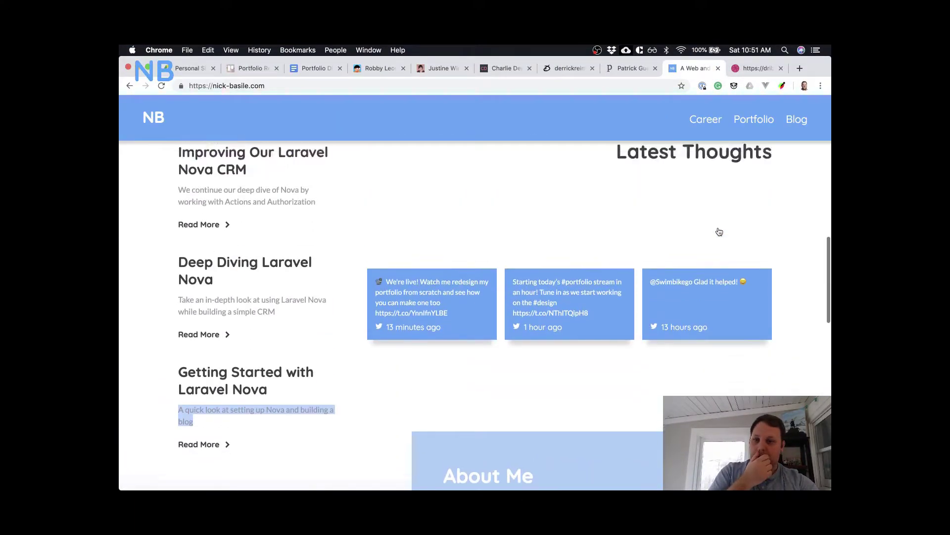
pyautogui.scroll(-1, 590, 257)
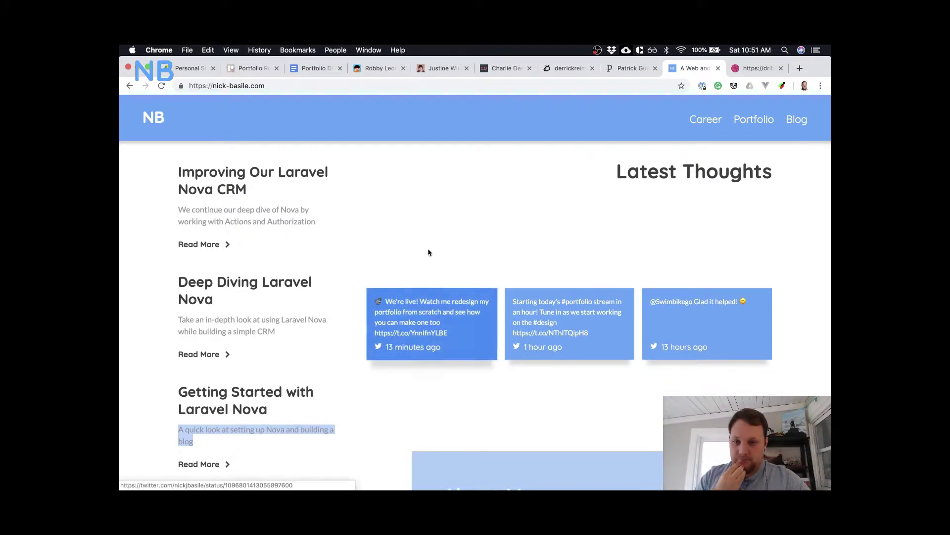
pyautogui.scroll(-2, 434, 230)
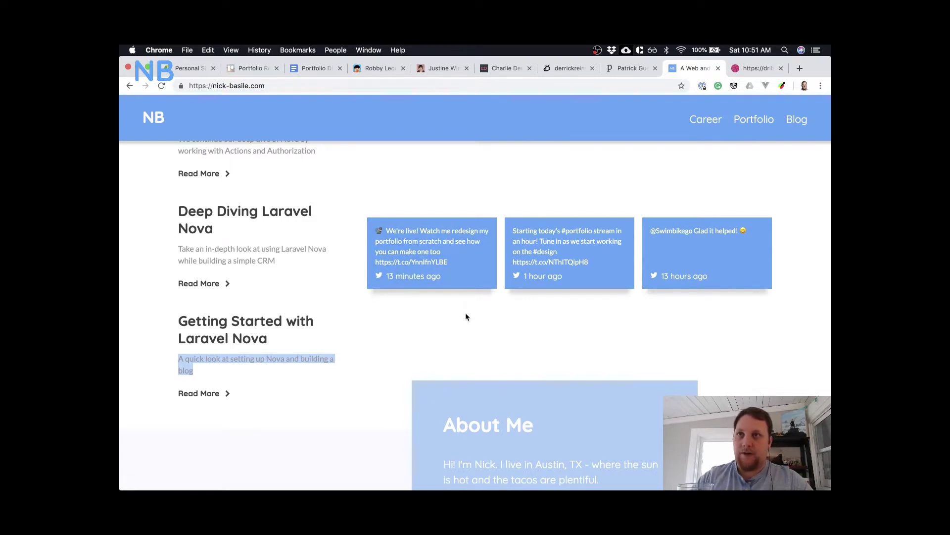
pyautogui.scroll(3, 425, 309)
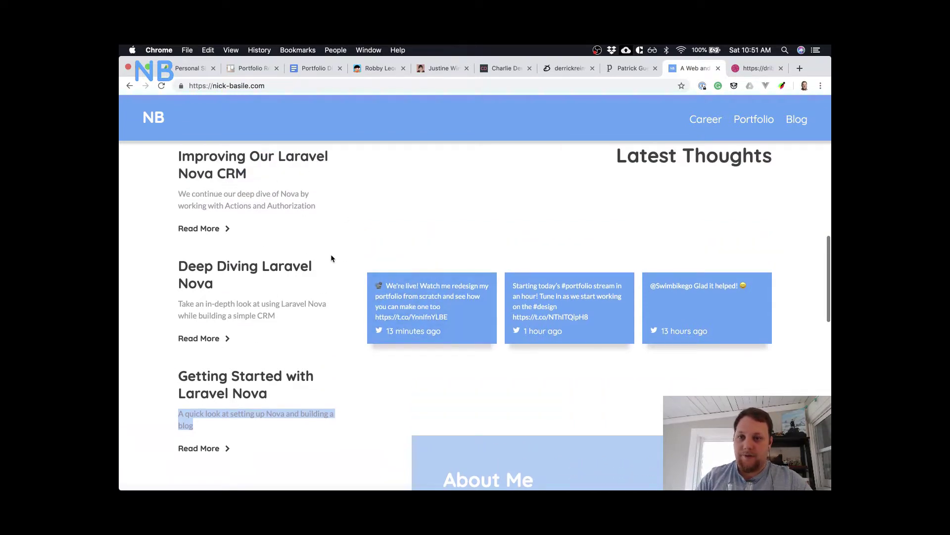
# - Compare the Latest Thoughts post list on the existing portfolio site with the UI/UX Design, Development and Business cards above it
pyautogui.click(354, 227)
pyautogui.scroll(1, 354, 230)
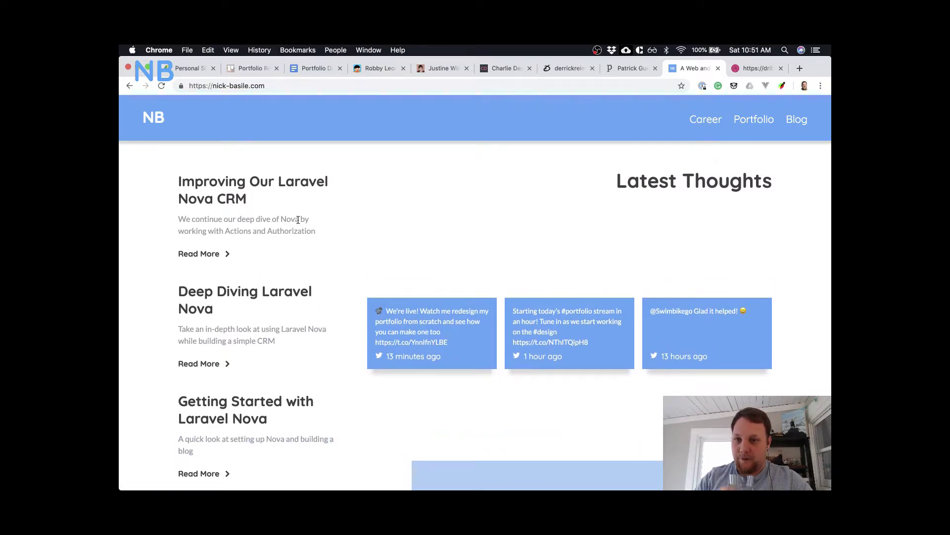
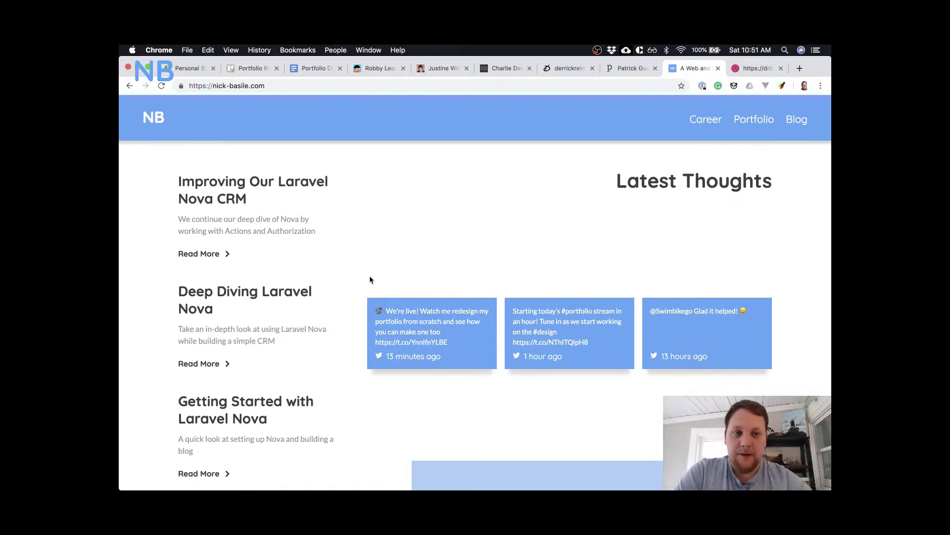
pyautogui.scroll(1, 369, 279)
pyautogui.scroll(5, 369, 280)
pyautogui.scroll(-7, 369, 292)
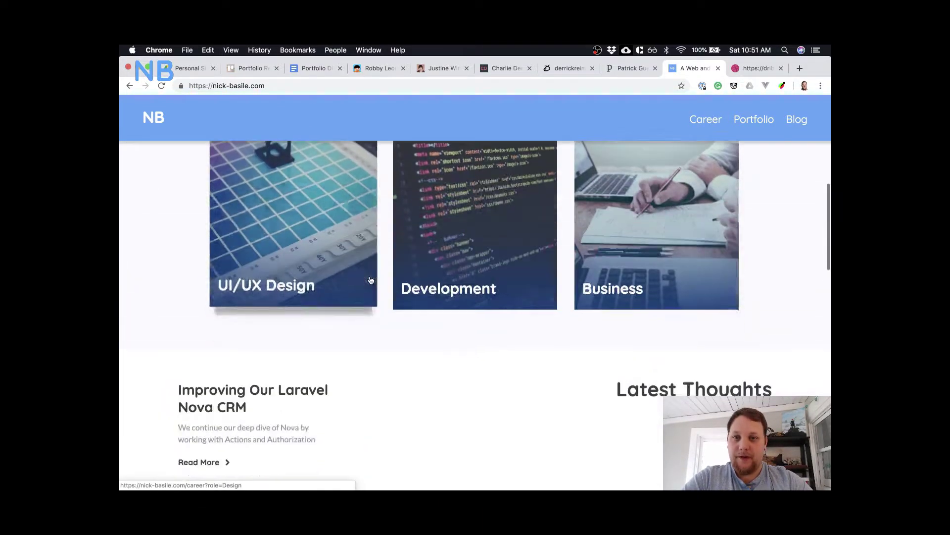
# - Switch back to the Wireframe experiments document in Sketch and review the spacing between hero text, Latest Thoughts heading and posts
pyautogui.hotkey('ctrl', 'Up')
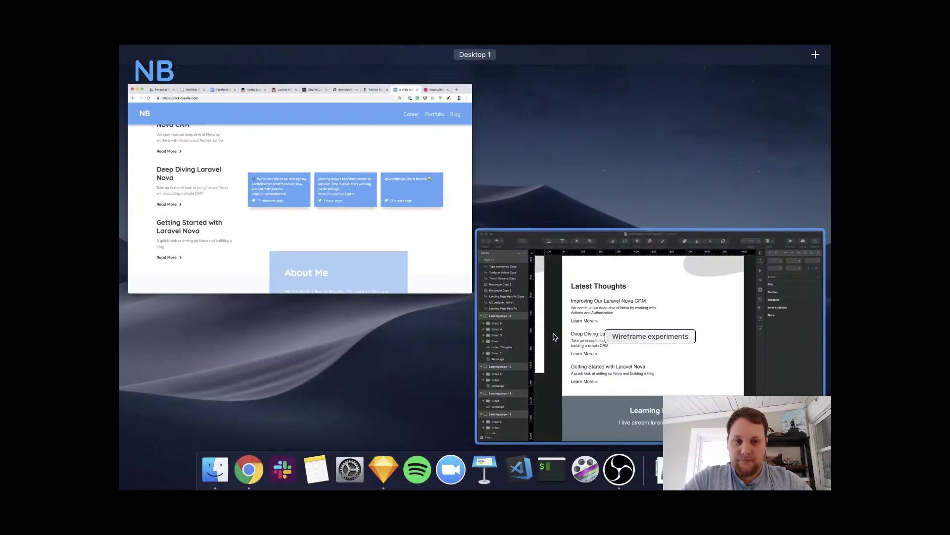
pyautogui.click(592, 335)
pyautogui.moveTo(354, 168); pyautogui.dragTo(360, 222)
pyautogui.scroll(3, 367, 192)
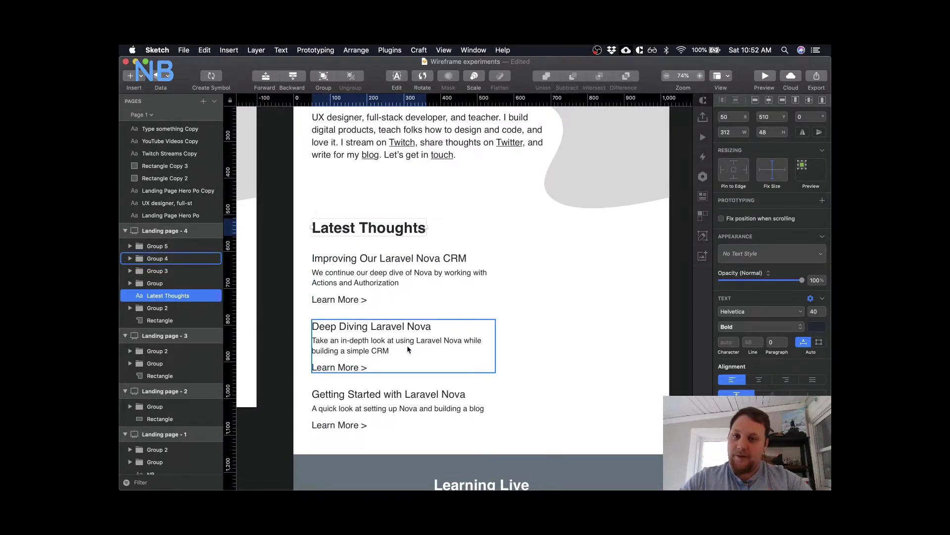
pyautogui.scroll(5, 407, 345)
pyautogui.scroll(-3, 408, 349)
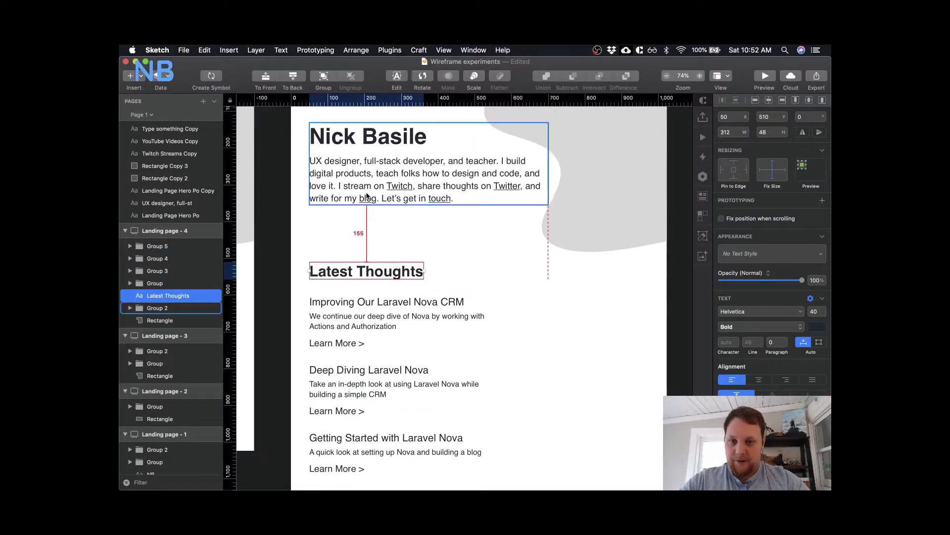
# - Set the font size of all three post titles under Latest Thoughts to 25
pyautogui.click(392, 331)
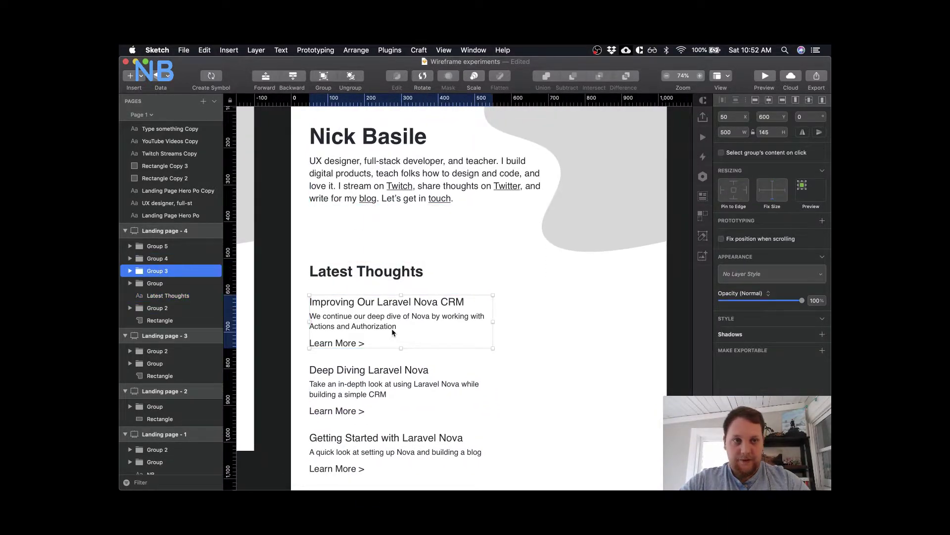
pyautogui.scroll(-3, 393, 331)
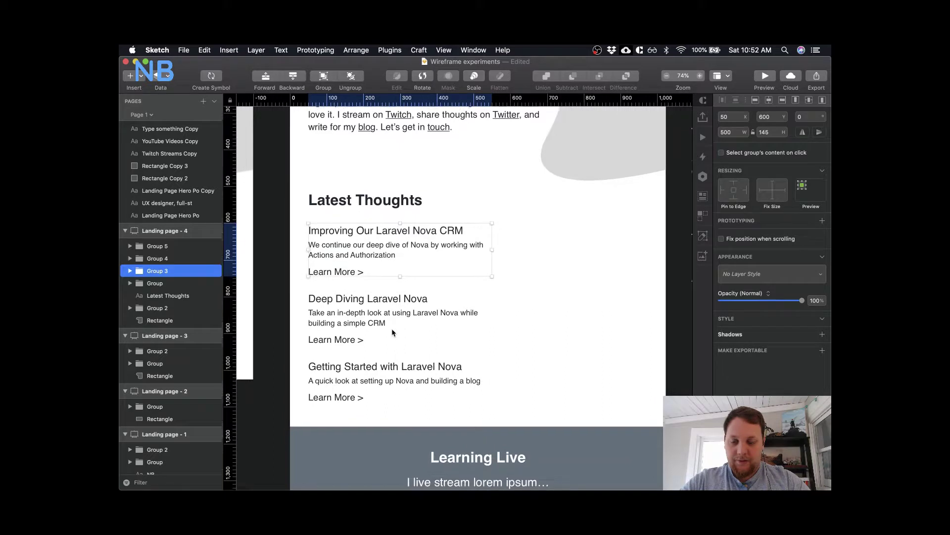
pyautogui.doubleClick(380, 228)
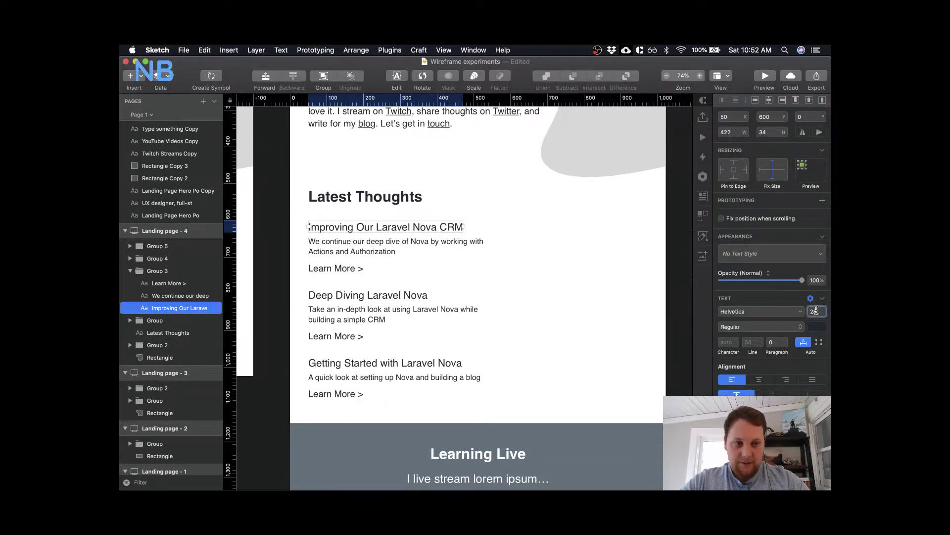
pyautogui.keyDown('shift'); pyautogui.click(398, 296); pyautogui.keyUp('shift')
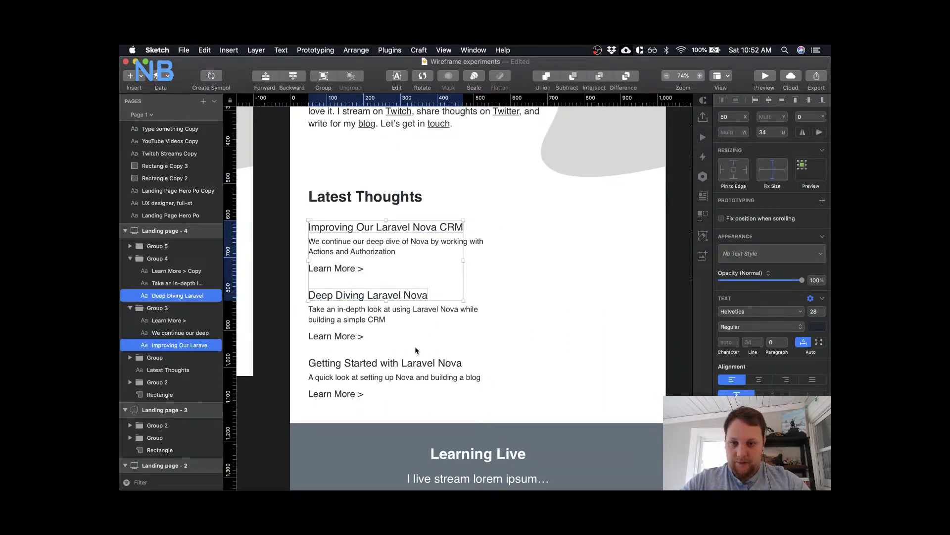
pyautogui.keyDown('shift'); pyautogui.click(414, 362); pyautogui.keyUp('shift')
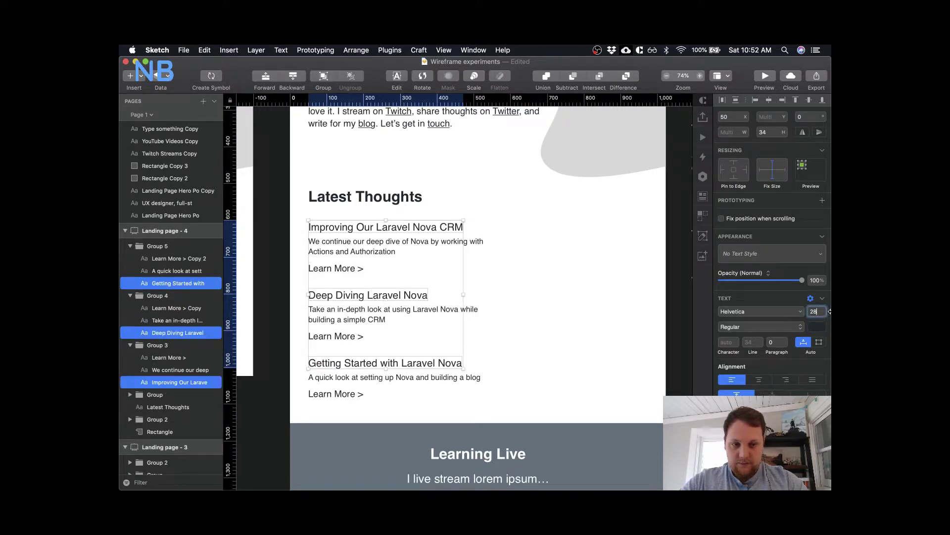
pyautogui.press('Return')
# - Set the three post descriptions to font size 18 with a line height of 24
pyautogui.click(396, 246)
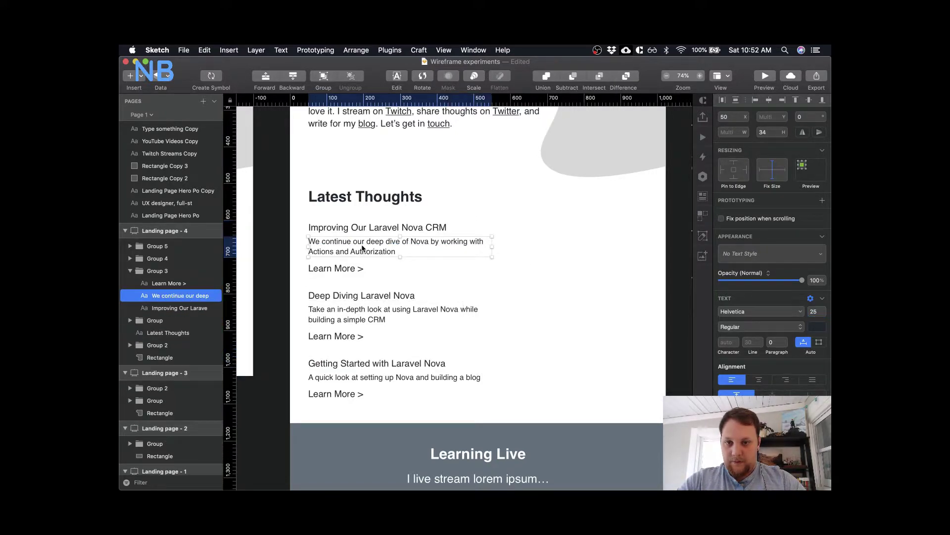
pyautogui.keyDown('shift'); pyautogui.click(423, 314); pyautogui.keyUp('shift')
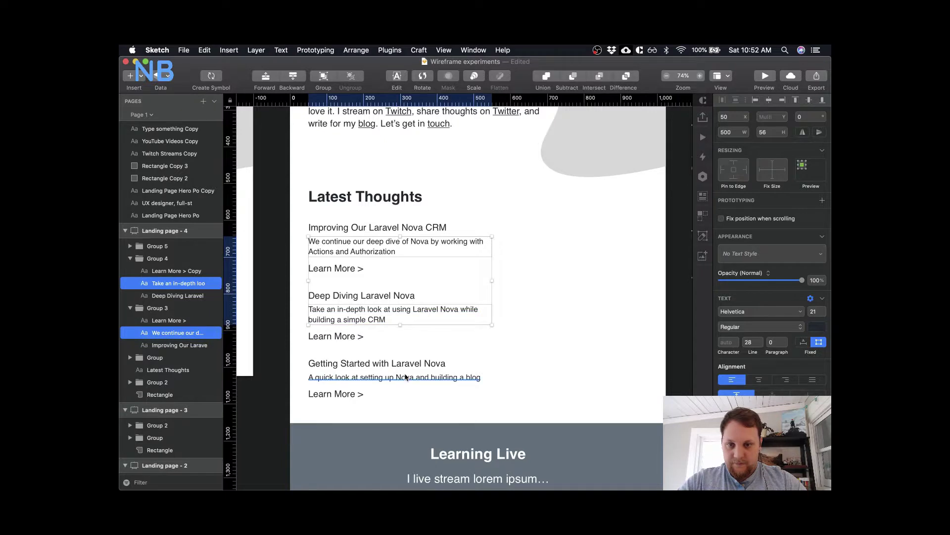
pyautogui.keyDown('shift'); pyautogui.click(436, 378); pyautogui.keyUp('shift')
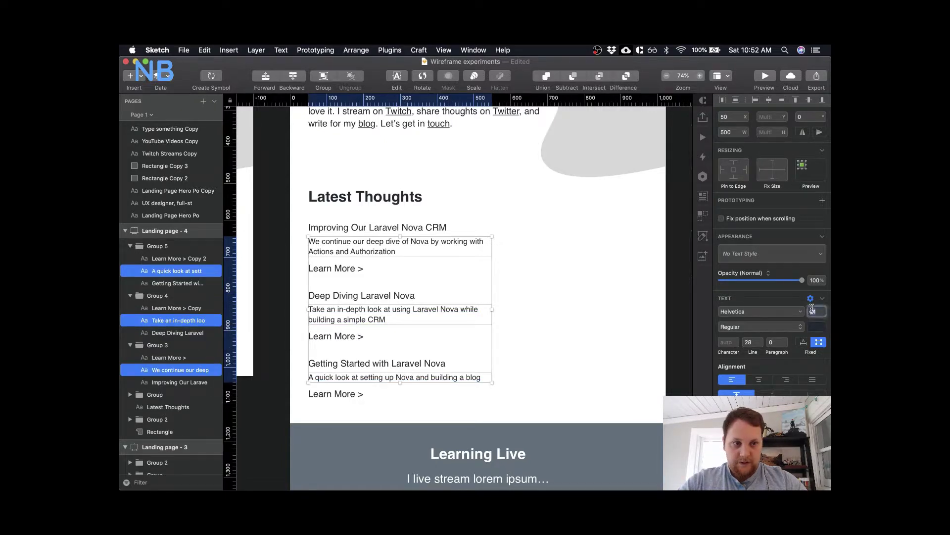
pyautogui.write('18')
pyautogui.press('Return')
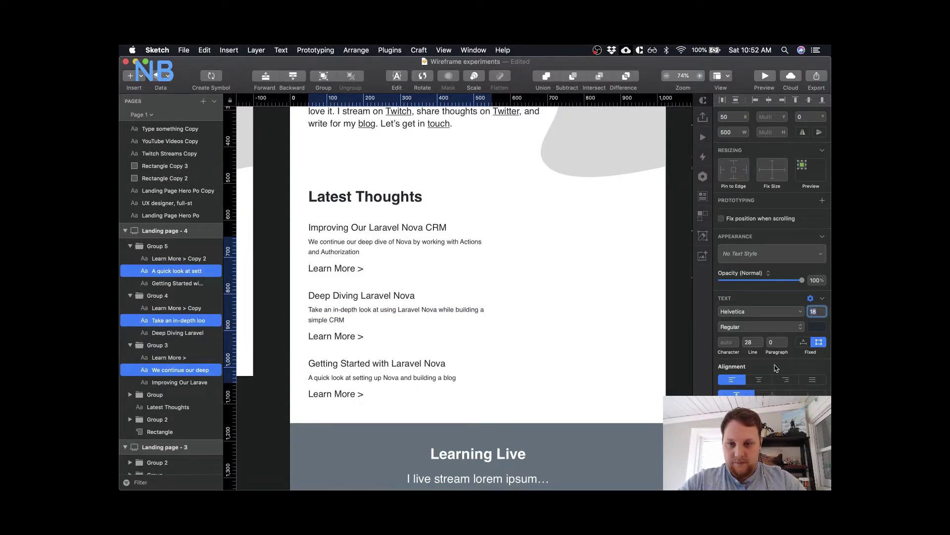
pyautogui.click(755, 343)
pyautogui.write('24')
pyautogui.press('Return')
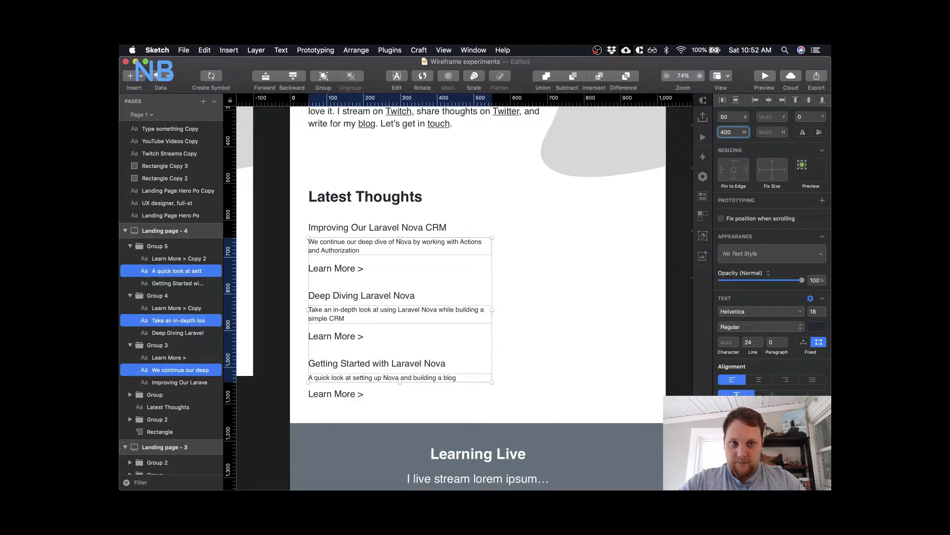
# - Narrow the three post descriptions to a width of 350 px
pyautogui.press('Return')
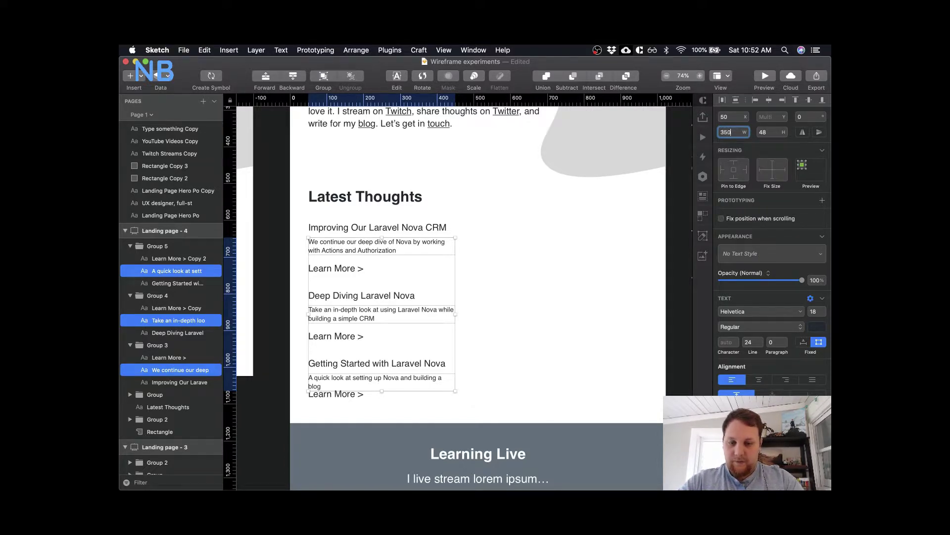
pyautogui.write('350')
pyautogui.press('Return')
pyautogui.click(490, 289)
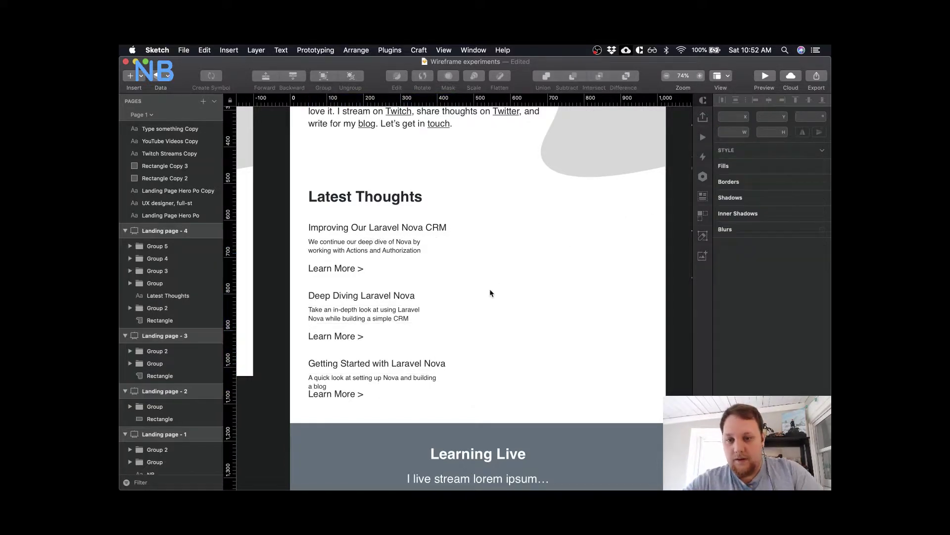
# - Move the first post's description up to Y 644 and its Learn More link up to Y 707
pyautogui.click(331, 270)
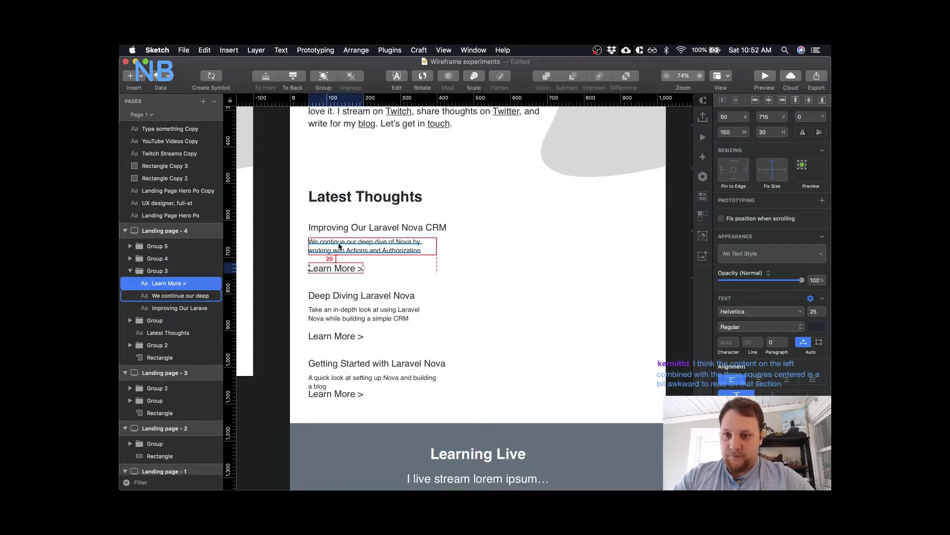
pyautogui.click(340, 246)
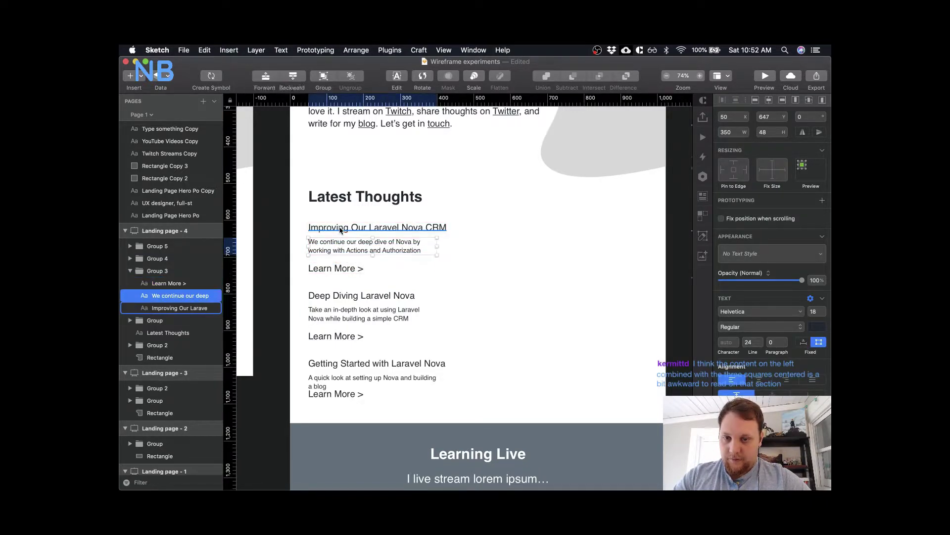
pyautogui.moveTo(333, 248); pyautogui.dragTo(331, 246)
pyautogui.press('Tab')
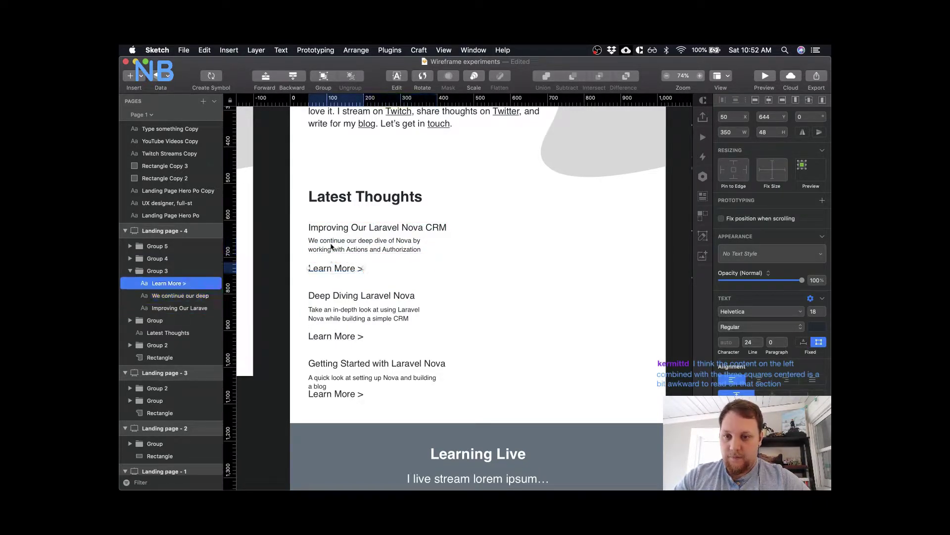
pyautogui.press('alt')
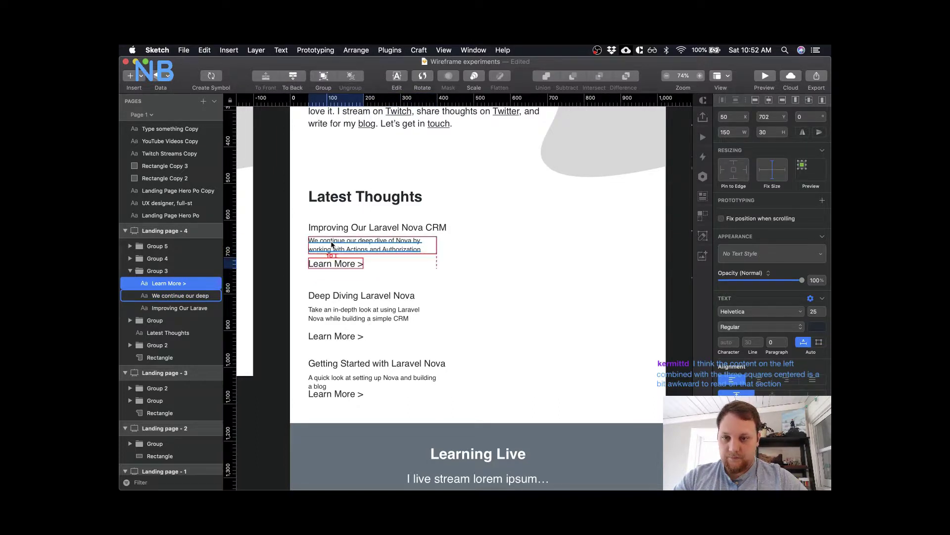
pyautogui.press('Up')
pyautogui.press('Up')
pyautogui.press('Up')
pyautogui.press('Up')
pyautogui.press('Up')
# - Move the second post's description up to Y 829 and its Learn More link up to match the first post's spacing
pyautogui.click(341, 319)
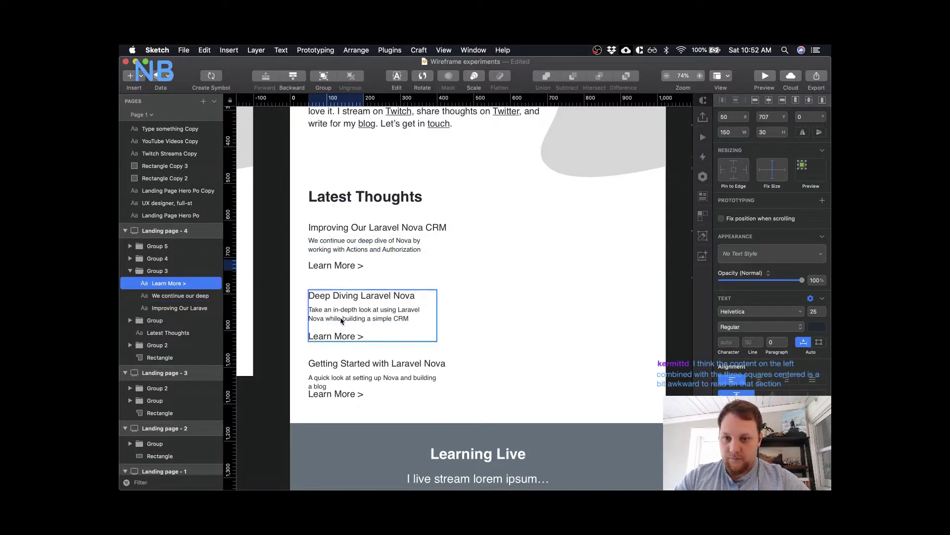
pyautogui.click(342, 320)
pyautogui.press('alt')
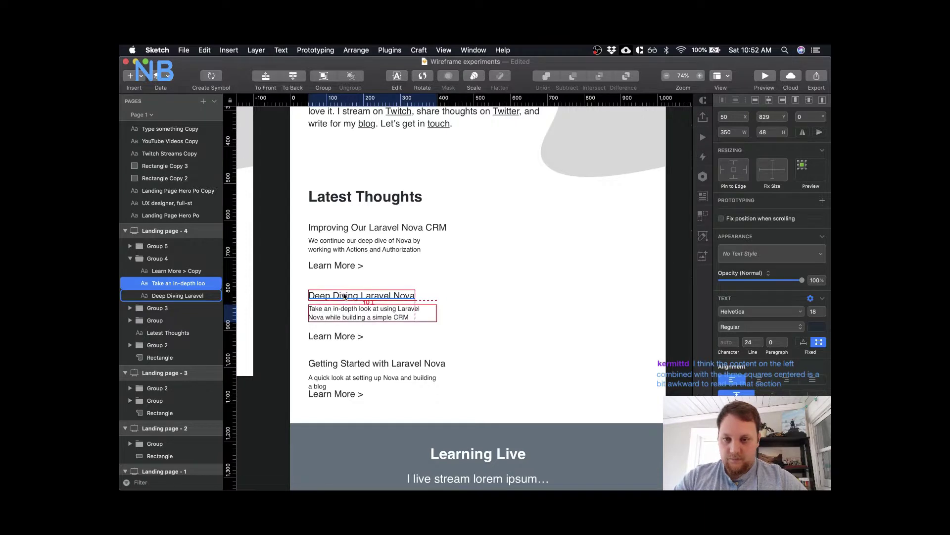
pyautogui.click(329, 336)
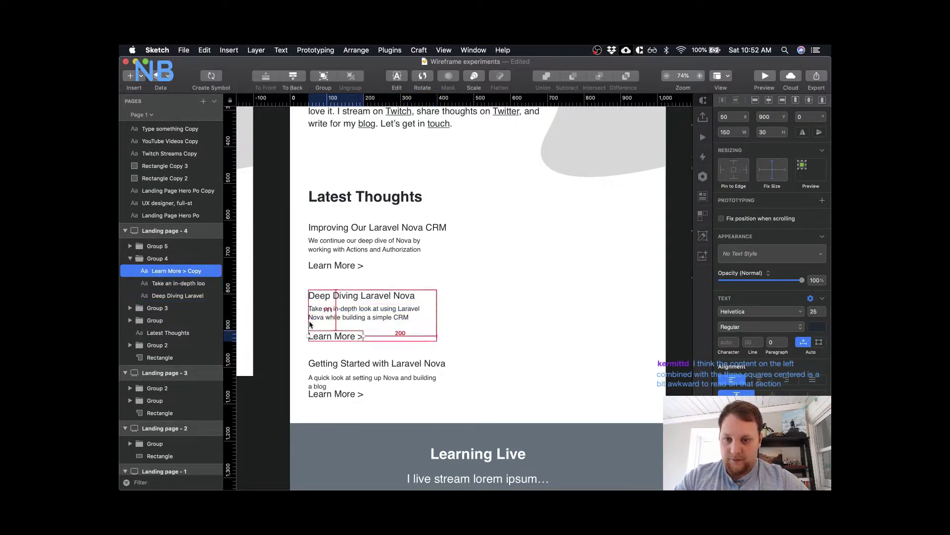
pyautogui.press('Up')
pyautogui.press('Up')
pyautogui.press('Up')
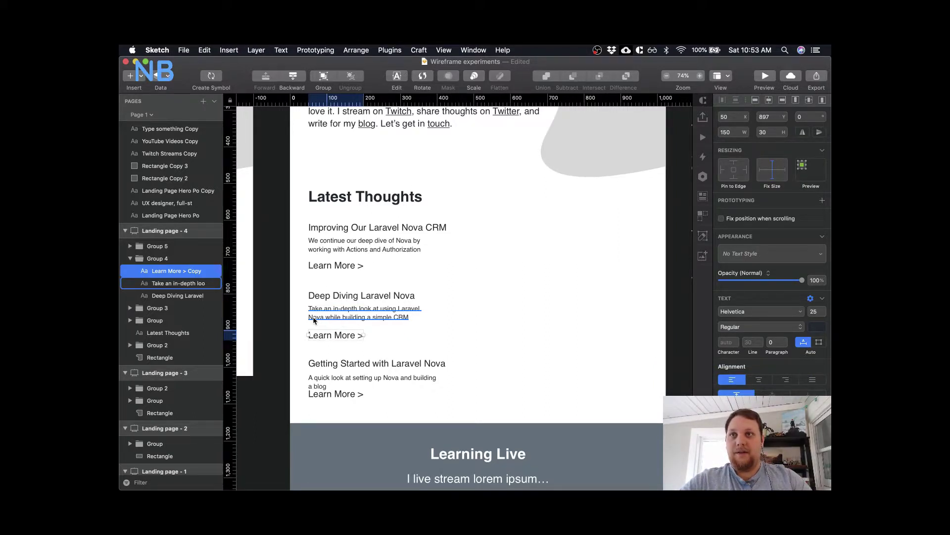
pyautogui.press('alt')
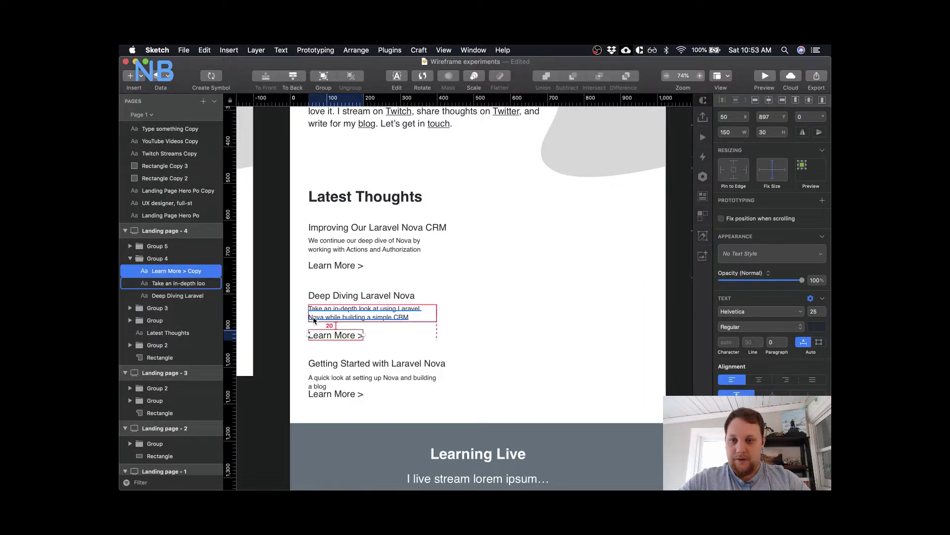
pyautogui.click(340, 266)
pyautogui.doubleClick(340, 266)
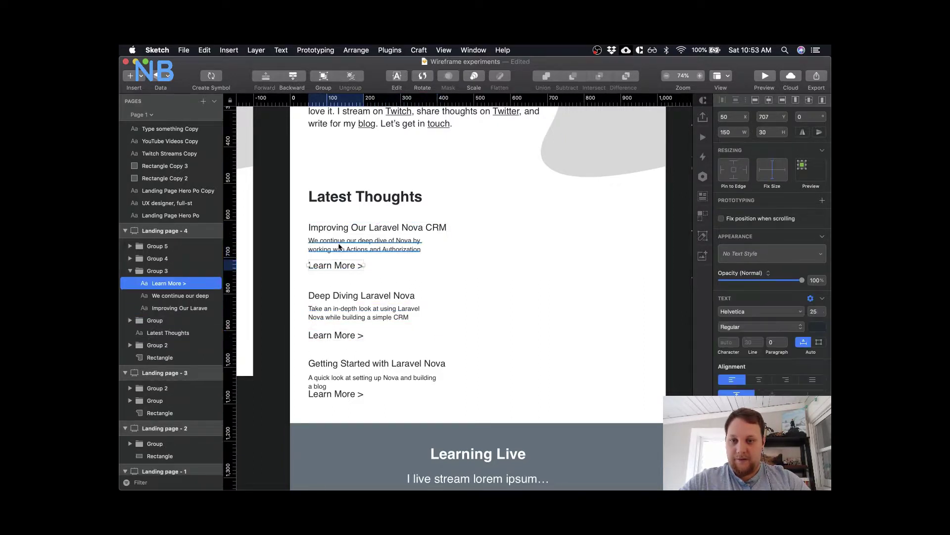
pyautogui.doubleClick(336, 336)
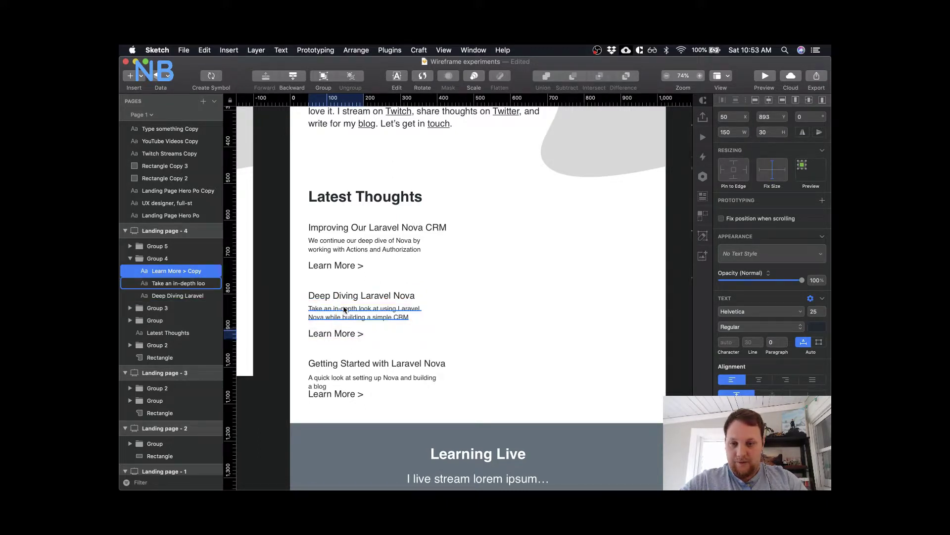
pyautogui.press('Up')
# - Move the third post's description up to Y 1014 and its Learn More link down to Y 1077, keeping the link at X 50
pyautogui.click(327, 385)
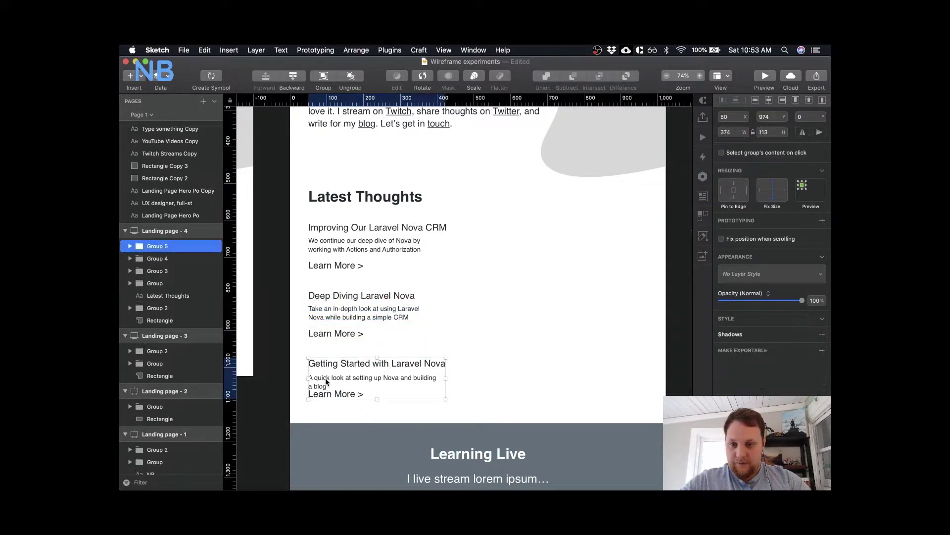
pyautogui.click(331, 379)
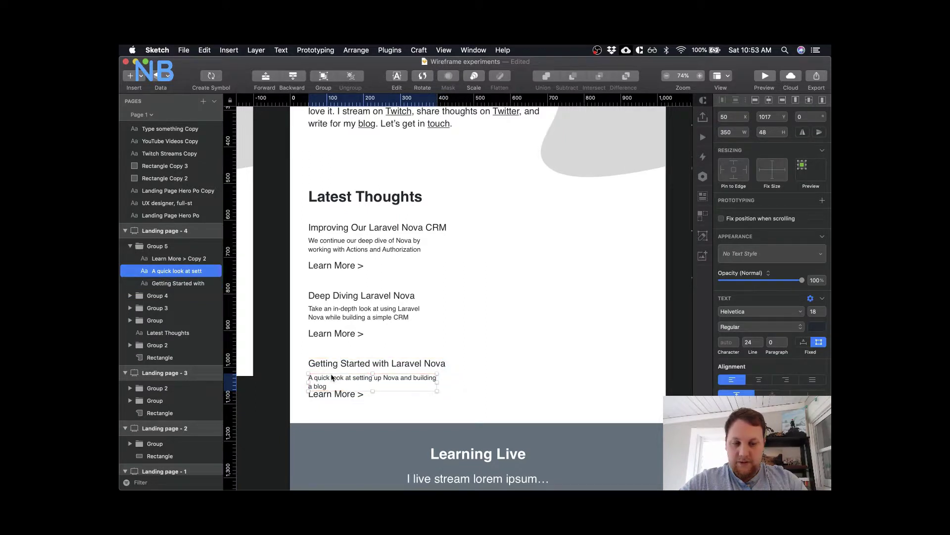
pyautogui.press('Up')
pyautogui.press('Up')
pyautogui.press('Up')
pyautogui.doubleClick(345, 320)
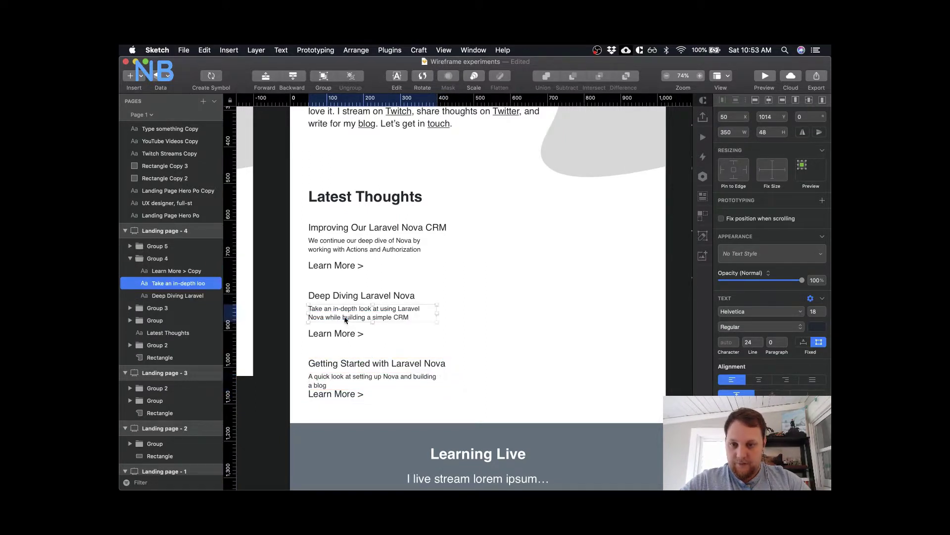
pyautogui.doubleClick(337, 396)
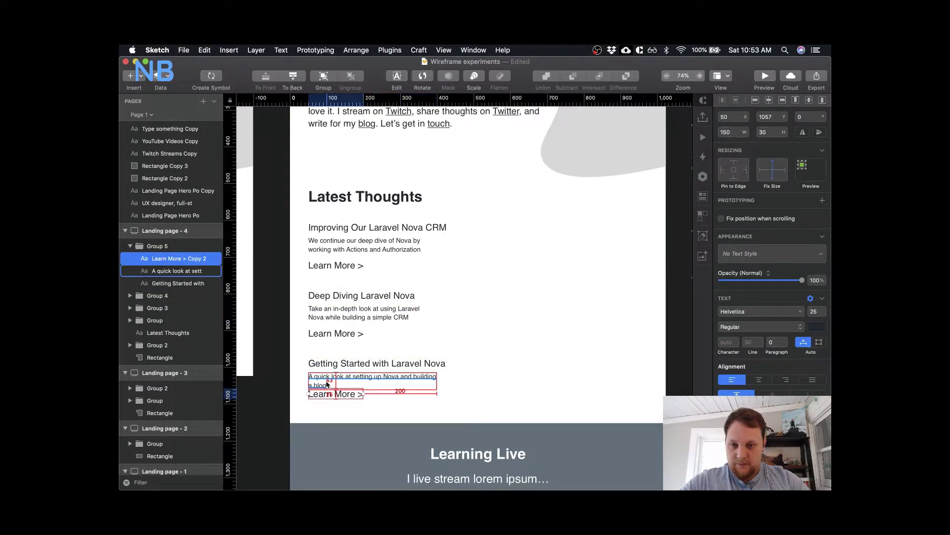
pyautogui.hotkey('shift', 'Left')
pyautogui.hotkey('shift', 'Right')
pyautogui.hotkey('shift', 'Down')
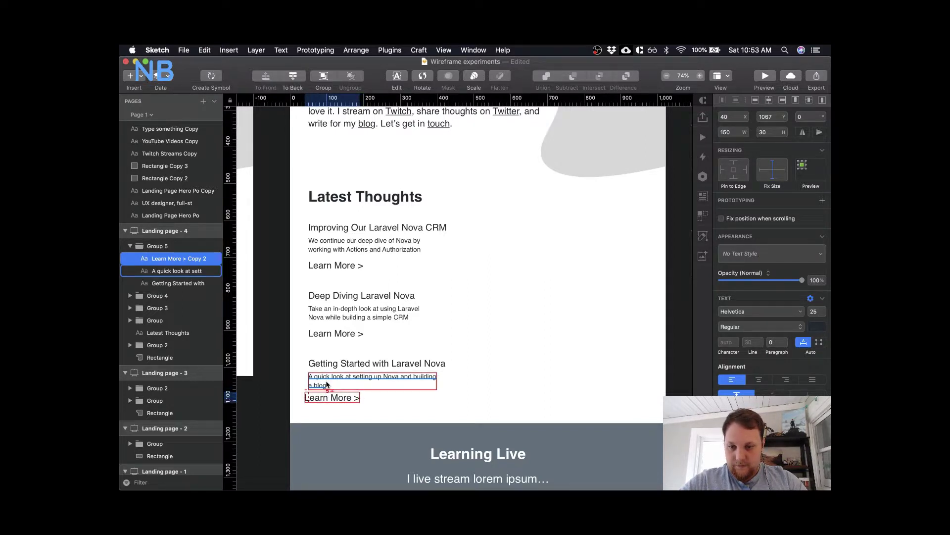
pyautogui.hotkey('shift', 'Down')
pyautogui.press('Escape')
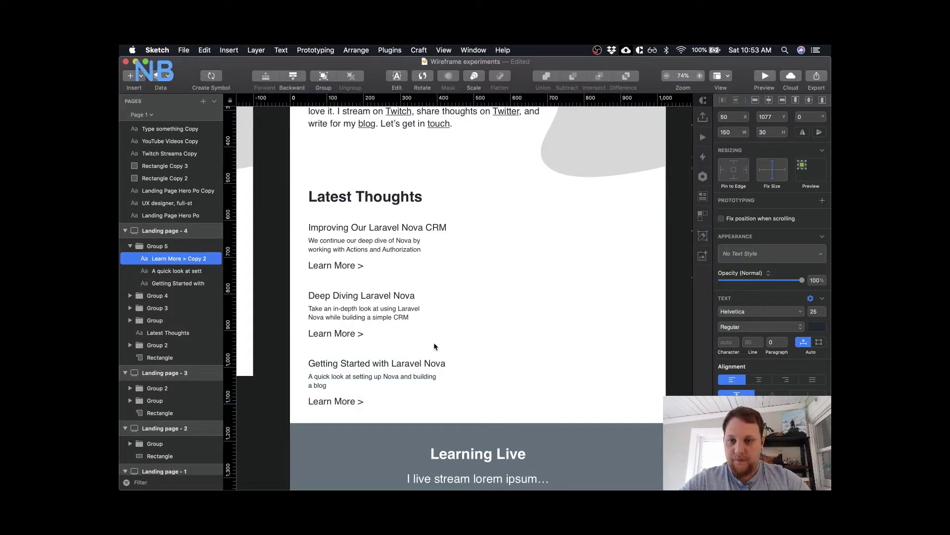
# - Switch to the browser and examine the Stories & Lessons post list and the events section on the reference portfolio
pyautogui.hotkey('ctrl', 'Up')
pyautogui.click(330, 176)
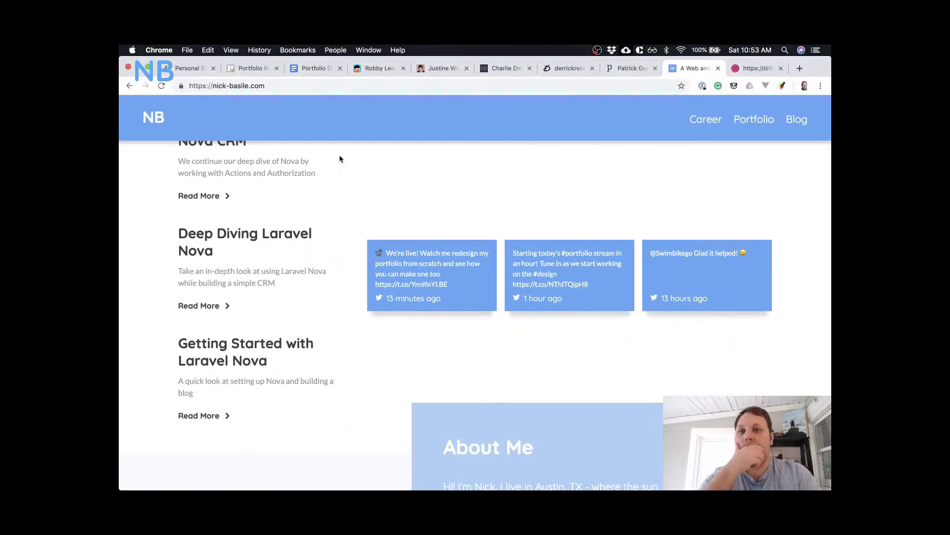
pyautogui.press('super+5')
pyautogui.scroll(-20, 373, 244)
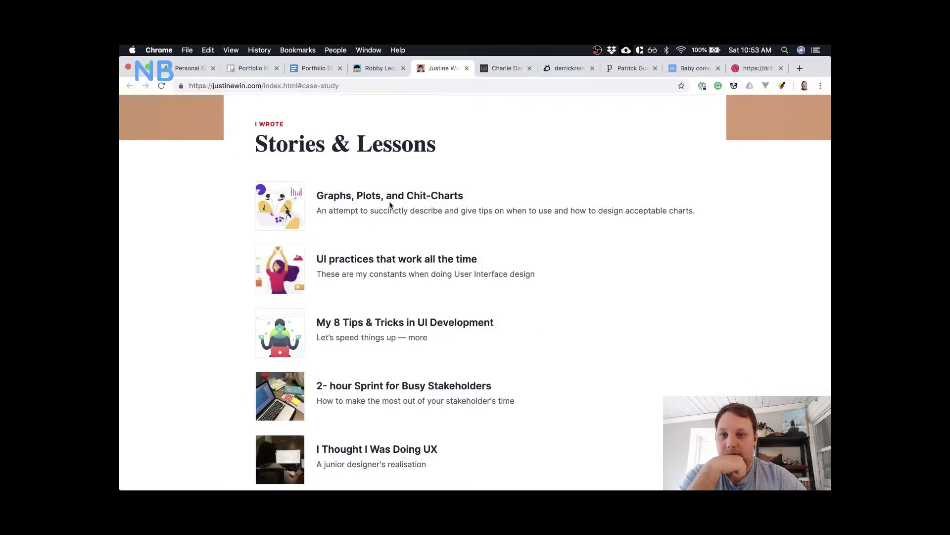
pyautogui.scroll(-2, 452, 224)
pyautogui.scroll(-8, 451, 224)
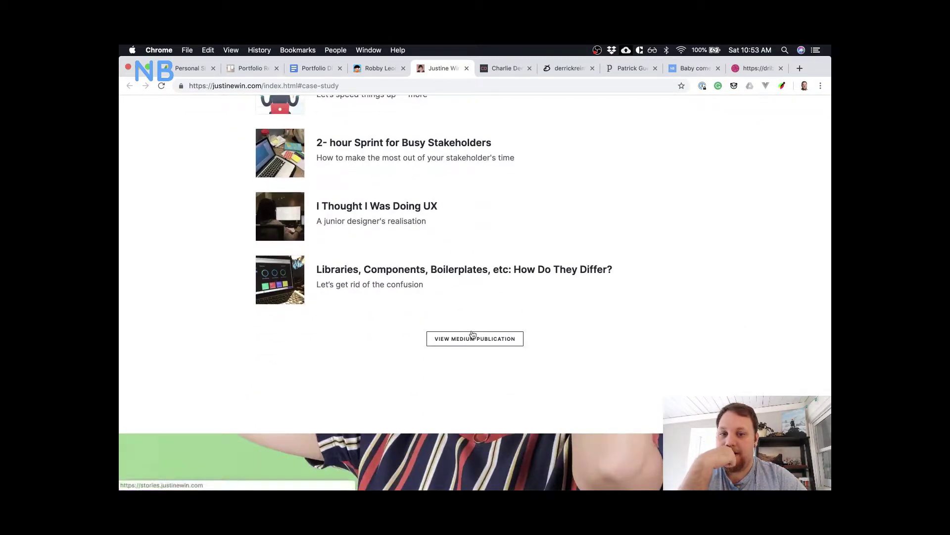
pyautogui.scroll(-10, 429, 221)
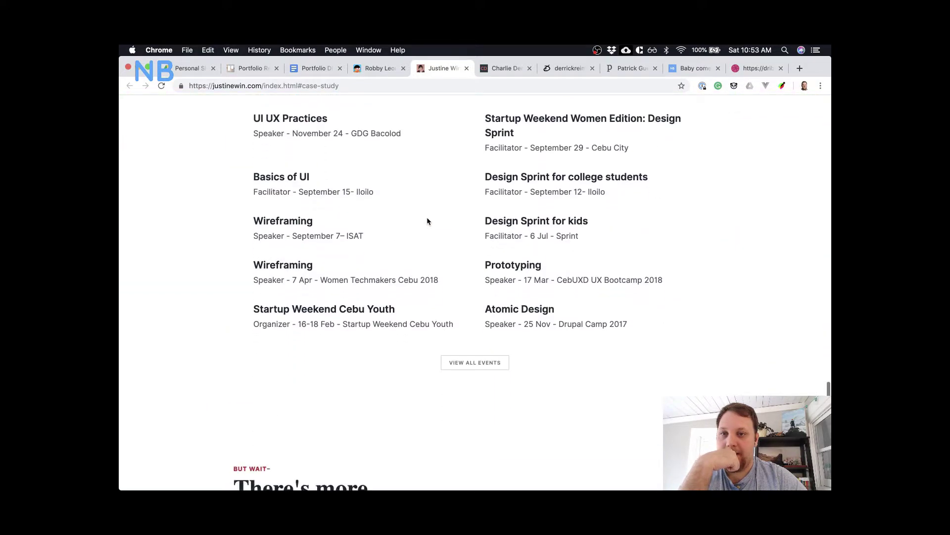
pyautogui.scroll(4, 426, 218)
pyautogui.scroll(-1, 426, 218)
pyautogui.scroll(-8, 450, 275)
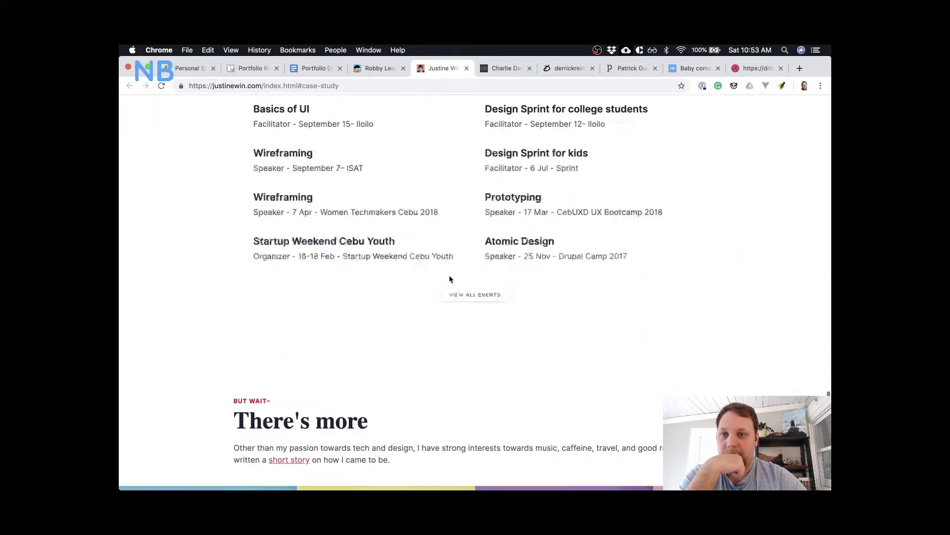
pyautogui.scroll(10, 449, 274)
# - Compare the Writing list on another reference portfolio with the Stories & Lessons list, checking how each post links to its article
pyautogui.click(504, 69)
pyautogui.scroll(-1, 483, 236)
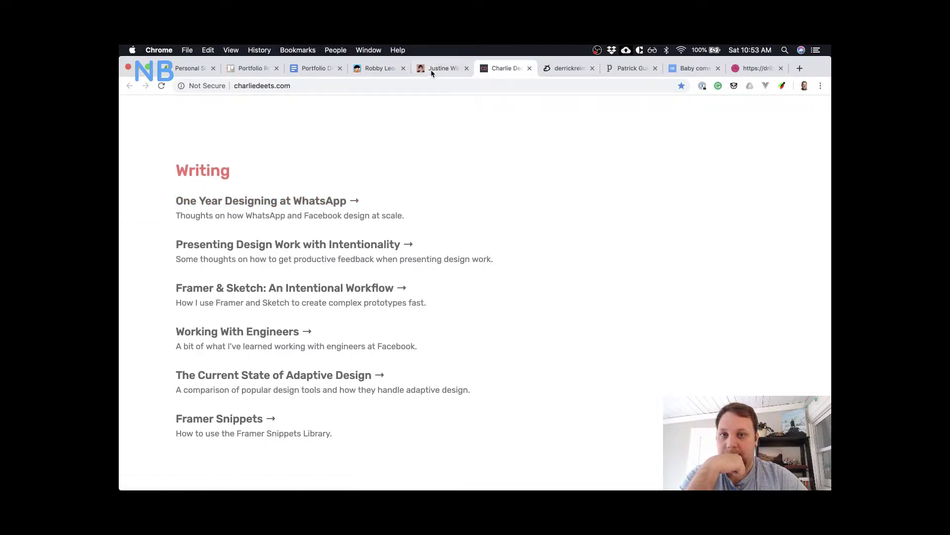
pyautogui.hotkey('ctrl', 'shift', 'Tab')
pyautogui.scroll(-10, 408, 238)
pyautogui.scroll(2, 407, 238)
pyautogui.scroll(8, 408, 239)
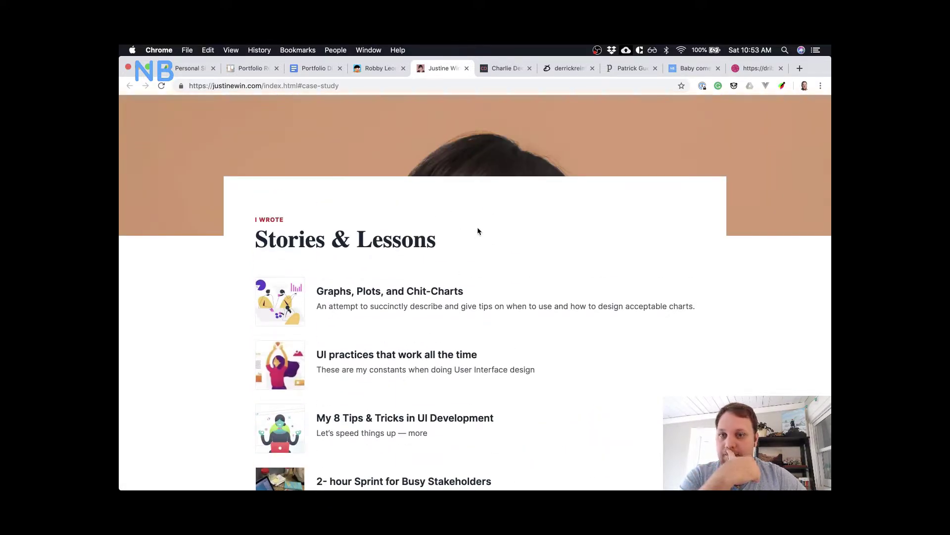
pyautogui.scroll(-4, 478, 228)
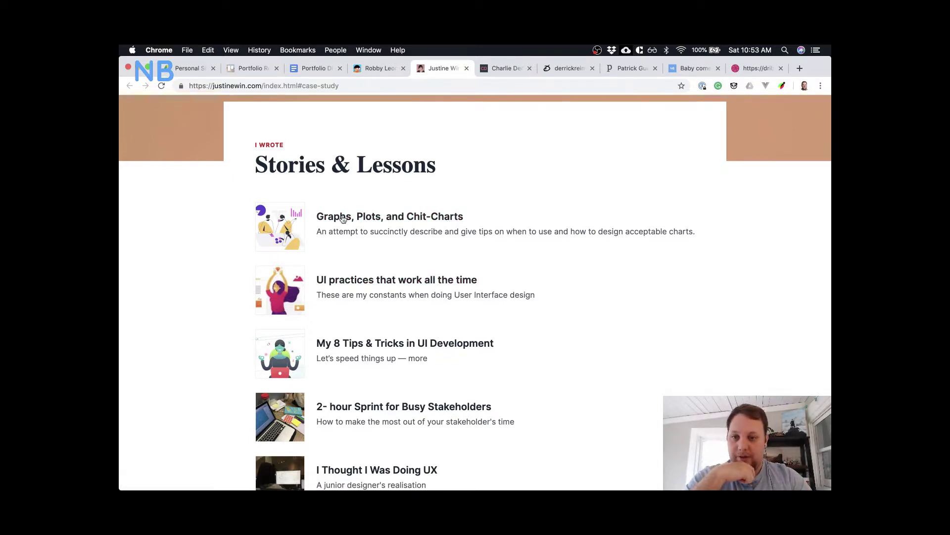
pyautogui.scroll(-5, 308, 262)
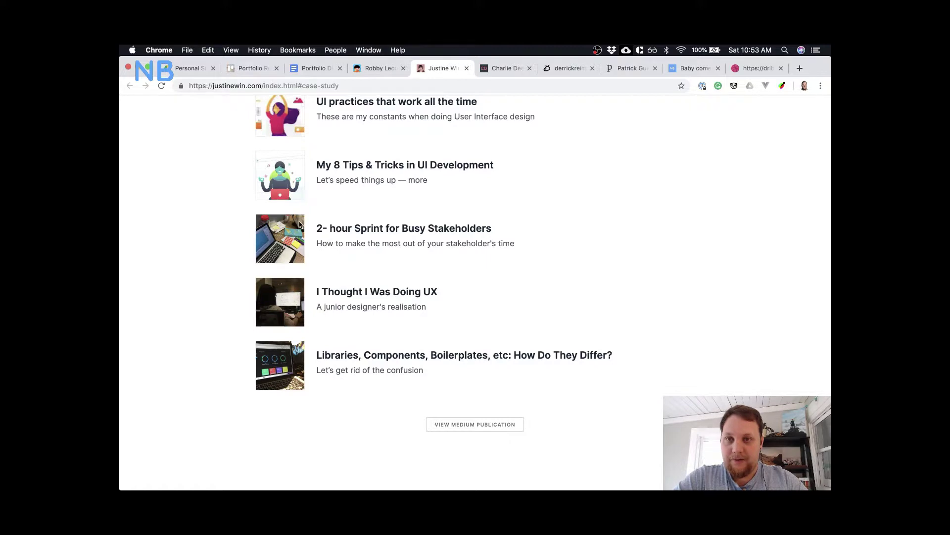
pyautogui.scroll(5, 381, 212)
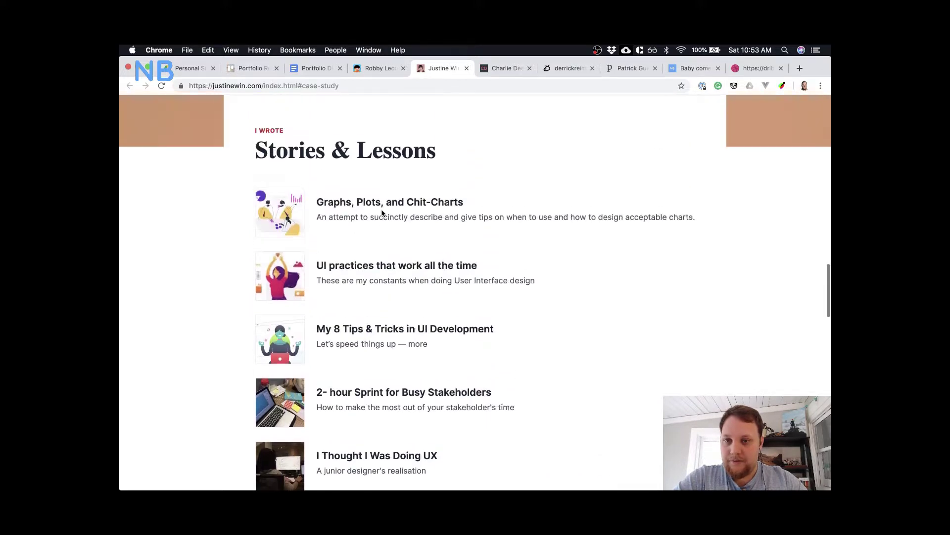
pyautogui.click(383, 68)
pyautogui.click(505, 68)
pyautogui.scroll(1, 379, 266)
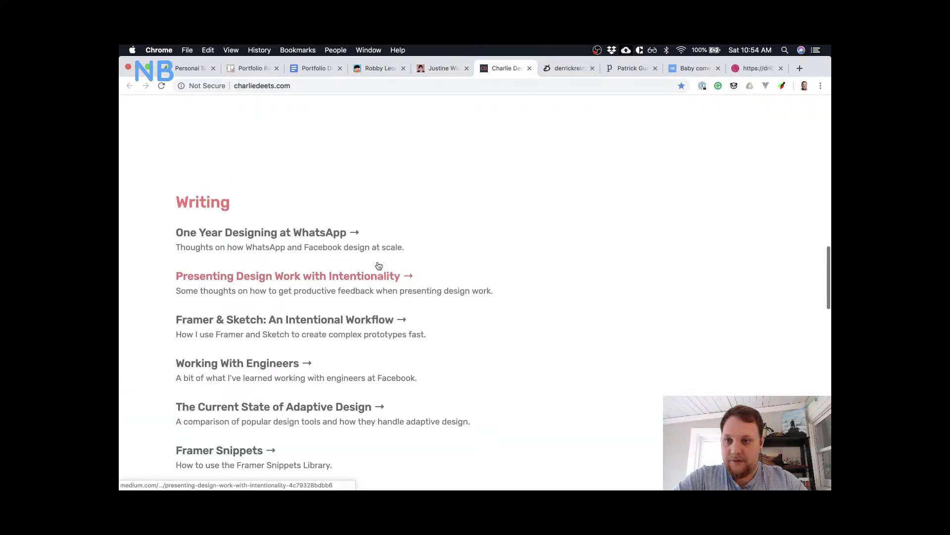
# - Open the blog page of the existing NB portfolio site and examine the layout of its post cards
pyautogui.click(758, 68)
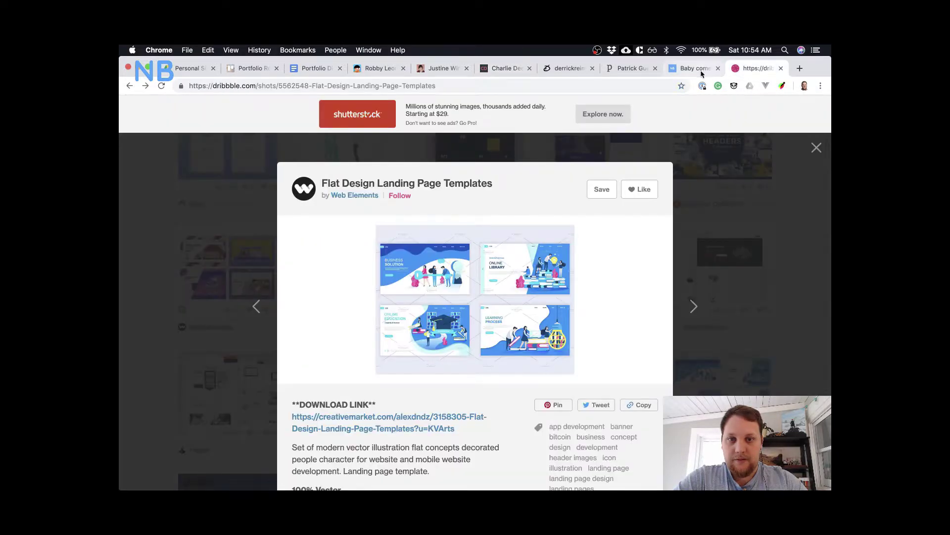
pyautogui.click(683, 70)
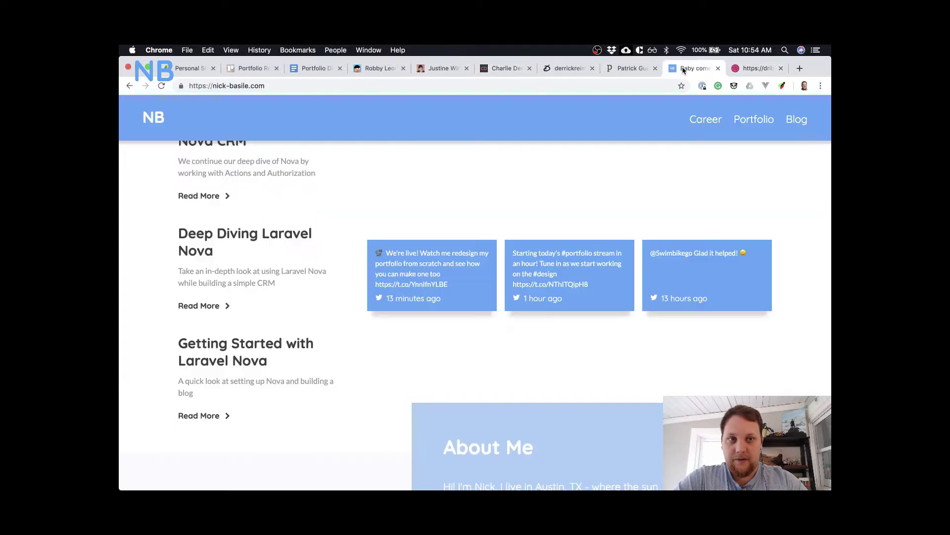
pyautogui.click(798, 118)
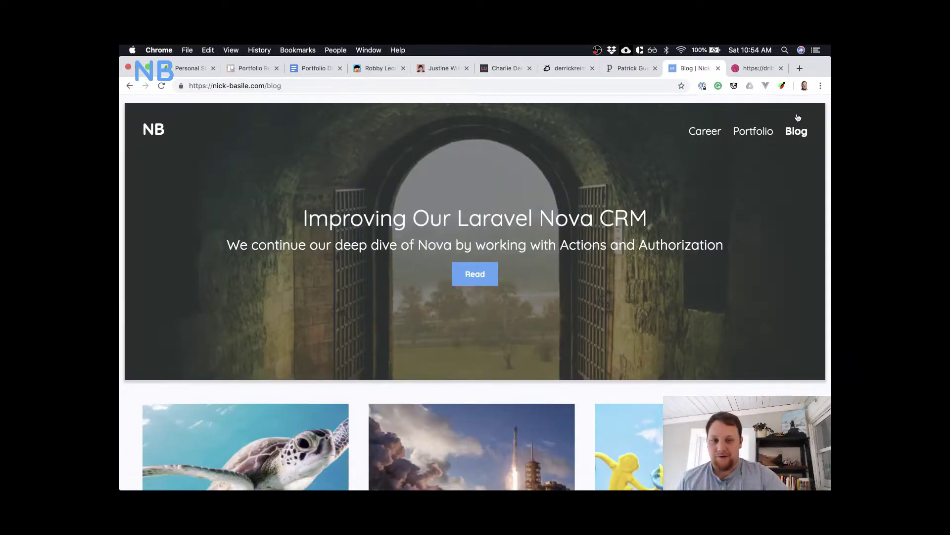
pyautogui.scroll(-6, 675, 236)
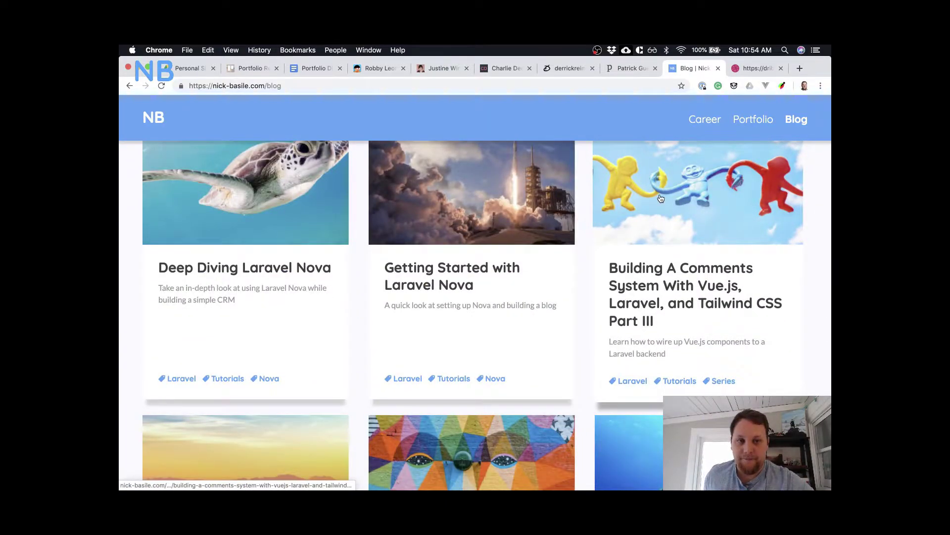
pyautogui.scroll(-4, 527, 227)
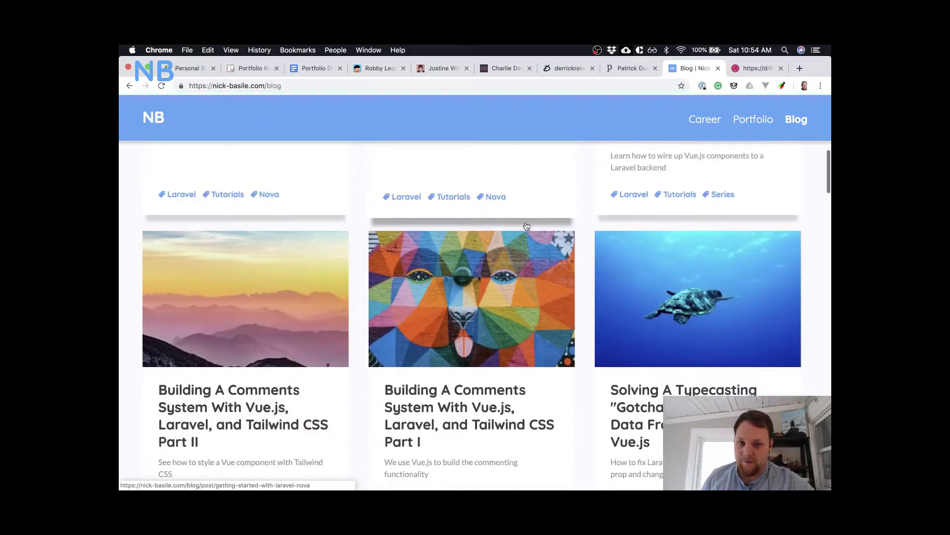
pyautogui.scroll(2, 527, 226)
pyautogui.scroll(-5, 527, 226)
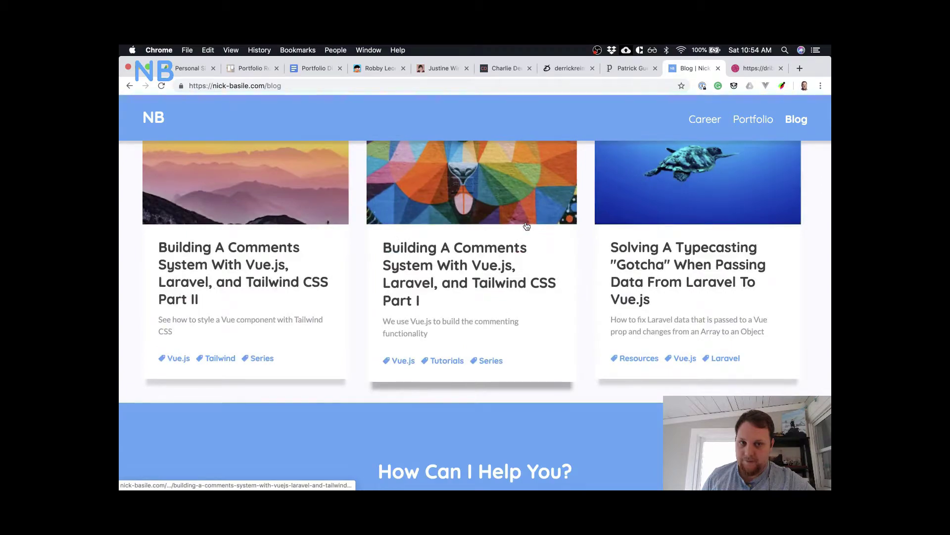
pyautogui.scroll(10, 527, 226)
# - Switch back to Sketch and delete the Learn More links from all three Latest Thoughts posts
pyautogui.hotkey('ctrl', 'Up')
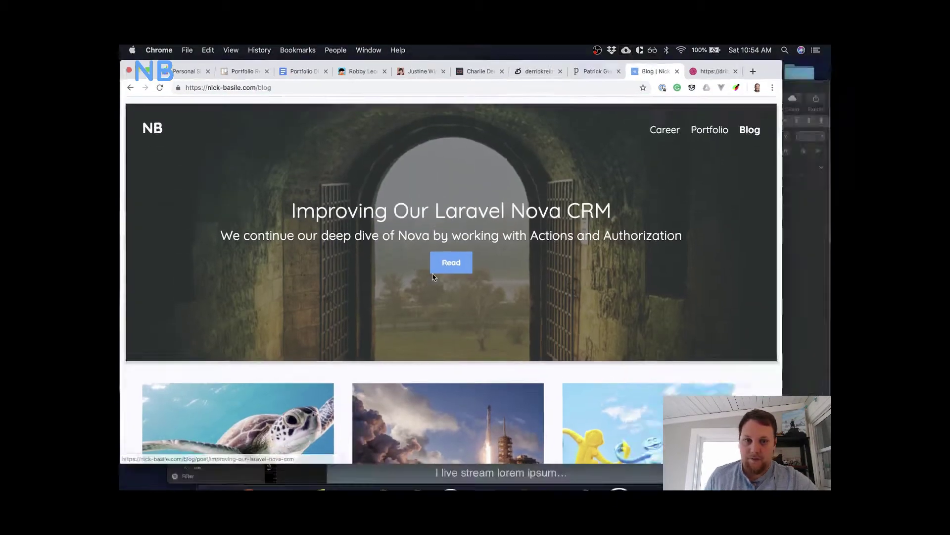
pyautogui.click(556, 295)
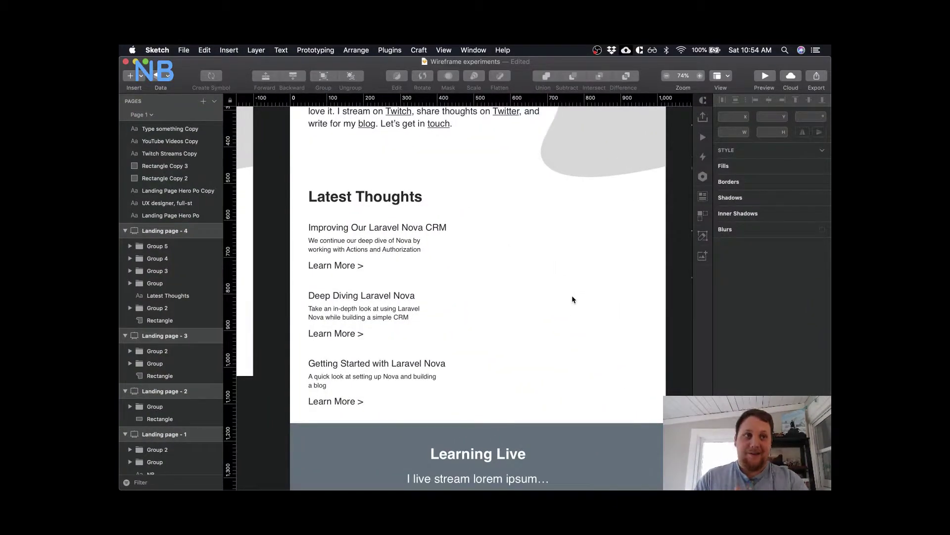
pyautogui.doubleClick(332, 266)
pyautogui.keyDown('shift'); pyautogui.click(343, 338); pyautogui.keyUp('shift')
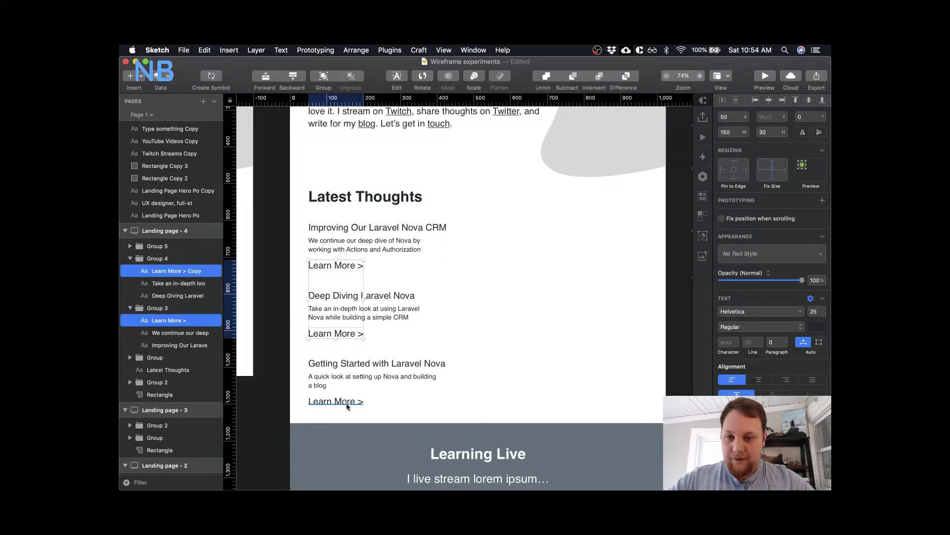
pyautogui.keyDown('shift'); pyautogui.click(346, 401); pyautogui.keyUp('shift')
pyautogui.press('Delete')
# - Draw a grey circle about 103 px wide beside the first post and remove its border
pyautogui.scroll(1, 455, 315)
pyautogui.scroll(2, 455, 315)
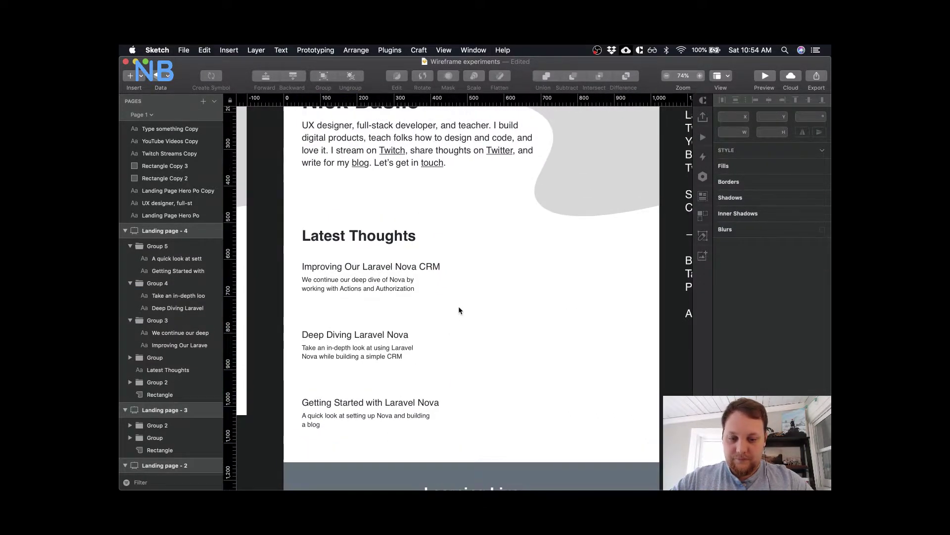
pyautogui.press('o')
pyautogui.moveTo(482, 275); pyautogui.dragTo(520, 314)
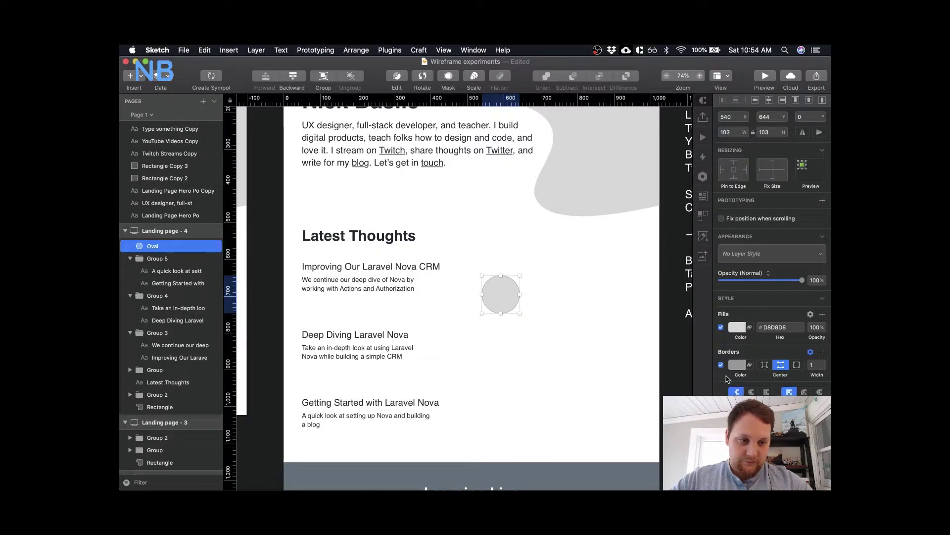
pyautogui.click(721, 365)
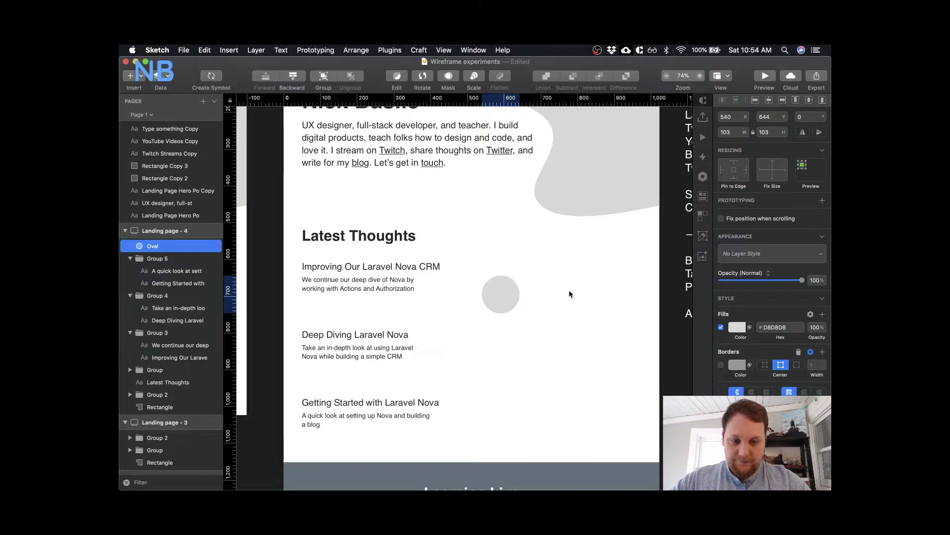
# - Edit the circle's path into a blob by shifting its upper, left and lower points, giving the left point mirrored curve handles
pyautogui.press('super+0')
pyautogui.doubleClick(522, 294)
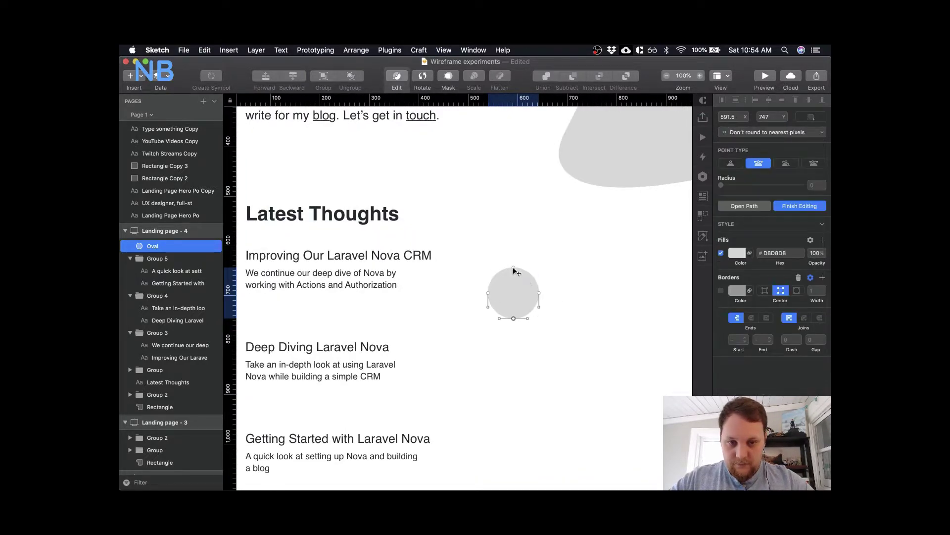
pyautogui.moveTo(514, 268); pyautogui.dragTo(525, 263)
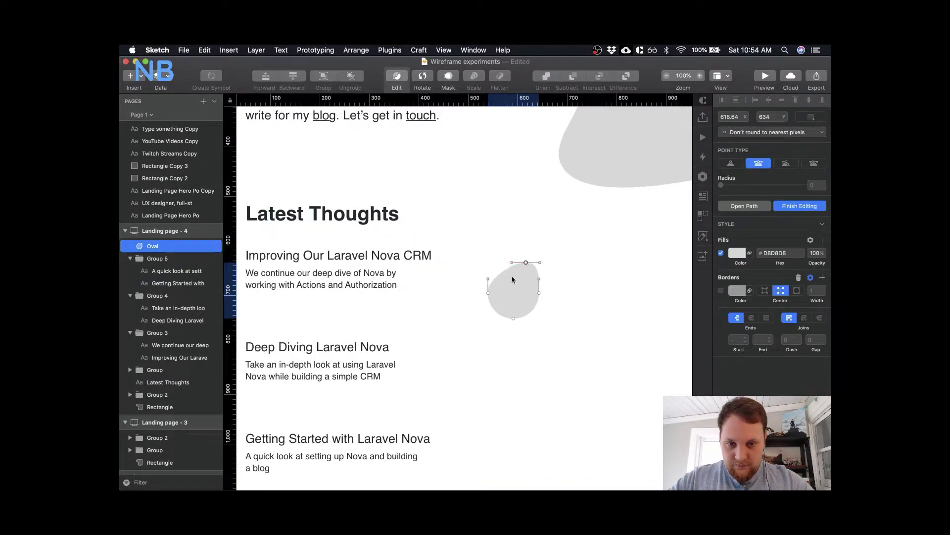
pyautogui.doubleClick(487, 292)
pyautogui.moveTo(487, 292); pyautogui.dragTo(484, 284)
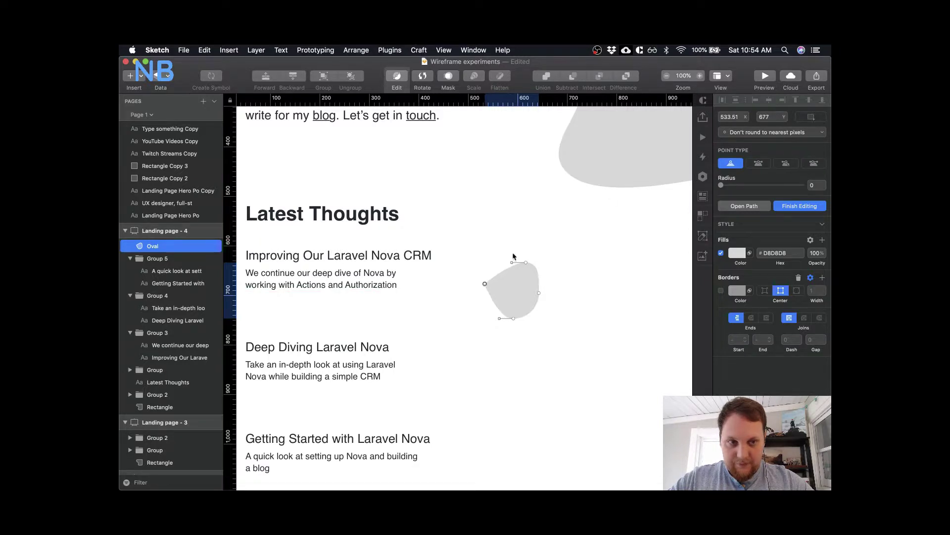
pyautogui.click(756, 164)
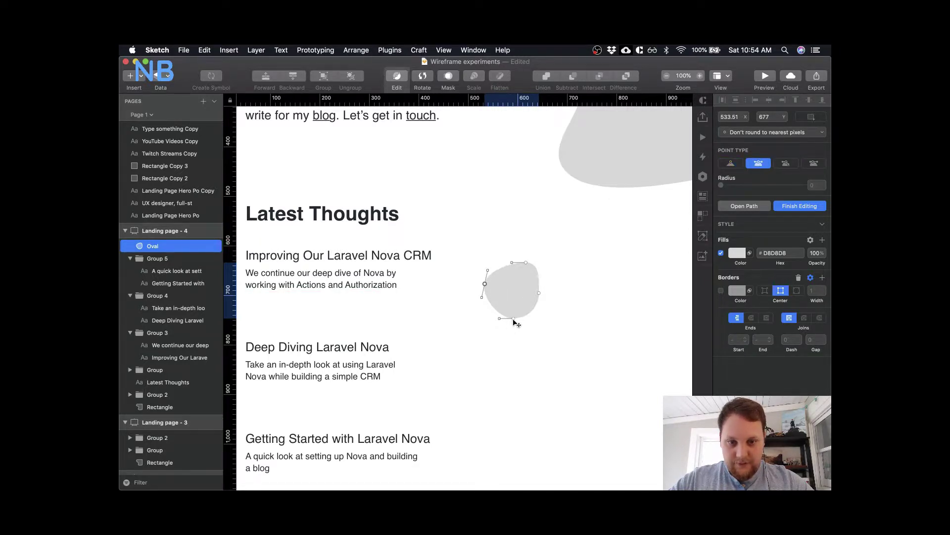
pyautogui.moveTo(513, 320); pyautogui.dragTo(507, 318)
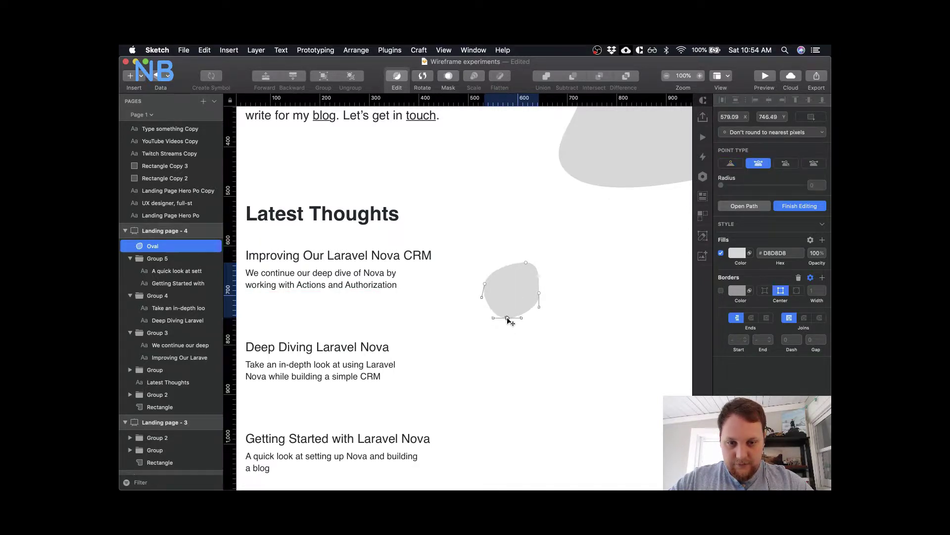
# - Move the blob's right point down to about Y 710, make it a mirrored curve point, and finish editing the shape
pyautogui.click(539, 292)
pyautogui.doubleClick(539, 291)
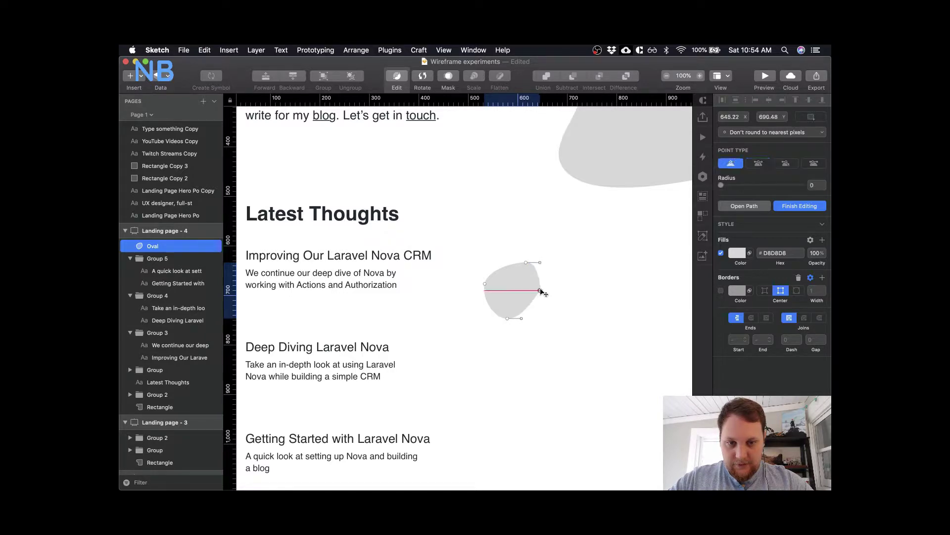
pyautogui.moveTo(541, 292); pyautogui.dragTo(541, 302)
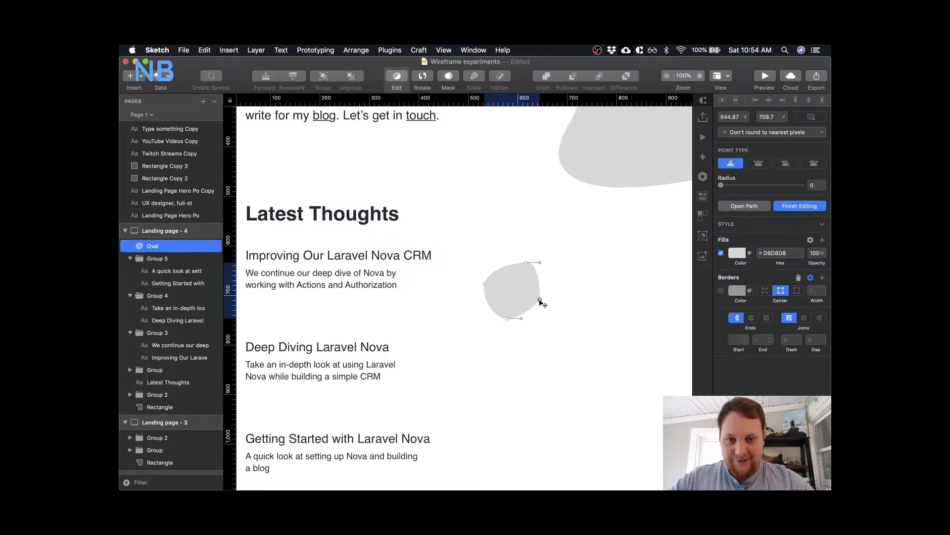
pyautogui.press('Escape')
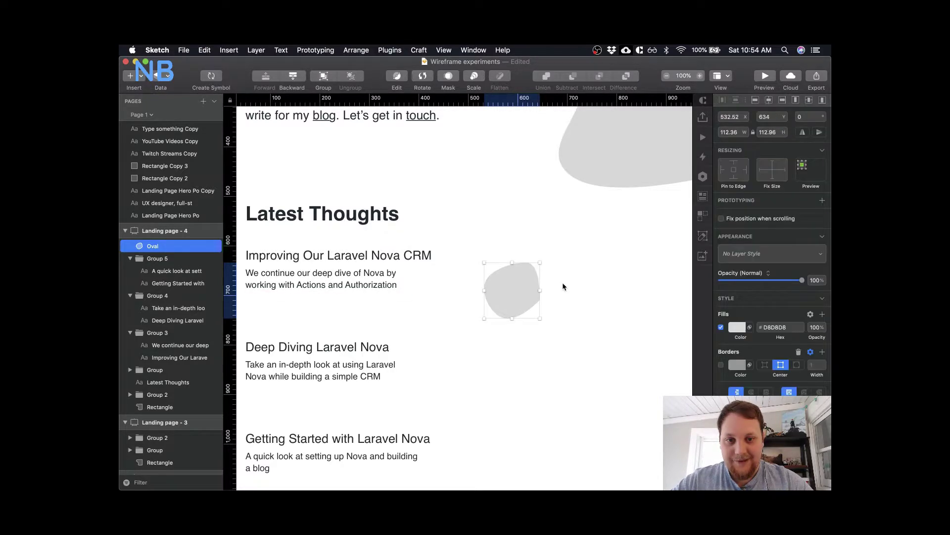
pyautogui.doubleClick(525, 304)
pyautogui.click(540, 301)
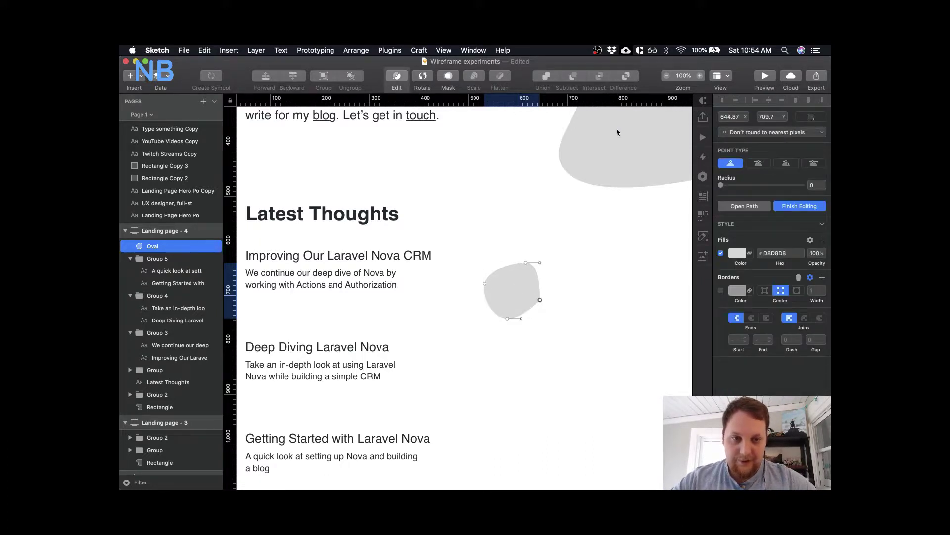
pyautogui.click(758, 163)
pyautogui.click(586, 303)
pyautogui.click(584, 297)
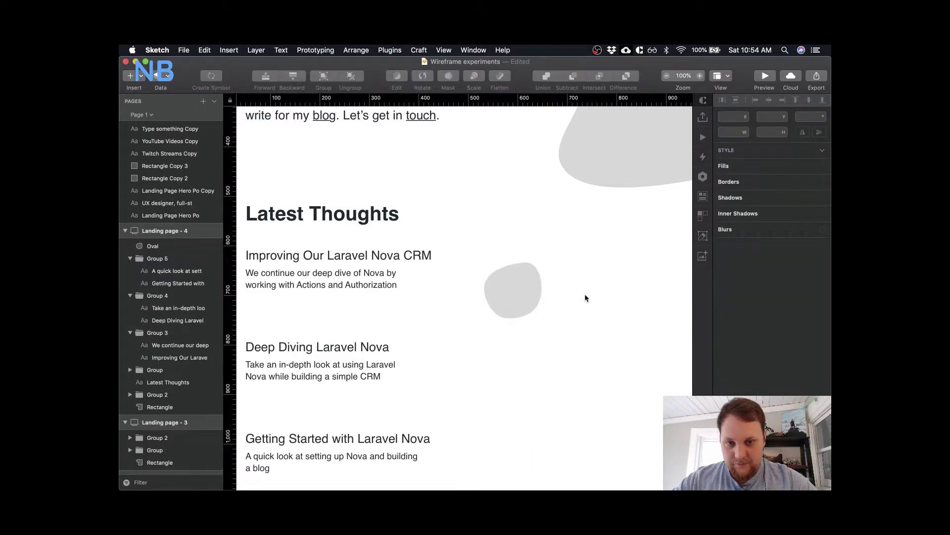
# - Move the blob onto the left end of the first post, at about X 16 and Y 628
pyautogui.click(509, 290)
pyautogui.hscroll(-5, 510, 291)
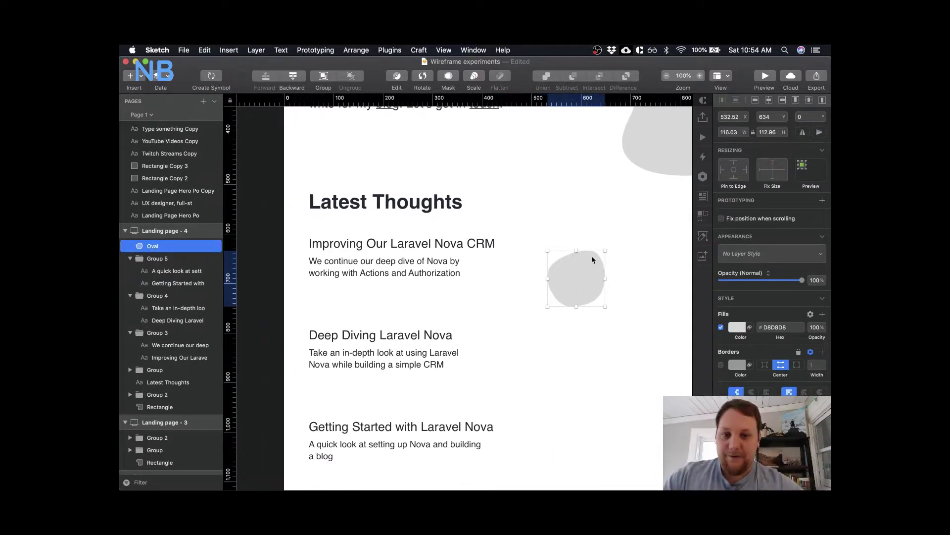
pyautogui.moveTo(574, 271); pyautogui.dragTo(326, 267)
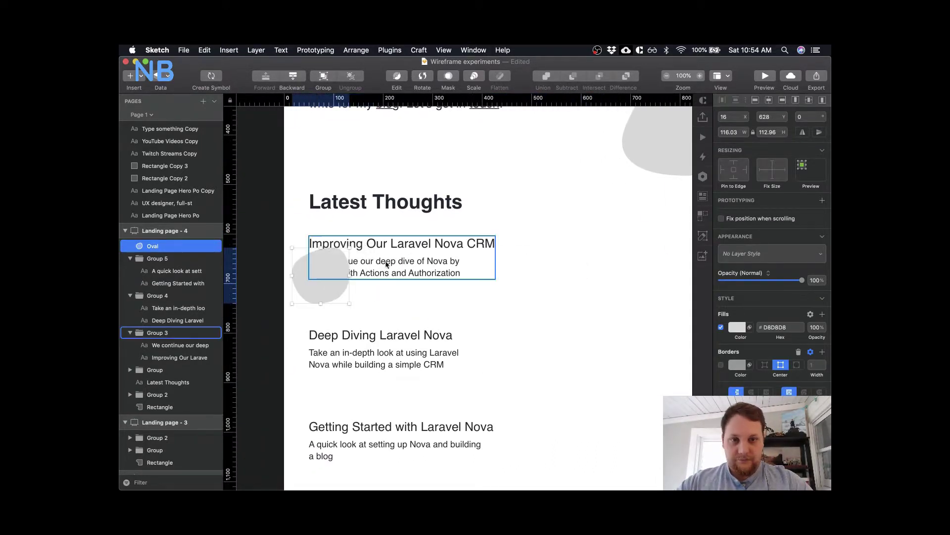
# - Move the first post's text beside the blob to X 165, Y 628, and round the blob's size to 115 × 112 px
pyautogui.moveTo(405, 259); pyautogui.dragTo(461, 271)
pyautogui.click(322, 276)
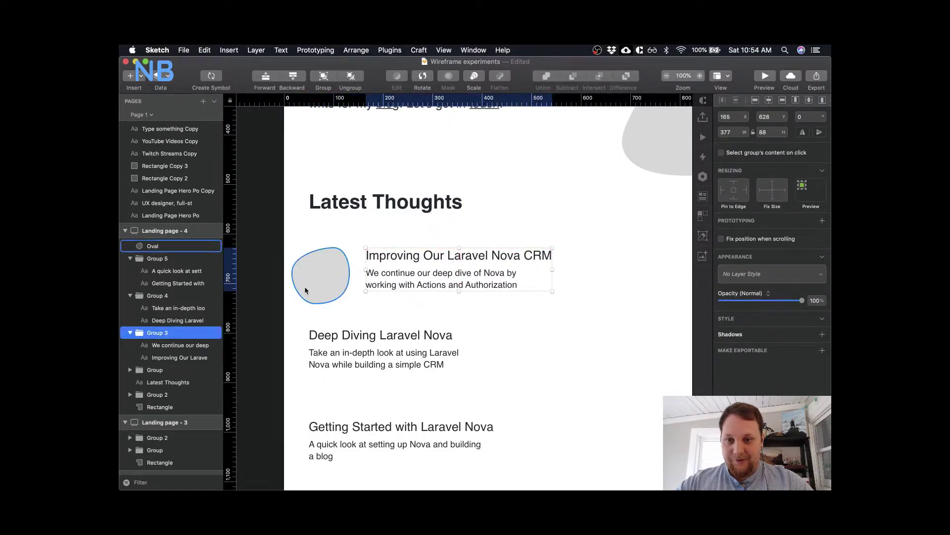
pyautogui.click(737, 133)
pyautogui.press('Tab')
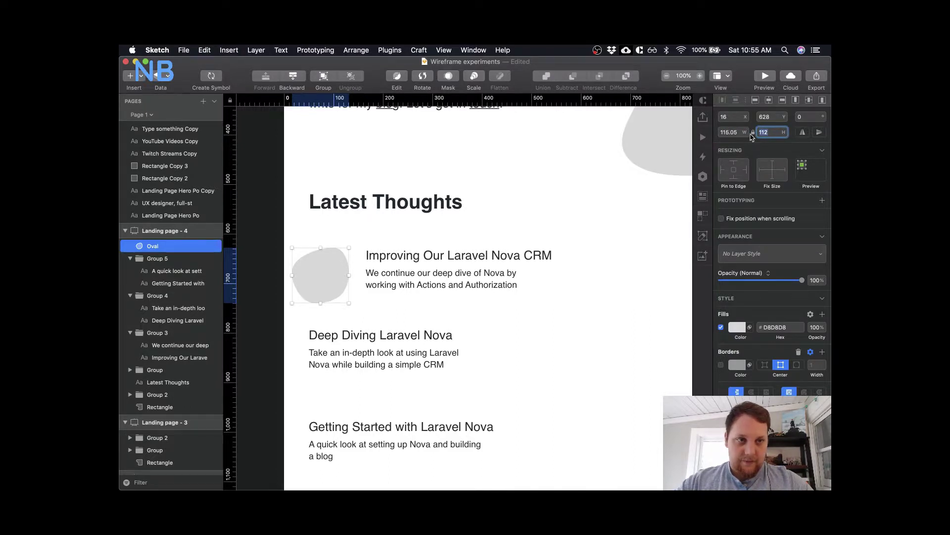
pyautogui.hotkey('shift', 'Tab')
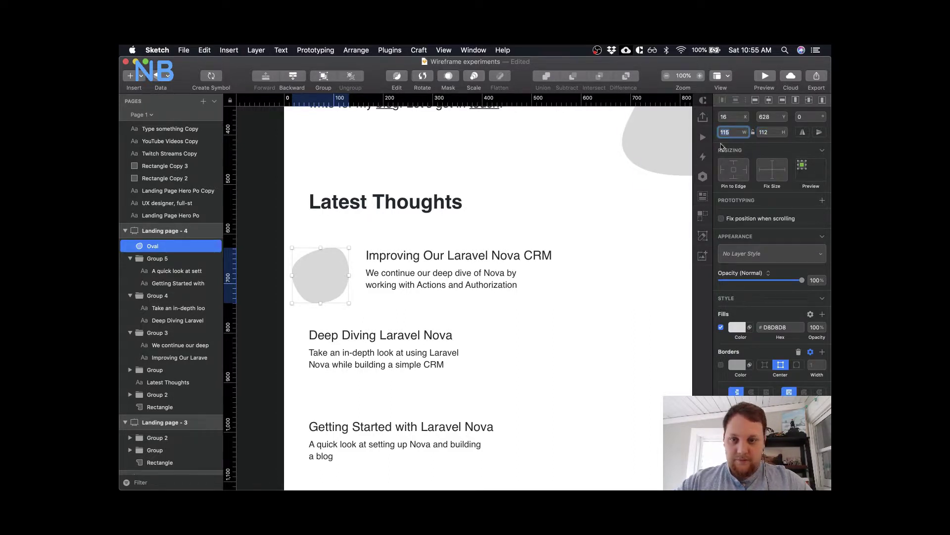
# - Move the blob slightly closer to the first post's text, to about X 26, Y 616
pyautogui.click(411, 255)
pyautogui.scroll(-1, 377, 257)
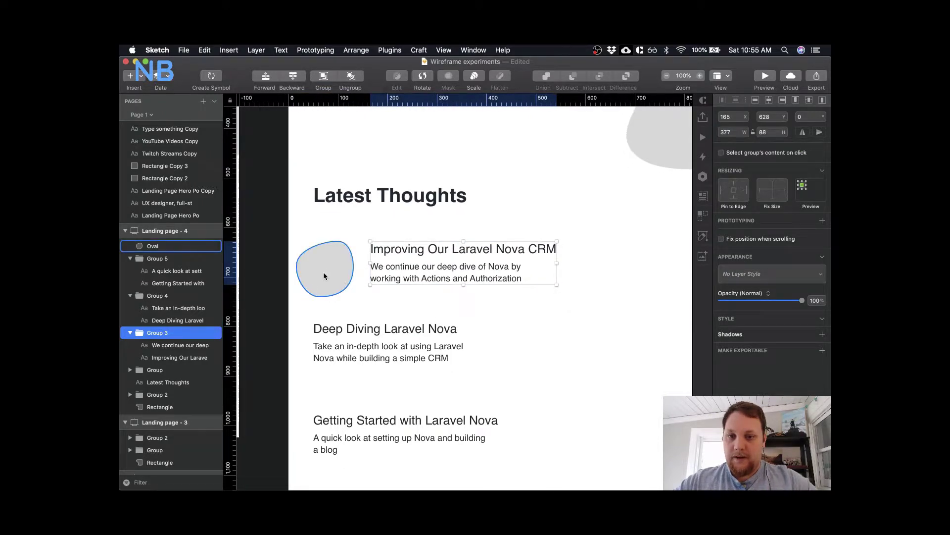
pyautogui.moveTo(337, 270); pyautogui.dragTo(343, 261)
# - Set the first post's description to auto width so it runs on a single line
pyautogui.doubleClick(409, 280)
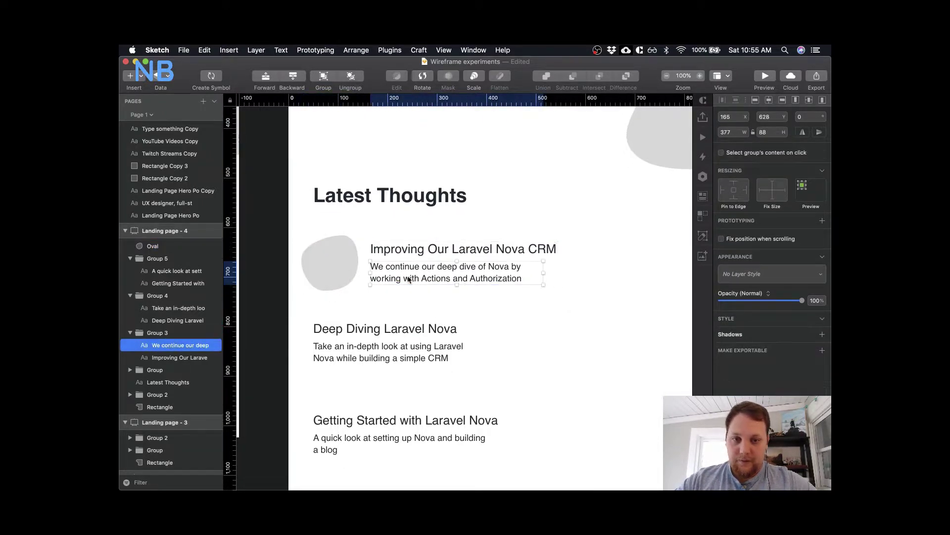
pyautogui.click(803, 342)
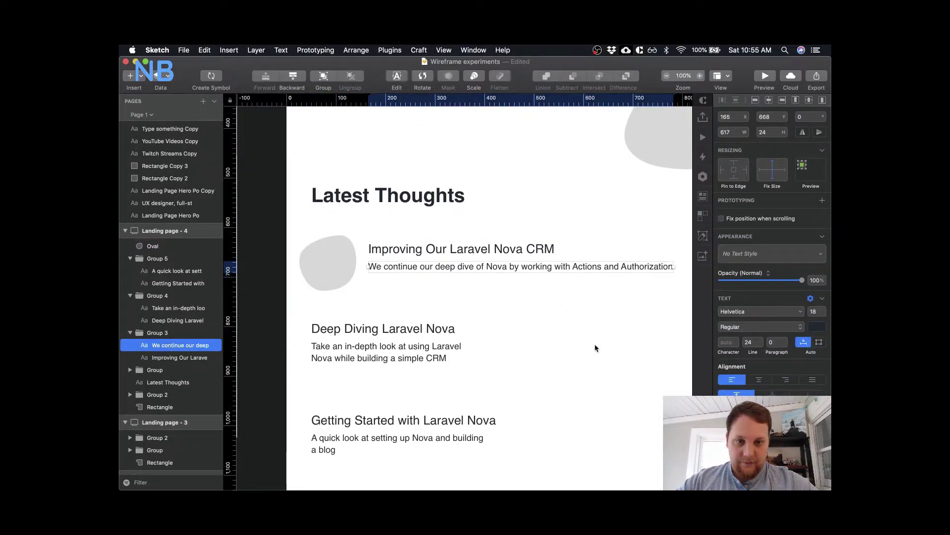
pyautogui.hscroll(5, 595, 343)
pyautogui.hscroll(-4, 595, 344)
# - Try the Bold weight on the first post's title, and undo it
pyautogui.click(420, 247)
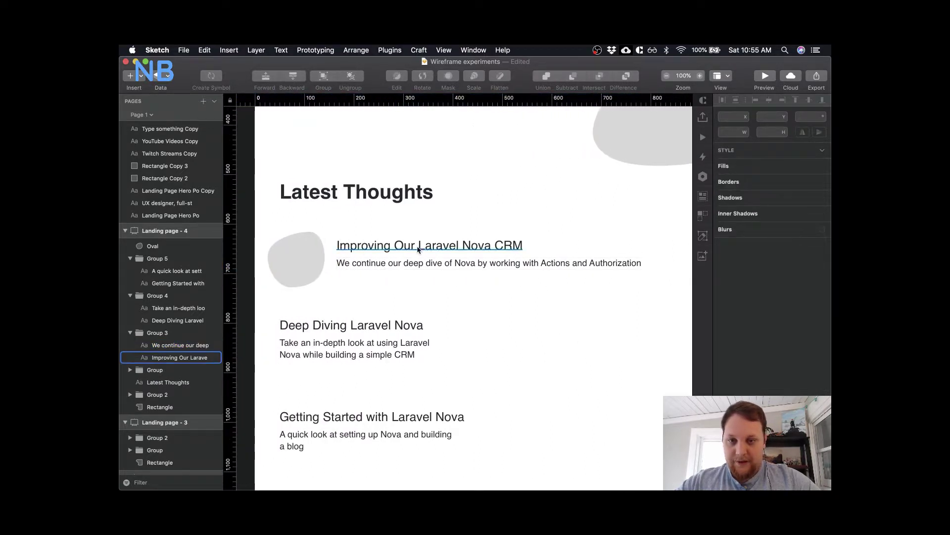
pyautogui.click(784, 327)
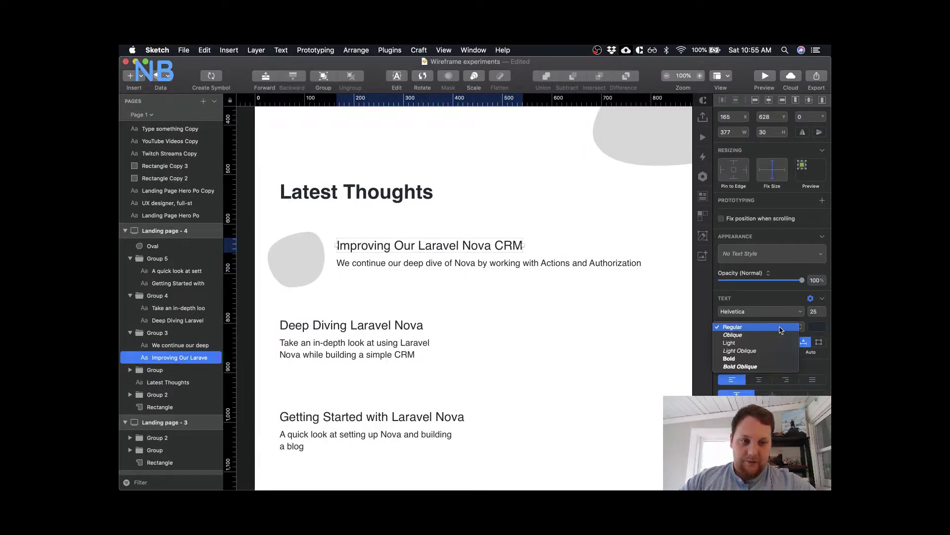
pyautogui.click(742, 357)
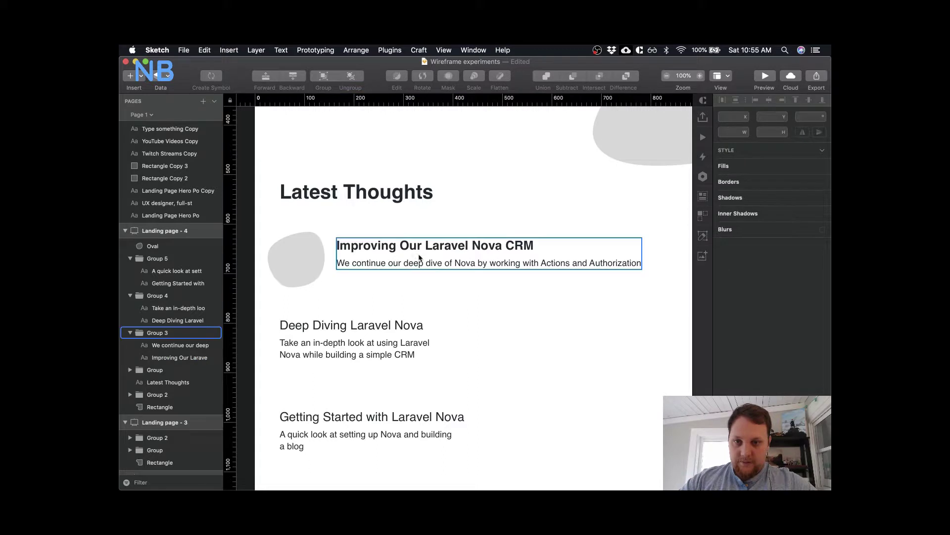
pyautogui.click(406, 246)
pyautogui.press('super+z')
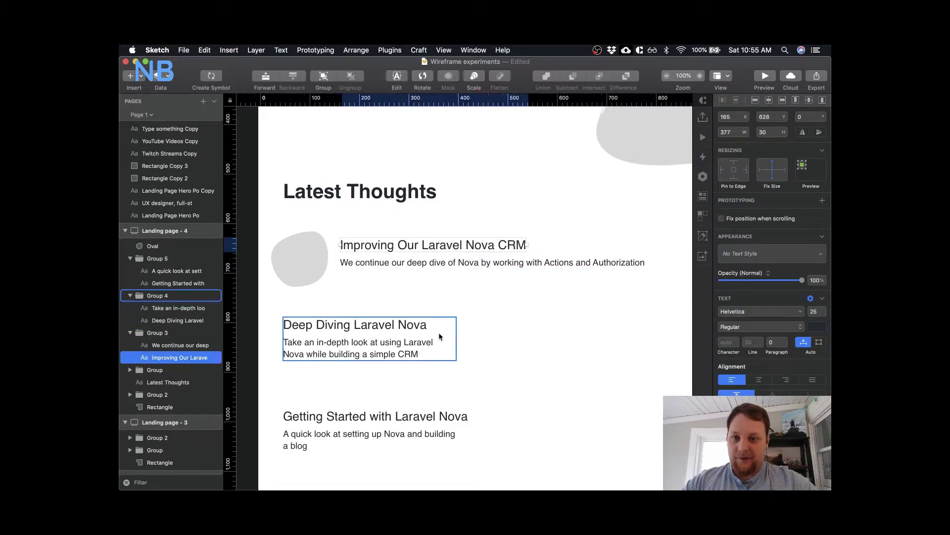
pyautogui.hscroll(-2, 396, 292)
pyautogui.click(369, 250)
pyautogui.keyDown('shift'); pyautogui.click(396, 252); pyautogui.keyUp('shift')
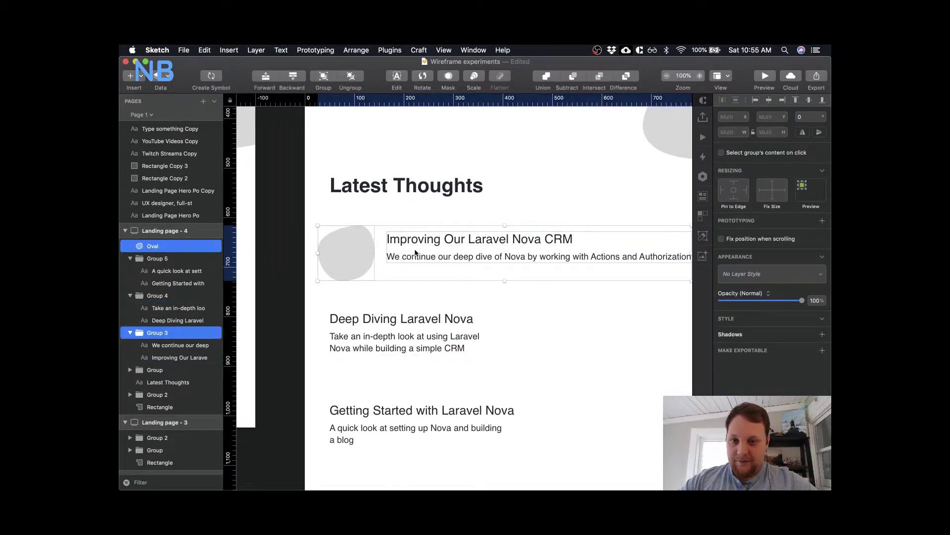
pyautogui.press('Escape')
pyautogui.click(428, 248)
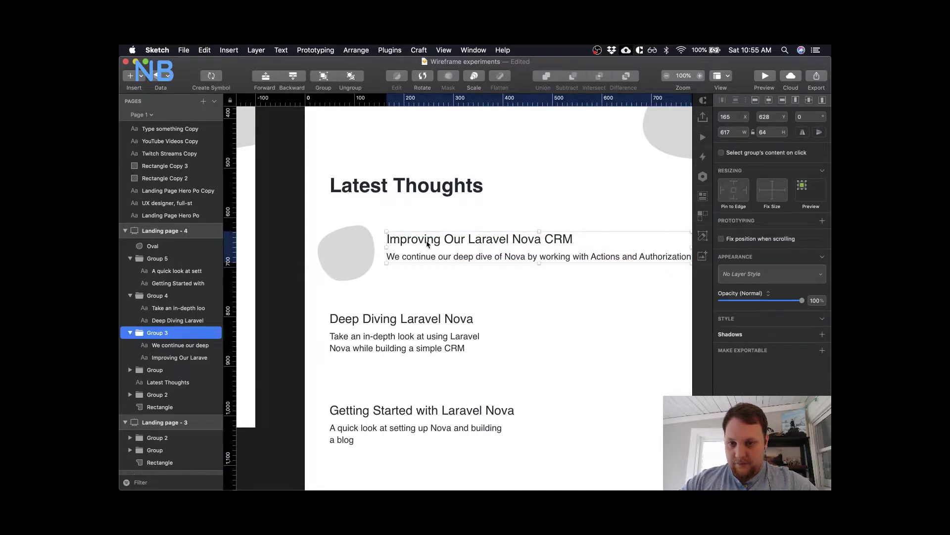
# - Change the Latest Thoughts section heading to "Writing"
pyautogui.click(402, 191)
pyautogui.doubleClick(402, 191)
pyautogui.press('super+a')
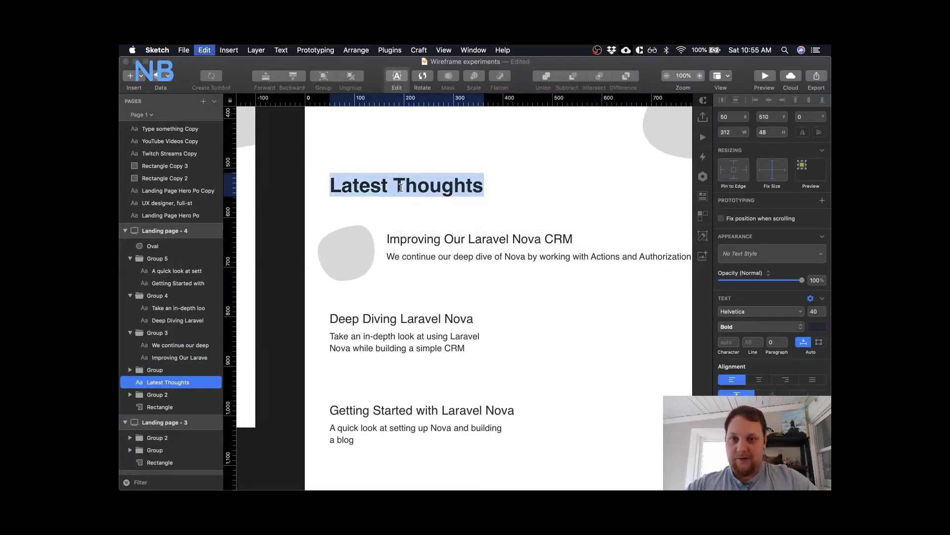
pyautogui.write('Writing')
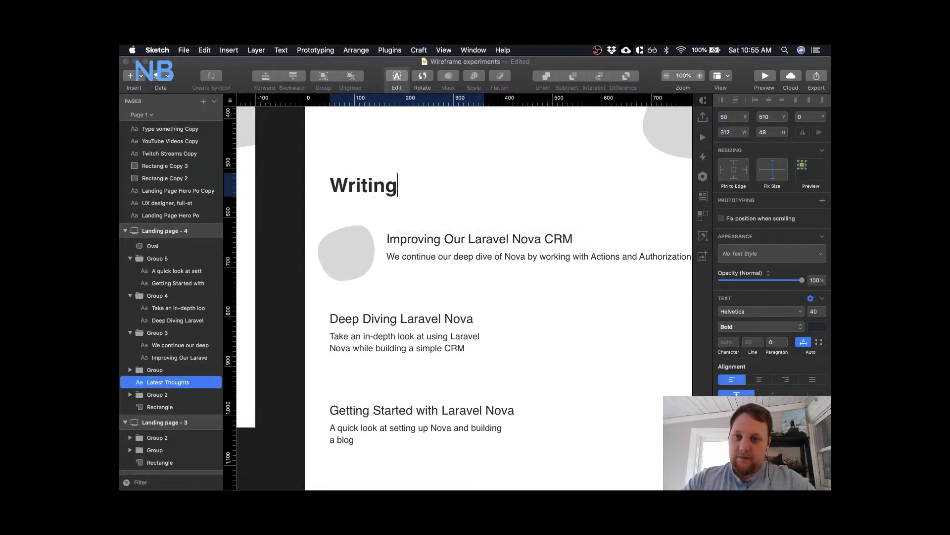
pyautogui.press('Escape')
pyautogui.hscroll(5, 469, 173)
pyautogui.scroll(3, 469, 173)
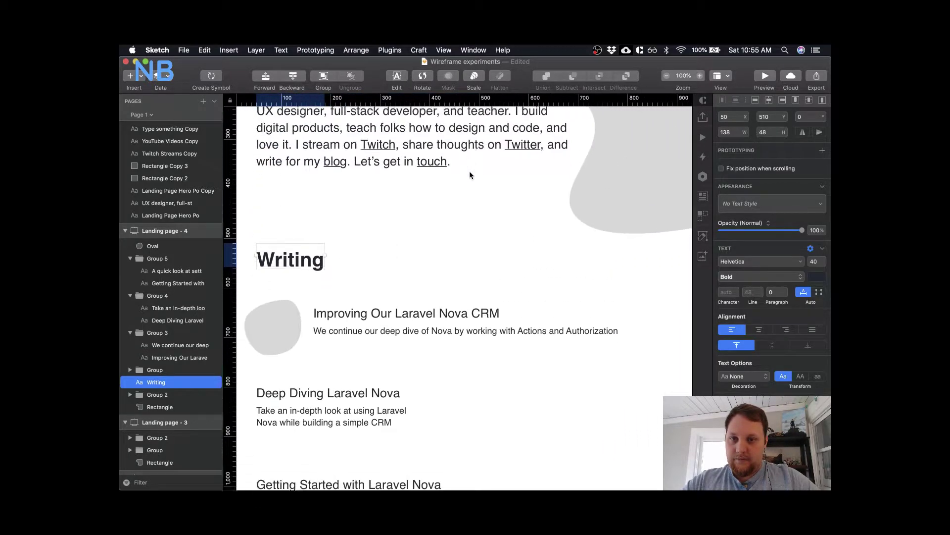
# - Scale the blob proportionally to a width of 90 px, trying 80 px first
pyautogui.hscroll(-3, 400, 210)
pyautogui.click(317, 297)
pyautogui.keyDown('shift'); pyautogui.click(414, 295); pyautogui.keyUp('shift')
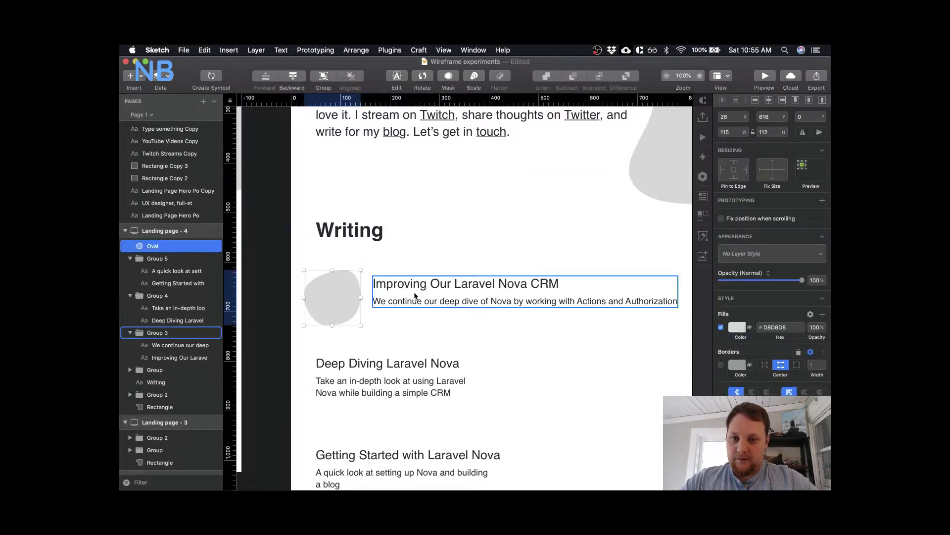
pyautogui.click(398, 260)
pyautogui.click(342, 296)
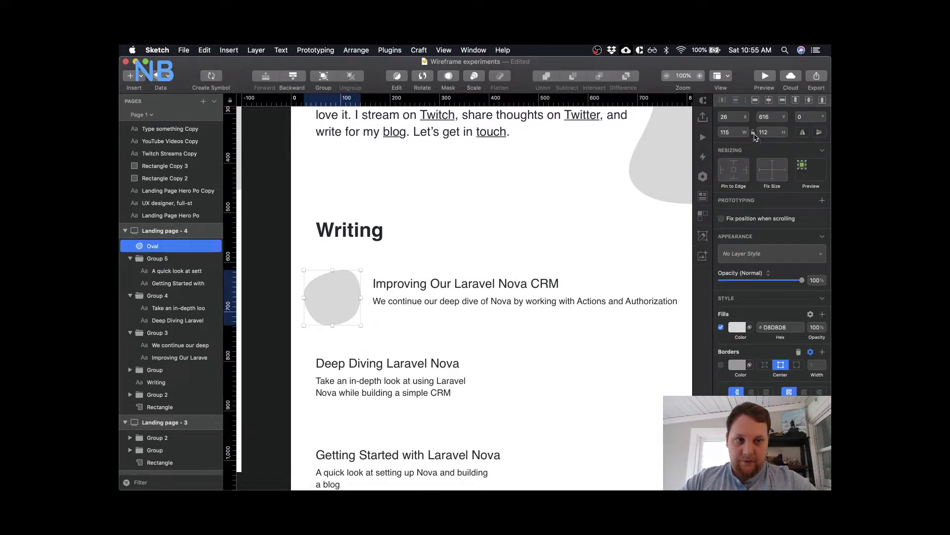
pyautogui.click(746, 135)
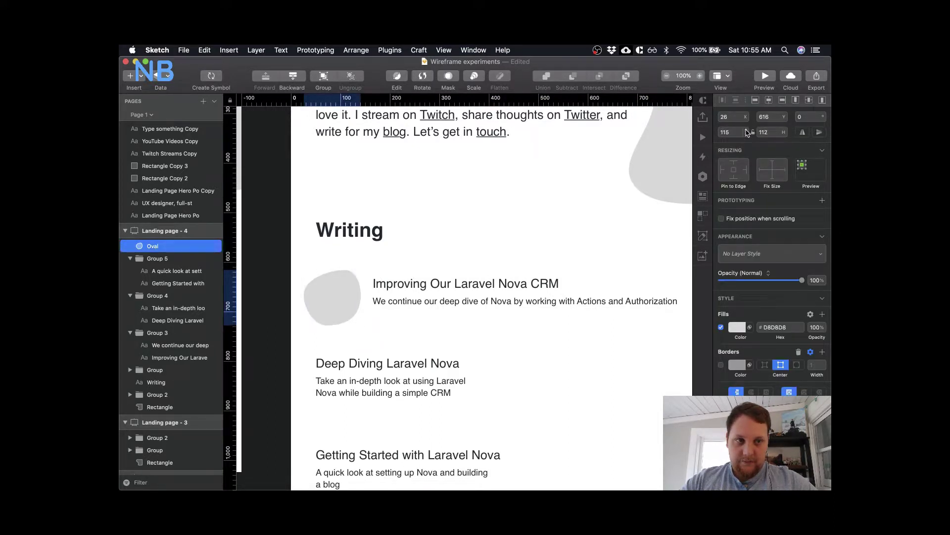
pyautogui.click(735, 132)
pyautogui.write('8')
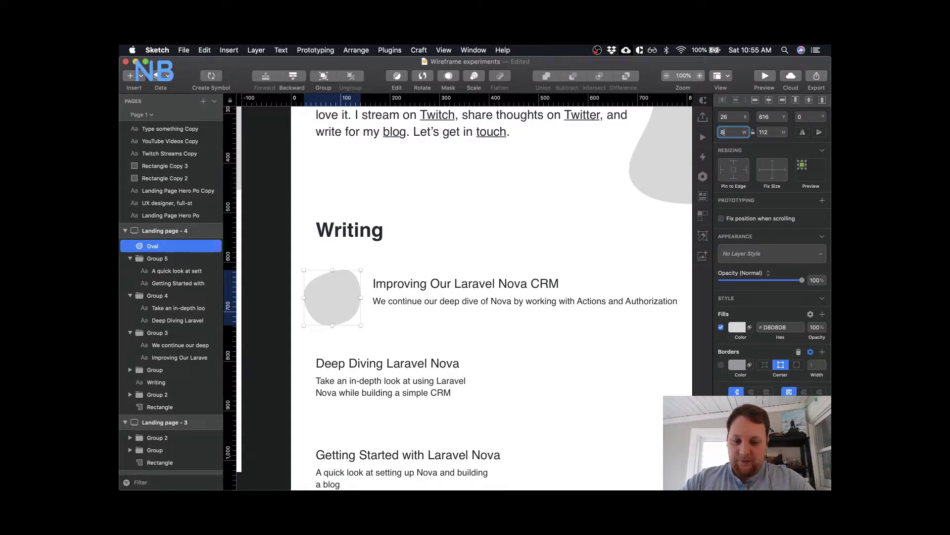
pyautogui.write('0')
pyautogui.press('Return')
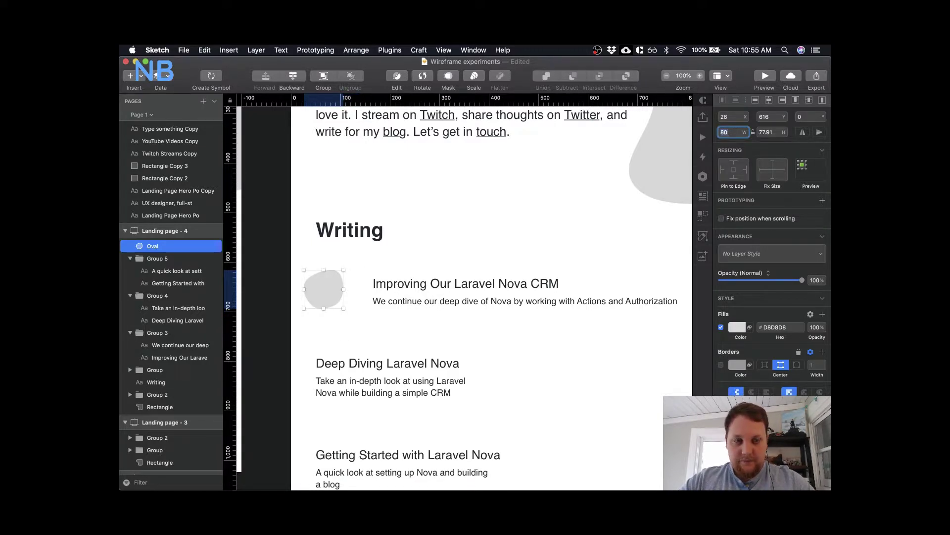
pyautogui.write('90')
pyautogui.press('Return')
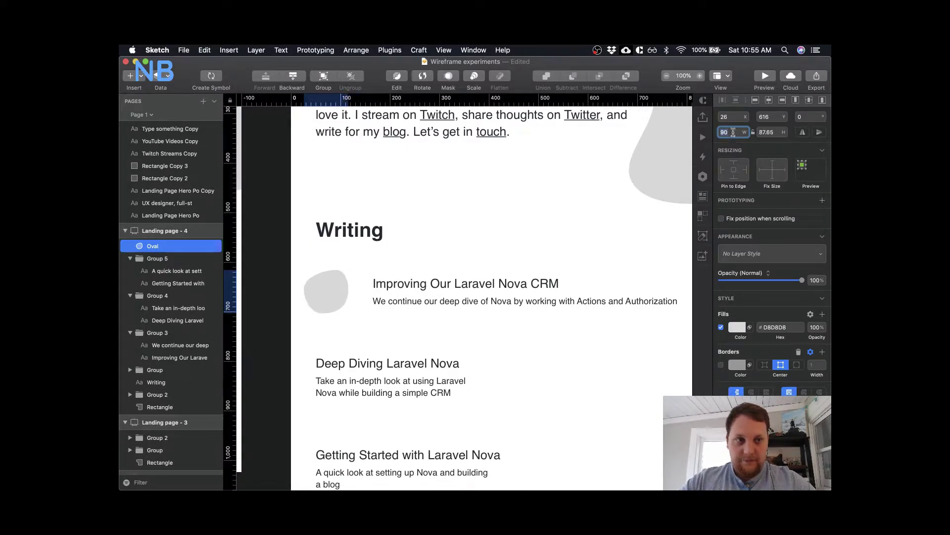
# - Set the blob's height to 90 px and move it to about X 41, Y 615
pyautogui.click(778, 131)
pyautogui.write('87')
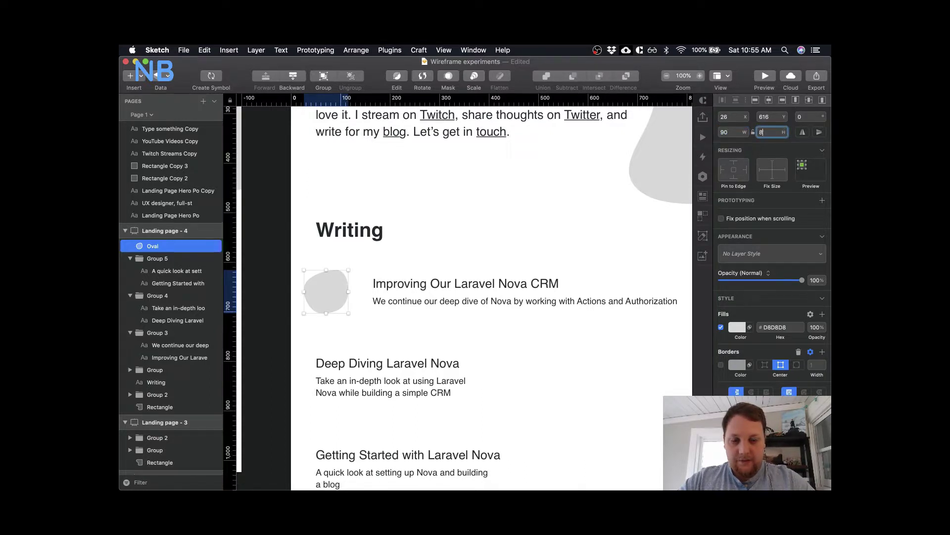
pyautogui.press('Return')
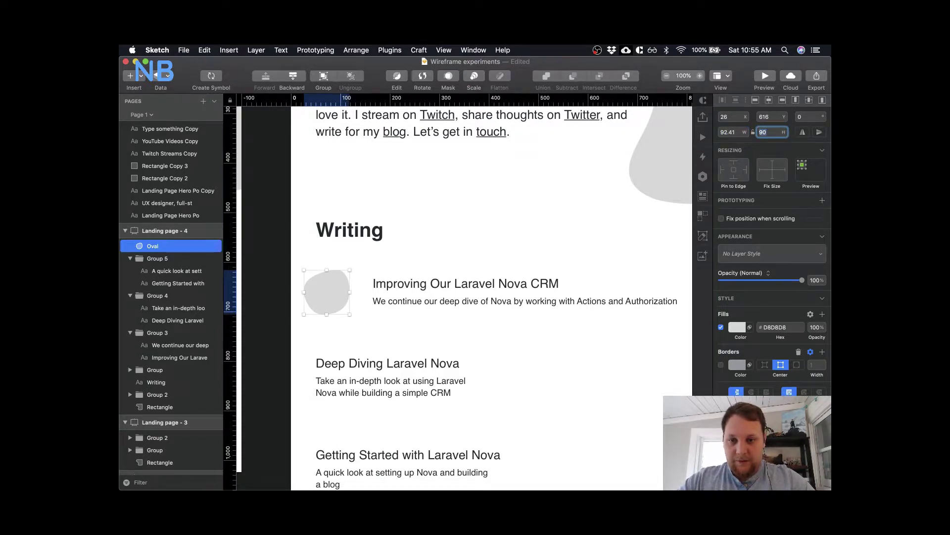
pyautogui.click(433, 362)
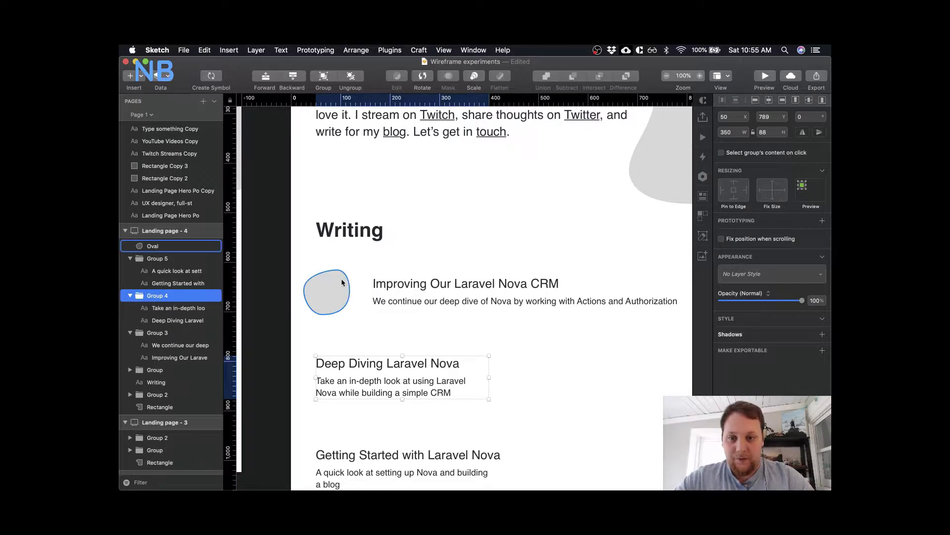
pyautogui.moveTo(338, 285); pyautogui.dragTo(345, 284)
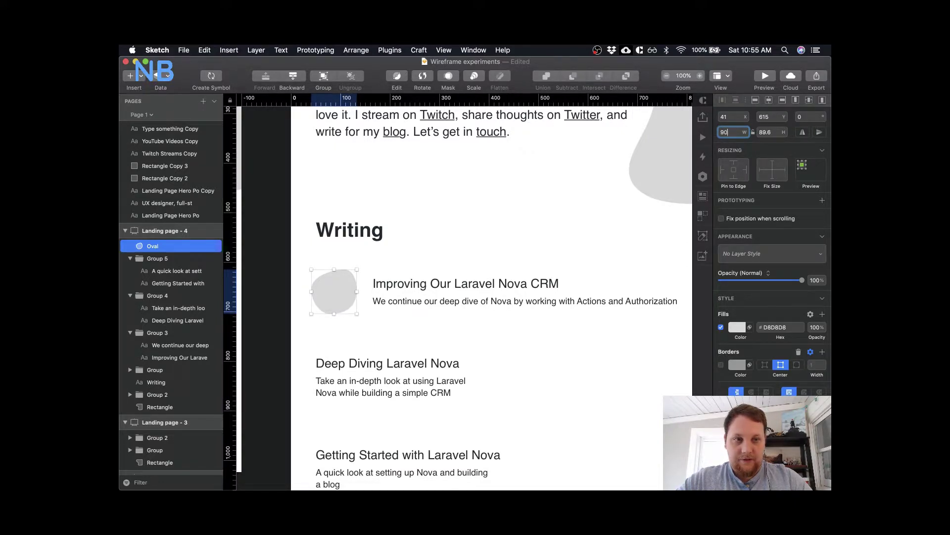
# - Set the blob's width to 90 px with locked proportions, trying a height of 87 px before restoring that width
pyautogui.write('90')
pyautogui.press('Tab')
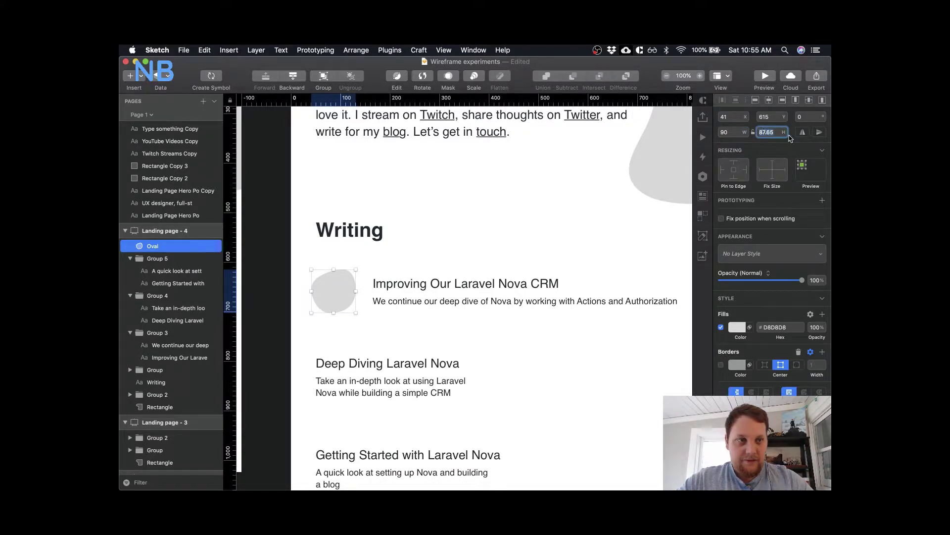
pyautogui.press('Down')
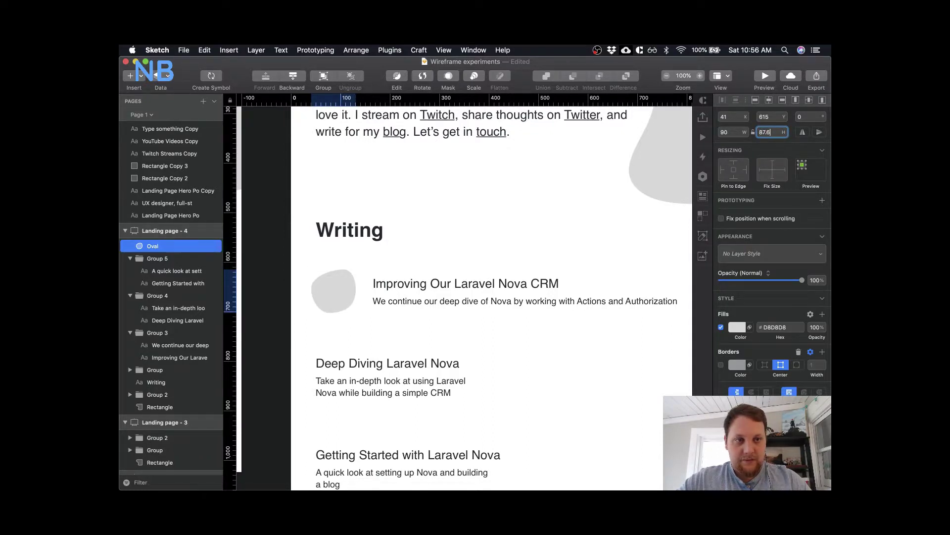
pyautogui.write('87')
pyautogui.press('Return')
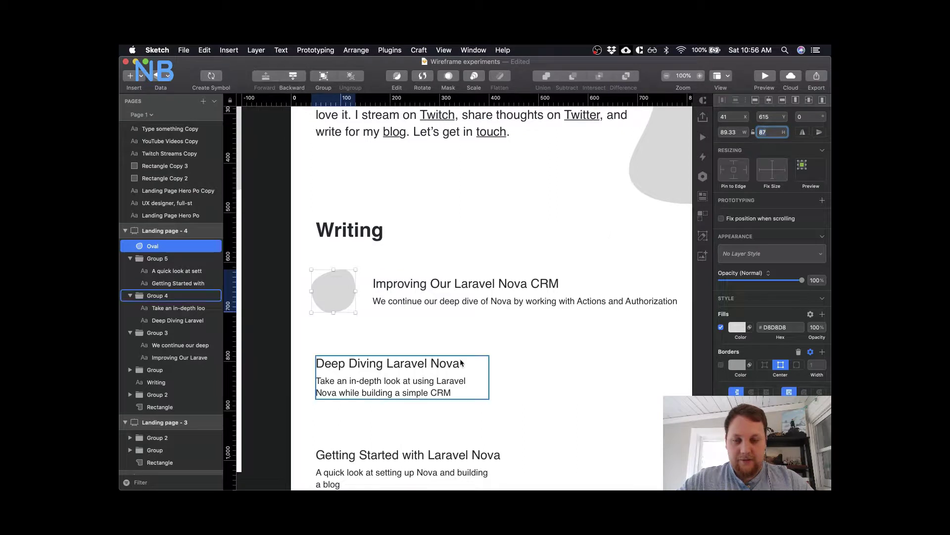
pyautogui.click(366, 332)
pyautogui.click(327, 296)
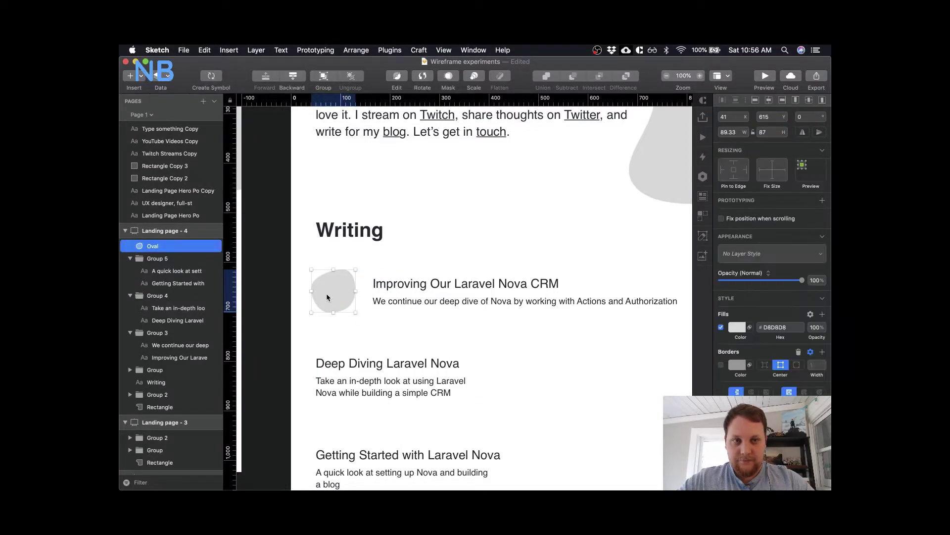
pyautogui.click(738, 132)
pyautogui.press('BackSpace')
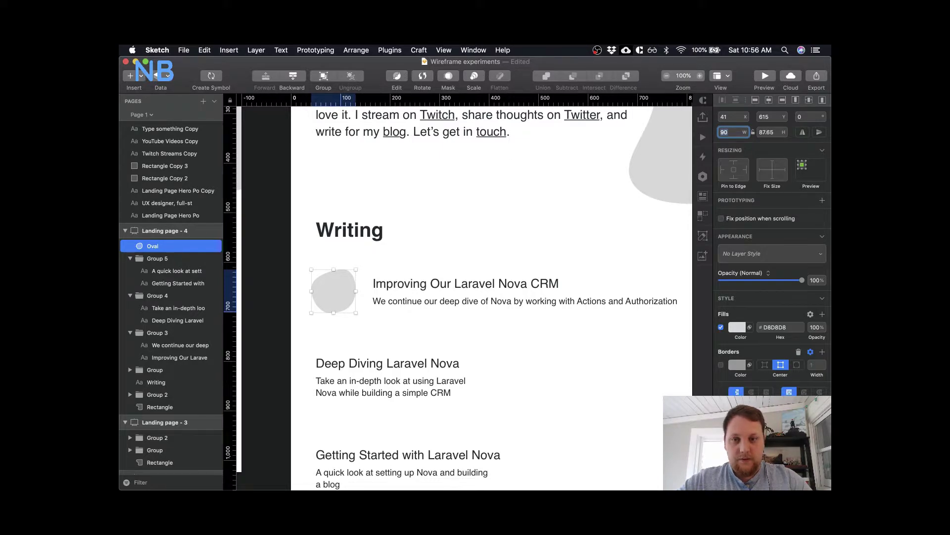
# - Nudge the first post's text group toward the blob to X 151
pyautogui.click(394, 323)
pyautogui.click(347, 304)
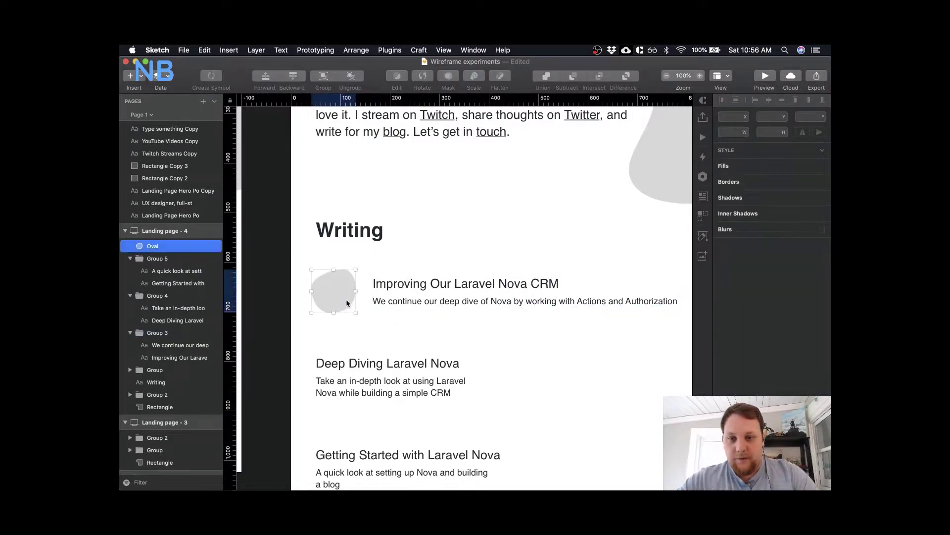
pyautogui.press('alt')
pyautogui.click(400, 295)
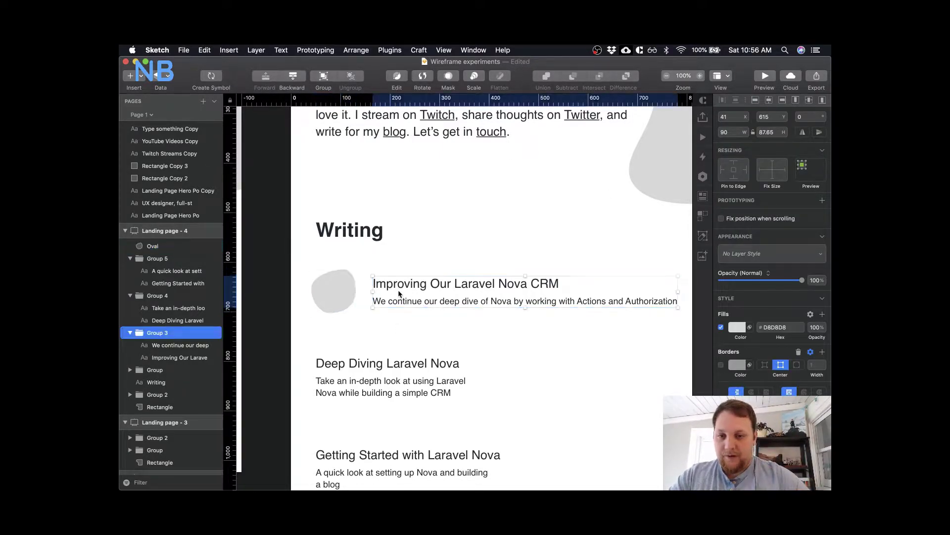
pyautogui.press('Left')
pyautogui.press('Left')
pyautogui.press('Left')
pyautogui.press('Left')
pyautogui.press('Left')
pyautogui.press('Left')
pyautogui.press('Left')
pyautogui.press('Left')
pyautogui.press('Left')
pyautogui.press('Left')
pyautogui.press('Left')
pyautogui.press('Left')
pyautogui.press('Left')
pyautogui.press('Left')
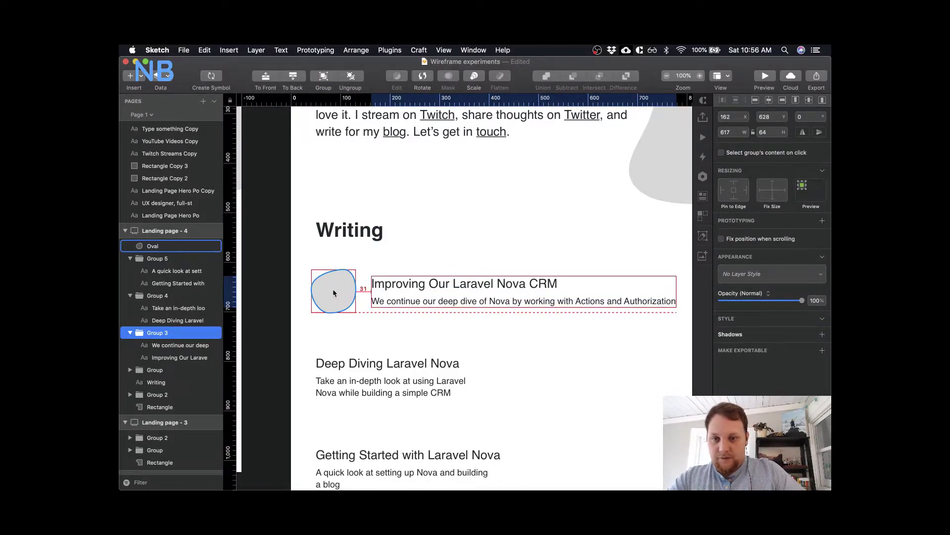
# - Align the blob and the first post's text group vertically by their middles
pyautogui.press('alt')
pyautogui.keyDown('shift'); pyautogui.click(333, 293); pyautogui.keyUp('shift')
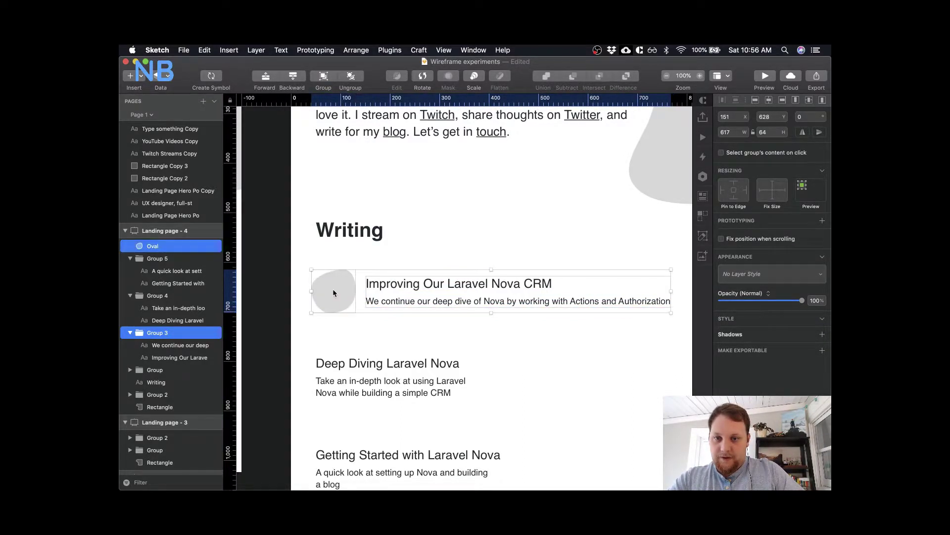
pyautogui.click(810, 101)
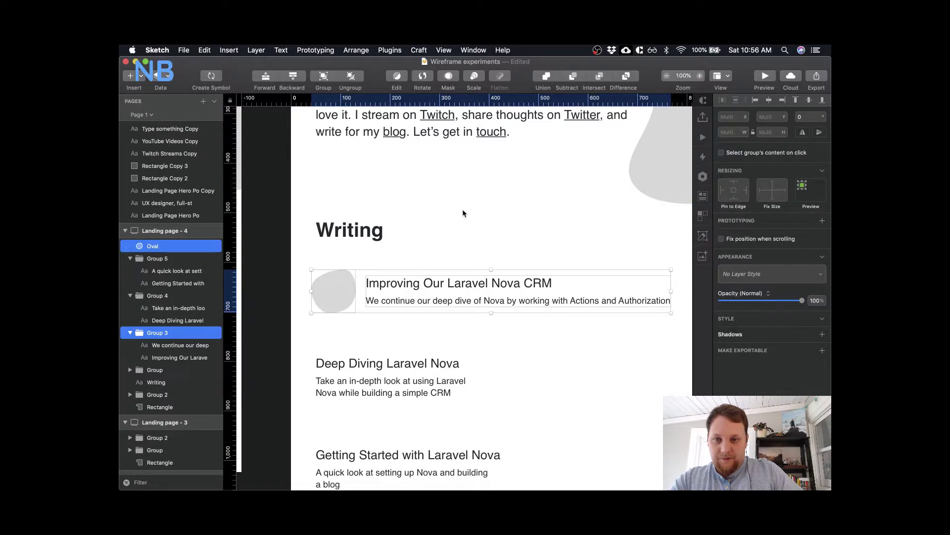
# - Move the Deep Diving Laravel Nova text group up under the first post at X 151 and switch its description to auto width
pyautogui.click(415, 245)
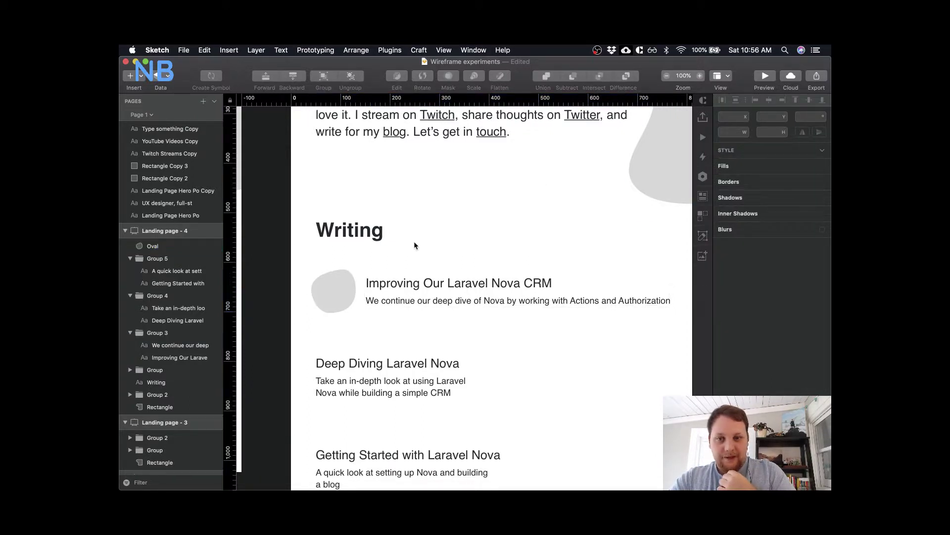
pyautogui.scroll(-3, 414, 242)
pyautogui.click(332, 340)
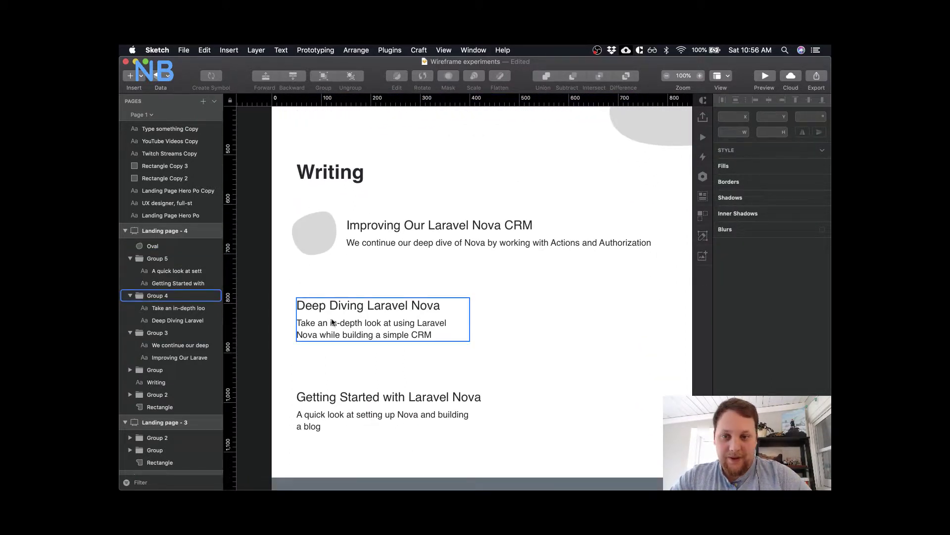
pyautogui.moveTo(335, 320); pyautogui.dragTo(381, 293)
pyautogui.doubleClick(391, 295)
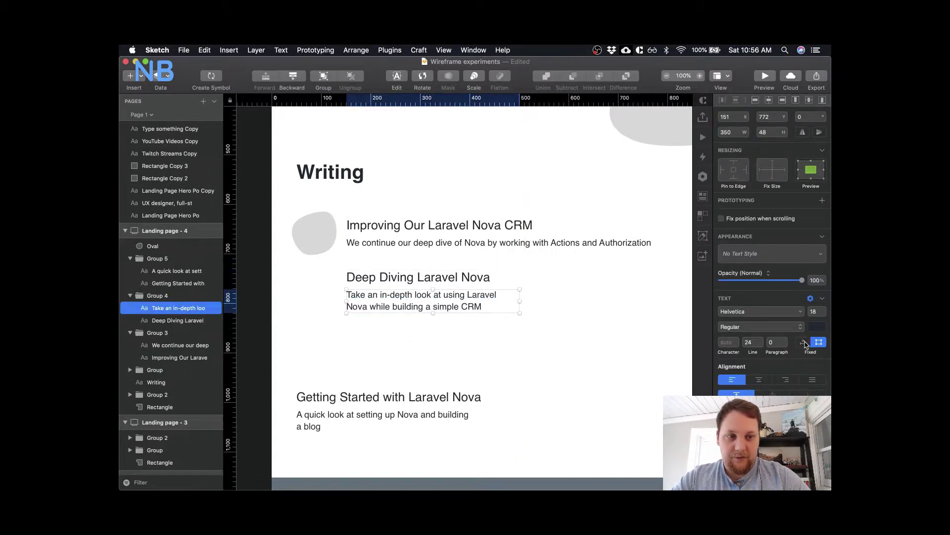
pyautogui.click(804, 342)
# - Switch the Getting Started with Laravel Nova post's description from fixed size to auto width
pyautogui.scroll(-2, 546, 363)
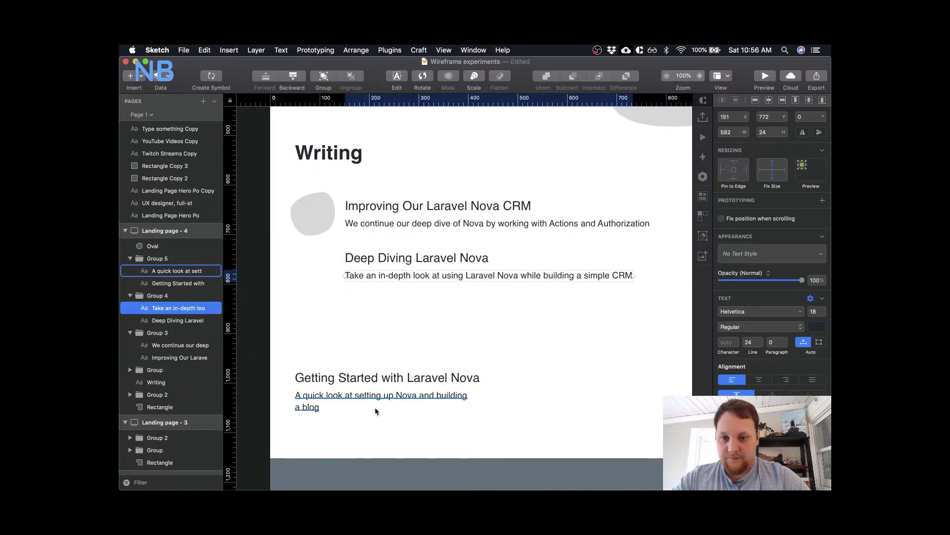
pyautogui.click(372, 408)
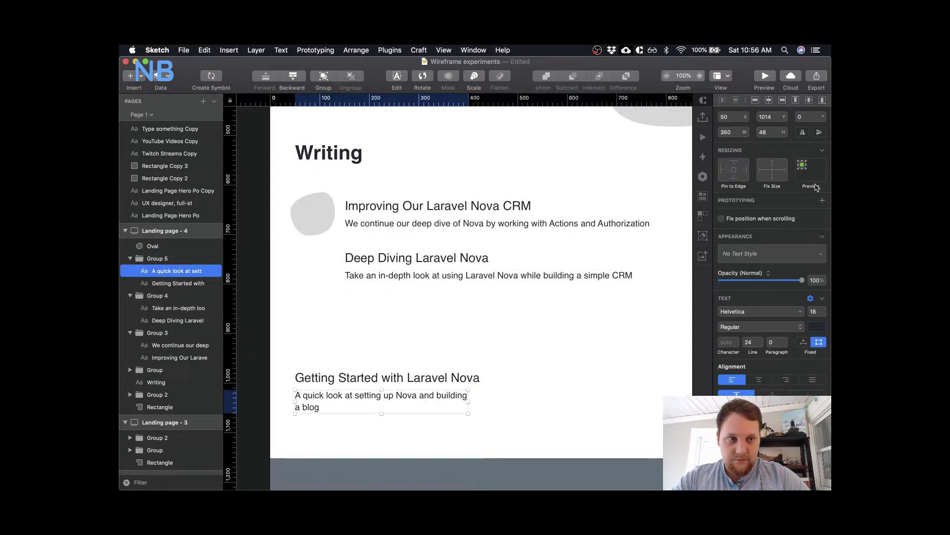
pyautogui.click(804, 342)
pyautogui.click(498, 368)
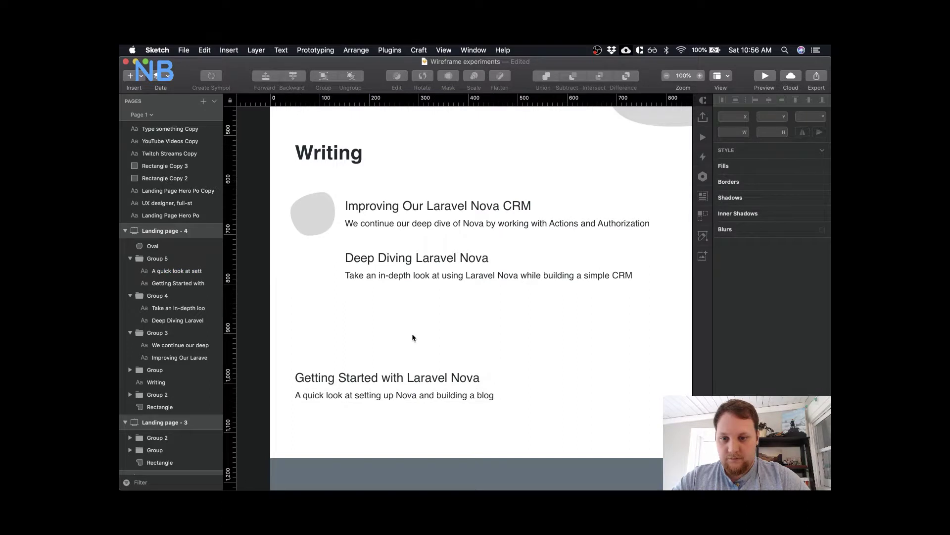
# - Move the third post's text group to X 151, Y 882 and the second post's text group to Y 760
pyautogui.moveTo(372, 383); pyautogui.dragTo(422, 337)
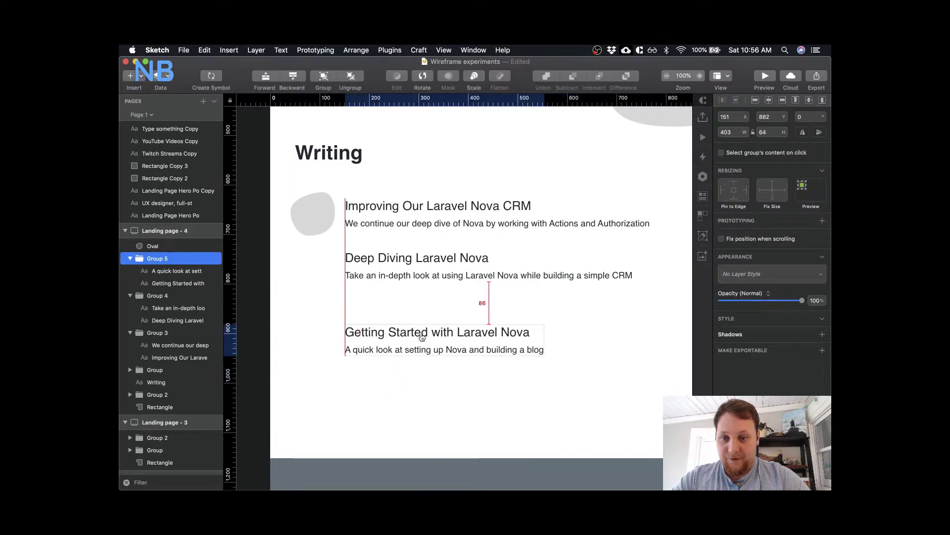
pyautogui.moveTo(406, 258); pyautogui.dragTo(406, 272)
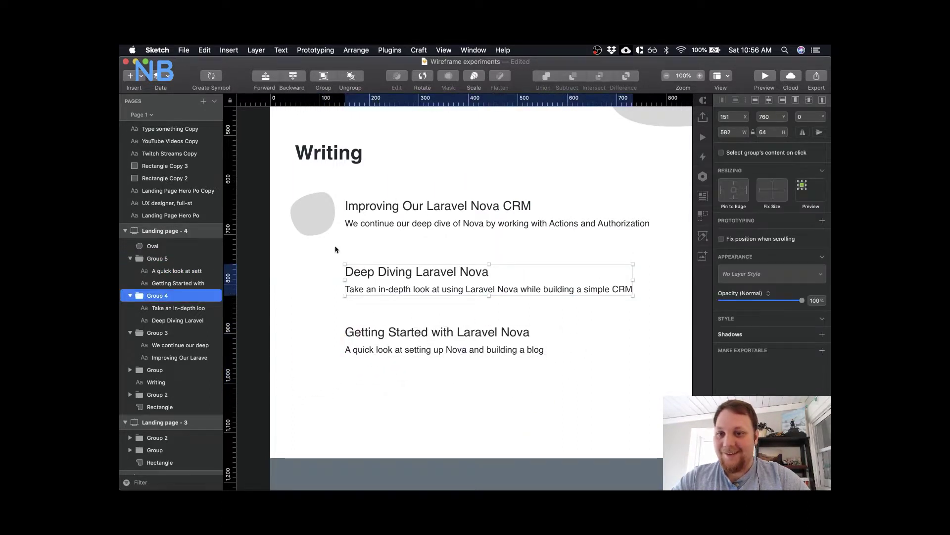
# - Duplicate the first post's blob straight down beside the Deep Diving Laravel Nova post at X 41, Y 748
pyautogui.click(319, 232)
pyautogui.keyDown('super'); pyautogui.click(403, 205); pyautogui.keyUp('super')
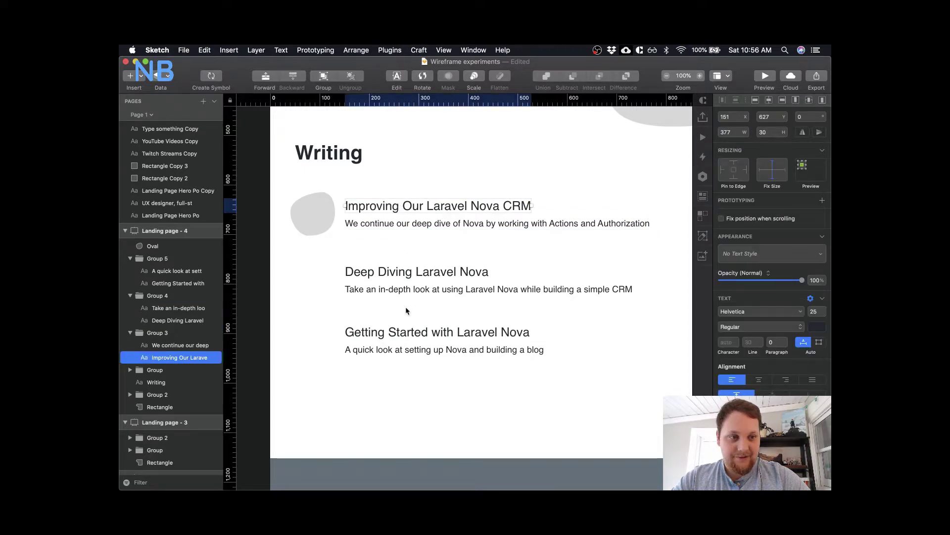
pyautogui.keyDown('shift'); pyautogui.keyDown('super'); pyautogui.click(414, 274); pyautogui.keyUp('super'); pyautogui.keyUp('shift')
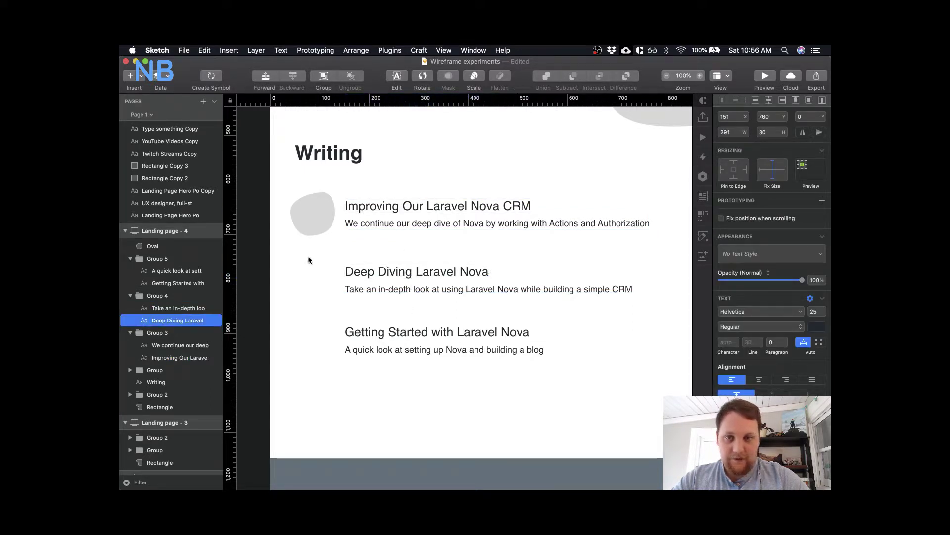
pyautogui.click(310, 206)
pyautogui.moveTo(310, 206); pyautogui.dragTo(309, 280)
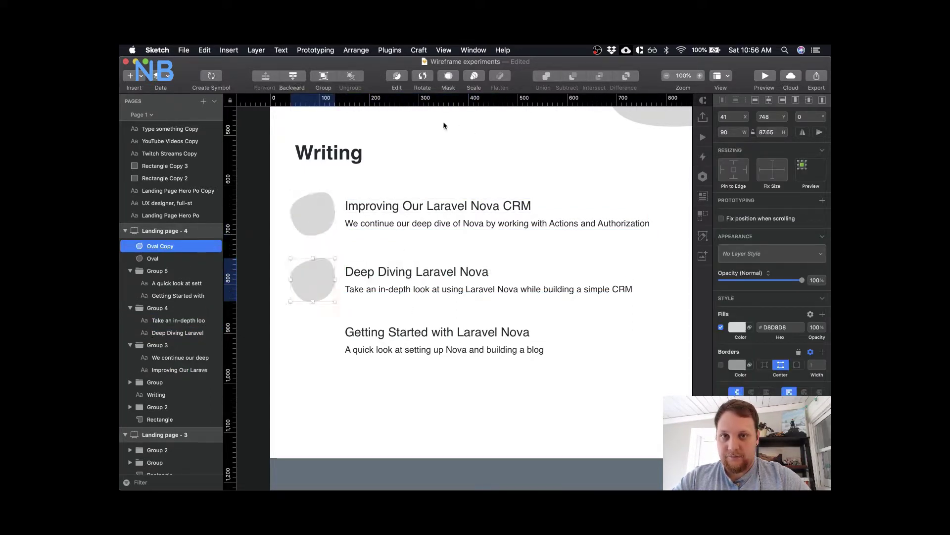
# - Rotate the second post's blob to about -118°
pyautogui.click(422, 75)
pyautogui.moveTo(331, 198); pyautogui.dragTo(302, 185)
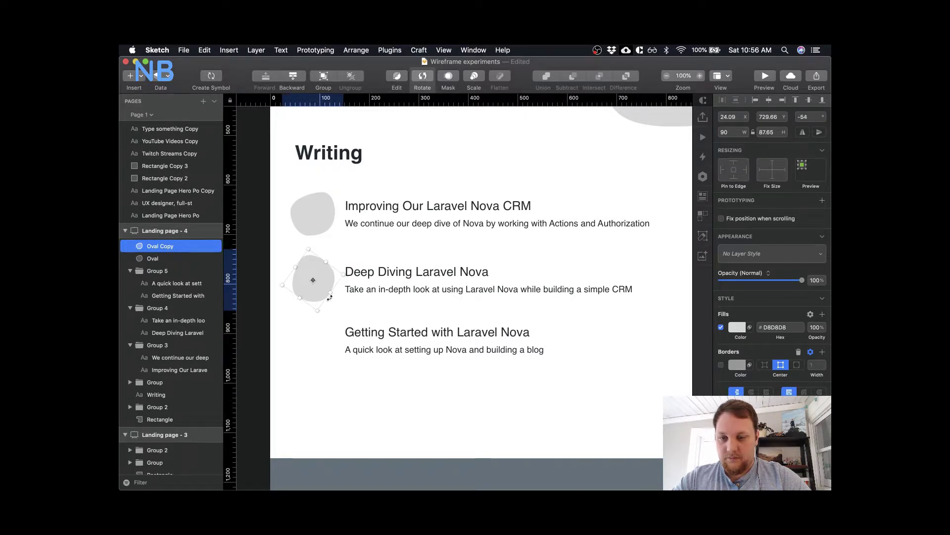
pyautogui.moveTo(335, 234); pyautogui.dragTo(289, 247)
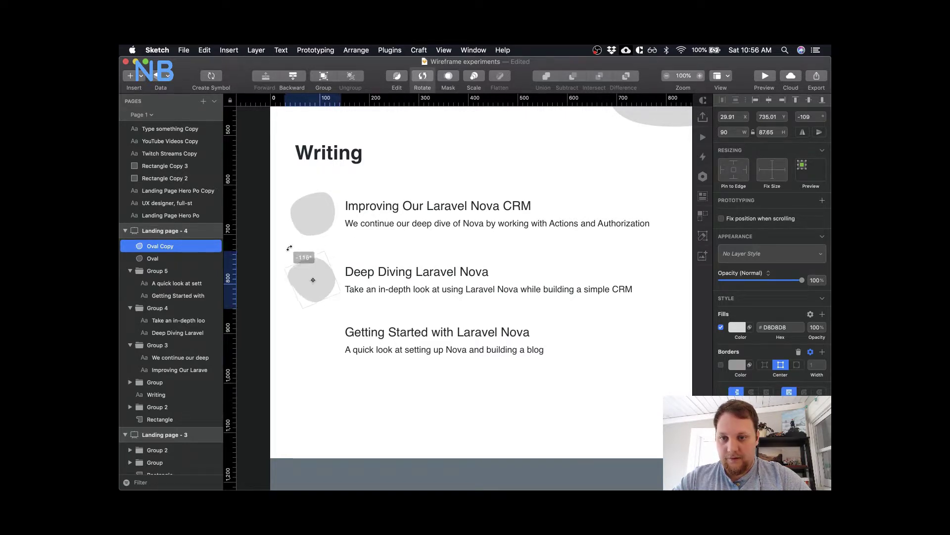
pyautogui.press('Escape')
pyautogui.press('Escape')
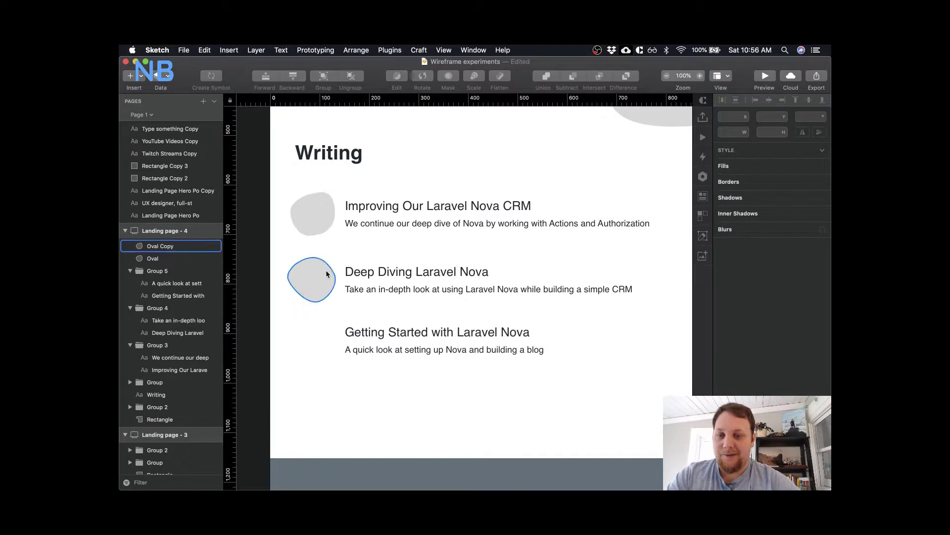
# - Duplicate the second post's blob beside the Getting Started with Laravel Nova post and rotate the copy to about 158°
pyautogui.click(318, 218)
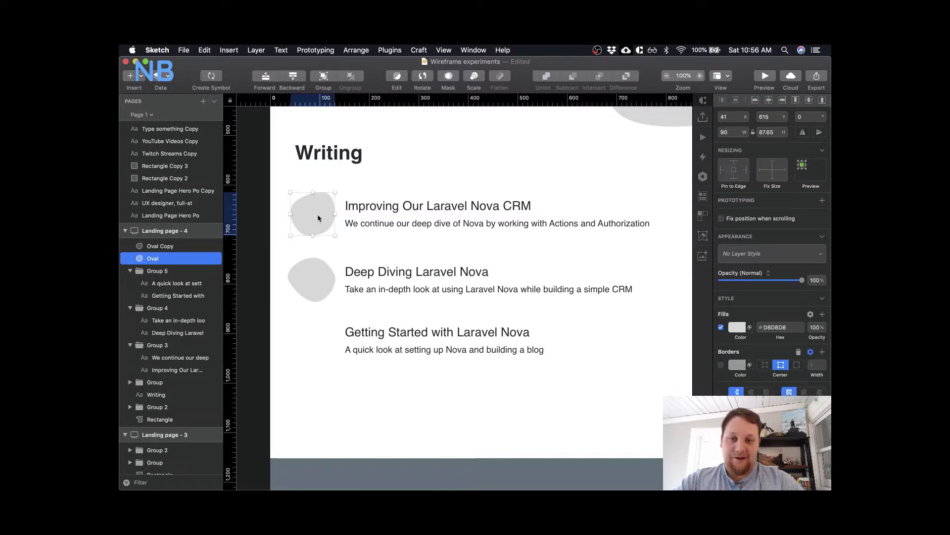
pyautogui.click(314, 280)
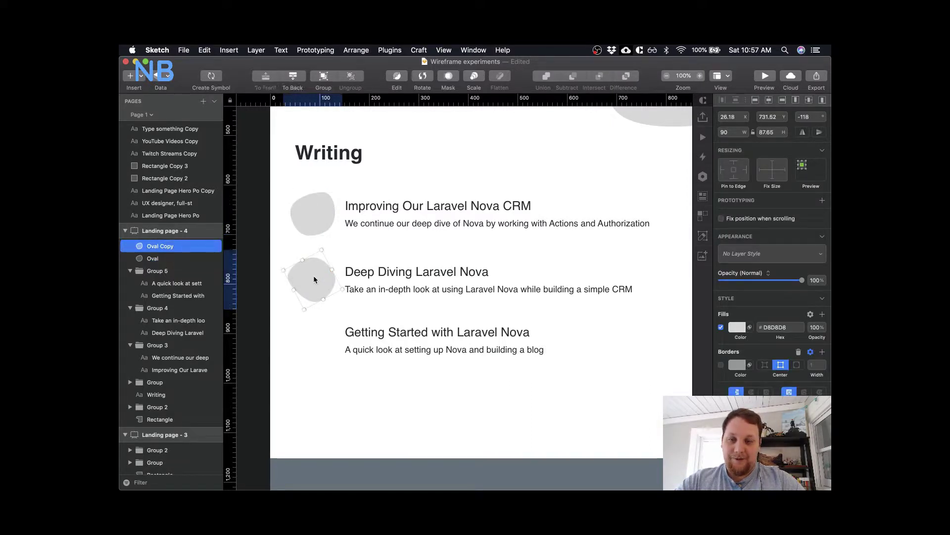
pyautogui.moveTo(314, 280); pyautogui.dragTo(283, 325)
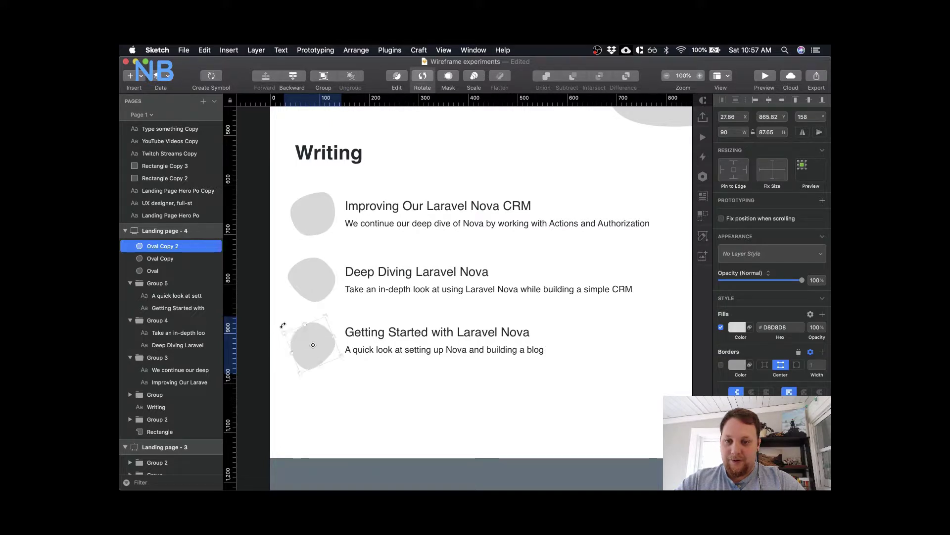
pyautogui.press('Escape')
# - Rotate the second post's blob further to about -137°
pyautogui.click(305, 278)
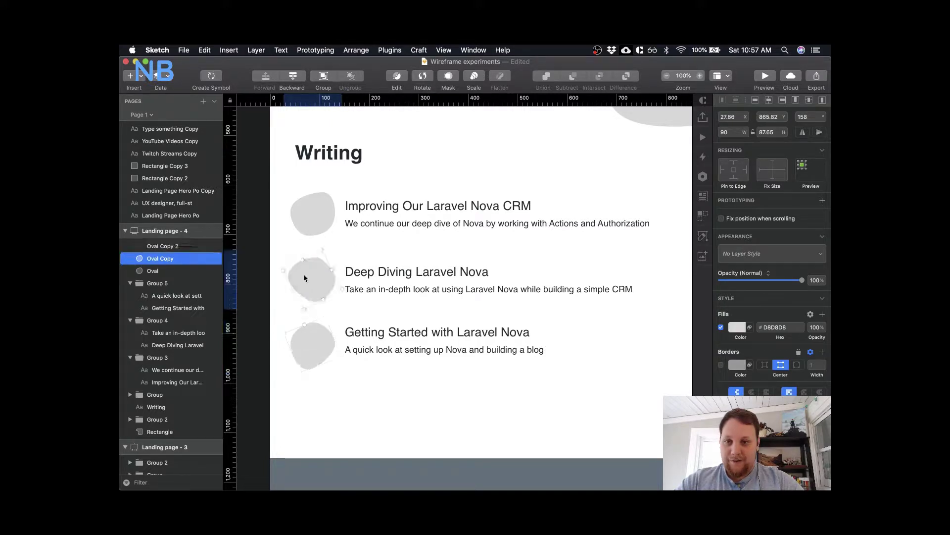
pyautogui.press('super+shift+r')
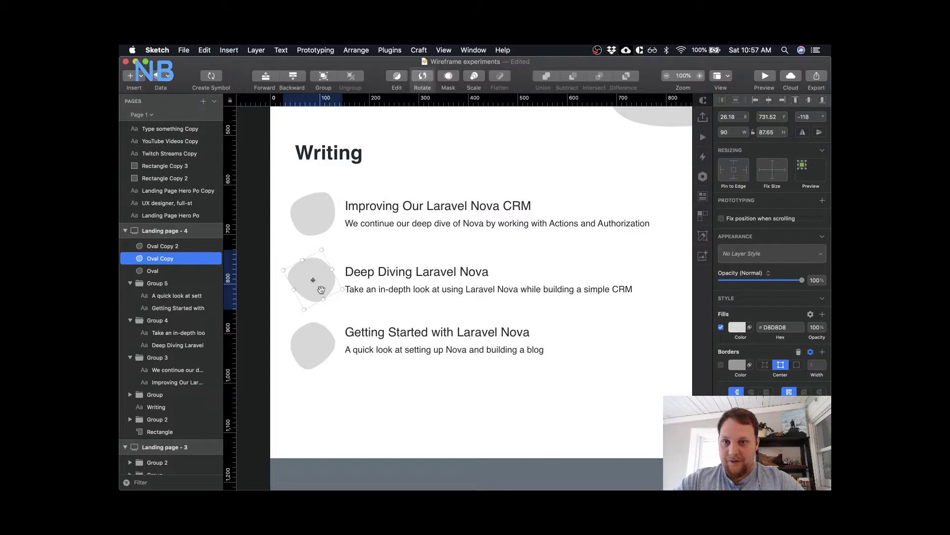
pyautogui.press('Escape')
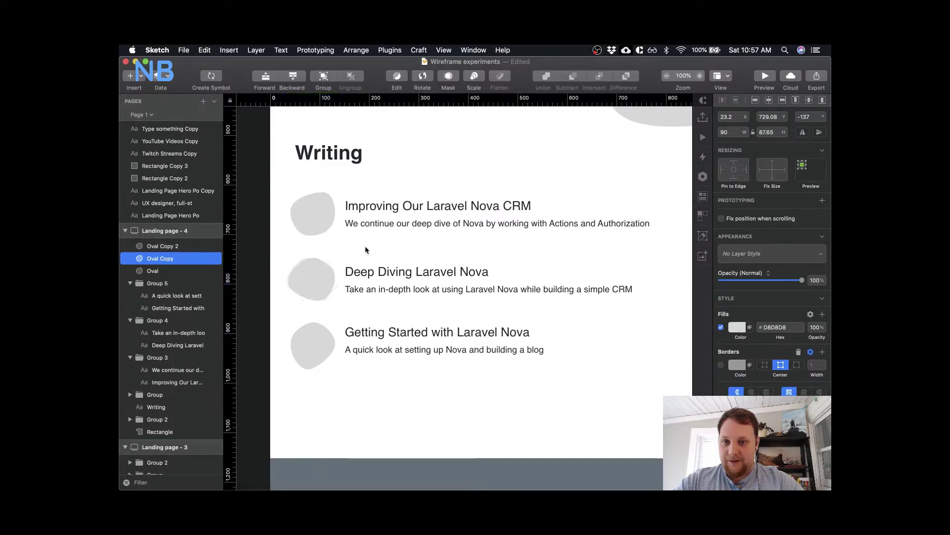
pyautogui.click(364, 245)
pyautogui.scroll(-3, 348, 315)
pyautogui.scroll(-1, 348, 315)
pyautogui.hscroll(-1, 326, 307)
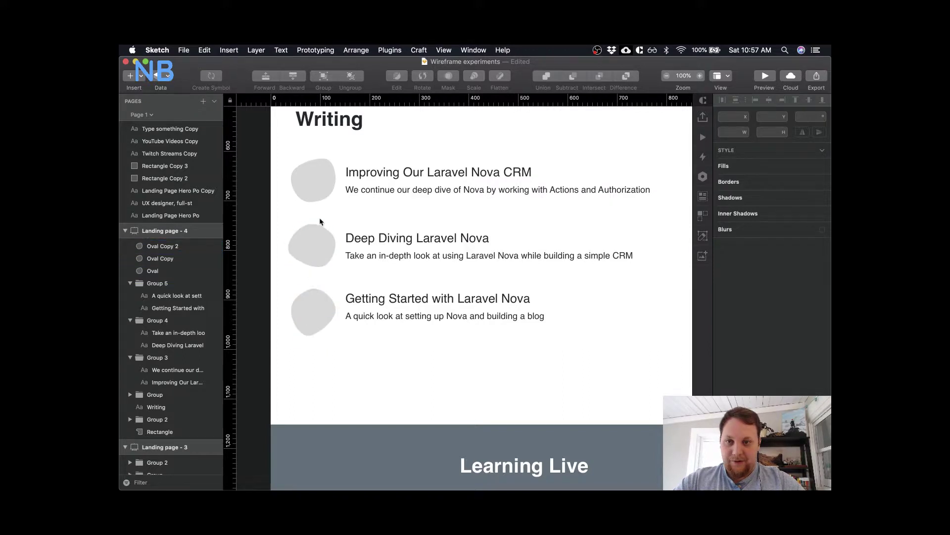
# - Place a vertical guide at X 131 along the first blob's edge facing the text
pyautogui.click(316, 248)
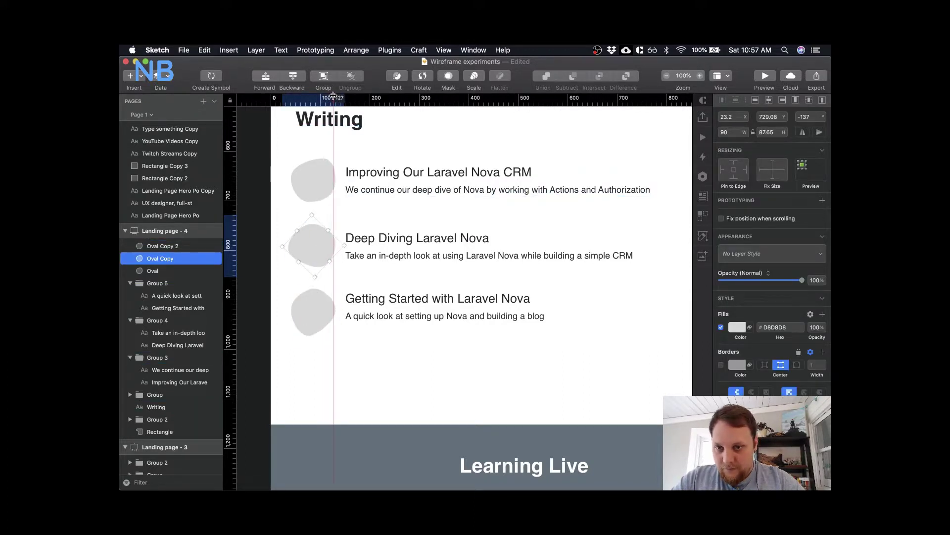
pyautogui.click(343, 169)
pyautogui.click(341, 169)
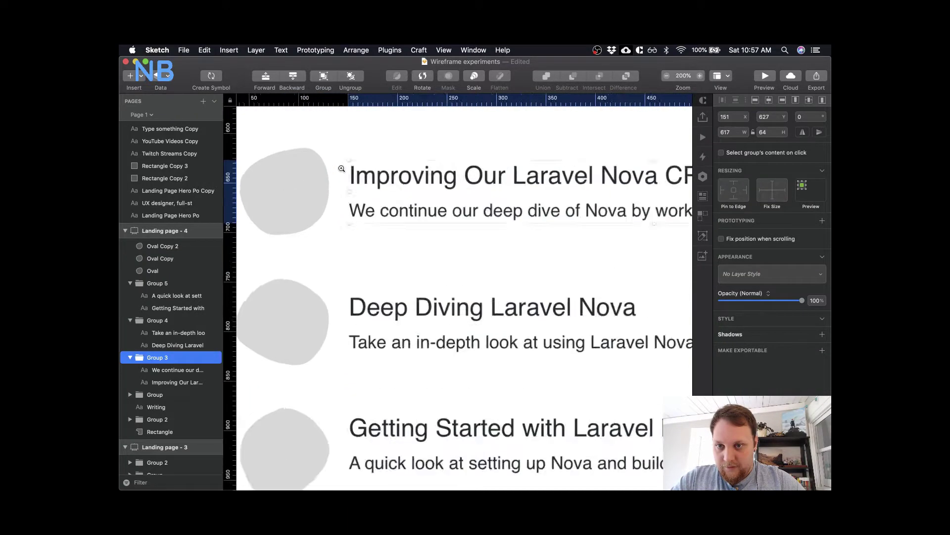
pyautogui.click(335, 164)
pyautogui.click(296, 166)
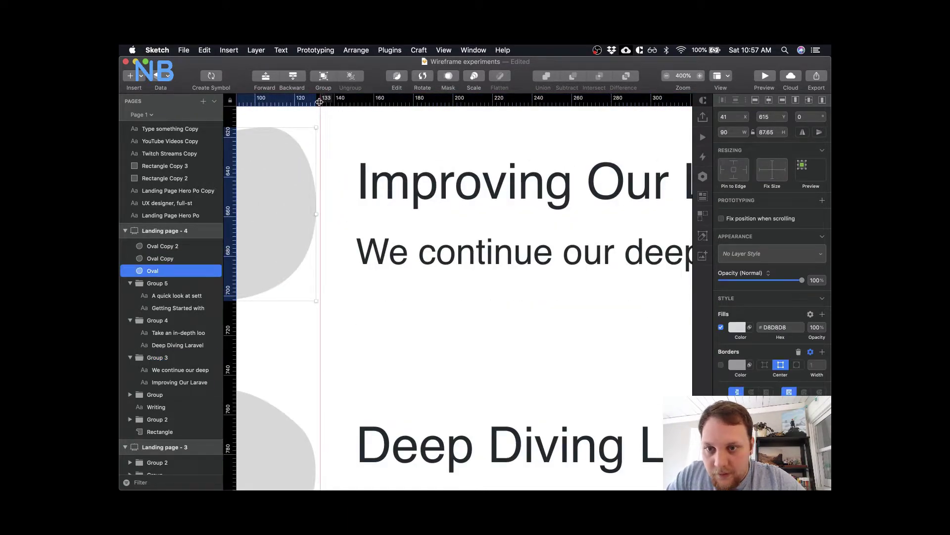
pyautogui.click(316, 100)
pyautogui.click(353, 326)
pyautogui.press('super+0')
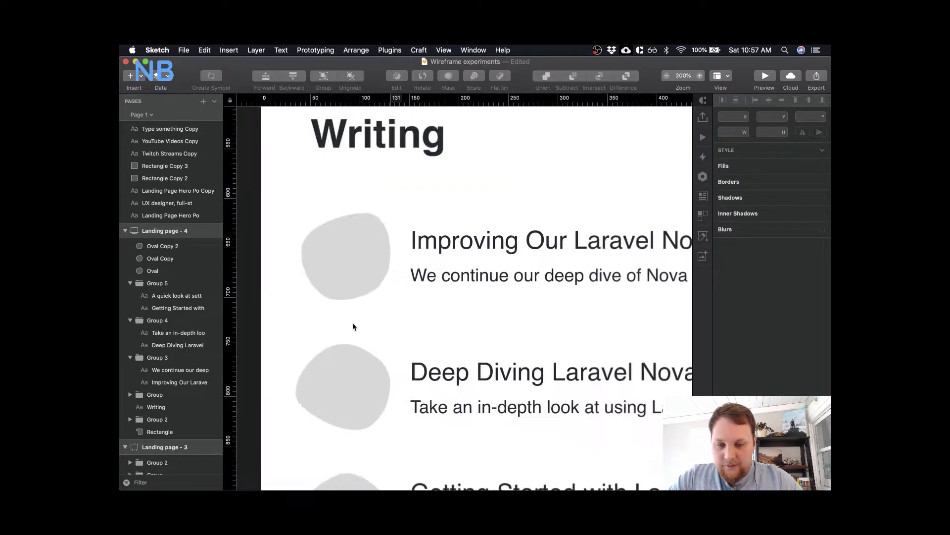
# - Measure the text groups' offsets against the guide and review the Writing section's spacing within the whole page
pyautogui.click(496, 348)
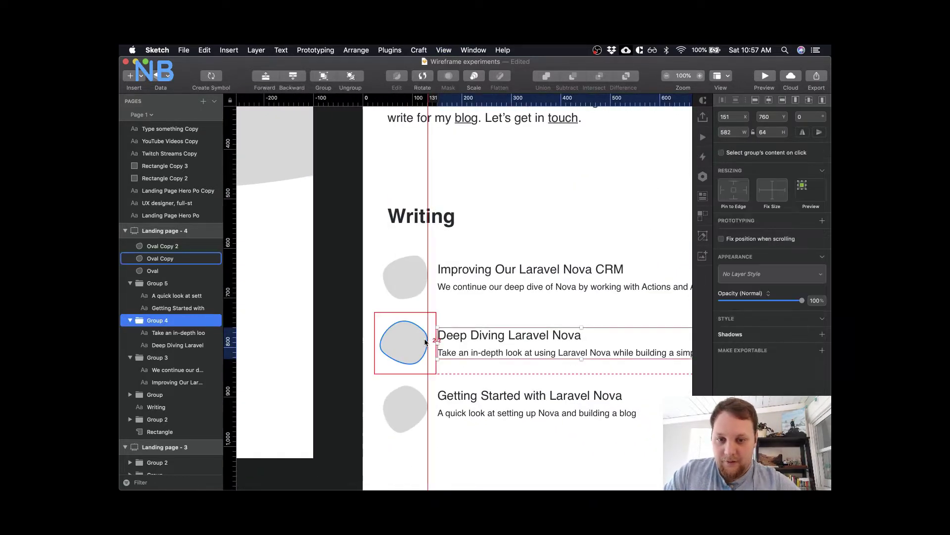
pyautogui.click(460, 280)
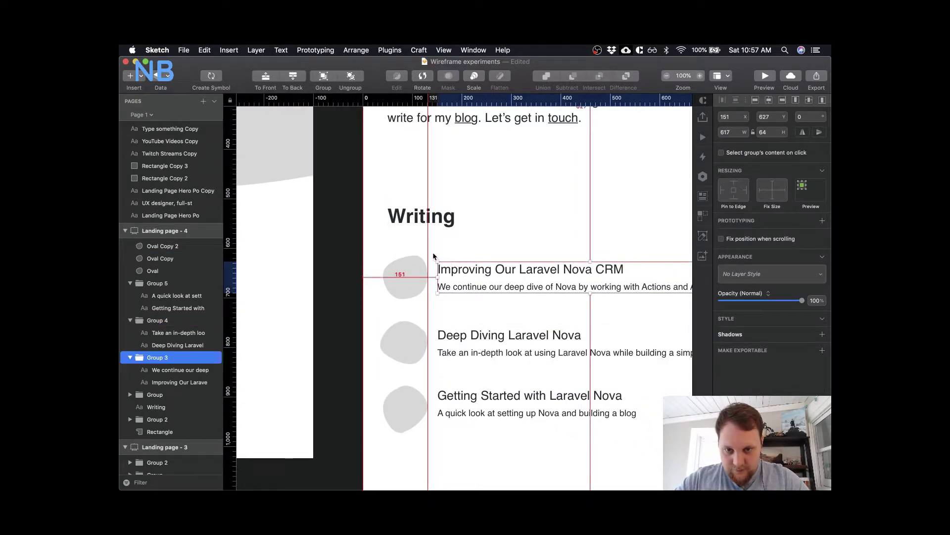
pyautogui.click(443, 404)
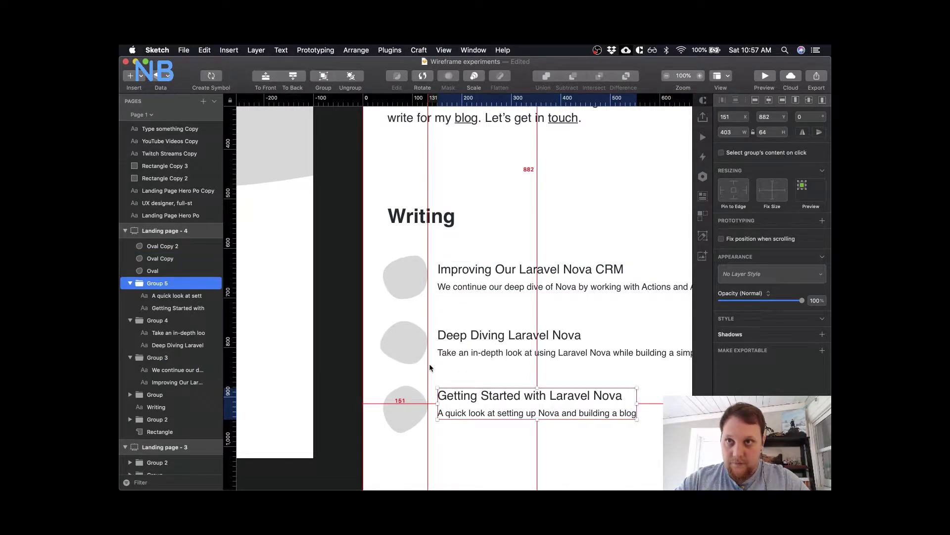
pyautogui.scroll(-6, 429, 369)
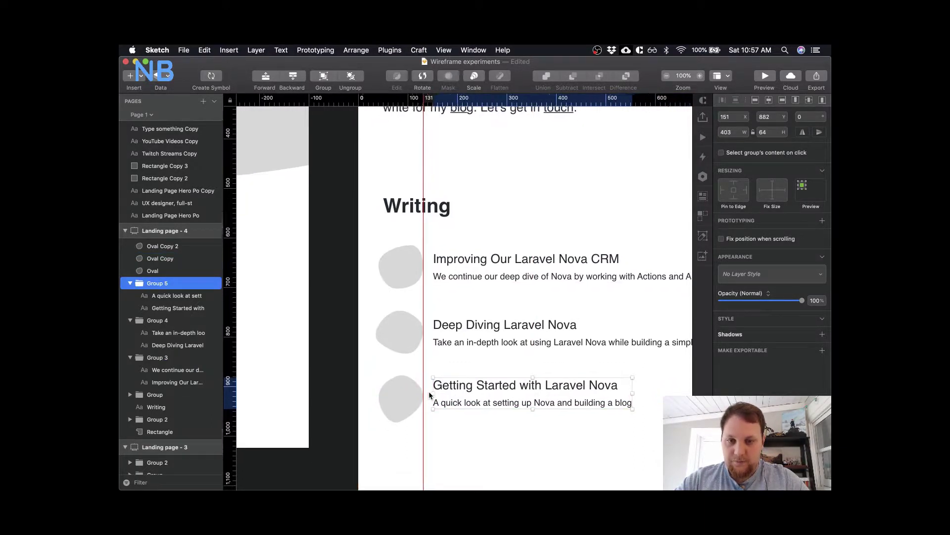
pyautogui.scroll(4, 429, 394)
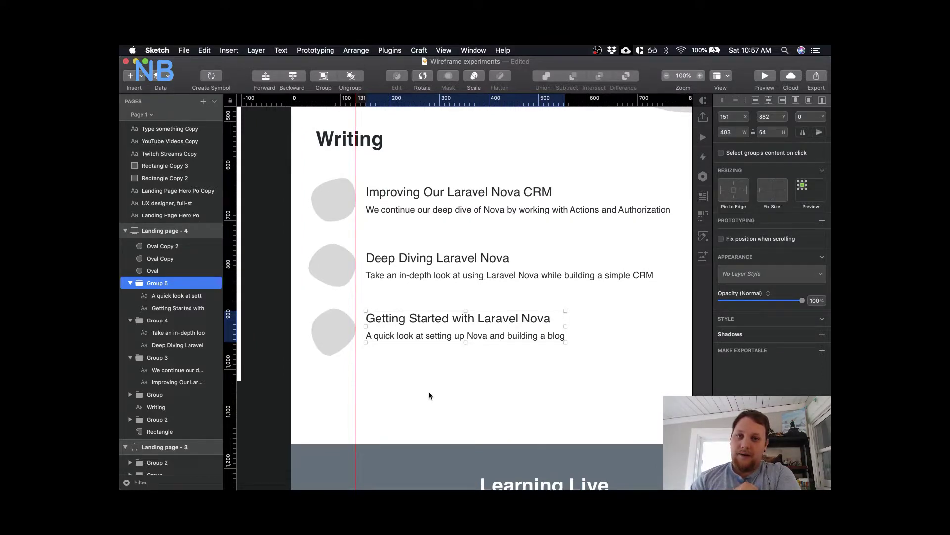
pyautogui.press('super+minus')
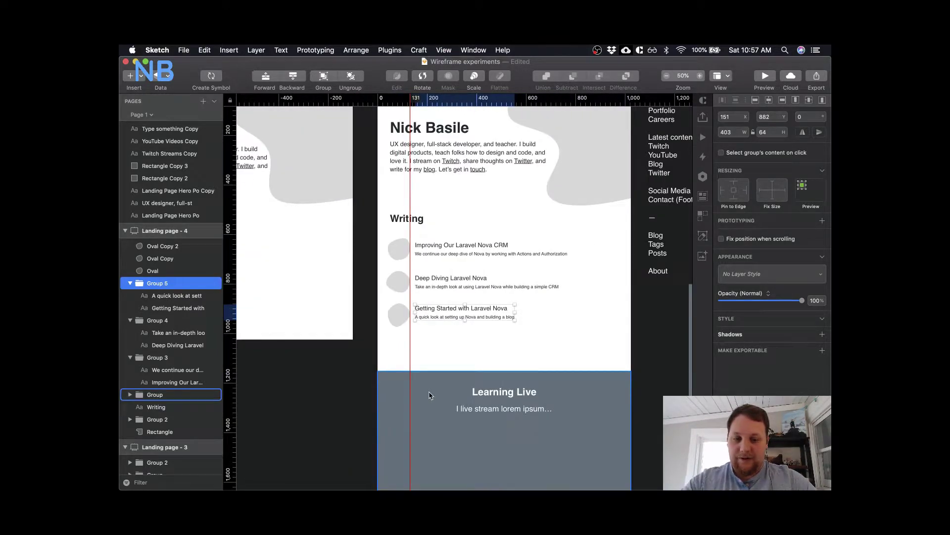
pyautogui.press('super+plus')
pyautogui.scroll(3, 429, 391)
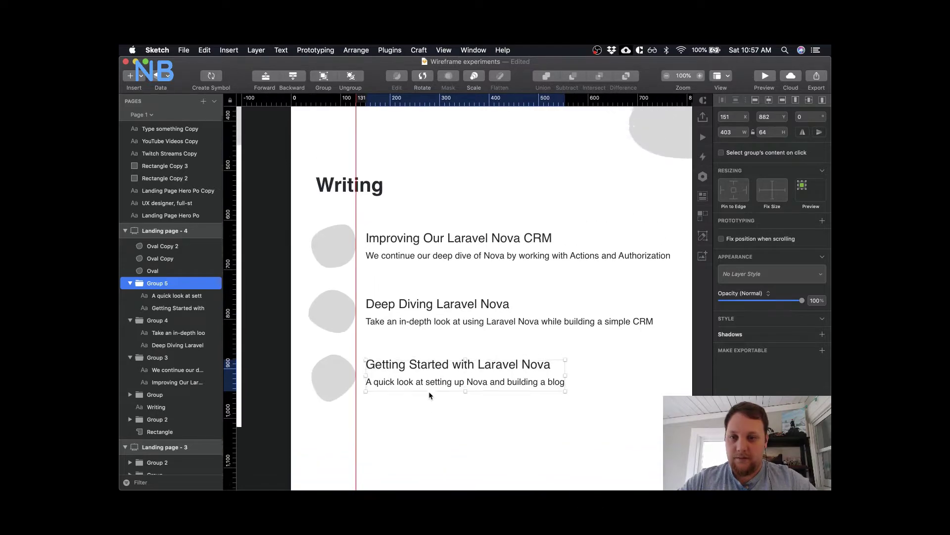
pyautogui.press('super+minus')
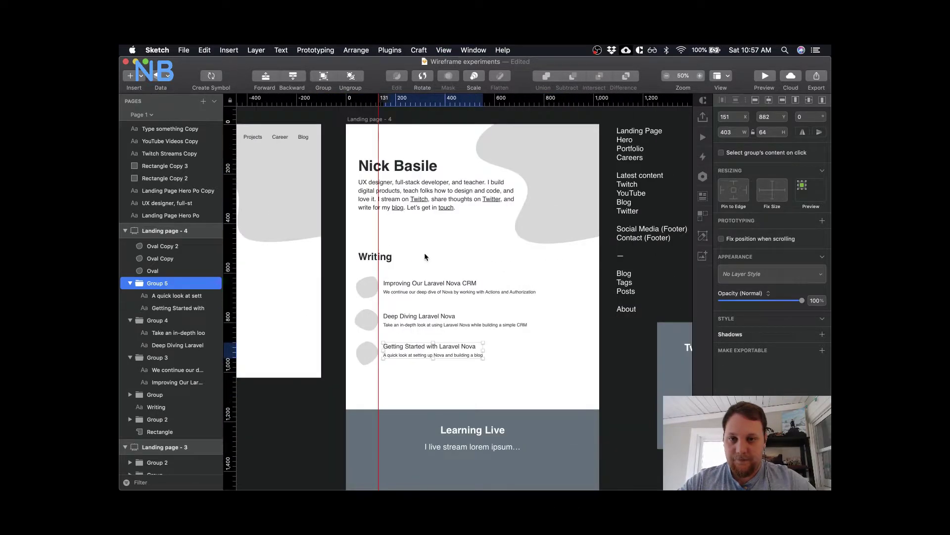
# - Group each Writing post's blob with its title and description text, making one group per post
pyautogui.click(367, 287)
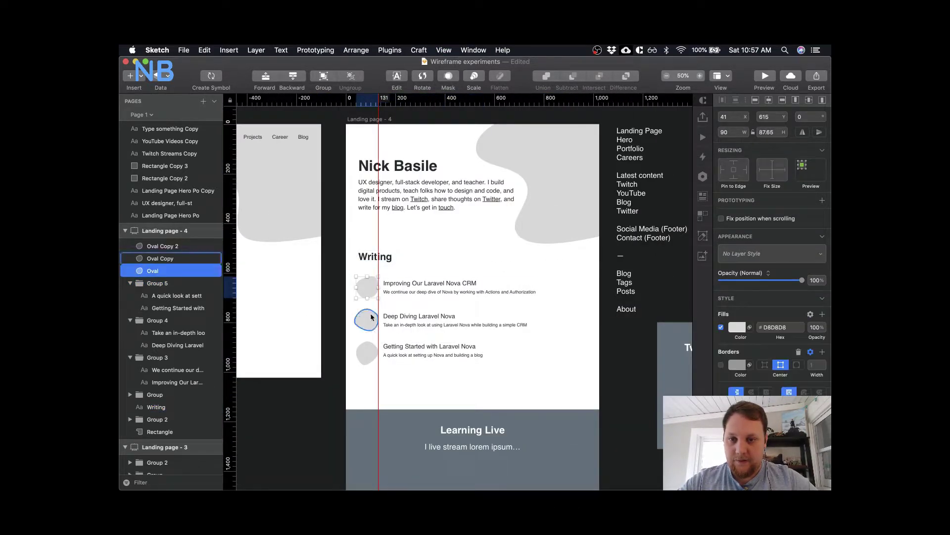
pyautogui.click(405, 292)
pyautogui.click(366, 287)
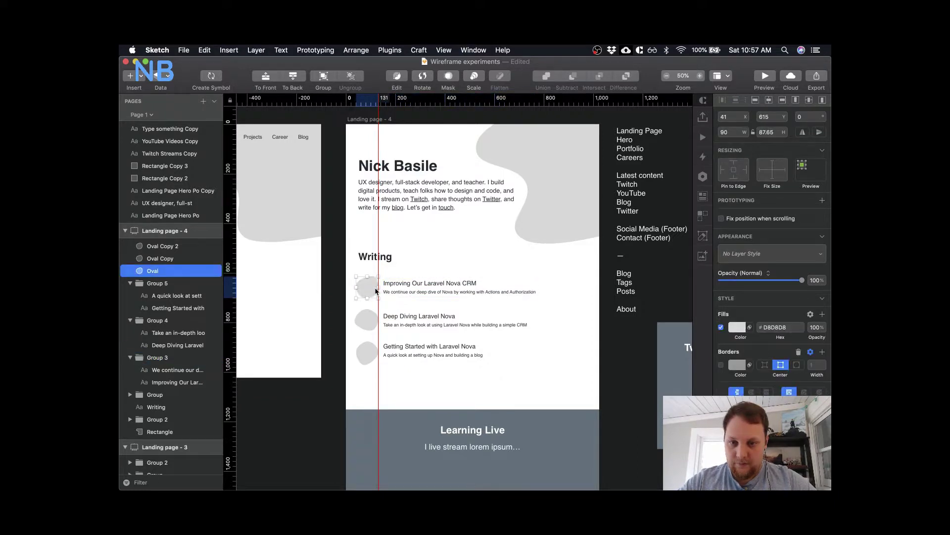
pyautogui.keyDown('shift'); pyautogui.click(409, 294); pyautogui.keyUp('shift')
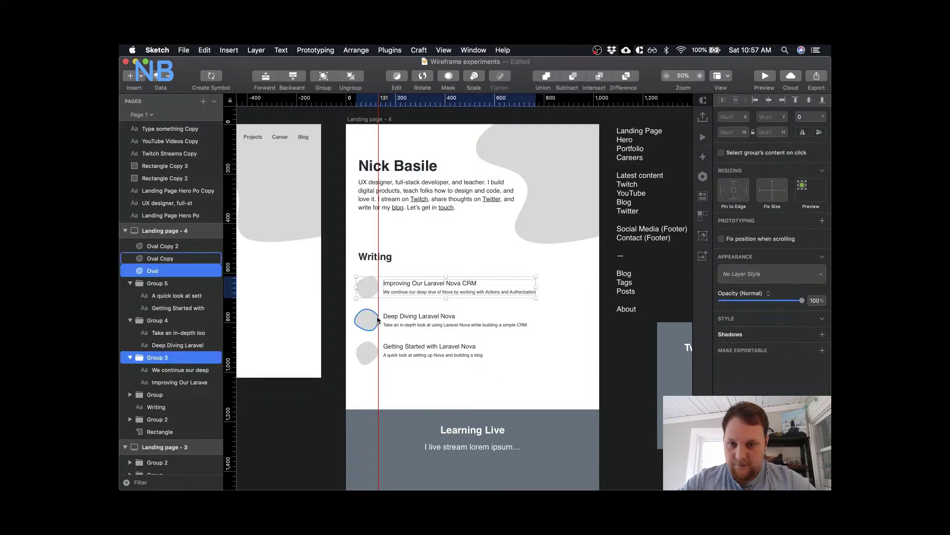
pyautogui.press('super+g')
pyautogui.click(375, 321)
pyautogui.keyDown('shift'); pyautogui.click(402, 326); pyautogui.keyUp('shift')
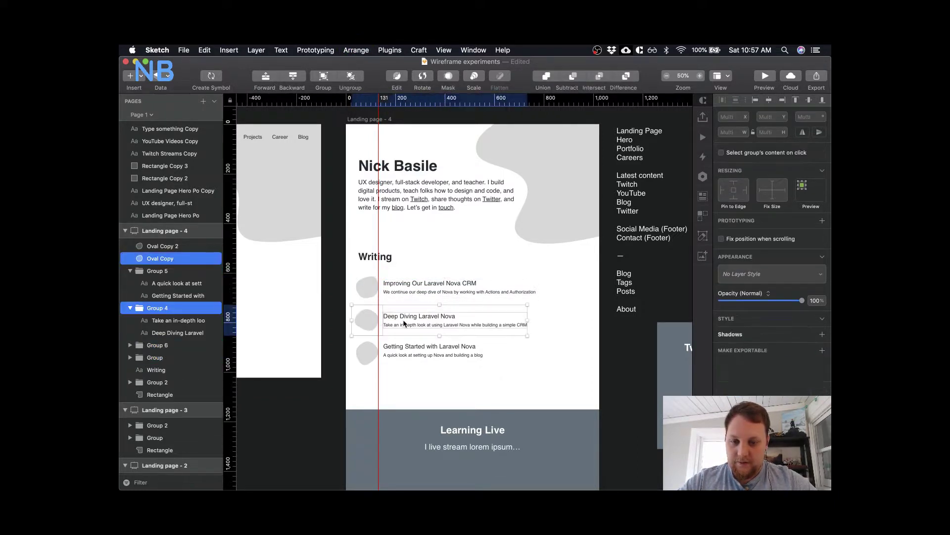
pyautogui.press('super+g')
pyautogui.click(367, 353)
pyautogui.keyDown('shift'); pyautogui.click(397, 348); pyautogui.keyUp('shift')
pyautogui.press('super+g')
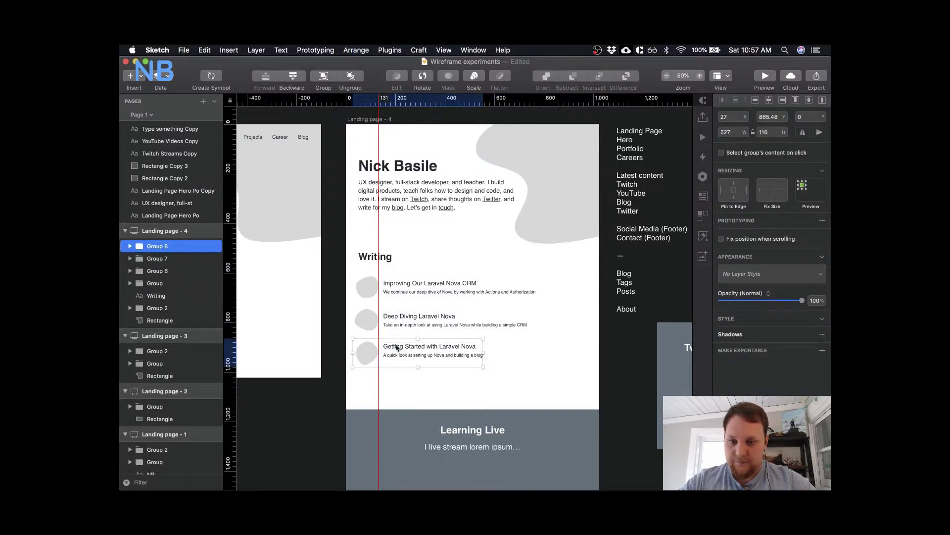
pyautogui.moveTo(405, 357); pyautogui.dragTo(401, 386)
pyautogui.press('super+z')
# - Nudge the Deep Diving Laravel Nova post group up to Y 725
pyautogui.click(421, 319)
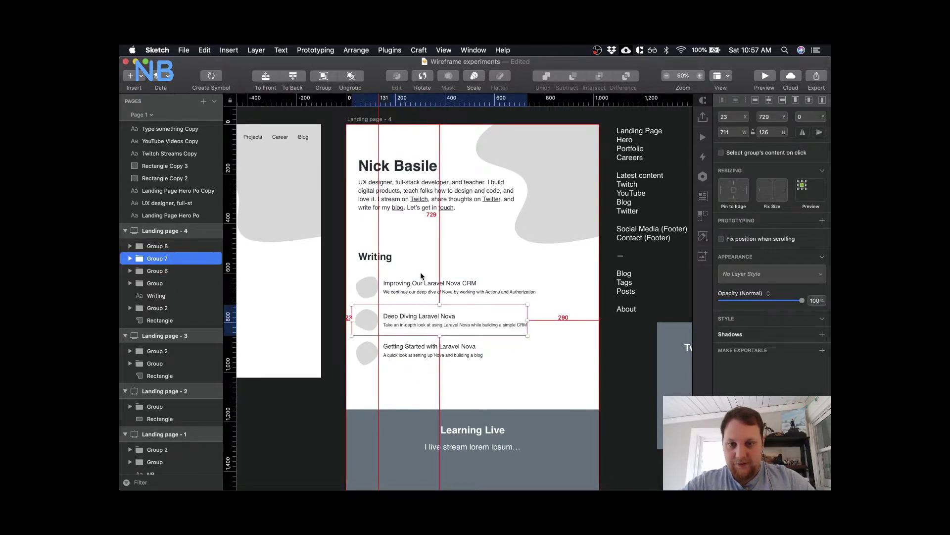
pyautogui.press('Up')
pyautogui.press('Up')
pyautogui.press('Up')
pyautogui.press('Up')
pyautogui.press('Up')
pyautogui.press('Up')
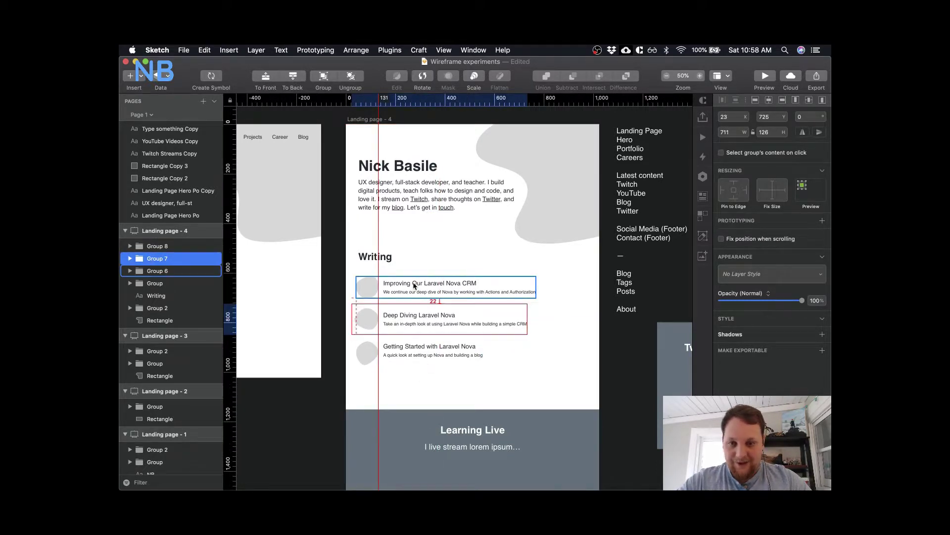
# - Adjust the Getting Started with Laravel Nova post group's vertical position to Y 869
pyautogui.click(424, 346)
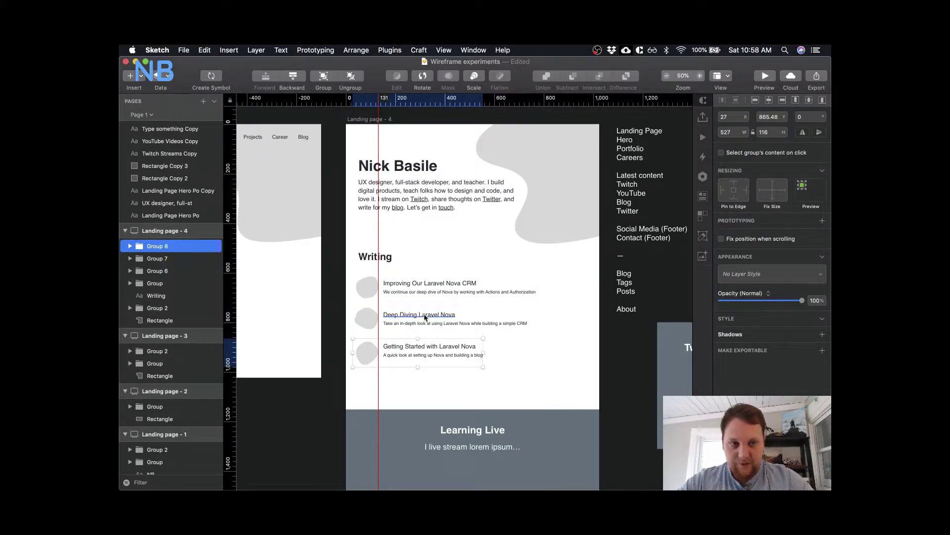
pyautogui.press('super+0')
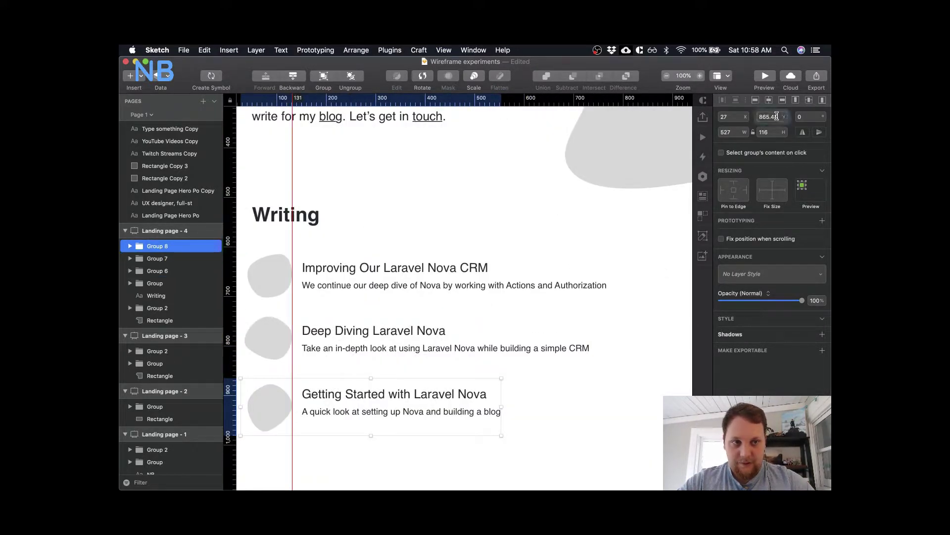
pyautogui.press('Down')
pyautogui.press('Down')
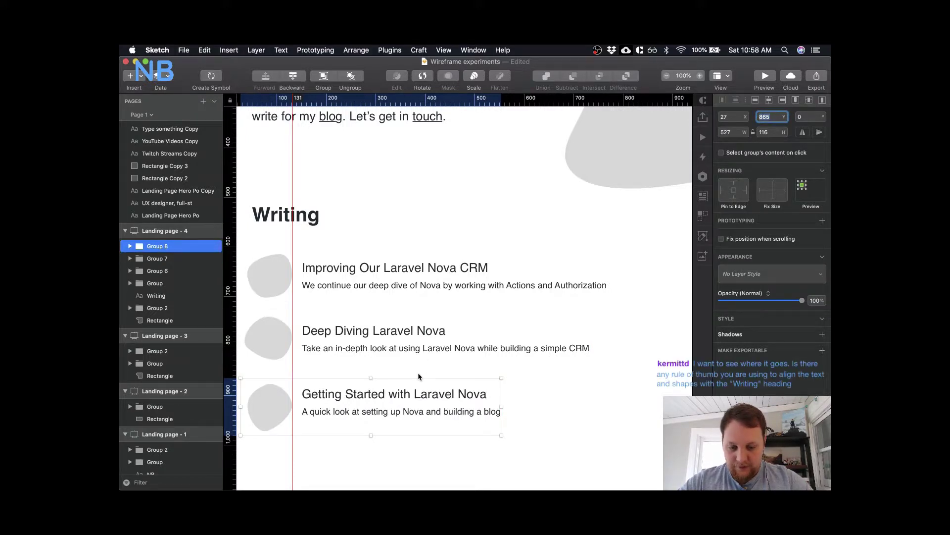
pyautogui.press('Down')
pyautogui.press('Down')
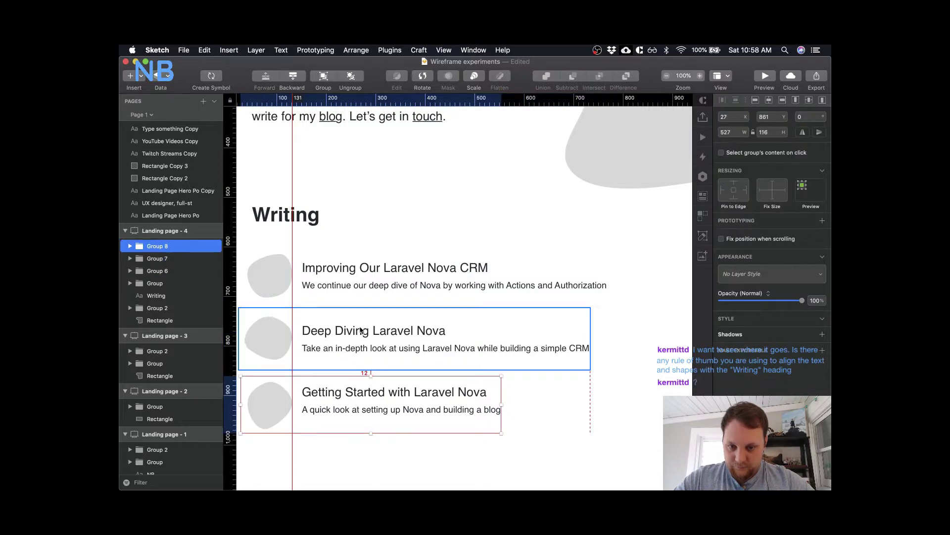
pyautogui.press('Up')
pyautogui.press('Up')
pyautogui.press('Up')
pyautogui.press('Up')
pyautogui.press('Up')
pyautogui.press('Up')
pyautogui.press('Up')
pyautogui.press('Up')
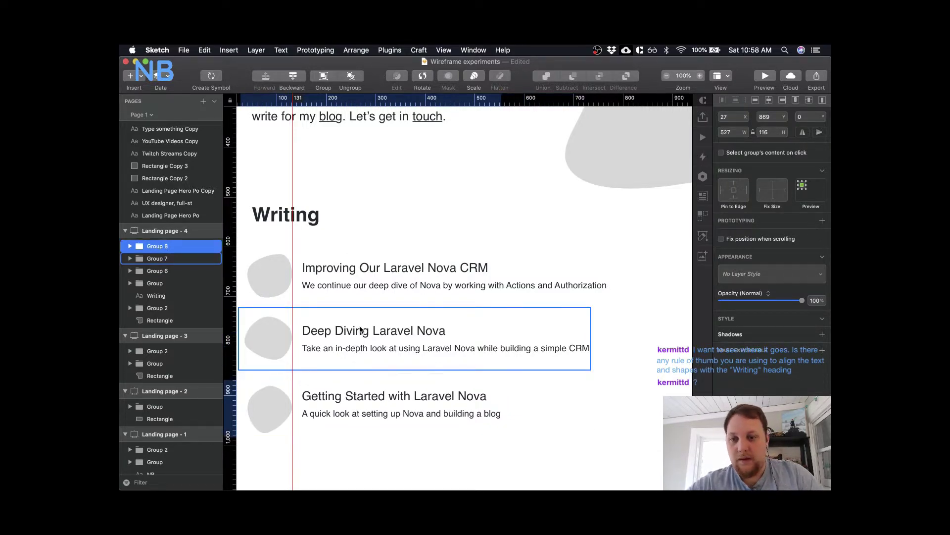
# - Examine the spacing and compare the bounding boxes of the three post groups under the Writing heading
pyautogui.press('Escape')
pyautogui.scroll(3, 533, 402)
pyautogui.scroll(-3, 532, 402)
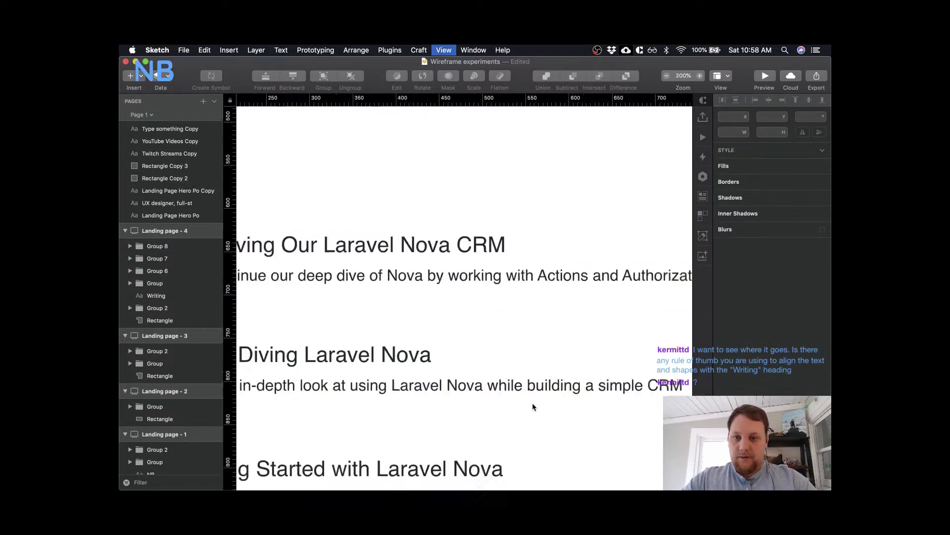
pyautogui.scroll(-5, 532, 403)
pyautogui.hscroll(-3, 533, 402)
pyautogui.click(417, 210)
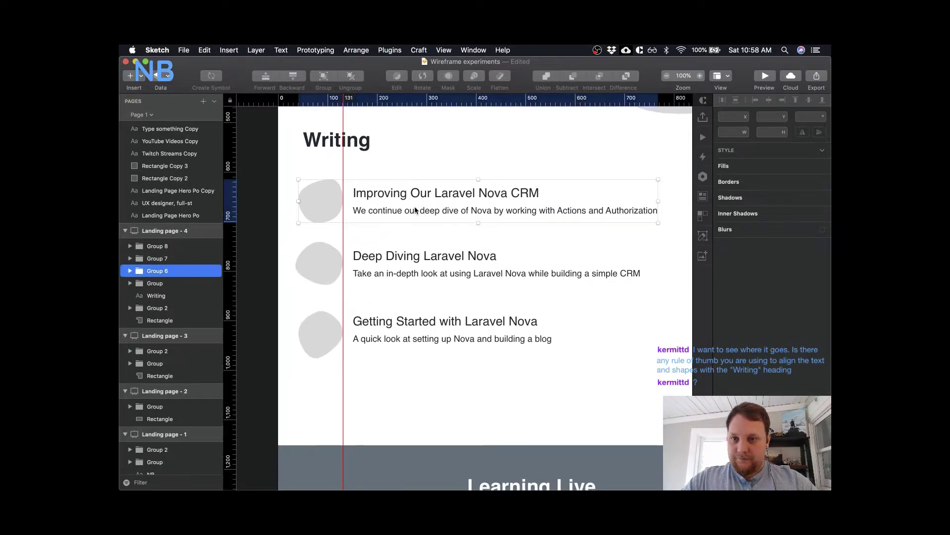
pyautogui.keyDown('shift'); pyautogui.click(376, 265); pyautogui.keyUp('shift')
pyautogui.keyDown('shift'); pyautogui.click(403, 327); pyautogui.keyUp('shift')
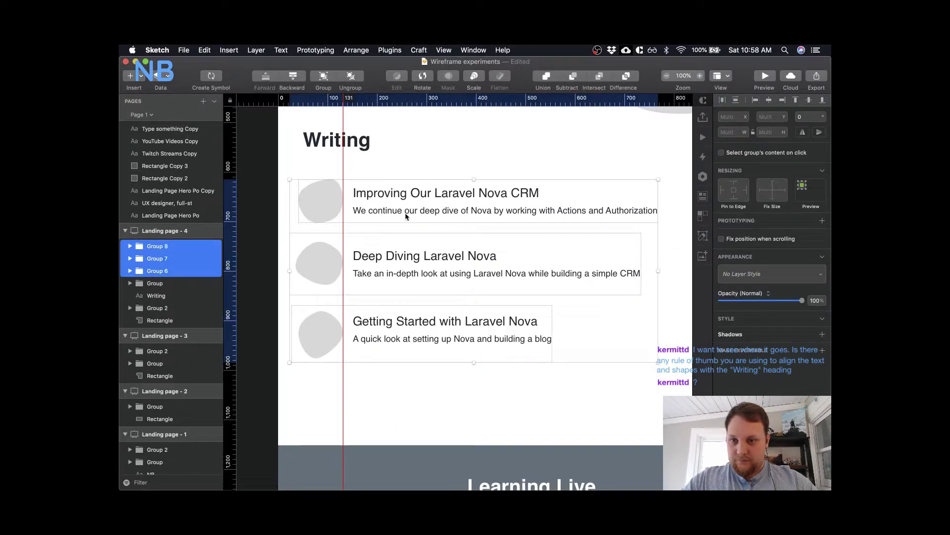
pyautogui.click(395, 370)
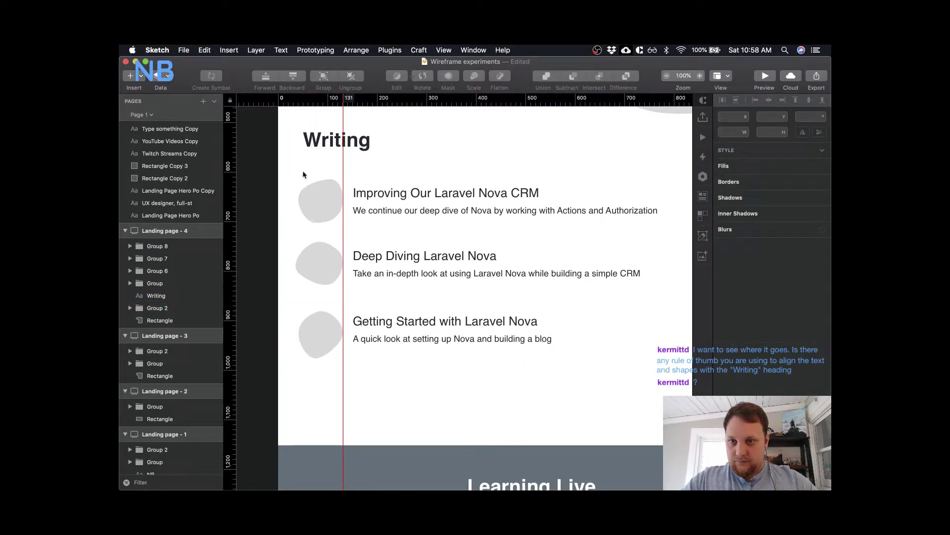
# - Flatten the rotated blob beside the Deep Diving Laravel Nova post to a bitmap
pyautogui.click(307, 198)
pyautogui.click(311, 256)
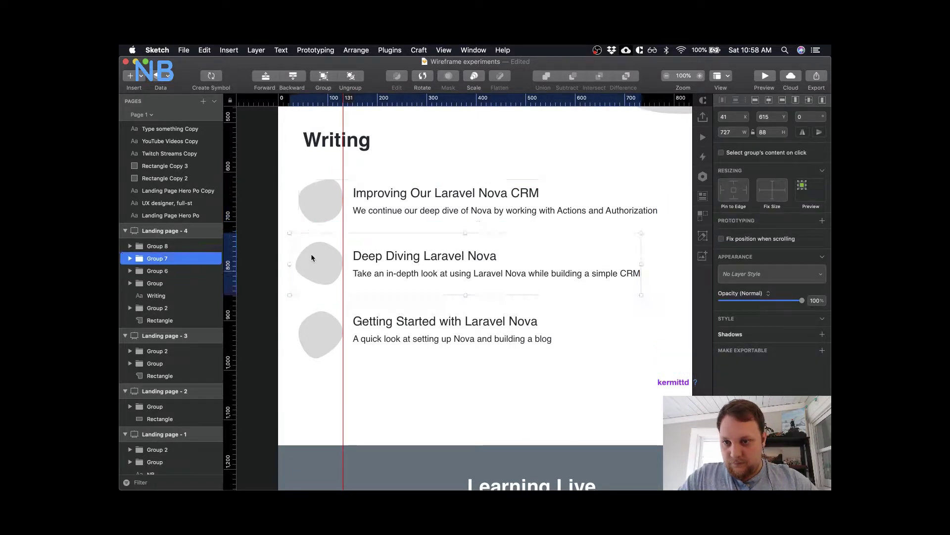
pyautogui.click(311, 254)
pyautogui.click(324, 334)
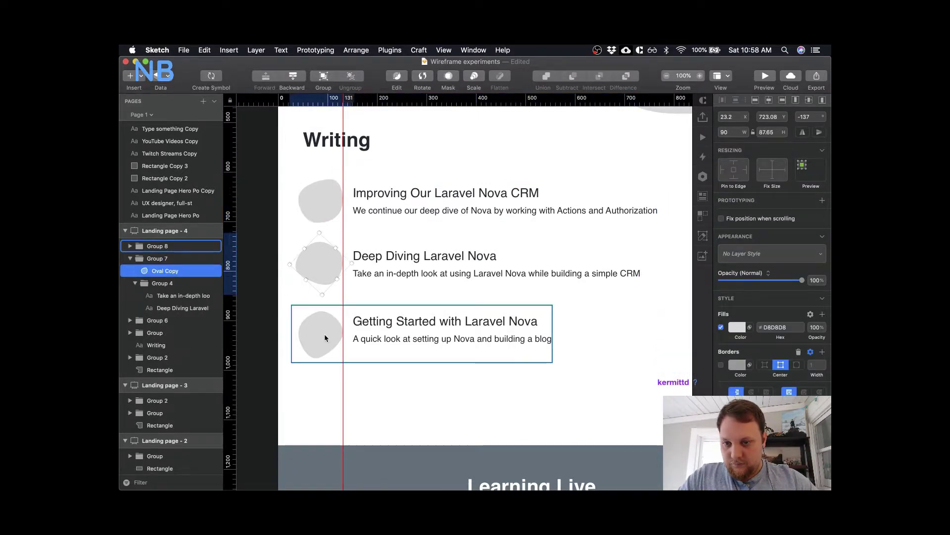
pyautogui.click(331, 256)
pyautogui.click(331, 256)
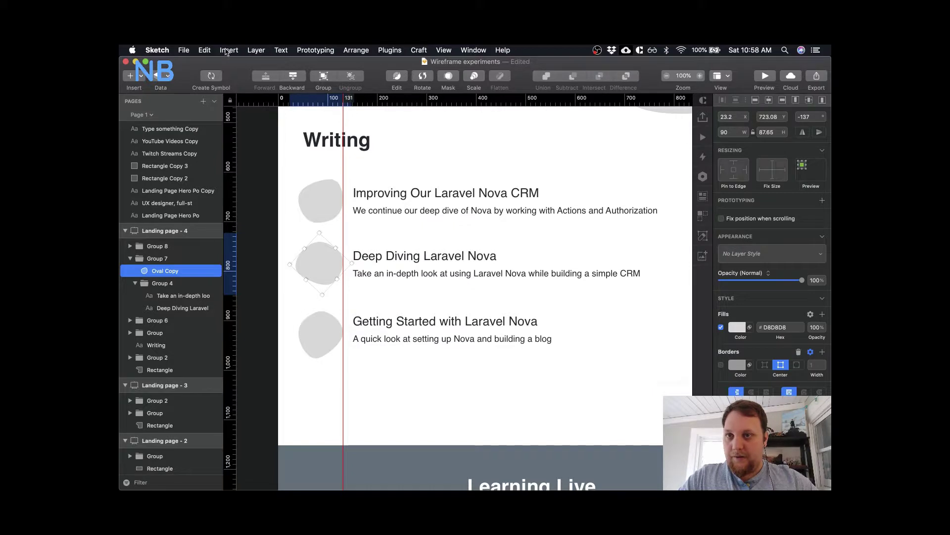
pyautogui.click(228, 50)
pyautogui.moveTo(258, 48)
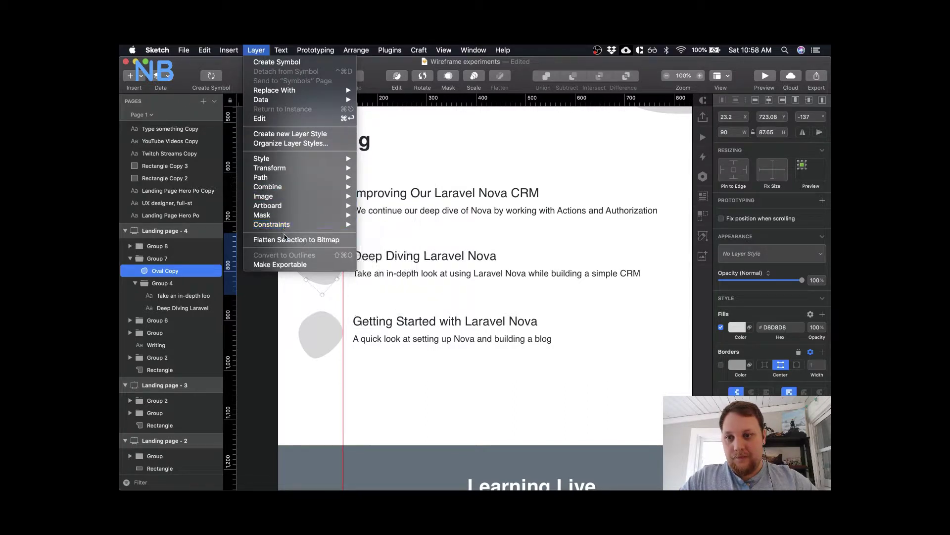
pyautogui.click(296, 239)
# - Flatten the rotated blob beside the Getting Started with Laravel Nova post to a bitmap
pyautogui.click(316, 331)
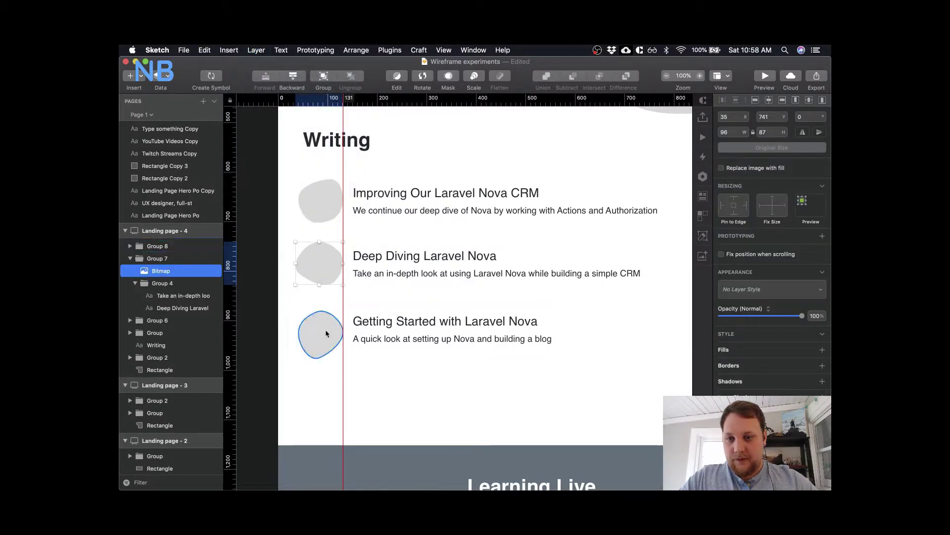
pyautogui.click(255, 49)
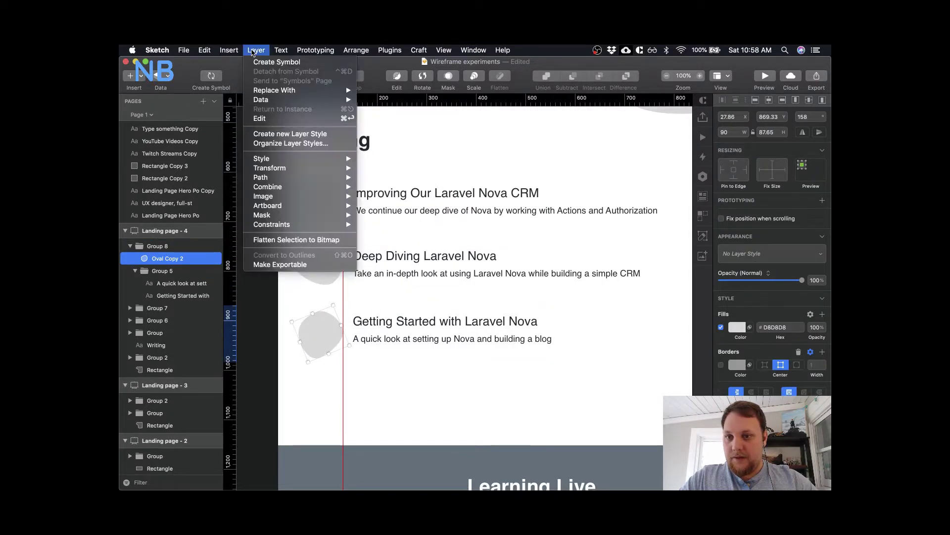
pyautogui.click(297, 240)
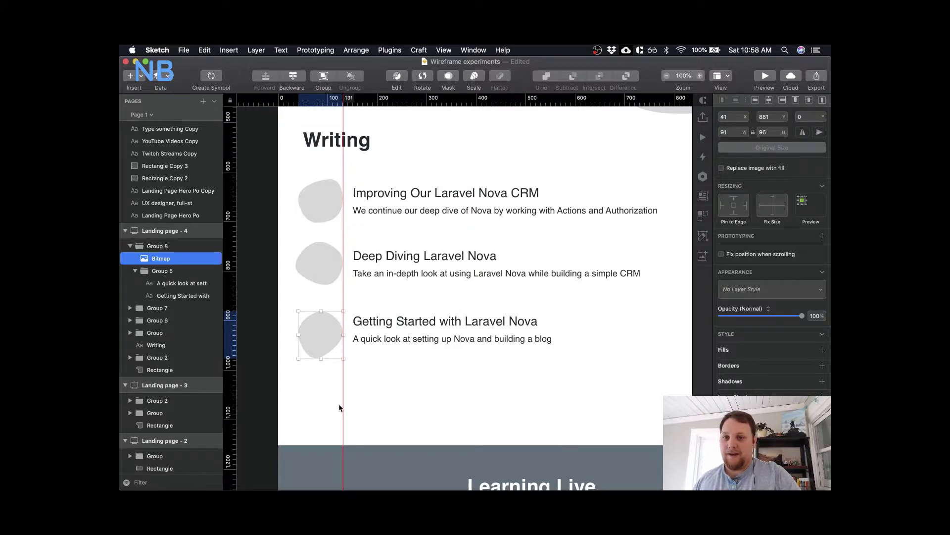
pyautogui.click(391, 366)
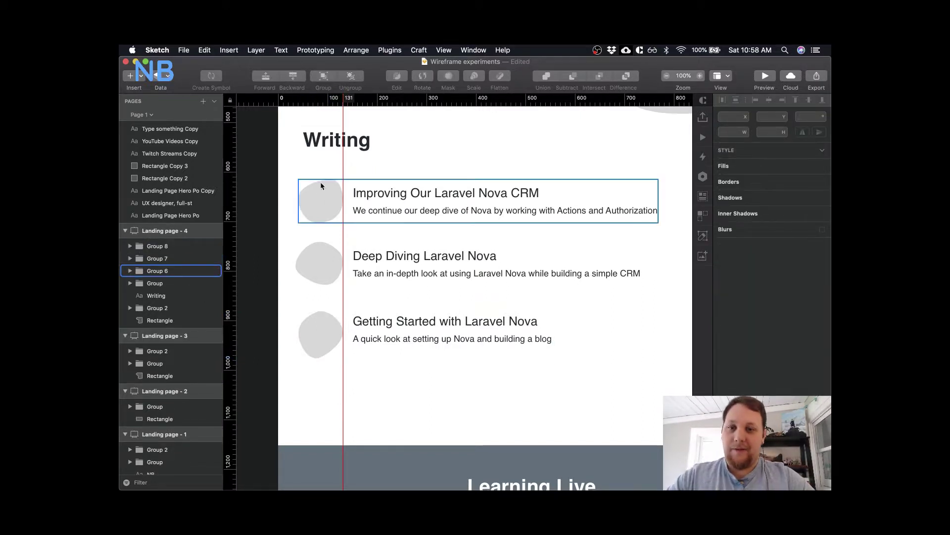
# - Check the post groups' bounds and place a vertical guide at X 50 along the Writing heading's starting edge
pyautogui.click(322, 213)
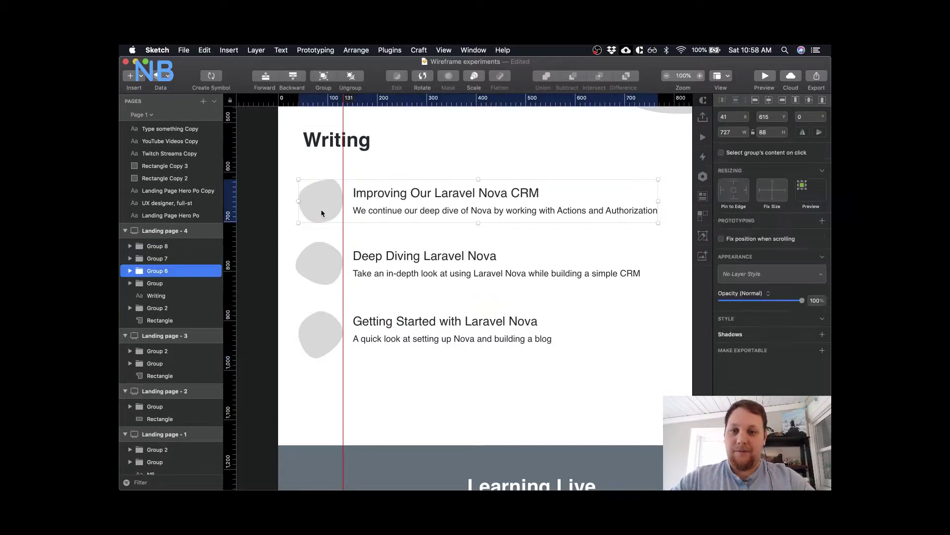
pyautogui.click(313, 311)
pyautogui.doubleClick(324, 250)
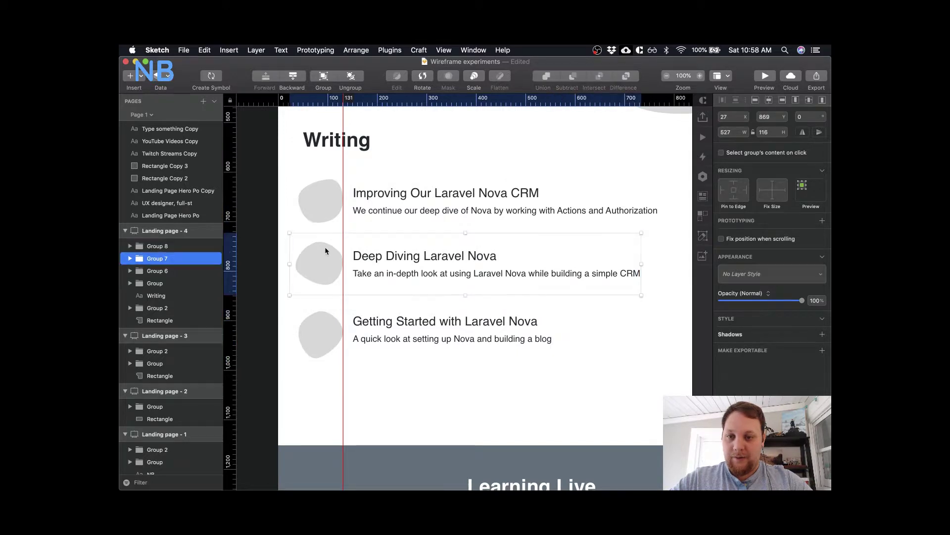
pyautogui.click(327, 186)
pyautogui.doubleClick(327, 186)
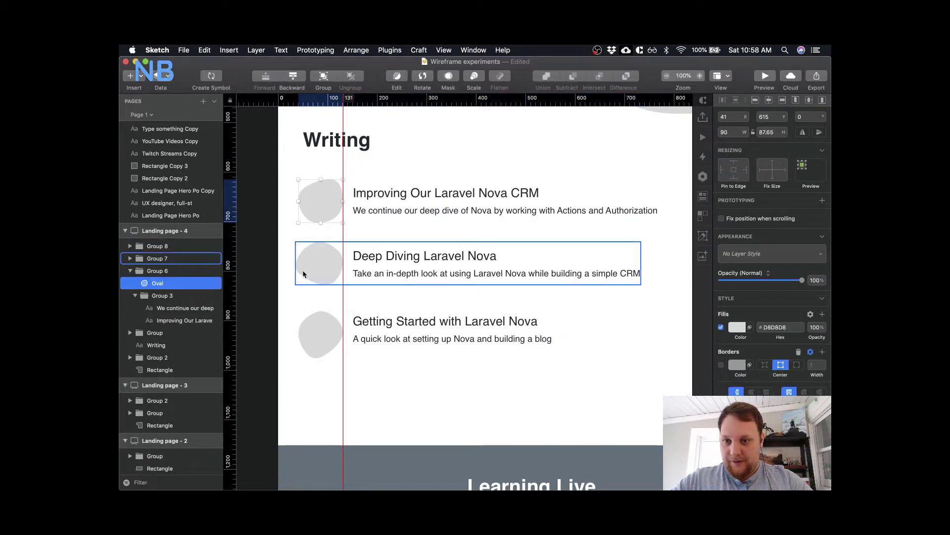
pyautogui.click(322, 142)
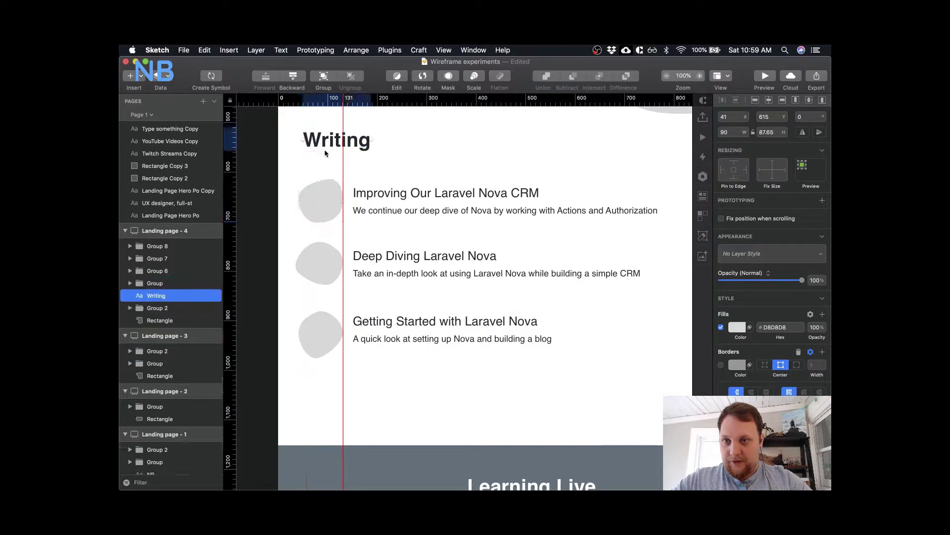
pyautogui.click(304, 101)
# - Move all three post groups so their outer blob-side edges align with the guide at X 50
pyautogui.moveTo(322, 186); pyautogui.dragTo(334, 207)
pyautogui.click(334, 260)
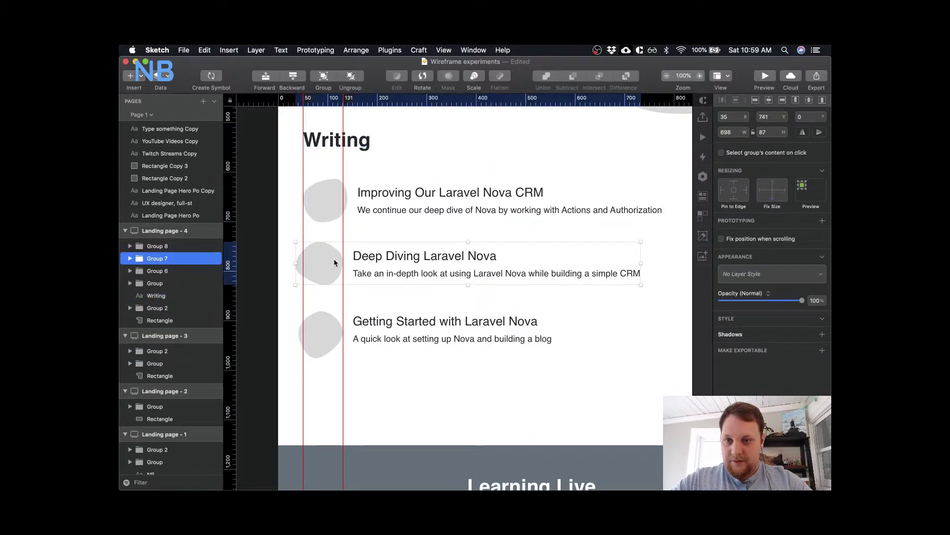
pyautogui.moveTo(334, 259); pyautogui.dragTo(342, 260)
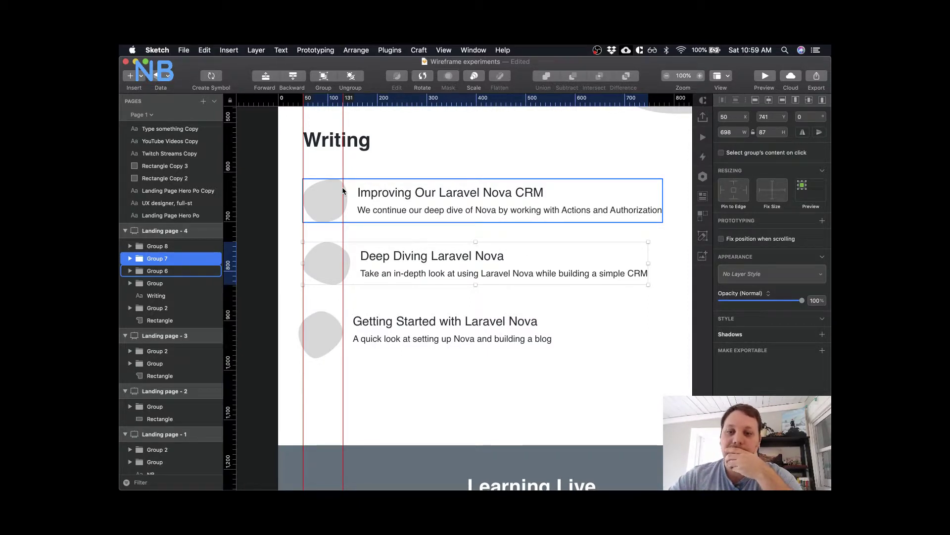
pyautogui.click(414, 342)
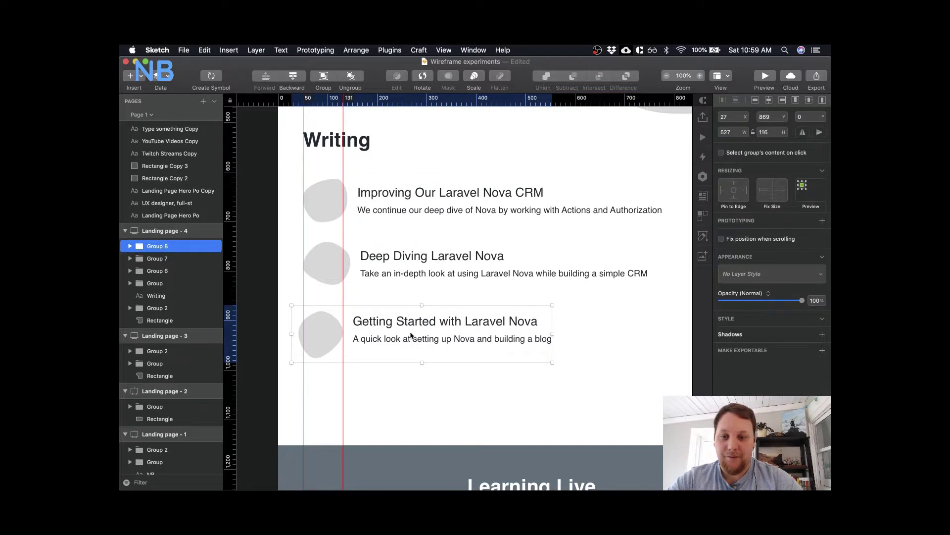
pyautogui.moveTo(410, 336); pyautogui.dragTo(420, 334)
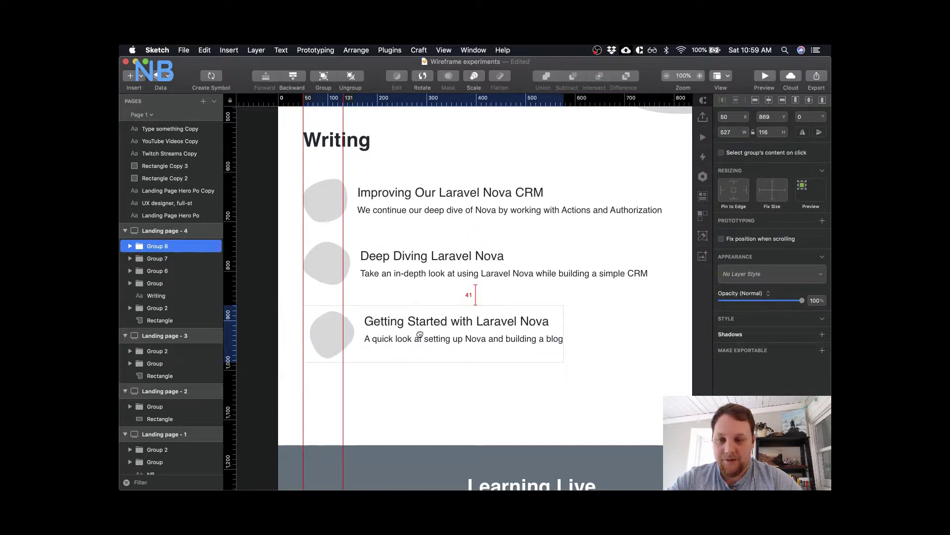
pyautogui.press('Escape')
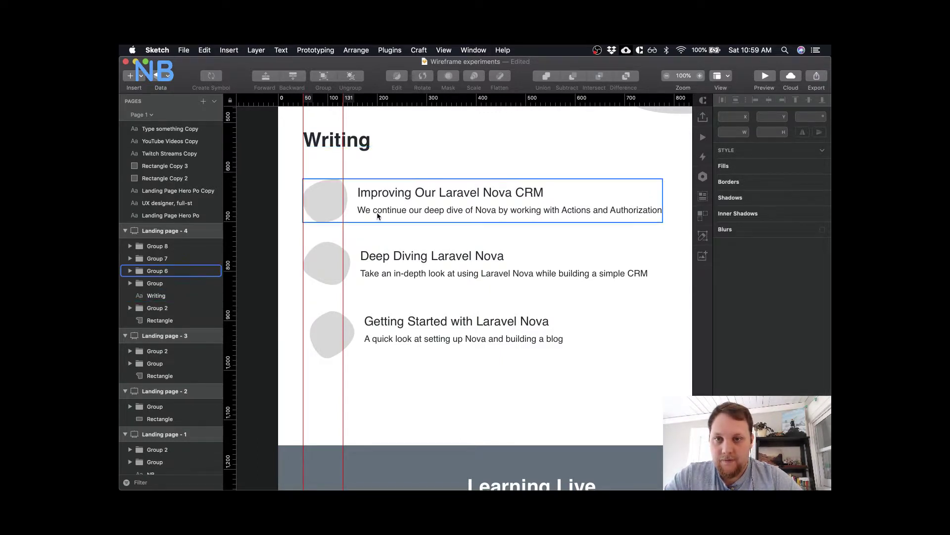
# - Move the vertical guide at X 131 to X 140, along the first blob's edge facing the text
pyautogui.click(323, 206)
pyautogui.doubleClick(322, 206)
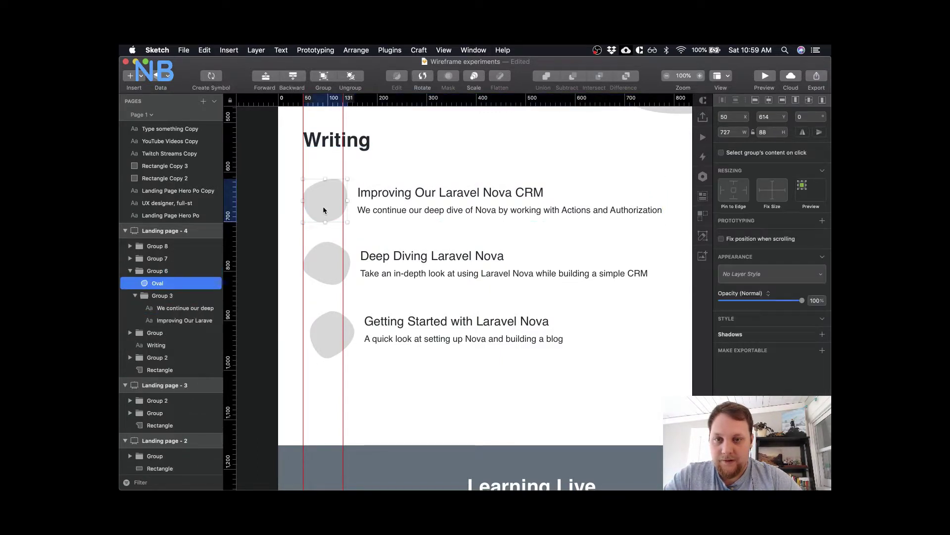
pyautogui.click(346, 102)
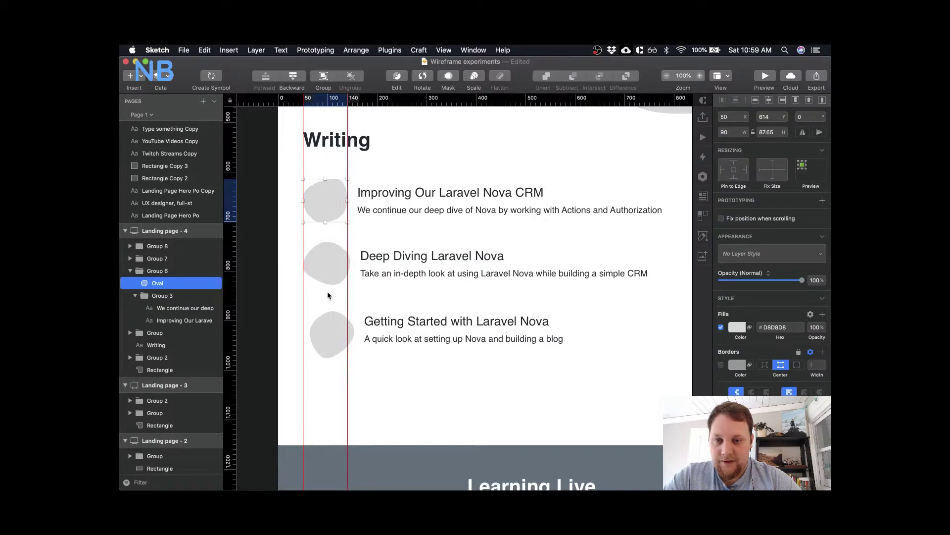
# - Nudge the Deep Diving Laravel Nova group so its text aligns with the first post's text, and select the Getting Started group
pyautogui.click(392, 256)
pyautogui.press('Left')
pyautogui.press('Left')
pyautogui.press('Left')
pyautogui.press('Left')
pyautogui.press('Left')
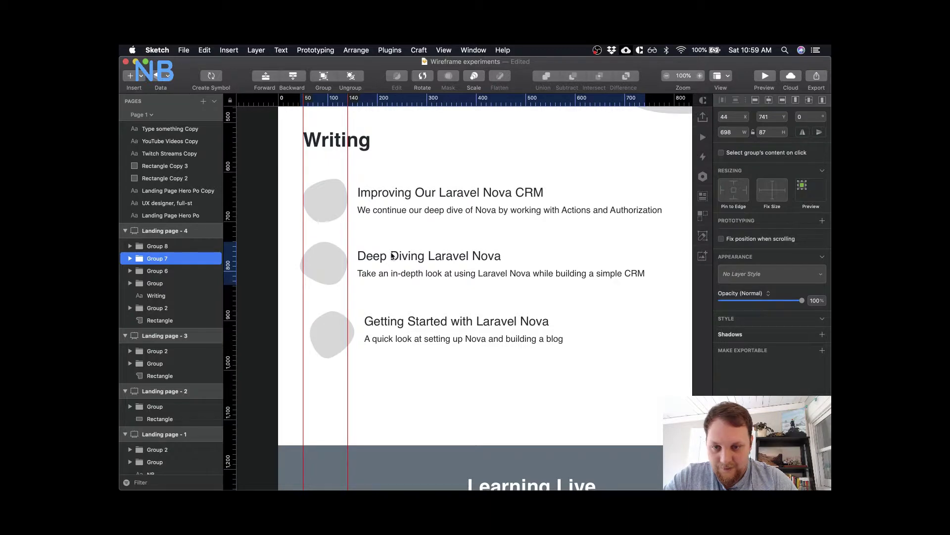
pyautogui.press('Right')
pyautogui.click(334, 313)
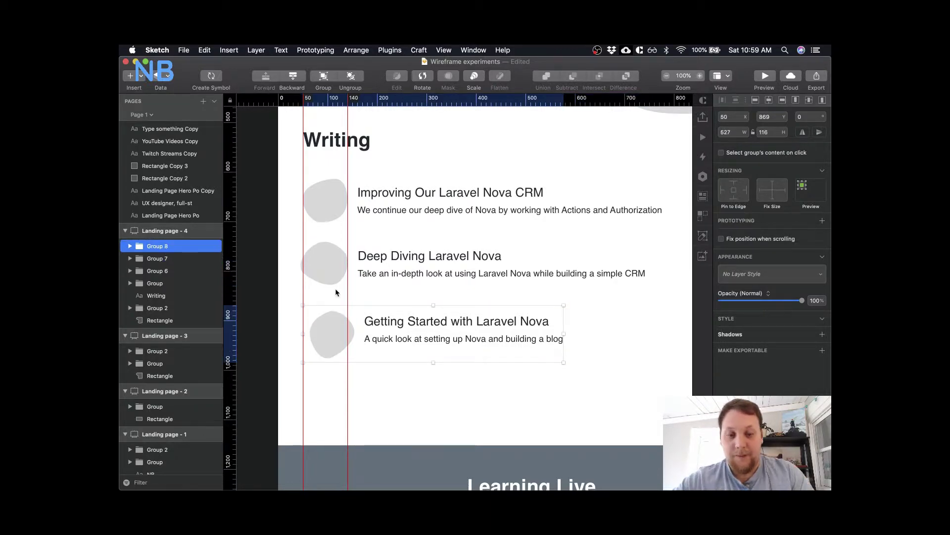
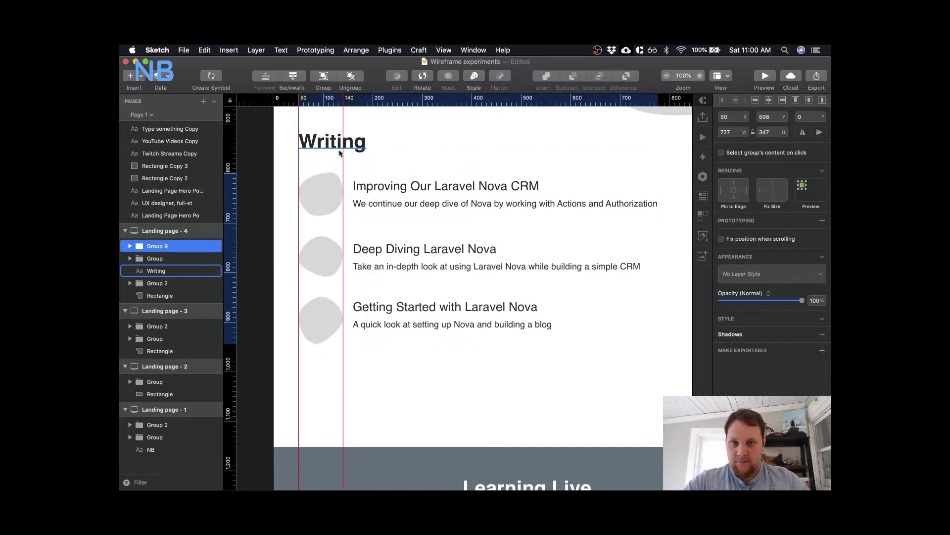
# - Switch to Chrome and examine the project cards on the existing site's Portfolio page
pyautogui.click(459, 149)
pyautogui.press('super+minus')
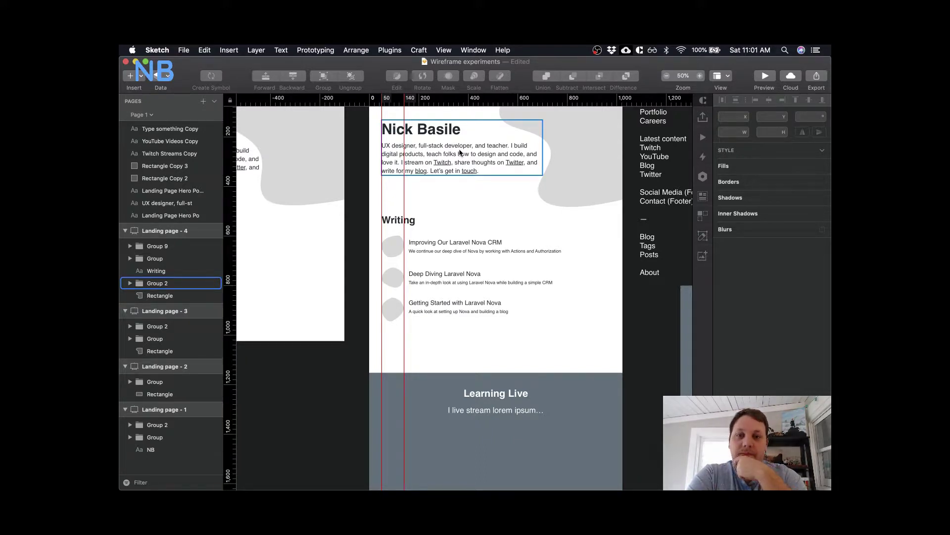
pyautogui.scroll(-5, 514, 334)
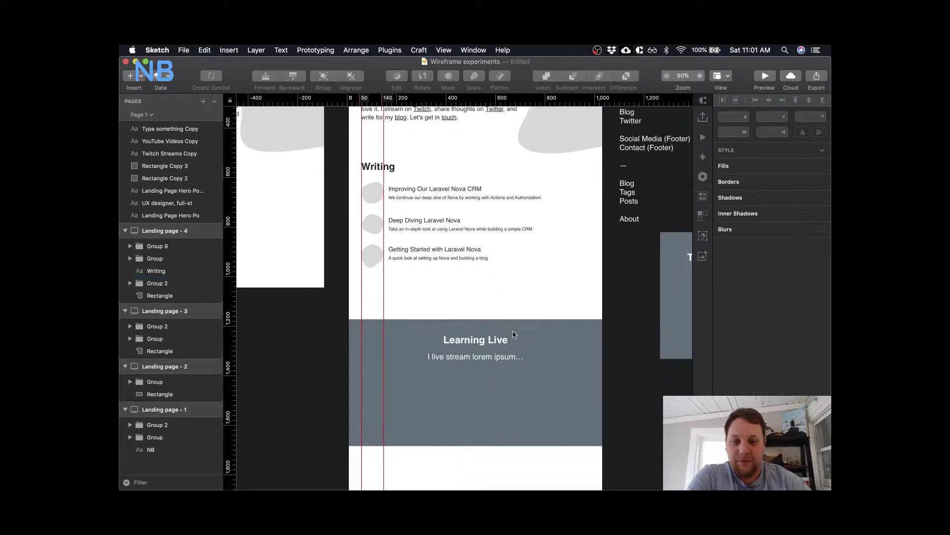
pyautogui.press('super+minus')
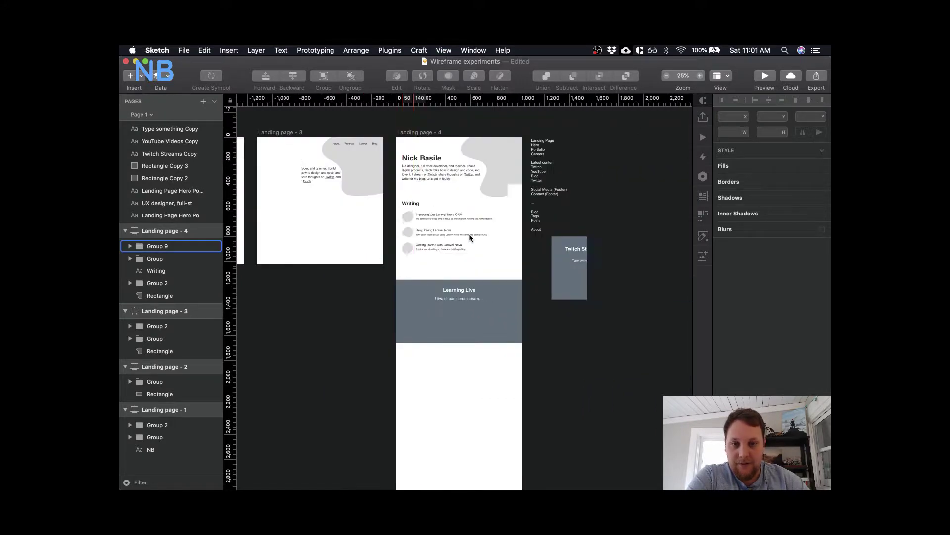
pyautogui.hotkey('ctrl', 'Up')
pyautogui.click(382, 233)
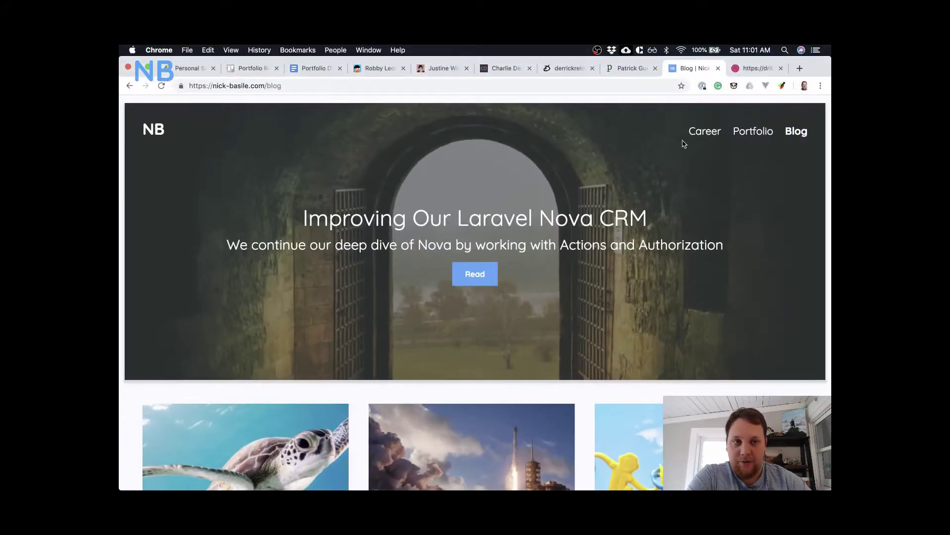
pyautogui.click(749, 131)
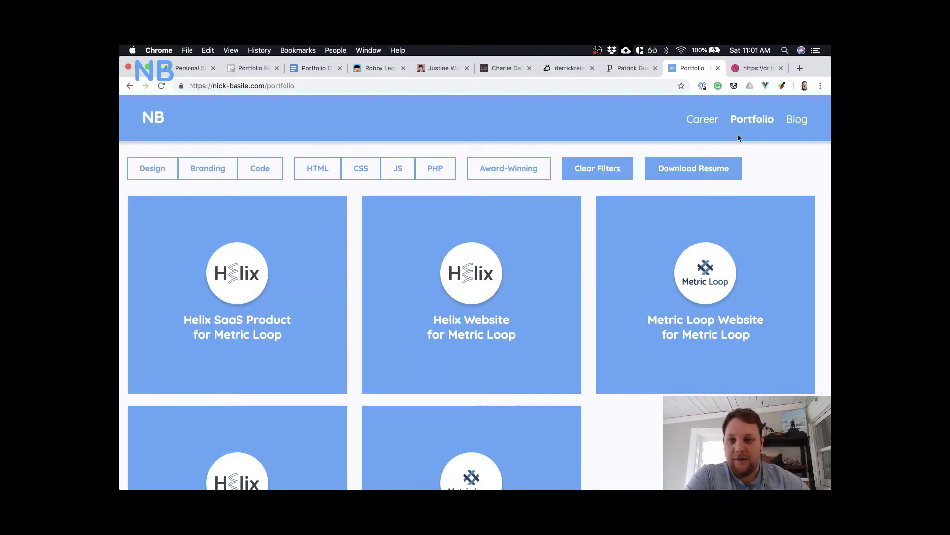
pyautogui.scroll(-3, 656, 472)
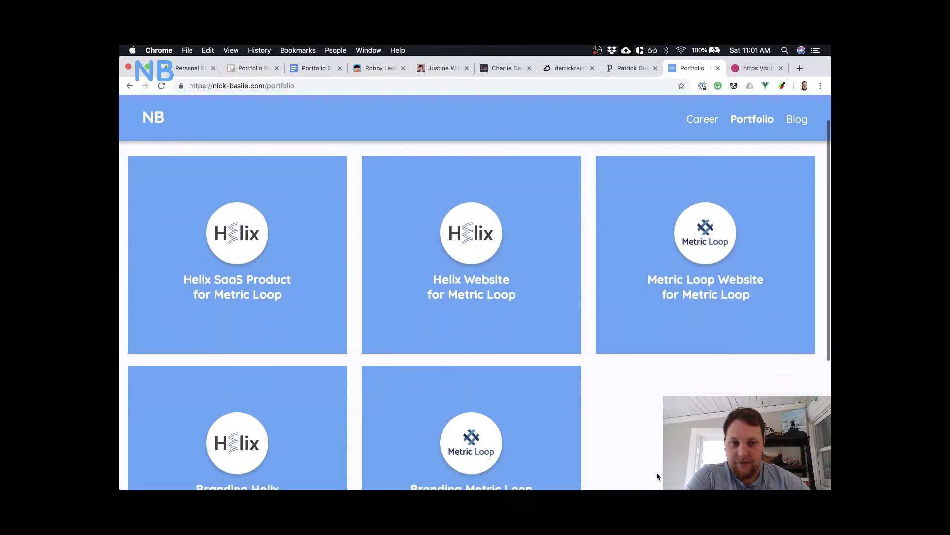
pyautogui.scroll(3, 656, 472)
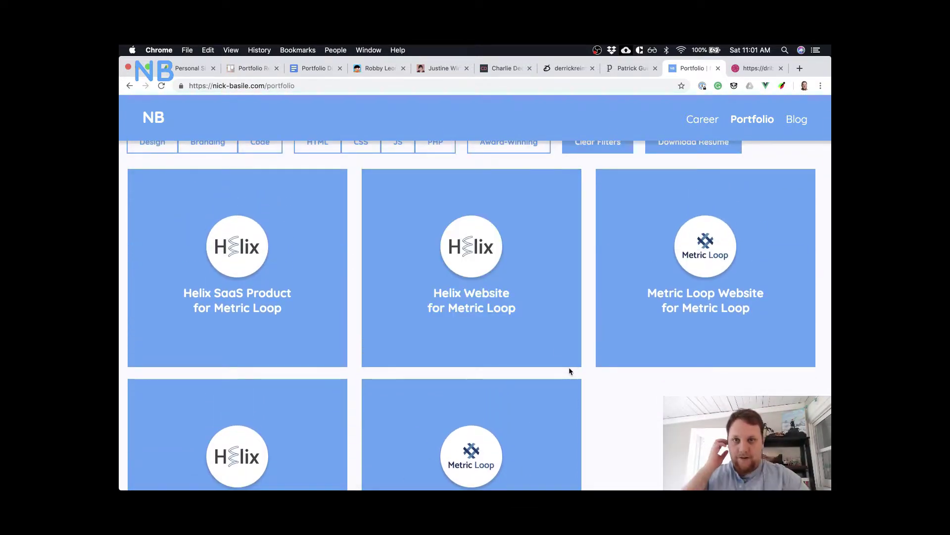
# - Examine how the other open designer sites present their case studies and project grids, ending on the existing site's Portfolio page
pyautogui.click(437, 69)
pyautogui.scroll(15, 440, 206)
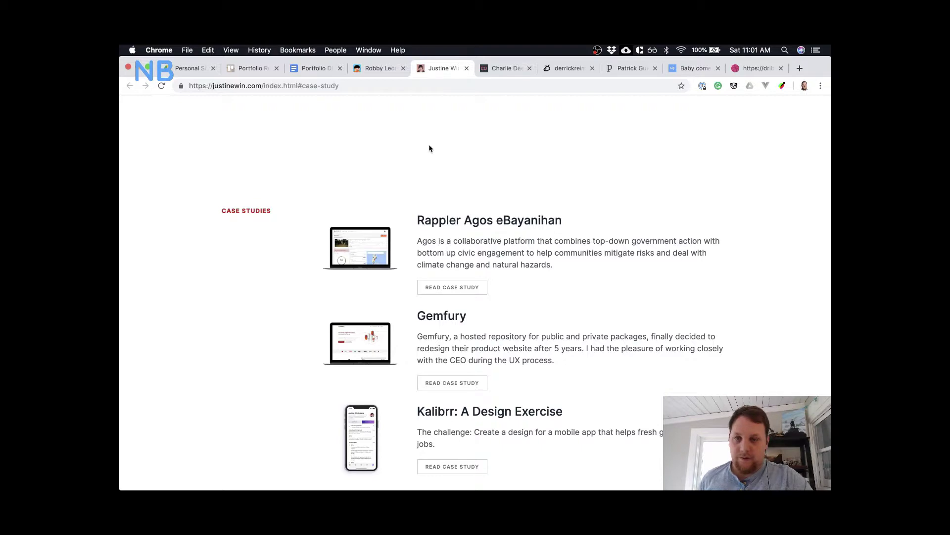
pyautogui.click(505, 68)
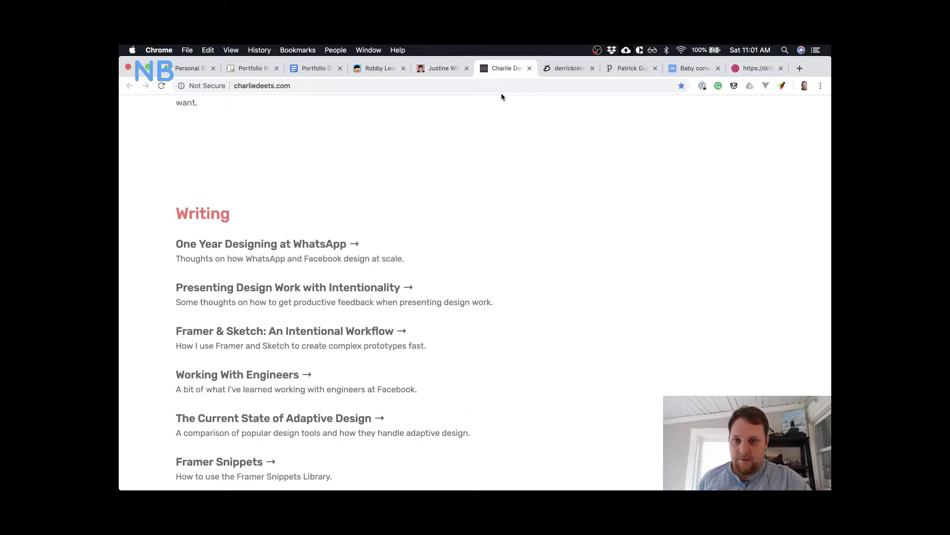
pyautogui.scroll(6, 501, 210)
pyautogui.scroll(2, 502, 215)
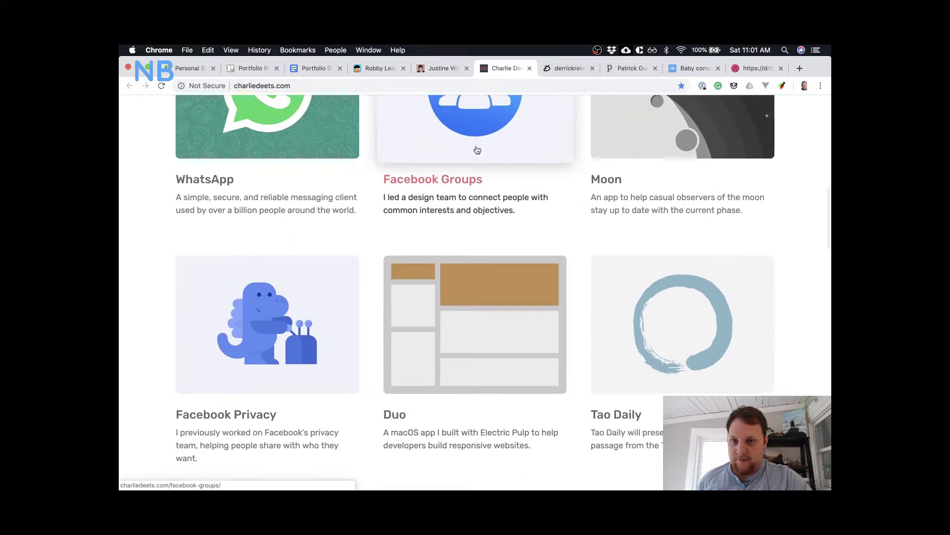
pyautogui.scroll(5, 519, 209)
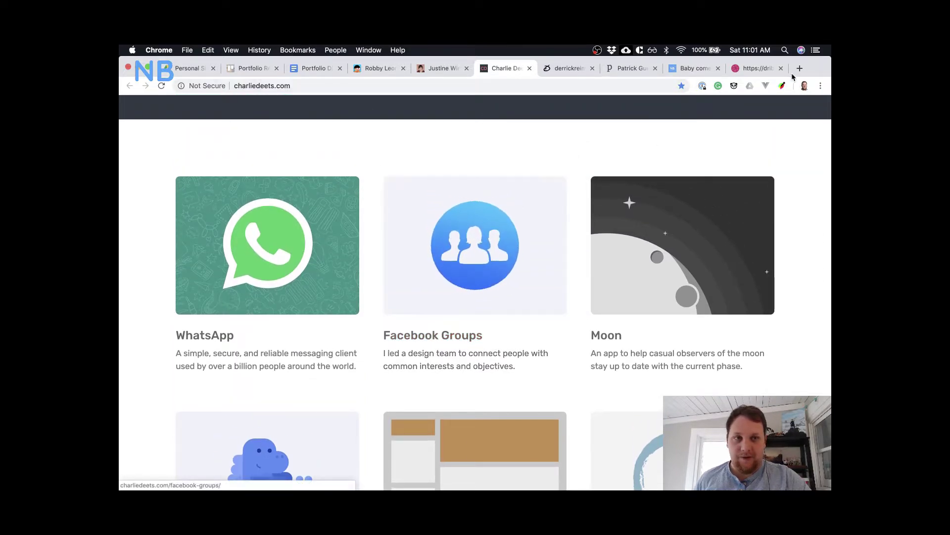
pyautogui.click(771, 72)
pyautogui.click(693, 68)
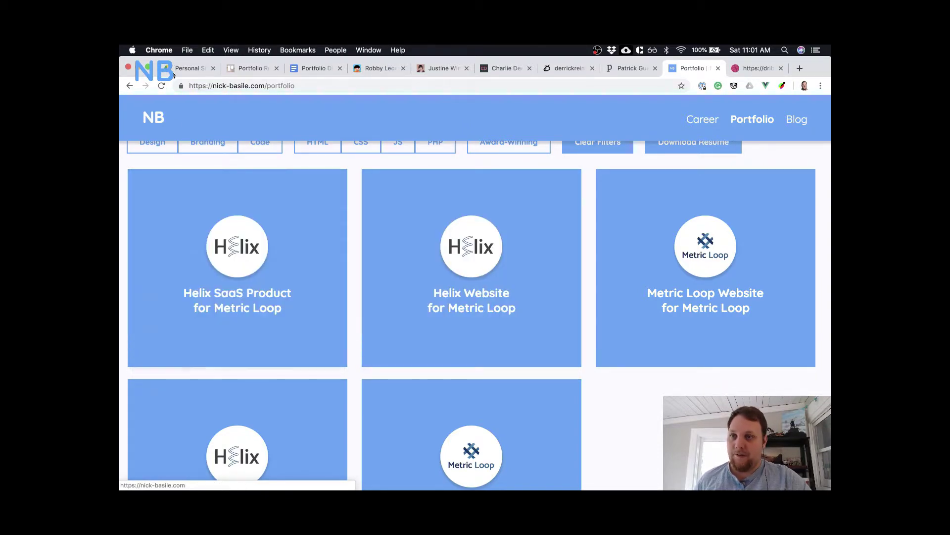
# - Switch back to Sketch and move the Learning Live section down to open space in the Landing page - 4 artboard
pyautogui.click(139, 67)
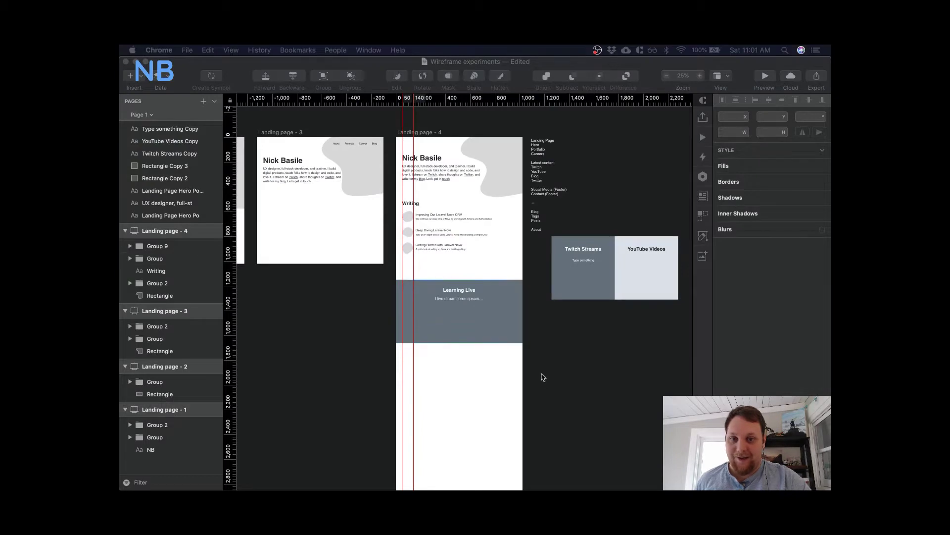
pyautogui.click(465, 222)
pyautogui.press('super+plus')
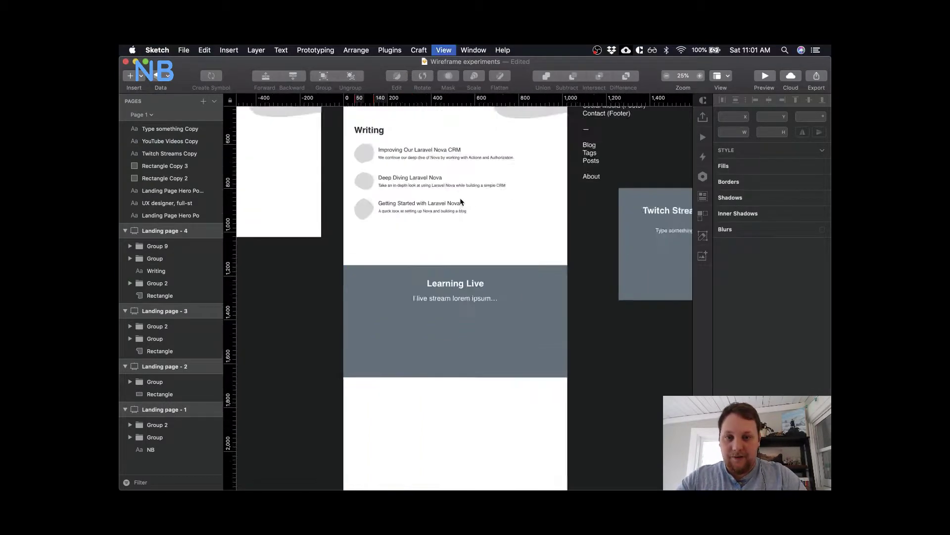
pyautogui.click(432, 331)
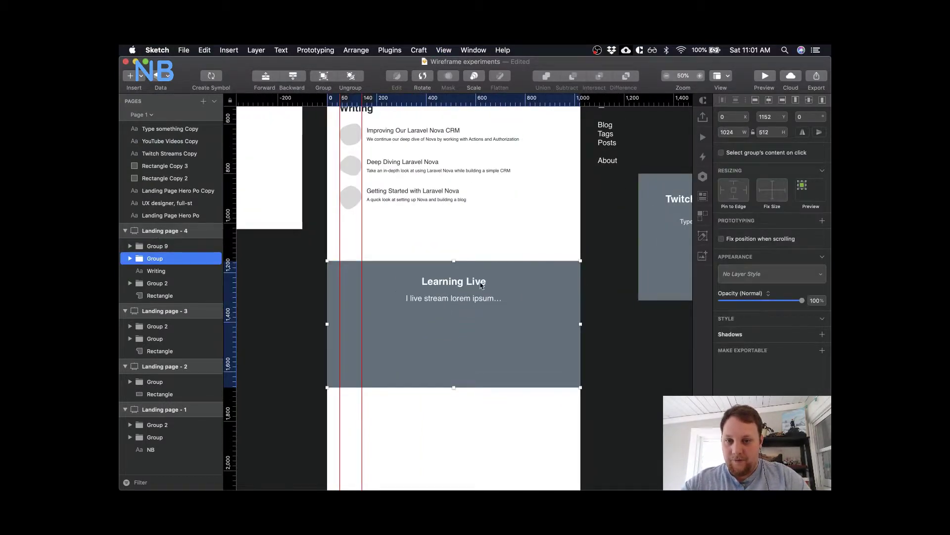
pyautogui.moveTo(480, 285); pyautogui.dragTo(477, 394)
# - Group the Writing heading with its post list and move the group to Y 1141, just above the Learning Live section
pyautogui.click(428, 174)
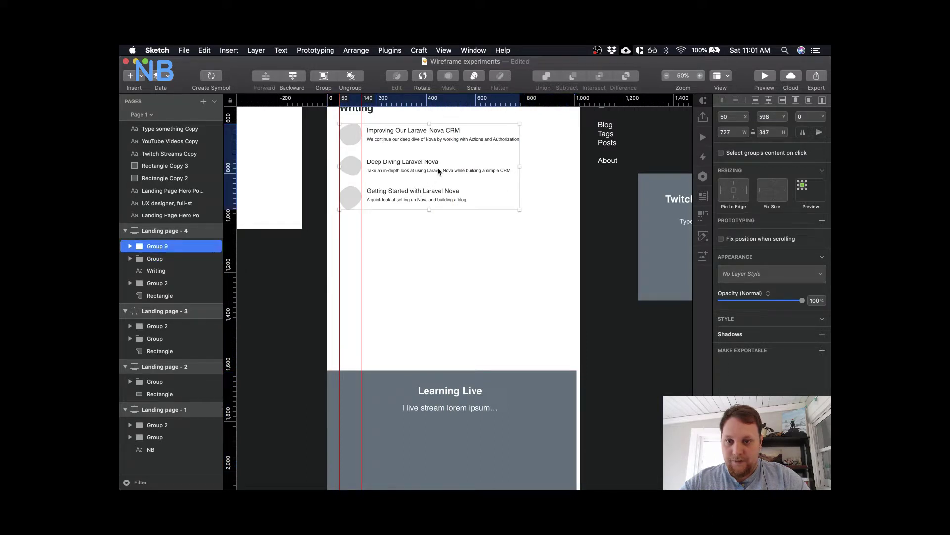
pyautogui.scroll(2, 439, 172)
pyautogui.keyDown('shift'); pyautogui.click(370, 136); pyautogui.keyUp('shift')
pyautogui.press('super+g')
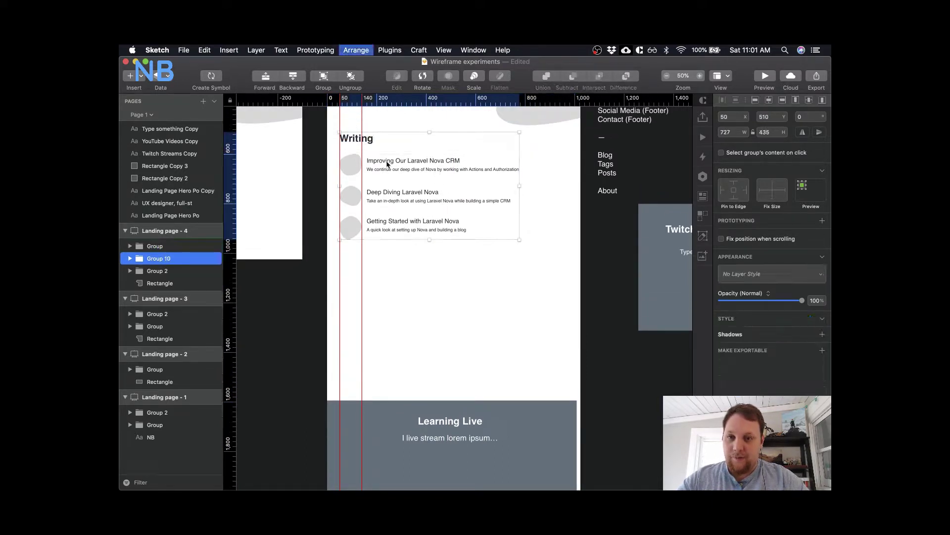
pyautogui.moveTo(387, 164); pyautogui.dragTo(395, 325)
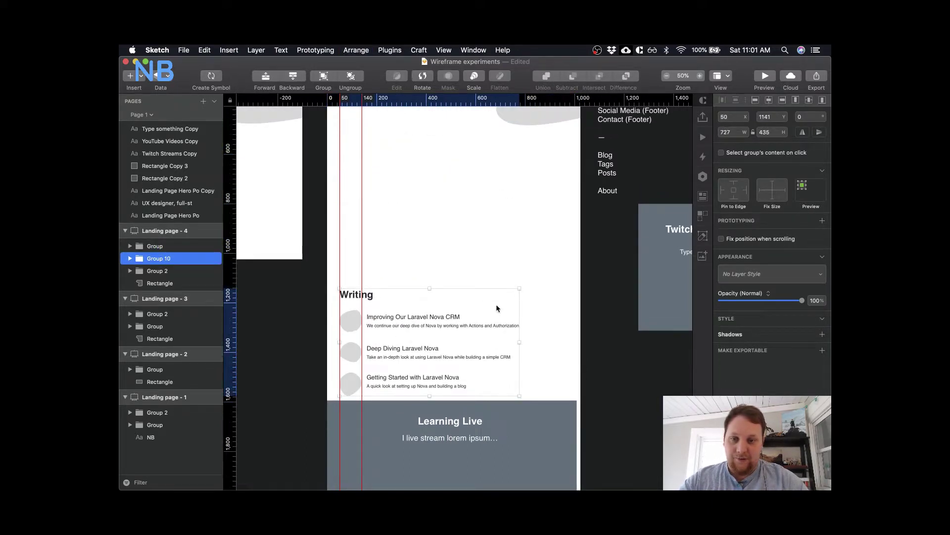
# - Place a copy of the Writing heading at X 50, Y 505, 150 below the hero text
pyautogui.scroll(3, 435, 280)
pyautogui.doubleClick(354, 369)
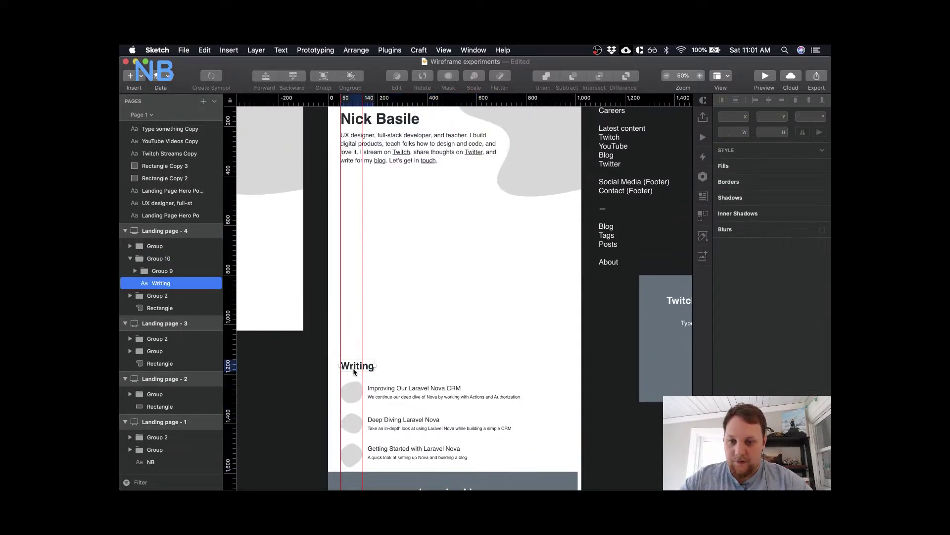
pyautogui.press('ctrl+alt+super+Up')
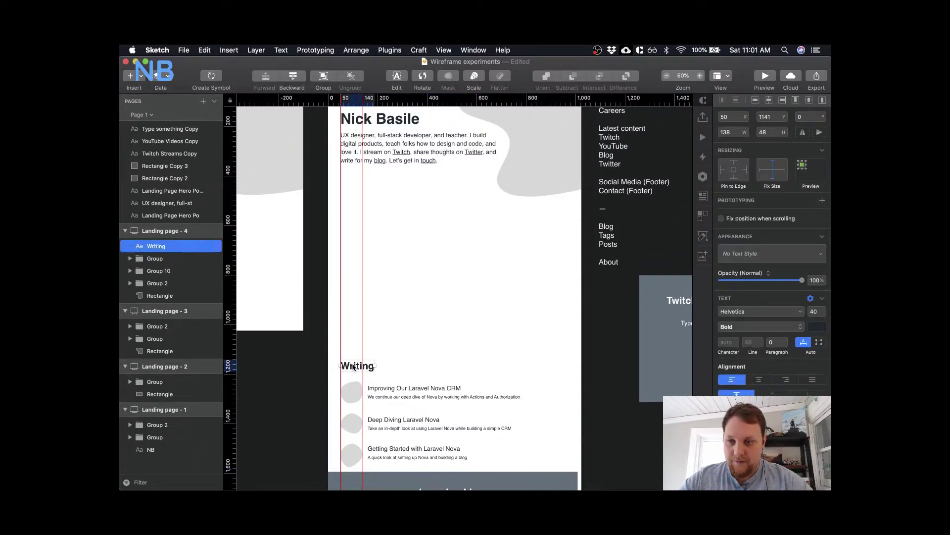
pyautogui.moveTo(354, 366); pyautogui.dragTo(355, 208)
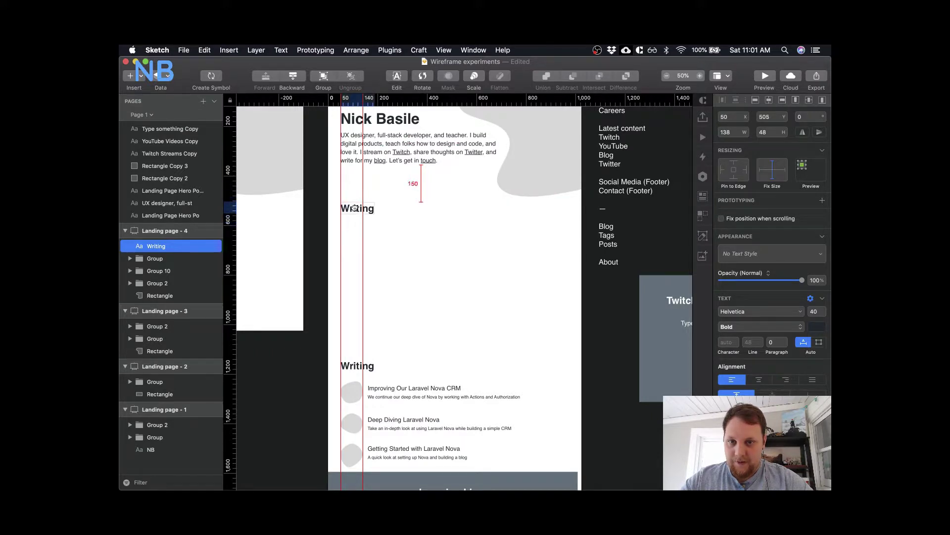
pyautogui.click(428, 228)
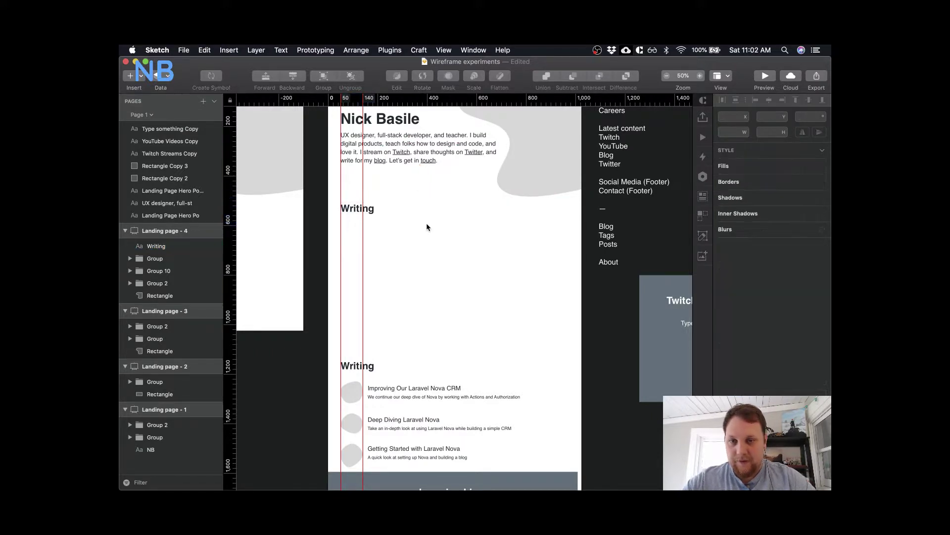
# - Change the copied heading's text to Projects
pyautogui.doubleClick(349, 210)
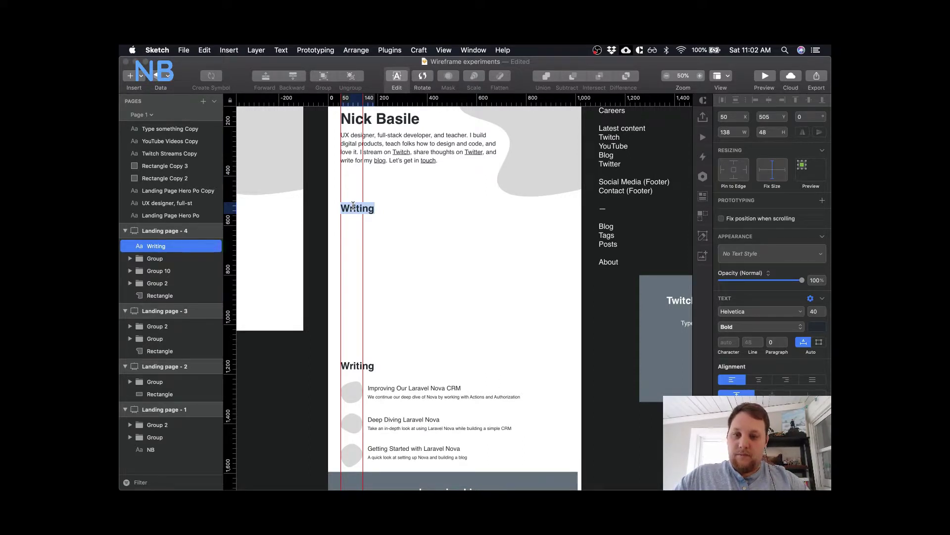
pyautogui.press('Escape')
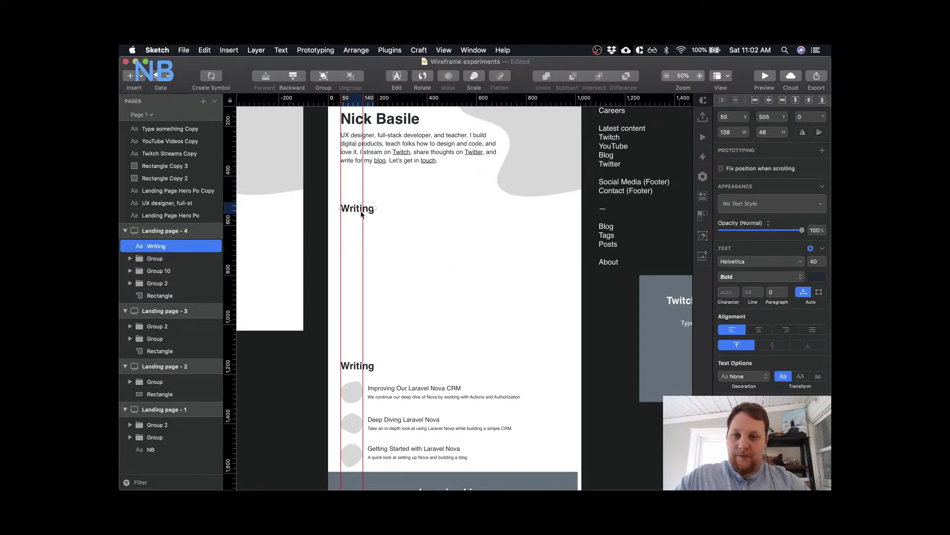
pyautogui.doubleClick(361, 212)
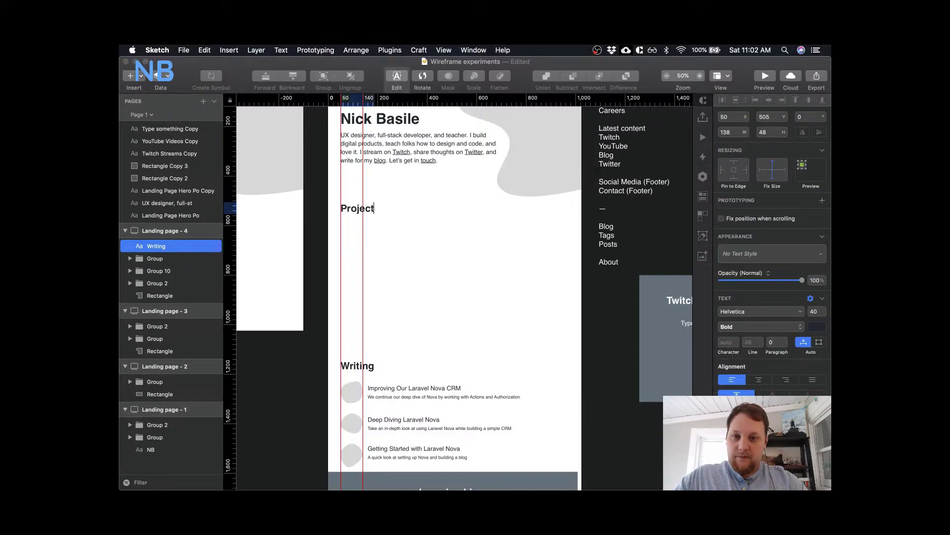
pyautogui.press('Escape')
# - Switch to Chrome and examine how the reference portfolio sites lay out their project and case study sections
pyautogui.hotkey('ctrl', 'Up')
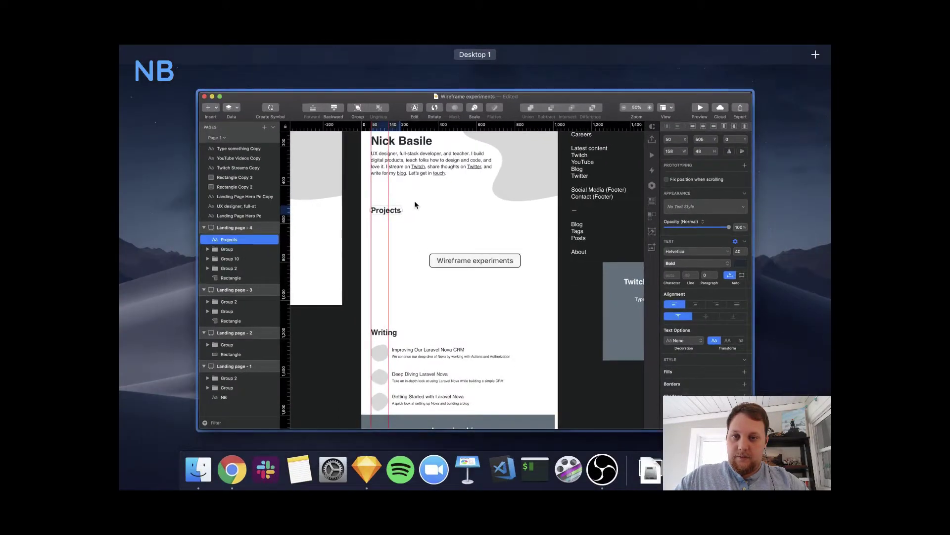
pyautogui.click(650, 469)
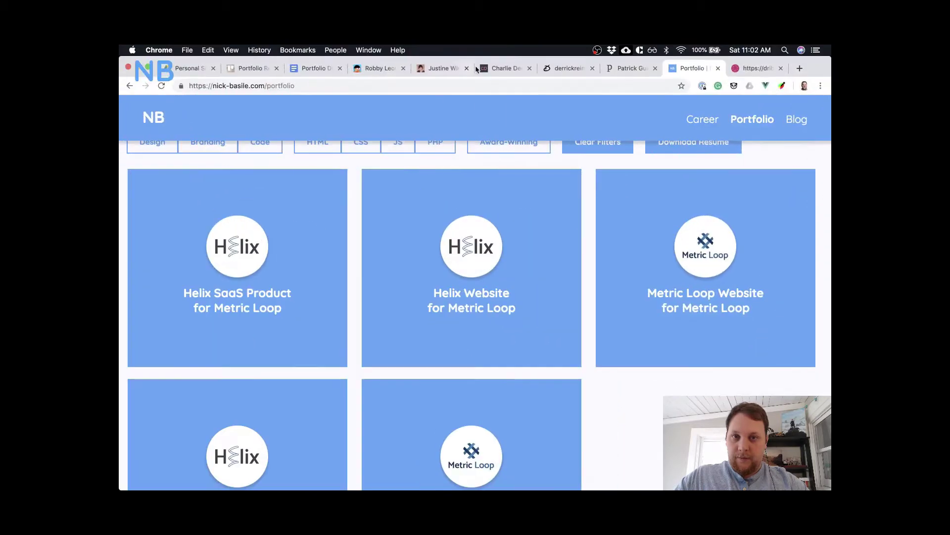
pyautogui.click(424, 69)
pyautogui.click(377, 70)
pyautogui.scroll(-5, 382, 213)
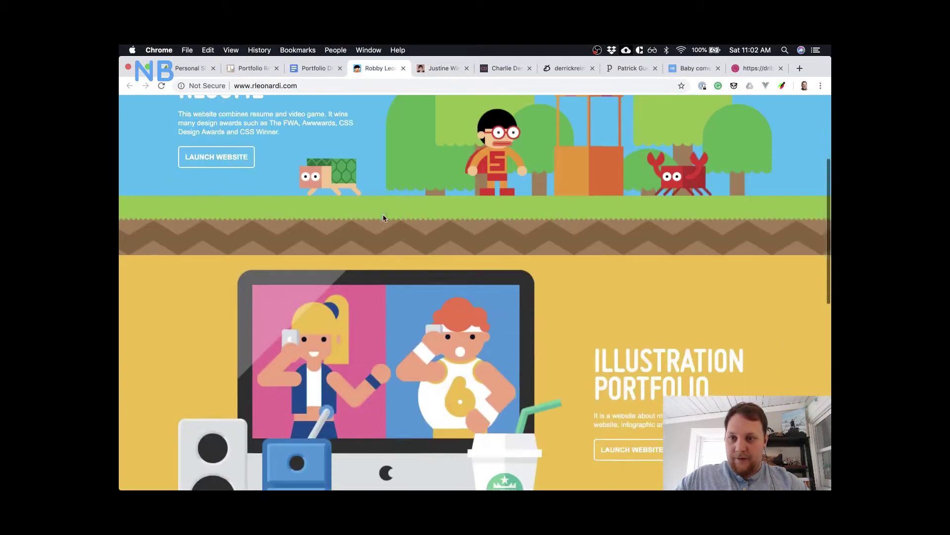
pyautogui.scroll(-8, 383, 217)
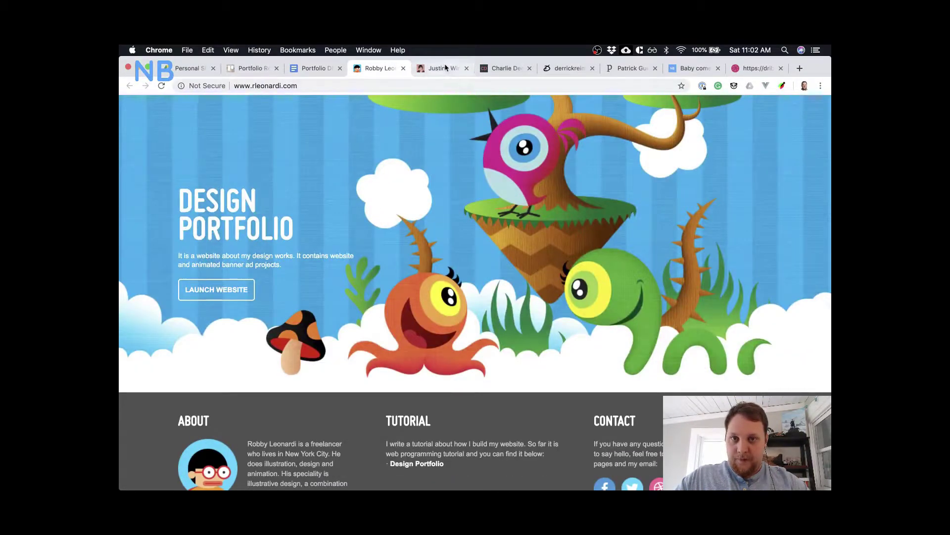
pyautogui.click(445, 68)
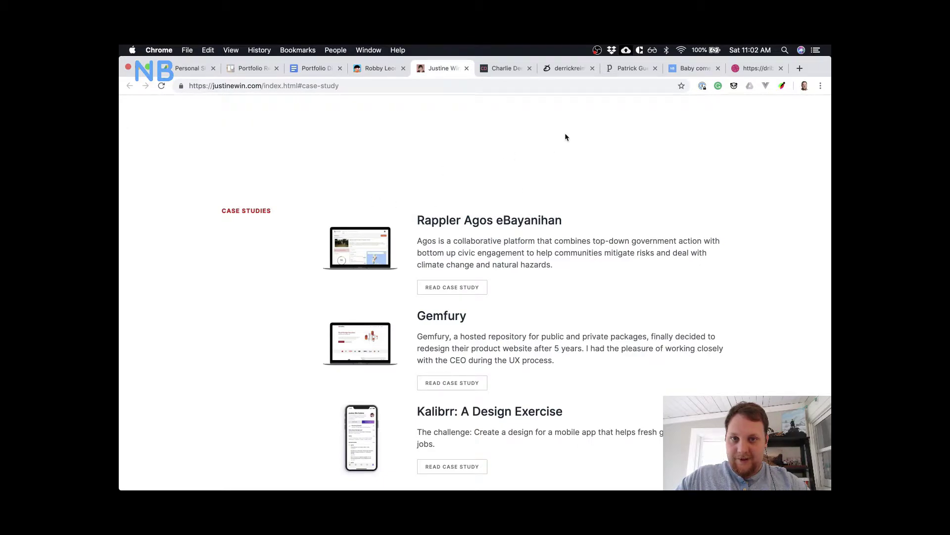
pyautogui.click(505, 69)
pyautogui.scroll(5, 513, 248)
pyautogui.scroll(-5, 512, 247)
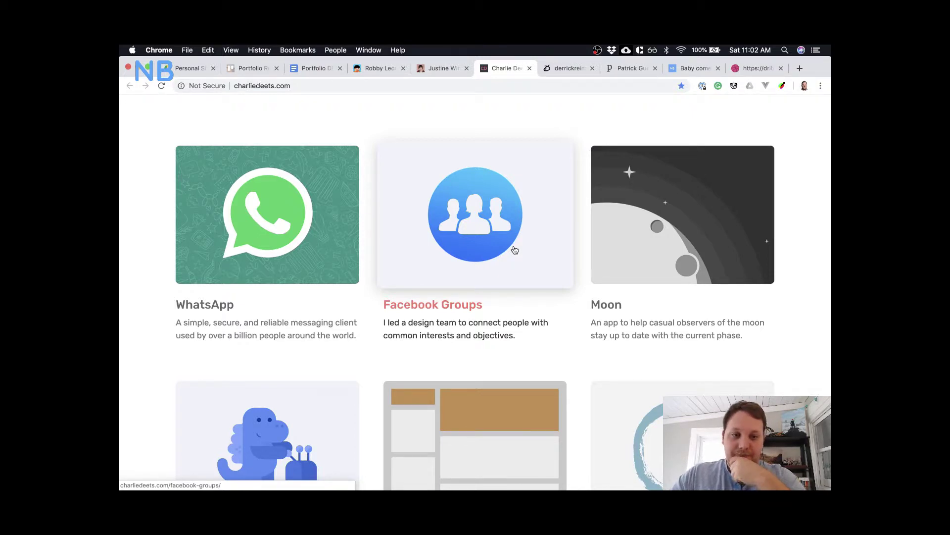
pyautogui.scroll(5, 515, 249)
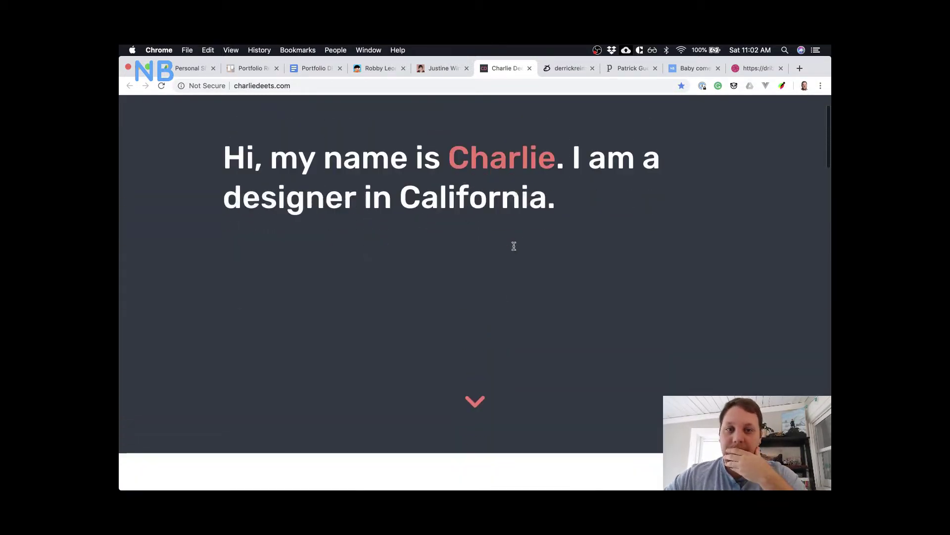
# - Examine the open portfolio site's homepage sections, its Work page and how each project entry there is presented
pyautogui.scroll(-6, 514, 246)
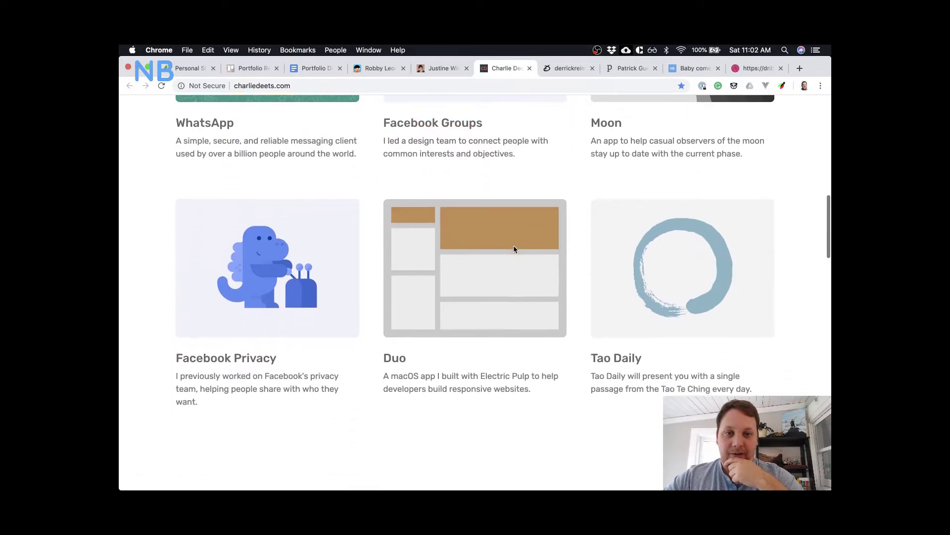
pyautogui.scroll(-8, 514, 249)
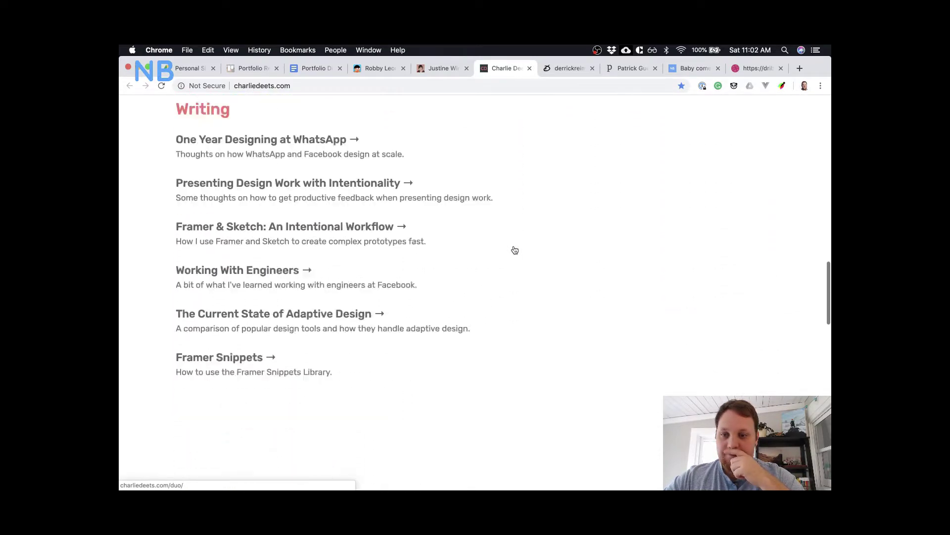
pyautogui.scroll(-10, 515, 250)
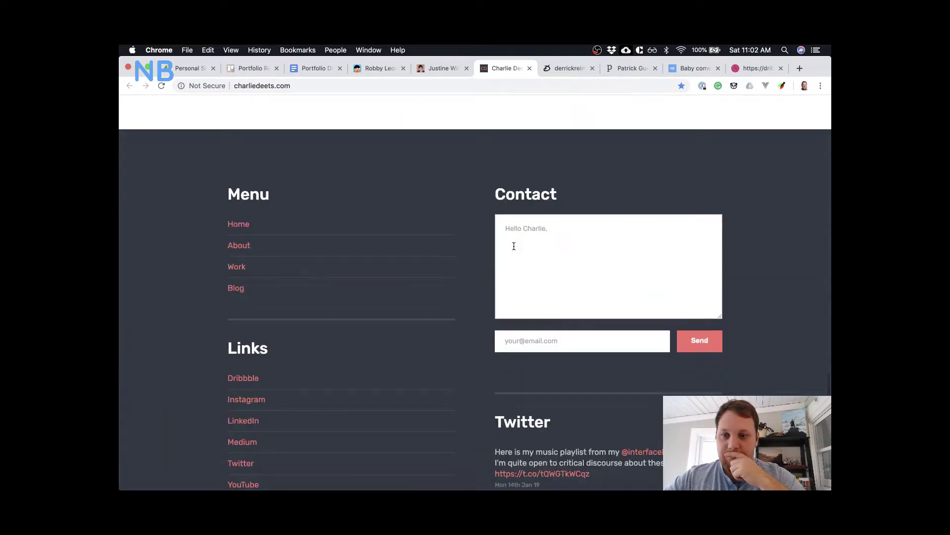
pyautogui.click(234, 265)
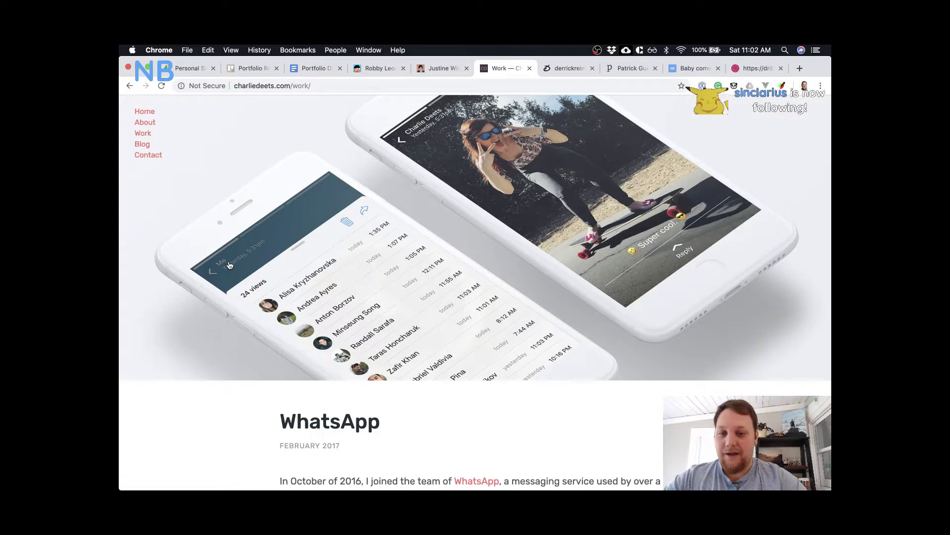
pyautogui.scroll(-5, 272, 365)
pyautogui.scroll(-15, 275, 367)
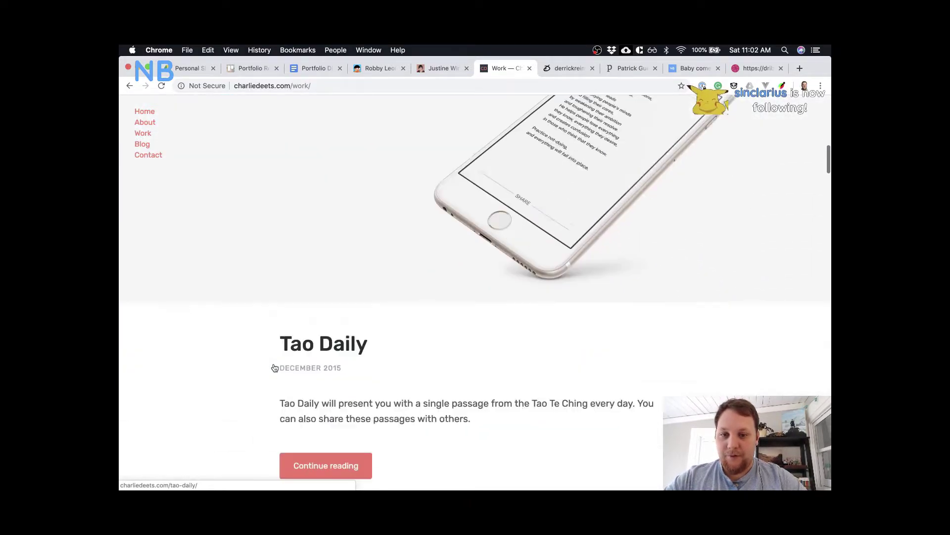
pyautogui.scroll(-14, 275, 368)
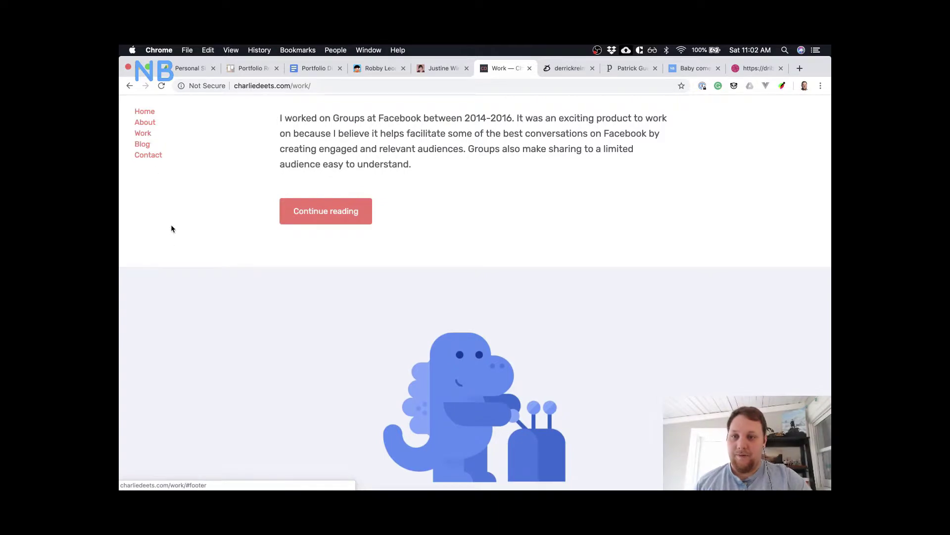
pyautogui.scroll(-10, 176, 254)
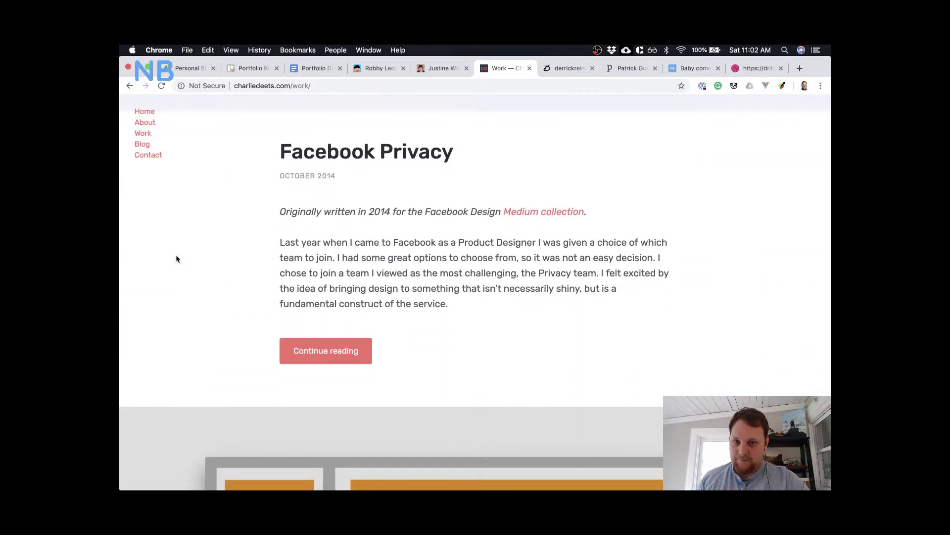
pyautogui.scroll(-15, 177, 259)
pyautogui.scroll(-6, 278, 260)
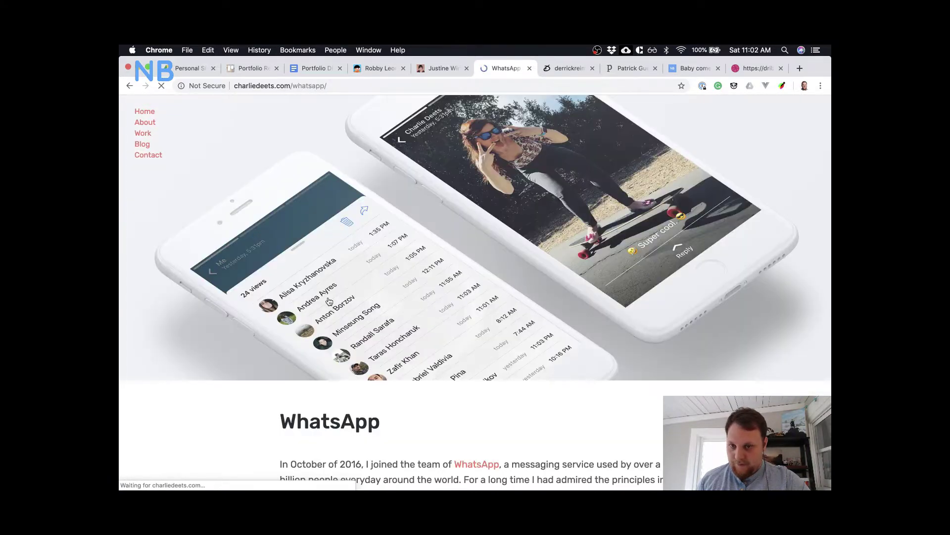
# - Examine how the WhatsApp case study page arranges its headings, large images and descriptions down to the footer
pyautogui.scroll(-10, 257, 378)
pyautogui.scroll(-20, 258, 376)
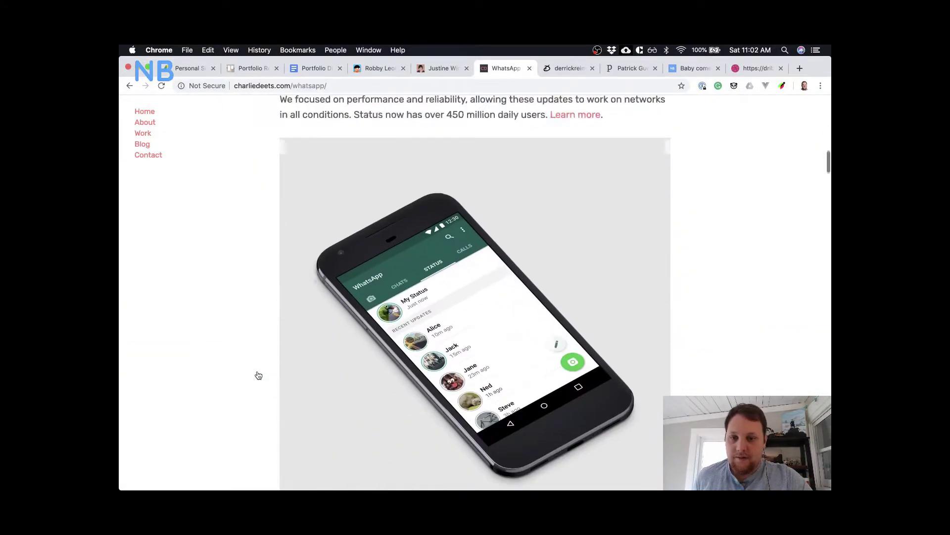
pyautogui.scroll(-20, 258, 376)
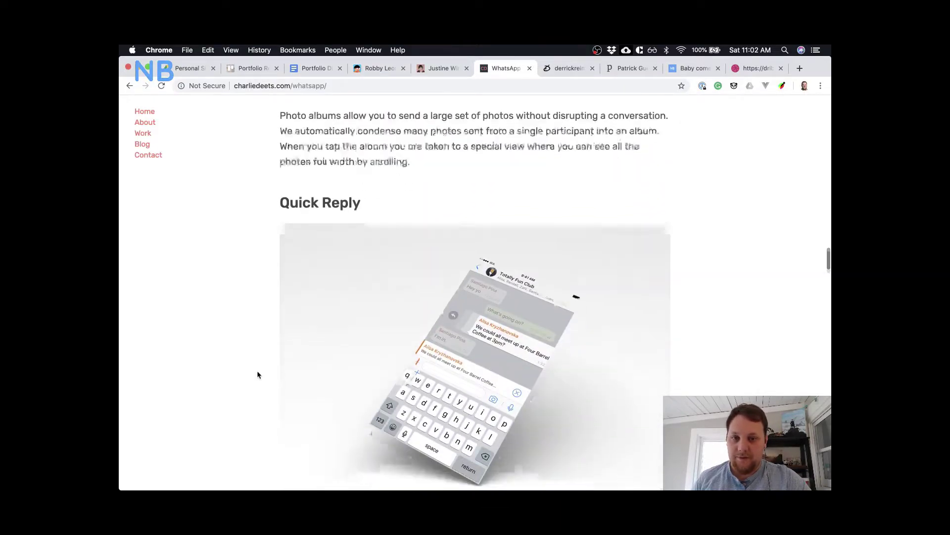
pyautogui.scroll(-2, 257, 375)
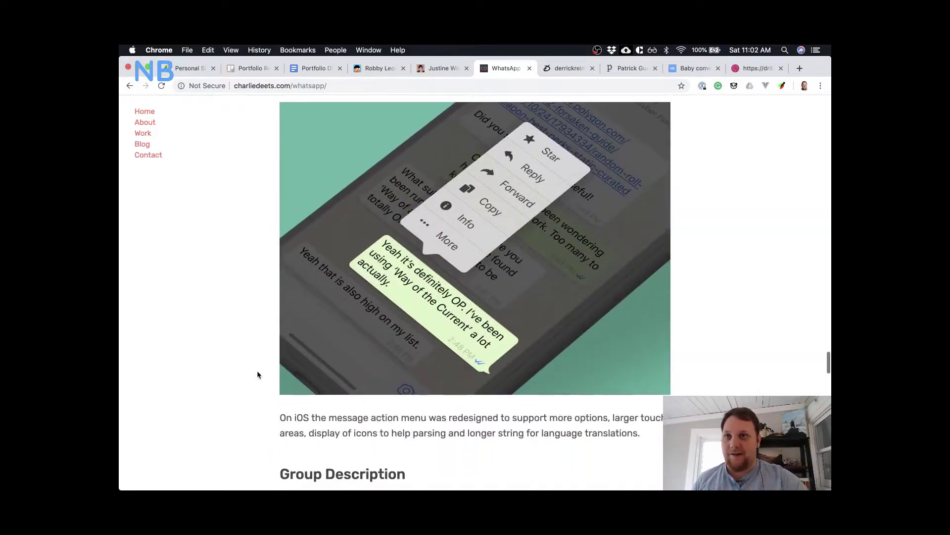
pyautogui.scroll(-15, 256, 375)
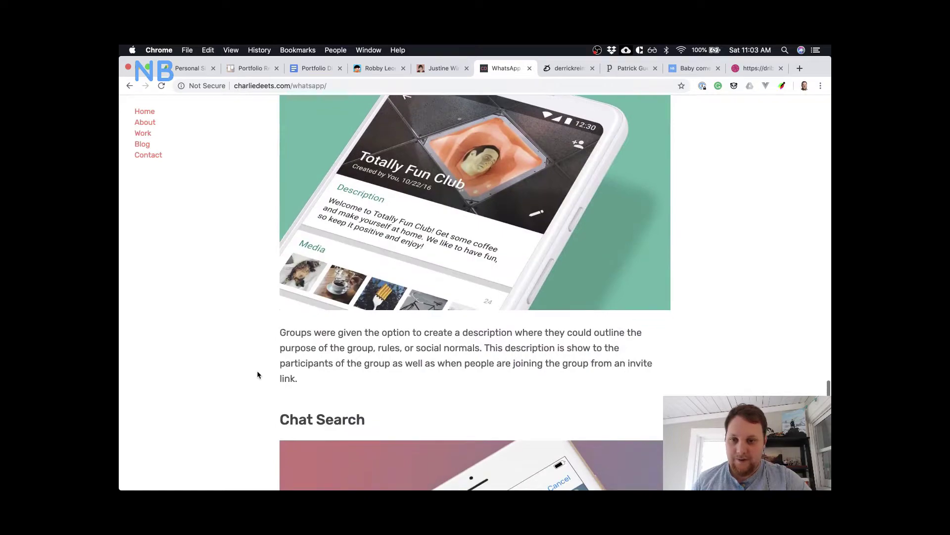
pyautogui.scroll(-15, 332, 408)
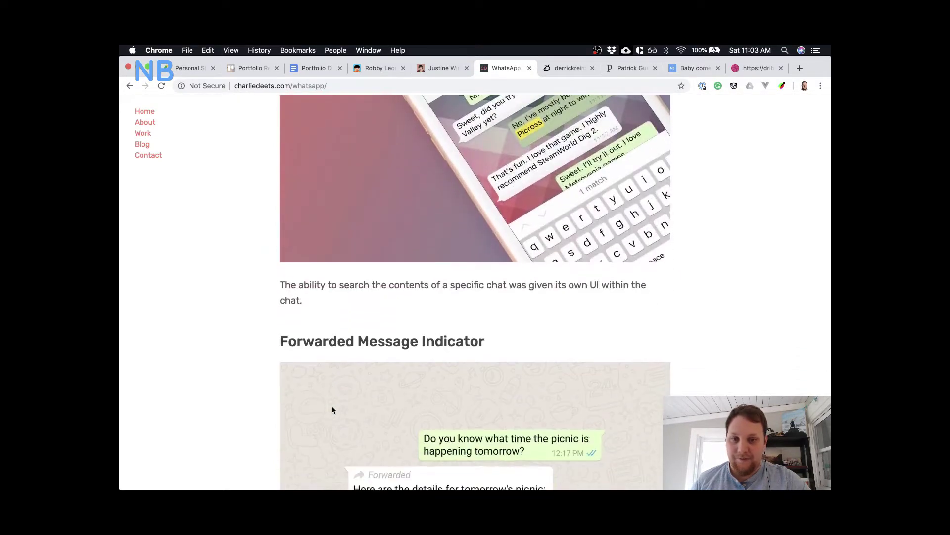
pyautogui.scroll(-10, 332, 408)
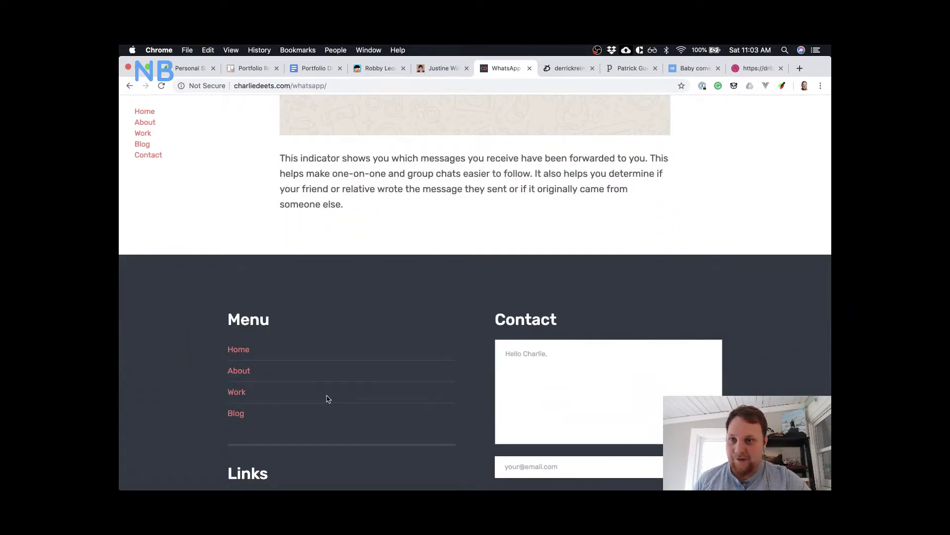
pyautogui.scroll(20, 327, 399)
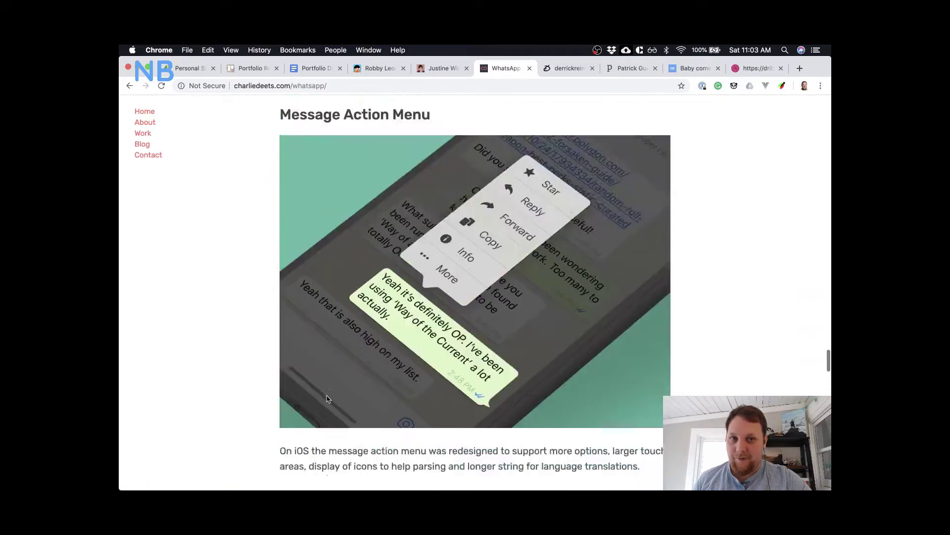
pyautogui.scroll(8, 327, 398)
pyautogui.scroll(20, 327, 399)
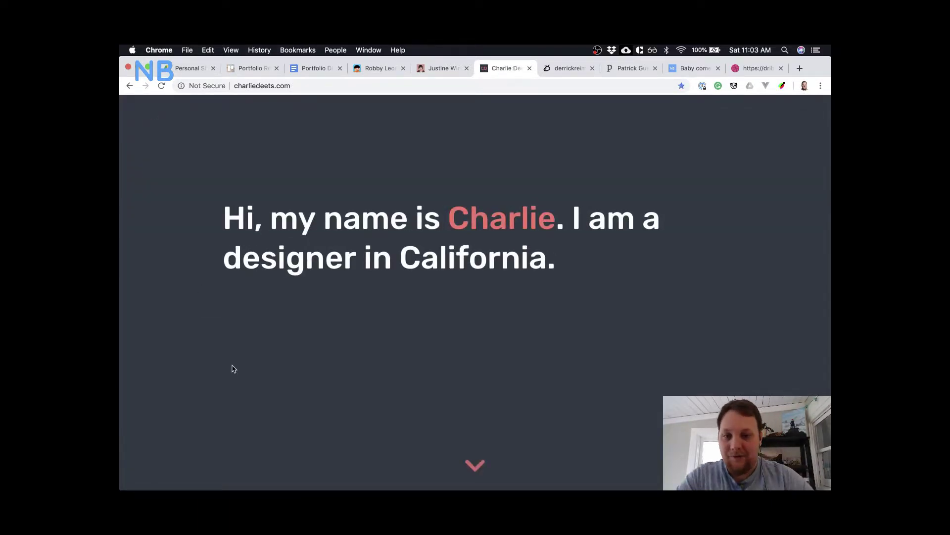
# - Study the three-column project card grid on the charliedeets.com homepage and compare it with the case study list on justinewin.com
pyautogui.scroll(-10, 233, 367)
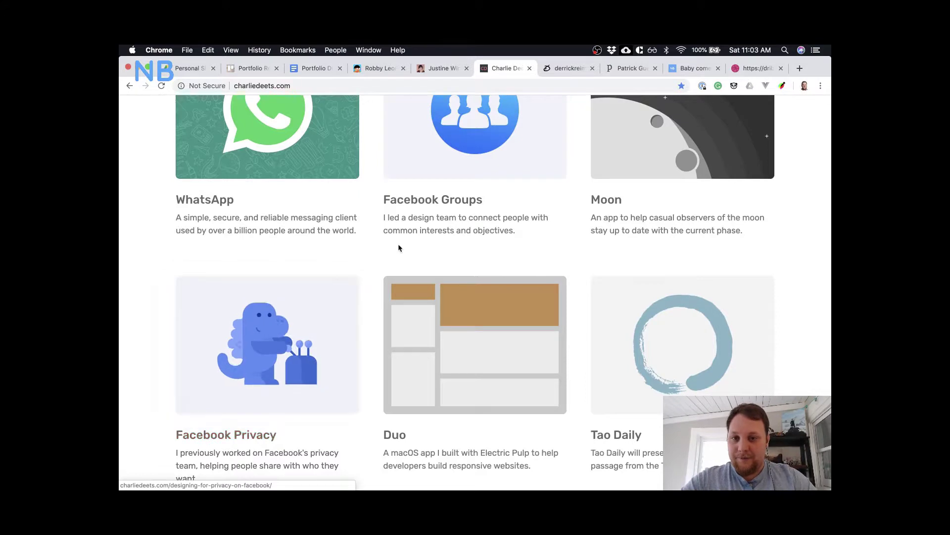
pyautogui.scroll(4, 557, 252)
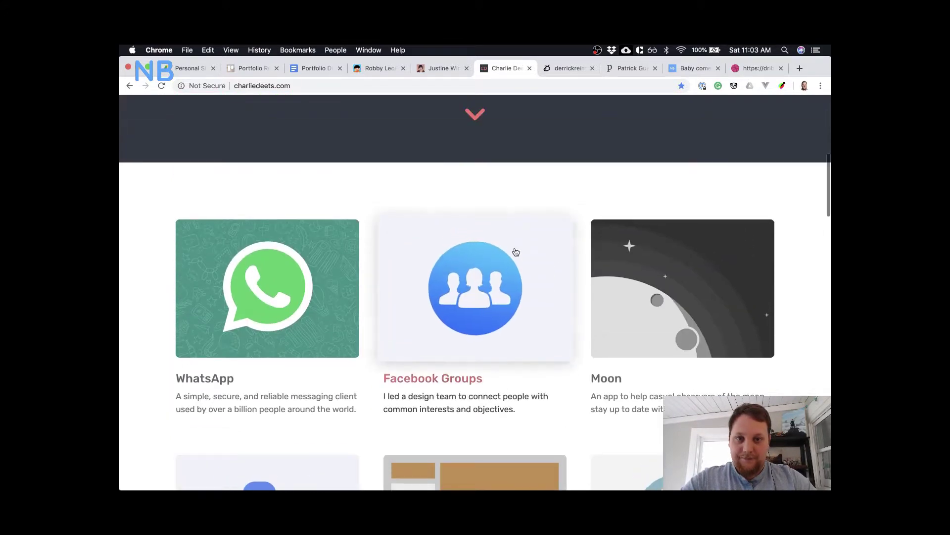
pyautogui.scroll(-3, 633, 385)
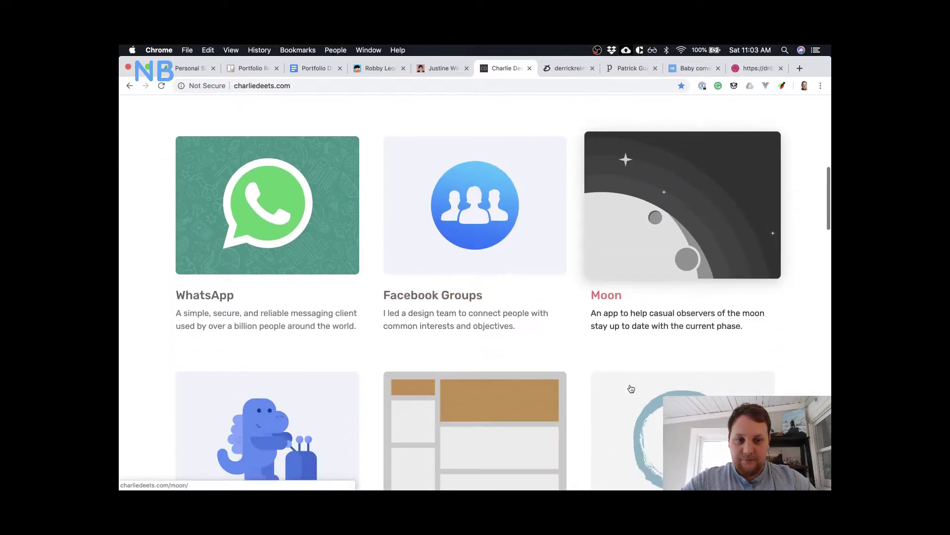
pyautogui.scroll(-4, 554, 333)
pyautogui.scroll(-2, 553, 333)
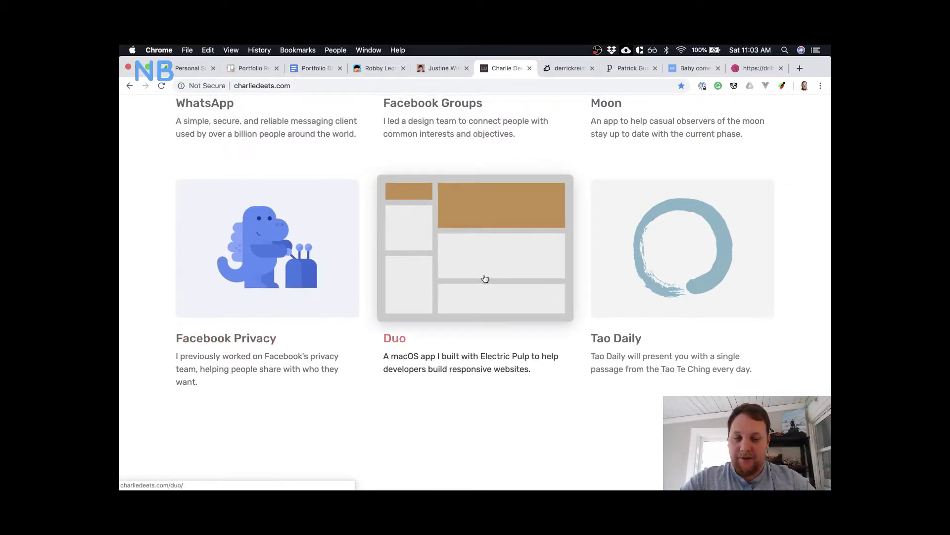
pyautogui.scroll(5, 485, 278)
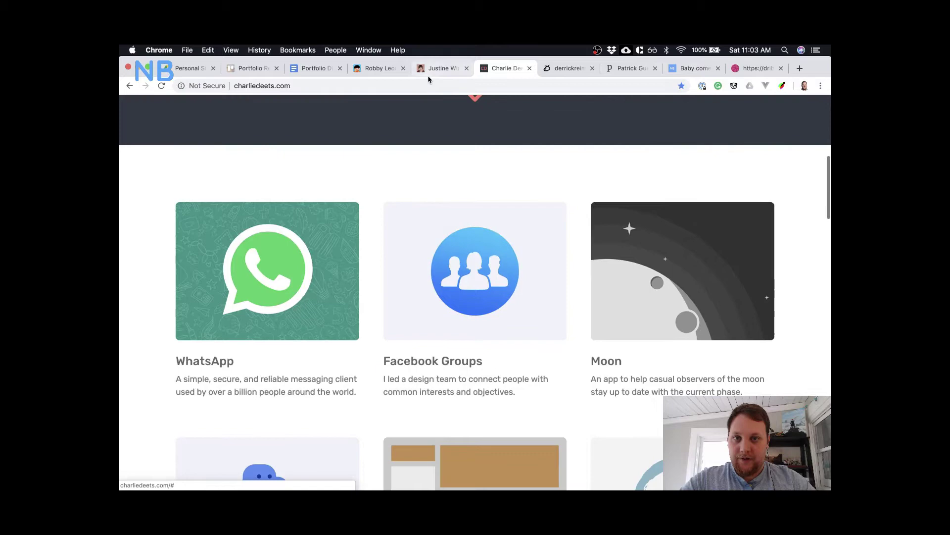
pyautogui.click(433, 70)
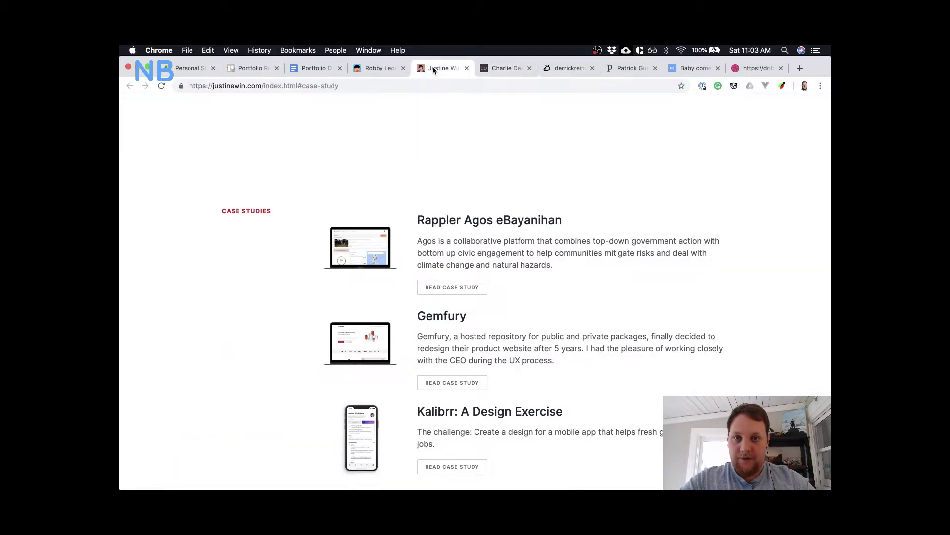
pyautogui.click(497, 68)
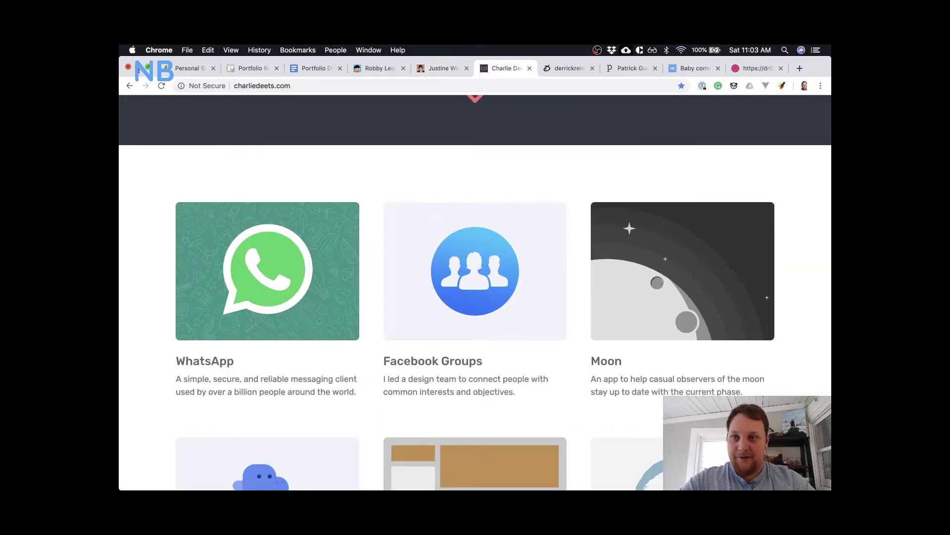
# - Switch to Sketch and remove the vertical guide at 140 from the landing page artboard
pyautogui.press('super+Tab')
pyautogui.scroll(2, 441, 262)
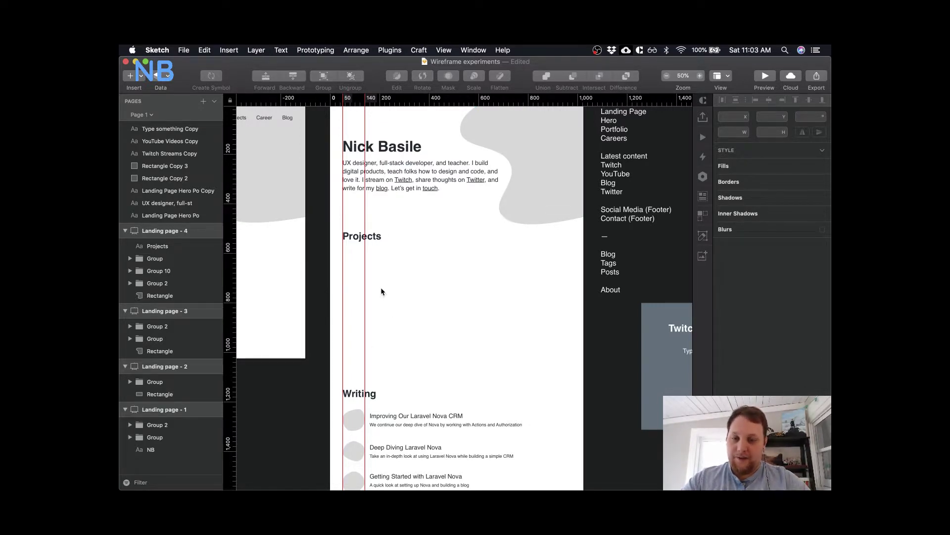
pyautogui.moveTo(365, 98); pyautogui.dragTo(211, 98)
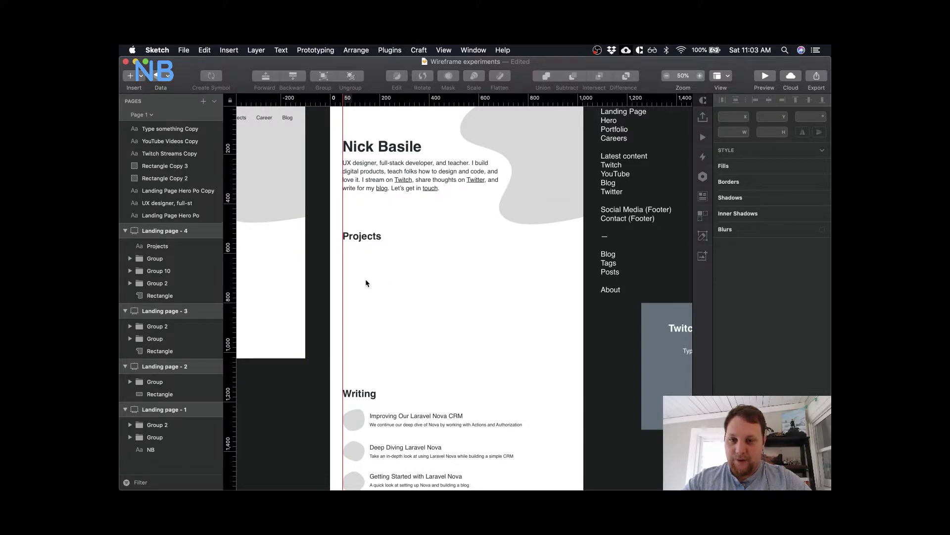
# - Draw a borderless gray rectangle about 297 by 172 at X 50, Y 596 below the Projects heading
pyautogui.press('r')
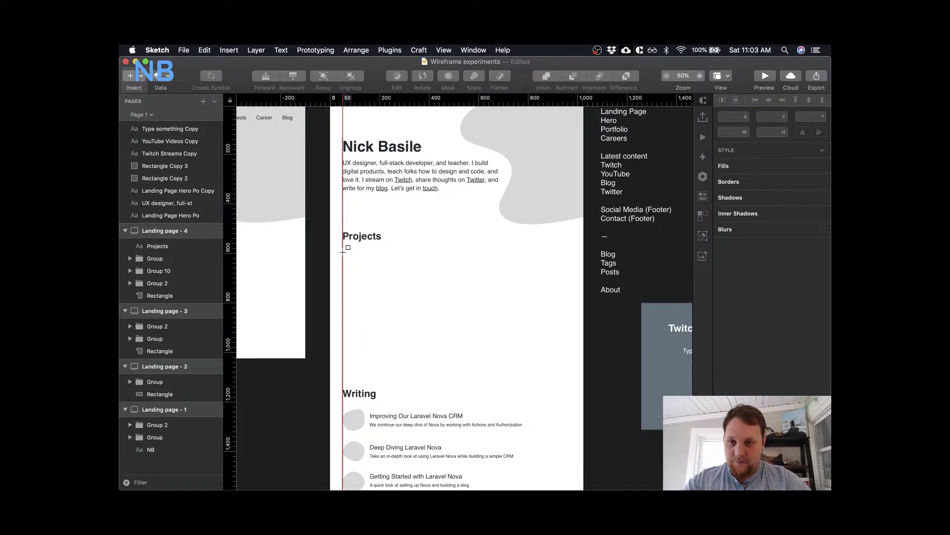
pyautogui.moveTo(343, 252)
pyautogui.mouseDown()
pyautogui.moveTo(405, 276)
pyautogui.moveTo(414, 295)
pyautogui.mouseUp()
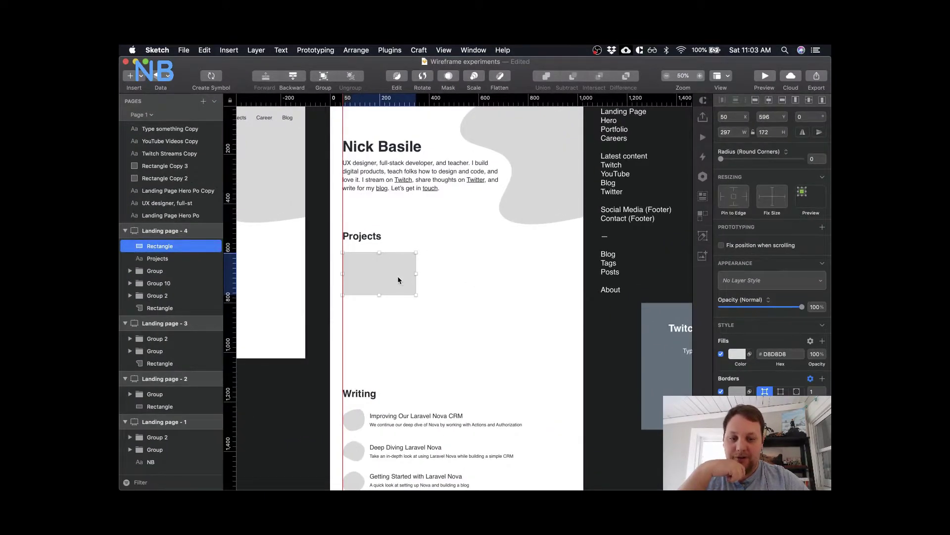
pyautogui.press('super+equal')
pyautogui.hscroll(-4, 397, 275)
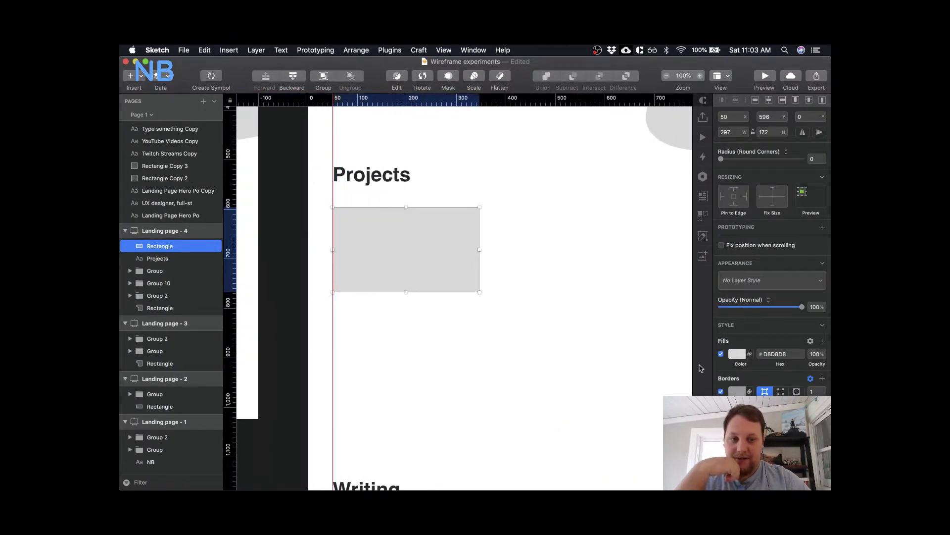
pyautogui.click(721, 391)
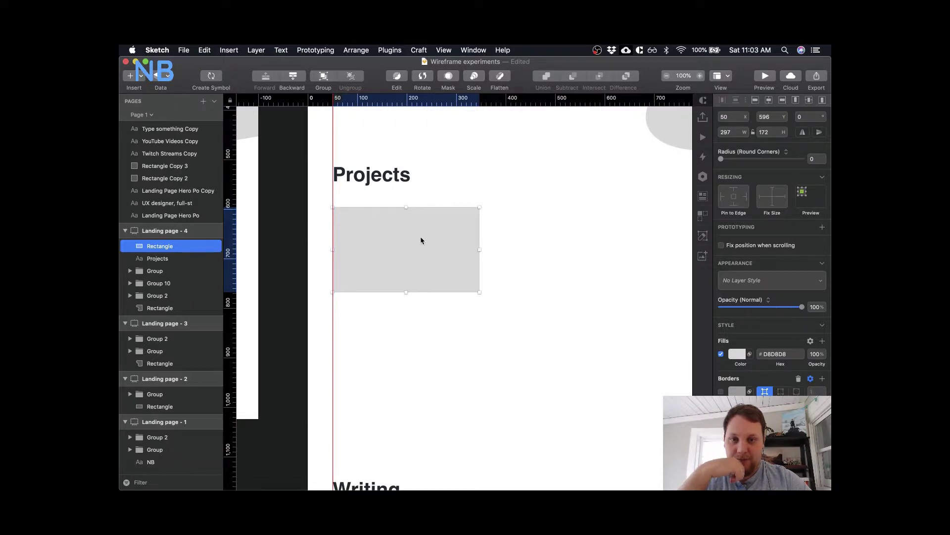
# - Stretch the project rectangle downward to roughly double its height, keeping its top edge and width
pyautogui.hscroll(3, 516, 249)
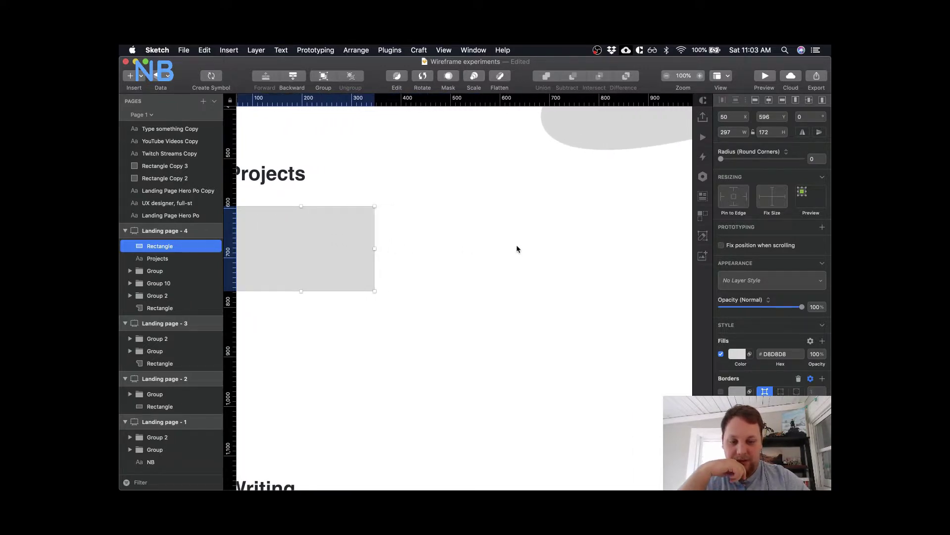
pyautogui.scroll(-5, 517, 249)
pyautogui.scroll(5, 517, 248)
pyautogui.hscroll(-5, 470, 250)
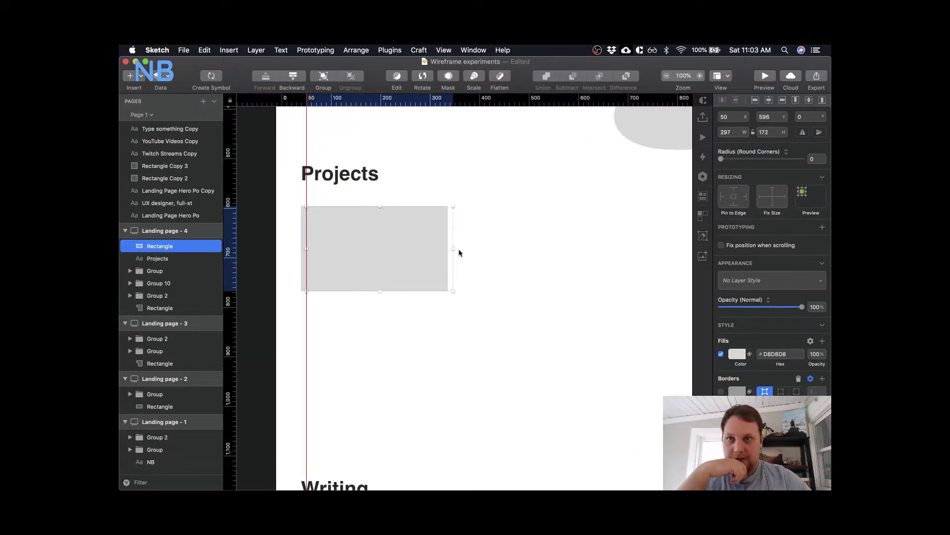
pyautogui.click(390, 308)
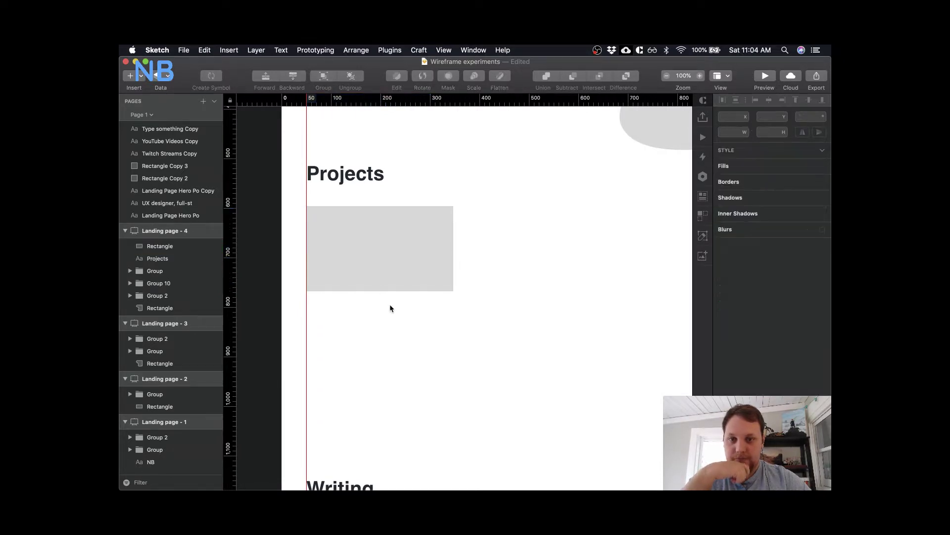
pyautogui.click(385, 274)
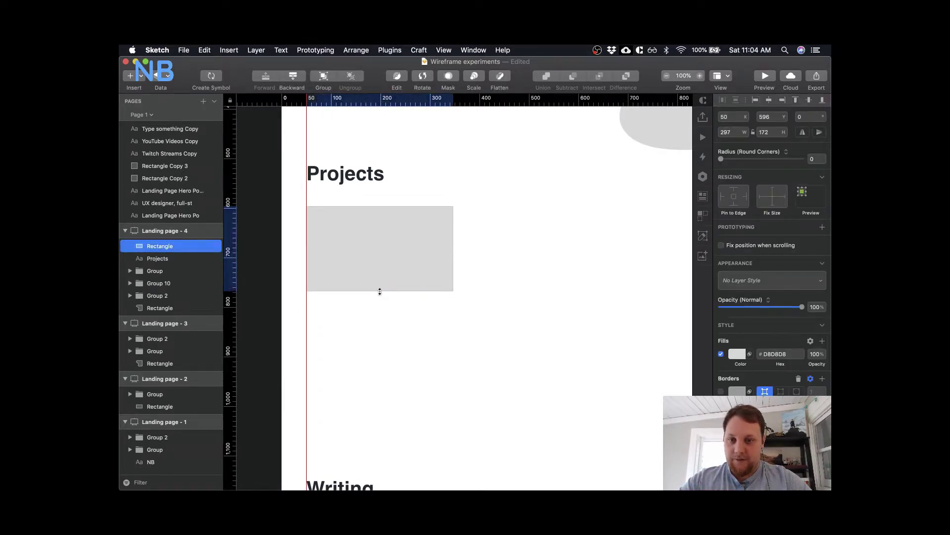
pyautogui.moveTo(379, 291); pyautogui.dragTo(382, 392)
pyautogui.click(502, 293)
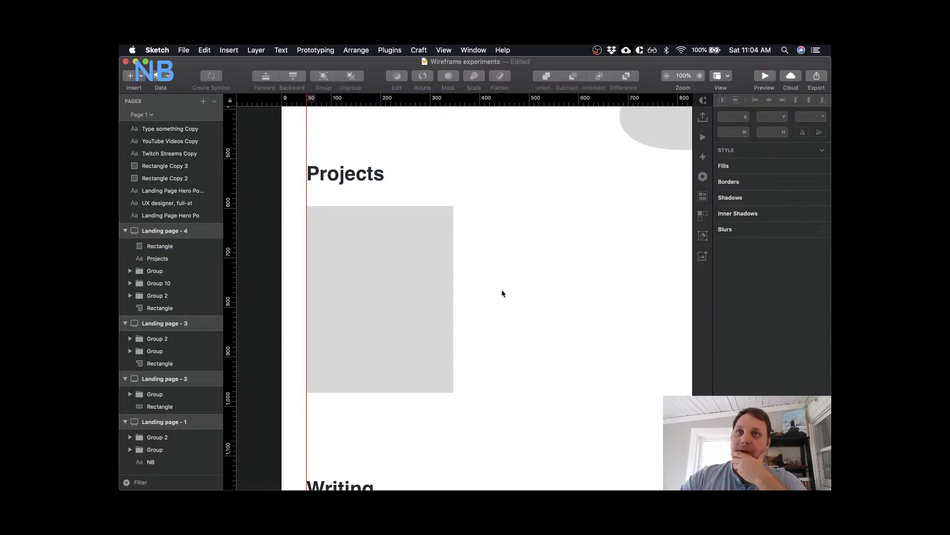
pyautogui.click(431, 284)
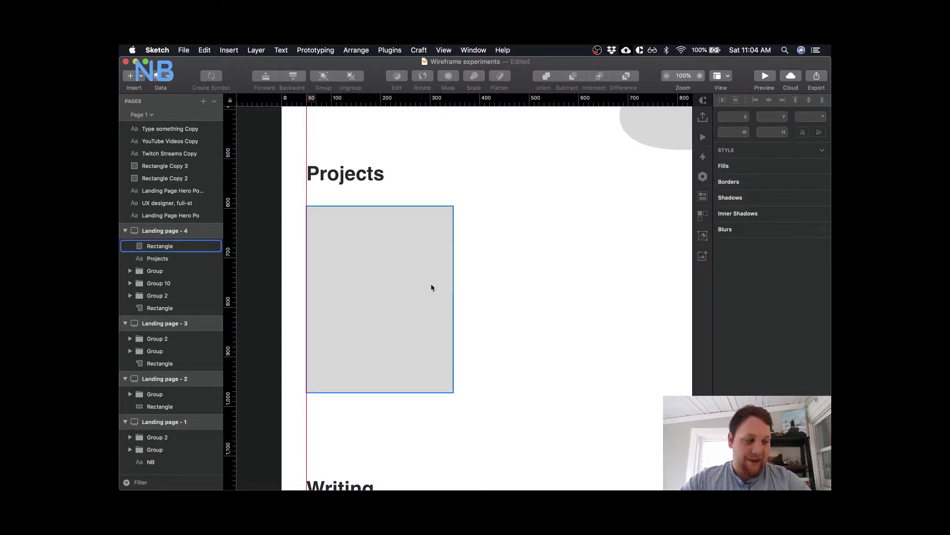
# - Add a bold Helvetica text layer over the gray project rectangle and set its font size to 30
pyautogui.press('t')
pyautogui.click(338, 281)
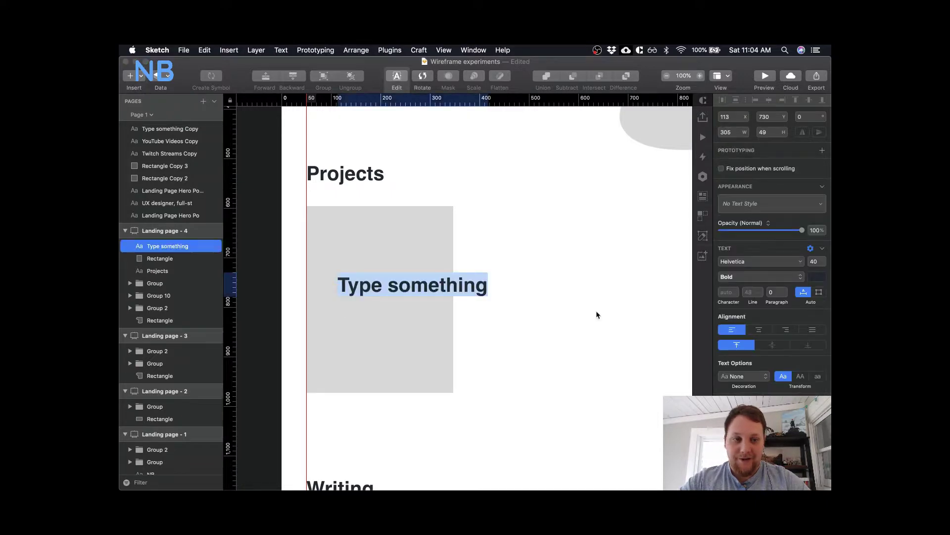
pyautogui.click(811, 262)
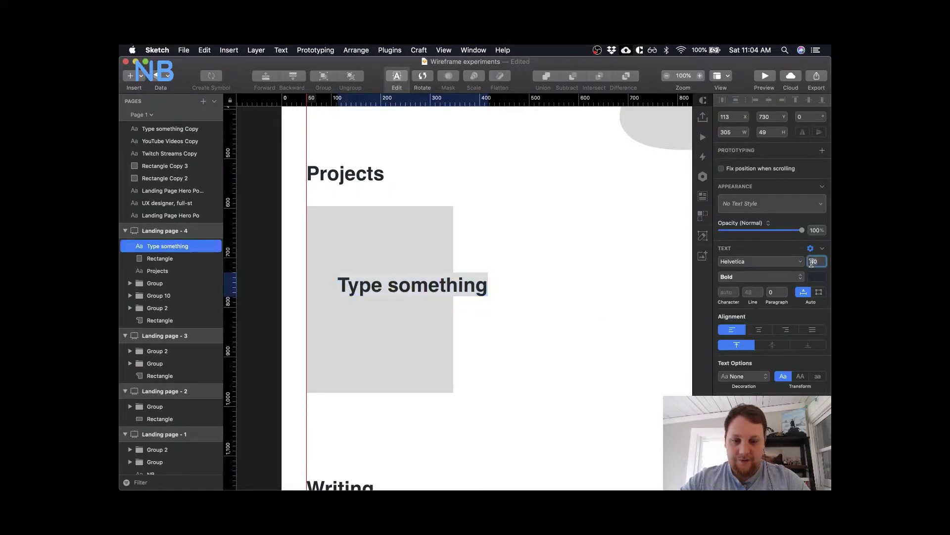
pyautogui.press('Return')
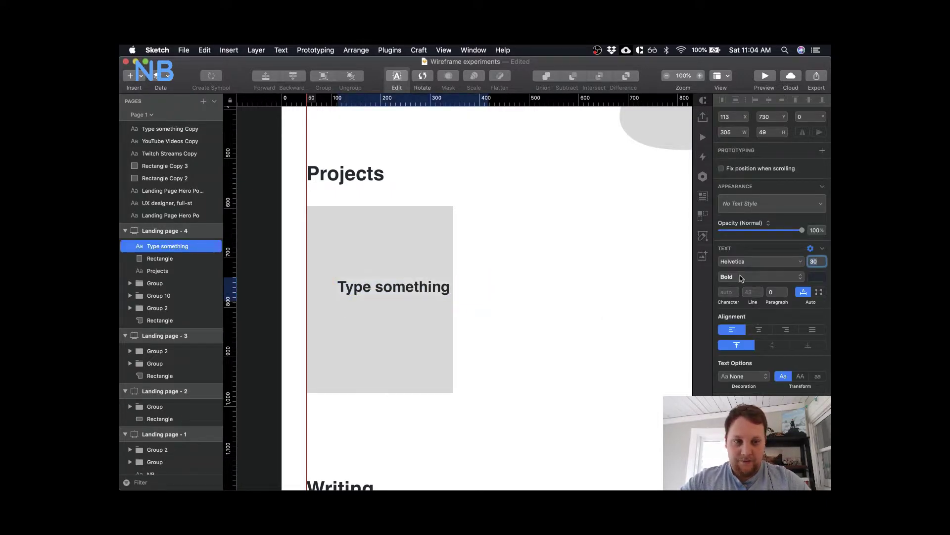
pyautogui.click(721, 327)
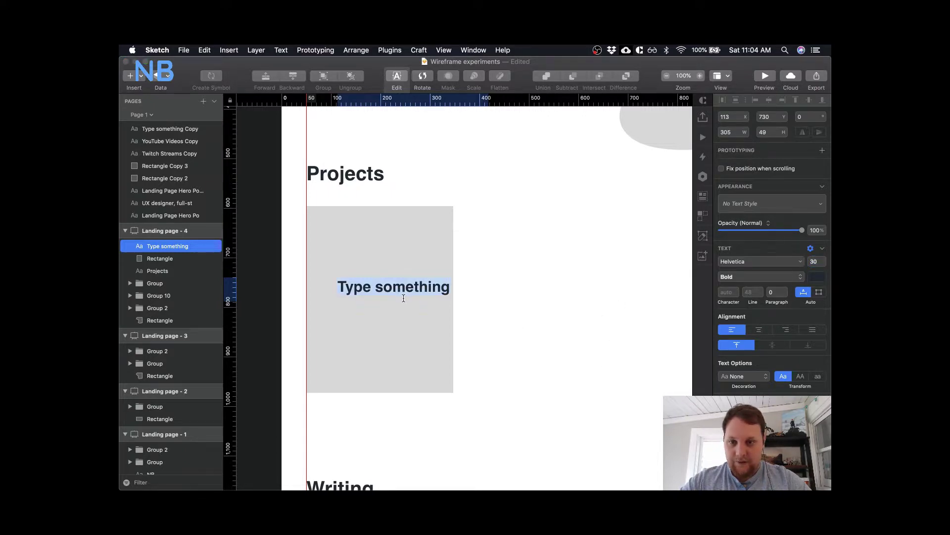
pyautogui.click(508, 336)
# - Move the placeholder text to about X 67, Y 761 inside the project rectangle and change its wording to "Project 1"
pyautogui.moveTo(396, 288); pyautogui.dragTo(367, 300)
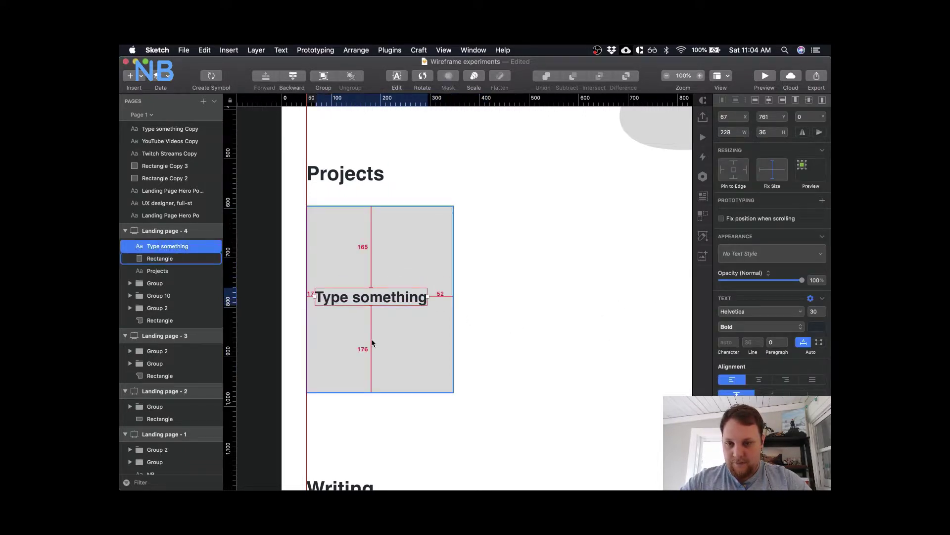
pyautogui.doubleClick(360, 297)
pyautogui.write('Projec')
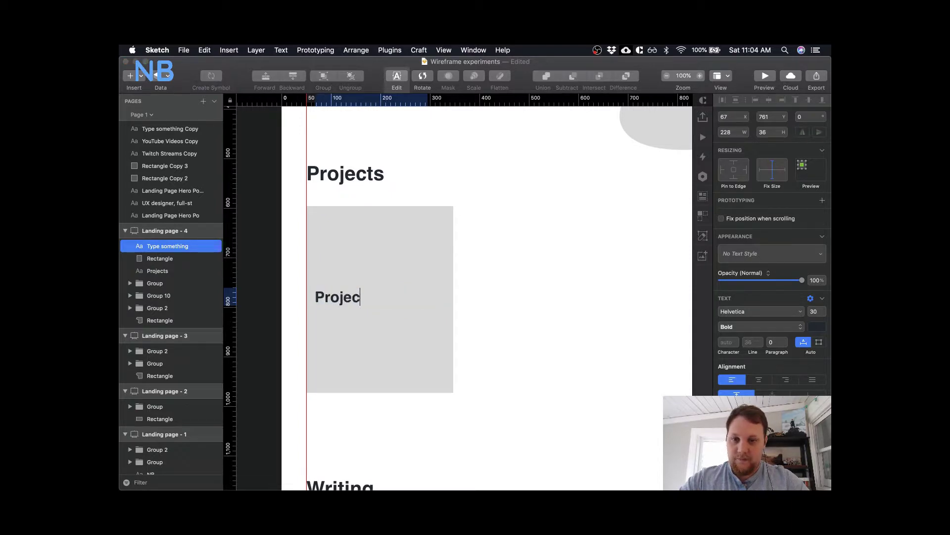
pyautogui.write('t 1')
pyautogui.press('Escape')
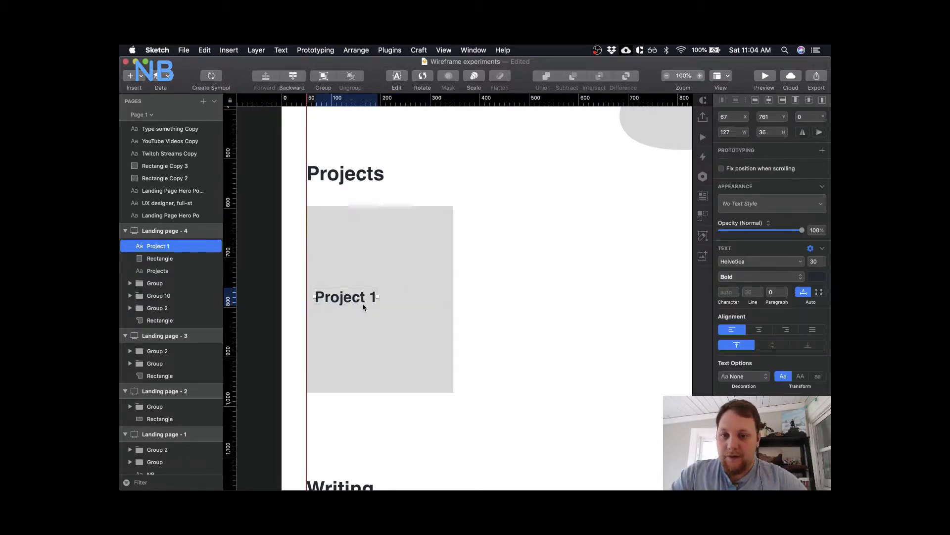
# - Duplicate the "Project 1" title straight below itself at about Y 815 and set the copy's font size to 21
pyautogui.moveTo(365, 307); pyautogui.dragTo(364, 331)
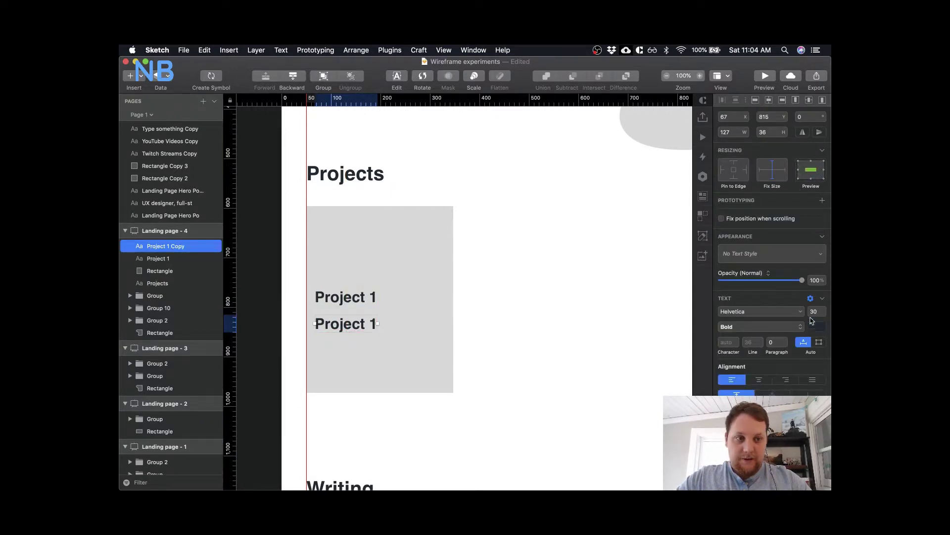
pyautogui.click(813, 311)
pyautogui.write('21')
pyautogui.press('Return')
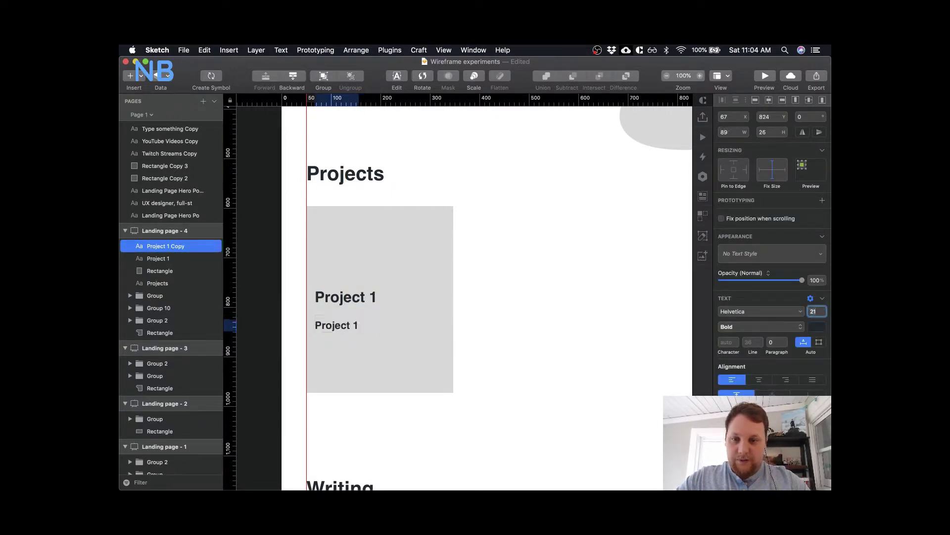
# - Set the font weight of the copied text below the Project 1 heading to Regular
pyautogui.click(762, 327)
pyautogui.click(732, 296)
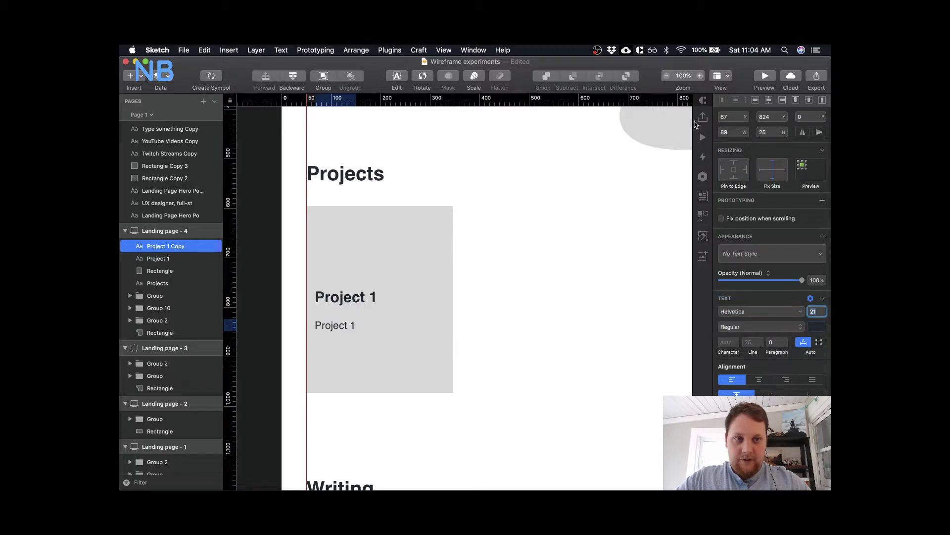
# - Try filling the text below the Project 1 heading with Advertising article sample content, and undo it
pyautogui.click(703, 197)
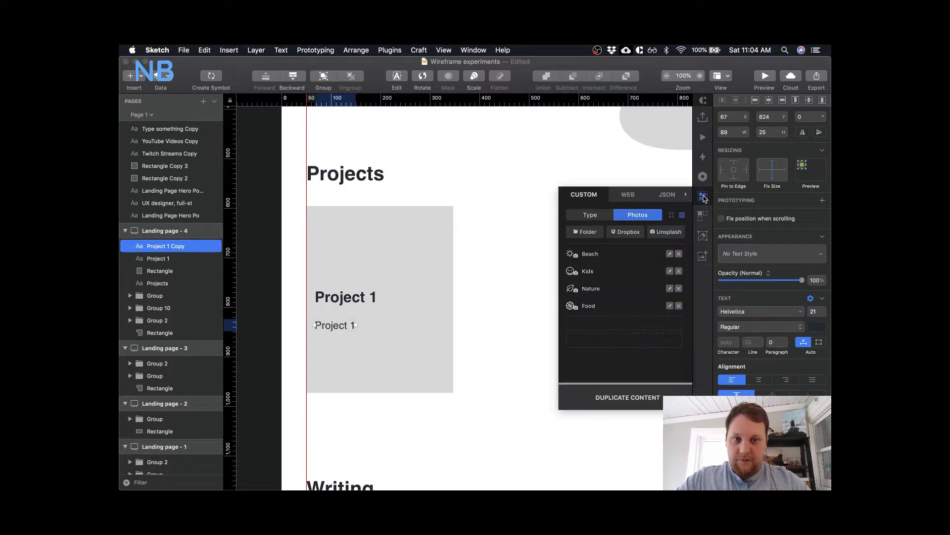
pyautogui.click(592, 215)
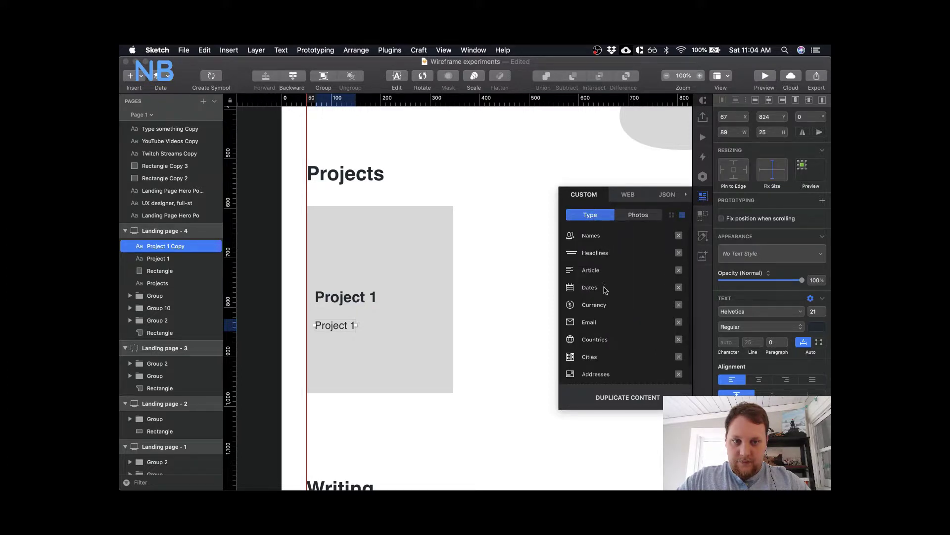
pyautogui.moveTo(601, 272)
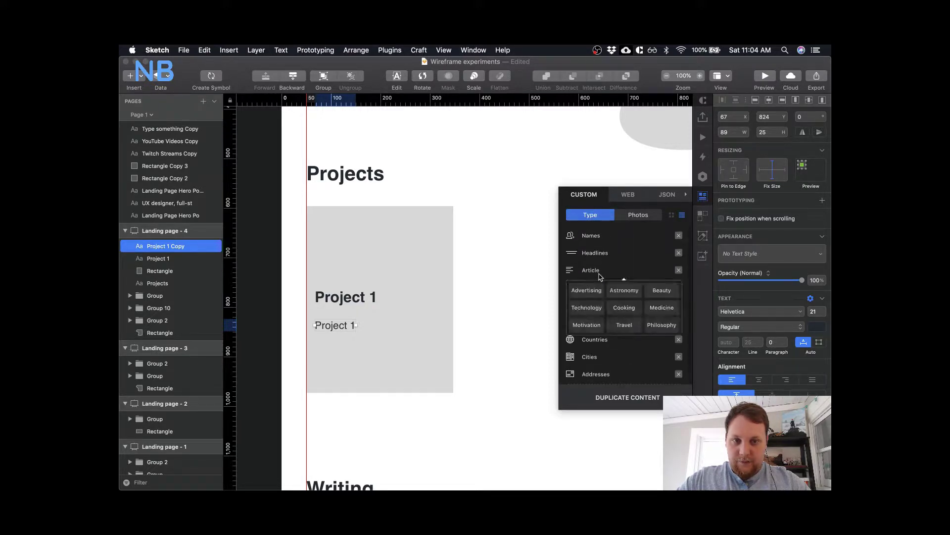
pyautogui.click(590, 291)
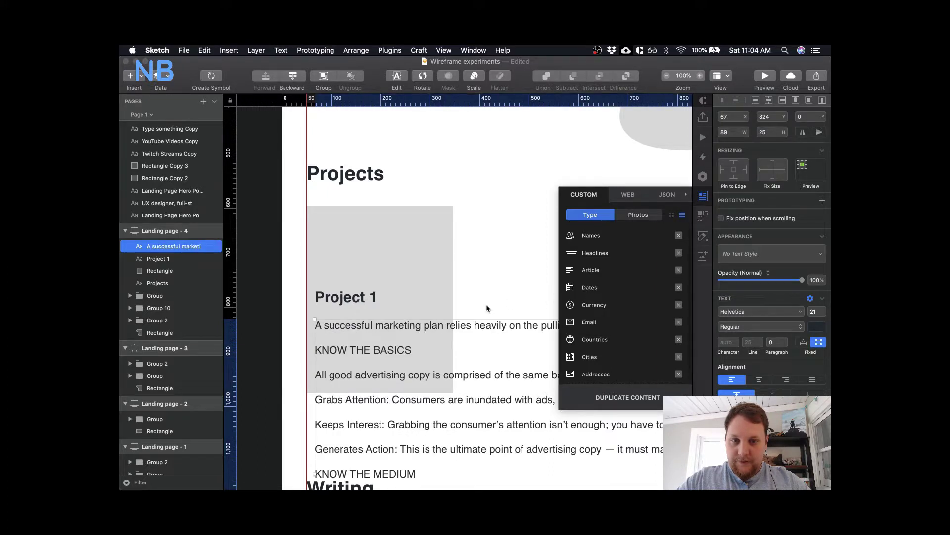
pyautogui.press('super+z')
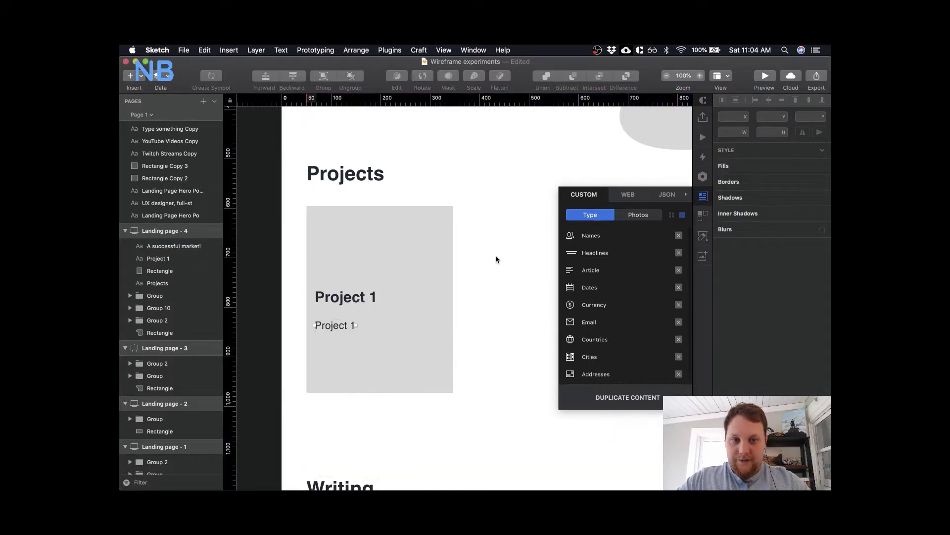
pyautogui.click(702, 198)
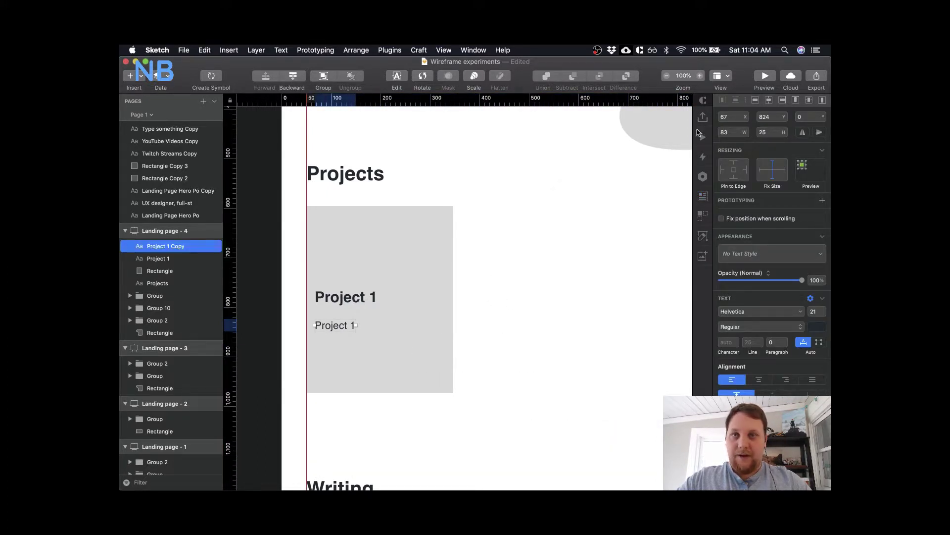
pyautogui.click(618, 305)
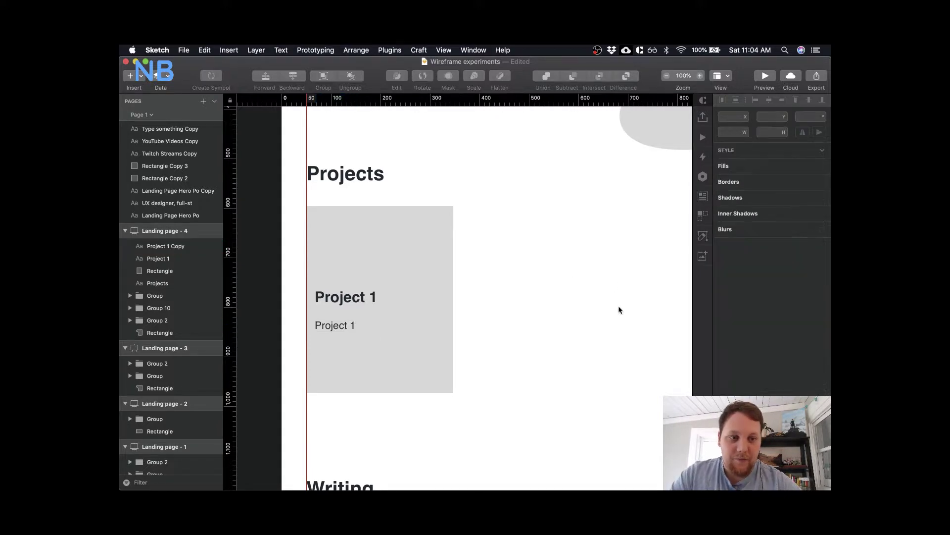
# - Replace the text below the Project 1 heading with "Lorem ipsum et dolor emit" repeated three times
pyautogui.hscroll(-3, 495, 290)
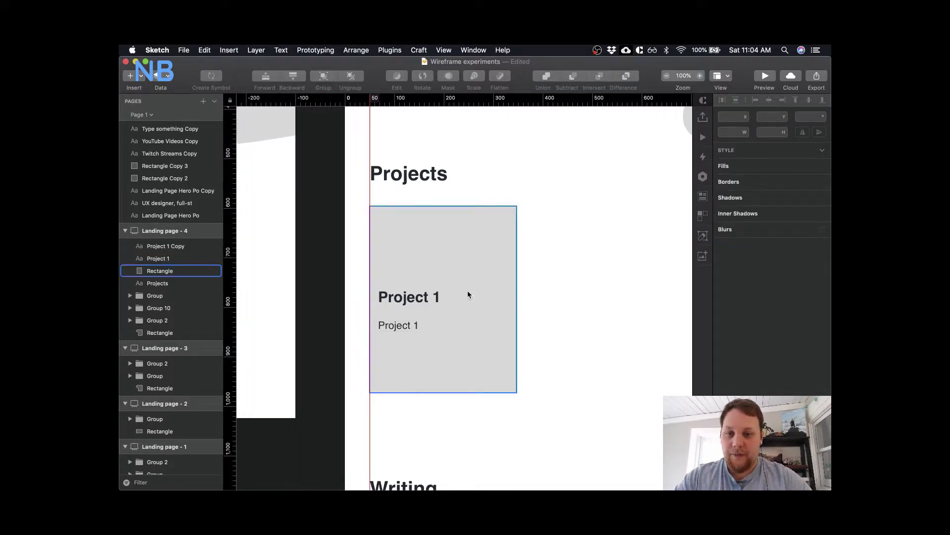
pyautogui.click(399, 326)
pyautogui.doubleClick(400, 326)
pyautogui.write('Lorem ipsum et dolo')
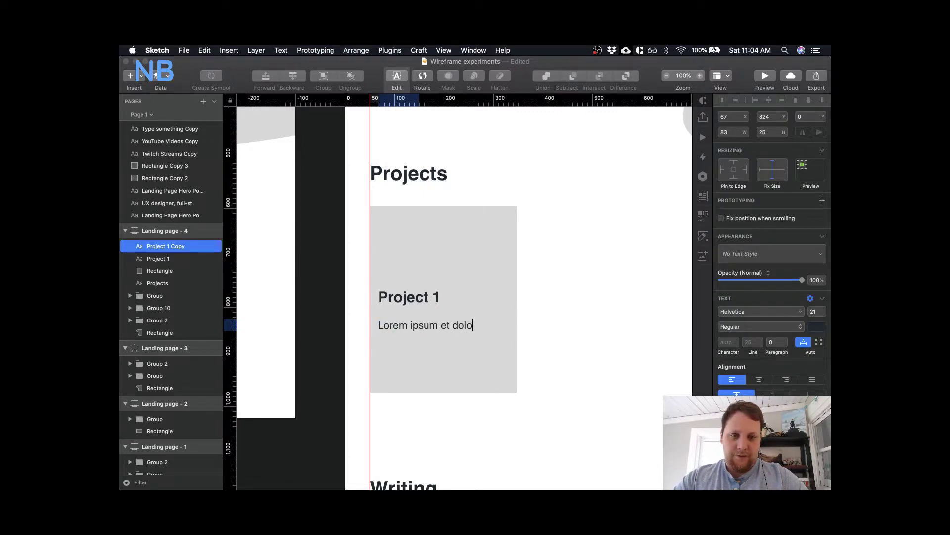
pyautogui.write('r emit')
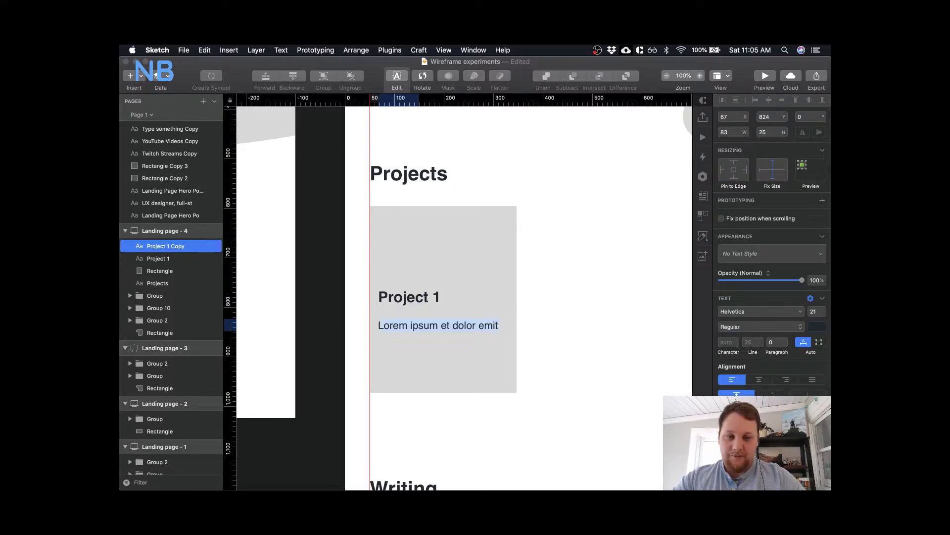
pyautogui.press('super+c')
pyautogui.press('Right')
pyautogui.press('super+v')
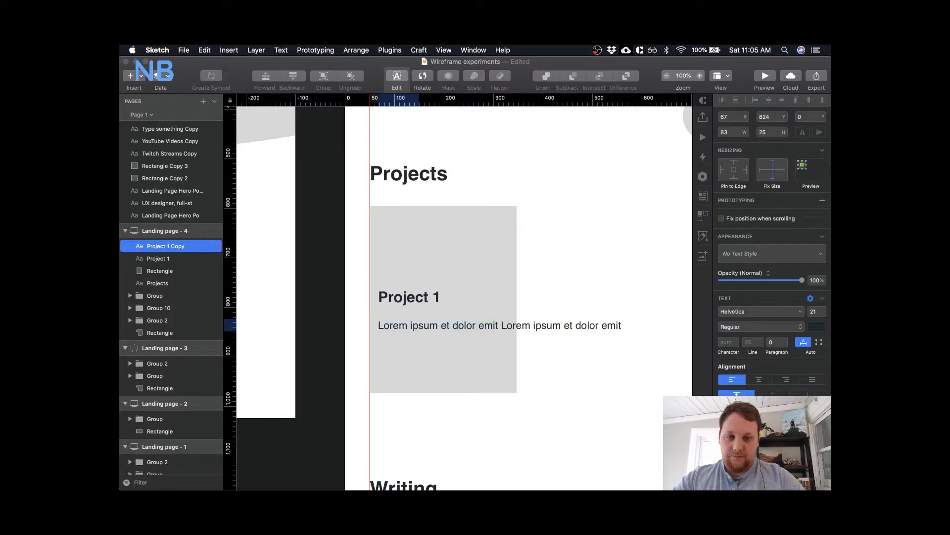
pyautogui.press('super+v')
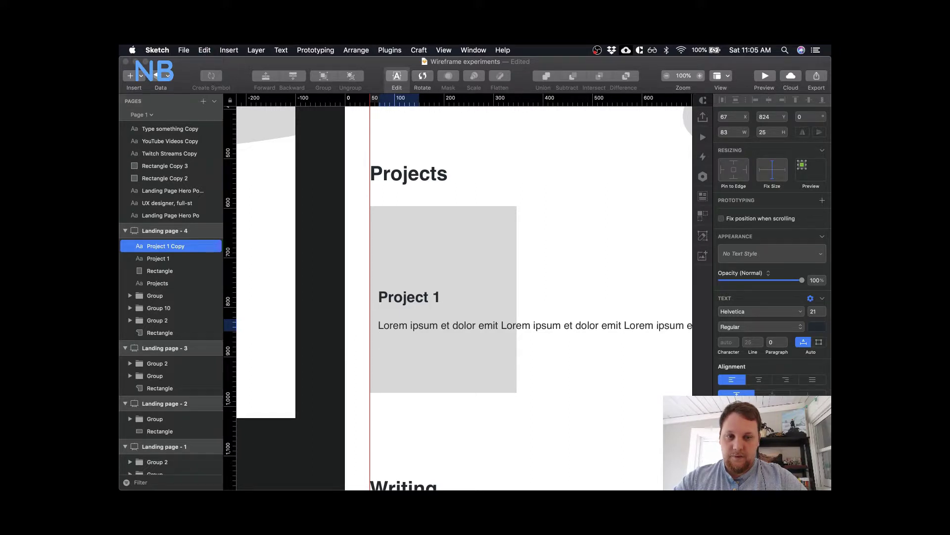
pyautogui.press('Escape')
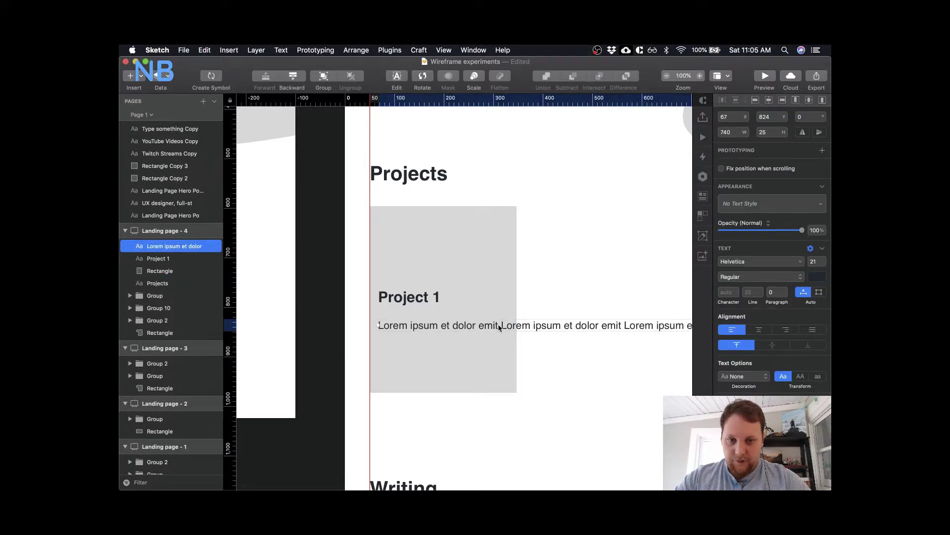
# - Set the lorem ipsum text's width to 300 so it wraps, and narrow it to about 242 to fit inside the card
pyautogui.click(727, 132)
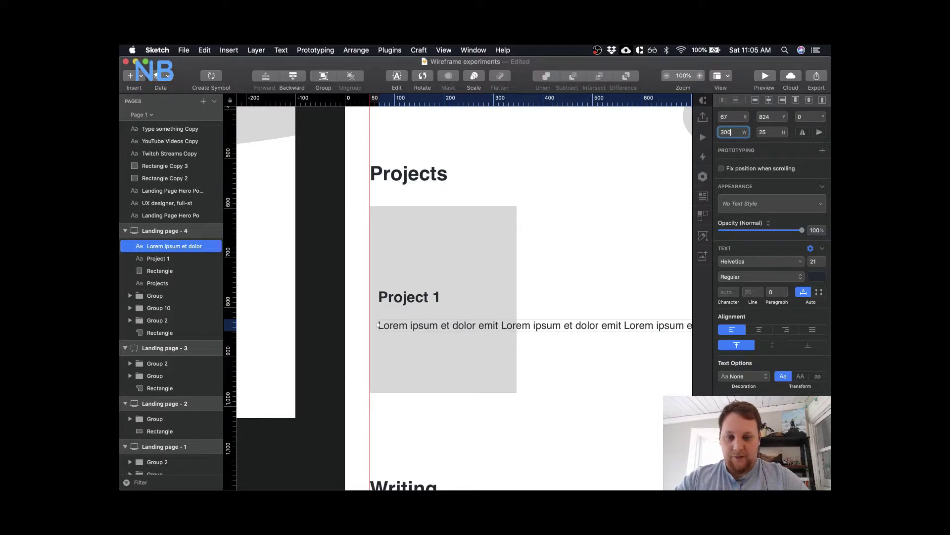
pyautogui.press('Return')
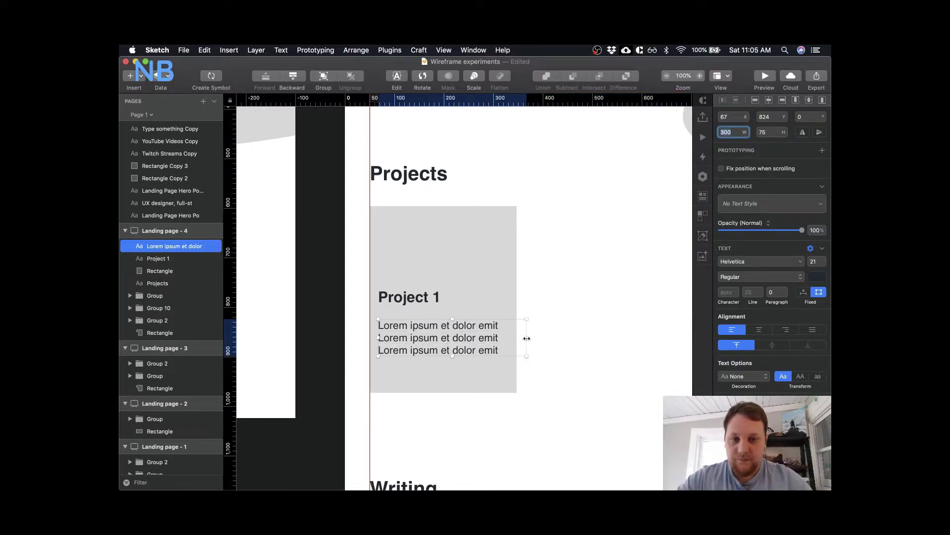
pyautogui.moveTo(527, 337); pyautogui.dragTo(498, 341)
pyautogui.press('alt')
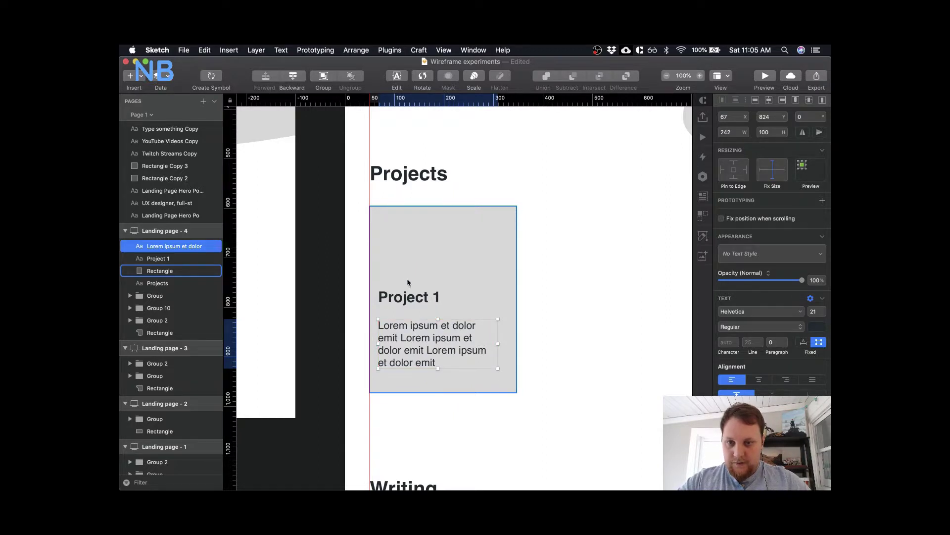
# - Duplicate the Projects heading along its row to X 816 and add a vertical guide at 974 along the copy's right edge
pyautogui.keyDown('shift'); pyautogui.click(393, 297); pyautogui.keyUp('shift')
pyautogui.press('super+minus')
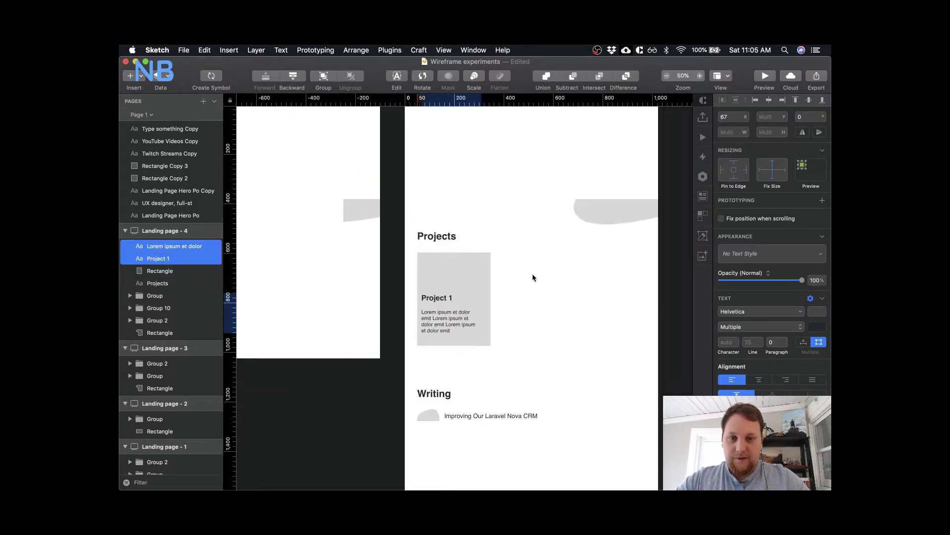
pyautogui.hscroll(5, 533, 276)
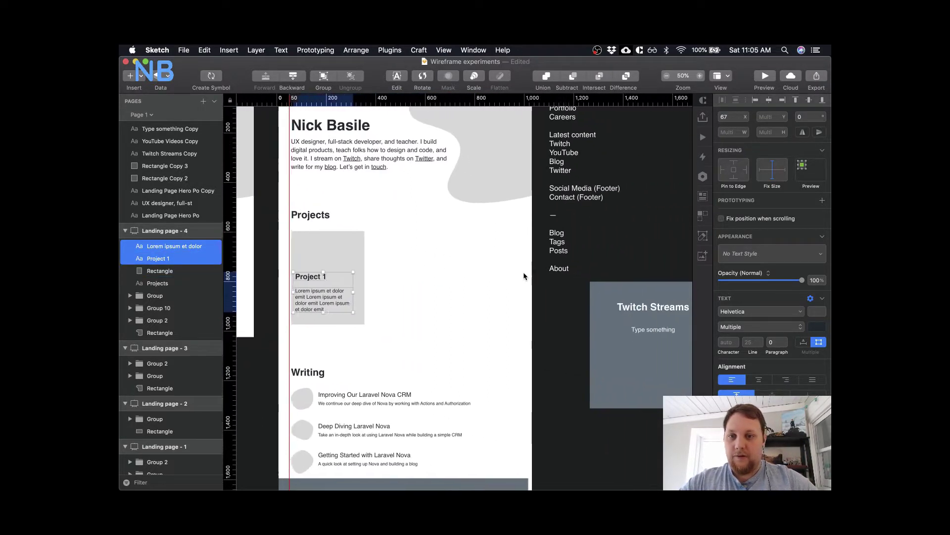
pyautogui.click(297, 214)
pyautogui.moveTo(297, 214); pyautogui.dragTo(488, 238)
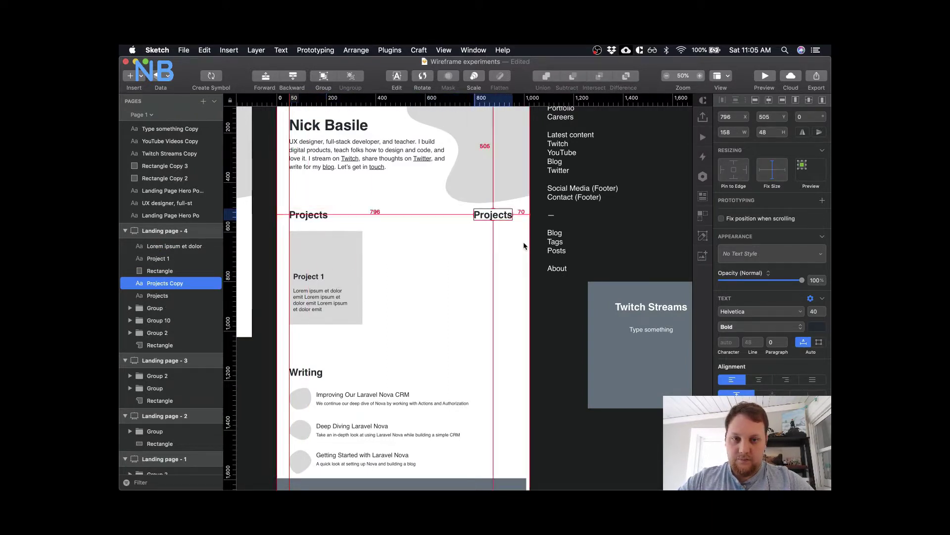
pyautogui.hotkey('shift', 'Right')
pyautogui.hotkey('shift', 'Right')
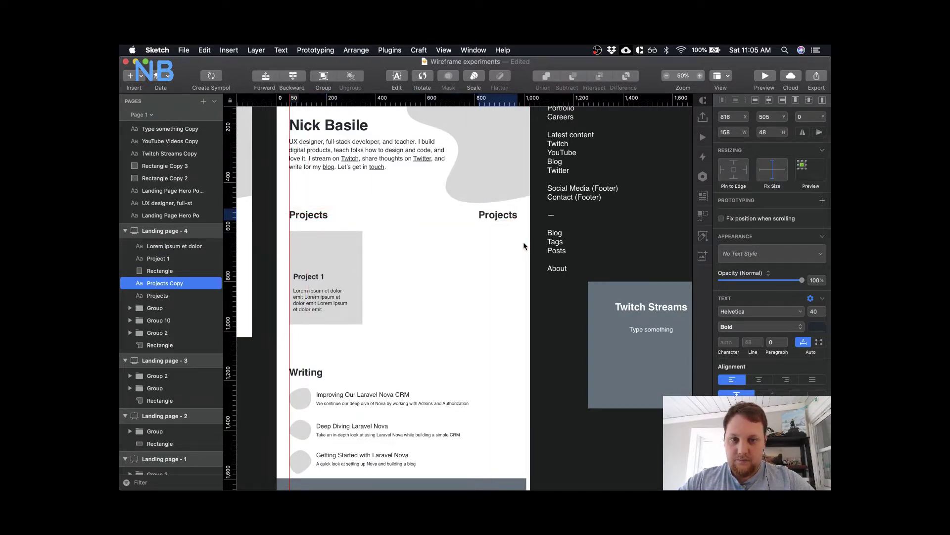
pyautogui.click(515, 102)
pyautogui.click(346, 260)
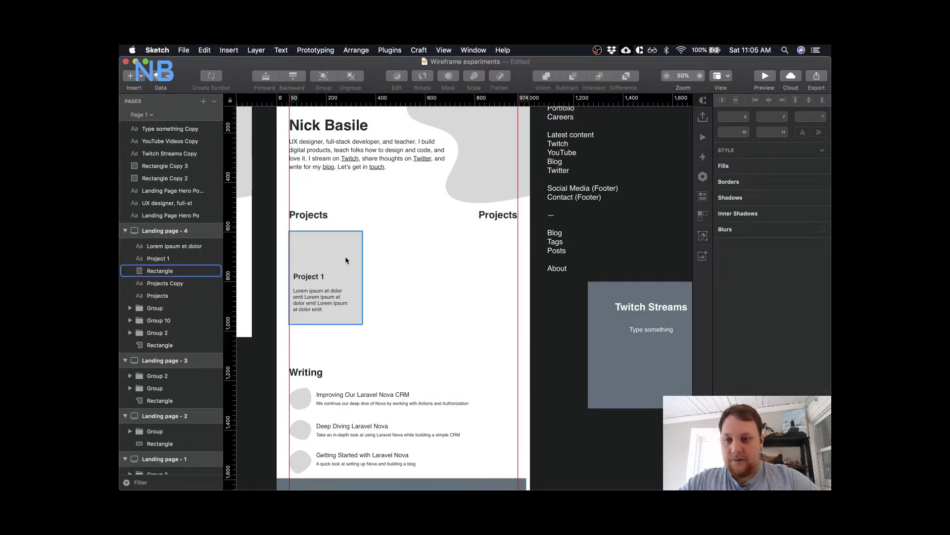
# - Calculate 924/3 in Spotlight to find the width of one of three equal cards
pyautogui.press('super+space')
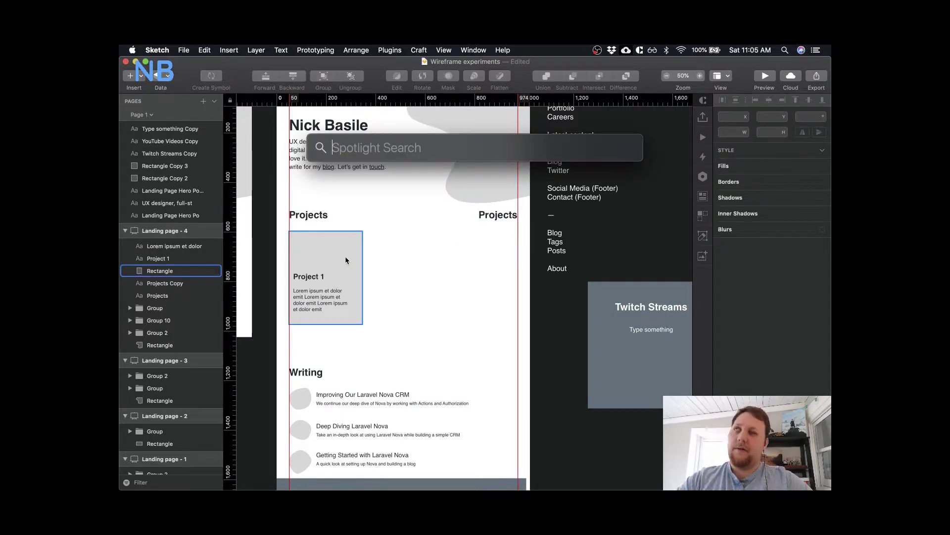
pyautogui.write('9')
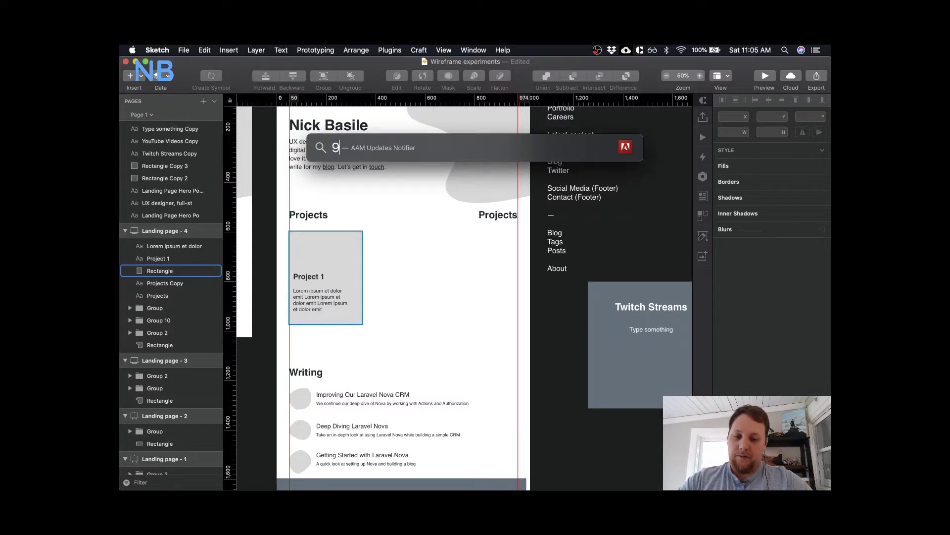
pyautogui.write('24/3')
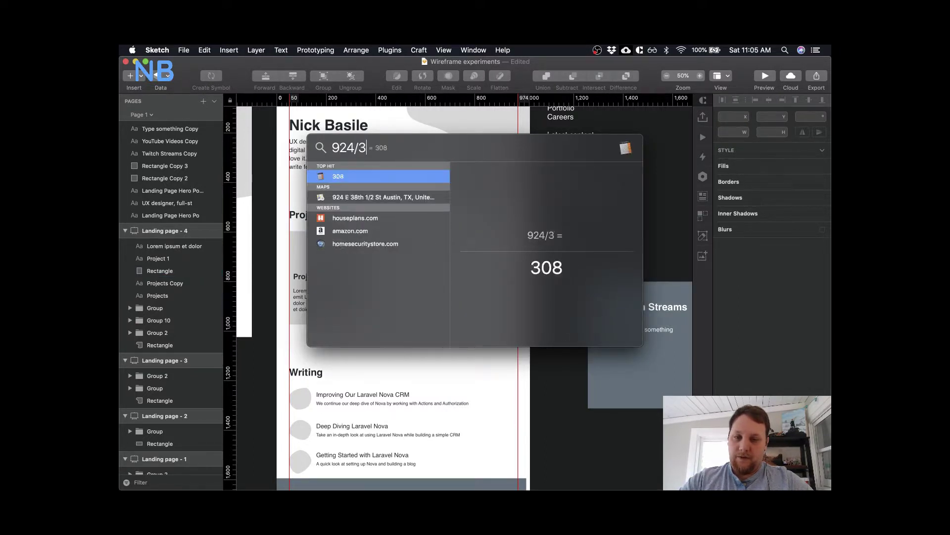
pyautogui.press('Escape')
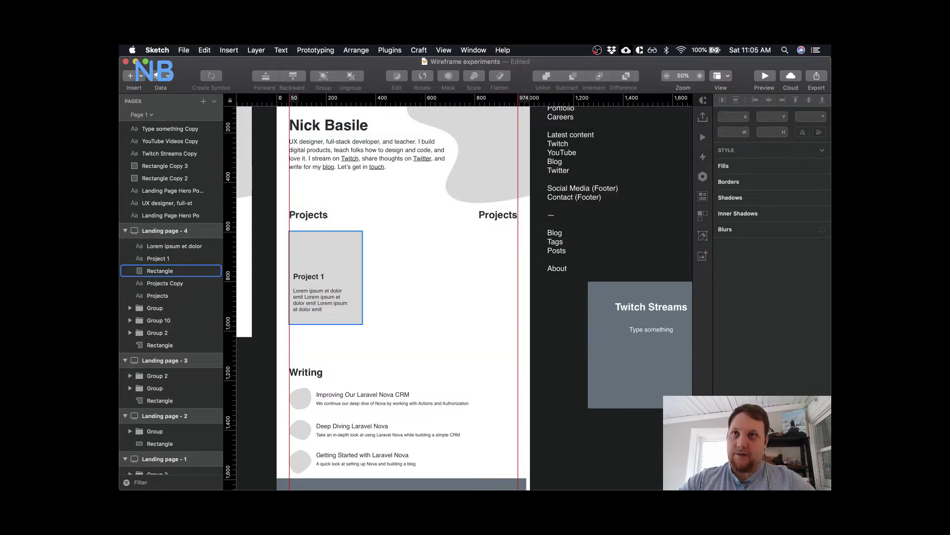
# - Set the width of the Project 1 card's grey rectangle to 308
pyautogui.click(328, 243)
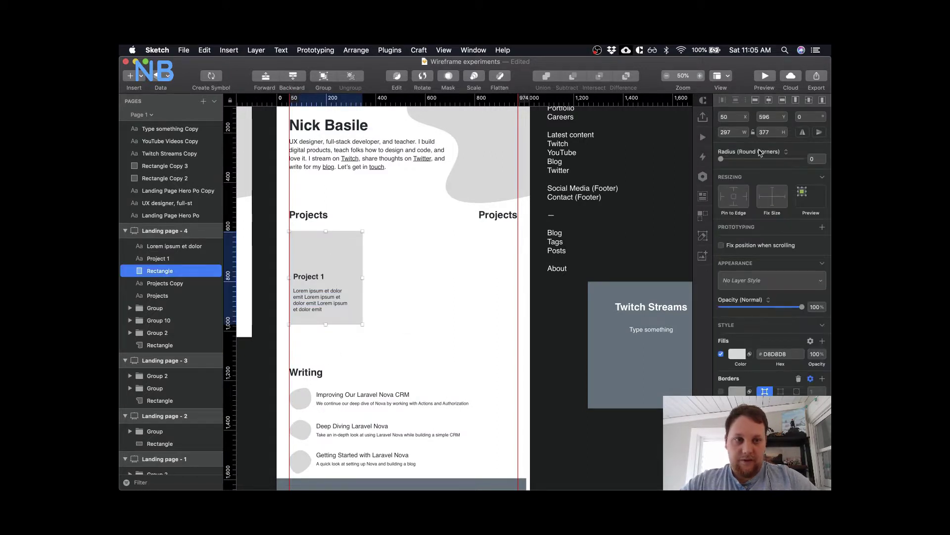
pyautogui.click(737, 132)
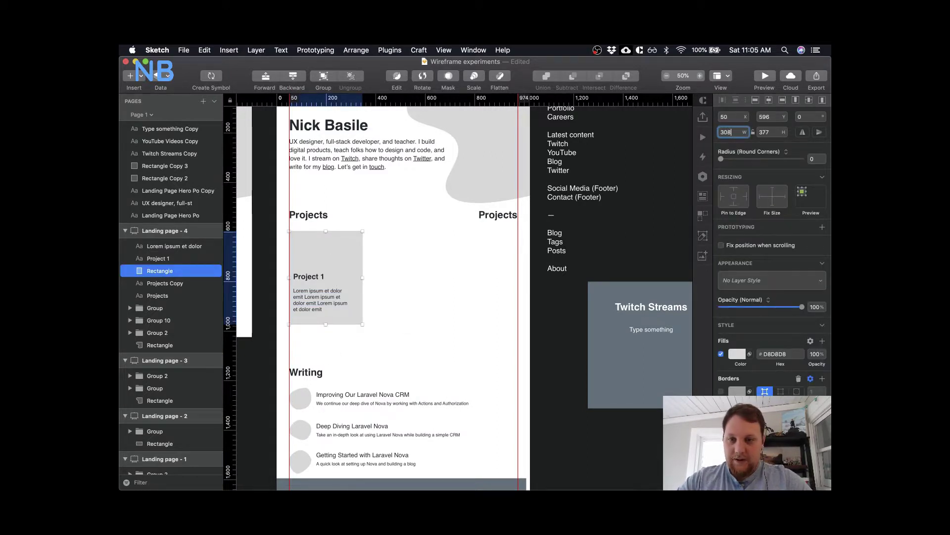
pyautogui.press('Return')
pyautogui.click(424, 266)
# - Duplicate the card rectangle twice, edge to edge, to fill the row up to the right guide
pyautogui.moveTo(322, 251); pyautogui.dragTo(398, 251)
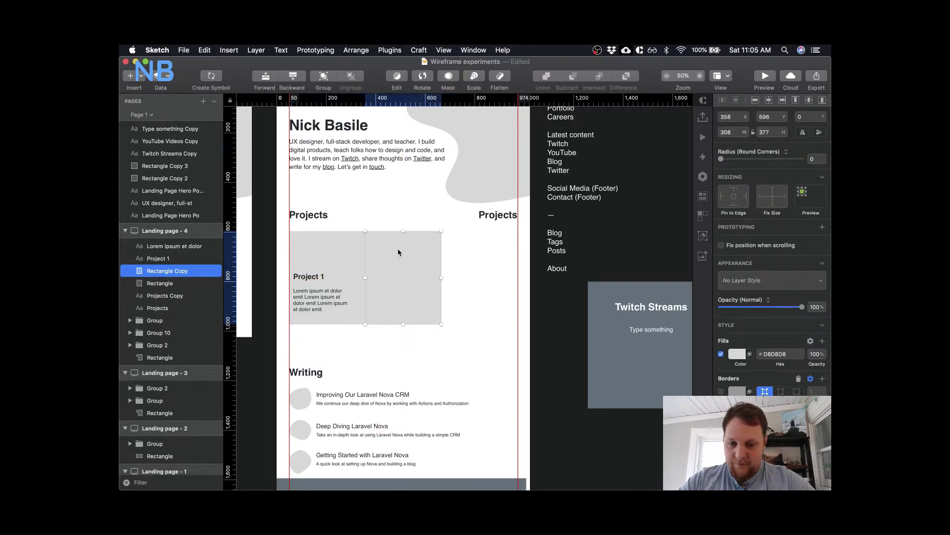
pyautogui.press('super+d')
pyautogui.press('Escape')
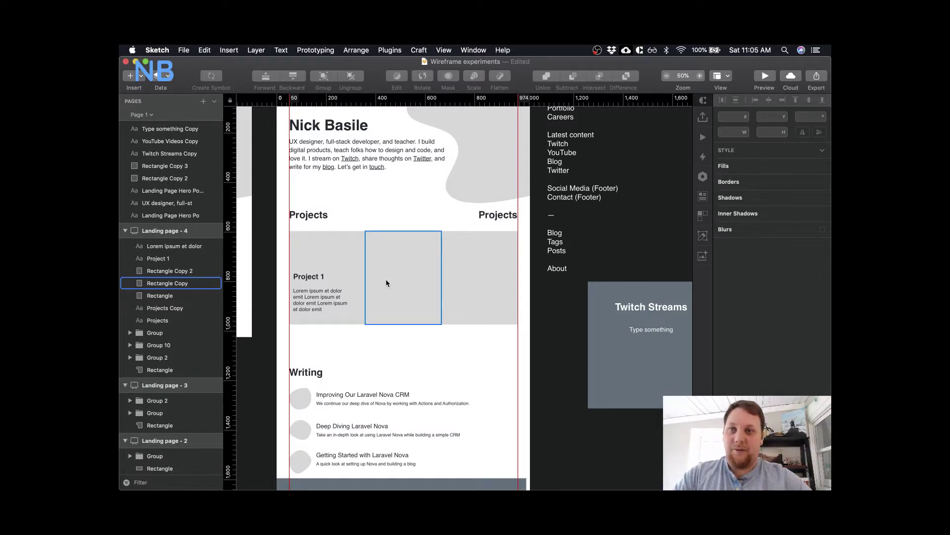
# - Turn off the fill of all three card rectangles and give them an inside border of width 1
pyautogui.click(331, 251)
pyautogui.keyDown('shift'); pyautogui.click(404, 257); pyautogui.keyUp('shift')
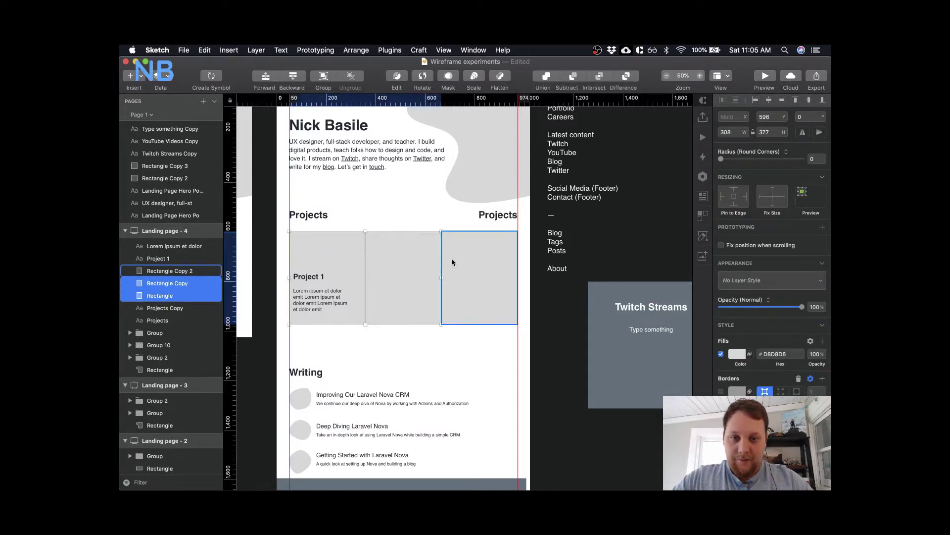
pyautogui.keyDown('shift'); pyautogui.click(453, 258); pyautogui.keyUp('shift')
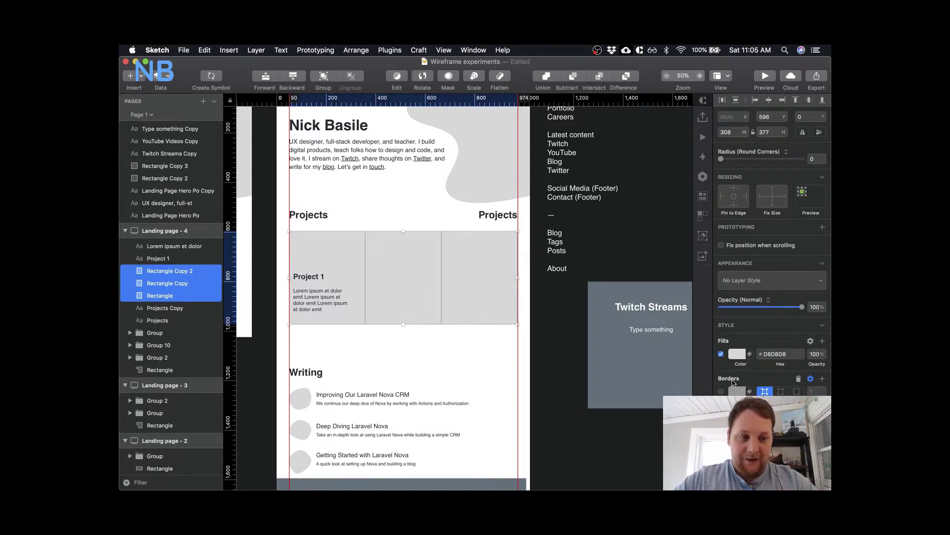
pyautogui.scroll(-2, 723, 367)
pyautogui.click(721, 326)
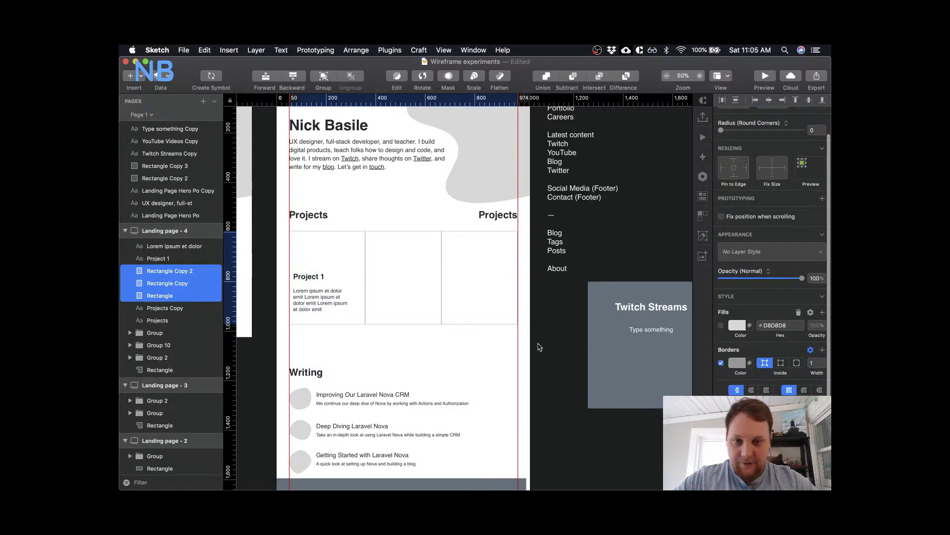
# - Shift the Project 1 title and its description together to X 75, leaving 25 of padding from the card's left edge
pyautogui.click(424, 382)
pyautogui.hscroll(-3, 351, 287)
pyautogui.scroll(5, 353, 291)
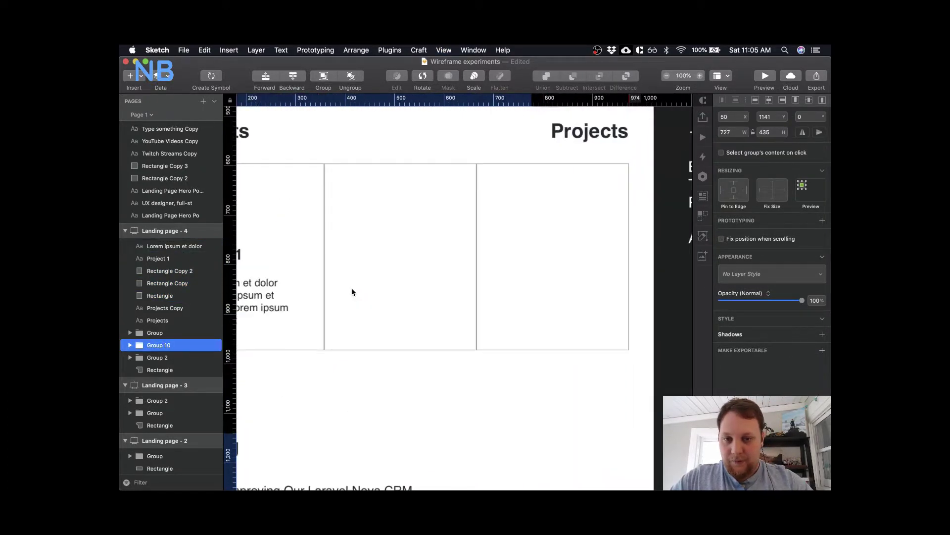
pyautogui.click(399, 261)
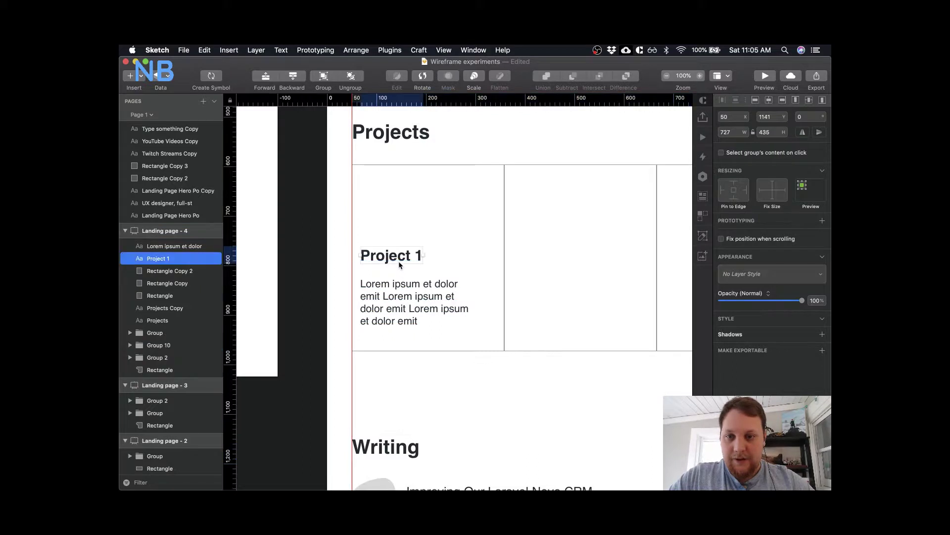
pyautogui.keyDown('shift'); pyautogui.click(401, 294); pyautogui.keyUp('shift')
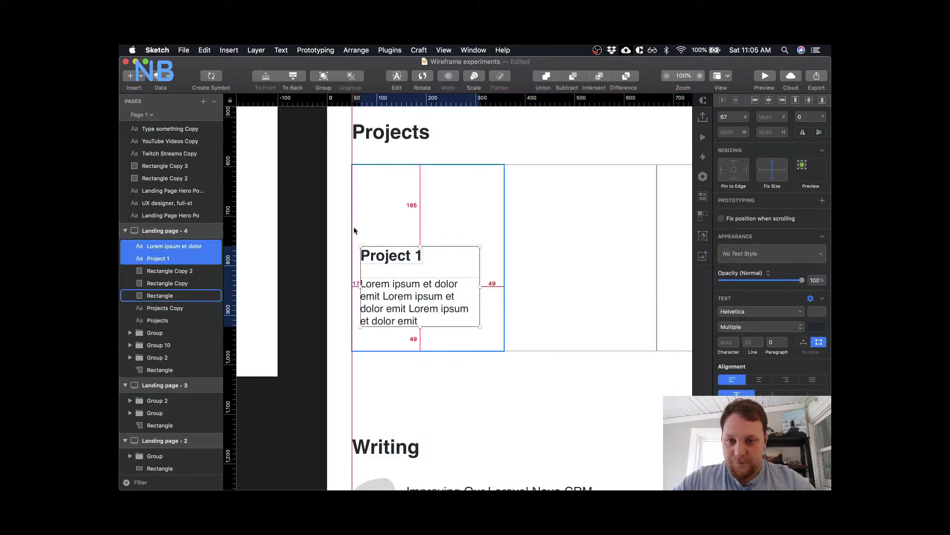
pyautogui.press('Right')
pyautogui.press('Right')
pyautogui.press('Right')
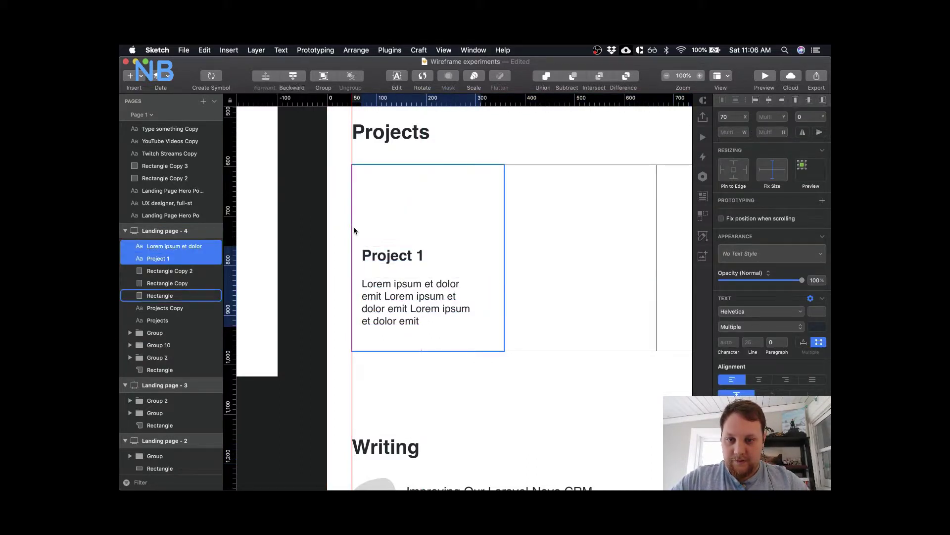
pyautogui.press('Right')
pyautogui.press('Right')
pyautogui.press('Right')
pyautogui.press('Right')
pyautogui.press('Right')
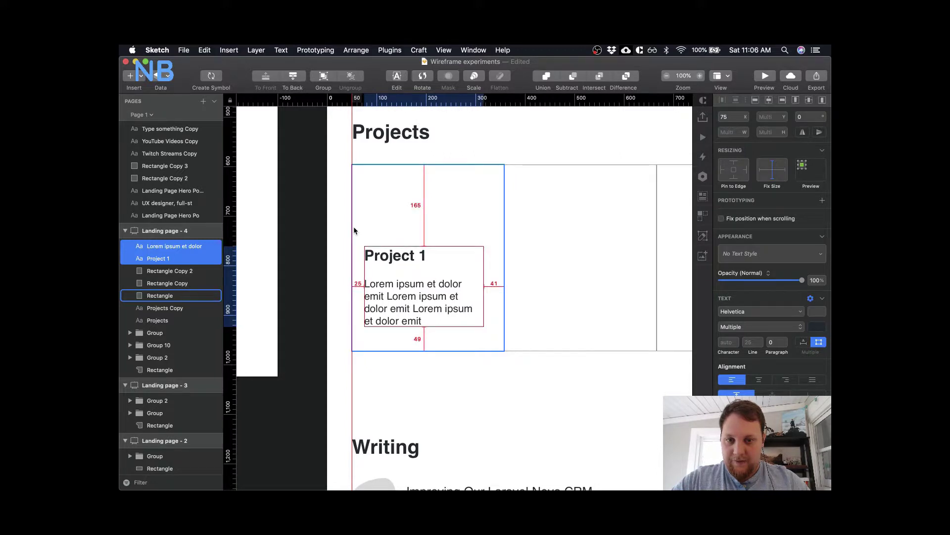
# - Widen the Project 1 description text box to 258 so its right padding matches its left padding
pyautogui.click(453, 319)
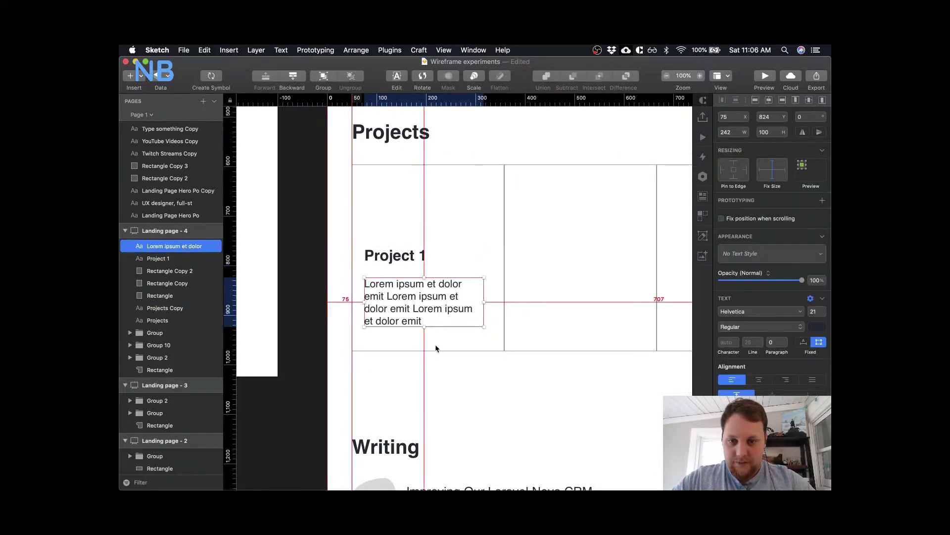
pyautogui.moveTo(484, 301); pyautogui.dragTo(496, 303)
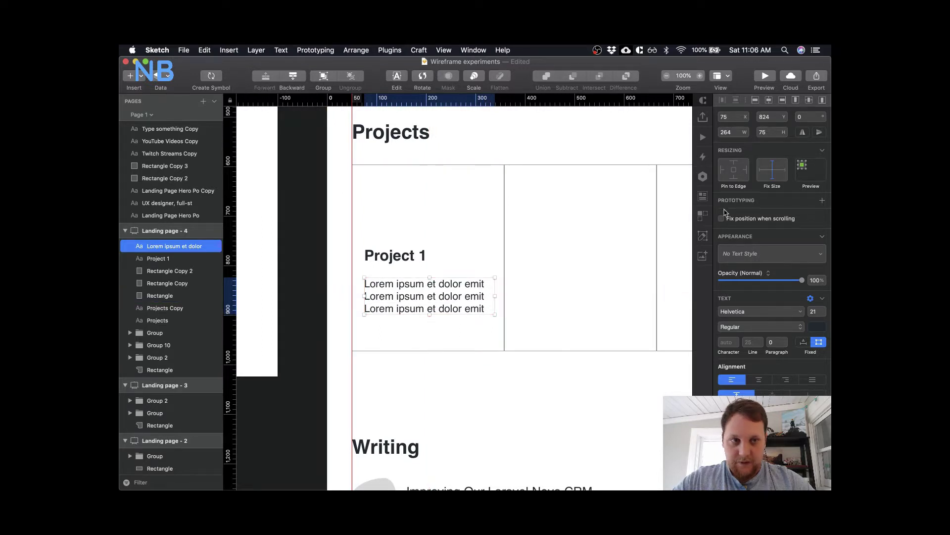
pyautogui.click(739, 134)
pyautogui.write('-')
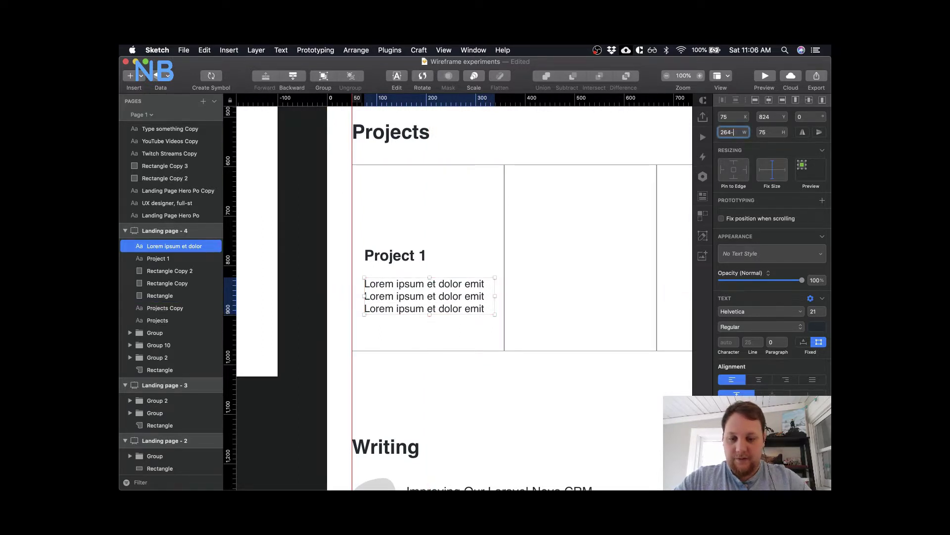
pyautogui.write('6')
pyautogui.press('Return')
pyautogui.press('alt')
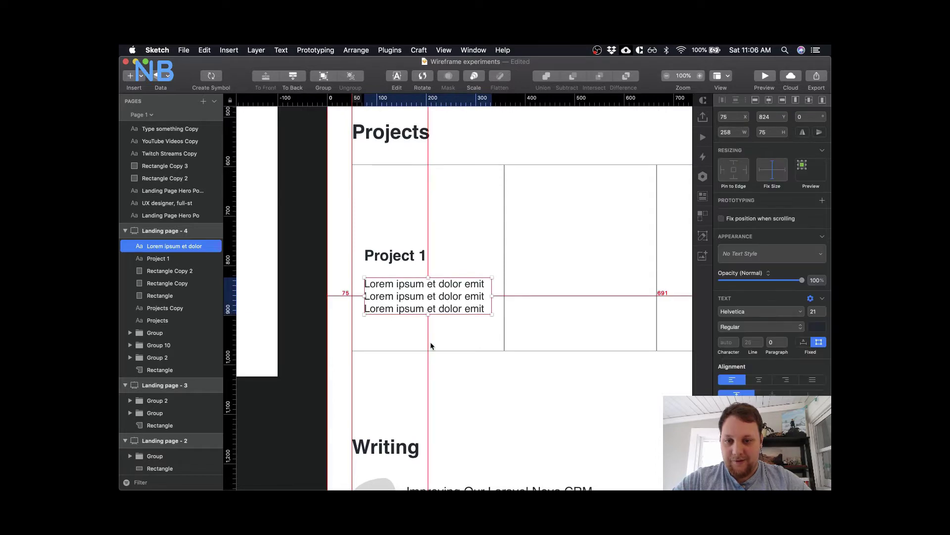
pyautogui.click(468, 149)
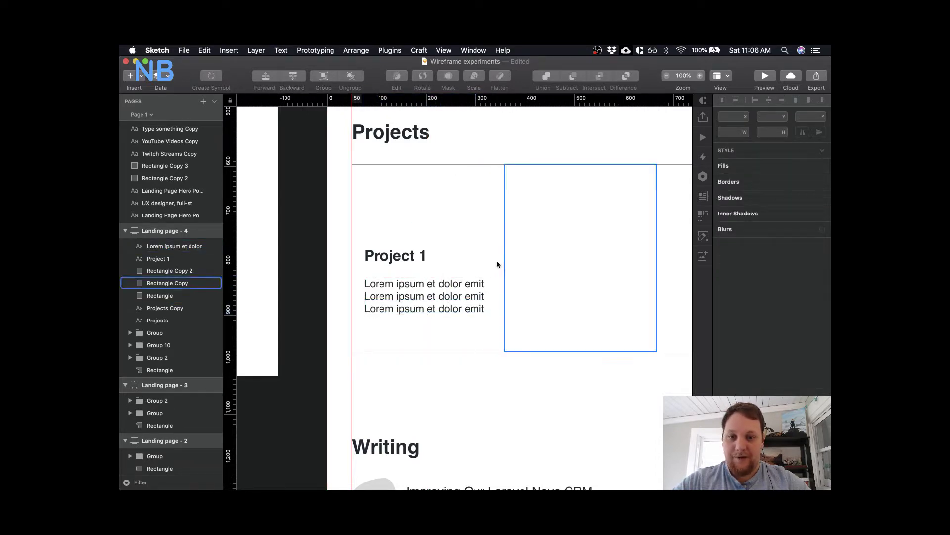
# - Switch to Chrome, search for lorem ipsum in a new tab and open the lipsum.com generator site
pyautogui.hotkey('ctrl', 'Up')
pyautogui.click(650, 469)
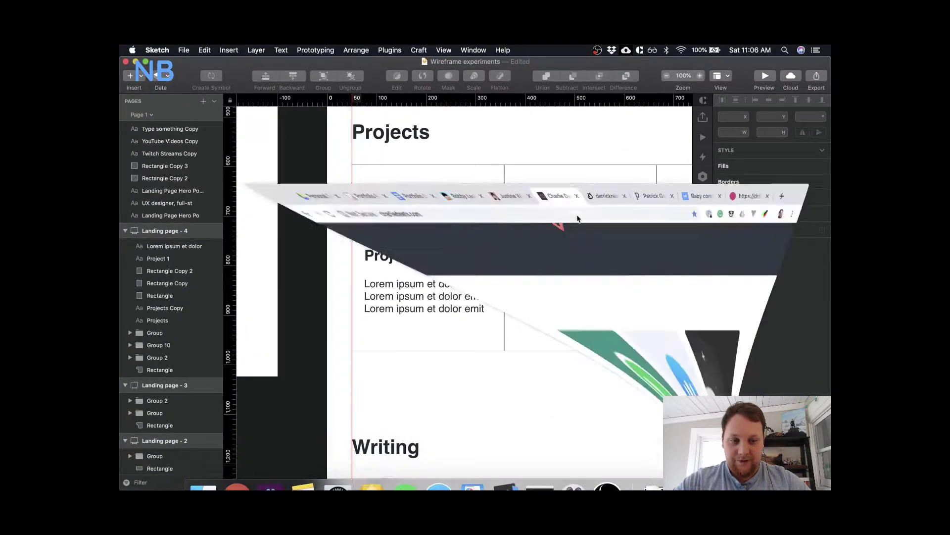
pyautogui.press('super+t')
pyautogui.write('lorem')
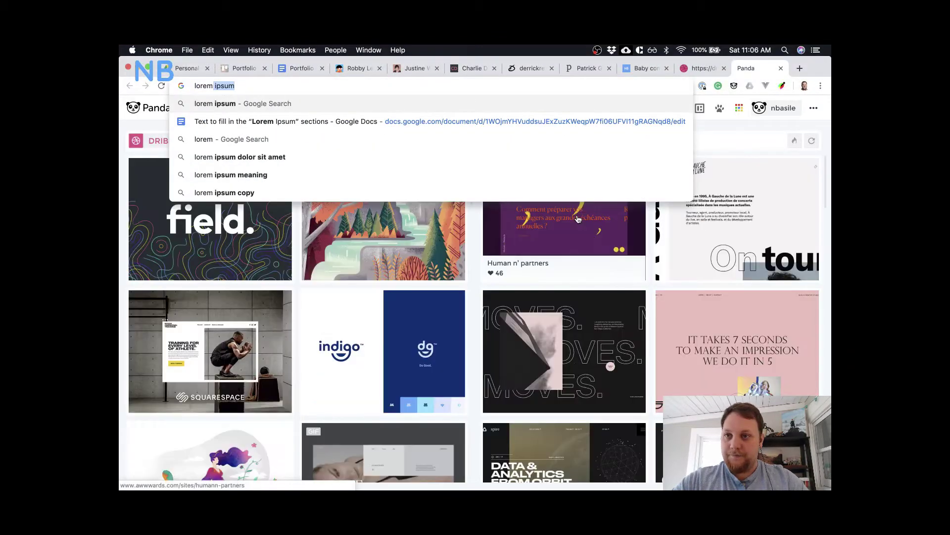
pyautogui.press('Return')
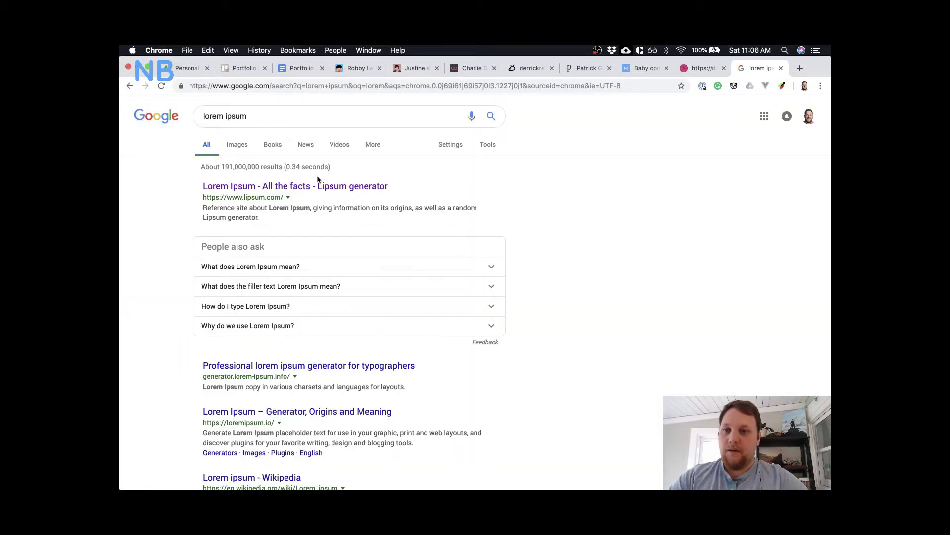
pyautogui.click(319, 187)
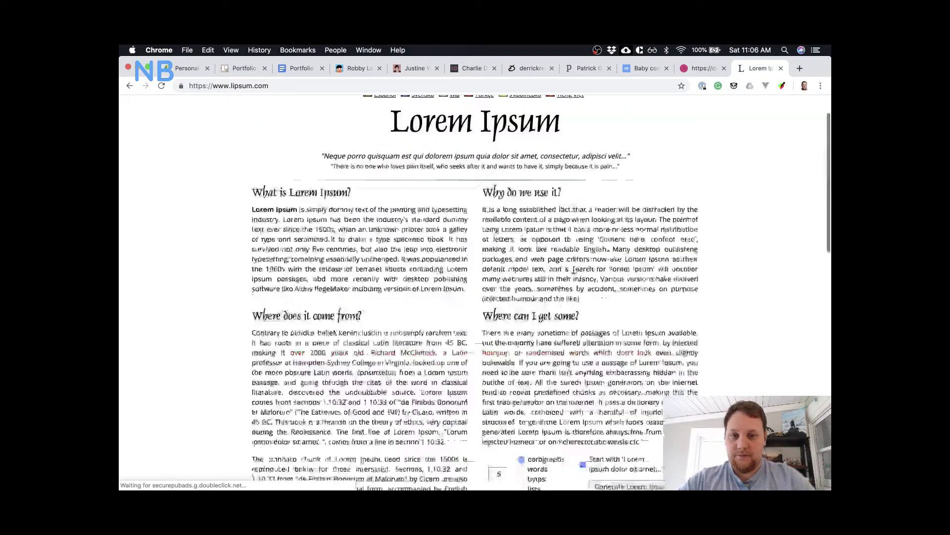
# - Copy the first sentence of the standard Lorem Ipsum passage, from "Lorem ipsum dolor sit amet" to "magna aliqua."
pyautogui.scroll(-20, 481, 380)
pyautogui.scroll(15, 481, 380)
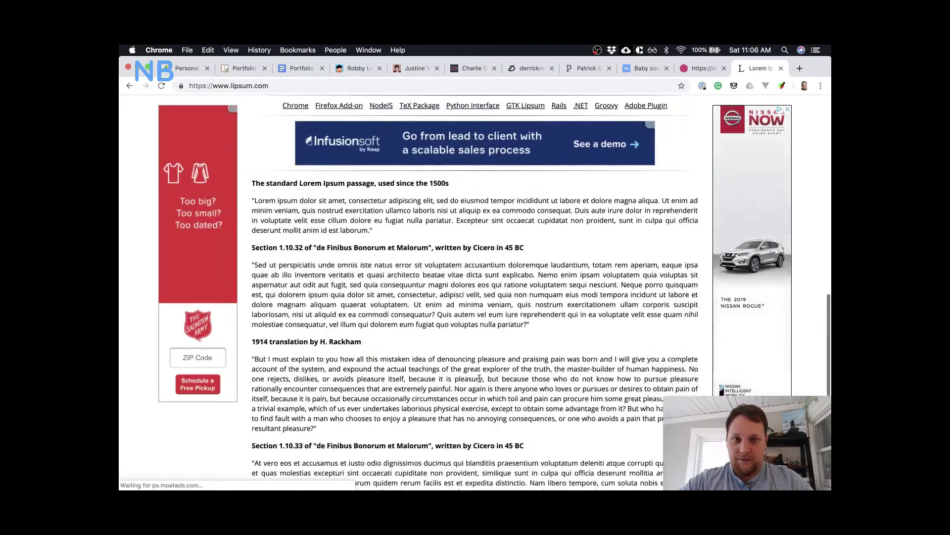
pyautogui.scroll(-4, 480, 381)
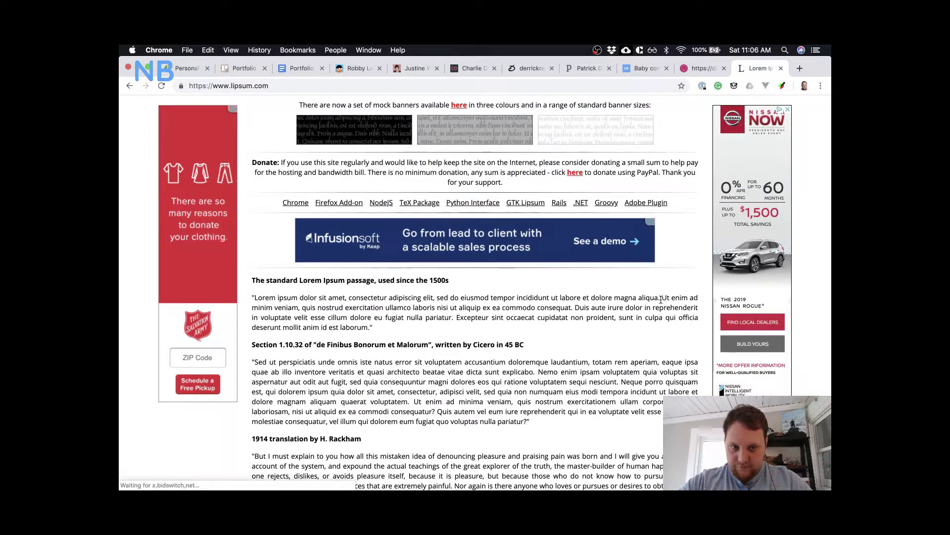
pyautogui.moveTo(661, 298); pyautogui.dragTo(253, 300)
pyautogui.press('super+c')
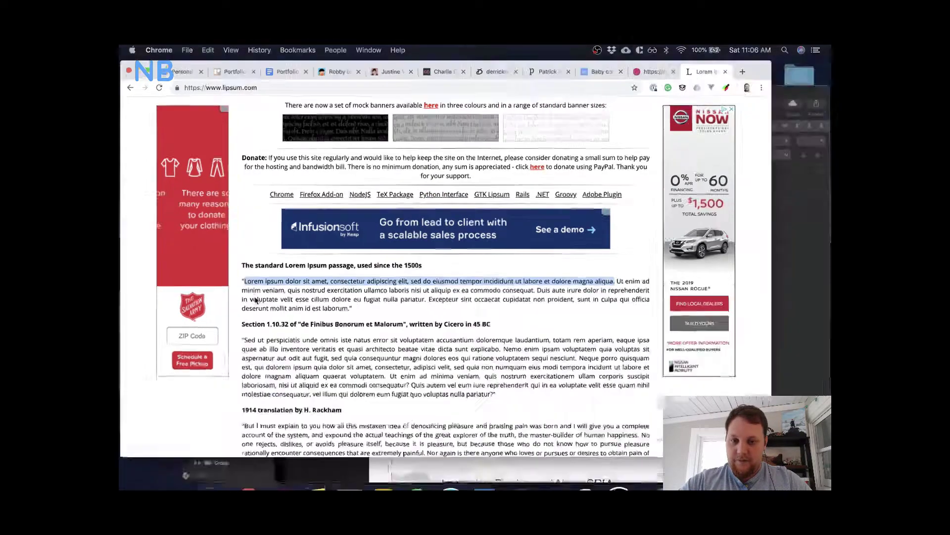
# - Switch back to Sketch and replace the Project 1 description with the copied Lorem Ipsum sentence
pyautogui.hotkey('ctrl', 'Up')
pyautogui.click(594, 341)
pyautogui.click(365, 298)
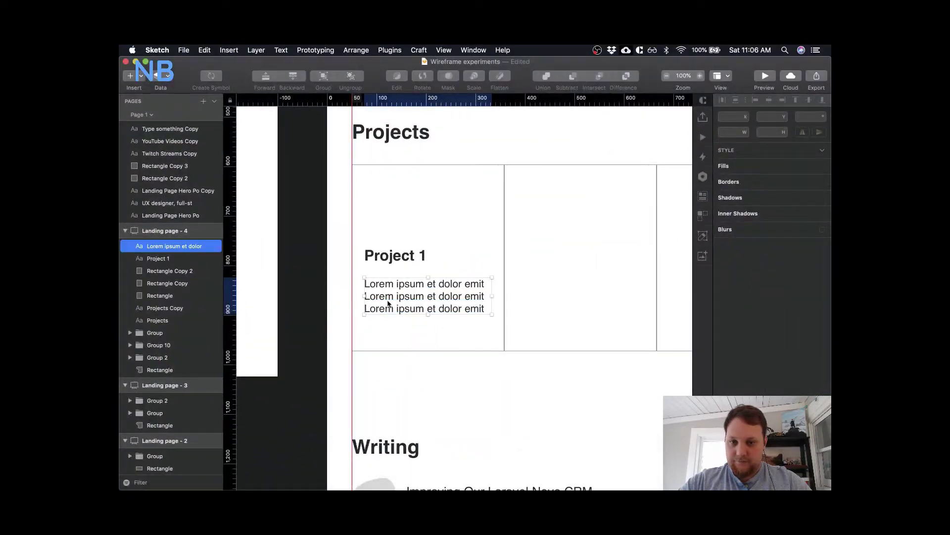
pyautogui.doubleClick(376, 297)
pyautogui.press('super+a')
pyautogui.press('super+v')
pyautogui.click(451, 396)
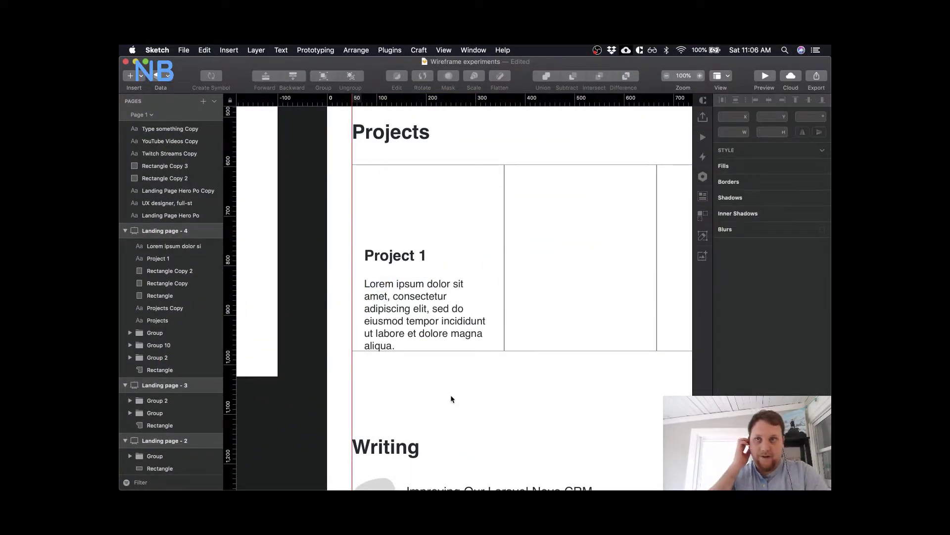
# - Set the font size of the Project 1 description to 18
pyautogui.click(421, 316)
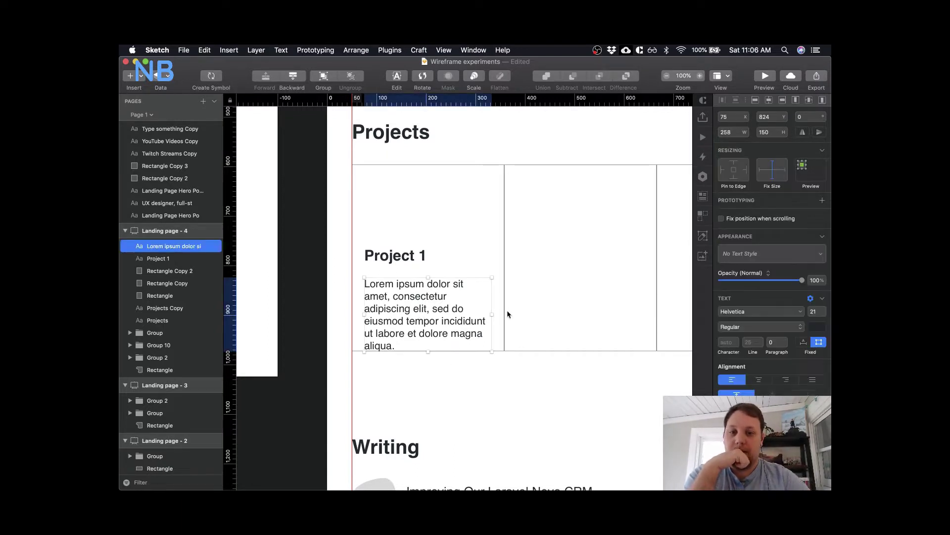
pyautogui.click(811, 311)
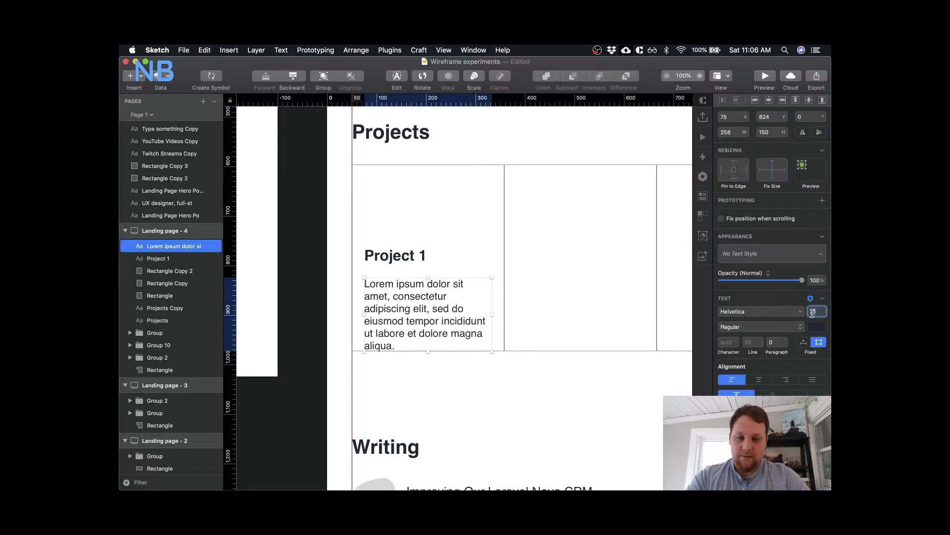
pyautogui.press('Return')
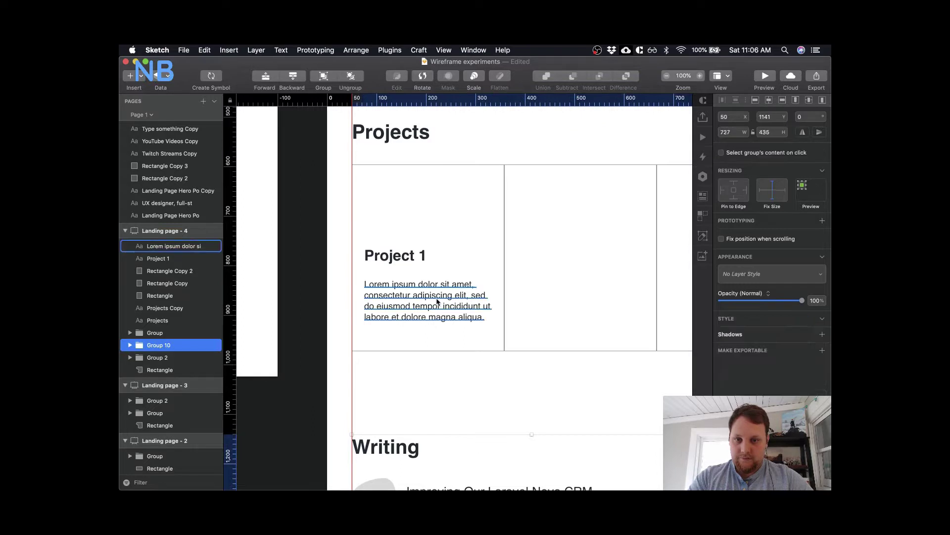
# - Set the Project 1 description's line height to 24, matching the article descriptions in the Writing section
pyautogui.scroll(-5, 575, 368)
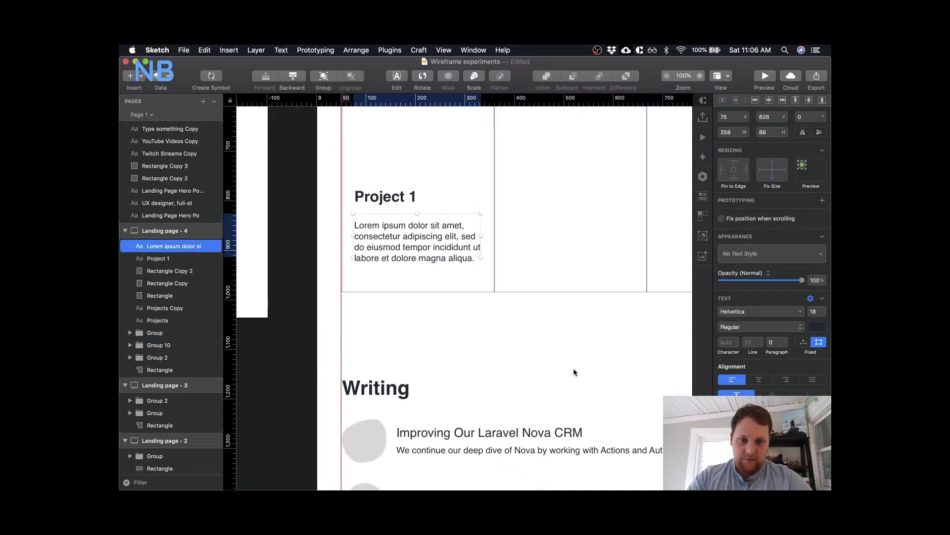
pyautogui.keyDown('super'); pyautogui.click(475, 429); pyautogui.keyUp('super')
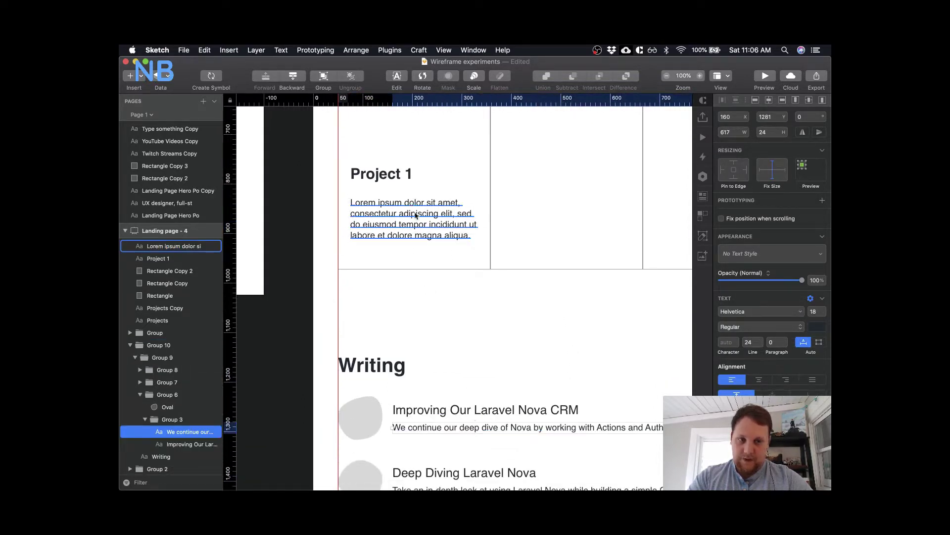
pyautogui.click(410, 203)
pyautogui.click(753, 343)
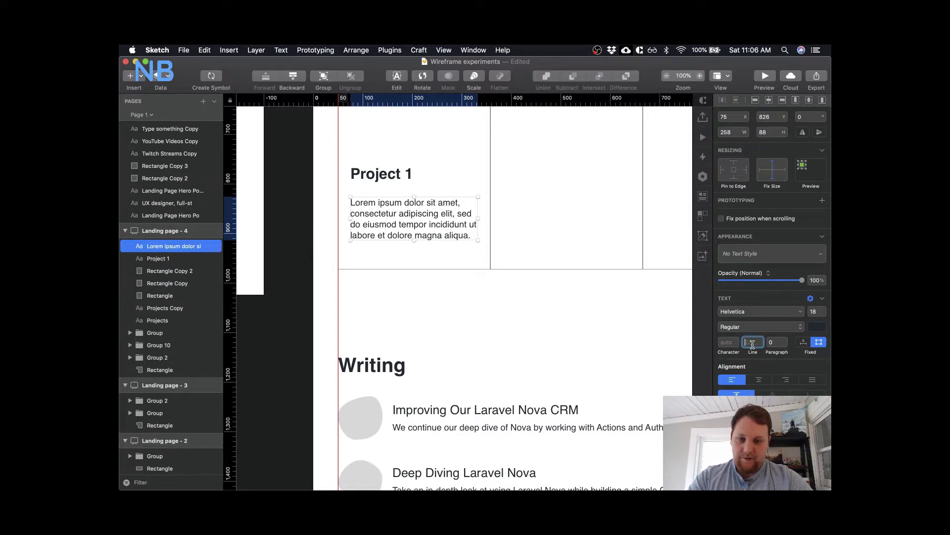
pyautogui.write('24')
pyautogui.click(518, 313)
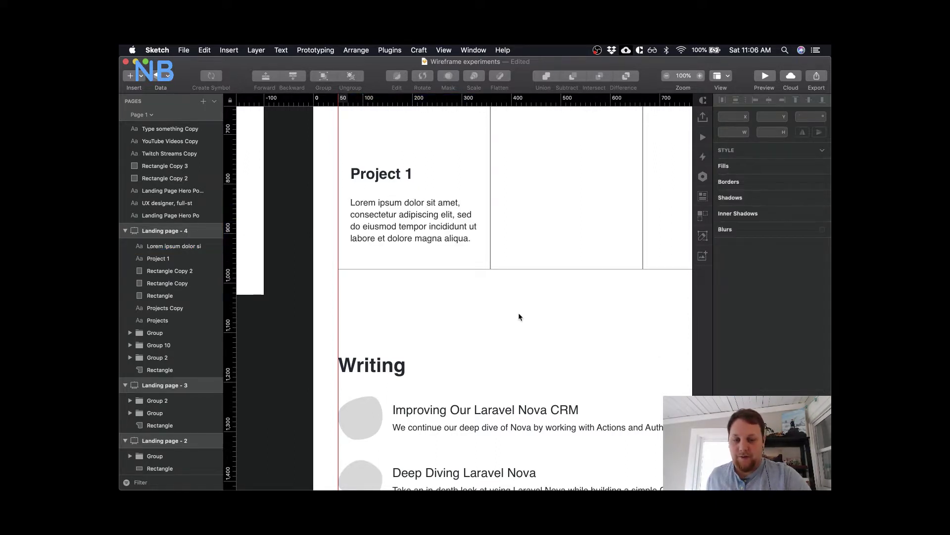
# - Move the Project 1 description up closer to its title, to Y 817
pyautogui.scroll(4, 518, 316)
pyautogui.click(406, 297)
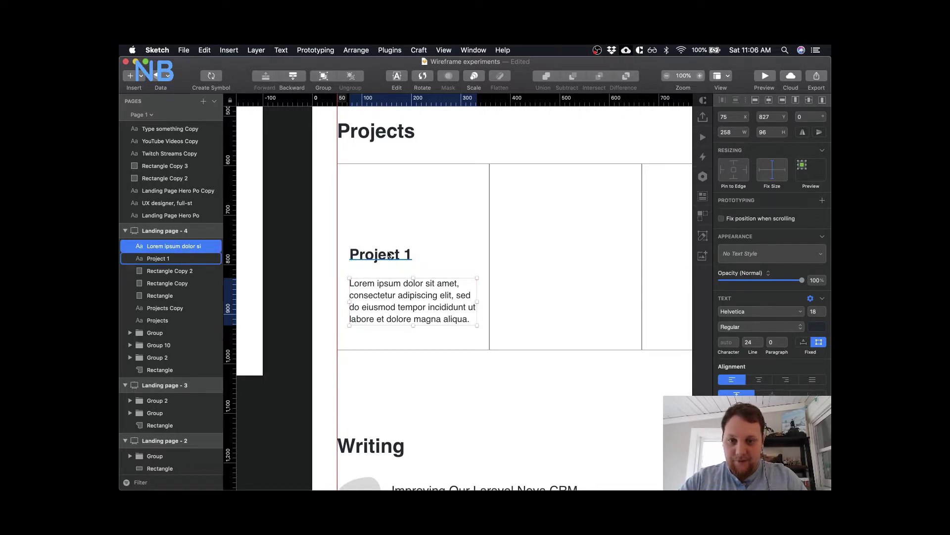
pyautogui.click(414, 333)
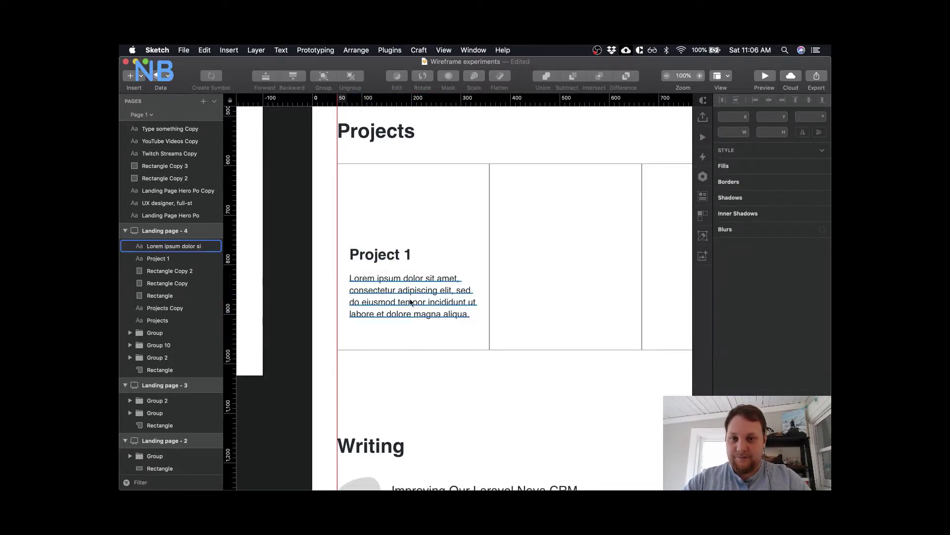
pyautogui.moveTo(436, 308); pyautogui.dragTo(436, 303)
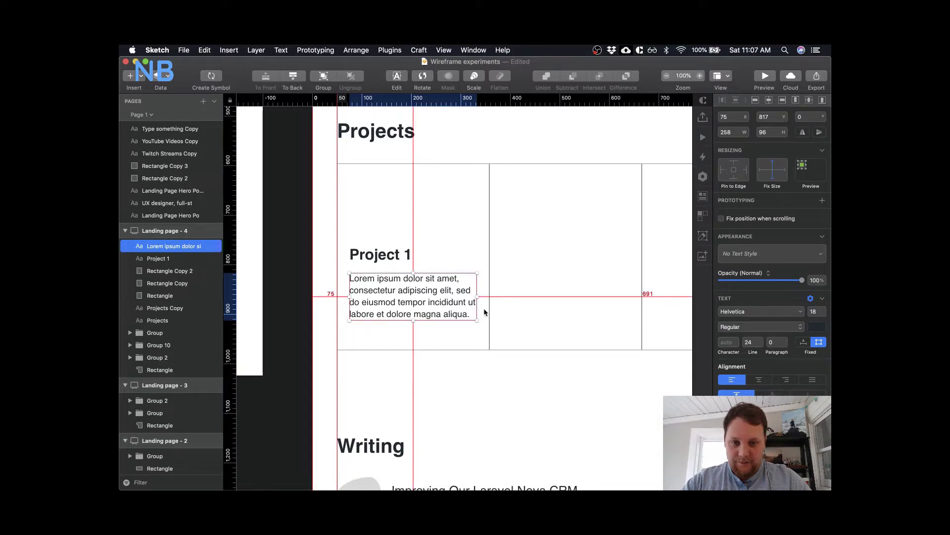
# - Duplicate the Project 1 title and description into the second and third cards at the same relative position
pyautogui.keyDown('shift'); pyautogui.click(378, 254); pyautogui.keyUp('shift')
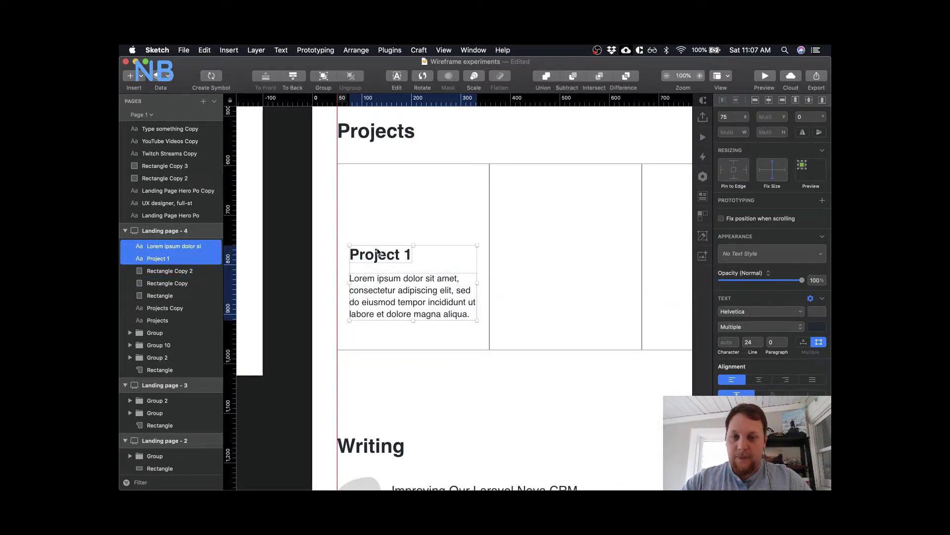
pyautogui.moveTo(377, 256); pyautogui.dragTo(530, 258)
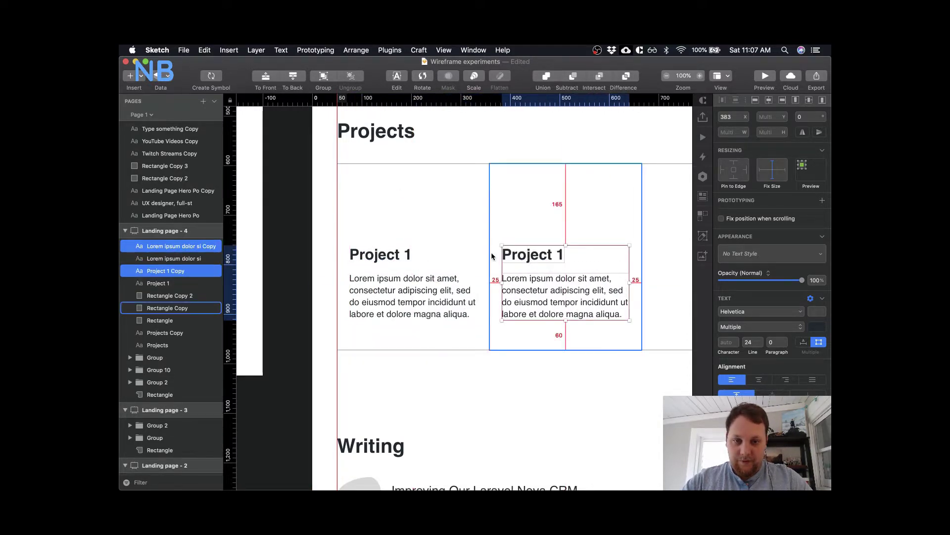
pyautogui.press('super+d')
pyautogui.hscroll(5, 445, 322)
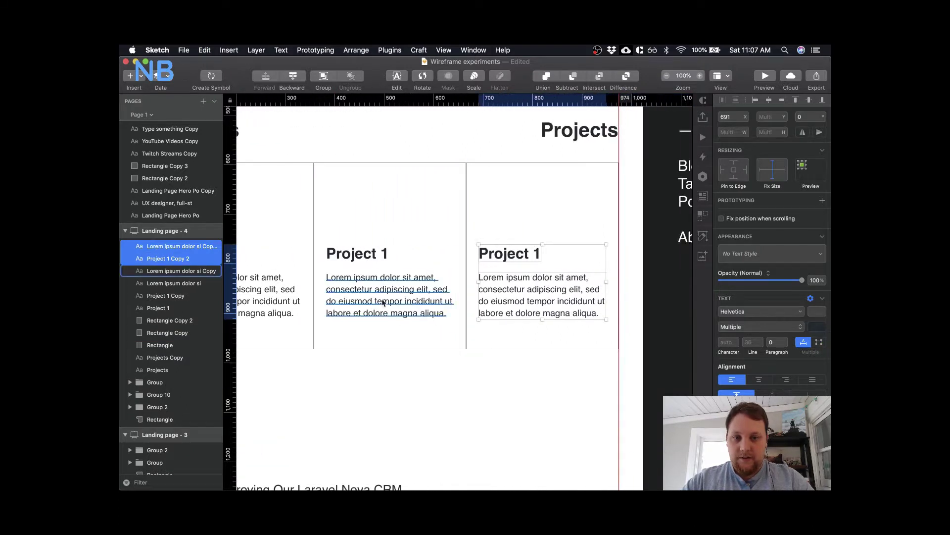
# - Change the title text in the middle card to Project 2
pyautogui.click(370, 253)
pyautogui.doubleClick(370, 253)
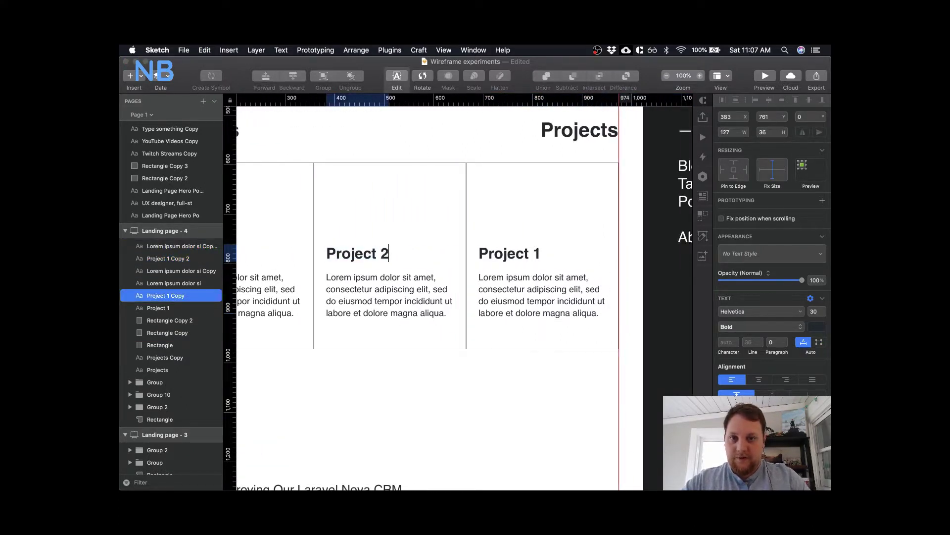
pyautogui.press('Escape')
# - Delete the duplicate Projects heading at the right guide above the third card
pyautogui.click(559, 133)
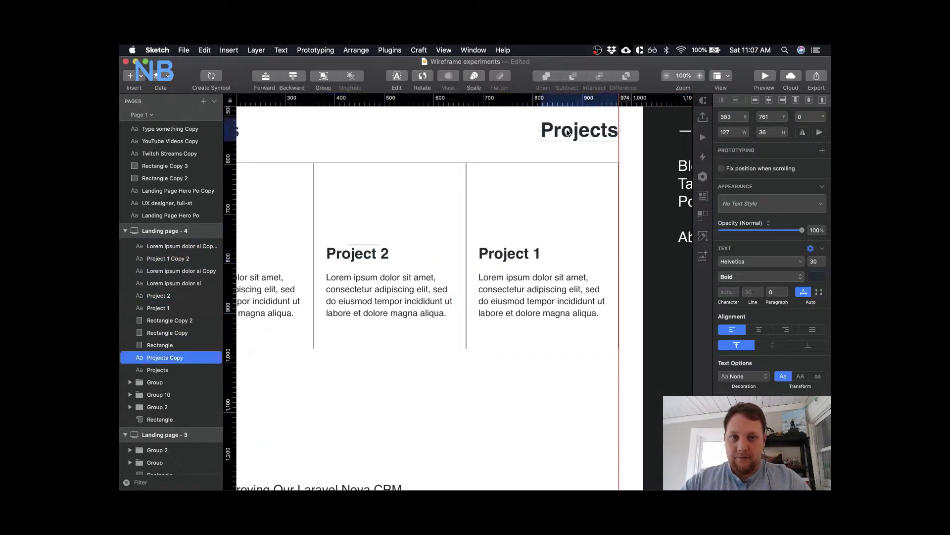
pyautogui.press('Delete')
# - Change the title text in the third project card to Project 2
pyautogui.click(168, 258)
pyautogui.press('Return')
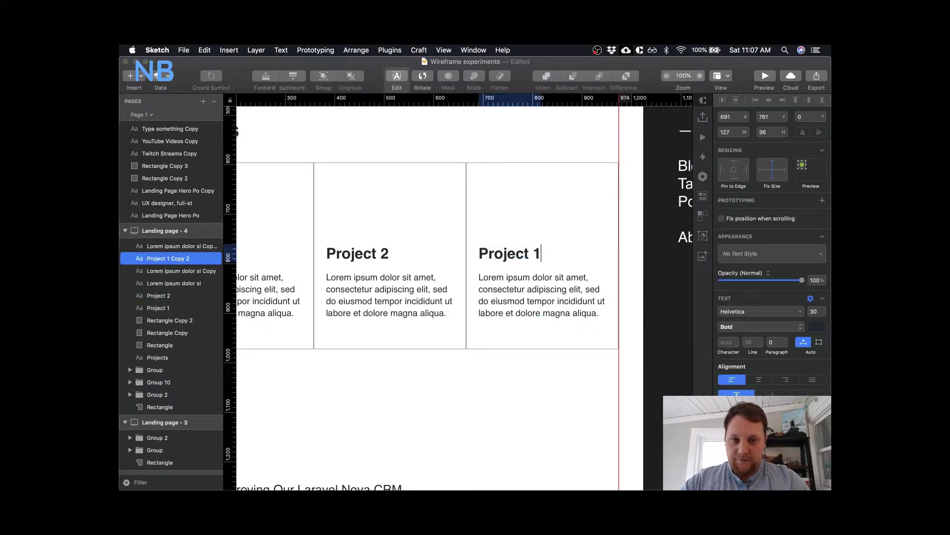
pyautogui.press('Escape')
pyautogui.press('super+minus')
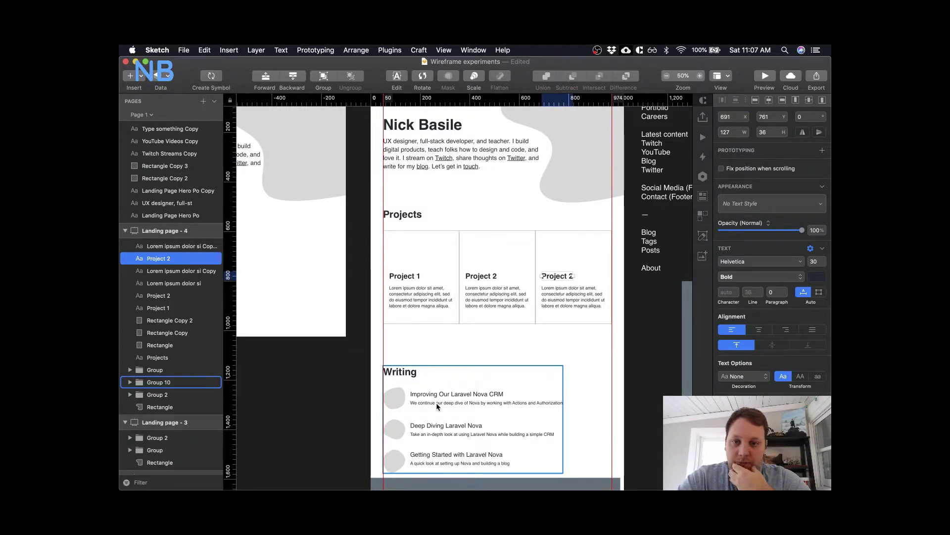
# - Switch to Chrome and examine how the open reference portfolio sites lay out case studies and project cards with images
pyautogui.click(441, 341)
pyautogui.hotkey('ctrl', 'Up')
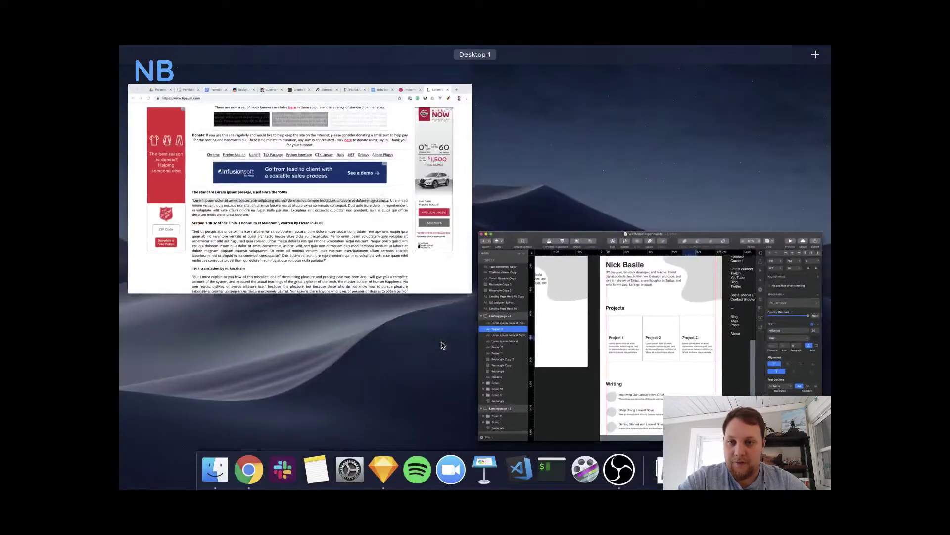
pyautogui.click(382, 233)
pyautogui.click(412, 70)
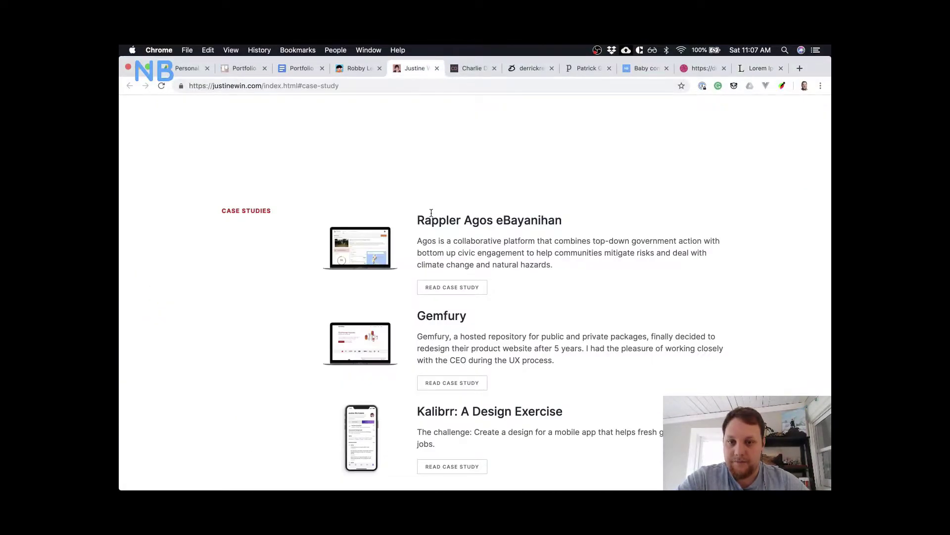
pyautogui.scroll(-2, 431, 213)
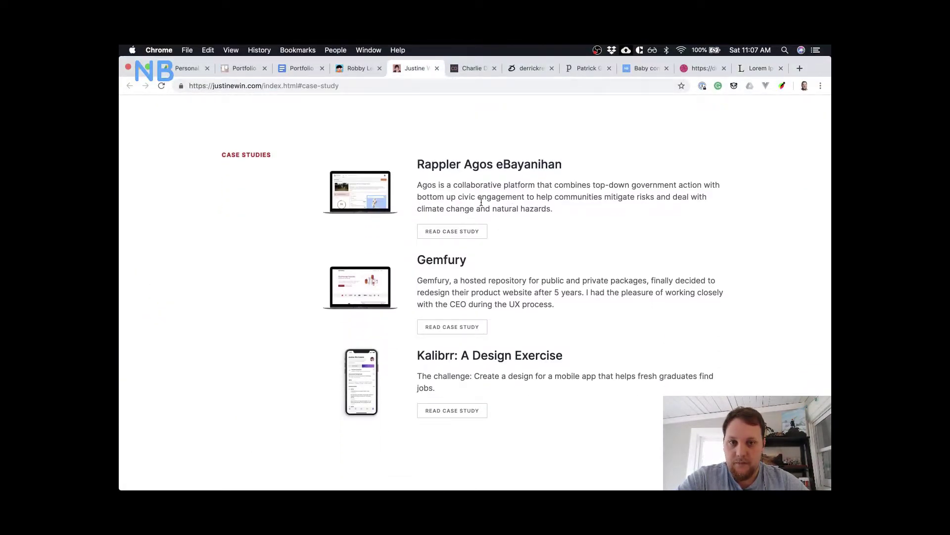
pyautogui.click(459, 72)
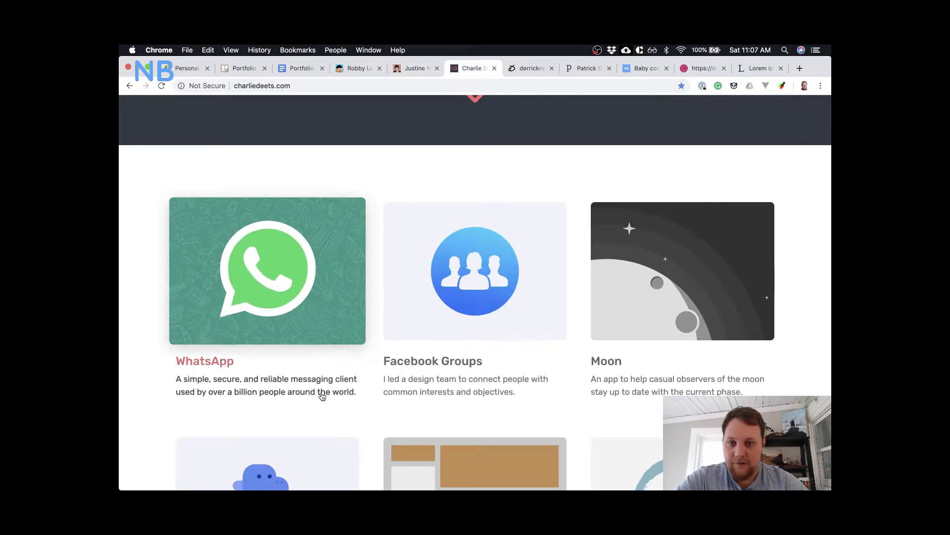
pyautogui.scroll(-5, 365, 343)
pyautogui.scroll(3, 475, 372)
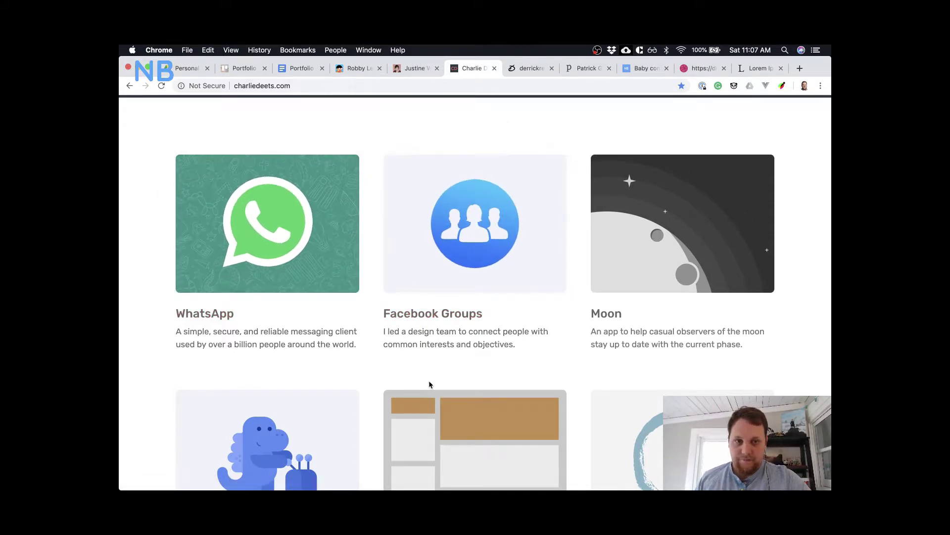
pyautogui.scroll(2, 429, 381)
# - Return to Sketch and add vertical guides at 75 and 333 along both edges of the Project 1 text
pyautogui.hotkey('ctrl', 'Up')
pyautogui.click(610, 387)
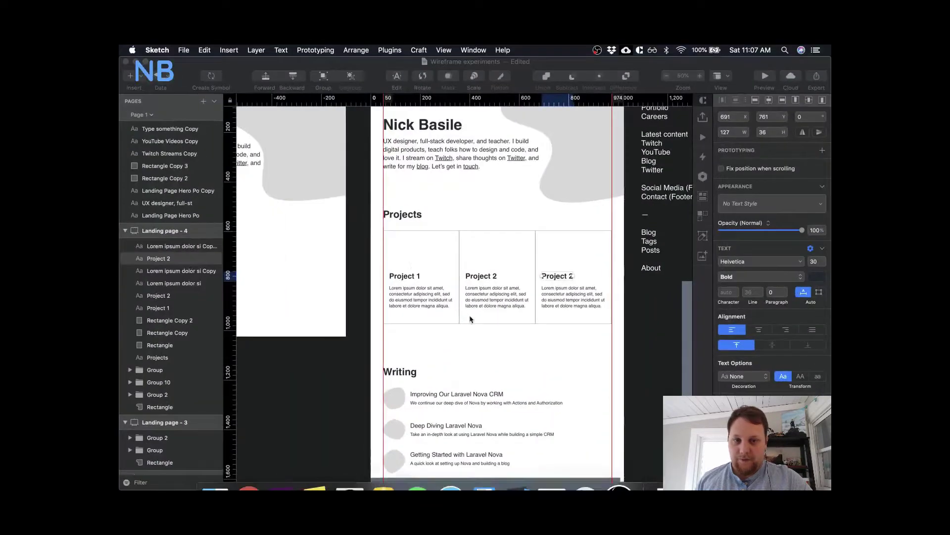
pyautogui.press('super+plus')
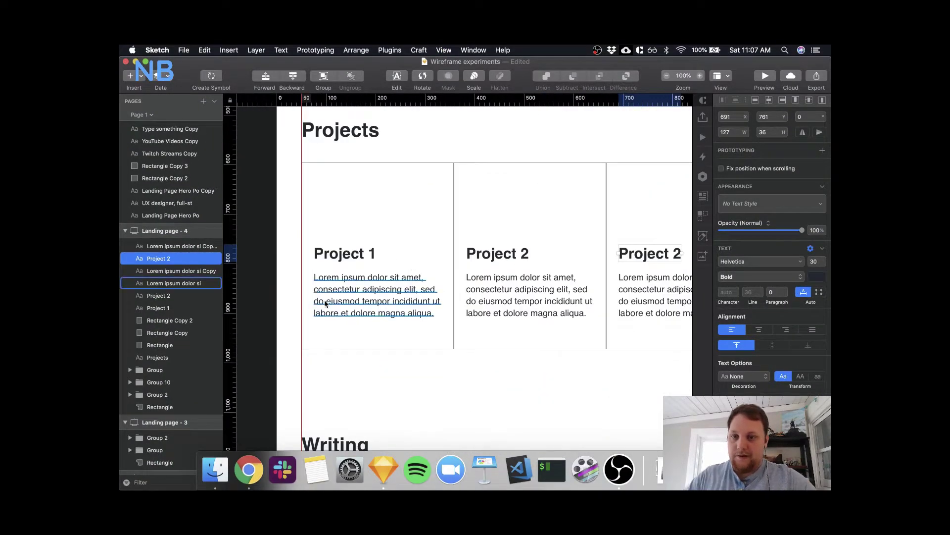
pyautogui.click(376, 301)
pyautogui.keyDown('shift'); pyautogui.click(339, 252); pyautogui.keyUp('shift')
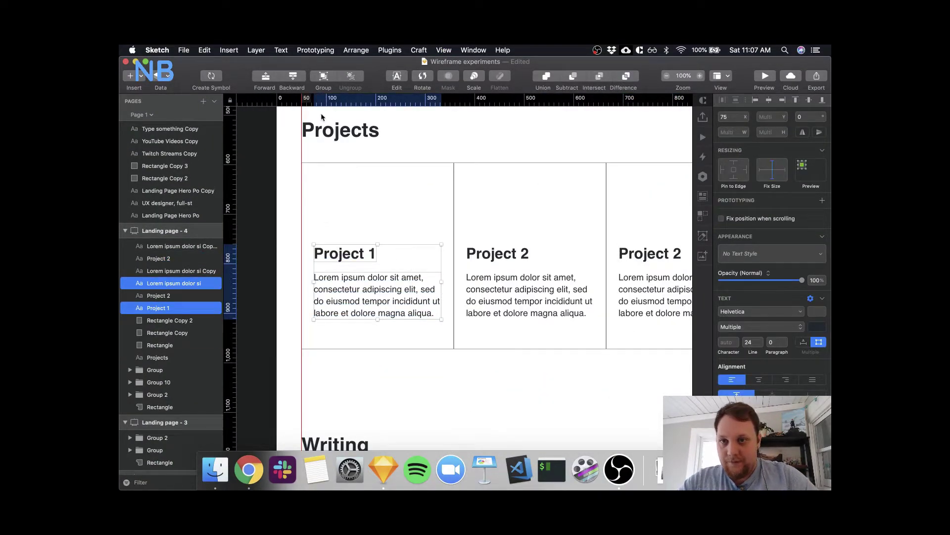
pyautogui.click(315, 98)
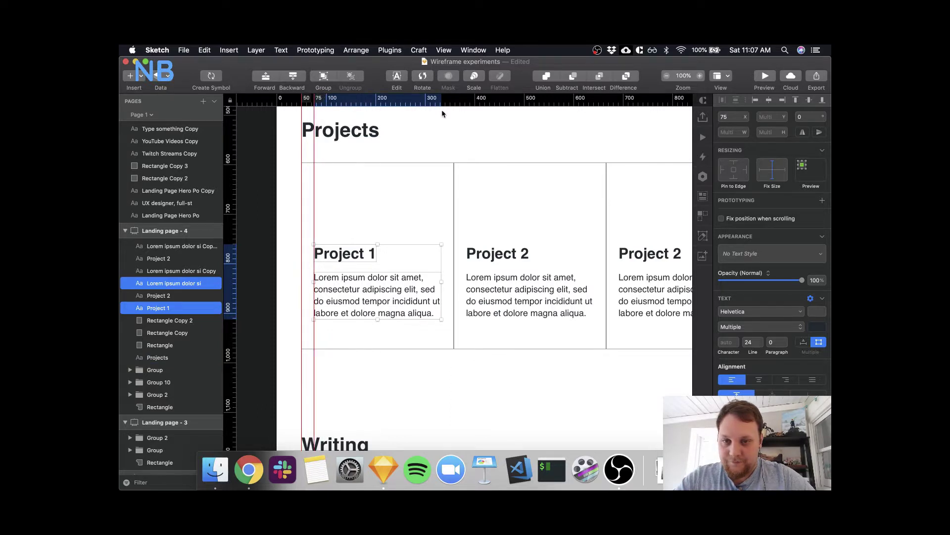
pyautogui.click(443, 99)
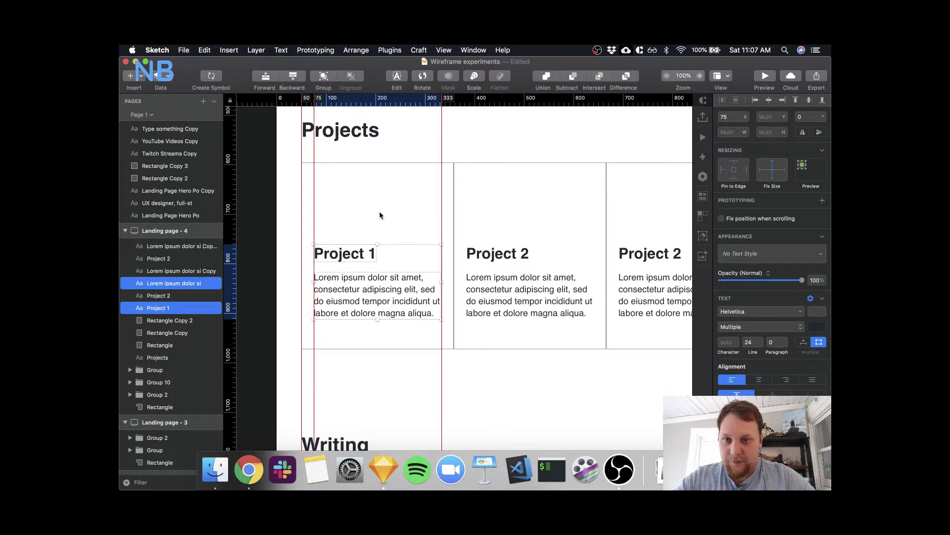
# - Draw a 258 × 131 rectangle between the 75 and 333 guides above the Project 1 title and move it up to Y 596
pyautogui.press('r')
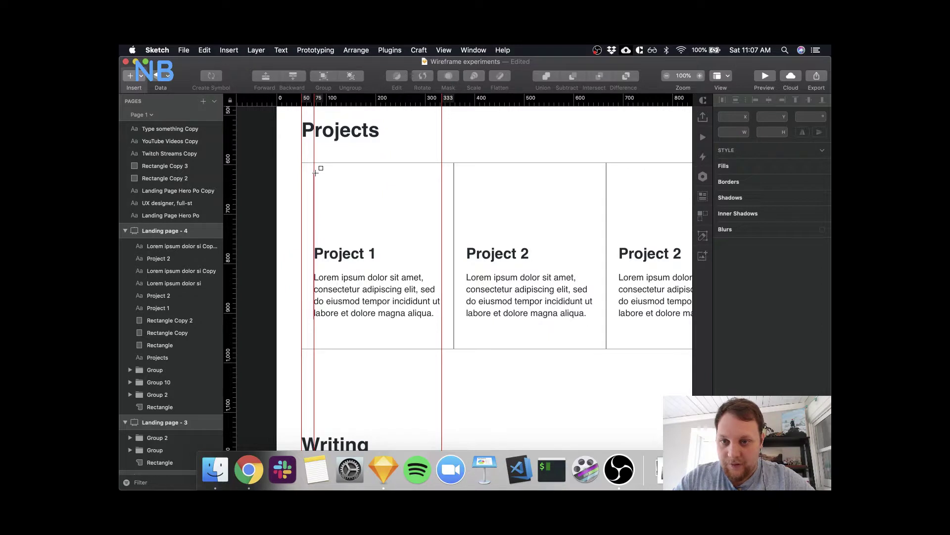
pyautogui.moveTo(314, 173); pyautogui.dragTo(441, 238)
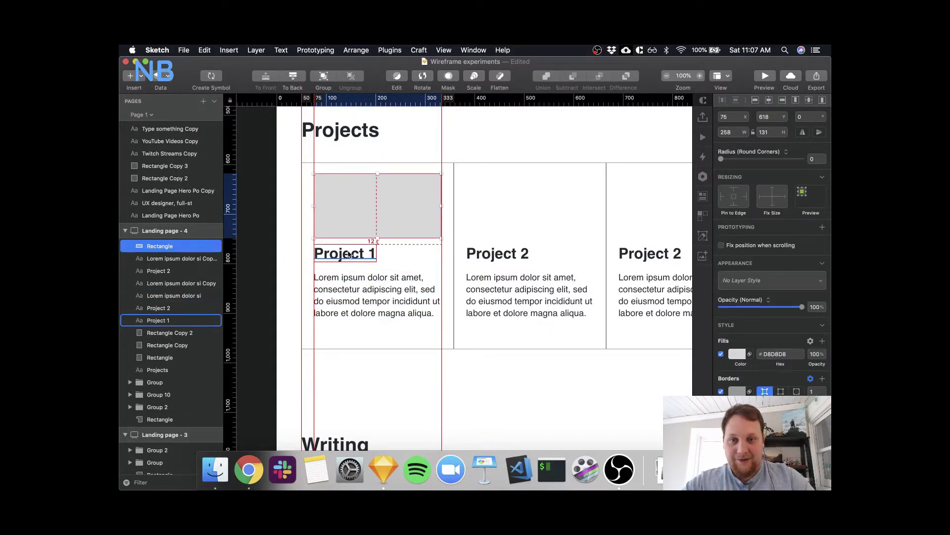
pyautogui.press('Up')
pyautogui.press('Up')
pyautogui.press('Up')
pyautogui.press('Up')
pyautogui.press('Up')
pyautogui.press('Up')
pyautogui.press('Up')
pyautogui.press('Up')
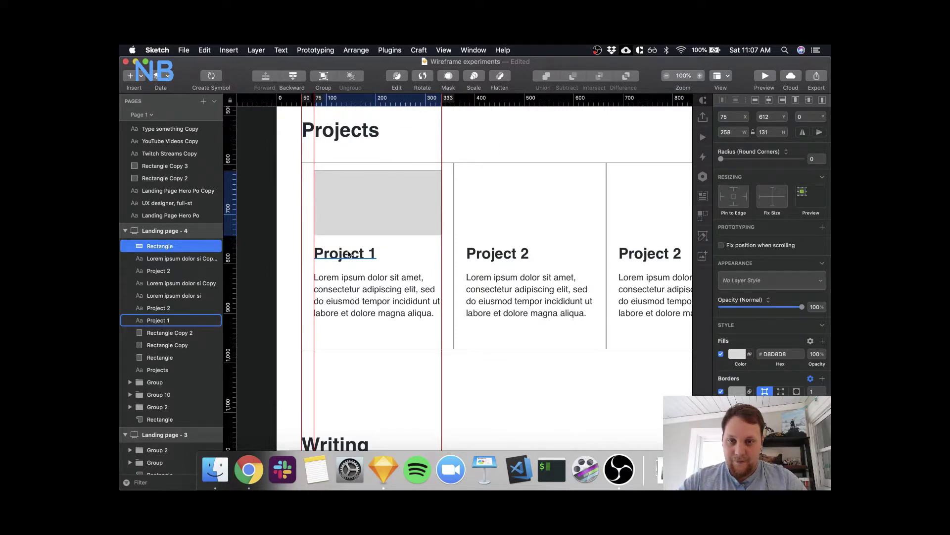
pyautogui.hotkey('shift', 'Up')
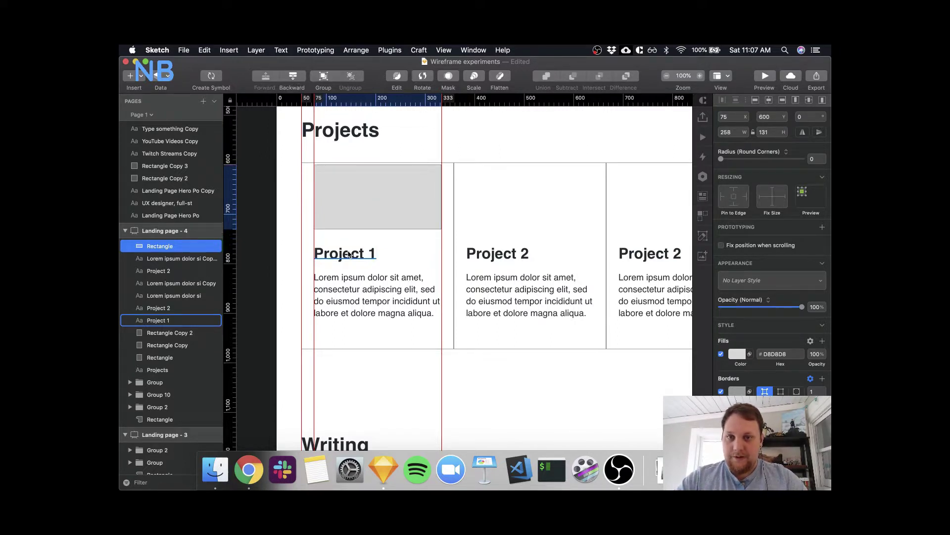
pyautogui.press('Up')
pyautogui.press('Up')
pyautogui.press('Up')
pyautogui.press('Up')
pyautogui.press('alt')
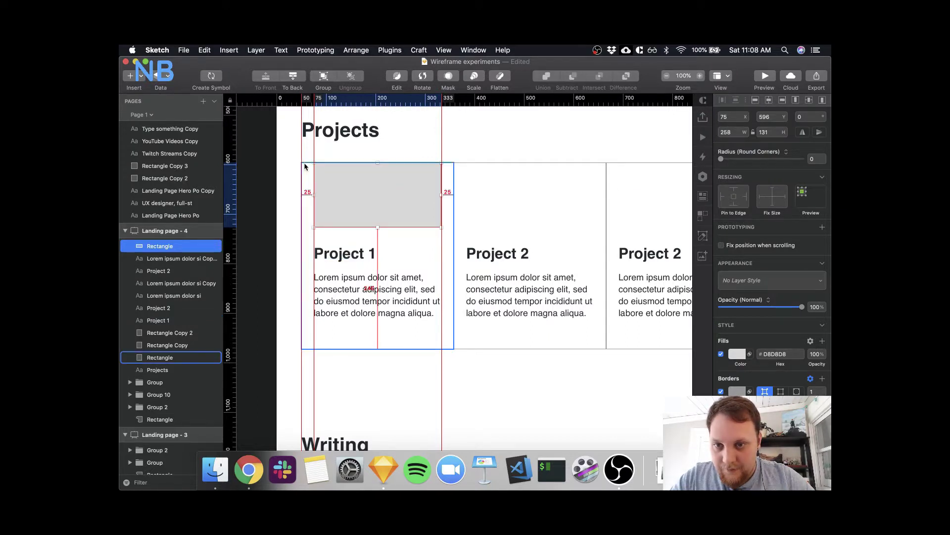
# - Move the Project 1 title and description up together, closer to the grey rectangle
pyautogui.keyDown('shift'); pyautogui.click(346, 253); pyautogui.keyUp('shift')
pyautogui.keyDown('shift'); pyautogui.click(351, 306); pyautogui.keyUp('shift')
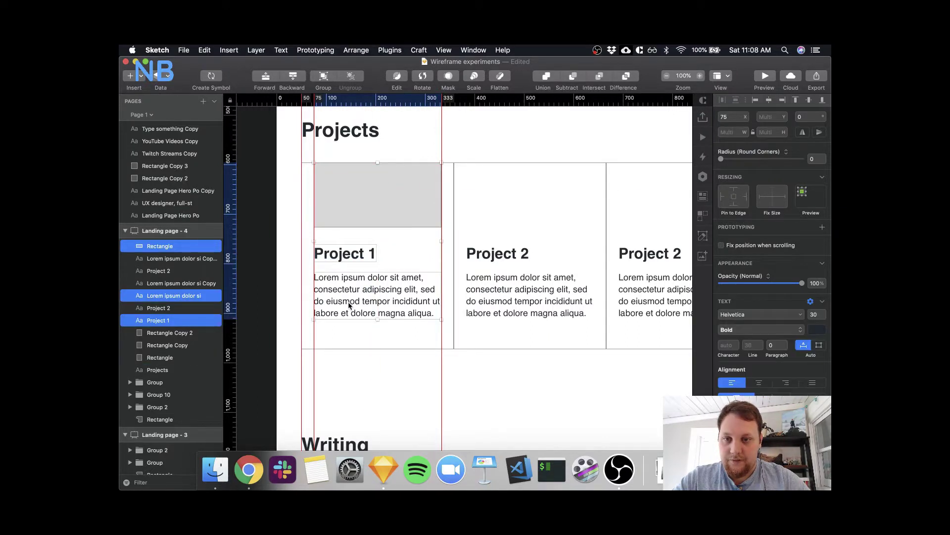
pyautogui.click(380, 333)
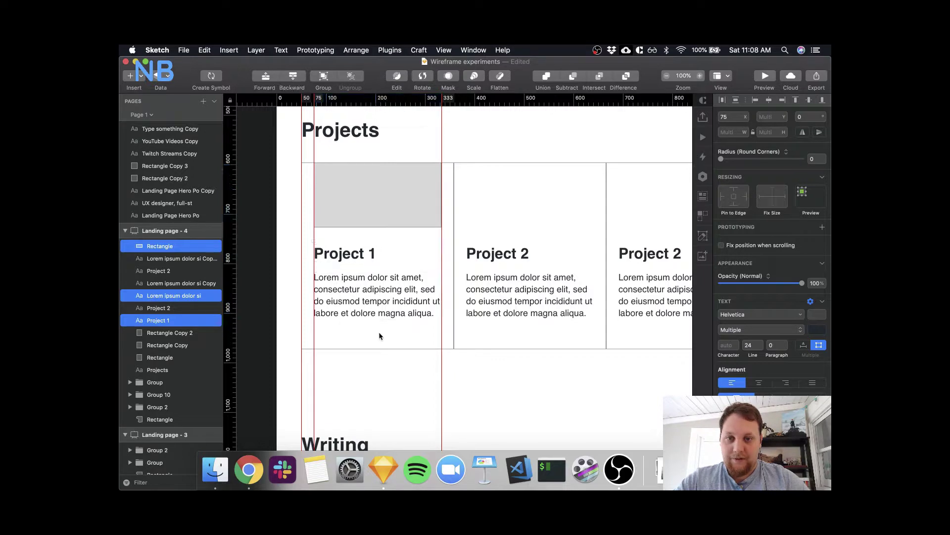
pyautogui.click(360, 302)
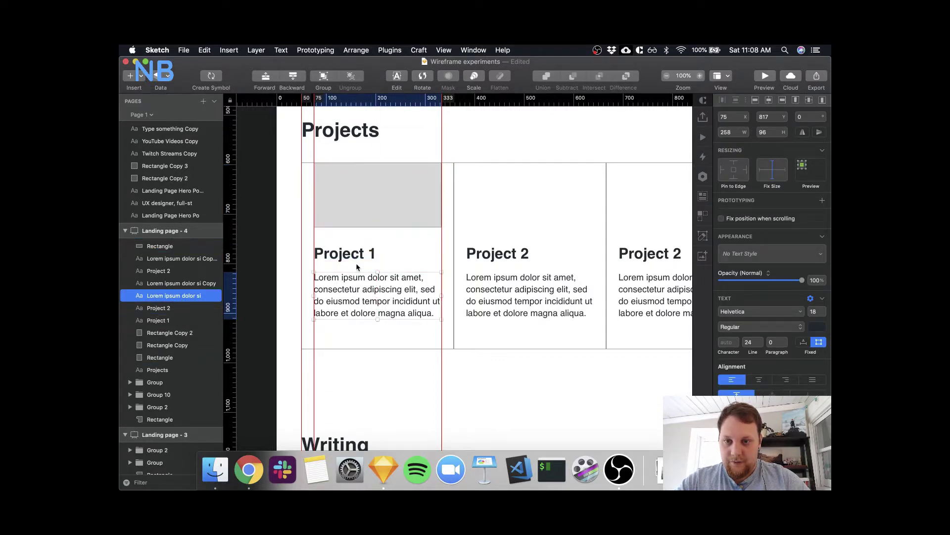
pyautogui.keyDown('shift'); pyautogui.click(357, 257); pyautogui.keyUp('shift')
pyautogui.press('Up')
pyautogui.press('Up')
pyautogui.press('Up')
pyautogui.press('Up')
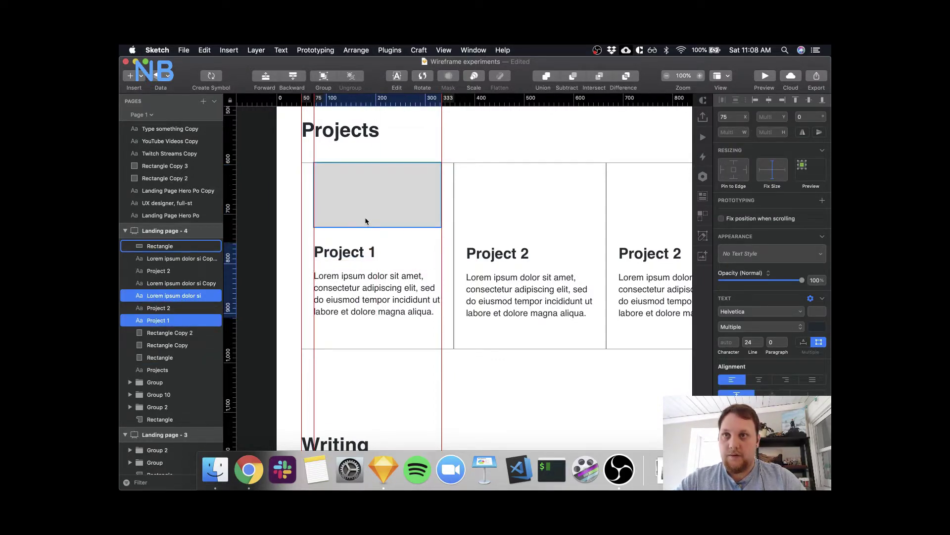
pyautogui.press('Up')
pyautogui.press('Up')
pyautogui.press('Up')
pyautogui.press('Up')
pyautogui.press('Up')
pyautogui.press('Up')
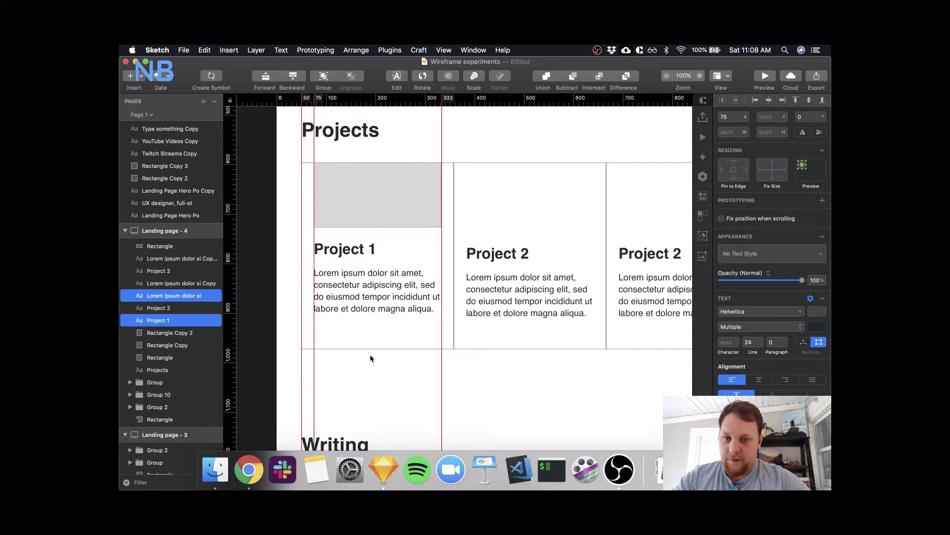
# - Nudge only the Project 1 description slightly closer to its title
pyautogui.click(366, 297)
pyautogui.press('Up')
pyautogui.press('Up')
pyautogui.press('Up')
pyautogui.press('Up')
pyautogui.press('Up')
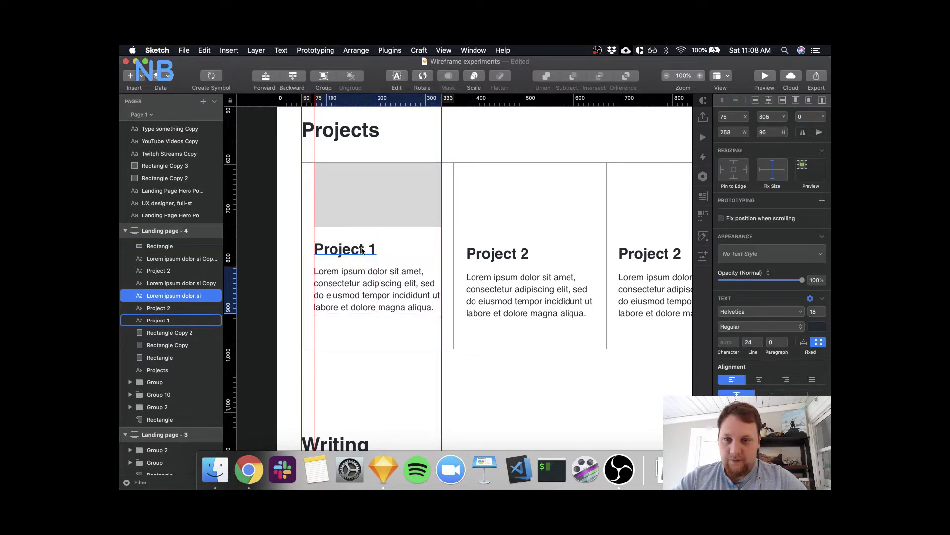
# - Move the Project 1 title and description down together, placing the title at Y 757
pyautogui.keyDown('shift'); pyautogui.click(362, 250); pyautogui.keyUp('shift')
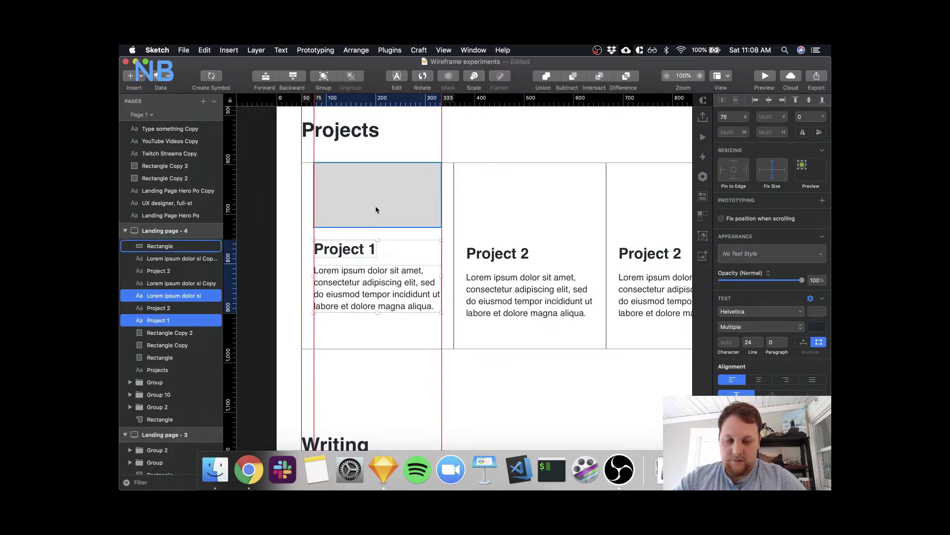
pyautogui.press('Down')
pyautogui.press('Down')
pyautogui.press('Down')
pyautogui.press('Down')
pyautogui.press('Down')
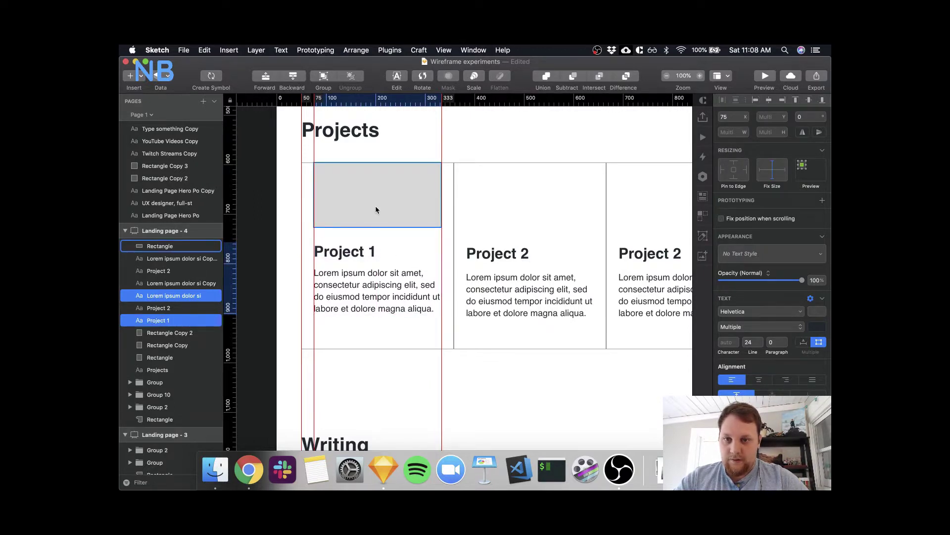
pyautogui.click(346, 316)
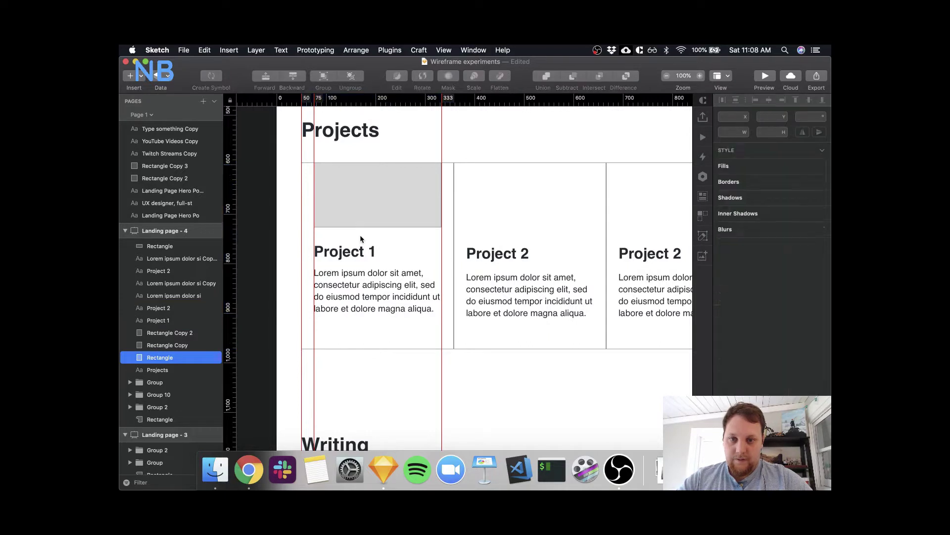
# - Set the font size of the Project 1 title to 25
pyautogui.click(356, 252)
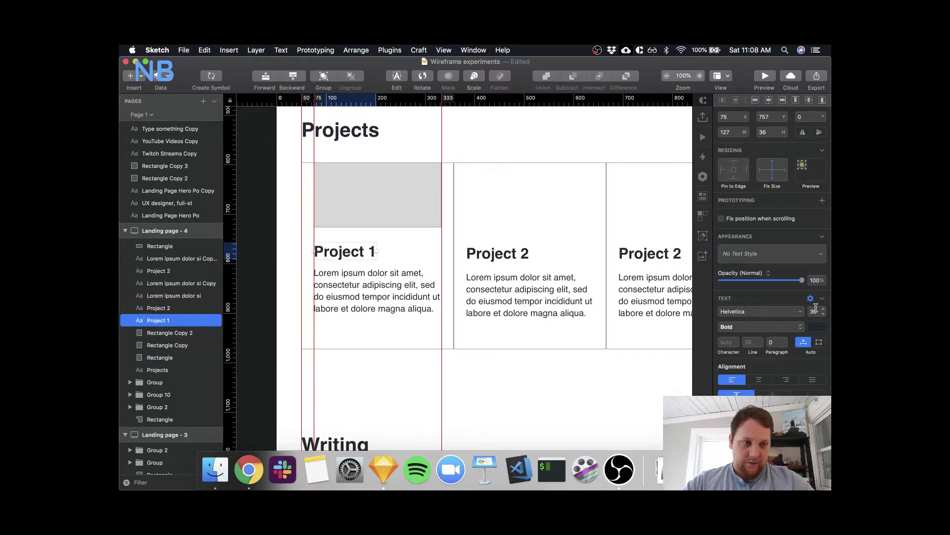
pyautogui.click(815, 311)
pyautogui.write('25')
pyautogui.press('Return')
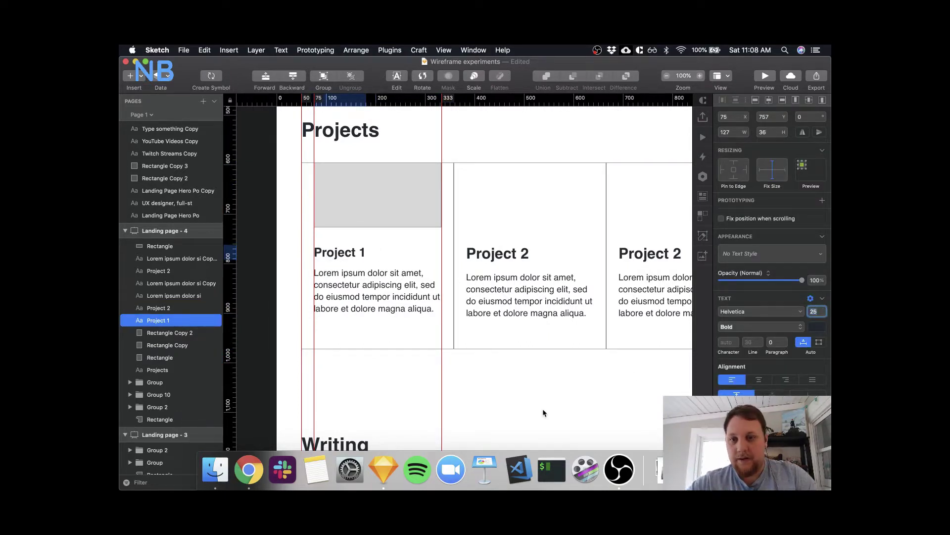
pyautogui.click(402, 399)
# - Move the resized Project 1 title and its description up together by a few pixels toward the grey rectangle
pyautogui.click(340, 252)
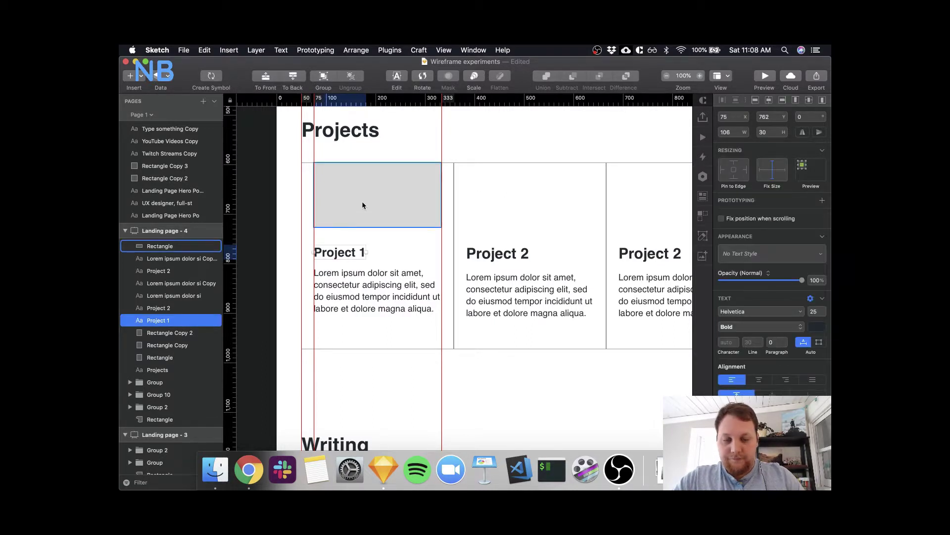
pyautogui.keyDown('shift'); pyautogui.click(369, 285); pyautogui.keyUp('shift')
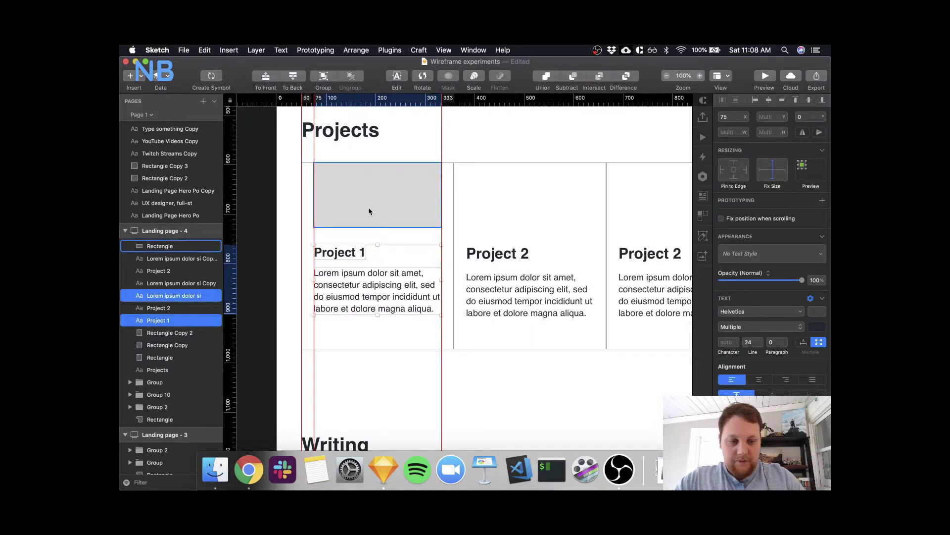
pyautogui.press('Up')
pyautogui.press('Up')
pyautogui.press('Up')
pyautogui.press('Up')
pyautogui.press('Up')
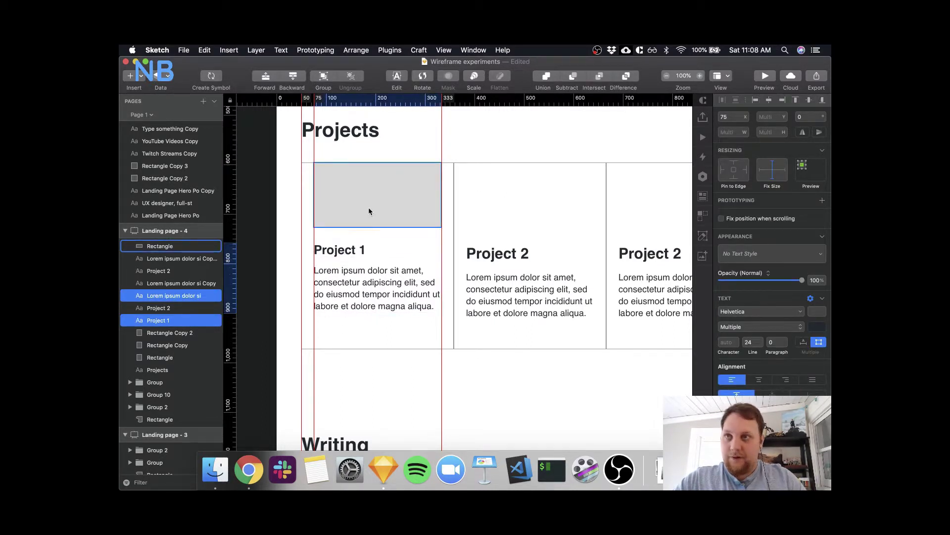
# - Move the Project 1 description alone up toward its title, to about Y 798
pyautogui.keyDown('shift'); pyautogui.click(365, 251); pyautogui.keyUp('shift')
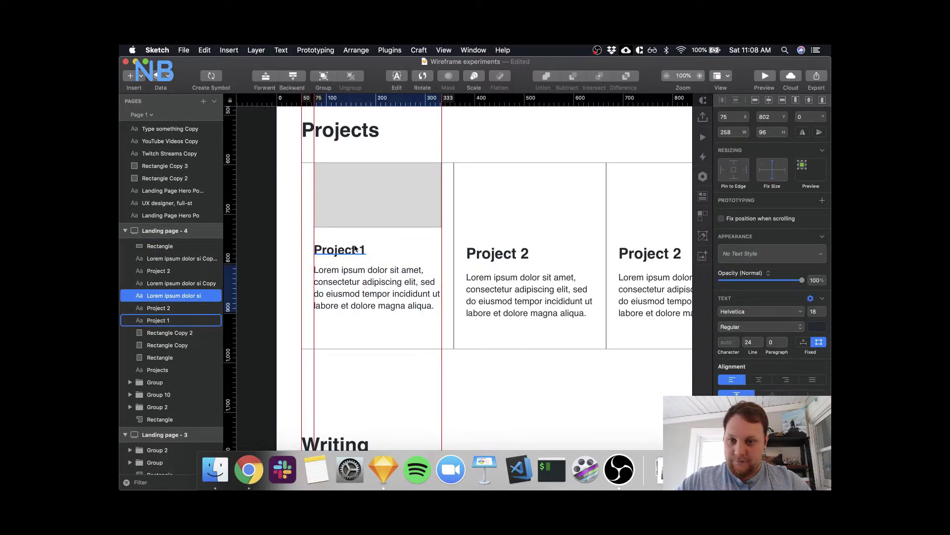
pyautogui.press('Up')
pyautogui.press('Up')
pyautogui.press('Up')
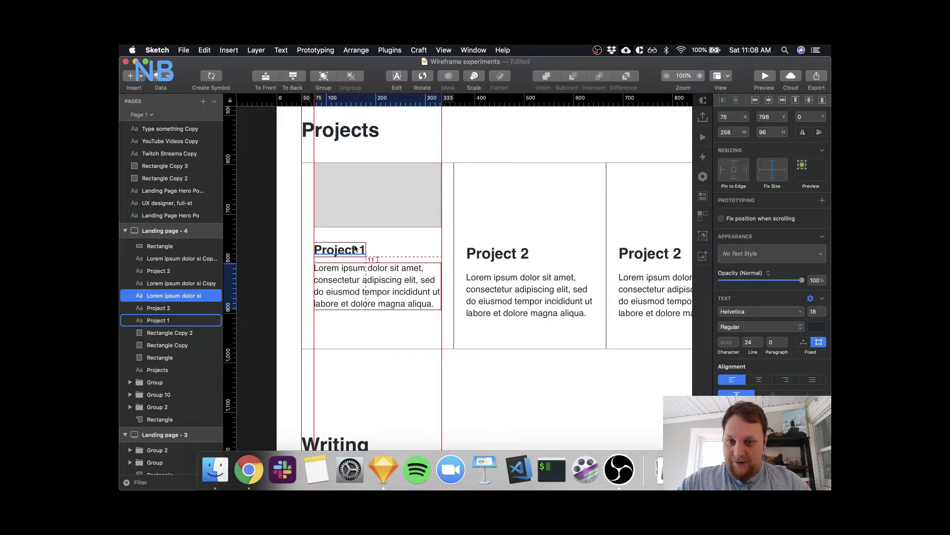
pyautogui.click(357, 318)
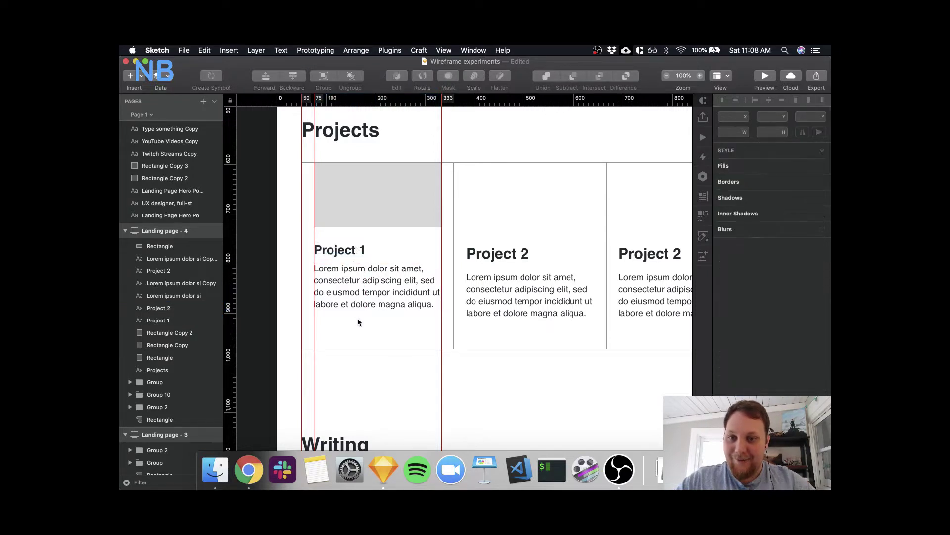
# - Group the Project 1 title with its lorem ipsum description
pyautogui.click(366, 286)
pyautogui.keyDown('shift'); pyautogui.click(345, 254); pyautogui.keyUp('shift')
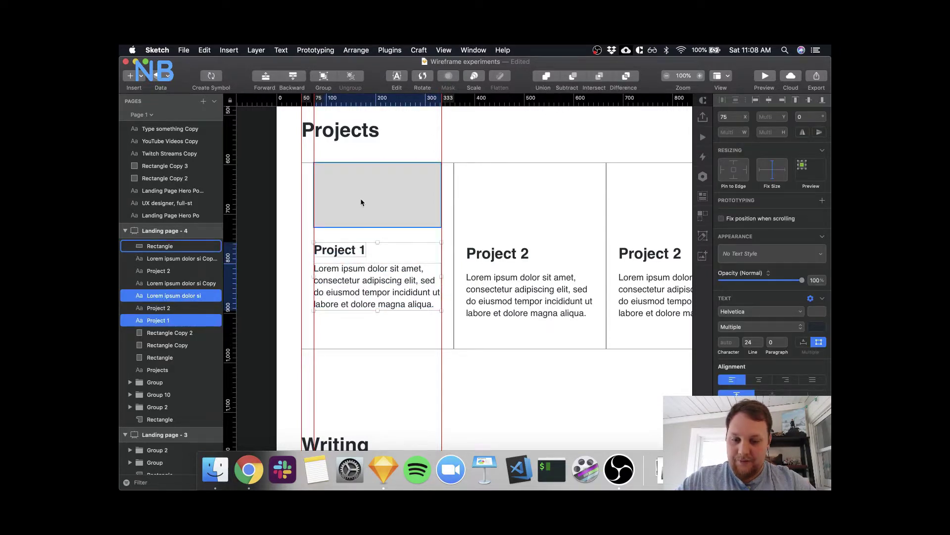
pyautogui.press('super+g')
pyautogui.click(340, 359)
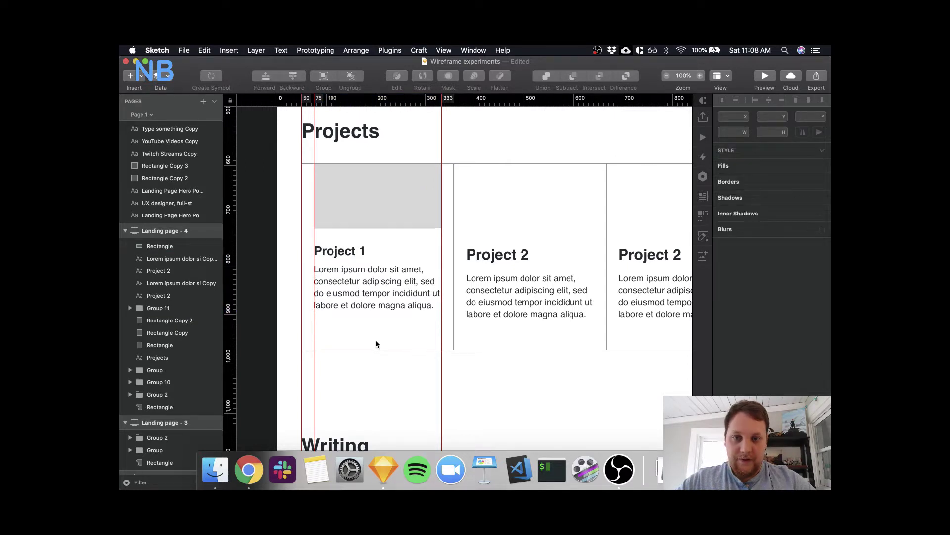
# - Delete the Project 2 titles and descriptions from the second and third cards, leaving only their outlines
pyautogui.scroll(2, 375, 340)
pyautogui.hscroll(3, 375, 340)
pyautogui.click(479, 319)
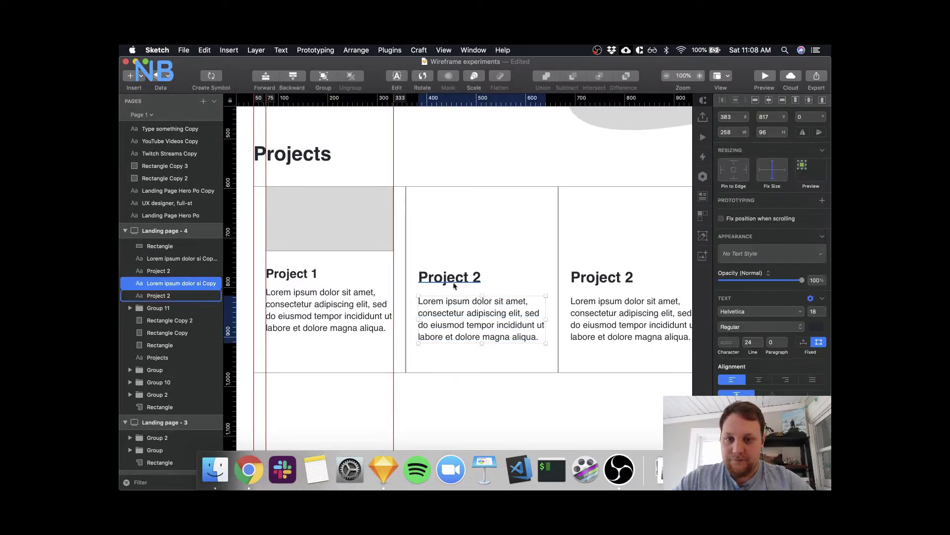
pyautogui.keyDown('shift'); pyautogui.click(450, 277); pyautogui.keyUp('shift')
pyautogui.keyDown('shift'); pyautogui.click(587, 315); pyautogui.keyUp('shift')
pyautogui.keyDown('shift'); pyautogui.click(601, 278); pyautogui.keyUp('shift')
pyautogui.press('BackSpace')
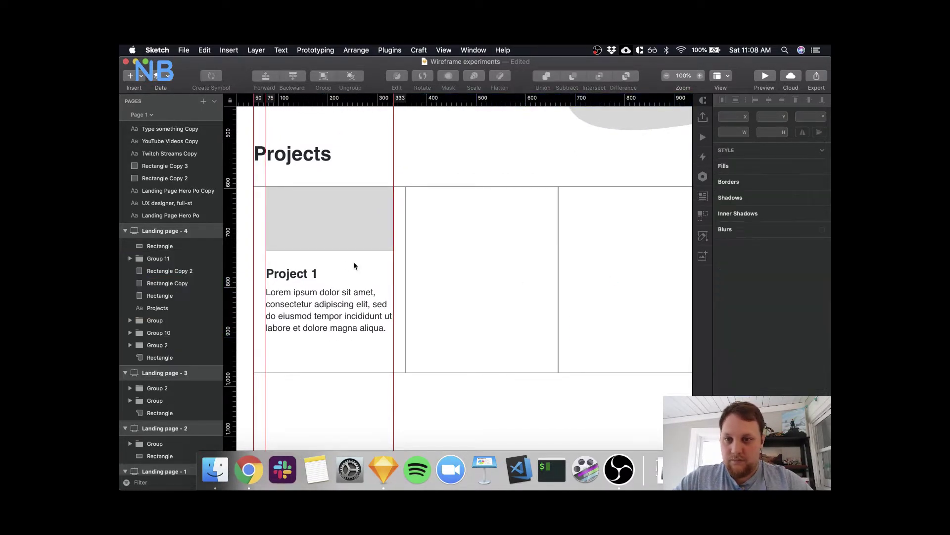
# - Set the height of the grey image placeholder in the first card to 150
pyautogui.click(343, 246)
pyautogui.click(343, 246)
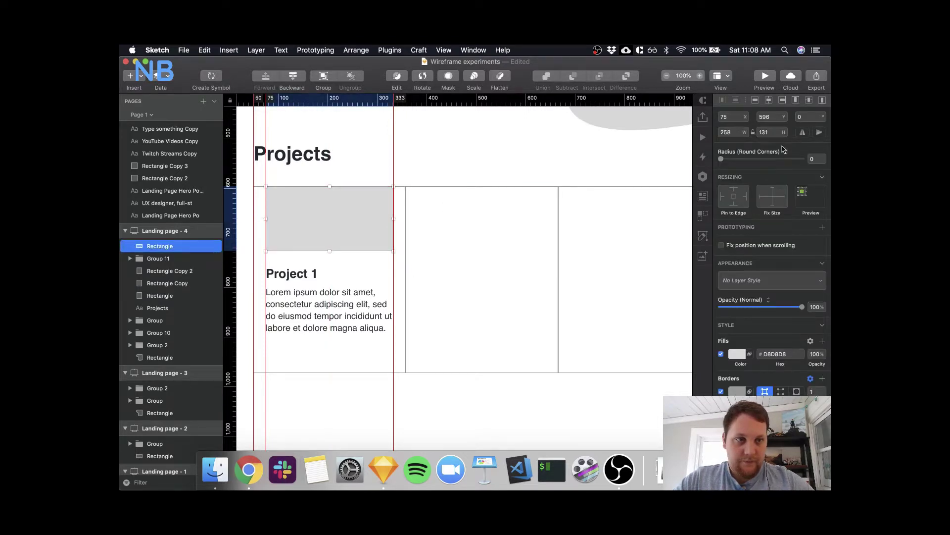
pyautogui.write('1')
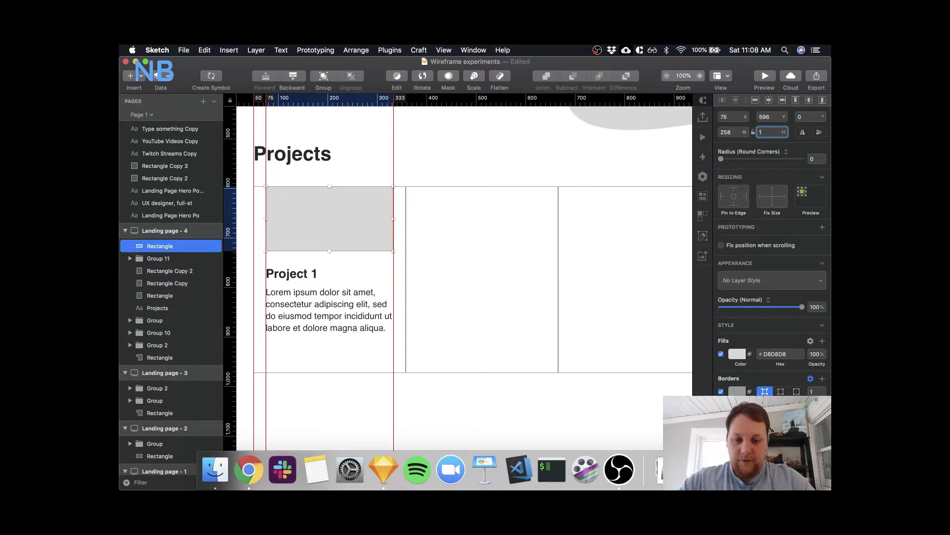
pyautogui.write('50')
# - Move the Project 1 text group down to Y 776, 30 px below the grey image placeholder
pyautogui.click(321, 261)
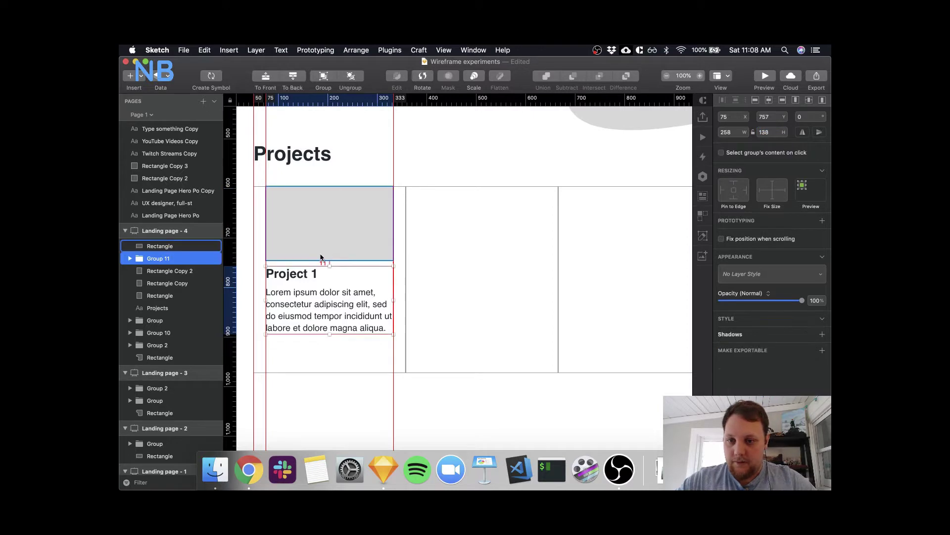
pyautogui.hotkey('shift', 'Down')
pyautogui.hotkey('shift', 'Down')
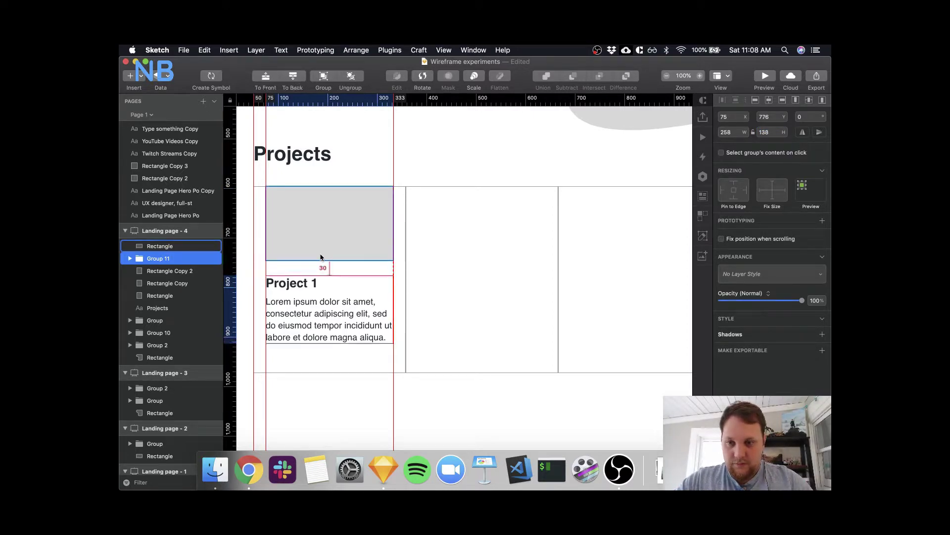
pyautogui.press('Escape')
pyautogui.hscroll(-3, 468, 285)
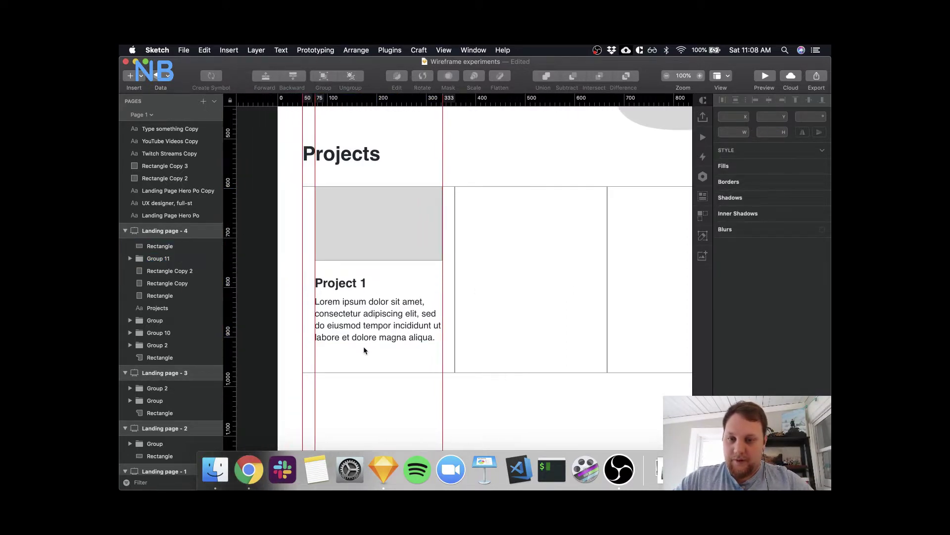
# - Add a "Learn More" text layer below the Project 1 description
pyautogui.scroll(-3, 365, 347)
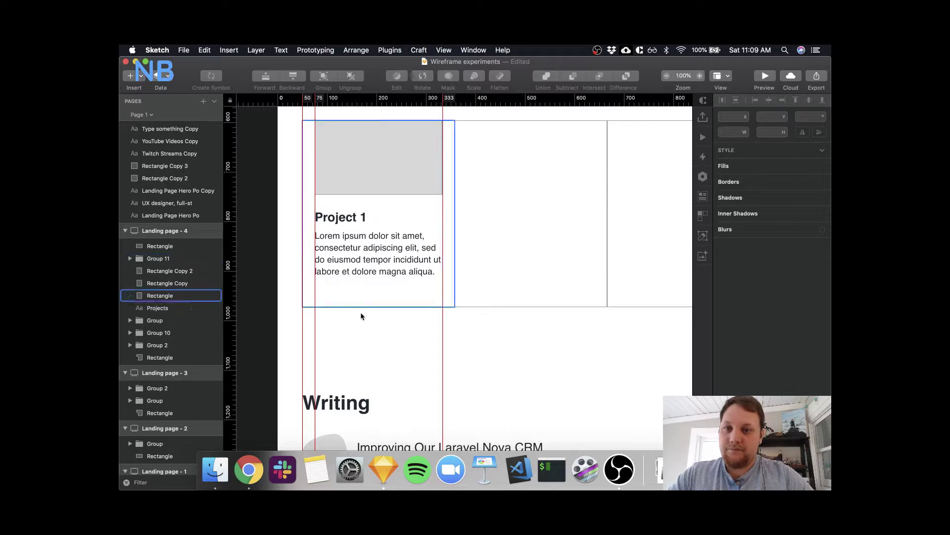
pyautogui.press('t')
pyautogui.click(340, 297)
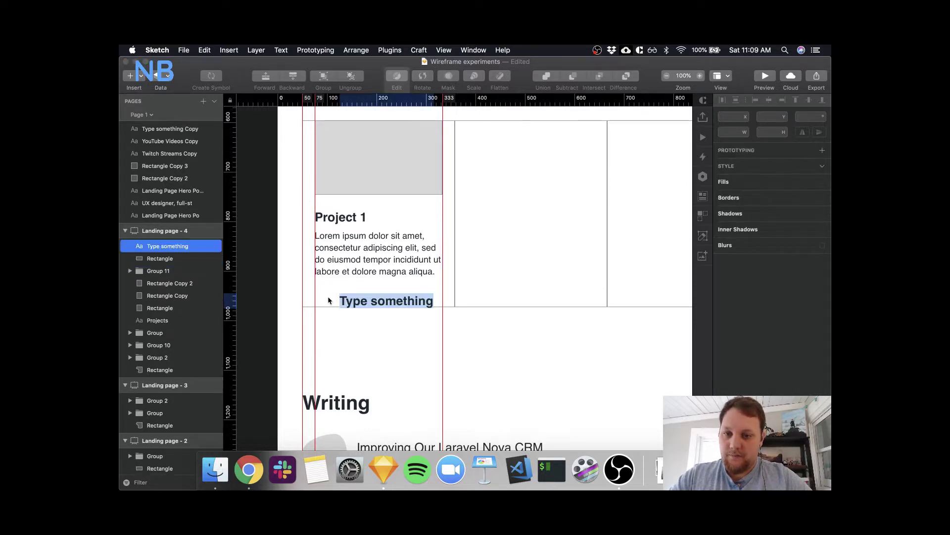
pyautogui.write('LE')
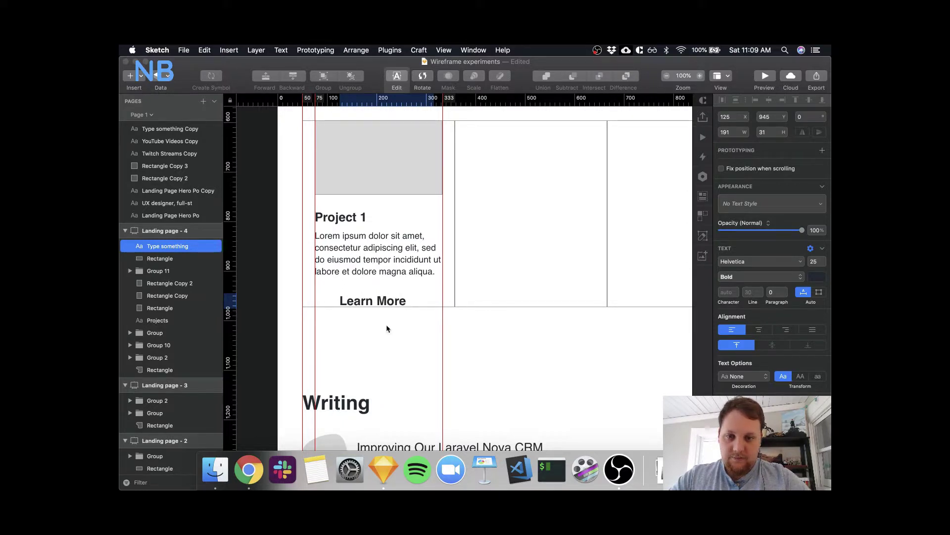
pyautogui.press('Escape')
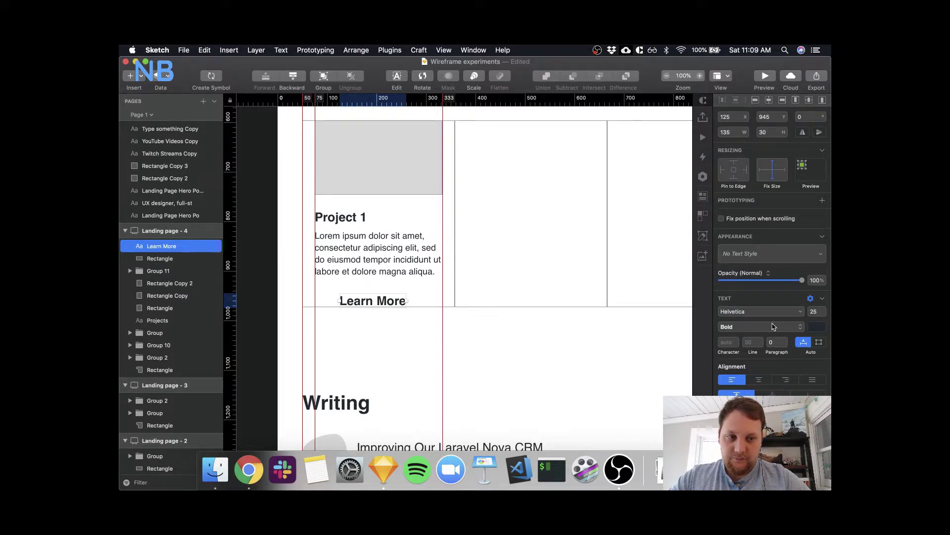
# - Format the Learn More text as Regular weight, size 18 and underlined
pyautogui.click(774, 326)
pyautogui.click(794, 333)
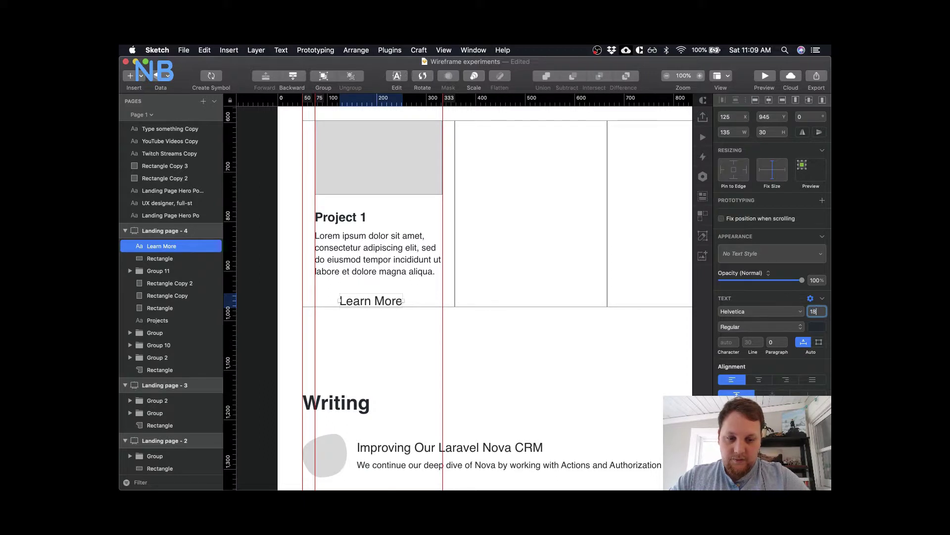
pyautogui.write('18')
pyautogui.press('Return')
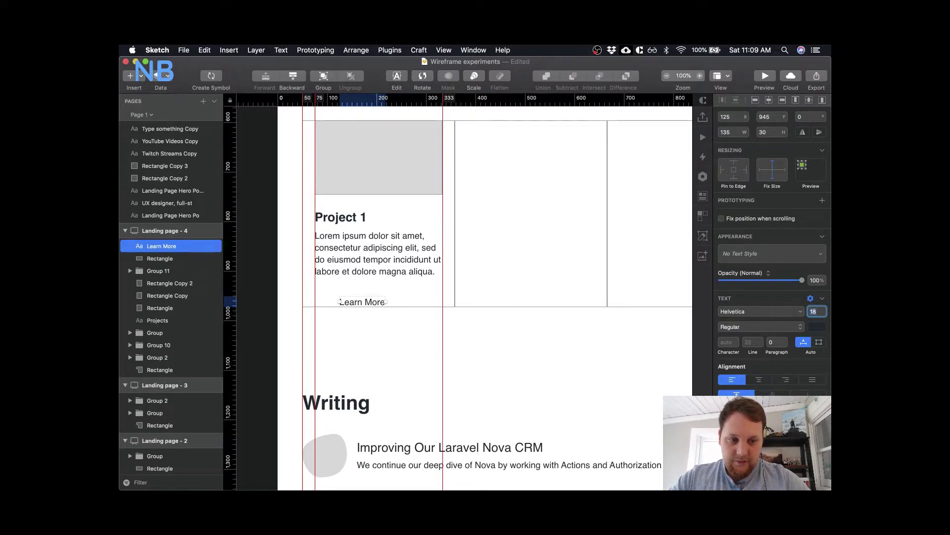
pyautogui.click(363, 345)
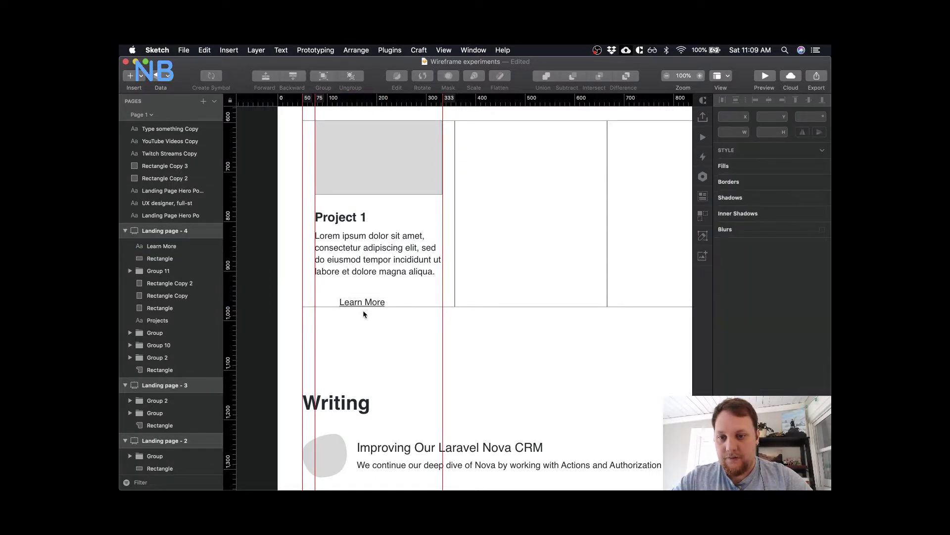
# - Align the Learn More link with the description's left edge at X 75 and move it up to Y 926
pyautogui.moveTo(364, 305); pyautogui.dragTo(338, 297)
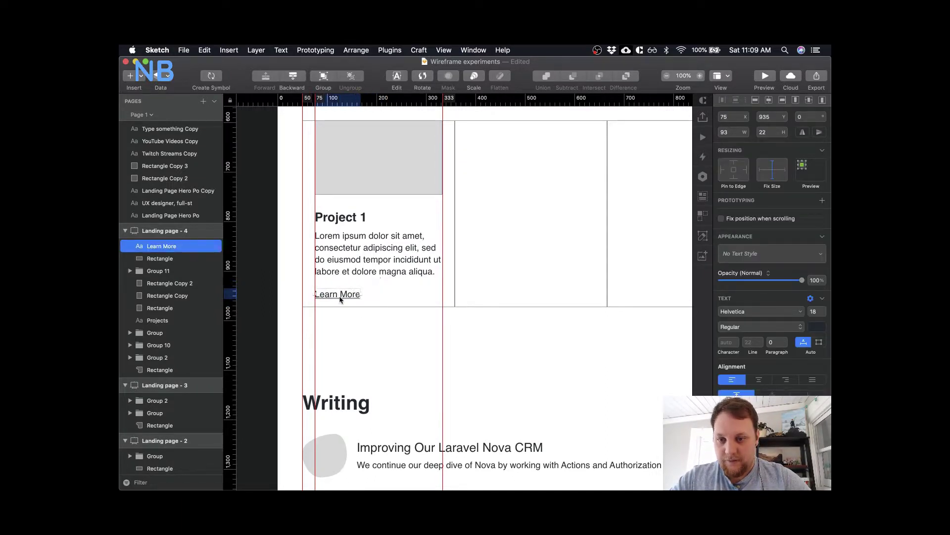
pyautogui.press('alt')
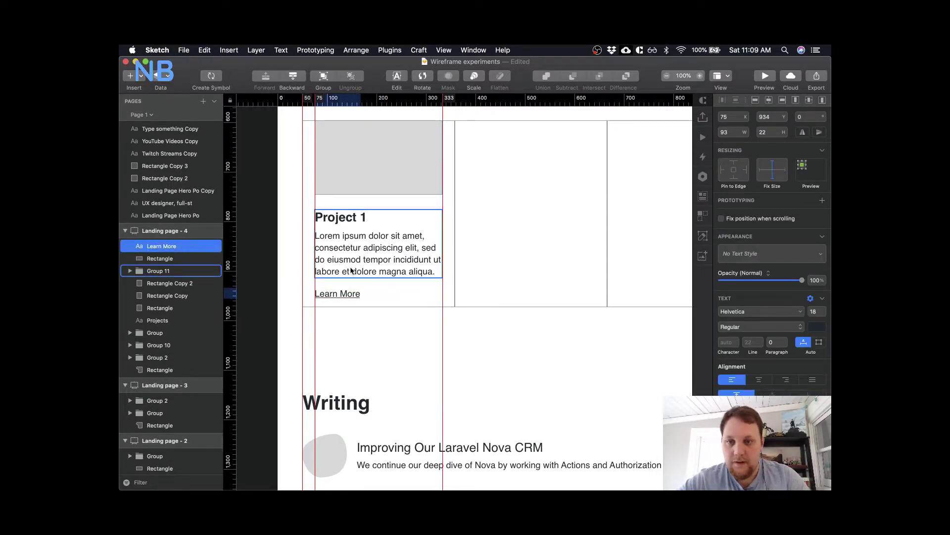
pyautogui.doubleClick(346, 250)
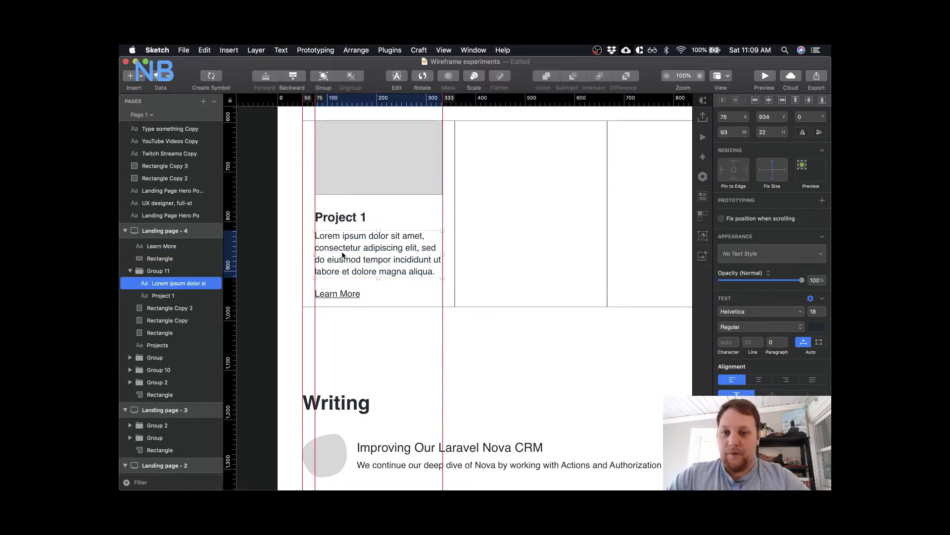
pyautogui.click(342, 294)
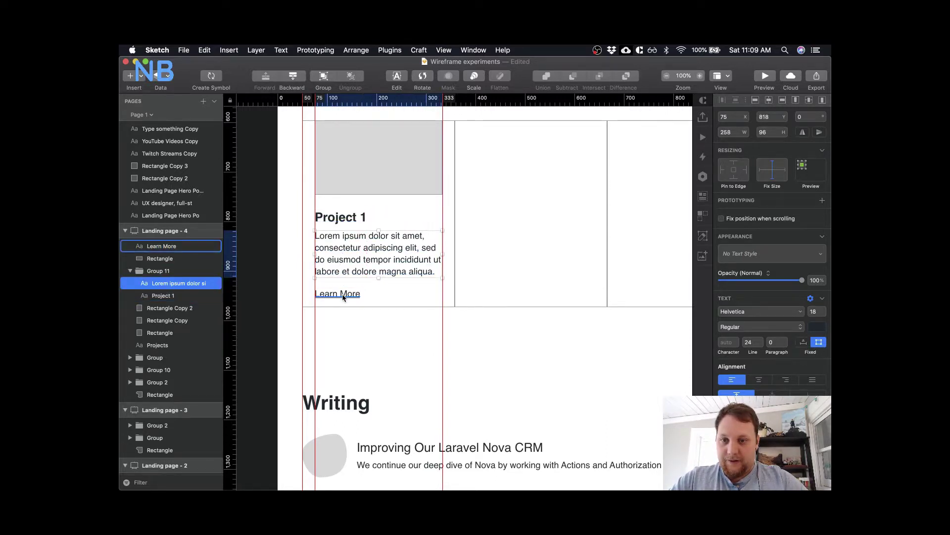
pyautogui.press('Up')
pyautogui.press('Up')
pyautogui.press('Up')
pyautogui.press('Up')
pyautogui.press('Up')
pyautogui.press('Up')
pyautogui.press('Up')
pyautogui.press('Up')
pyautogui.press('Up')
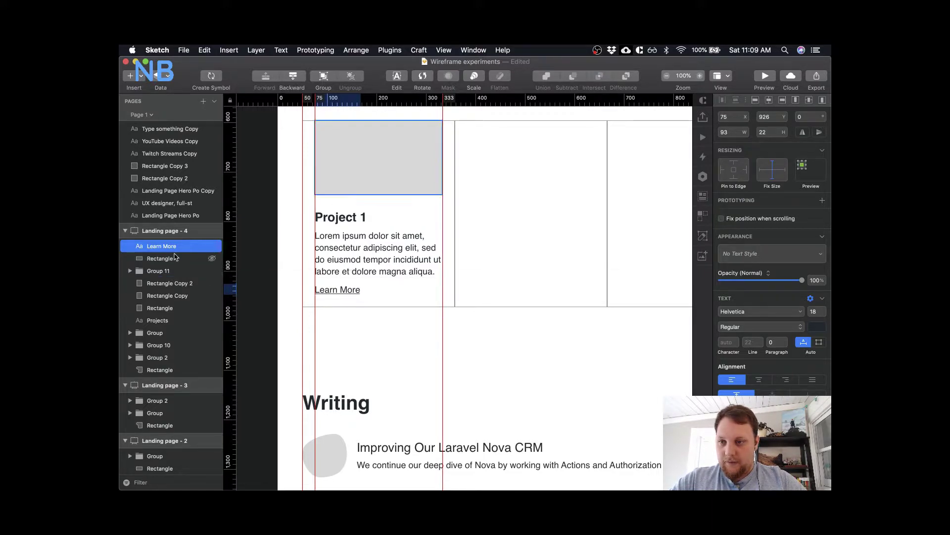
# - Nest the Learn More layer inside the Project 1 text group and group that with the grey image placeholder
pyautogui.moveTo(161, 246); pyautogui.dragTo(161, 272)
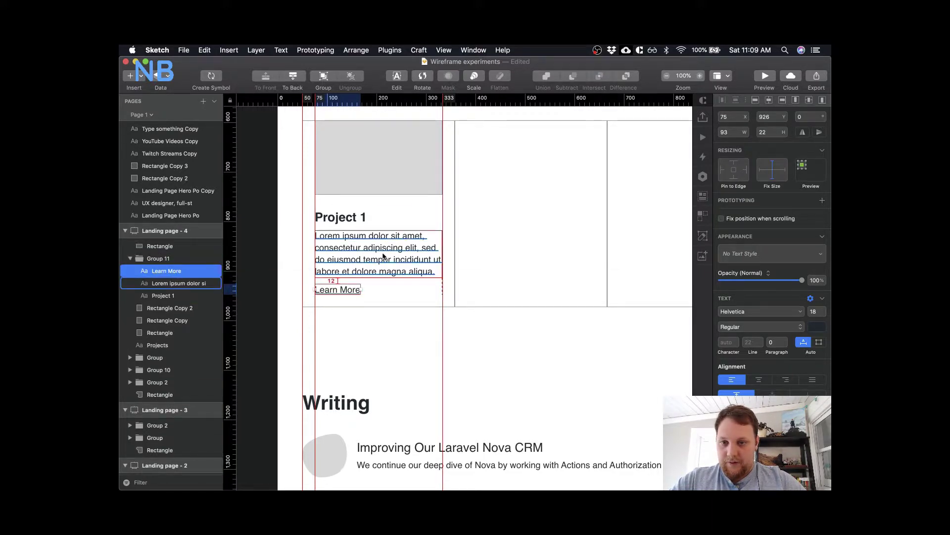
pyautogui.scroll(2, 366, 349)
pyautogui.scroll(1, 353, 351)
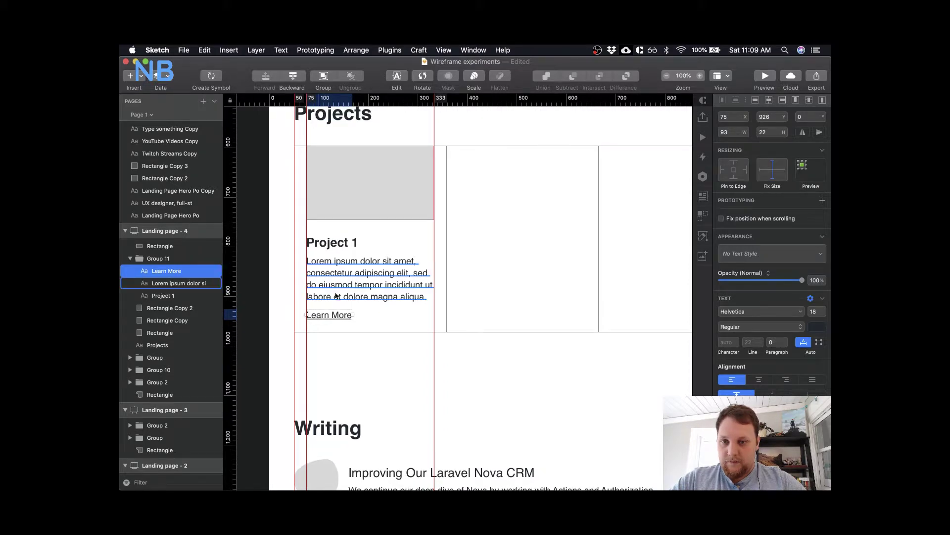
pyautogui.click(360, 307)
pyautogui.keyDown('shift'); pyautogui.click(358, 171); pyautogui.keyUp('shift')
pyautogui.press('super+g')
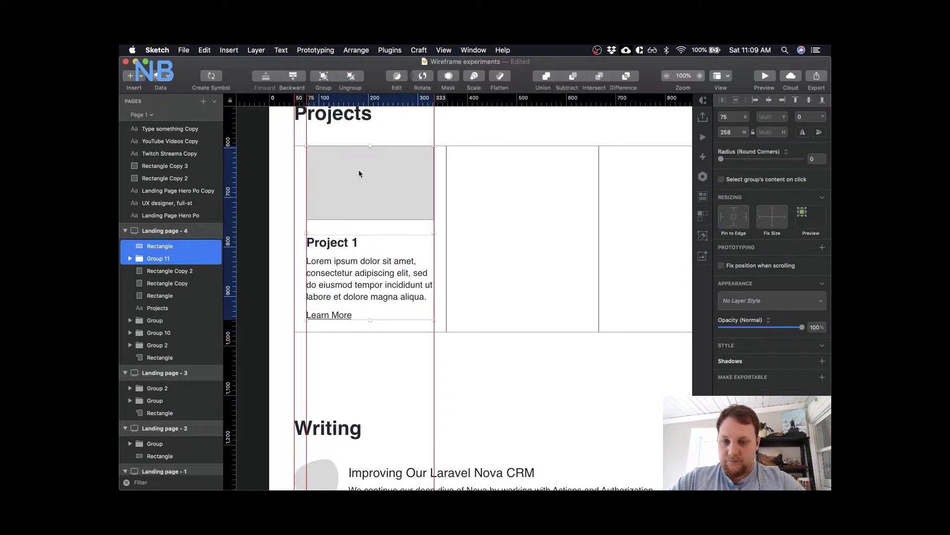
# - Rename the group holding the placeholder and the Project 1 text as Card
pyautogui.doubleClick(179, 247)
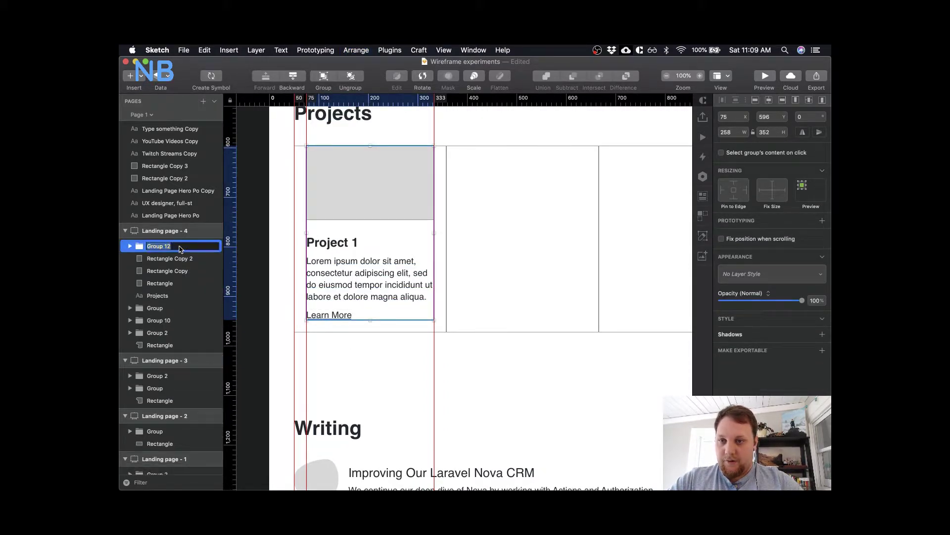
pyautogui.write('Card')
pyautogui.press('Return')
pyautogui.click(381, 378)
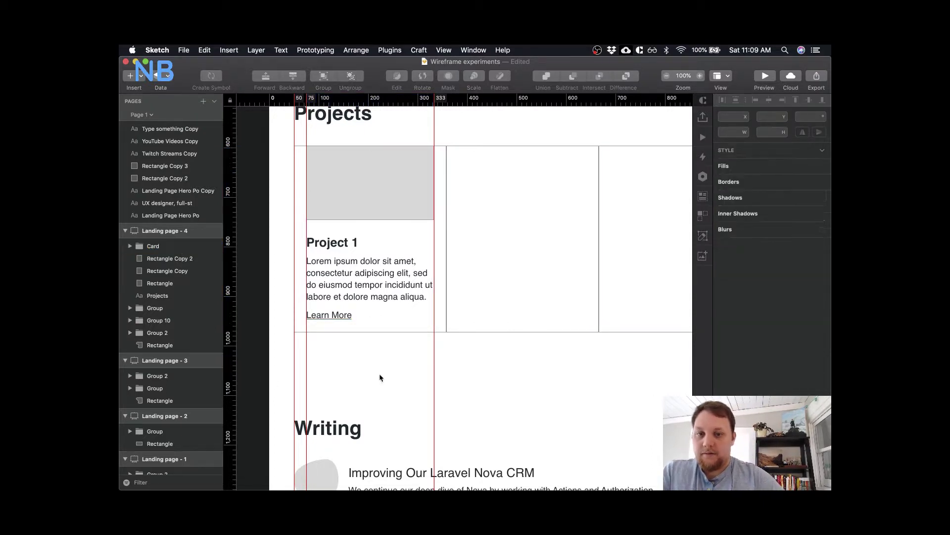
# - Delete the outline rectangle around the first project card
pyautogui.click(414, 333)
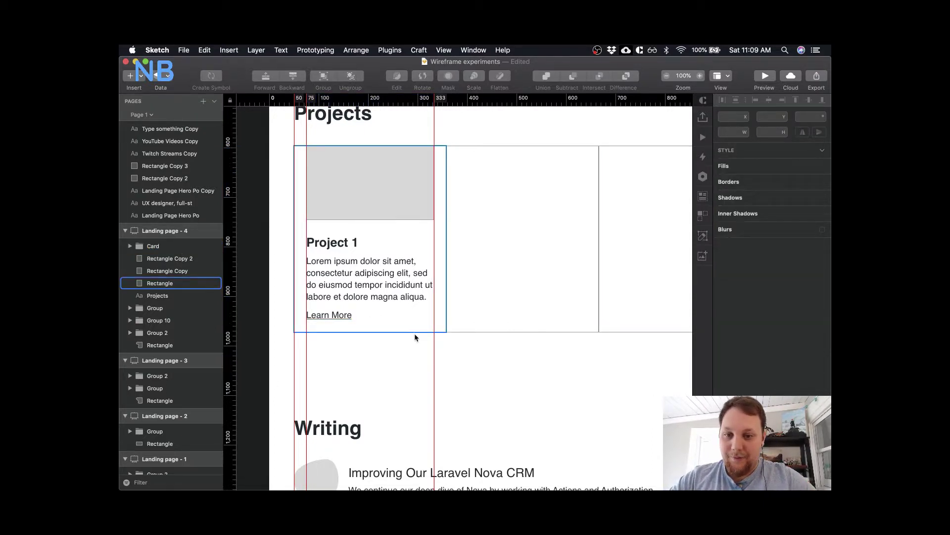
pyautogui.press('BackSpace')
pyautogui.hscroll(5, 414, 334)
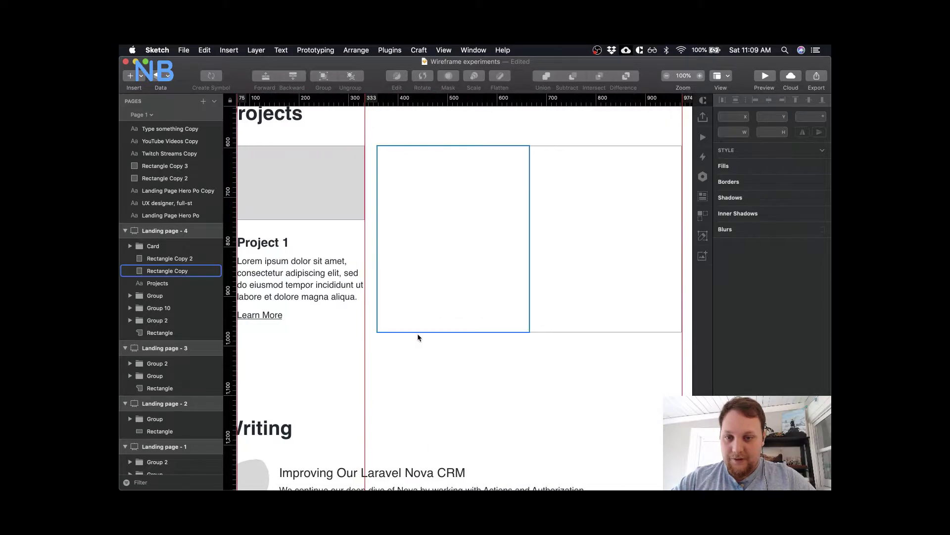
# - Duplicate the Card group into the second column at X 383 and repeat the copy into the third column
pyautogui.click(283, 290)
pyautogui.hscroll(-3, 343, 174)
pyautogui.moveTo(343, 175); pyautogui.dragTo(502, 183)
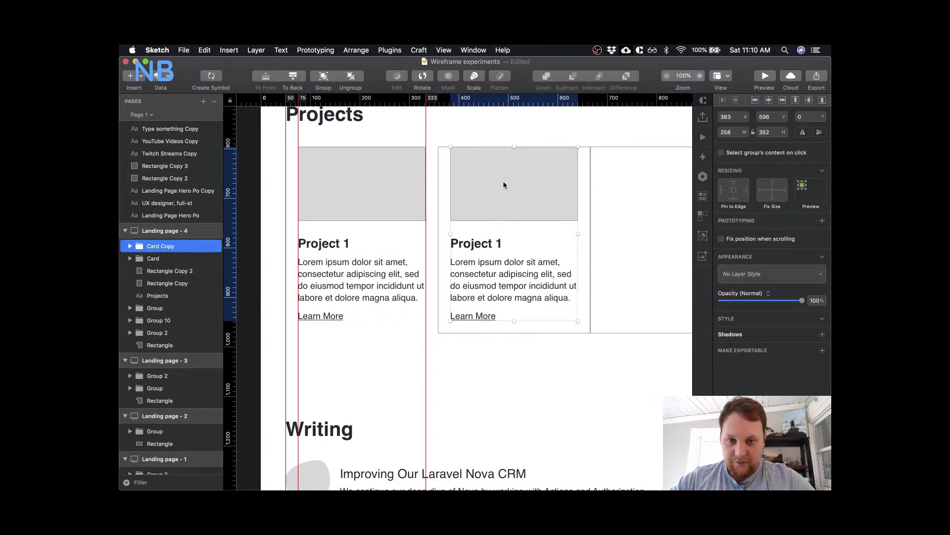
pyautogui.press('super+d')
# - Delete the outline rectangles around the second and third project cards
pyautogui.click(488, 332)
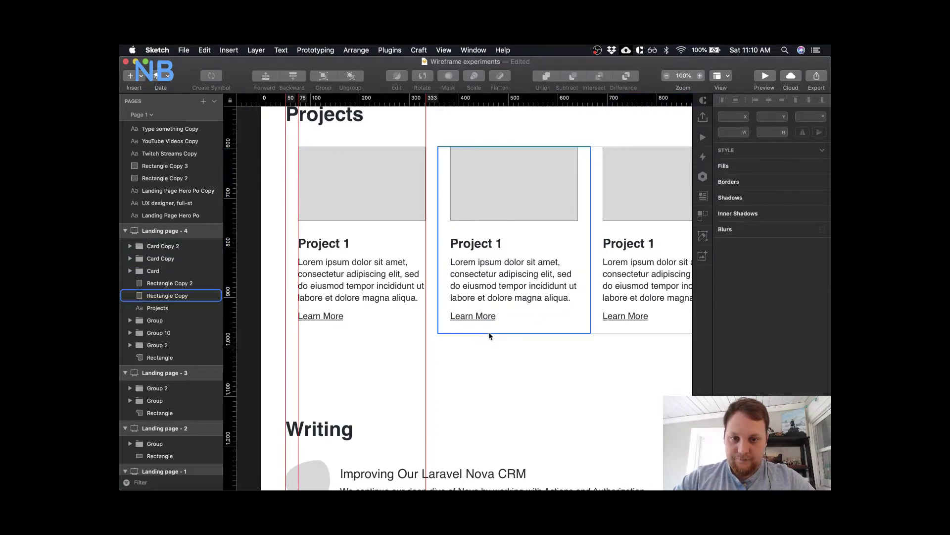
pyautogui.hscroll(4, 489, 333)
pyautogui.keyDown('shift'); pyautogui.click(547, 332); pyautogui.keyUp('shift')
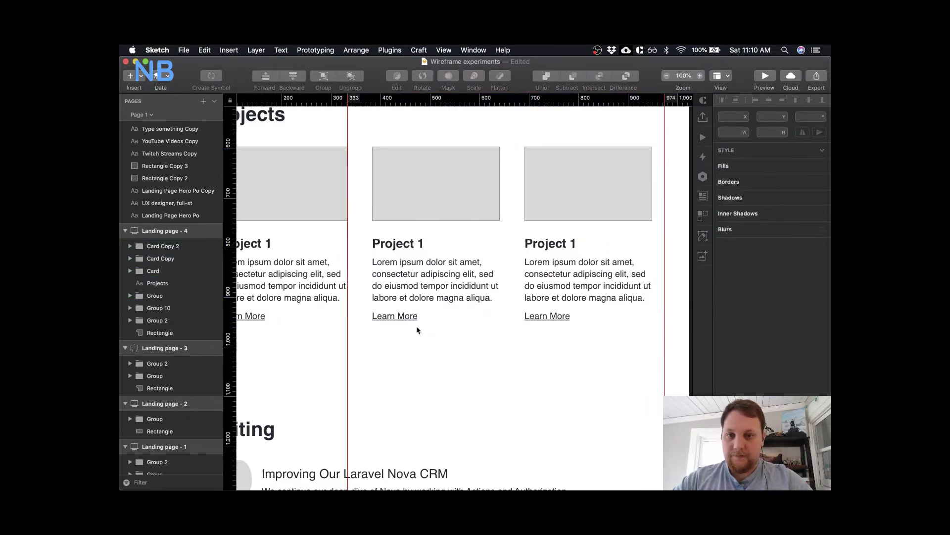
# - Change the middle card's title to "Project 2"
pyautogui.doubleClick(396, 318)
pyautogui.doubleClick(411, 241)
pyautogui.doubleClick(411, 241)
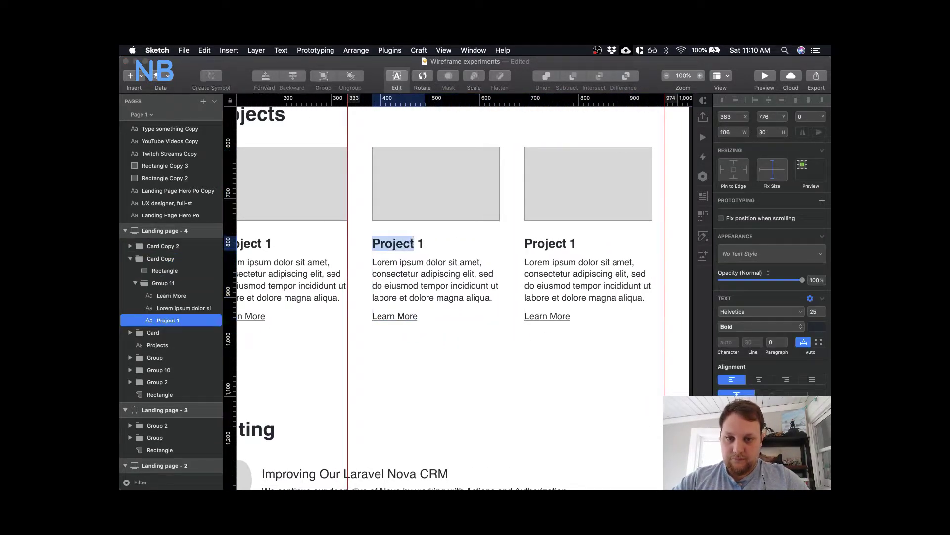
pyautogui.press('Right')
# - Change the third card's title to "Project 3"
pyautogui.click(564, 246)
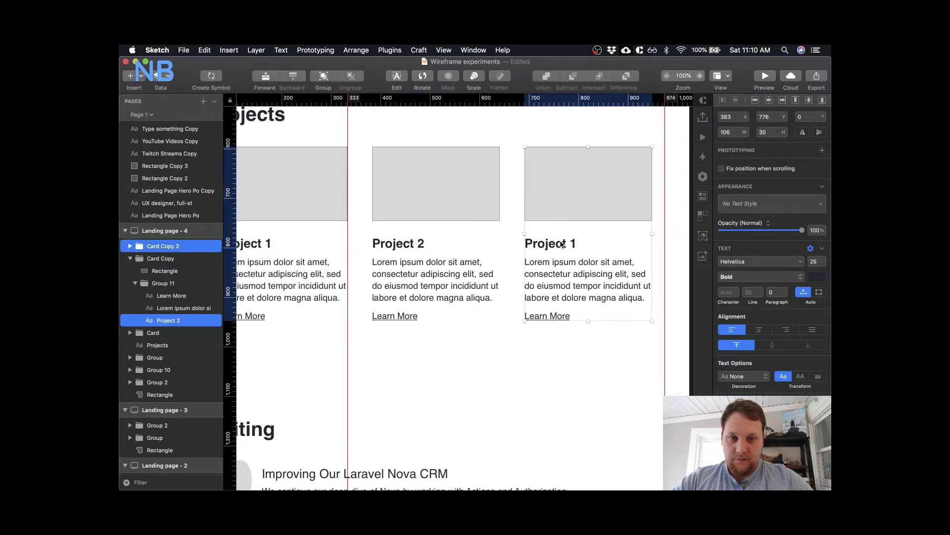
pyautogui.doubleClick(560, 244)
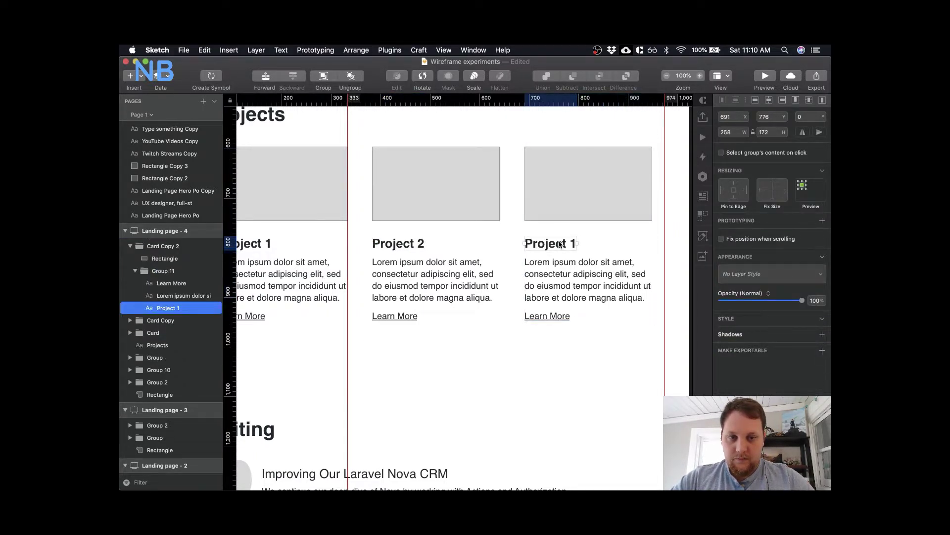
pyautogui.doubleClick(560, 244)
pyautogui.press('Right')
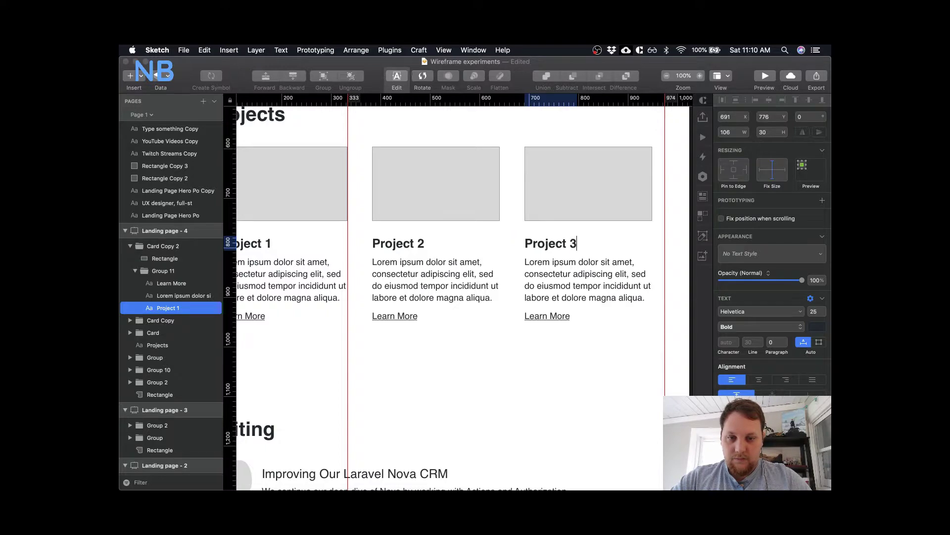
# - Align the first project card to the guide at X 50 and the third card's outer edge to the guide at 974
pyautogui.press('Escape')
pyautogui.press('super+minus')
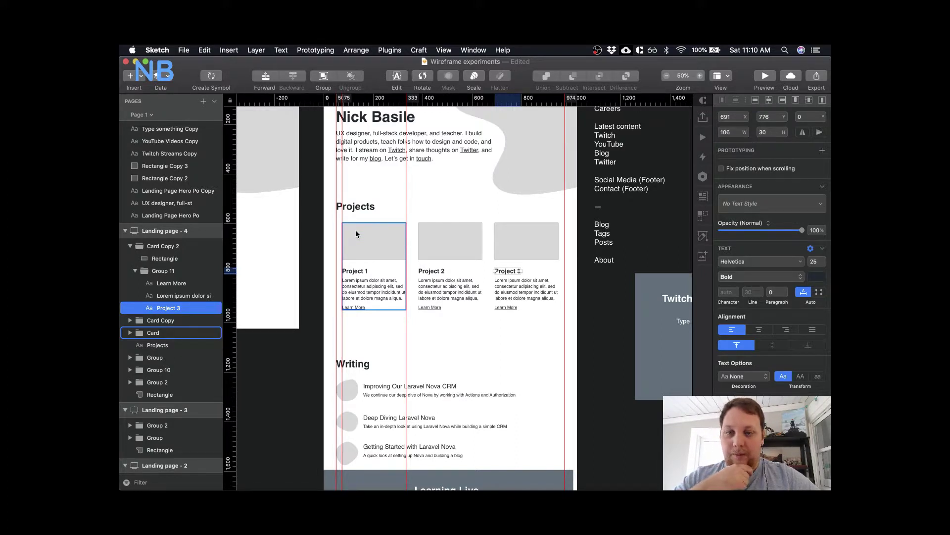
pyautogui.moveTo(375, 232); pyautogui.dragTo(371, 235)
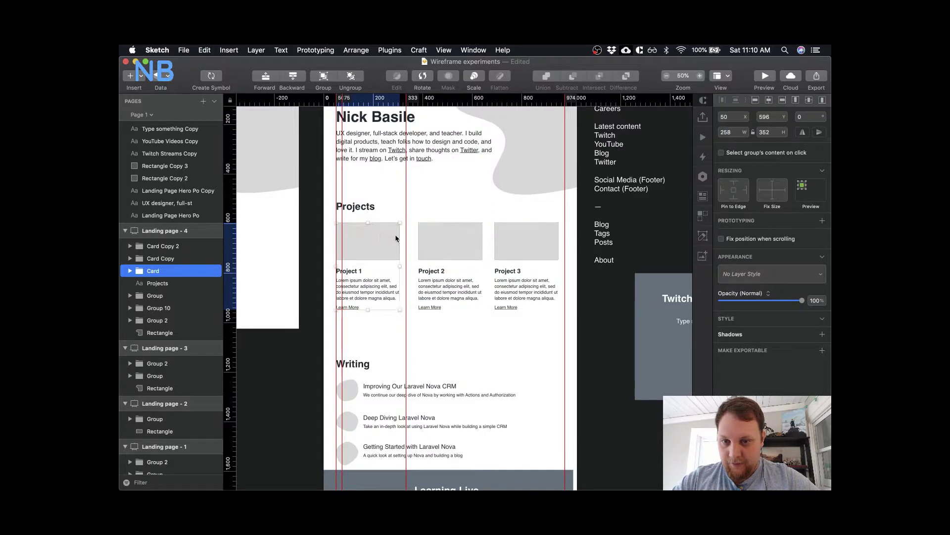
pyautogui.click(534, 242)
pyautogui.moveTo(534, 243); pyautogui.dragTo(541, 244)
pyautogui.click(466, 365)
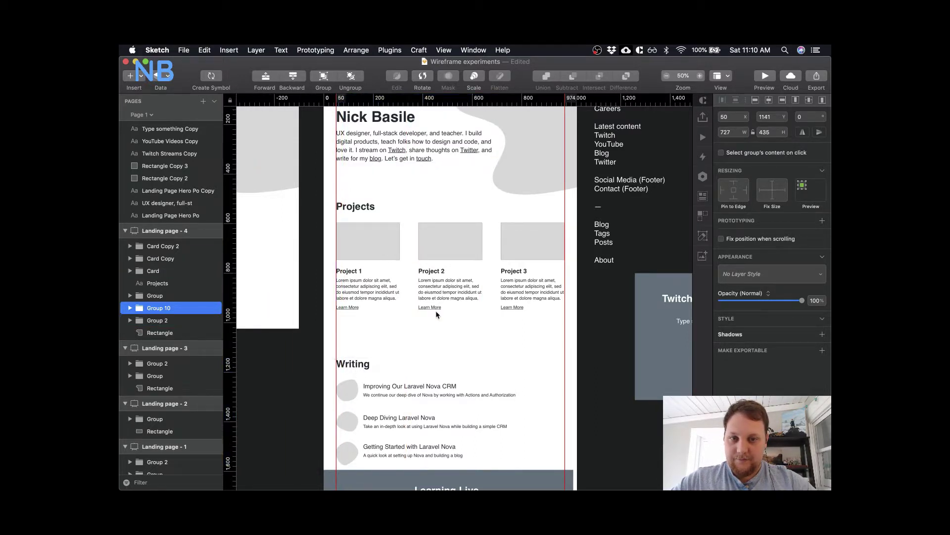
pyautogui.press('Escape')
# - Group the three project cards together and group them with the Projects heading
pyautogui.hscroll(-5, 436, 314)
pyautogui.scroll(2, 436, 314)
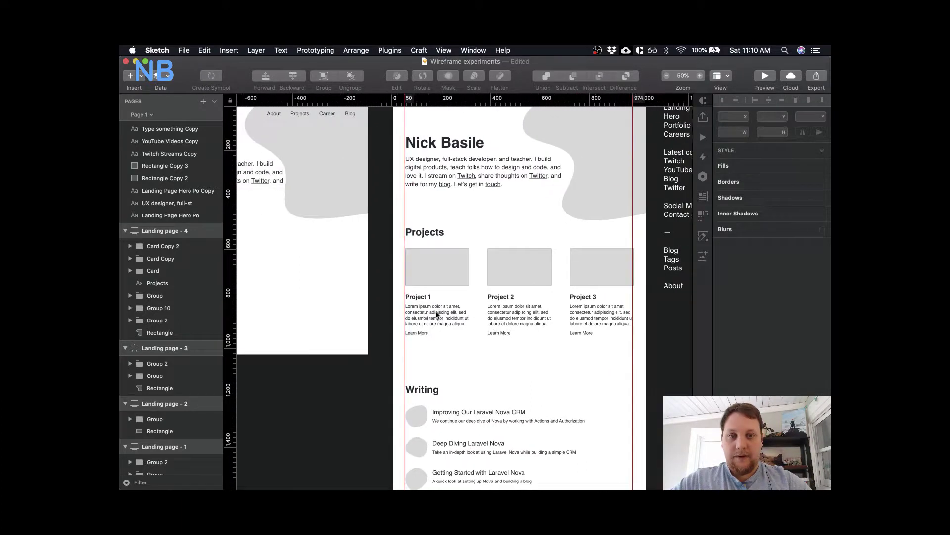
pyautogui.hscroll(2, 436, 315)
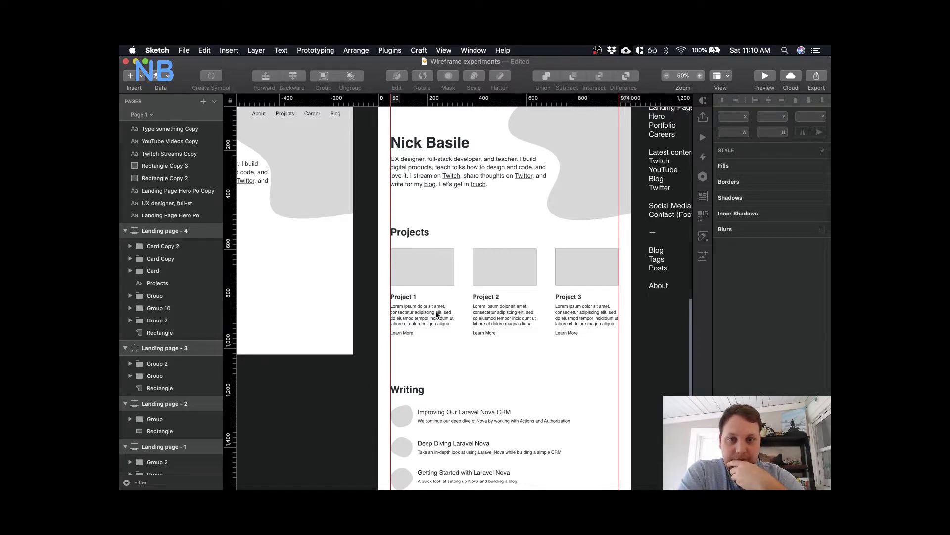
pyautogui.scroll(-1, 437, 313)
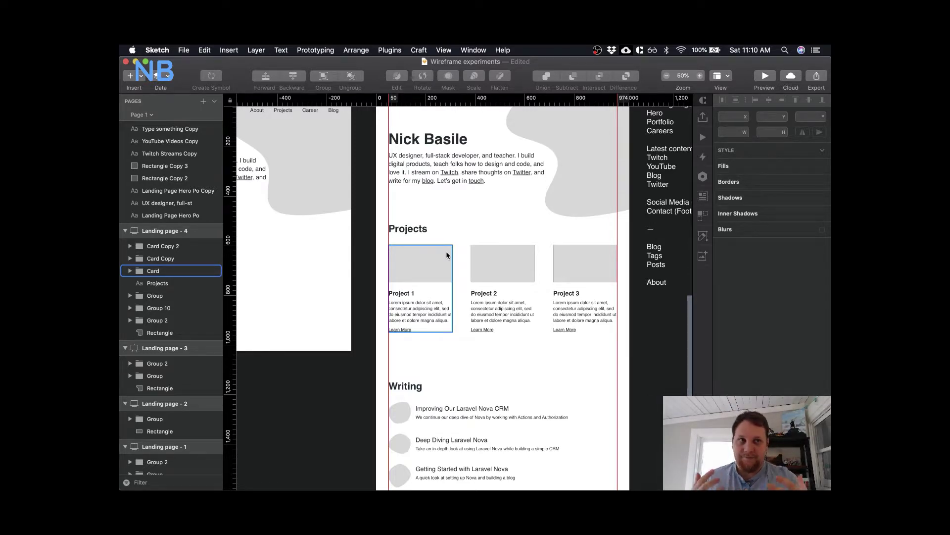
pyautogui.click(502, 270)
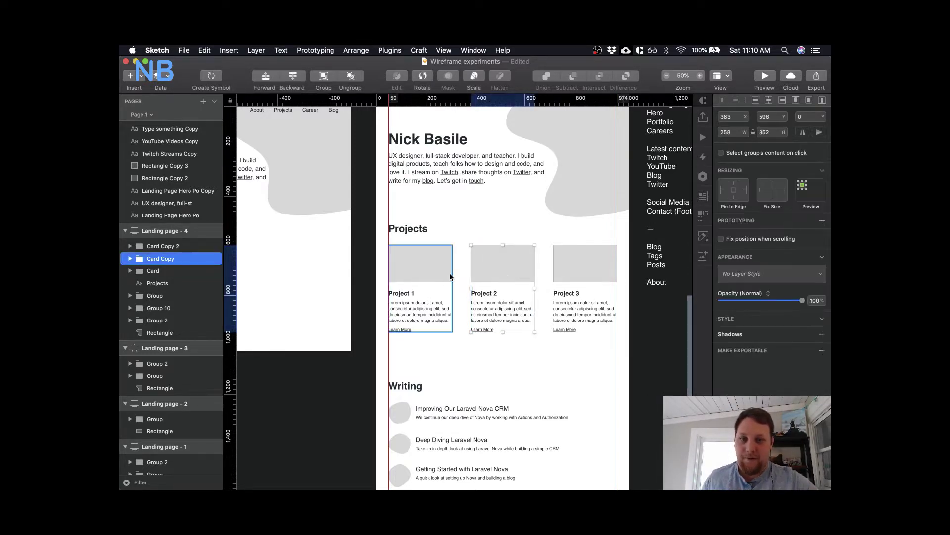
pyautogui.keyDown('shift'); pyautogui.click(444, 274); pyautogui.keyUp('shift')
pyautogui.keyDown('shift'); pyautogui.click(575, 267); pyautogui.keyUp('shift')
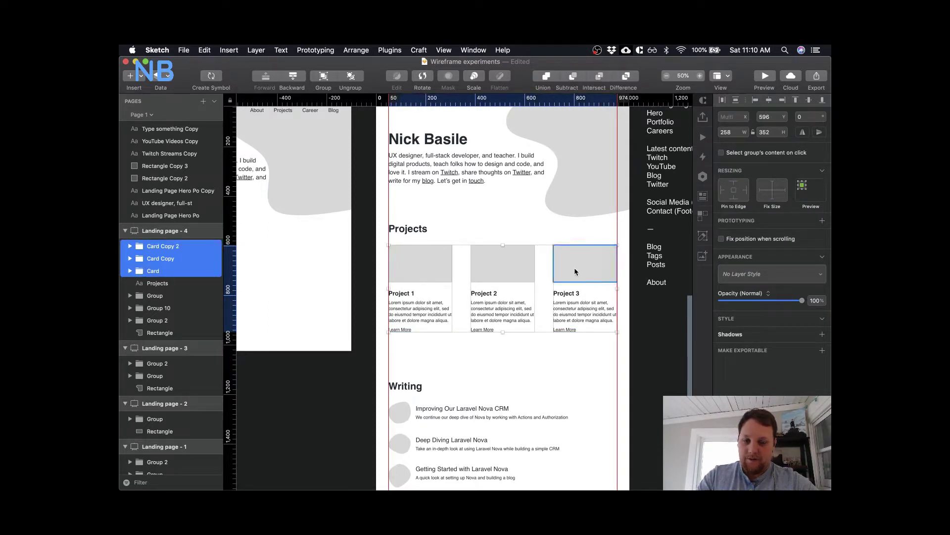
pyautogui.press('ctrl+super+h')
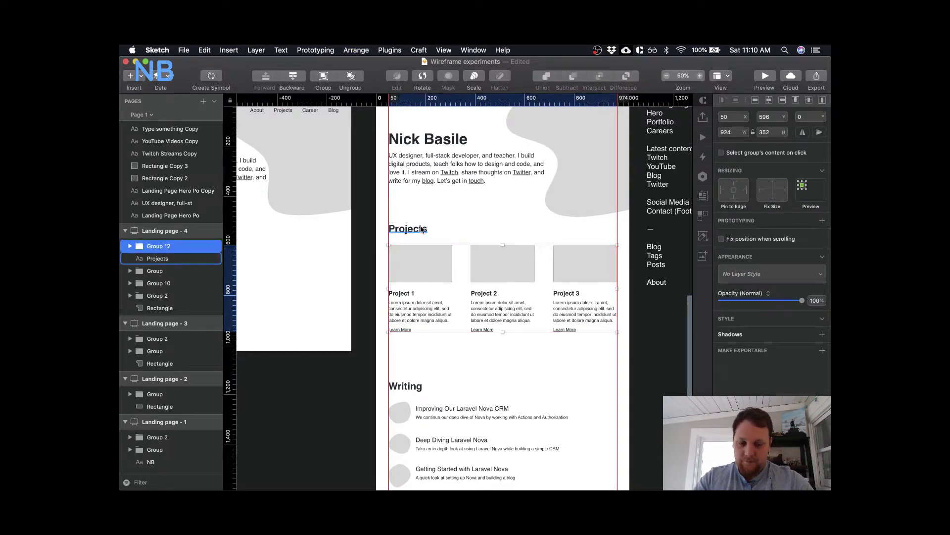
pyautogui.keyDown('shift'); pyautogui.click(420, 228); pyautogui.keyUp('shift')
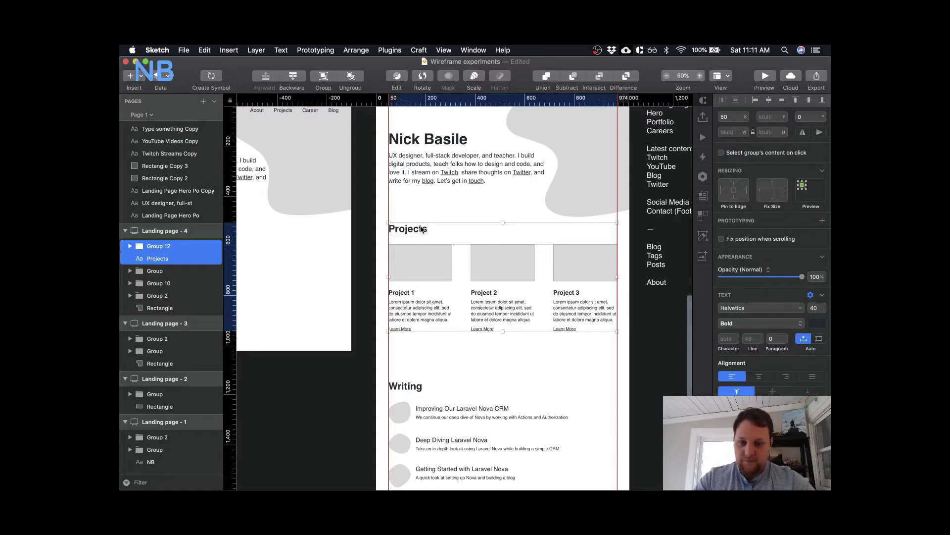
pyautogui.press('super+g')
# - Group the hero text with the grey background shape behind it
pyautogui.click(465, 163)
pyautogui.keyDown('shift'); pyautogui.click(601, 144); pyautogui.keyUp('shift')
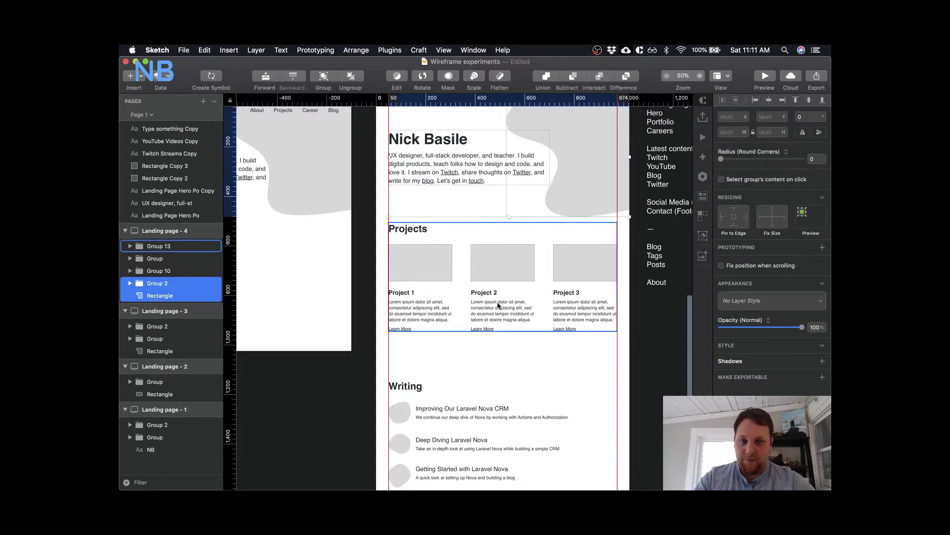
pyautogui.scroll(3, 497, 278)
pyautogui.press('super+g')
pyautogui.scroll(-5, 501, 357)
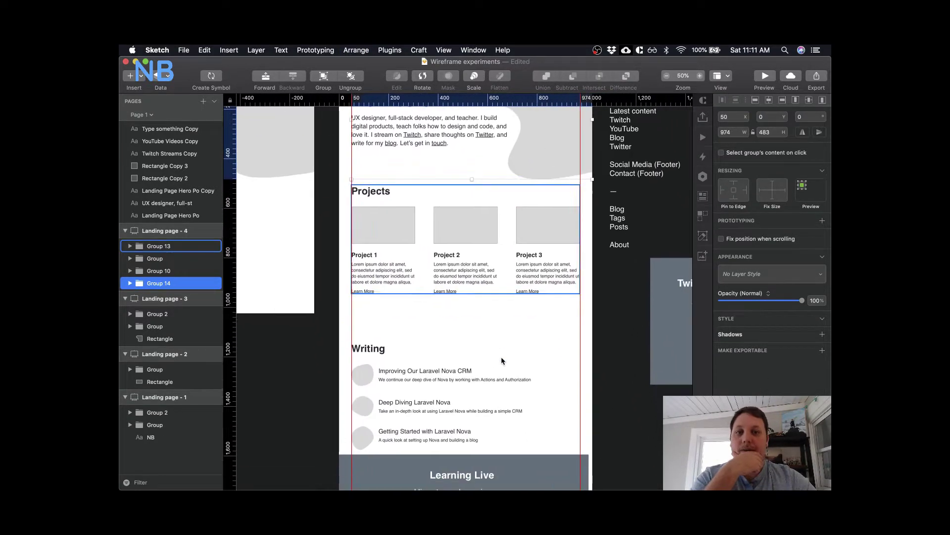
pyautogui.click(482, 332)
# - Move the Learning Live section to X 0, Y 1594 and select the Writing group above it
pyautogui.scroll(-5, 499, 275)
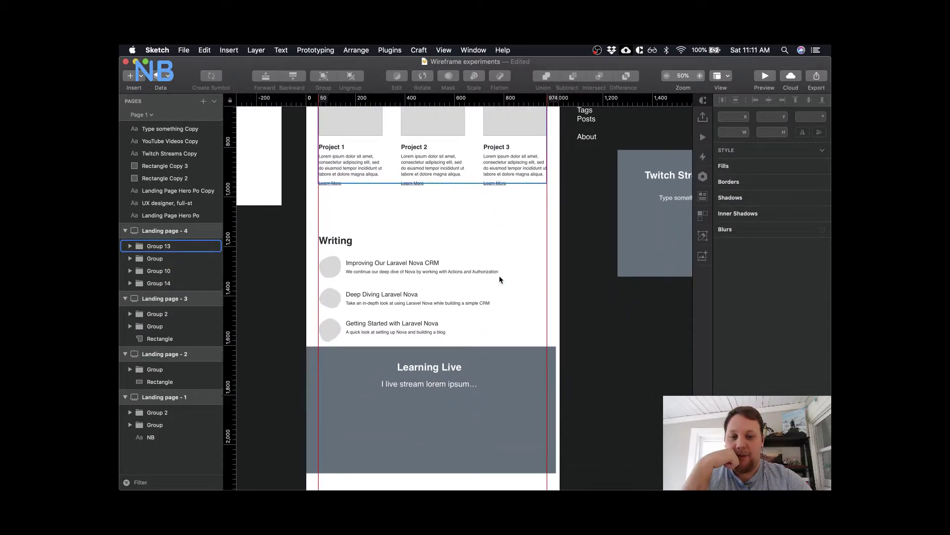
pyautogui.click(455, 389)
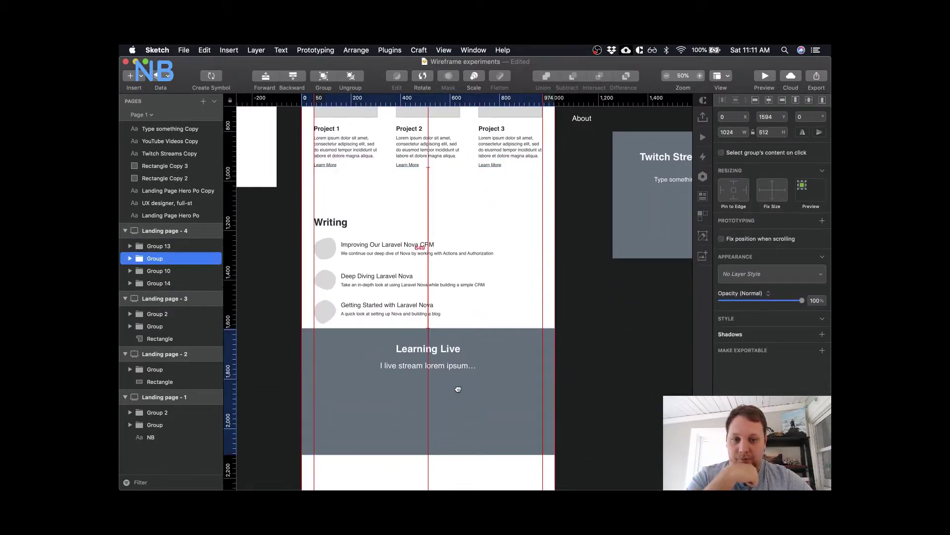
pyautogui.click(474, 276)
pyautogui.scroll(3, 473, 275)
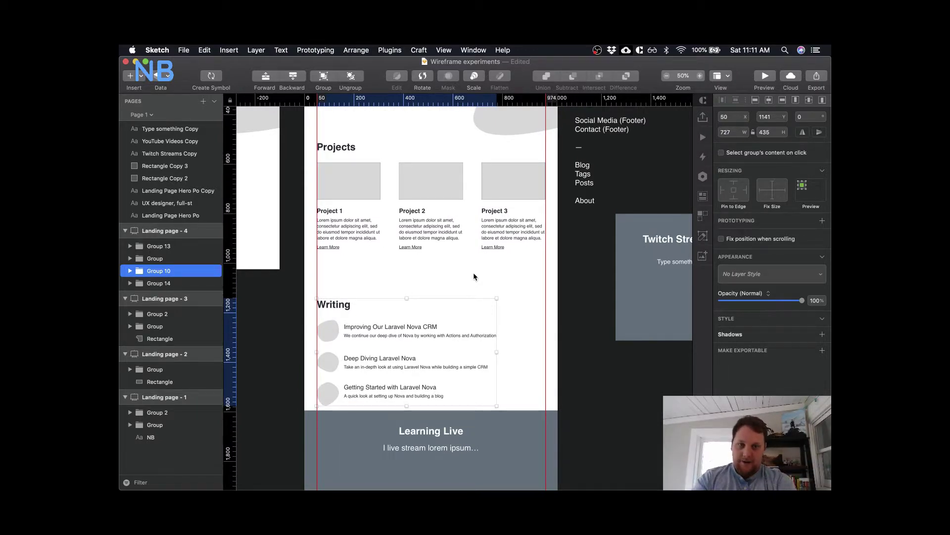
# - Switch to Chrome and examine the case study, work experience and Stories & Lessons sections of the reference portfolio site
pyautogui.hotkey('ctrl', 'Up')
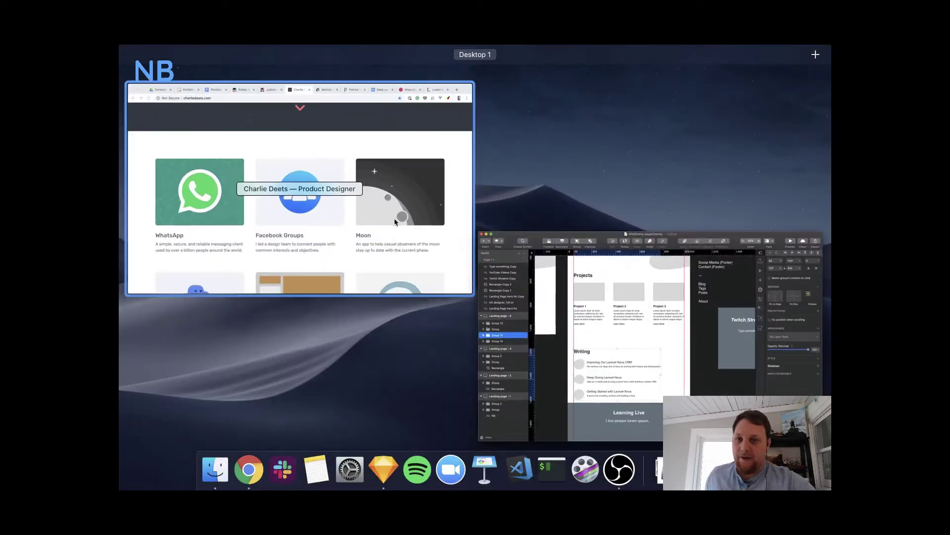
pyautogui.click(396, 123)
pyautogui.click(405, 69)
pyautogui.scroll(-10, 361, 282)
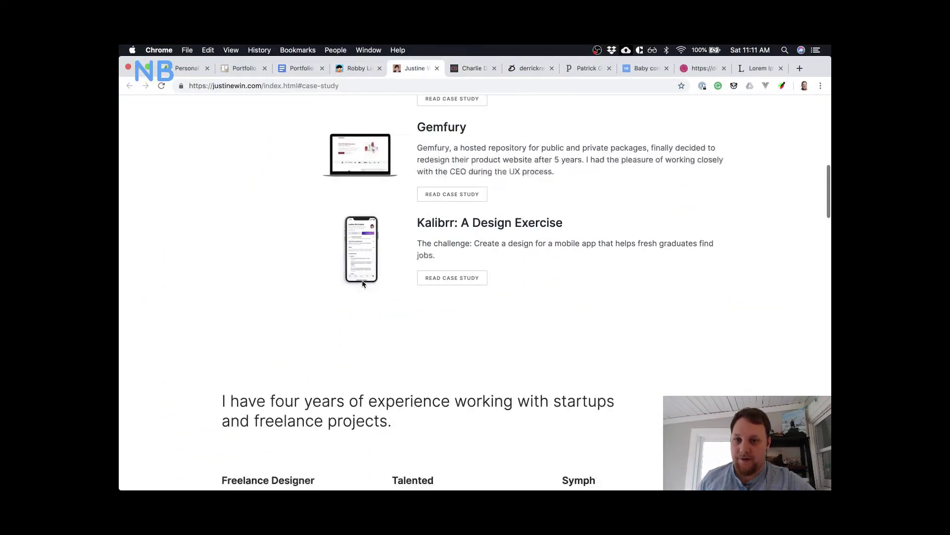
pyautogui.scroll(2, 361, 281)
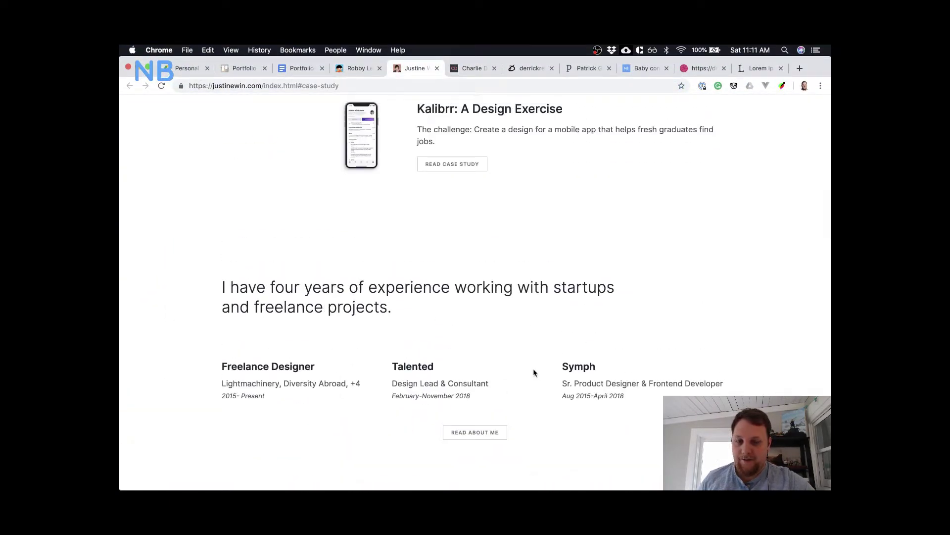
pyautogui.scroll(1, 336, 293)
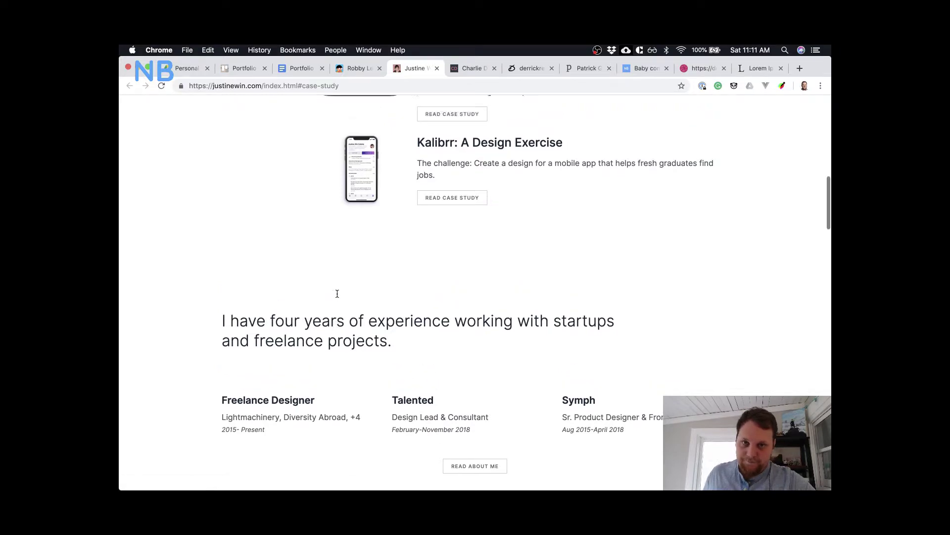
pyautogui.scroll(-8, 336, 297)
pyautogui.scroll(-1, 336, 392)
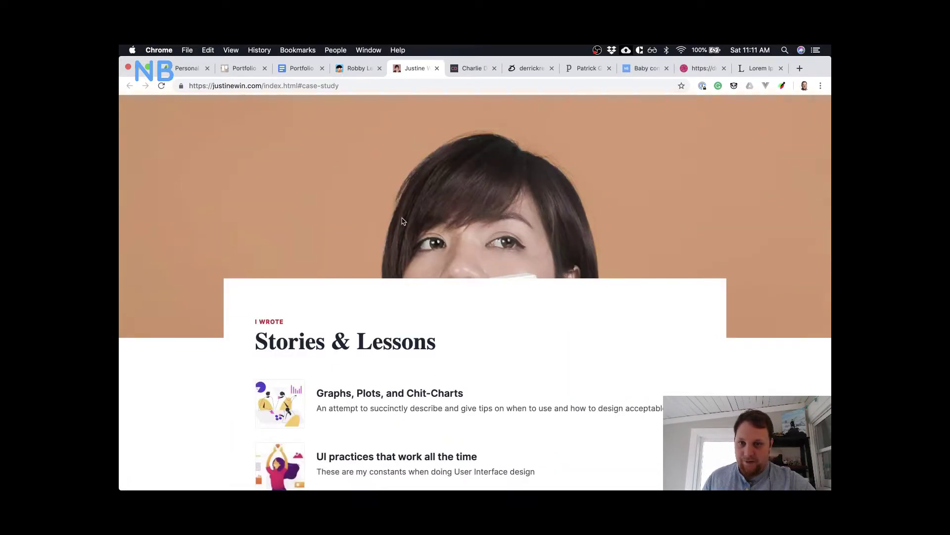
pyautogui.scroll(6, 400, 226)
pyautogui.scroll(2, 399, 231)
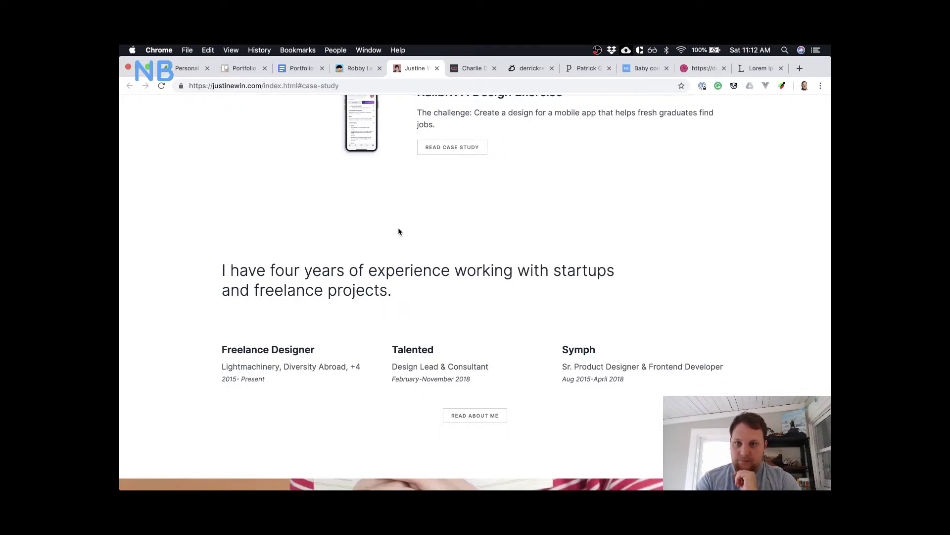
# - Switch back to Sketch and move the Writing and Learning Live groups together far down the Landing page - 4 artboard
pyautogui.hotkey('ctrl', 'Up')
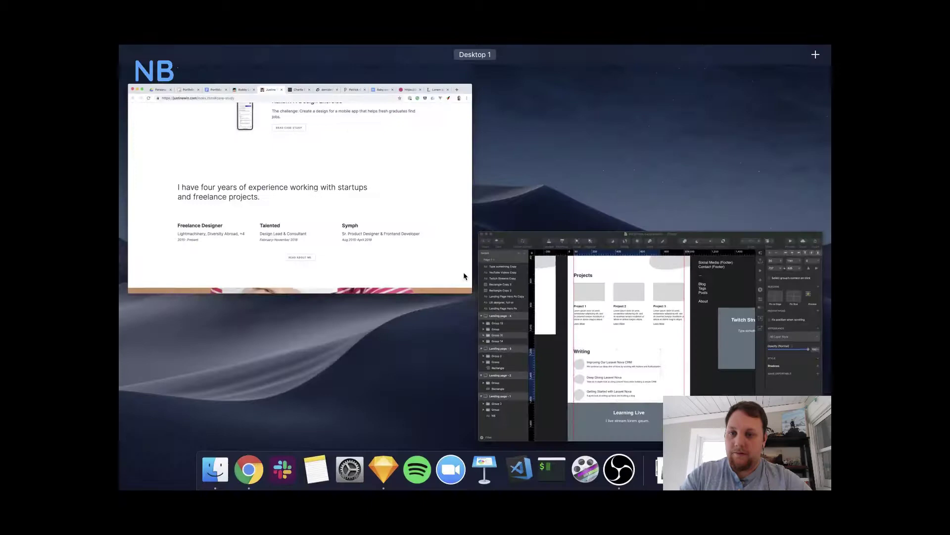
pyautogui.click(559, 349)
pyautogui.scroll(-5, 417, 258)
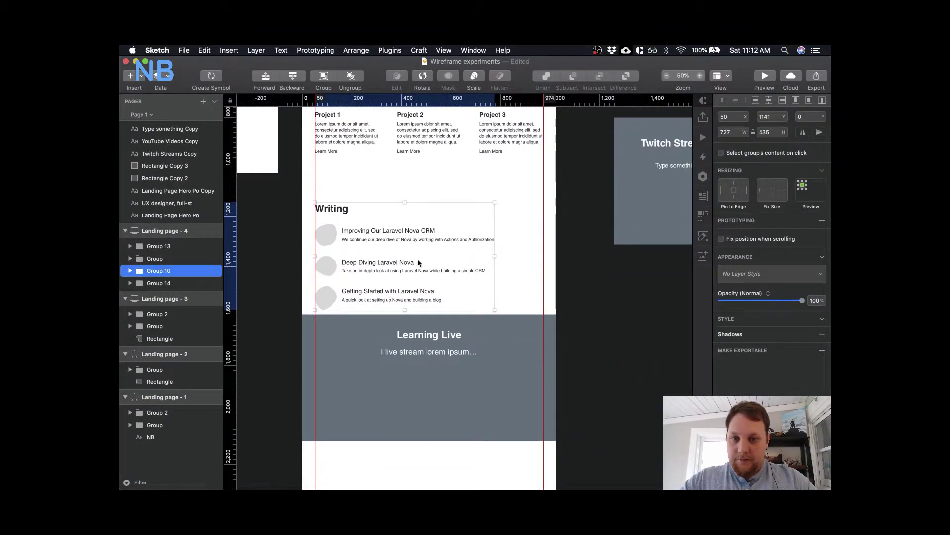
pyautogui.keyDown('shift'); pyautogui.click(377, 362); pyautogui.keyUp('shift')
pyautogui.scroll(-5, 375, 366)
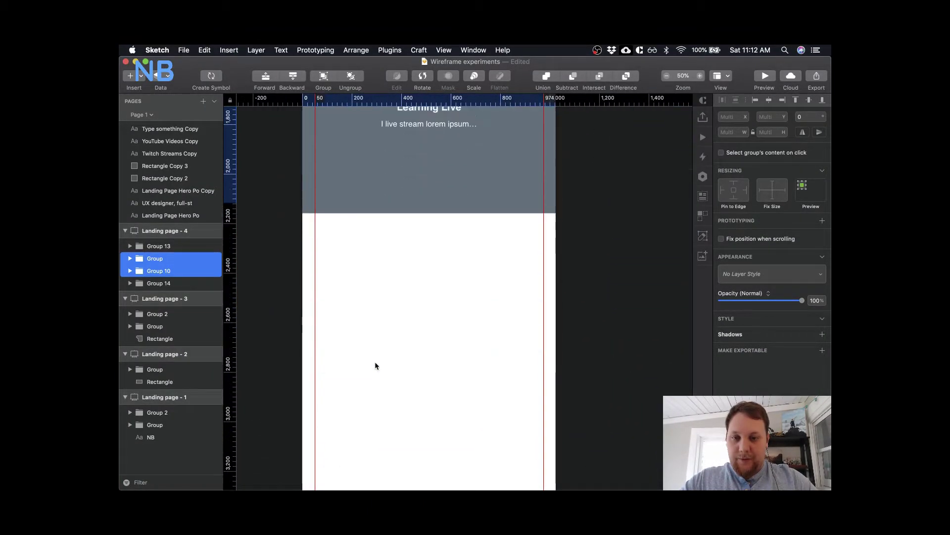
pyautogui.press('super+minus')
pyautogui.scroll(3, 428, 214)
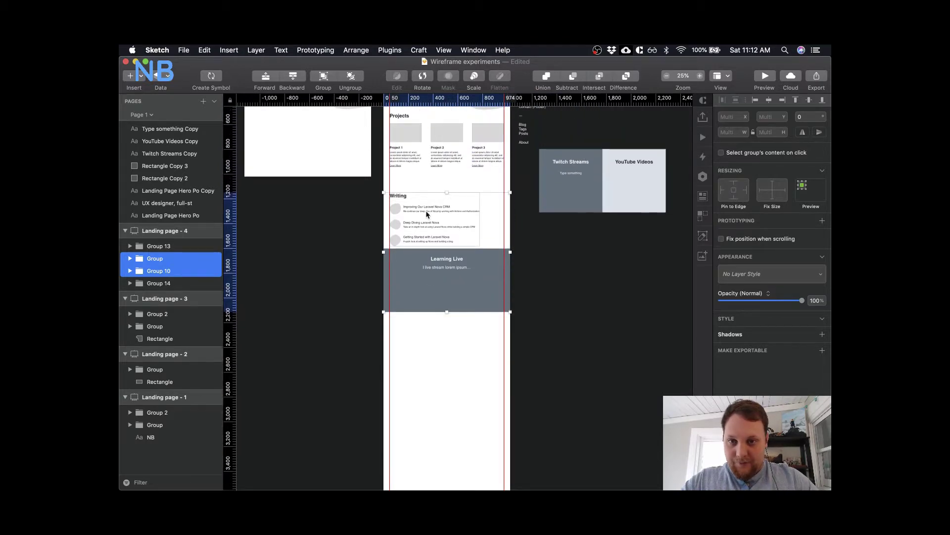
pyautogui.moveTo(427, 214); pyautogui.dragTo(423, 386)
pyautogui.click(447, 282)
# - Add a placeholder text layer below the project cards and set its font weight to Regular
pyautogui.scroll(3, 449, 284)
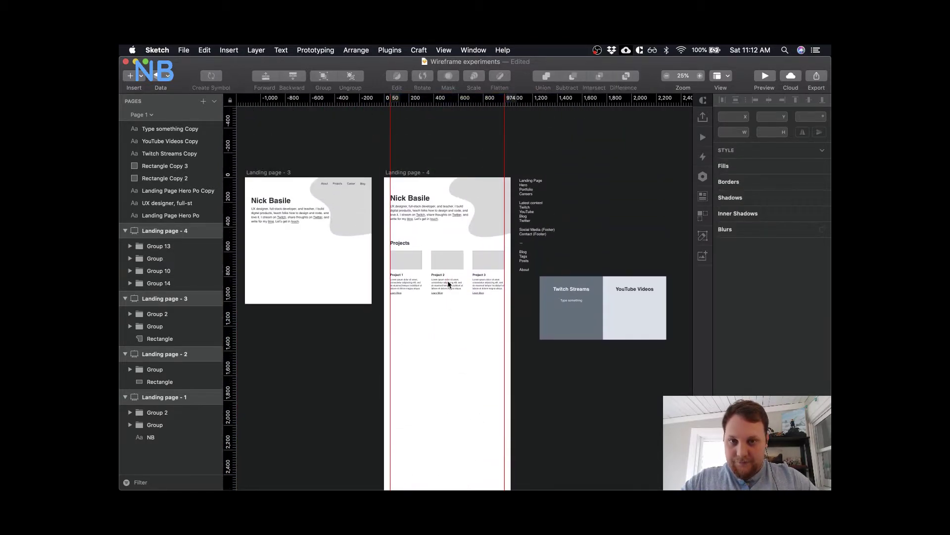
pyautogui.press('super+plus')
pyautogui.scroll(-2, 431, 307)
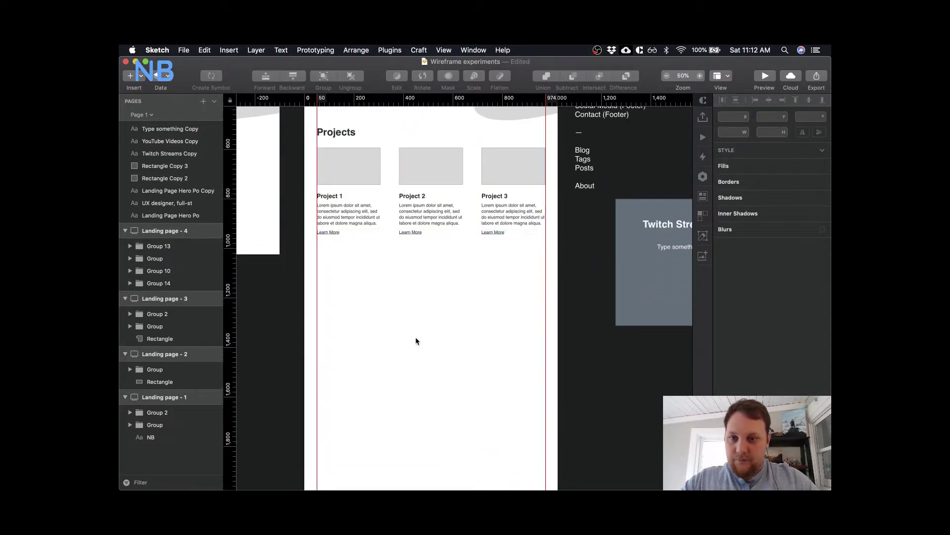
pyautogui.press('t')
pyautogui.click(319, 270)
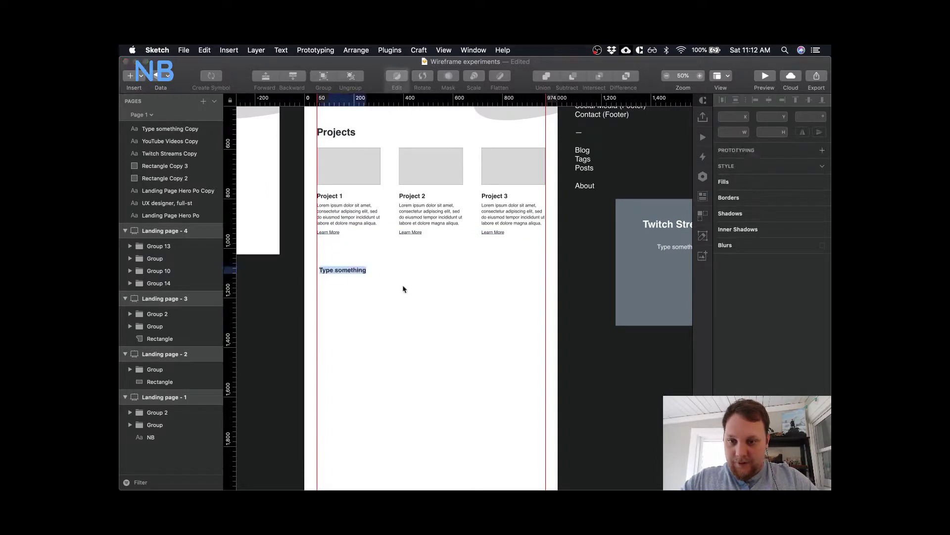
pyautogui.click(761, 277)
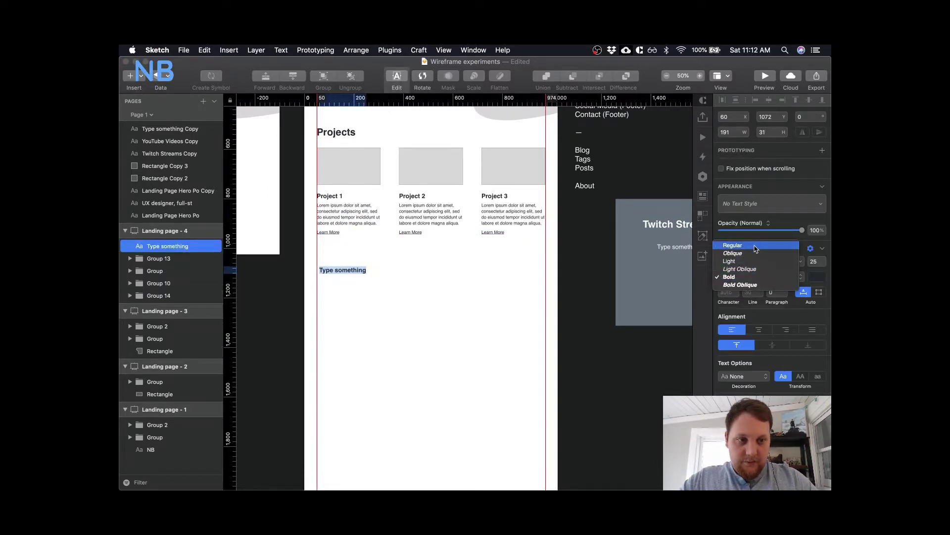
pyautogui.click(757, 251)
# - Set the new placeholder text's font size to 50
pyautogui.click(817, 262)
pyautogui.write('50')
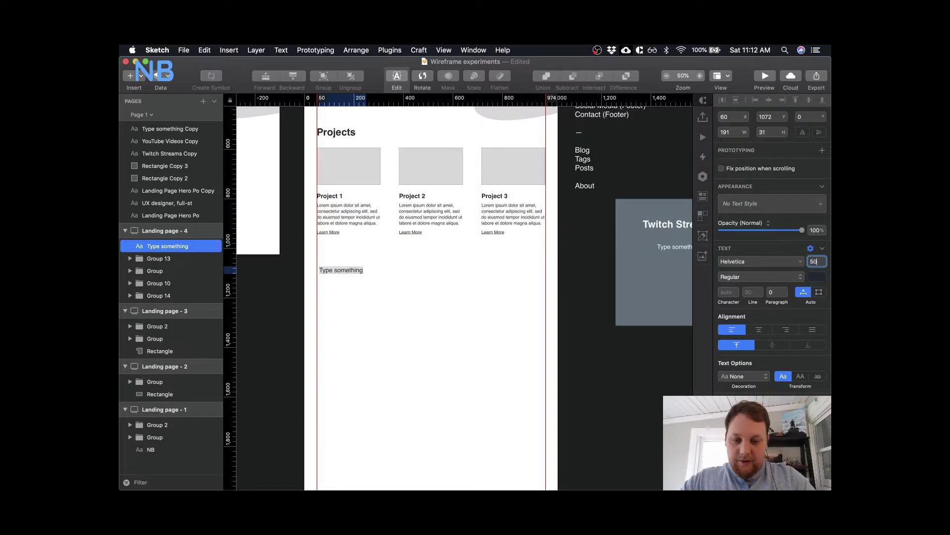
pyautogui.press('Return')
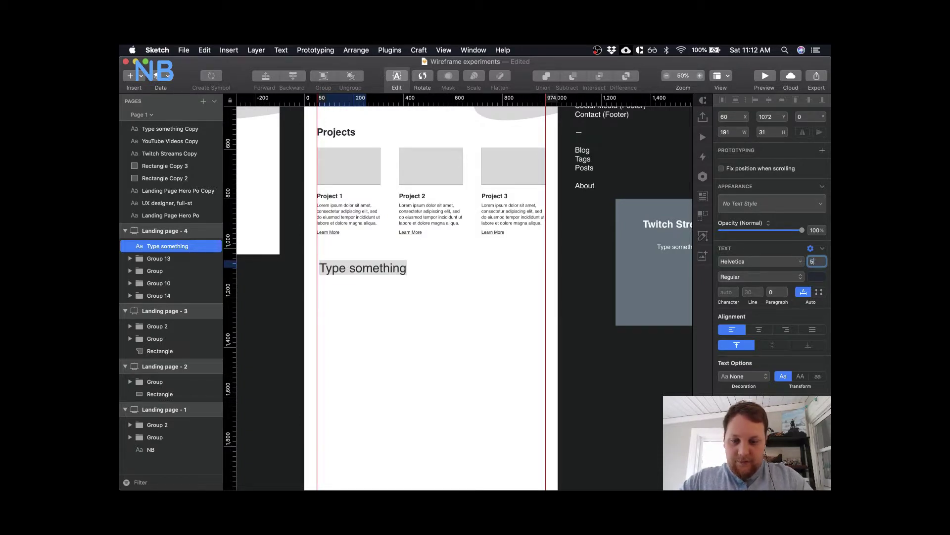
pyautogui.press('Escape')
# - Check the hero name heading's font size and set the placeholder text below the project cards to 60
pyautogui.scroll(5, 480, 321)
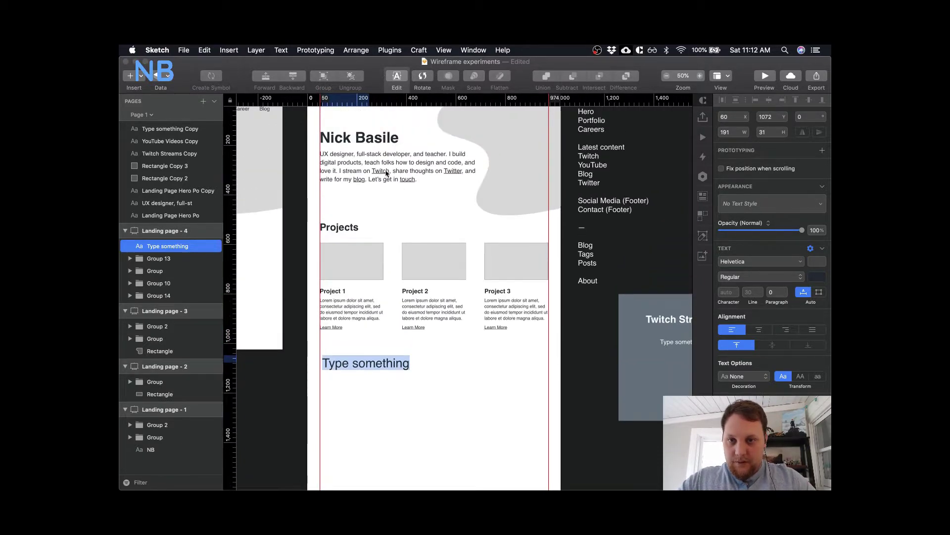
pyautogui.press('Escape')
pyautogui.click(389, 140)
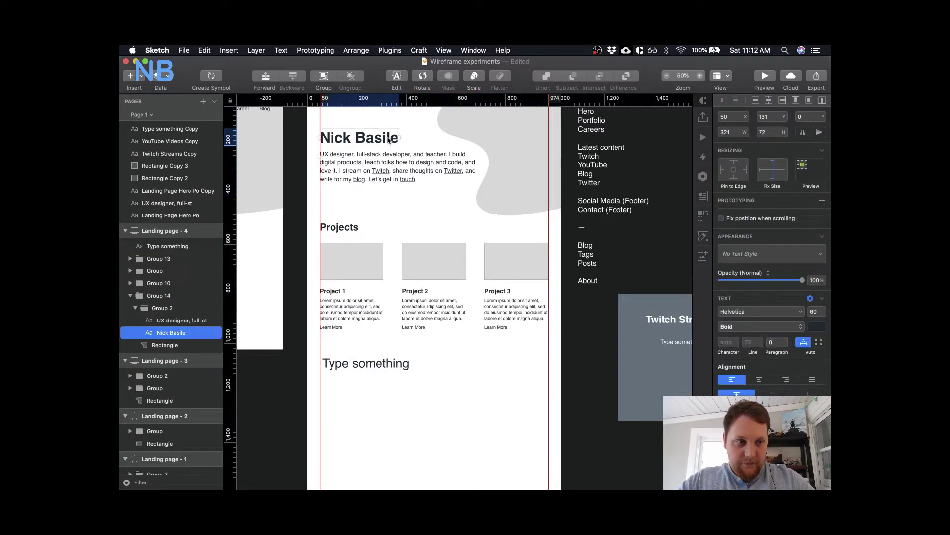
pyautogui.click(333, 363)
pyautogui.click(815, 312)
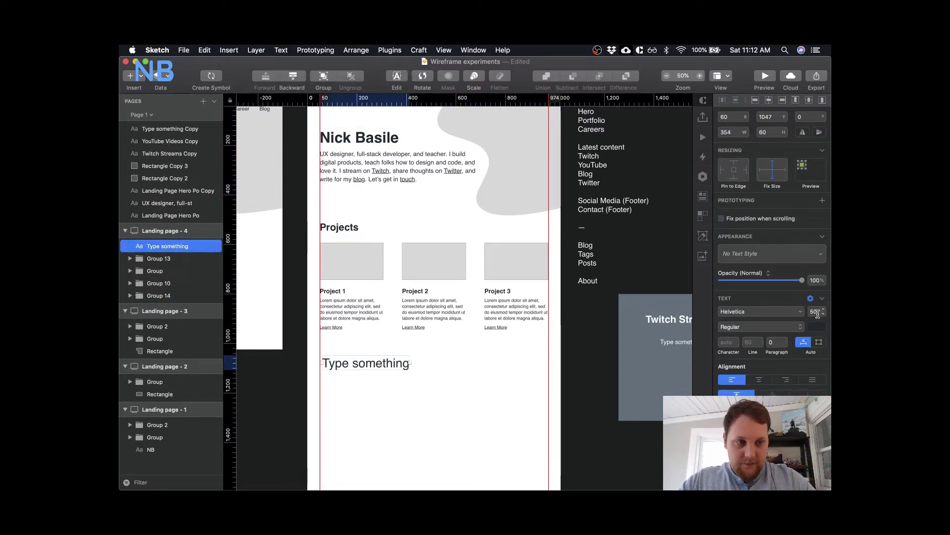
pyautogui.write('60')
pyautogui.press('Return')
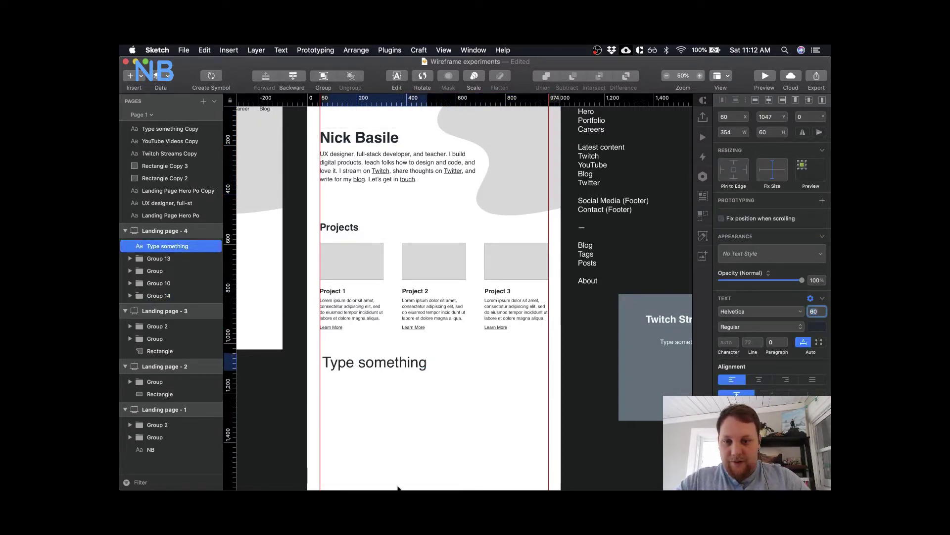
# - Align the placeholder text below the project cards with the left margin guide at X 50
pyautogui.press('Escape')
pyautogui.click(372, 373)
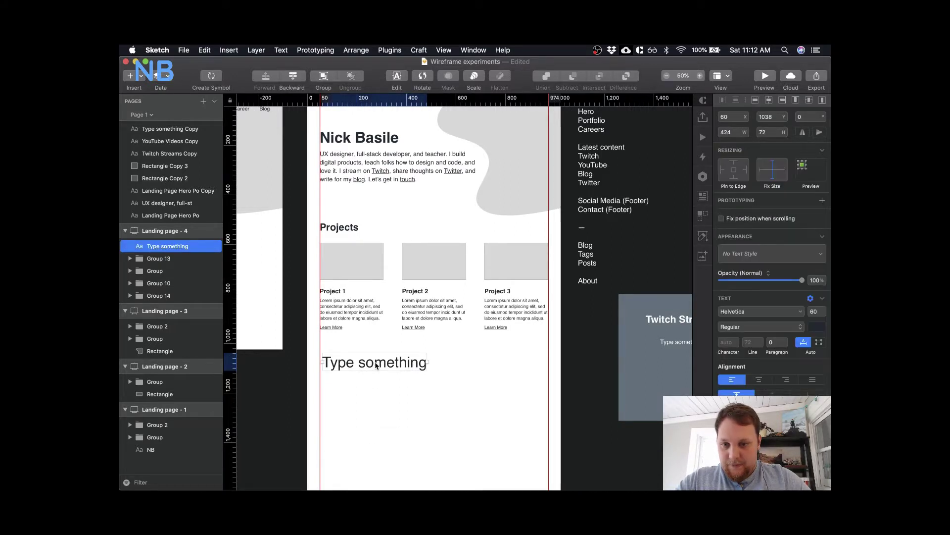
pyautogui.moveTo(372, 374); pyautogui.dragTo(369, 378)
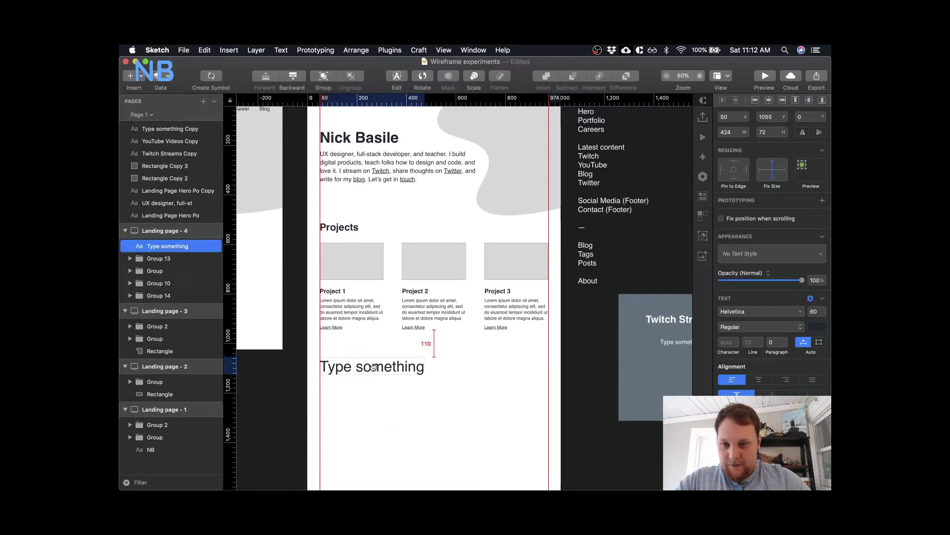
pyautogui.click(416, 297)
pyautogui.click(372, 366)
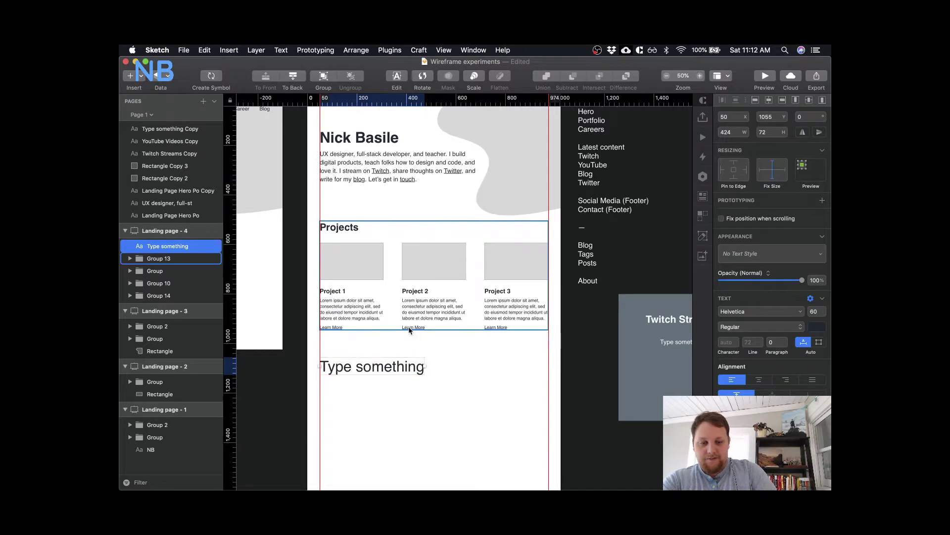
# - Adjust the placeholder text's vertical spacing below the project cards, placing it at Y 1045
pyautogui.hotkey('shift', 'Down')
pyautogui.hotkey('shift', 'Down')
pyautogui.hotkey('shift', 'Down')
pyautogui.hotkey('shift', 'Down')
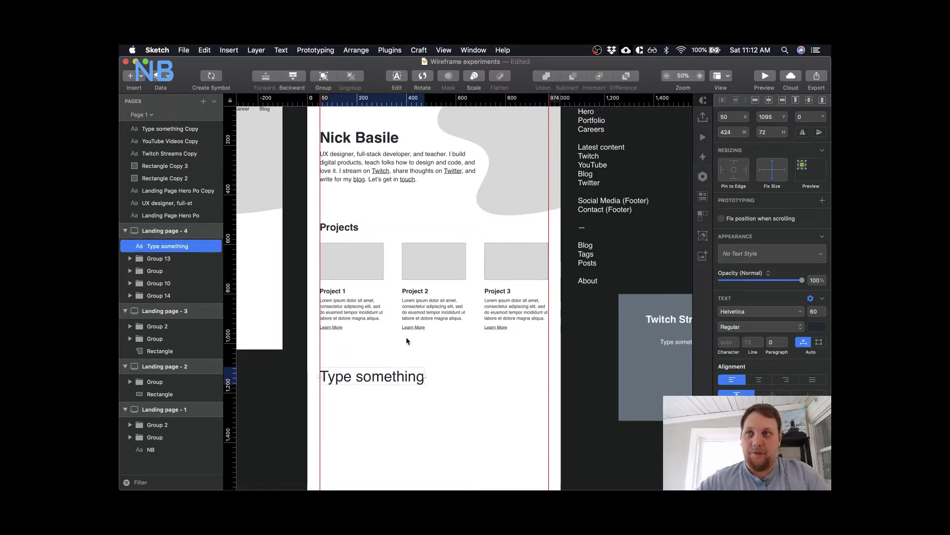
pyautogui.hotkey('shift', 'Up')
pyautogui.hotkey('shift', 'Up')
pyautogui.hotkey('shift', 'Up')
pyautogui.hotkey('shift', 'Up')
pyautogui.hotkey('shift', 'Up')
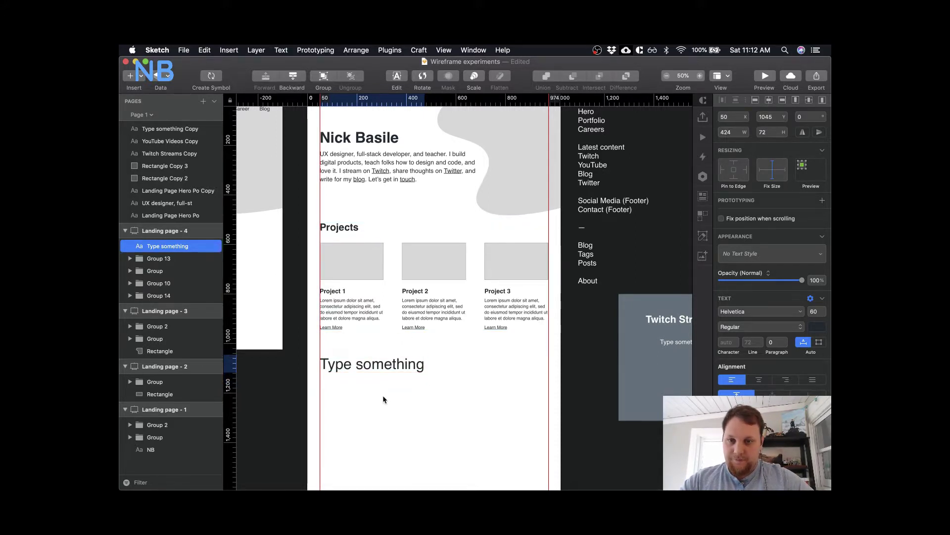
# - Set the placeholder text's font size to 40 and check the Projects heading's font size
pyautogui.scroll(-5, 383, 395)
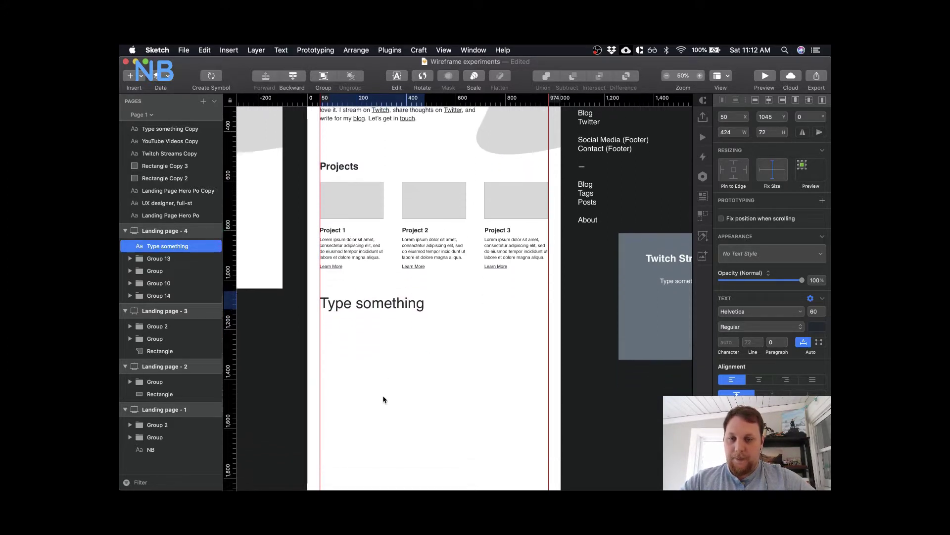
pyautogui.click(814, 310)
pyautogui.write('40')
pyautogui.press('Return')
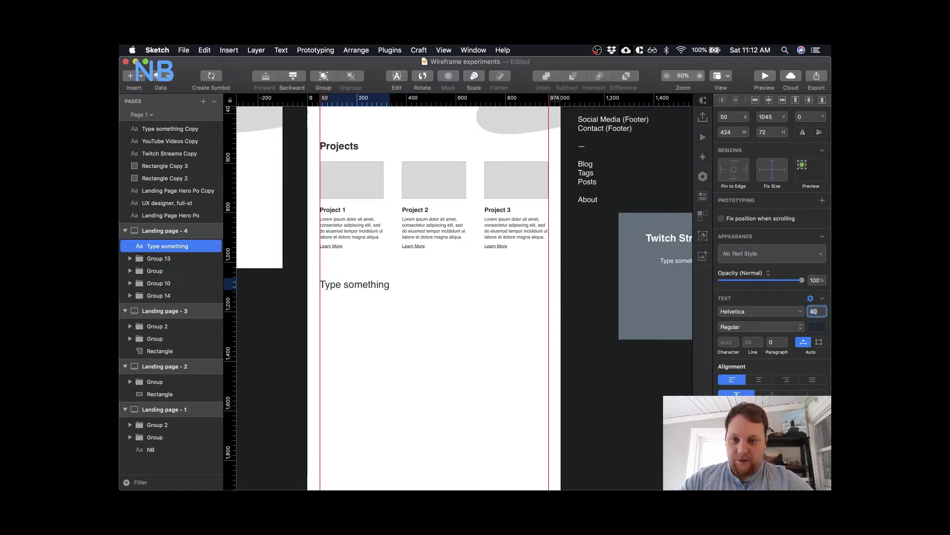
pyautogui.click(482, 331)
pyautogui.doubleClick(348, 147)
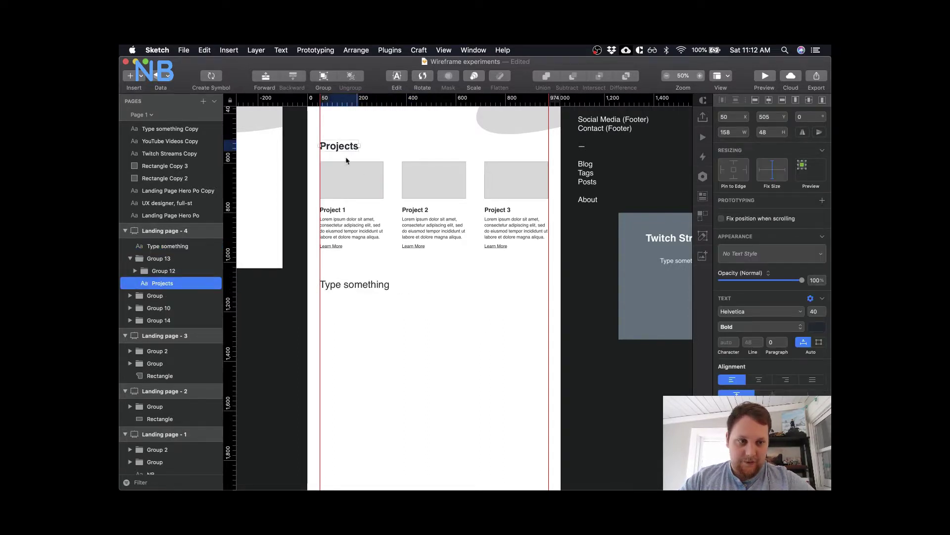
pyautogui.click(351, 286)
pyautogui.doubleClick(351, 286)
pyautogui.press('BackSpace')
pyautogui.press('super+z')
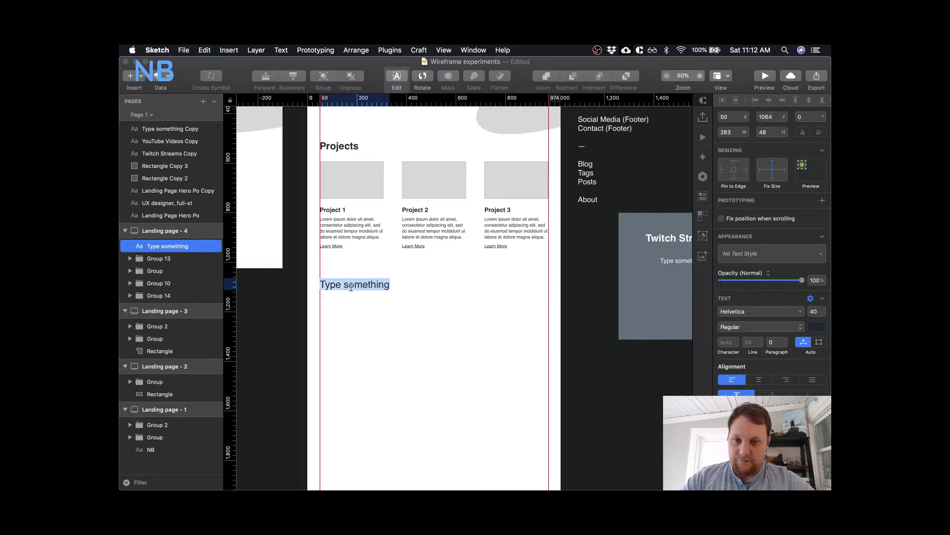
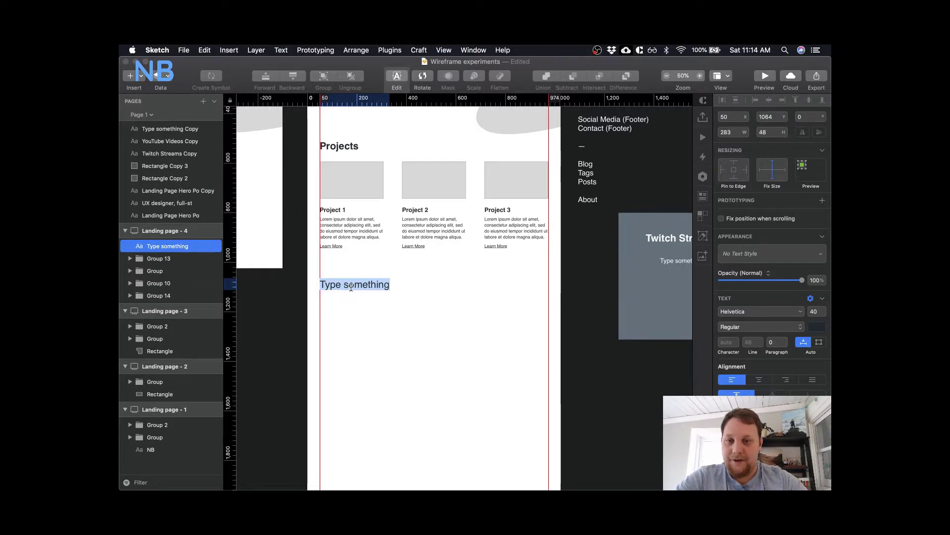
pyautogui.scroll(3, 351, 287)
pyautogui.scroll(-1, 351, 290)
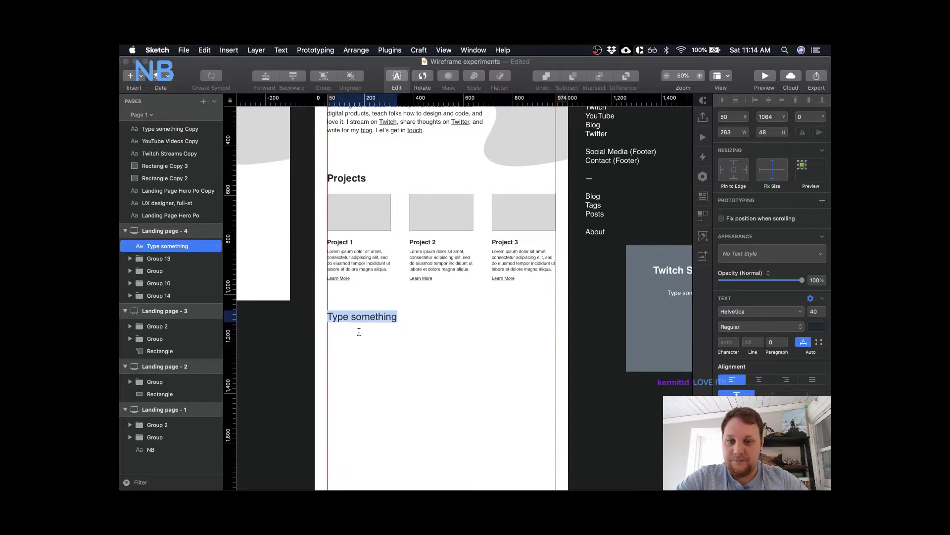
pyautogui.press('Escape')
# - Replace the placeholder text below the project cards with "I have"
pyautogui.doubleClick(379, 318)
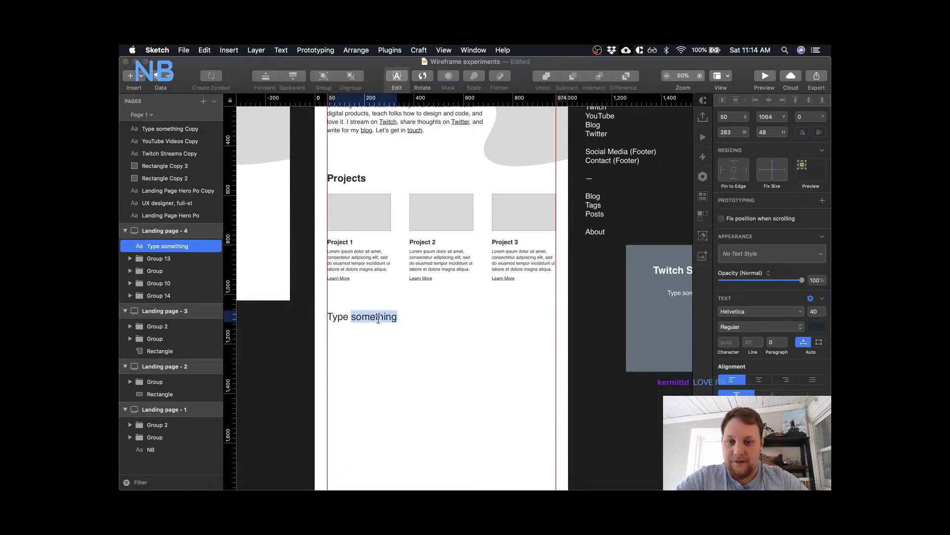
pyautogui.click(378, 318)
pyautogui.tripleClick(379, 318)
pyautogui.write('I have')
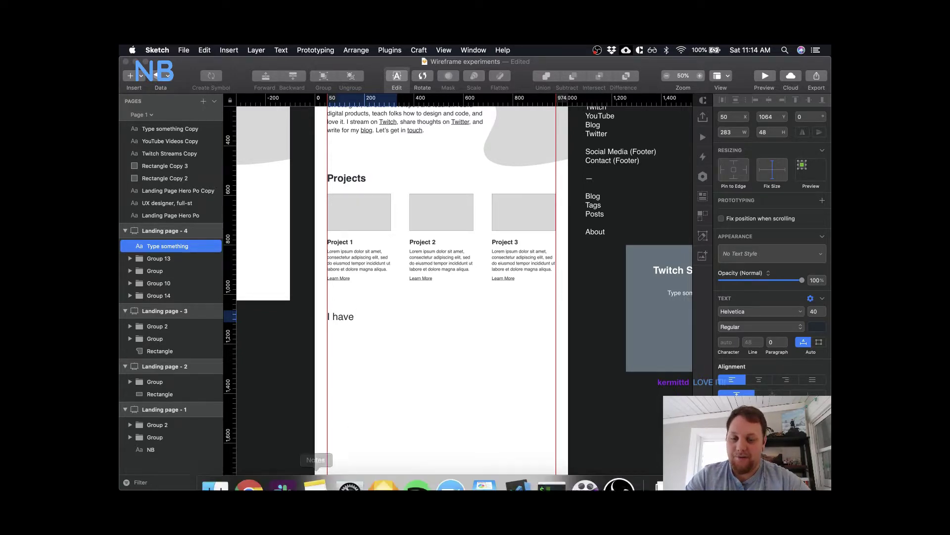
# - Switch to Chrome and search Google in a new tab for "the man in the arena quote"
pyautogui.click(260, 465)
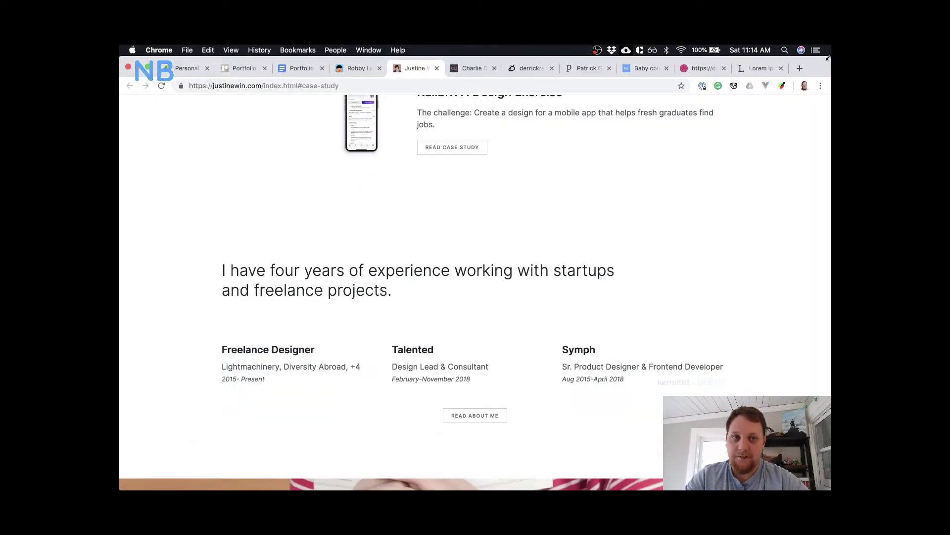
pyautogui.click(800, 68)
pyautogui.write('the ma')
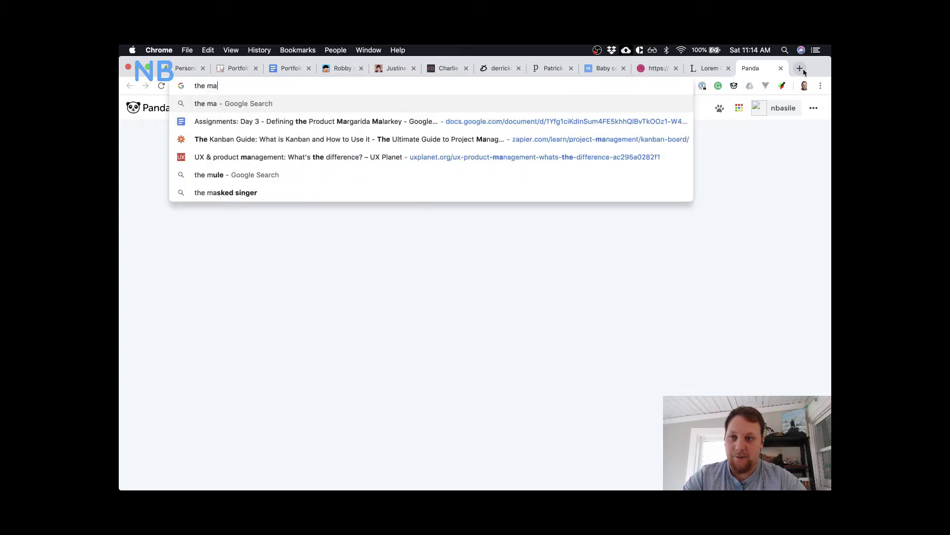
pyautogui.write('n in the arena quote')
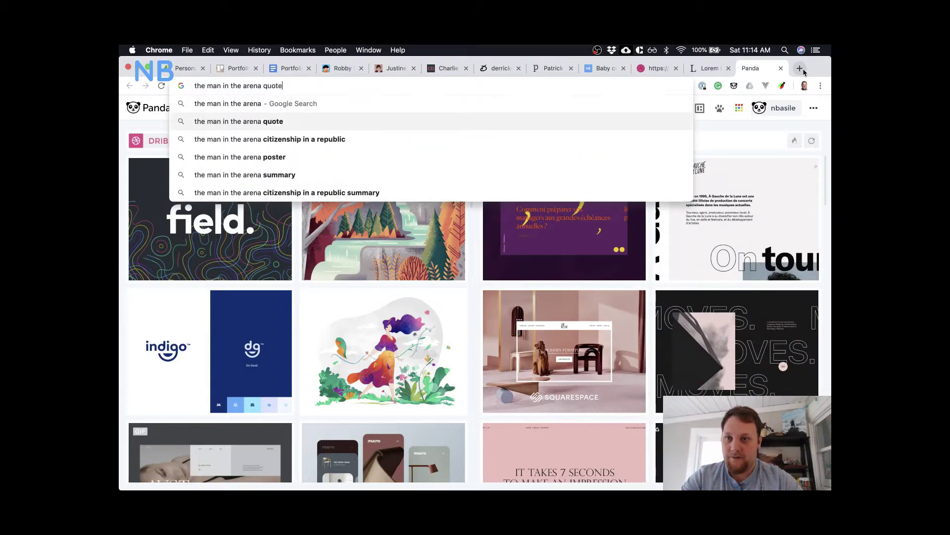
pyautogui.press('Return')
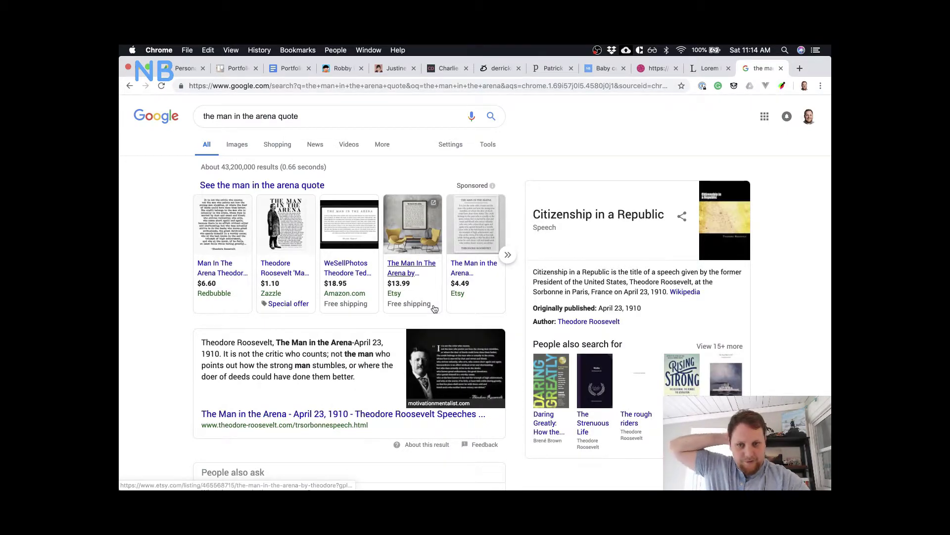
# - Open the theodore-roosevelt.com result, read the "The Man in the Arena" excerpt, and close its tab
pyautogui.scroll(-5, 338, 297)
pyautogui.click(339, 311)
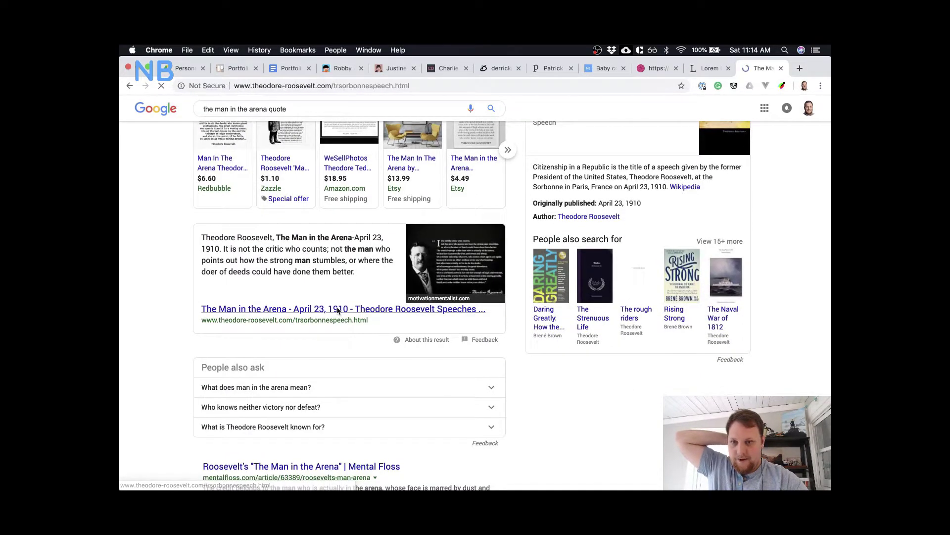
pyautogui.scroll(-2, 356, 358)
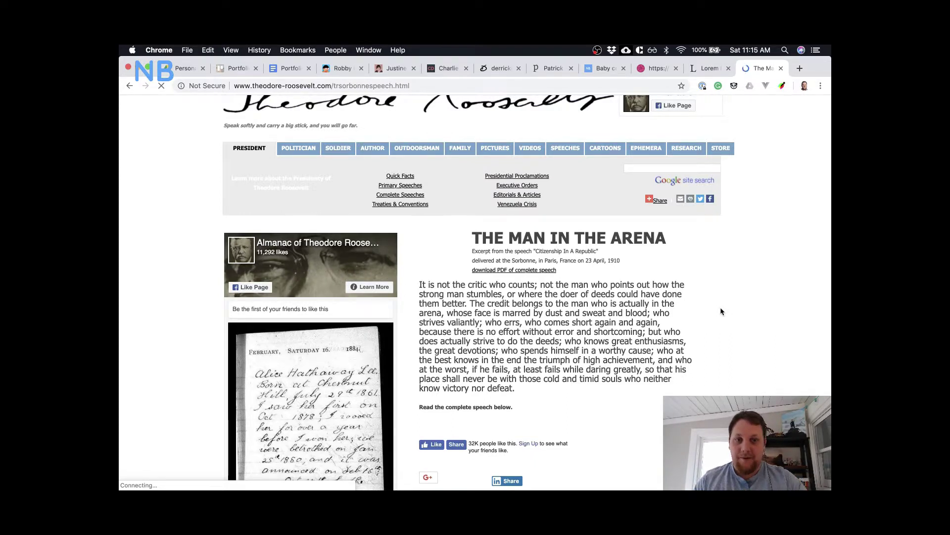
pyautogui.click(781, 68)
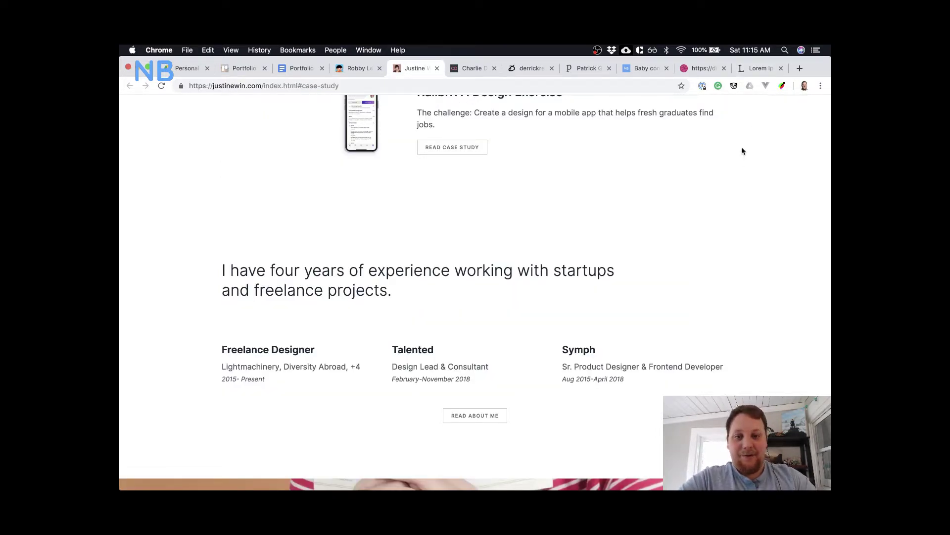
# - Search Google in a new tab for "design quotes"
pyautogui.click(800, 69)
pyautogui.write('de')
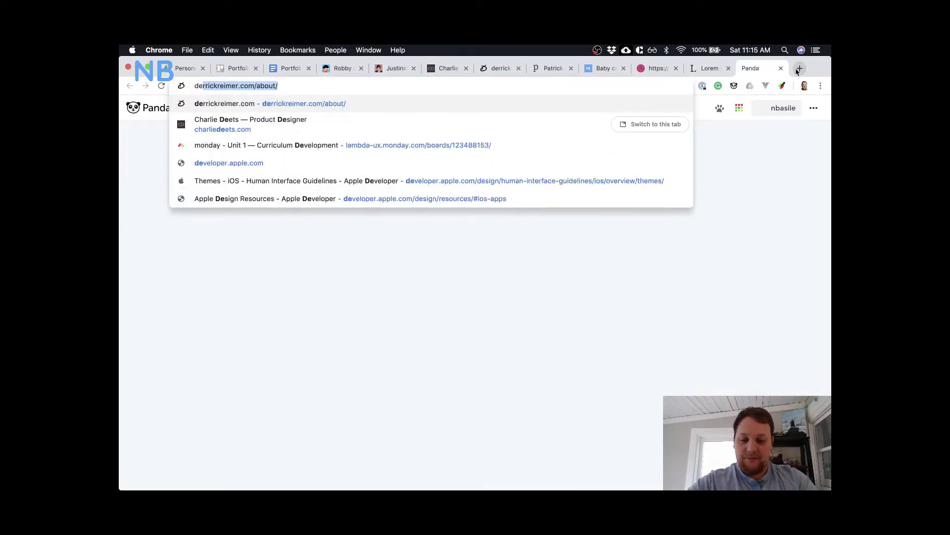
pyautogui.write('sign qui')
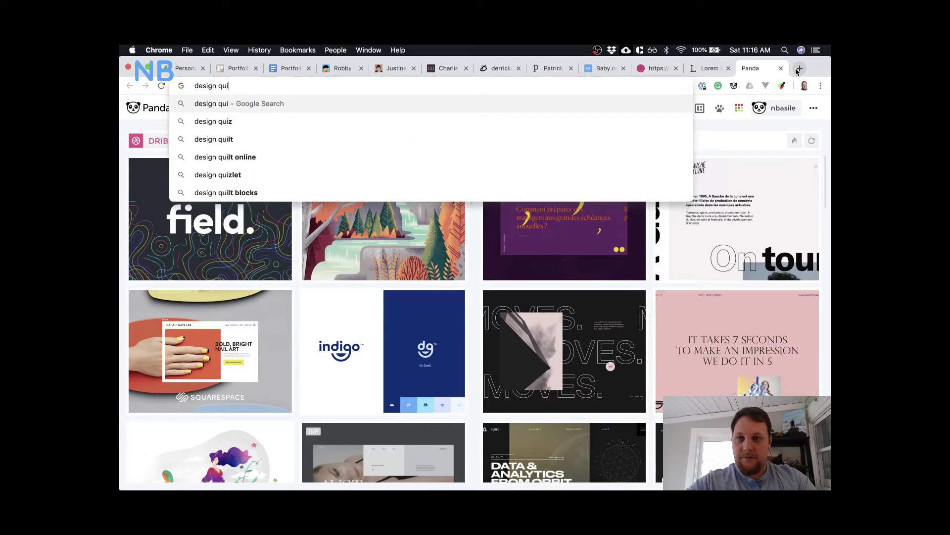
pyautogui.press('BackSpace')
pyautogui.write('uot')
pyautogui.press('BackSpace')
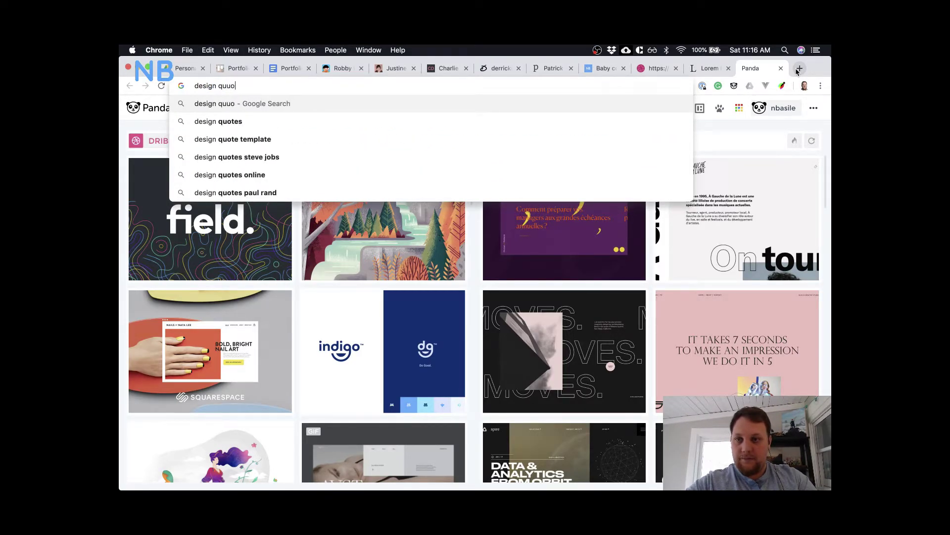
pyautogui.press('BackSpace')
pyautogui.press('BackSpace')
pyautogui.write('otes')
pyautogui.press('Return')
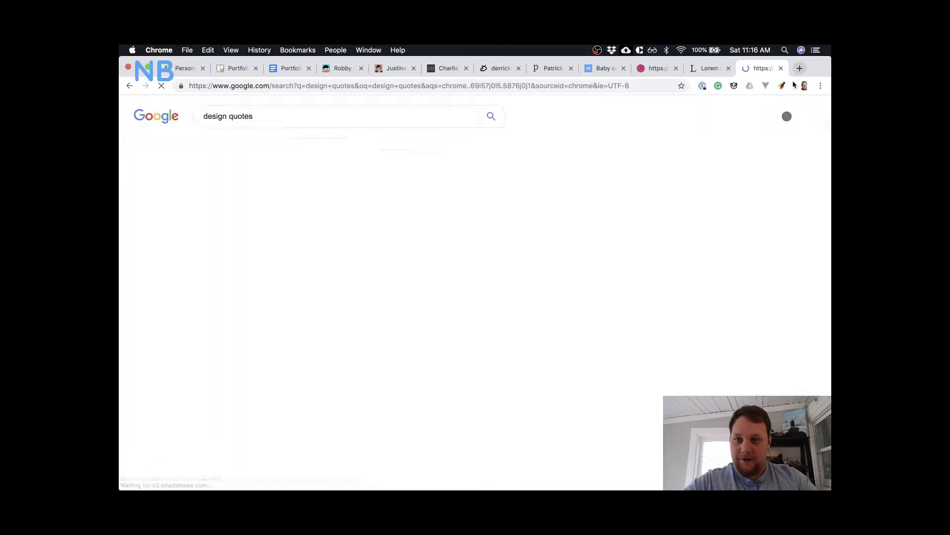
# - Open InVision's "101 quotes about design and creativity" article and read through its quotes for one suited to the landing page
pyautogui.click(391, 187)
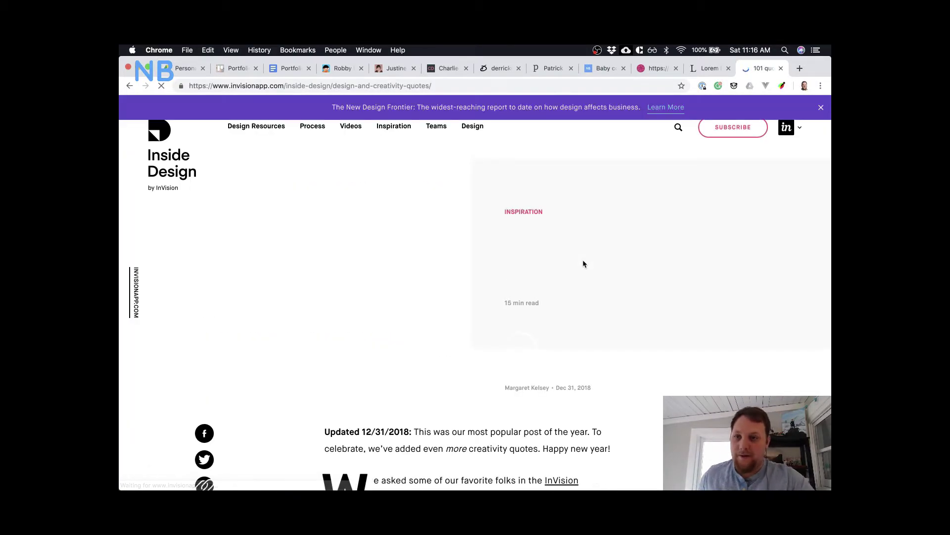
pyautogui.scroll(-3, 583, 259)
pyautogui.scroll(4, 322, 240)
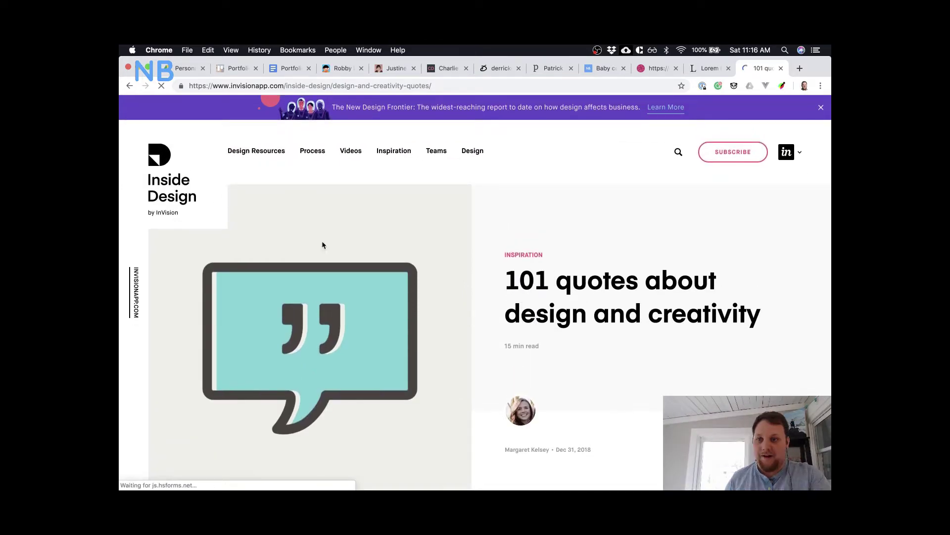
pyautogui.scroll(-15, 473, 316)
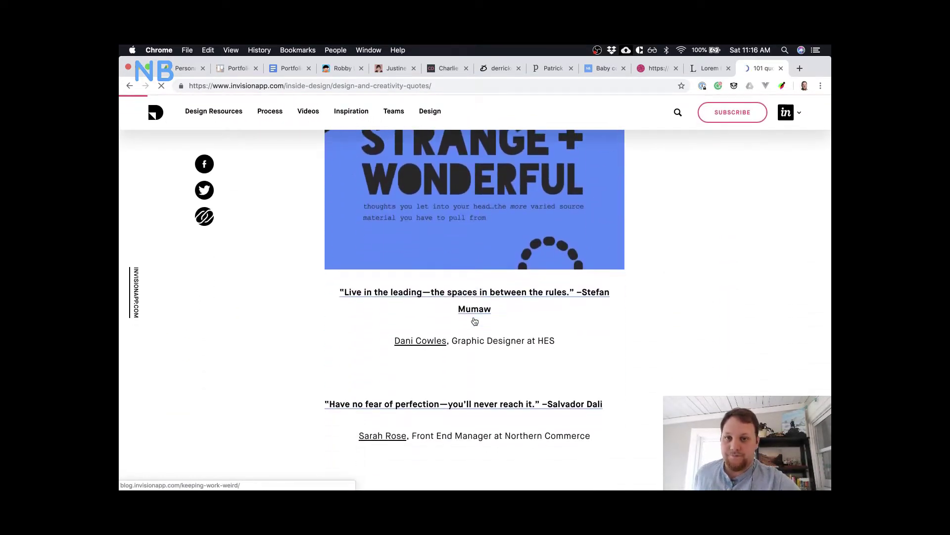
pyautogui.scroll(-5, 616, 317)
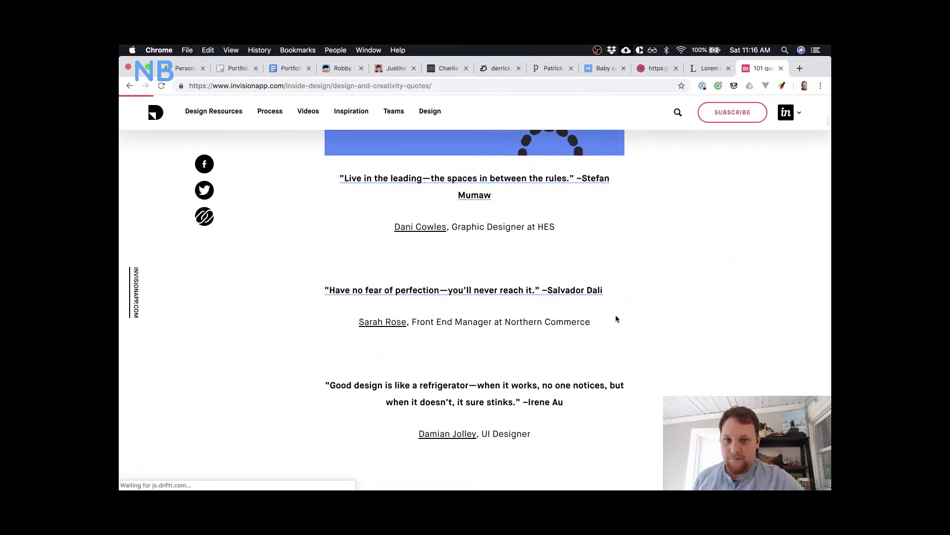
pyautogui.scroll(-8, 617, 318)
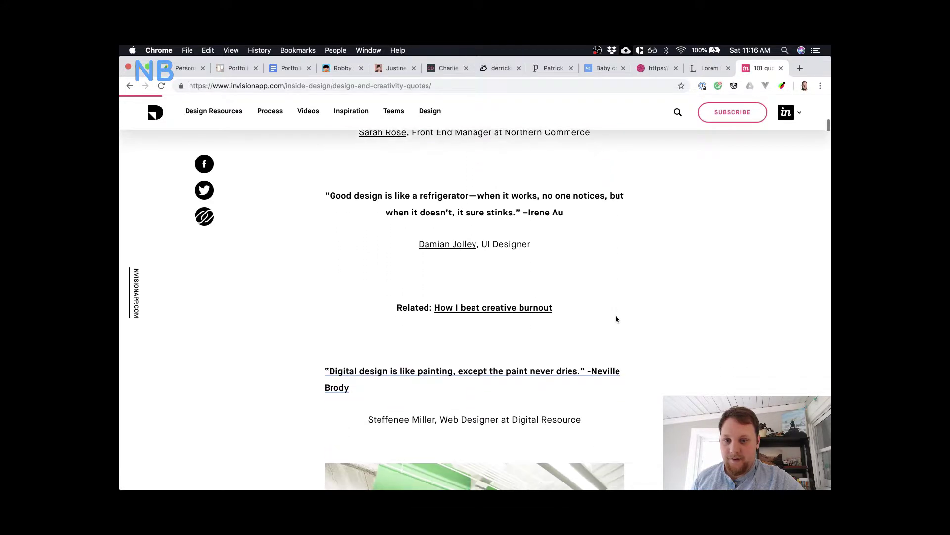
pyautogui.scroll(-9, 616, 319)
pyautogui.scroll(-7, 663, 294)
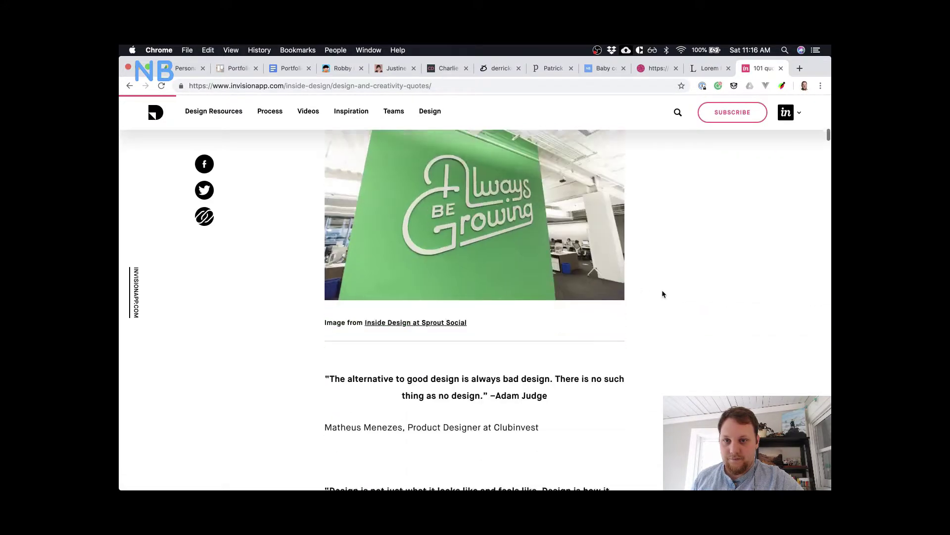
pyautogui.scroll(-7, 662, 294)
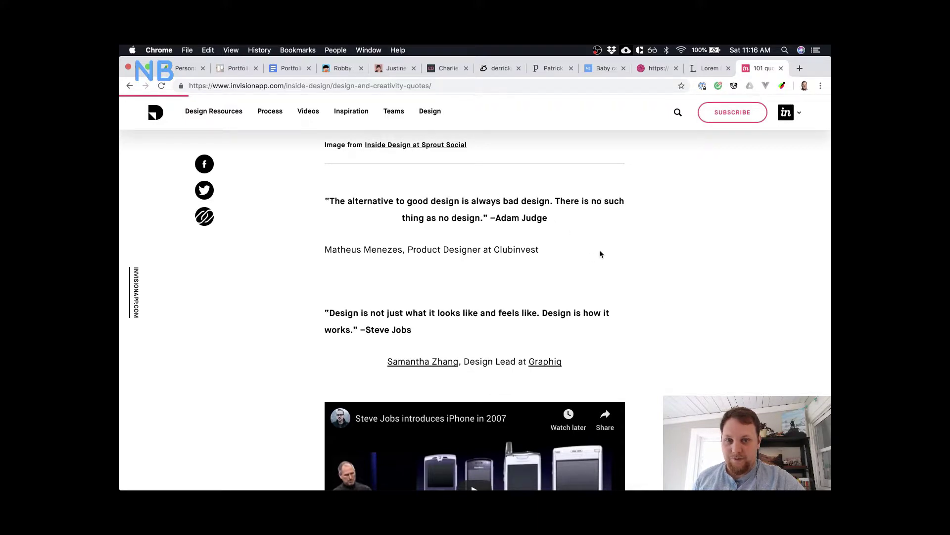
pyautogui.scroll(-4, 600, 253)
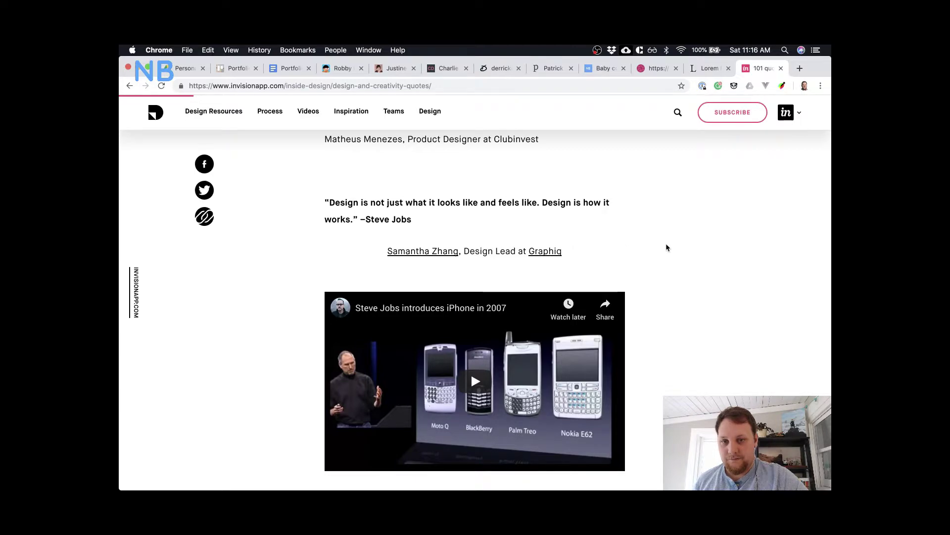
pyautogui.scroll(-10, 667, 247)
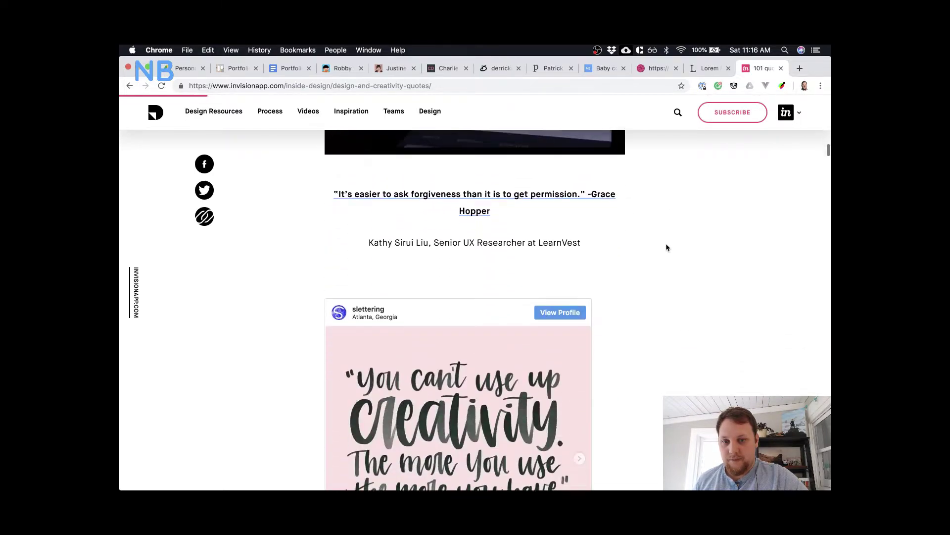
pyautogui.scroll(-10, 666, 248)
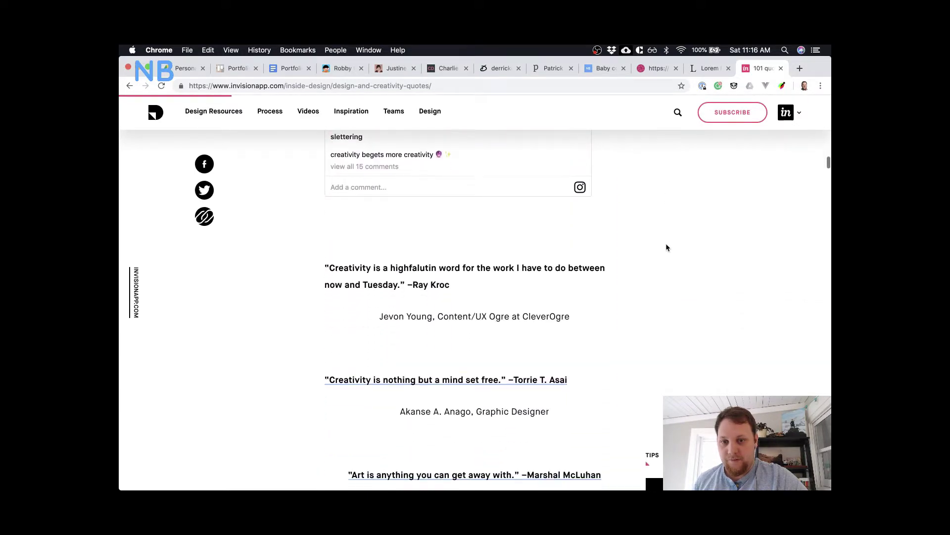
pyautogui.scroll(-3, 667, 247)
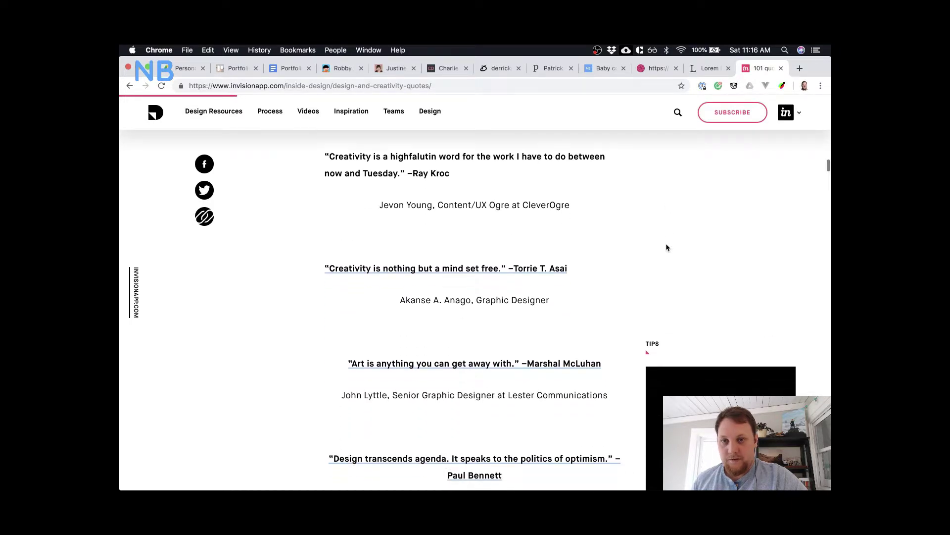
pyautogui.scroll(-1, 666, 248)
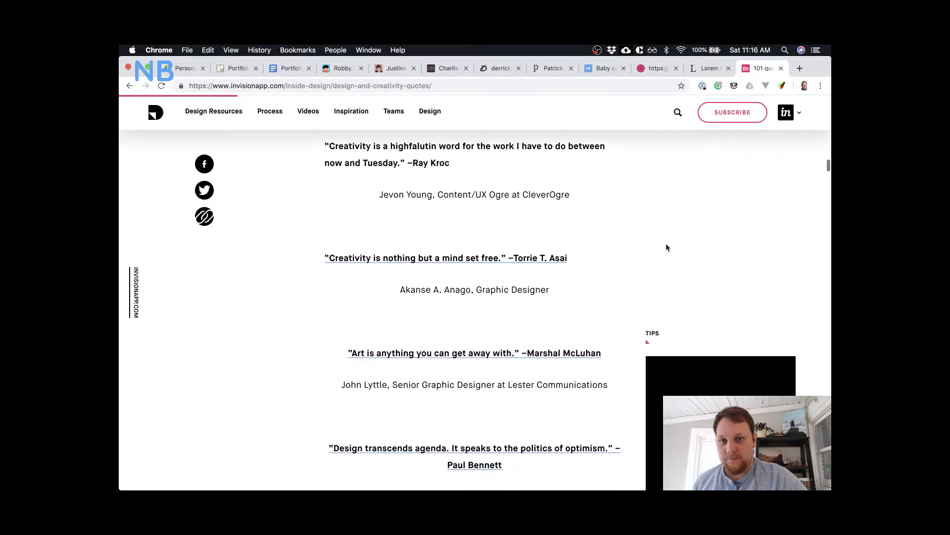
pyautogui.scroll(-1, 666, 248)
pyautogui.scroll(-7, 289, 313)
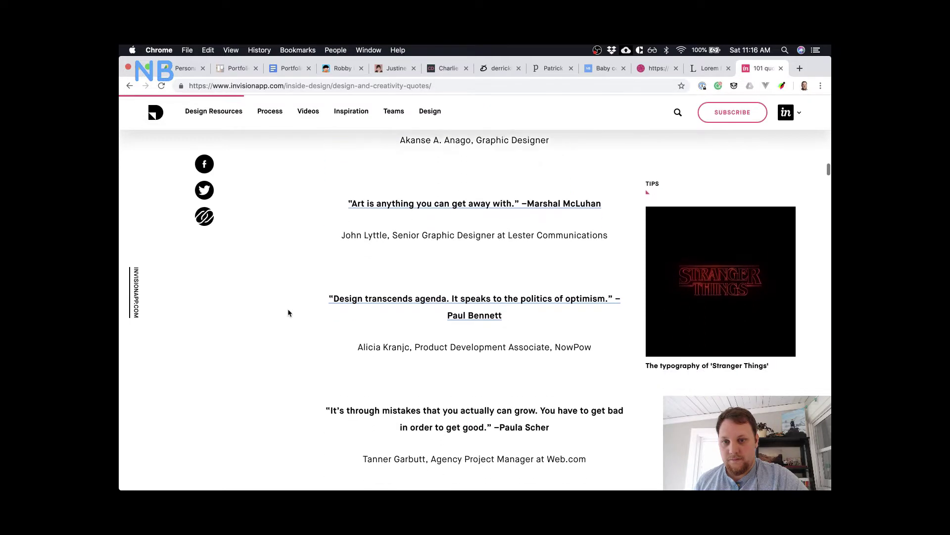
pyautogui.scroll(-1, 289, 312)
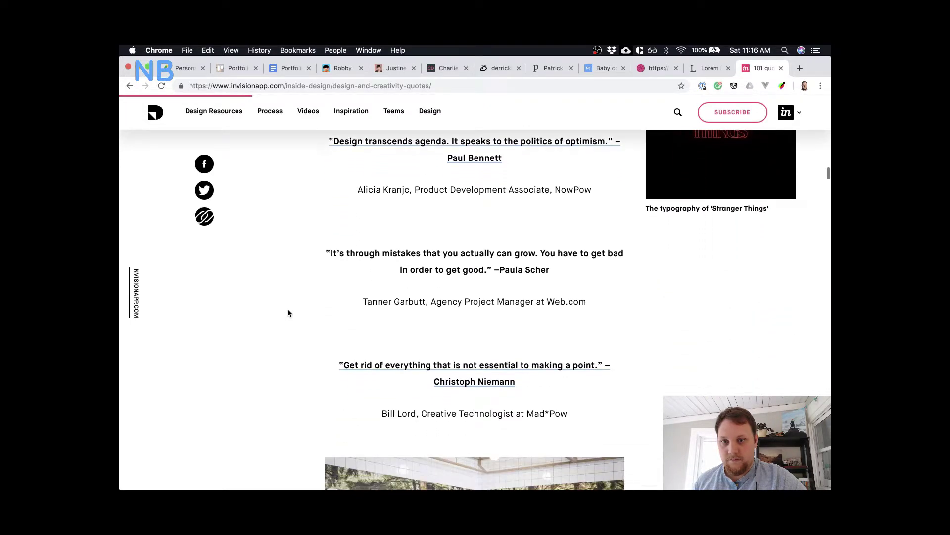
pyautogui.scroll(-2, 289, 313)
pyautogui.scroll(-3, 288, 312)
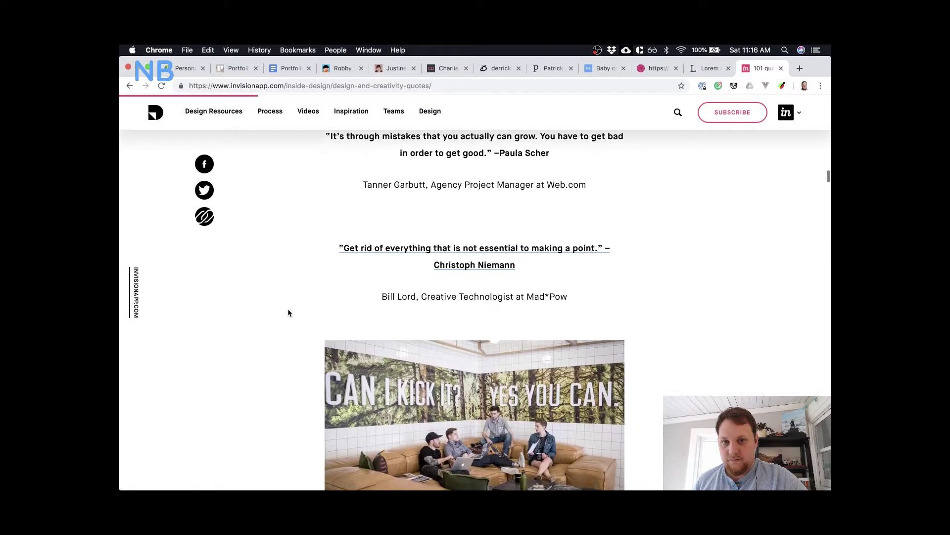
pyautogui.scroll(-10, 289, 312)
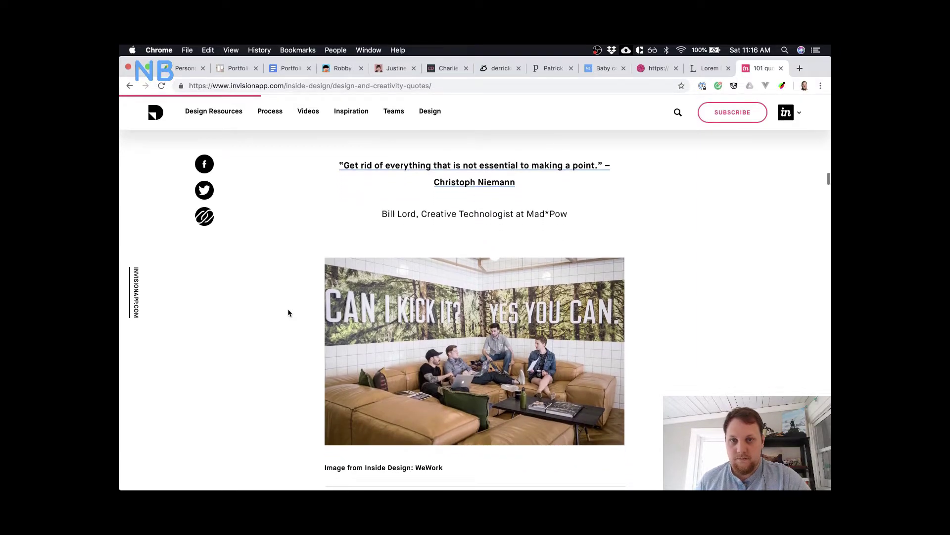
pyautogui.scroll(-2, 288, 310)
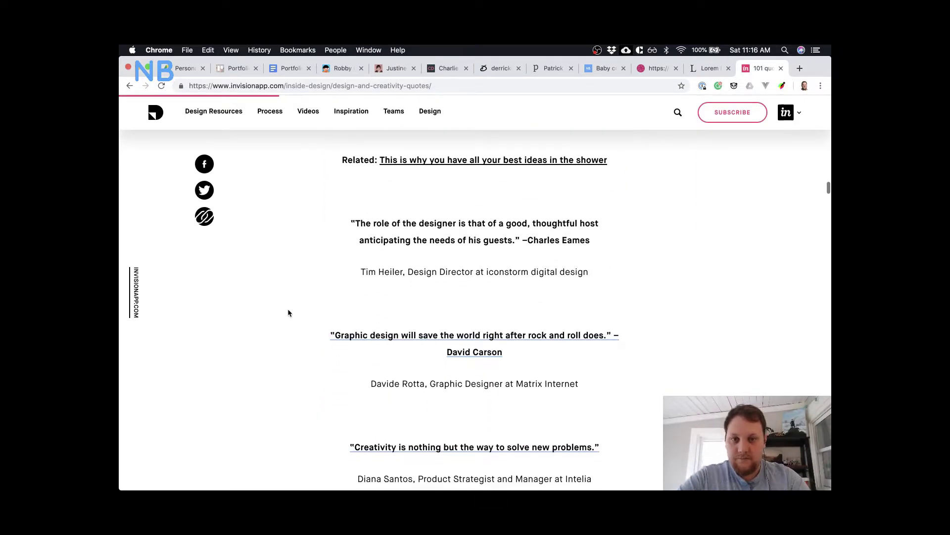
pyautogui.scroll(12, 288, 310)
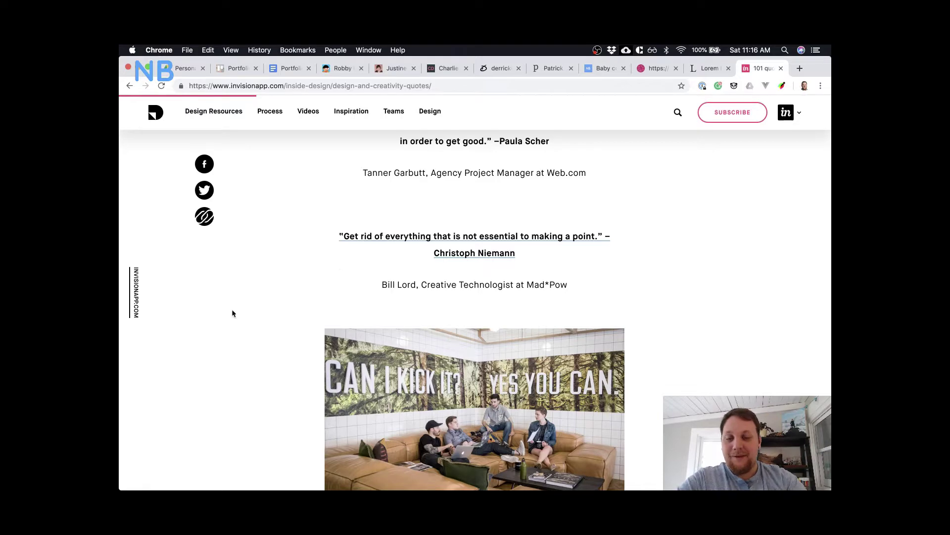
pyautogui.scroll(-8, 213, 333)
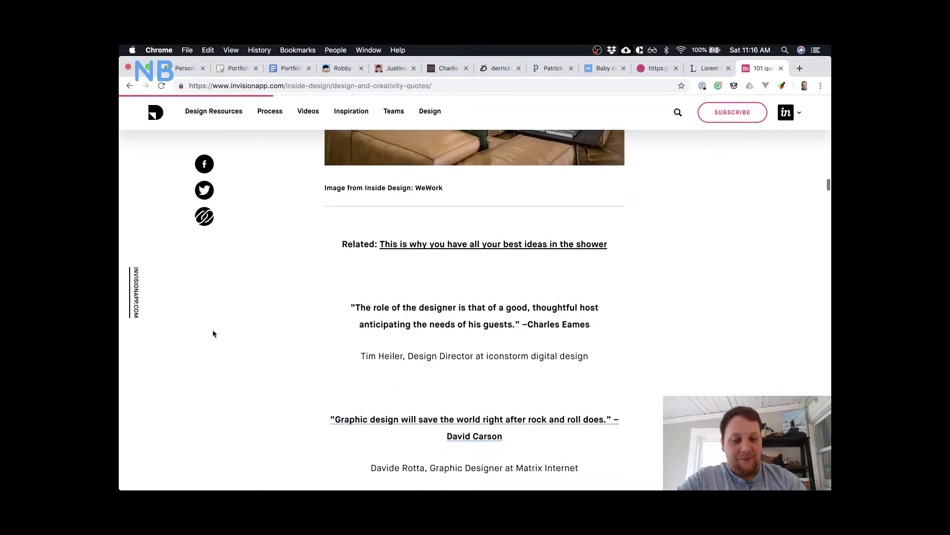
pyautogui.scroll(-5, 212, 334)
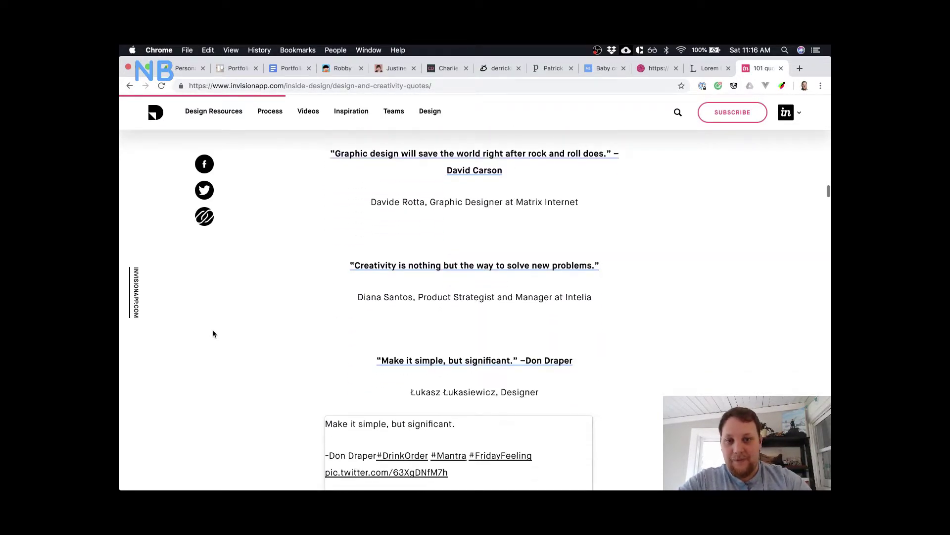
pyautogui.scroll(-3, 214, 333)
pyautogui.scroll(-5, 214, 334)
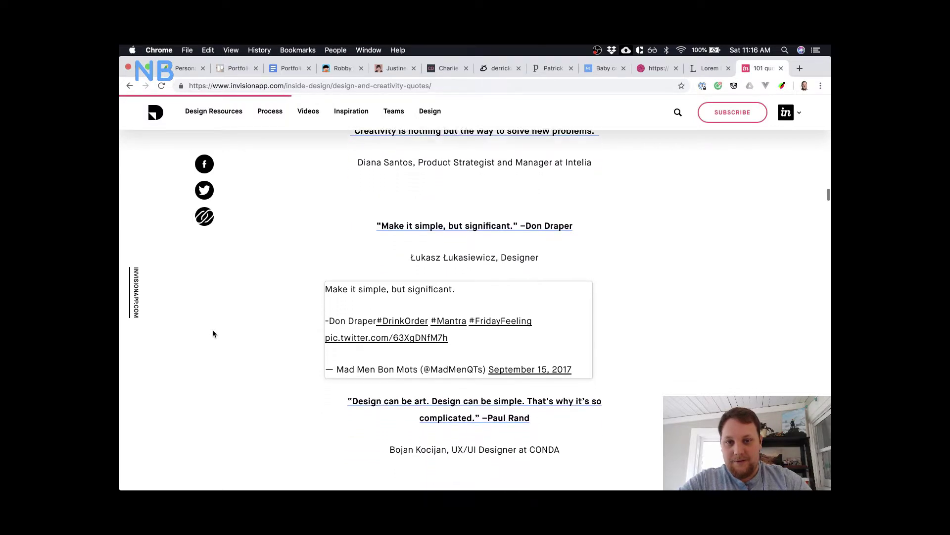
pyautogui.scroll(-4, 213, 334)
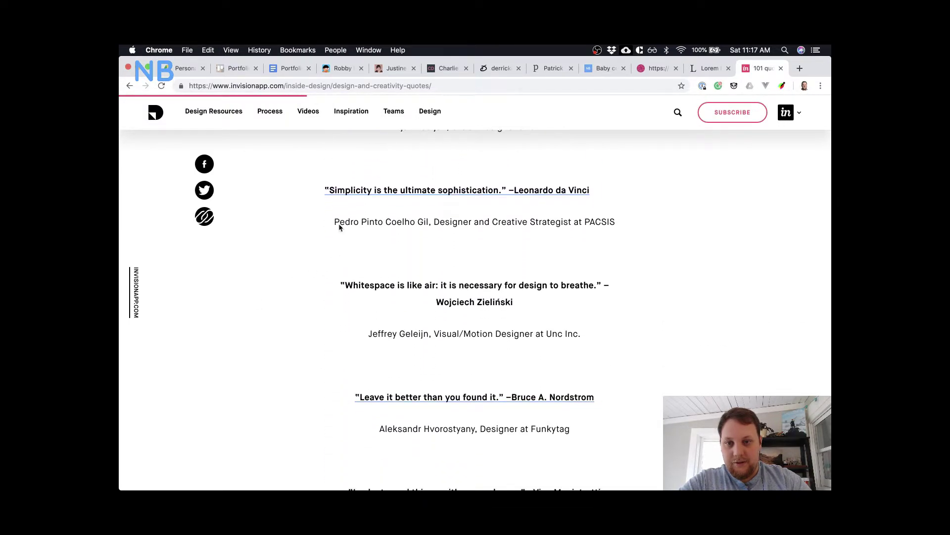
pyautogui.scroll(-4, 278, 294)
pyautogui.scroll(-2, 278, 294)
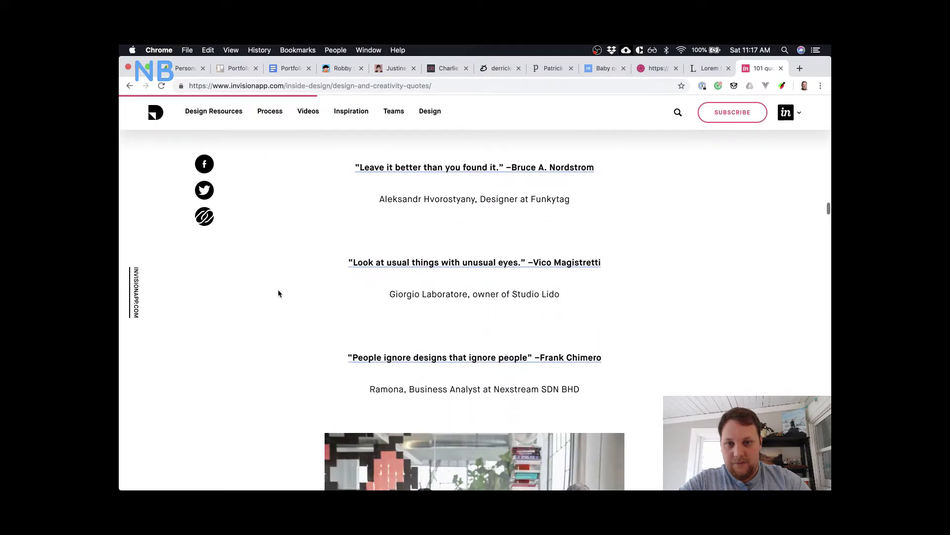
pyautogui.scroll(-2, 278, 294)
pyautogui.scroll(-9, 279, 294)
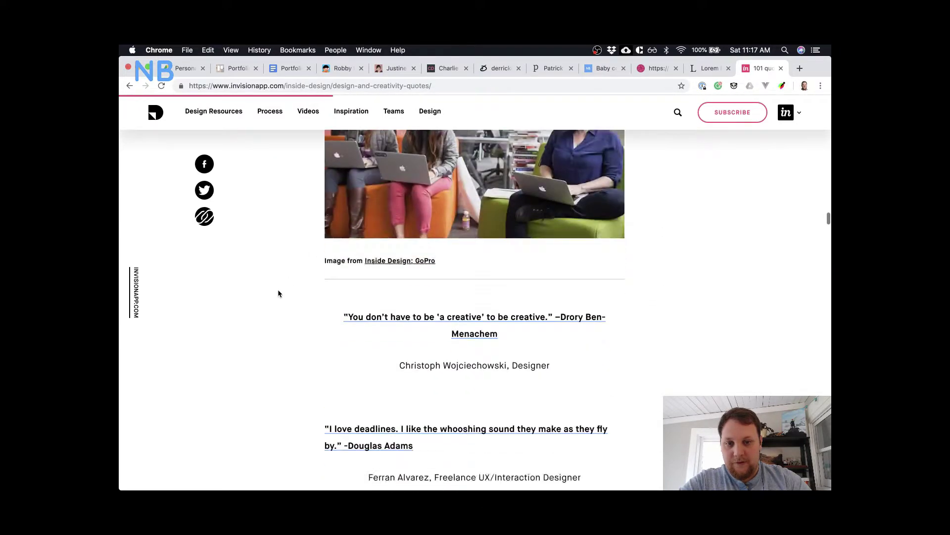
pyautogui.scroll(-10, 278, 294)
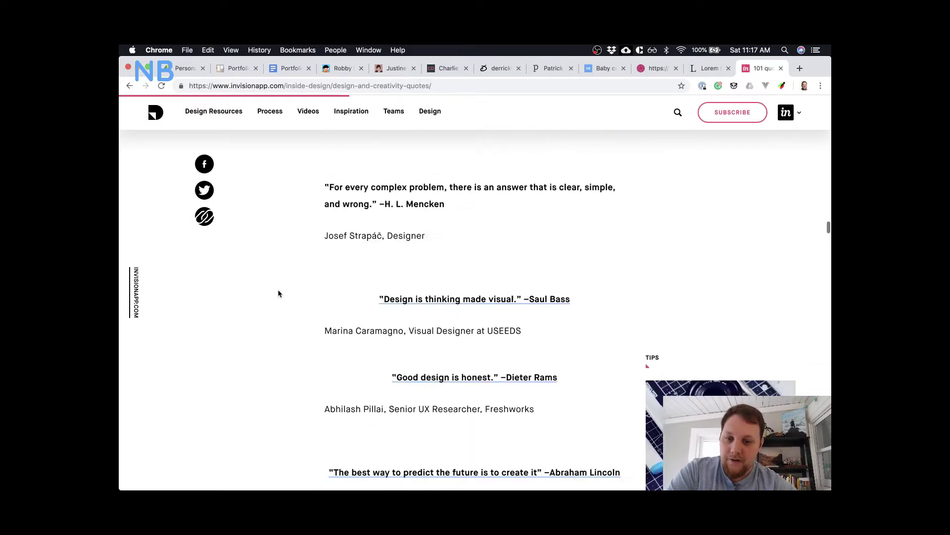
pyautogui.scroll(-7, 278, 294)
pyautogui.scroll(-1, 278, 294)
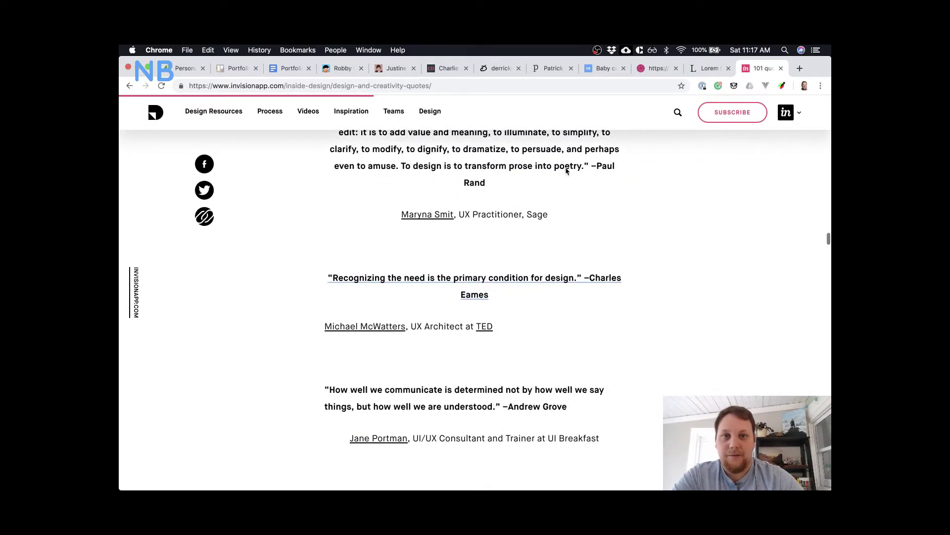
# - Examine the large experience statement, three work-history columns and the sections below them on the reference portfolio with the "Read about me" link
pyautogui.click(396, 68)
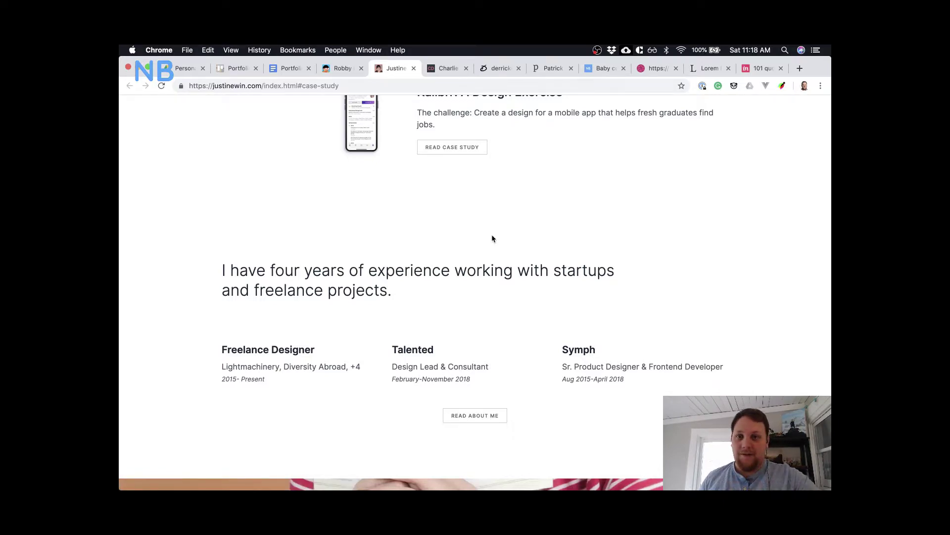
pyautogui.scroll(3, 492, 238)
pyautogui.scroll(-5, 492, 238)
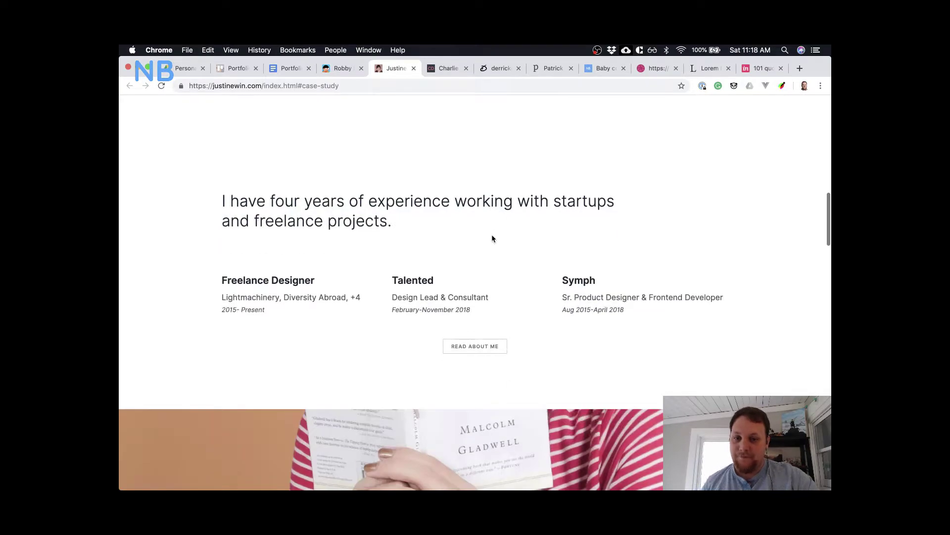
pyautogui.scroll(2, 492, 239)
pyautogui.scroll(-15, 492, 240)
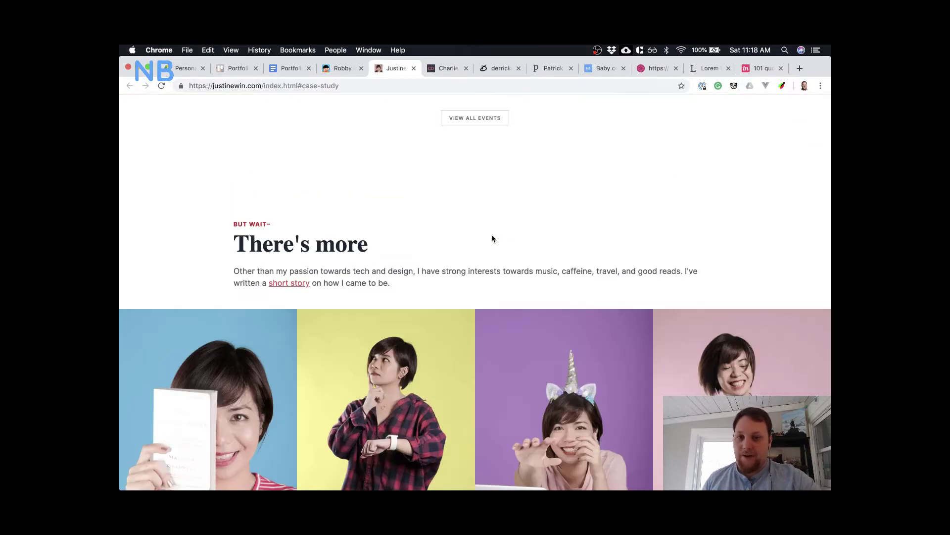
pyautogui.scroll(-3, 493, 238)
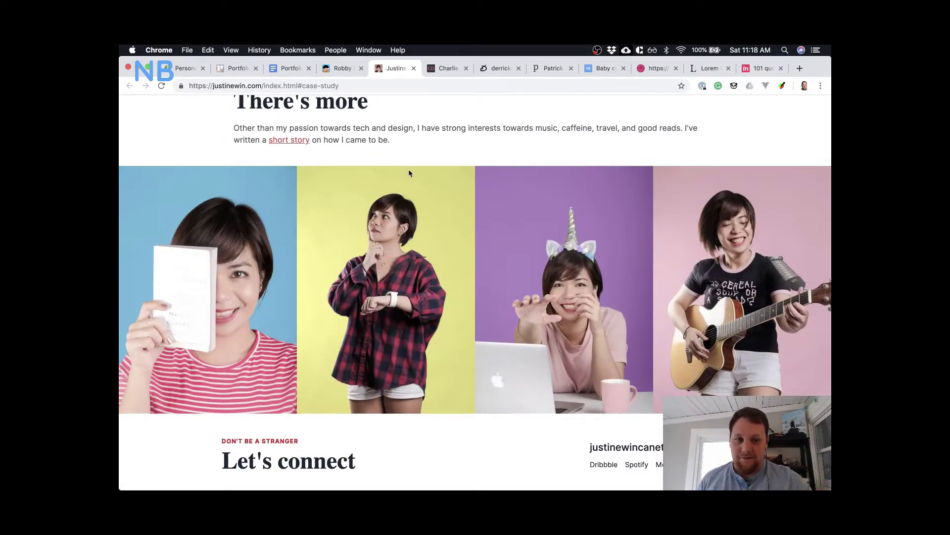
pyautogui.scroll(15, 409, 172)
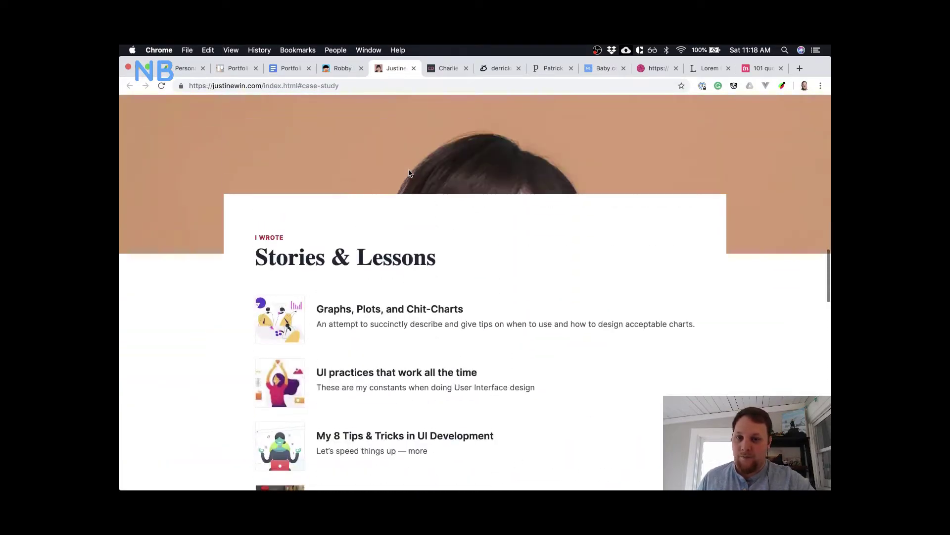
pyautogui.scroll(10, 409, 168)
pyautogui.scroll(-3, 422, 169)
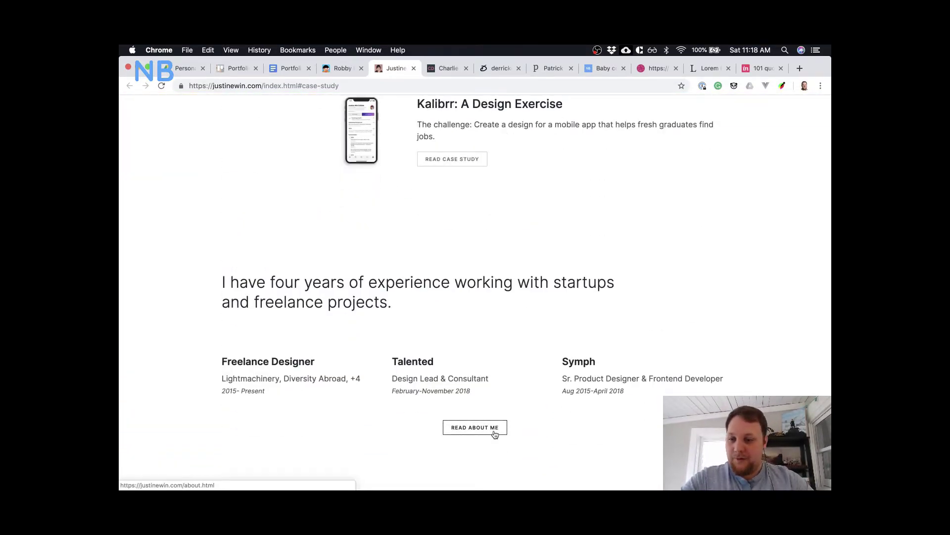
pyautogui.hotkey('ctrl', 'Up')
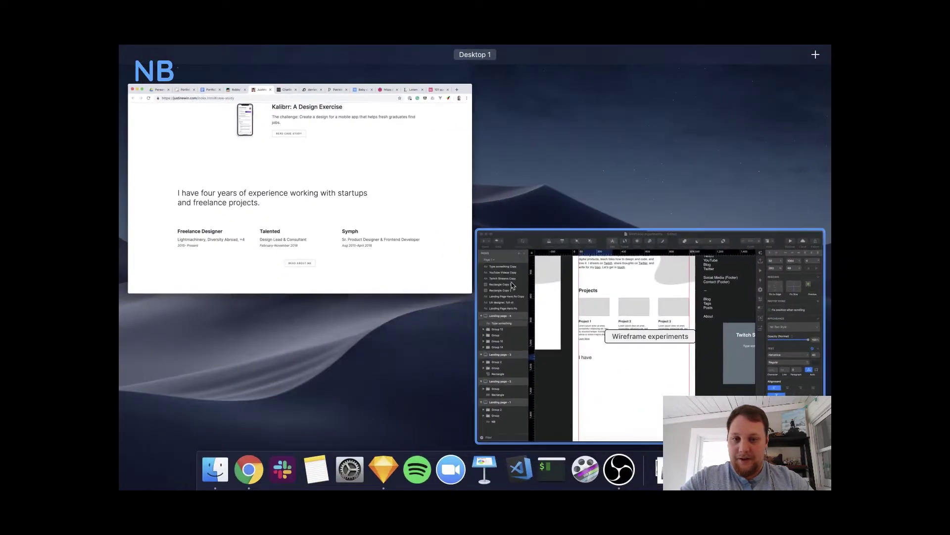
pyautogui.click(512, 286)
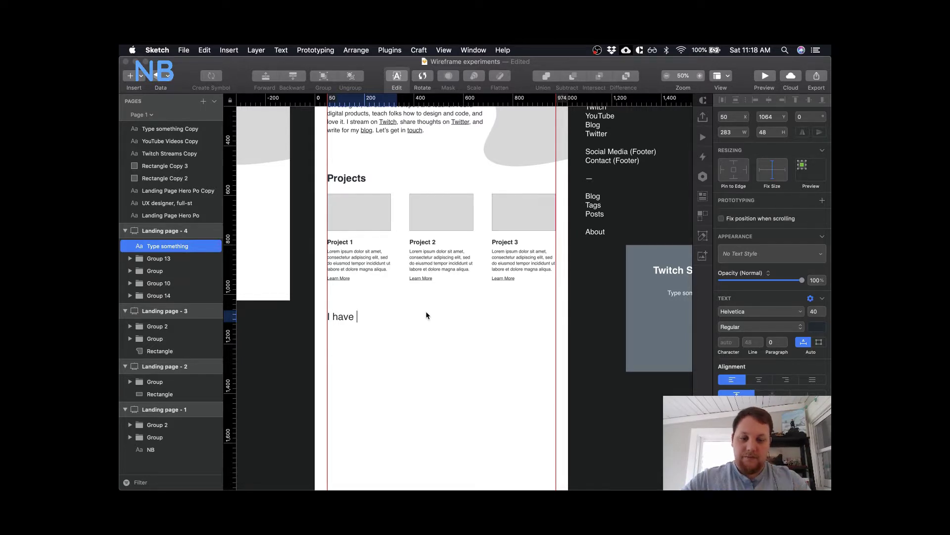
pyautogui.press('super+a')
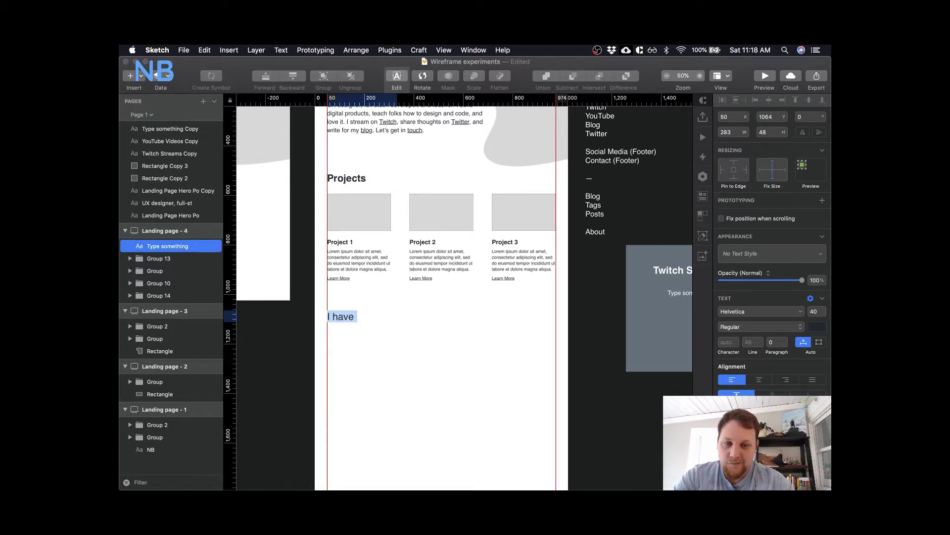
pyautogui.press('Right')
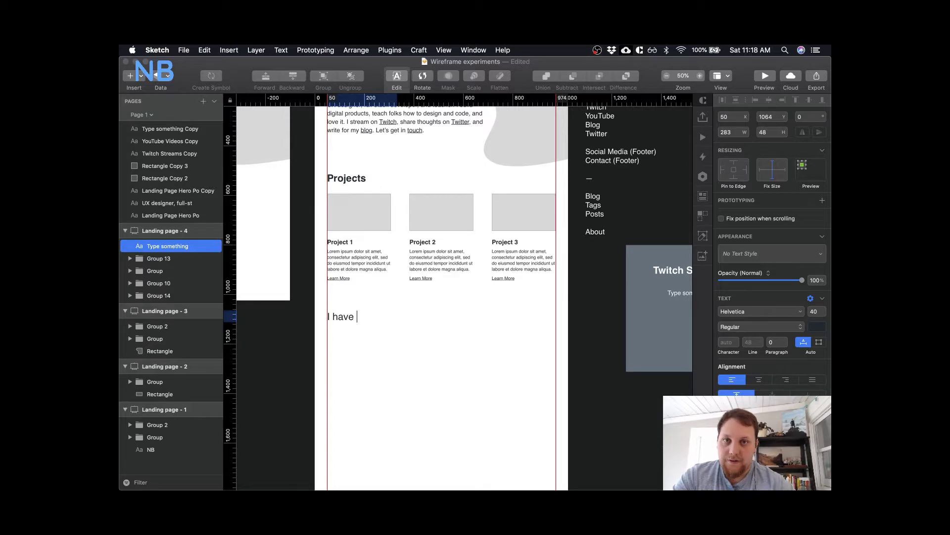
pyautogui.hotkey('ctrl', 'Up')
pyautogui.click(375, 198)
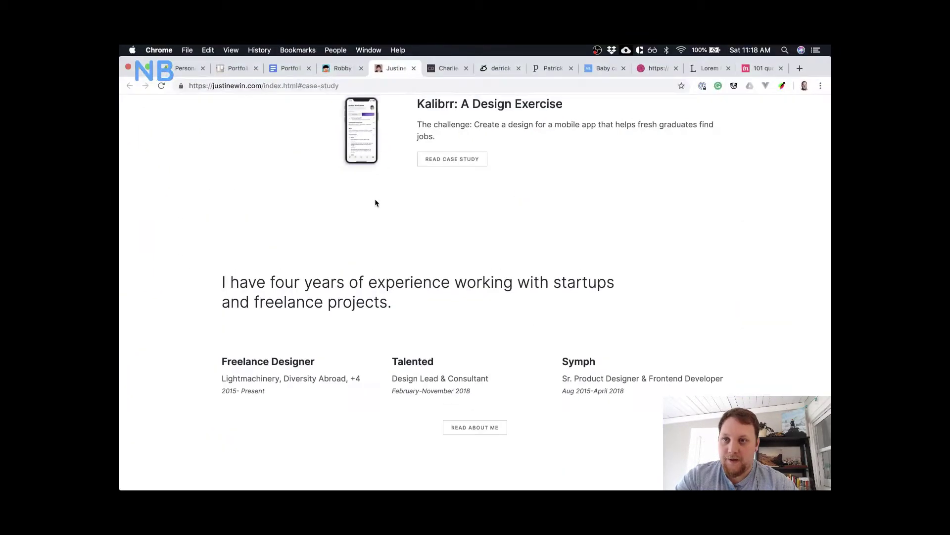
# - Review the tagline drafts and the site hierarchy in the Portfolio Discovery document for a statement suited to the landing page
pyautogui.click(293, 65)
pyautogui.click(529, 287)
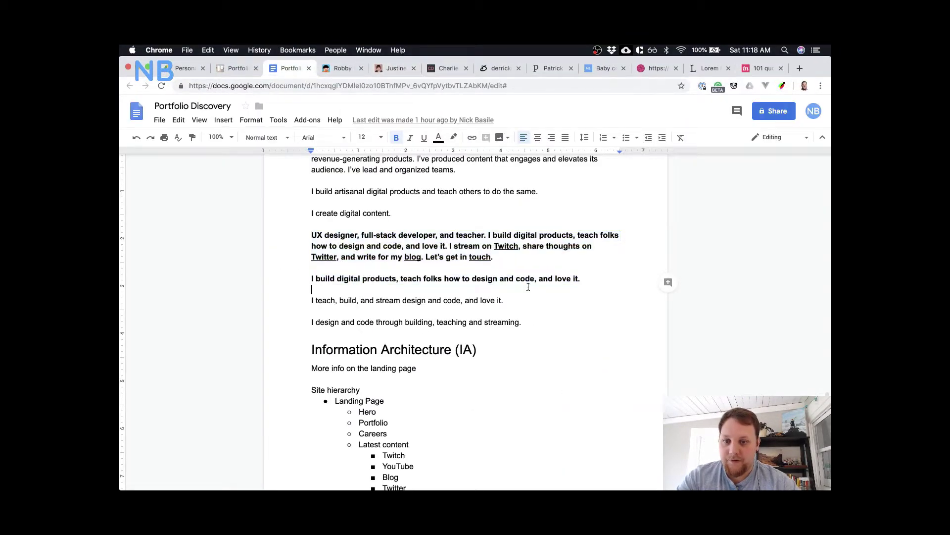
pyautogui.scroll(-4, 528, 287)
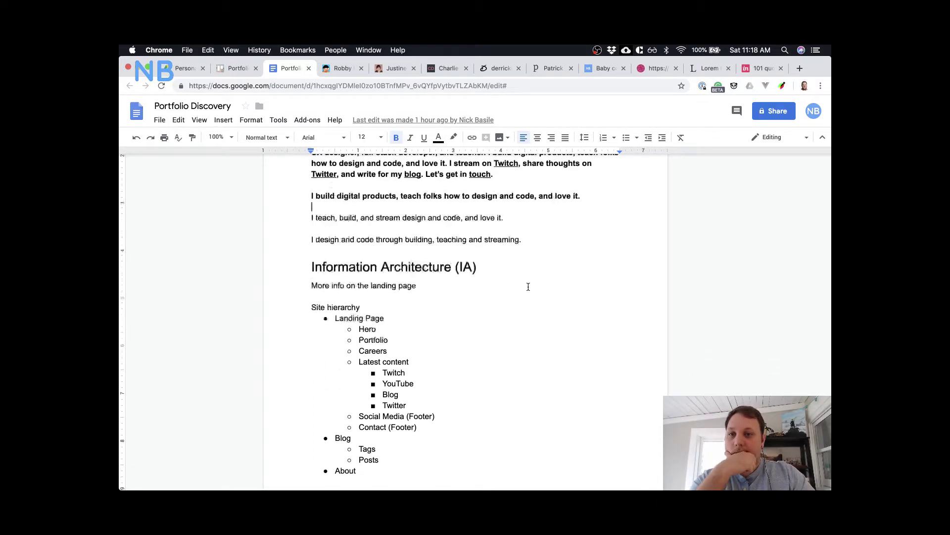
pyautogui.scroll(10, 529, 287)
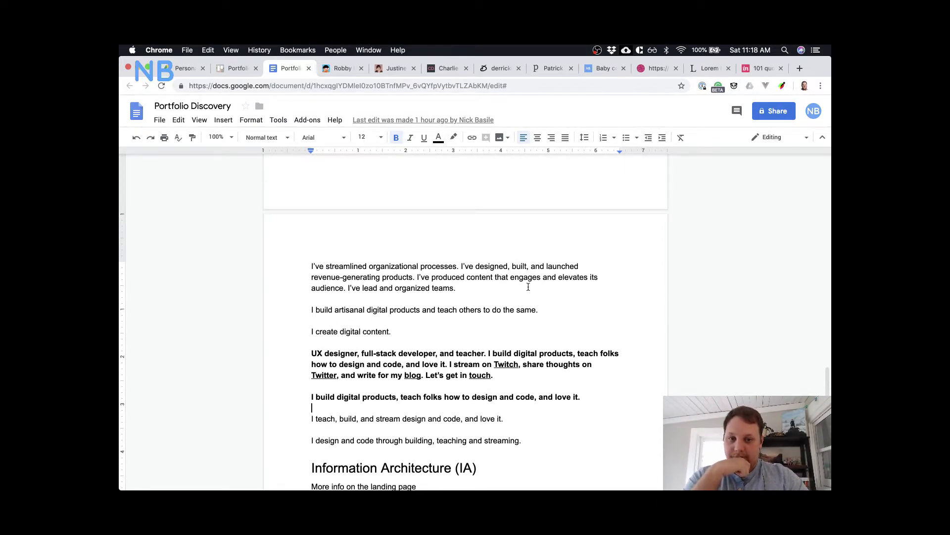
pyautogui.scroll(-2, 528, 287)
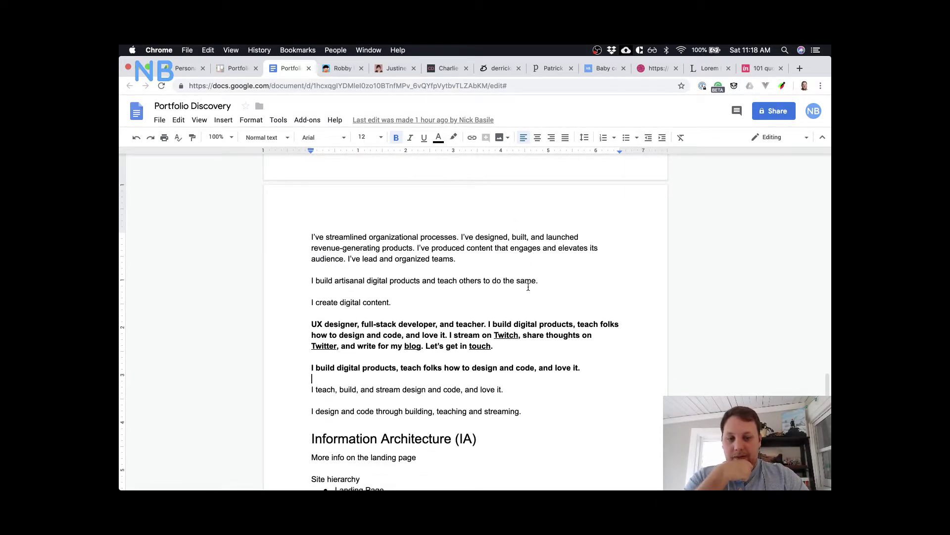
pyautogui.scroll(-2, 528, 288)
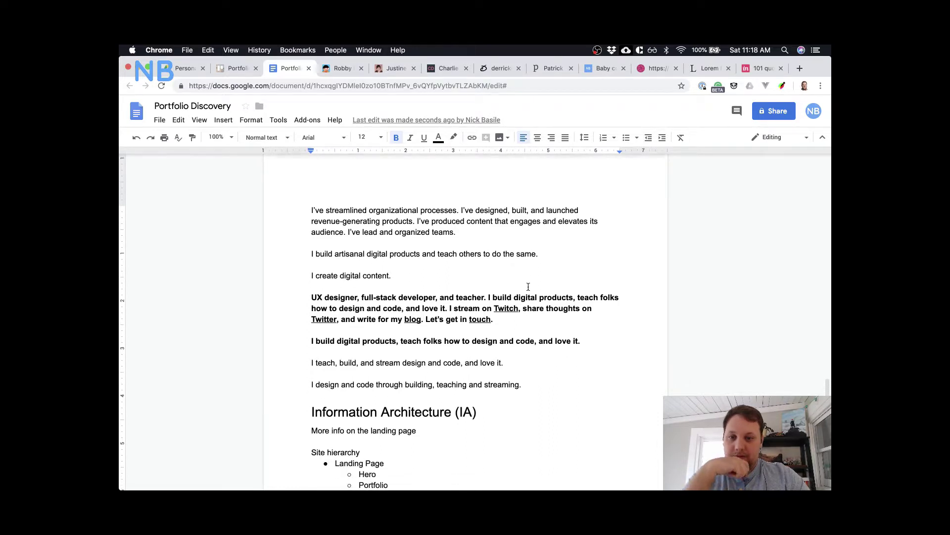
pyautogui.scroll(-1, 528, 286)
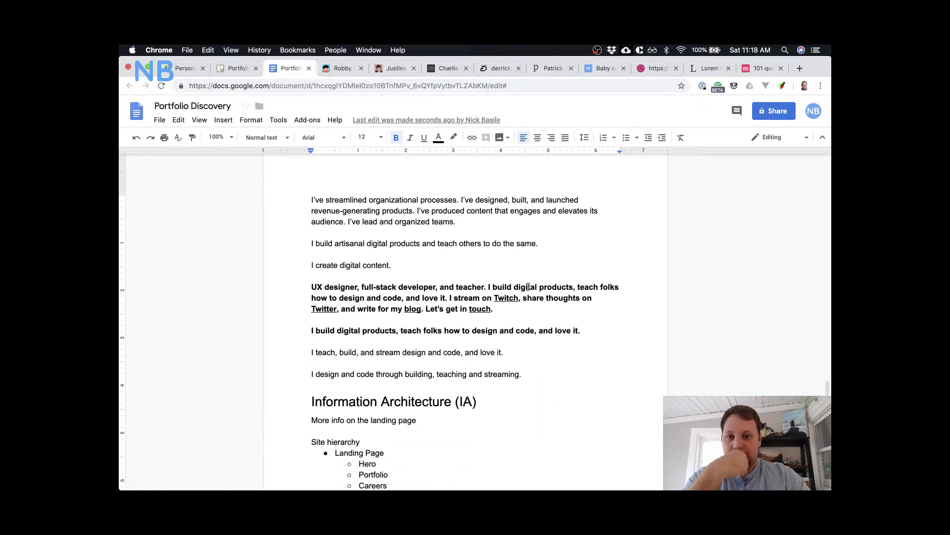
# - Copy "I build digital products, teach folks how to design and code, and love it." and paste it below the Projects cards in Sketch
pyautogui.click(584, 334)
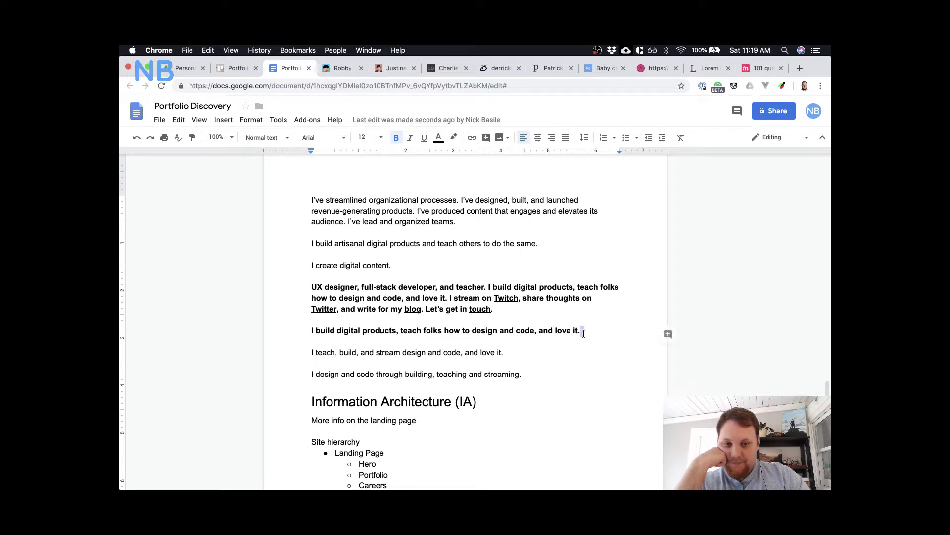
pyautogui.click(590, 330)
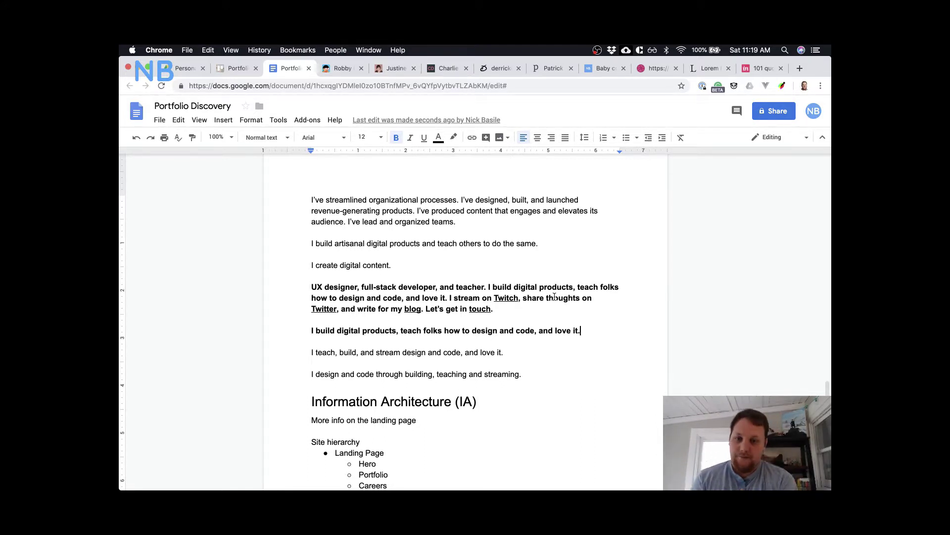
pyautogui.press('super+shift+Left')
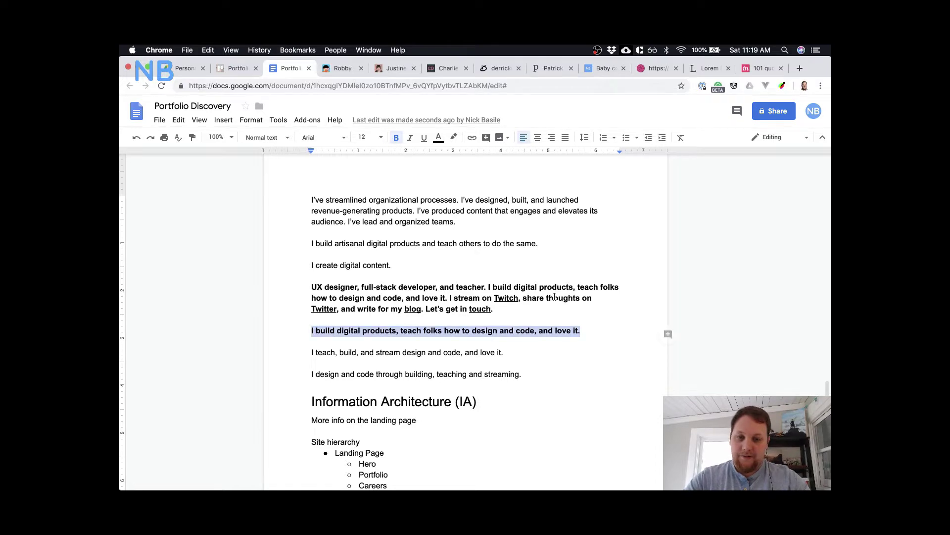
pyautogui.hotkey('ctrl', 'Up')
pyautogui.click(568, 323)
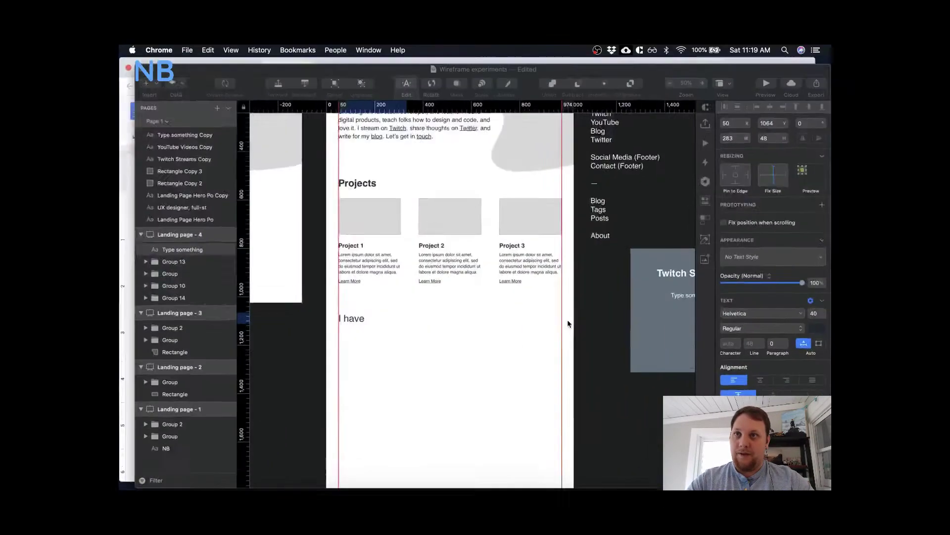
pyautogui.press('super+shift+Left')
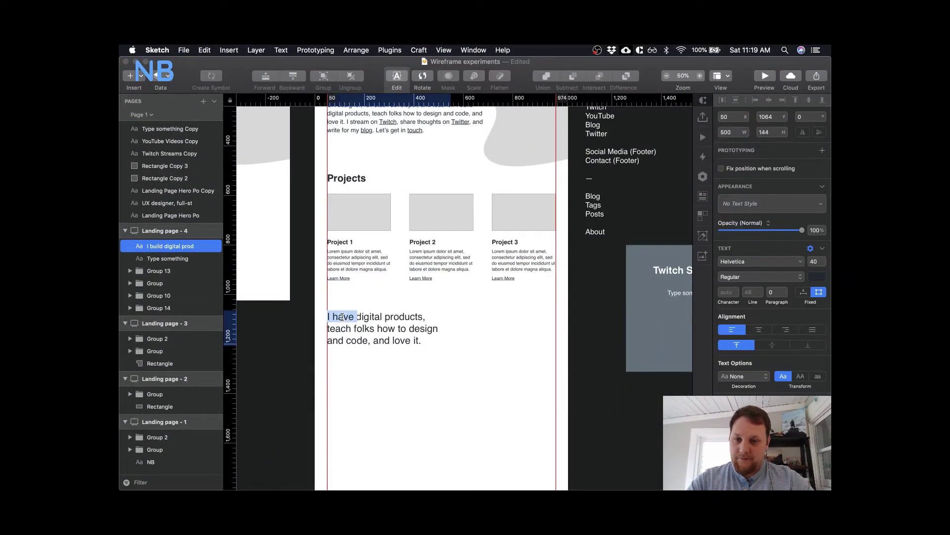
pyautogui.press('Escape')
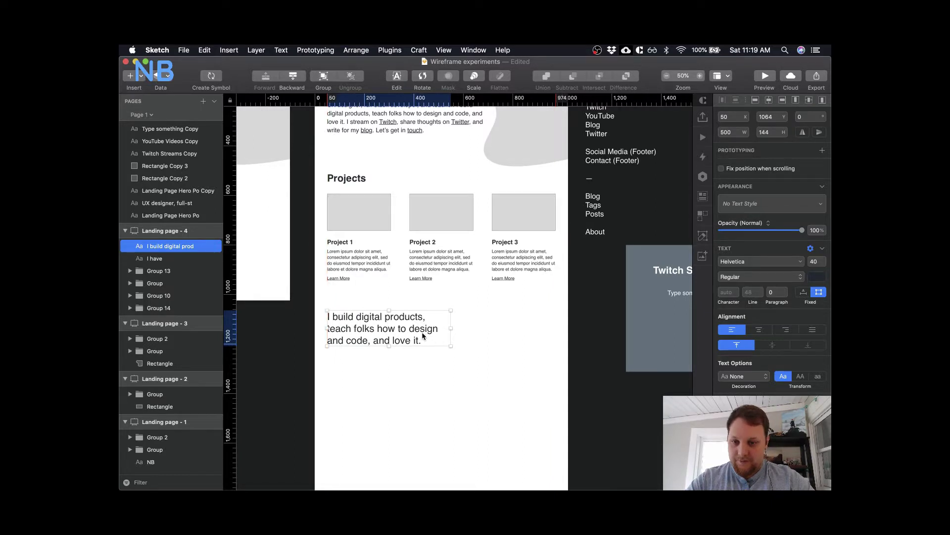
# - Widen the pasted statement's text box to 924 px, up to the margin guide, and set its line height to 52
pyautogui.moveTo(451, 328); pyautogui.dragTo(556, 329)
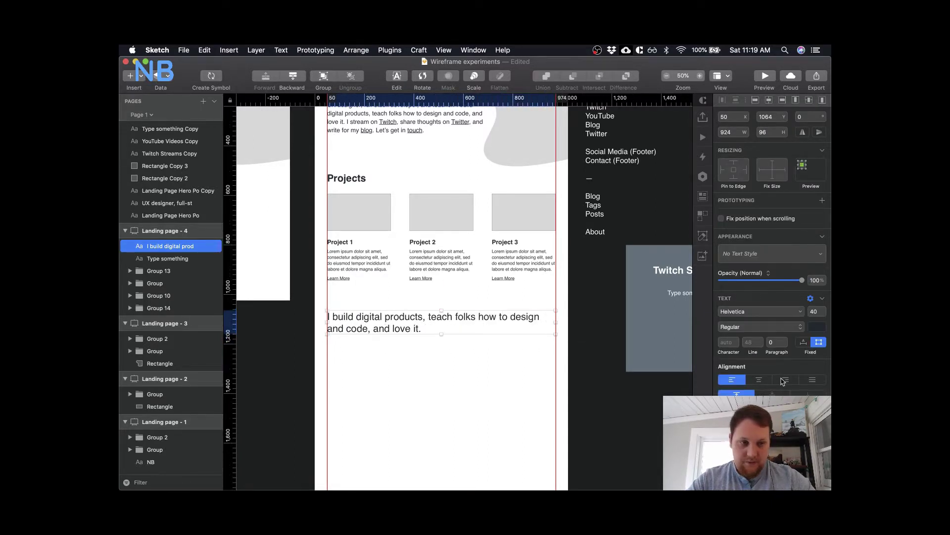
pyautogui.click(753, 343)
pyautogui.write('52')
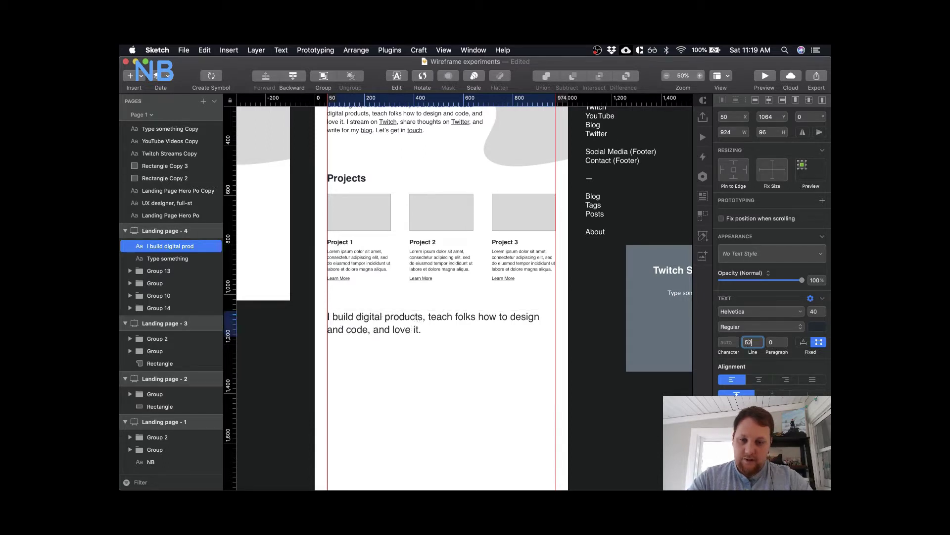
pyautogui.click(498, 357)
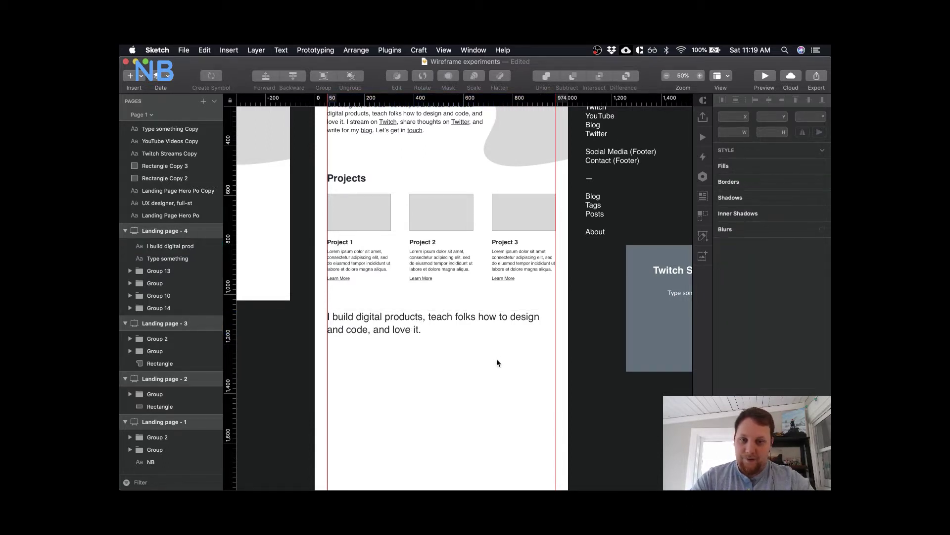
# - Move the statement up so it sits 100 px below the Projects group
pyautogui.scroll(-2, 497, 359)
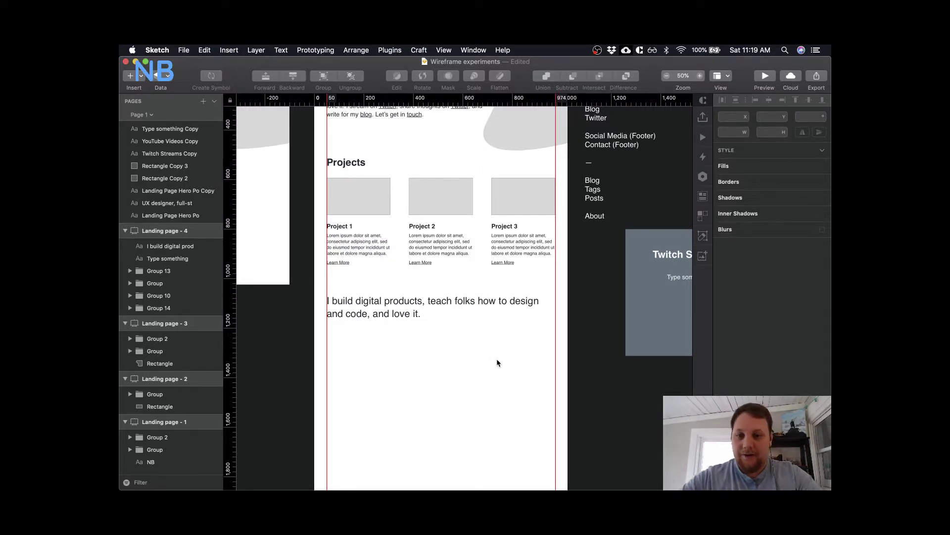
pyautogui.click(415, 300)
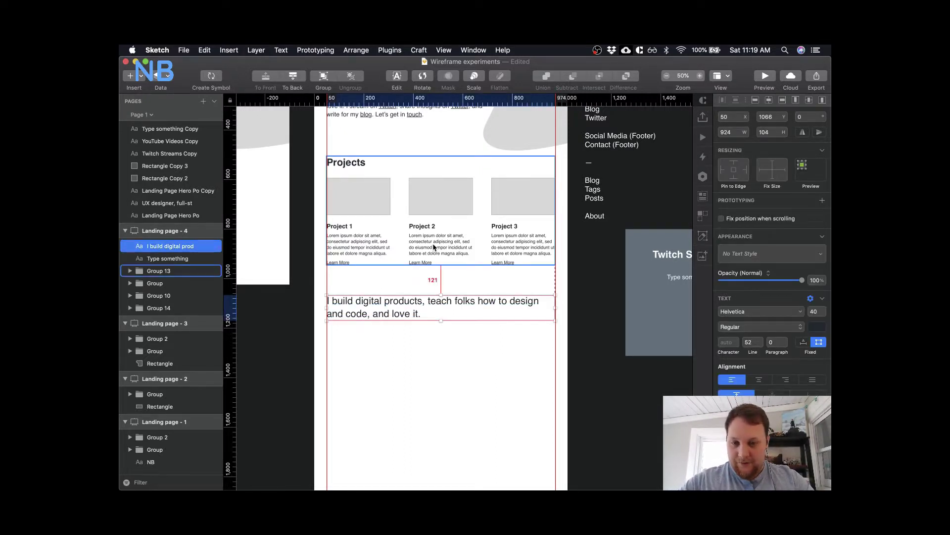
pyautogui.hotkey('shift', 'Up')
pyautogui.hotkey('shift', 'Up')
pyautogui.press('Up')
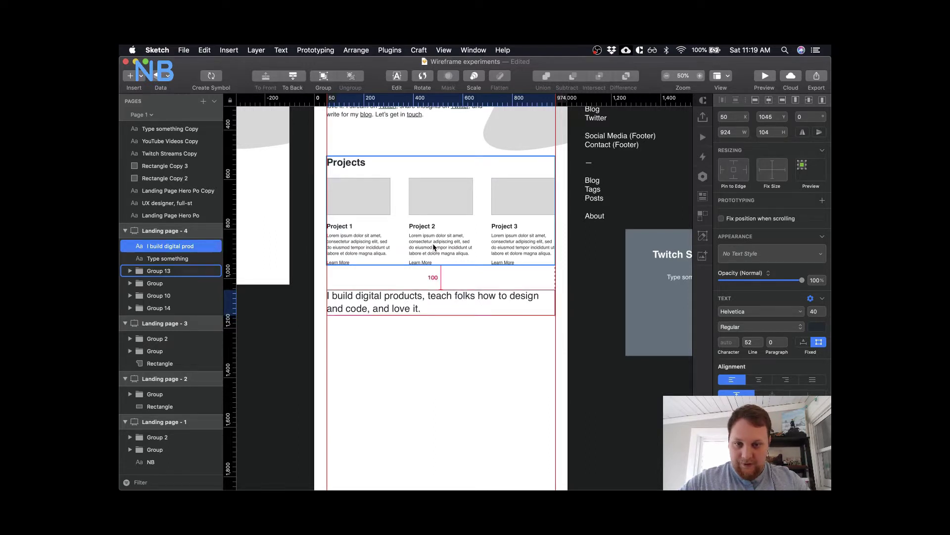
pyautogui.click(399, 385)
pyautogui.scroll(-2, 399, 385)
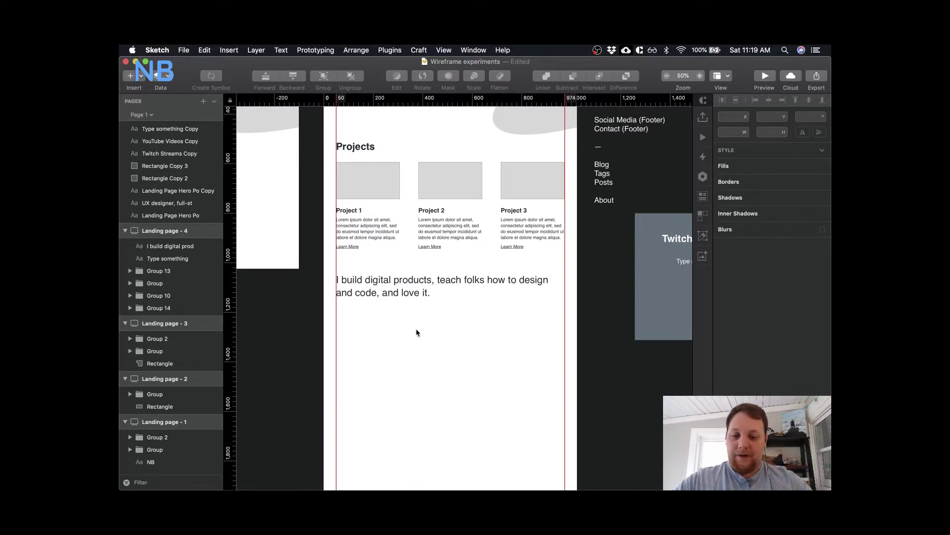
# - Switch to Chrome and open the Career page of the existing NB portfolio site
pyautogui.hotkey('ctrl', 'Up')
pyautogui.click(414, 234)
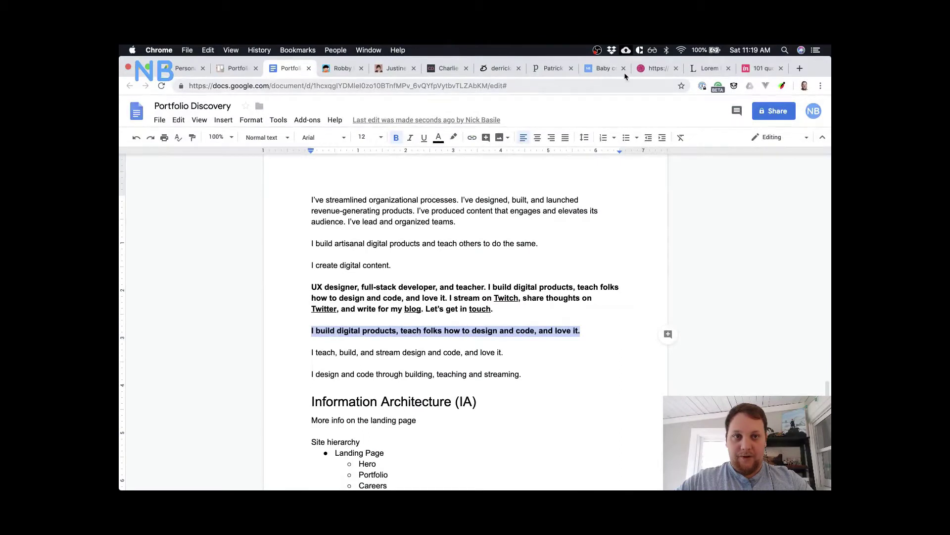
pyautogui.click(600, 69)
pyautogui.click(703, 120)
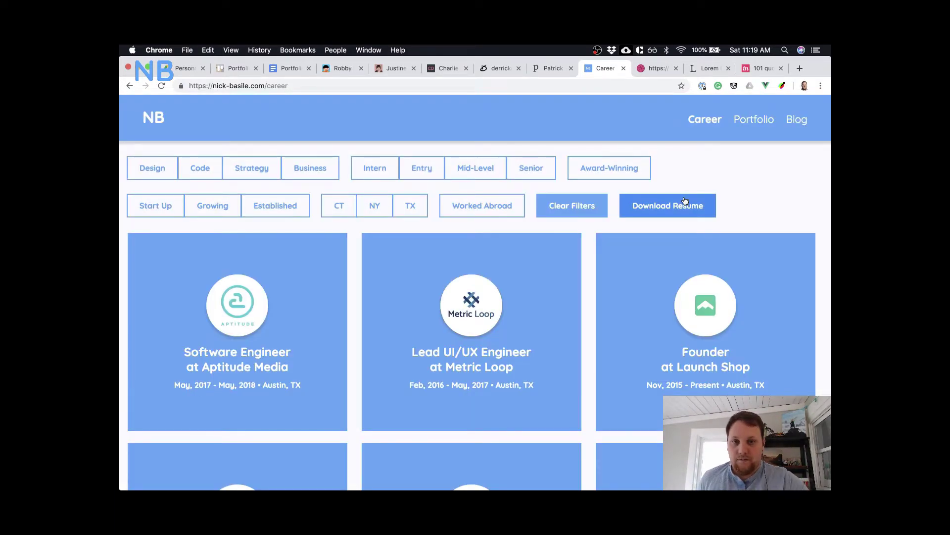
# - Examine the Career page's job cards and skills charts, then open and close the Metric Loop role's details
pyautogui.moveTo(442, 248)
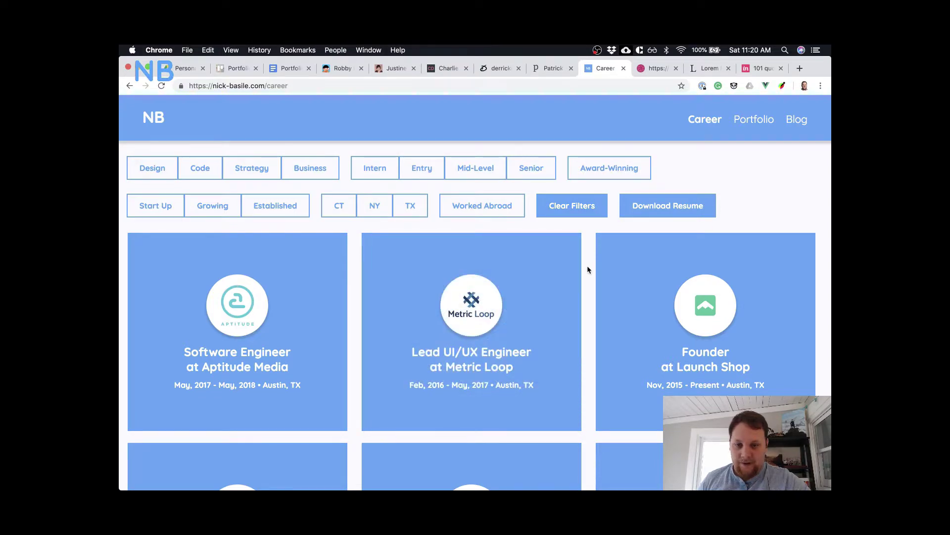
pyautogui.scroll(-10, 587, 269)
pyautogui.moveTo(473, 247)
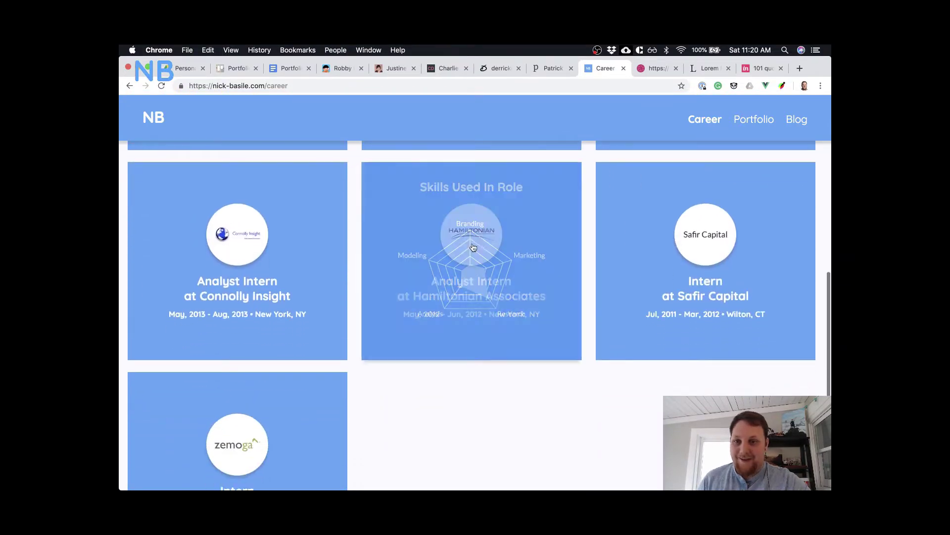
pyautogui.scroll(-5, 506, 340)
pyautogui.scroll(6, 506, 341)
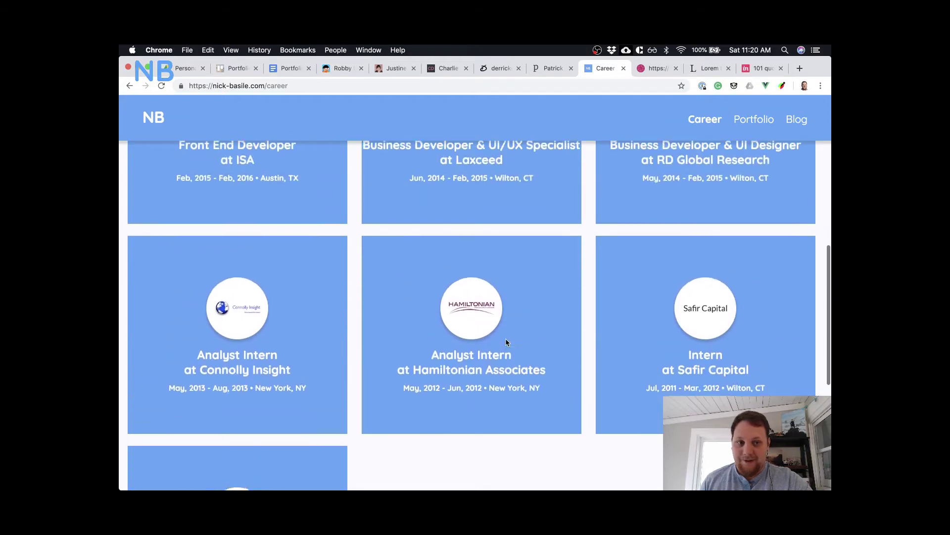
pyautogui.scroll(4, 510, 317)
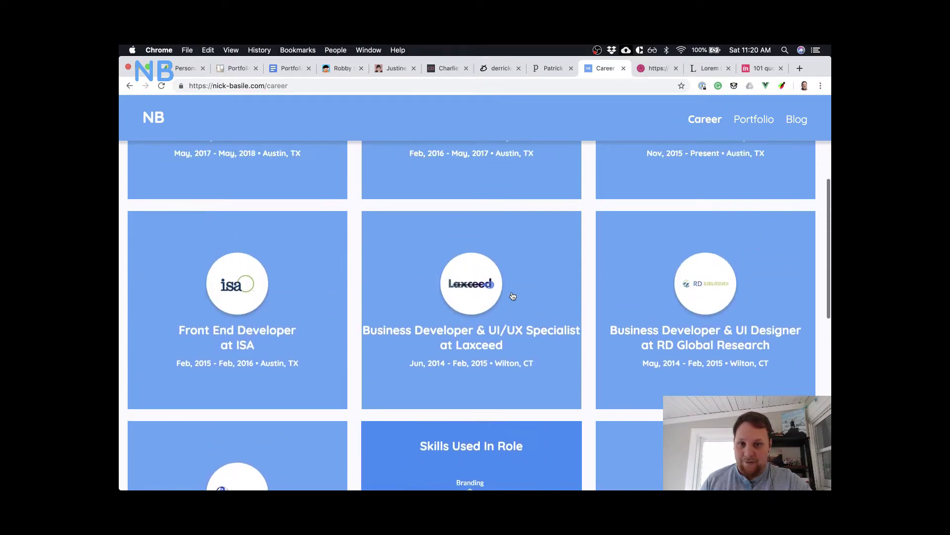
pyautogui.scroll(4, 512, 296)
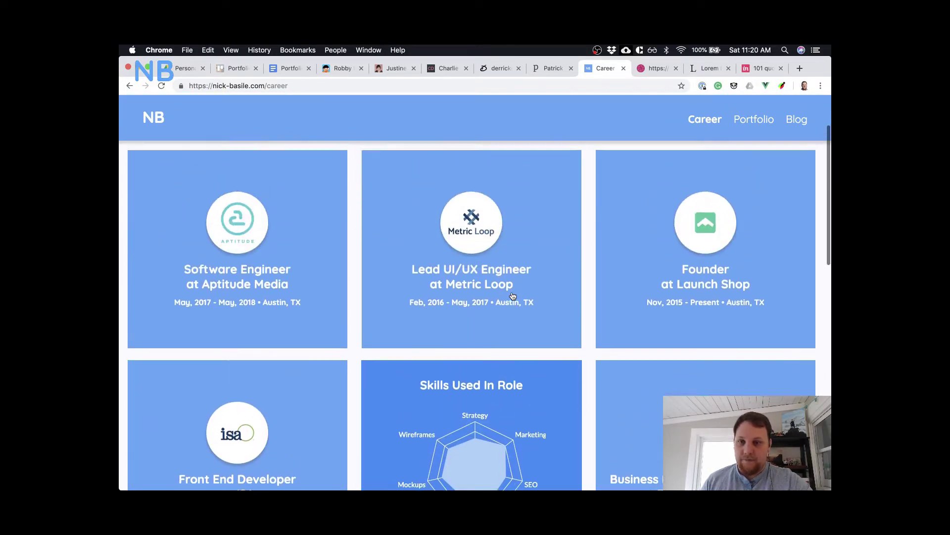
pyautogui.scroll(1, 513, 296)
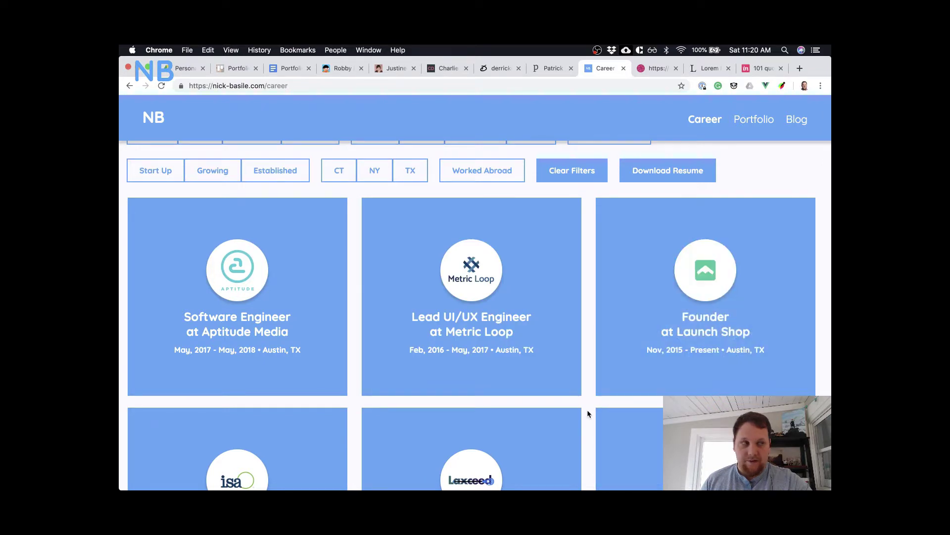
pyautogui.moveTo(495, 327)
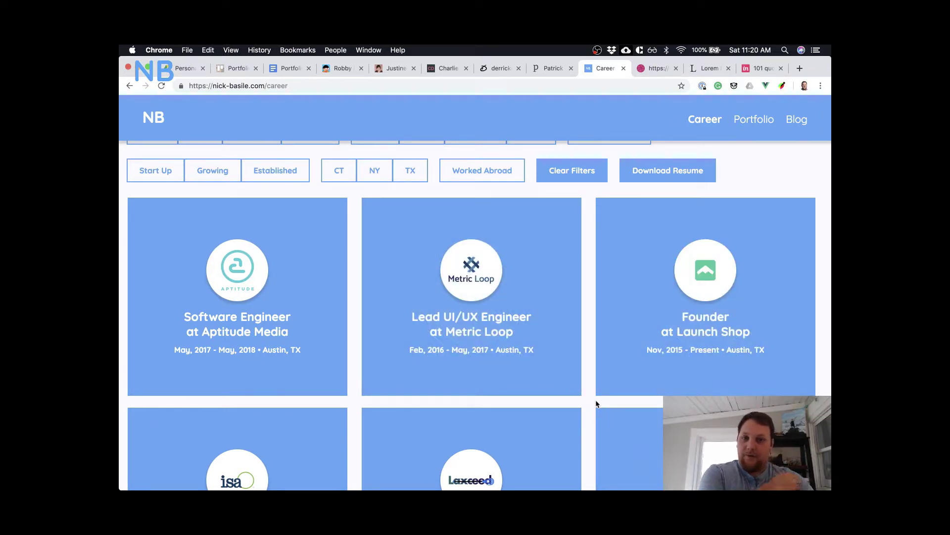
pyautogui.click(570, 310)
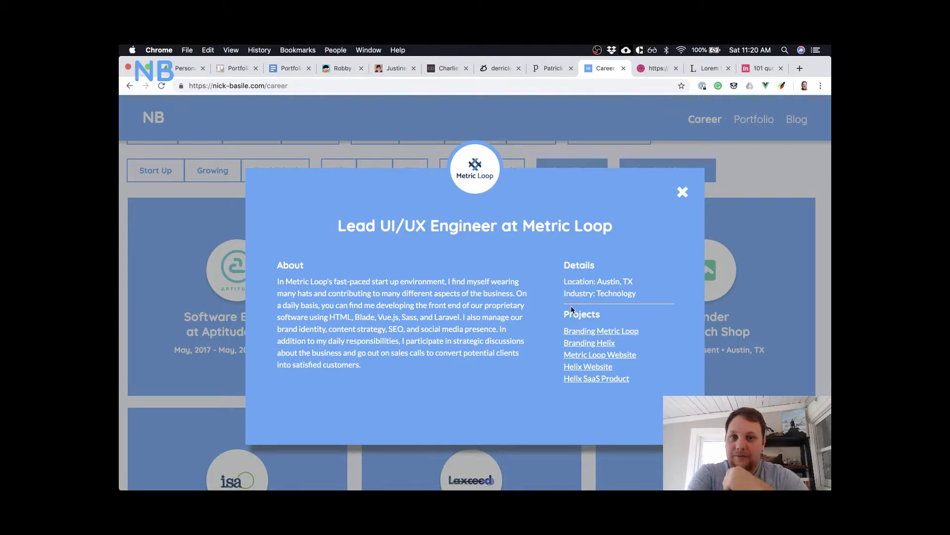
pyautogui.click(683, 192)
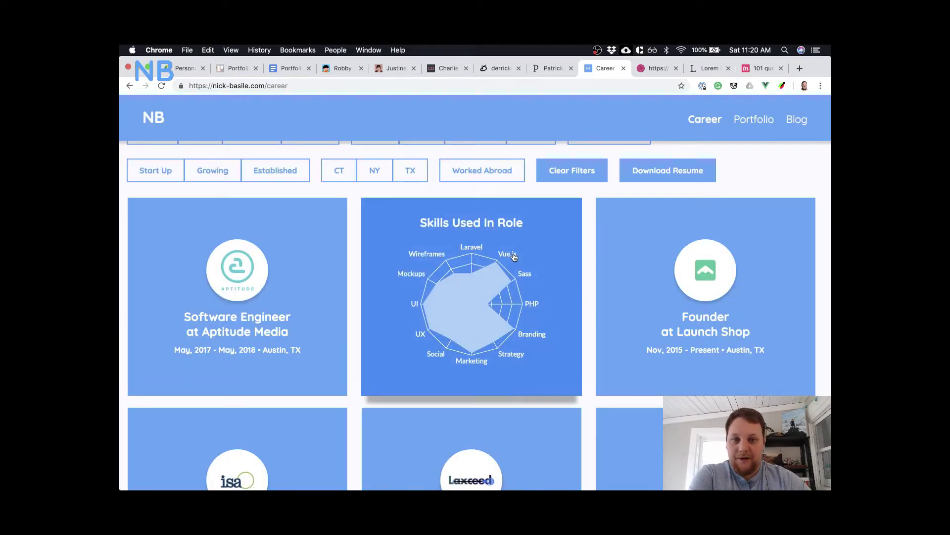
# - Read the Aptitude Media software engineer role's details on the Career page, and close them
pyautogui.click(313, 335)
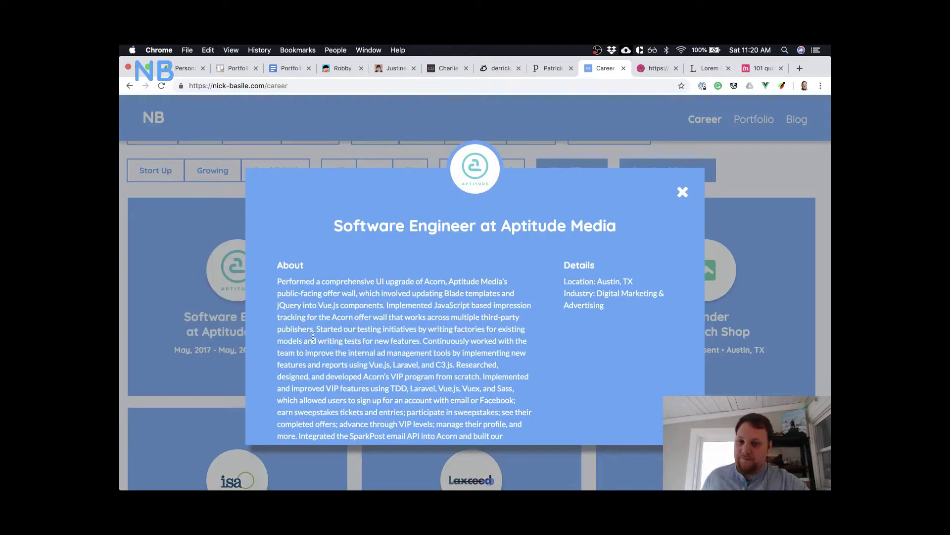
pyautogui.scroll(-2, 446, 297)
pyautogui.scroll(2, 569, 248)
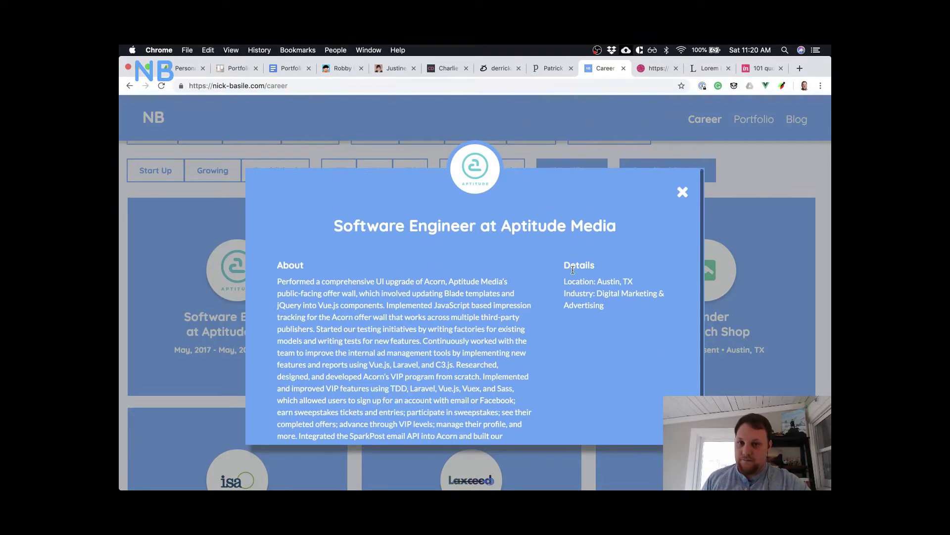
pyautogui.click(682, 196)
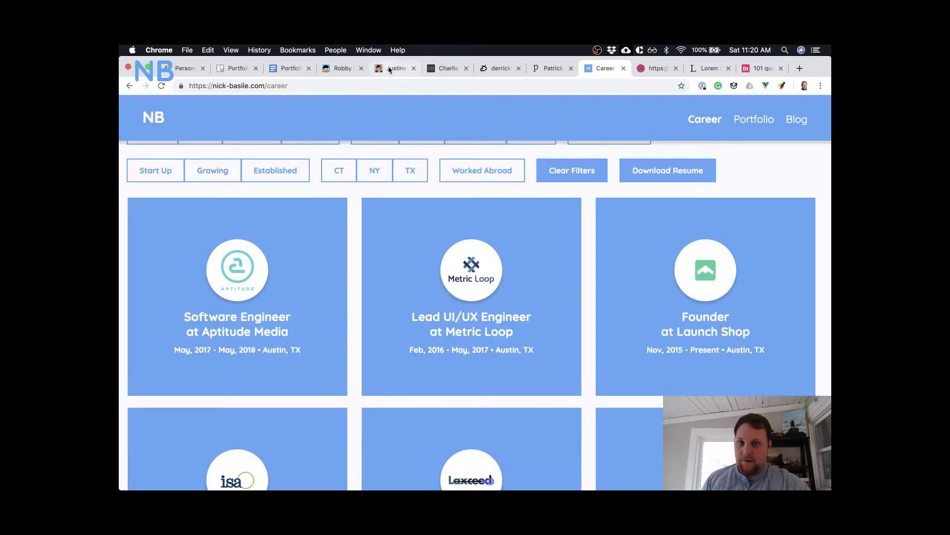
# - Compare the reference site's three-column experience section with the old Career page's job cards, dates and skills charts
pyautogui.click(389, 70)
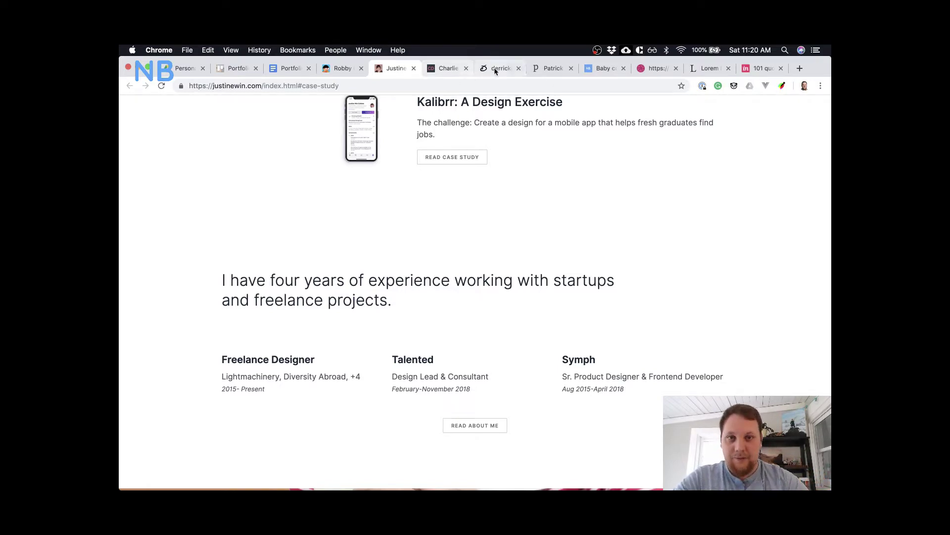
pyautogui.click(591, 70)
pyautogui.scroll(-3, 514, 254)
pyautogui.scroll(-10, 514, 255)
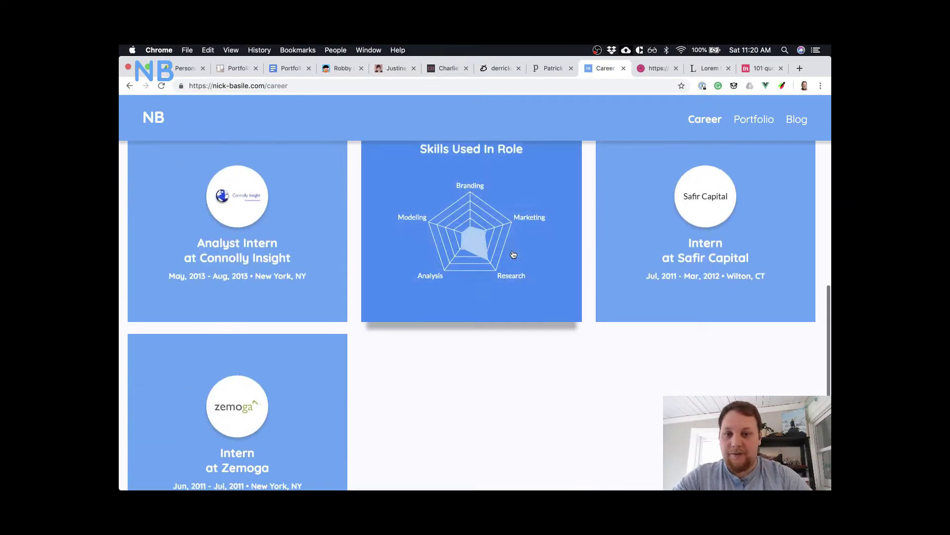
pyautogui.scroll(10, 383, 292)
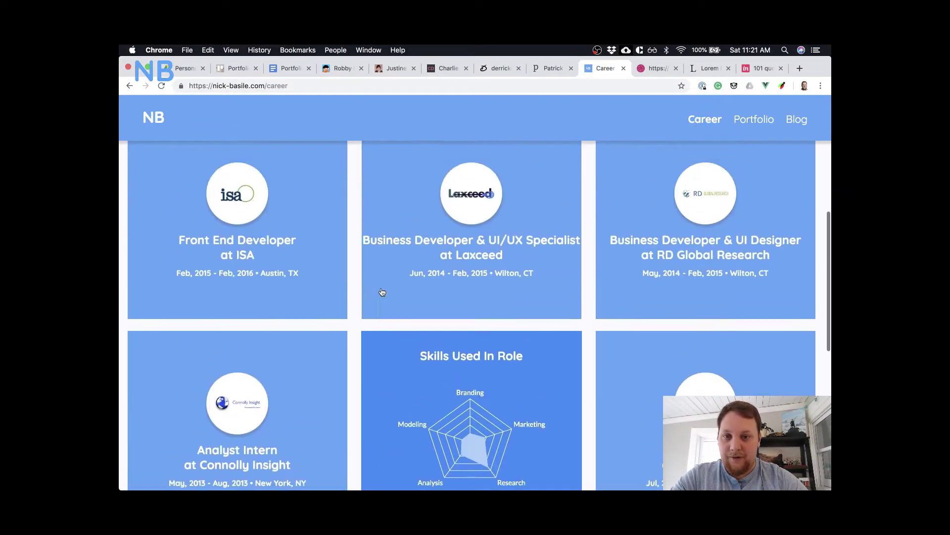
pyautogui.scroll(-5, 378, 300)
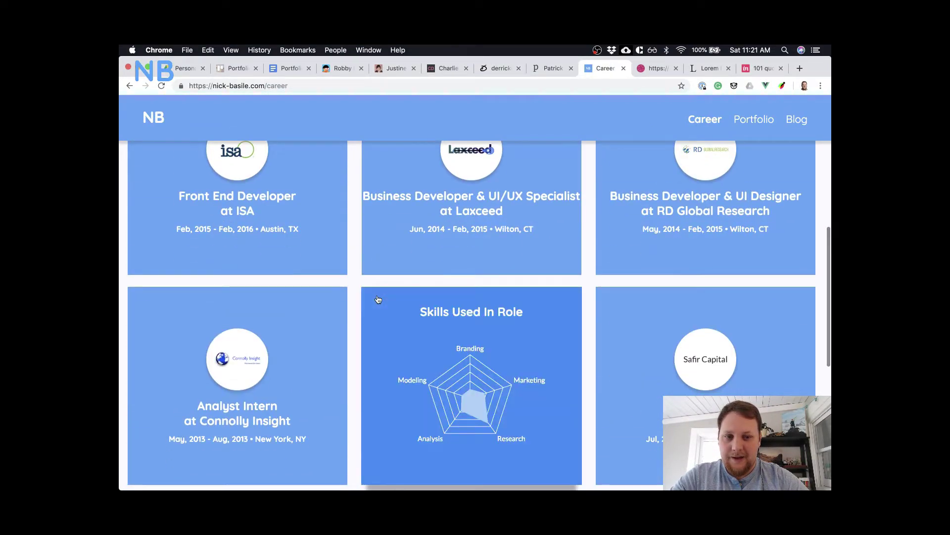
pyautogui.scroll(-3, 378, 300)
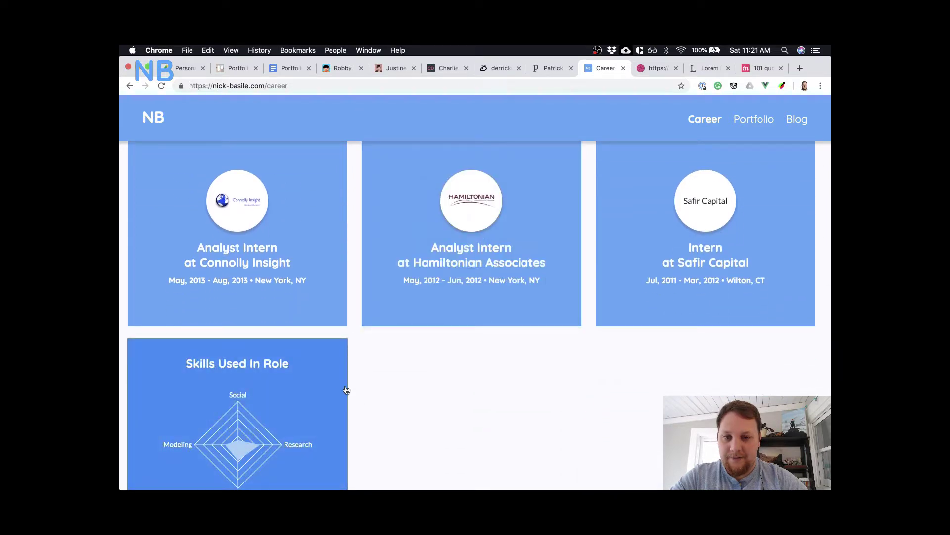
pyautogui.scroll(7, 369, 375)
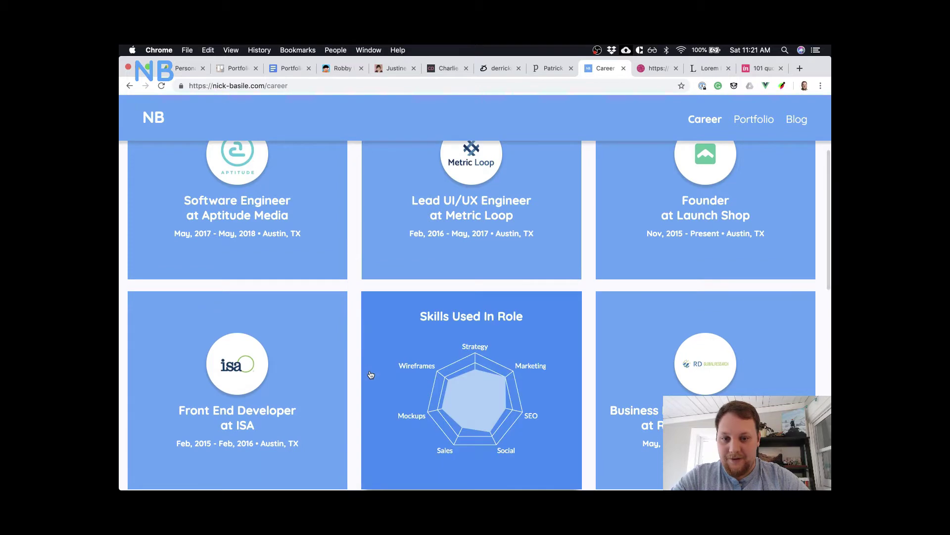
pyautogui.scroll(5, 371, 375)
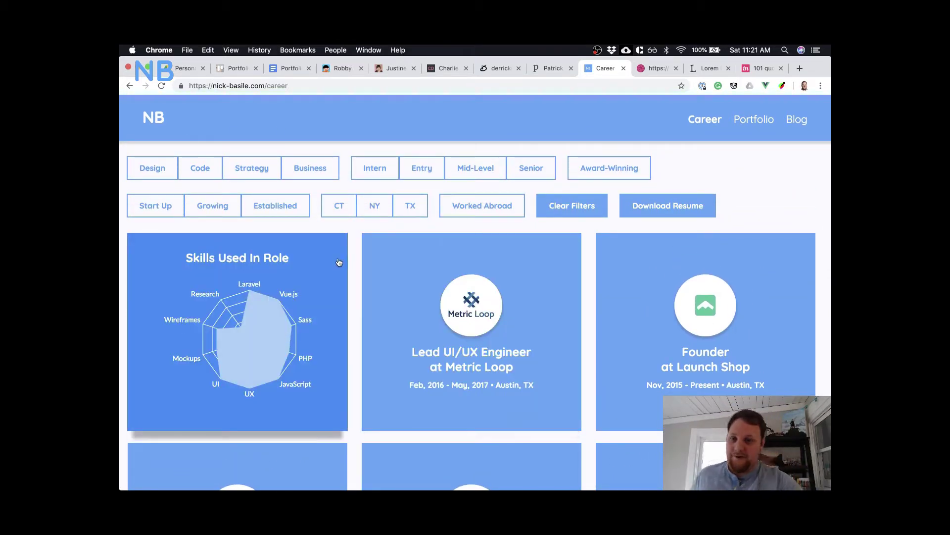
pyautogui.scroll(-6, 354, 240)
pyautogui.scroll(-6, 353, 241)
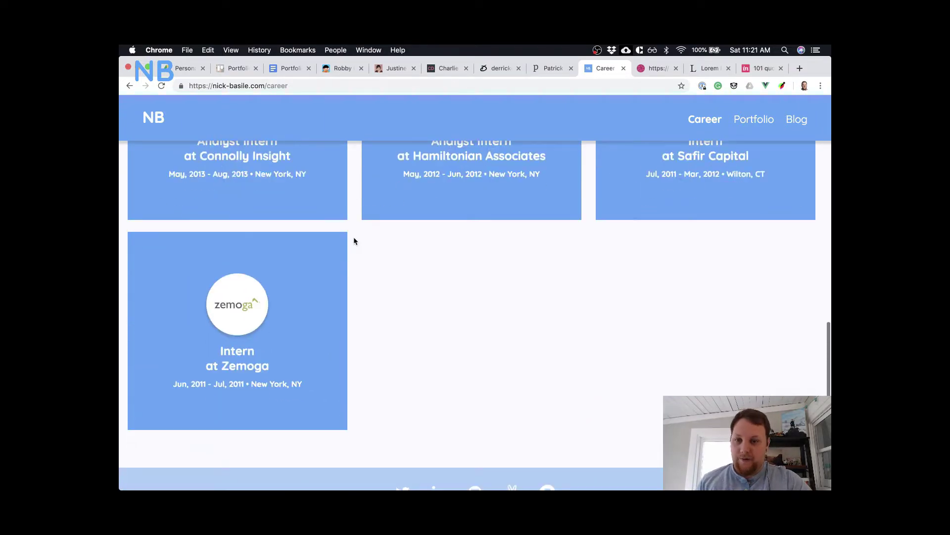
pyautogui.scroll(3, 354, 240)
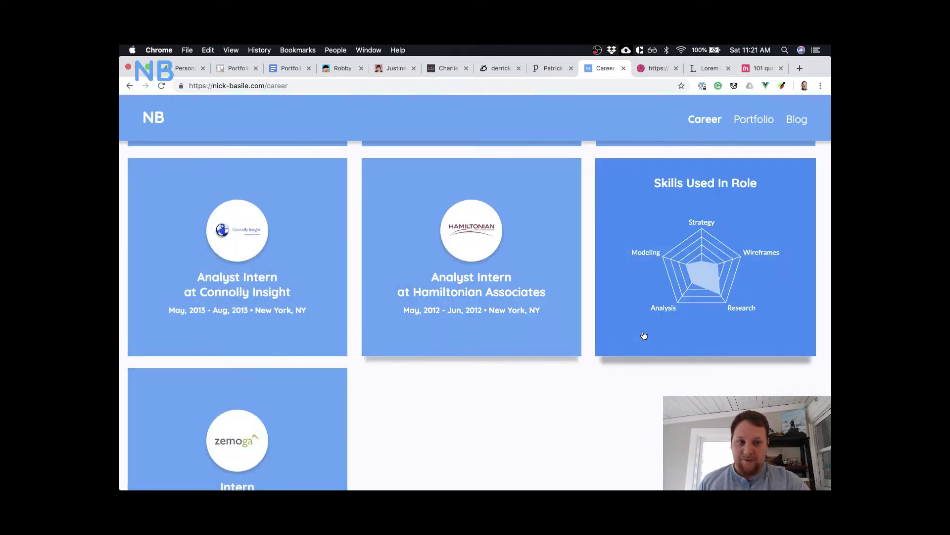
pyautogui.scroll(2, 569, 406)
pyautogui.scroll(1, 570, 407)
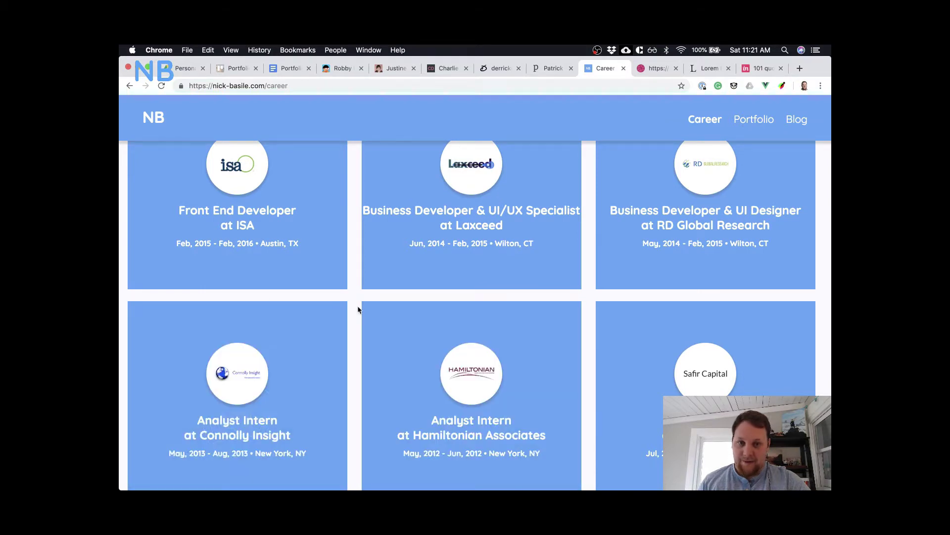
pyautogui.scroll(2, 359, 310)
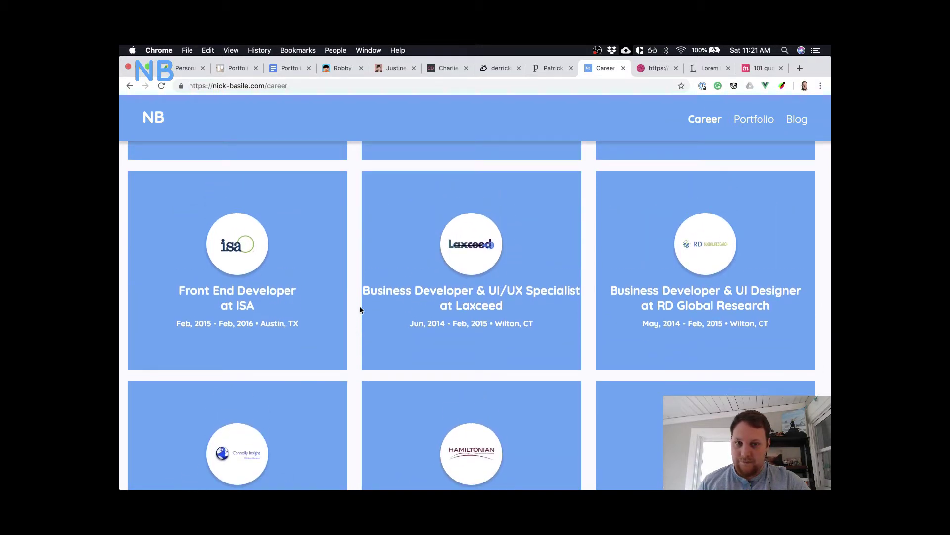
pyautogui.scroll(4, 611, 273)
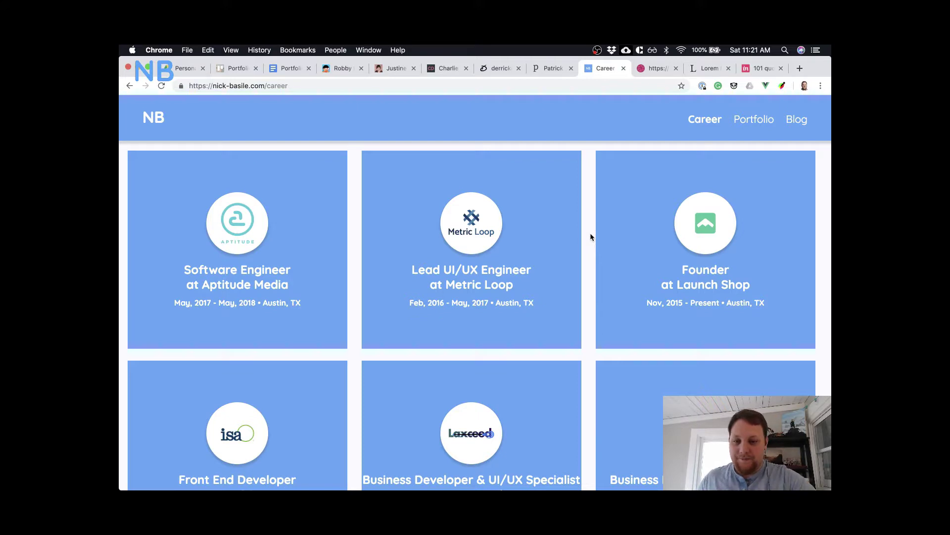
pyautogui.moveTo(555, 243)
pyautogui.scroll(1, 555, 243)
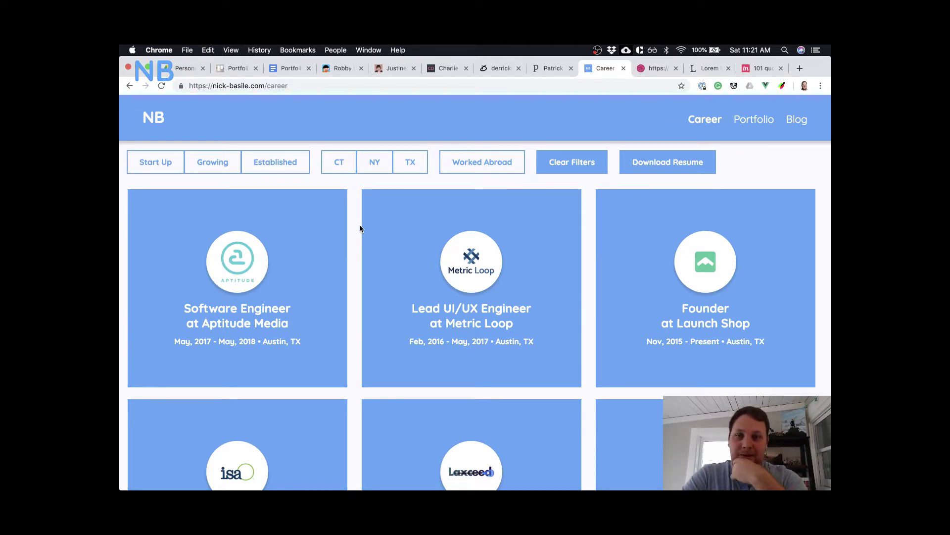
pyautogui.moveTo(480, 285)
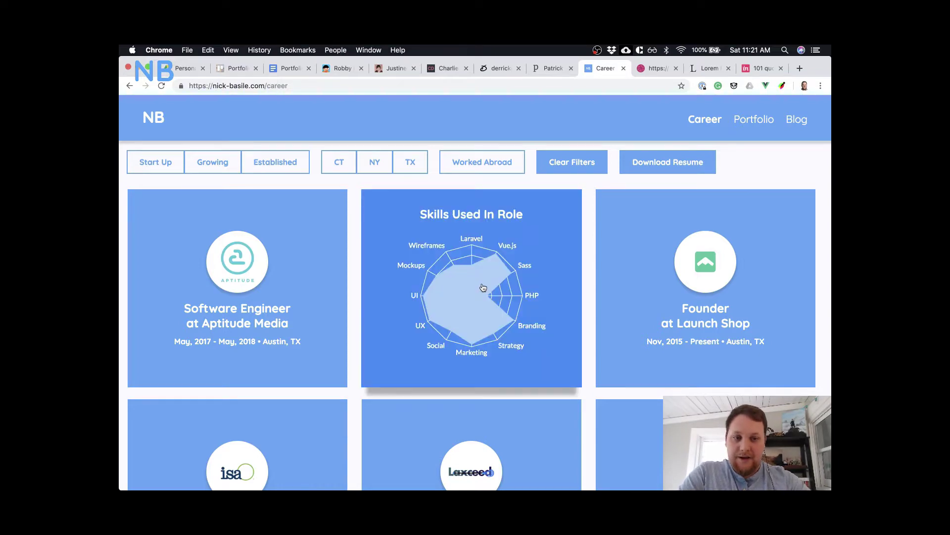
# - Switch to Sketch and add a placeholder text layer below the large statement on Landing page - 4
pyautogui.hotkey('ctrl', 'Up')
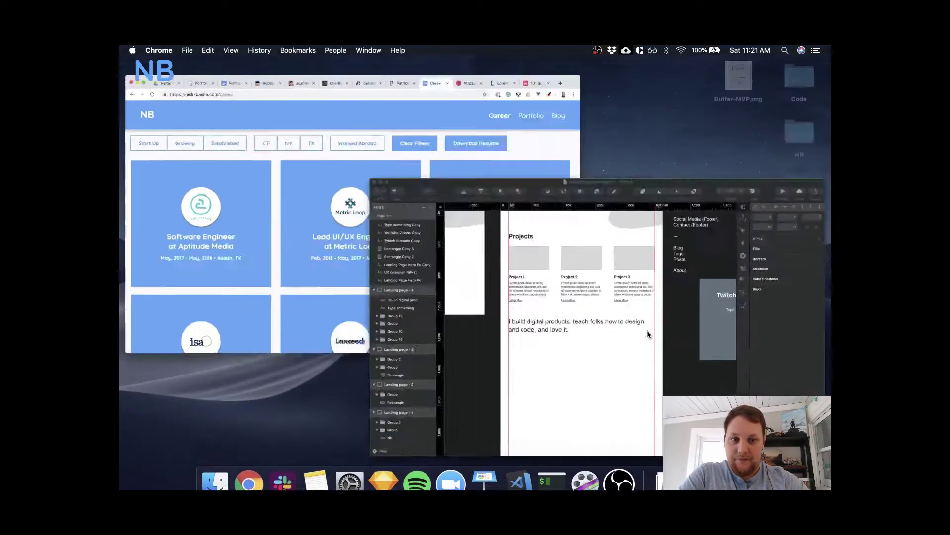
pyautogui.click(646, 330)
pyautogui.press('super+plus')
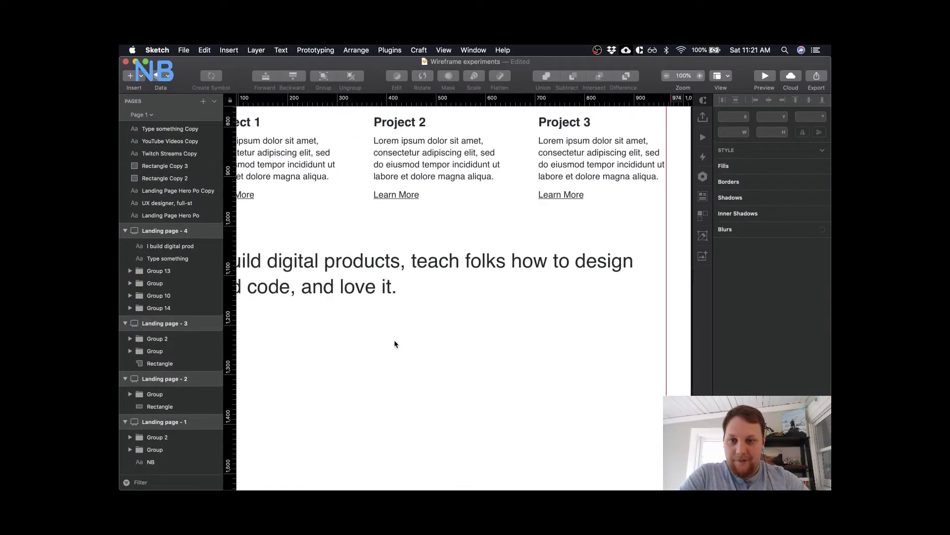
pyautogui.hscroll(-5, 394, 343)
pyautogui.scroll(-2, 395, 343)
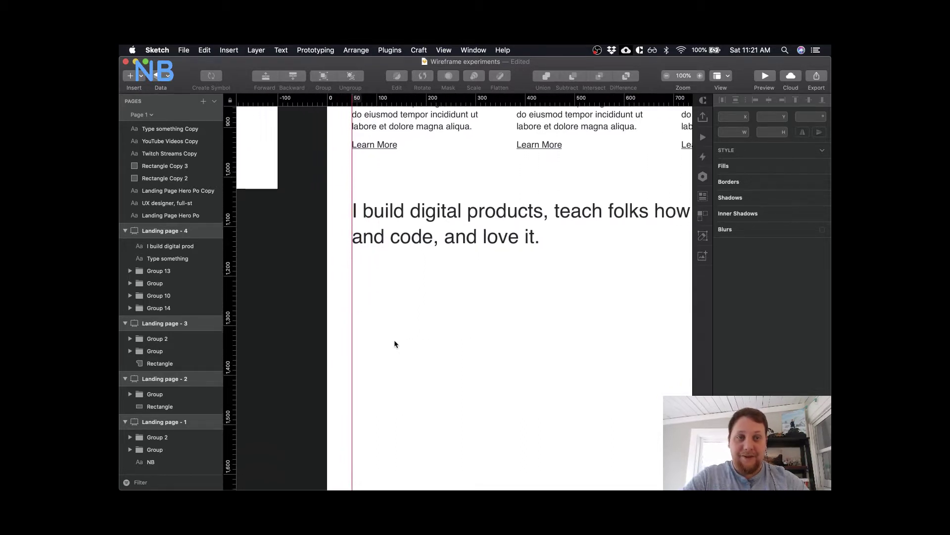
pyautogui.hscroll(2, 394, 343)
pyautogui.scroll(3, 395, 343)
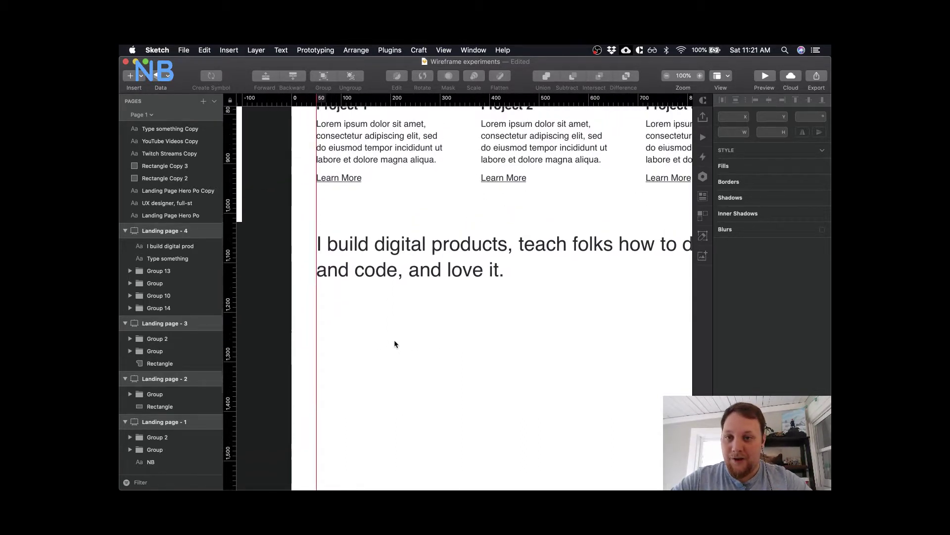
pyautogui.scroll(1, 394, 343)
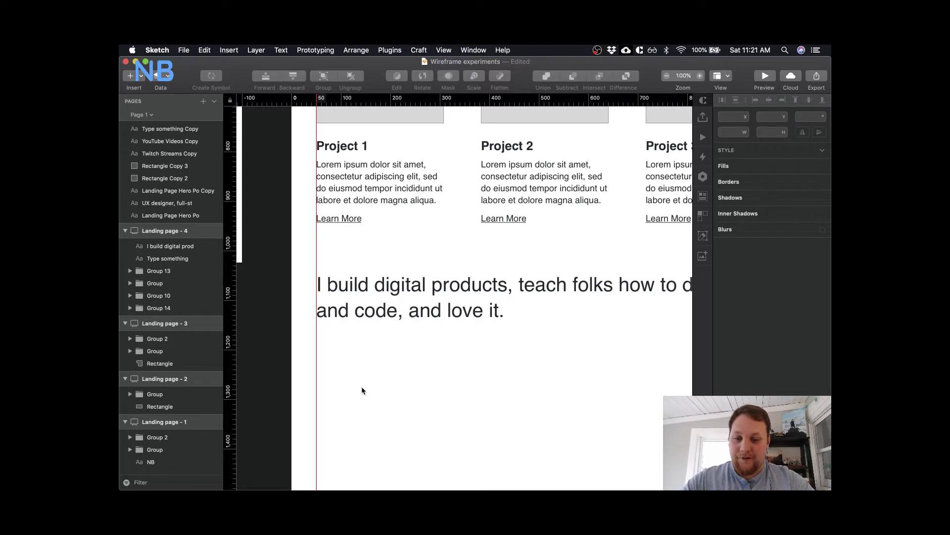
pyautogui.press('t')
pyautogui.click(334, 376)
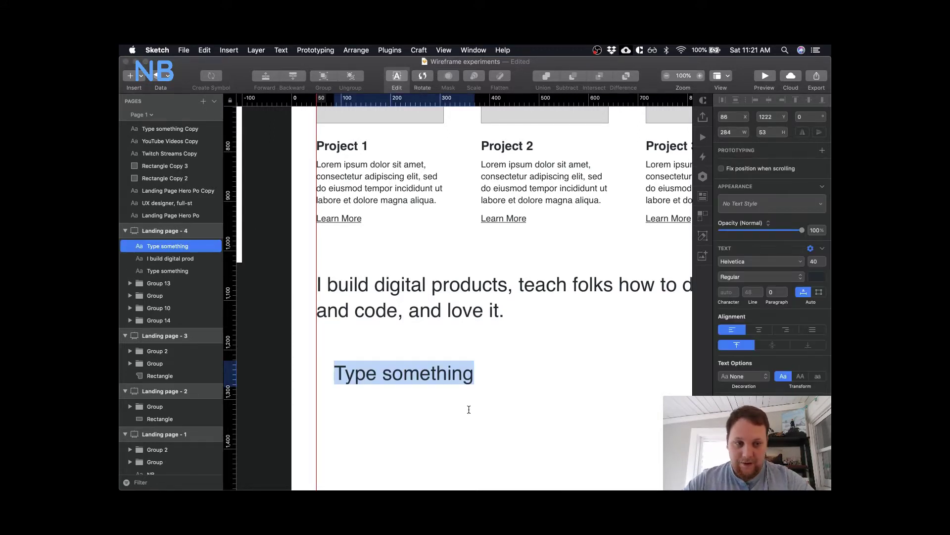
pyautogui.click(469, 409)
# - Match the new text to the Project 1 title by setting its size to 25 and its weight to Bold
pyautogui.click(348, 149)
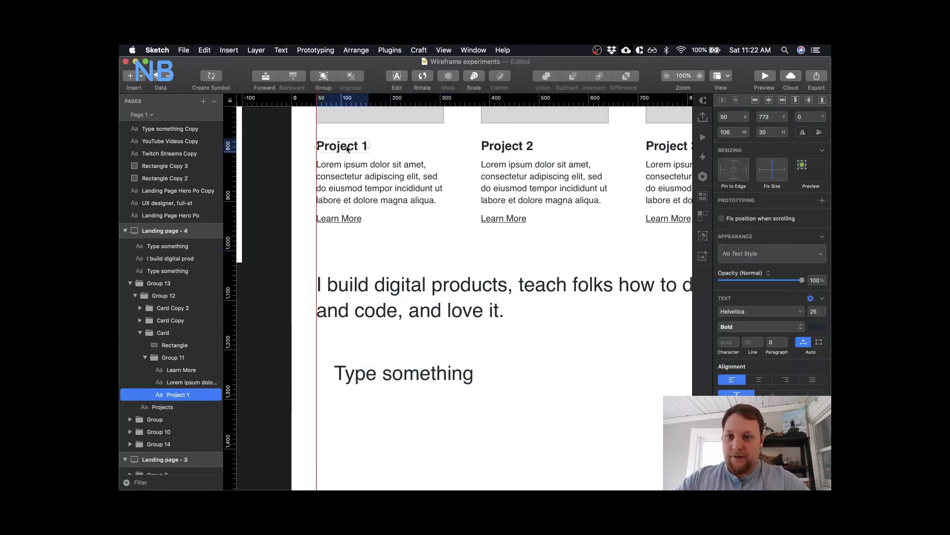
pyautogui.click(466, 377)
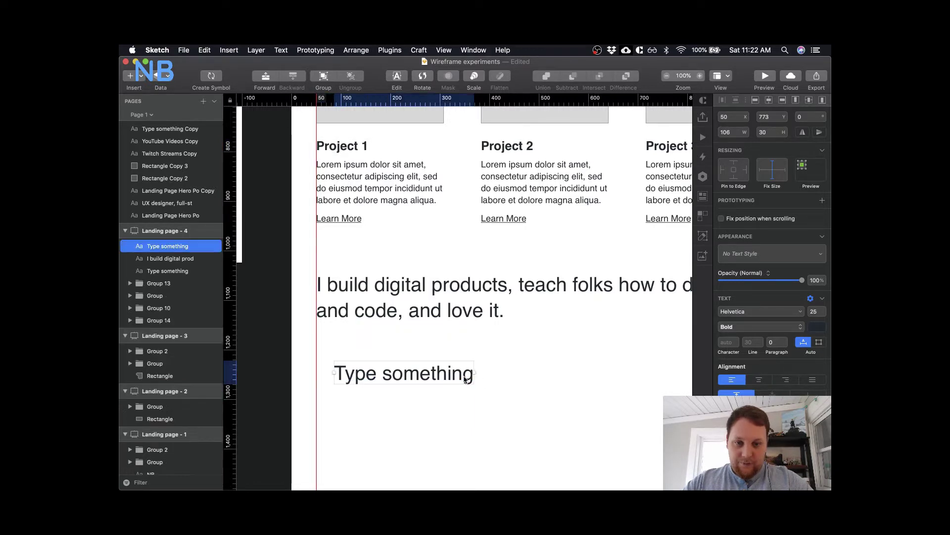
pyautogui.click(813, 312)
pyautogui.write('25')
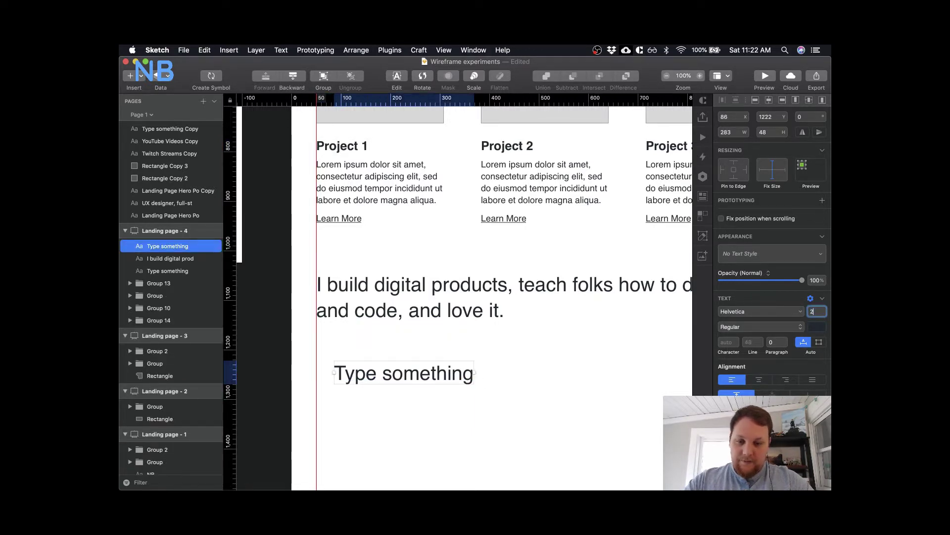
pyautogui.press('Return')
pyautogui.click(760, 327)
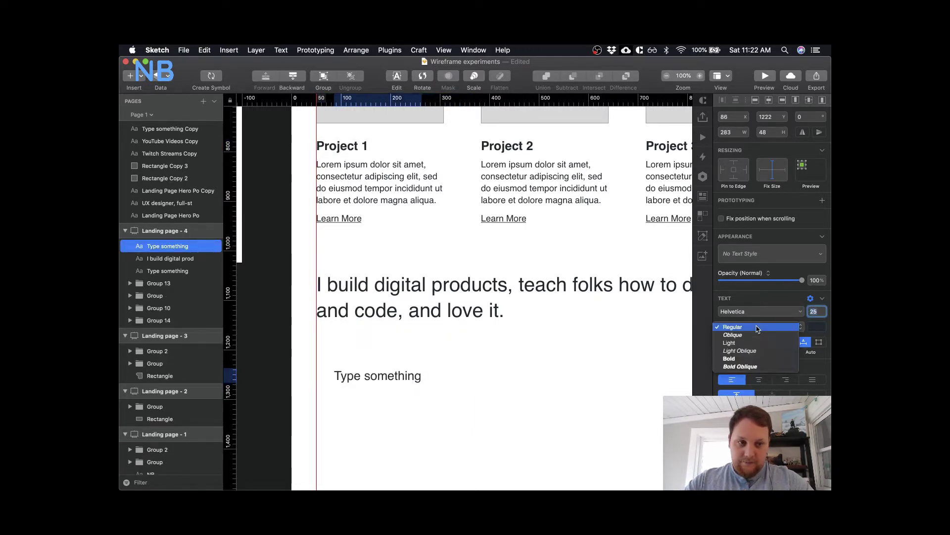
pyautogui.click(738, 358)
pyautogui.click(527, 357)
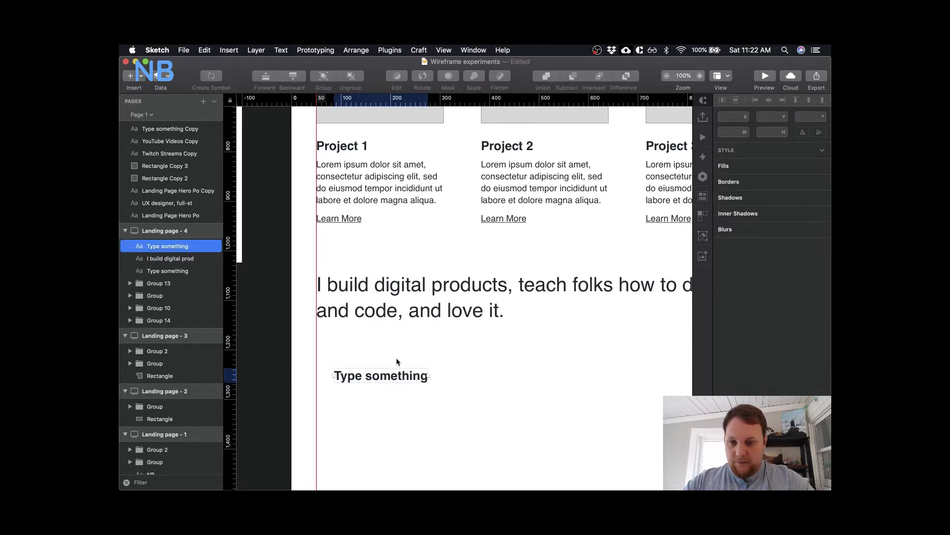
# - Align the bold placeholder text with the left margin guide, 40 px below the large statement
pyautogui.moveTo(399, 376); pyautogui.dragTo(384, 358)
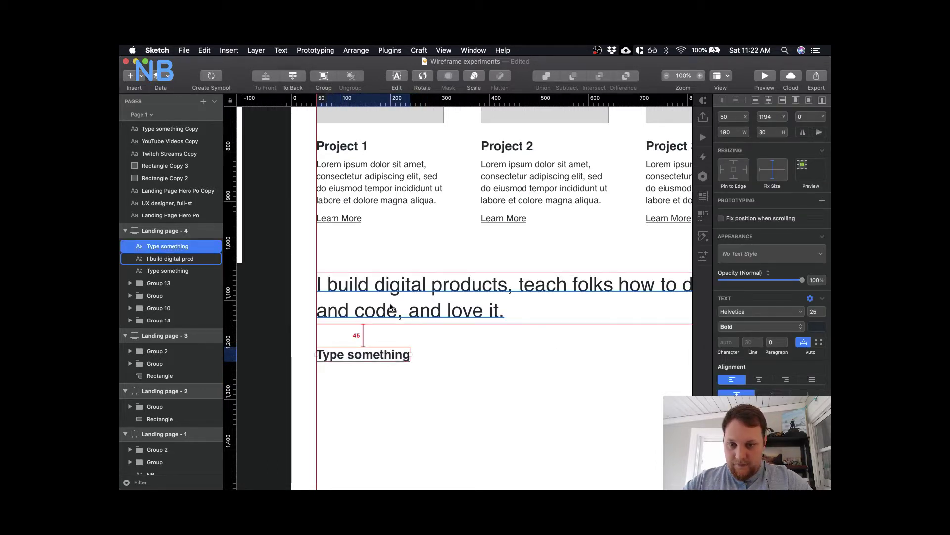
pyautogui.press('Down')
pyautogui.press('Down')
pyautogui.press('Down')
pyautogui.press('Down')
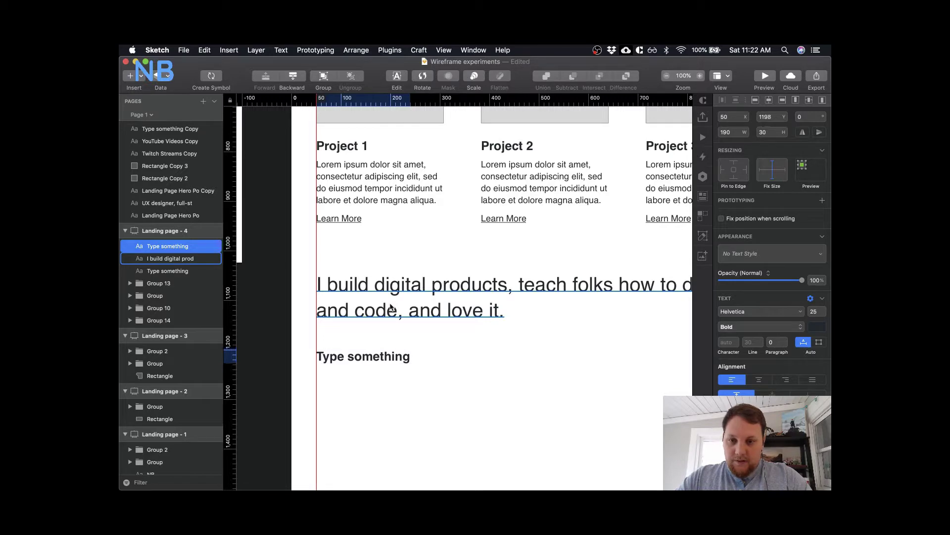
pyautogui.press('Up')
pyautogui.press('Up')
pyautogui.press('Up')
pyautogui.press('Up')
pyautogui.press('Up')
pyautogui.press('Up')
pyautogui.press('Up')
pyautogui.press('Up')
pyautogui.press('Up')
pyautogui.scroll(5, 376, 222)
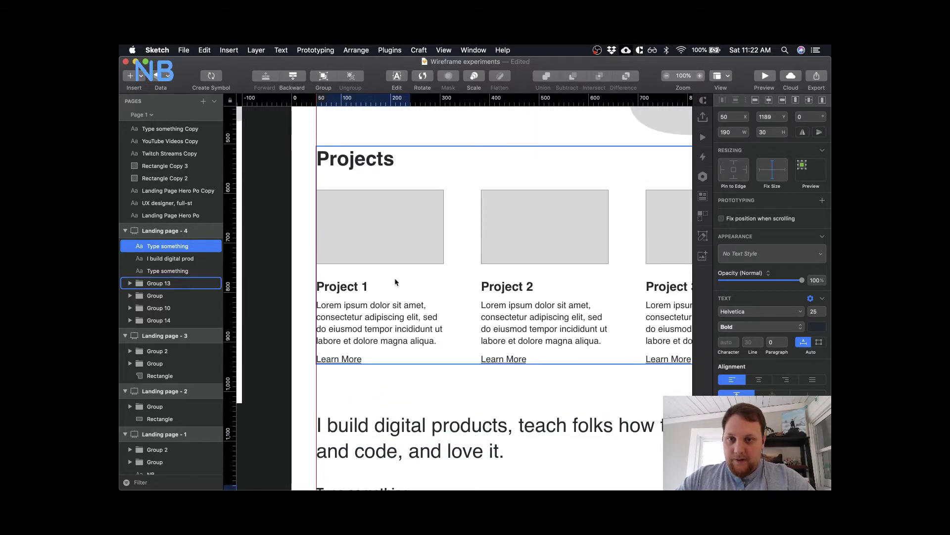
pyautogui.click(373, 212)
pyautogui.scroll(-5, 378, 361)
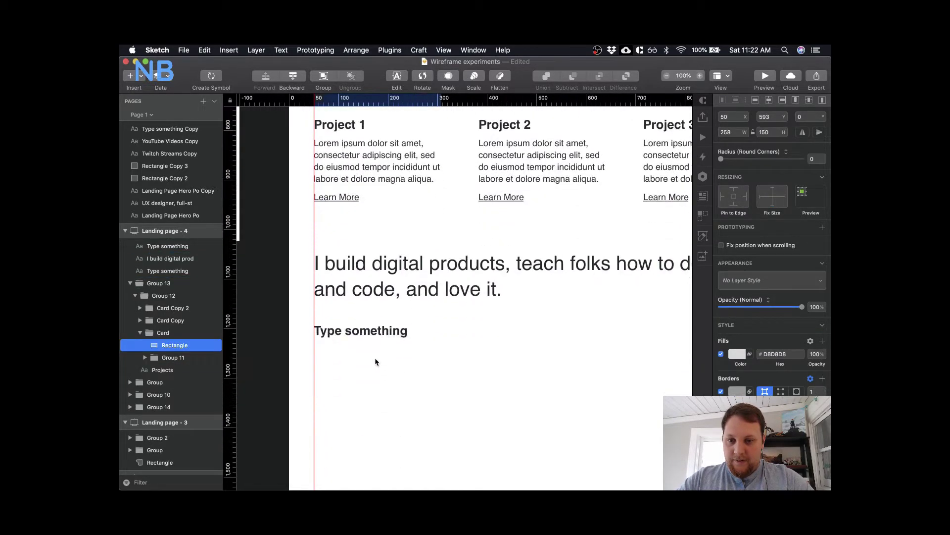
pyautogui.click(370, 336)
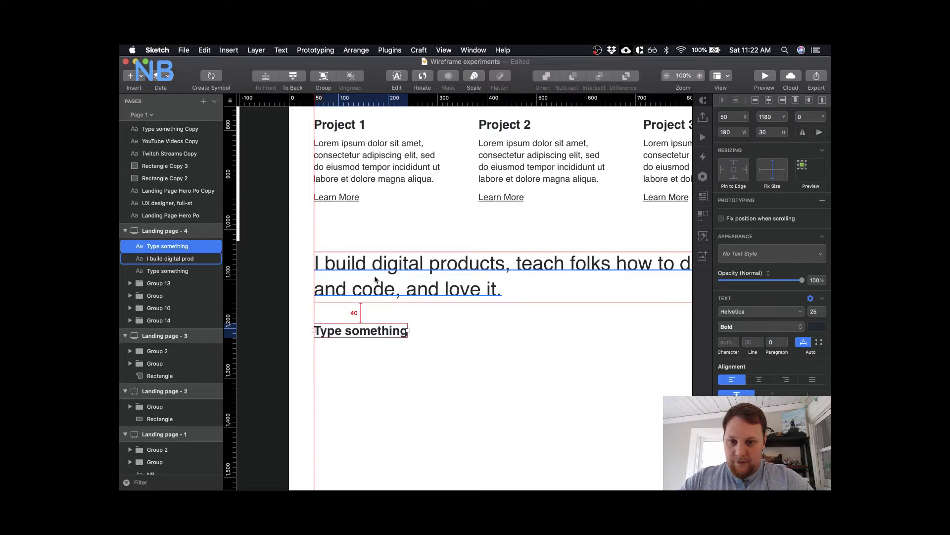
# - Replace the bold placeholder text below the large statement with "Lambda School"
pyautogui.doubleClick(366, 336)
pyautogui.press('super+a')
pyautogui.write('Lma')
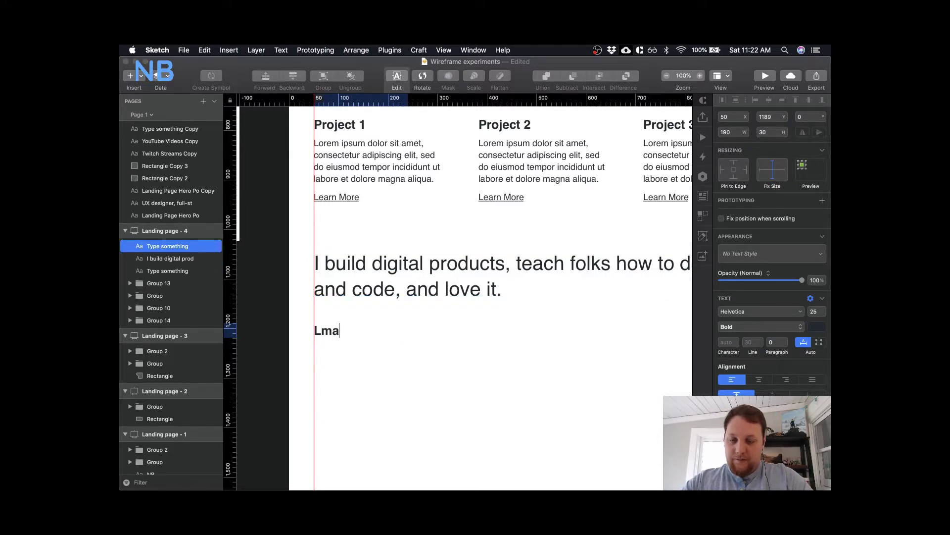
pyautogui.press('BackSpace')
pyautogui.press('BackSpace')
pyautogui.write('ambda S')
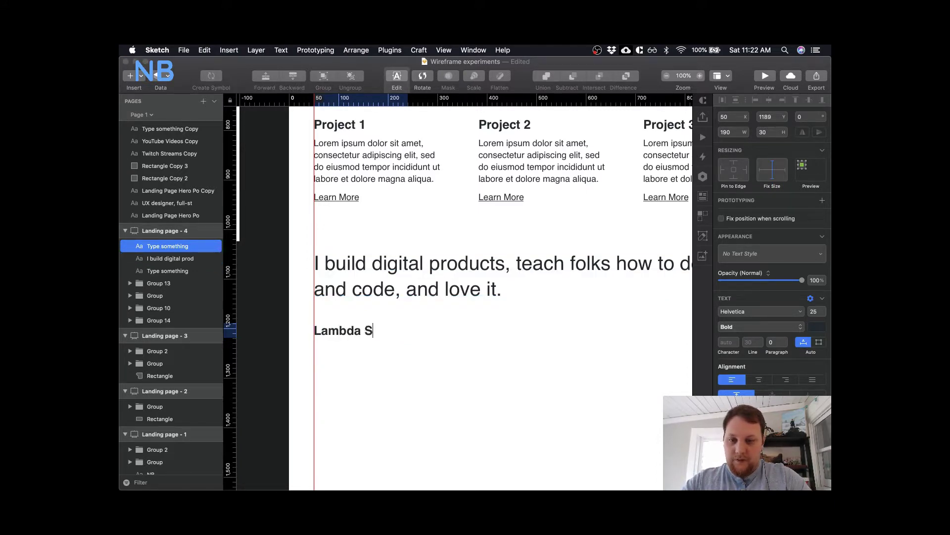
pyautogui.write('chool')
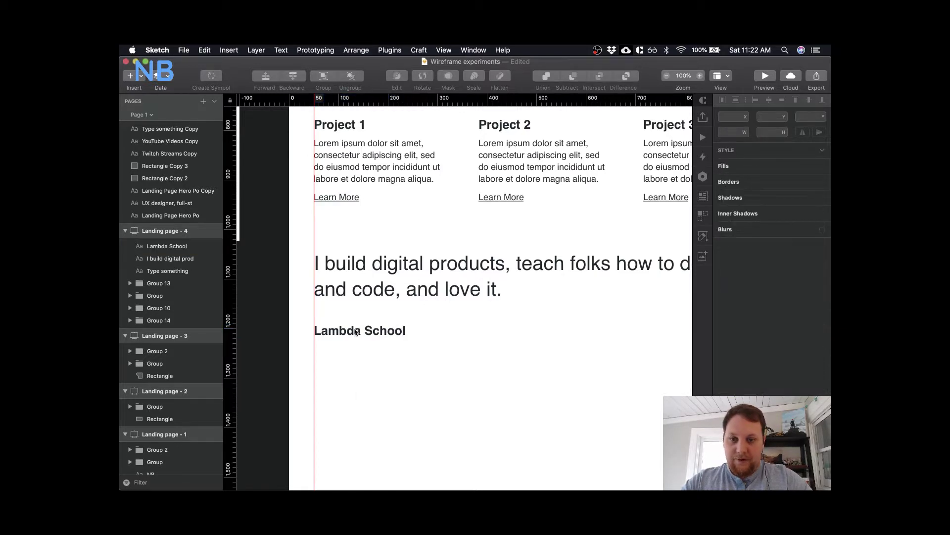
pyautogui.press('Escape')
# - Duplicate the Lambda School title about 10 px below itself and set the copy's weight to Regular
pyautogui.moveTo(356, 333); pyautogui.dragTo(351, 353)
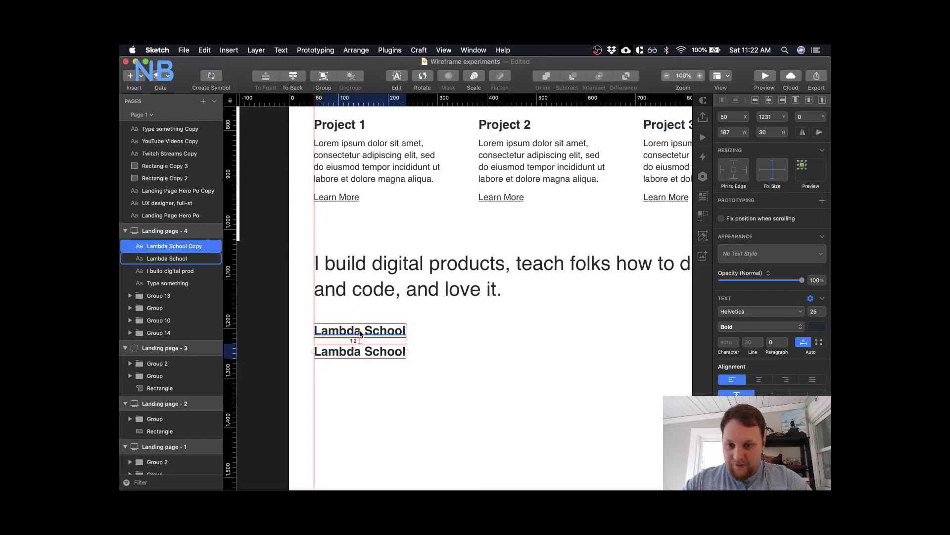
pyautogui.press('Up')
pyautogui.press('Up')
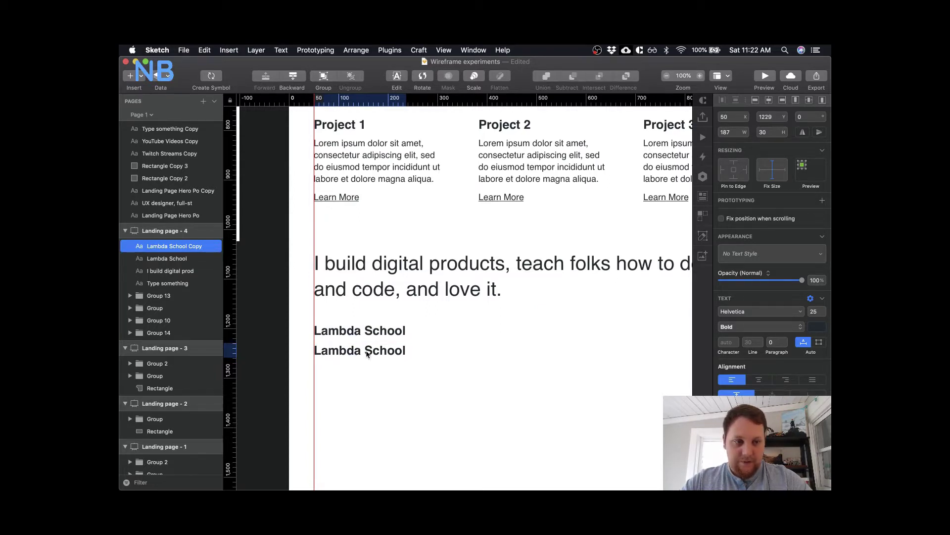
pyautogui.click(749, 331)
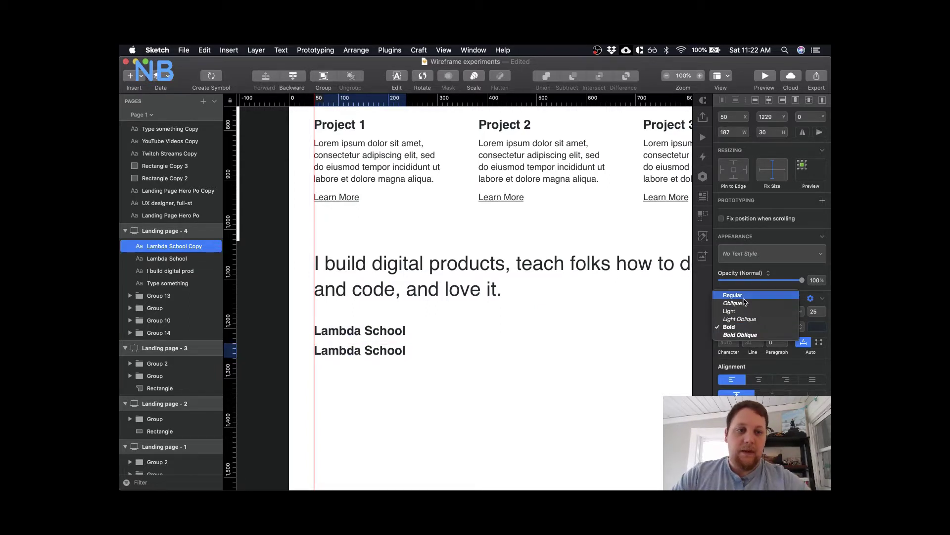
pyautogui.click(746, 302)
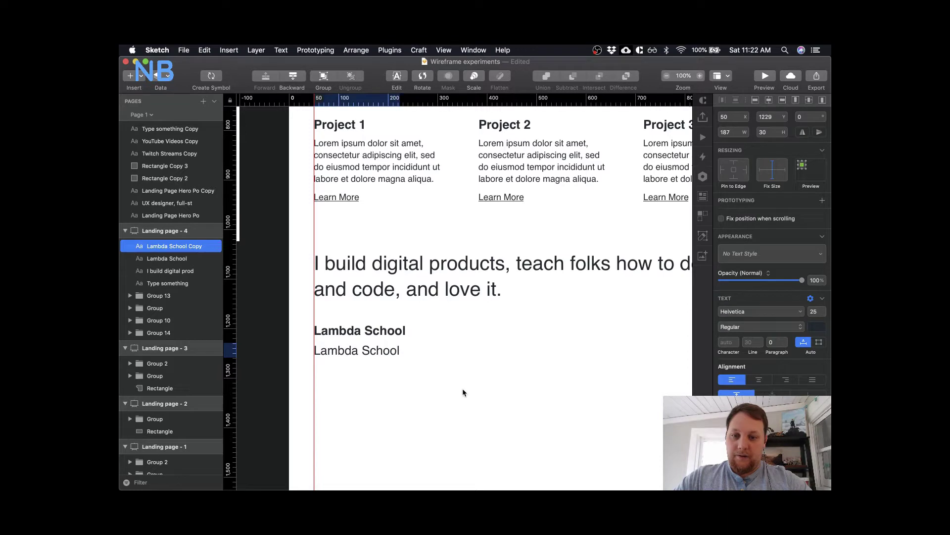
# - Replace the text of the regular-weight copy with "UX Instructor"
pyautogui.doubleClick(339, 351)
pyautogui.click(340, 351)
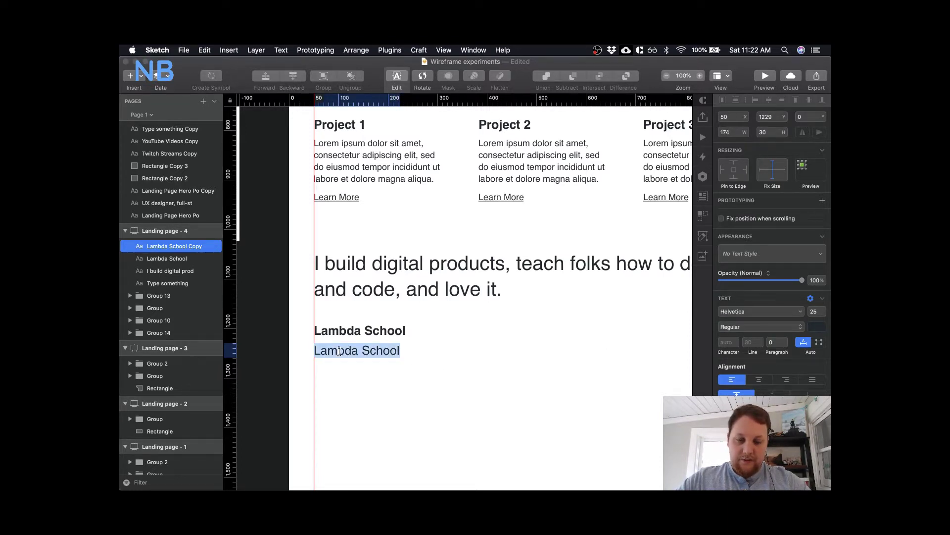
pyautogui.write('UX Instr')
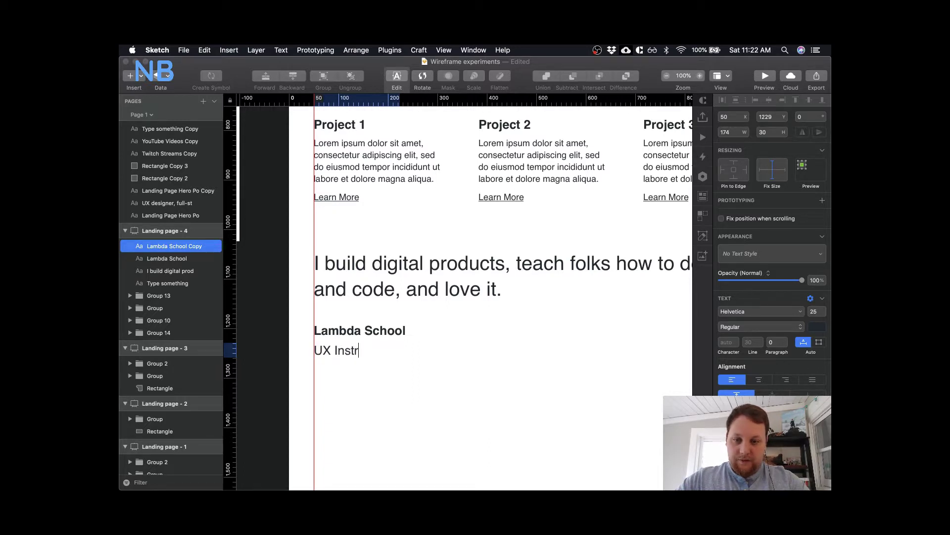
pyautogui.write('uctor')
pyautogui.press('Escape')
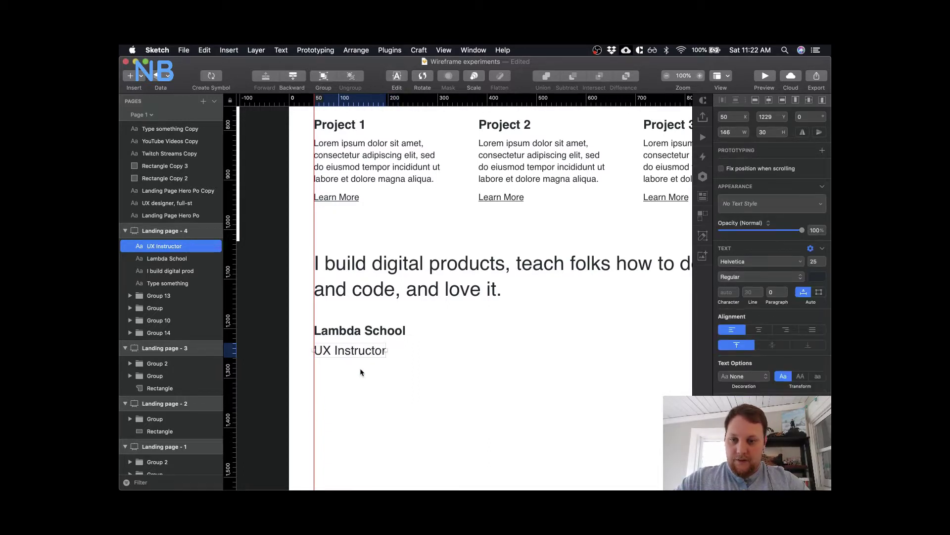
# - Set the UX Instructor text size to 21
pyautogui.click(818, 262)
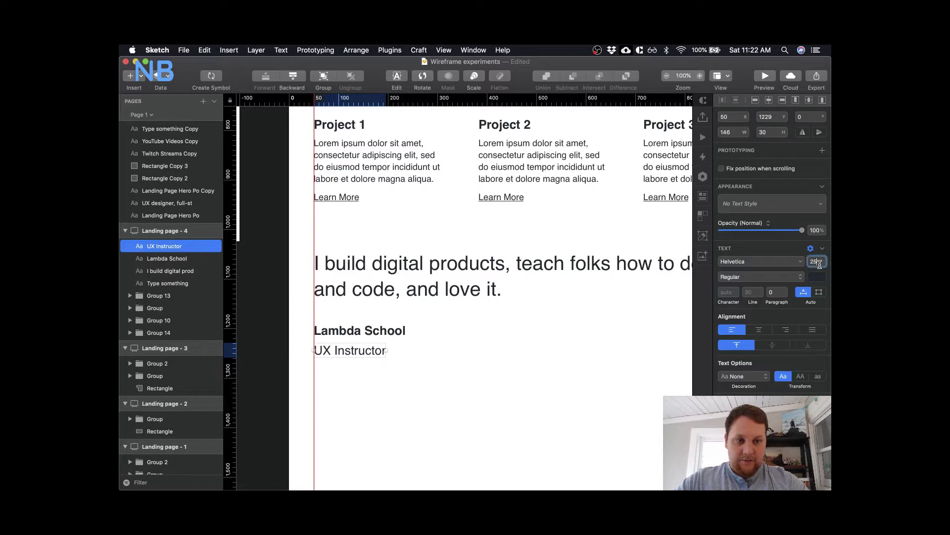
pyautogui.write('21')
pyautogui.press('Return')
pyautogui.click(428, 355)
# - Move the UX Instructor line up to 6 px below the Lambda School title
pyautogui.click(361, 351)
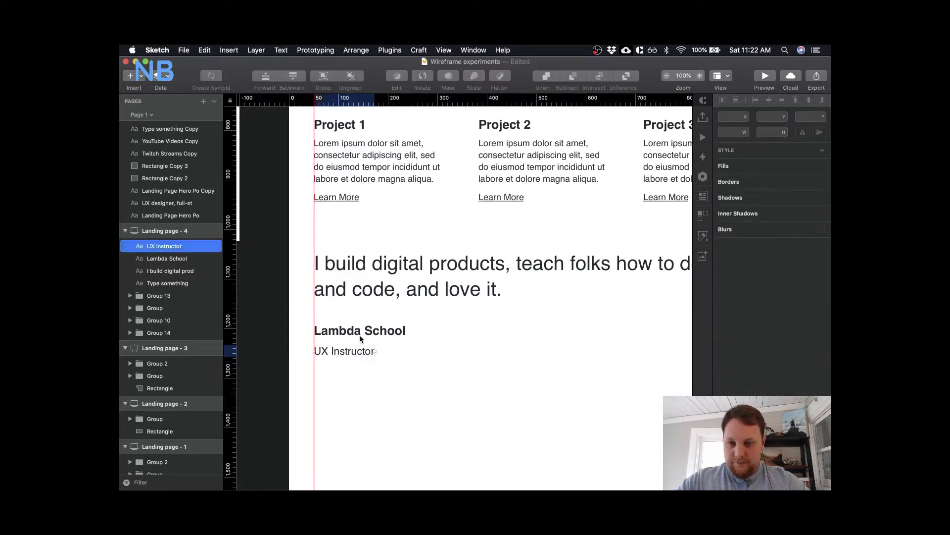
pyautogui.press('Up')
pyautogui.press('Up')
pyautogui.press('Up')
pyautogui.press('Up')
pyautogui.press('Up')
pyautogui.press('Up')
pyautogui.press('Up')
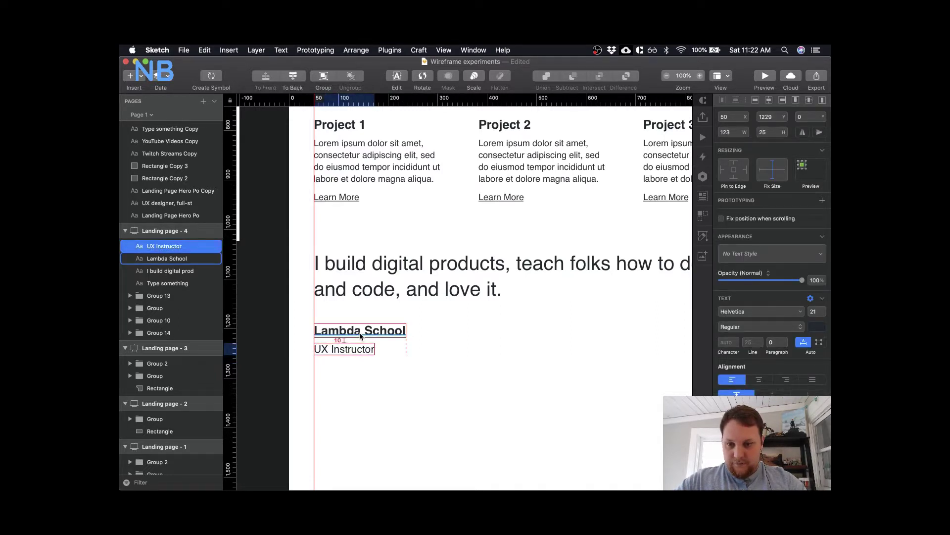
pyautogui.press('Up')
pyautogui.press('Up')
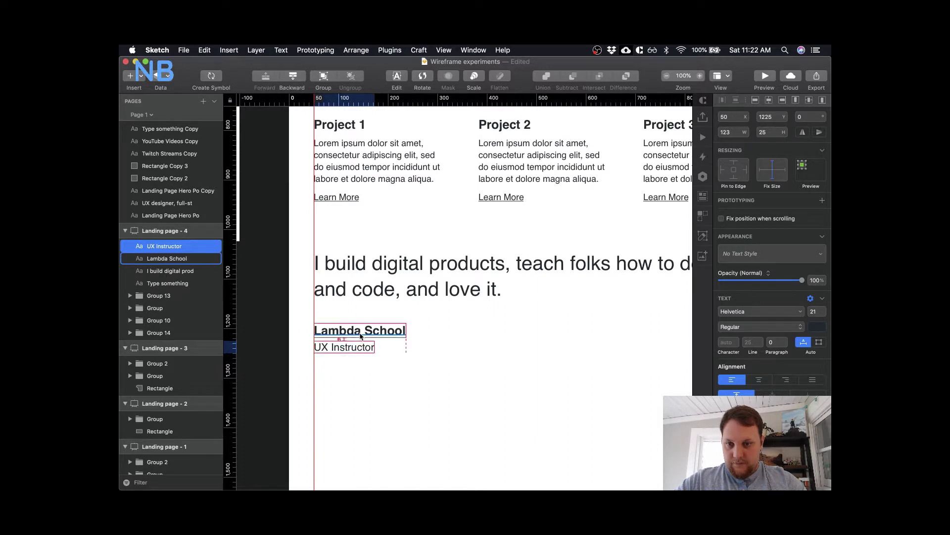
pyautogui.click(352, 388)
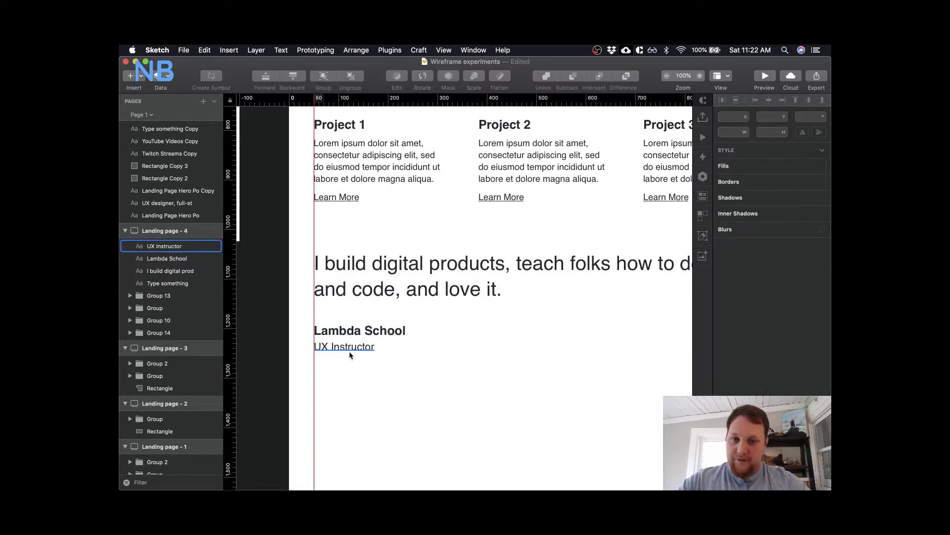
# - Duplicate the UX Instructor line directly below itself and set the copy's weight to Oblique
pyautogui.moveTo(350, 353); pyautogui.dragTo(350, 366)
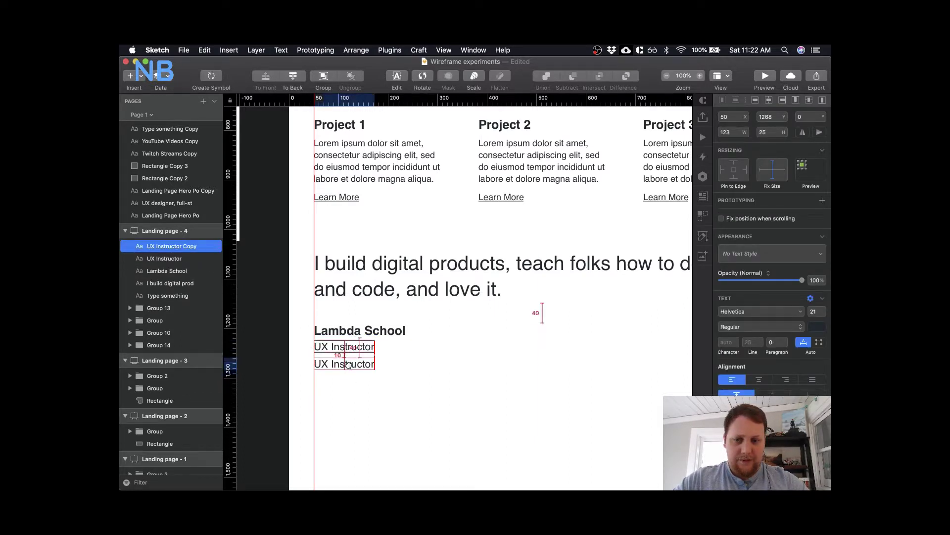
pyautogui.click(727, 327)
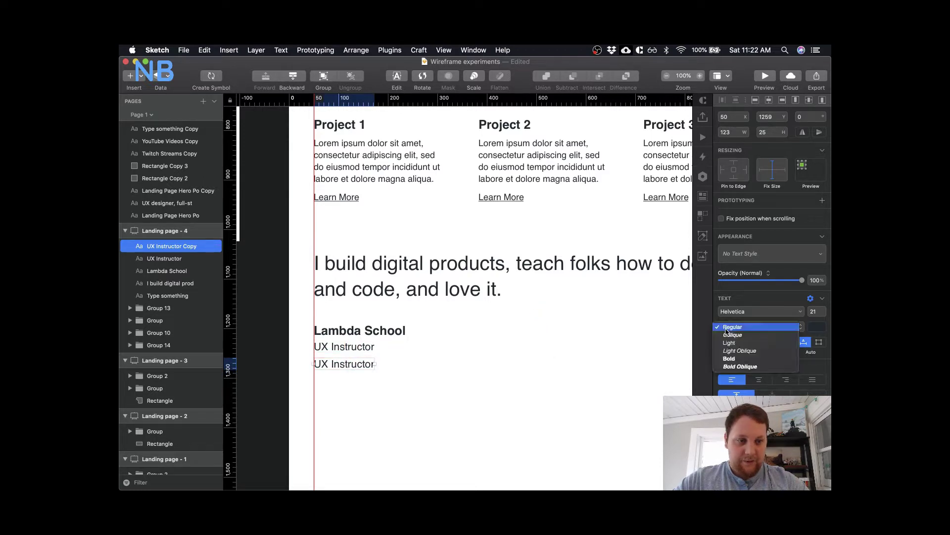
pyautogui.click(733, 334)
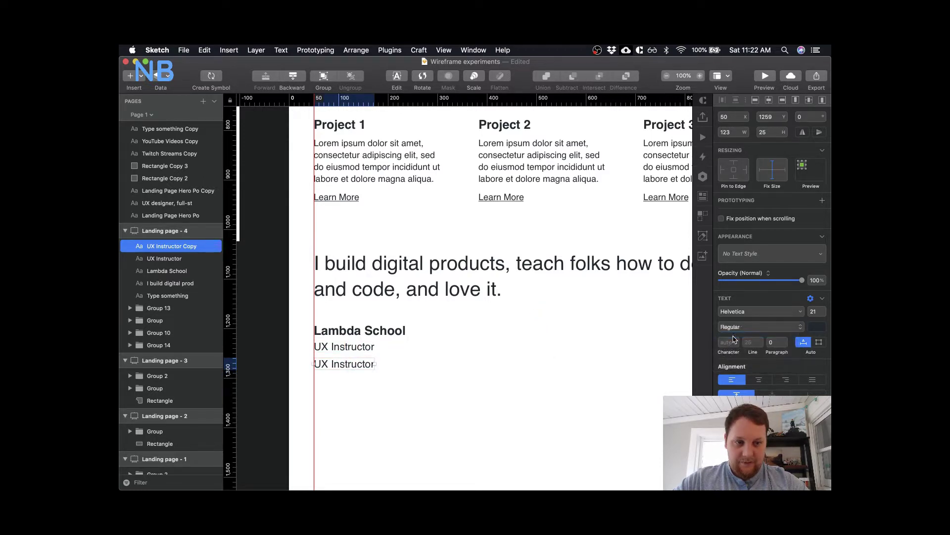
pyautogui.click(495, 381)
# - Replace the text of the oblique copy with "Aug 2018 - Present"
pyautogui.click(359, 367)
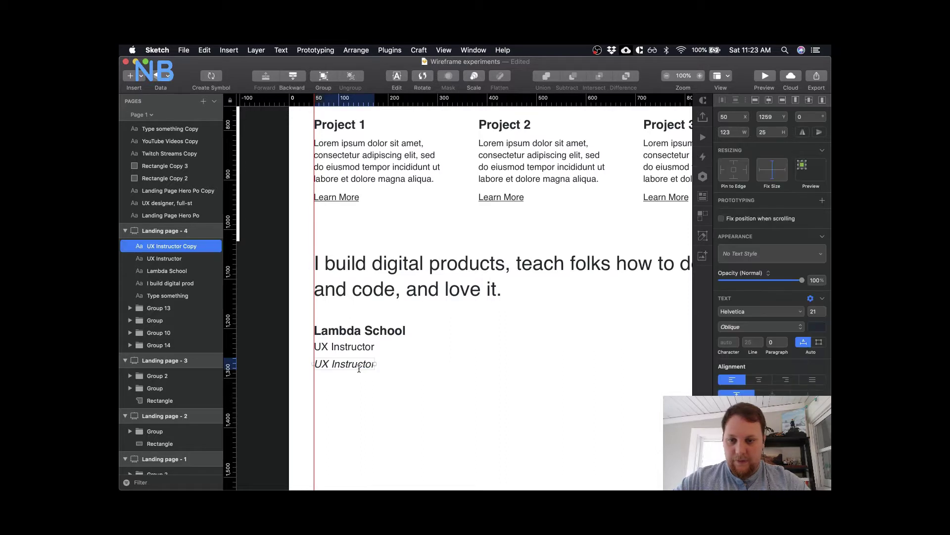
pyautogui.doubleClick(358, 366)
pyautogui.write('Ag')
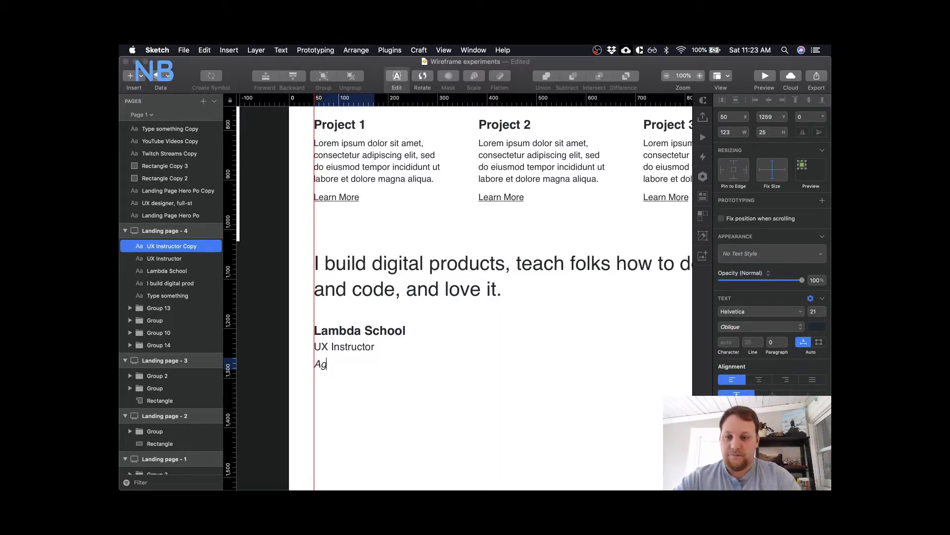
pyautogui.write('ug ')
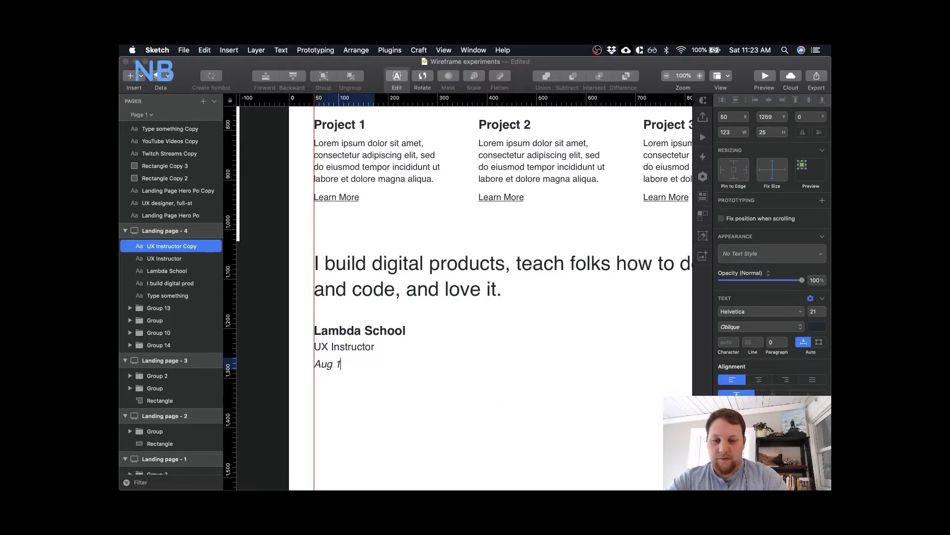
pyautogui.write('2018 -')
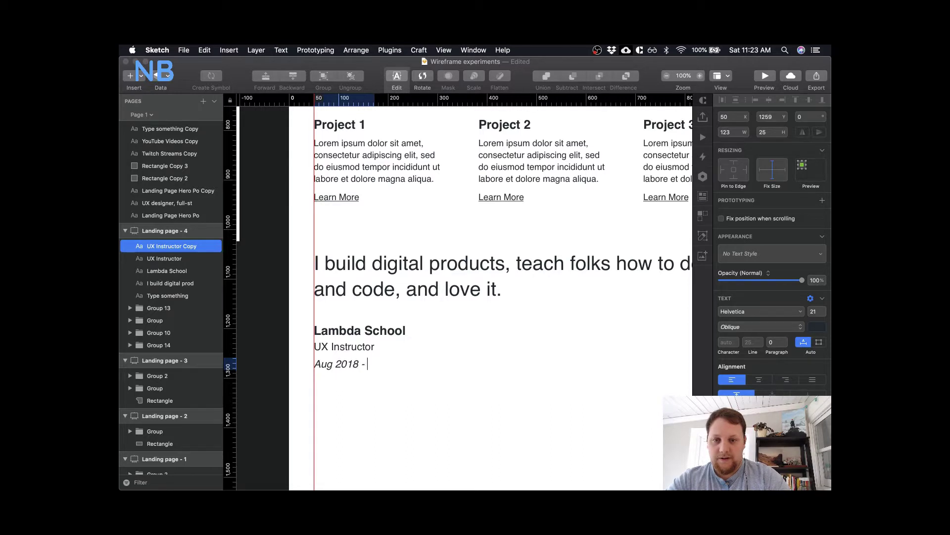
pyautogui.write(' Present')
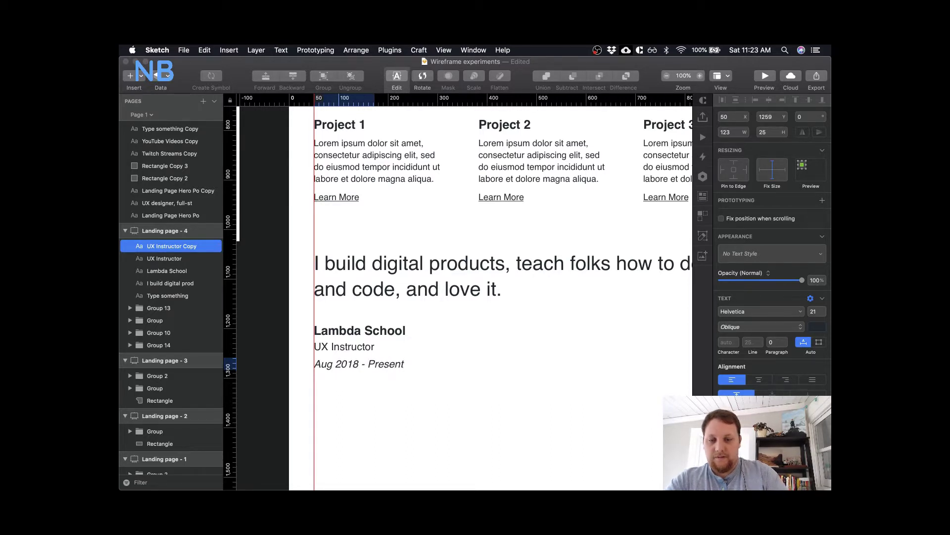
pyautogui.press('Escape')
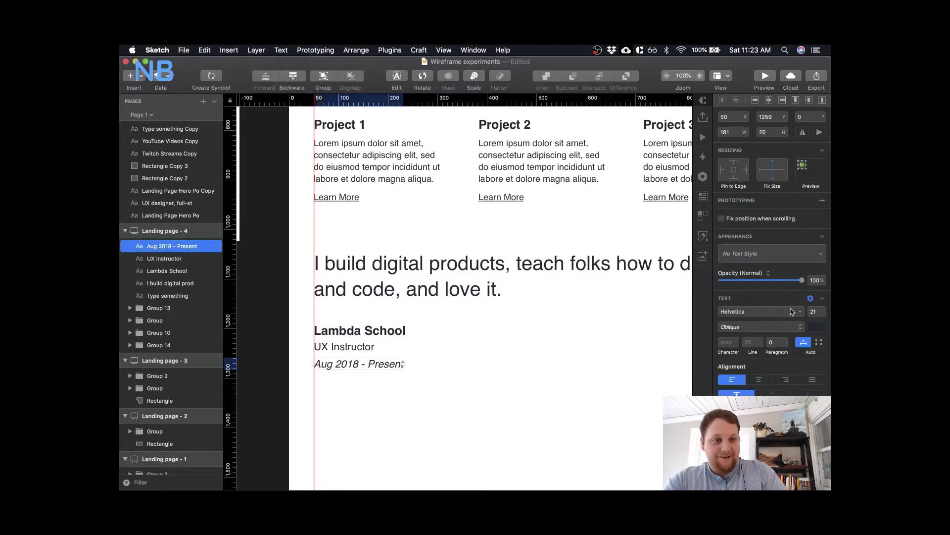
# - Set the date line's text size to 16 and move it up 10 px toward the UX Instructor line
pyautogui.click(813, 311)
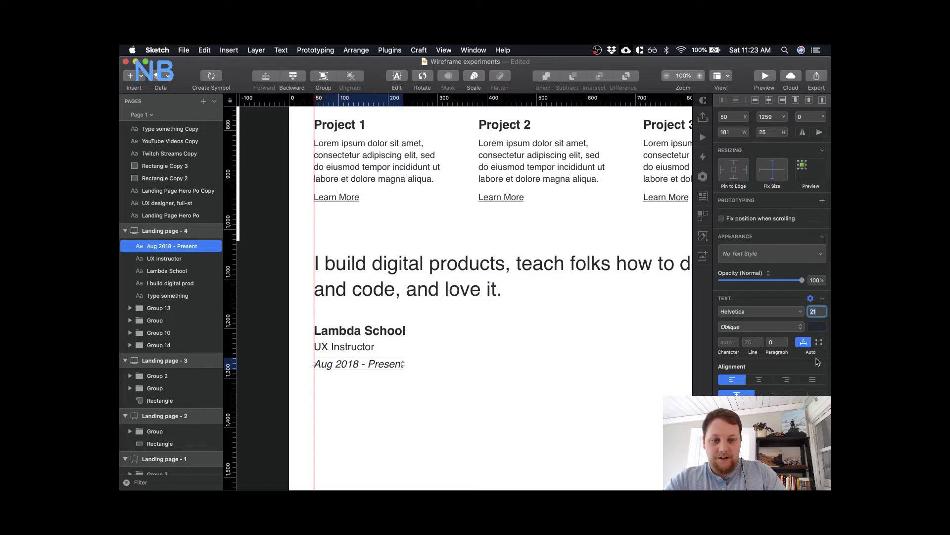
pyautogui.press('Return')
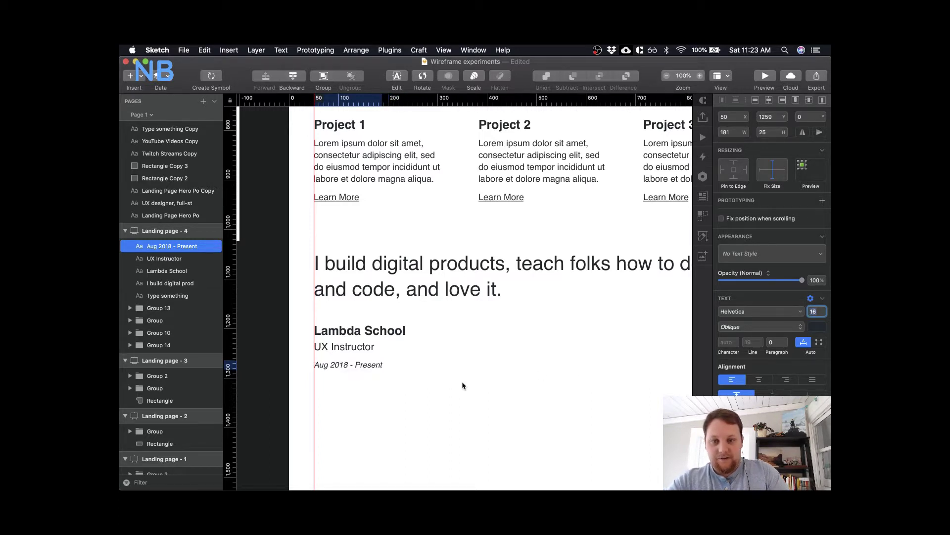
pyautogui.press('Return')
pyautogui.press('Escape')
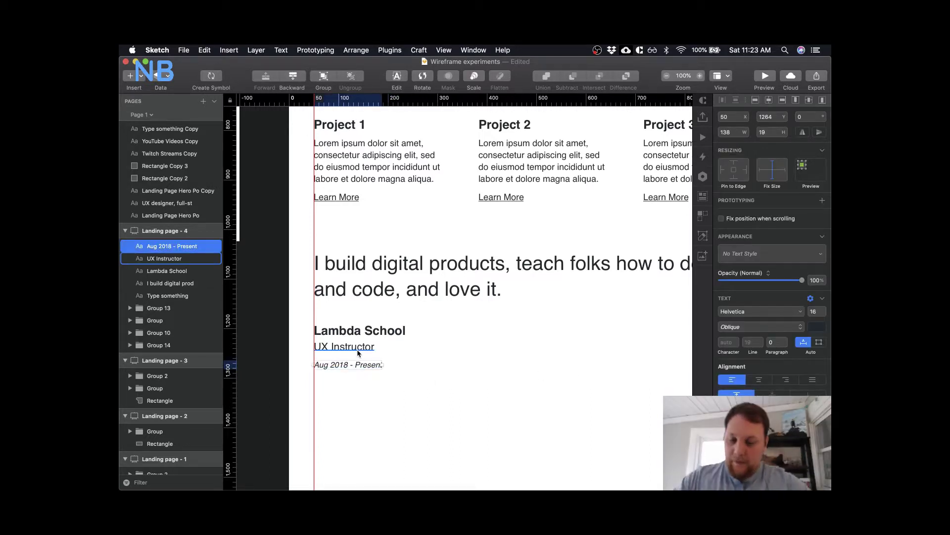
pyautogui.hotkey('shift', 'Up')
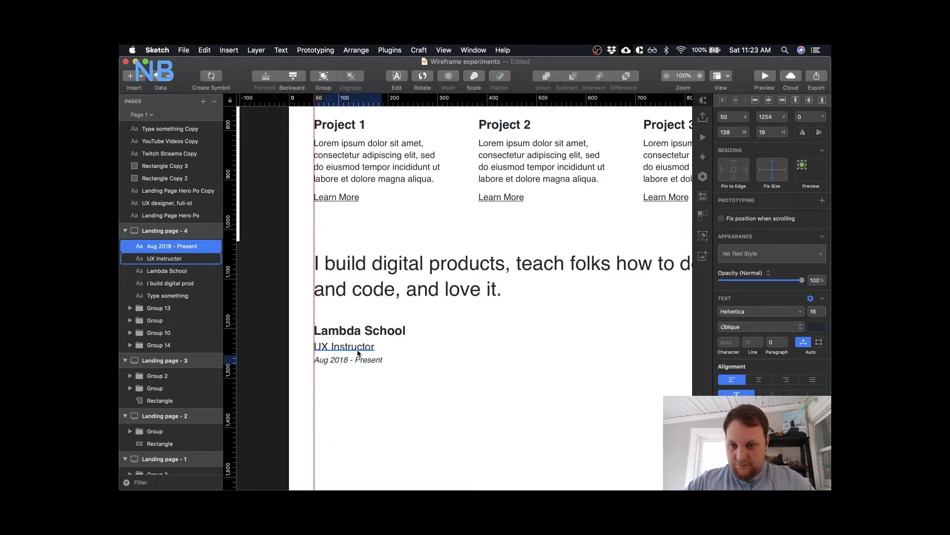
# - Move the UX Instructor line up to Y 1219, flush beneath the Lambda School title, and check its spacing to the date line
pyautogui.click(358, 350)
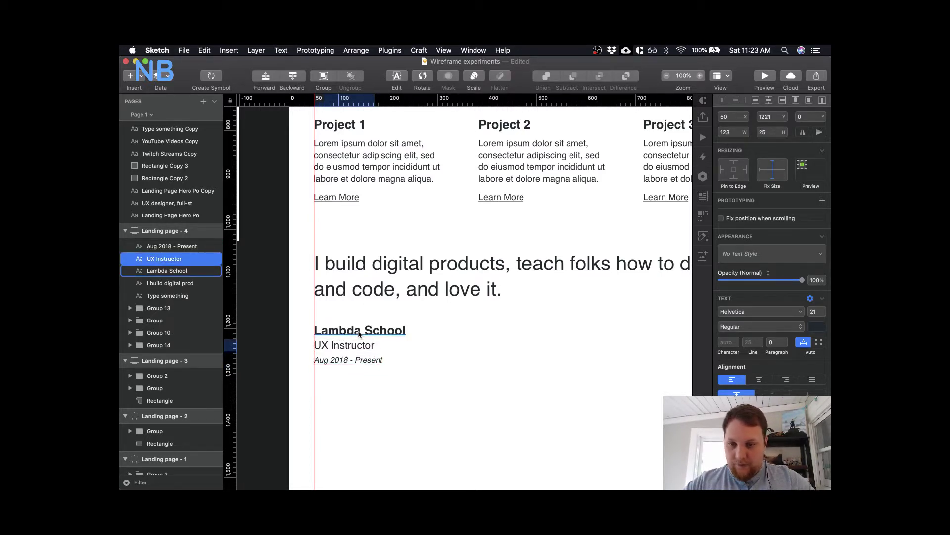
pyautogui.press('Up')
pyautogui.press('Up')
pyautogui.press('Up')
pyautogui.press('Up')
pyautogui.press('Up')
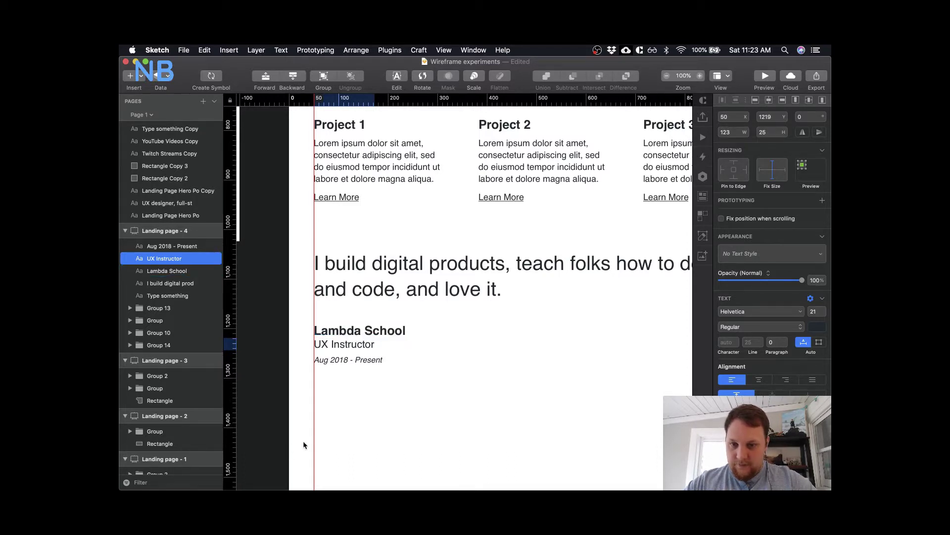
pyautogui.press('Escape')
pyautogui.click(345, 364)
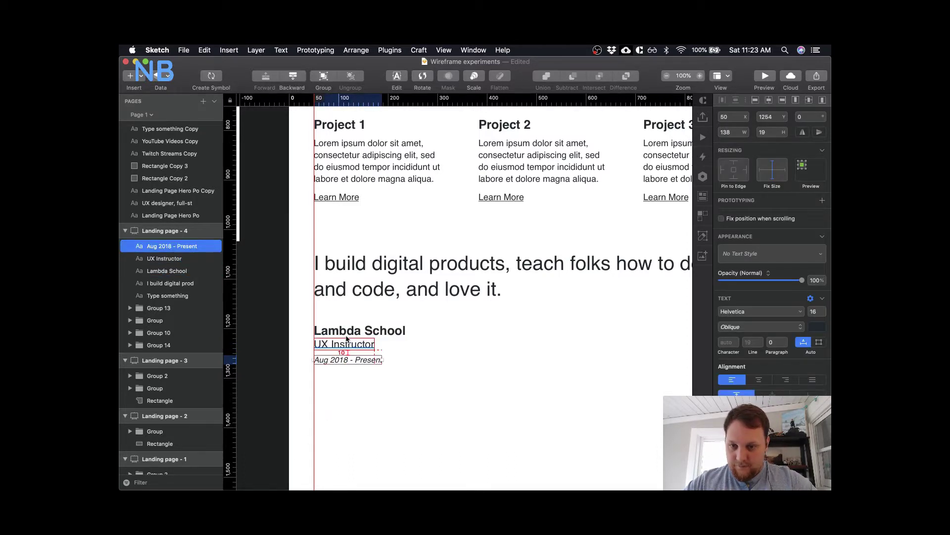
pyautogui.click(349, 411)
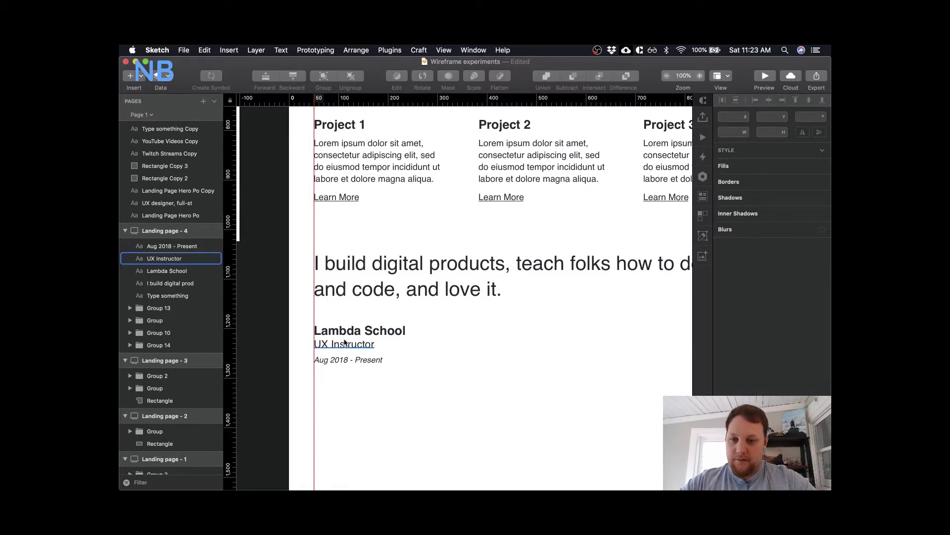
# - Nudge the UX Instructor line down about 2 px from the title, and shift the date line slightly down beneath it
pyautogui.click(346, 344)
pyautogui.press('Down')
pyautogui.press('Down')
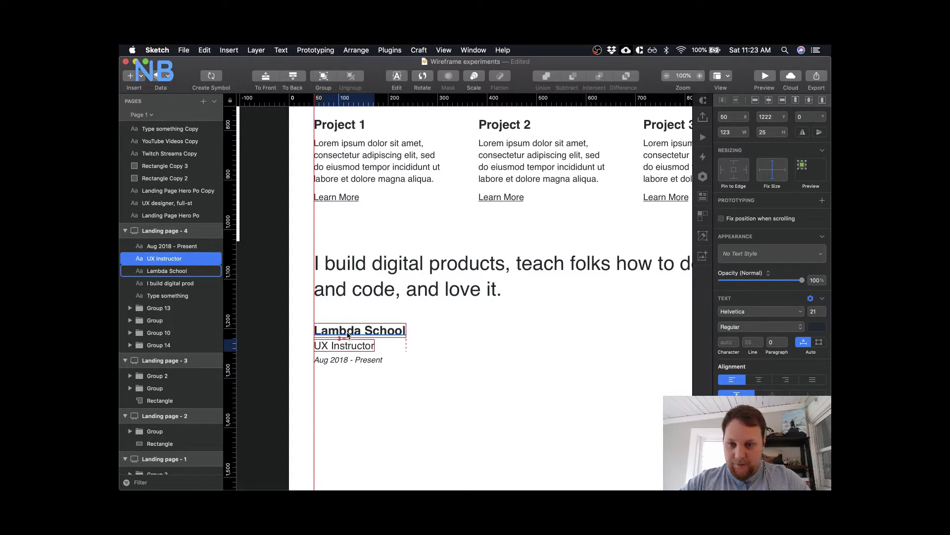
pyautogui.press('Tab')
pyautogui.press('Down')
pyautogui.press('Down')
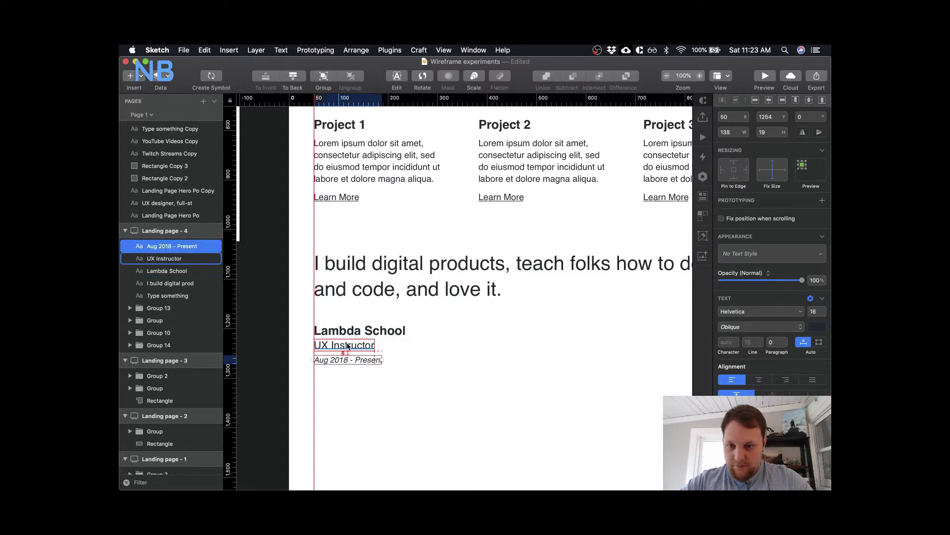
pyautogui.press('alt')
pyautogui.click(349, 380)
pyautogui.scroll(-2, 350, 379)
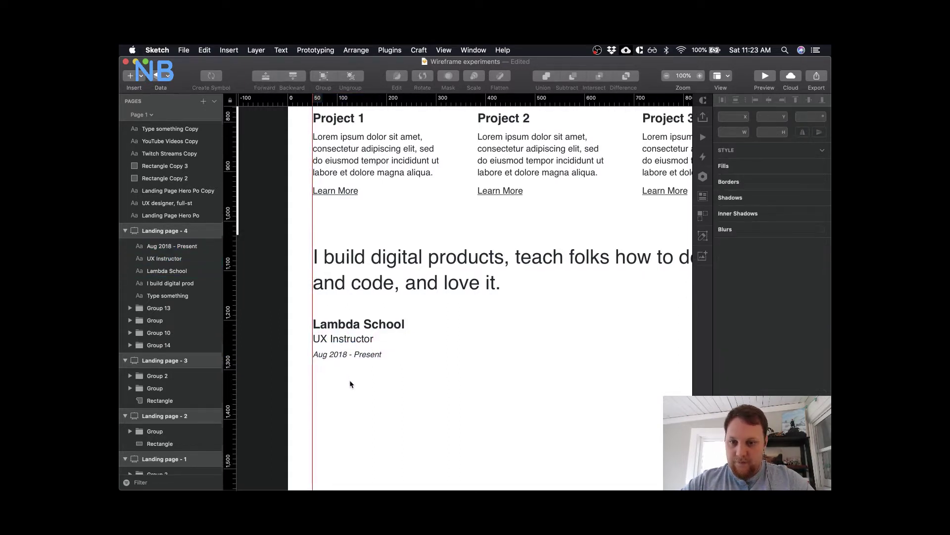
# - Compare the UX Instructor line with the Project 1 description's text size, and set the UX Instructor line's size to 18
pyautogui.scroll(2, 349, 384)
pyautogui.click(341, 359)
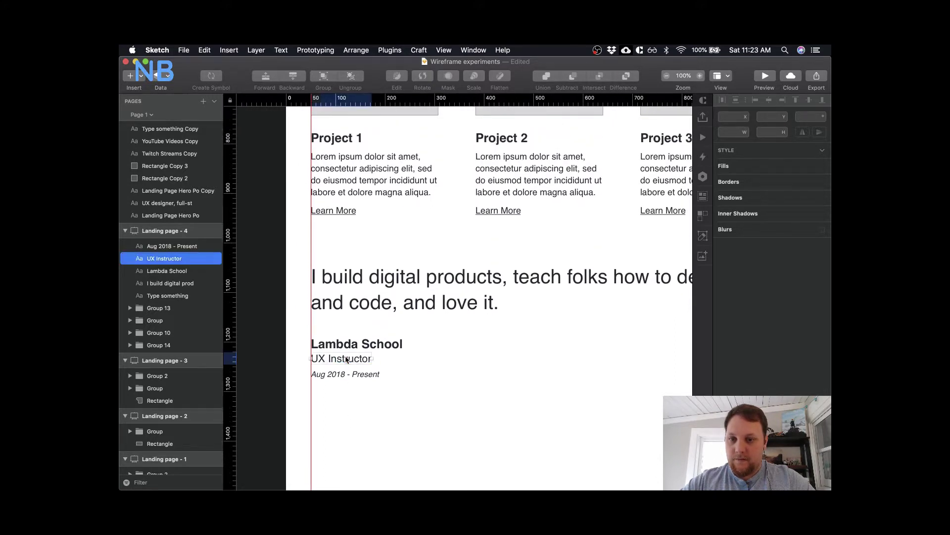
pyautogui.click(402, 167)
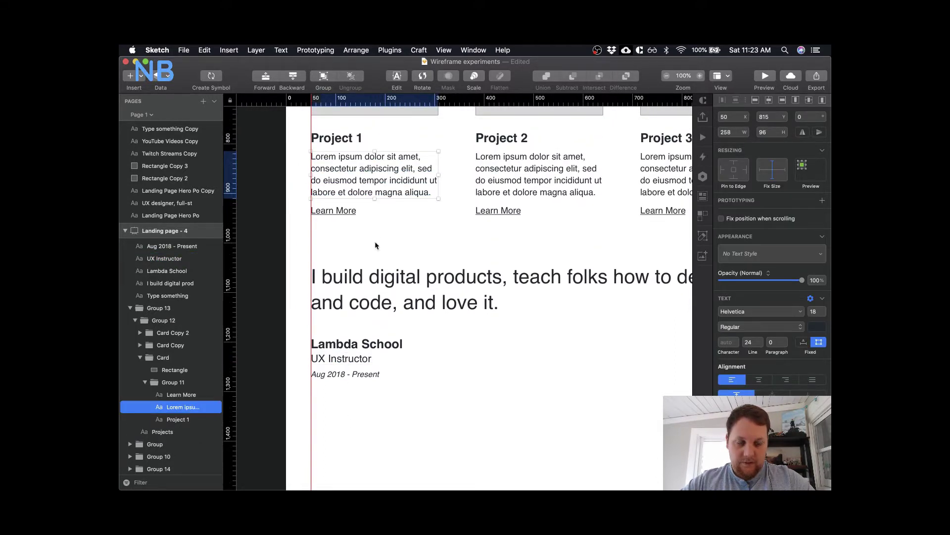
pyautogui.click(341, 358)
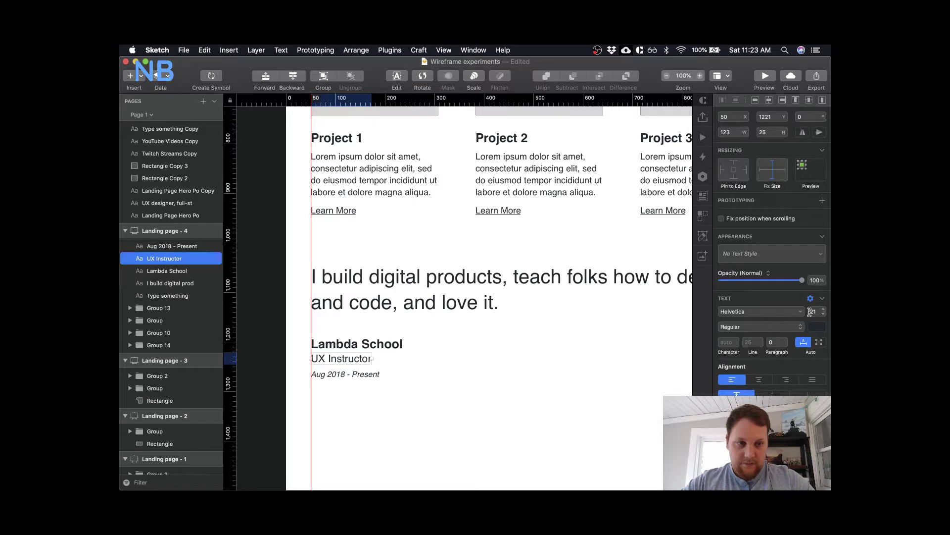
pyautogui.click(812, 311)
pyautogui.write('18')
pyautogui.press('Return')
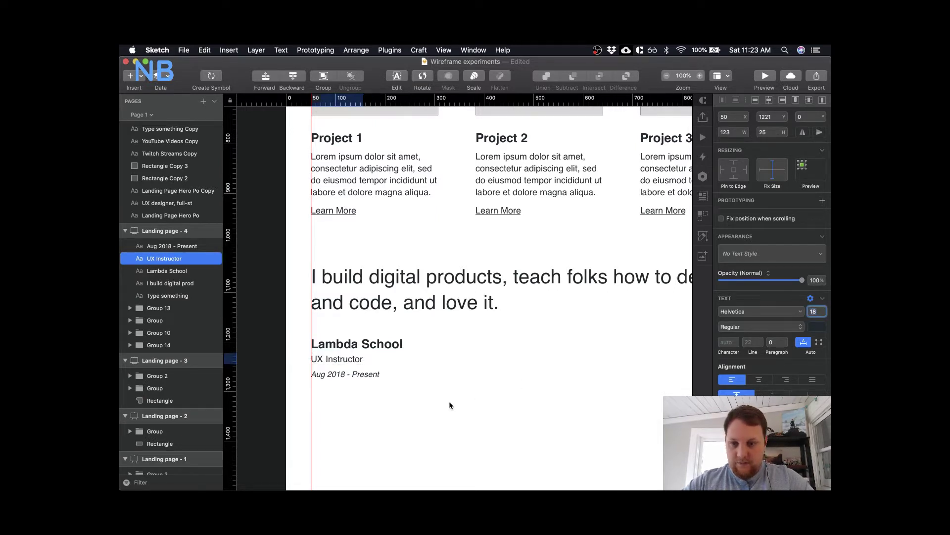
# - Move the UX Instructor line up to Y 1219 so it sits flush beneath the Lambda School title
pyautogui.click(379, 342)
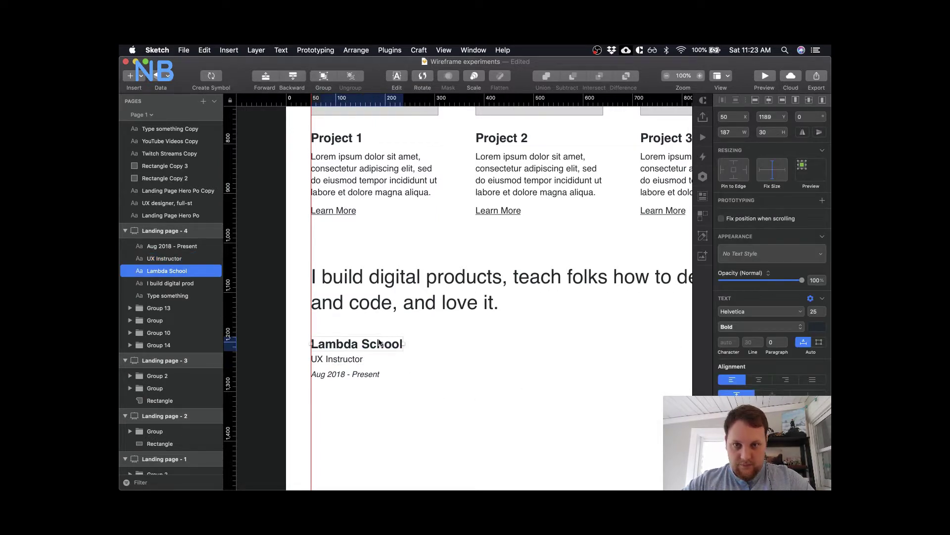
pyautogui.click(364, 360)
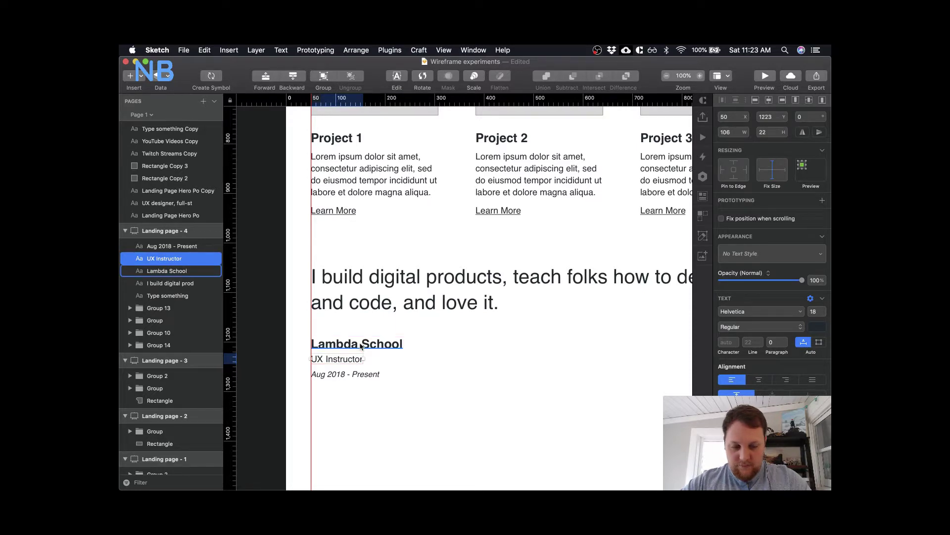
pyautogui.press('Up')
pyautogui.press('Up')
pyautogui.press('Up')
pyautogui.press('Up')
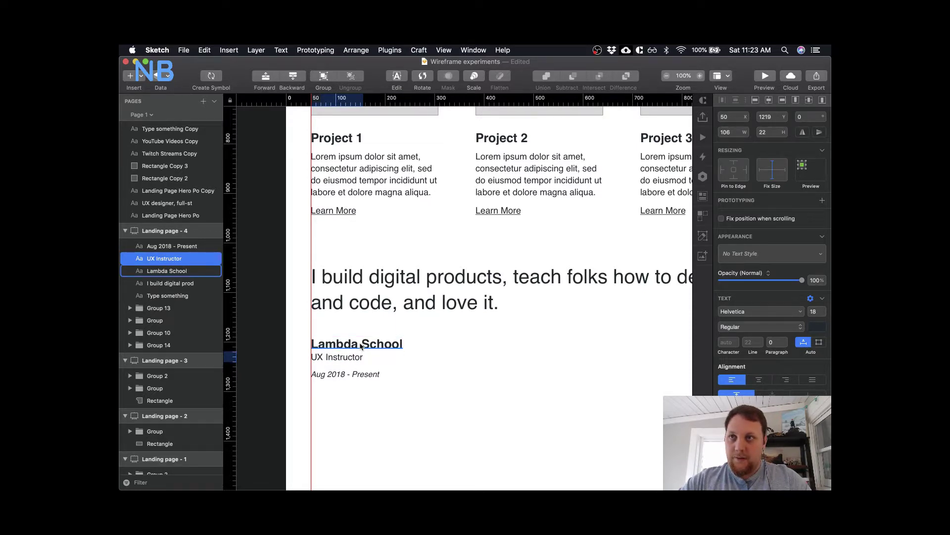
pyautogui.press('Down')
pyautogui.press('Down')
pyautogui.press('Down')
pyautogui.press('Down')
pyautogui.press('Down')
pyautogui.press('alt')
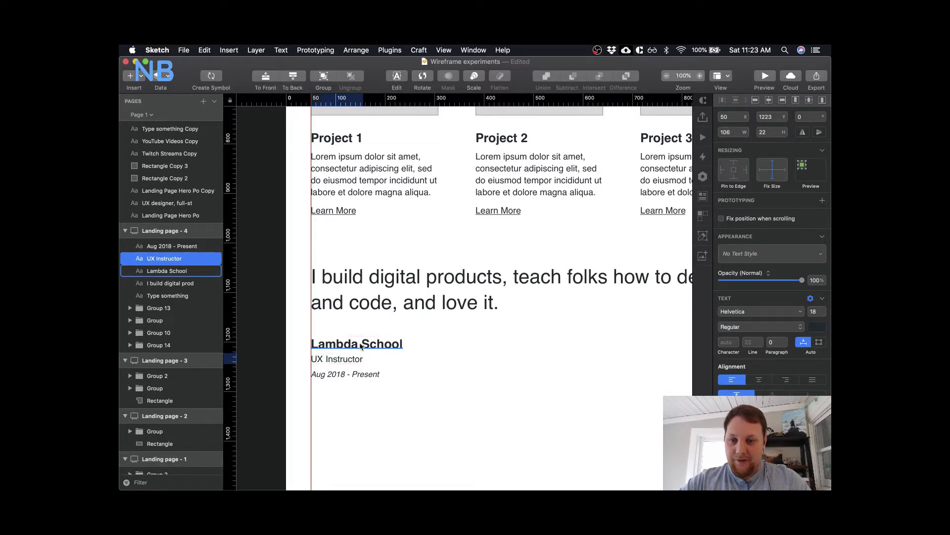
pyautogui.press('Up')
pyautogui.press('Up')
pyautogui.press('Up')
pyautogui.press('Up')
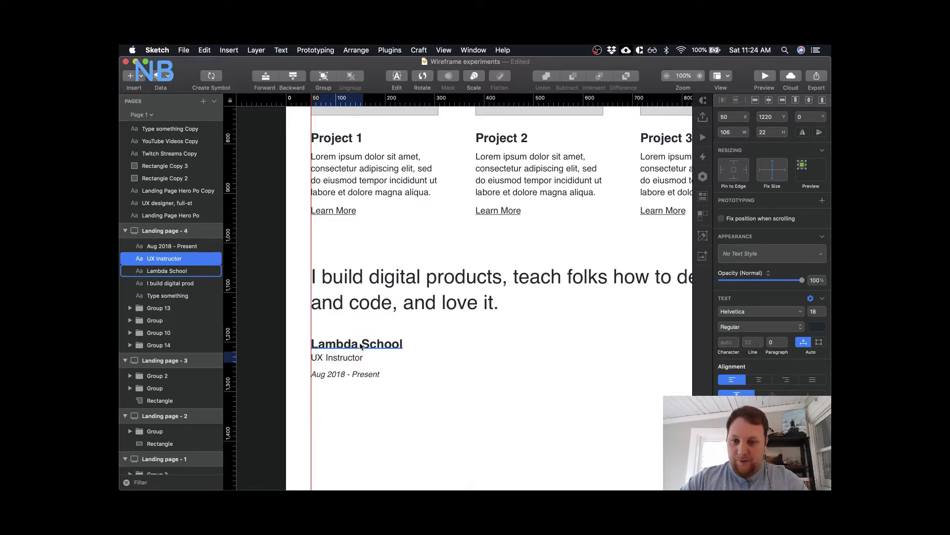
# - Move the Aug 2018 - Present line up to Y 1251 and check its spacing to the UX Instructor line
pyautogui.click(324, 374)
pyautogui.press('alt')
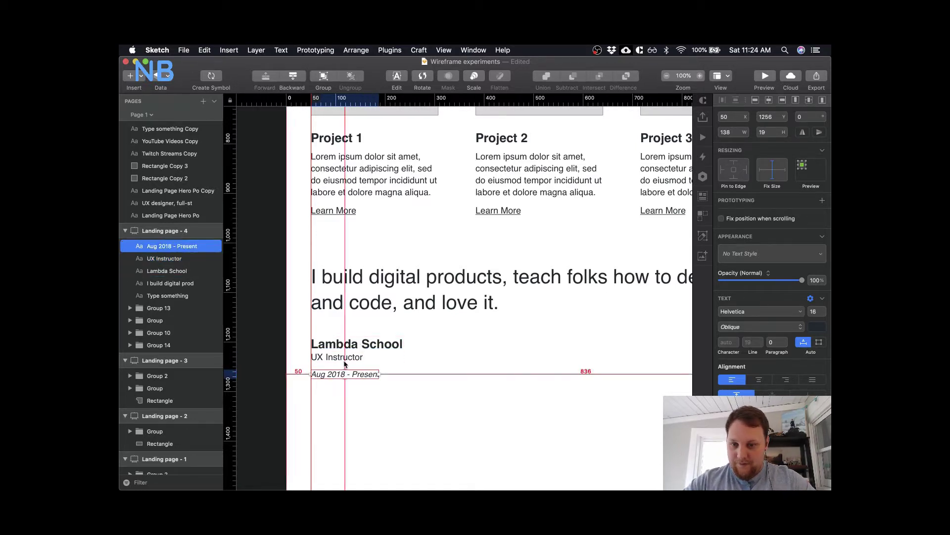
pyautogui.press('Up')
pyautogui.press('Up')
pyautogui.press('Up')
pyautogui.press('Up')
pyautogui.press('alt')
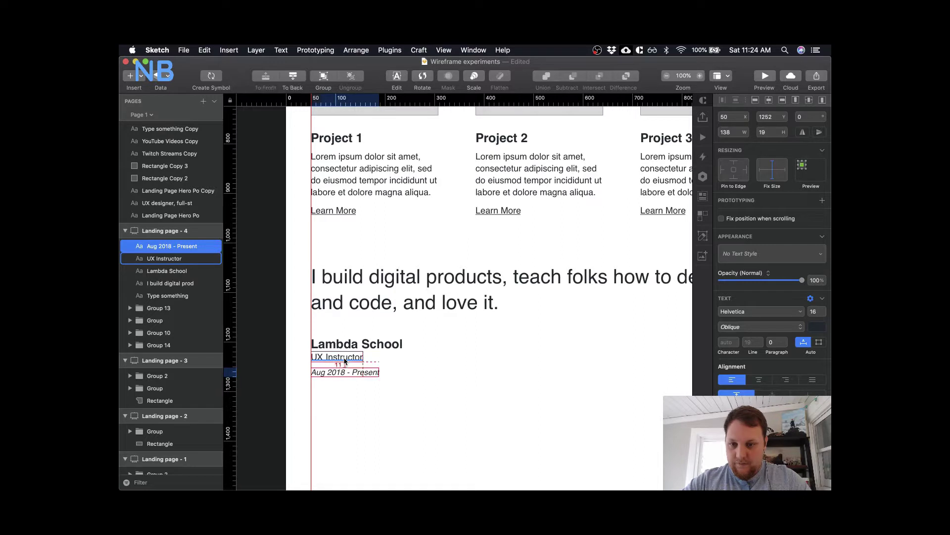
pyautogui.click(345, 359)
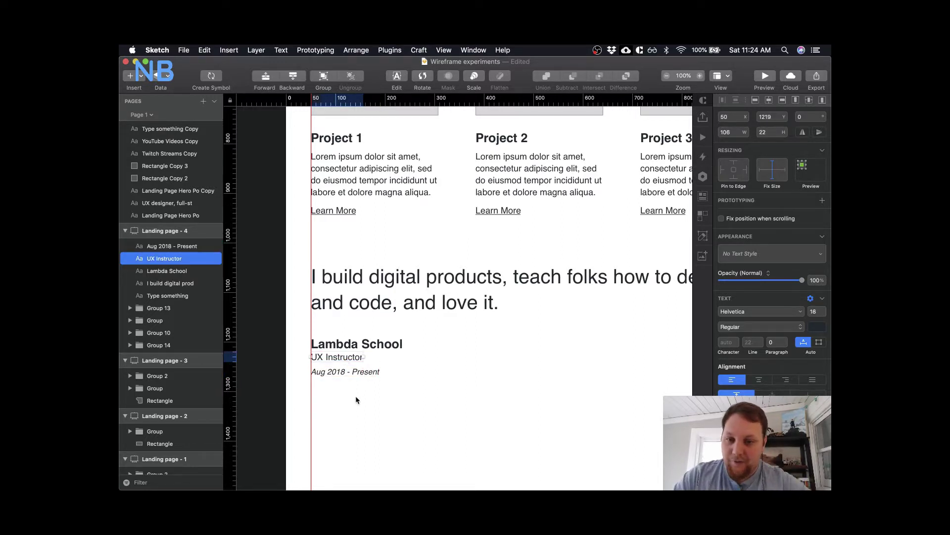
# - Set the date line's text size to 14 and measure its gap to the UX Instructor line
pyautogui.click(359, 373)
pyautogui.click(815, 312)
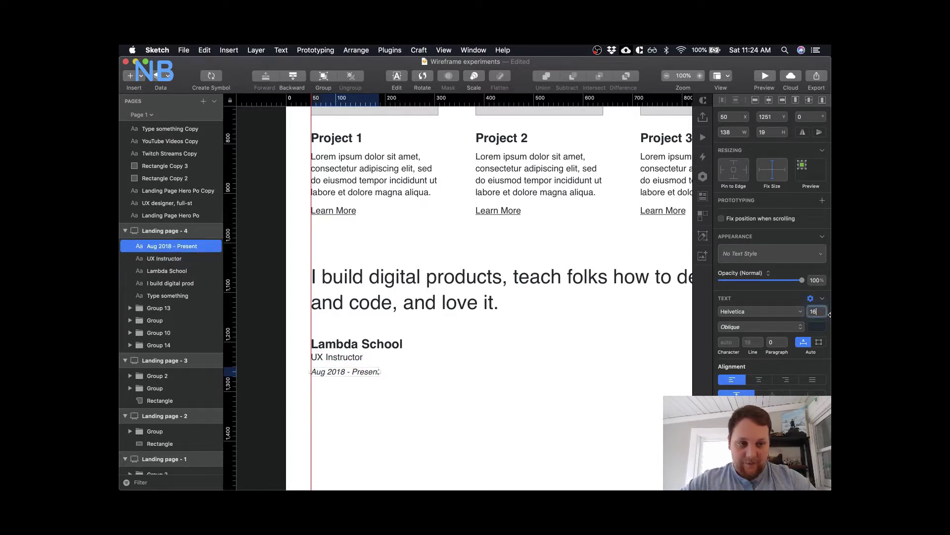
pyautogui.write('4')
pyautogui.press('Return')
pyautogui.click(439, 420)
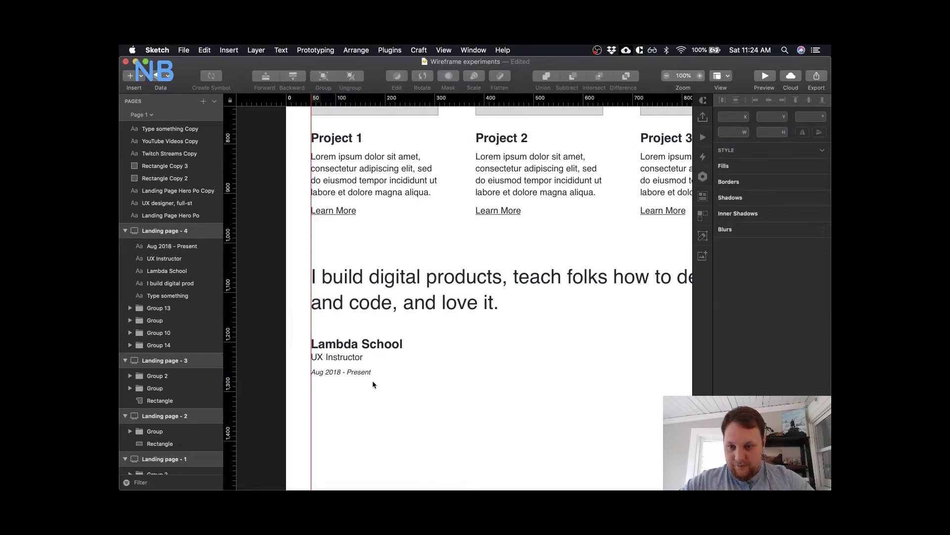
pyautogui.click(363, 375)
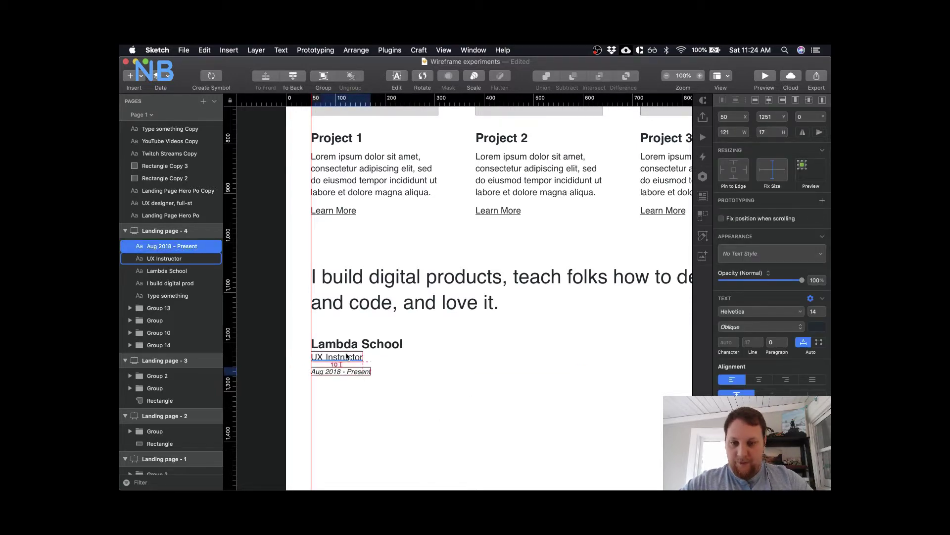
# - Group the Lambda School title, UX Instructor line and date line into one job block
pyautogui.scroll(-1, 463, 394)
pyautogui.press('super+minus')
pyautogui.press('super+minus')
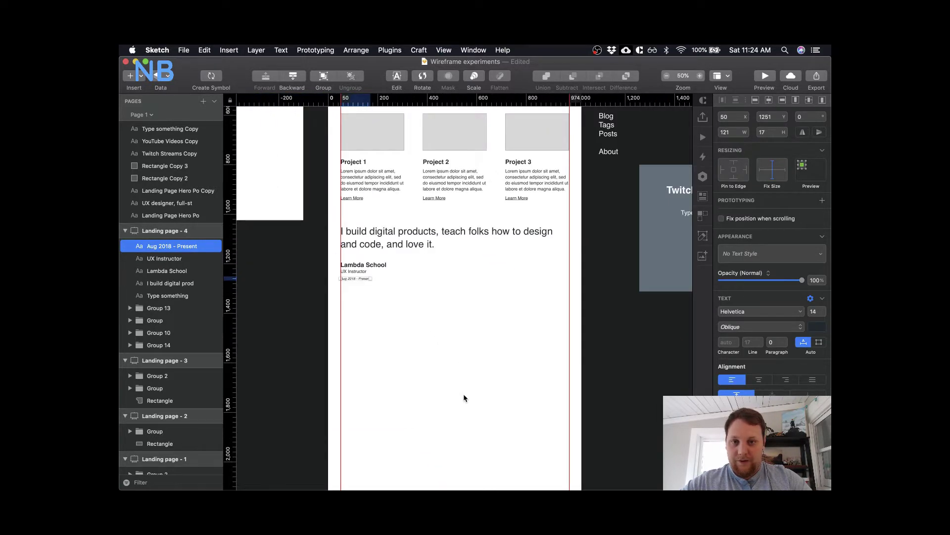
pyautogui.press('super+equal')
pyautogui.press('super+equal')
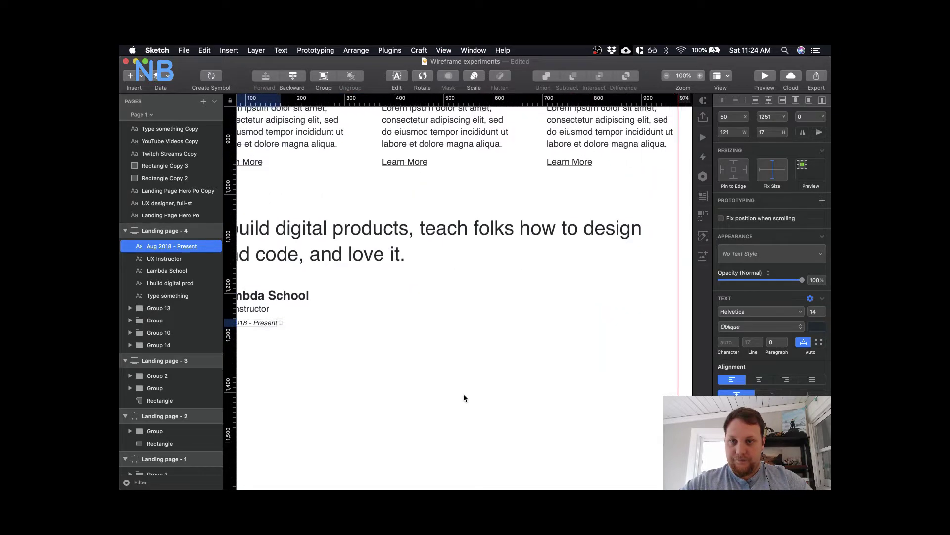
pyautogui.scroll(2, 464, 398)
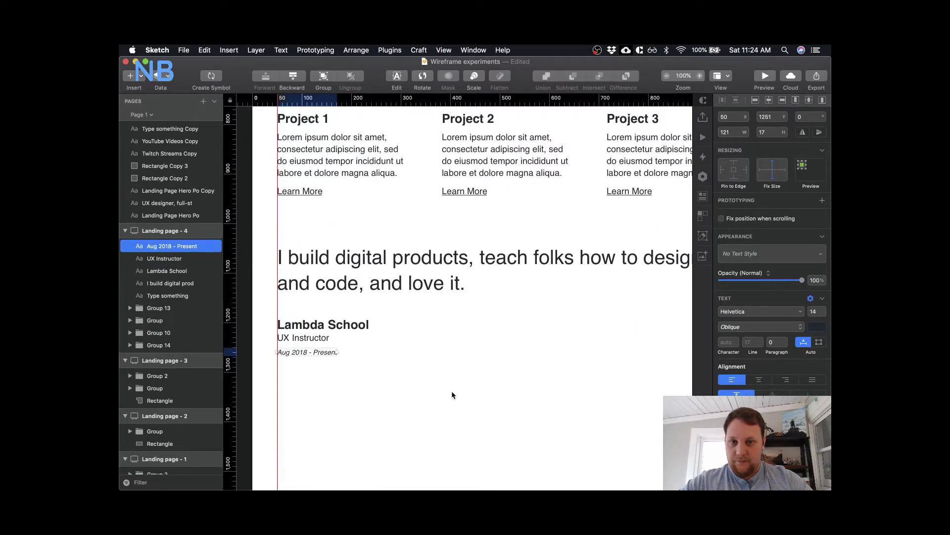
pyautogui.keyDown('shift'); pyautogui.click(313, 338); pyautogui.keyUp('shift')
pyautogui.keyDown('shift'); pyautogui.click(312, 330); pyautogui.keyUp('shift')
pyautogui.press('super+g')
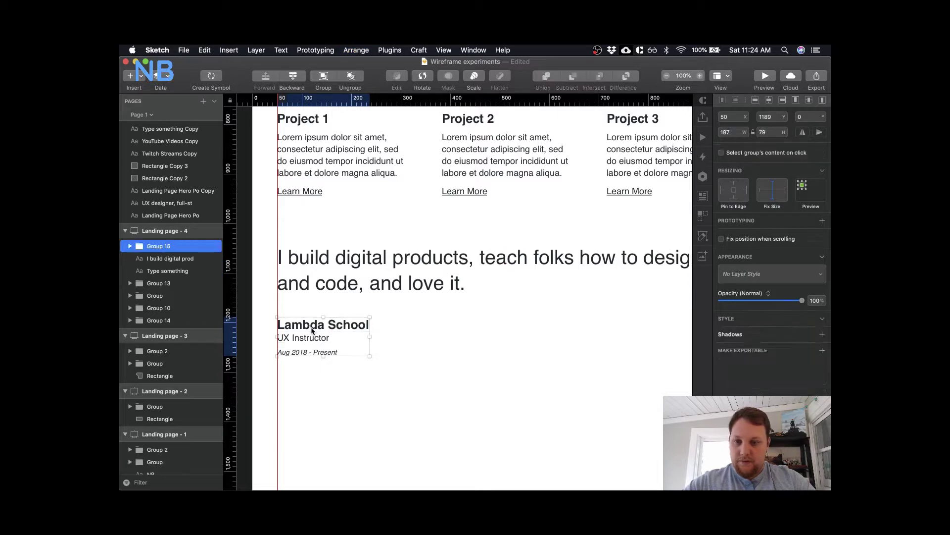
# - Duplicate the job block three times along the same row, placing the last copy at X 787 against the right margin guide
pyautogui.keyDown('alt'); pyautogui.moveTo(307, 323); pyautogui.dragTo(423, 324); pyautogui.keyUp('alt')
pyautogui.press('super+d')
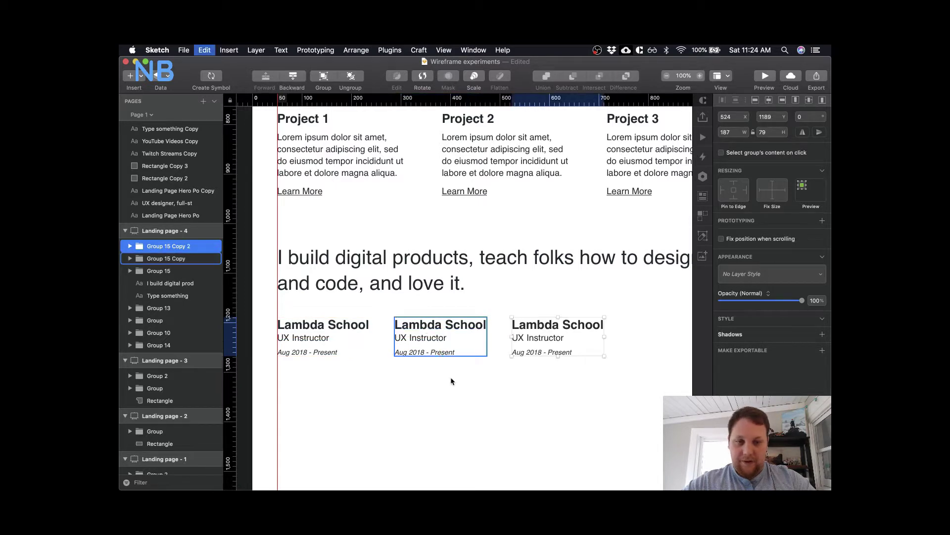
pyautogui.hscroll(5, 450, 379)
pyautogui.hscroll(2, 451, 383)
pyautogui.press('super+d')
pyautogui.moveTo(558, 323); pyautogui.dragTo(568, 320)
pyautogui.hscroll(-3, 495, 341)
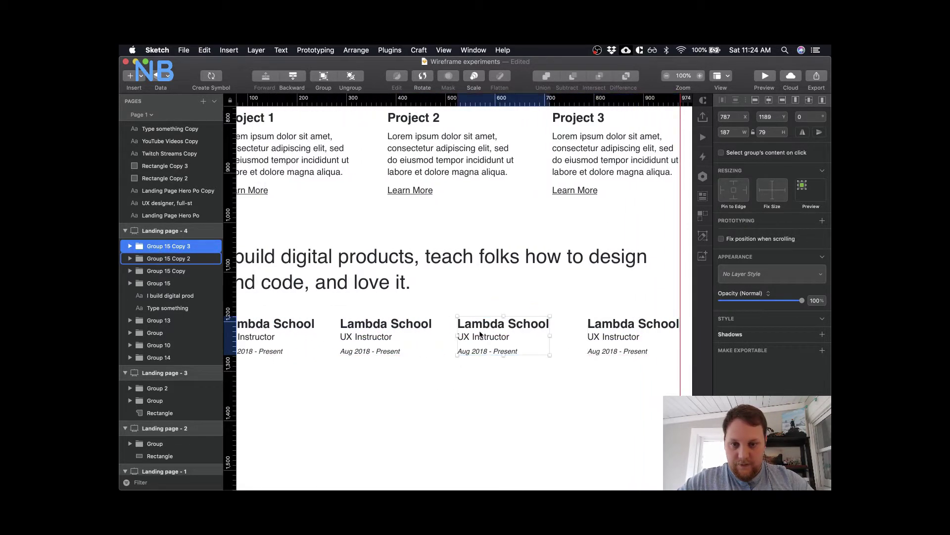
# - Select all four job blocks in the career row together
pyautogui.click(474, 335)
pyautogui.keyDown('shift'); pyautogui.click(387, 334); pyautogui.keyUp('shift')
pyautogui.keyDown('shift'); pyautogui.click(276, 329); pyautogui.keyUp('shift')
pyautogui.keyDown('shift'); pyautogui.click(633, 329); pyautogui.keyUp('shift')
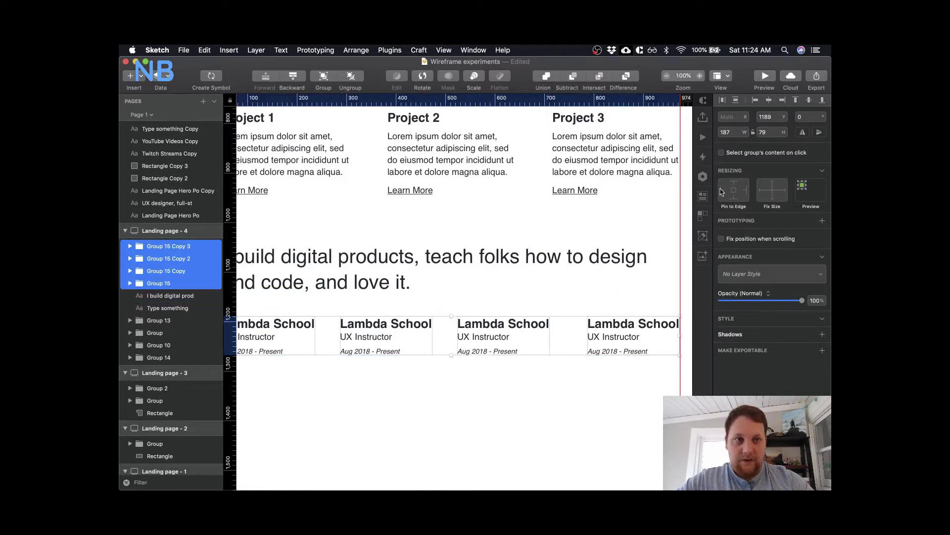
# - Distribute the four selected Lambda School job groups horizontally, choosing uneven distribution on full pixels
pyautogui.click(720, 102)
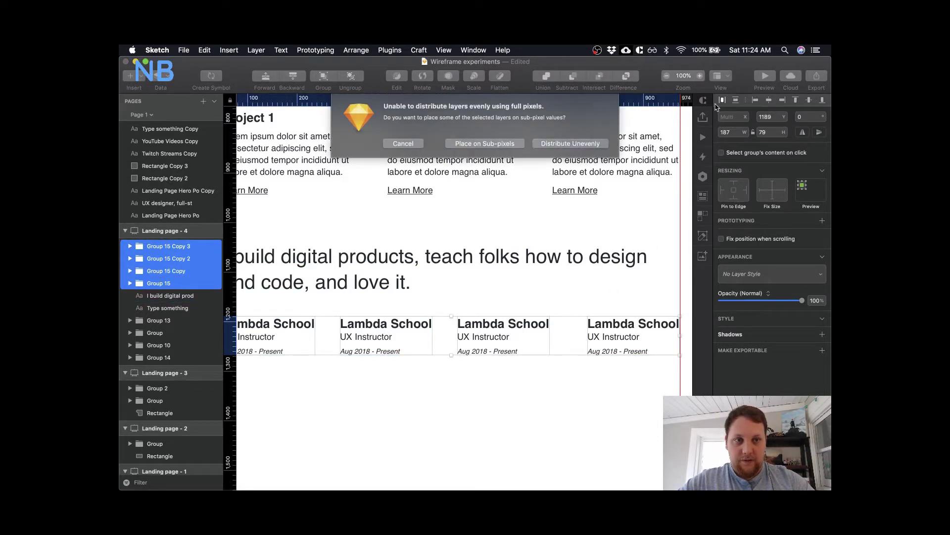
pyautogui.click(566, 144)
pyautogui.click(369, 369)
pyautogui.click(391, 346)
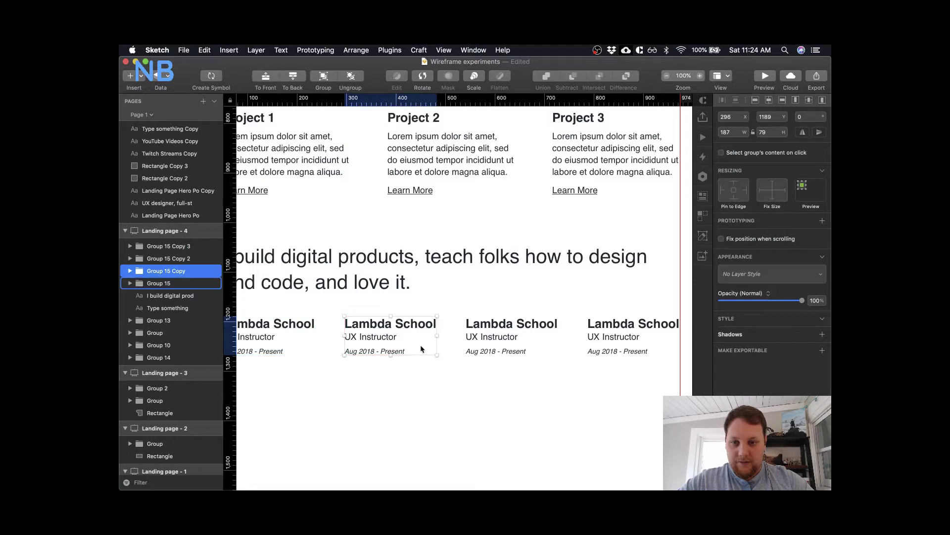
pyautogui.click(500, 341)
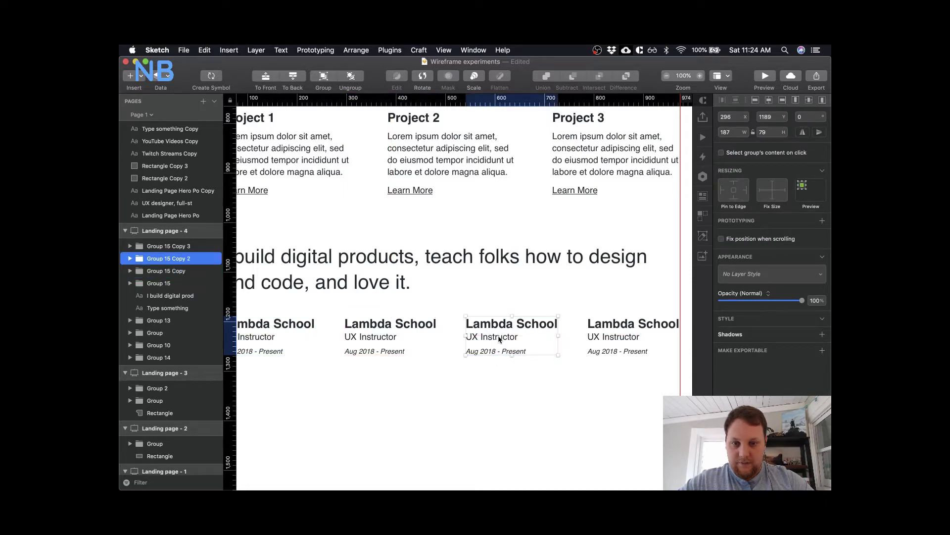
pyautogui.click(471, 408)
pyautogui.press('super+minus')
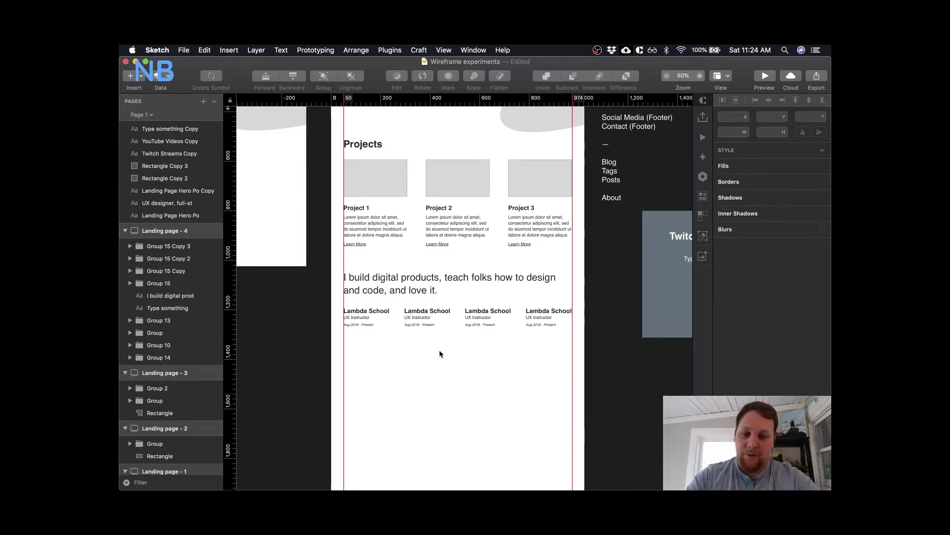
# - Change the heading of the second job entry to Launch Shop
pyautogui.click(429, 322)
pyautogui.press('super+plus')
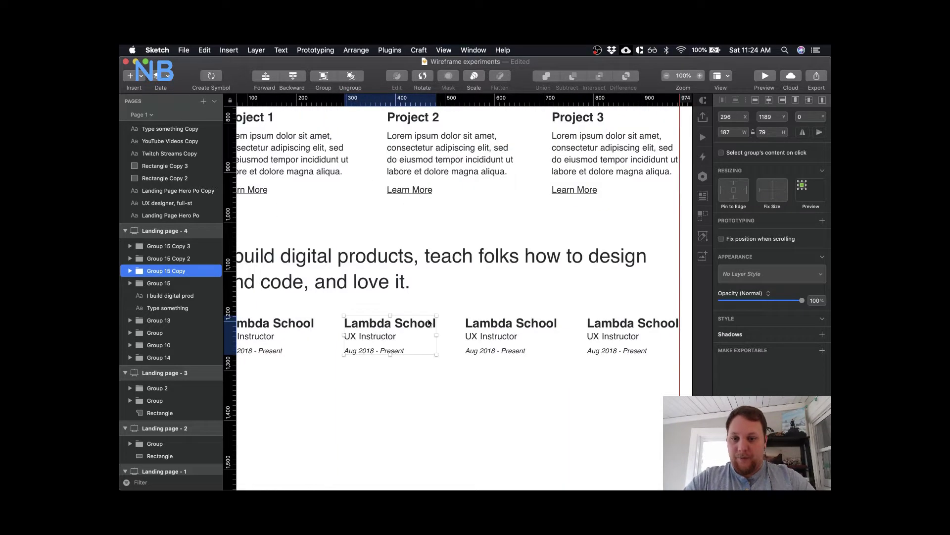
pyautogui.hscroll(-2, 435, 322)
pyautogui.click(446, 373)
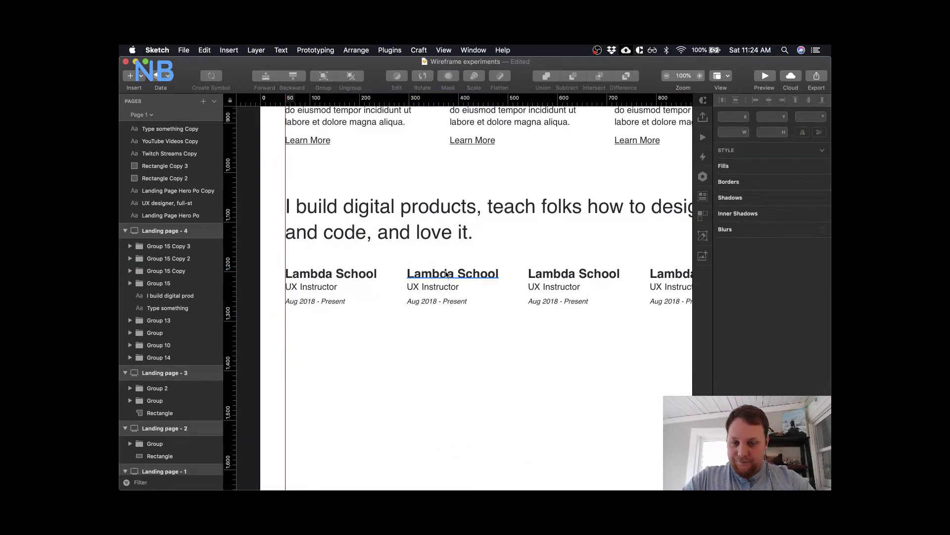
pyautogui.doubleClick(444, 273)
pyautogui.doubleClick(445, 272)
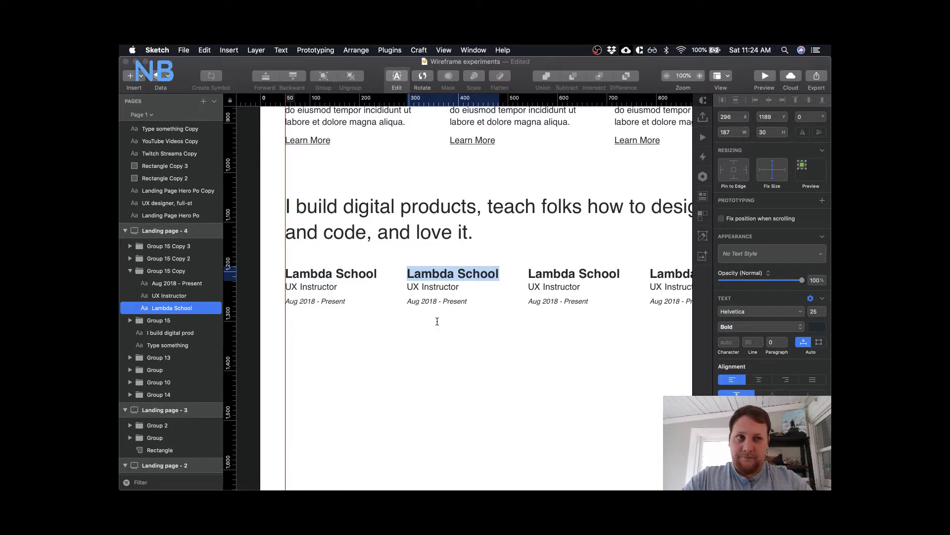
pyautogui.write('L')
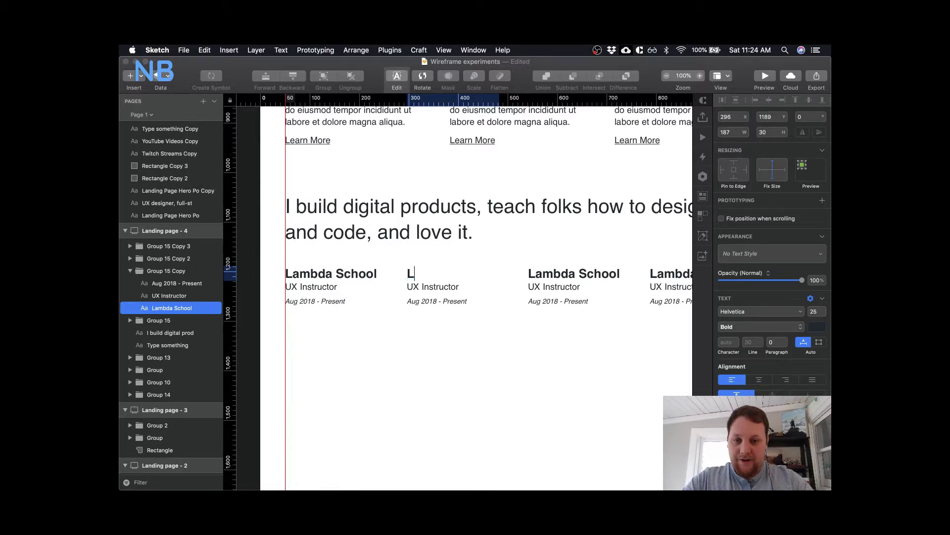
pyautogui.write('aunch Shop')
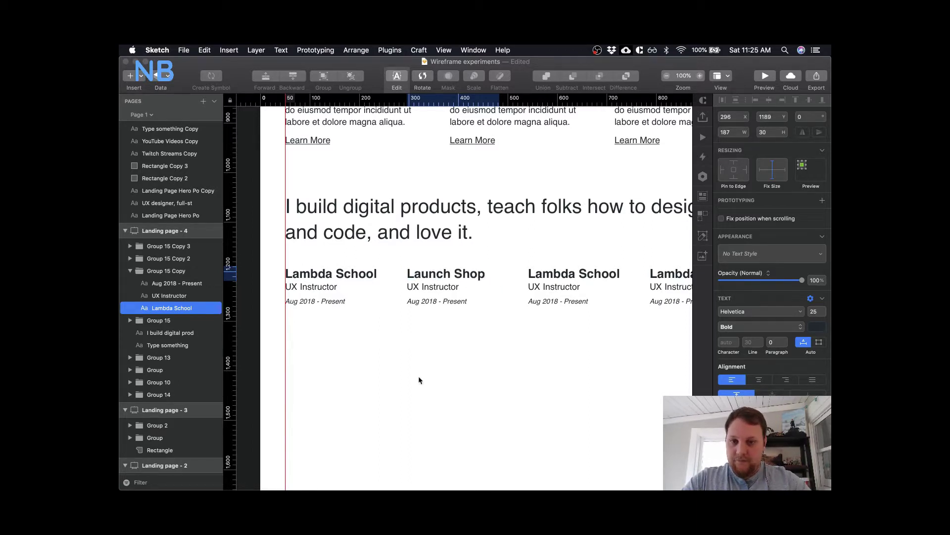
# - Change the role in the Launch Shop entry to Founder
pyautogui.click(431, 289)
pyautogui.doubleClick(430, 289)
pyautogui.write('Founder')
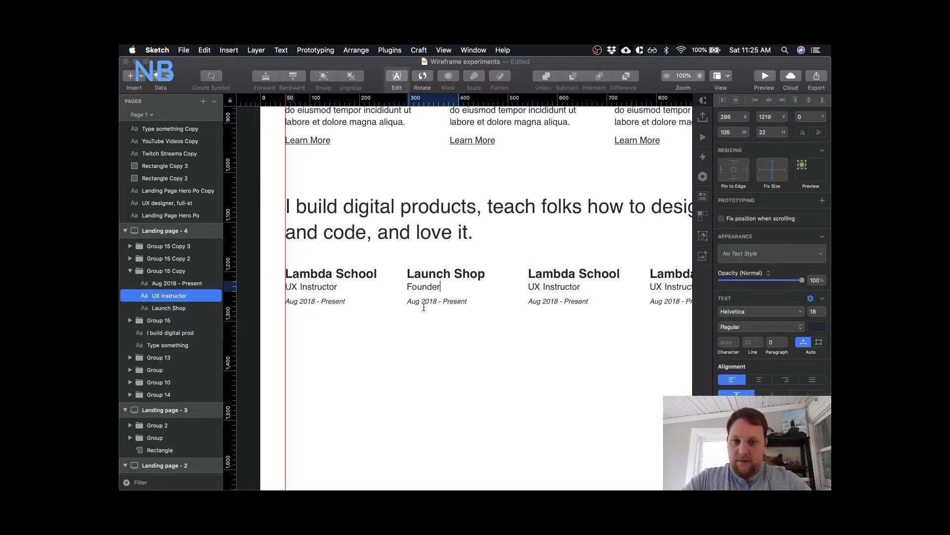
pyautogui.press('Escape')
# - Look up the Launch Shop dates on the career page in Chrome and set that entry's dates in Sketch to Nov 2015 - Present
pyautogui.hotkey('ctrl', 'Up')
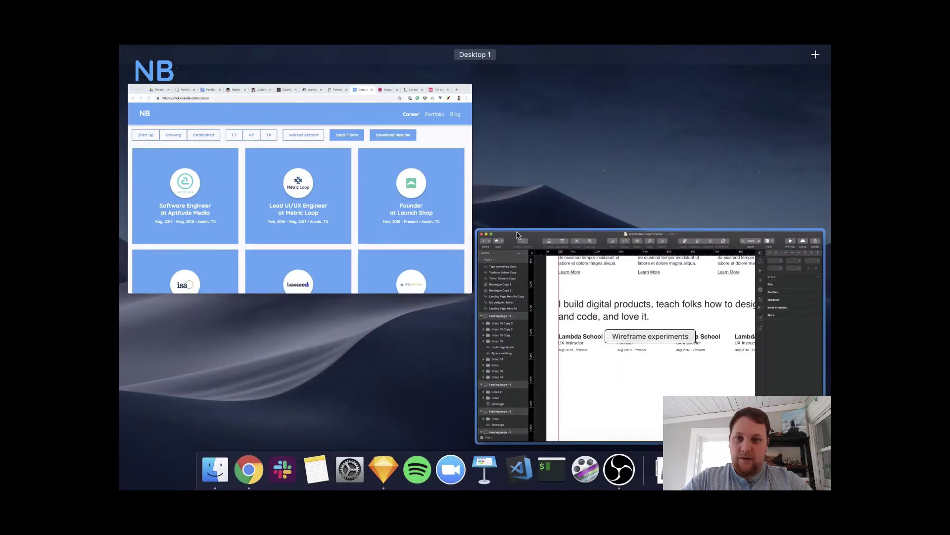
pyautogui.click(394, 209)
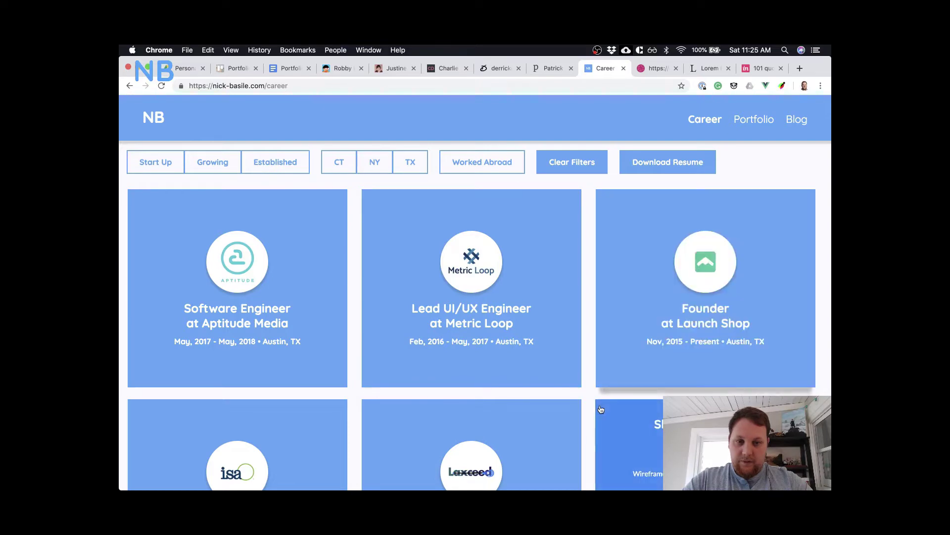
pyautogui.hotkey('ctrl', 'Up')
pyautogui.click(574, 406)
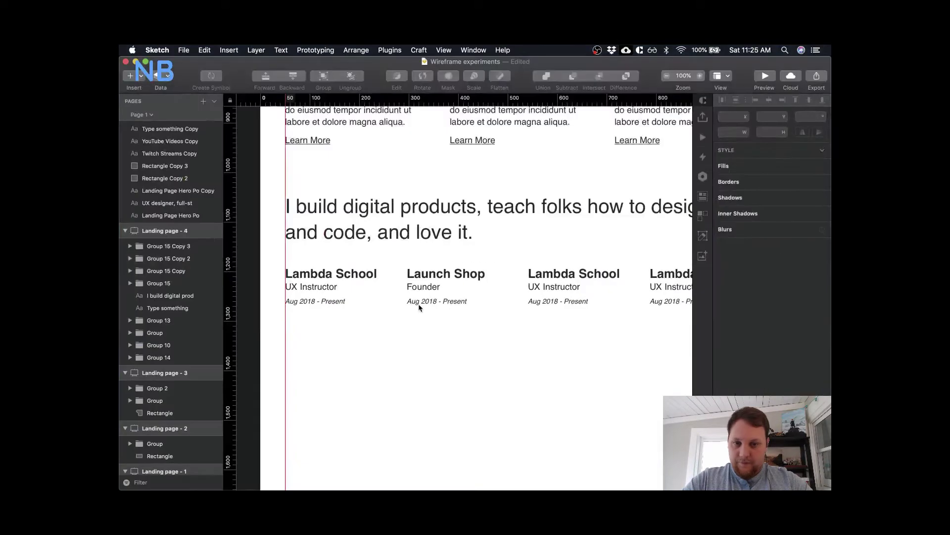
pyautogui.click(412, 304)
pyautogui.doubleClick(412, 302)
pyautogui.write('No')
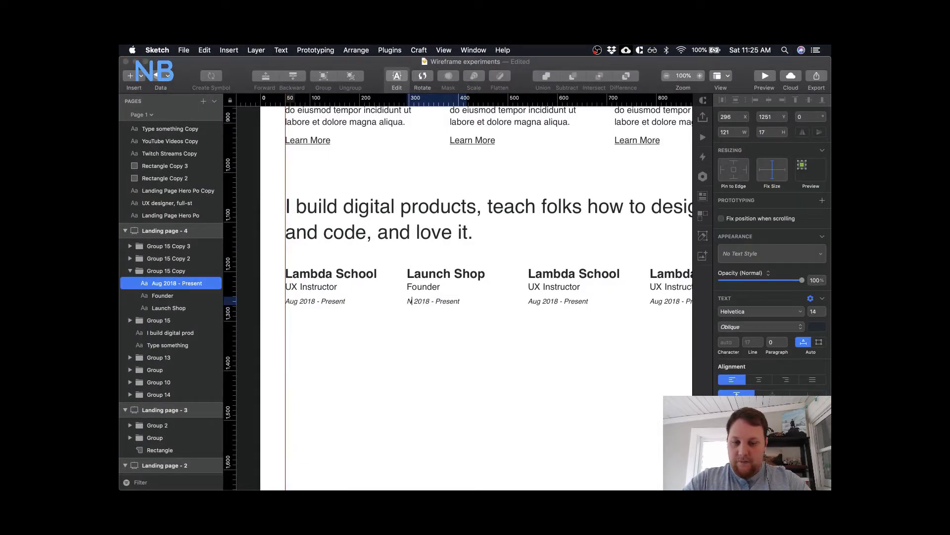
pyautogui.write('v')
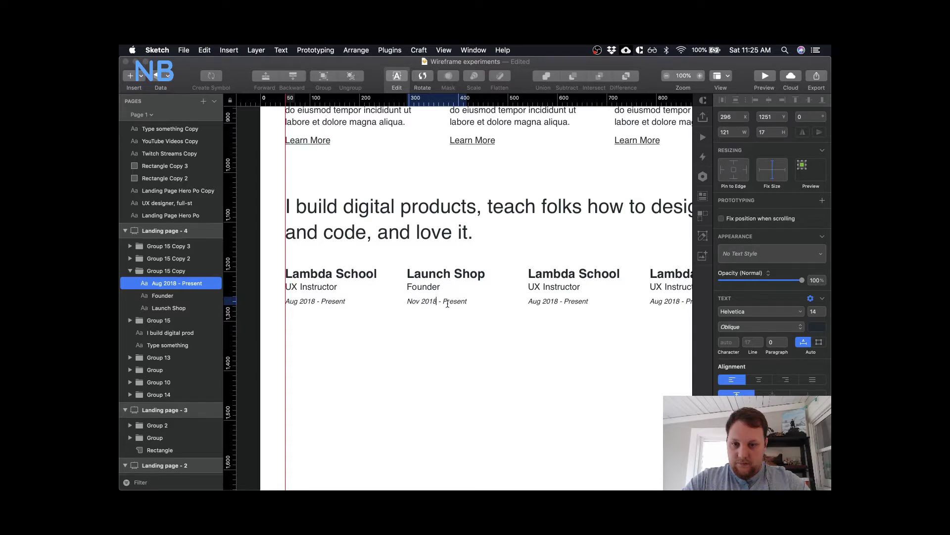
pyautogui.click(485, 354)
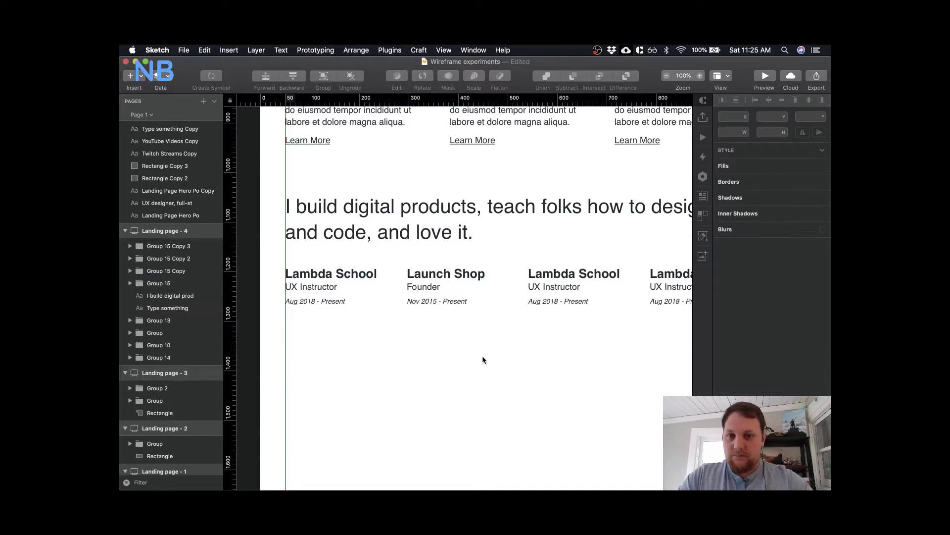
# - Glance at the career page in the window overview and set the third job entry's dates in Sketch to May 2017 - May 2018
pyautogui.hotkey('ctrl', 'Up')
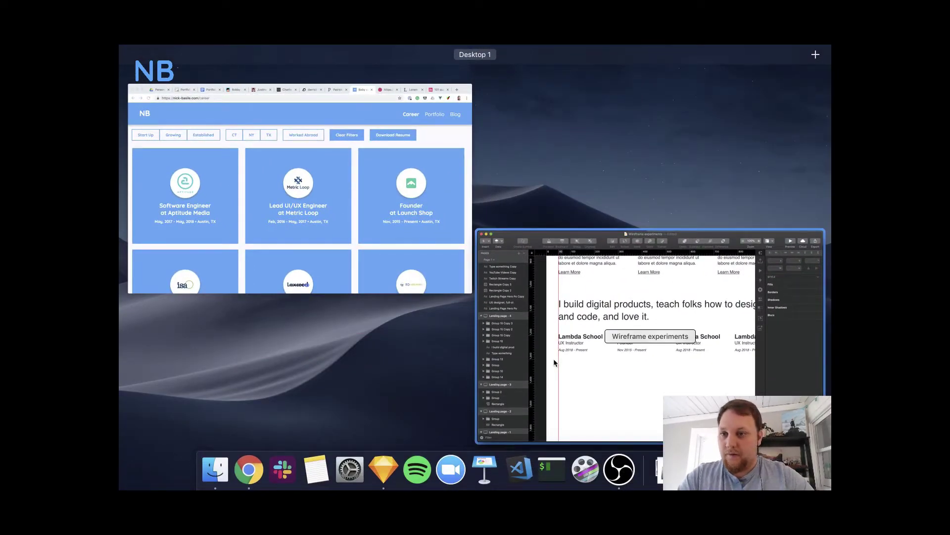
pyautogui.click(637, 374)
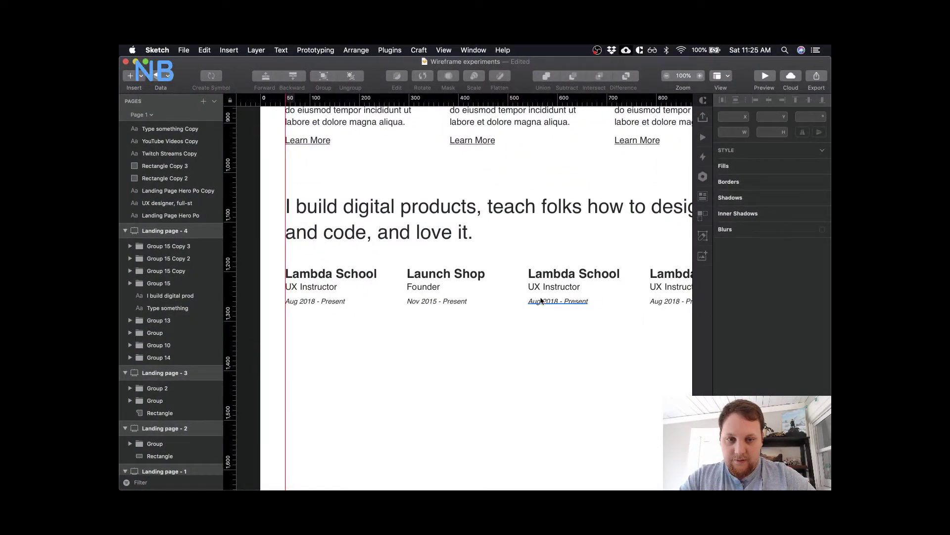
pyautogui.click(541, 301)
pyautogui.doubleClick(541, 301)
pyautogui.doubleClick(535, 301)
pyautogui.write('M')
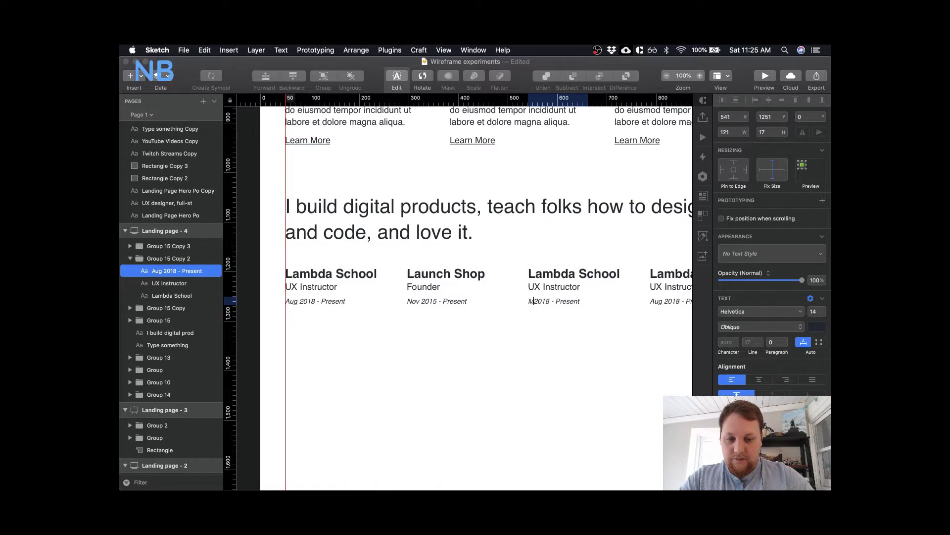
pyautogui.write('ay')
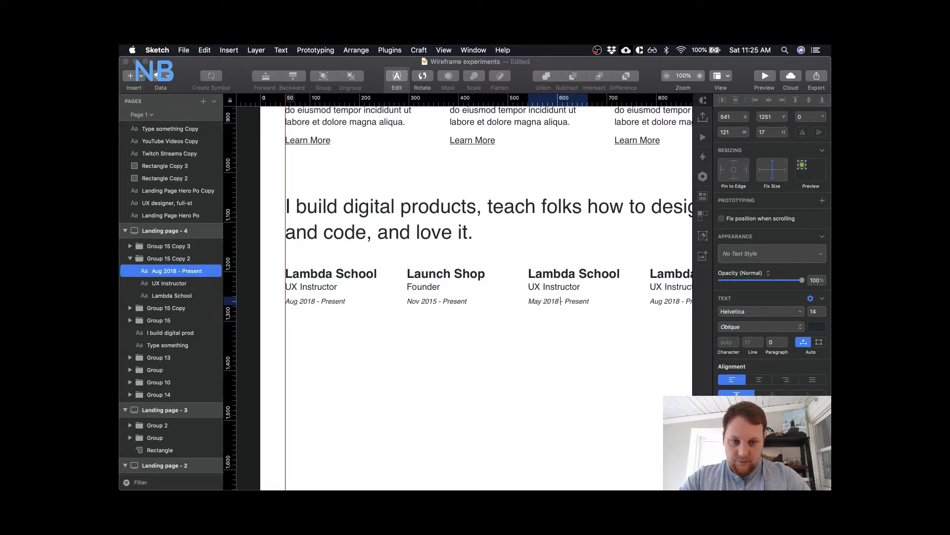
pyautogui.press('BackSpace')
pyautogui.write('7')
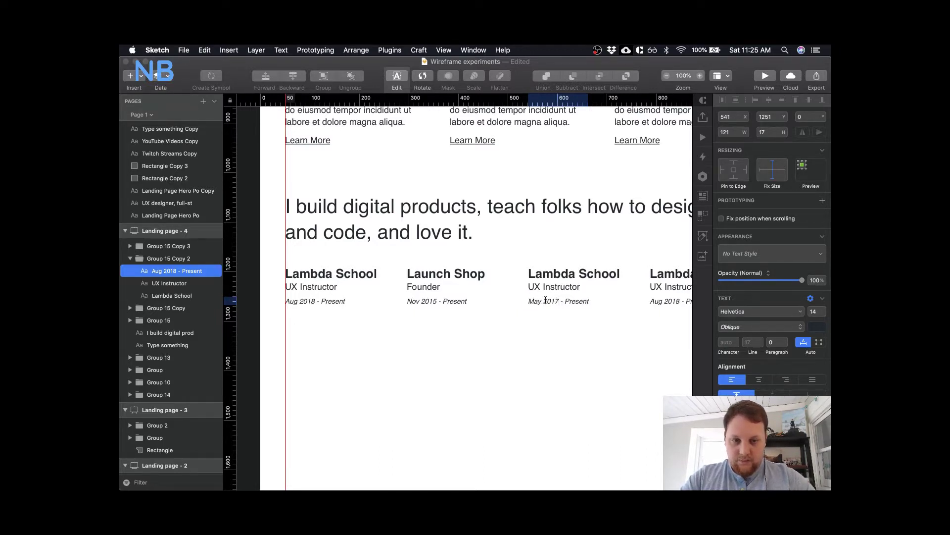
pyautogui.tripleClick(569, 301)
pyautogui.doubleClick(568, 302)
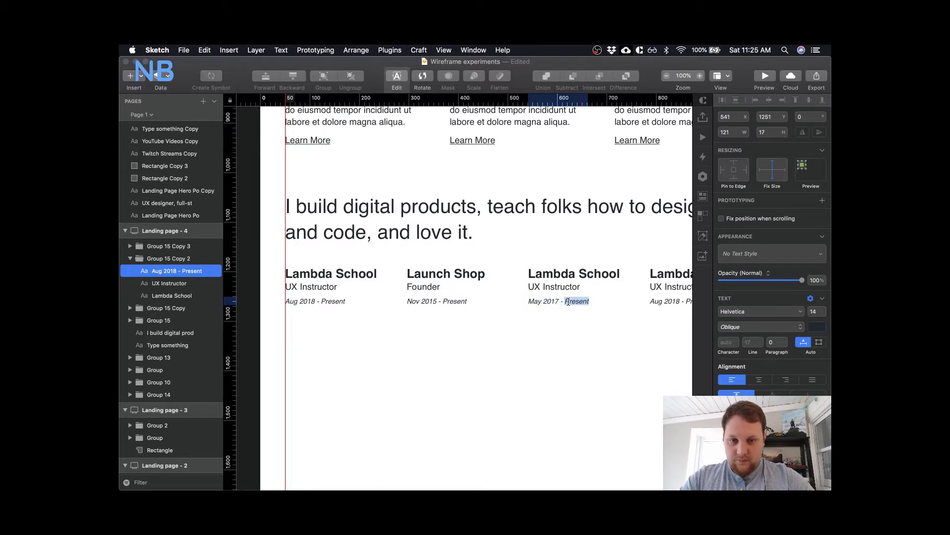
pyautogui.write('May 2018')
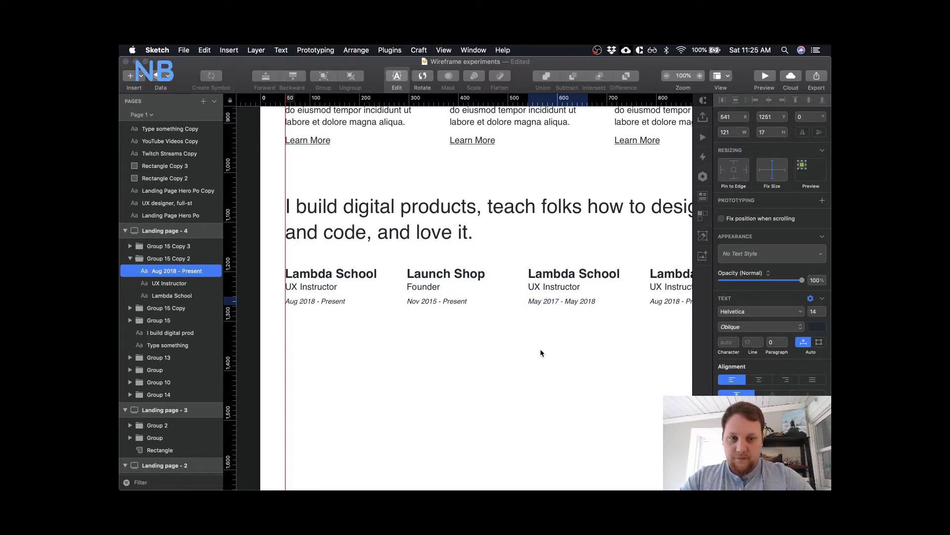
pyautogui.click(540, 349)
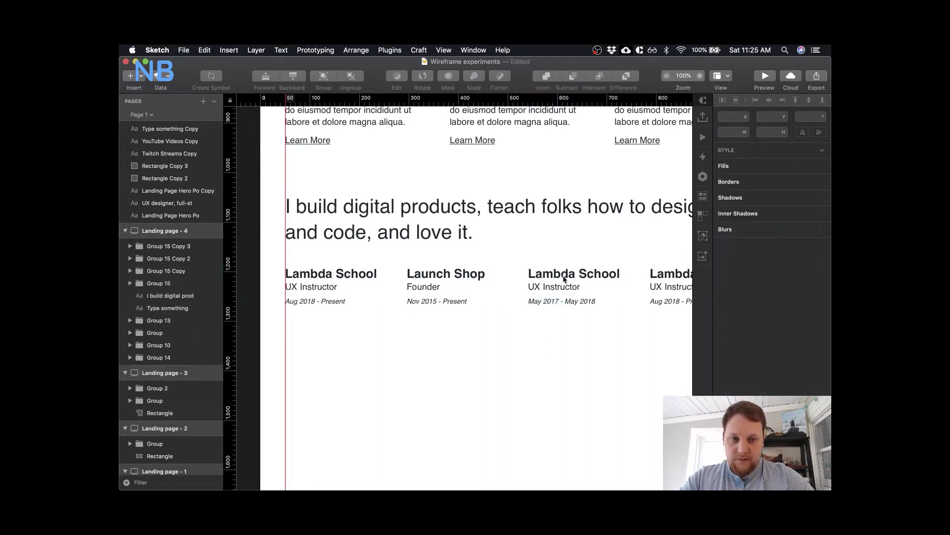
# - Change the role in the third job entry to Software Engineer
pyautogui.click(554, 287)
pyautogui.doubleClick(554, 287)
pyautogui.write('Software Engineer')
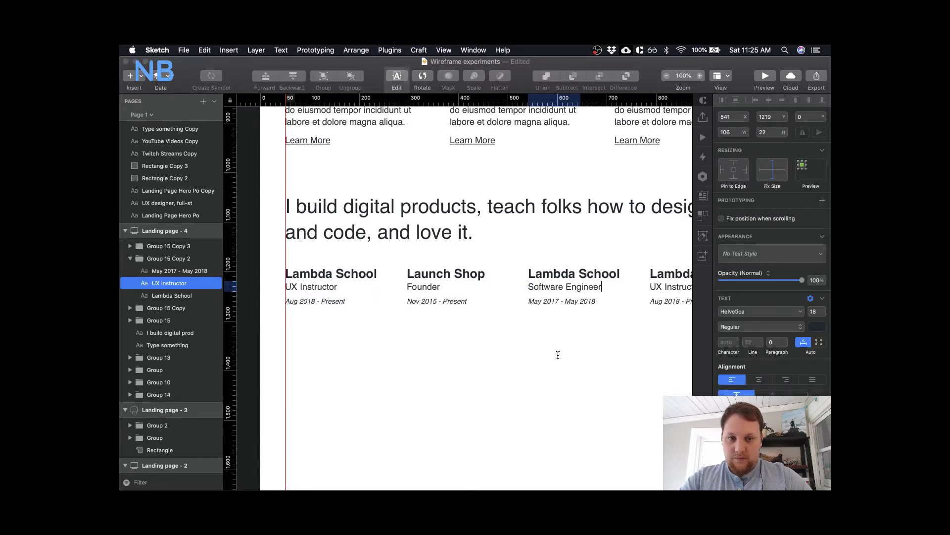
pyautogui.click(558, 355)
# - Change the heading of the third job entry to Aptitude Media
pyautogui.doubleClick(559, 274)
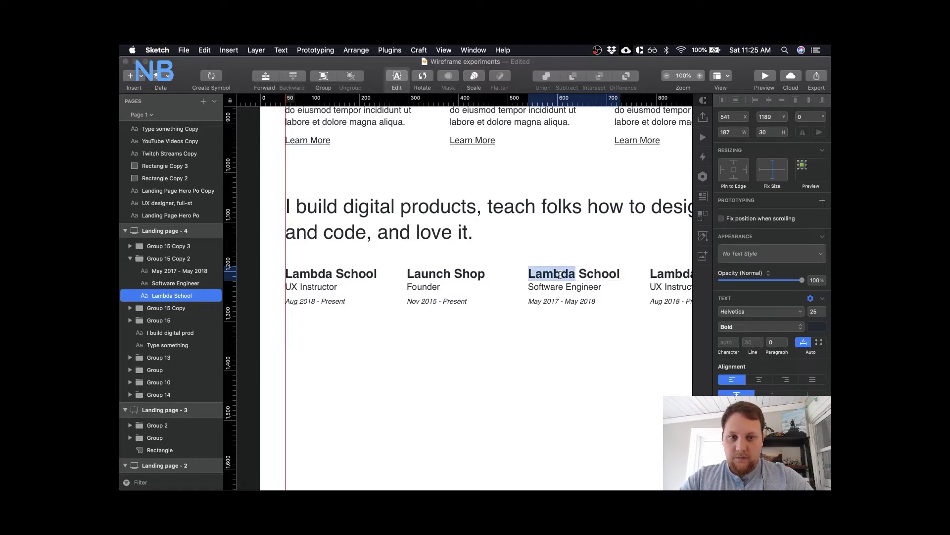
pyautogui.write('Pal')
pyautogui.press('BackSpace')
pyautogui.press('BackSpace')
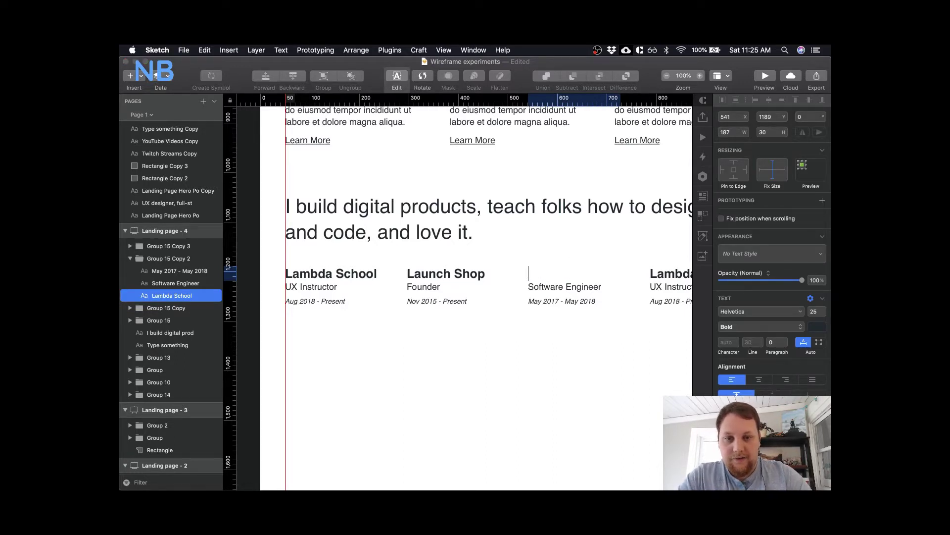
pyautogui.write('ptit')
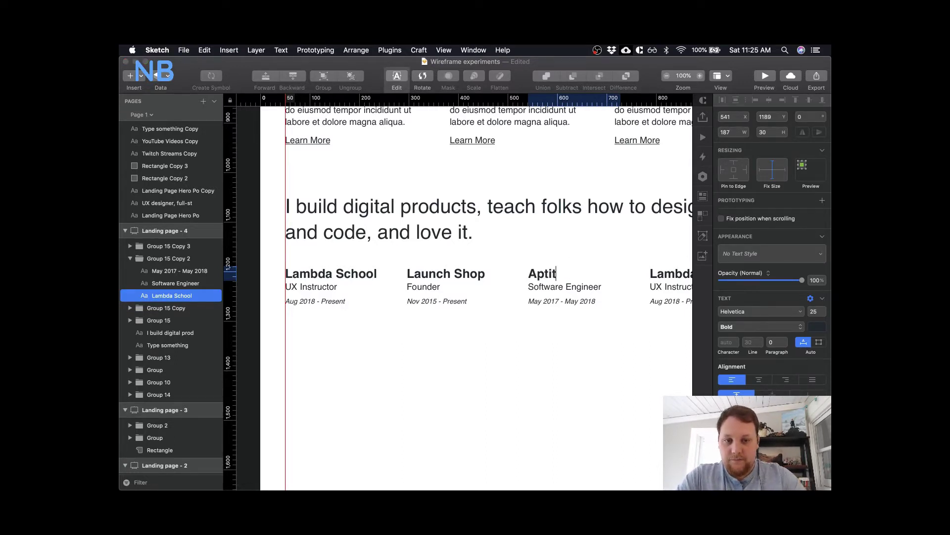
pyautogui.write('ude Media')
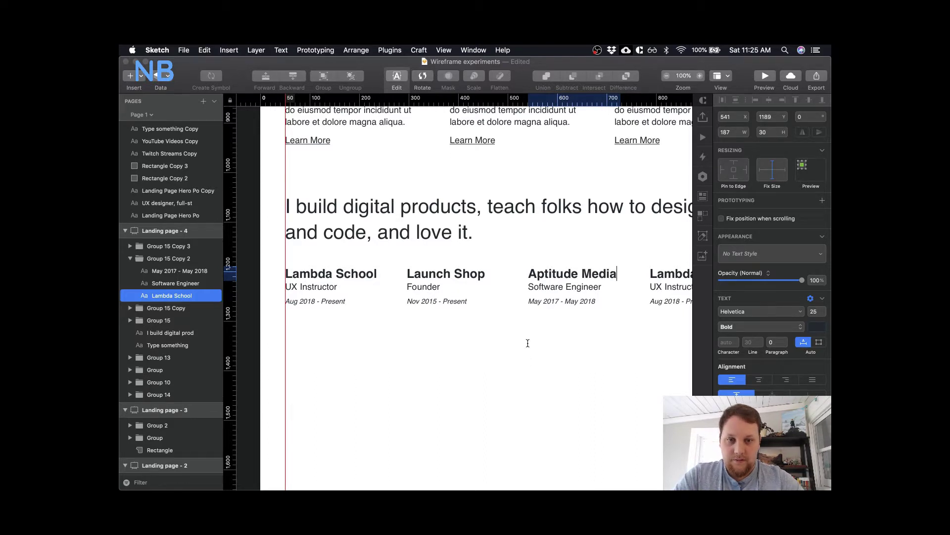
pyautogui.press('Escape')
# - Switch to the career page in Chrome and look through the job cards for the fourth entry's employer, role and dates
pyautogui.hscroll(5, 527, 362)
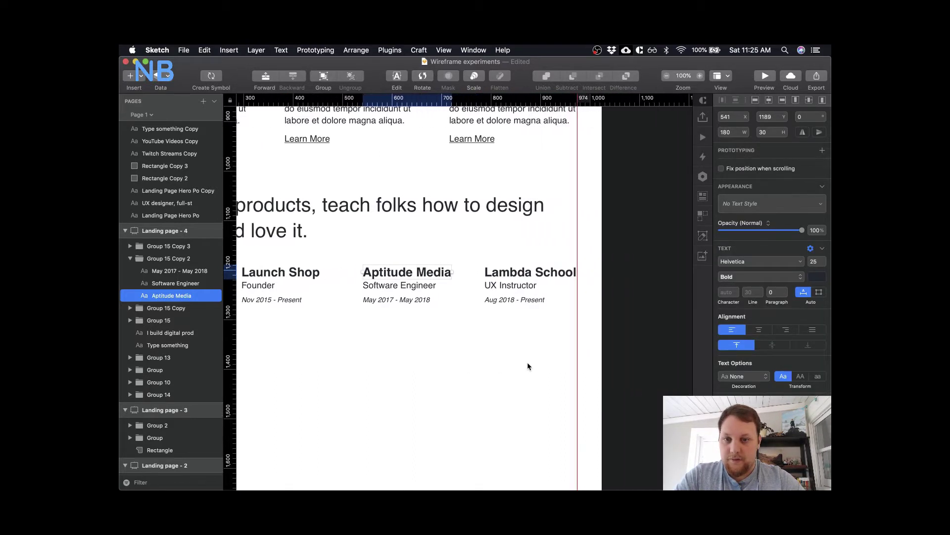
pyautogui.click(505, 276)
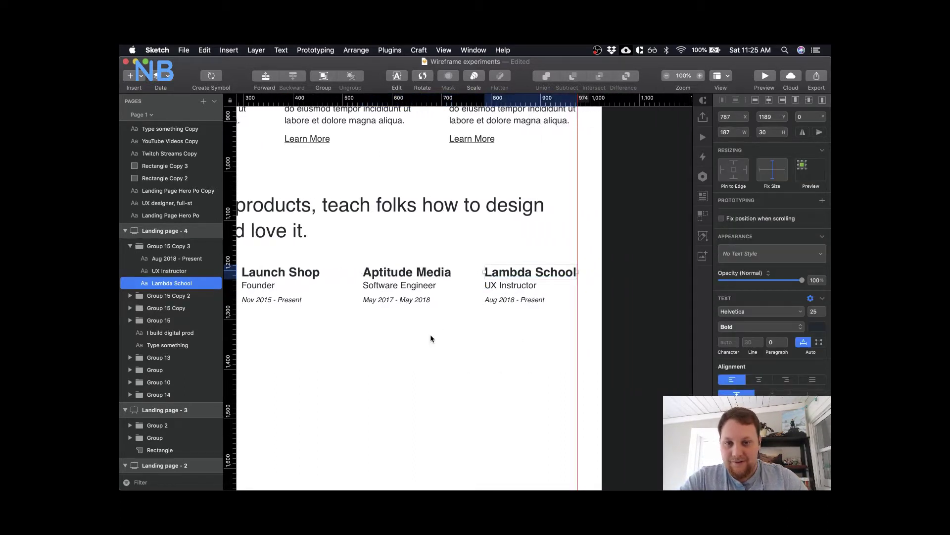
pyautogui.hotkey('ctrl', 'Up')
pyautogui.click(319, 222)
pyautogui.moveTo(476, 284)
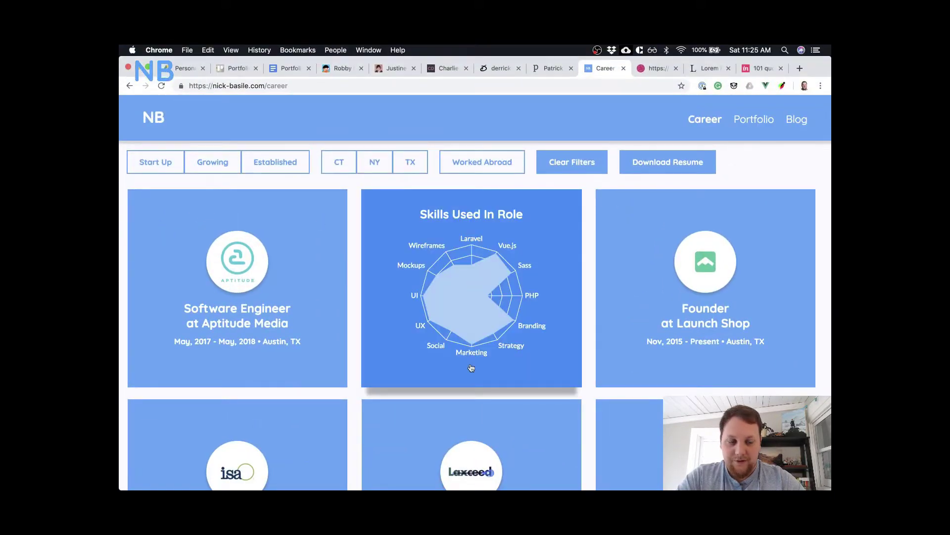
pyautogui.scroll(-5, 472, 367)
pyautogui.moveTo(321, 413)
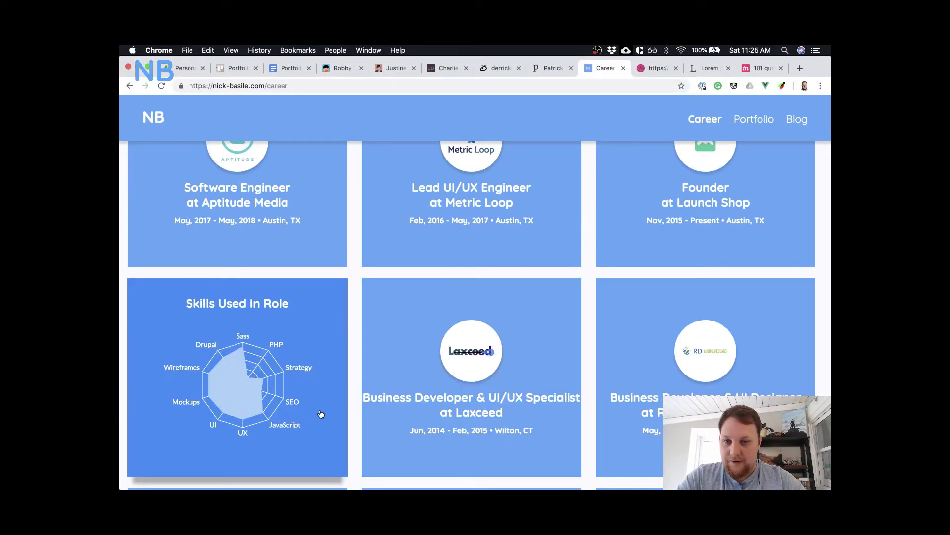
pyautogui.scroll(1, 355, 297)
pyautogui.moveTo(470, 205)
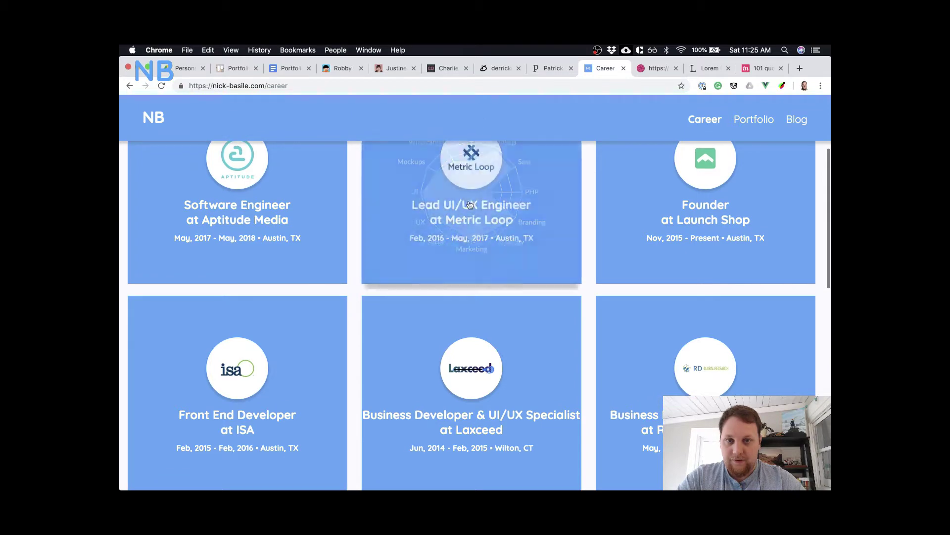
pyautogui.scroll(5, 470, 205)
# - Return to Sketch and change the heading of the fourth job entry to Metric Loop
pyautogui.hotkey('ctrl', 'Up')
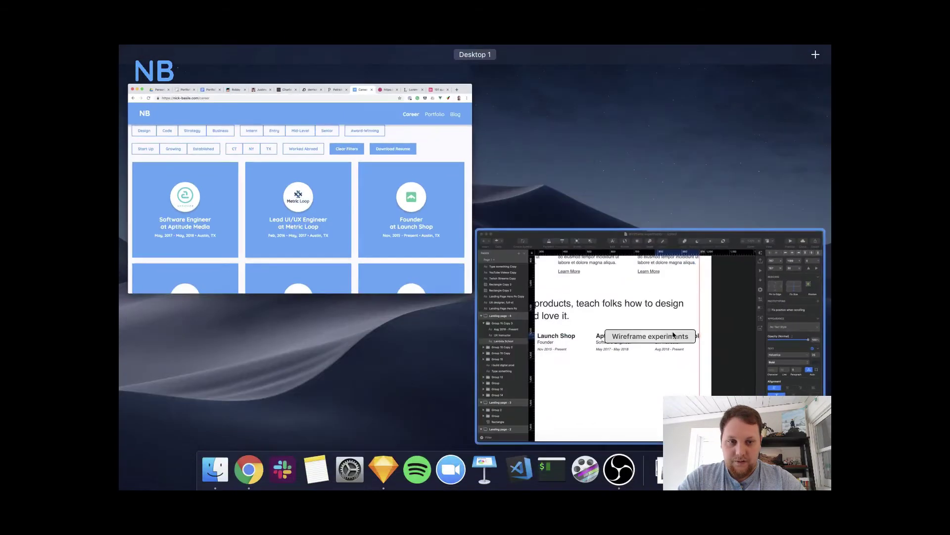
pyautogui.click(674, 335)
pyautogui.doubleClick(529, 271)
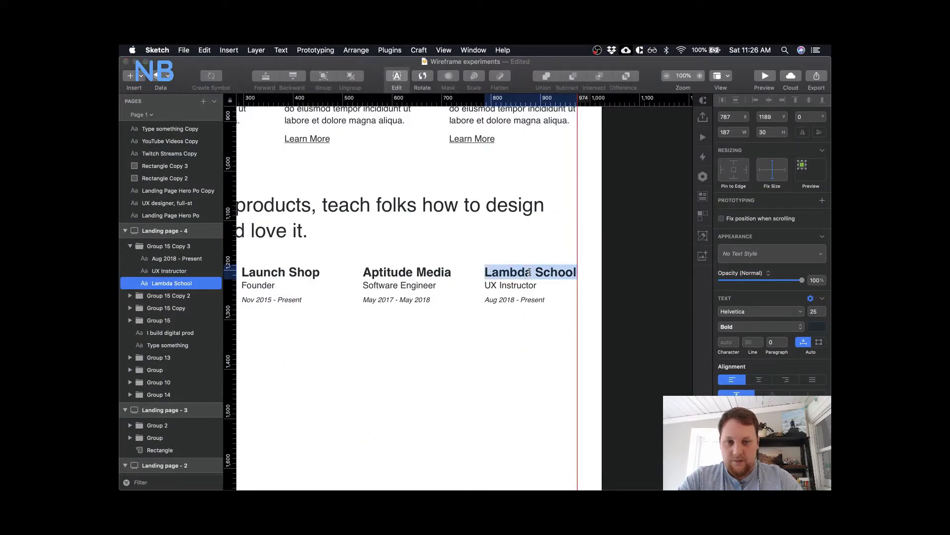
pyautogui.write('Me')
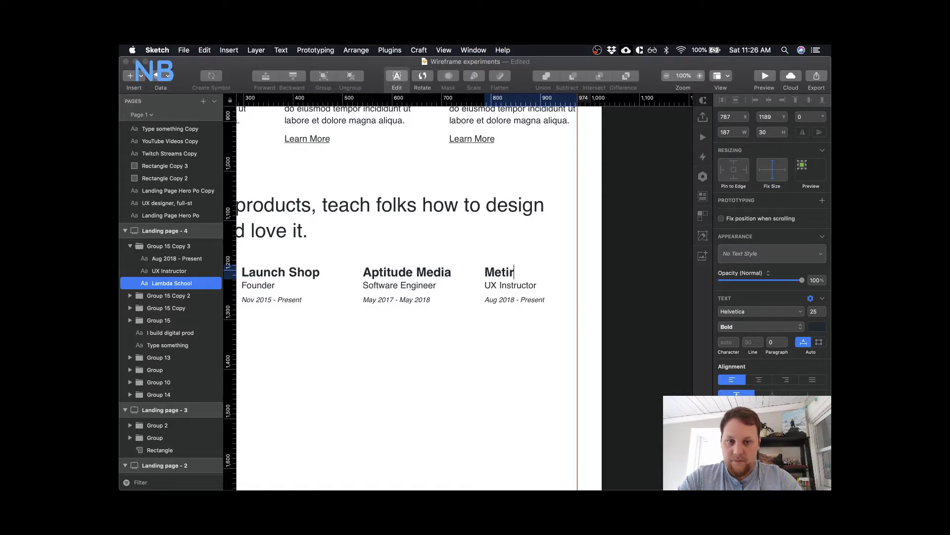
pyautogui.write('tric Loop')
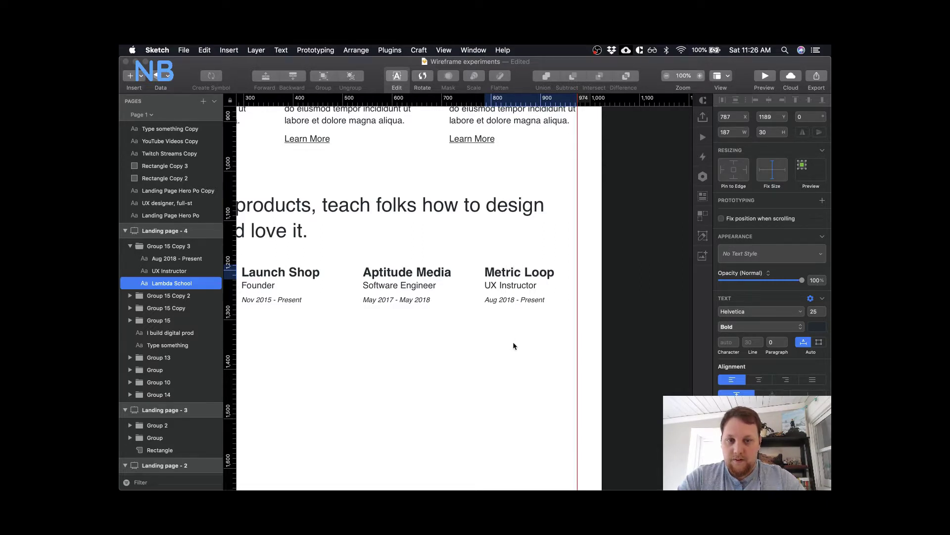
pyautogui.press('Escape')
# - Change the role in the Metric Loop entry to Lead UI/UX Engineer
pyautogui.doubleClick(511, 285)
pyautogui.write('Lead UI/UX Engineer')
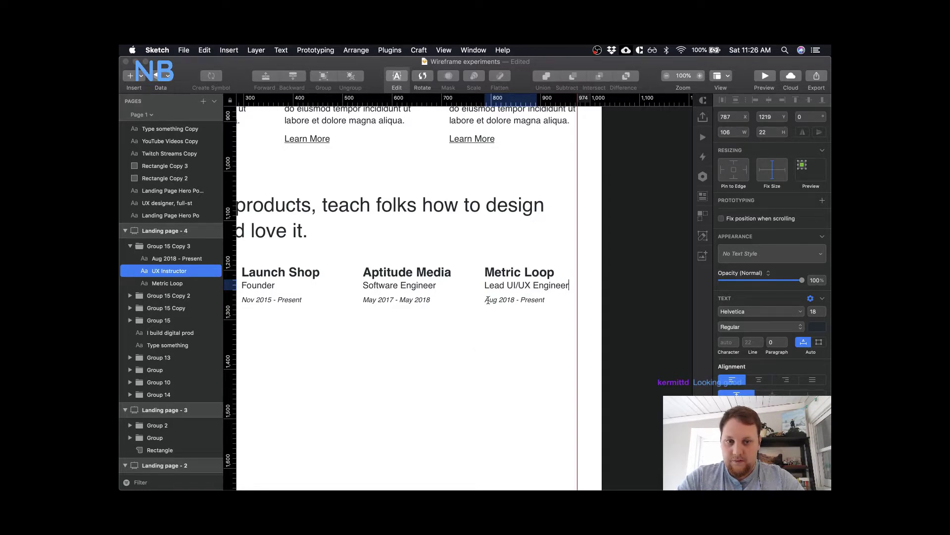
pyautogui.press('Escape')
# - Glance at the career page in the window overview and set the Metric Loop entry's start date in Sketch to Feb 2016
pyautogui.hotkey('ctrl', 'Up')
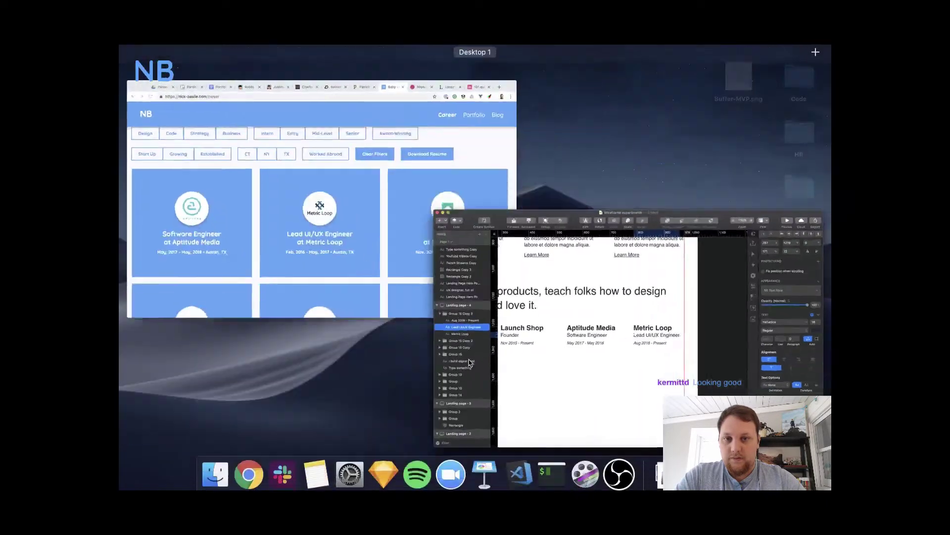
pyautogui.click(587, 351)
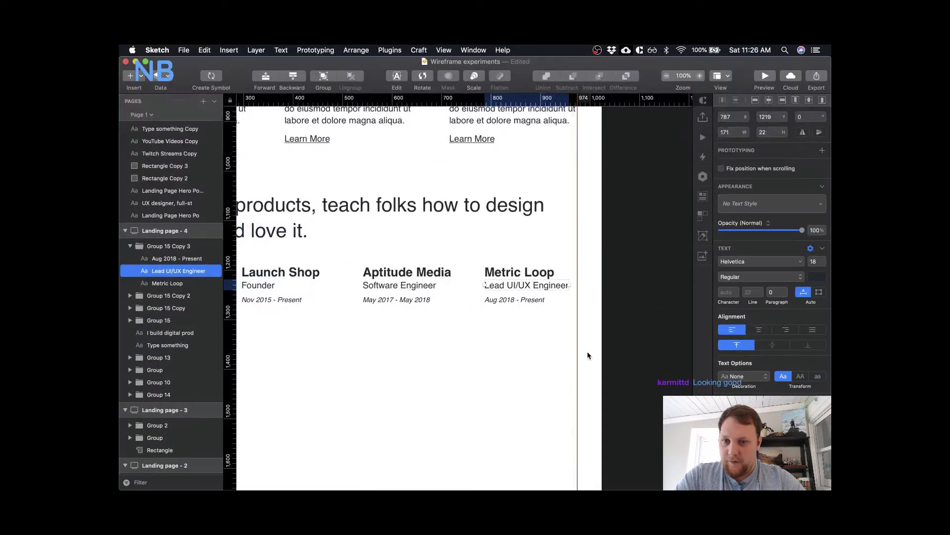
pyautogui.click(497, 301)
pyautogui.doubleClick(498, 301)
pyautogui.click(491, 300)
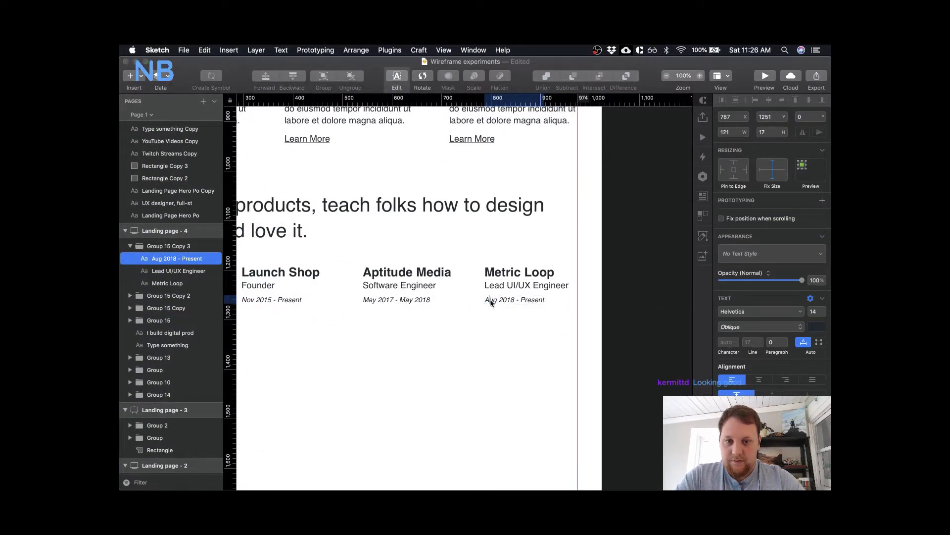
pyautogui.doubleClick(492, 302)
pyautogui.write('Feb')
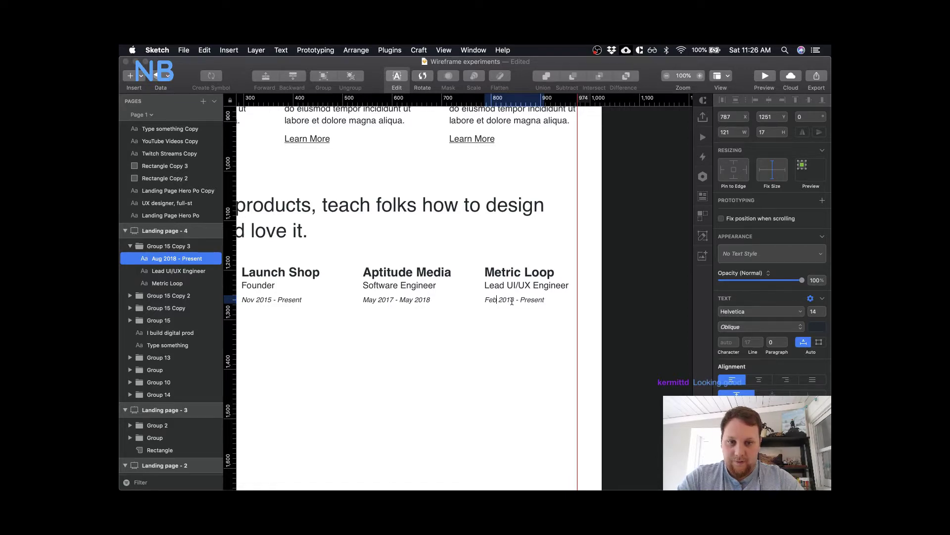
pyautogui.click(513, 301)
pyautogui.press('BackSpace')
pyautogui.write('6')
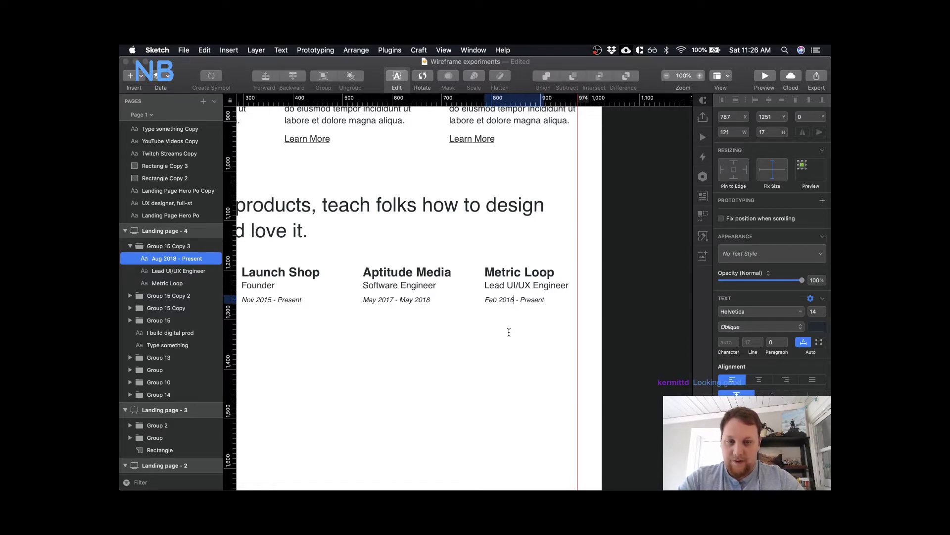
pyautogui.press('Escape')
# - Recheck the career page in the window overview and replace the Metric Loop entry's end date in Sketch with May 2017
pyautogui.doubleClick(531, 303)
pyautogui.hotkey('ctrl', 'Up')
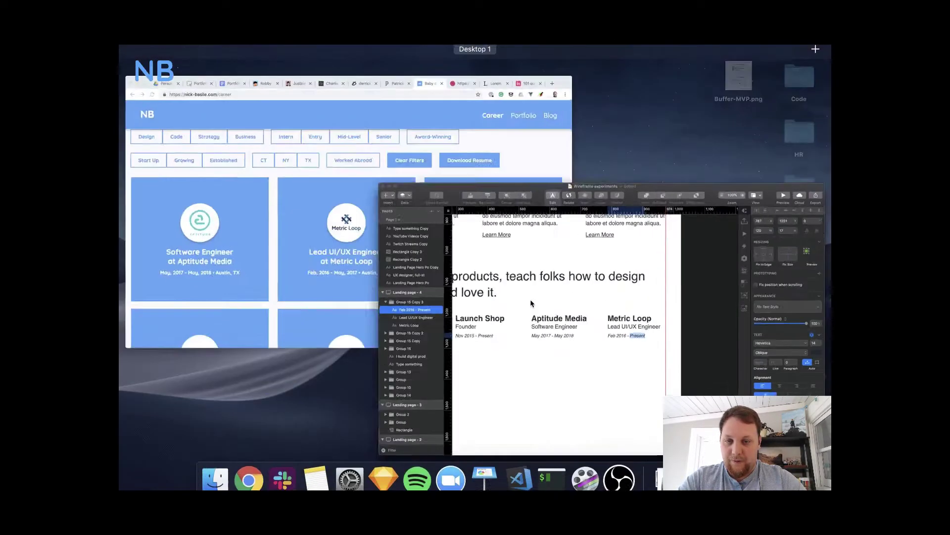
pyautogui.click(578, 339)
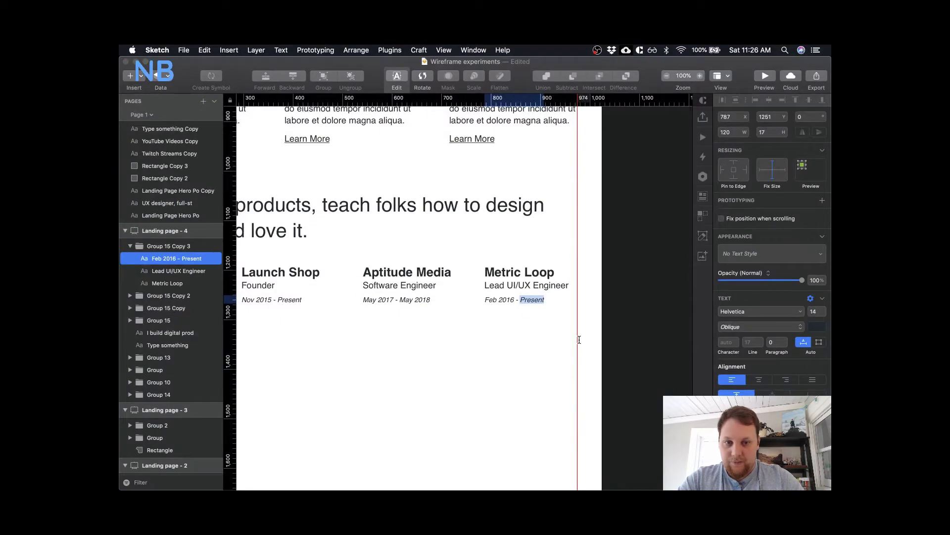
pyautogui.click(539, 325)
pyautogui.scroll(2, 489, 154)
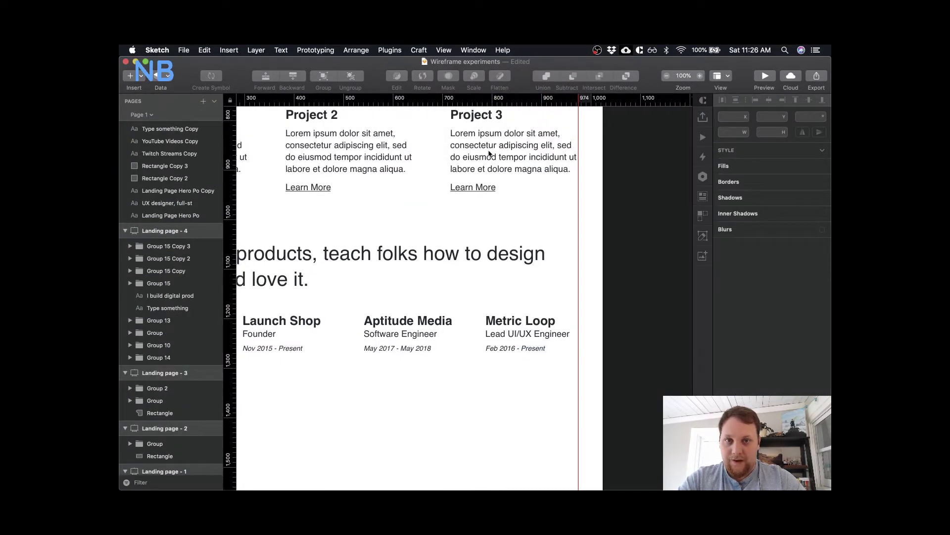
pyautogui.doubleClick(533, 348)
pyautogui.doubleClick(533, 348)
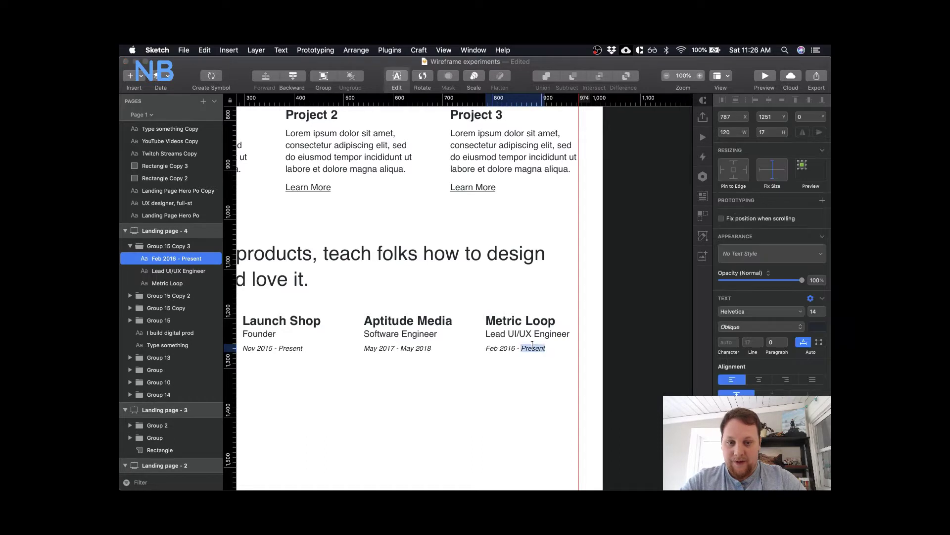
pyautogui.write('May 2017')
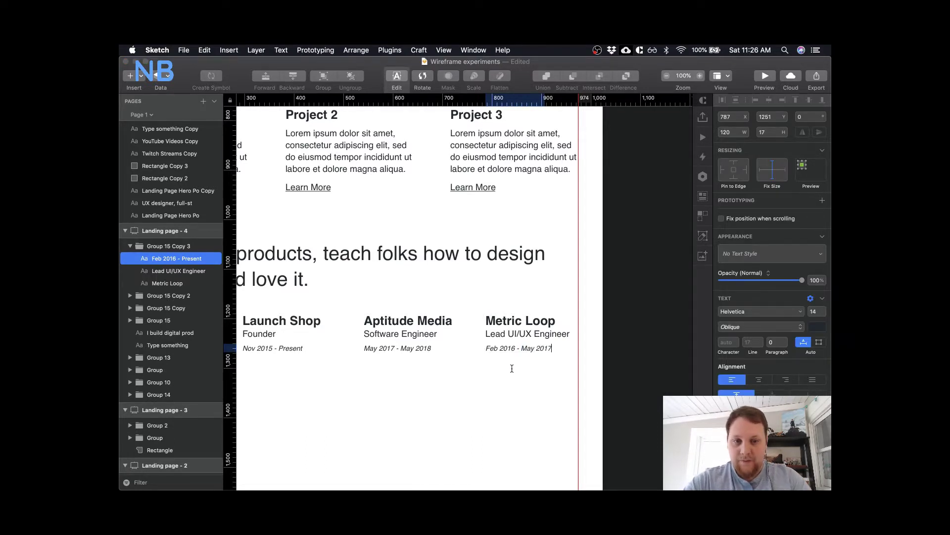
pyautogui.click(509, 396)
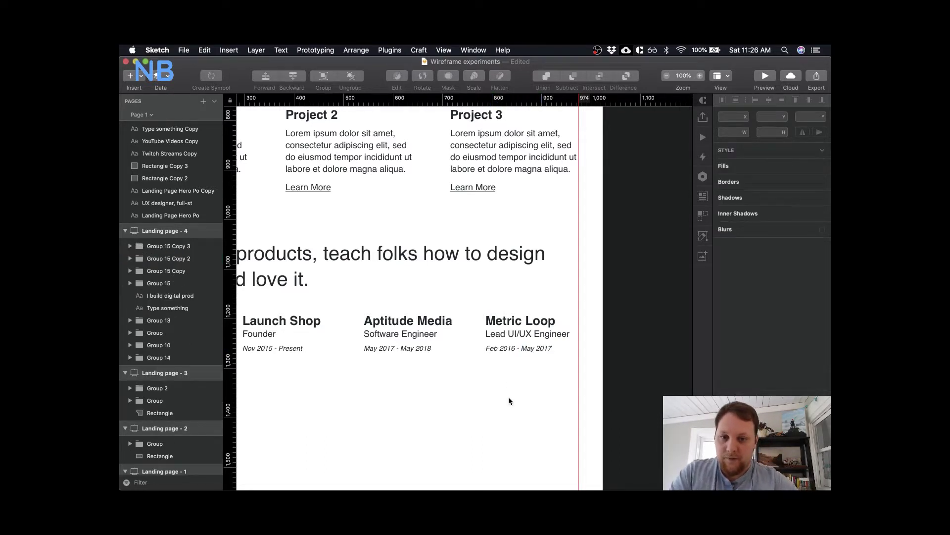
# - Review the completed row of four job entries at close range and in the context of the whole landing page
pyautogui.scroll(-5, 509, 397)
pyautogui.hscroll(-5, 508, 397)
pyautogui.scroll(3, 509, 400)
pyautogui.hscroll(4, 509, 400)
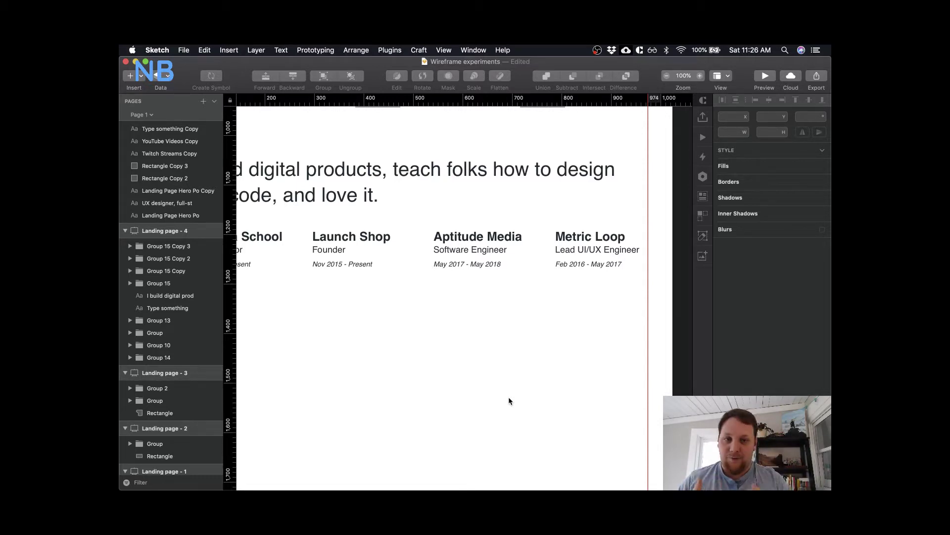
pyautogui.hscroll(-1, 509, 400)
pyautogui.hscroll(-3, 509, 400)
pyautogui.scroll(-2, 508, 400)
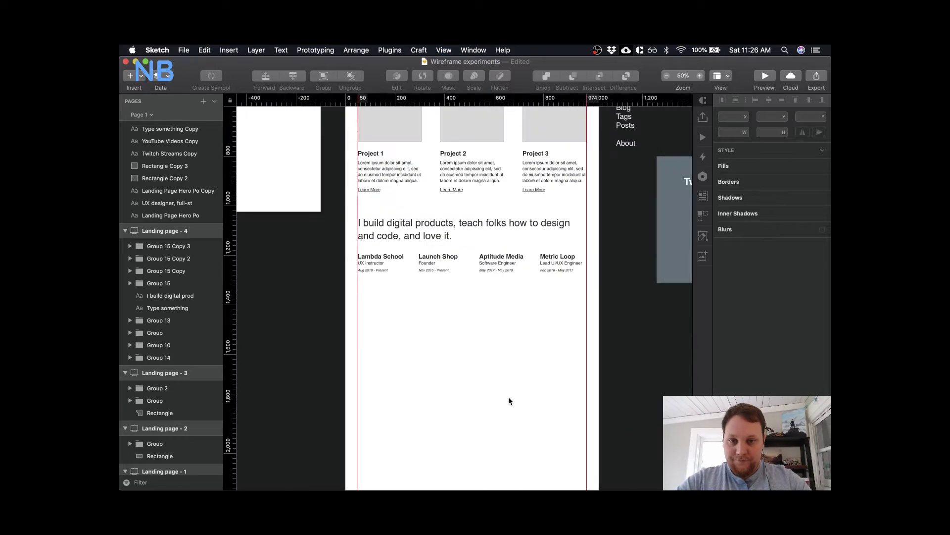
pyautogui.scroll(2, 509, 401)
# - Check the size of the Lambda School entry and calculate 924/4 in Spotlight to get the width of one column
pyautogui.click(403, 231)
pyautogui.click(292, 224)
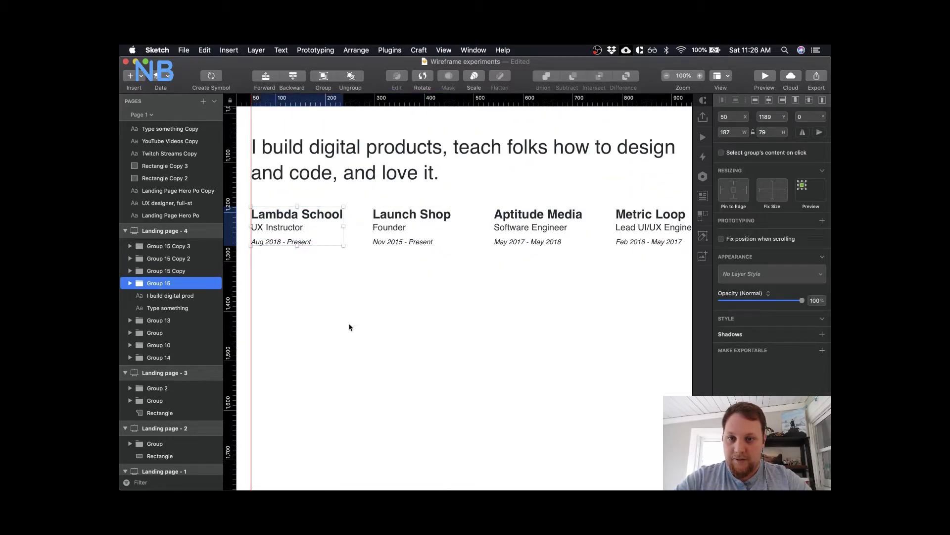
pyautogui.press('super+space')
pyautogui.write('924')
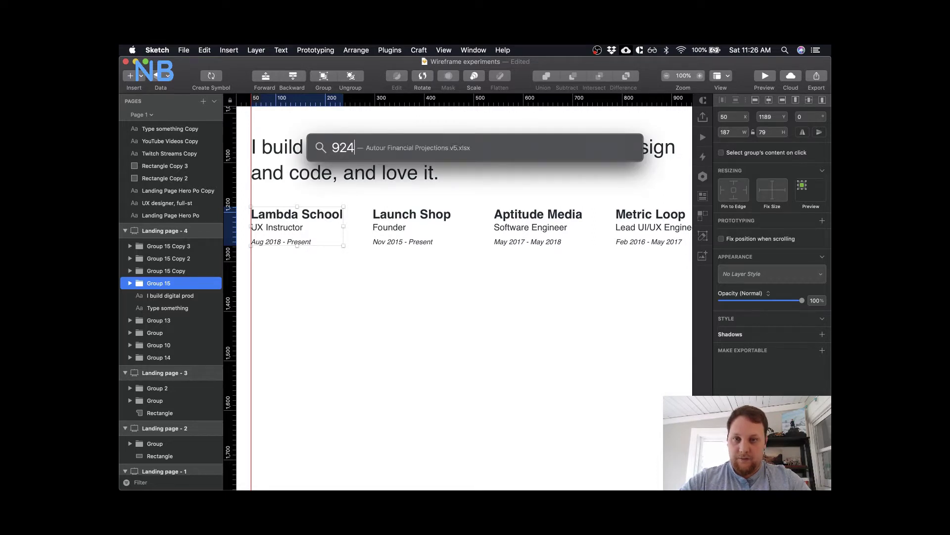
pyautogui.write('/4')
pyautogui.press('Escape')
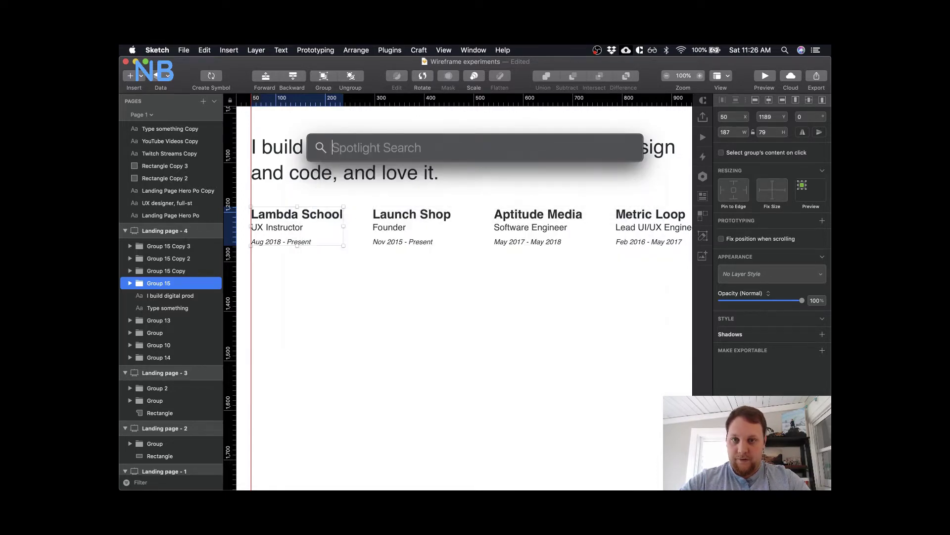
pyautogui.press('Escape')
pyautogui.click(318, 369)
# - Draw a 231 x 194 rectangle over the Lambda School entry, starting at the page's left margin guide
pyautogui.hscroll(-5, 310, 361)
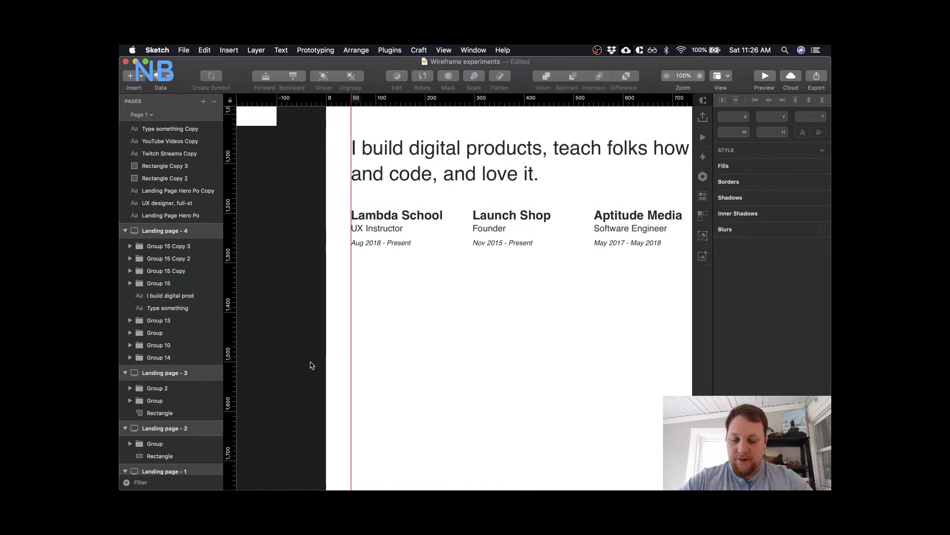
pyautogui.hscroll(4, 310, 361)
pyautogui.press('r')
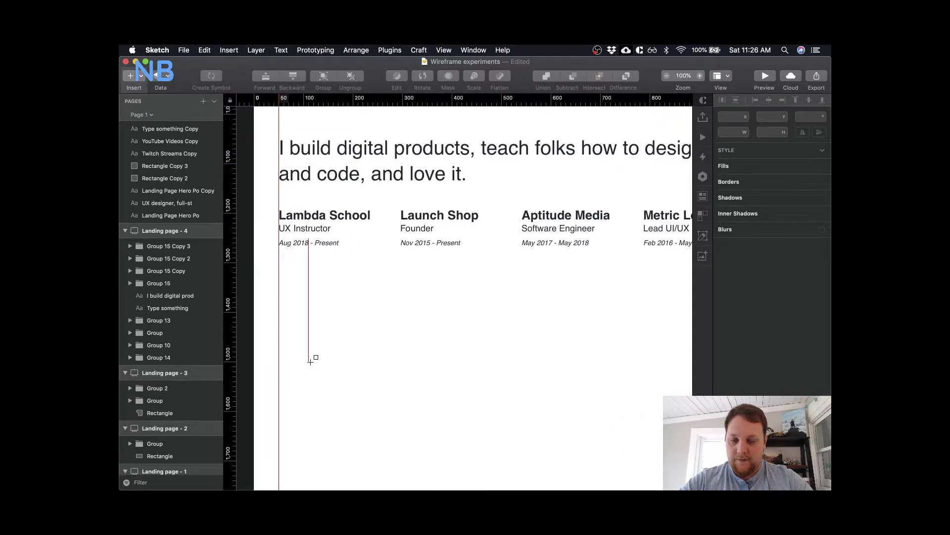
pyautogui.moveTo(279, 199); pyautogui.dragTo(393, 295)
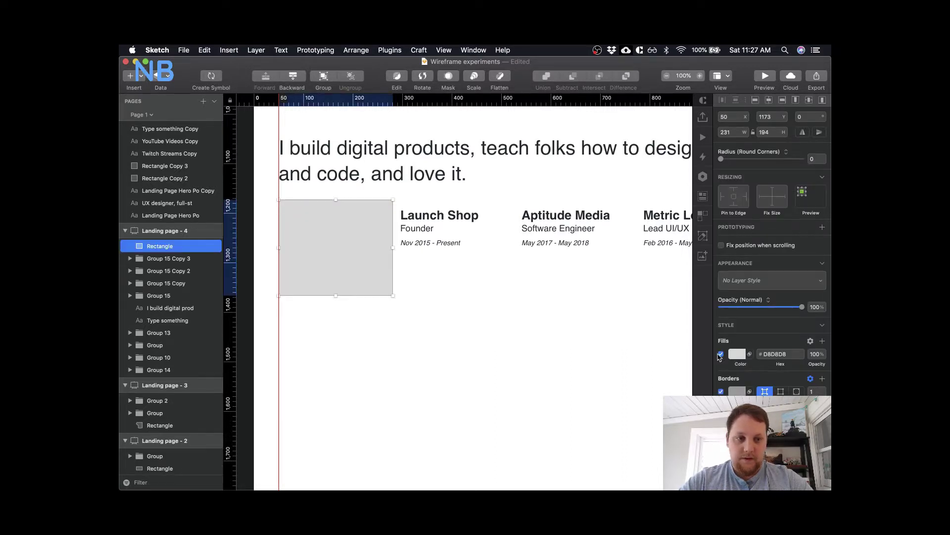
pyautogui.click(721, 355)
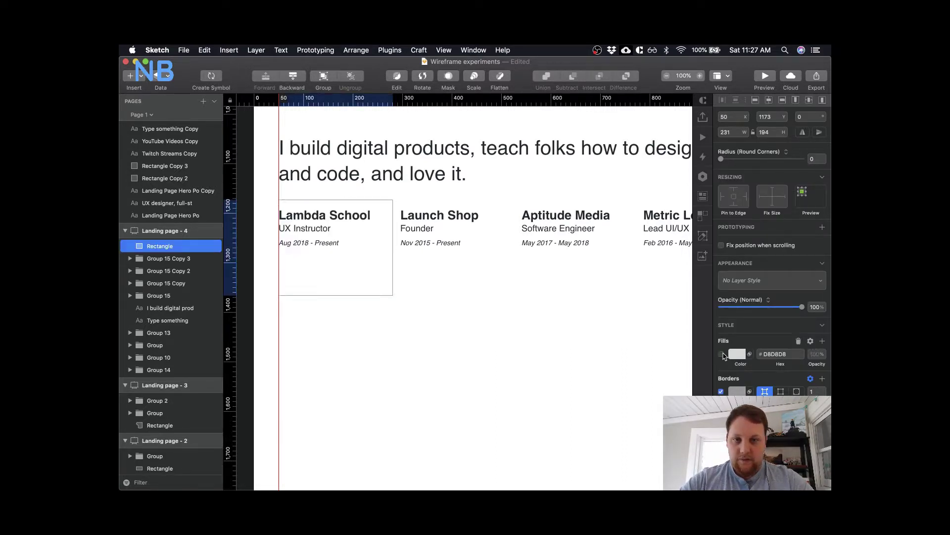
pyautogui.press('super+z')
# - Duplicate the column rectangle three times side by side so that one covers each job entry
pyautogui.moveTo(381, 262); pyautogui.dragTo(479, 259)
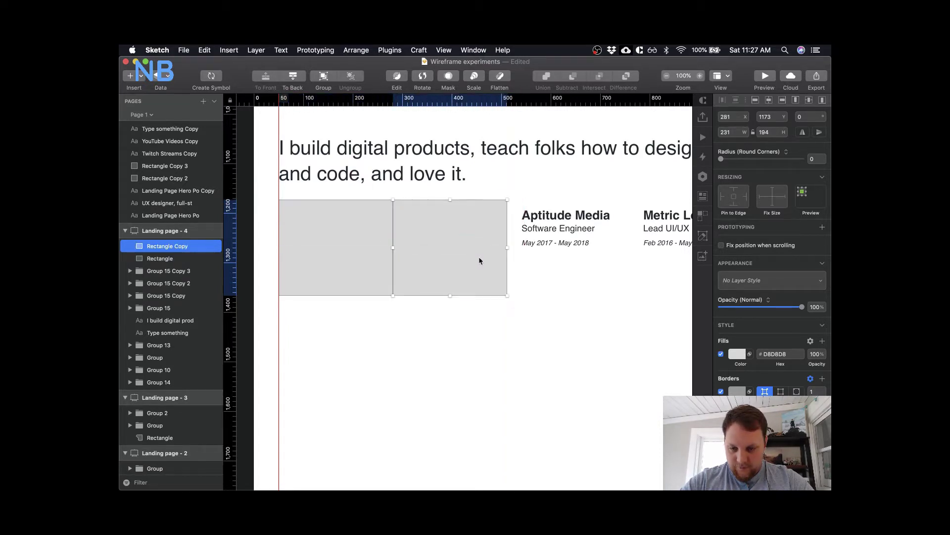
pyautogui.press('super+d')
pyautogui.hscroll(5, 522, 316)
pyautogui.press('super+d')
pyautogui.hscroll(-6, 470, 329)
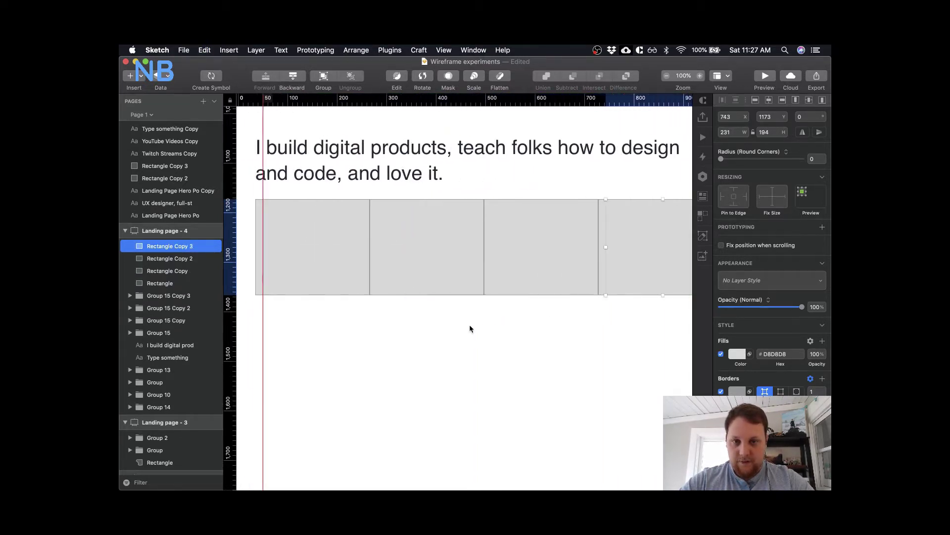
# - Turn off the fill on all four column rectangles, leaving only their borders around the job entries
pyautogui.keyDown('shift'); pyautogui.click(526, 280); pyautogui.keyUp('shift')
pyautogui.keyDown('shift'); pyautogui.click(444, 280); pyautogui.keyUp('shift')
pyautogui.keyDown('shift'); pyautogui.click(384, 280); pyautogui.keyUp('shift')
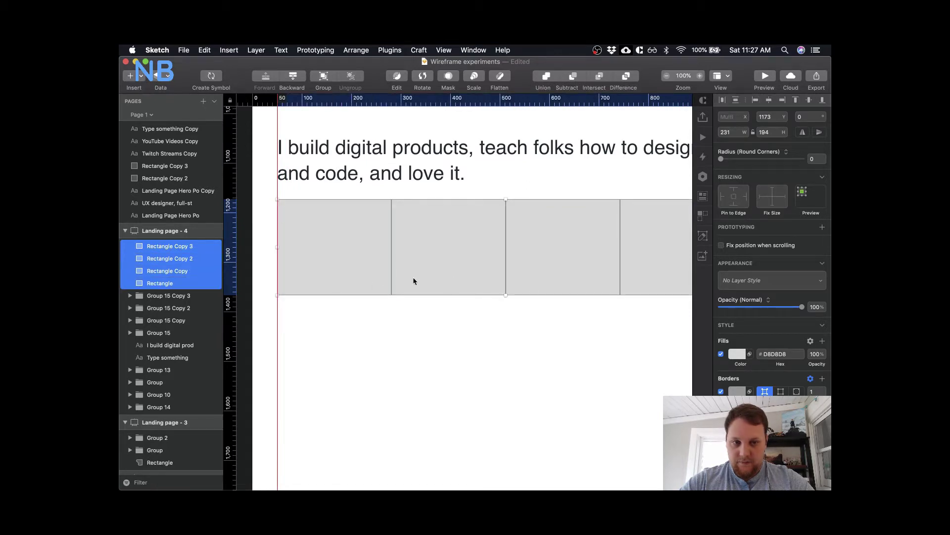
pyautogui.click(721, 354)
pyautogui.click(589, 373)
pyautogui.hscroll(5, 471, 354)
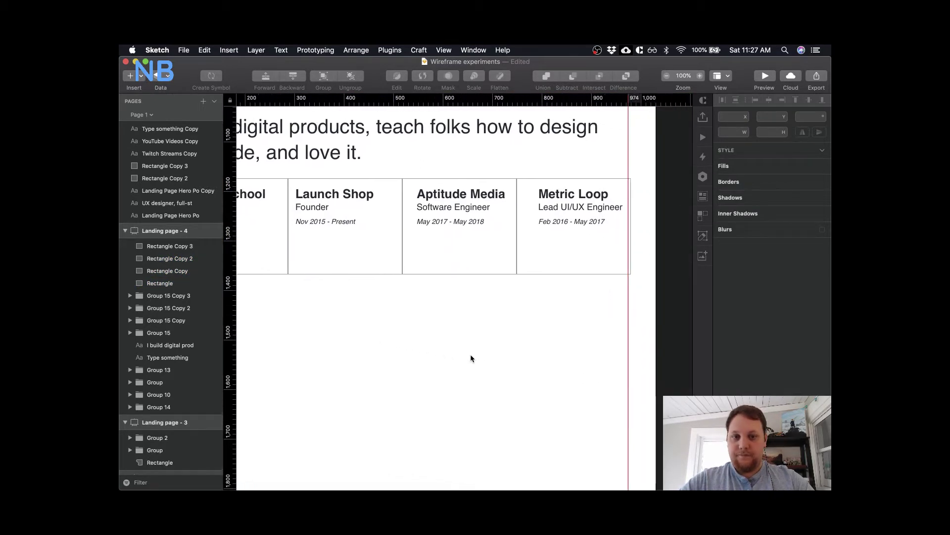
pyautogui.hscroll(-5, 470, 358)
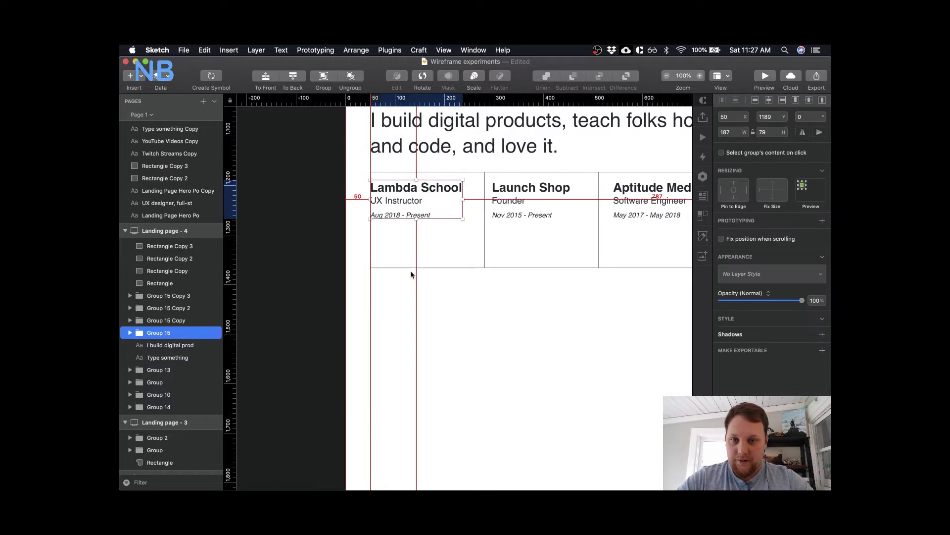
# - Move the Launch Shop entry flush with the left edge of the second column rectangle, at X 281
pyautogui.press('alt')
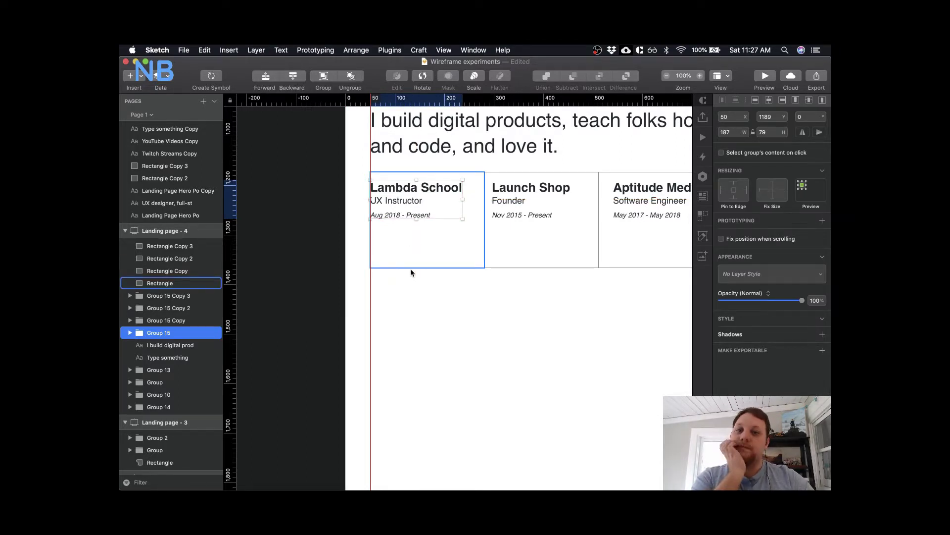
pyautogui.click(491, 215)
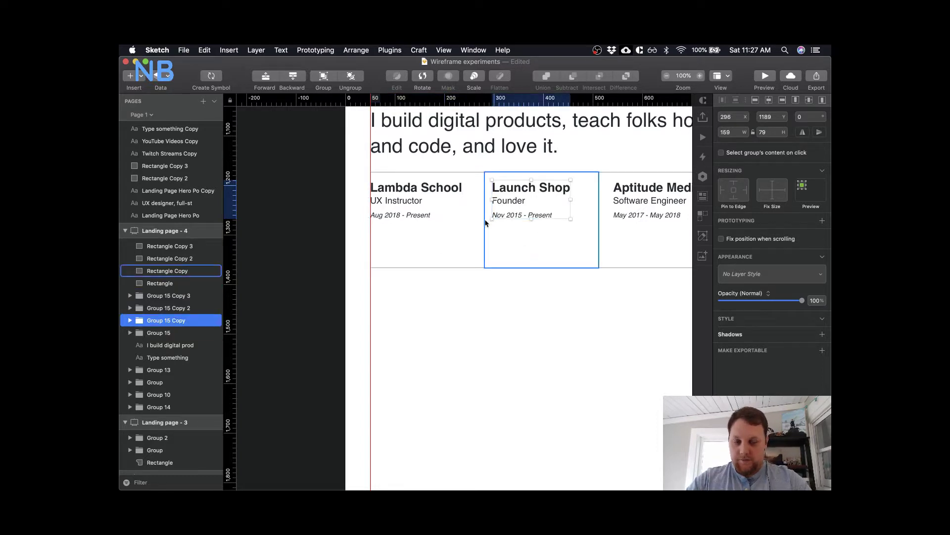
pyautogui.press('Left')
pyautogui.press('Left')
pyautogui.press('Left')
pyautogui.press('Left')
pyautogui.press('Left')
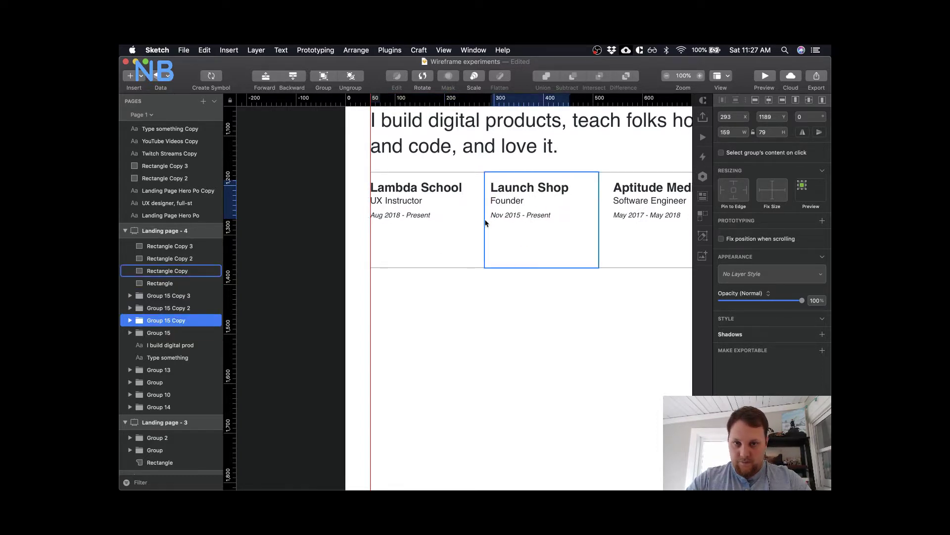
pyautogui.hotkey('shift', 'Left')
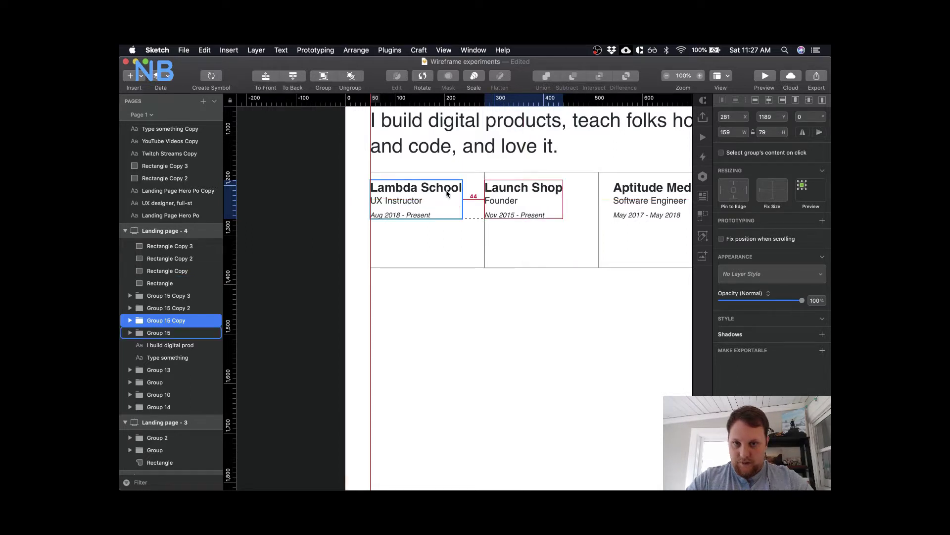
# - Align the Aptitude Media and Metric Loop entries with the left edges of their column rectangles, at X 512 and X 743
pyautogui.hscroll(5, 543, 252)
pyautogui.moveTo(546, 194); pyautogui.dragTo(531, 195)
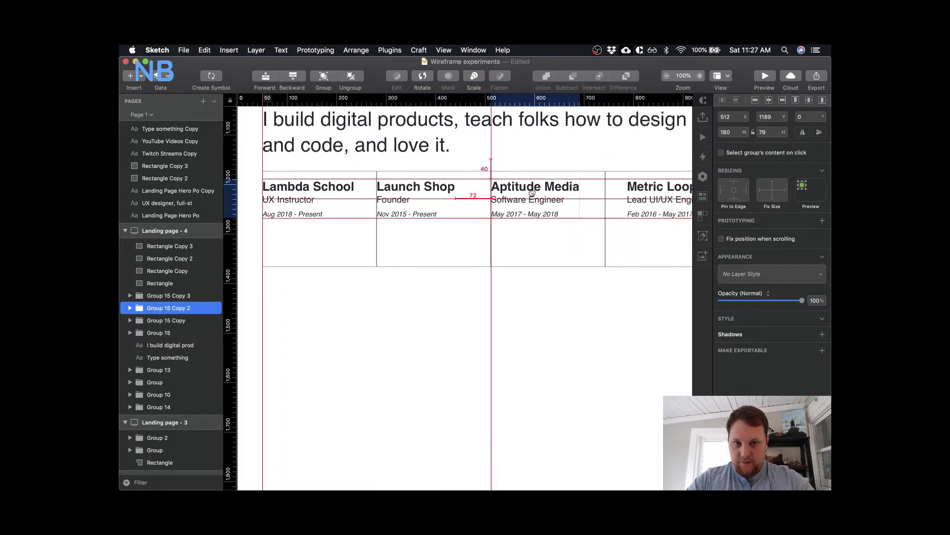
pyautogui.click(653, 199)
pyautogui.moveTo(668, 199); pyautogui.dragTo(648, 193)
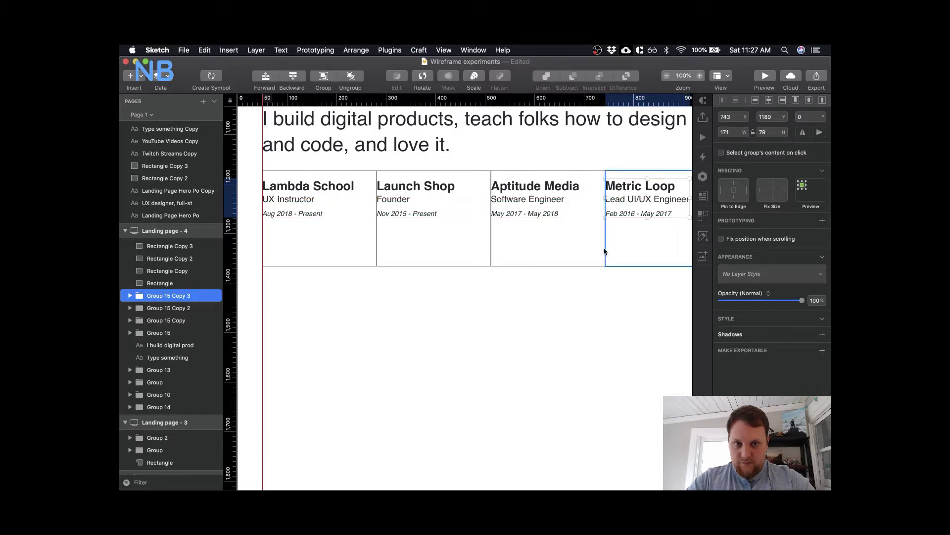
pyautogui.click(548, 322)
pyautogui.scroll(-3, 548, 322)
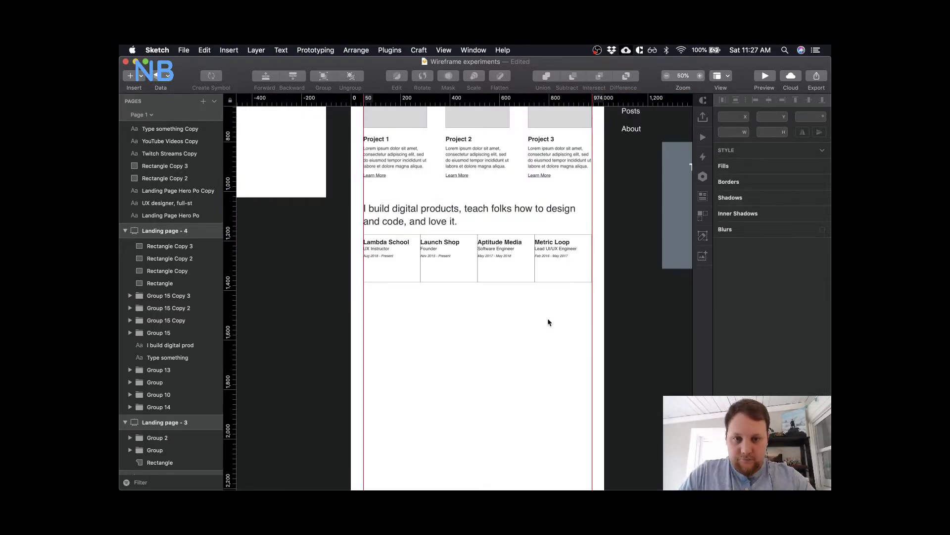
pyautogui.scroll(3, 548, 322)
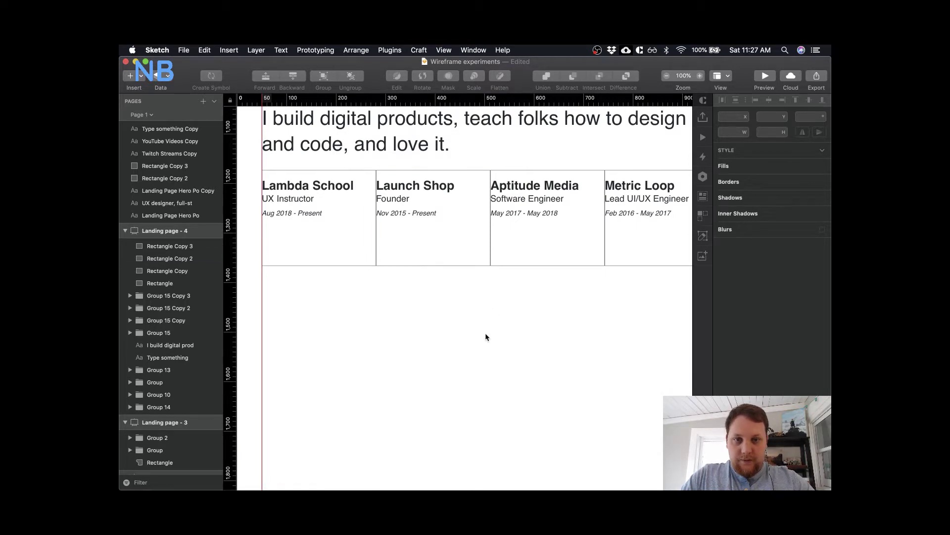
# - Delete the four column rectangles around the job entries
pyautogui.hscroll(5, 485, 335)
pyautogui.hscroll(-3, 485, 334)
pyautogui.moveTo(594, 306); pyautogui.dragTo(305, 248)
pyautogui.press('Delete')
pyautogui.scroll(2, 320, 269)
pyautogui.hscroll(-2, 319, 268)
pyautogui.click(296, 245)
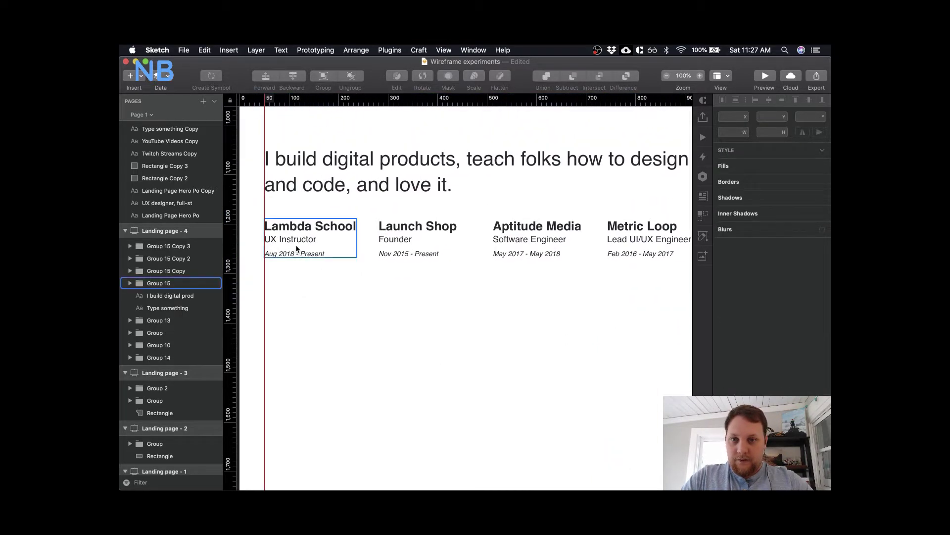
pyautogui.keyDown('shift'); pyautogui.click(423, 244); pyautogui.keyUp('shift')
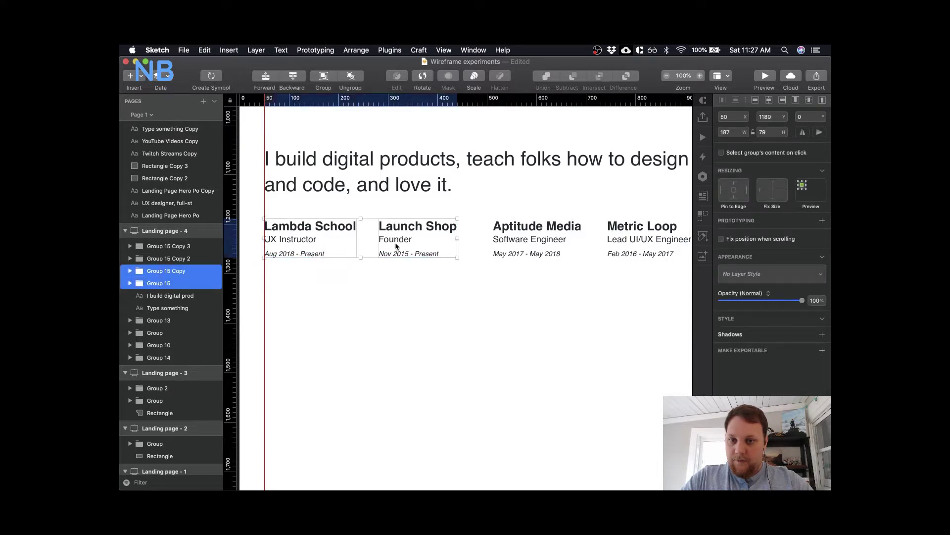
pyautogui.click(456, 299)
pyautogui.hscroll(5, 509, 291)
pyautogui.hscroll(-4, 509, 291)
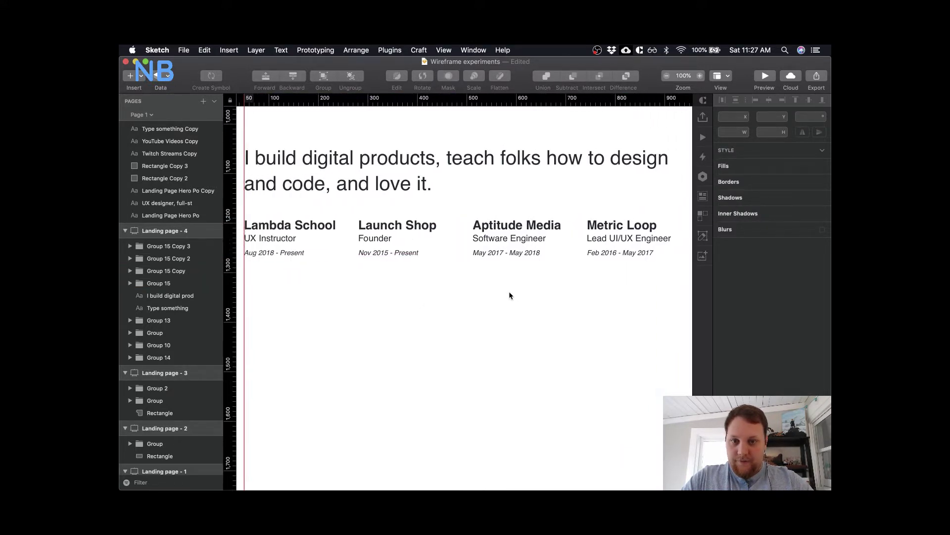
pyautogui.hscroll(-3, 510, 295)
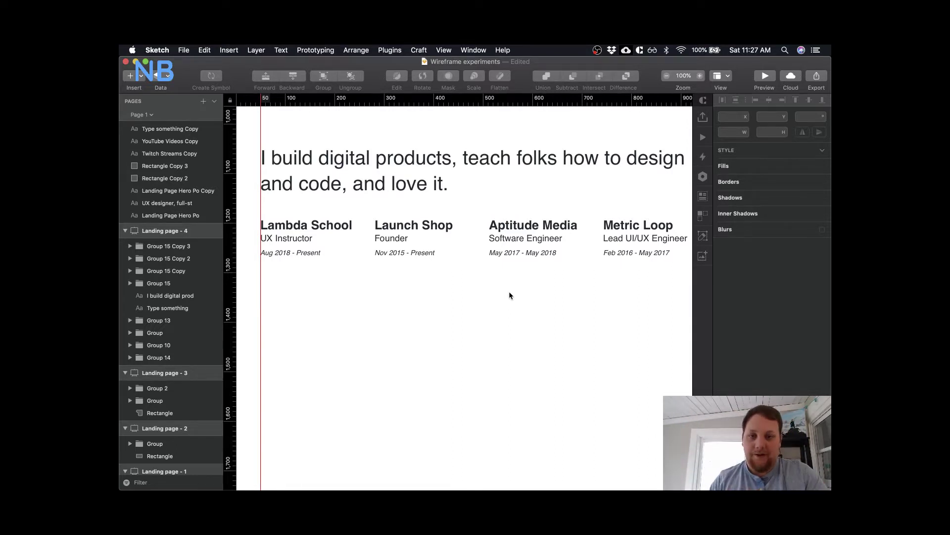
# - Duplicate all four job entries as a second row directly beneath the first, at Y 1298
pyautogui.click(391, 241)
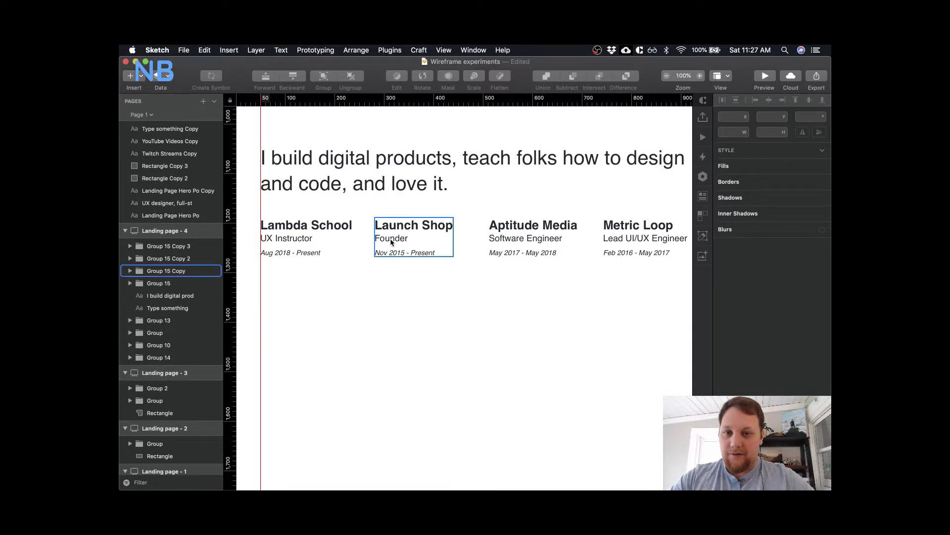
pyautogui.keyDown('shift'); pyautogui.click(329, 237); pyautogui.keyUp('shift')
pyautogui.keyDown('shift'); pyautogui.click(495, 248); pyautogui.keyUp('shift')
pyautogui.keyDown('shift'); pyautogui.click(644, 239); pyautogui.keyUp('shift')
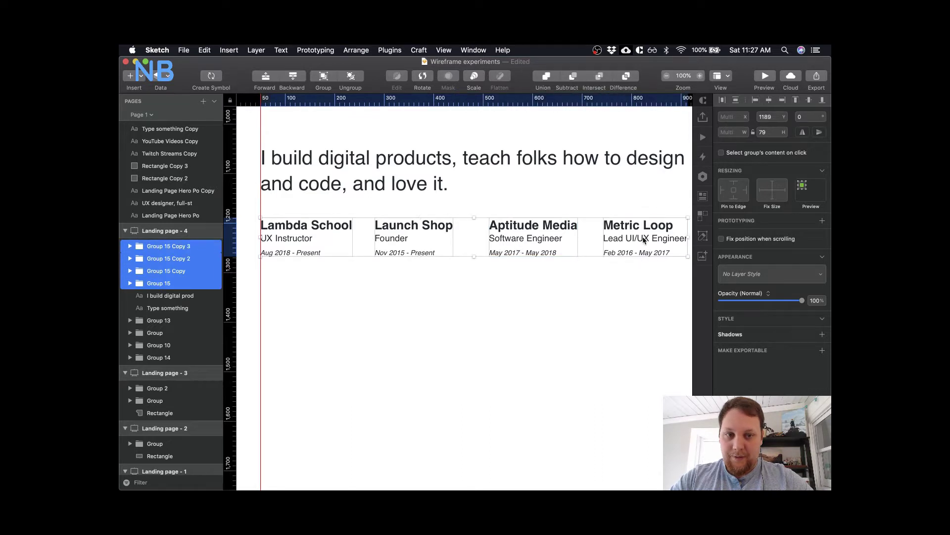
pyautogui.moveTo(309, 238); pyautogui.dragTo(307, 289)
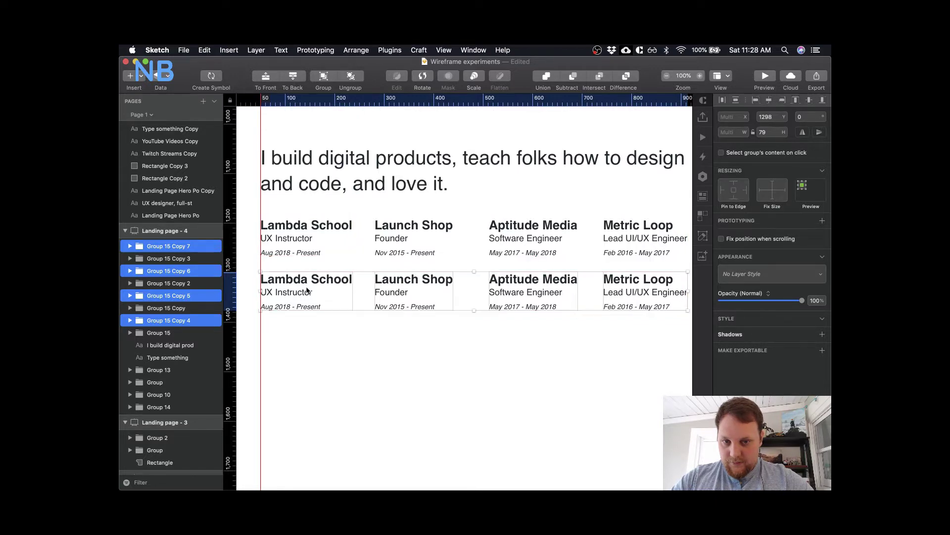
pyautogui.click(337, 364)
# - Switch to Chrome to look up the earlier jobs on the portfolio site's Career page, and return to Sketch
pyautogui.hotkey('ctrl', 'Up')
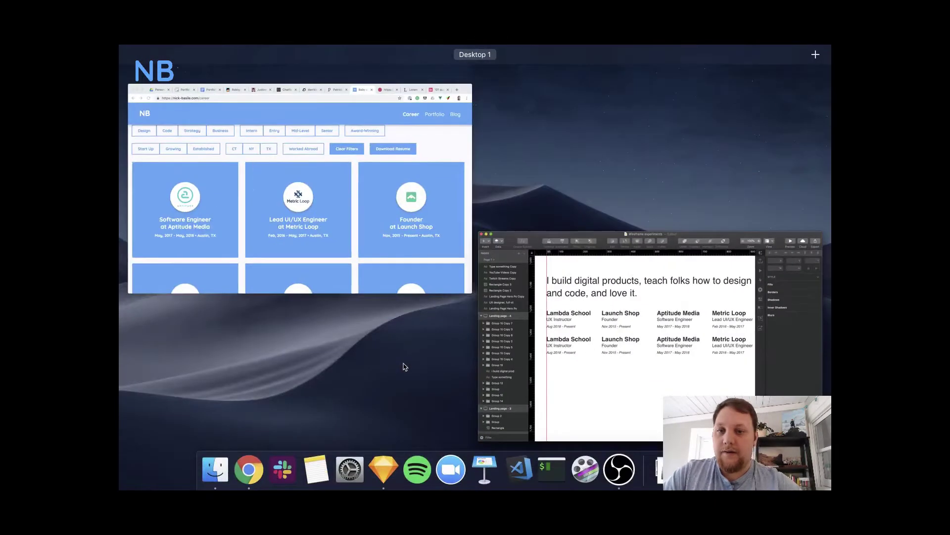
pyautogui.click(356, 266)
pyautogui.scroll(-5, 356, 293)
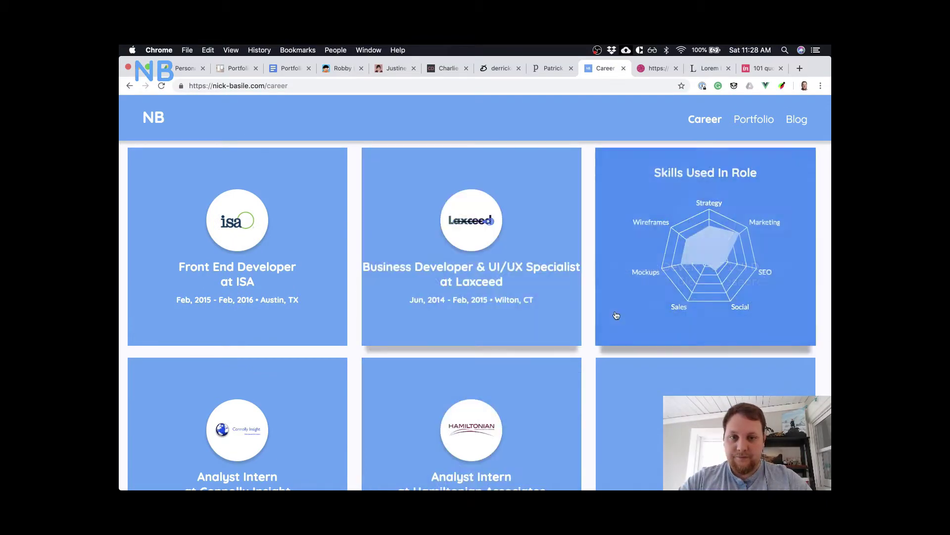
pyautogui.moveTo(539, 338)
pyautogui.hotkey('ctrl', 'Up')
pyautogui.click(552, 361)
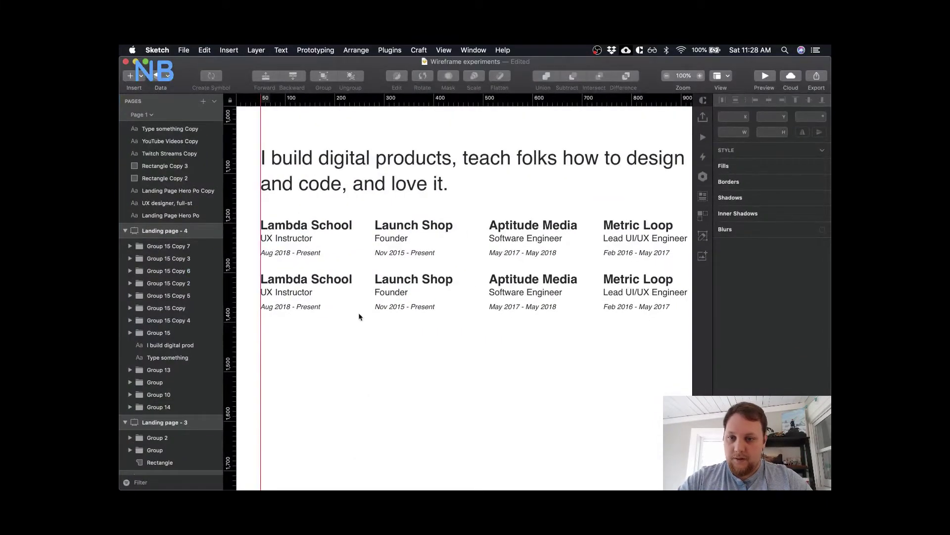
# - Change the company name of the first entry in the second row to "ISA"
pyautogui.doubleClick(315, 280)
pyautogui.doubleClick(316, 280)
pyautogui.write('ISA')
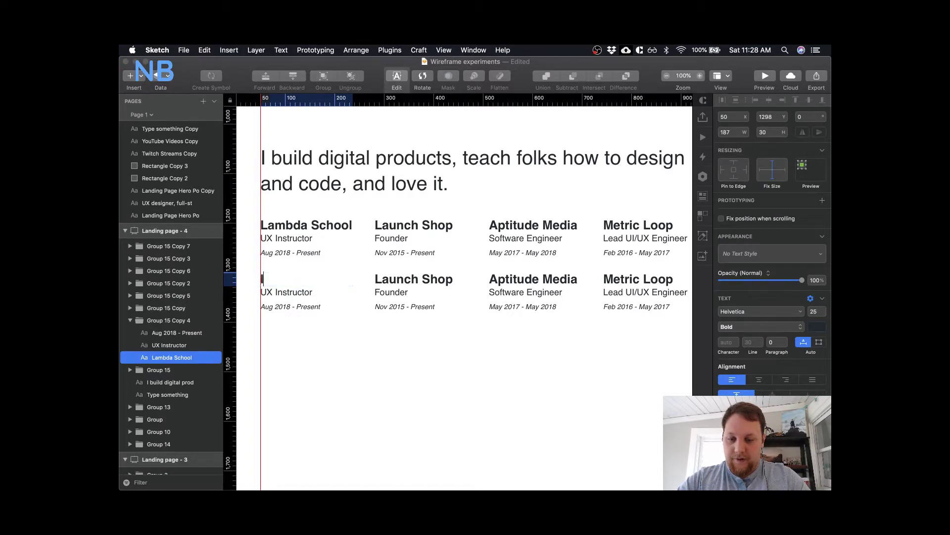
pyautogui.press('BackSpace')
pyautogui.press('BackSpace')
pyautogui.write('n')
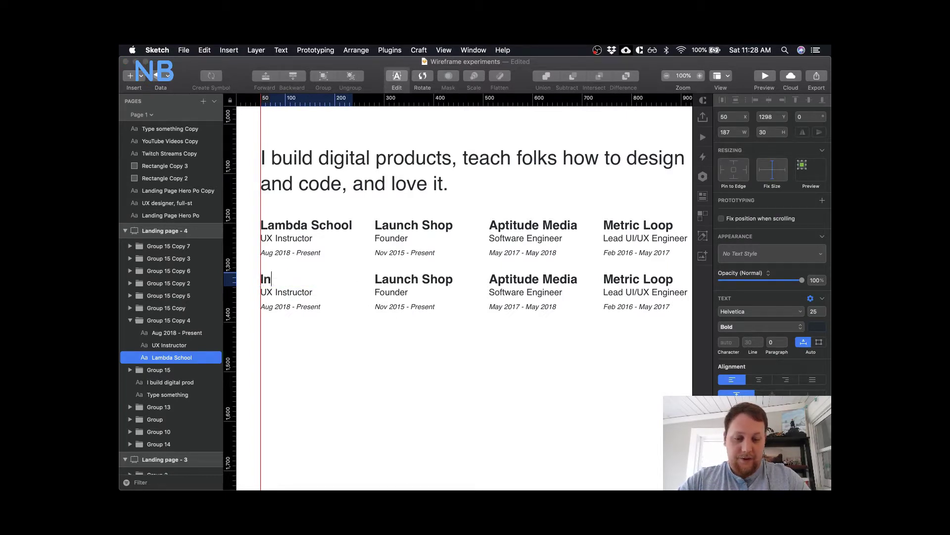
pyautogui.write('terta')
pyautogui.press('BackSpace')
pyautogui.press('BackSpace')
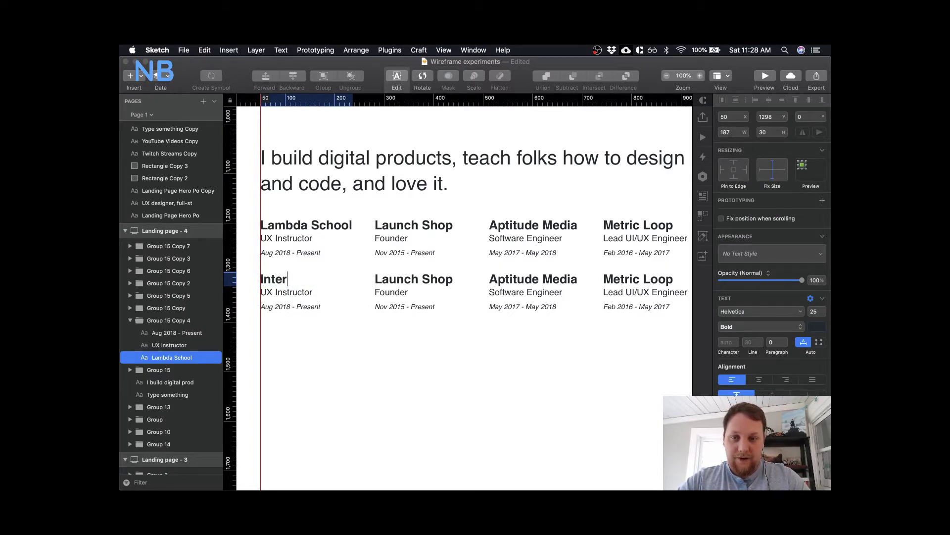
pyautogui.press('super+a')
pyautogui.write('ISA')
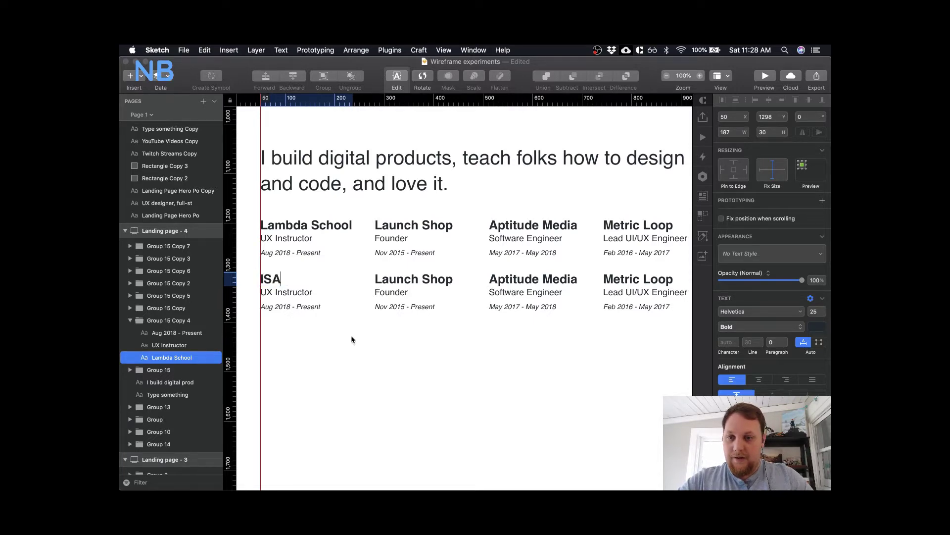
pyautogui.press('Escape')
# - Check the ISA role on the Career page and change the job title in the ISA entry to "Frontend Developer"
pyautogui.hotkey('ctrl', 'Up')
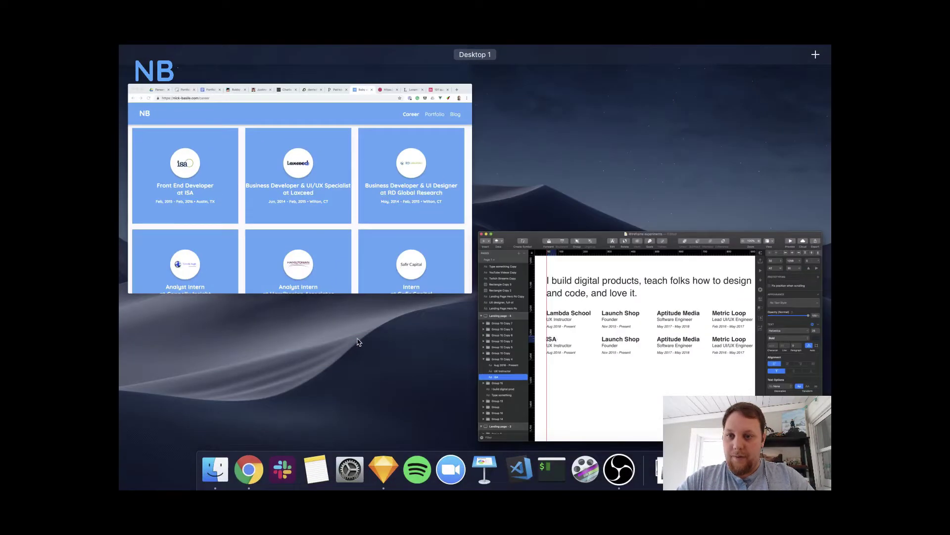
pyautogui.click(557, 358)
pyautogui.click(297, 297)
pyautogui.doubleClick(293, 295)
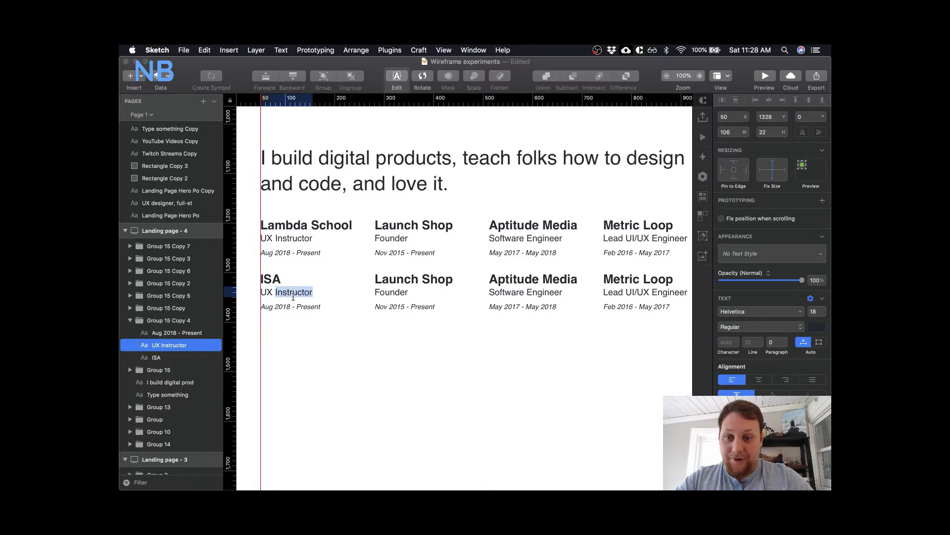
pyautogui.press('Left')
pyautogui.press('super+a')
pyautogui.write('Front ')
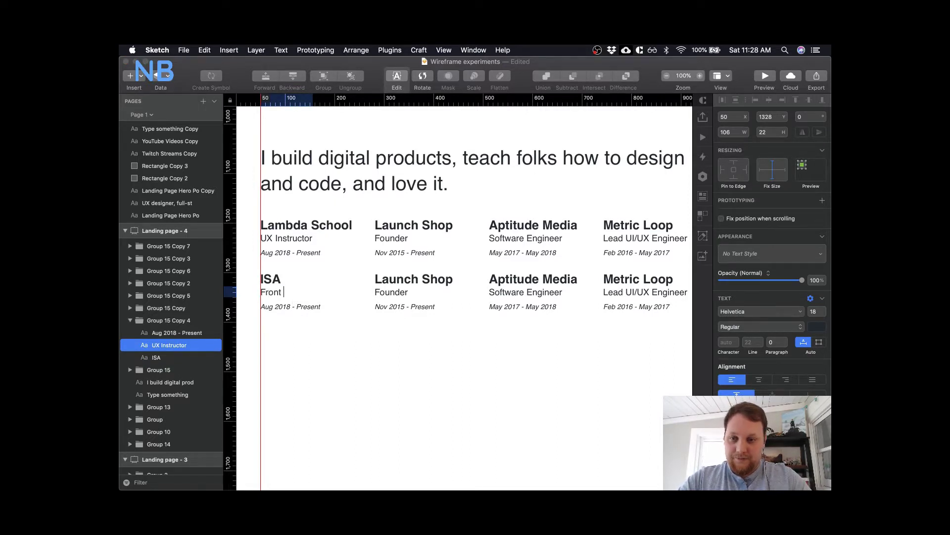
pyautogui.write('nd Developer')
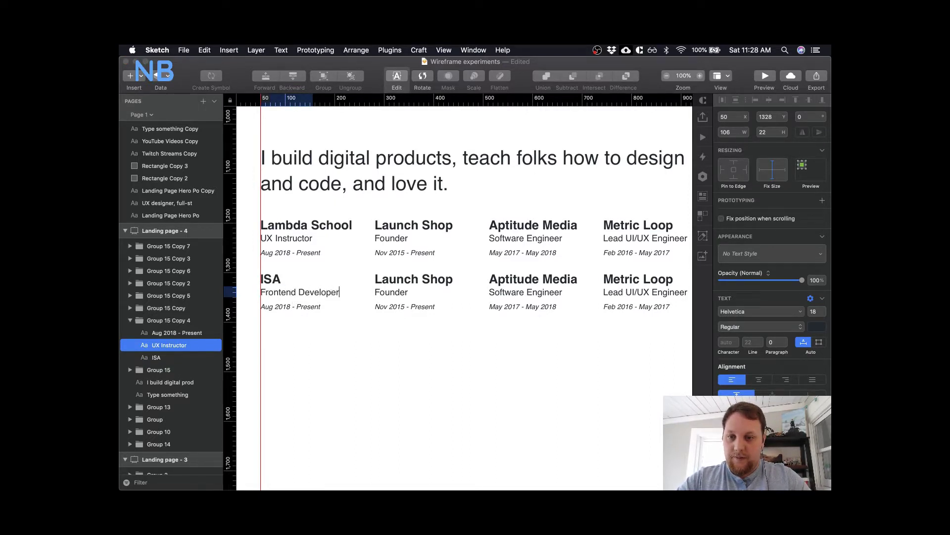
pyautogui.click(280, 368)
# - Check the ISA dates on the Career page and set the entry's date line to "Feb 2015 - Feb 2016"
pyautogui.hotkey('ctrl', 'Up')
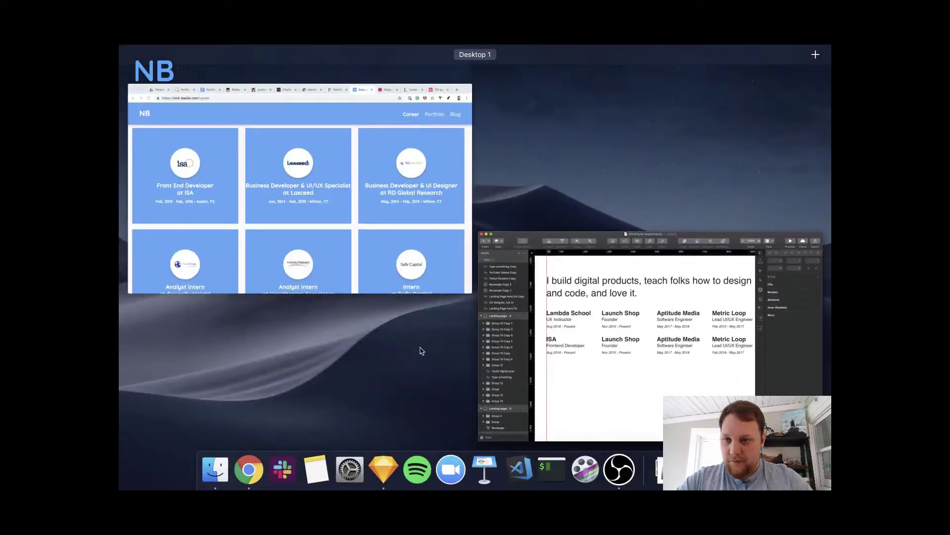
pyautogui.click(550, 366)
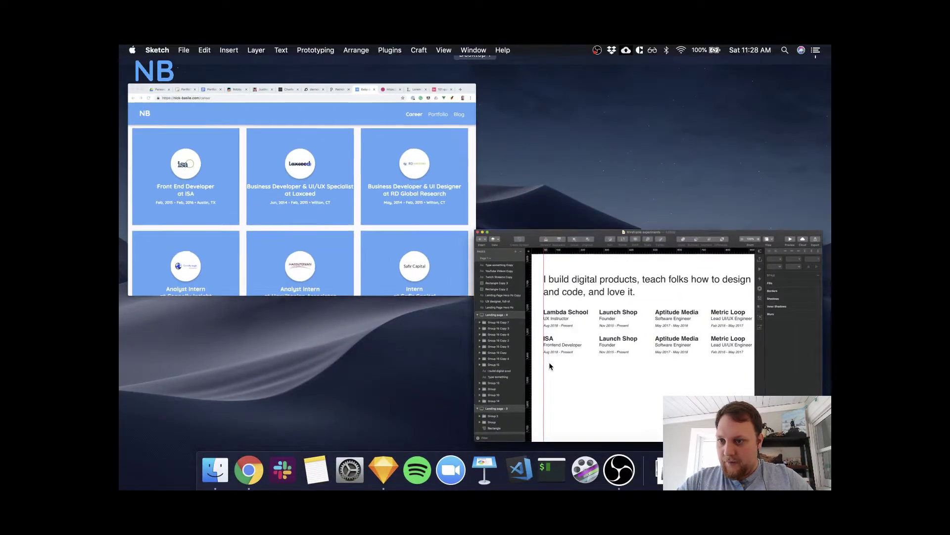
pyautogui.click(265, 307)
pyautogui.doubleClick(266, 307)
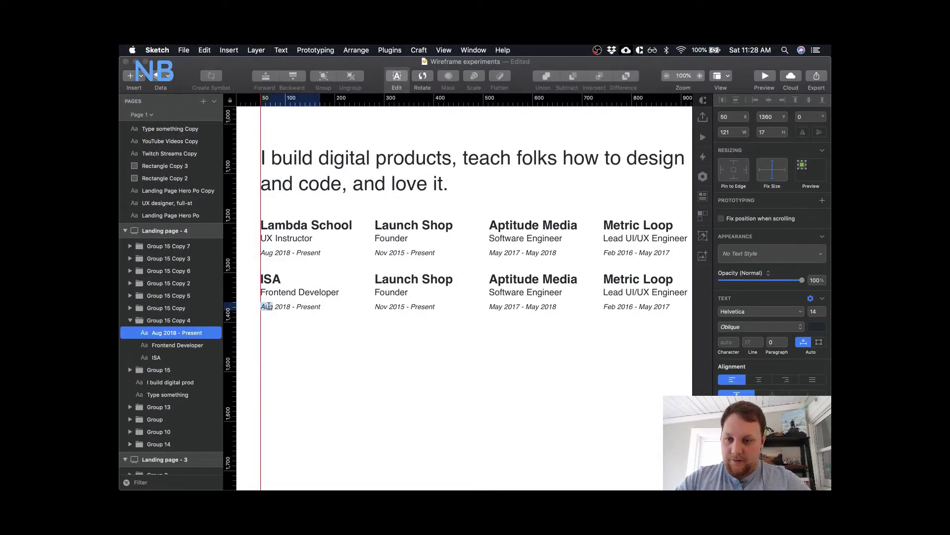
pyautogui.write('Feb')
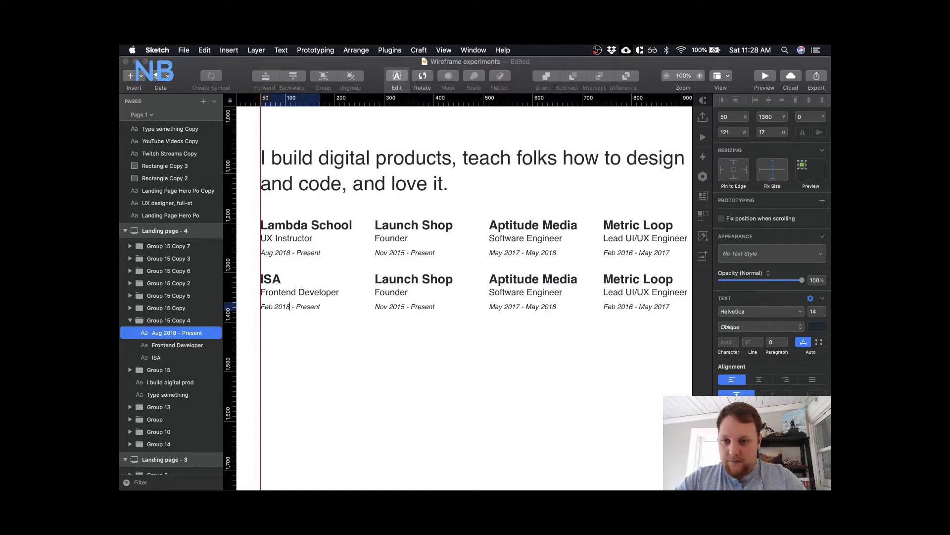
pyautogui.press('BackSpace')
pyautogui.write('5')
pyautogui.doubleClick(307, 307)
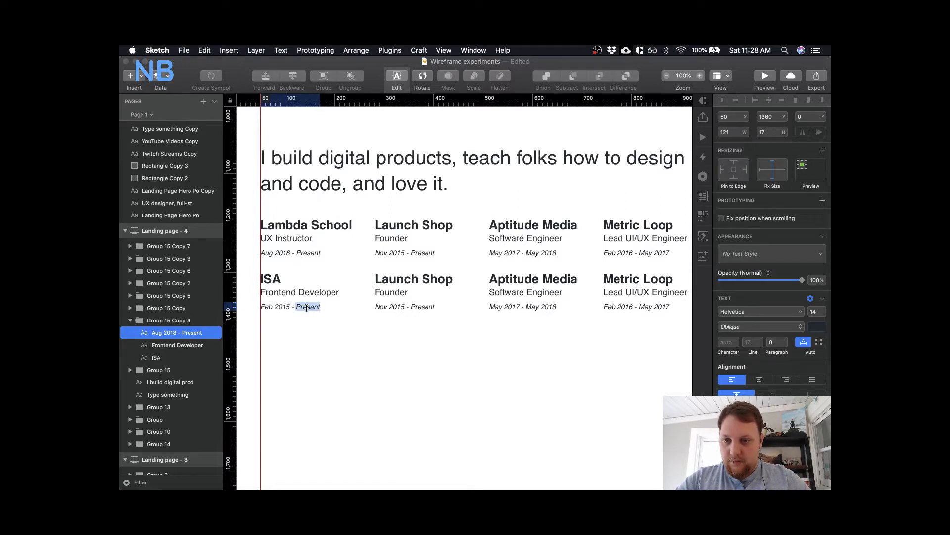
pyautogui.write('Feb 2016')
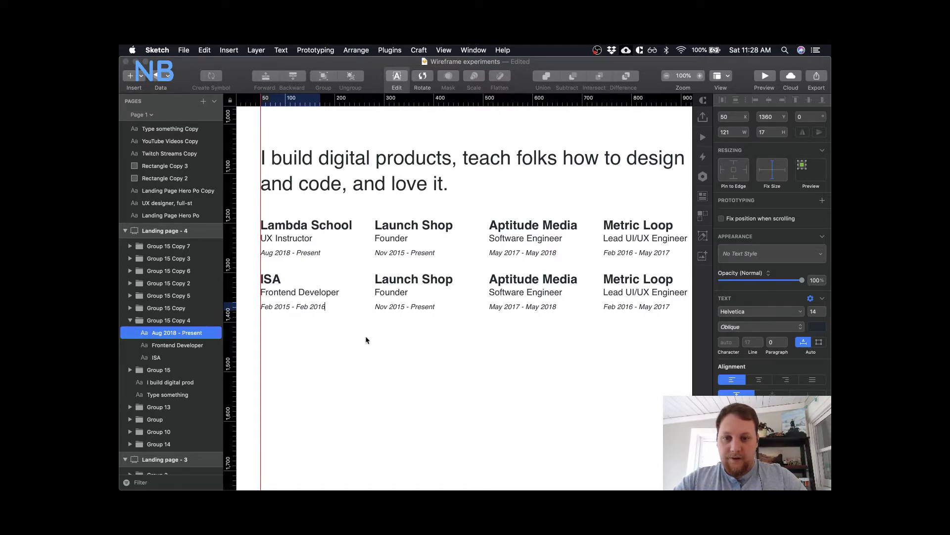
pyautogui.click(366, 337)
# - Check the next employer on the Career page and change the second row's second company name to "Laxceed"
pyautogui.hscroll(5, 416, 359)
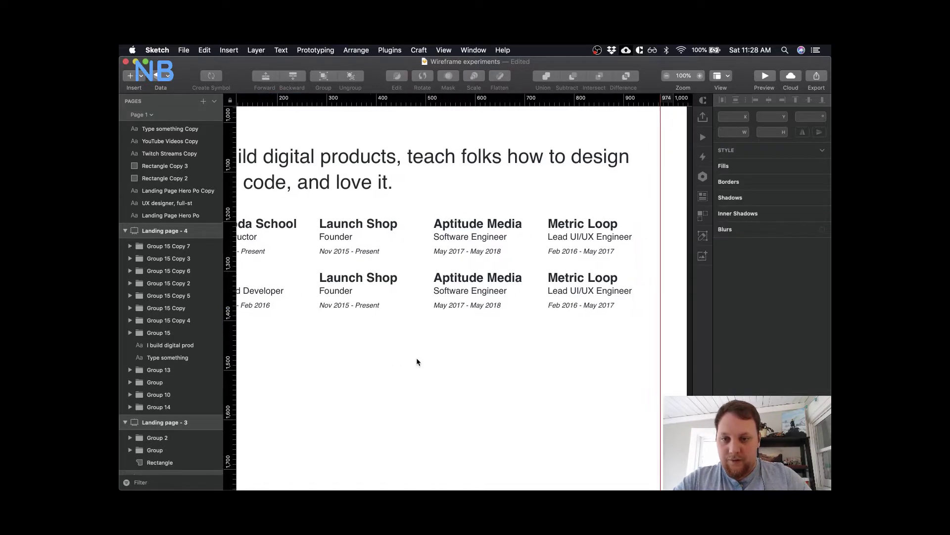
pyautogui.hotkey('ctrl', 'Up')
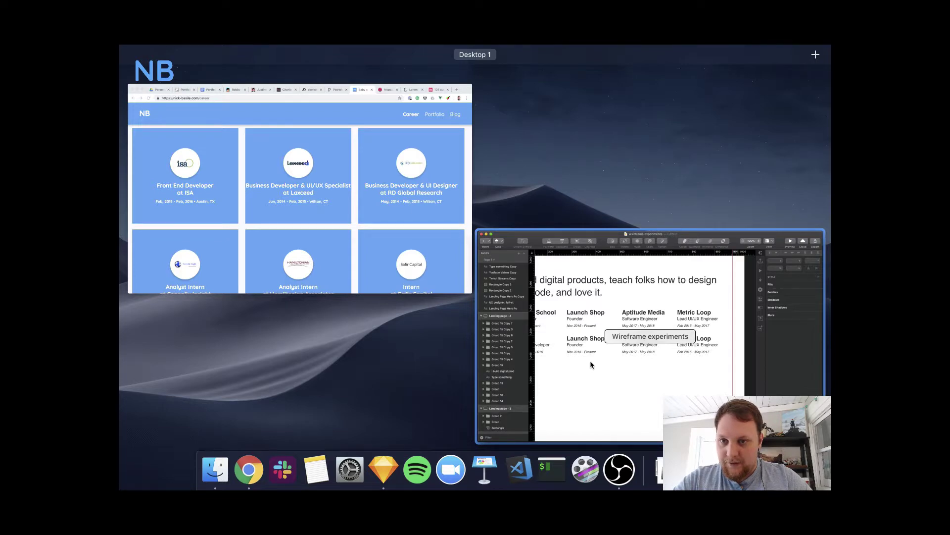
pyautogui.click(591, 363)
pyautogui.doubleClick(346, 278)
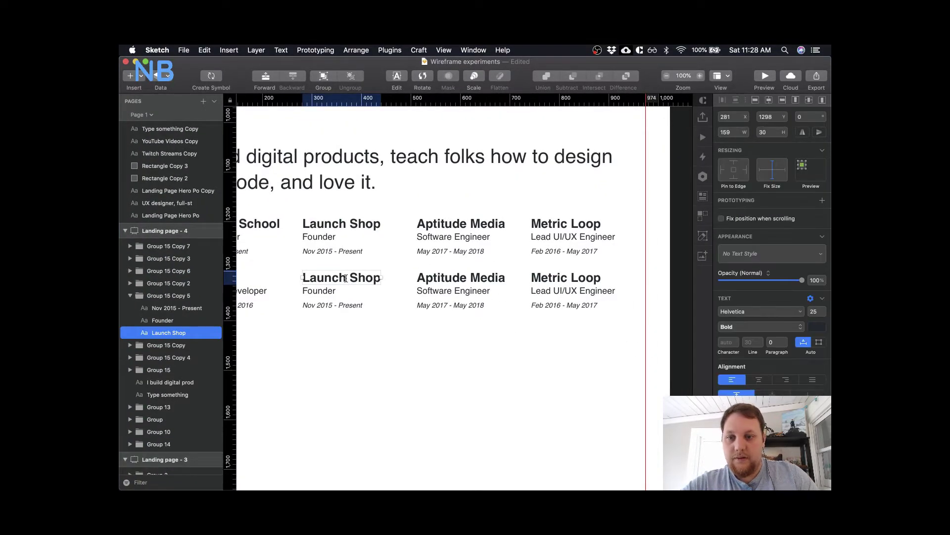
pyautogui.doubleClick(346, 277)
pyautogui.write('Laxcee')
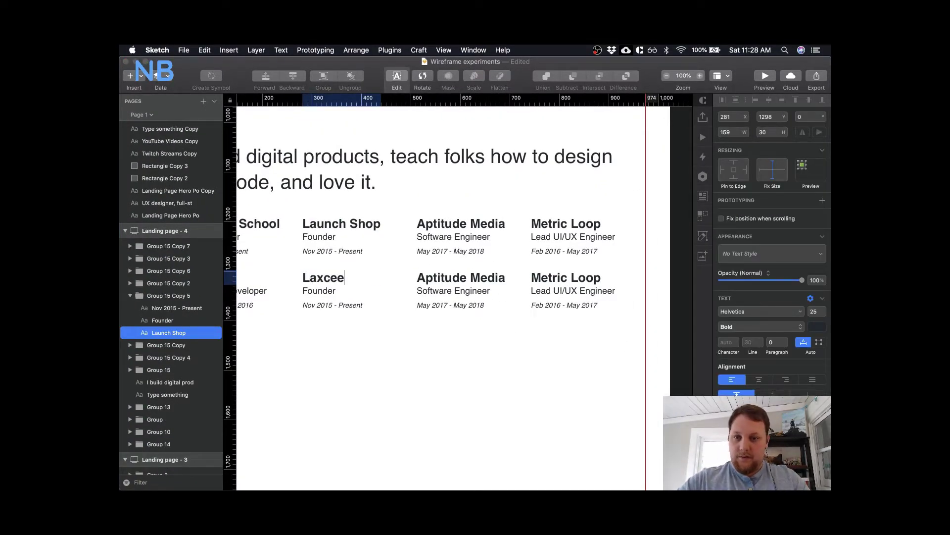
pyautogui.write('d')
pyautogui.click(361, 316)
pyautogui.hscroll(-3, 361, 316)
# - Check the Laxceed role on the Career page and change the job title in the Laxceed entry to "UI/UX Specialist"
pyautogui.hotkey('ctrl', 'Up')
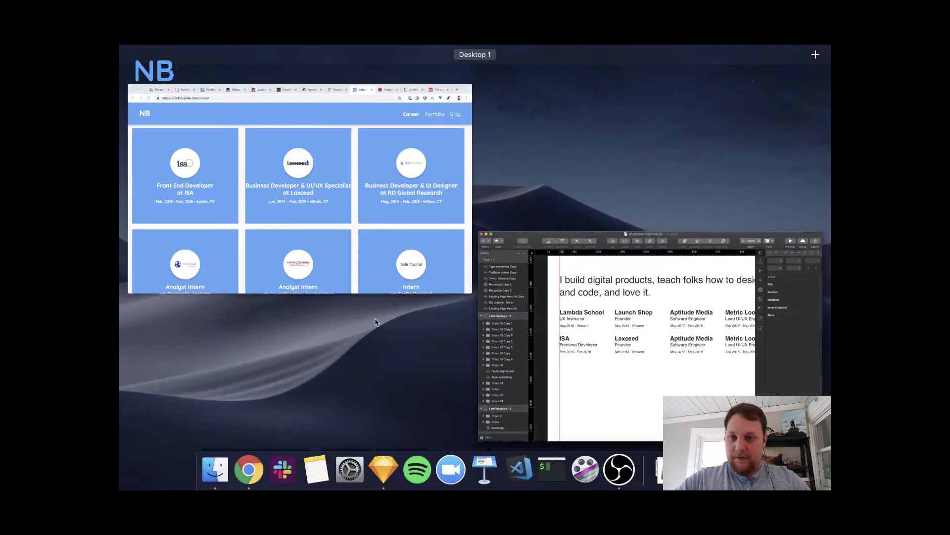
pyautogui.click(618, 367)
pyautogui.hotkey('ctrl', 'Up')
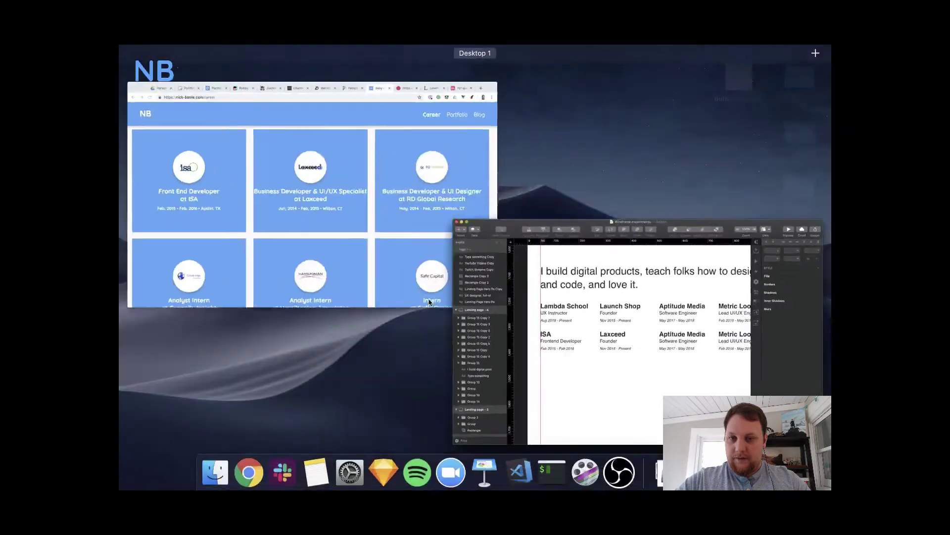
pyautogui.click(665, 376)
pyautogui.click(417, 291)
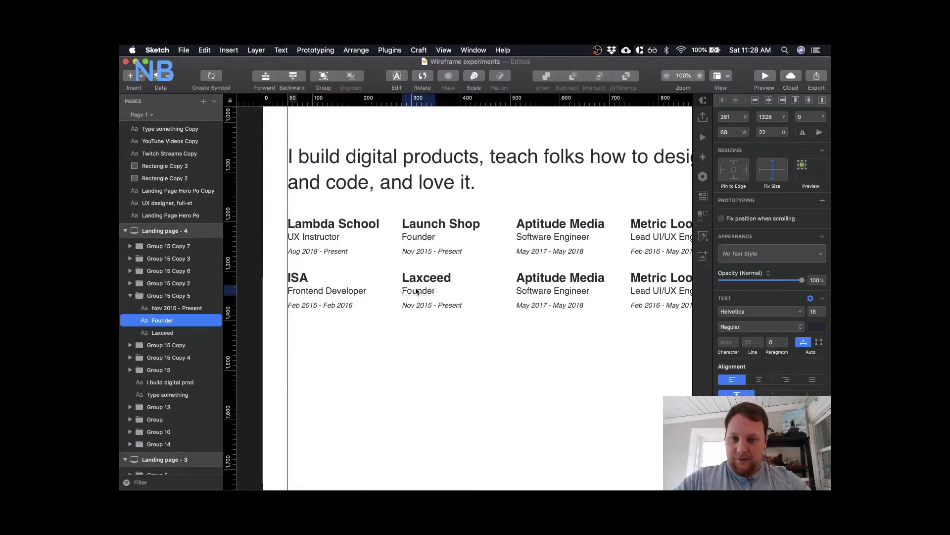
pyautogui.doubleClick(416, 290)
pyautogui.write('UI')
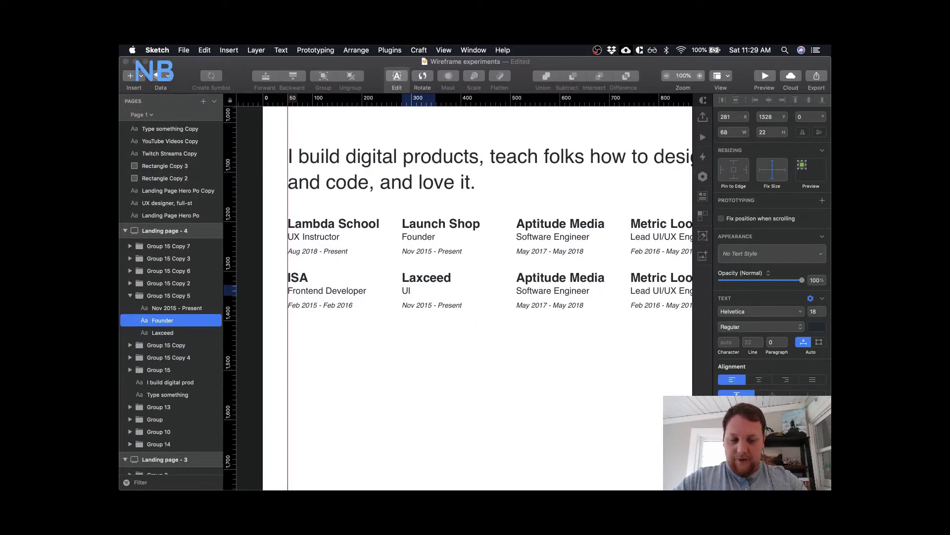
pyautogui.write('/UX')
pyautogui.hotkey('ctrl', 'Up')
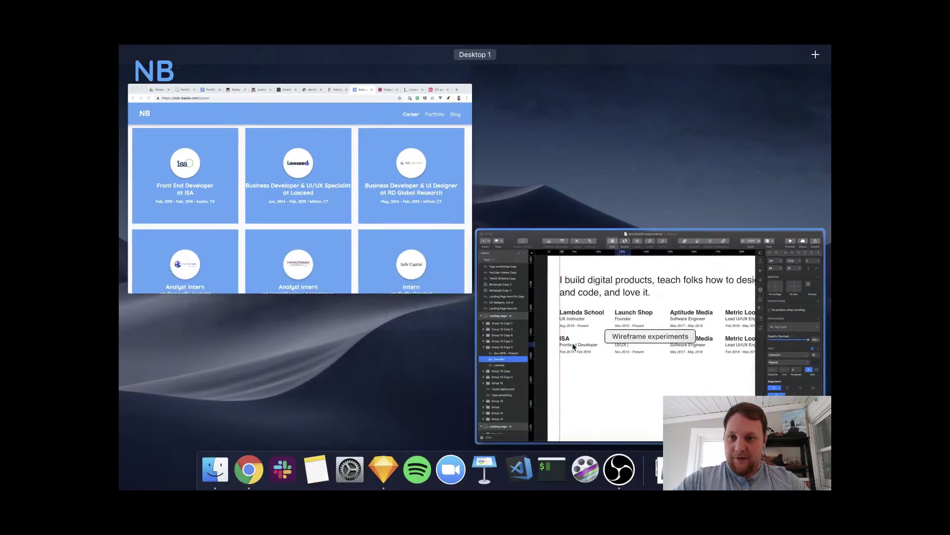
pyautogui.click(615, 355)
pyautogui.write('Se')
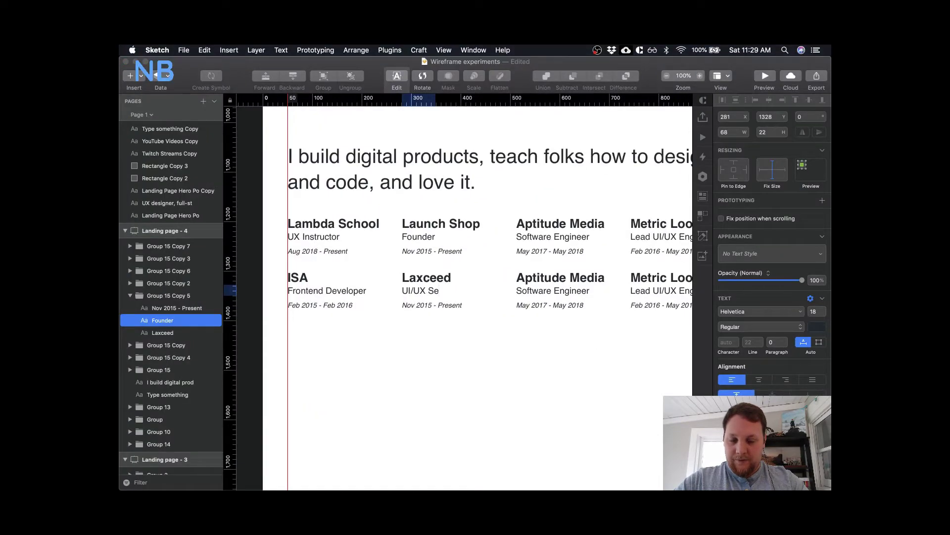
pyautogui.press('BackSpace')
pyautogui.write('pecialist')
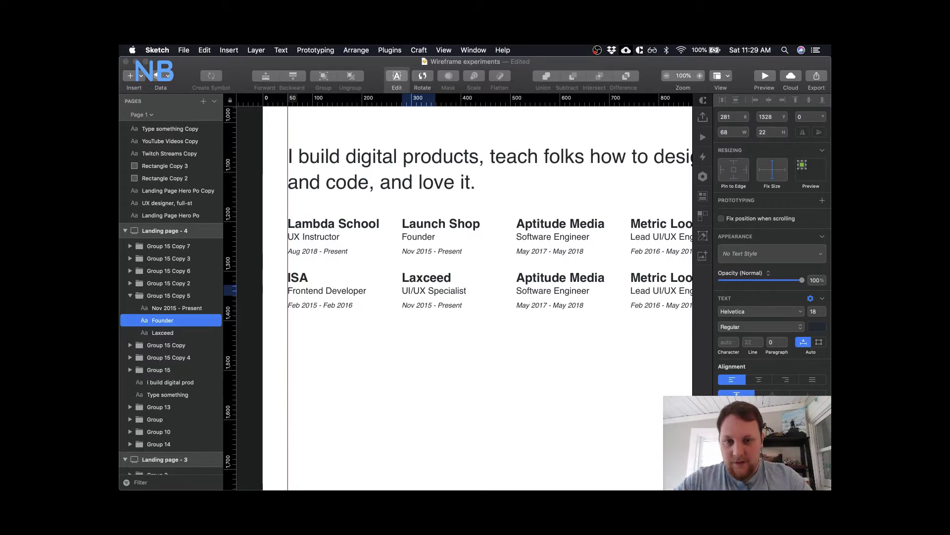
# - Extend the Laxceed job title with "& Biz Dev" so it reads "UI/UX Specialist & Biz Dev"
pyautogui.write(' *')
pyautogui.press('BackSpace')
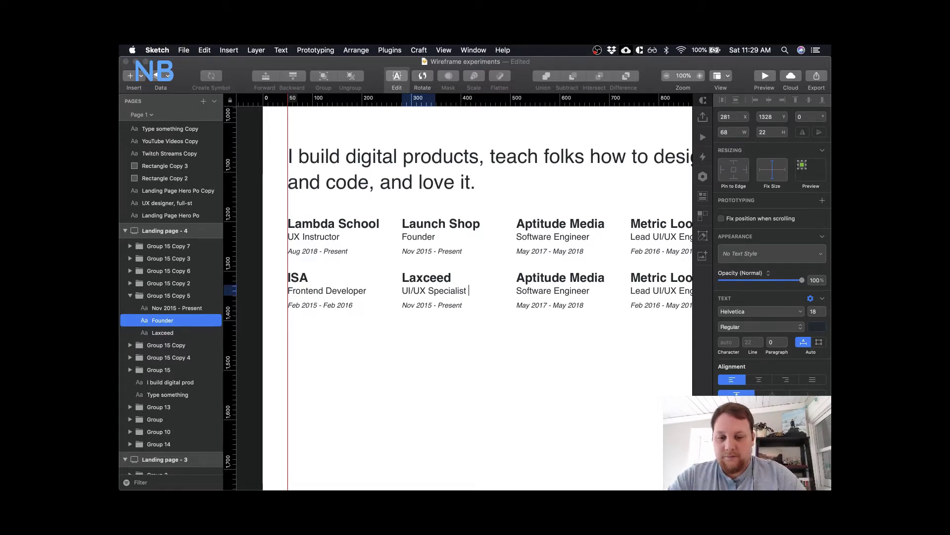
pyautogui.write('& Bix')
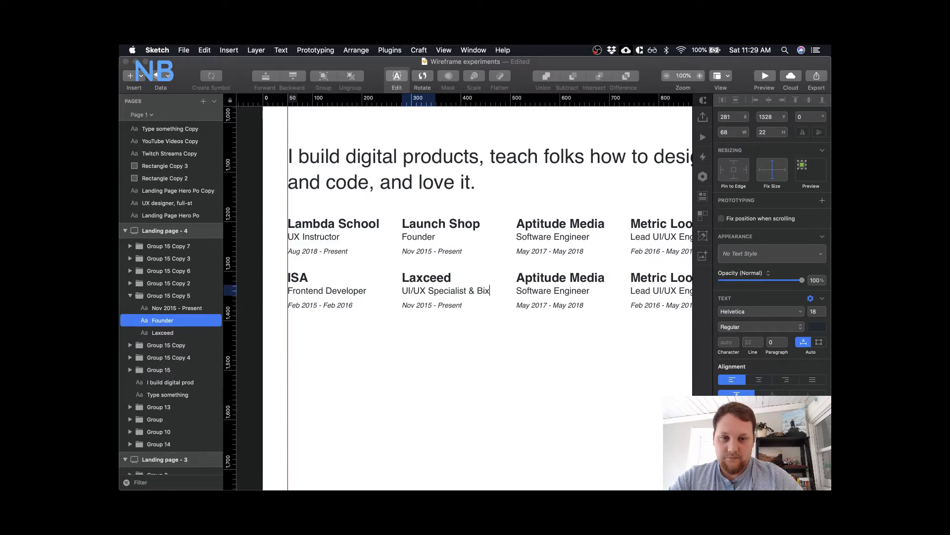
pyautogui.press('BackSpace')
pyautogui.press('BackSpace')
pyautogui.write('z')
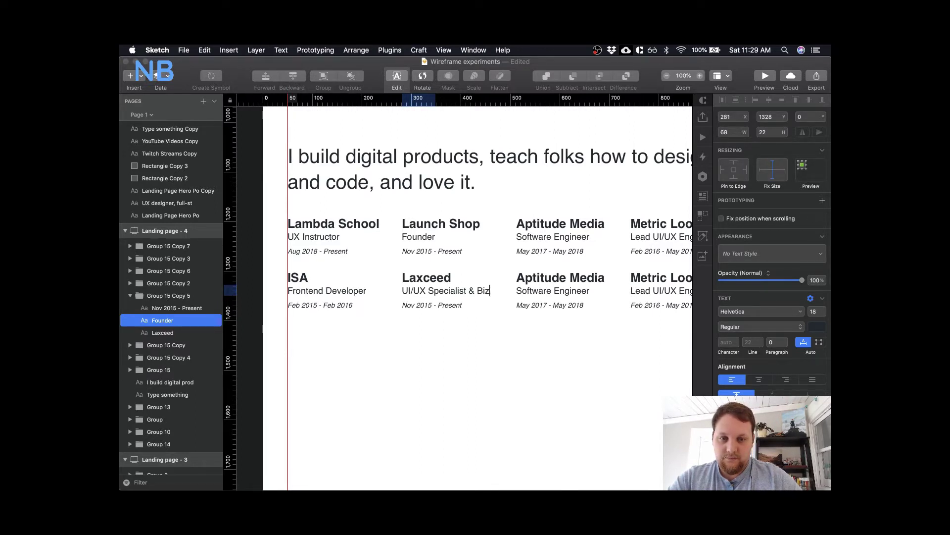
pyautogui.write('Dev')
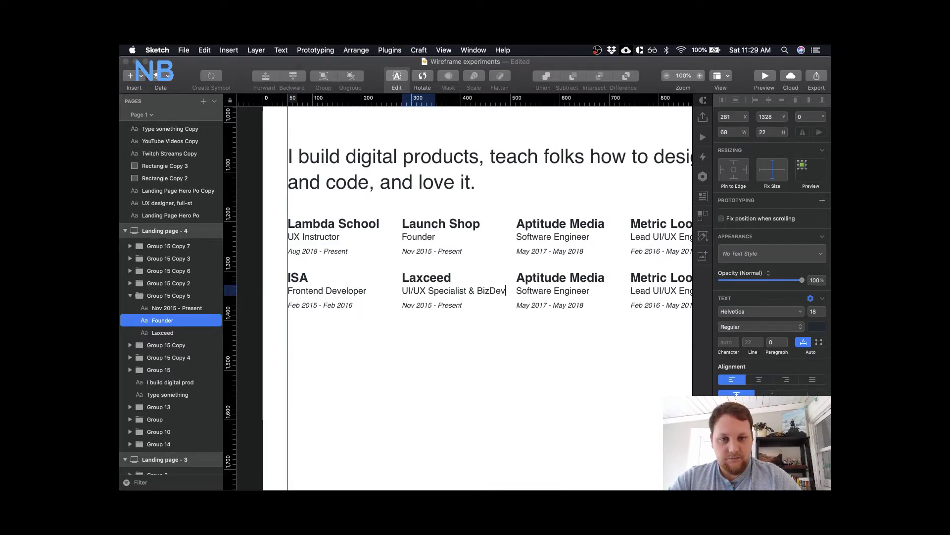
pyautogui.click(490, 291)
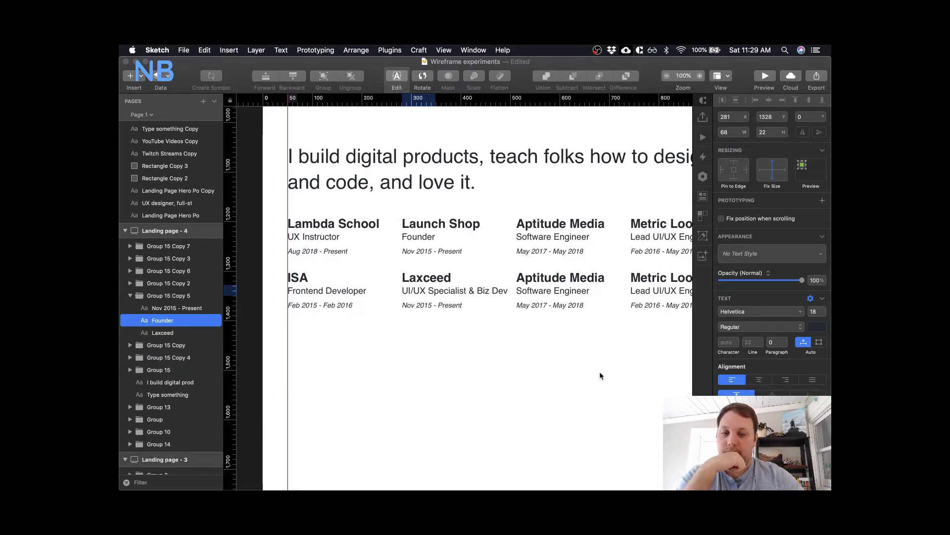
pyautogui.press('Escape')
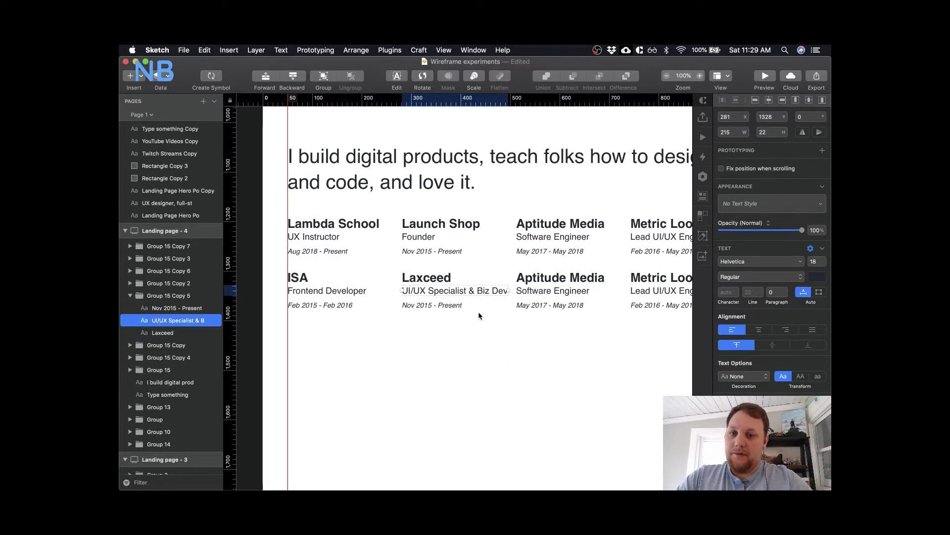
# - Look up the Laxceed dates on the Career page in Chrome, return to Sketch and set the entry's start date to "Jun 2014"
pyautogui.hscroll(5, 479, 331)
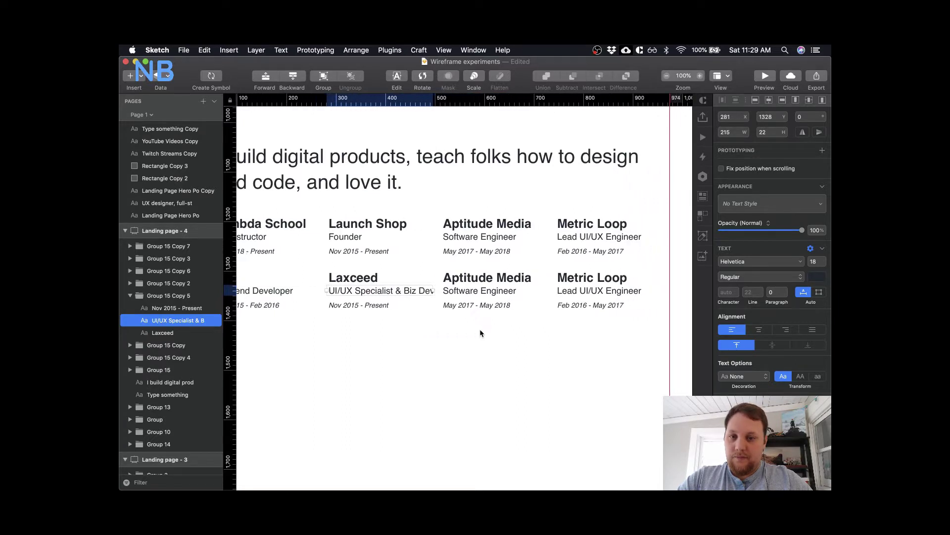
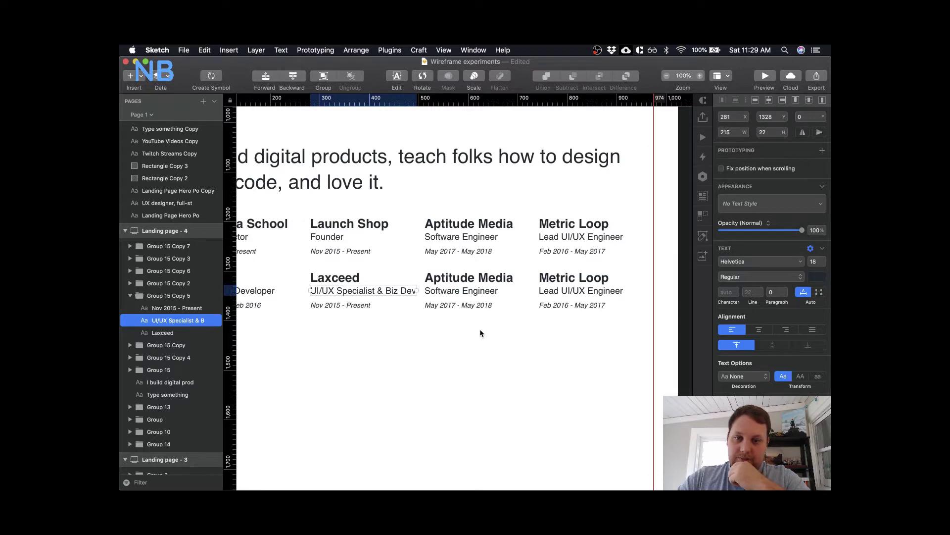
pyautogui.click(480, 329)
pyautogui.hotkey('ctrl', 'Up')
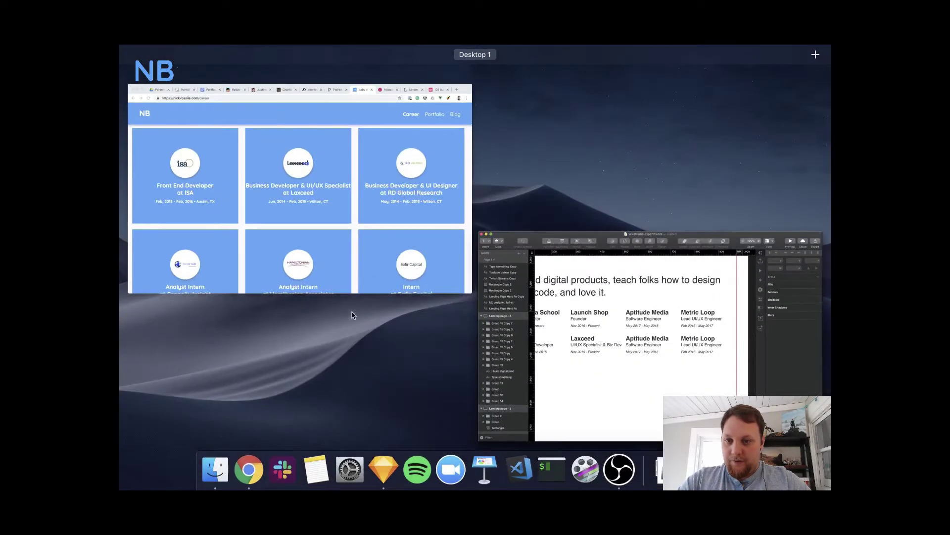
pyautogui.click(401, 263)
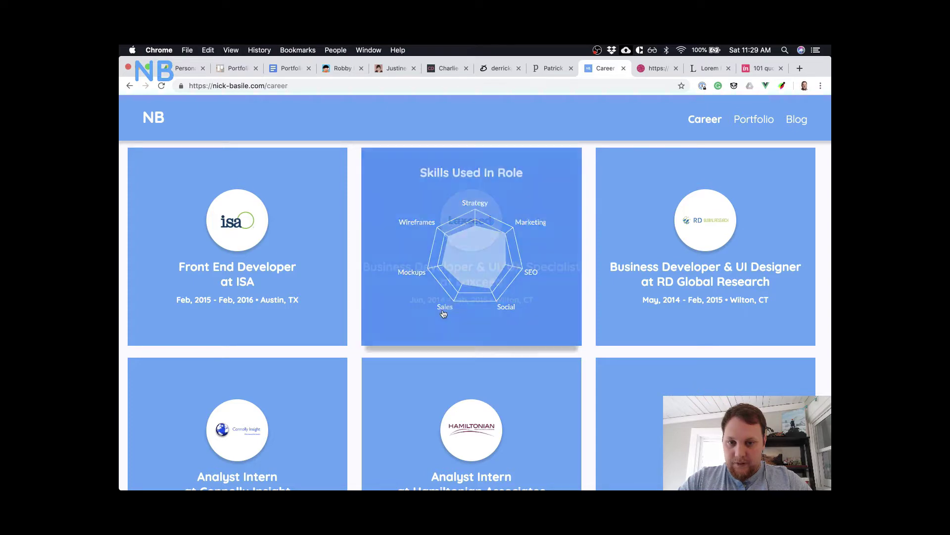
pyautogui.hotkey('ctrl', 'Up')
pyautogui.click(633, 357)
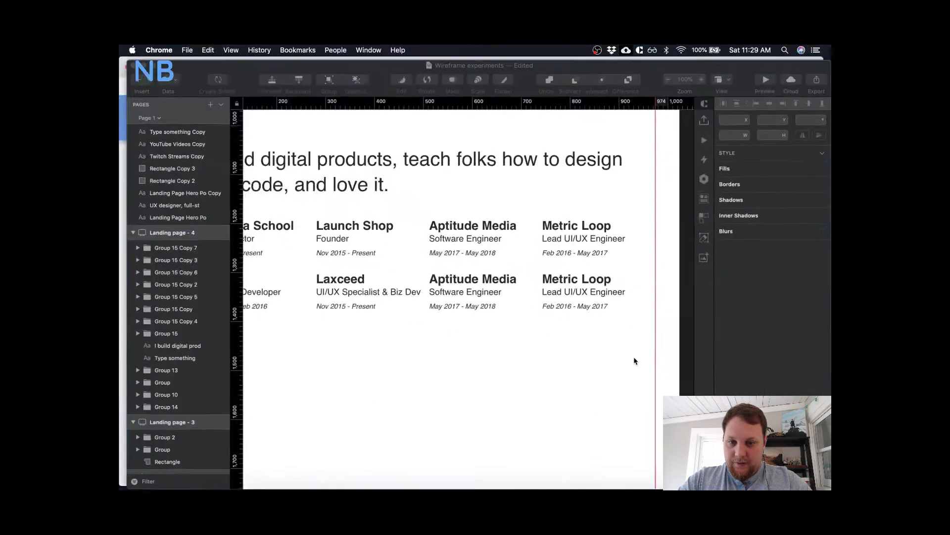
pyautogui.doubleClick(328, 306)
pyautogui.doubleClick(331, 305)
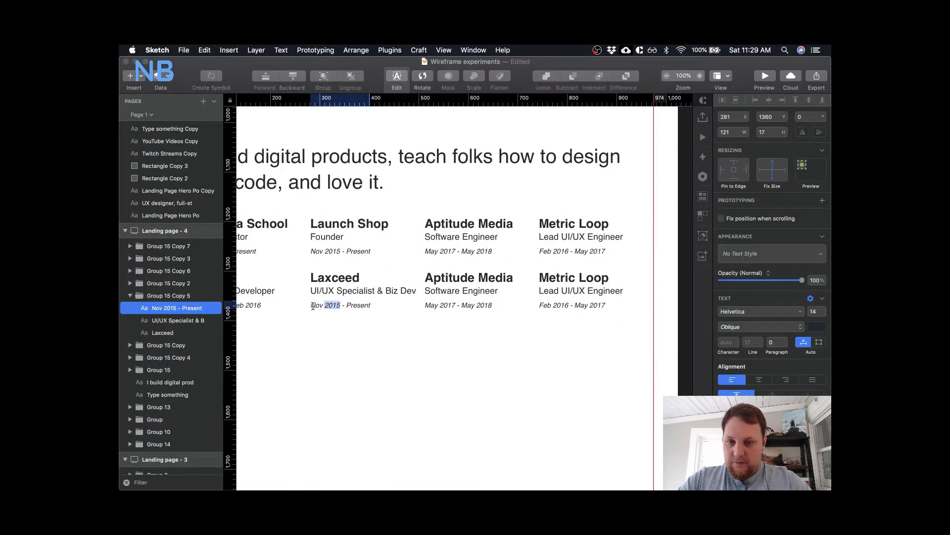
pyautogui.moveTo(324, 305); pyautogui.dragTo(313, 306)
pyautogui.write('Jun')
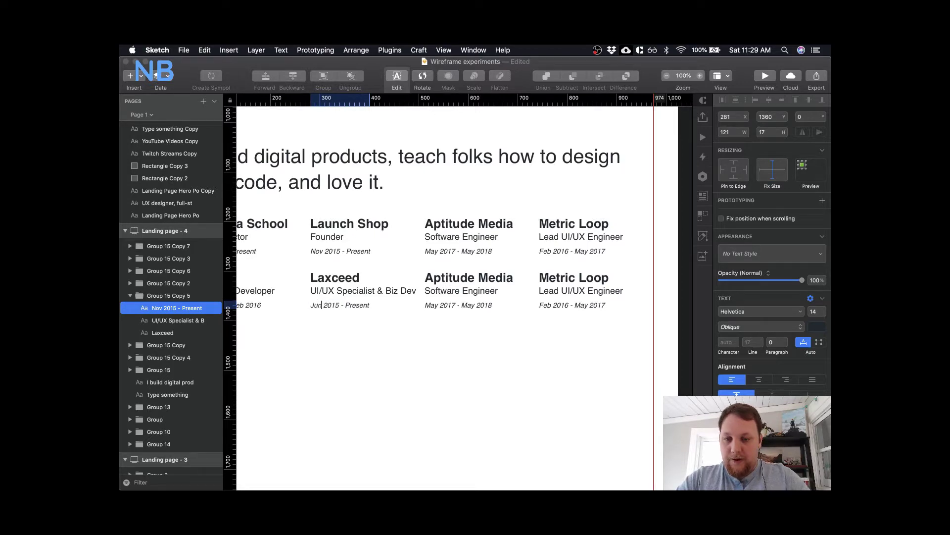
pyautogui.press('BackSpace')
pyautogui.write('4')
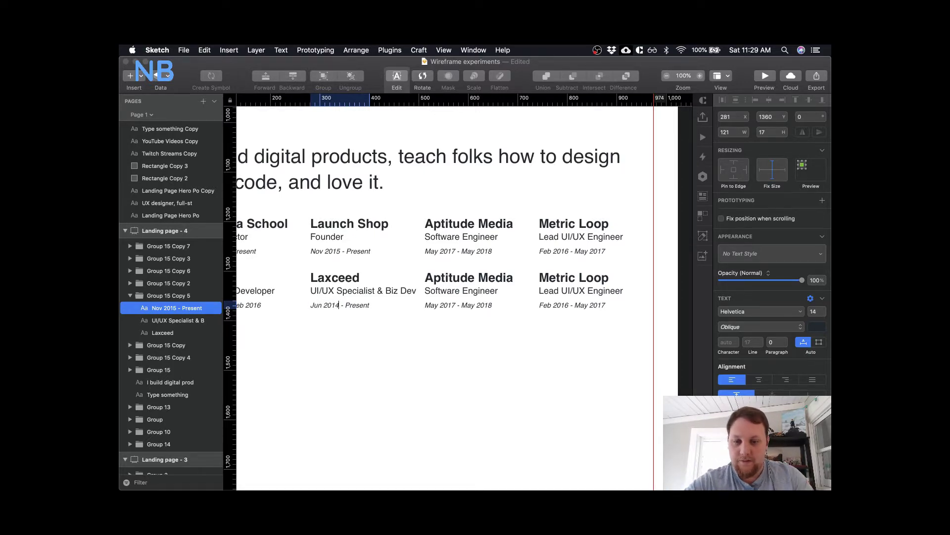
# - Recheck the Laxceed dates on the Career page and set the entry's end date to "Feb 2015"
pyautogui.hotkey('ctrl', 'Up')
pyautogui.click(539, 315)
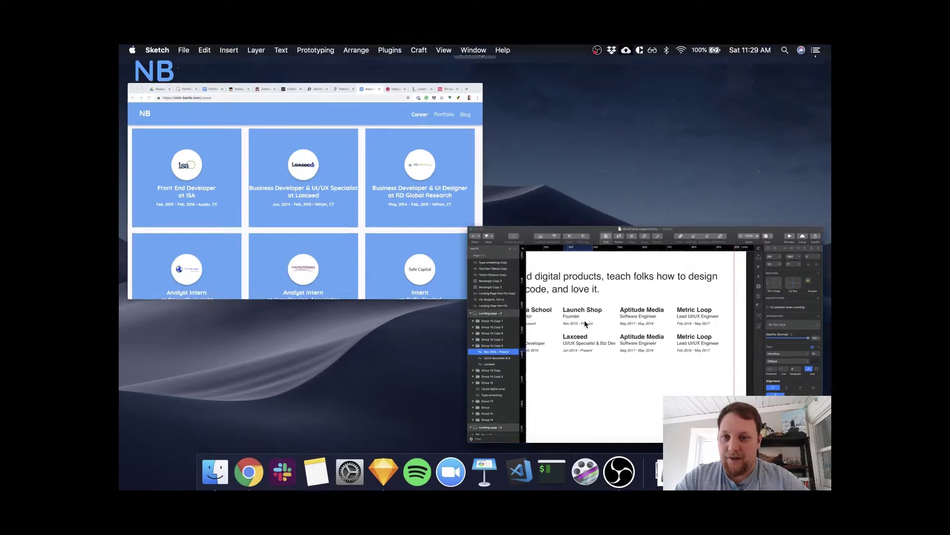
pyautogui.tripleClick(353, 307)
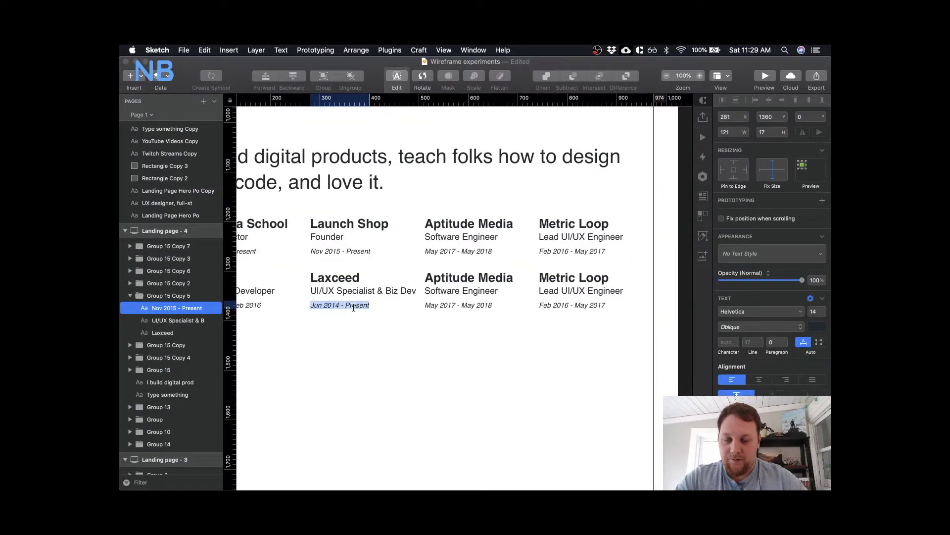
pyautogui.doubleClick(354, 307)
pyautogui.write('P')
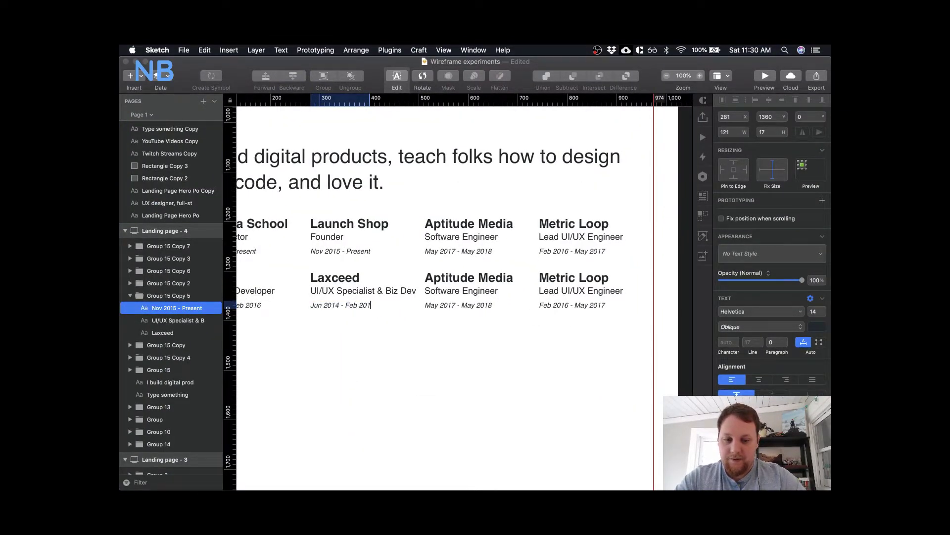
pyautogui.click(413, 350)
# - Check the next employer on the Career page and change the second row's third company name to "RD Global Research"
pyautogui.hotkey('ctrl', 'Up')
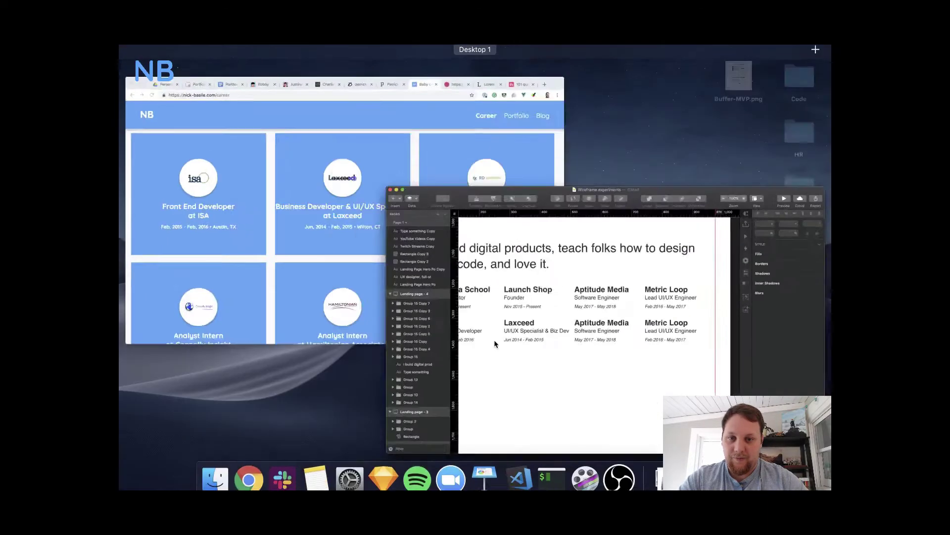
pyautogui.click(610, 376)
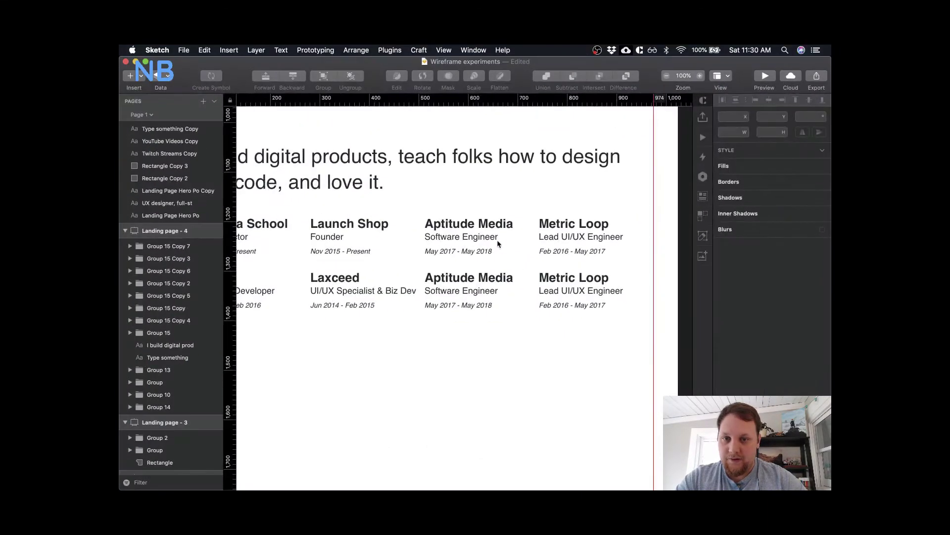
pyautogui.click(466, 275)
pyautogui.doubleClick(466, 275)
pyautogui.press('super+a')
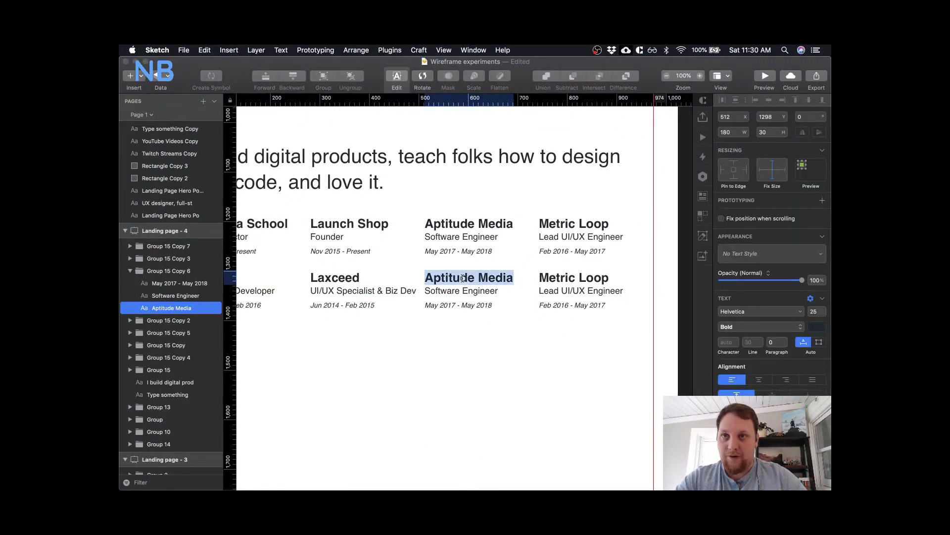
pyautogui.write('RD Glob')
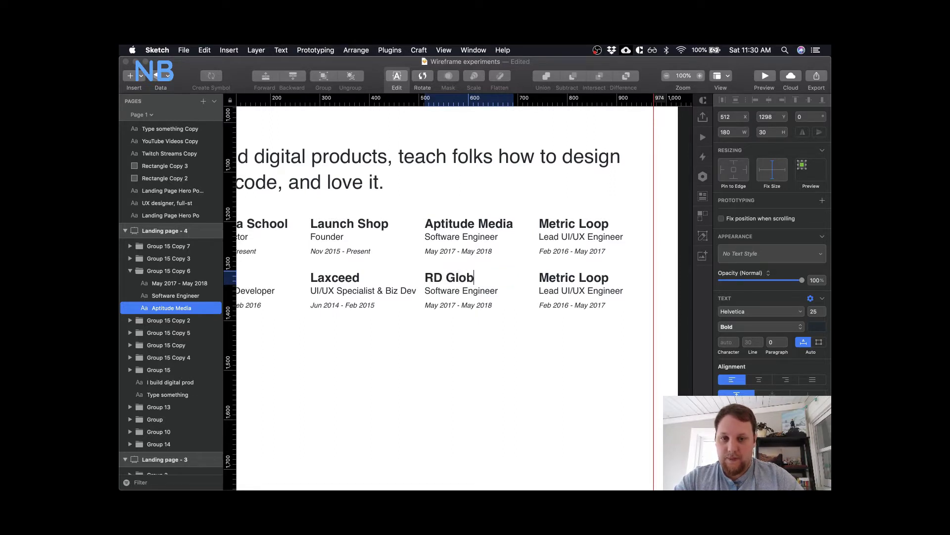
pyautogui.write('al Research')
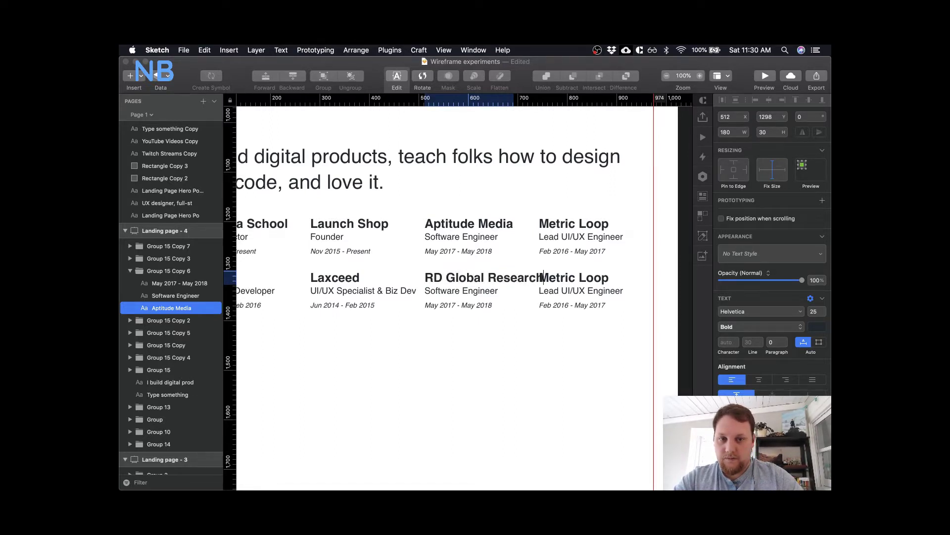
pyautogui.click(502, 355)
# - Delete the duplicate Metric Loop entry at the end of the second row
pyautogui.click(589, 292)
pyautogui.press('Delete')
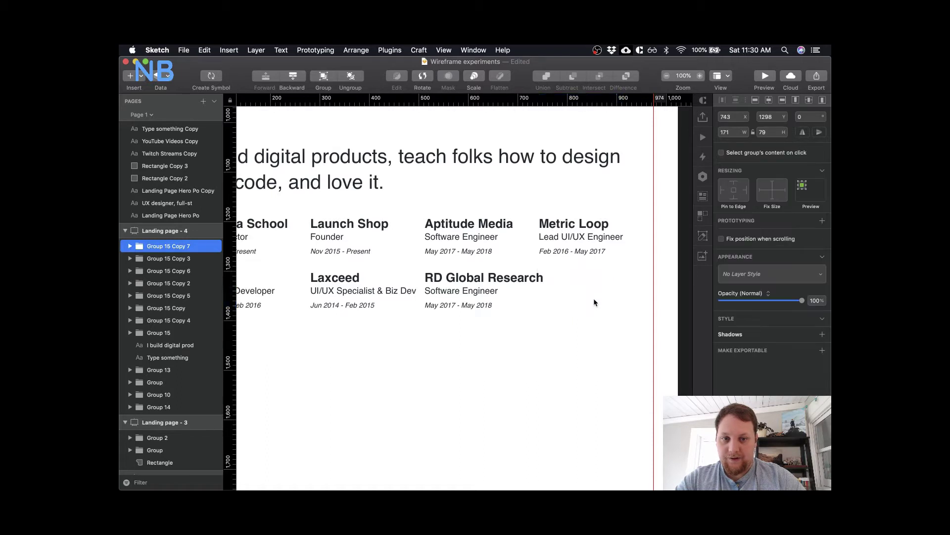
pyautogui.hscroll(-4, 514, 325)
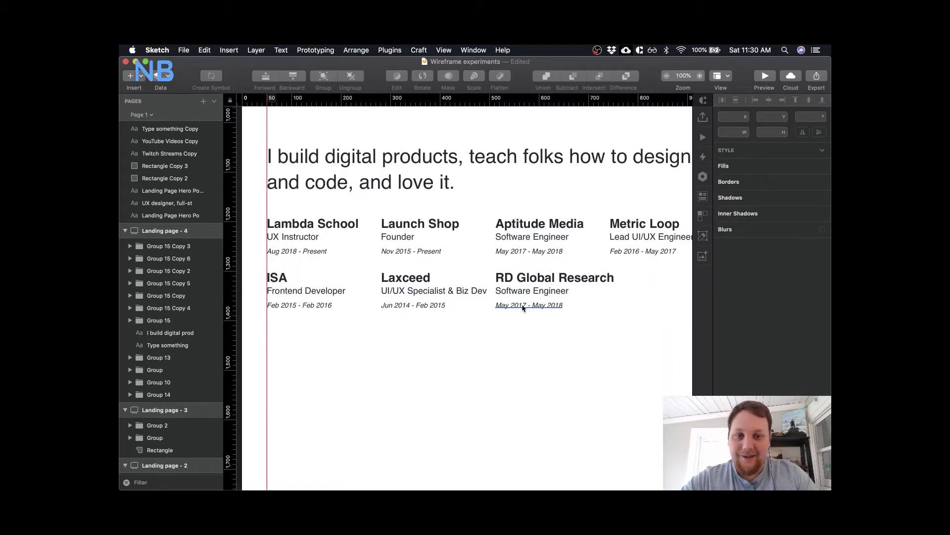
# - Check the RD Global Research role on the Career page and set the entry's job title to "UI Designer & Biz Dev"
pyautogui.click(523, 306)
pyautogui.click(562, 335)
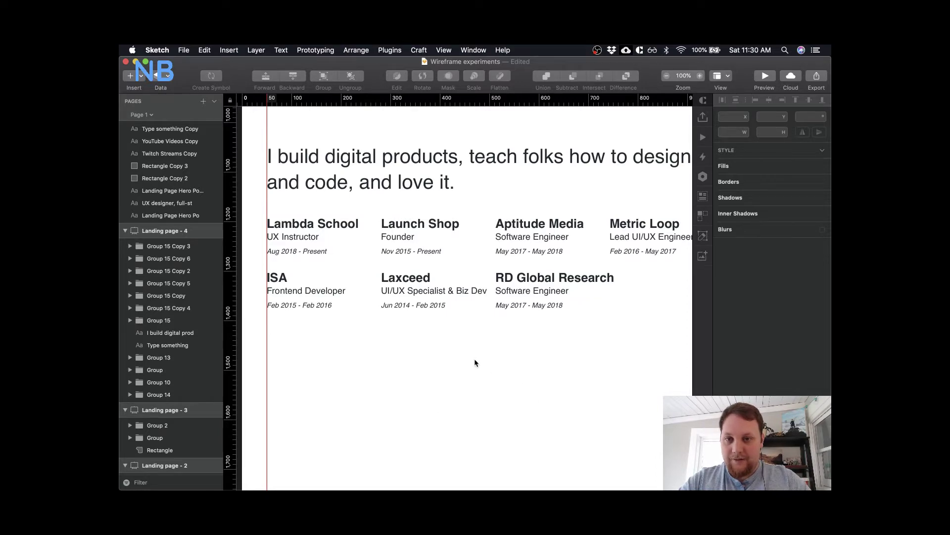
pyautogui.hotkey('ctrl', 'Up')
pyautogui.click(590, 378)
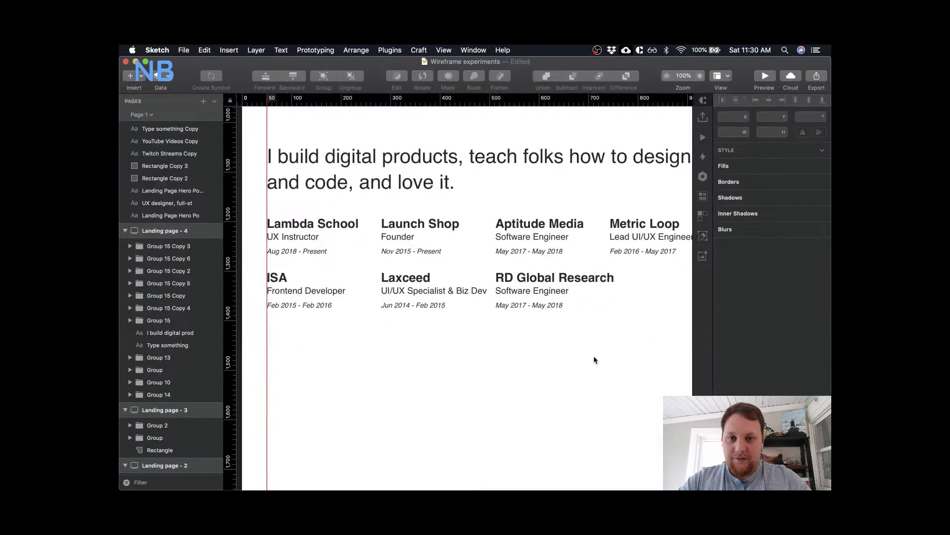
pyautogui.doubleClick(547, 292)
pyautogui.doubleClick(546, 293)
pyautogui.press('super+a')
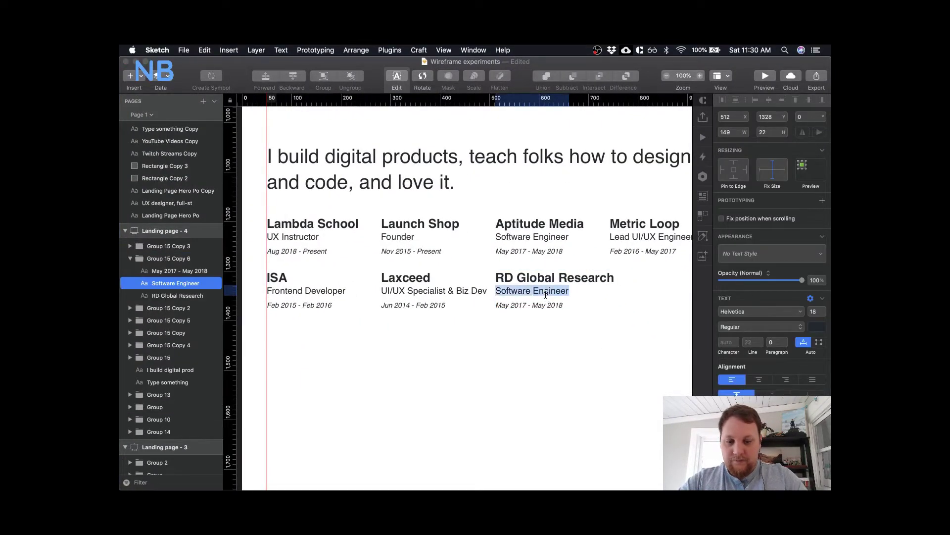
pyautogui.write('UI Desifgne')
pyautogui.press('BackSpace')
pyautogui.press('BackSpace')
pyautogui.press('BackSpace')
pyautogui.press('BackSpace')
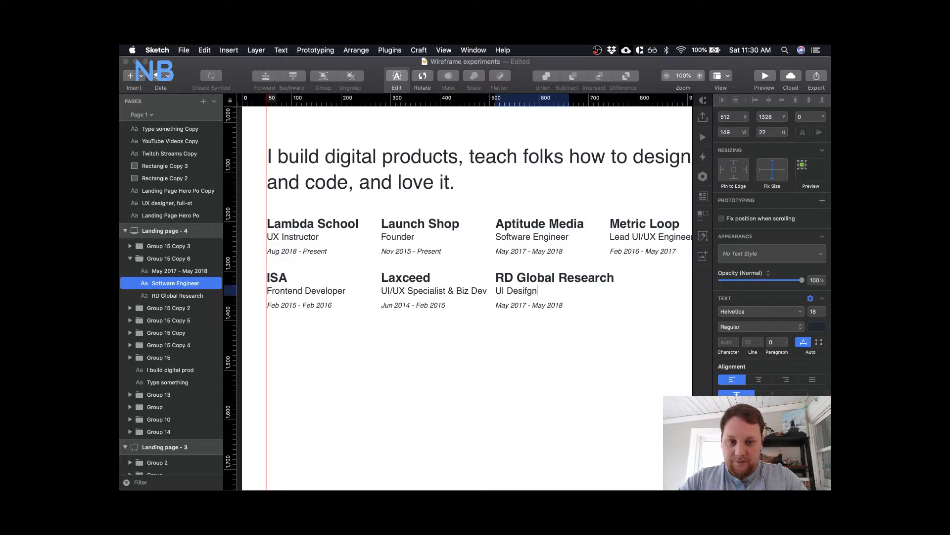
pyautogui.write('genr ')
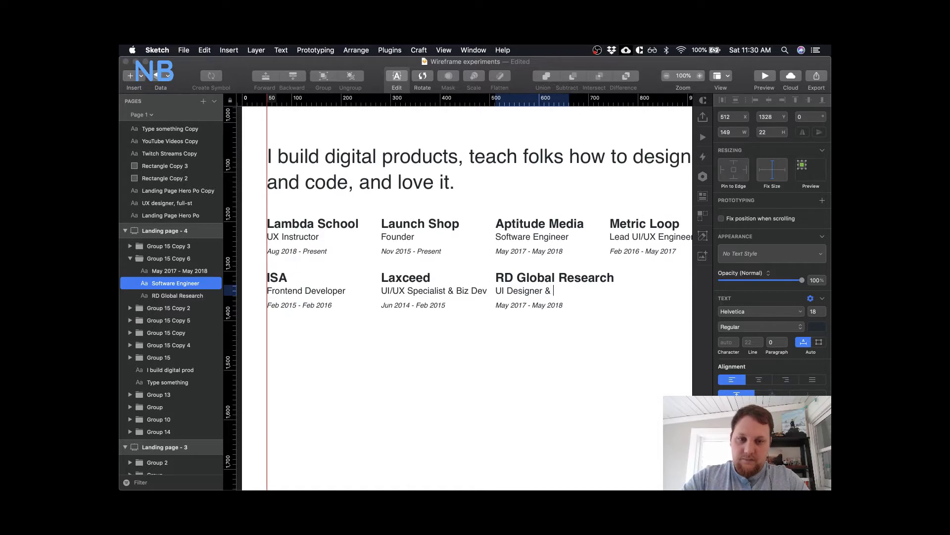
pyautogui.write('Biz D')
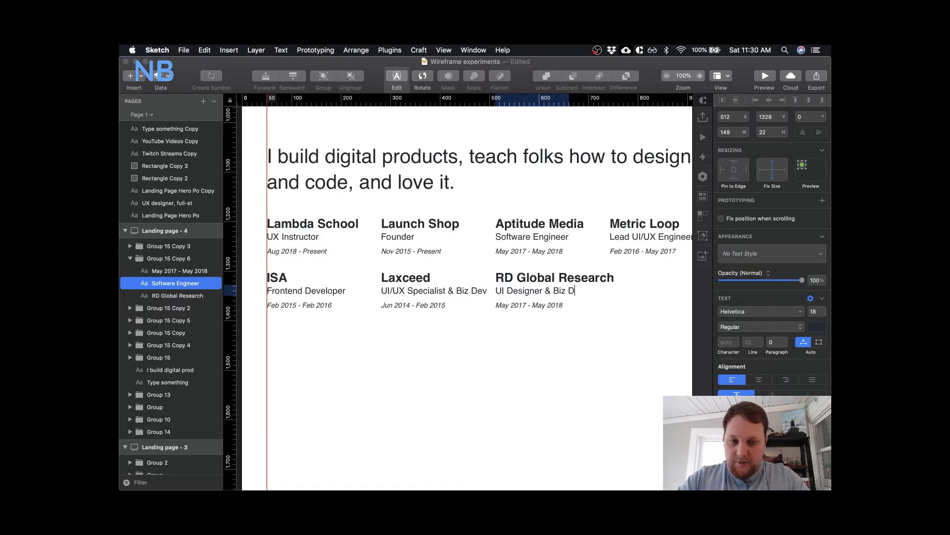
pyautogui.write('ev')
# - Check the RD Global Research dates on the Career page and set the entry's date line to "May 2014 - Feb 2015"
pyautogui.hotkey('ctrl', 'Up')
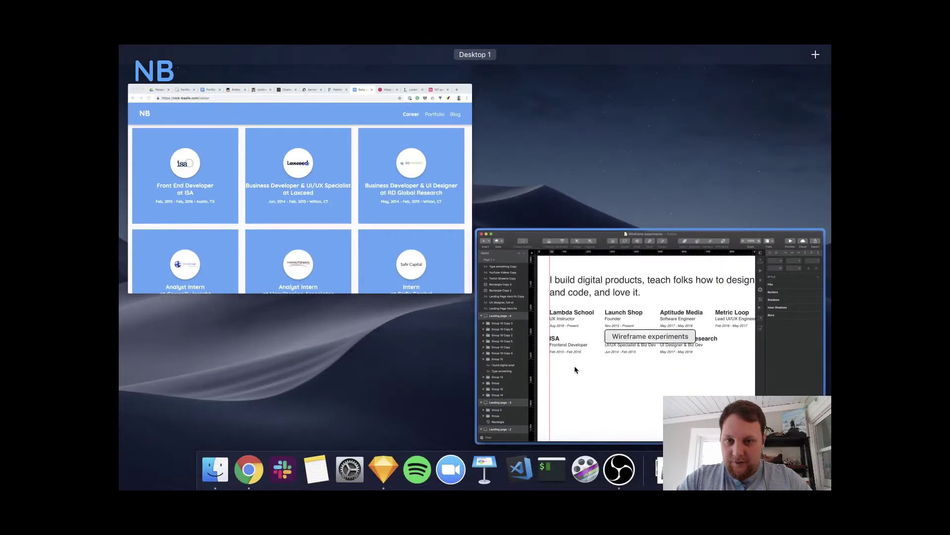
pyautogui.click(574, 366)
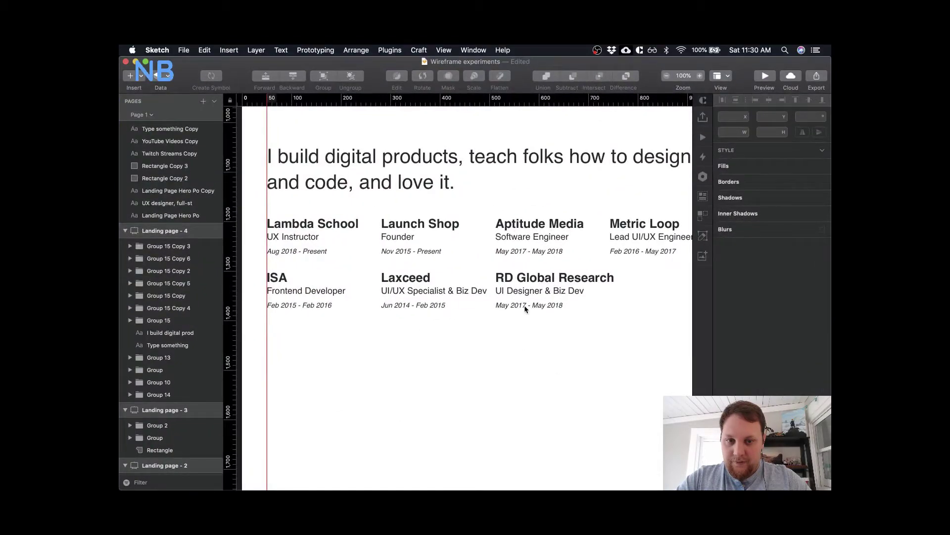
pyautogui.doubleClick(525, 307)
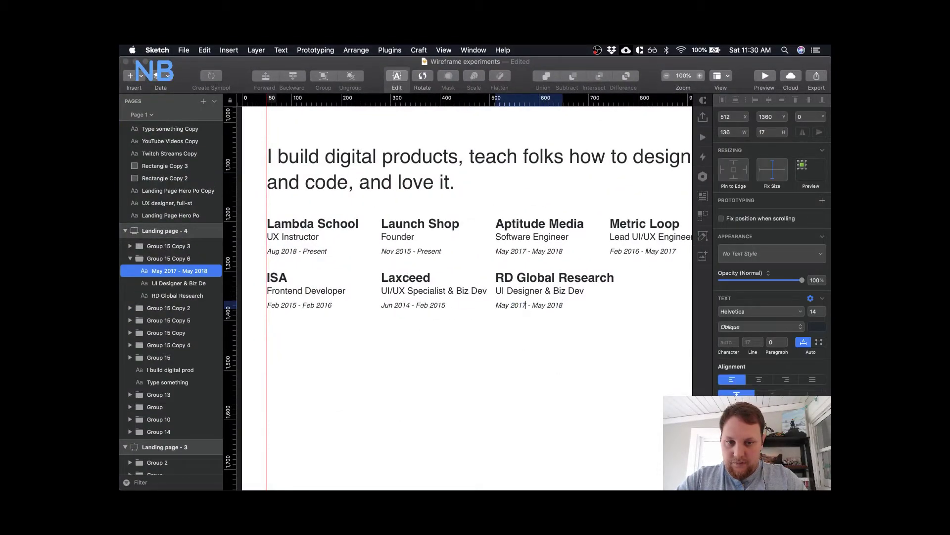
pyautogui.press('BackSpace')
pyautogui.write('4')
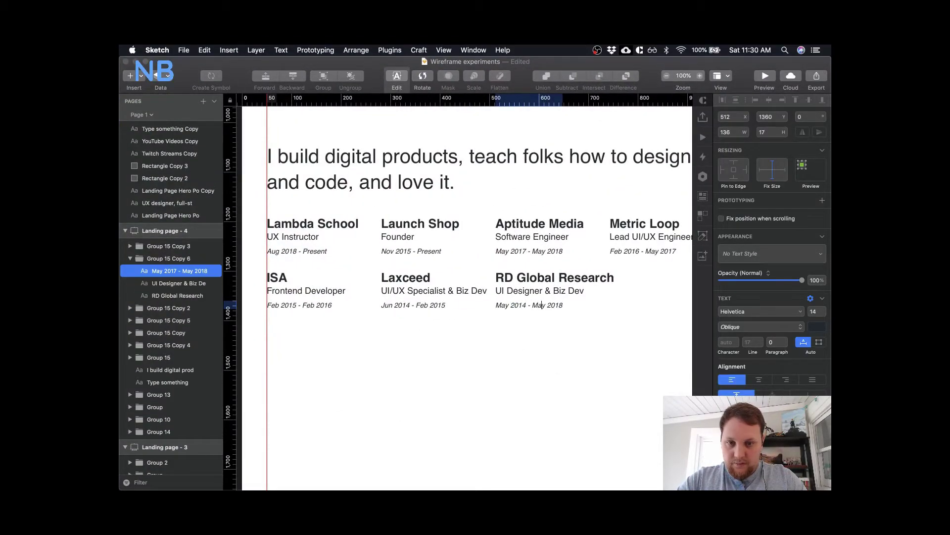
pyautogui.press('BackSpace')
pyautogui.press('BackSpace')
pyautogui.press('Delete')
pyautogui.write('Feb 201')
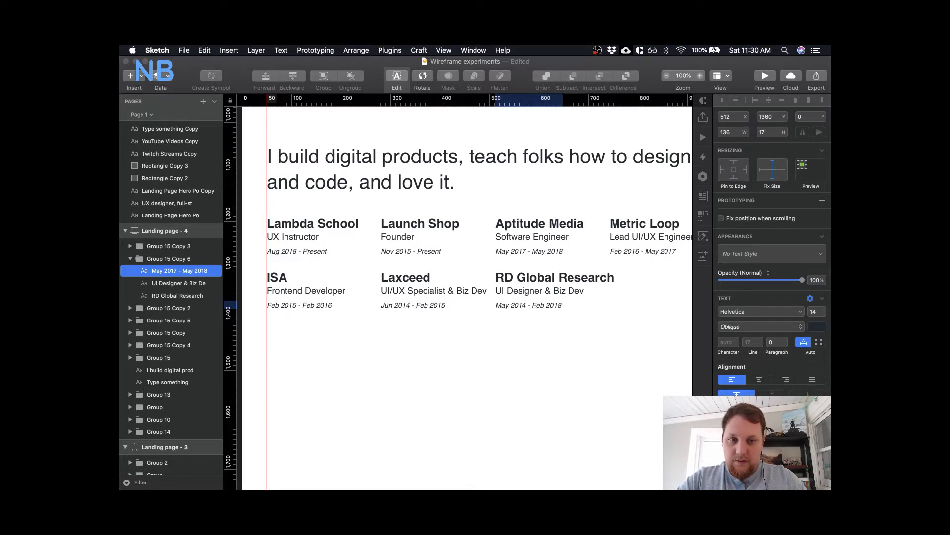
pyautogui.write('5')
pyautogui.press('Escape')
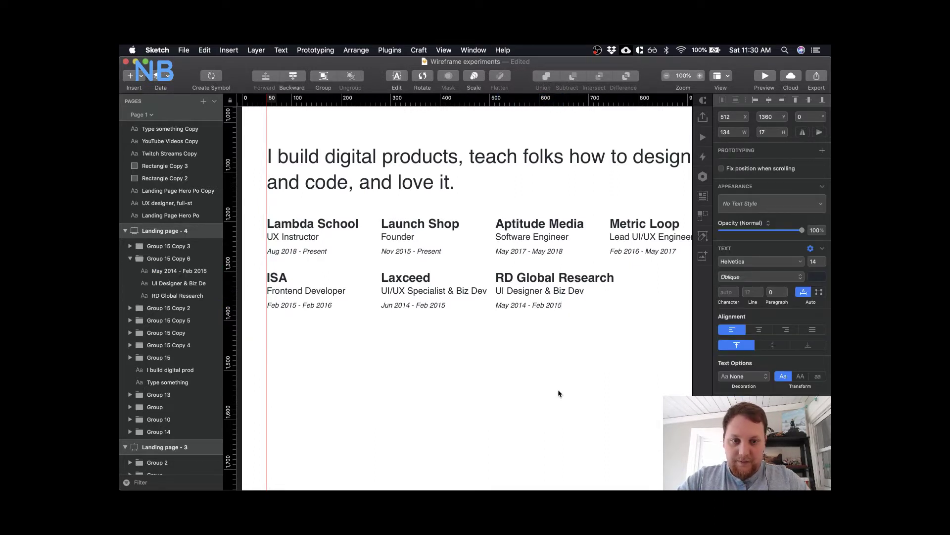
pyautogui.click(557, 389)
# - Review the finished job rows, switch to Chrome and examine how the reference portfolio sites lay out their experience and writing sections
pyautogui.scroll(-2, 519, 360)
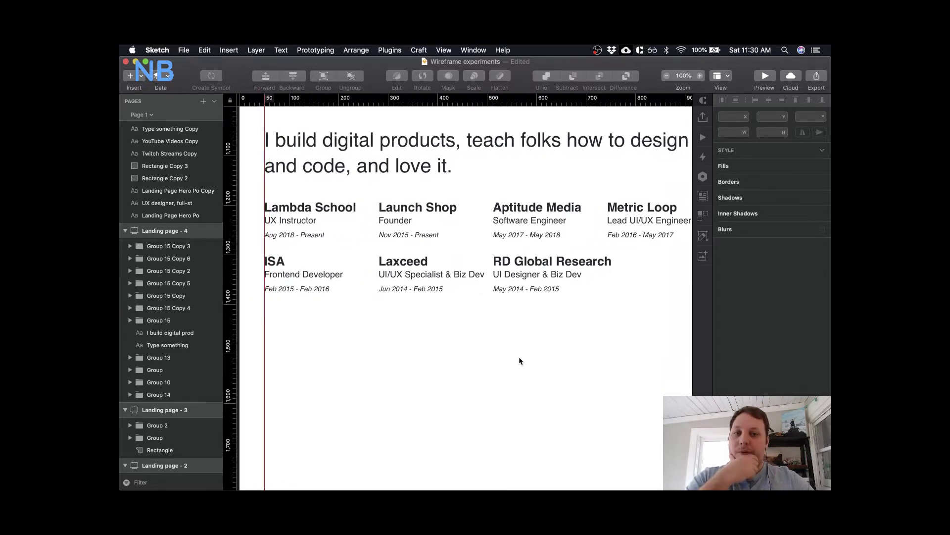
pyautogui.press('super+minus')
pyautogui.press('super+plus')
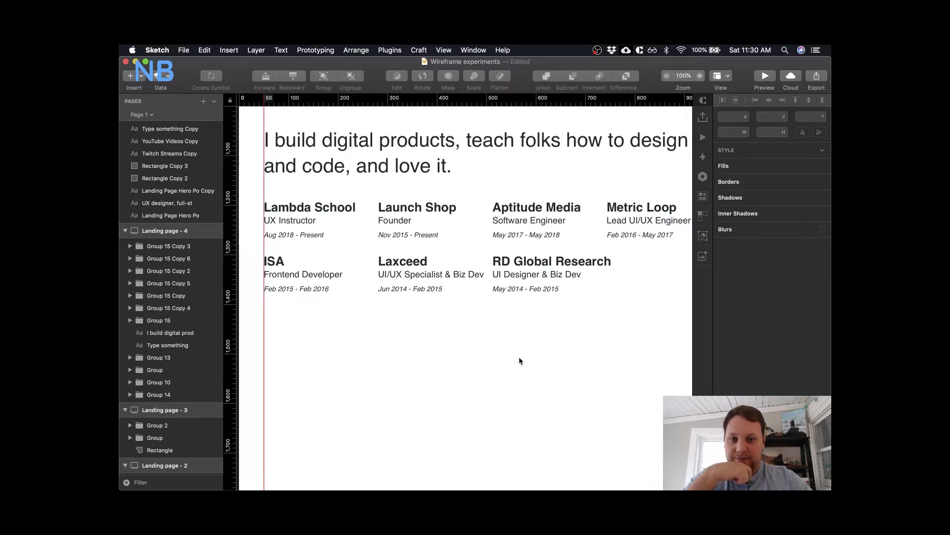
pyautogui.hscroll(5, 519, 360)
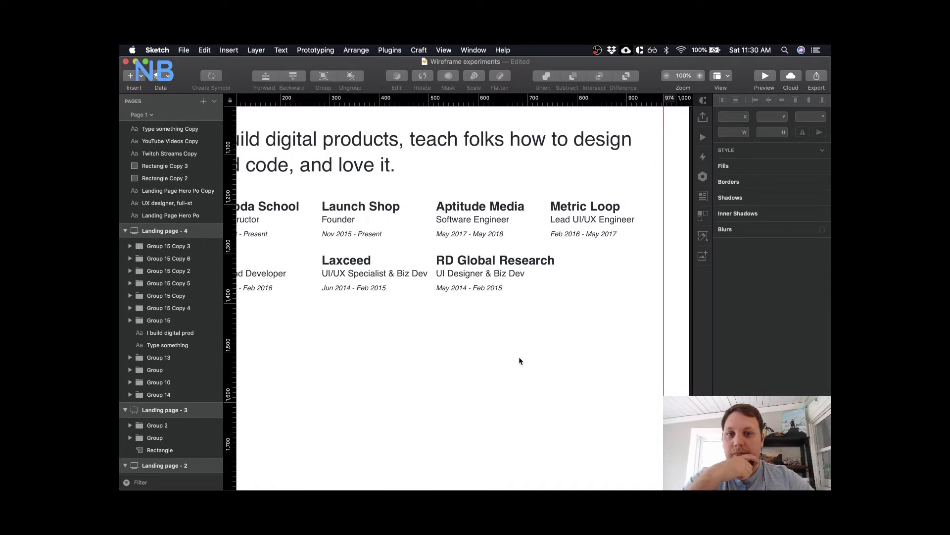
pyautogui.hscroll(-3, 431, 397)
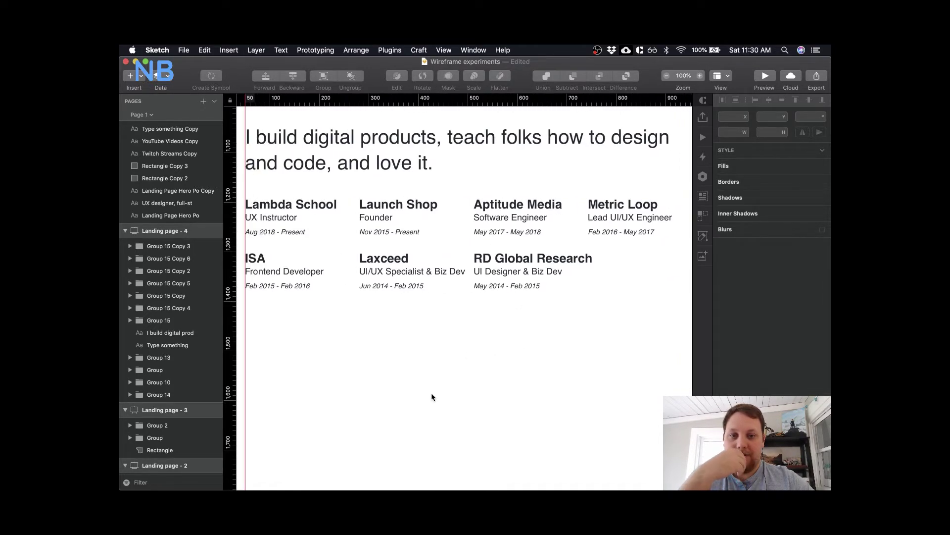
pyautogui.hotkey('ctrl', 'Up')
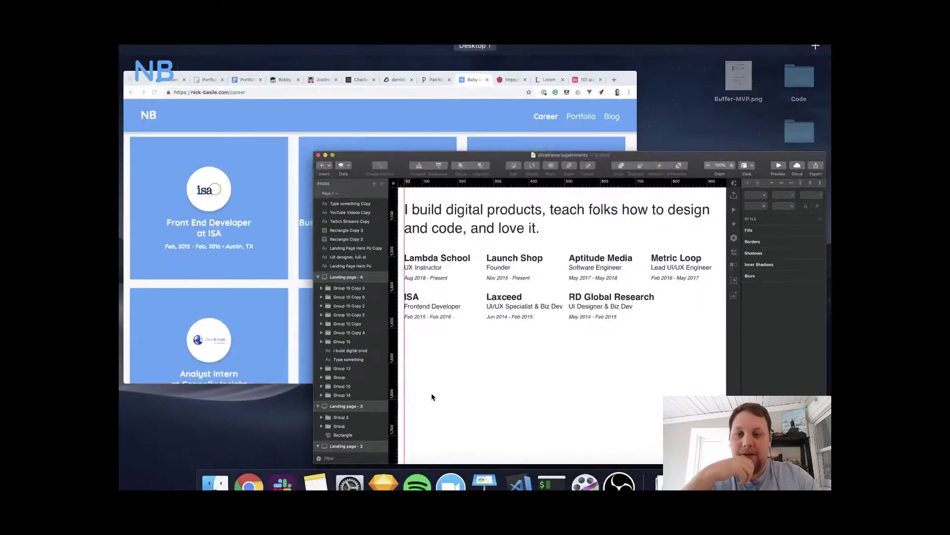
pyautogui.click(387, 267)
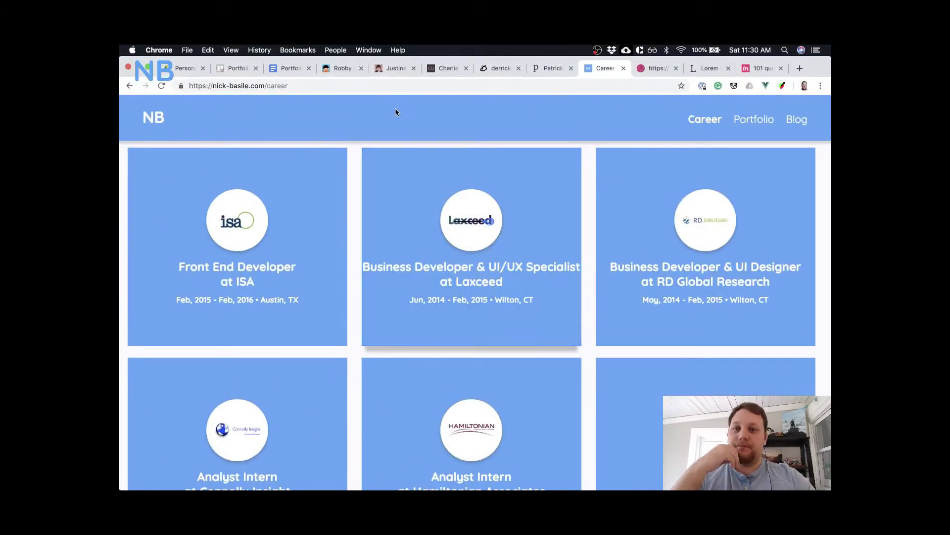
pyautogui.click(394, 68)
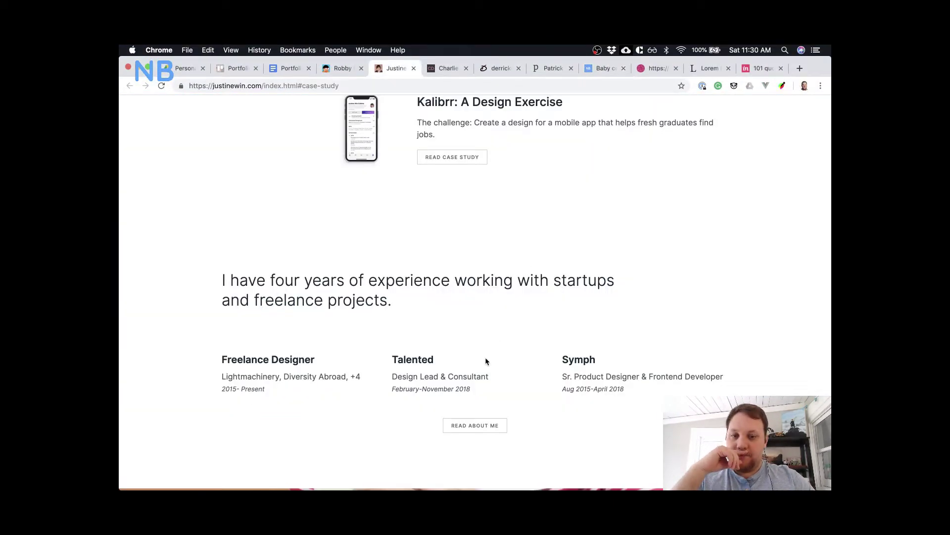
pyautogui.scroll(-3, 486, 361)
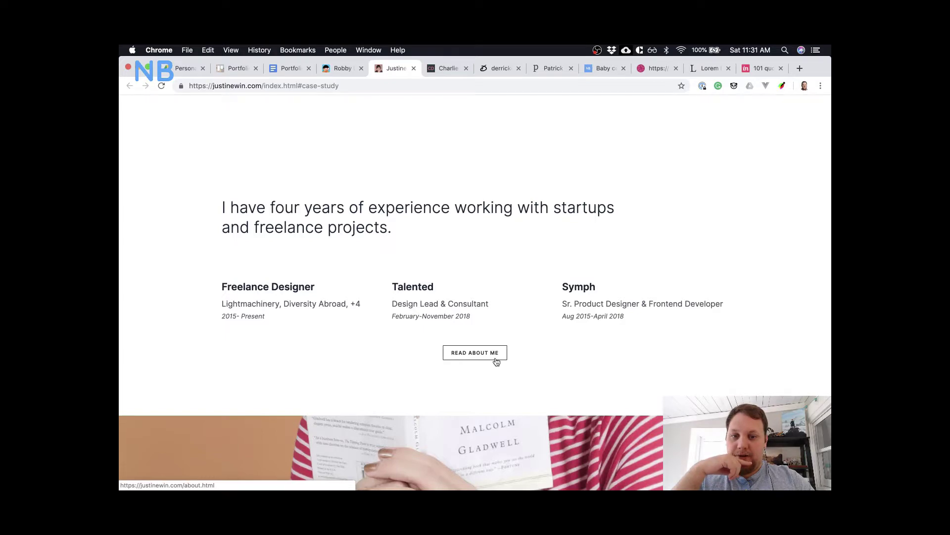
pyautogui.scroll(5, 495, 357)
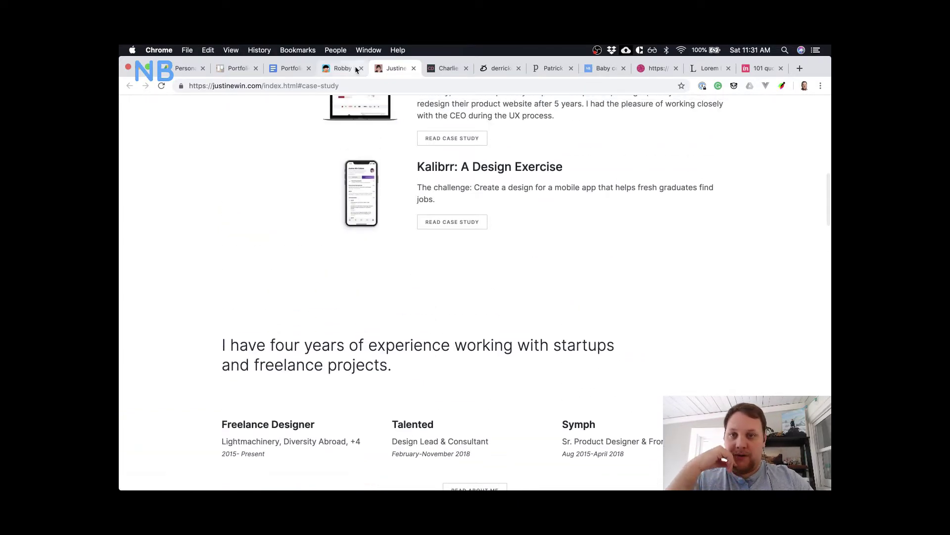
pyautogui.click(355, 67)
pyautogui.click(439, 67)
pyautogui.scroll(-5, 535, 267)
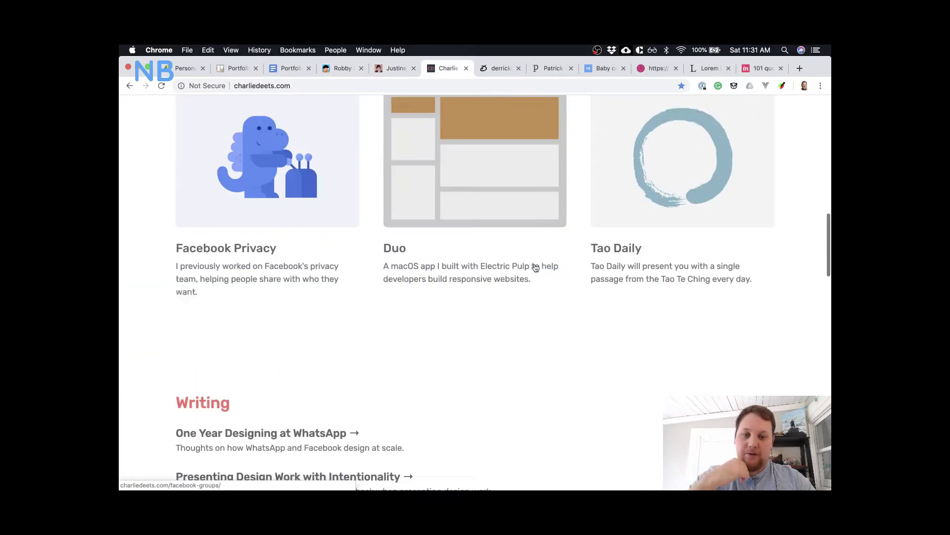
pyautogui.scroll(-1, 535, 268)
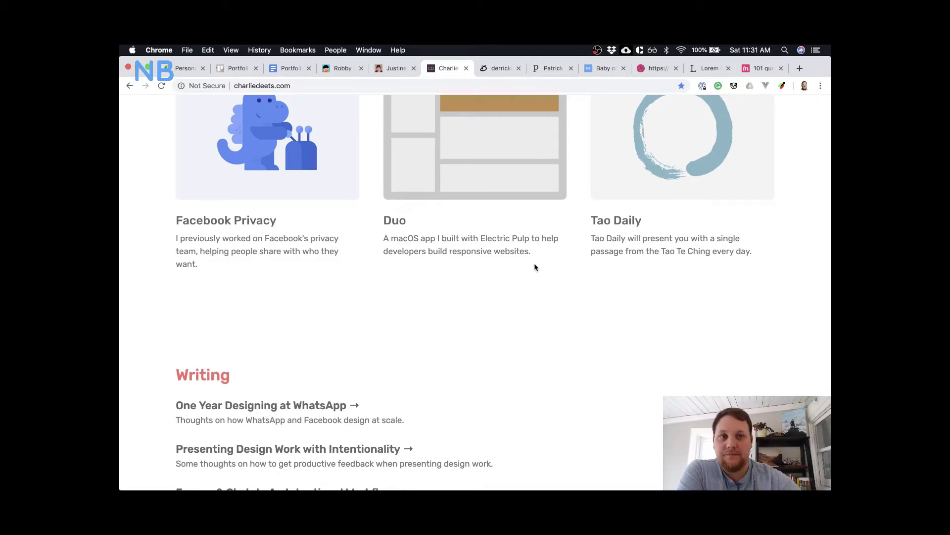
# - Return to Sketch and add a "View Resume" text centred roughly beneath the second row of job entries
pyautogui.hotkey('ctrl', 'Up')
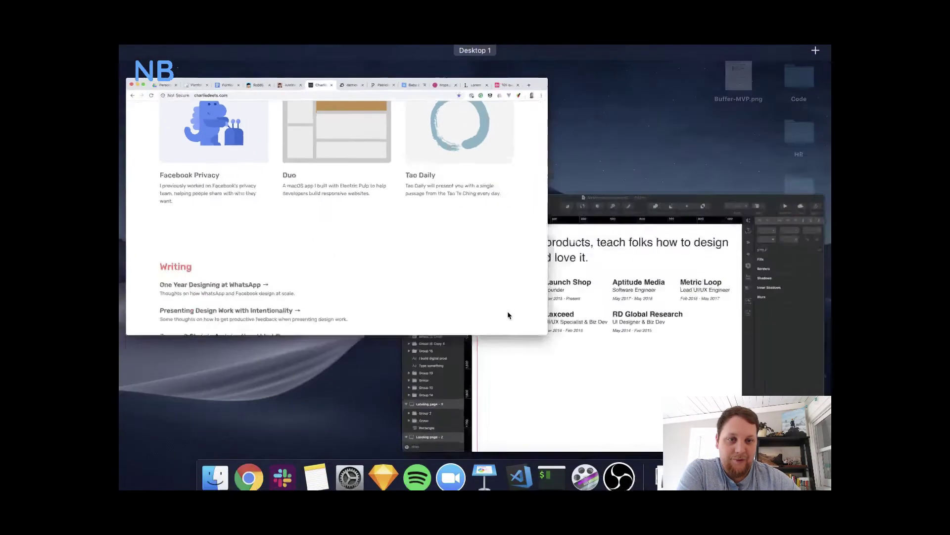
pyautogui.click(593, 340)
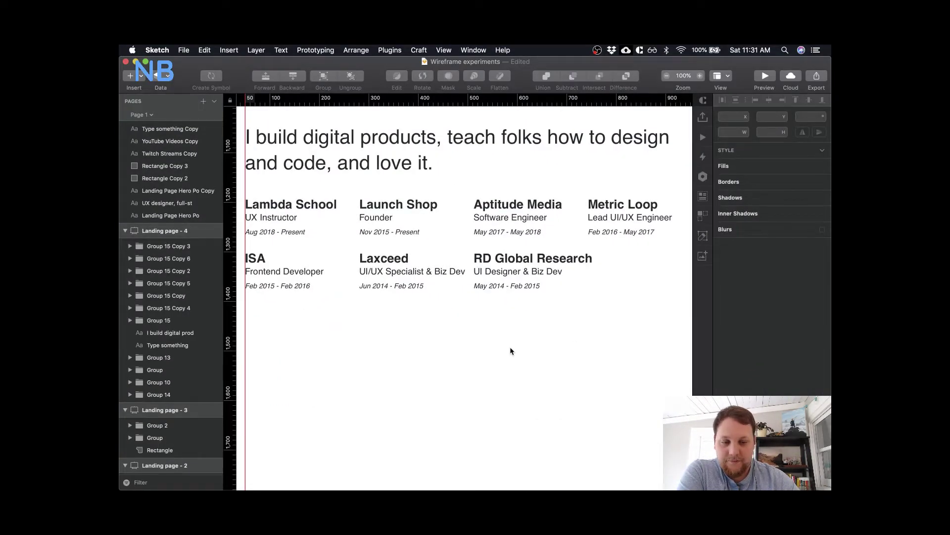
pyautogui.scroll(-3, 511, 351)
pyautogui.scroll(-5, 511, 351)
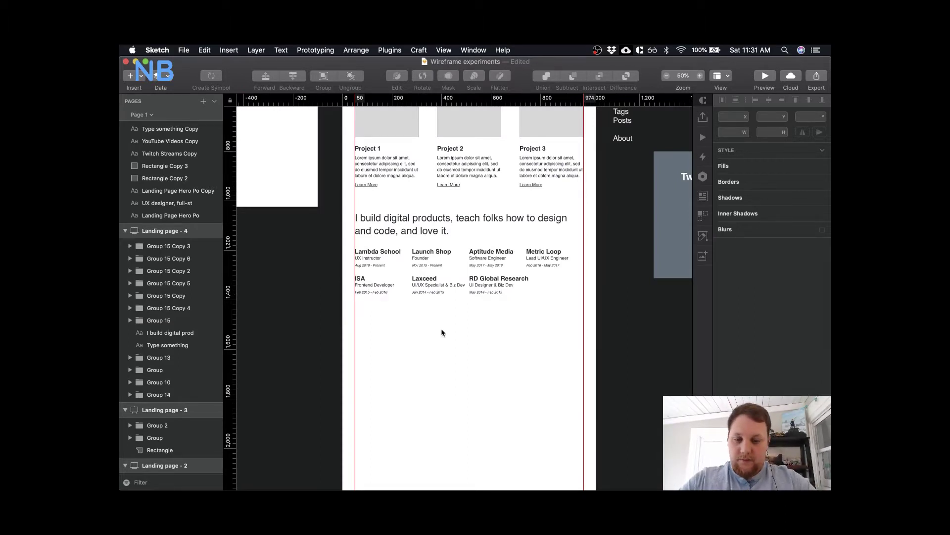
pyautogui.press('t')
pyautogui.click(451, 317)
pyautogui.write('M')
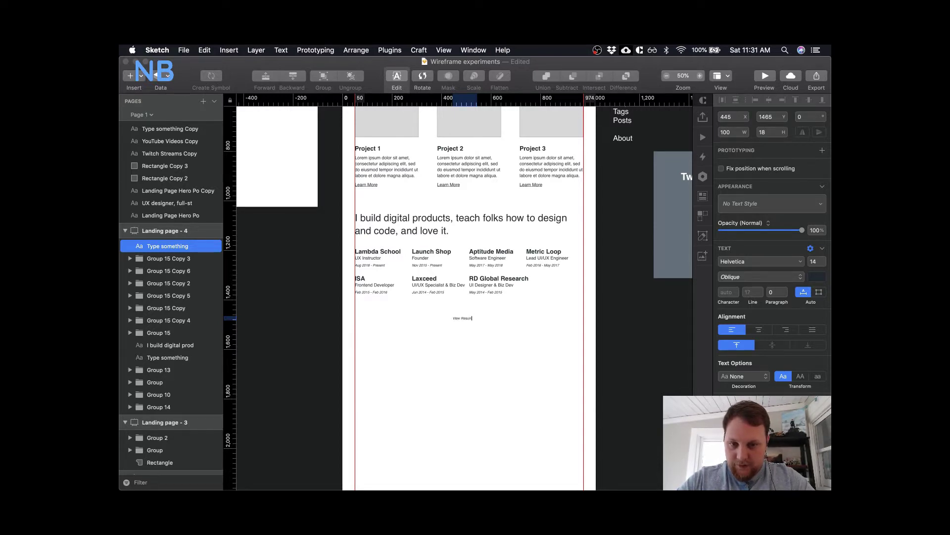
pyautogui.press('Escape')
pyautogui.press('super+0')
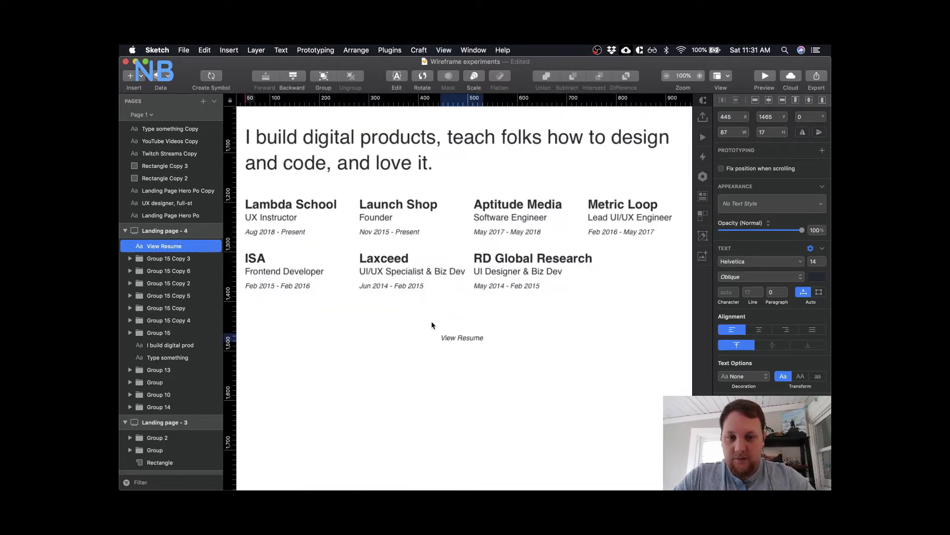
# - Set the "View Resume" text to Regular at size 21 and shift it left to about X 419, Y 1459
pyautogui.click(761, 282)
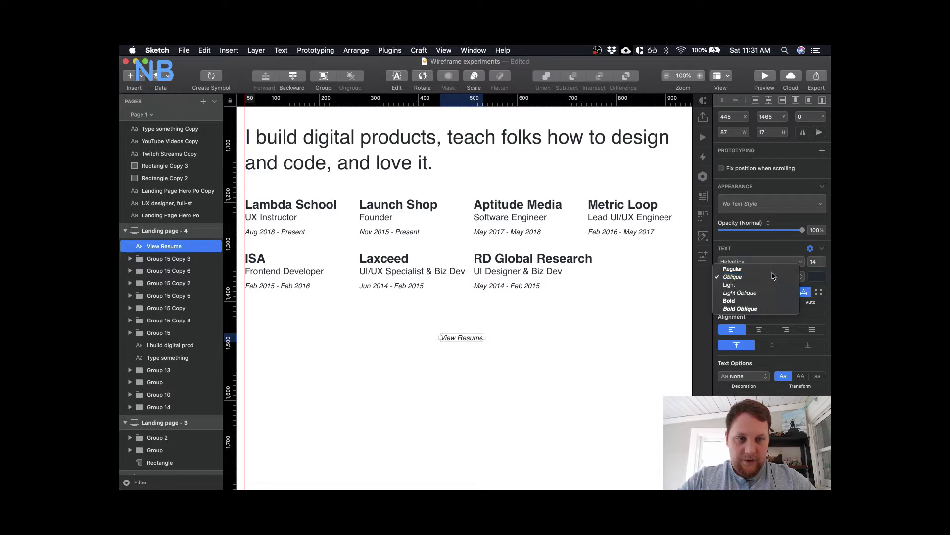
pyautogui.click(765, 268)
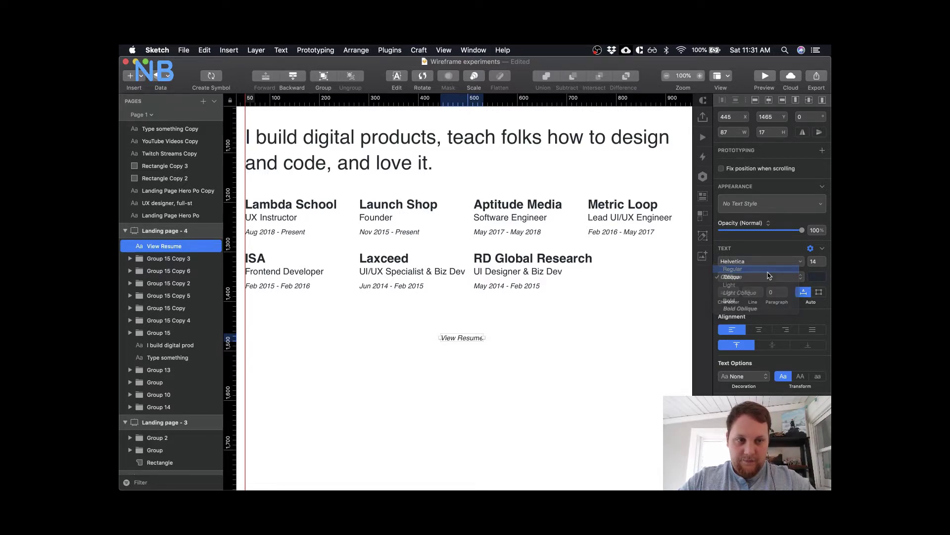
pyautogui.click(813, 262)
pyautogui.write('21')
pyautogui.press('Return')
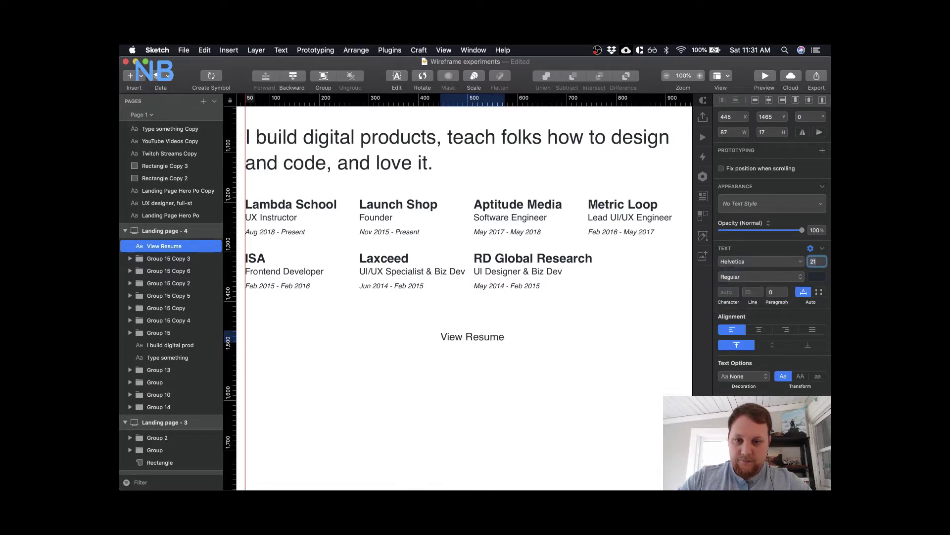
pyautogui.moveTo(476, 337); pyautogui.dragTo(462, 337)
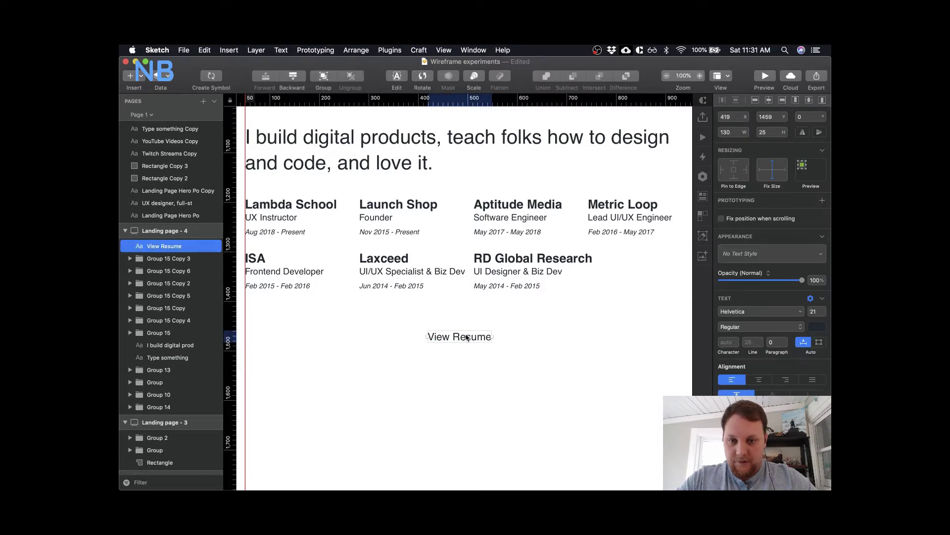
# - Check the font size of the Laxceed job title and set the "View Resume" text to size 18
pyautogui.click(437, 276)
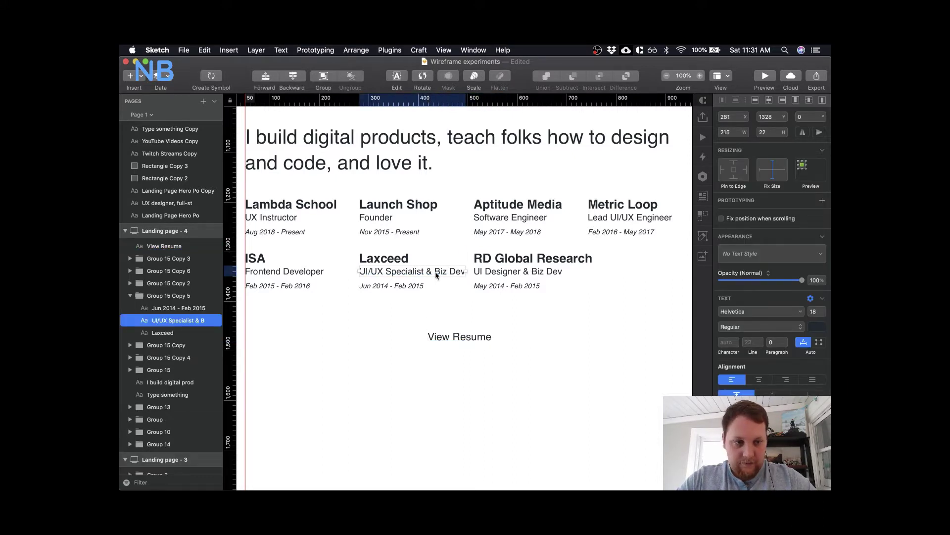
pyautogui.click(476, 340)
pyautogui.click(817, 311)
pyautogui.write('1')
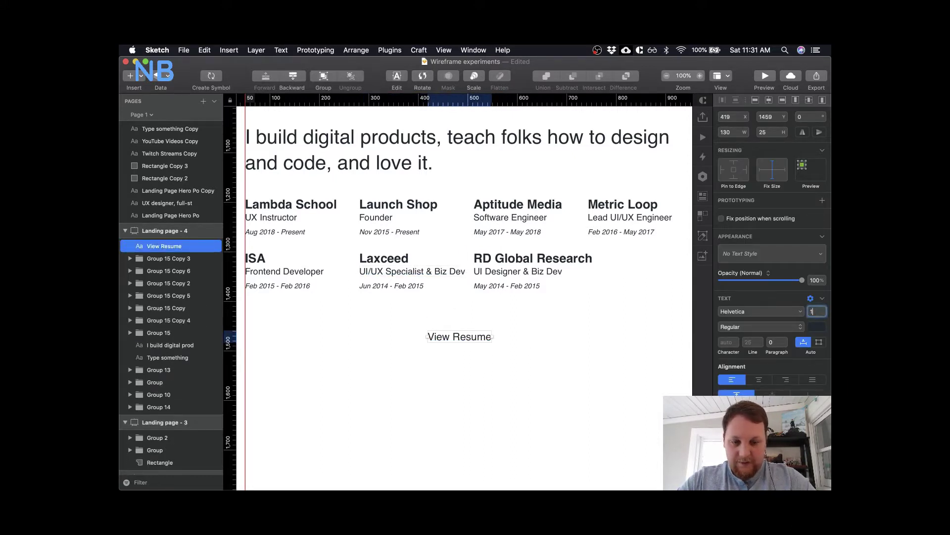
pyautogui.write('8')
pyautogui.press('Return')
pyautogui.click(520, 408)
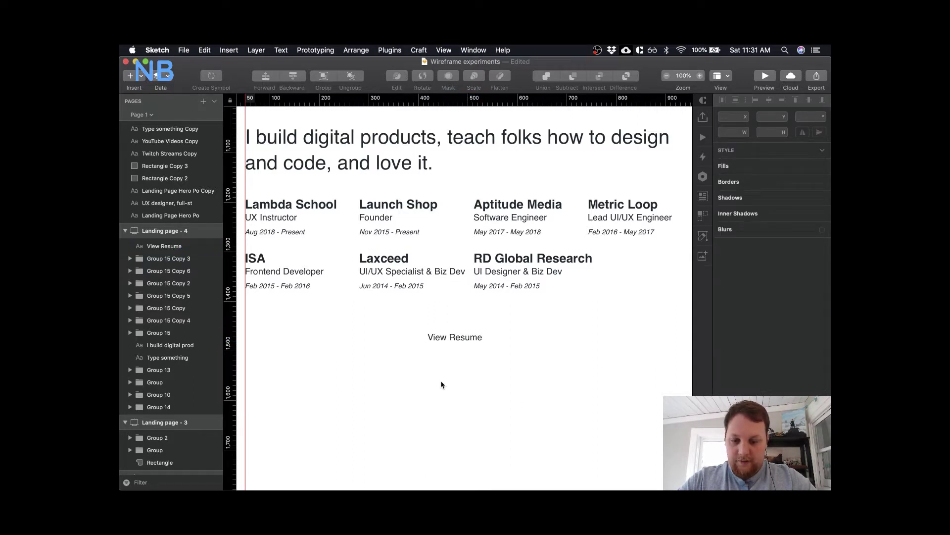
# - Draw a rectangle about 145 by 37 px around the "View Resume" text, with its fill off and a dark border
pyautogui.click(465, 338)
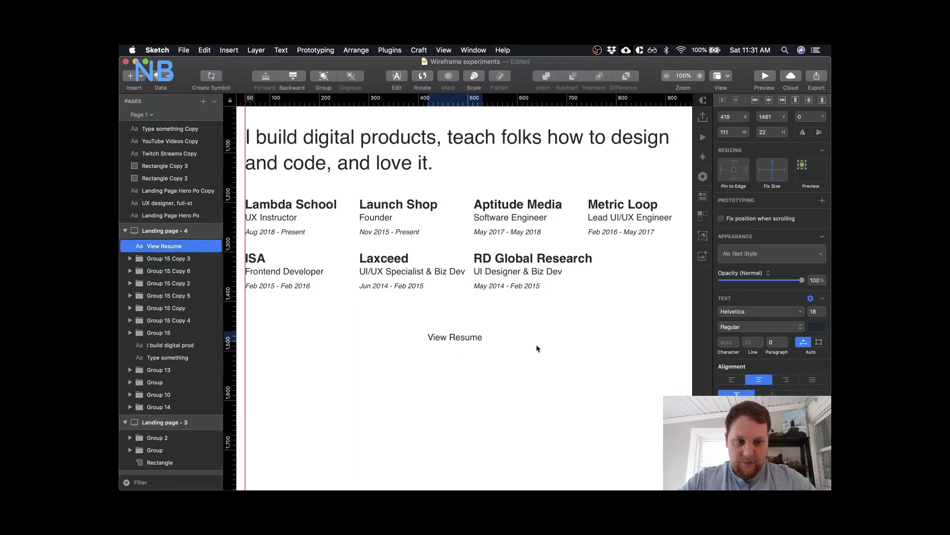
pyautogui.press('r')
pyautogui.moveTo(419, 328); pyautogui.dragTo(491, 346)
pyautogui.click(467, 376)
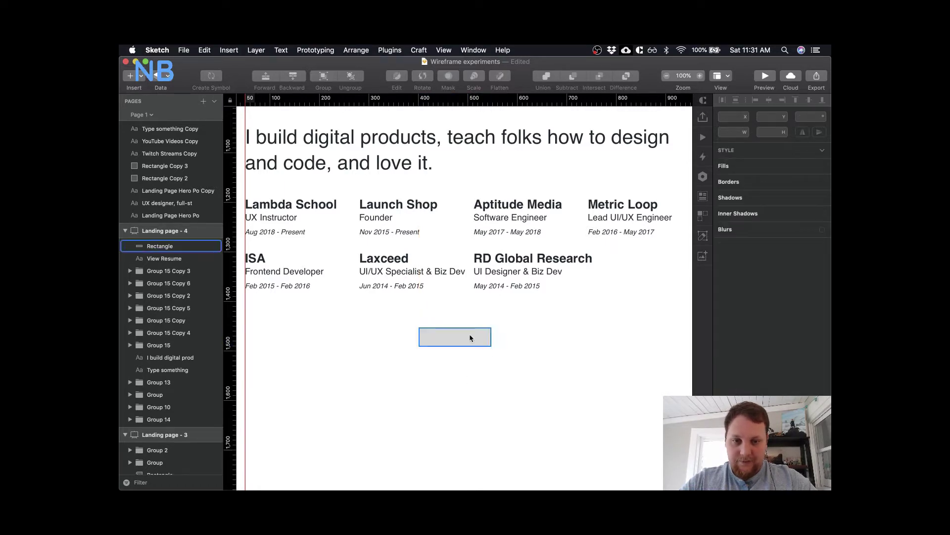
pyautogui.click(469, 336)
pyautogui.click(721, 353)
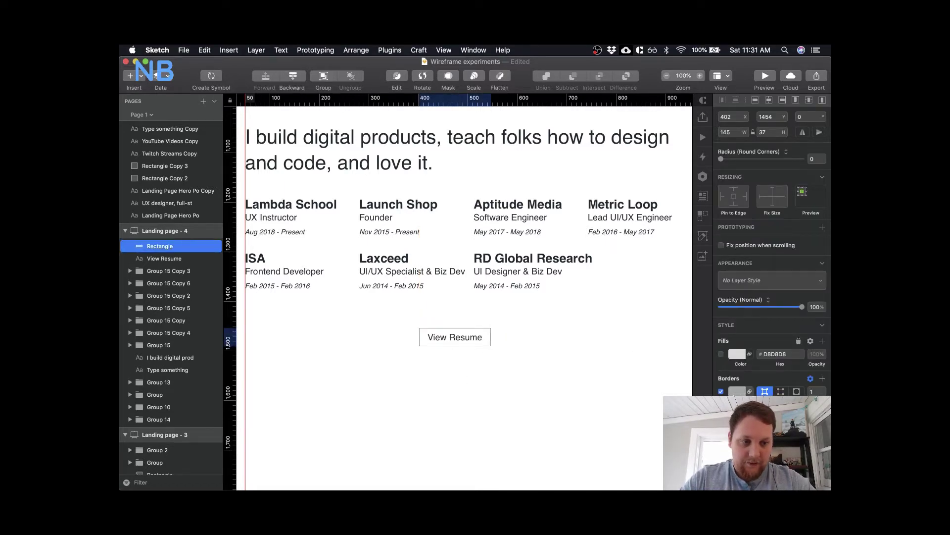
pyautogui.click(737, 391)
pyautogui.press('Escape')
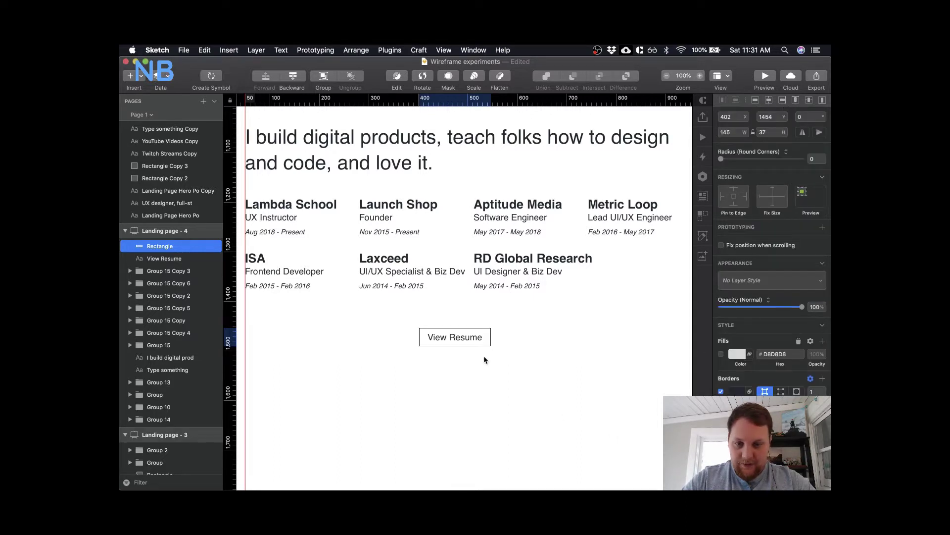
# - Nudge the "View Resume" text inside the rectangle to X 422, Y 1464
pyautogui.click(454, 339)
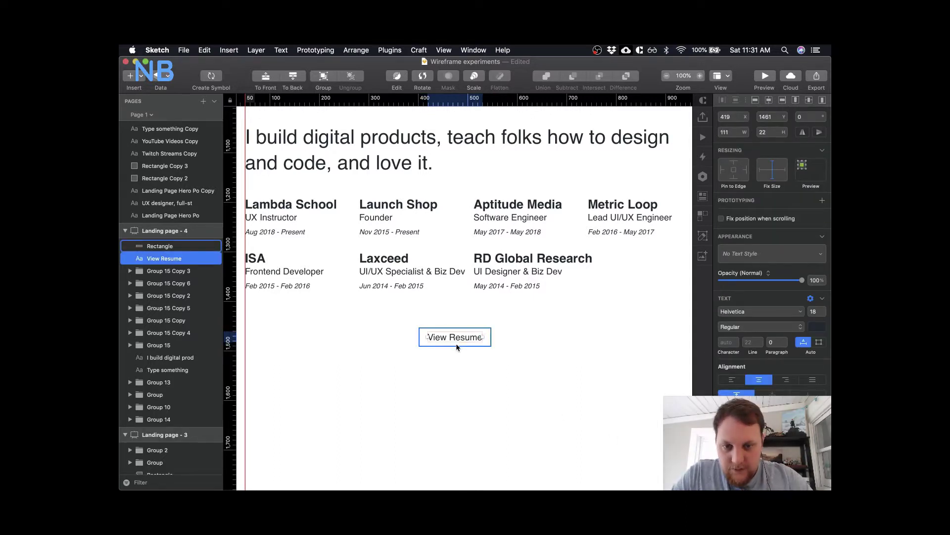
pyautogui.press('Up')
pyautogui.press('Up')
pyautogui.press('Down')
pyautogui.press('Down')
pyautogui.press('Down')
pyautogui.press('Down')
pyautogui.press('Down')
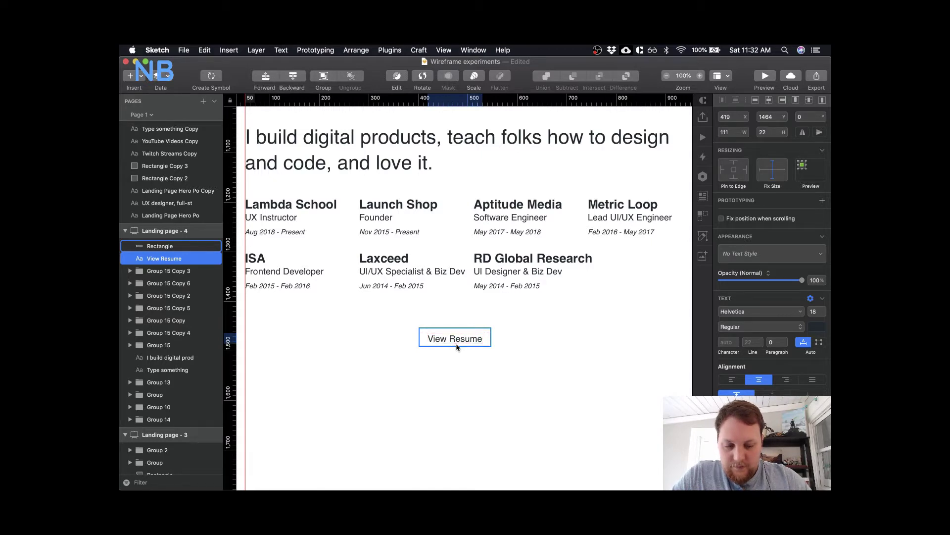
pyautogui.press('Right')
pyautogui.press('Right')
pyautogui.press('Right')
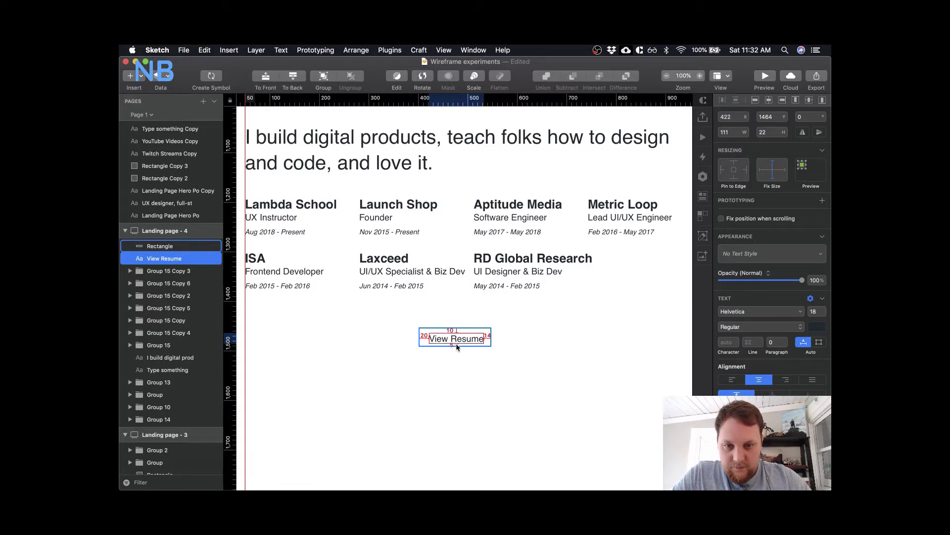
# - Resize the rectangle around "View Resume" to 151 px wide and increase its height by 5 px
pyautogui.click(455, 344)
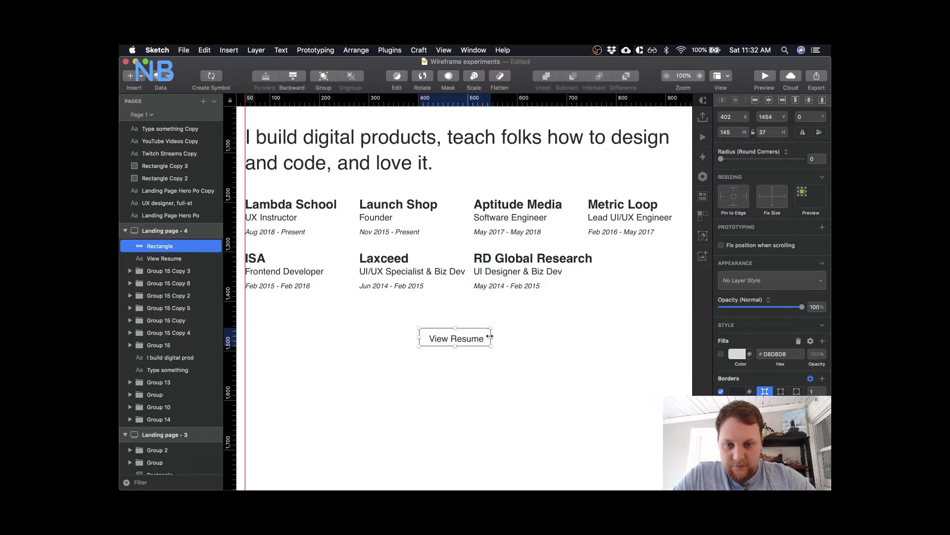
pyautogui.moveTo(491, 337); pyautogui.dragTo(495, 336)
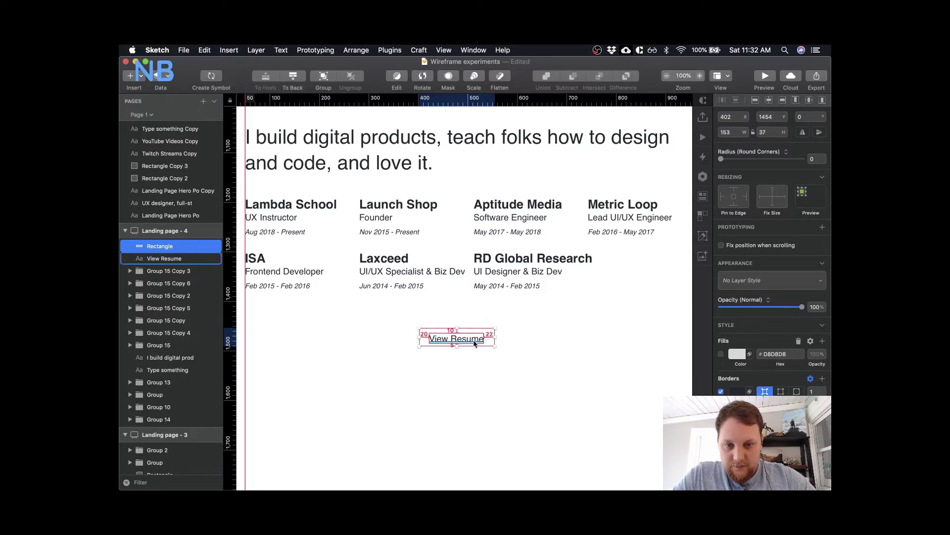
pyautogui.click(746, 132)
pyautogui.click(745, 135)
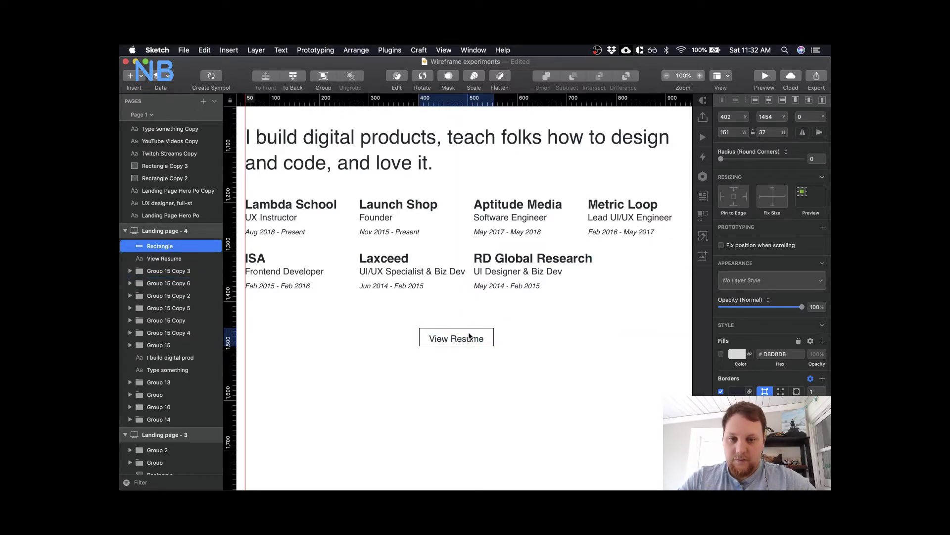
pyautogui.press('alt')
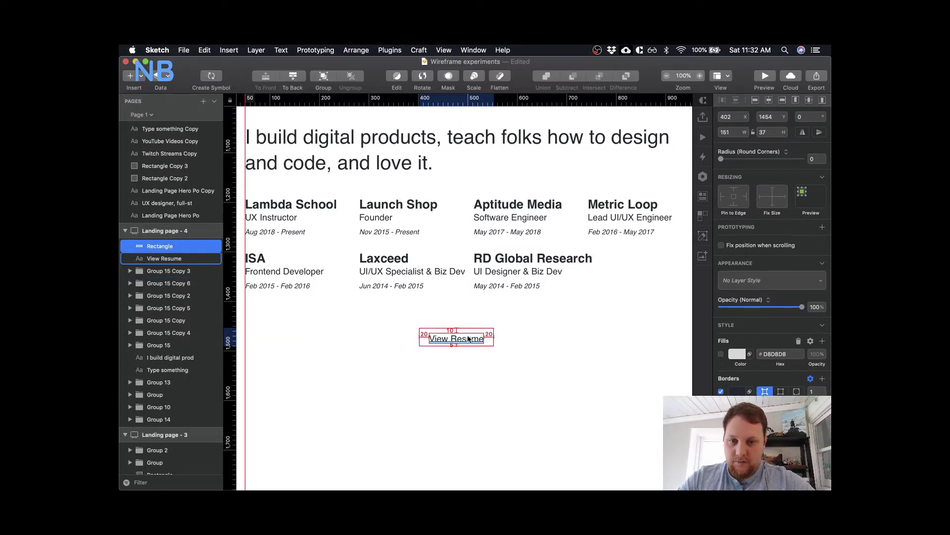
pyautogui.click(771, 131)
pyautogui.write('+5')
pyautogui.press('Return')
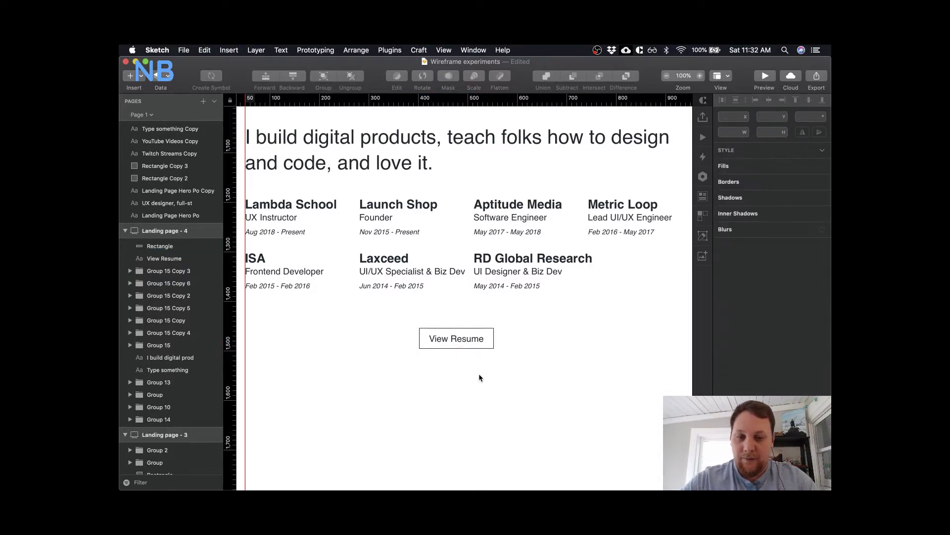
# - Group the "View Resume" text with its rectangle and centre the button horizontally on the page at X 437
pyautogui.moveTo(523, 362); pyautogui.dragTo(468, 318)
pyautogui.press('super+g')
pyautogui.press('super+minus')
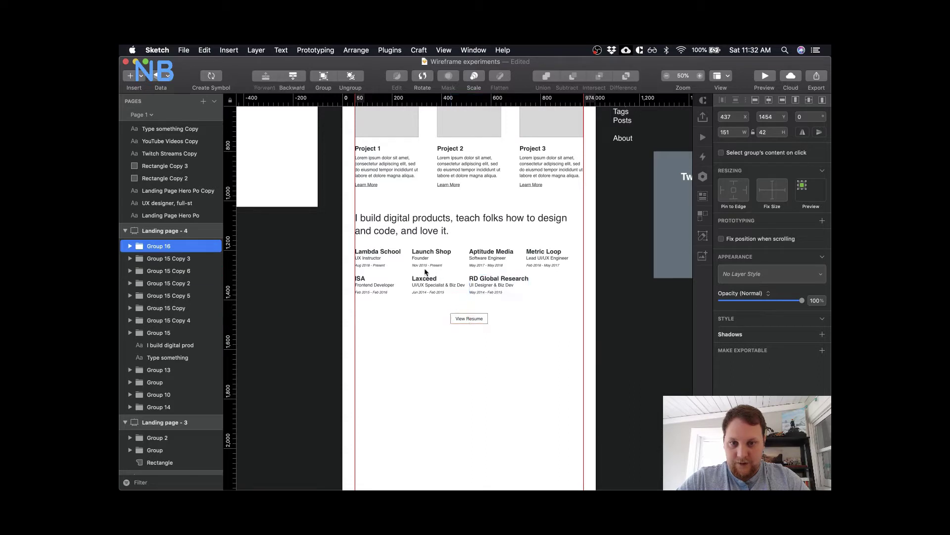
# - Group all seven job entries and move the group down 10 px to Y 1199
pyautogui.press('Escape')
pyautogui.moveTo(554, 304); pyautogui.dragTo(380, 258)
pyautogui.press('super+g')
pyautogui.keyDown('shift'); pyautogui.click(409, 224); pyautogui.keyUp('shift')
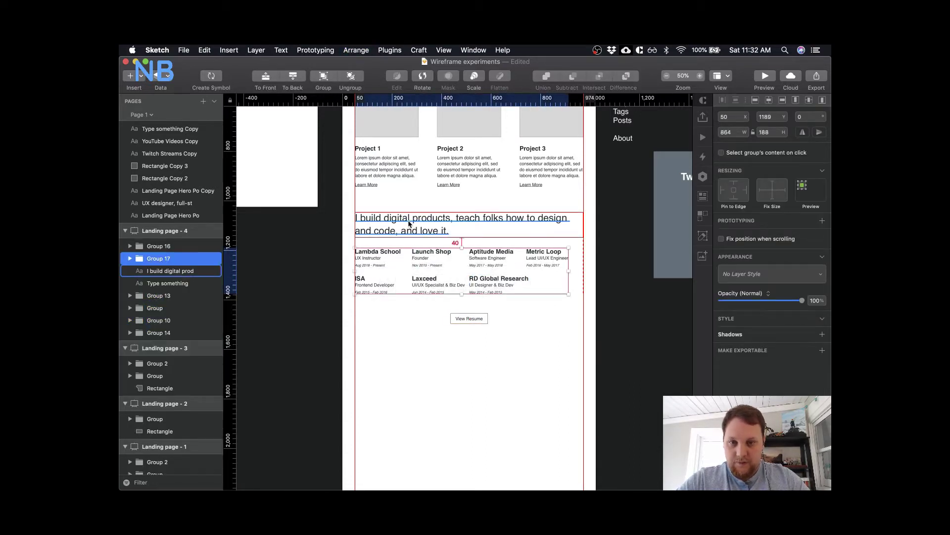
pyautogui.hotkey('shift', 'Down')
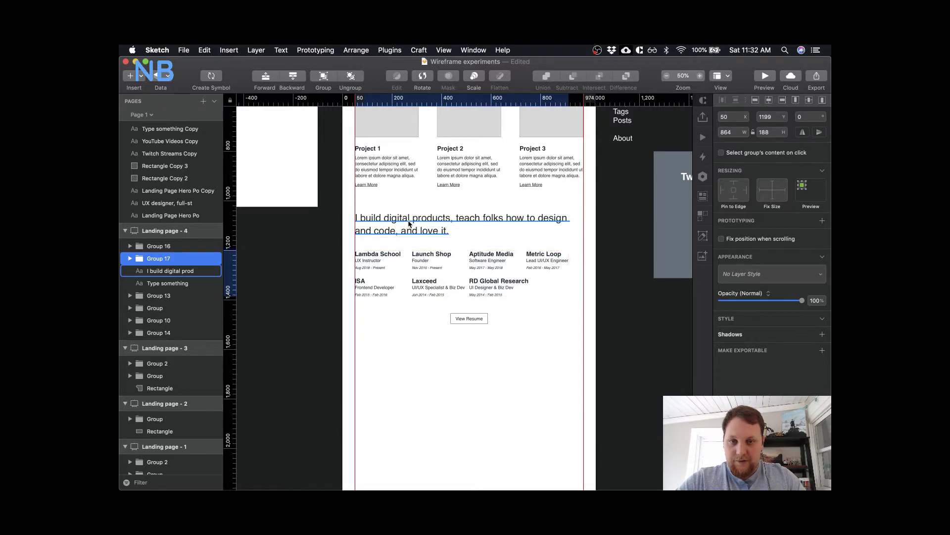
pyautogui.click(457, 310)
# - Examine the View Resume button and its spacing to the job entries at several zoom levels
pyautogui.click(460, 318)
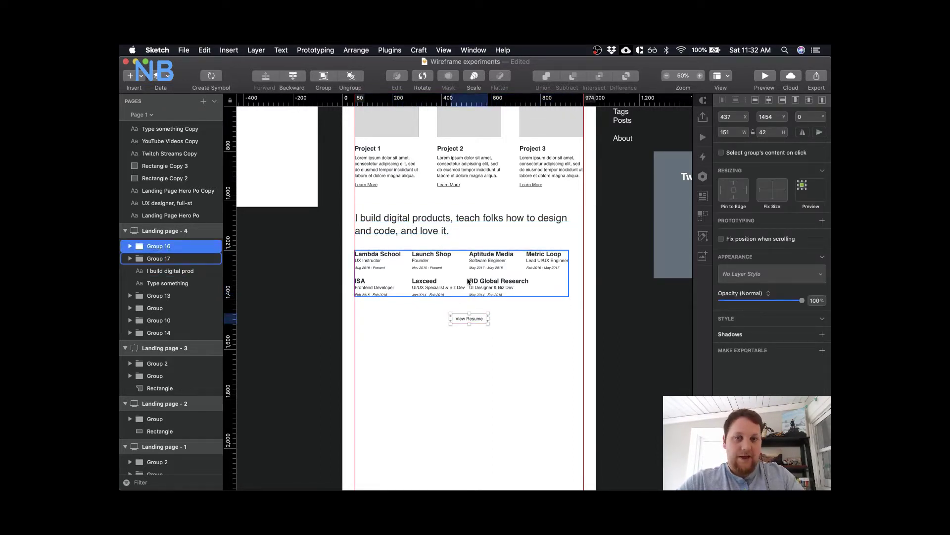
pyautogui.press('super+plus')
pyautogui.press('super+plus')
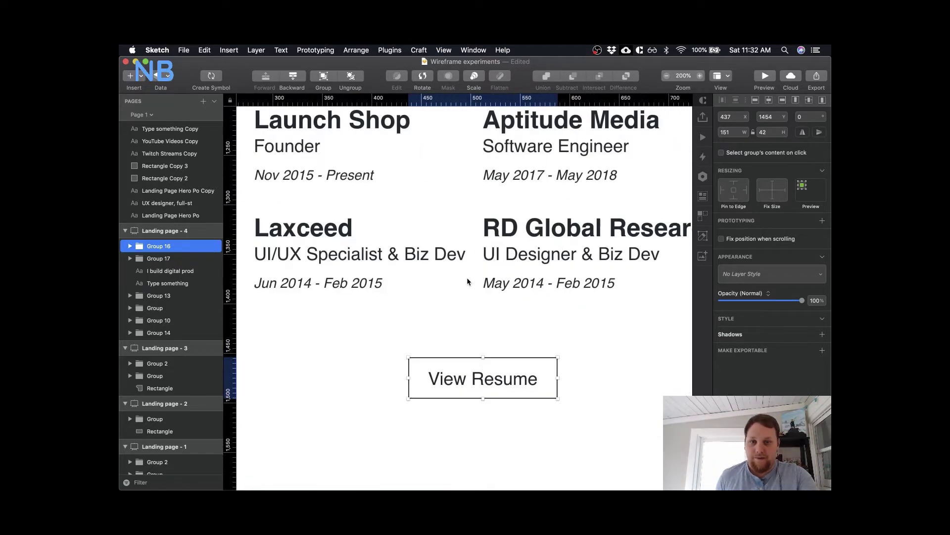
pyautogui.press('super+minus')
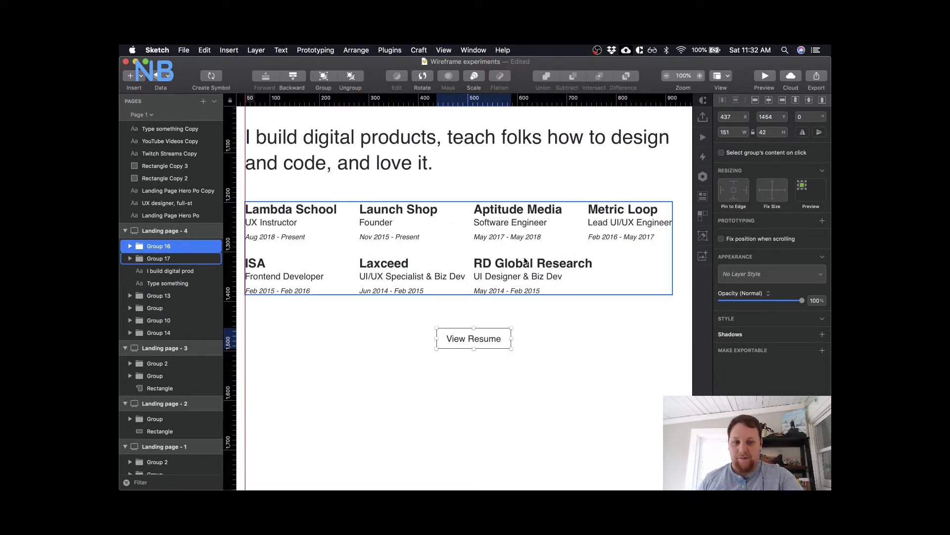
pyautogui.press('super+minus')
pyautogui.press('super+minus')
pyautogui.press('super+minus')
pyautogui.press('super+plus')
pyautogui.press('super+plus')
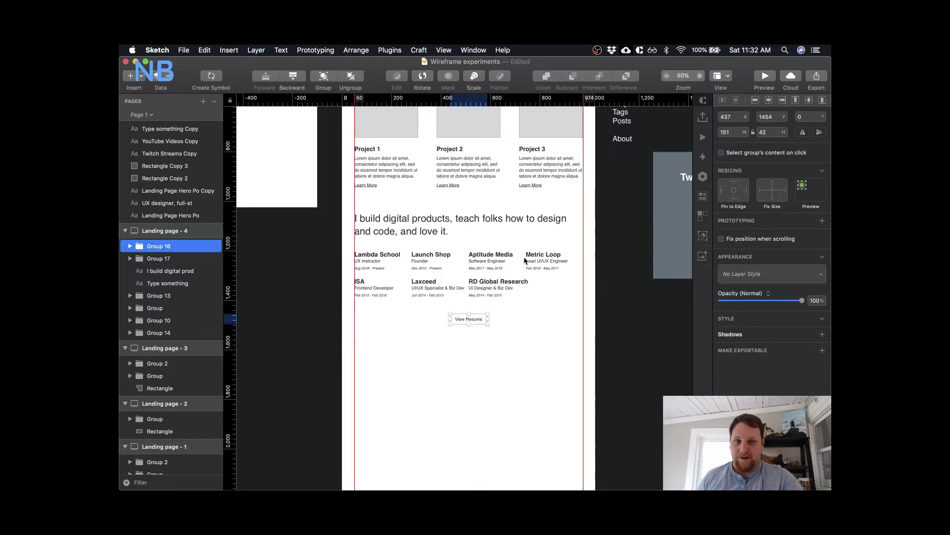
pyautogui.press('super+plus')
# - Move the ISA, Laxceed and RD Global Research entries down 10 px within their group to Y 1318
pyautogui.click(501, 280)
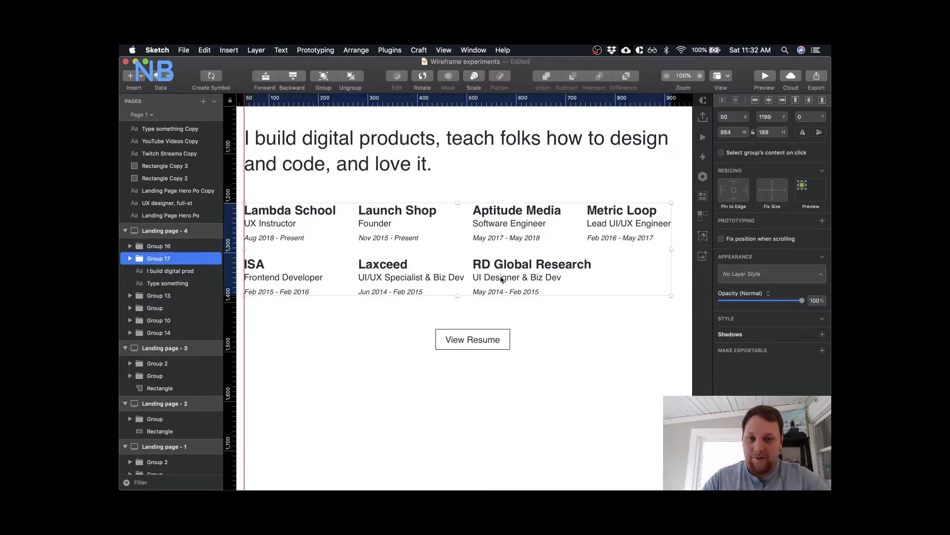
pyautogui.doubleClick(501, 280)
pyautogui.keyDown('shift'); pyautogui.click(391, 268); pyautogui.keyUp('shift')
pyautogui.keyDown('shift'); pyautogui.click(257, 267); pyautogui.keyUp('shift')
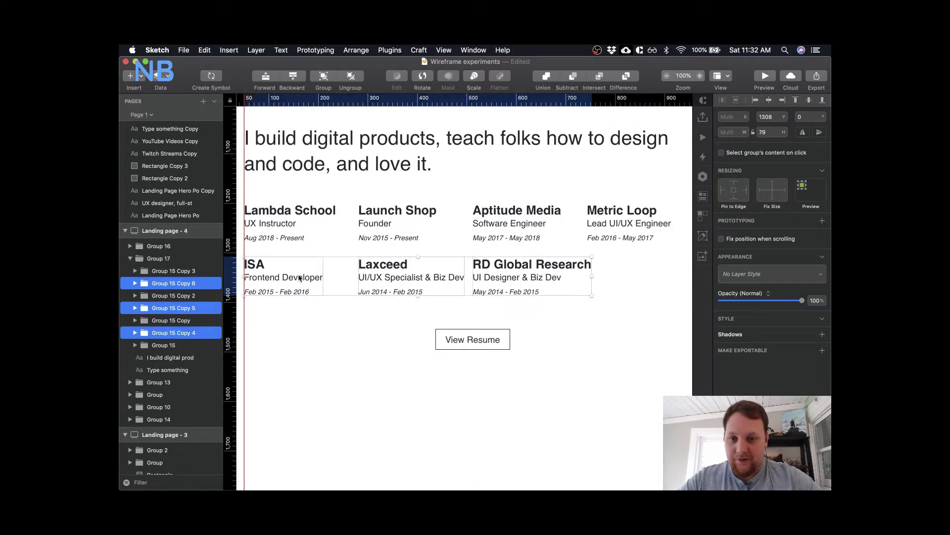
pyautogui.hotkey('shift', 'Down')
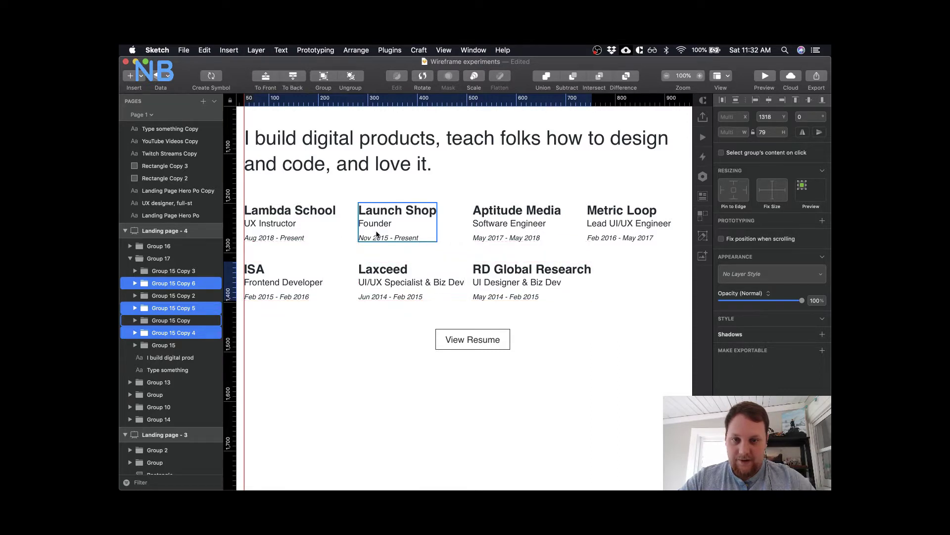
pyautogui.click(557, 335)
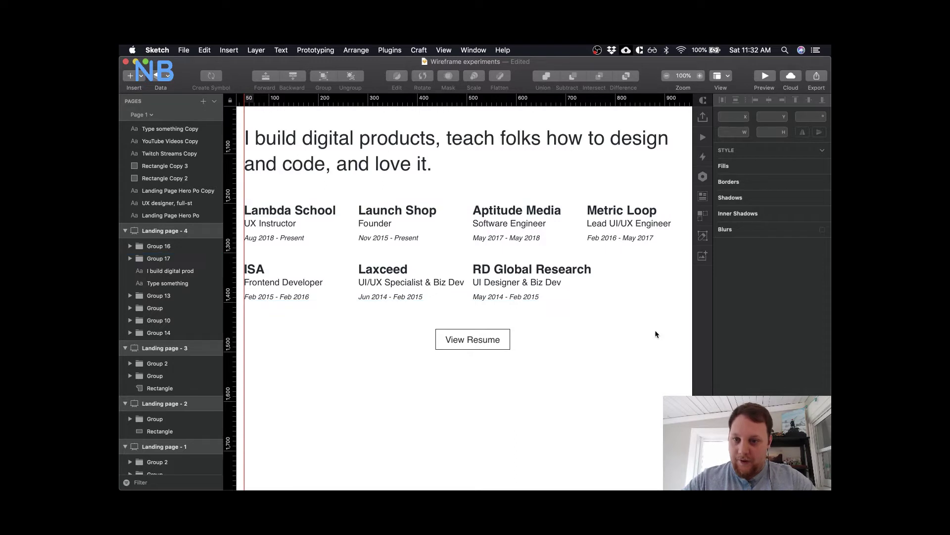
# - Nudge the View Resume button up by 7 px in total, closer to the second row of jobs
pyautogui.hscroll(1, 655, 329)
pyautogui.click(492, 332)
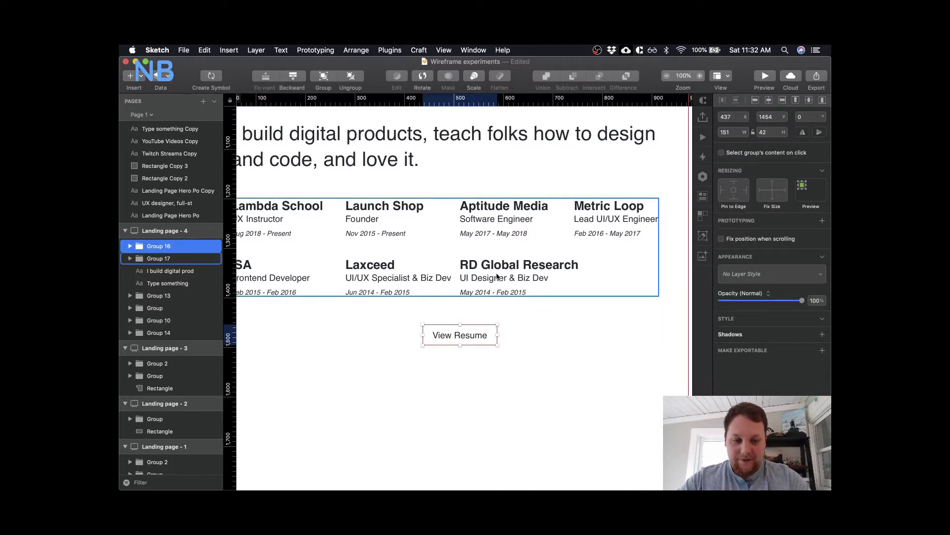
pyautogui.press('Down')
pyautogui.press('Down')
pyautogui.press('Down')
pyautogui.hotkey('shift', 'Up')
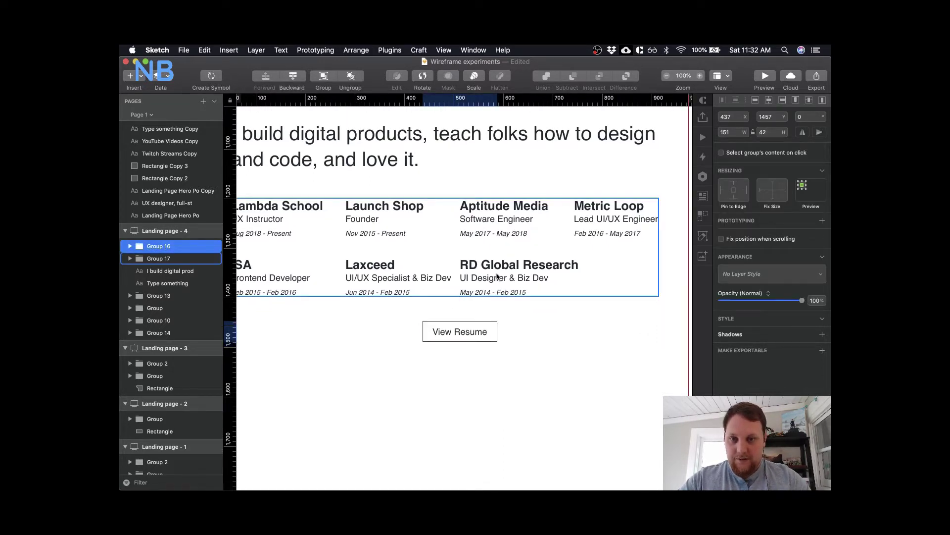
pyautogui.click(537, 369)
# - Move the "I build digital products" heading, the job entries and the View Resume button down together by 20 px
pyautogui.press('super+minus')
pyautogui.press('super+minus')
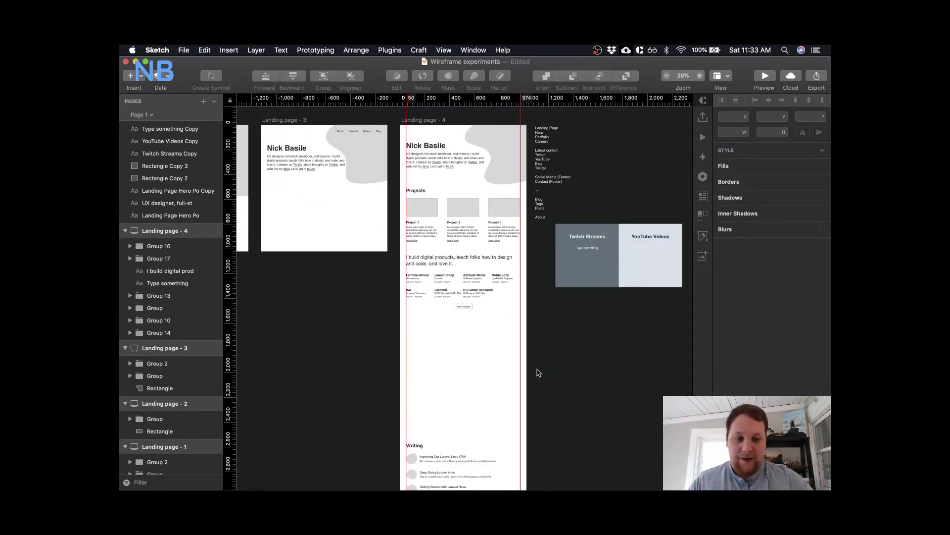
pyautogui.press('super+plus')
pyautogui.click(421, 262)
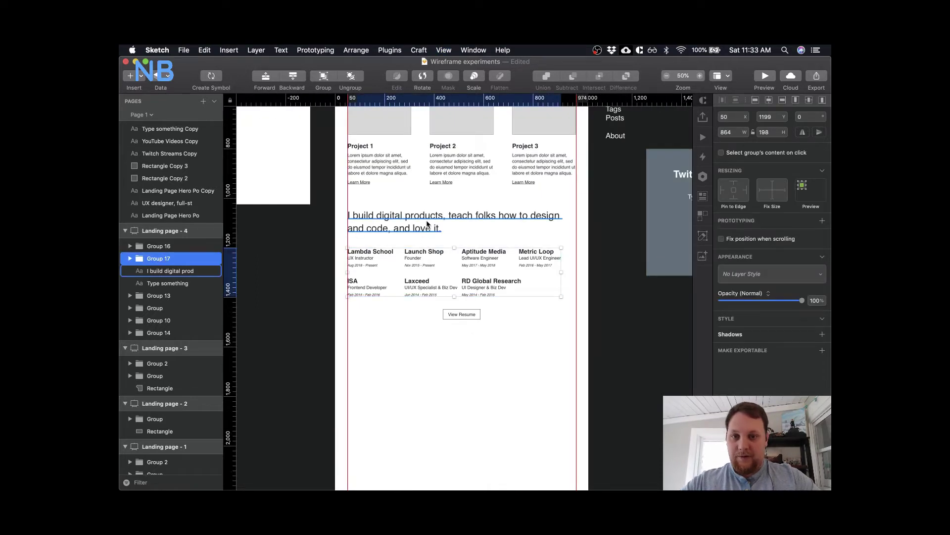
pyautogui.click(428, 224)
pyautogui.keyDown('shift'); pyautogui.click(455, 293); pyautogui.keyUp('shift')
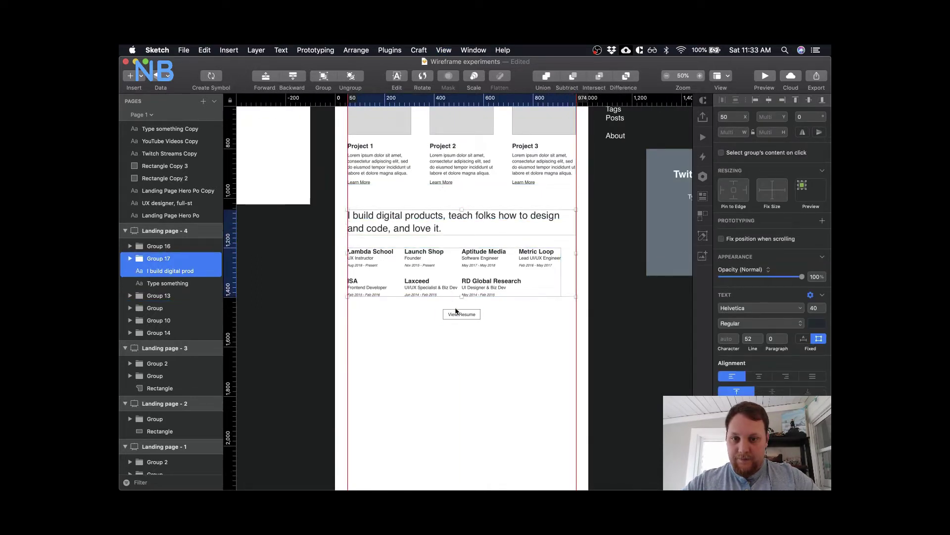
pyautogui.keyDown('shift'); pyautogui.click(456, 312); pyautogui.keyUp('shift')
pyautogui.hotkey('shift', 'Down')
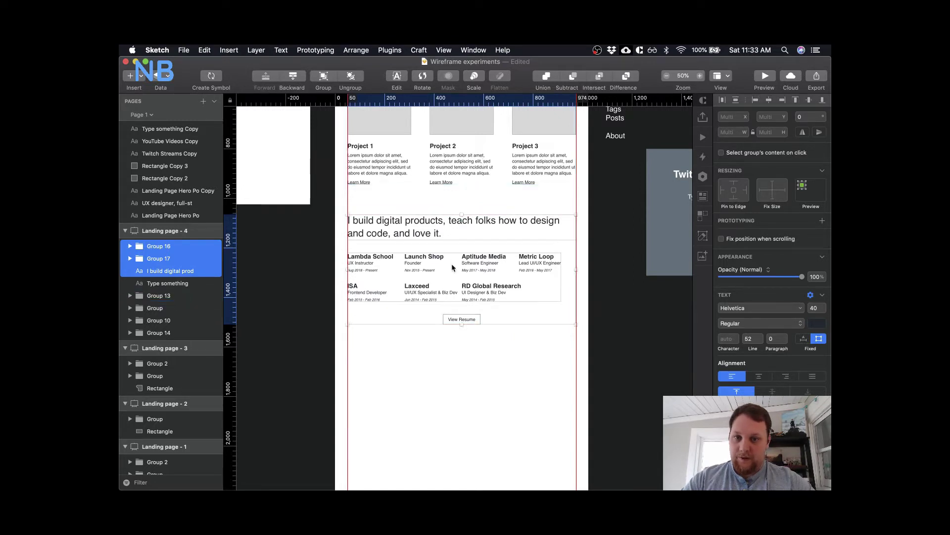
pyautogui.click(494, 377)
# - Move the job entries group and the View Resume button down another 10 px, away from the heading
pyautogui.click(463, 294)
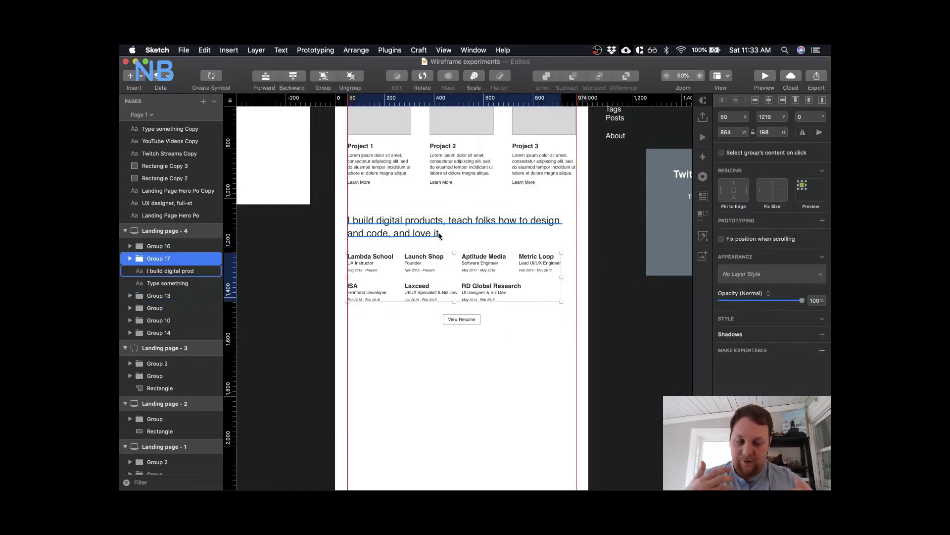
pyautogui.keyDown('shift'); pyautogui.click(462, 319); pyautogui.keyUp('shift')
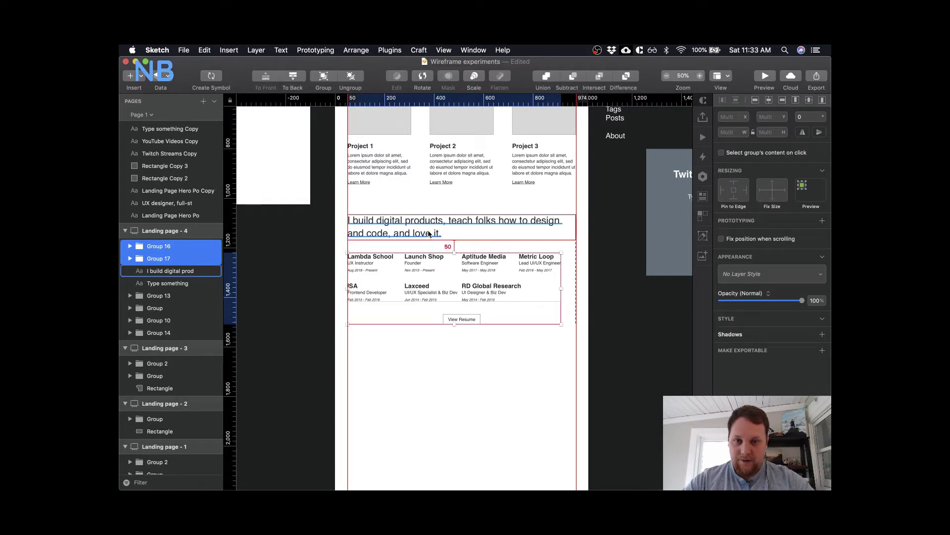
pyautogui.hotkey('shift', 'Down')
# - Try the View Resume button 10 px lower, and move it back up to Y 1477
pyautogui.click(462, 320)
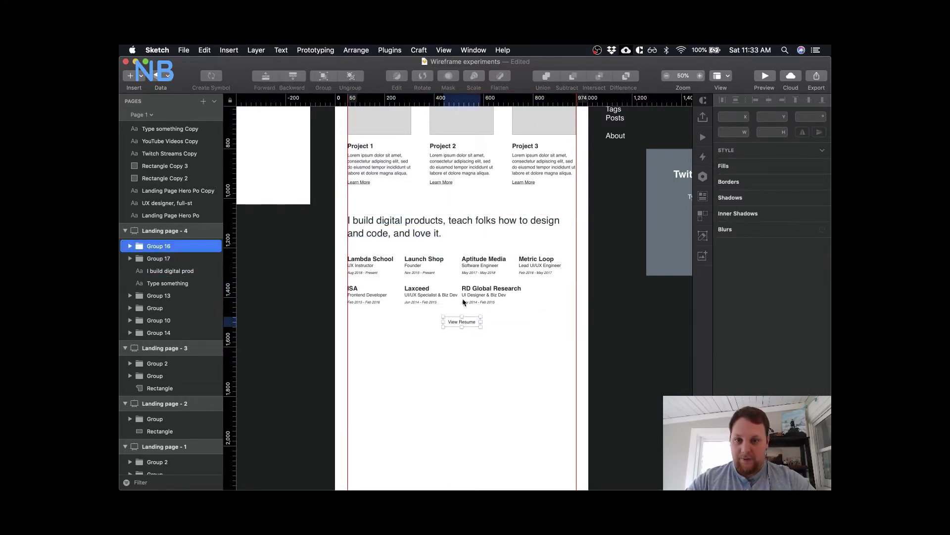
pyautogui.hotkey('shift', 'Down')
pyautogui.click(460, 330)
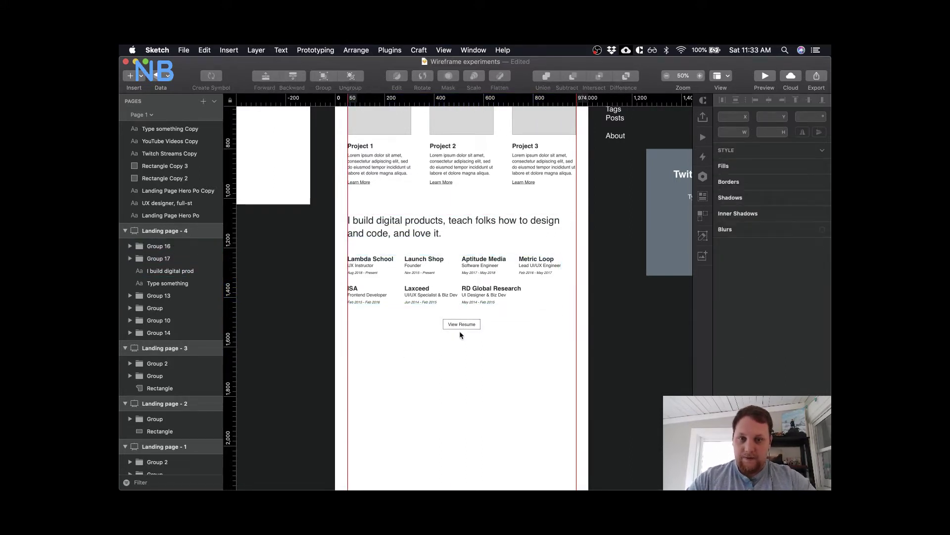
pyautogui.click(460, 324)
pyautogui.hotkey('shift', 'Up')
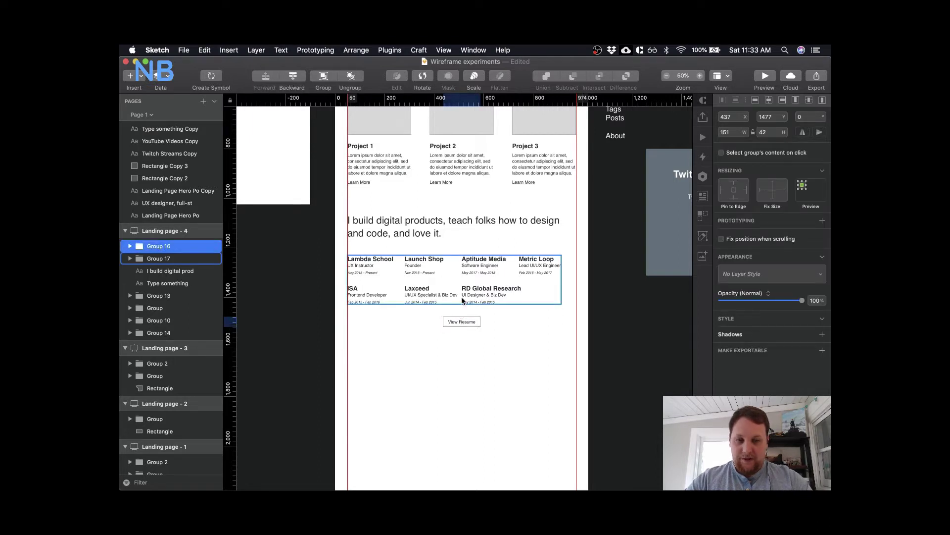
pyautogui.click(379, 358)
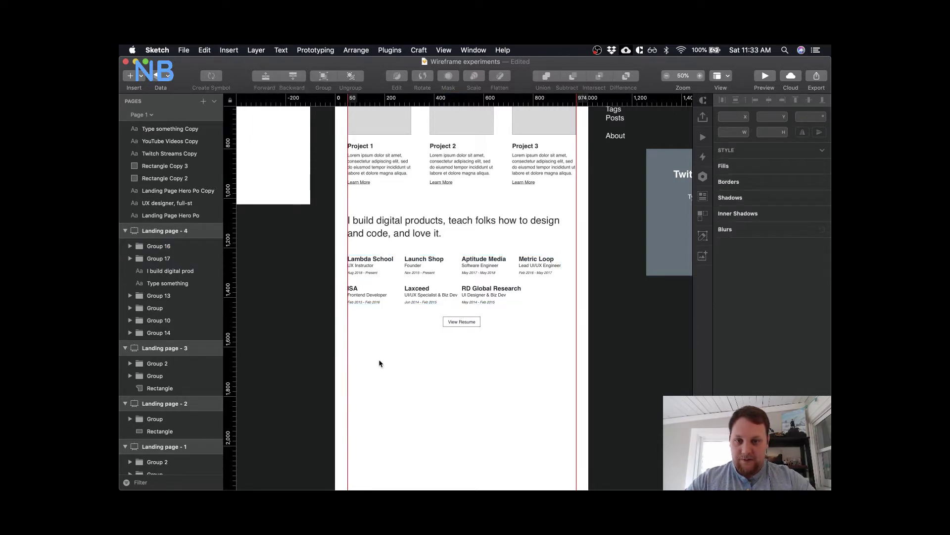
# - Shorten the job title in the Laxceed entry to "UI/UX Specialist" by removing "& Biz Dev"
pyautogui.doubleClick(448, 296)
pyautogui.click(445, 296)
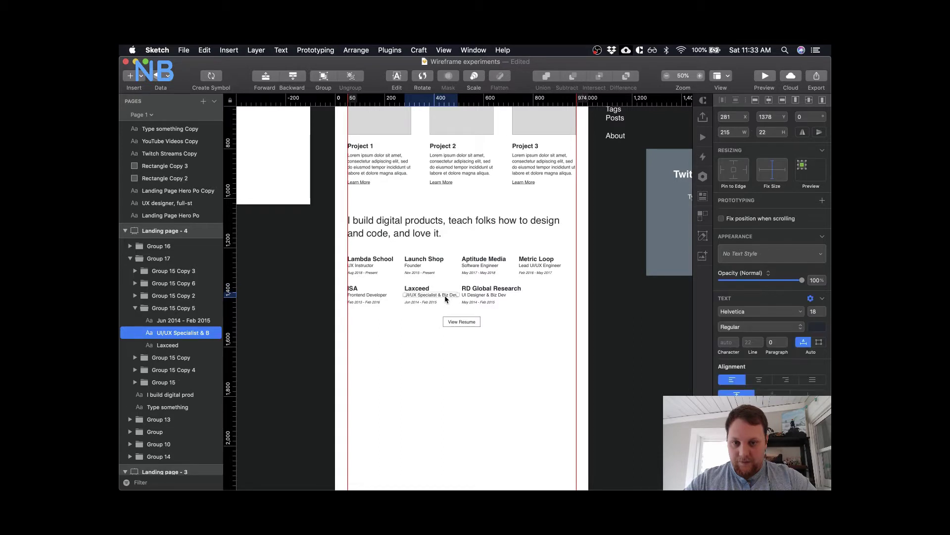
pyautogui.doubleClick(440, 296)
pyautogui.moveTo(437, 295); pyautogui.dragTo(459, 296)
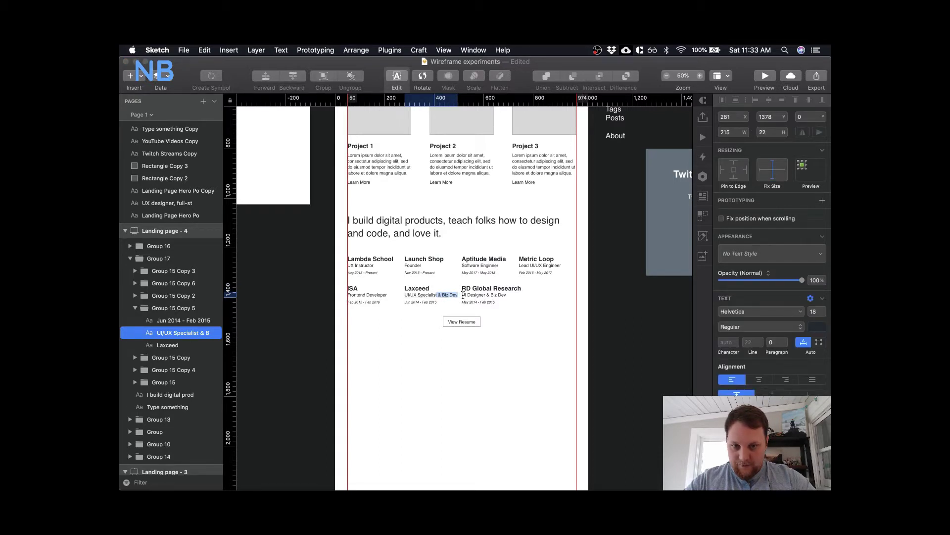
pyautogui.press('BackSpace')
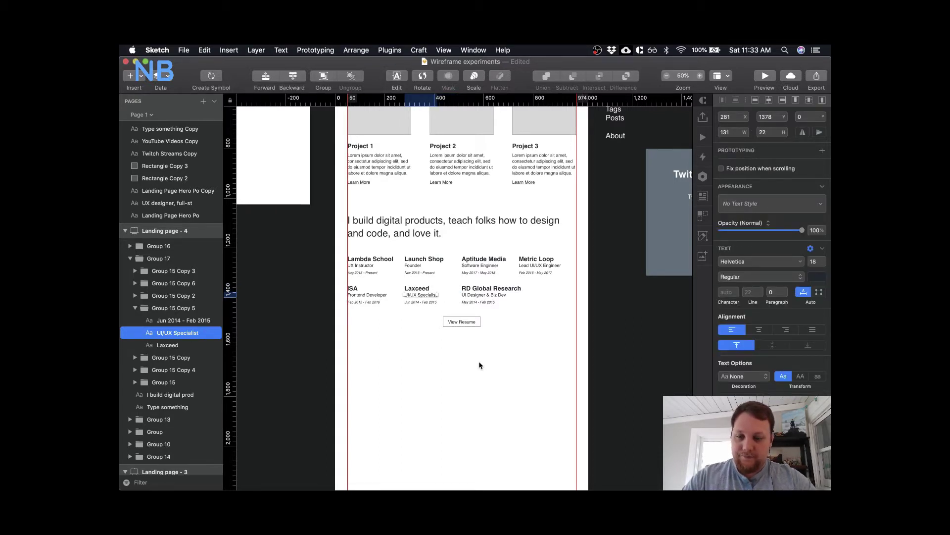
pyautogui.click(480, 365)
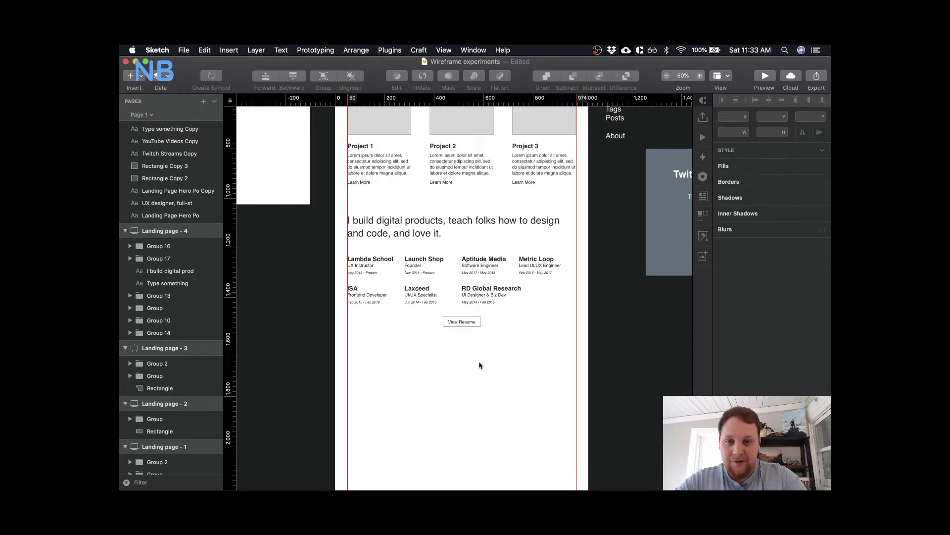
# - Undo the shortening of the Laxceed job title to compare, and restore the shorter version
pyautogui.press('super+z')
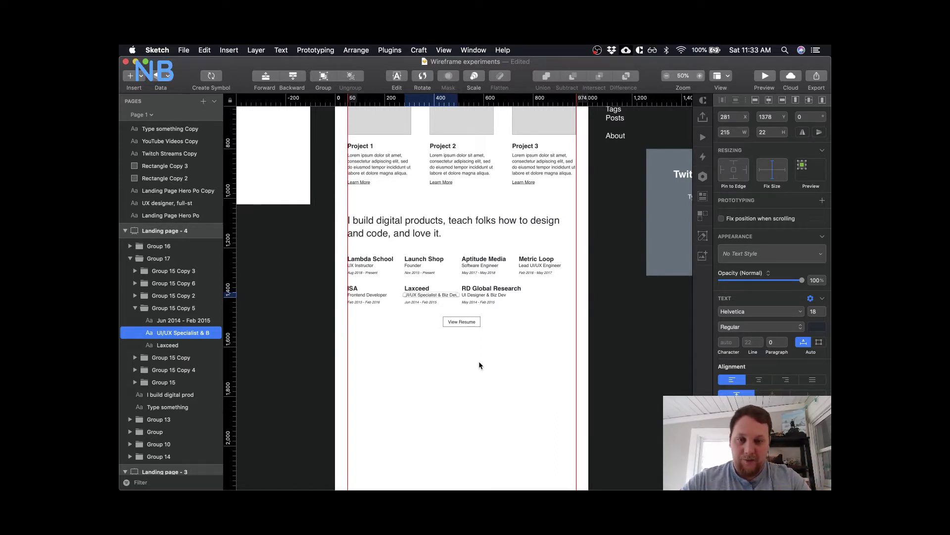
pyautogui.press('super+z')
pyautogui.press('Escape')
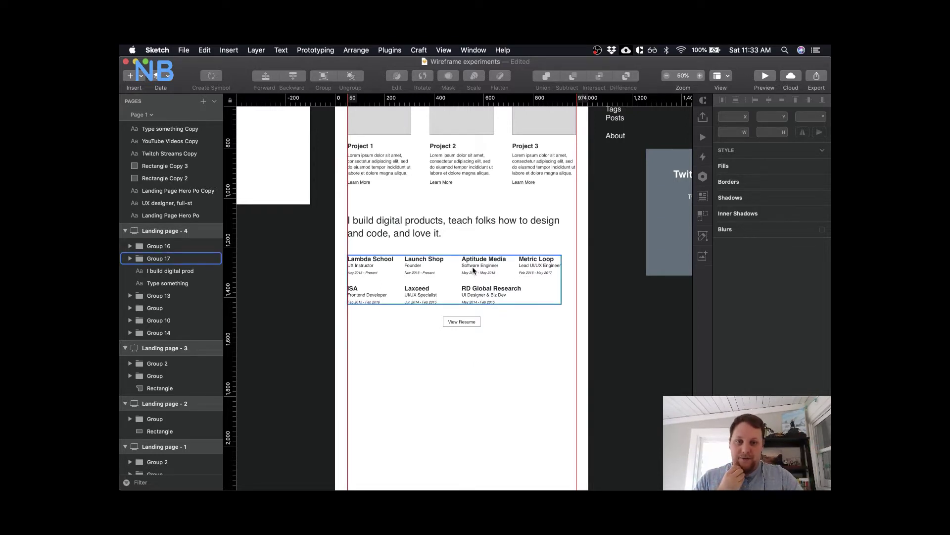
# - Nudge the role text of all seven job entries down slightly, away from the company names above
pyautogui.keyDown('super'); pyautogui.click(367, 266); pyautogui.keyUp('super')
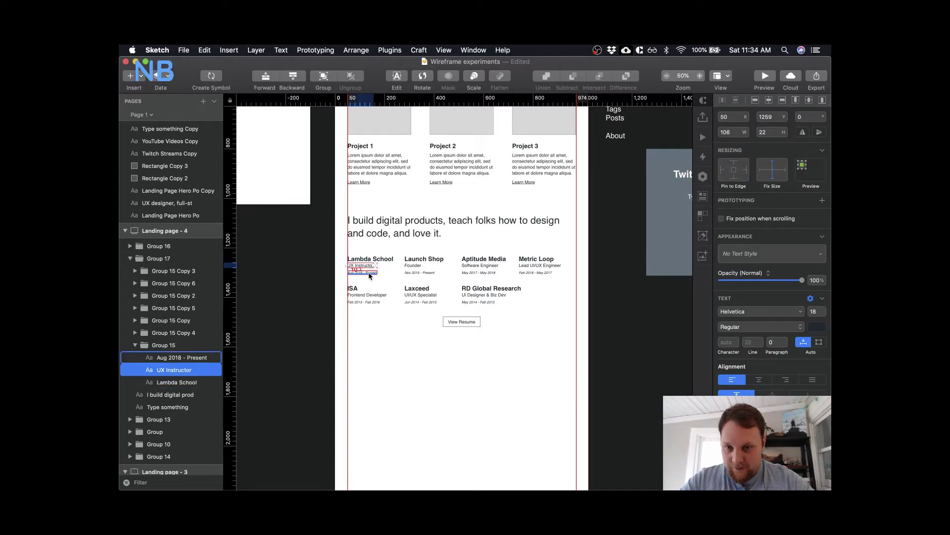
pyautogui.press('super+0')
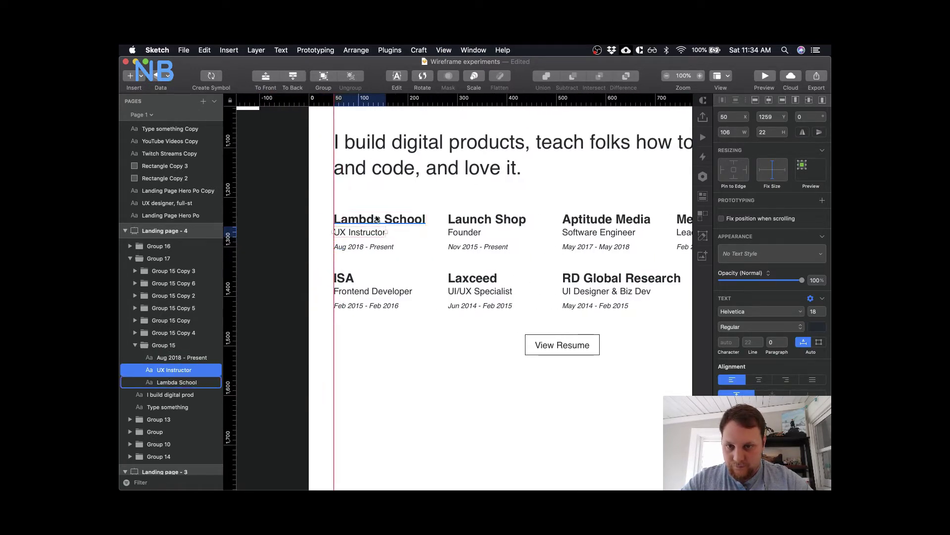
pyautogui.keyDown('shift'); pyautogui.keyDown('super'); pyautogui.click(374, 296); pyautogui.keyUp('super'); pyautogui.keyUp('shift')
pyautogui.keyDown('shift'); pyautogui.keyDown('super'); pyautogui.click(480, 292); pyautogui.keyUp('super'); pyautogui.keyUp('shift')
pyautogui.keyDown('shift'); pyautogui.keyDown('super'); pyautogui.click(465, 232); pyautogui.keyUp('super'); pyautogui.keyUp('shift')
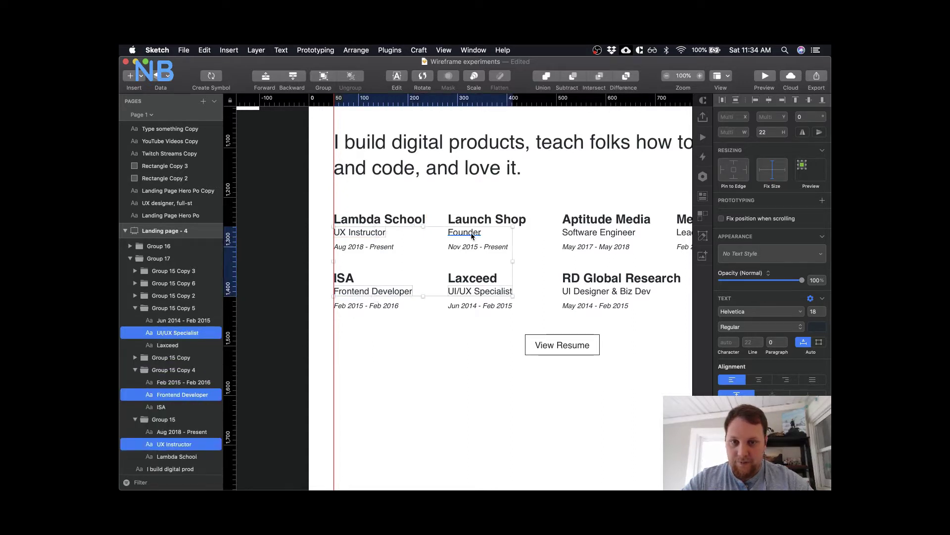
pyautogui.keyDown('shift'); pyautogui.keyDown('super'); pyautogui.click(598, 232); pyautogui.keyUp('super'); pyautogui.keyUp('shift')
pyautogui.keyDown('shift'); pyautogui.keyDown('super'); pyautogui.click(603, 292); pyautogui.keyUp('super'); pyautogui.keyUp('shift')
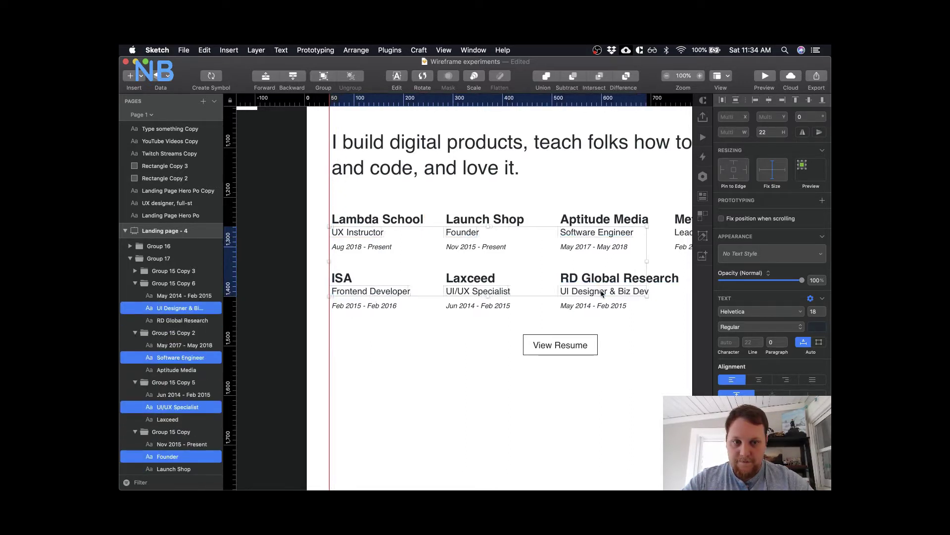
pyautogui.hscroll(3, 602, 292)
pyautogui.keyDown('shift'); pyautogui.keyDown('super'); pyautogui.click(620, 239); pyautogui.keyUp('super'); pyautogui.keyUp('shift')
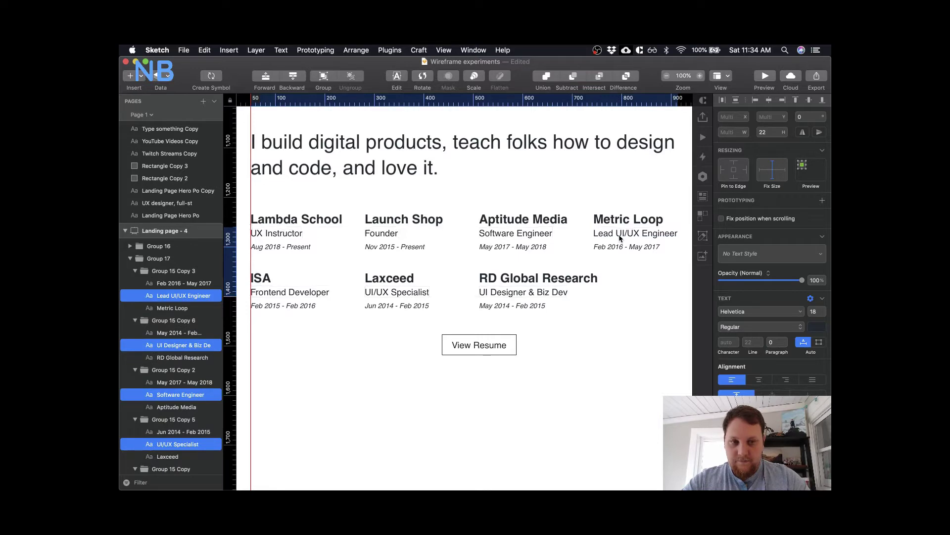
pyautogui.click(596, 337)
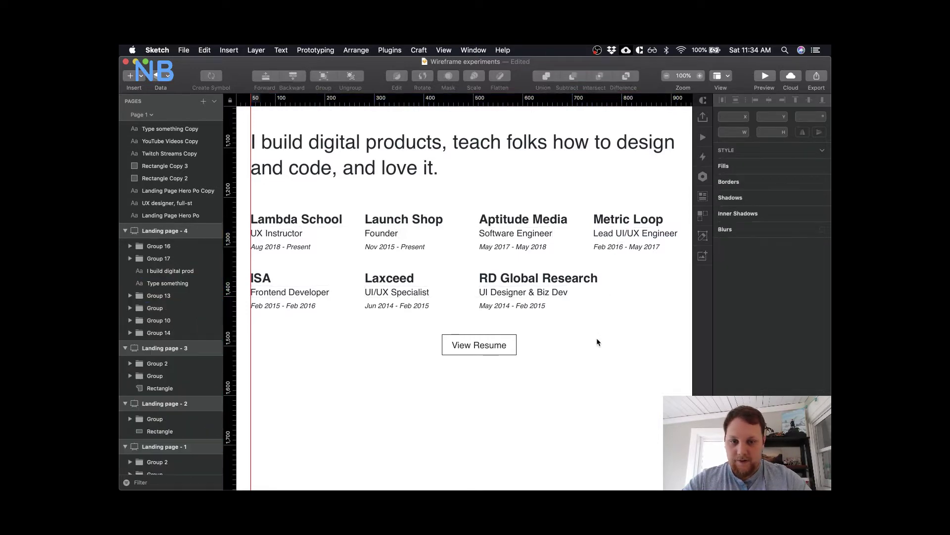
# - Move the View Resume button horizontally to align its left edge with the left margin guide at 50
pyautogui.press('super+minus')
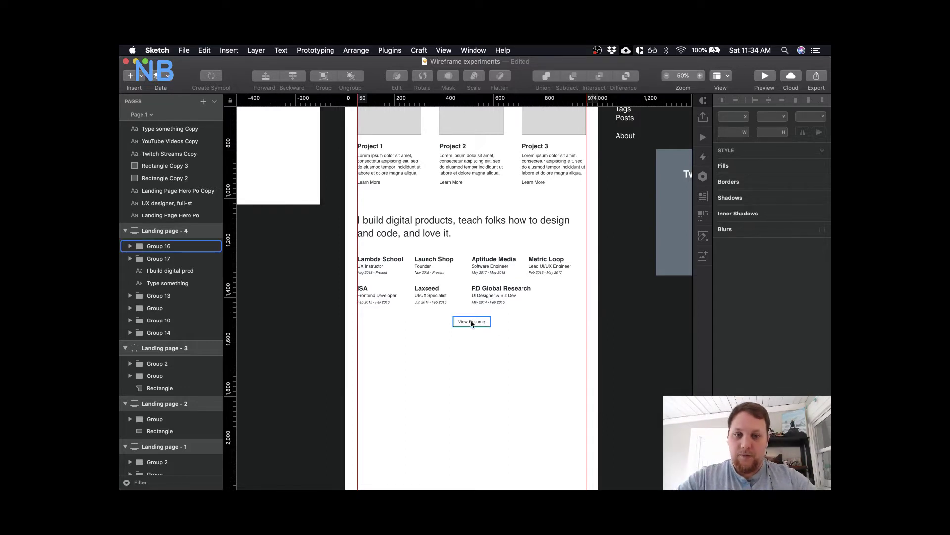
pyautogui.scroll(5, 491, 322)
pyautogui.hscroll(3, 491, 323)
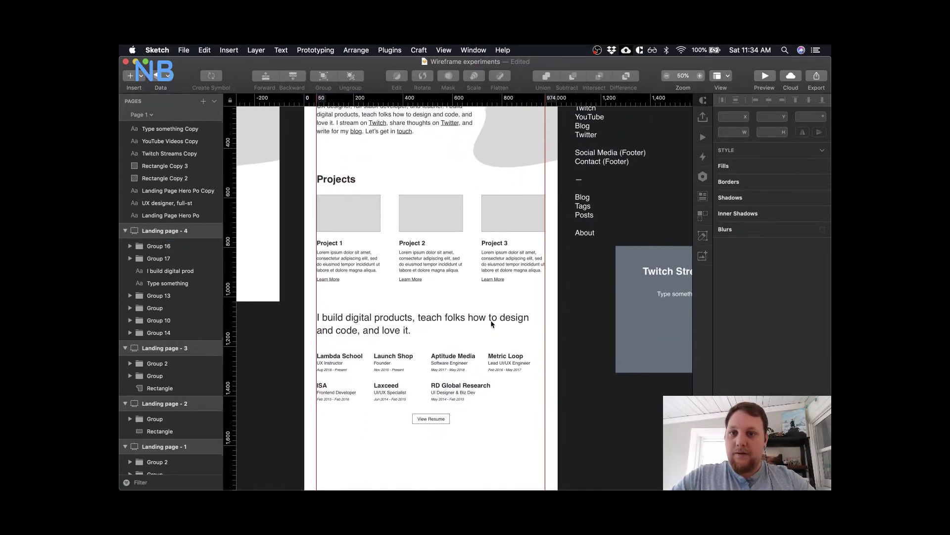
pyautogui.click(440, 394)
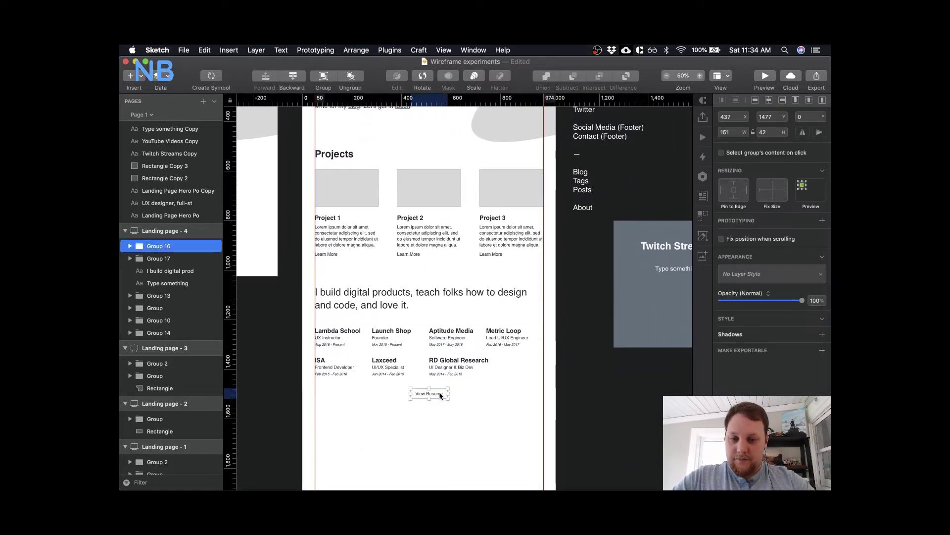
pyautogui.scroll(-3, 482, 364)
pyautogui.hscroll(-3, 483, 366)
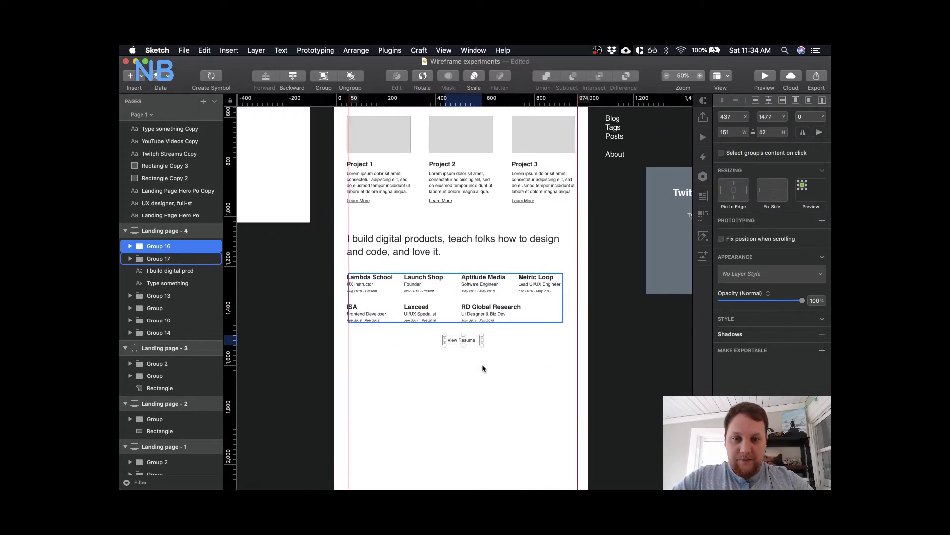
pyautogui.scroll(5, 483, 367)
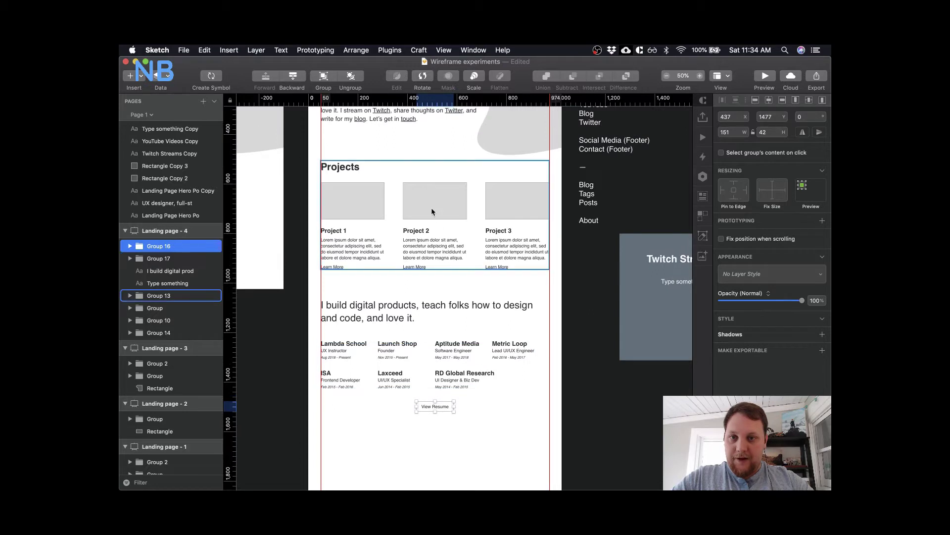
pyautogui.scroll(-2, 445, 390)
pyautogui.moveTo(445, 391); pyautogui.dragTo(346, 391)
pyautogui.click(409, 414)
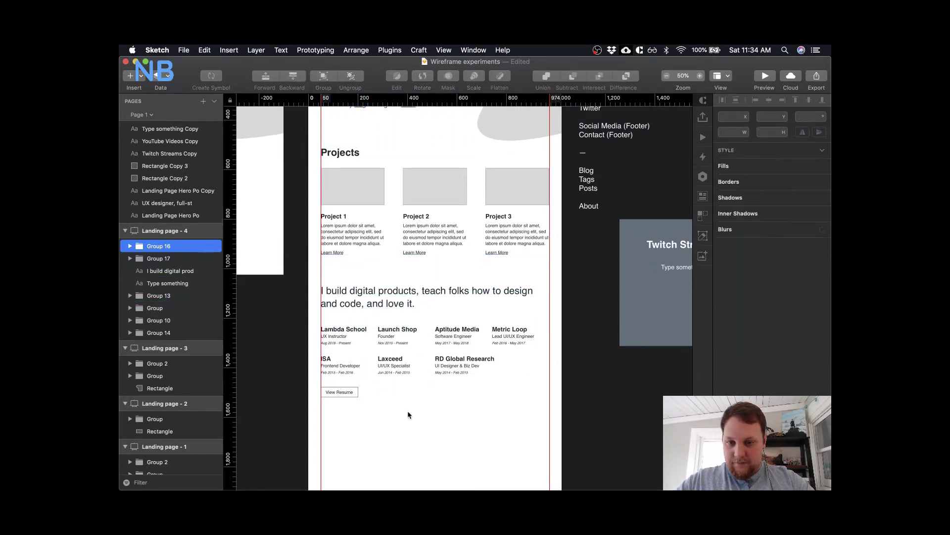
# - Save the wireframe document
pyautogui.scroll(-2, 408, 415)
pyautogui.scroll(-8, 408, 414)
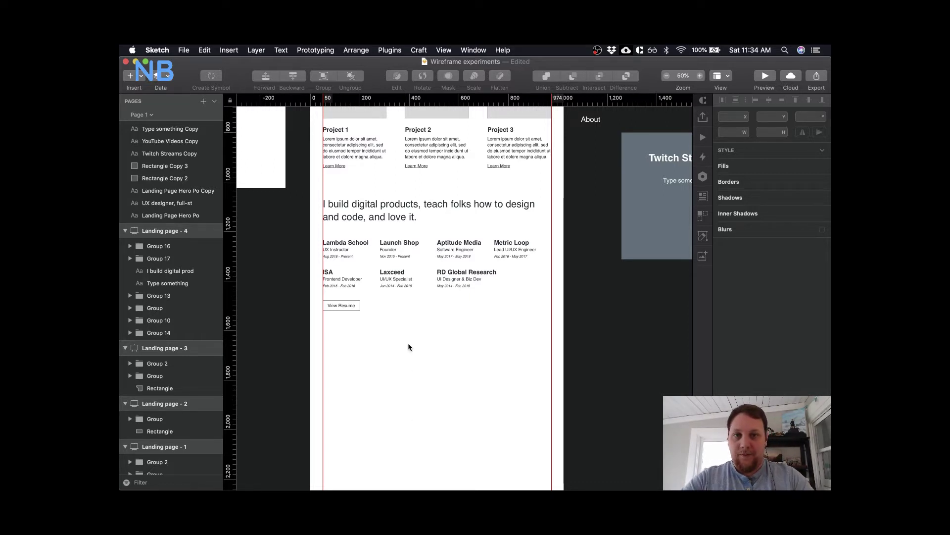
pyautogui.press('super+s')
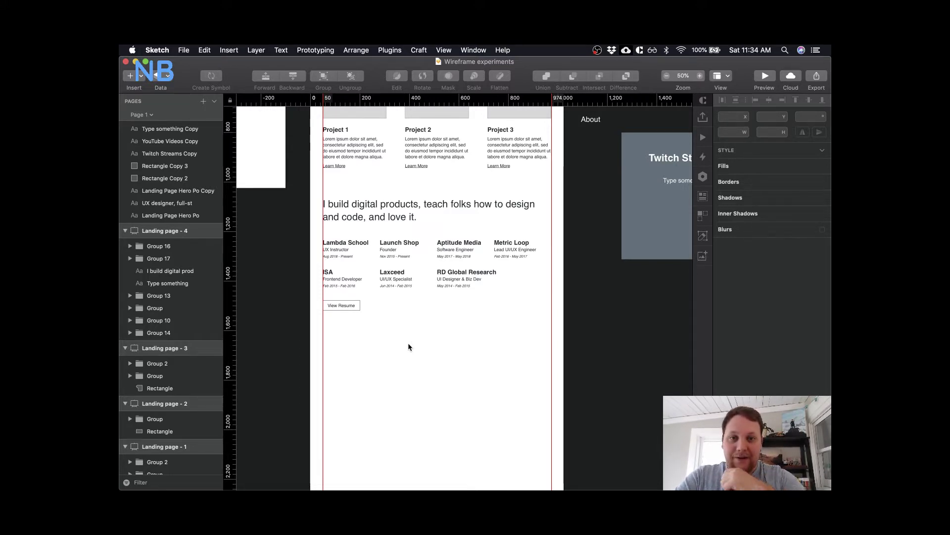
# - Compare the four landing page artboards, and examine the empty area between the work history and Writing sections on Landing page - 4
pyautogui.scroll(10, 409, 344)
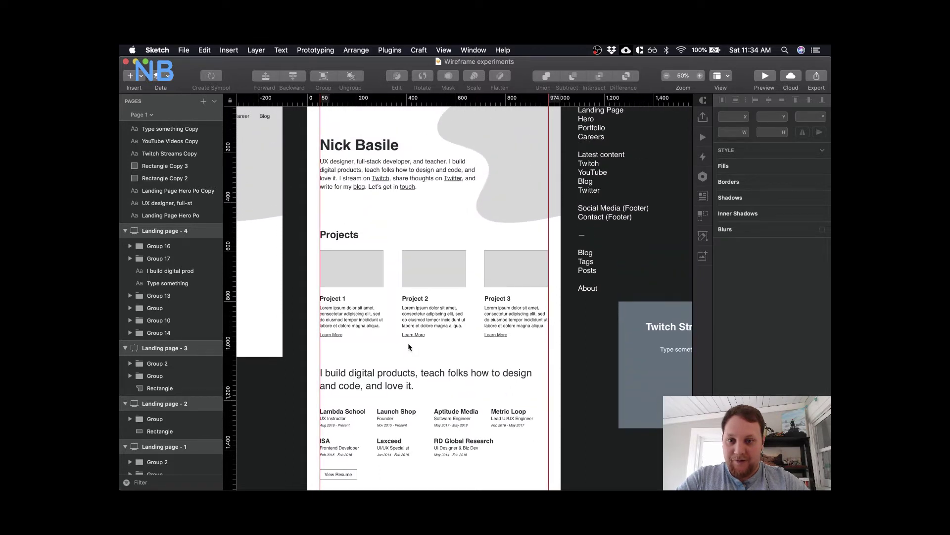
pyautogui.scroll(2, 409, 347)
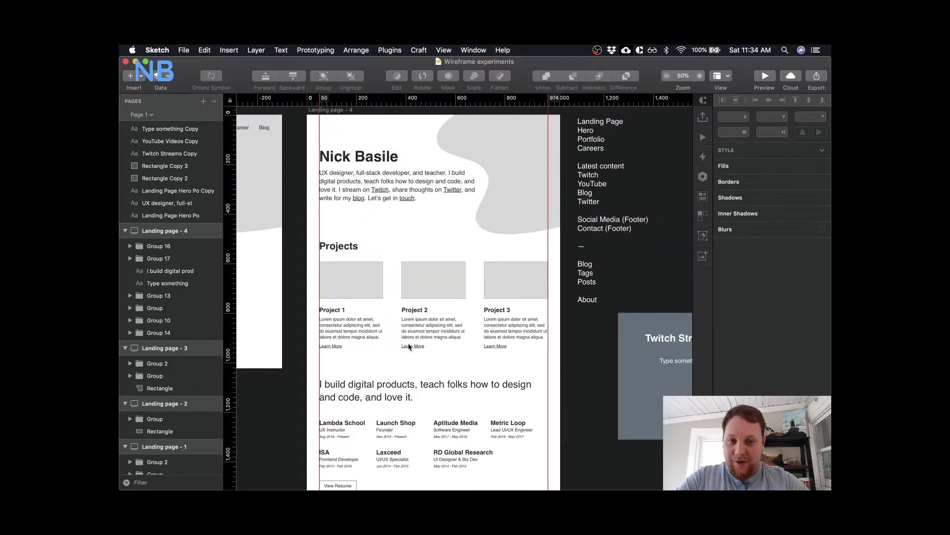
pyautogui.scroll(-4, 409, 346)
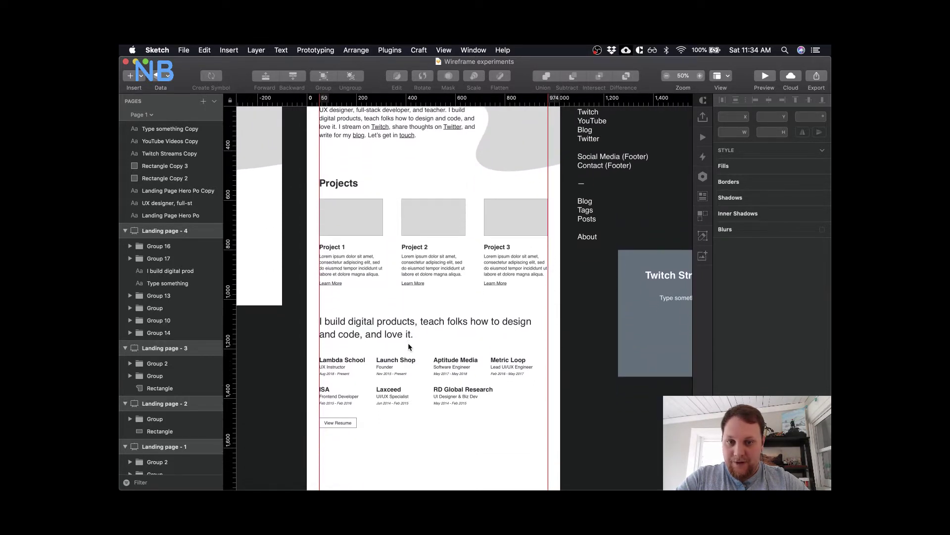
pyautogui.hscroll(-20, 408, 342)
pyautogui.scroll(6, 408, 342)
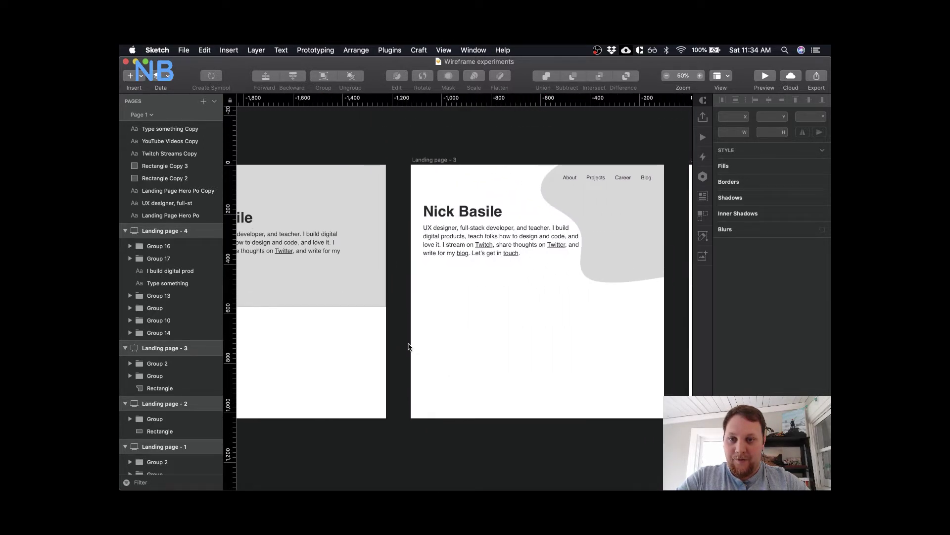
pyautogui.hscroll(-20, 409, 347)
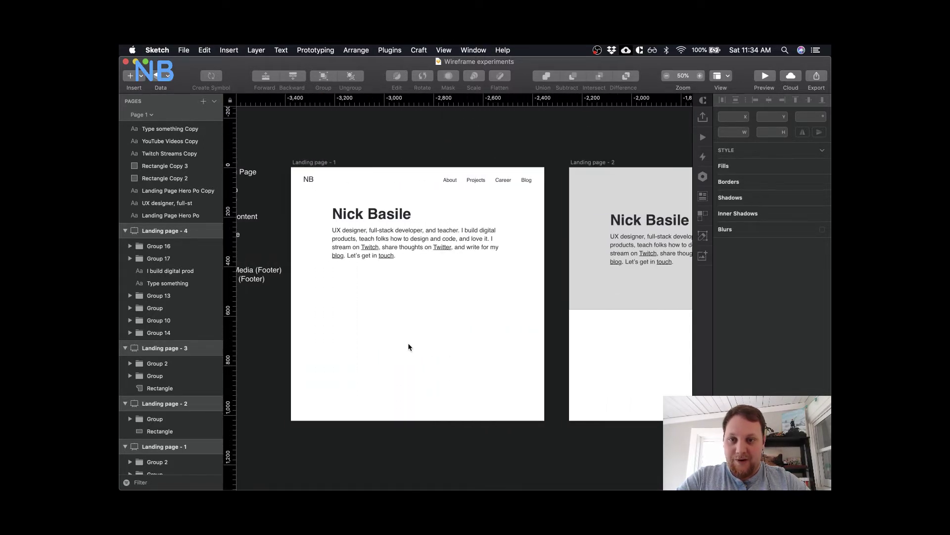
pyautogui.hscroll(14, 490, 284)
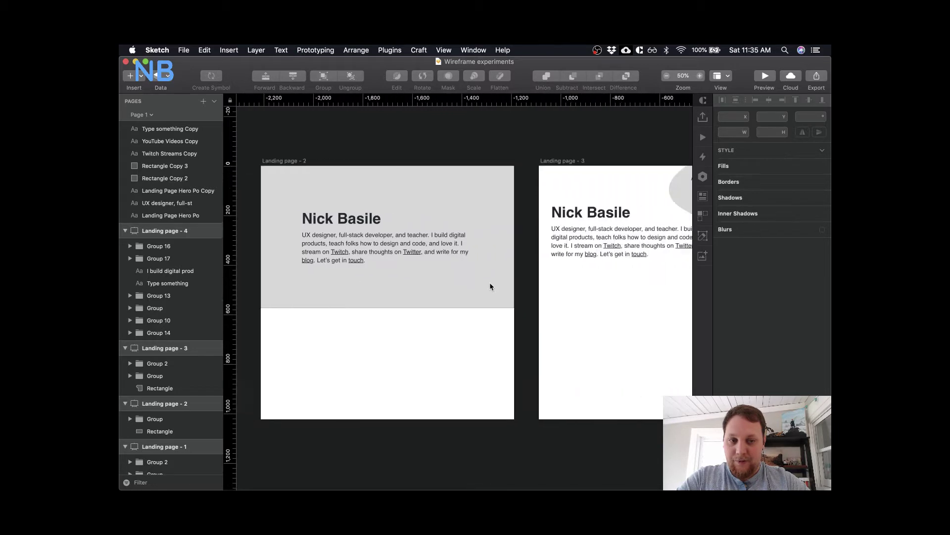
pyautogui.hscroll(20, 490, 286)
pyautogui.scroll(-2, 490, 286)
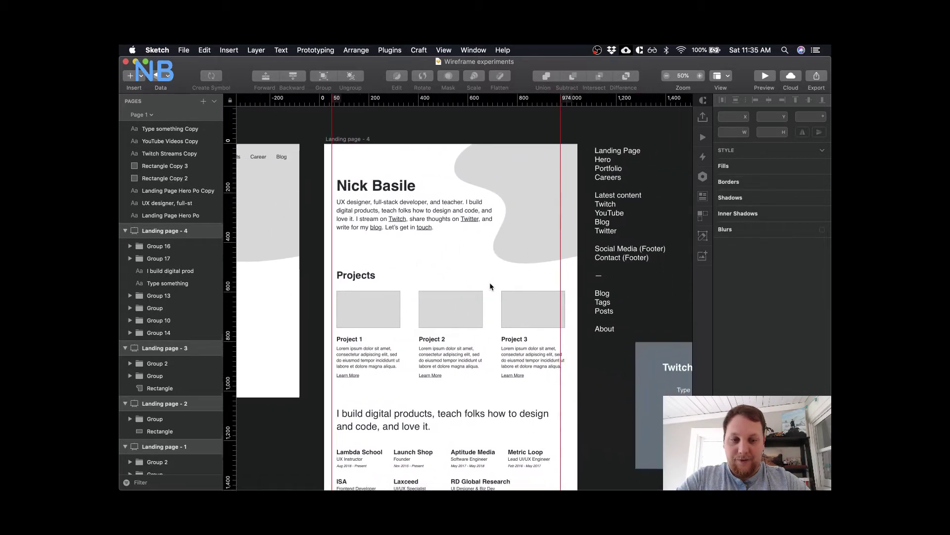
pyautogui.hscroll(2, 490, 286)
pyautogui.scroll(-2, 490, 287)
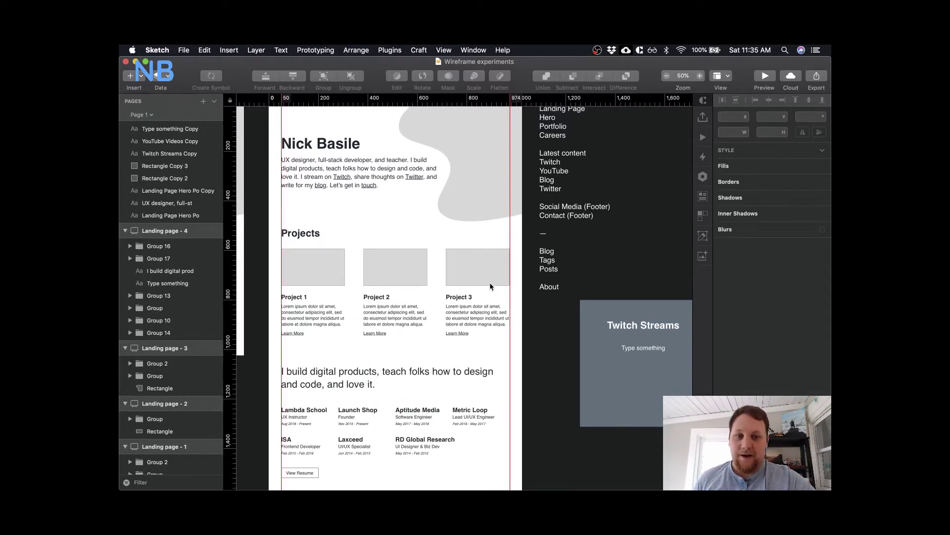
pyautogui.scroll(-5, 490, 287)
pyautogui.scroll(-7, 489, 282)
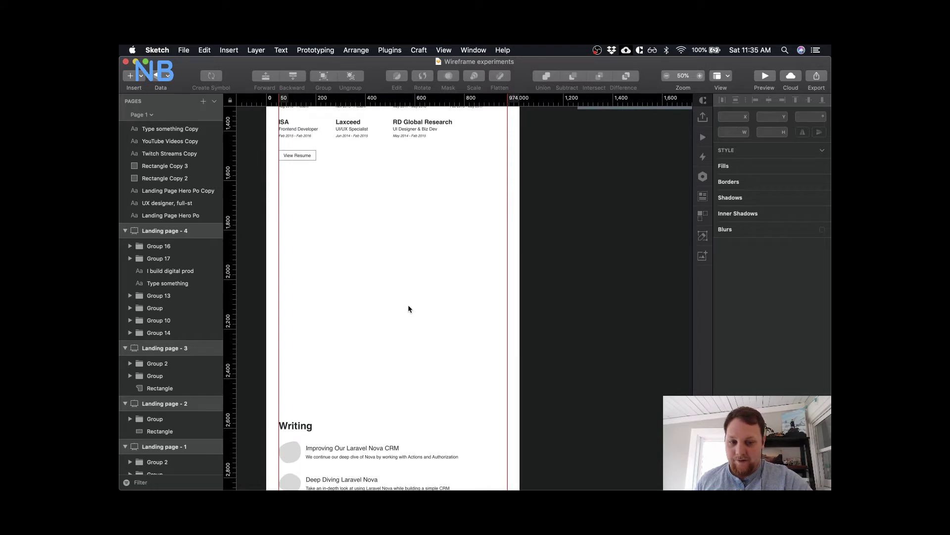
pyautogui.press('super+minus')
pyautogui.scroll(-2, 408, 305)
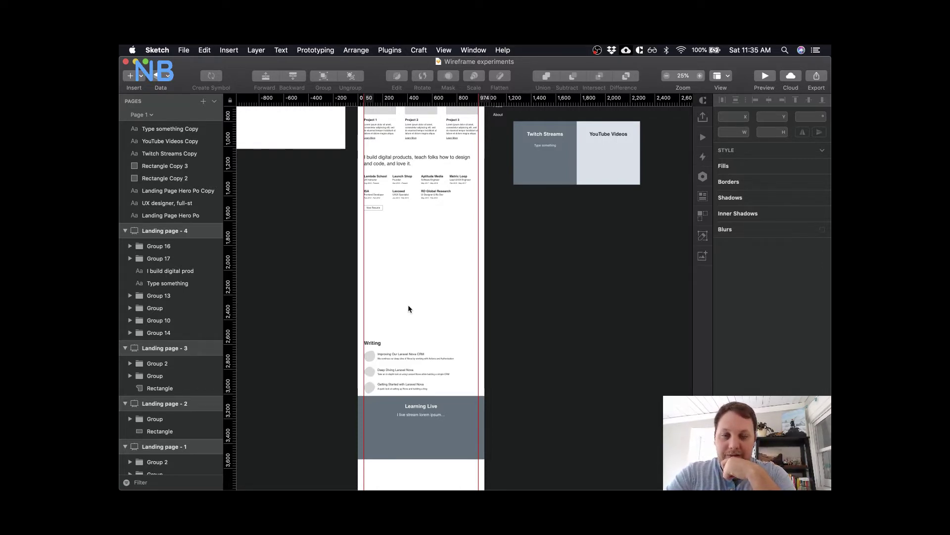
# - Switch to Chrome, open the home page of the existing portfolio site and review its Latest Thoughts section
pyautogui.hotkey('ctrl', 'Up')
pyautogui.click(422, 188)
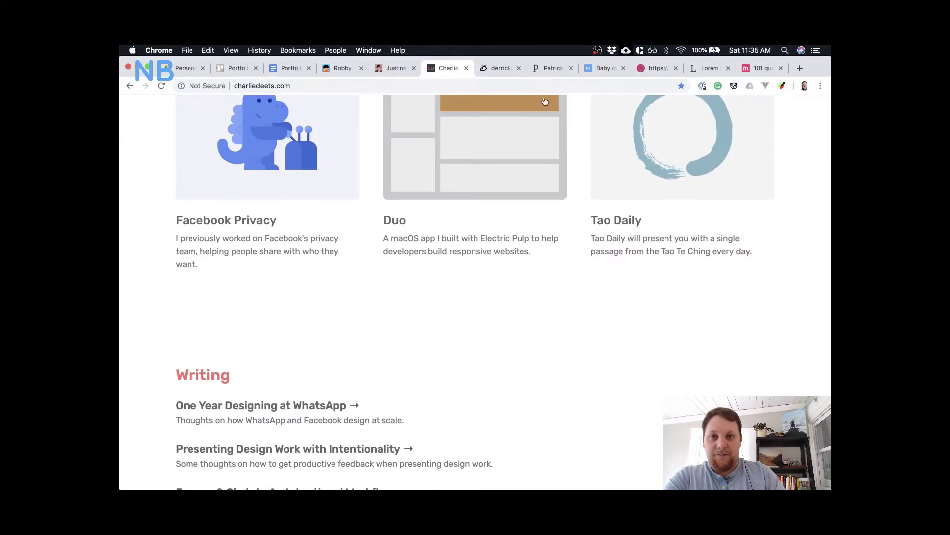
pyautogui.click(607, 68)
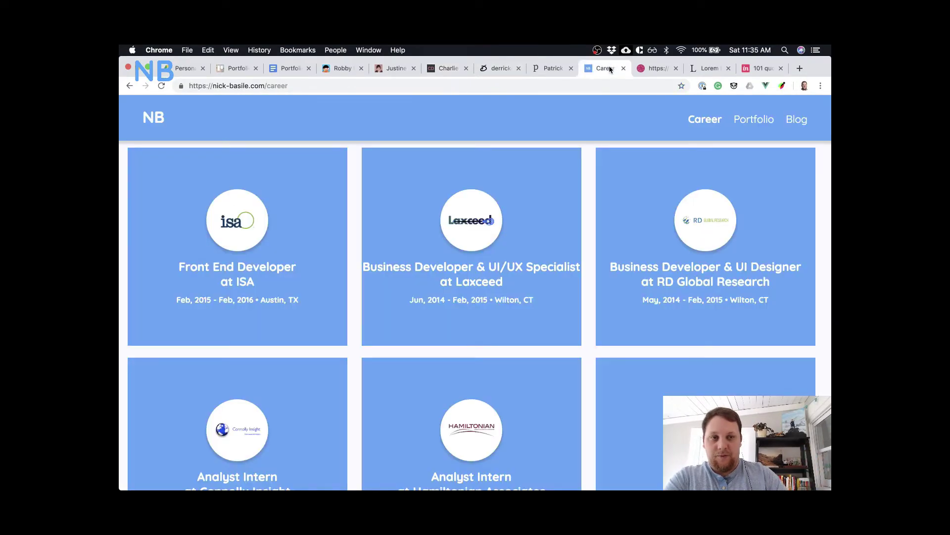
pyautogui.click(158, 112)
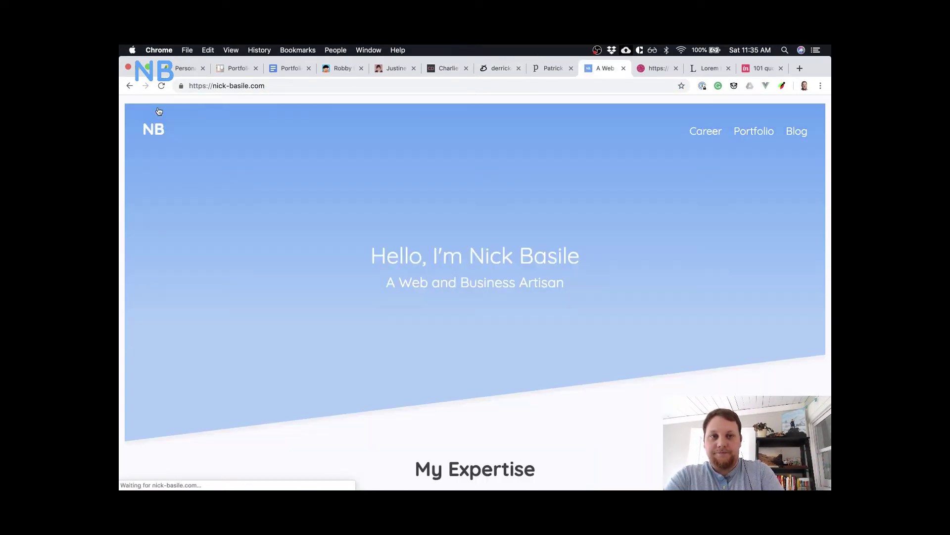
pyautogui.scroll(-10, 310, 263)
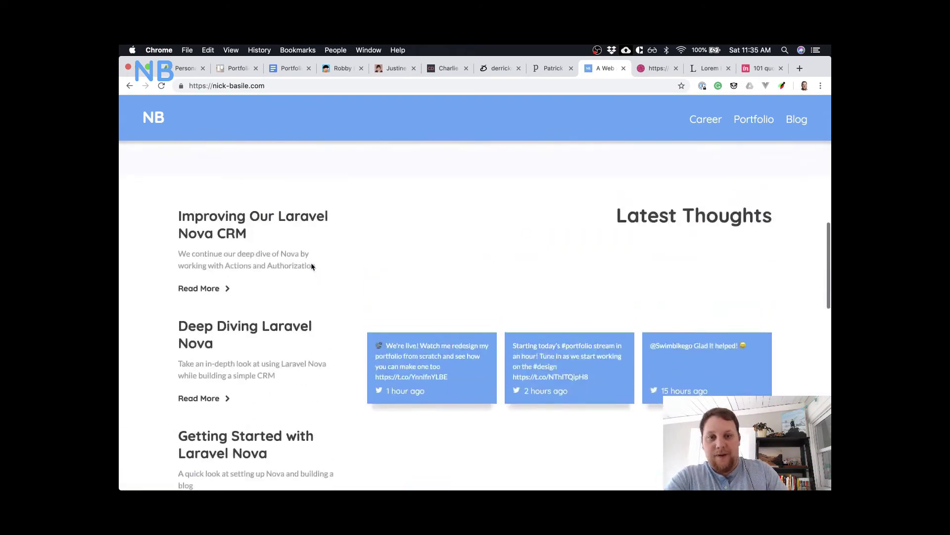
pyautogui.scroll(1, 311, 266)
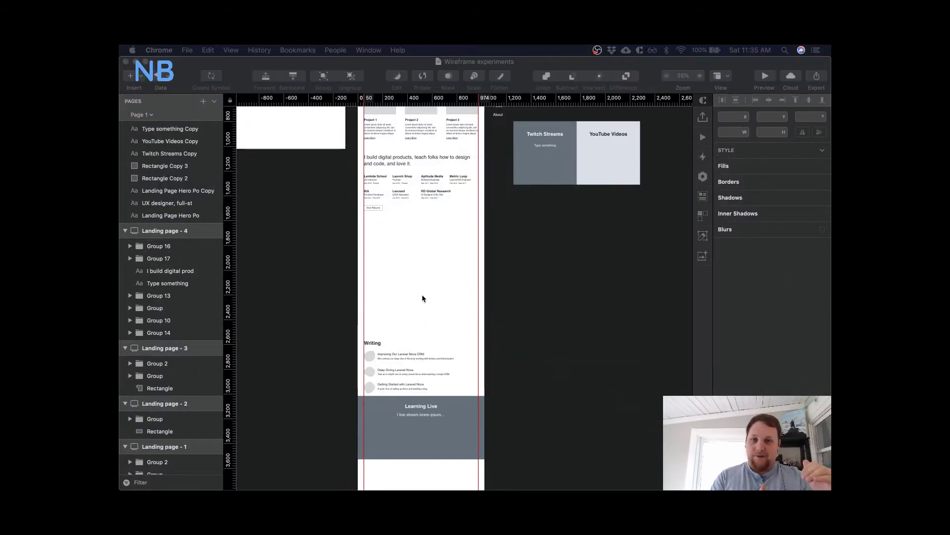
# - Switch to Chrome and examine how the reference portfolio arranges its experience section, full-width photo and overlapping Stories & Lessons article list
pyautogui.scroll(5, 422, 294)
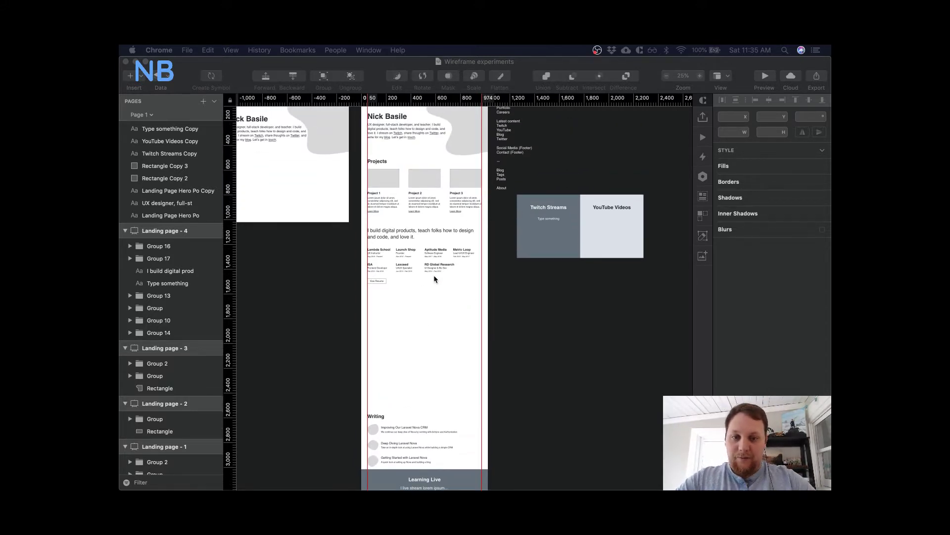
pyautogui.hotkey('ctrl', 'Up')
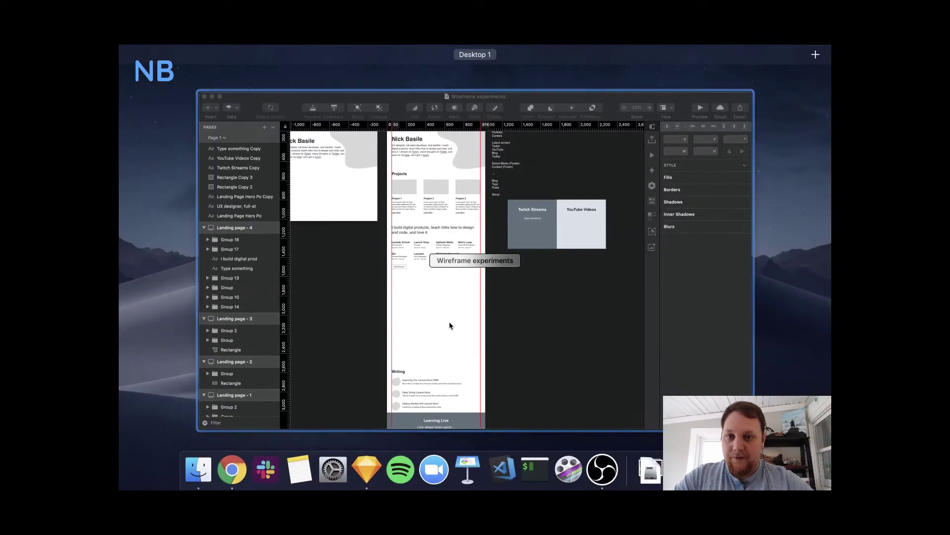
pyautogui.click(558, 407)
pyautogui.press('super+Tab')
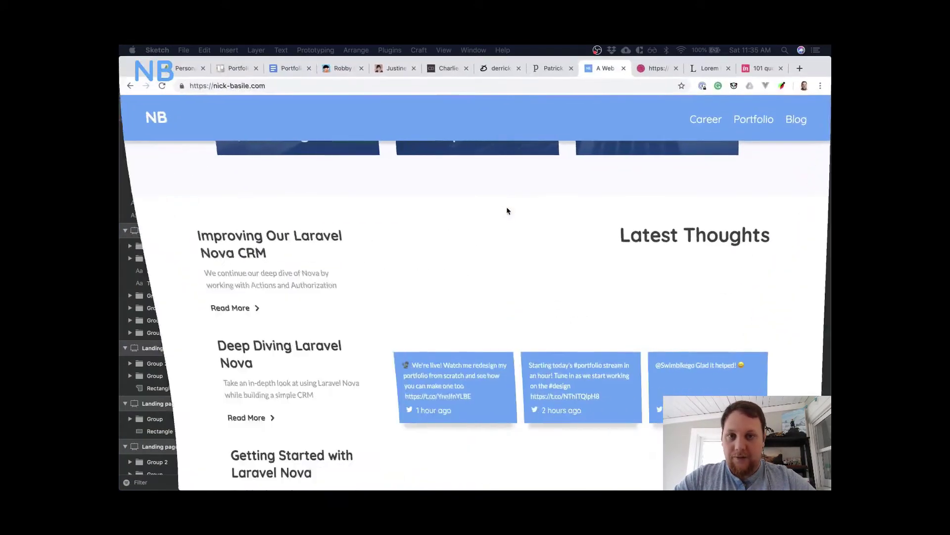
pyautogui.click(396, 69)
pyautogui.scroll(-6, 438, 325)
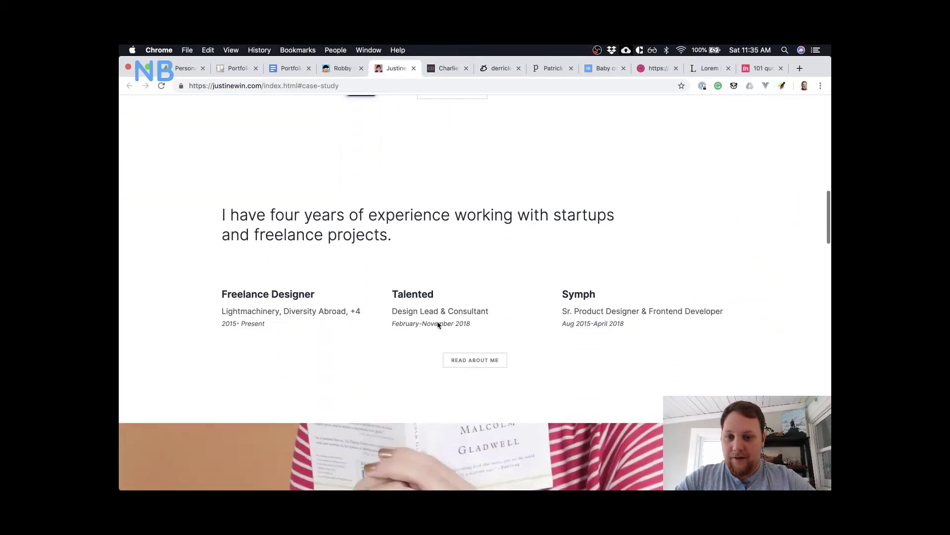
pyautogui.scroll(-2, 438, 324)
pyautogui.scroll(-5, 438, 324)
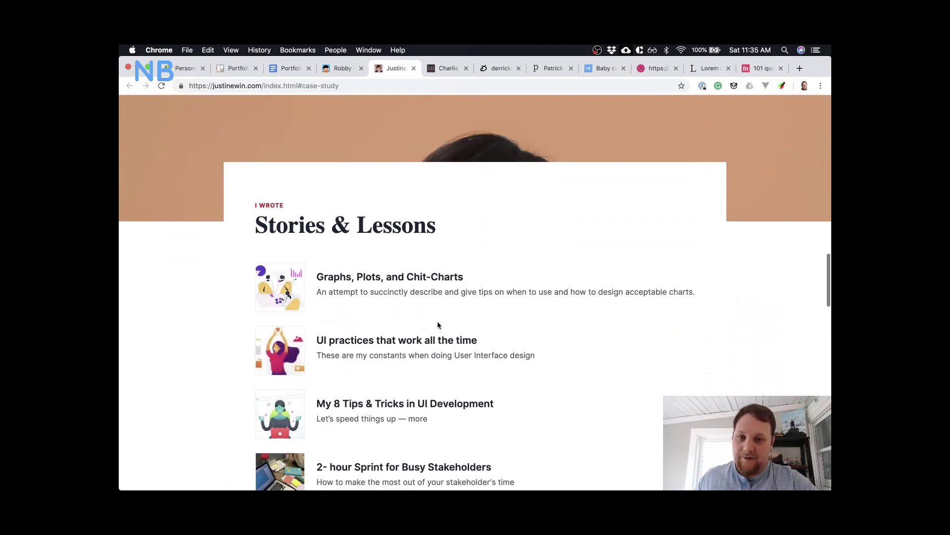
pyautogui.scroll(3, 438, 324)
pyautogui.scroll(8, 437, 326)
pyautogui.scroll(-9, 438, 326)
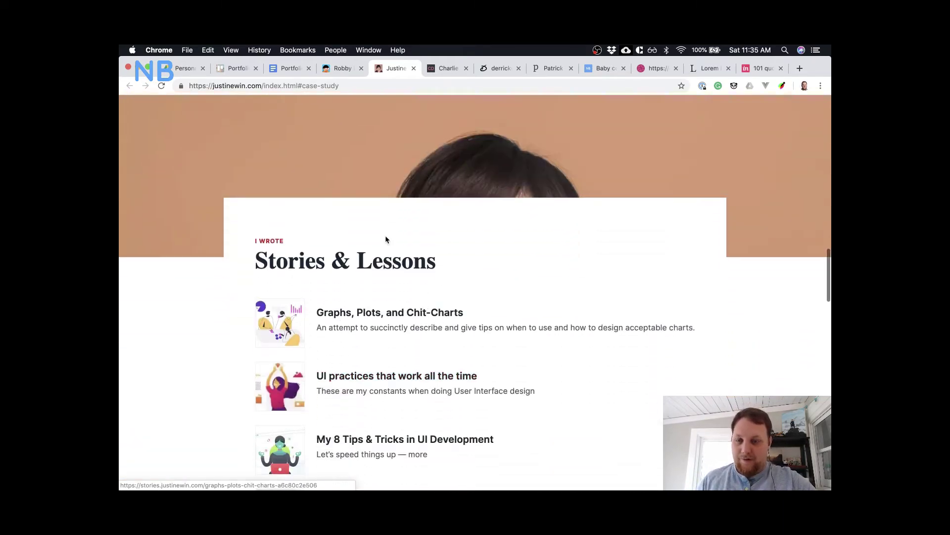
pyautogui.scroll(2, 387, 240)
pyautogui.scroll(3, 387, 240)
pyautogui.scroll(-5, 386, 237)
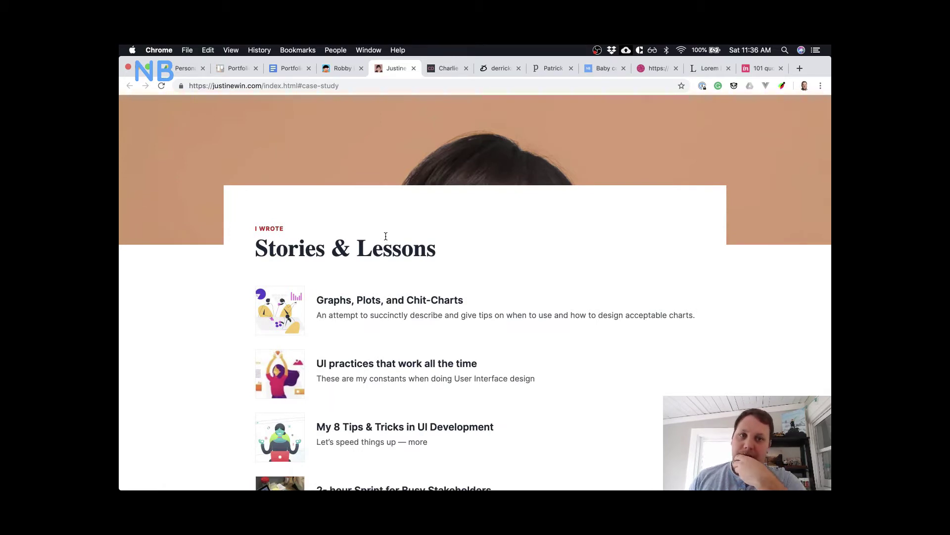
pyautogui.scroll(3, 386, 237)
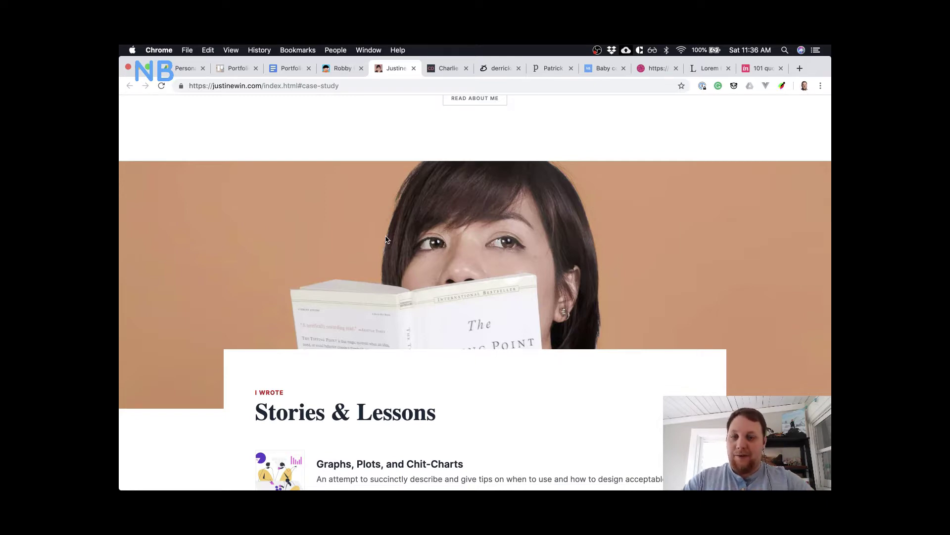
# - Review the existing portfolio site's home page from the hero and My Expertise through Latest Thoughts, About Me, Get In Touch and newsletter sections
pyautogui.click(597, 68)
pyautogui.scroll(-10, 545, 285)
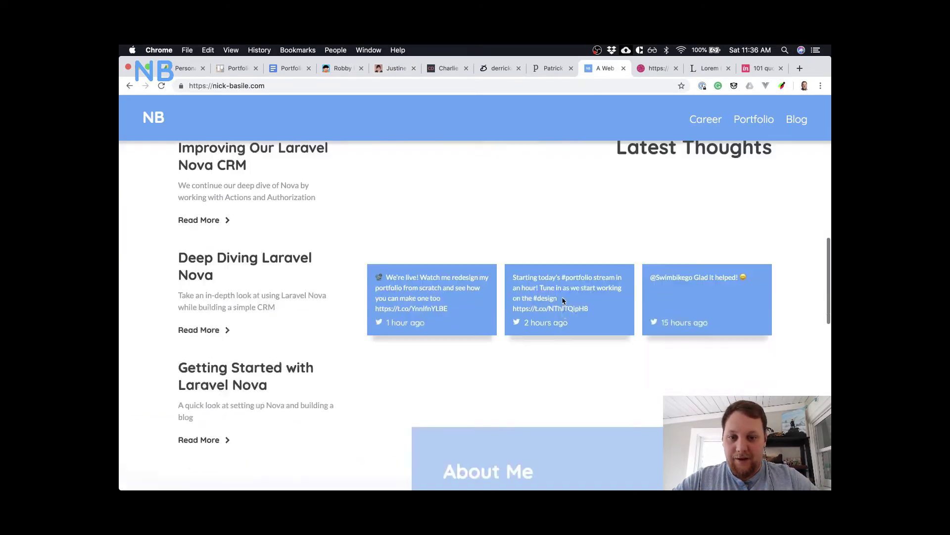
pyautogui.scroll(3, 370, 279)
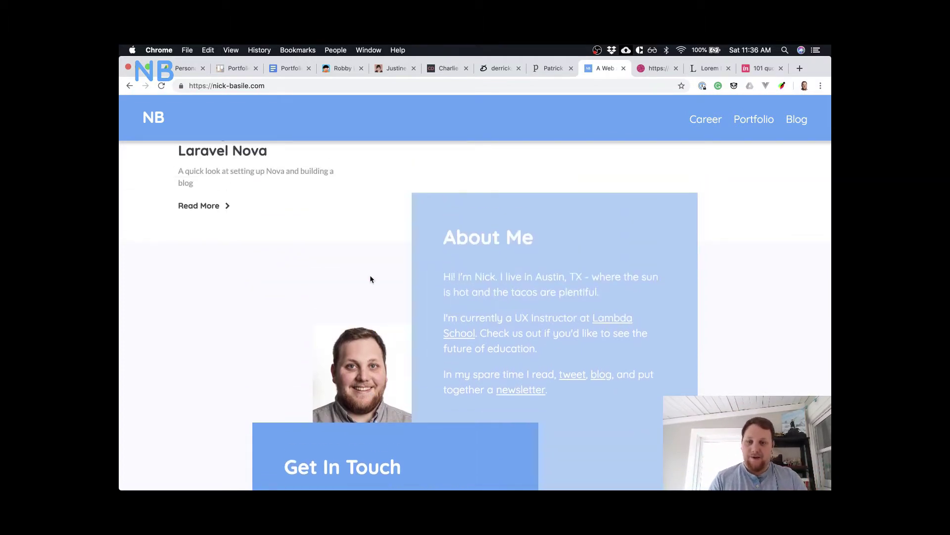
pyautogui.scroll(3, 370, 276)
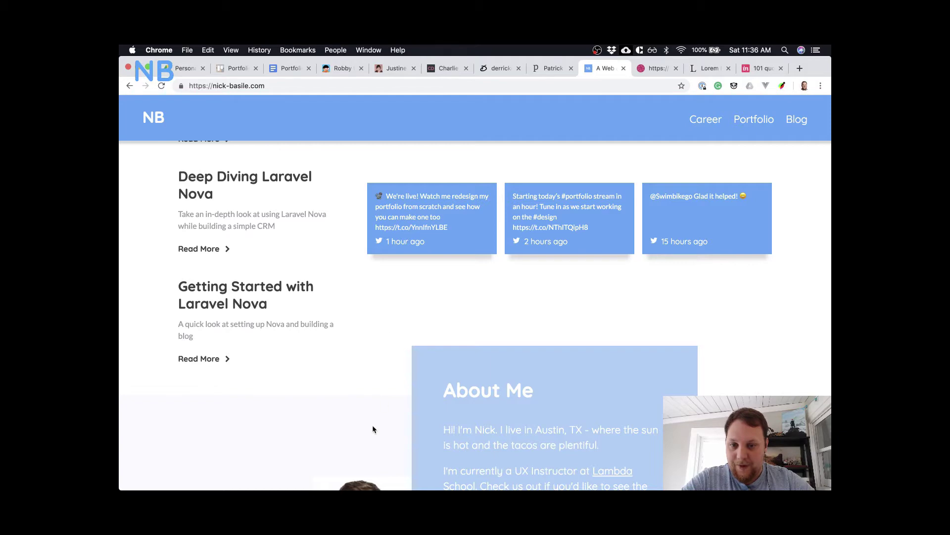
pyautogui.scroll(-10, 373, 428)
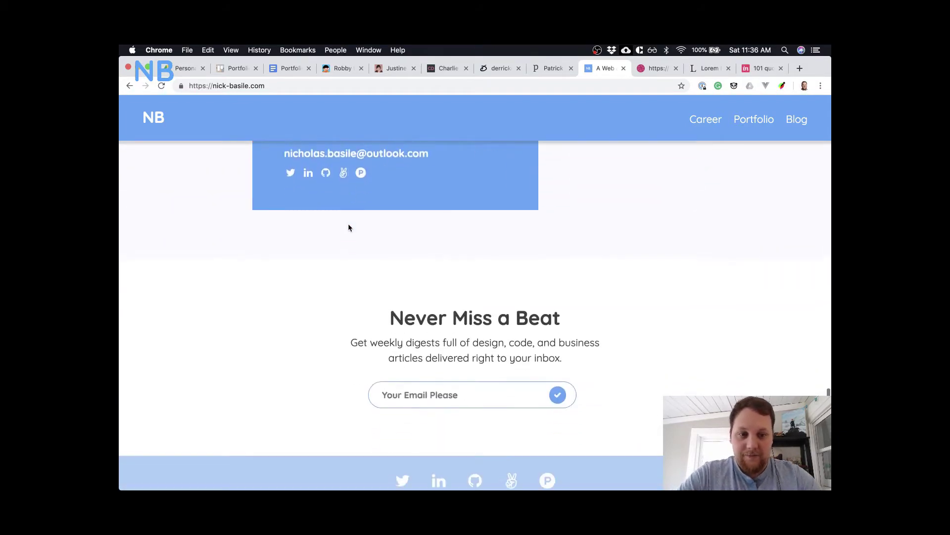
pyautogui.scroll(10, 348, 225)
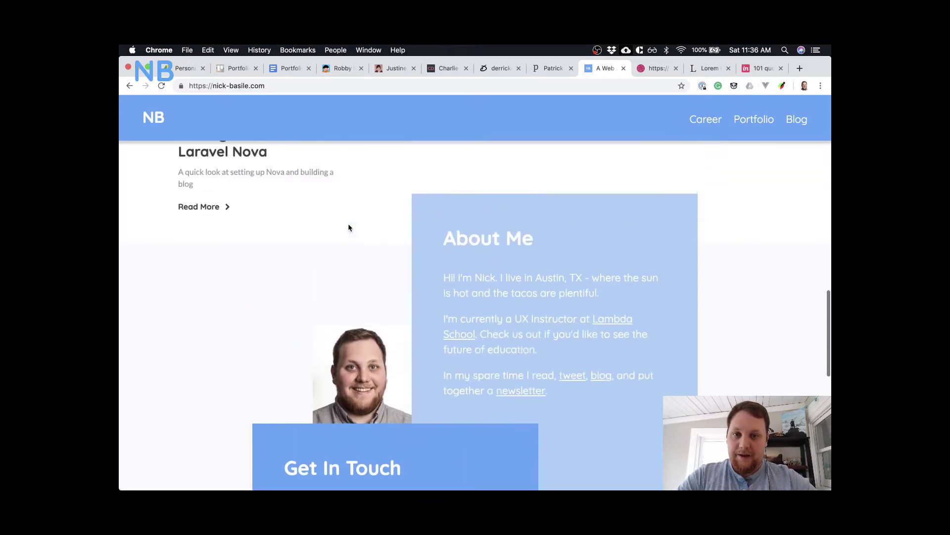
pyautogui.scroll(10, 349, 227)
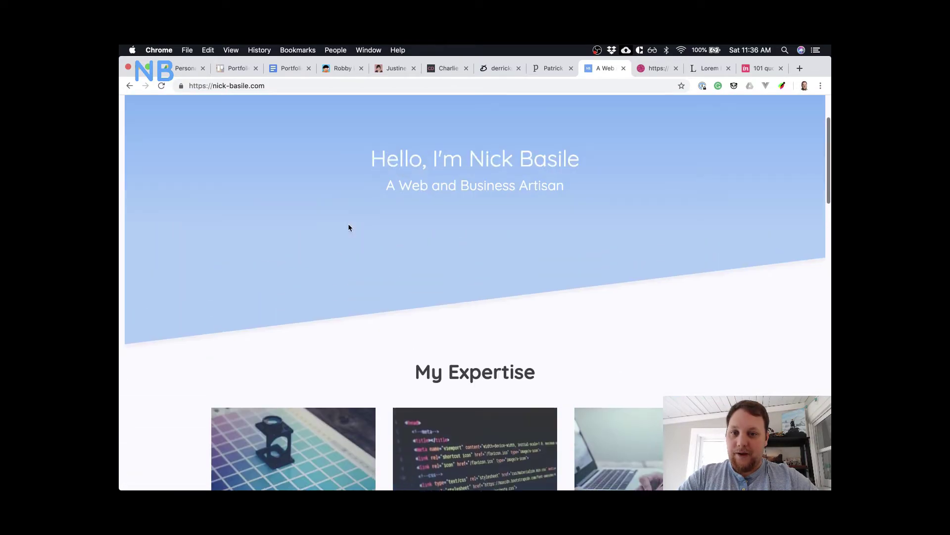
pyautogui.scroll(-10, 349, 227)
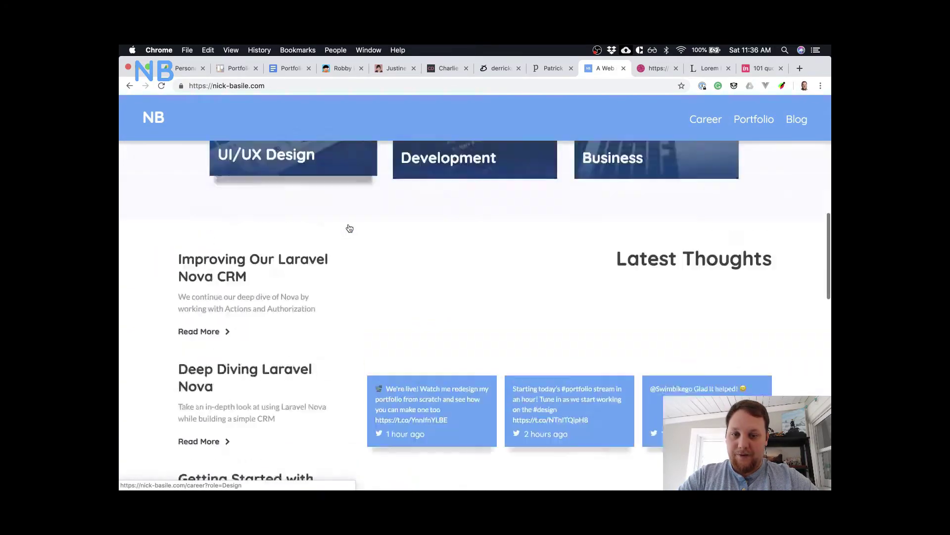
pyautogui.scroll(5, 349, 228)
pyautogui.scroll(-6, 362, 215)
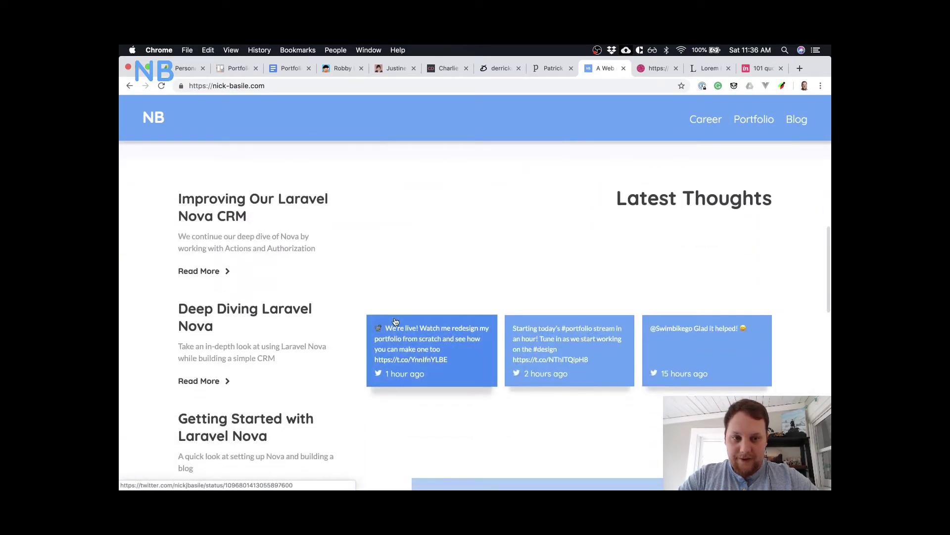
pyautogui.scroll(-8, 509, 273)
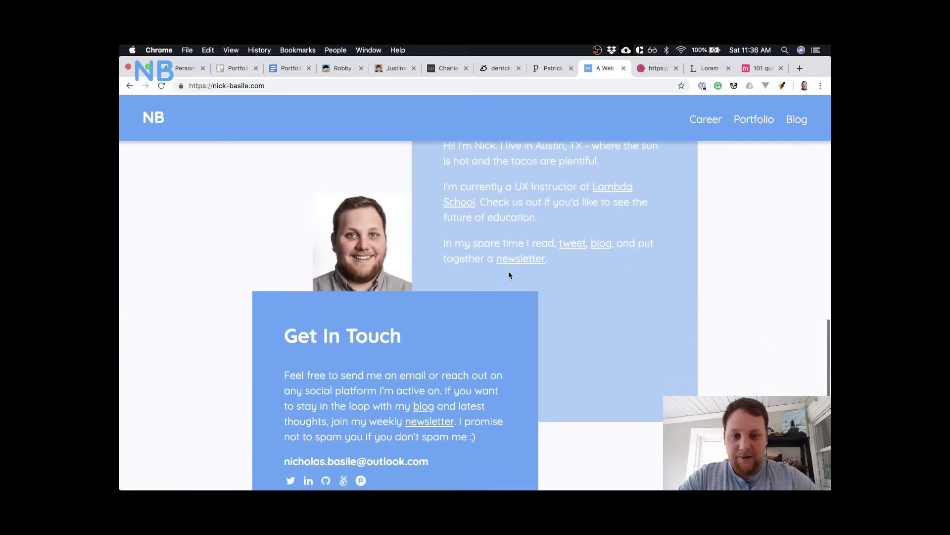
pyautogui.scroll(5, 509, 275)
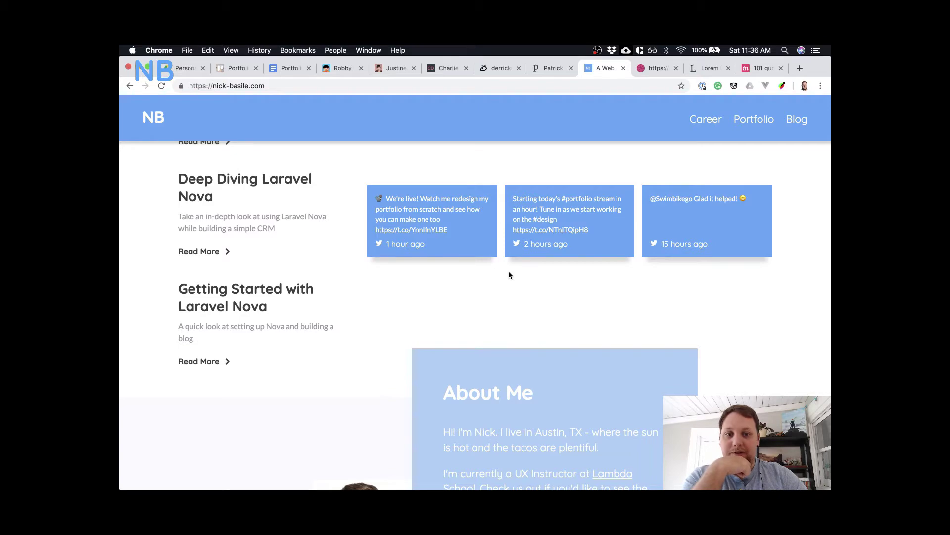
# - Switch to Sketch and draw a full-width rectangle of about 1024 by 544 over Landing page - 4's work history section, layered behind its content
pyautogui.hotkey('ctrl', 'Up')
pyautogui.click(567, 312)
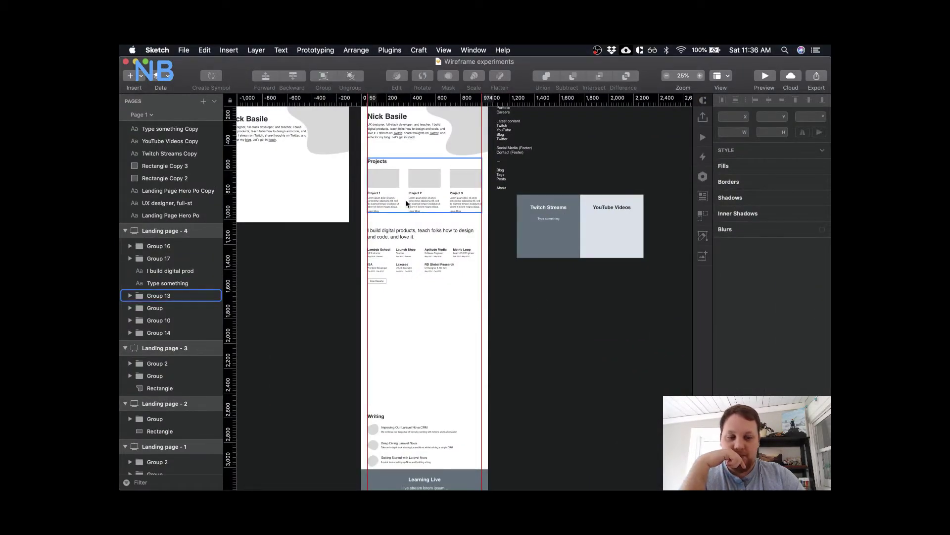
pyautogui.press('super+equal')
pyautogui.hscroll(-5, 406, 200)
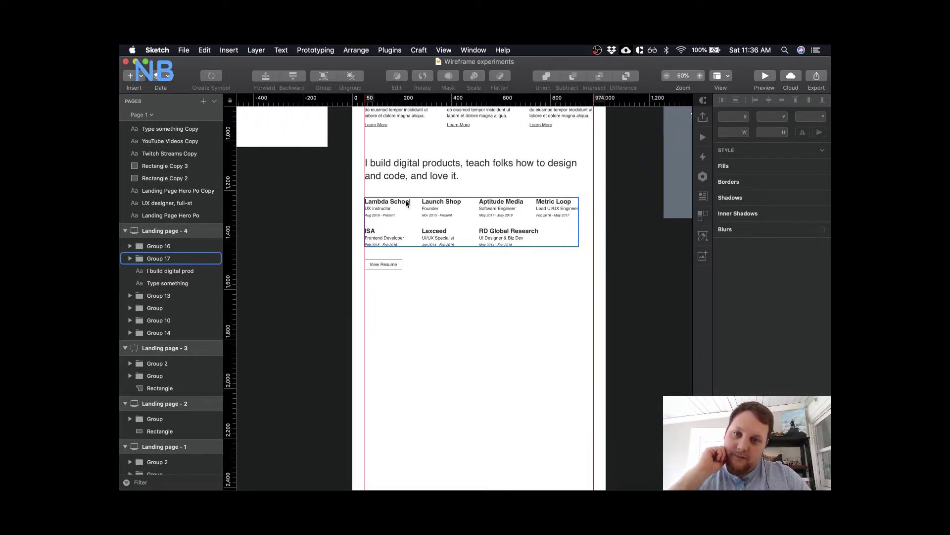
pyautogui.press('r')
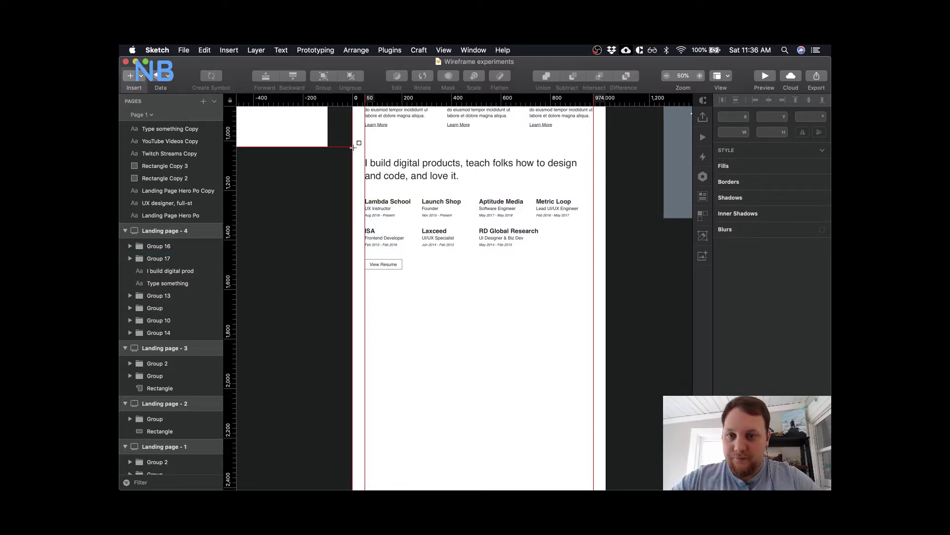
pyautogui.moveTo(352, 146); pyautogui.dragTo(606, 282)
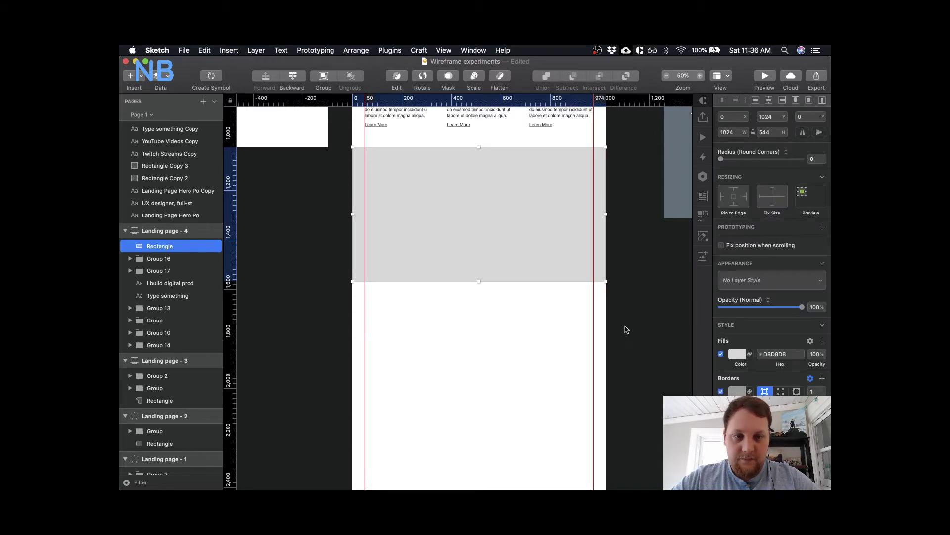
pyautogui.moveTo(187, 246); pyautogui.dragTo(171, 293)
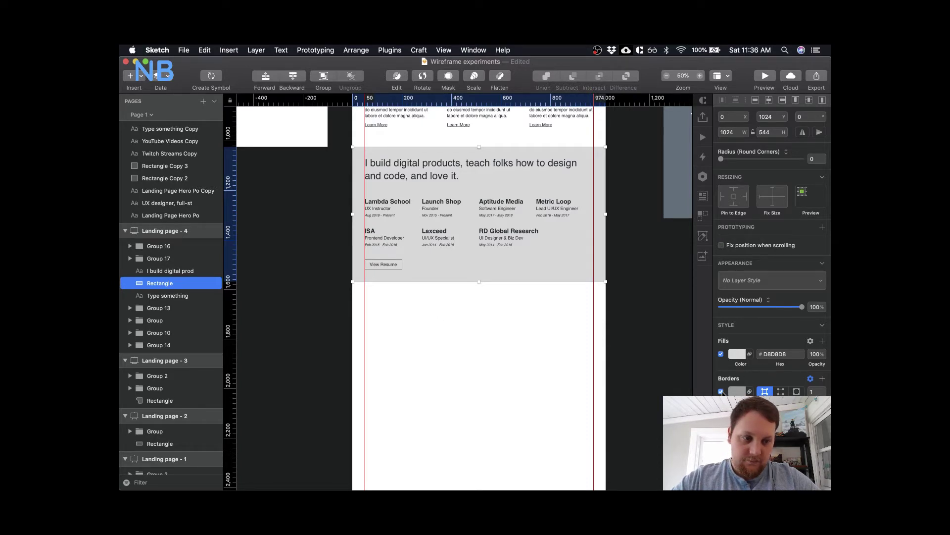
# - Set the work history background rectangle's fill to F8FAFC and turn off its border
pyautogui.click(737, 354)
pyautogui.scroll(-2, 772, 366)
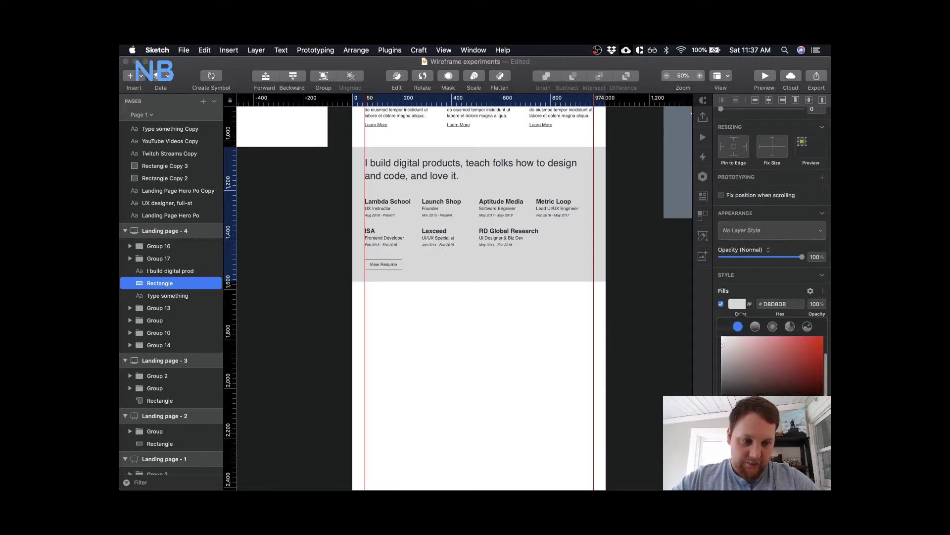
pyautogui.click(587, 359)
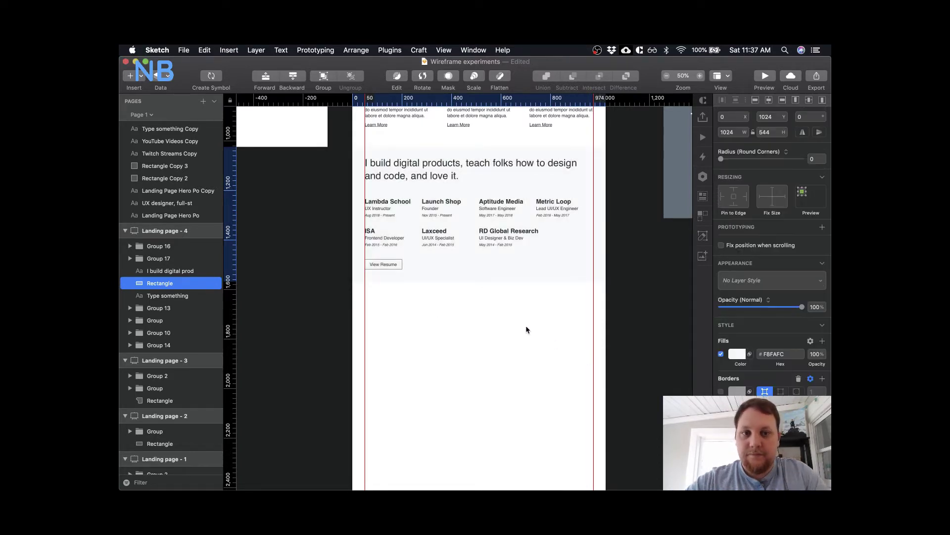
pyautogui.click(509, 318)
pyautogui.scroll(1, 509, 318)
pyautogui.scroll(5, 509, 322)
pyautogui.hscroll(2, 510, 322)
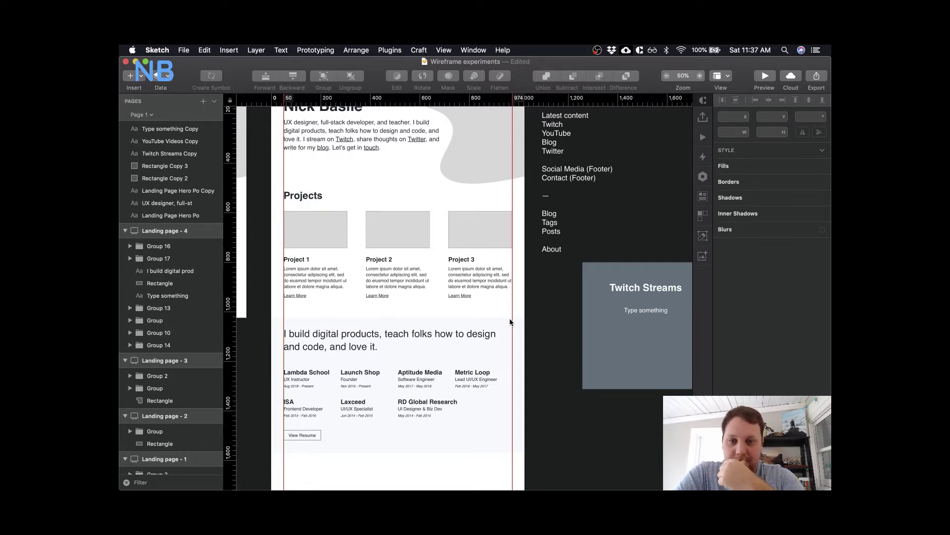
# - Try reshaping the background rectangle by removing its lower-right point, lowering the lower-left point to about 1700 and bending the diagonal edge into a curve
pyautogui.click(480, 420)
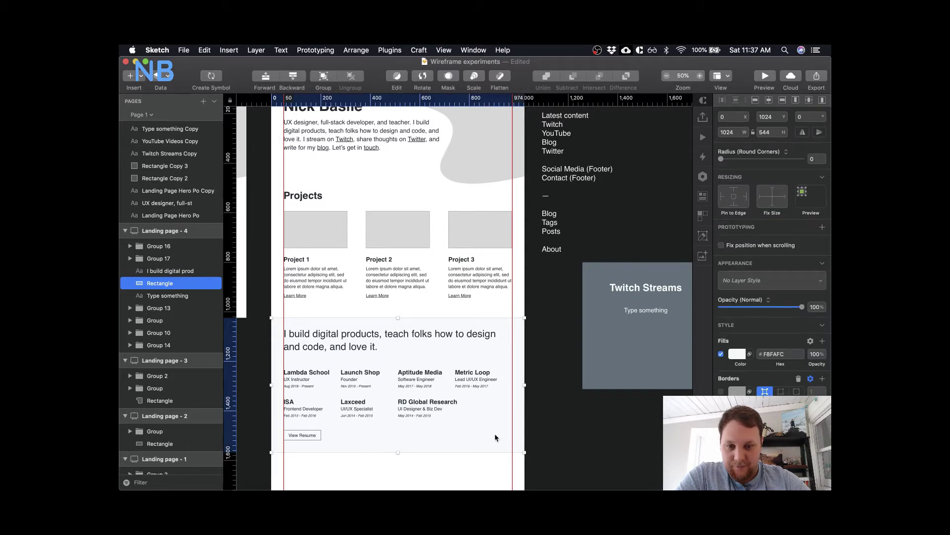
pyautogui.doubleClick(495, 438)
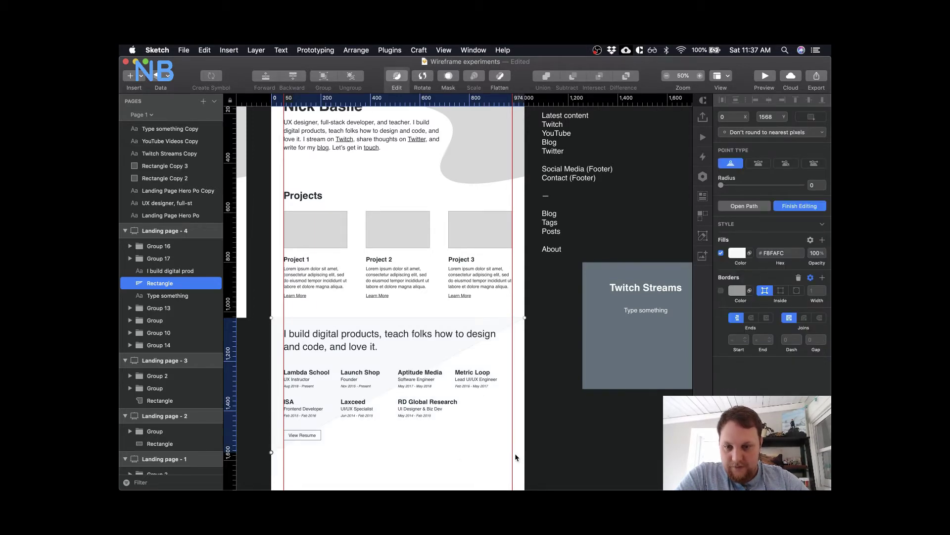
pyautogui.click(432, 449)
pyautogui.scroll(-3, 432, 449)
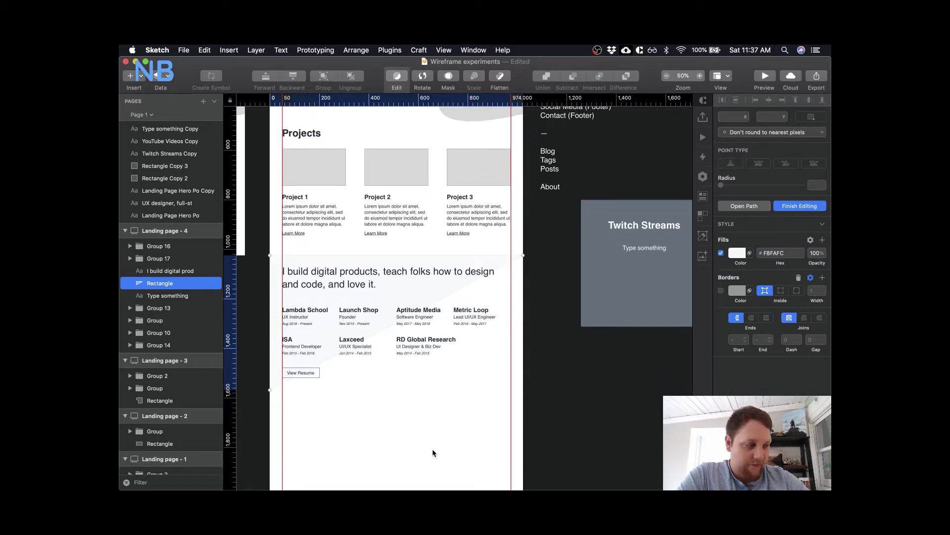
pyautogui.scroll(-3, 433, 449)
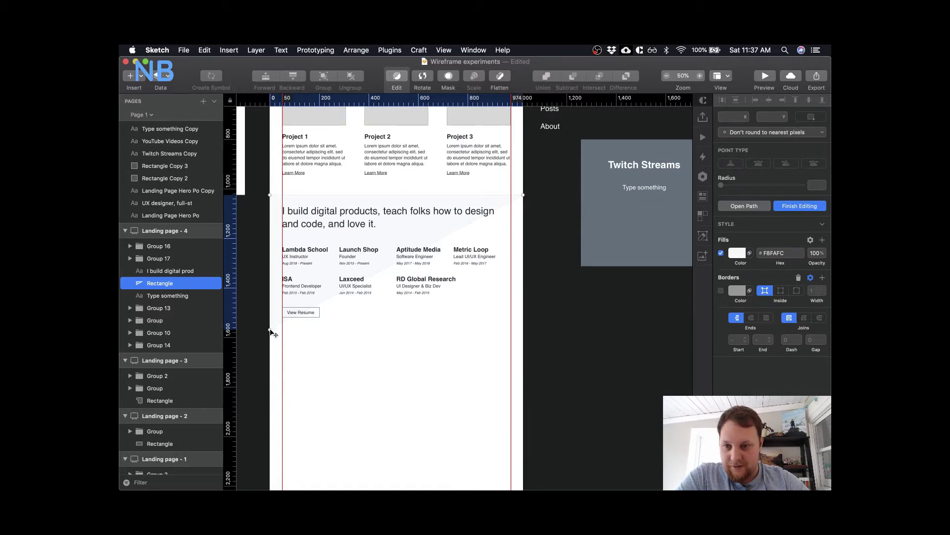
pyautogui.moveTo(271, 331); pyautogui.dragTo(270, 362)
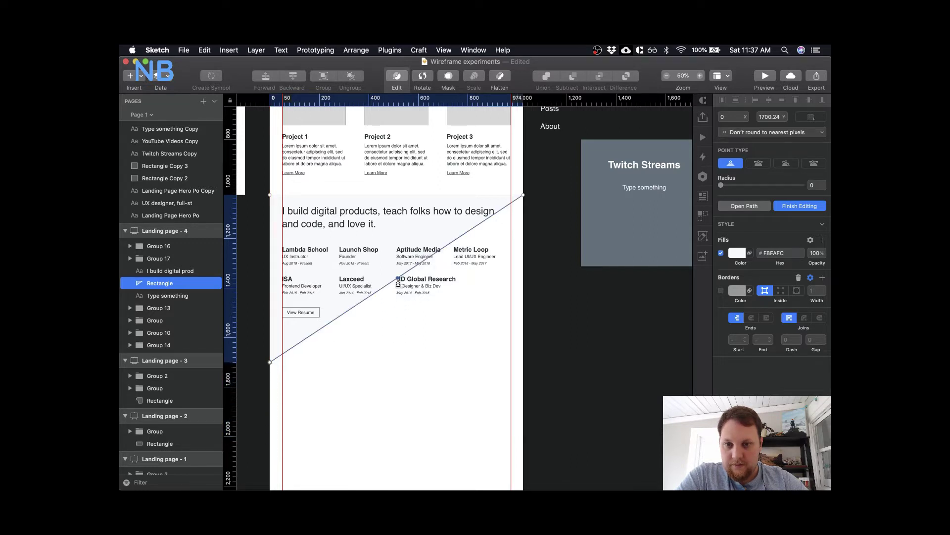
pyautogui.moveTo(399, 283); pyautogui.dragTo(473, 323)
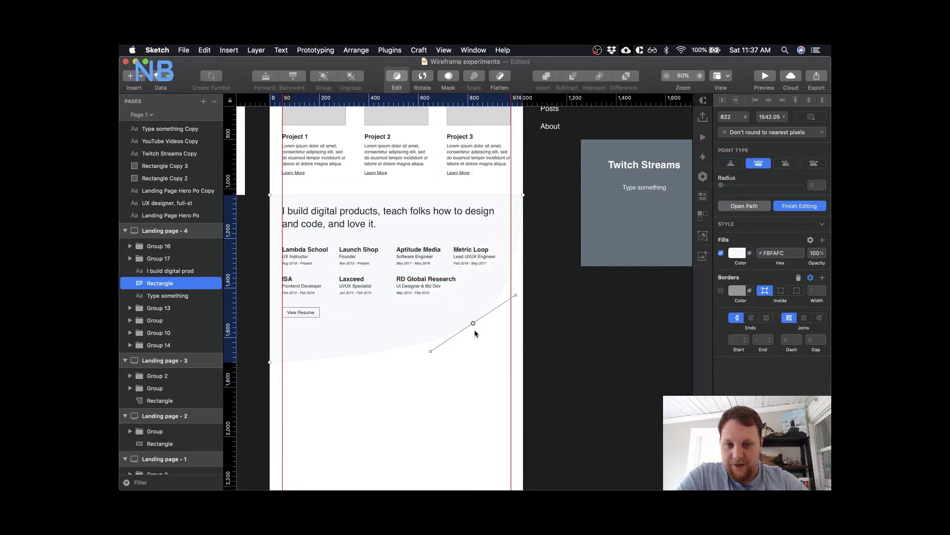
# - Finish editing the curved background shape and delete it from behind the work history section
pyautogui.click(488, 365)
pyautogui.press('Escape')
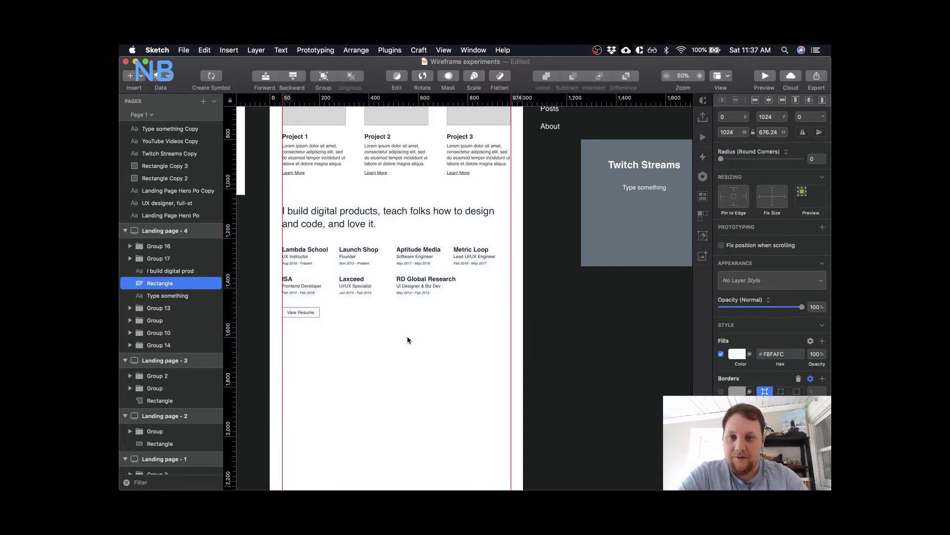
pyautogui.press('Delete')
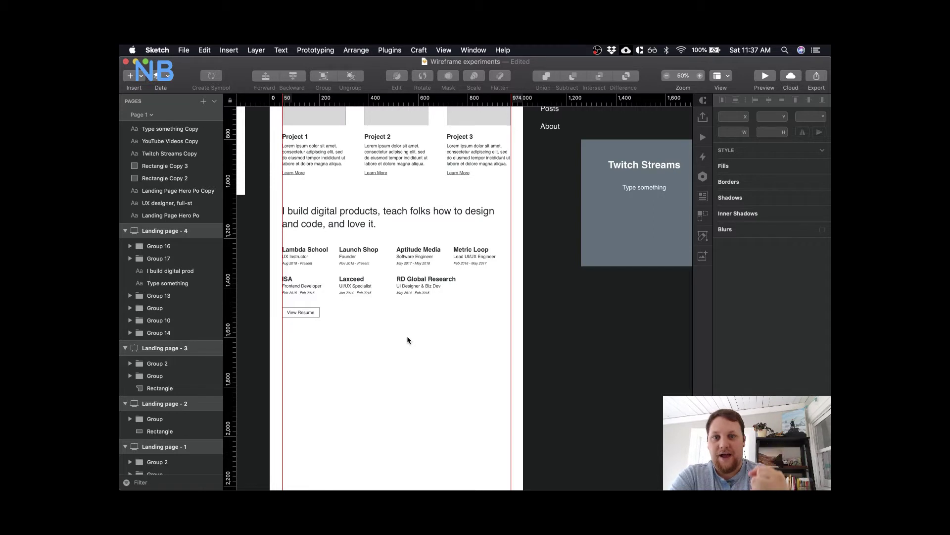
pyautogui.scroll(2, 407, 339)
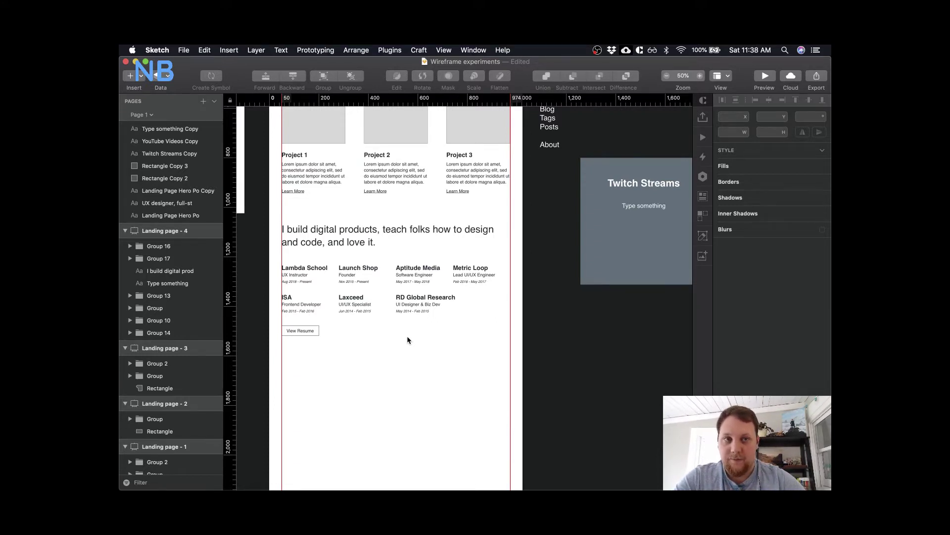
# - Move the Writing group up beneath the View Resume button on Landing page - 4, to Y 1665
pyautogui.scroll(5, 407, 337)
pyautogui.scroll(1, 408, 340)
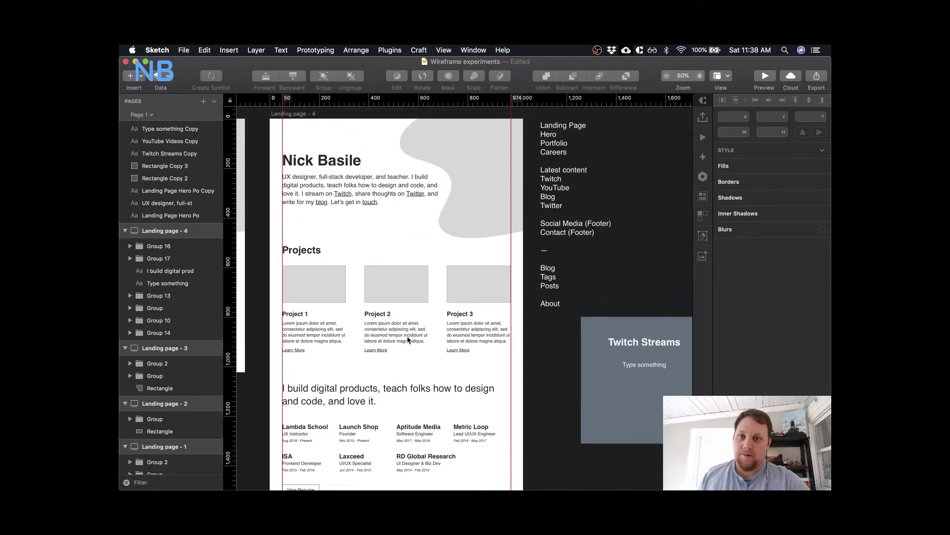
pyautogui.scroll(-7, 408, 339)
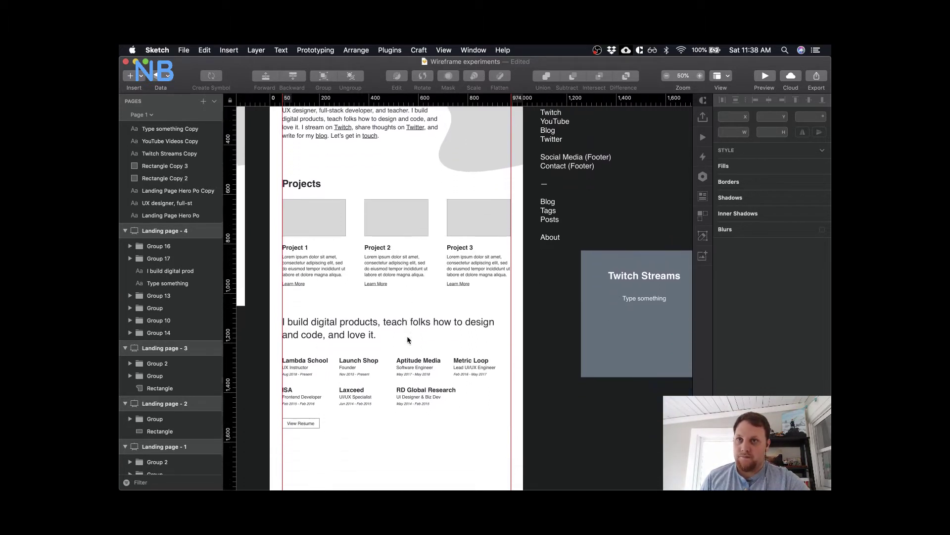
pyautogui.scroll(-1, 408, 339)
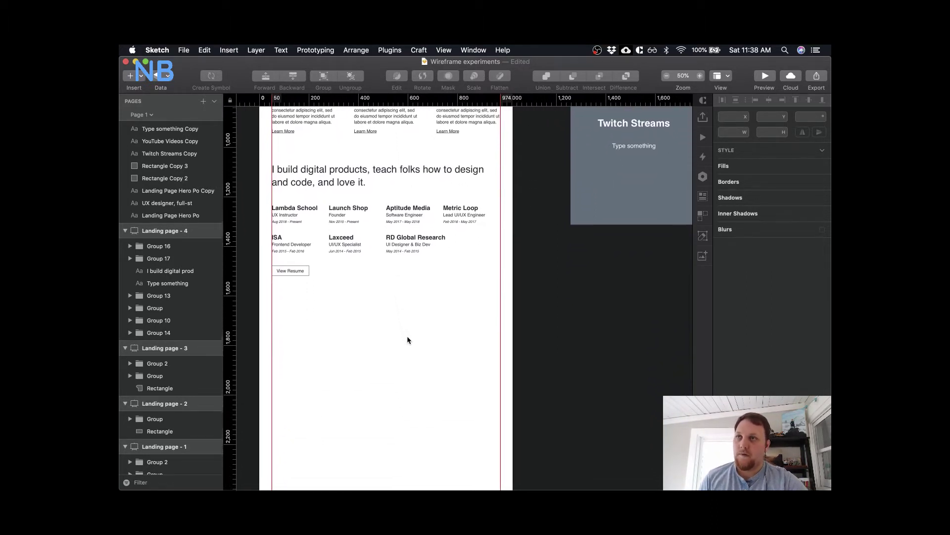
pyautogui.scroll(-5, 407, 340)
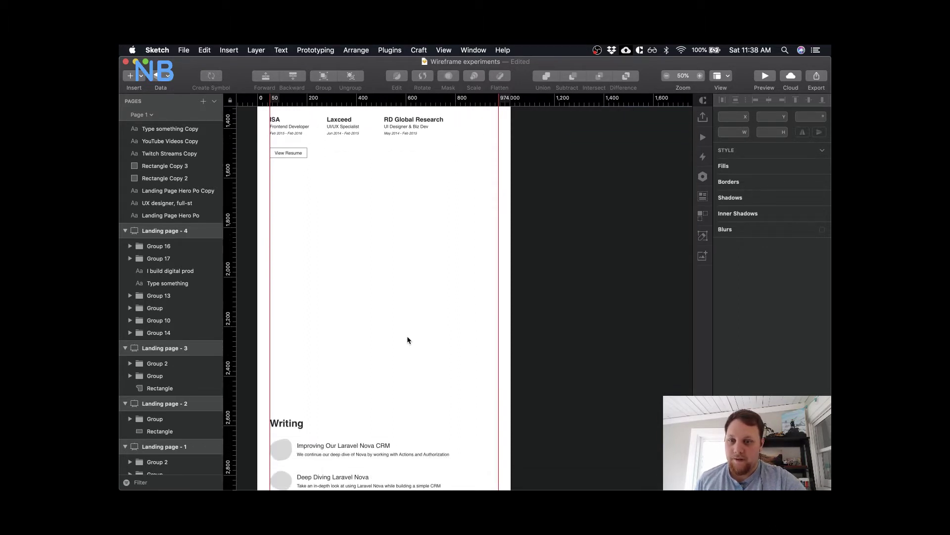
pyautogui.click(356, 417)
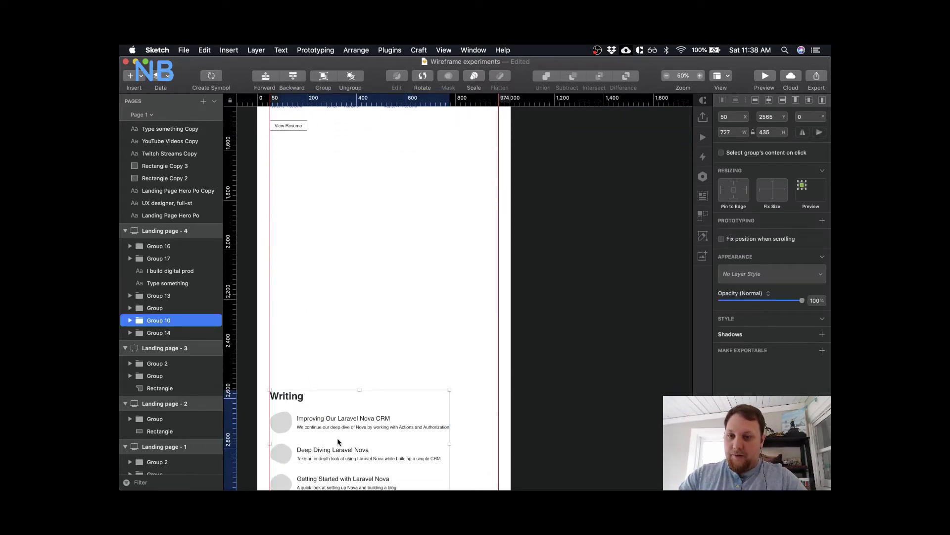
pyautogui.moveTo(338, 437); pyautogui.dragTo(337, 214)
pyautogui.scroll(4, 337, 215)
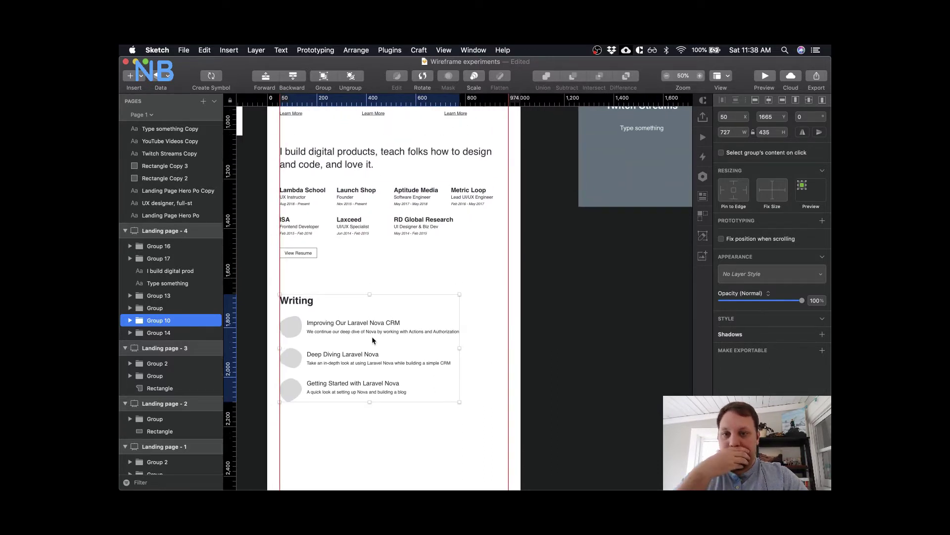
pyautogui.scroll(3, 379, 287)
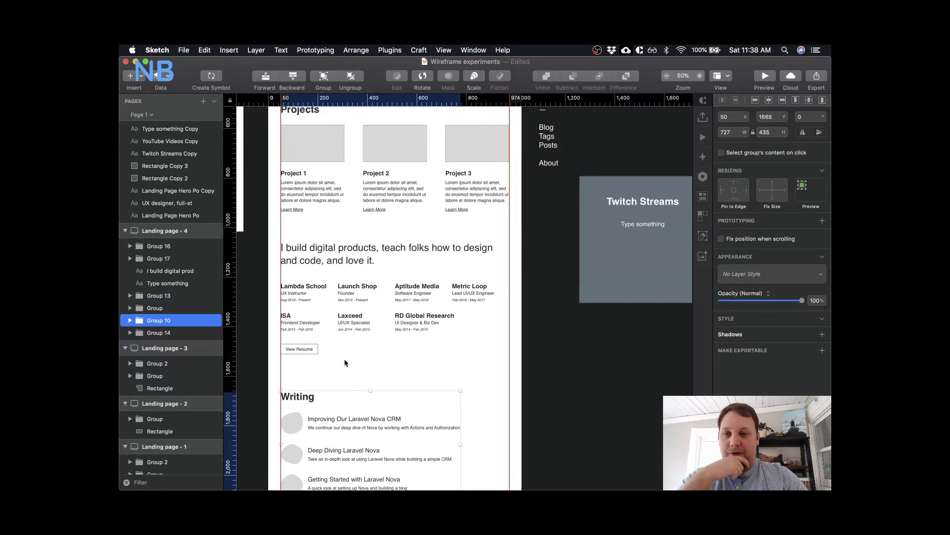
pyautogui.scroll(2, 345, 363)
pyautogui.scroll(-4, 345, 363)
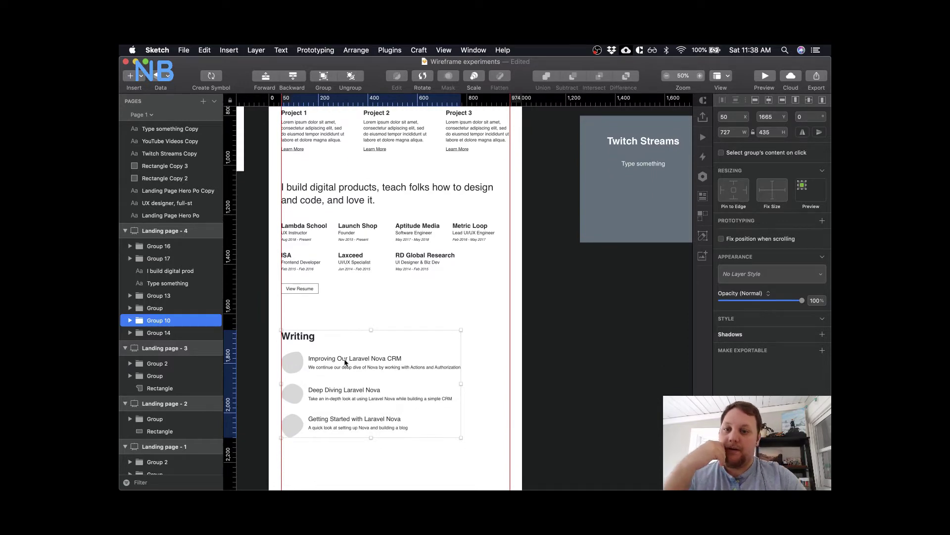
# - Switch to Chrome and examine how two reference portfolio sites lay out their writing sections and the sections that follow
pyautogui.hotkey('ctrl', 'Up')
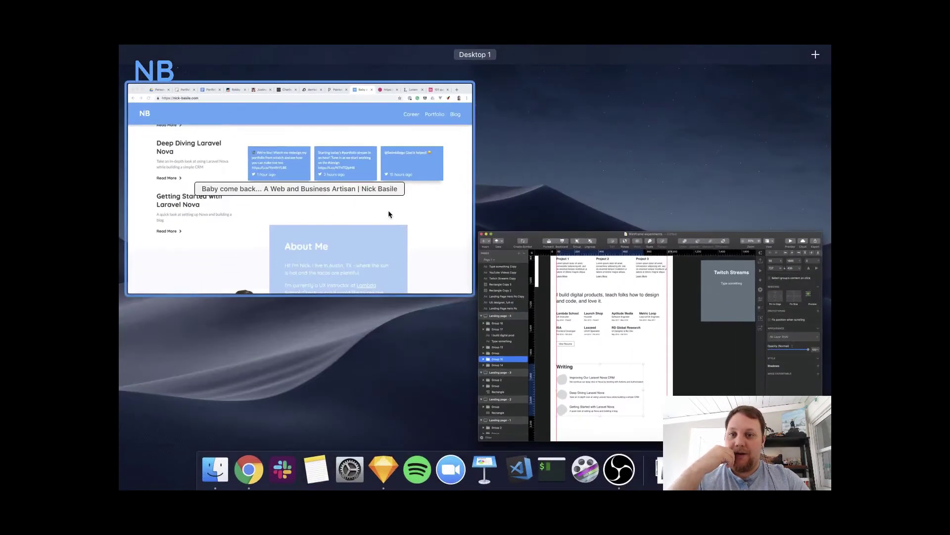
pyautogui.click(388, 210)
pyautogui.click(447, 68)
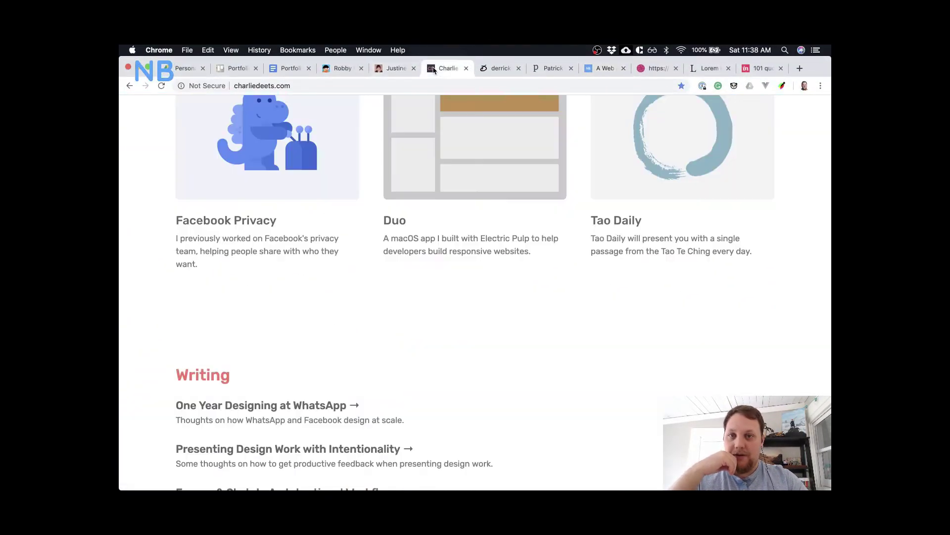
pyautogui.scroll(-8, 475, 289)
pyautogui.scroll(-6, 475, 287)
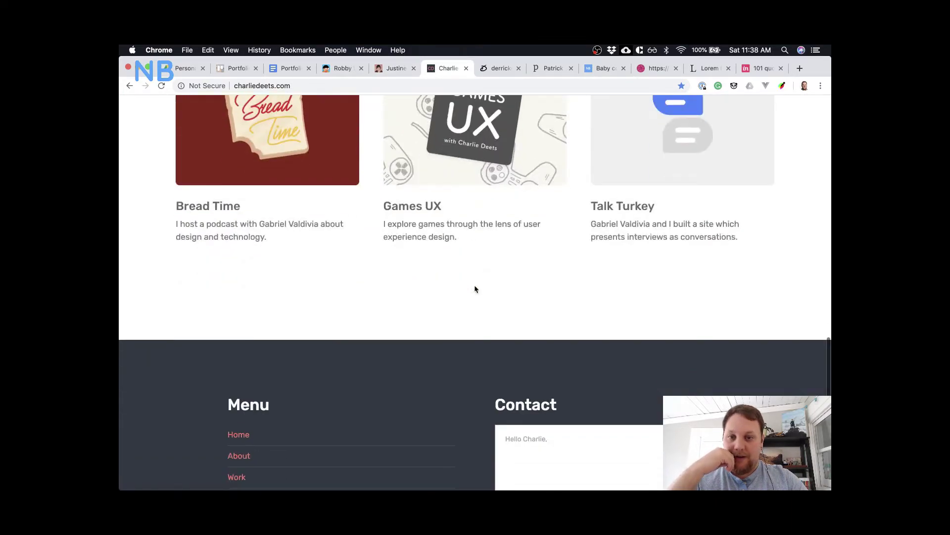
pyautogui.scroll(5, 474, 288)
pyautogui.scroll(6, 475, 289)
pyautogui.click(379, 69)
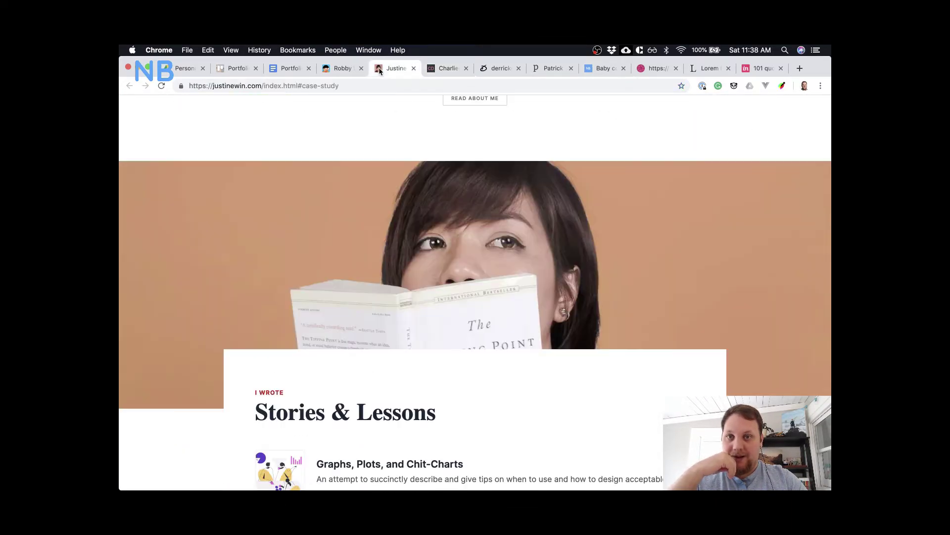
pyautogui.scroll(-15, 419, 325)
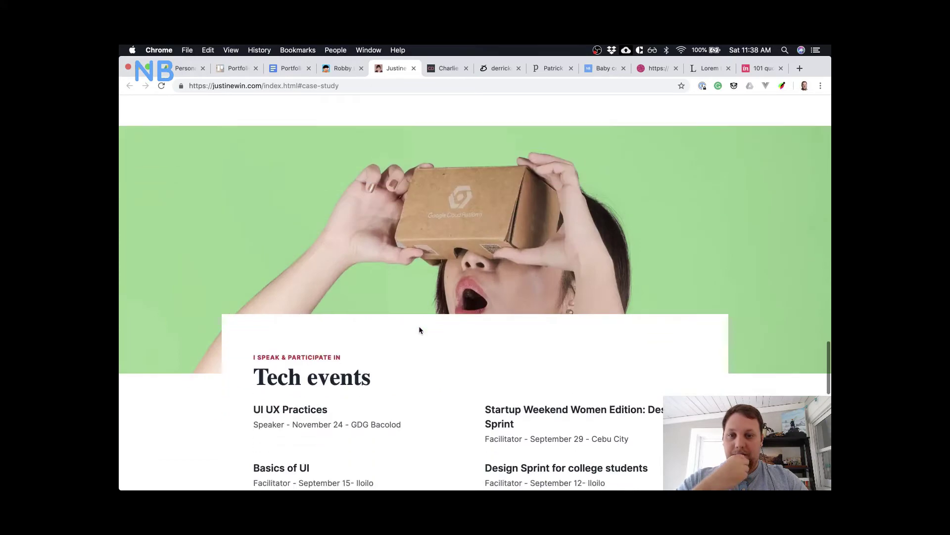
# - Open the Launch Shop website, launchshop.io, in a new browser tab
pyautogui.click(800, 68)
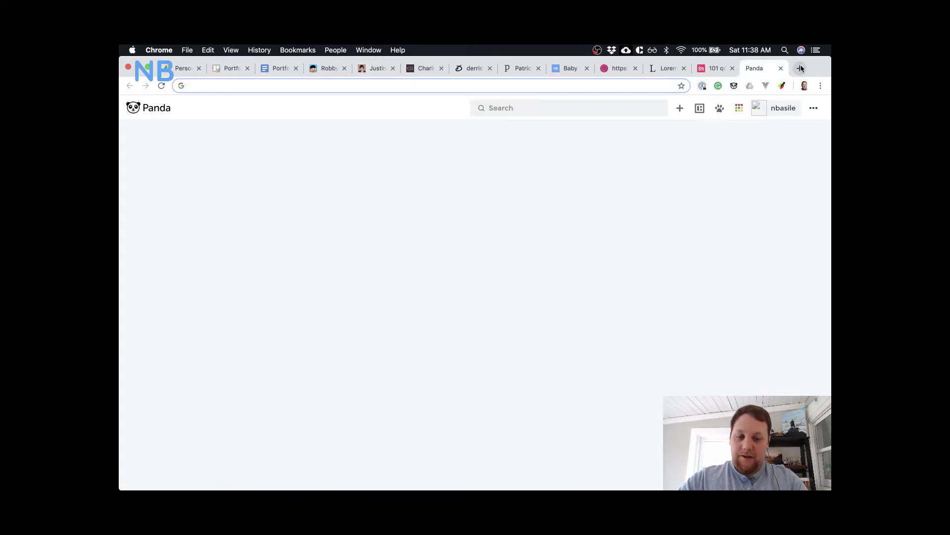
pyautogui.write('laun')
pyautogui.press('Return')
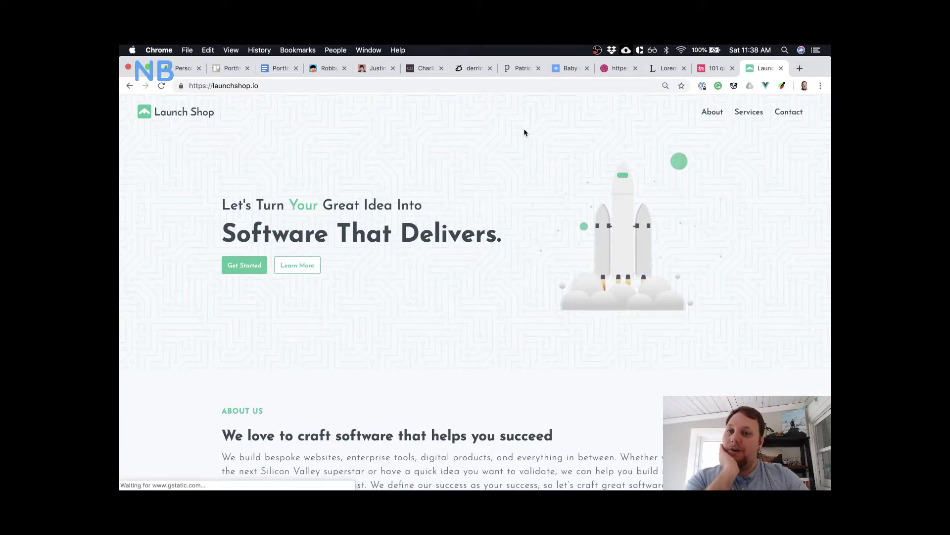
# - Examine the full-width testimonial banner and the surrounding section backgrounds on the Launch Shop page, and close its tab
pyautogui.scroll(-10, 471, 225)
pyautogui.scroll(-8, 471, 226)
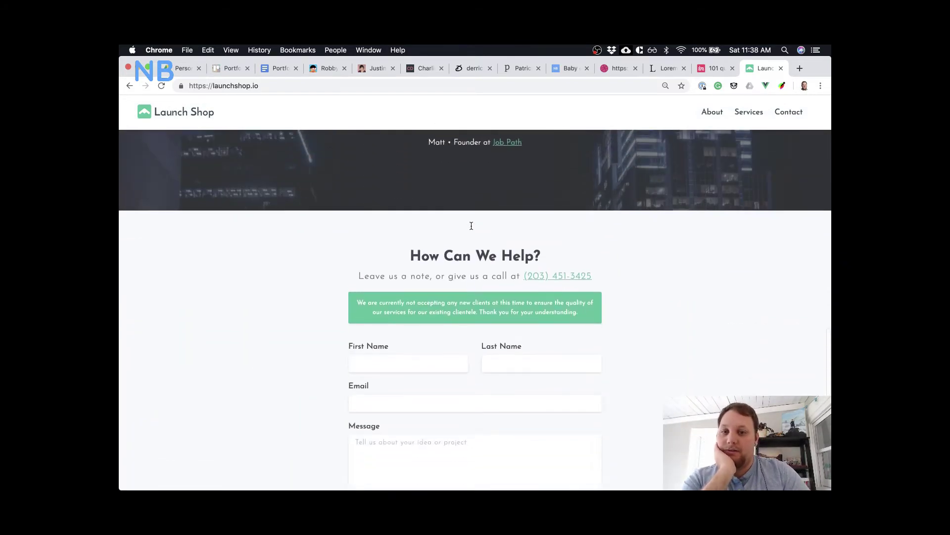
pyautogui.scroll(8, 471, 226)
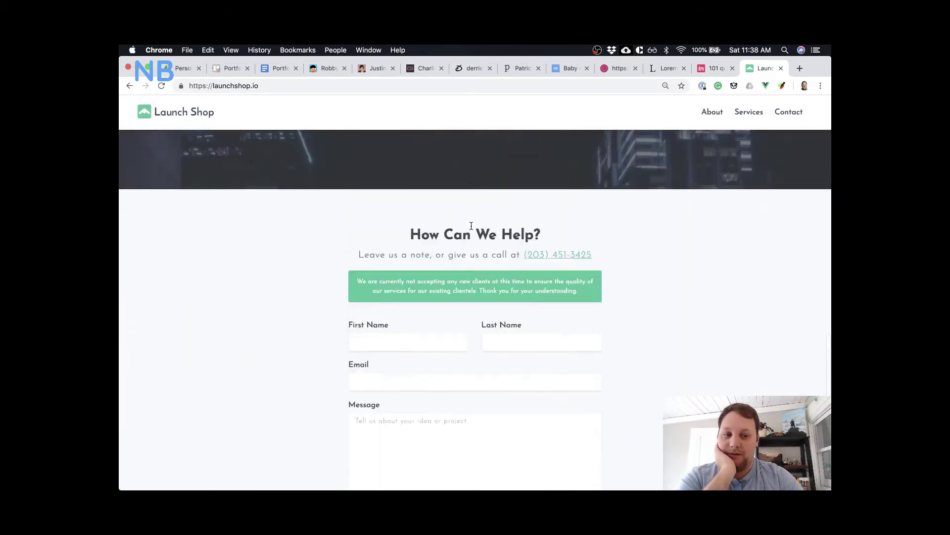
pyautogui.scroll(-5, 470, 225)
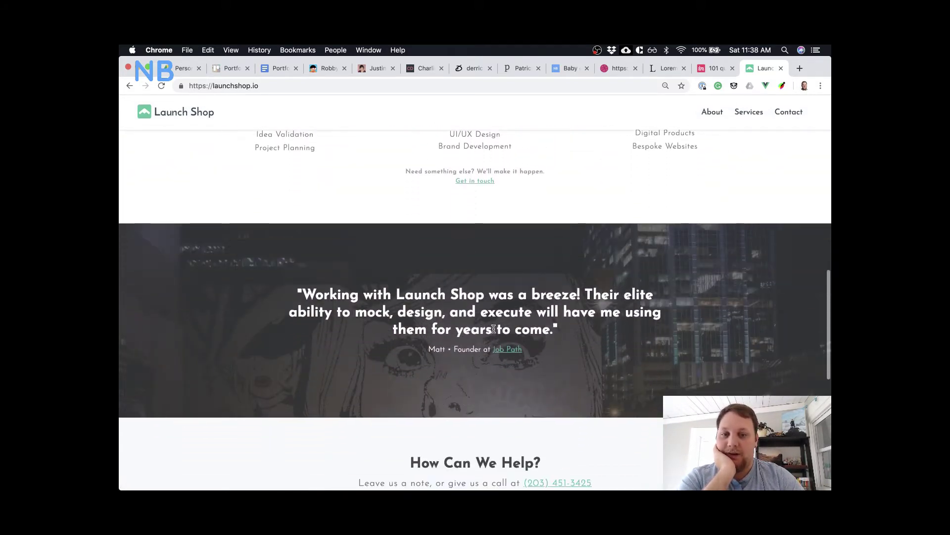
pyautogui.scroll(-1, 541, 365)
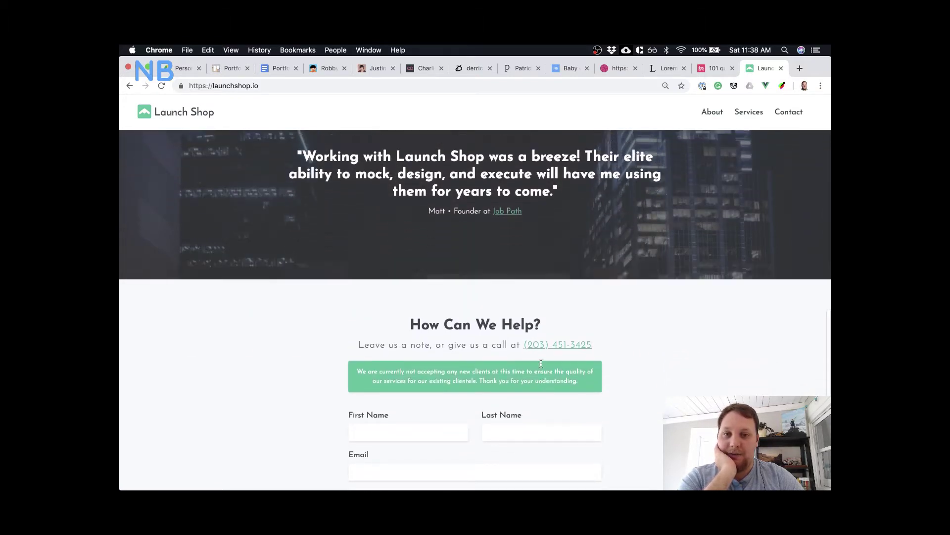
pyautogui.scroll(5, 541, 365)
pyautogui.scroll(-6, 541, 365)
pyautogui.scroll(-2, 541, 363)
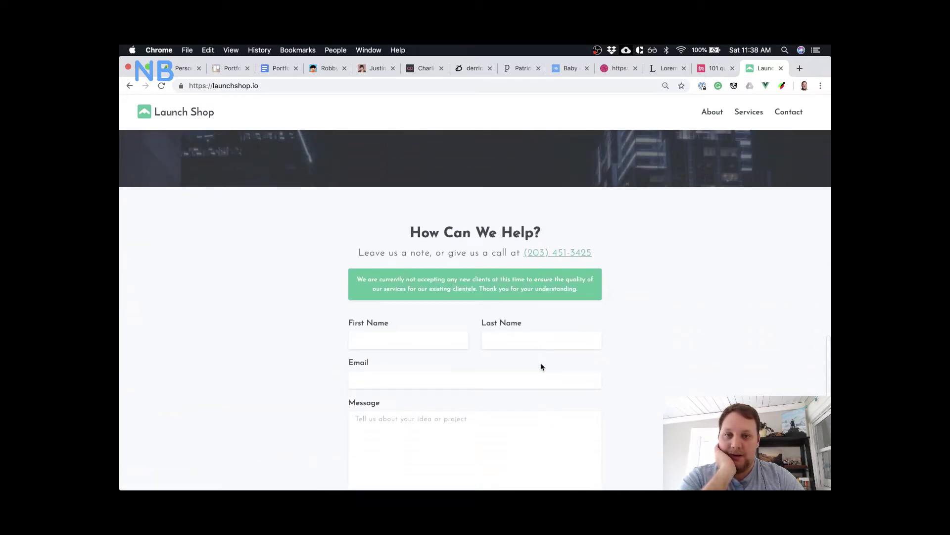
pyautogui.scroll(2, 524, 319)
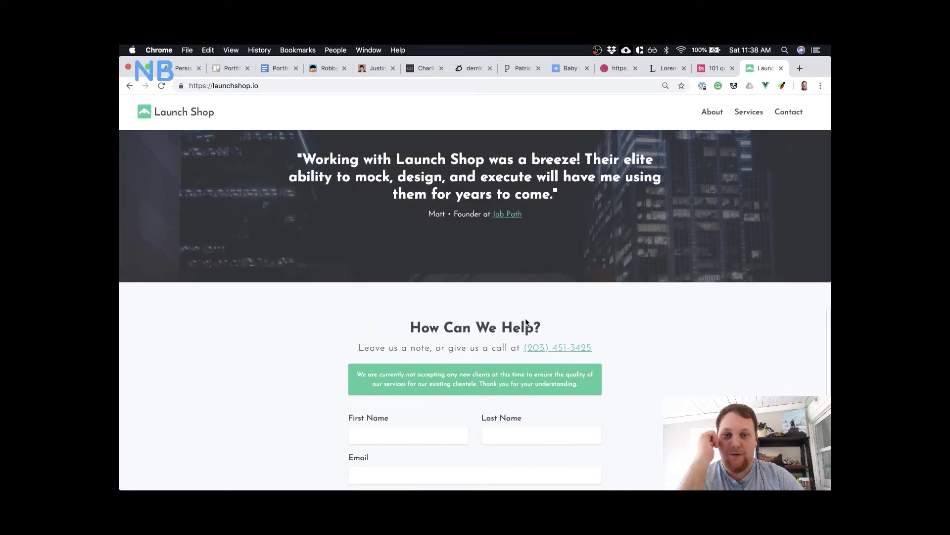
pyautogui.scroll(4, 558, 248)
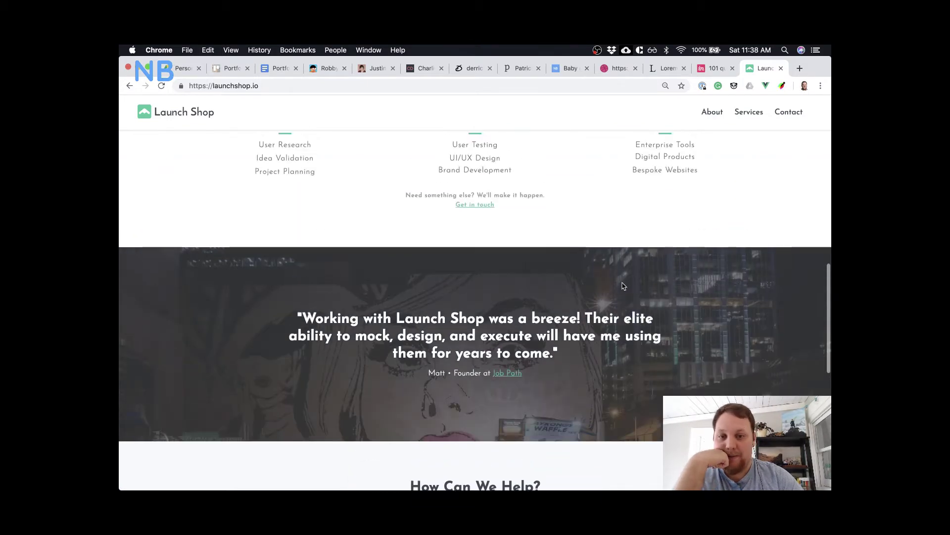
pyautogui.scroll(-3, 624, 286)
pyautogui.scroll(4, 623, 286)
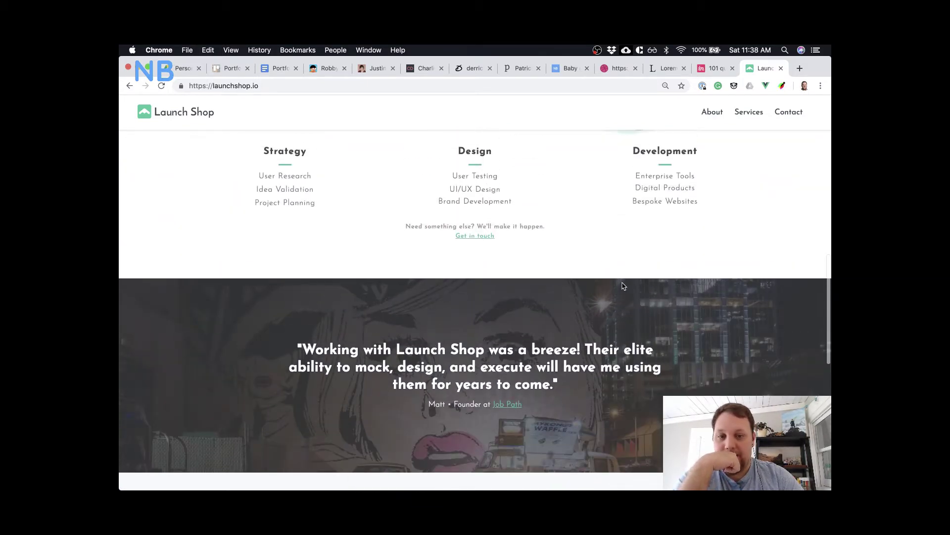
pyautogui.scroll(-2, 547, 357)
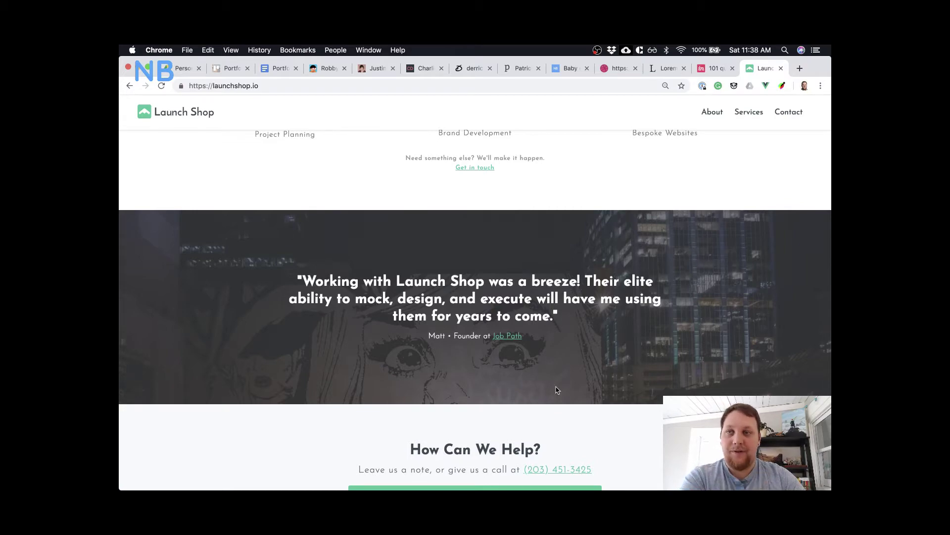
pyautogui.scroll(10, 557, 389)
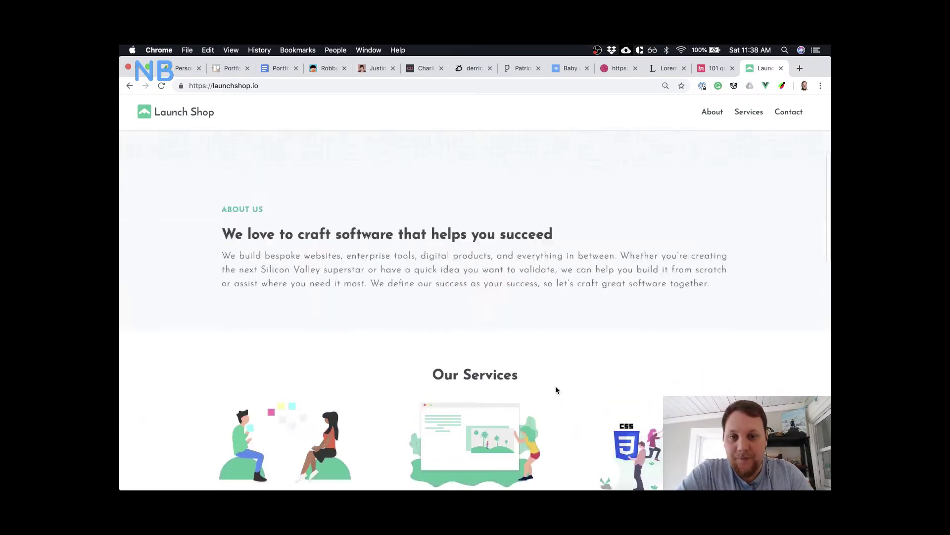
pyautogui.scroll(2, 555, 390)
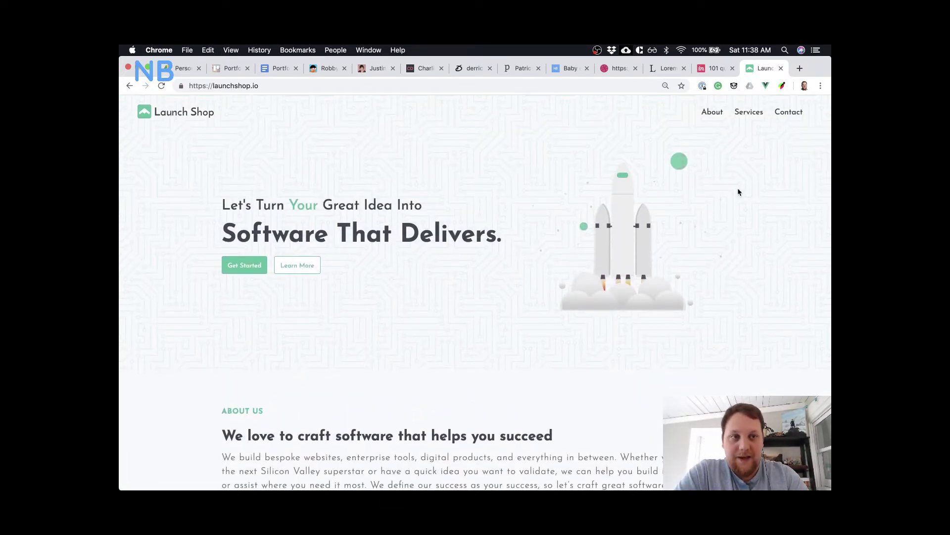
pyautogui.click(781, 68)
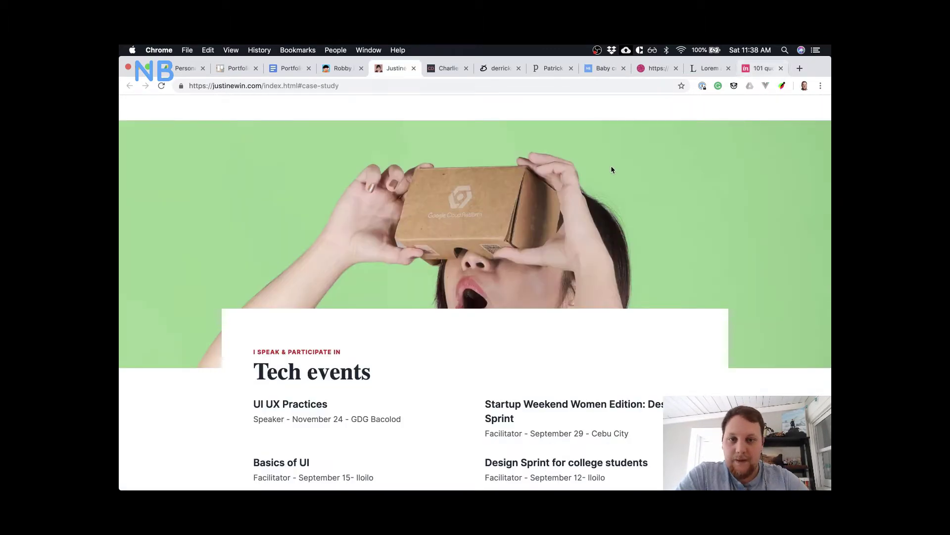
# - Review how the Stories & Lessons card overlaps its full-width photo on the reference site, and bring up the Portfolio Discovery document
pyautogui.scroll(5, 551, 184)
pyautogui.scroll(20, 550, 355)
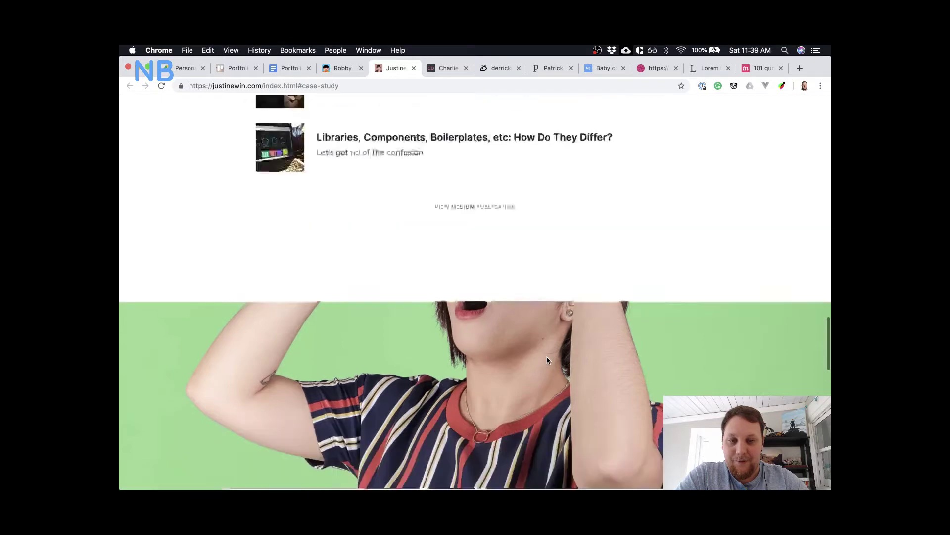
pyautogui.scroll(-15, 547, 360)
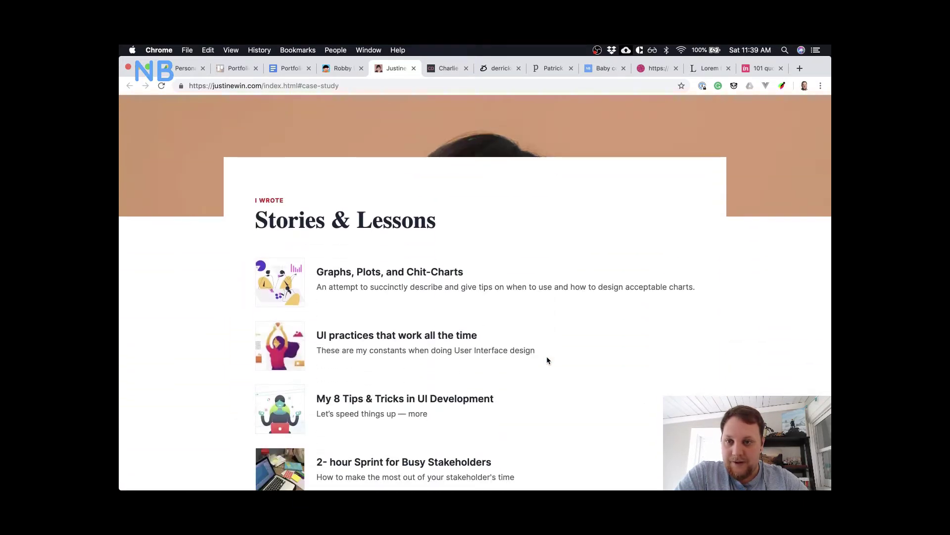
pyautogui.scroll(6, 547, 360)
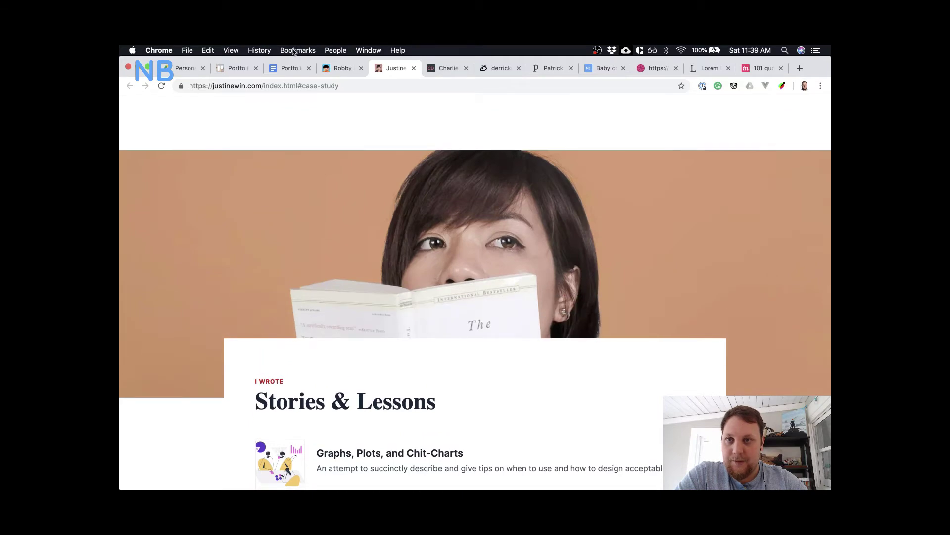
pyautogui.click(286, 73)
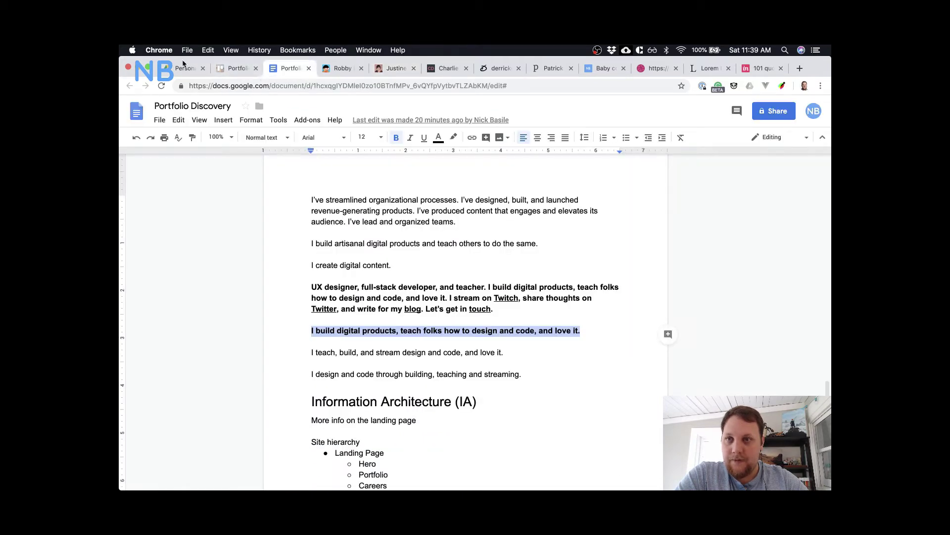
# - Switch back to Sketch and move the Writing group down, leaving an empty band below the View Resume button
pyautogui.click(139, 68)
pyautogui.scroll(-3, 418, 292)
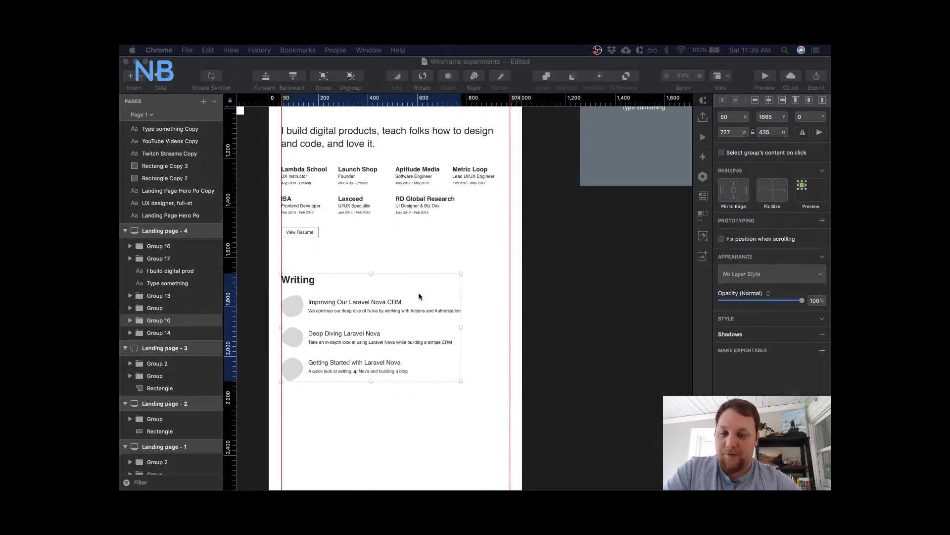
pyautogui.scroll(-2, 349, 307)
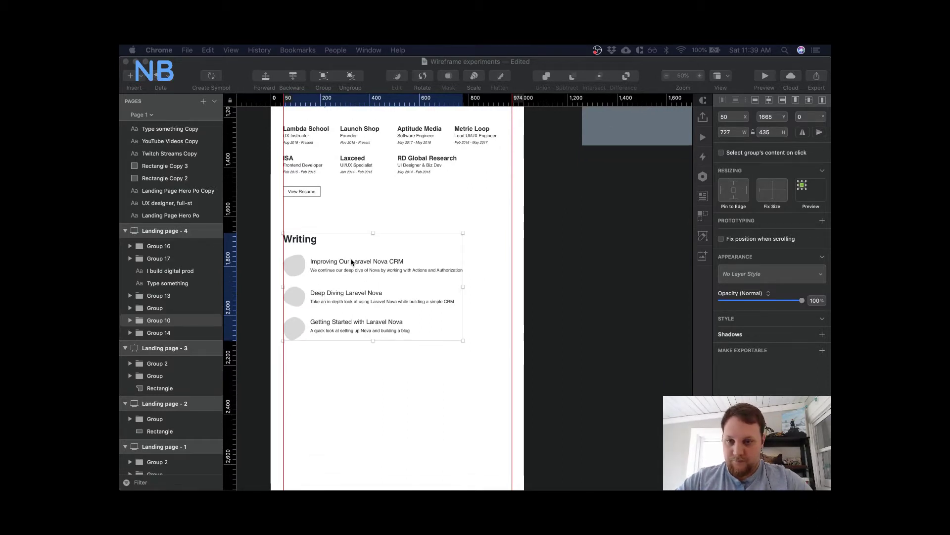
pyautogui.moveTo(352, 260); pyautogui.dragTo(367, 424)
# - Draw a full-width rectangle of about 1024 by 442 at Y 1570, between the View Resume button and the Writing group
pyautogui.click(363, 291)
pyautogui.press('r')
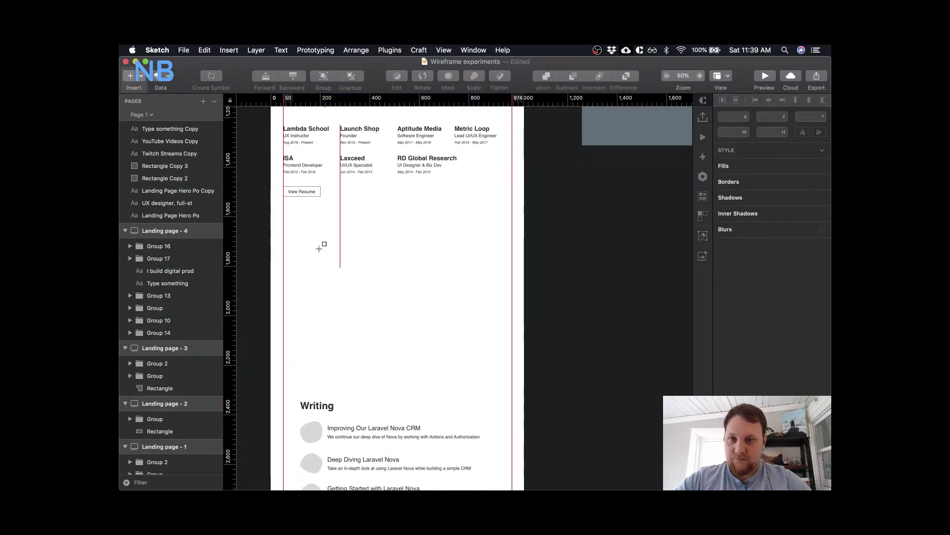
pyautogui.moveTo(271, 209); pyautogui.dragTo(524, 319)
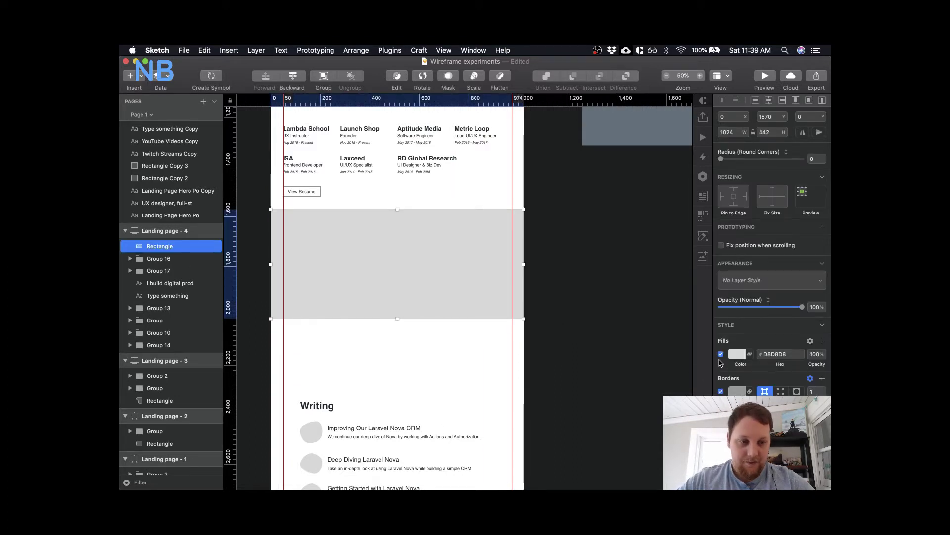
# - Remove the border from the full-width banner rectangle and set its fill colour to DAE1E7
pyautogui.click(721, 392)
pyautogui.click(736, 355)
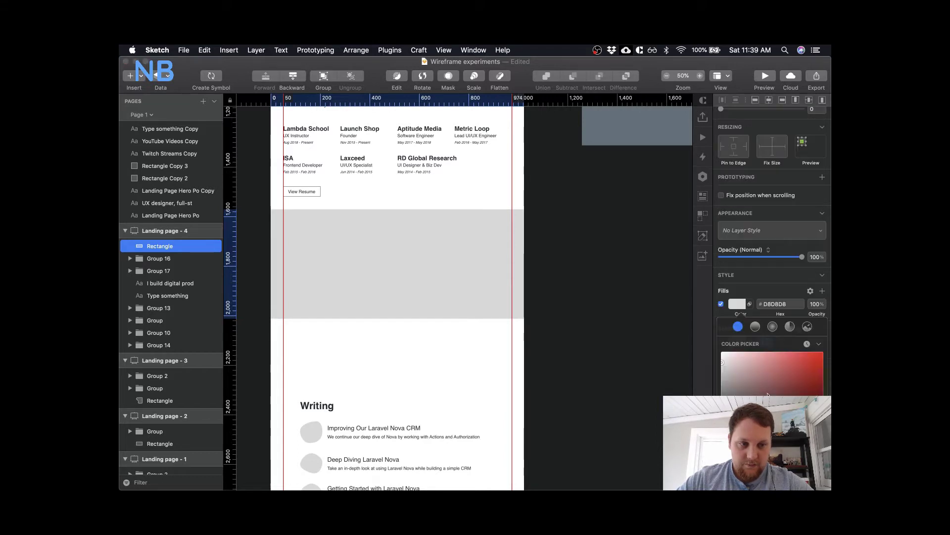
pyautogui.write('DAE1E7')
pyautogui.press('Return')
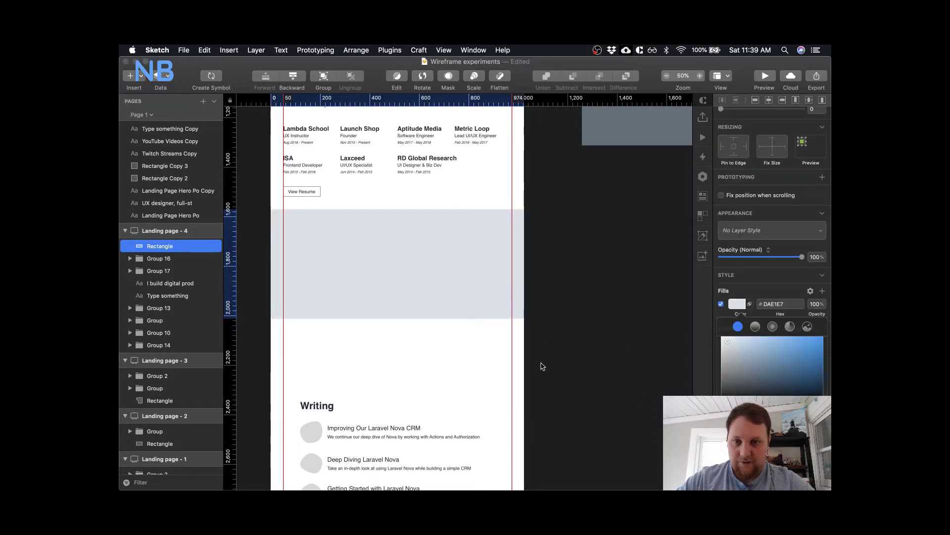
pyautogui.click(482, 349)
# - Nudge the banner up to Y 1569 so it sits 50 px below the View Resume button
pyautogui.hscroll(-2, 483, 349)
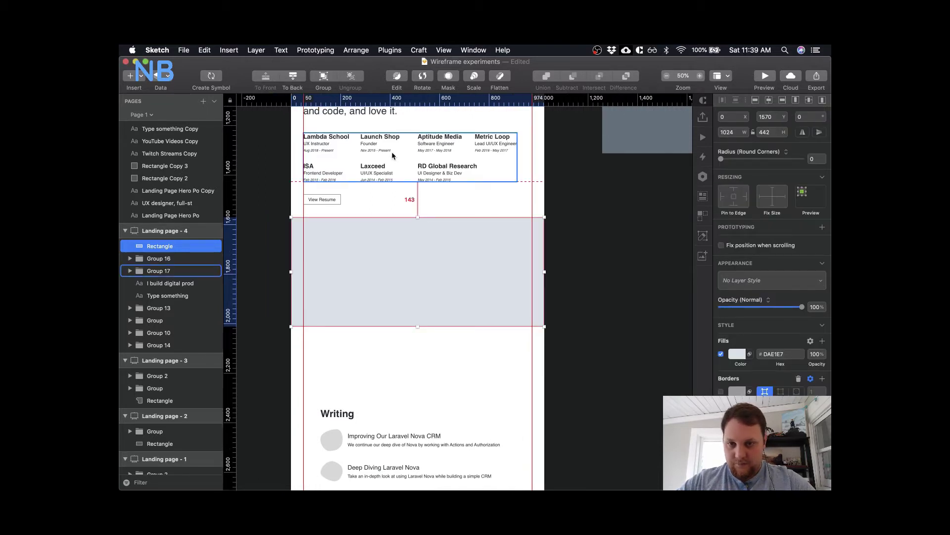
pyautogui.press('Up')
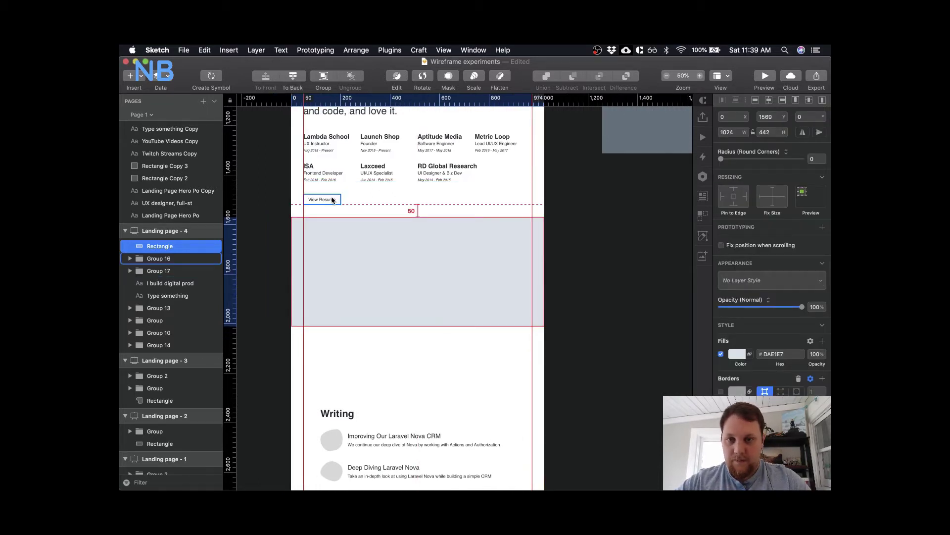
pyautogui.click(408, 360)
pyautogui.scroll(3, 408, 359)
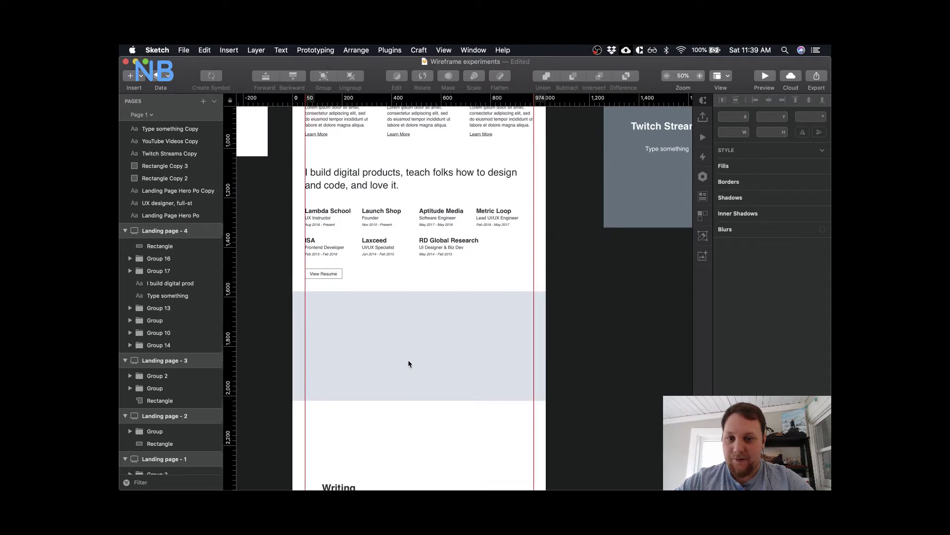
pyautogui.scroll(-2, 408, 364)
pyautogui.click(408, 363)
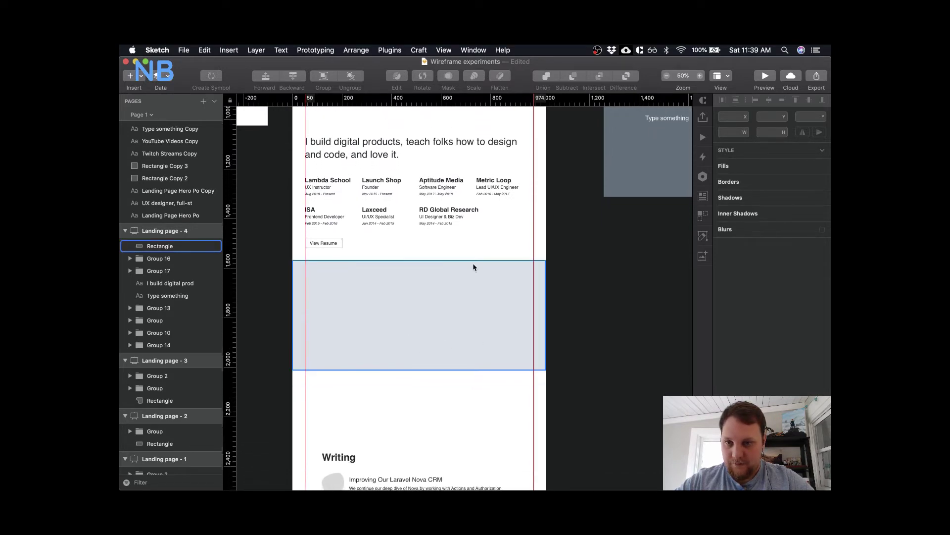
pyautogui.scroll(3, 473, 267)
pyautogui.click(517, 158)
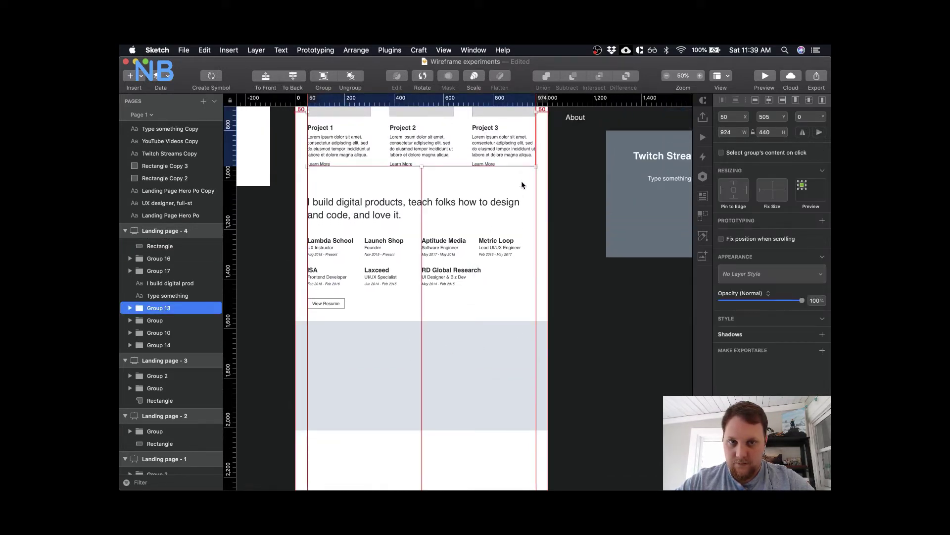
pyautogui.scroll(-5, 521, 183)
pyautogui.click(420, 350)
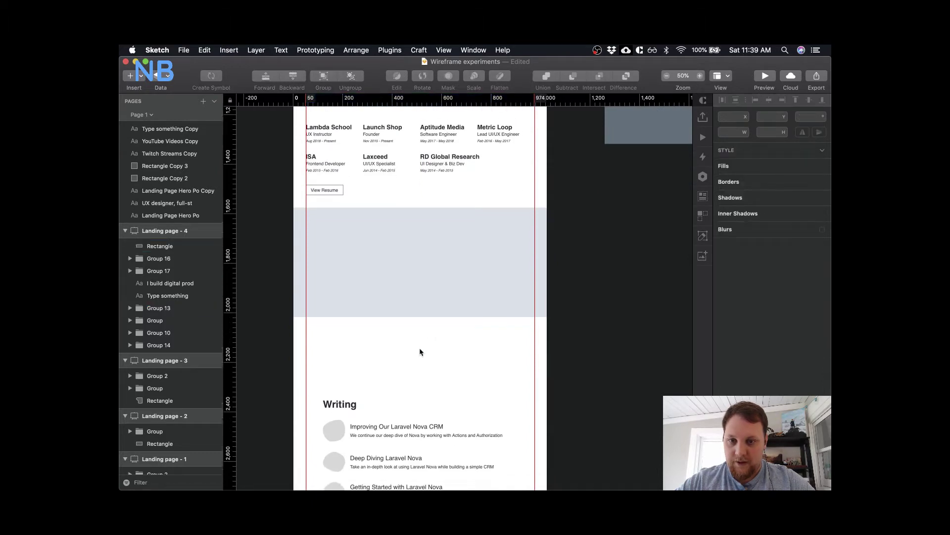
# - Draw a card rectangle of about 675 by 292 overlapping the banner's lower edge, positioned at X 150, Y 1921
pyautogui.scroll(-2, 420, 351)
pyautogui.press('r')
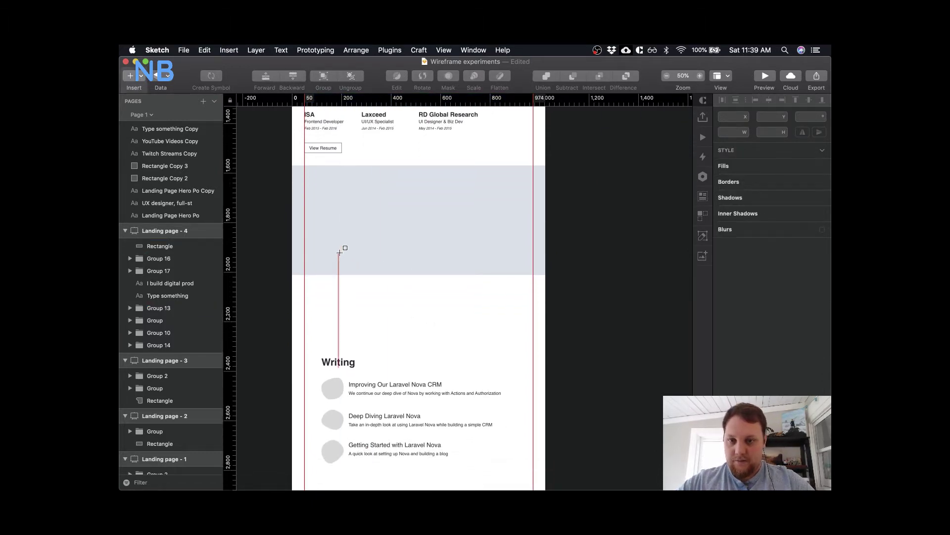
pyautogui.moveTo(339, 253)
pyautogui.mouseDown()
pyautogui.moveTo(439, 303)
pyautogui.moveTo(528, 315)
pyautogui.moveTo(505, 325)
pyautogui.mouseUp()
pyautogui.moveTo(411, 301); pyautogui.dragTo(401, 301)
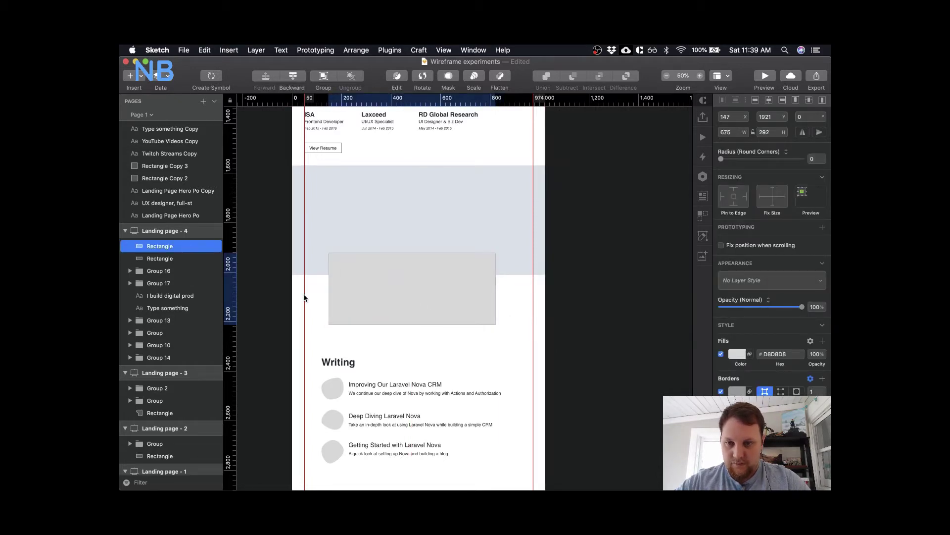
pyautogui.press('Right')
pyautogui.press('Right')
pyautogui.press('Right')
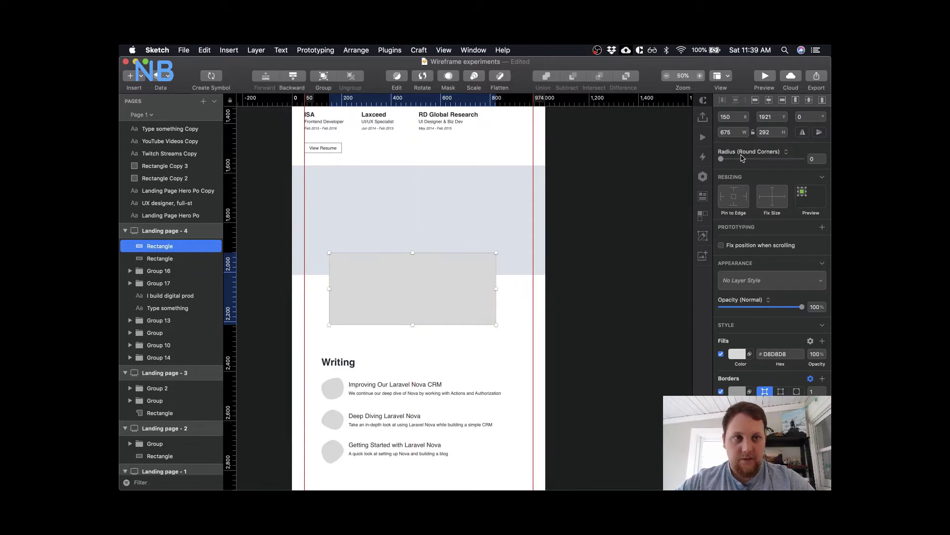
# - Widen the card rectangle to 724 px so its side margins match on the artboard
pyautogui.click(737, 133)
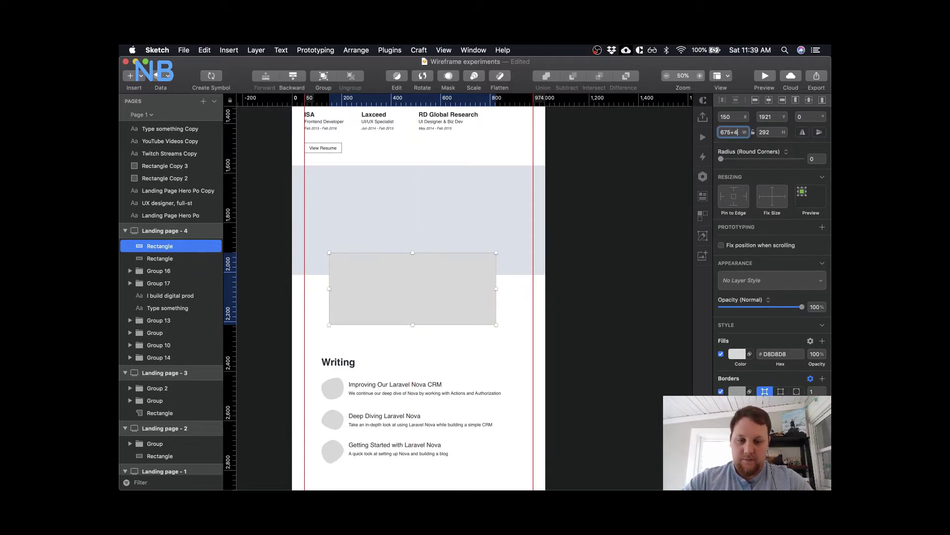
pyautogui.write('+49')
pyautogui.press('Return')
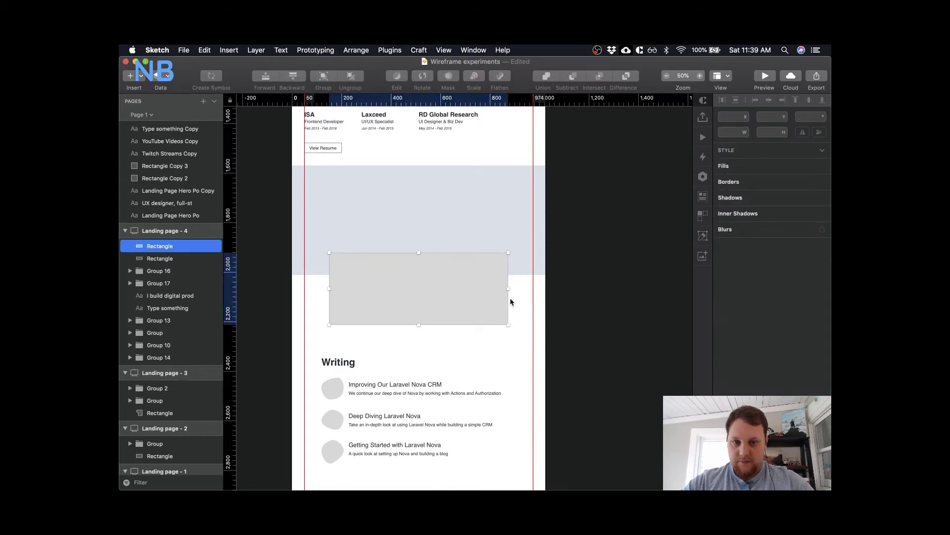
pyautogui.press('alt')
pyautogui.click(498, 342)
pyautogui.click(488, 310)
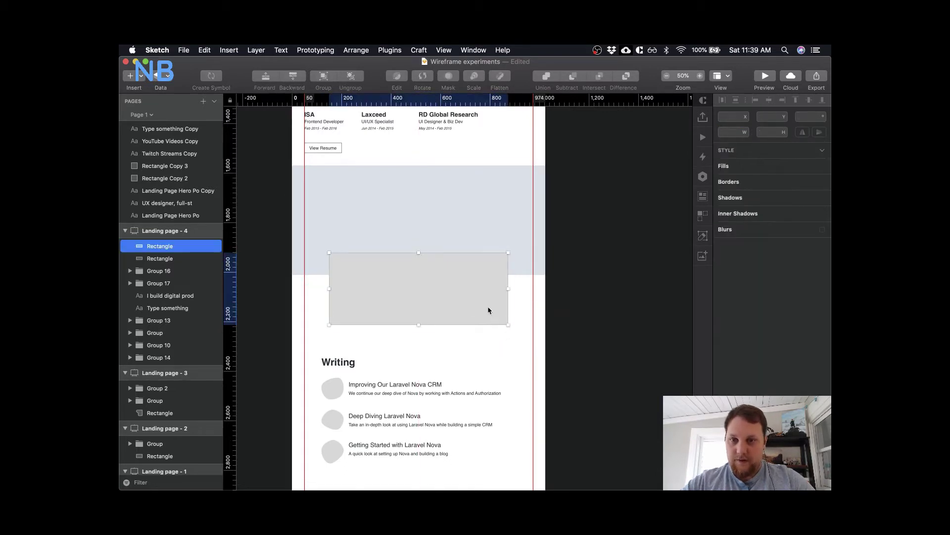
# - Remove the card rectangle's border and fill it with white, FFFFFF
pyautogui.click(721, 391)
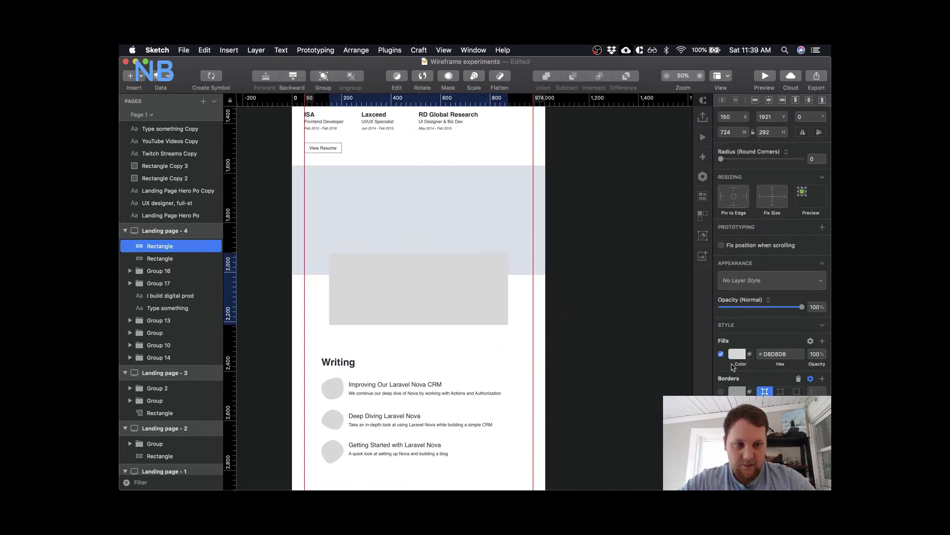
pyautogui.click(736, 353)
pyautogui.click(723, 353)
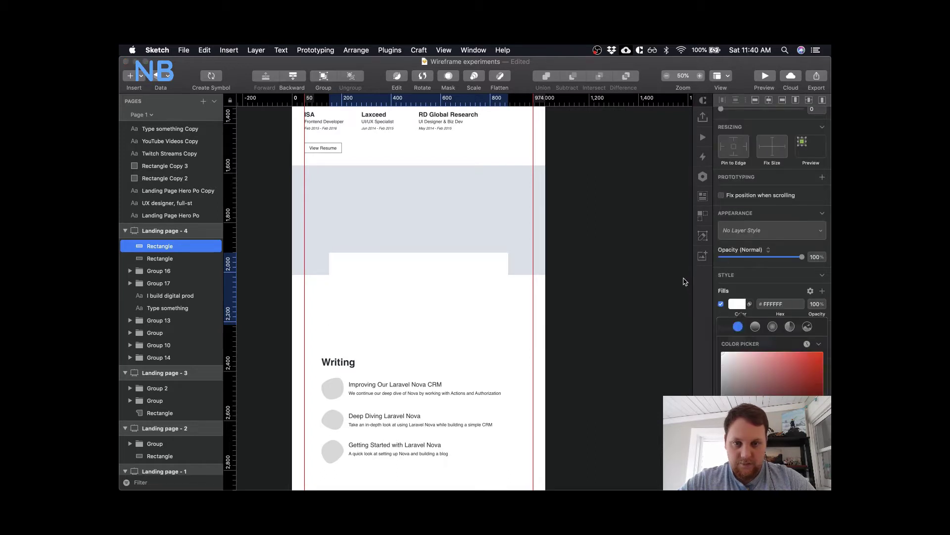
pyautogui.click(512, 332)
# - Set the banner's height to 400 and move the white card up to Y 1844
pyautogui.click(470, 232)
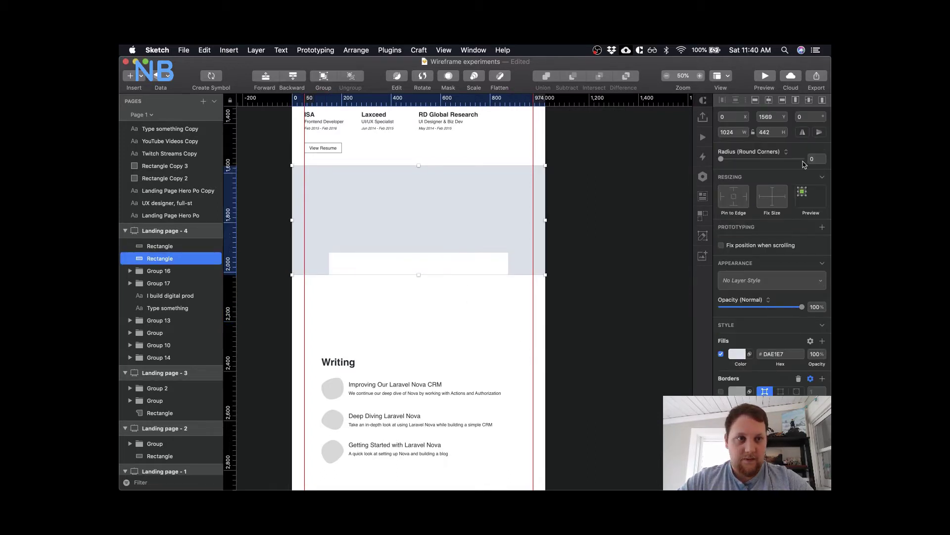
pyautogui.click(775, 134)
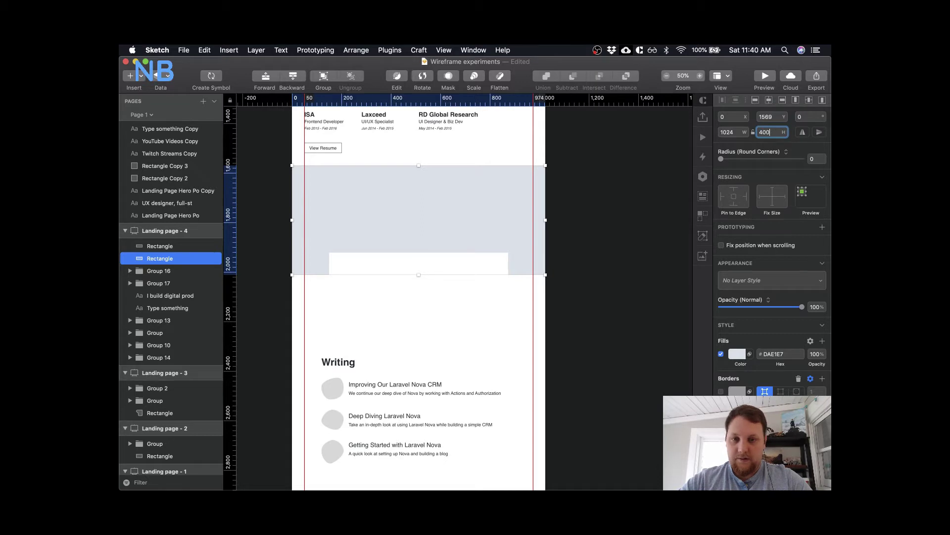
pyautogui.write('400')
pyautogui.press('Return')
pyautogui.click(423, 319)
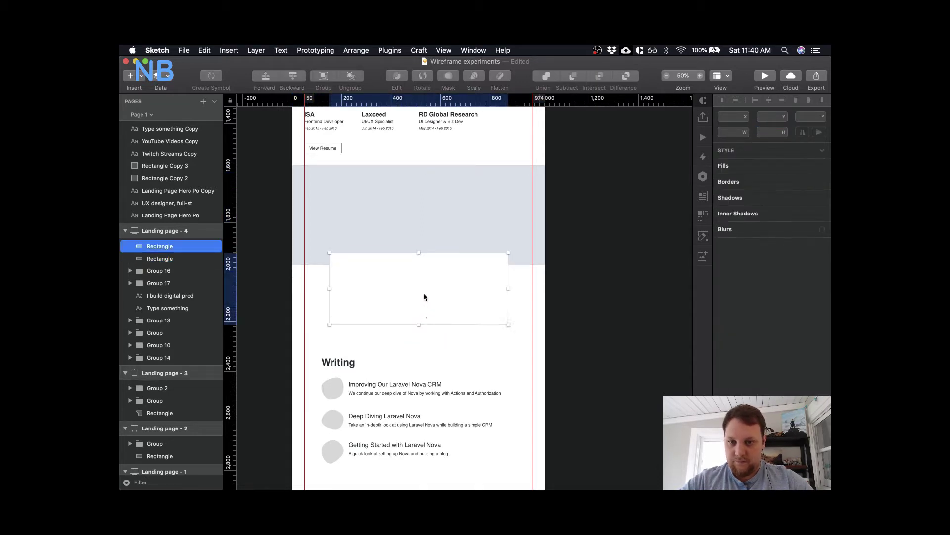
pyautogui.moveTo(423, 296); pyautogui.dragTo(423, 293)
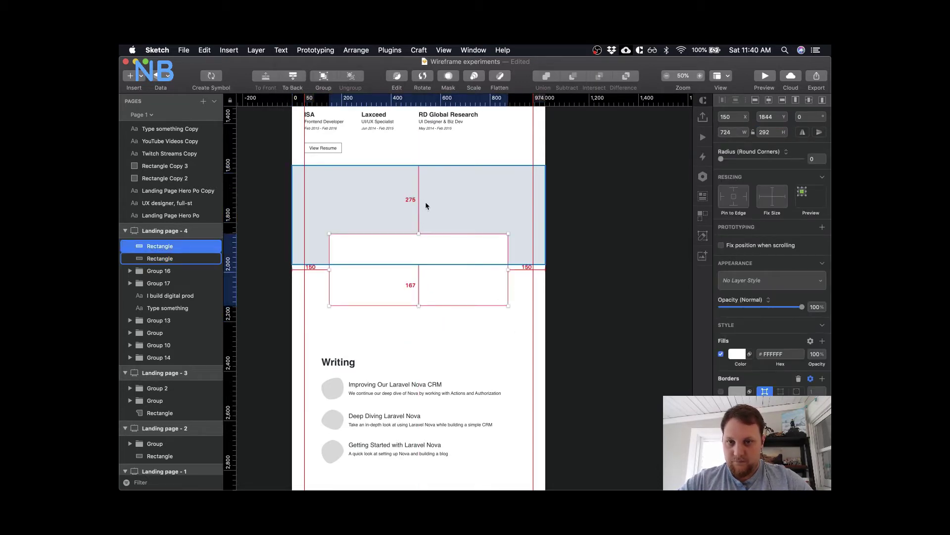
# - Place the Writing group over the white card at X 201, Y 1879, and put it above the card in the layer order
pyautogui.click(362, 366)
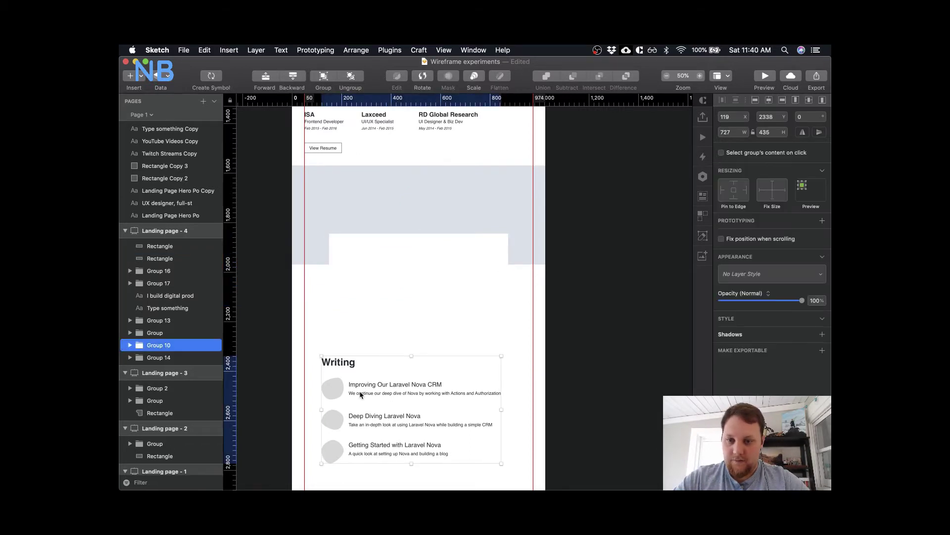
pyautogui.moveTo(365, 392); pyautogui.dragTo(379, 276)
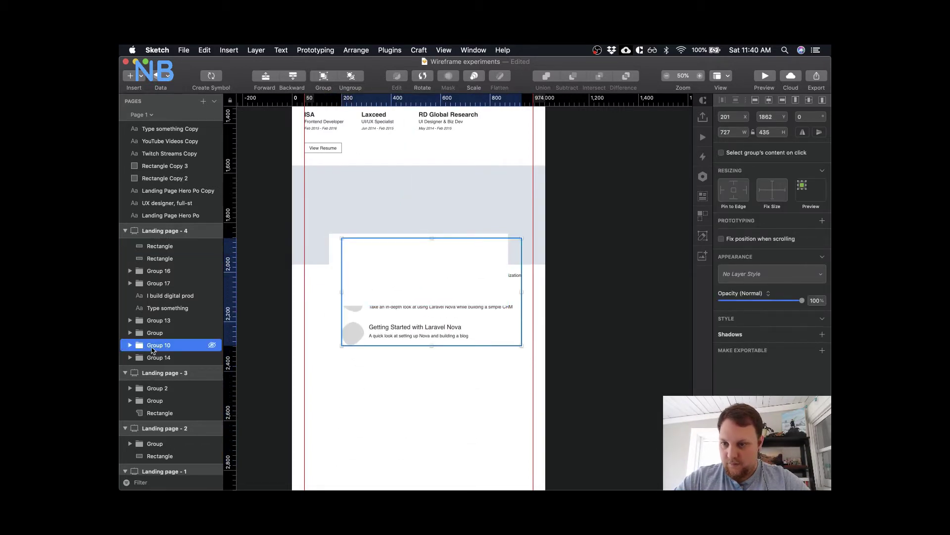
pyautogui.click(168, 246)
pyautogui.moveTo(183, 345); pyautogui.dragTo(146, 244)
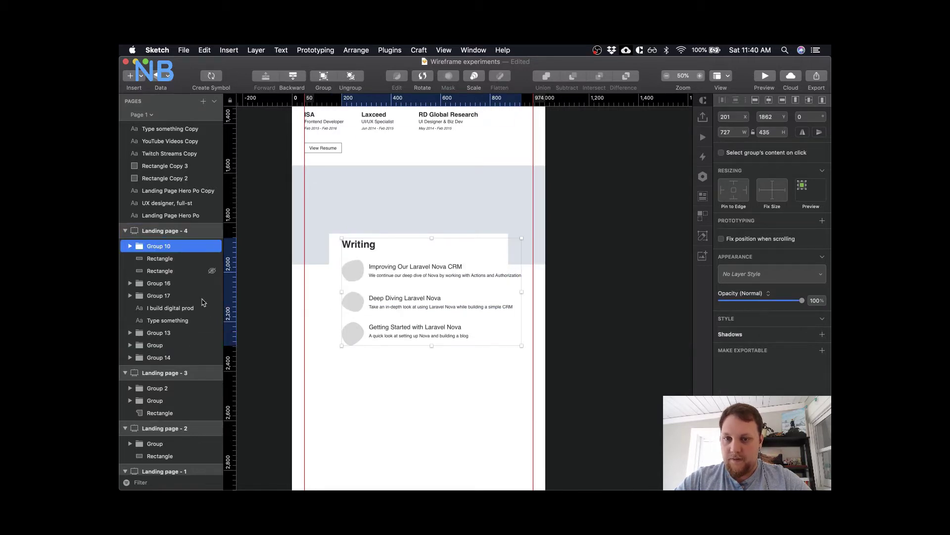
pyautogui.click(374, 440)
pyautogui.moveTo(404, 294); pyautogui.dragTo(401, 299)
pyautogui.scroll(3, 341, 413)
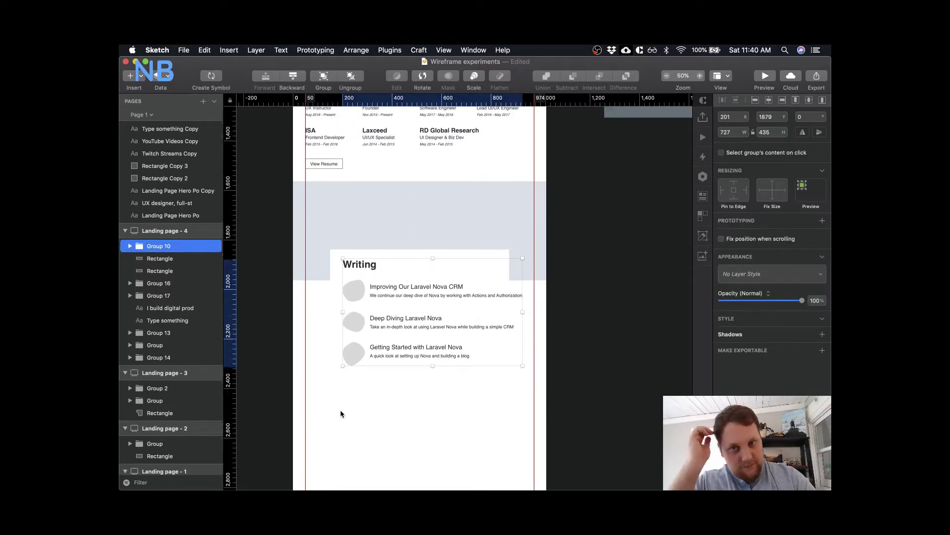
# - Move the banner, white card and Writing group down together so the banner starts 80 px below the View Resume button
pyautogui.scroll(9, 340, 409)
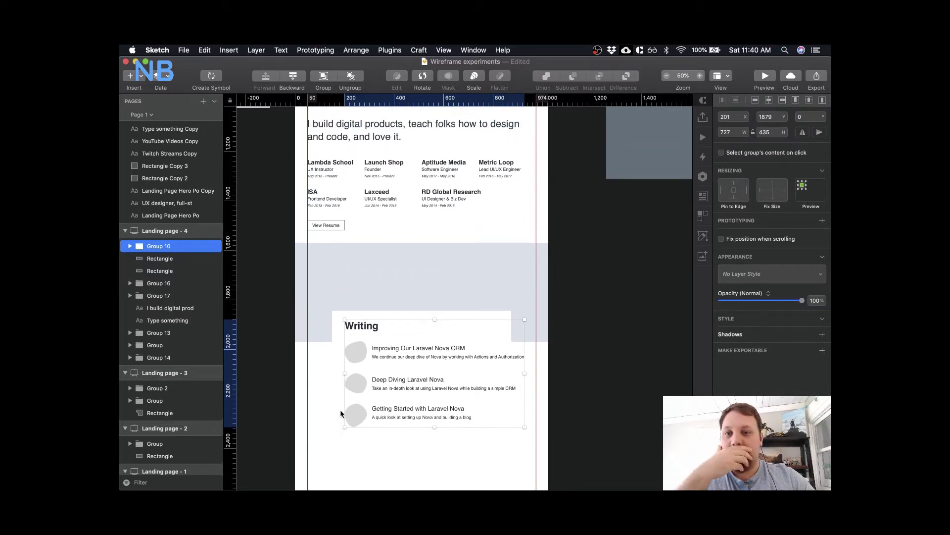
pyautogui.scroll(3, 341, 413)
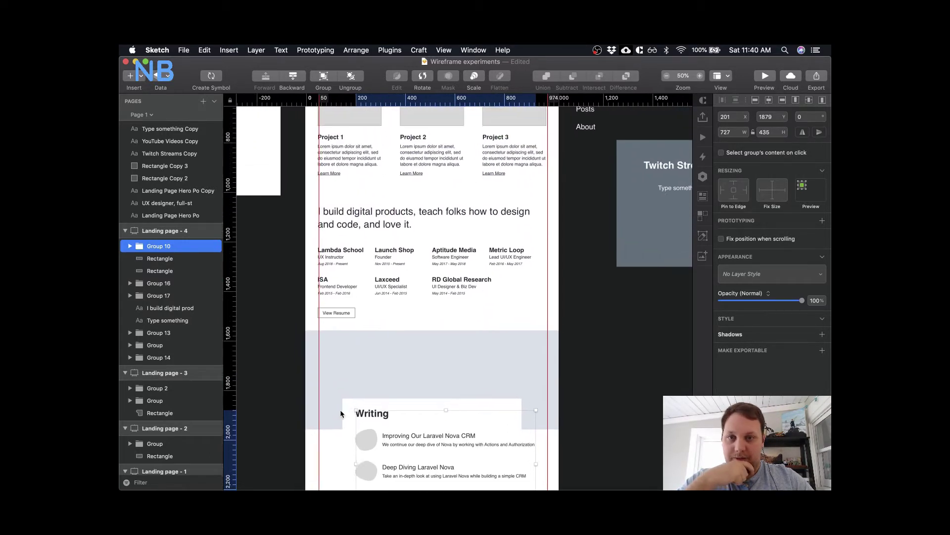
pyautogui.click(367, 383)
pyautogui.scroll(-5, 367, 383)
pyautogui.keyDown('shift'); pyautogui.click(367, 383); pyautogui.keyUp('shift')
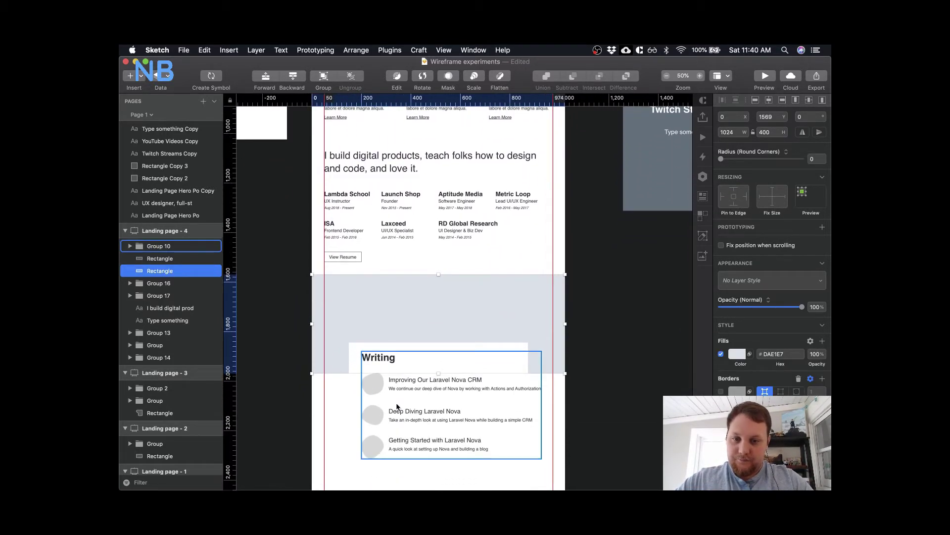
pyautogui.keyDown('shift'); pyautogui.click(360, 363); pyautogui.keyUp('shift')
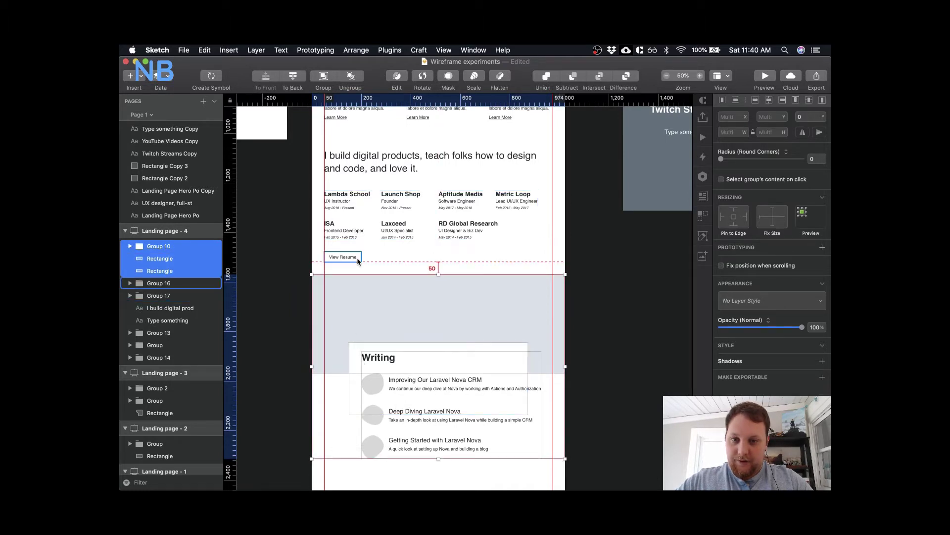
pyautogui.hotkey('shift', 'Down')
pyautogui.hotkey('shift', 'Down')
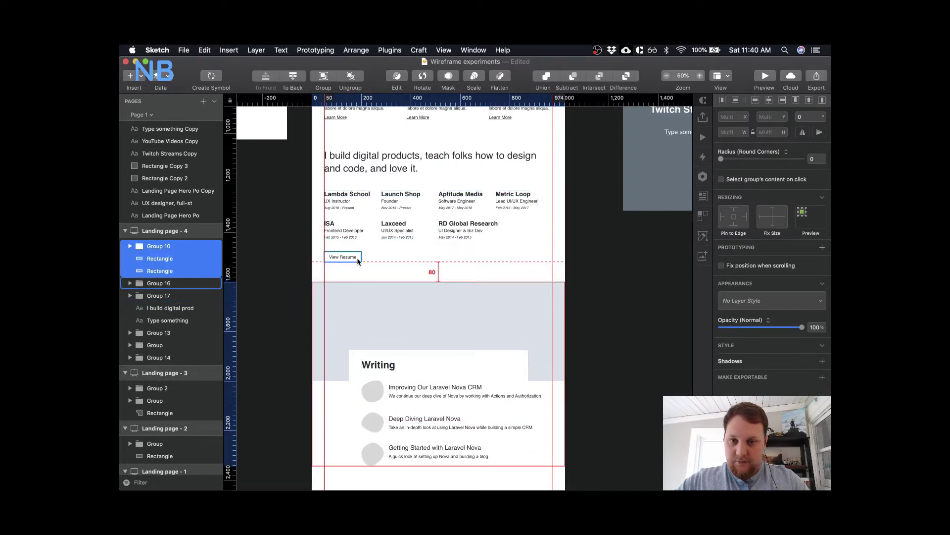
pyautogui.hotkey('shift', 'Down')
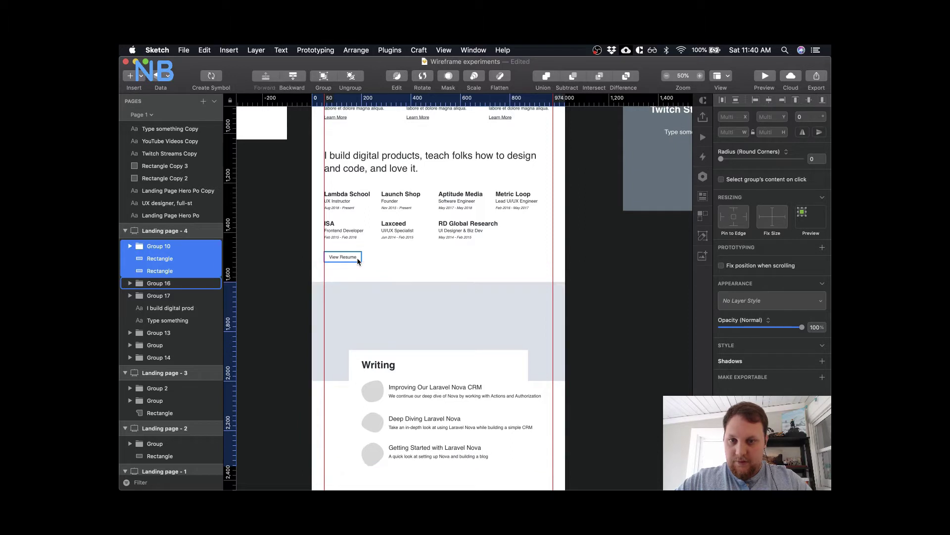
# - Group the View Resume button, the work history grid and the "I build digital products" heading
pyautogui.click(358, 261)
pyautogui.keyDown('shift'); pyautogui.click(355, 226); pyautogui.keyUp('shift')
pyautogui.keyDown('shift'); pyautogui.click(377, 167); pyautogui.keyUp('shift')
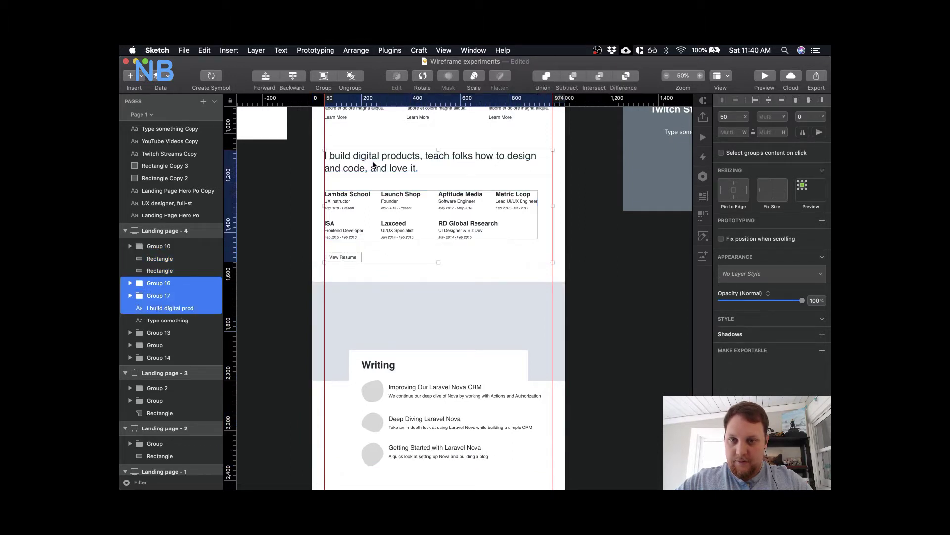
pyautogui.press('super+g')
# - Delete the leftover "Type something" text layer from the Landing page - 4 artboard
pyautogui.scroll(3, 400, 204)
pyautogui.scroll(5, 399, 203)
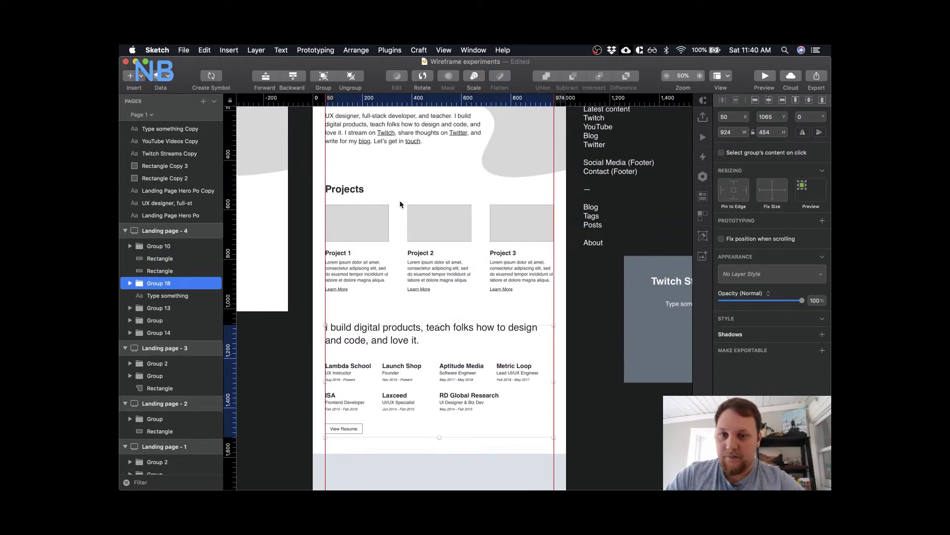
pyautogui.click(181, 296)
pyautogui.scroll(-4, 390, 369)
pyautogui.press('BackSpace')
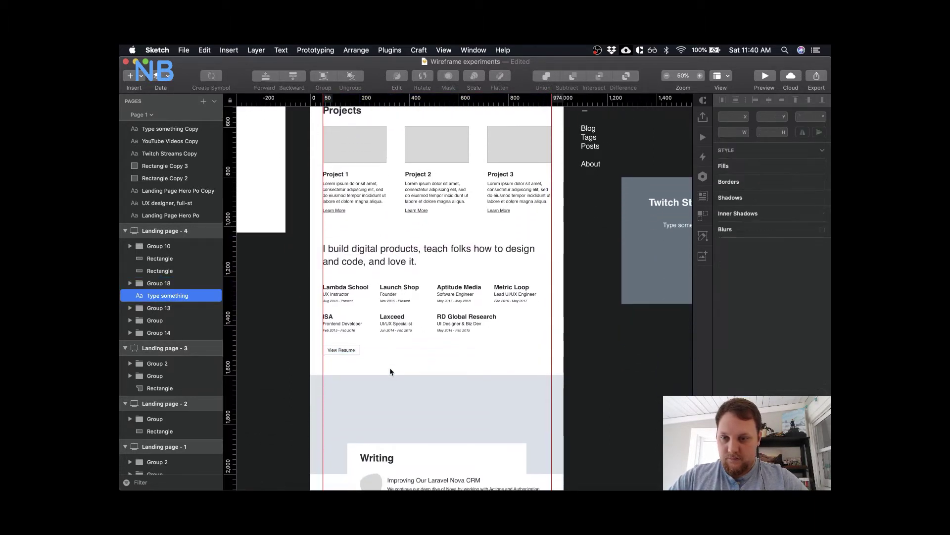
pyautogui.click(428, 319)
pyautogui.scroll(5, 428, 317)
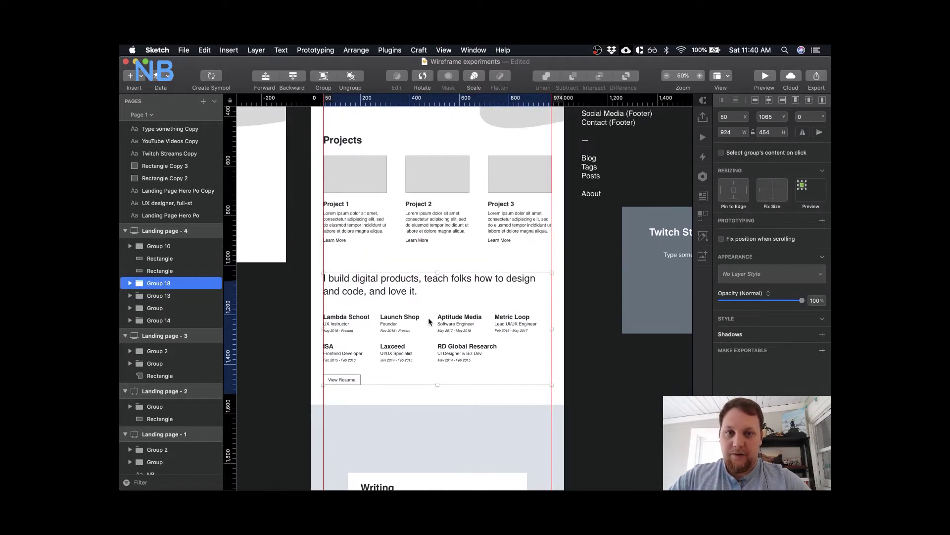
pyautogui.scroll(-5, 421, 307)
pyautogui.scroll(-8, 421, 310)
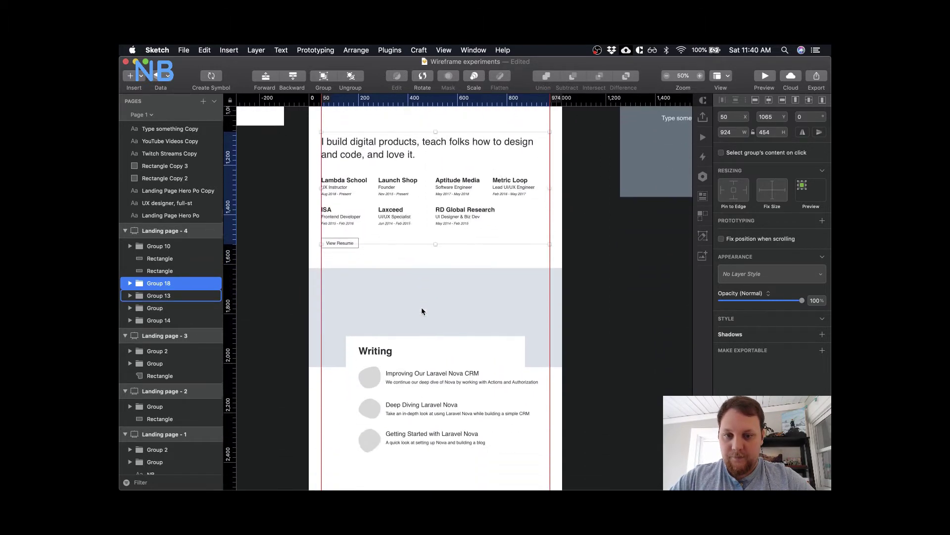
# - Delete the three grey blob shapes beside the article entries in the Writing group
pyautogui.click(428, 408)
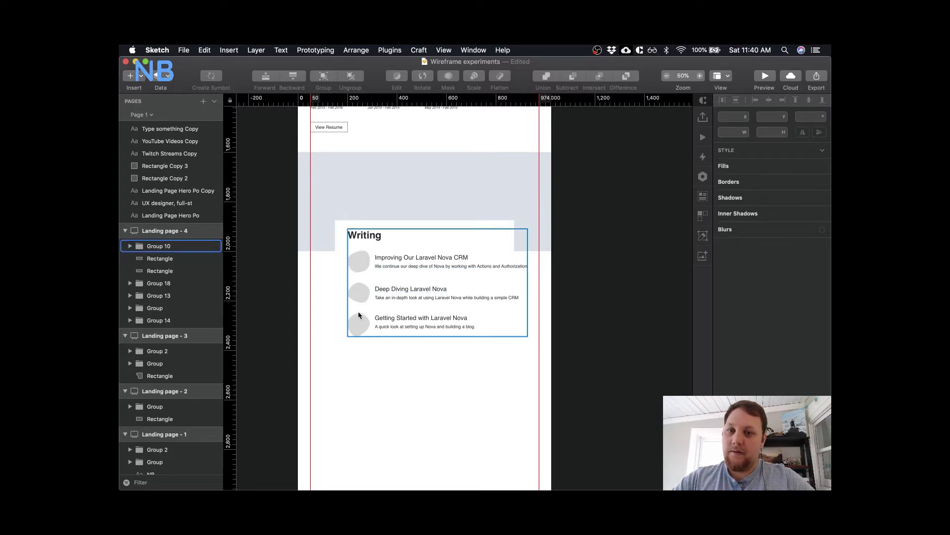
pyautogui.keyDown('super'); pyautogui.click(358, 261); pyautogui.keyUp('super')
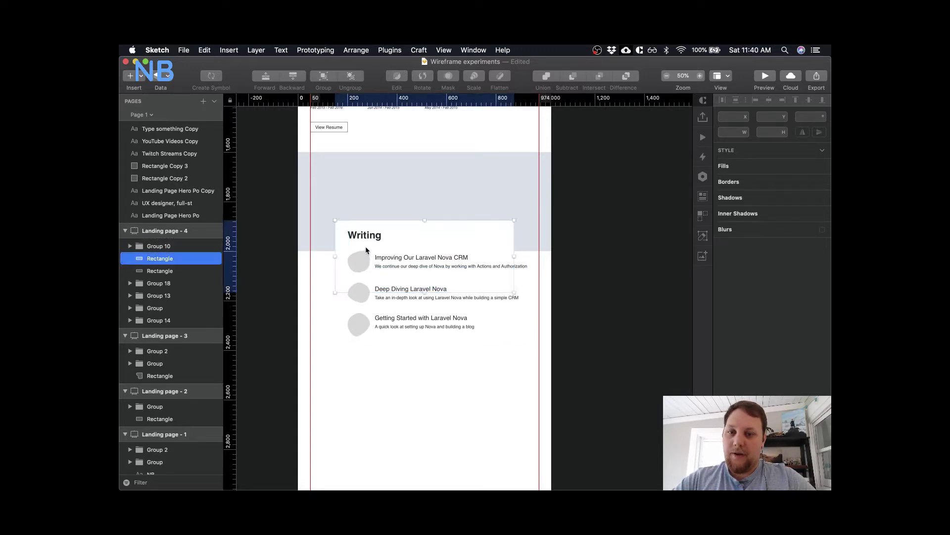
pyautogui.keyDown('shift'); pyautogui.keyDown('super'); pyautogui.click(360, 295); pyautogui.keyUp('super'); pyautogui.keyUp('shift')
pyautogui.keyDown('shift'); pyautogui.keyDown('super'); pyautogui.click(359, 325); pyautogui.keyUp('super'); pyautogui.keyUp('shift')
pyautogui.press('Delete')
# - Open the banner rectangle for vector editing and add three points along its upper edge at about X 229, 495 and 790
pyautogui.scroll(1, 361, 327)
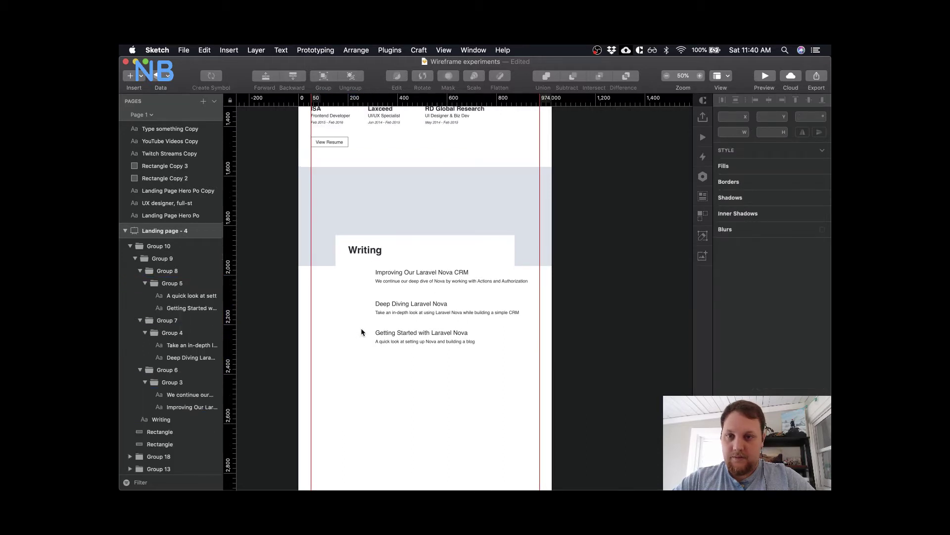
pyautogui.scroll(4, 360, 328)
pyautogui.doubleClick(384, 240)
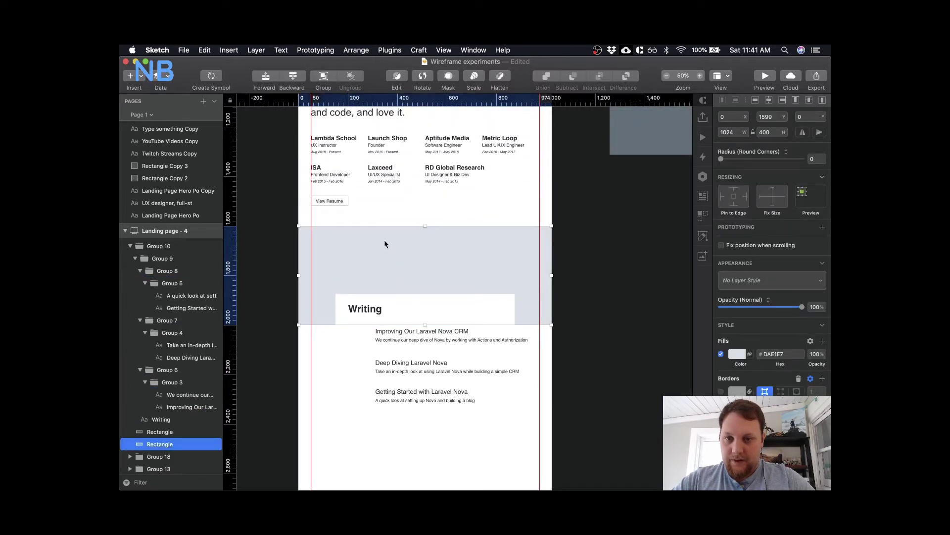
pyautogui.click(420, 227)
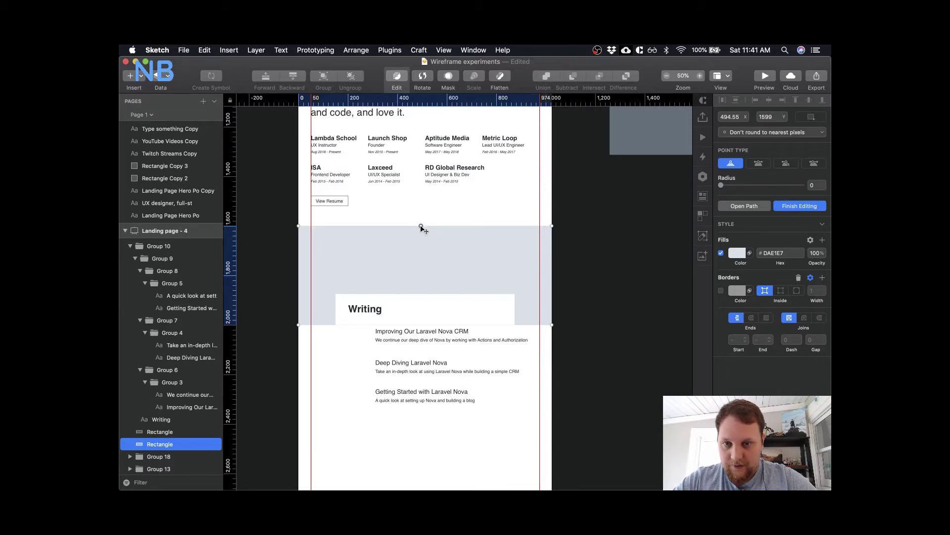
pyautogui.click(354, 226)
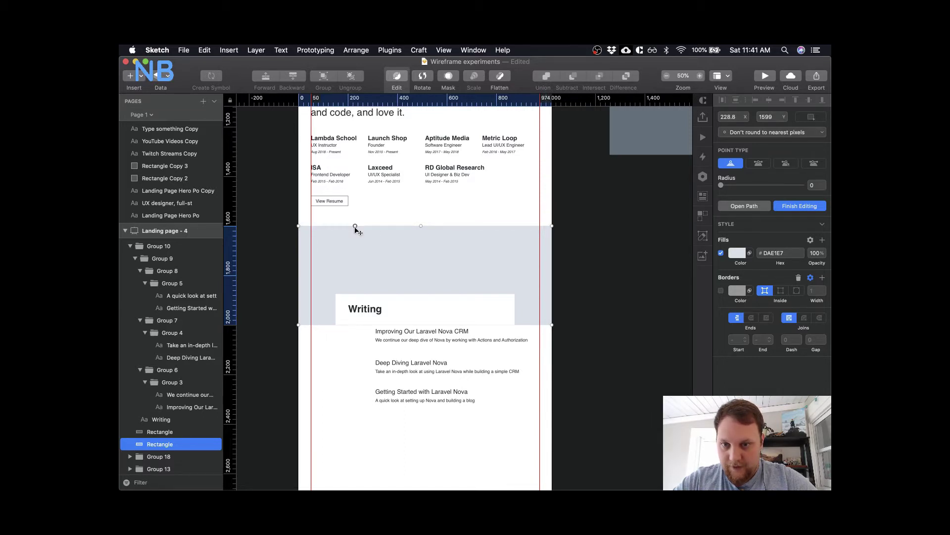
pyautogui.click(494, 227)
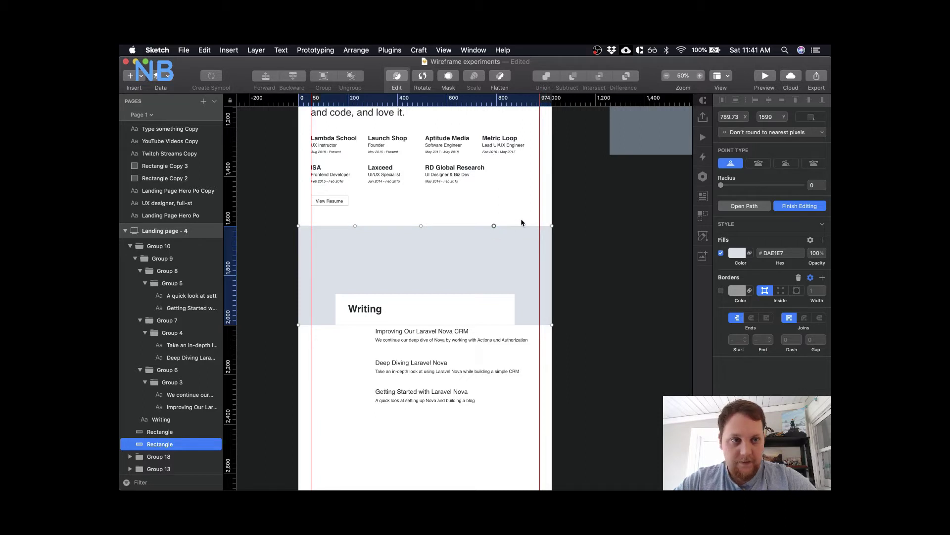
# - Turn the banner's outer two added points into mirrored curves, raising the right one to about Y 1519 and lowering the left to about Y 1650
pyautogui.click(758, 164)
pyautogui.moveTo(493, 225); pyautogui.dragTo(489, 206)
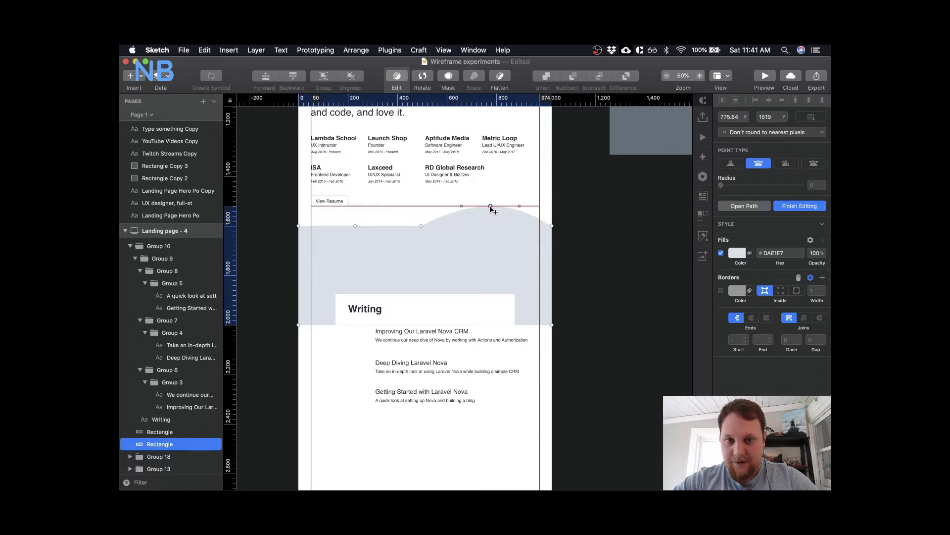
pyautogui.click(355, 225)
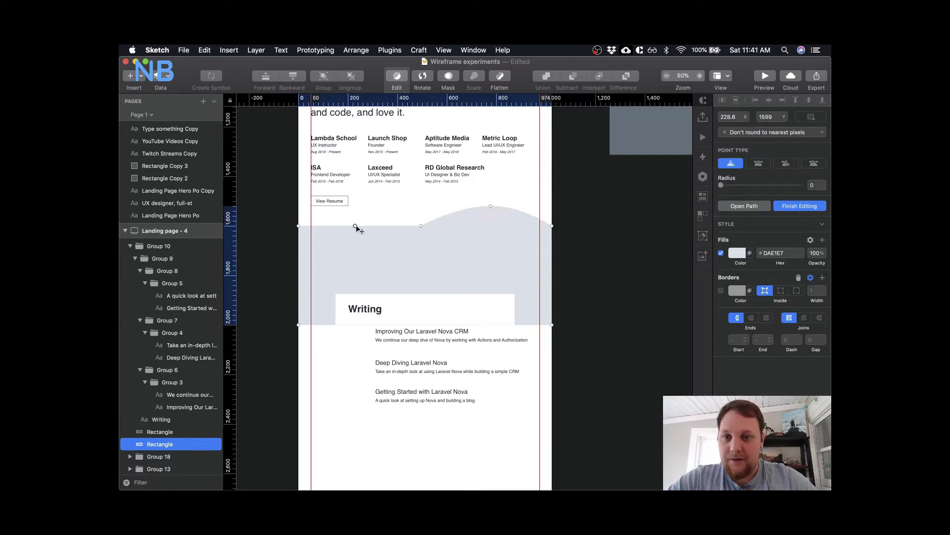
pyautogui.moveTo(356, 226); pyautogui.dragTo(354, 237)
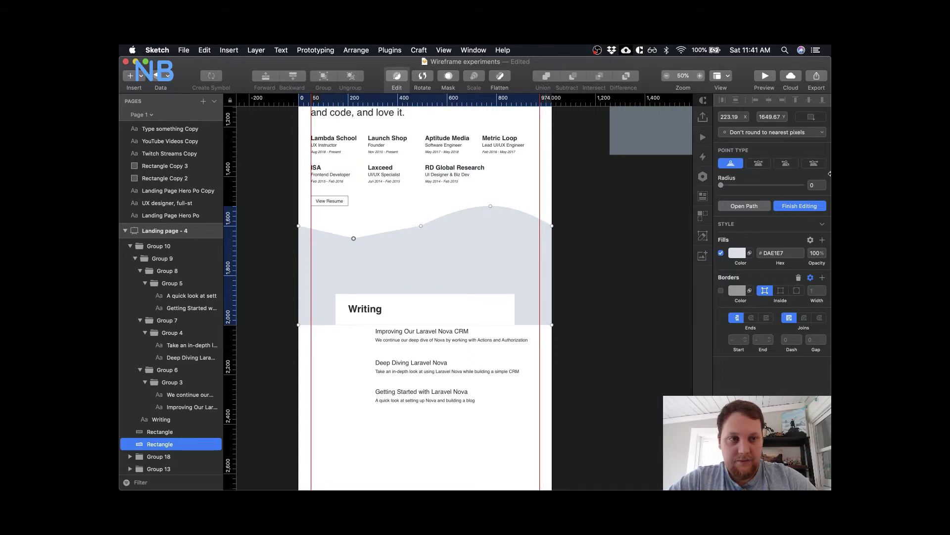
pyautogui.click(759, 163)
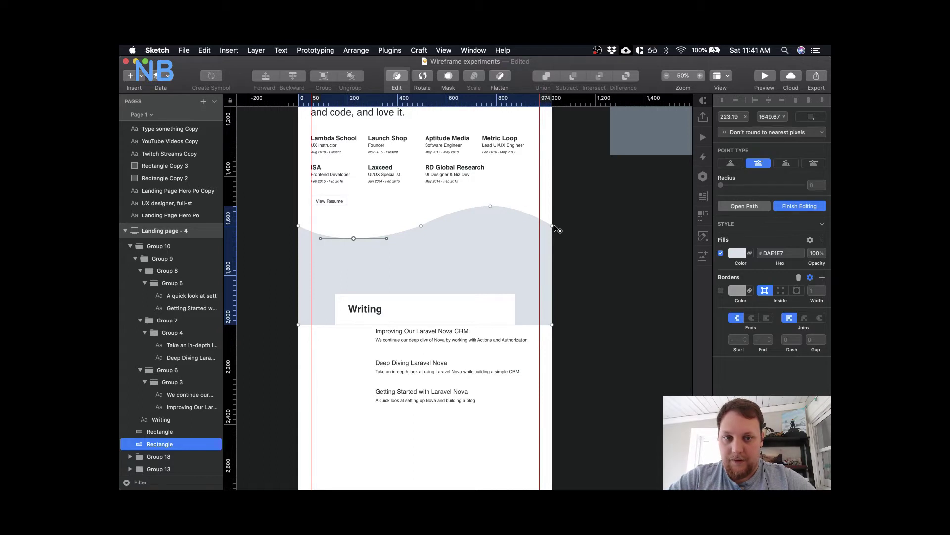
# - Raise the wave shape's right end point to about Y 1427 and move the crest point to about X 692, Y 1498
pyautogui.moveTo(553, 226); pyautogui.dragTo(554, 188)
pyautogui.press('2')
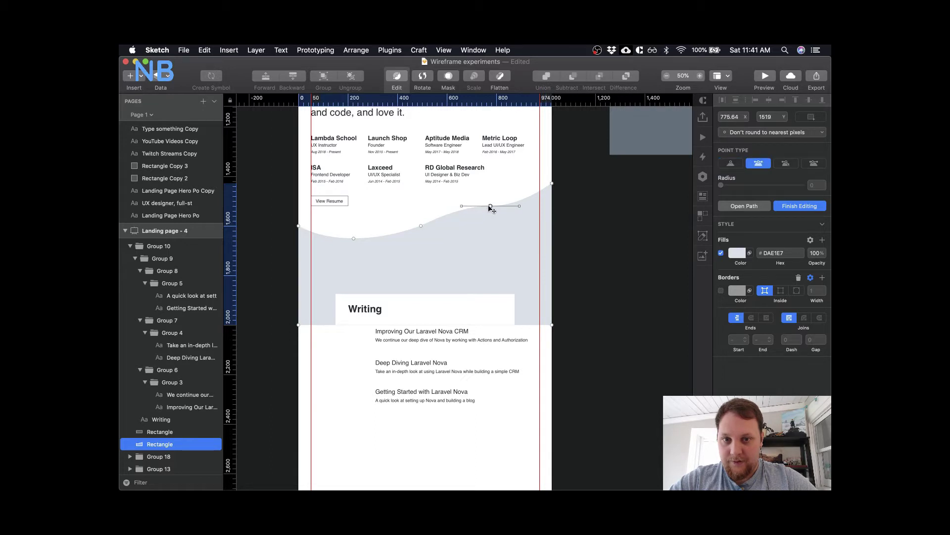
pyautogui.moveTo(490, 205)
pyautogui.mouseDown()
pyautogui.moveTo(470, 201)
pyautogui.moveTo(499, 195)
pyautogui.mouseUp()
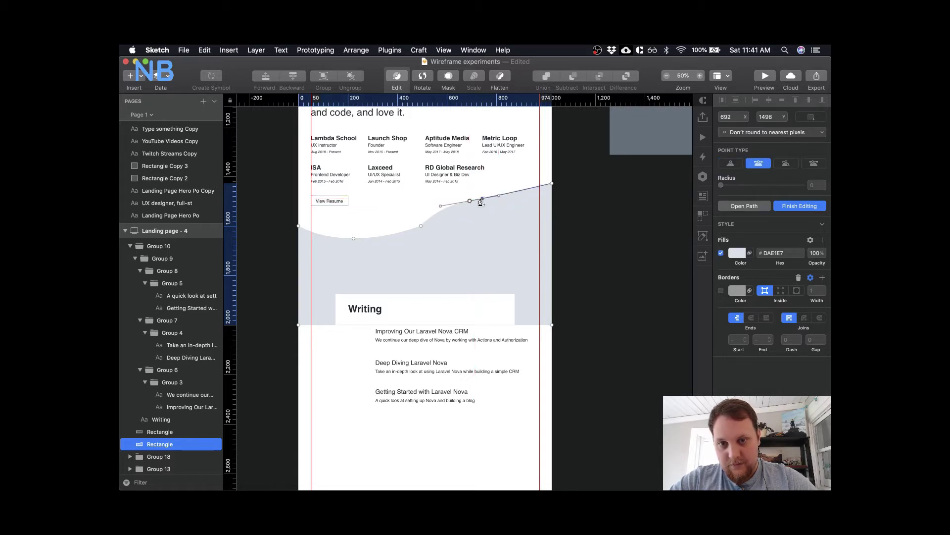
# - Try the Mirrored point type on the wave's right end point
pyautogui.click(553, 185)
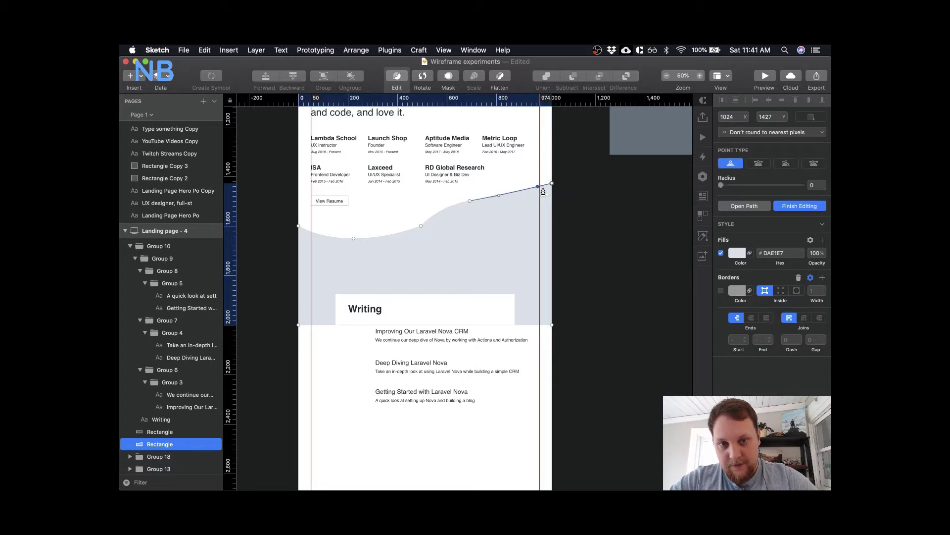
pyautogui.click(758, 164)
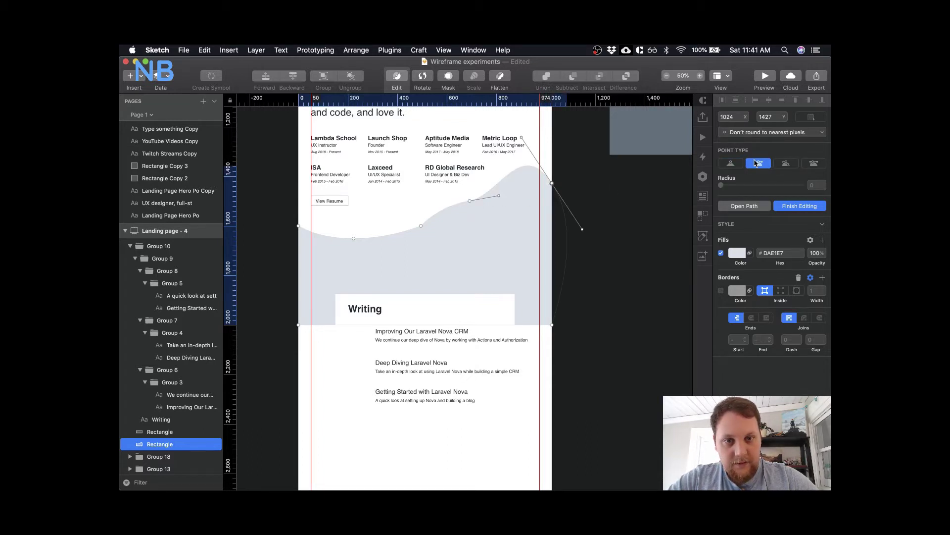
pyautogui.click(658, 196)
pyautogui.click(542, 198)
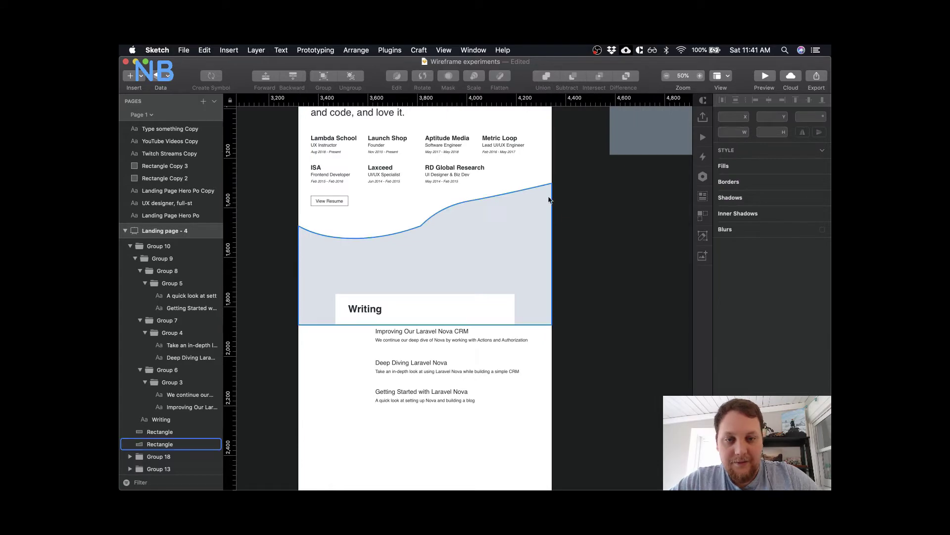
# - Steepen the crest point's curve handles and move the point to about X 718, Y 1481
pyautogui.doubleClick(535, 215)
pyautogui.scroll(5, 553, 193)
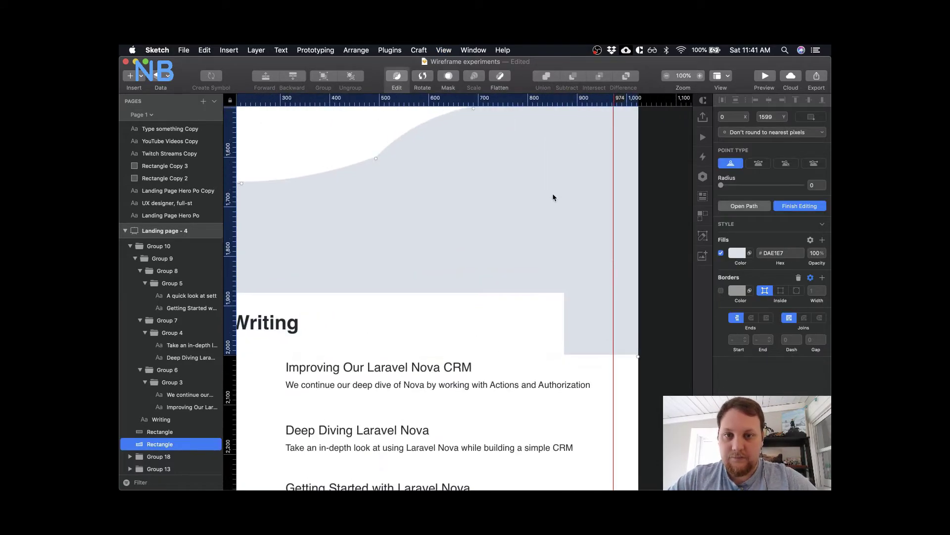
pyautogui.hscroll(5, 554, 197)
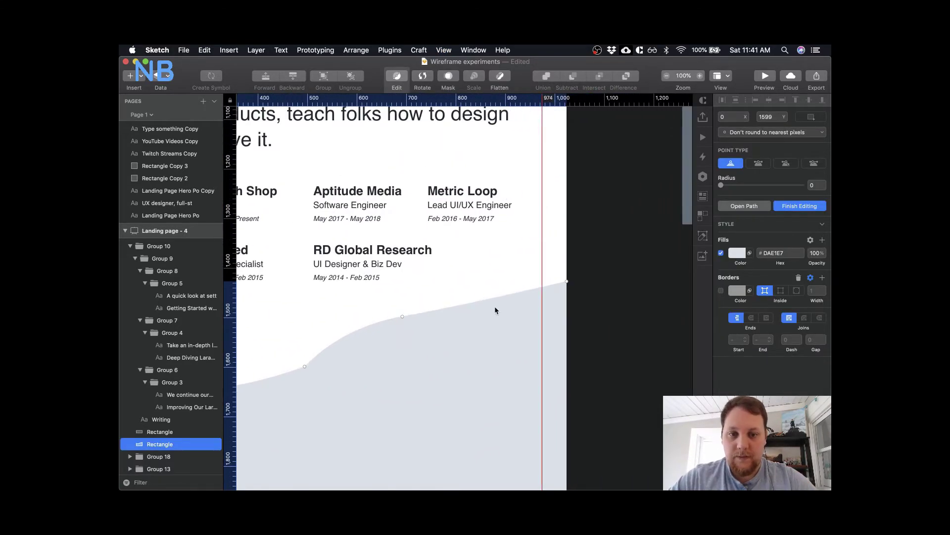
pyautogui.doubleClick(403, 316)
pyautogui.moveTo(461, 303); pyautogui.dragTo(461, 299)
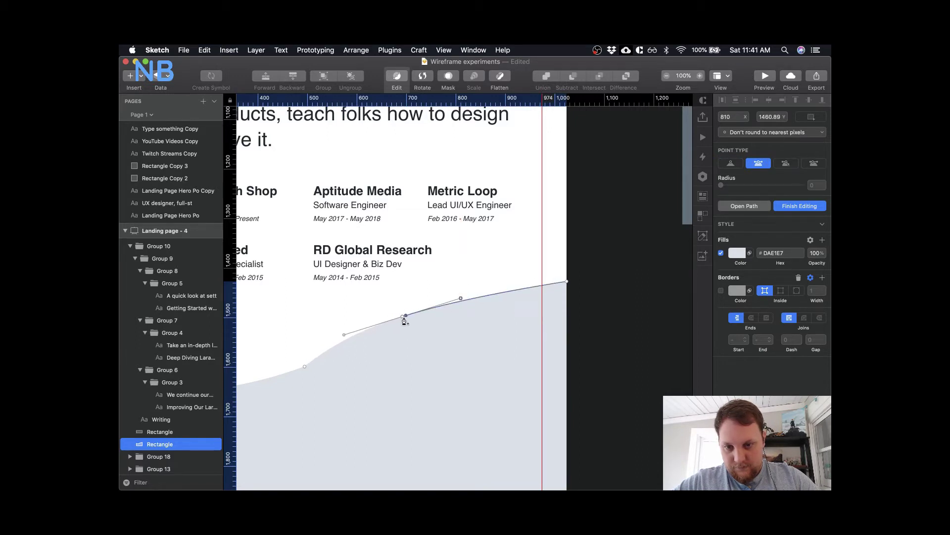
pyautogui.moveTo(404, 317); pyautogui.dragTo(415, 308)
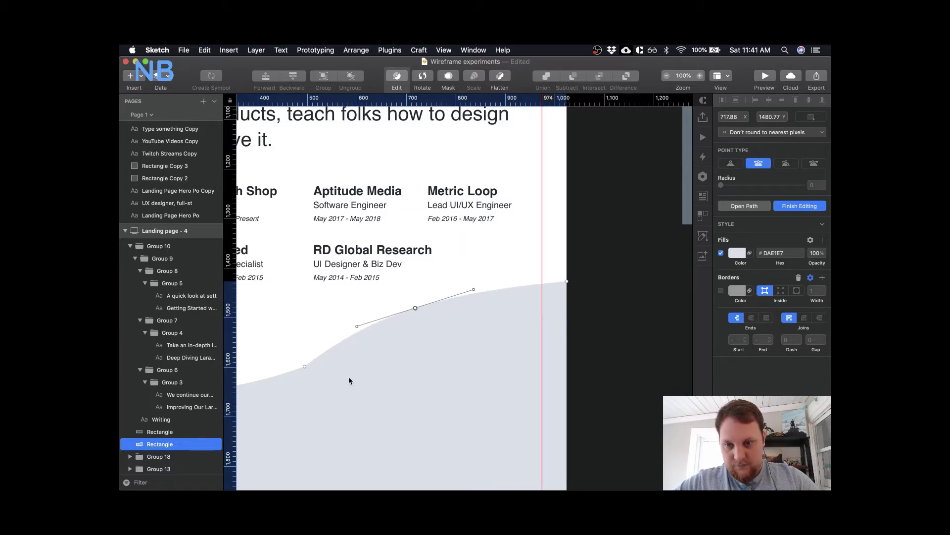
# - Delete the wave's middle anchor point between the trough and the crest
pyautogui.hscroll(-8, 349, 380)
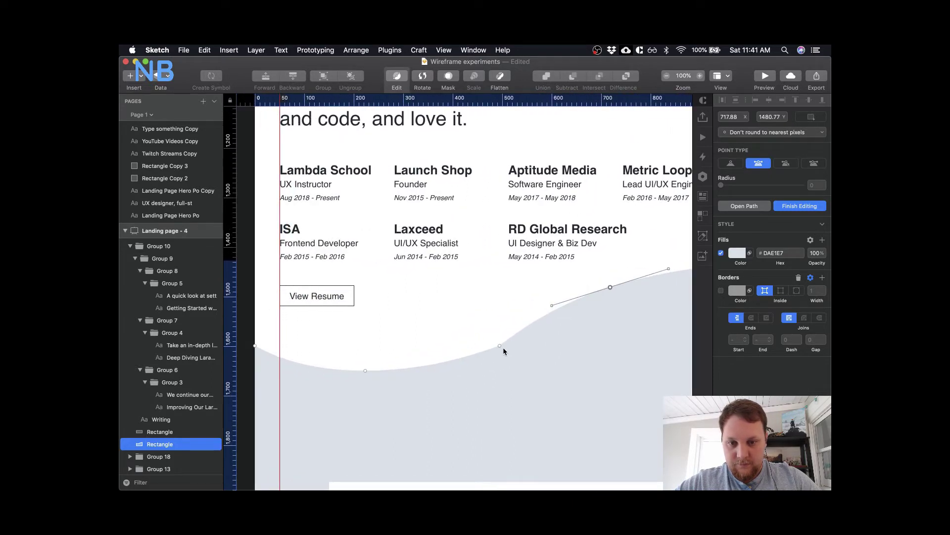
pyautogui.click(500, 346)
pyautogui.press('Delete')
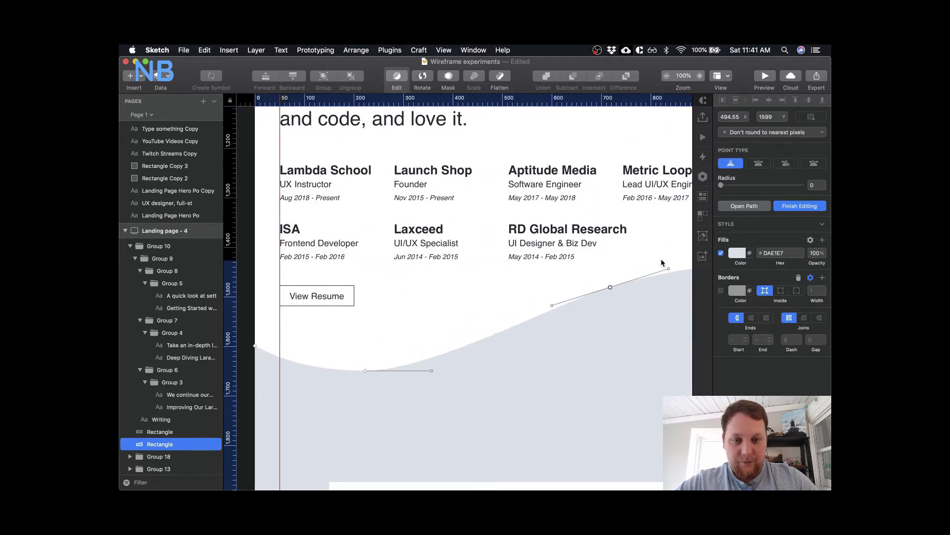
# - Move the trough point to about X 298, Y 1656, make it Mirrored and level its curve handles
pyautogui.click(366, 371)
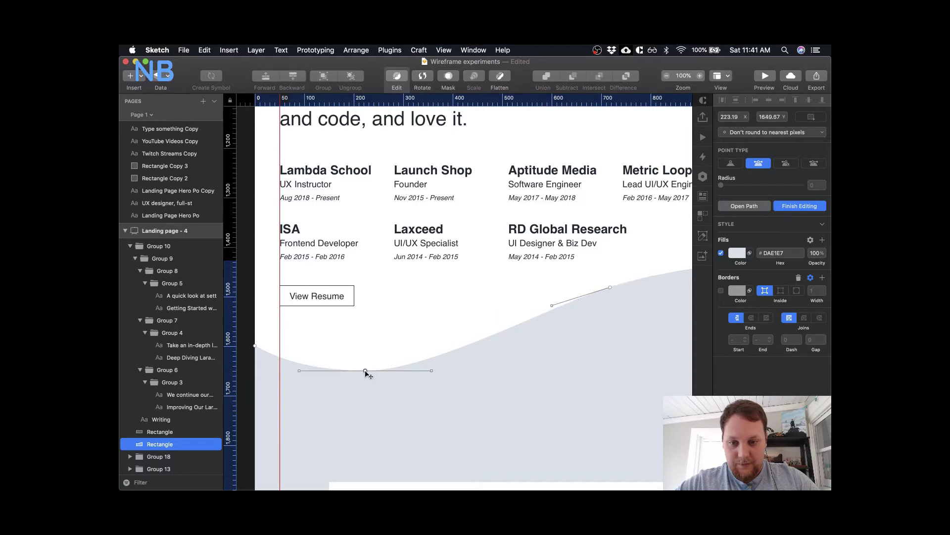
pyautogui.doubleClick(365, 370)
pyautogui.moveTo(367, 370); pyautogui.dragTo(403, 377)
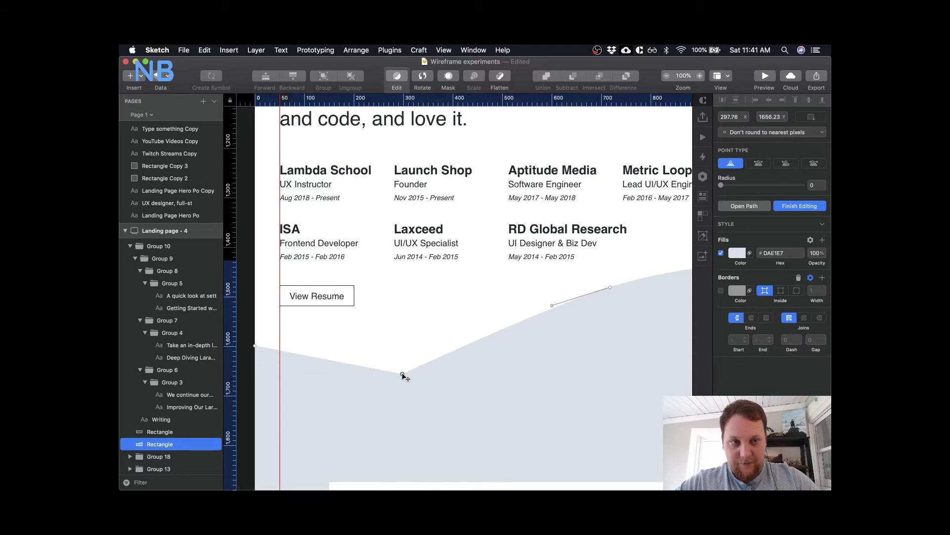
pyautogui.click(758, 164)
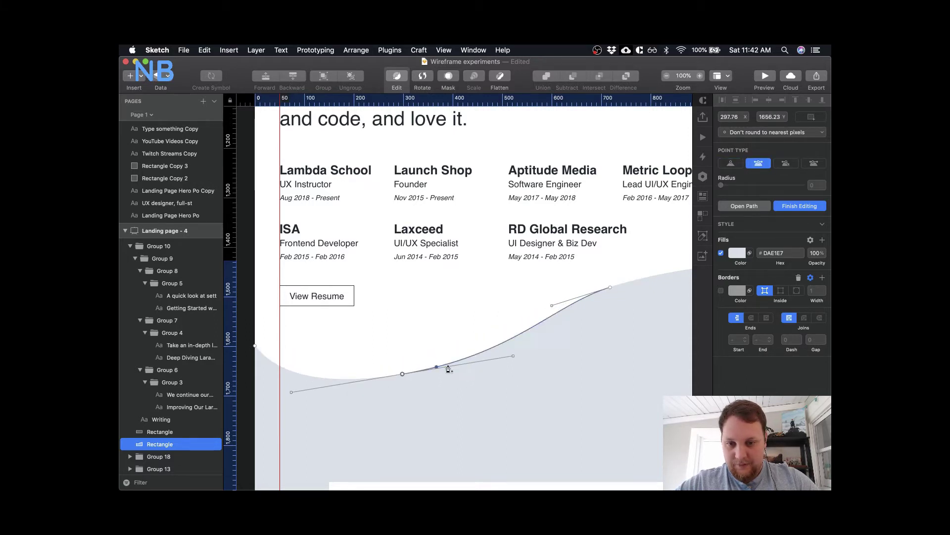
pyautogui.moveTo(513, 355); pyautogui.dragTo(523, 368)
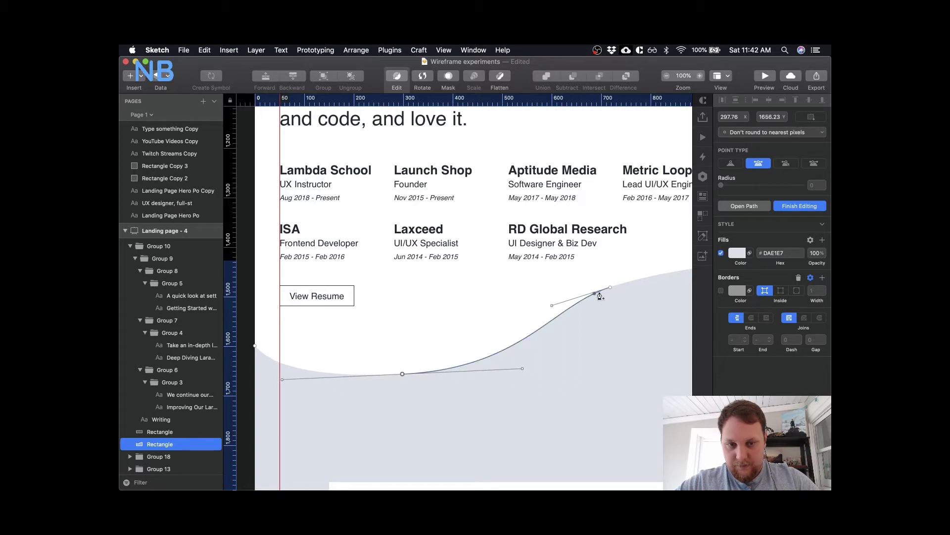
# - Reset the curve of the anchor point on the wave's rising slope and readjust its mirrored handle
pyautogui.click(612, 287)
pyautogui.doubleClick(612, 287)
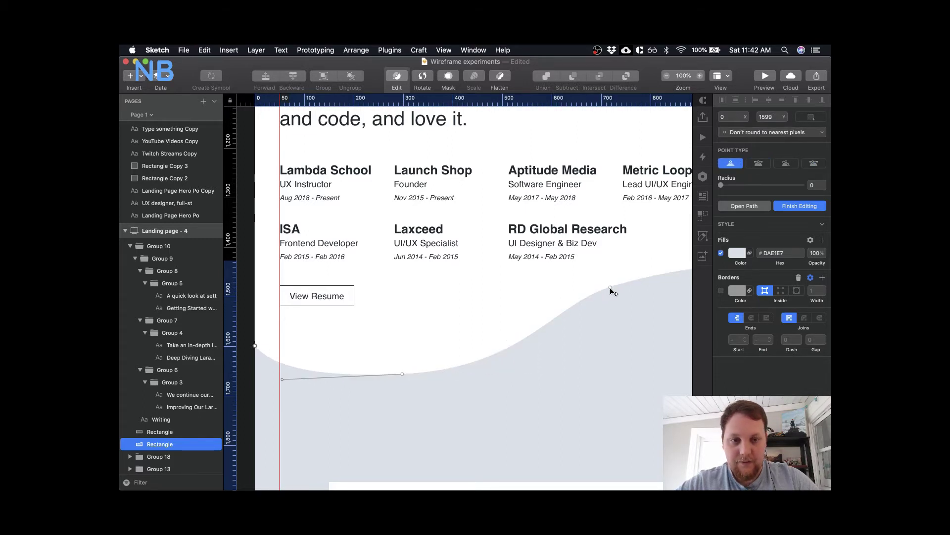
pyautogui.doubleClick(612, 287)
pyautogui.moveTo(552, 306); pyautogui.dragTo(541, 303)
# - Try the Asymmetric point type on the wave's left end point
pyautogui.hscroll(-10, 524, 353)
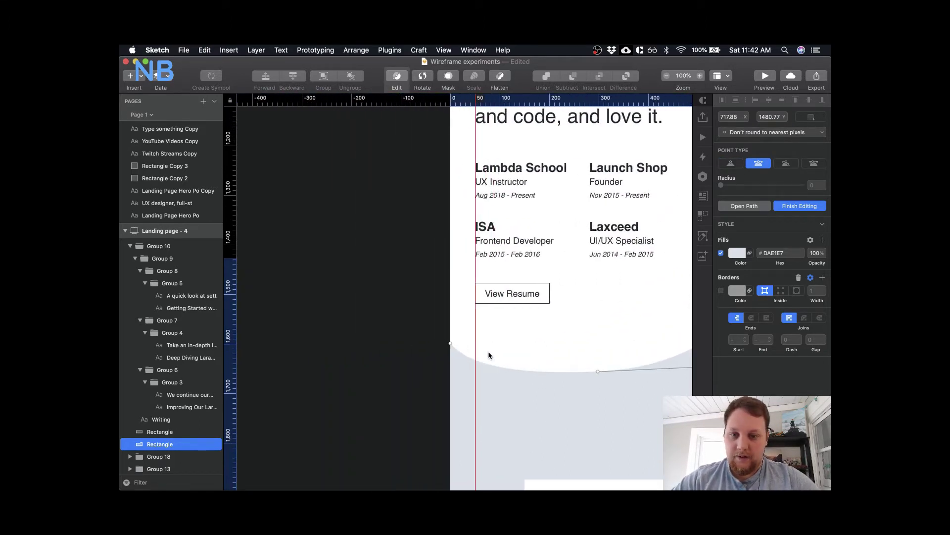
pyautogui.click(450, 343)
pyautogui.hscroll(2, 512, 331)
pyautogui.hscroll(2, 513, 328)
pyautogui.scroll(-1, 513, 328)
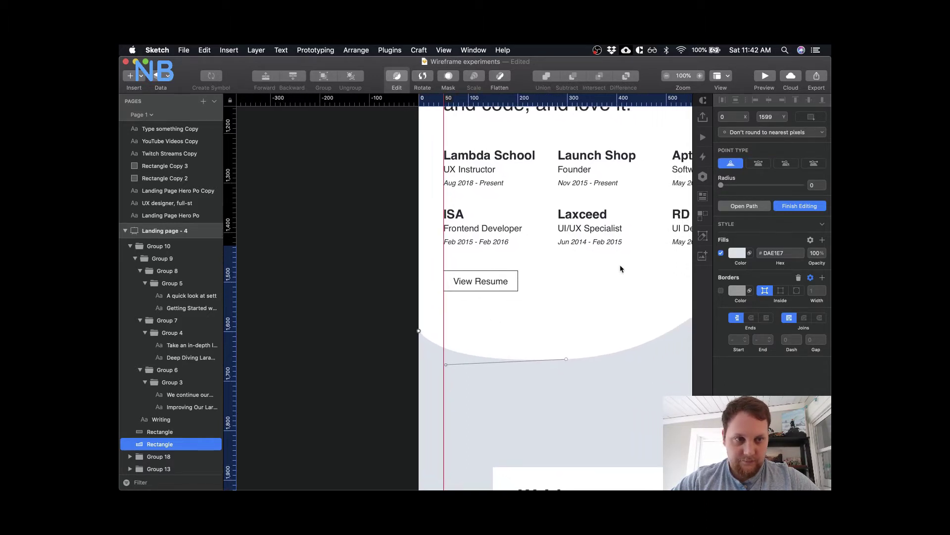
pyautogui.scroll(-3, 586, 291)
pyautogui.hscroll(4, 586, 292)
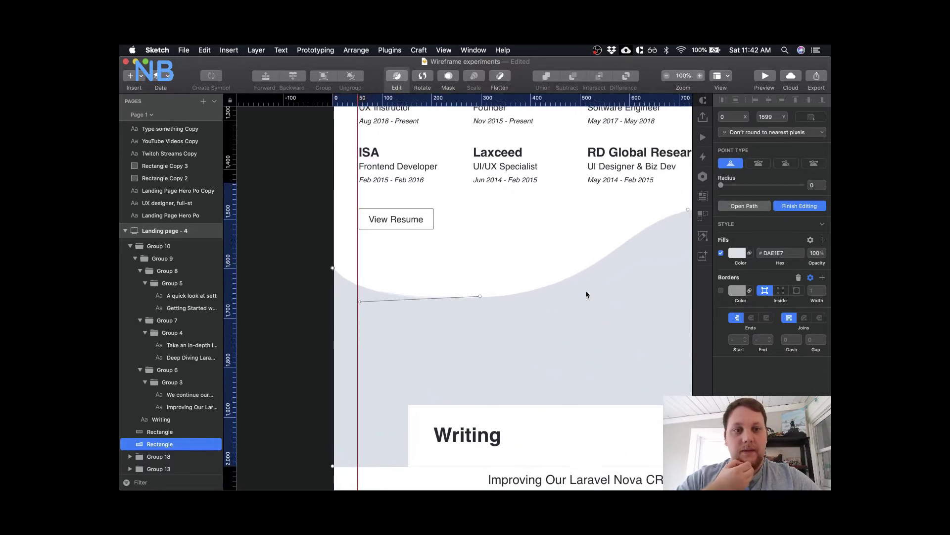
pyautogui.click(785, 164)
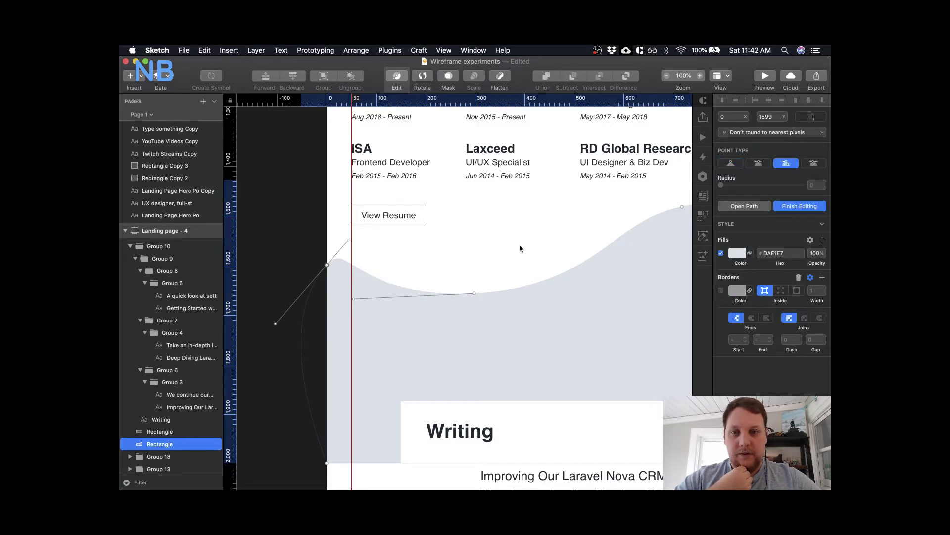
pyautogui.press('Escape')
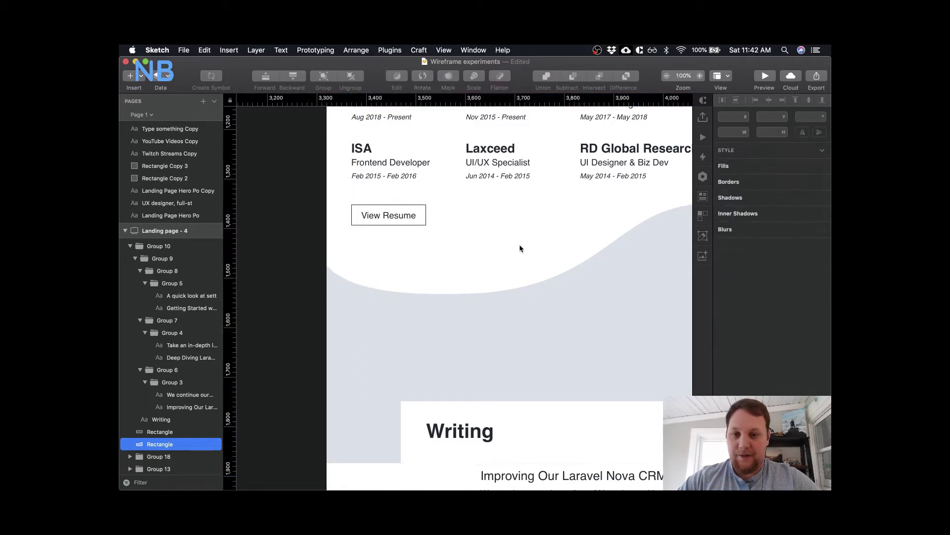
# - Give the wave's left end point curve handles, flatten the inner one, and set the point type to Asymmetric
pyautogui.doubleClick(405, 306)
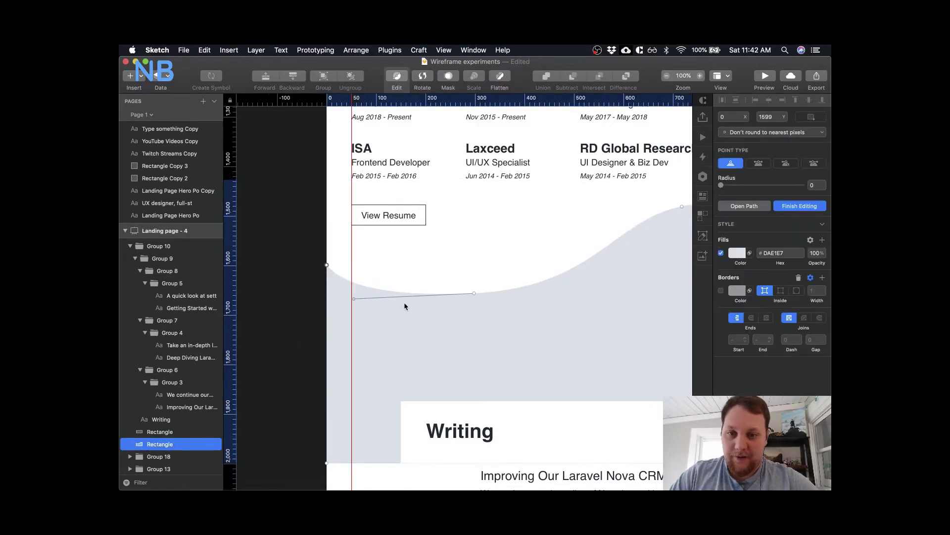
pyautogui.click(327, 266)
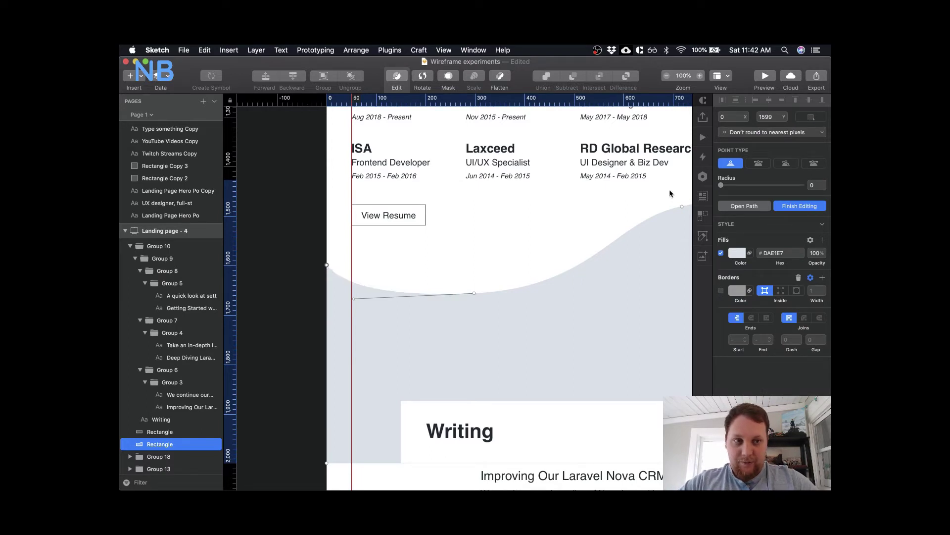
pyautogui.click(787, 164)
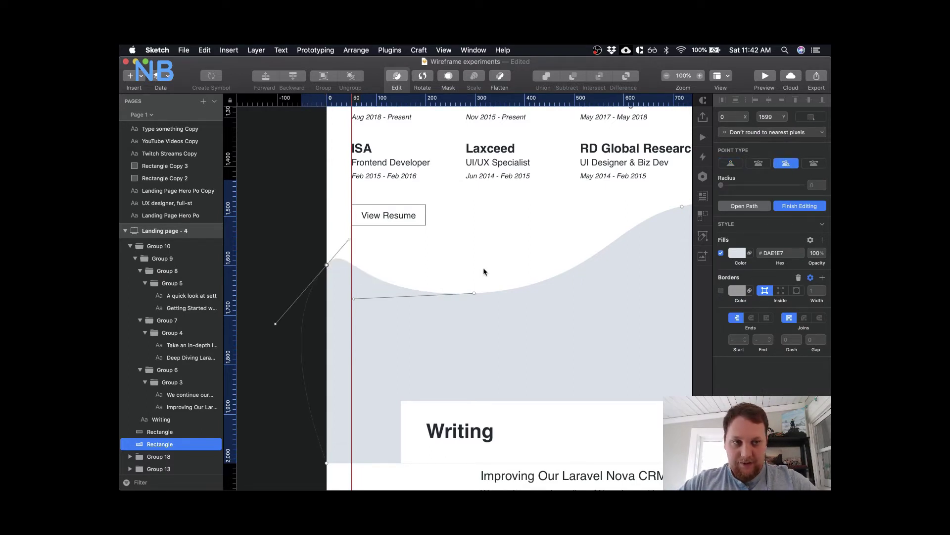
pyautogui.press('1')
pyautogui.click(814, 163)
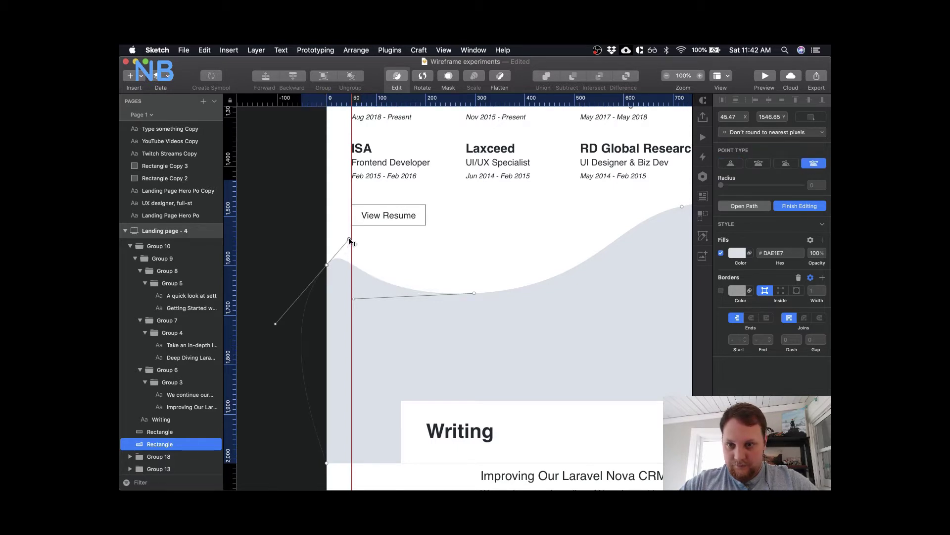
pyautogui.moveTo(349, 241); pyautogui.dragTo(353, 260)
pyautogui.click(786, 164)
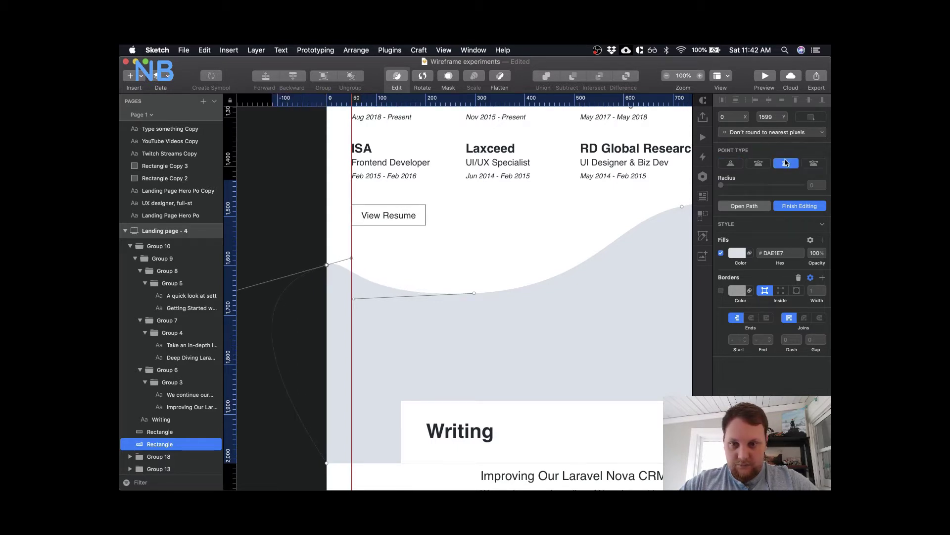
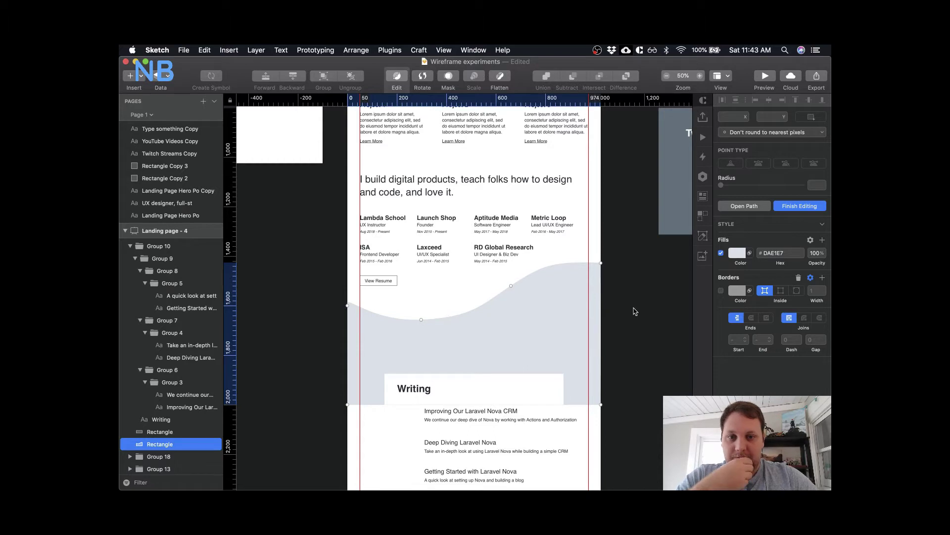
# - Finish editing the wave and move the Writing group together with its white rectangle up about 40 px
pyautogui.press('Escape')
pyautogui.scroll(-5, 651, 318)
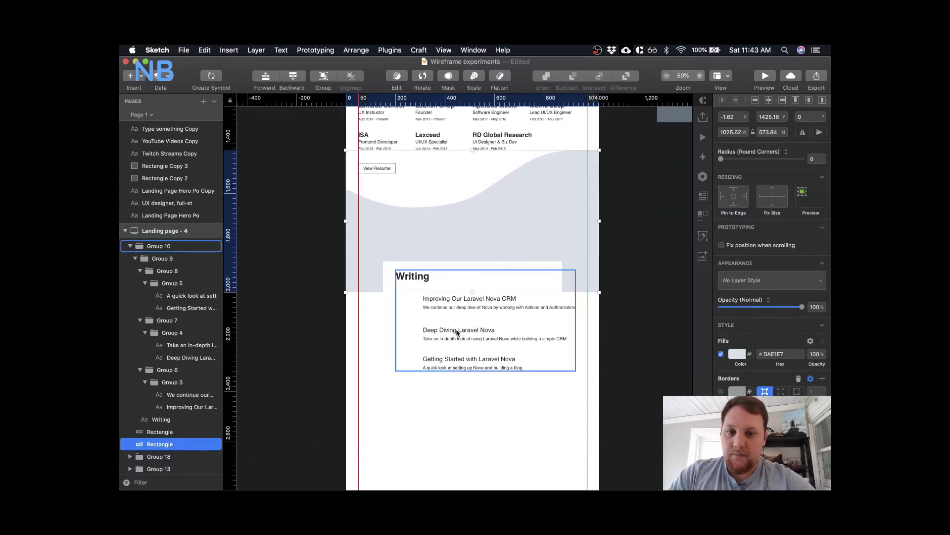
pyautogui.click(453, 330)
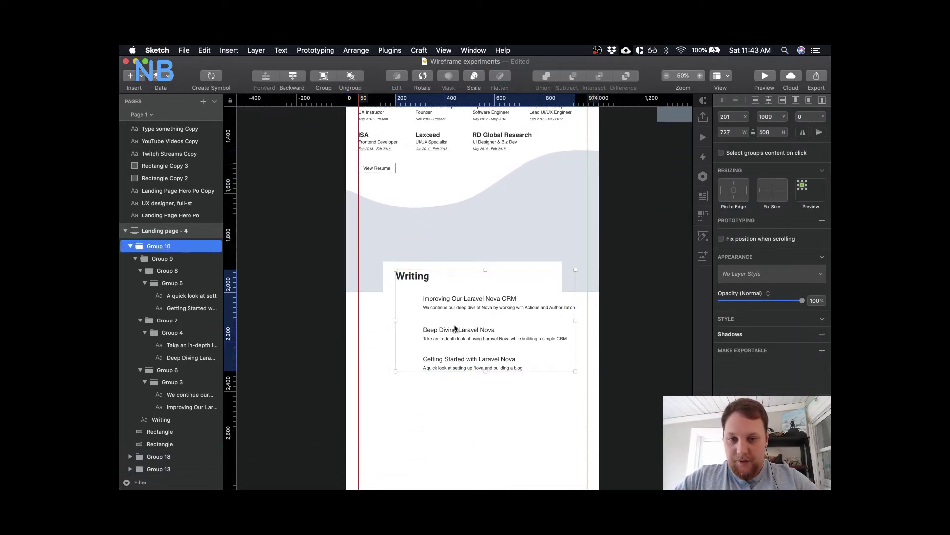
pyautogui.keyDown('shift'); pyautogui.click(466, 267); pyautogui.keyUp('shift')
pyautogui.hotkey('shift', 'Up')
pyautogui.hotkey('shift', 'Up')
pyautogui.hotkey('shift', 'Up')
pyautogui.hotkey('shift', 'Up')
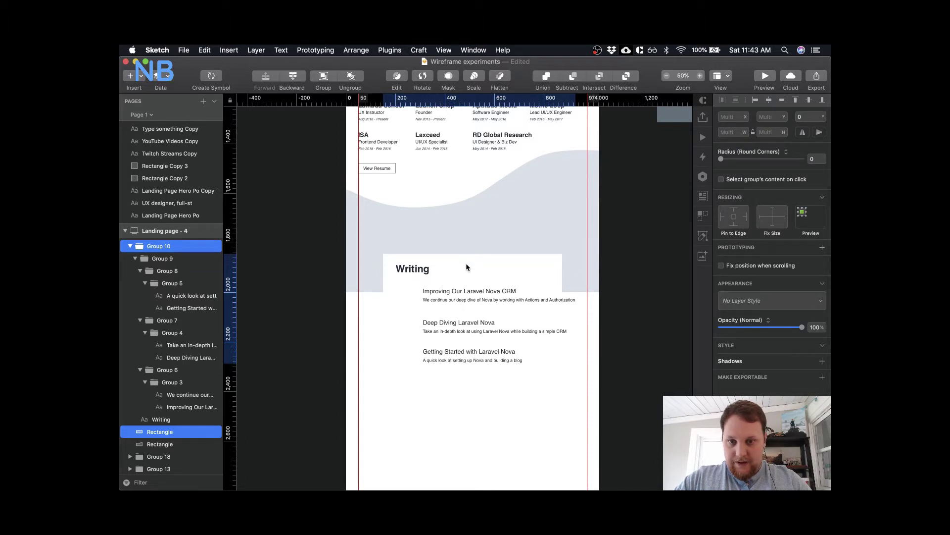
pyautogui.click(488, 391)
# - Edit the wave's path, lowering its rising-slope anchor point to about Y 1560 and its right end point to about Y 1461
pyautogui.scroll(5, 488, 391)
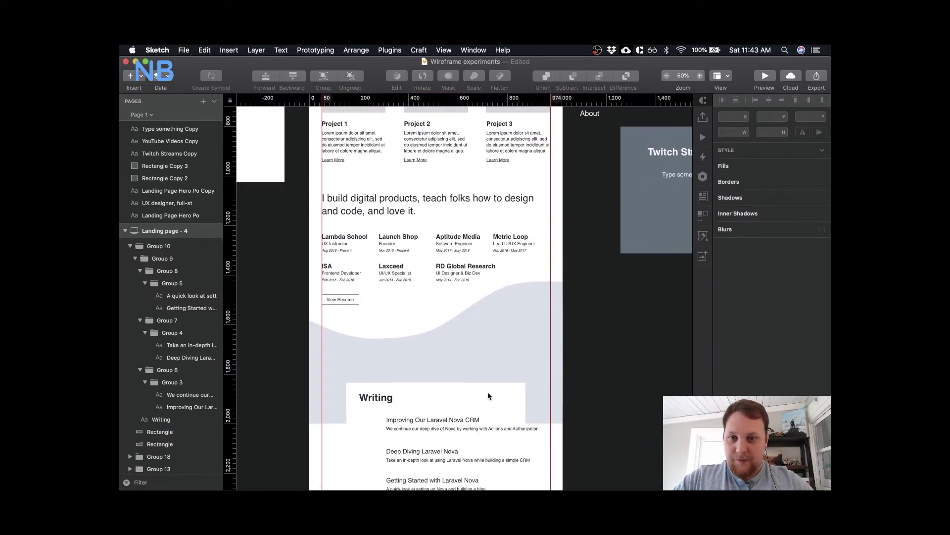
pyautogui.hscroll(-5, 488, 391)
pyautogui.scroll(-2, 488, 395)
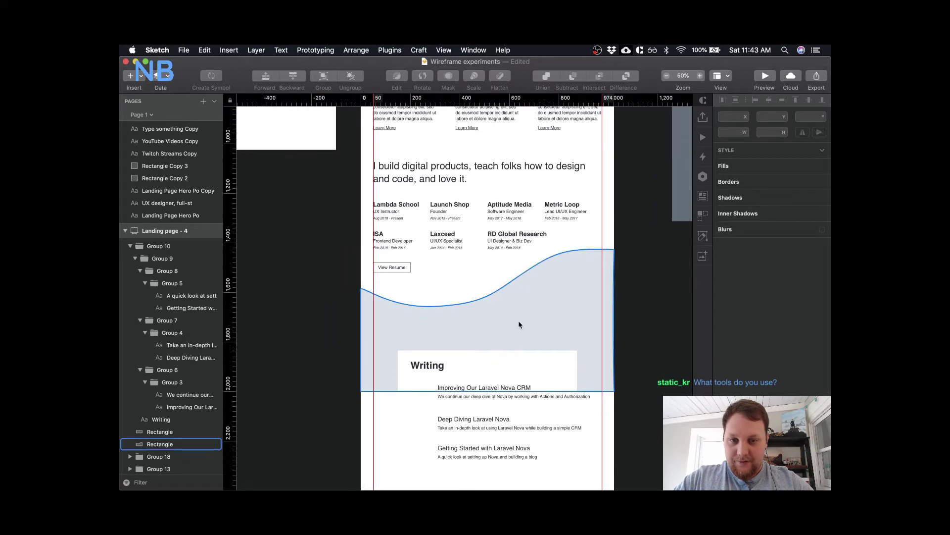
pyautogui.doubleClick(538, 296)
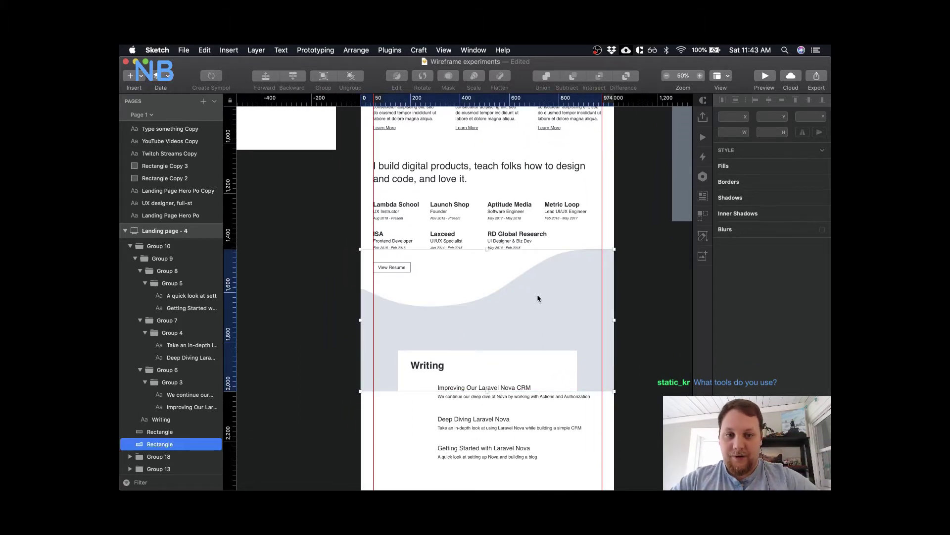
pyautogui.click(524, 272)
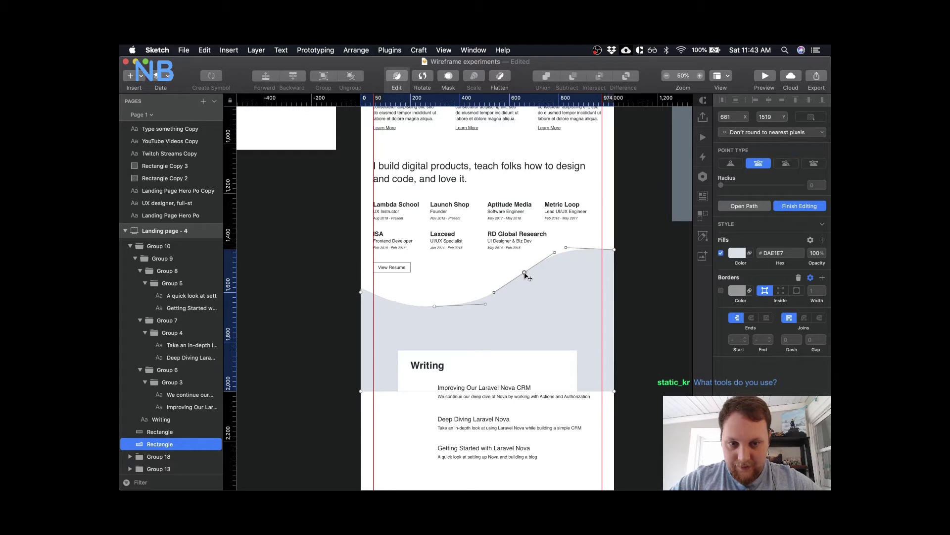
pyautogui.moveTo(525, 273); pyautogui.dragTo(524, 282)
pyautogui.click(615, 249)
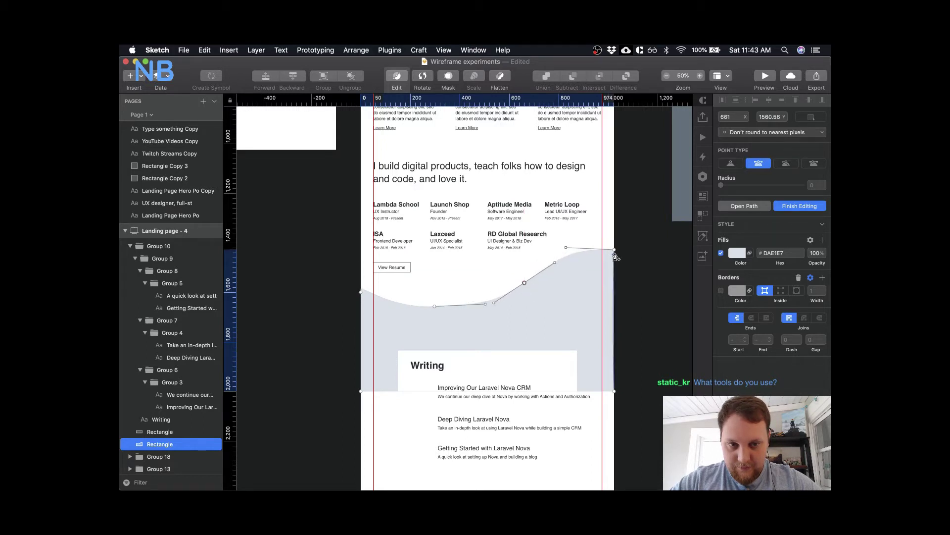
pyautogui.moveTo(616, 251); pyautogui.dragTo(617, 259)
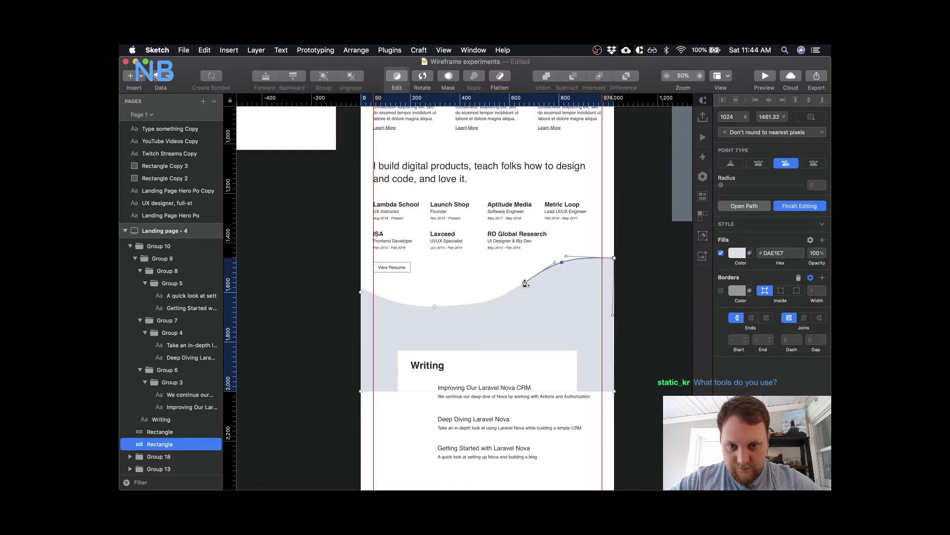
# - Lower the wave's slope and right end points further, and move the trough point to about X 281, Y 1677
pyautogui.click(526, 283)
pyautogui.moveTo(616, 258); pyautogui.dragTo(618, 268)
pyautogui.moveTo(435, 305); pyautogui.dragTo(430, 312)
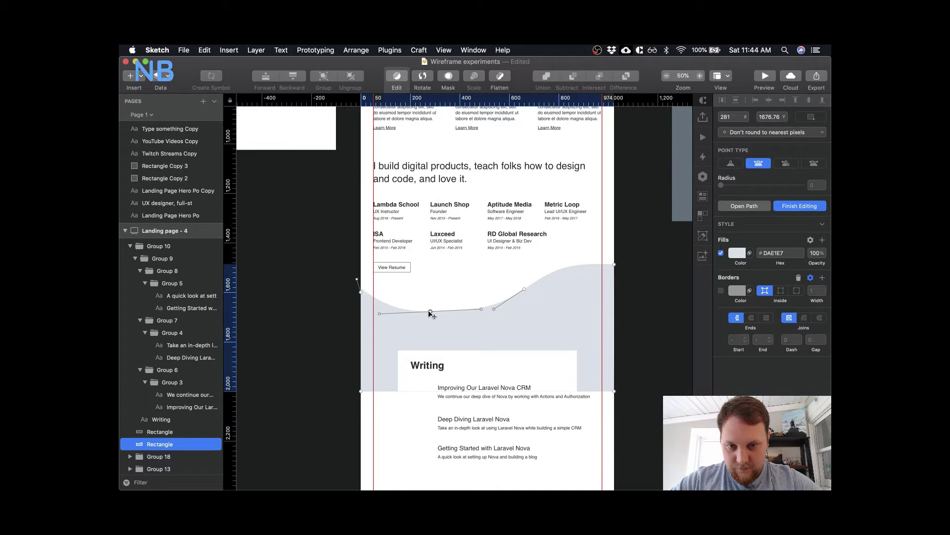
pyautogui.click(441, 287)
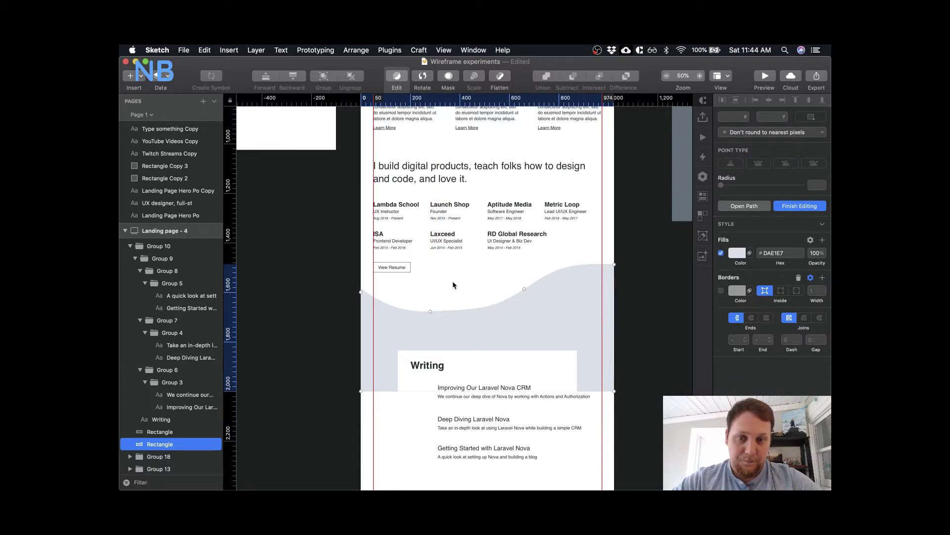
pyautogui.press('Escape')
# - Align the group of three article entries with the Writing heading's left edge at X 204 and raise it to Y 1947
pyautogui.scroll(-5, 630, 305)
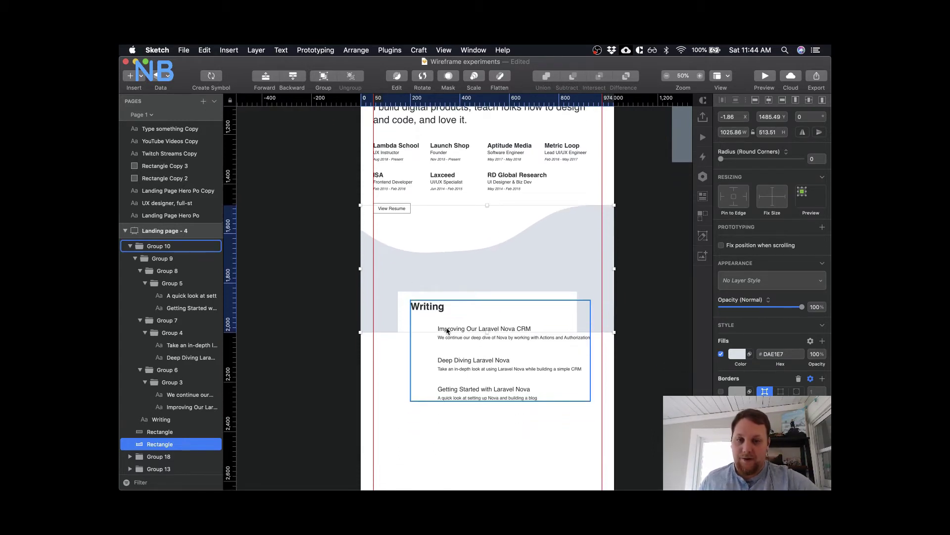
pyautogui.doubleClick(455, 332)
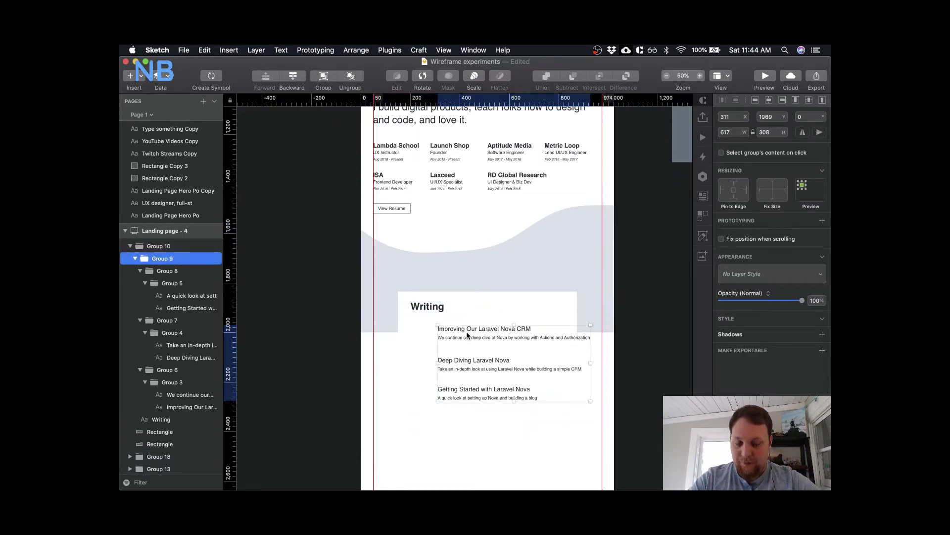
pyautogui.moveTo(468, 336); pyautogui.dragTo(441, 336)
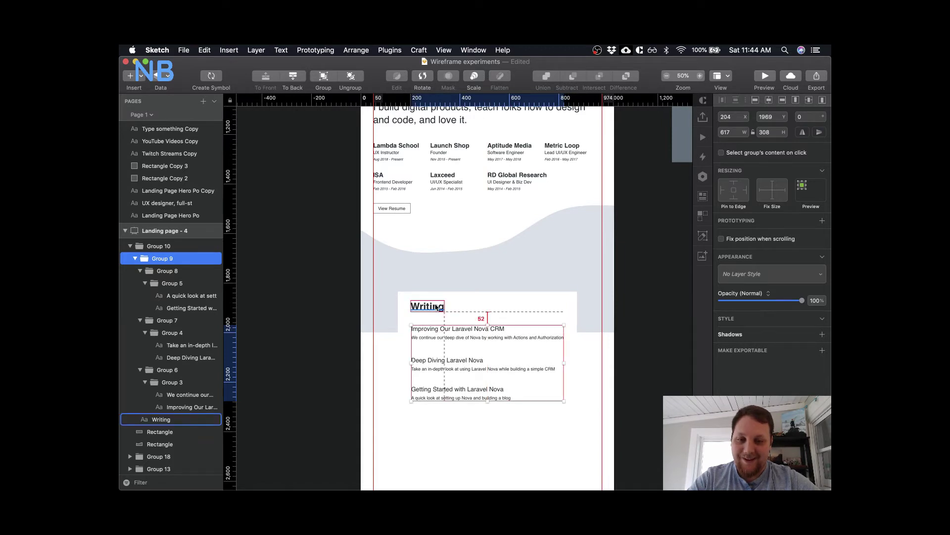
pyautogui.press('Up')
pyautogui.press('Up')
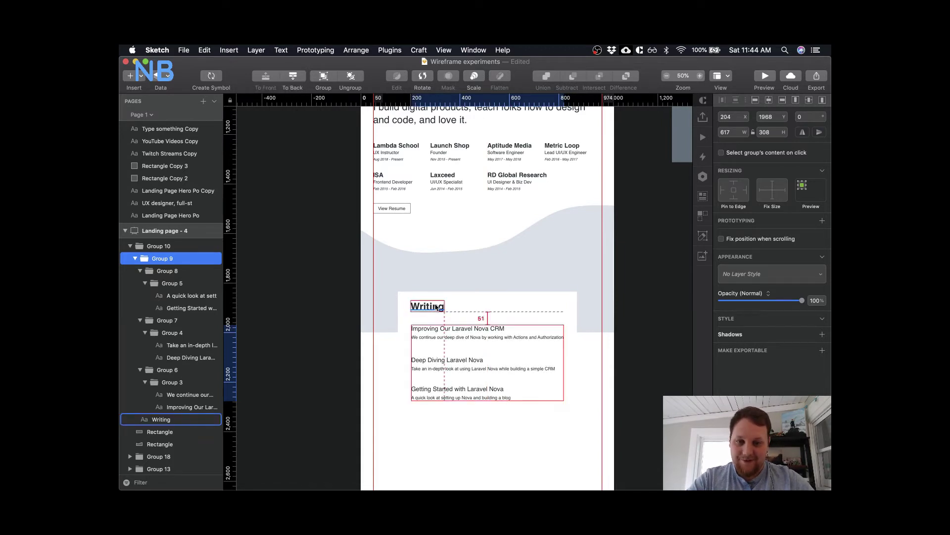
pyautogui.hotkey('shift', 'Up')
pyautogui.hotkey('shift', 'Up')
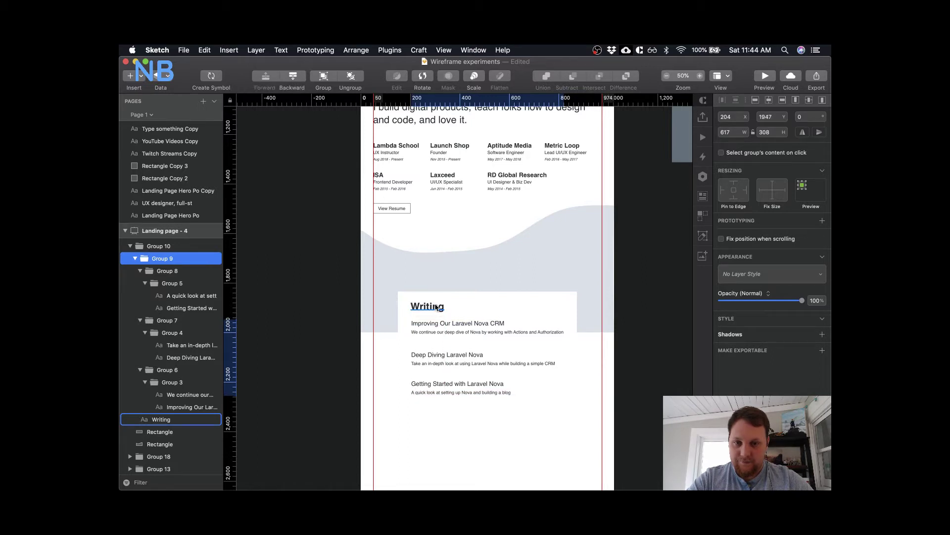
# - Move the Deep Diving Laravel Nova entry up to Y 2041, closer to the first article entry
pyautogui.click(436, 363)
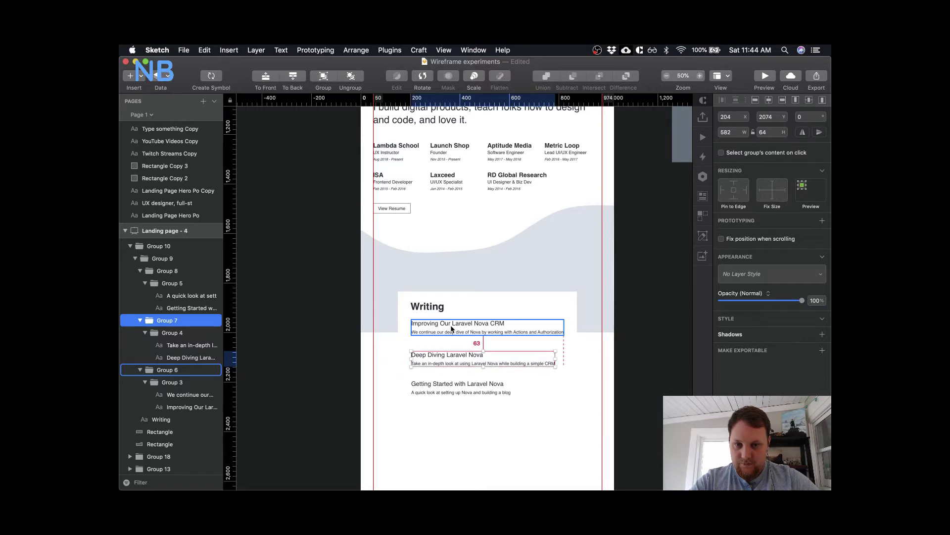
pyautogui.hotkey('shift', 'Up')
pyautogui.hotkey('shift', 'Up')
pyautogui.press('Up')
pyautogui.press('Up')
pyautogui.press('Up')
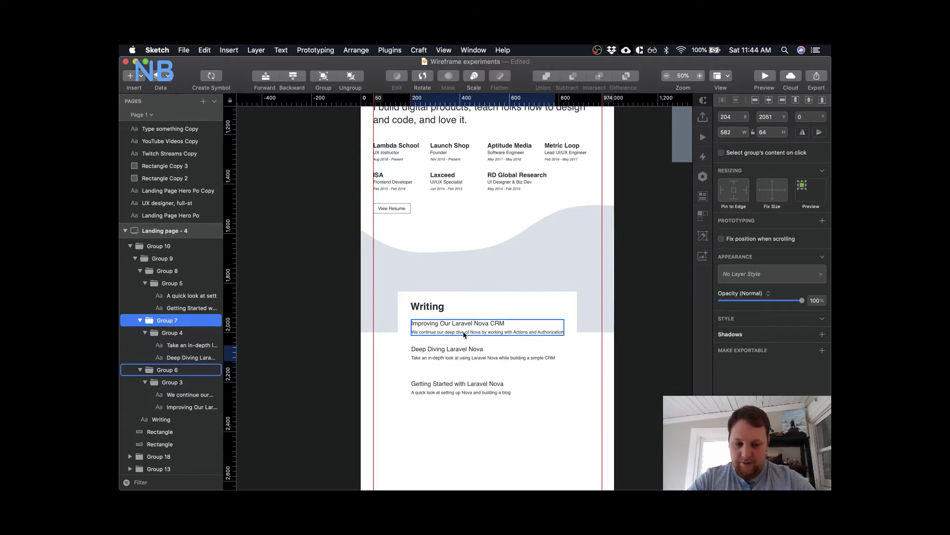
pyautogui.hotkey('shift', 'Up')
# - Move the Getting Started with Laravel Nova entry up 55 px to match the spacing between the entries above
pyautogui.click(462, 390)
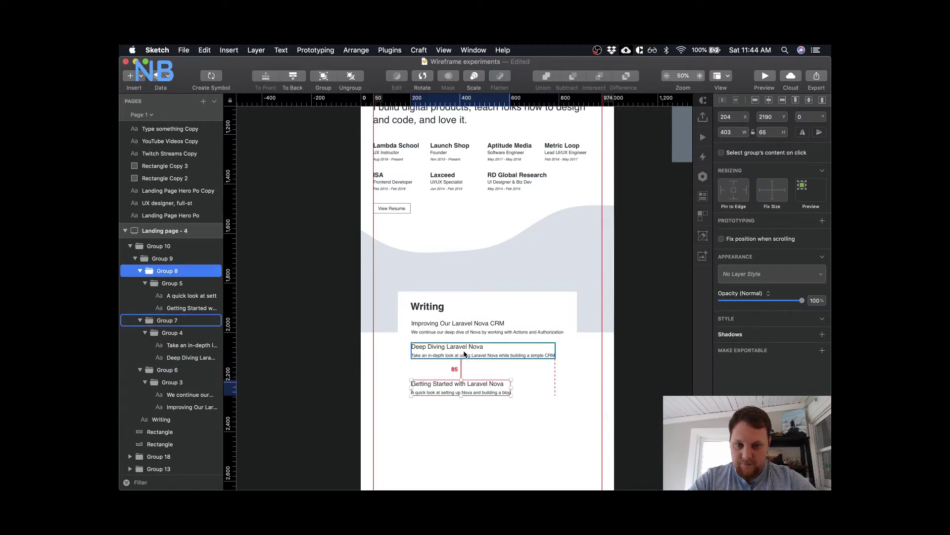
pyautogui.press('Up')
pyautogui.press('Up')
pyautogui.press('Up')
pyautogui.press('Up')
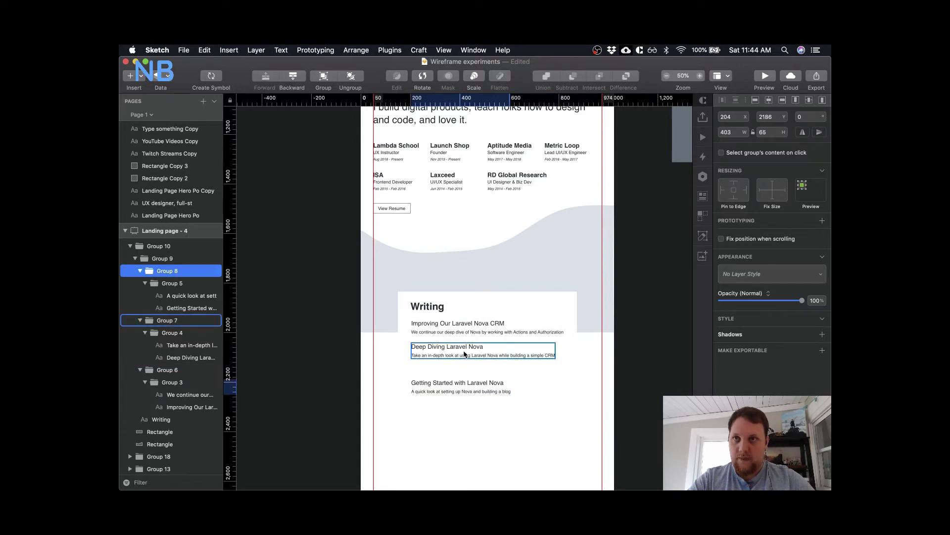
pyautogui.press('Up')
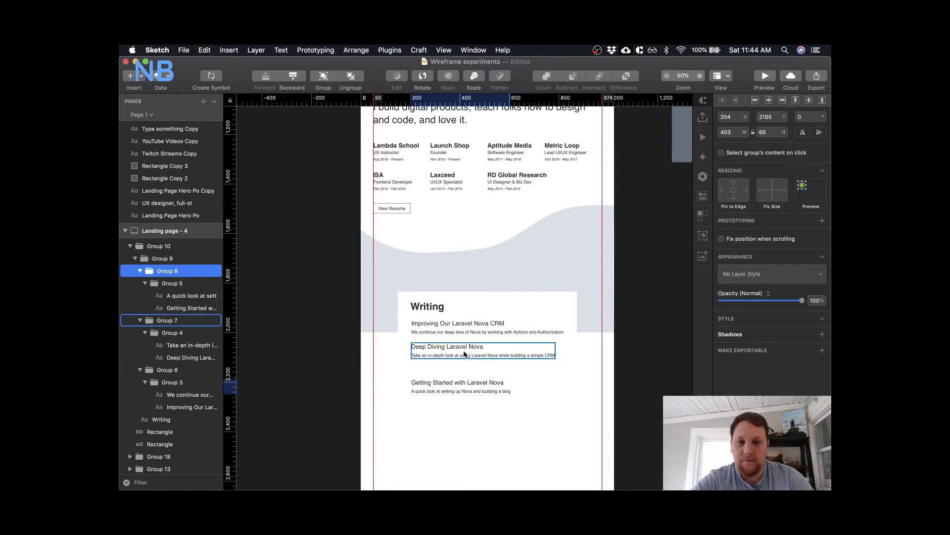
pyautogui.hotkey('shift', 'Up')
pyautogui.hotkey('shift', 'Up')
pyautogui.hotkey('shift', 'Up')
pyautogui.hotkey('shift', 'Up')
pyautogui.hotkey('shift', 'Up')
pyautogui.click(465, 353)
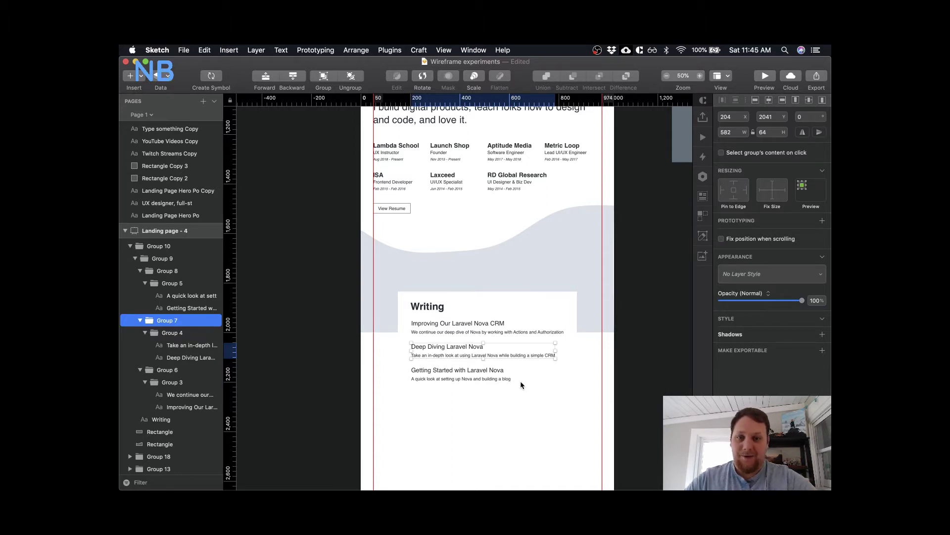
# - Level the handles of the wave's trough point and move the point to about X 331.5, Y 1687
pyautogui.doubleClick(453, 254)
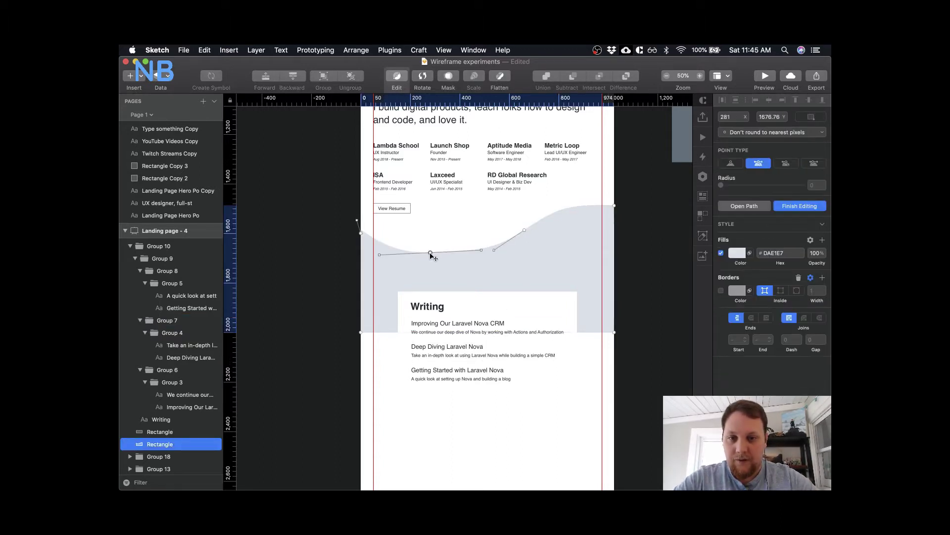
pyautogui.click(481, 250)
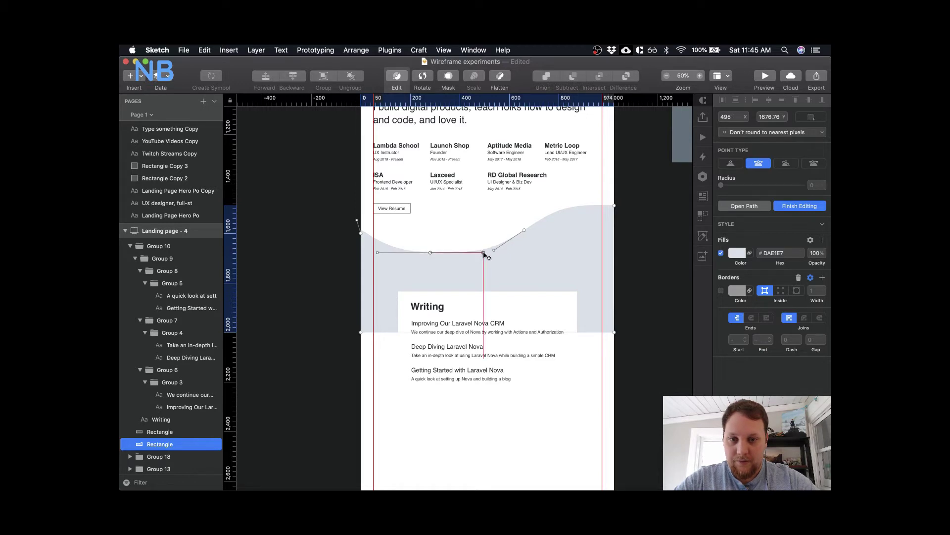
pyautogui.click(430, 252)
pyautogui.moveTo(430, 252); pyautogui.dragTo(443, 254)
pyautogui.click(450, 228)
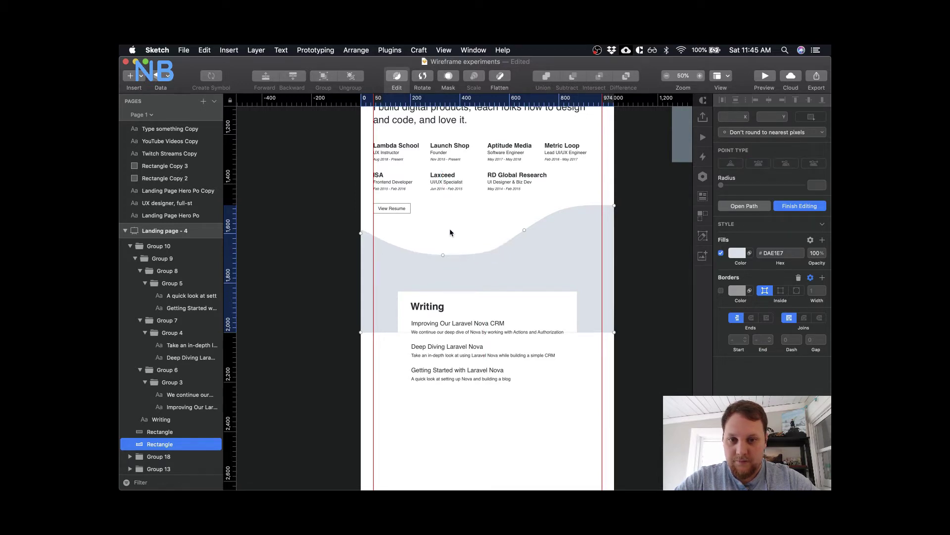
# - Adjust the lower handle of the wave's rising-slope point to about X 545.5, Y 1672
pyautogui.click(524, 231)
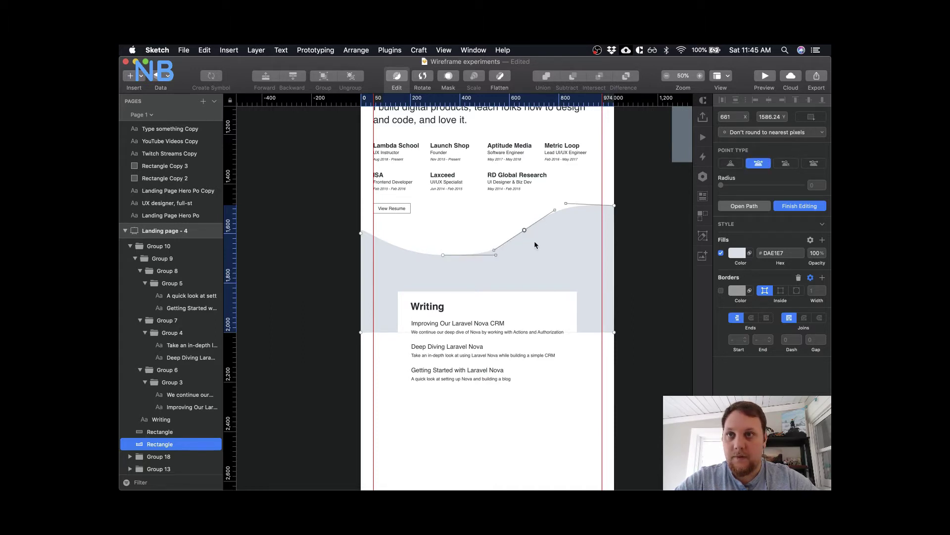
pyautogui.moveTo(494, 249); pyautogui.dragTo(498, 253)
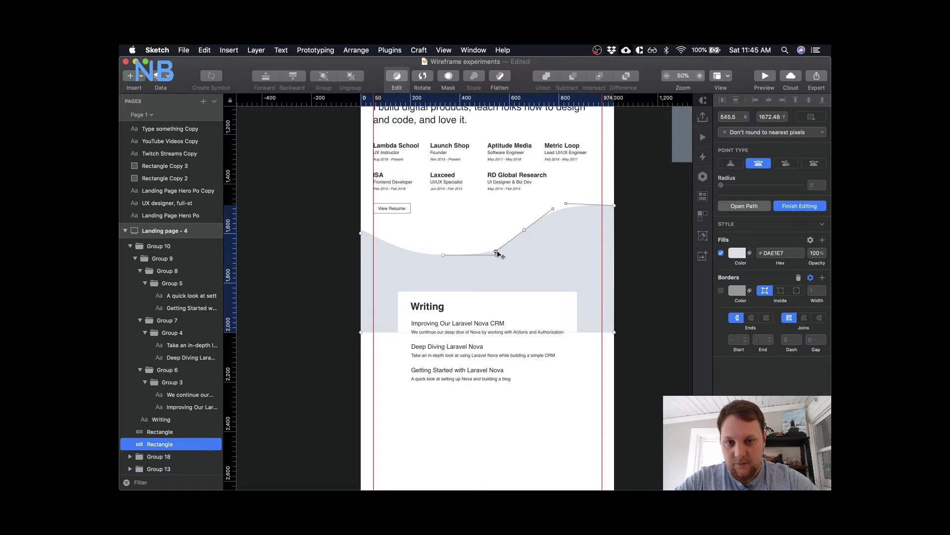
pyautogui.click(483, 229)
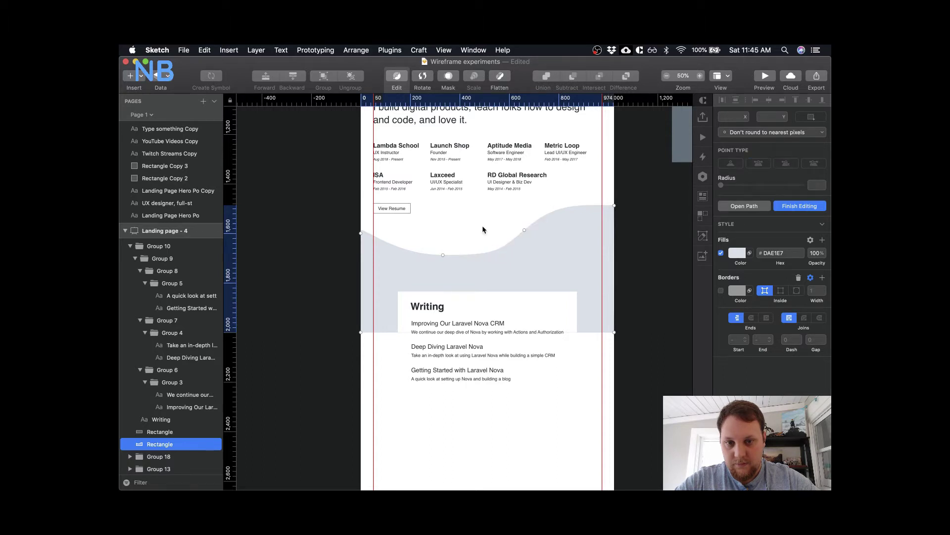
# - Try the Asymmetric point type on the wave's trough point and set it back to Mirrored
pyautogui.click(443, 254)
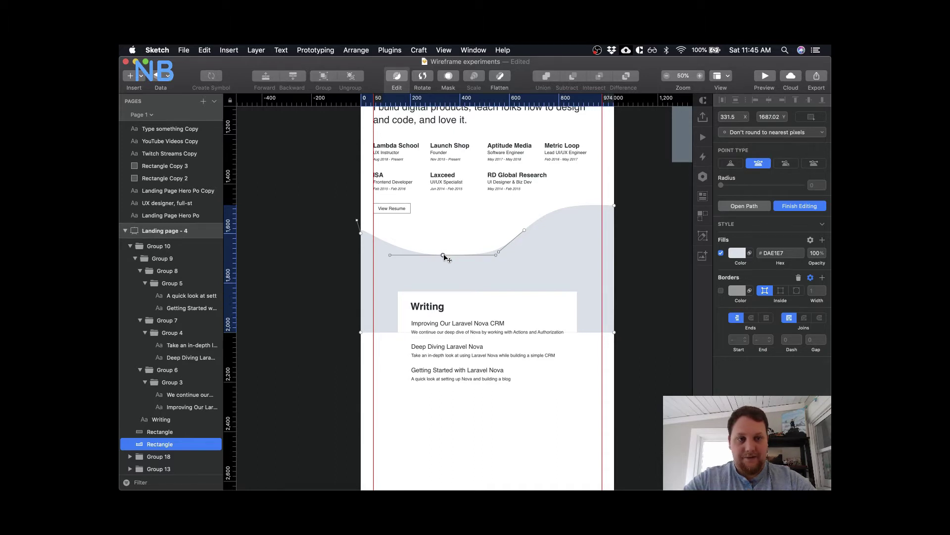
pyautogui.press('3')
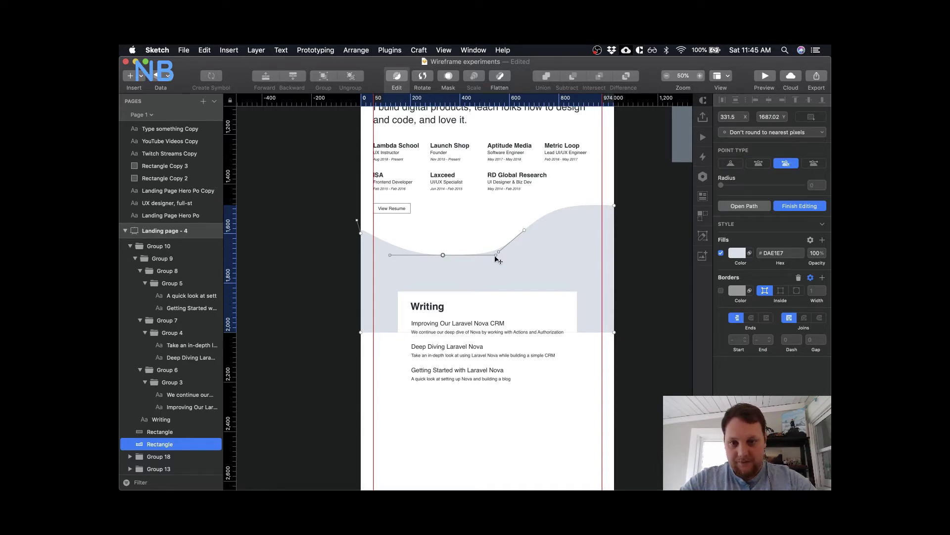
pyautogui.click(762, 166)
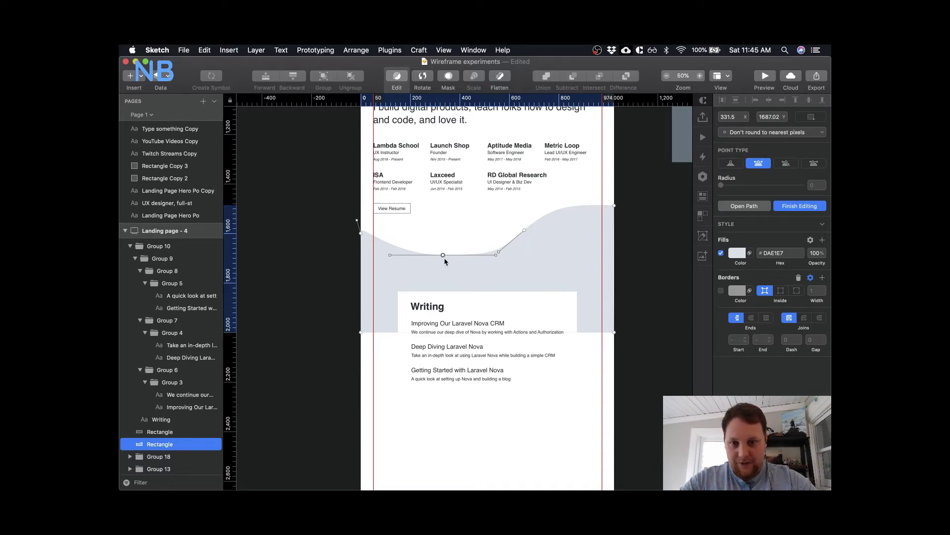
# - Shorten the trough point's mirrored handles, settle the point at about Y 1675, and finish editing the wave
pyautogui.moveTo(443, 255); pyautogui.dragTo(443, 259)
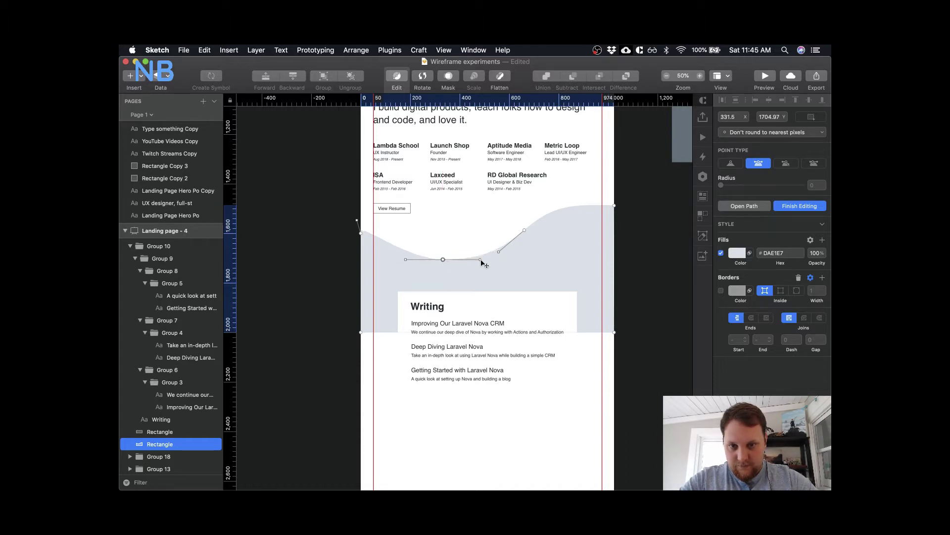
pyautogui.click(459, 227)
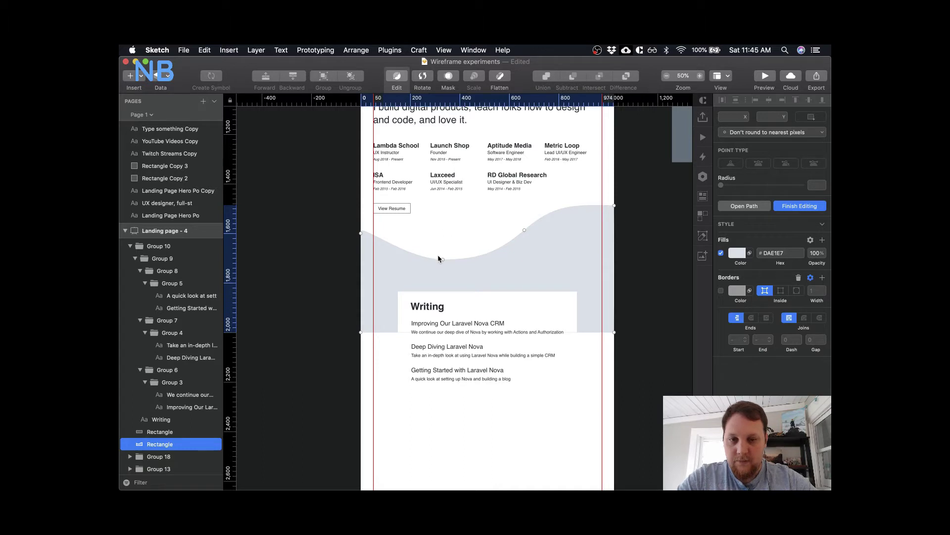
pyautogui.moveTo(442, 259); pyautogui.dragTo(500, 246)
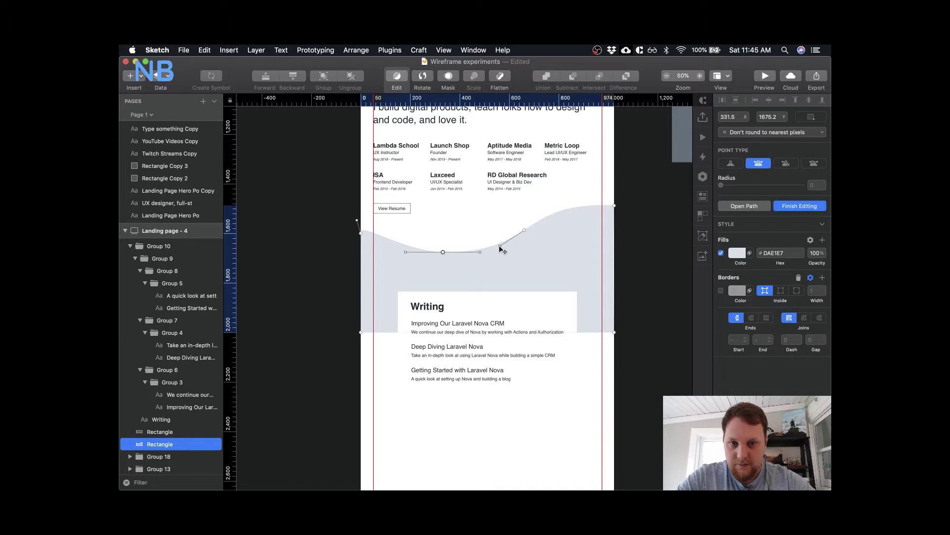
pyautogui.press('Escape')
pyautogui.press('Escape')
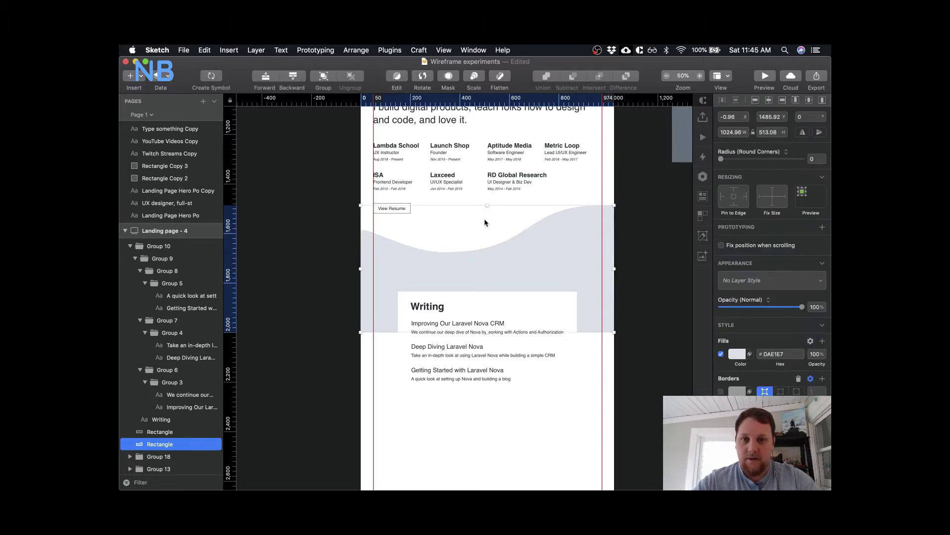
pyautogui.click(508, 446)
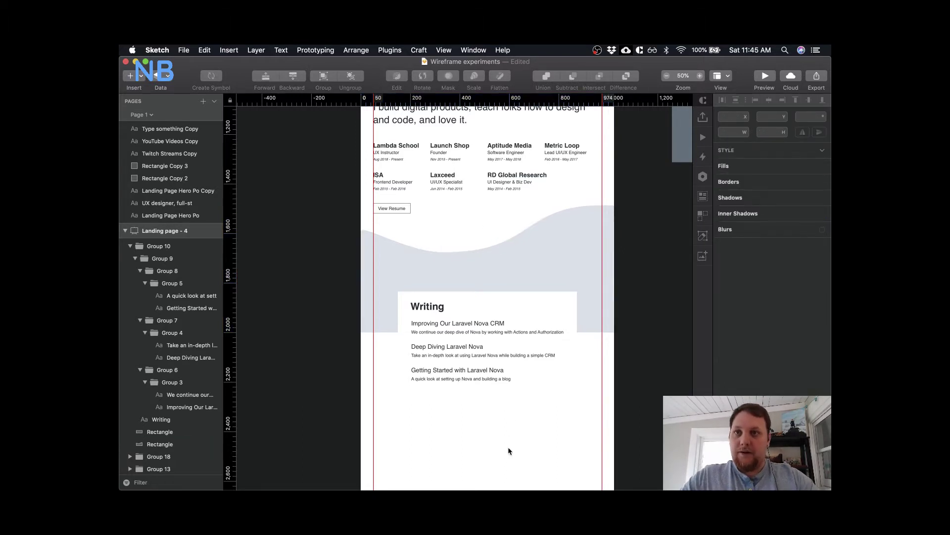
pyautogui.scroll(-2, 508, 446)
pyautogui.scroll(-1, 508, 447)
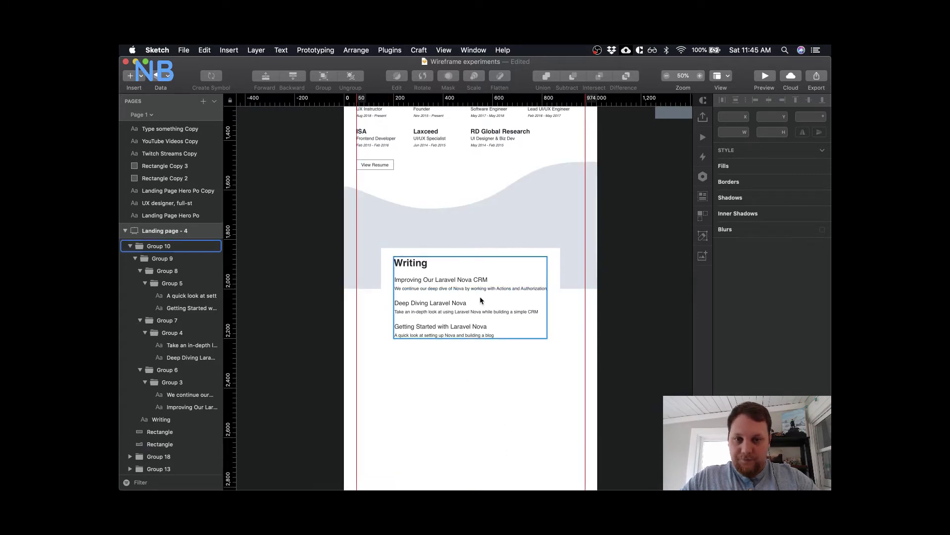
pyautogui.click(396, 285)
pyautogui.hscroll(-2, 397, 286)
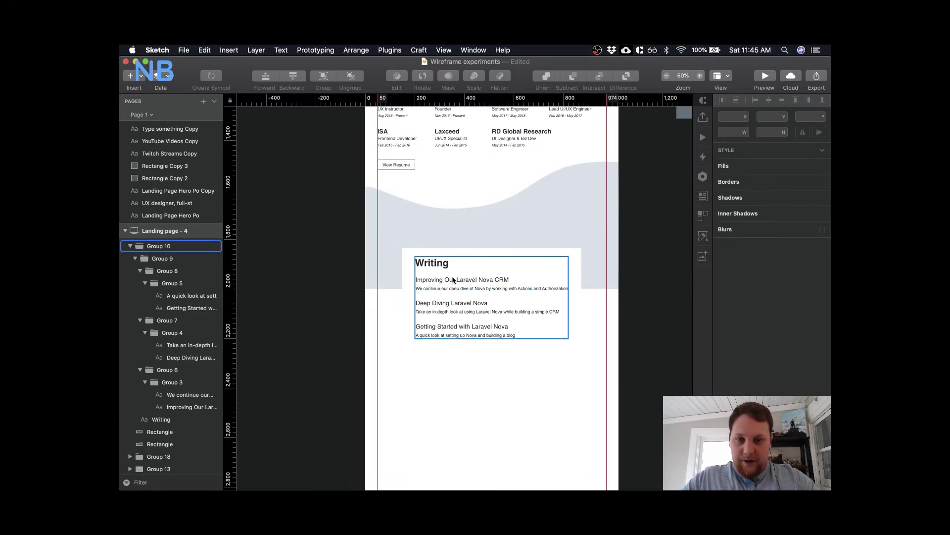
pyautogui.doubleClick(450, 296)
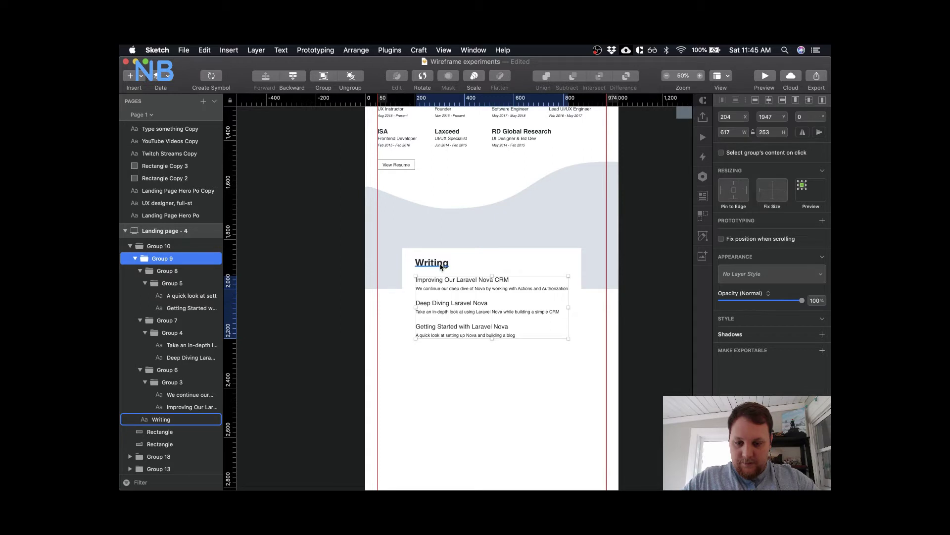
pyautogui.click(442, 395)
pyautogui.scroll(-2, 443, 395)
pyautogui.hscroll(2, 442, 395)
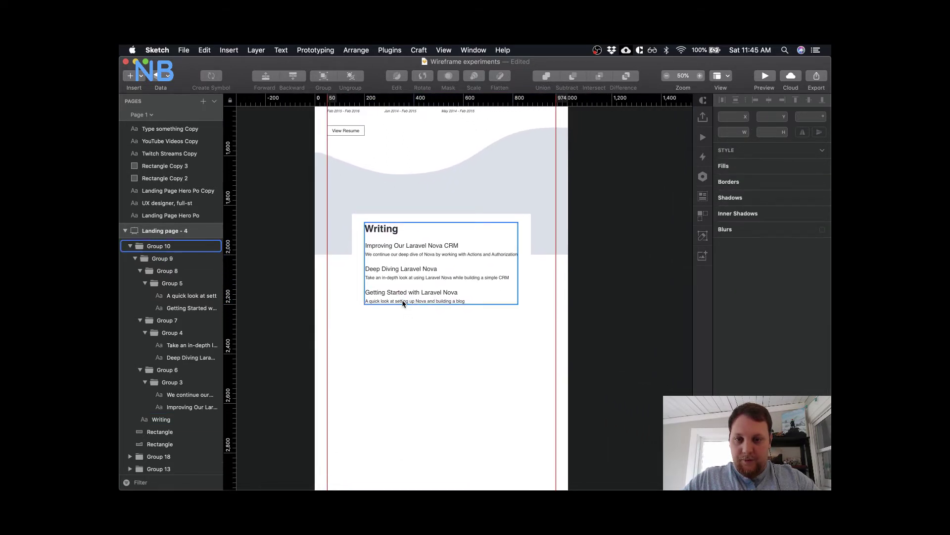
pyautogui.press('z')
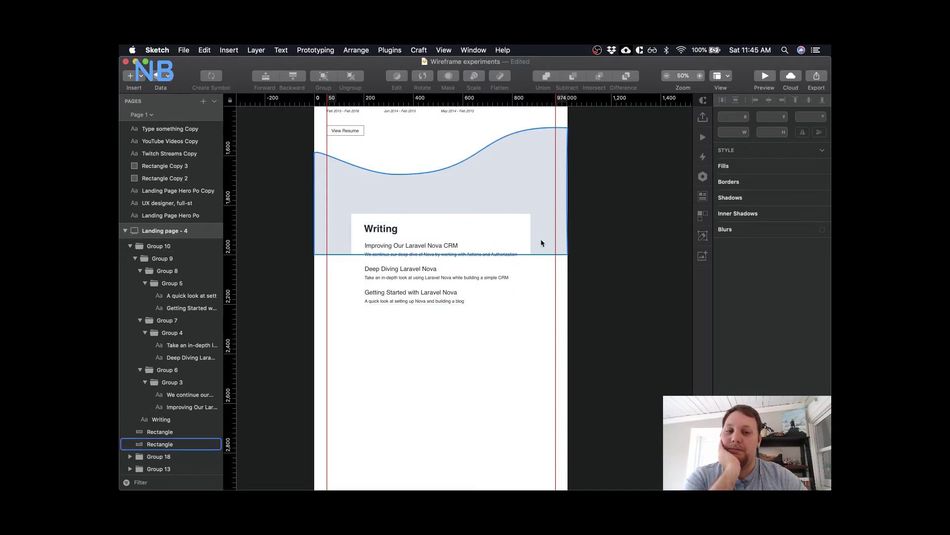
# - Add a curved point on the wave shape's lower edge and place it at X 150, Y 2105
pyautogui.doubleClick(539, 223)
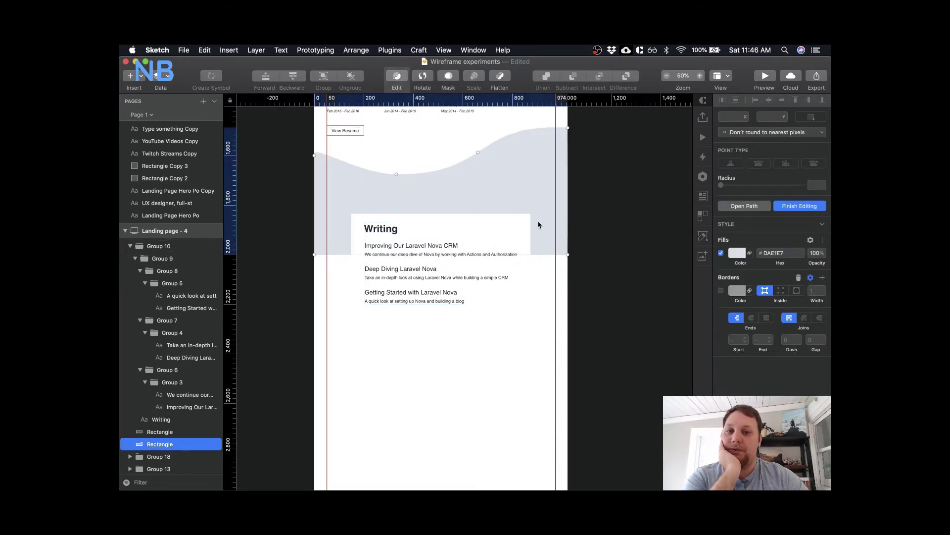
pyautogui.click(346, 254)
pyautogui.doubleClick(346, 255)
pyautogui.moveTo(346, 255); pyautogui.dragTo(352, 282)
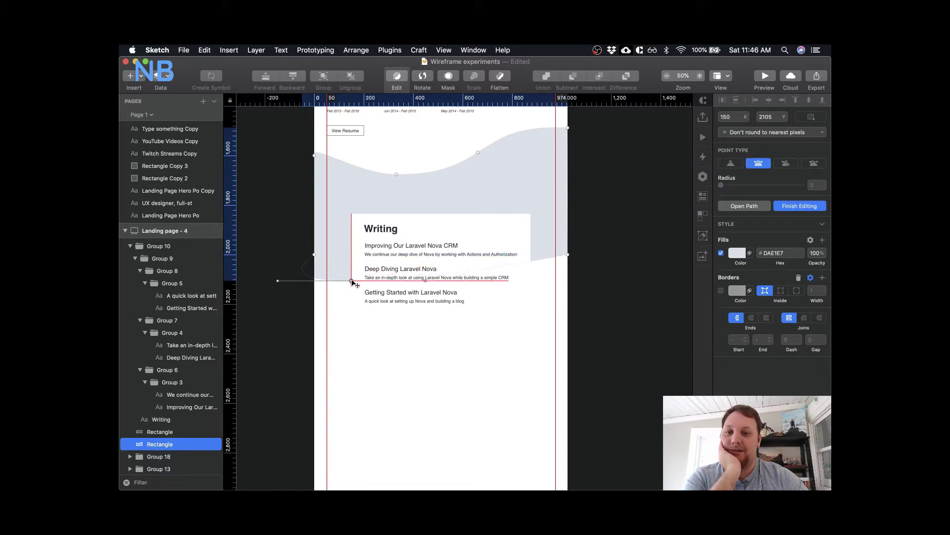
# - Make the wave's lower-left corner point Disconnected, adjust its two handles separately to curve into the lower edge, and finish editing
pyautogui.click(314, 255)
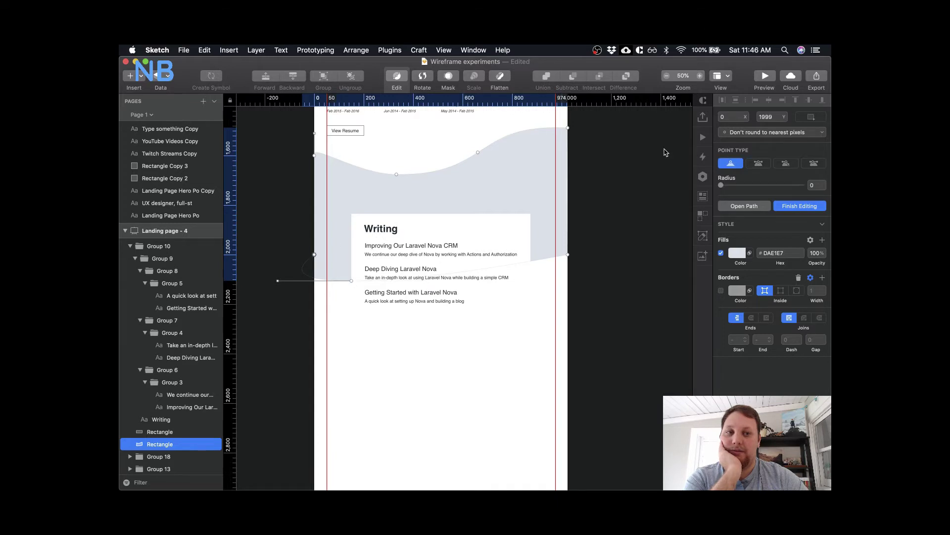
pyautogui.click(786, 164)
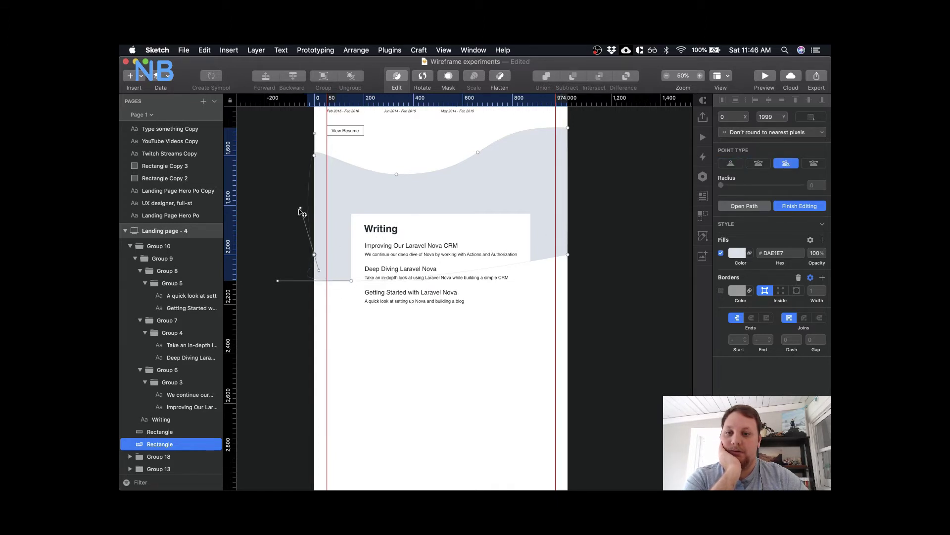
pyautogui.moveTo(301, 208); pyautogui.dragTo(317, 205)
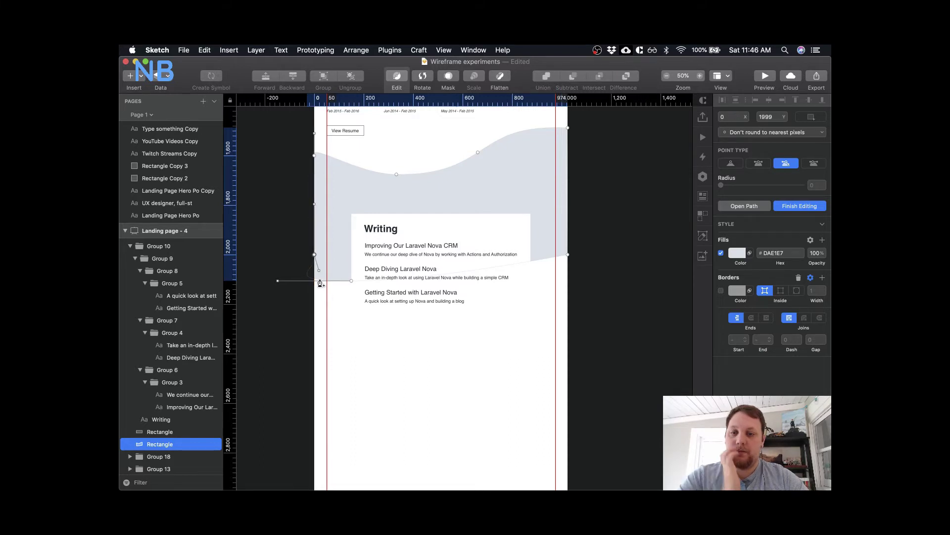
pyautogui.moveTo(320, 273); pyautogui.dragTo(304, 238)
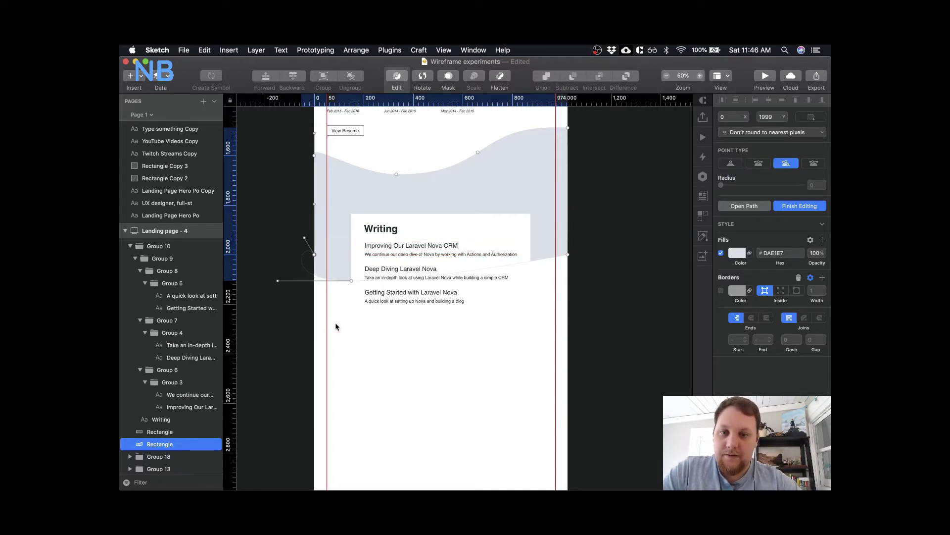
pyautogui.press('Escape')
pyautogui.click(480, 357)
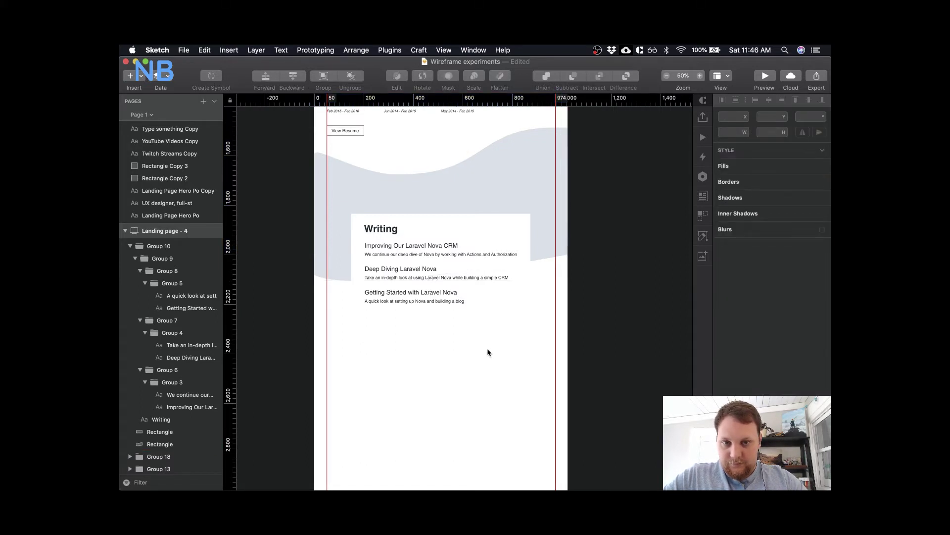
# - Add a second point on the wave's sloping lower edge and move it to X 692, Y 2093
pyautogui.click(538, 260)
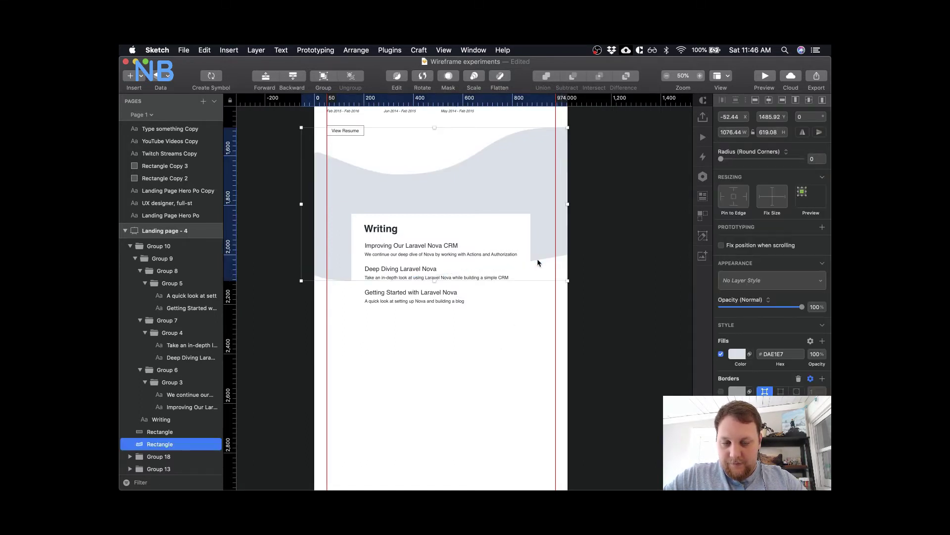
pyautogui.press('Return')
pyautogui.click(525, 262)
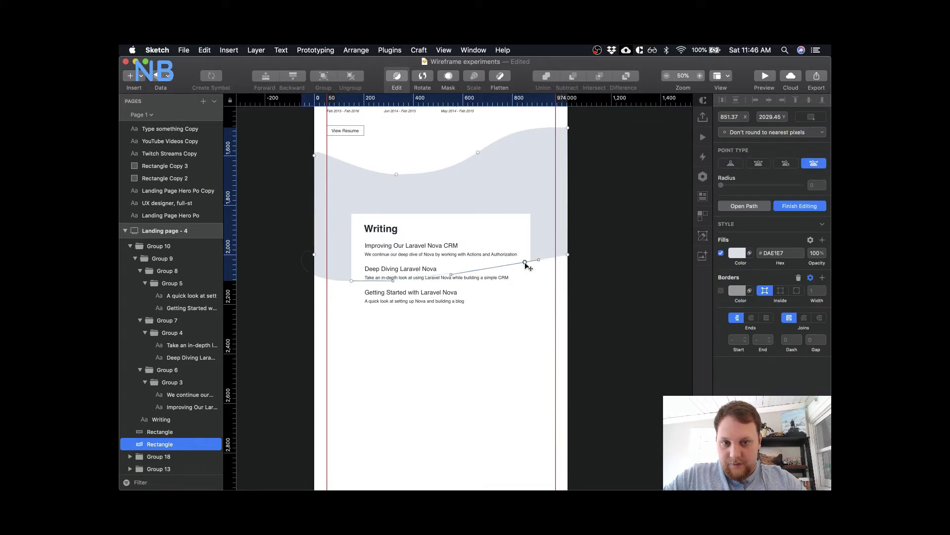
pyautogui.moveTo(525, 262); pyautogui.dragTo(489, 280)
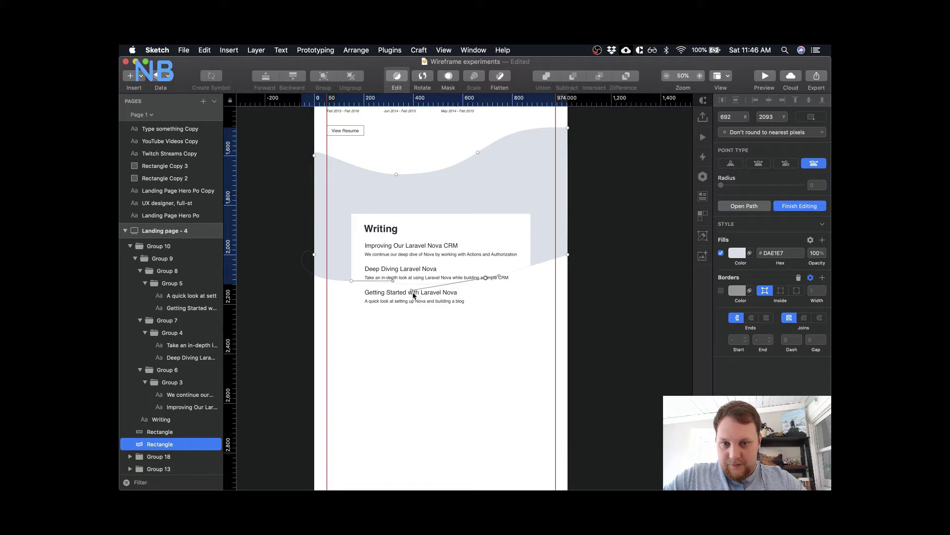
# - Change the new lower-edge point to Mirrored, adjust its handles along the slope, and finish editing the wave
pyautogui.moveTo(414, 293); pyautogui.dragTo(439, 283)
pyautogui.click(758, 163)
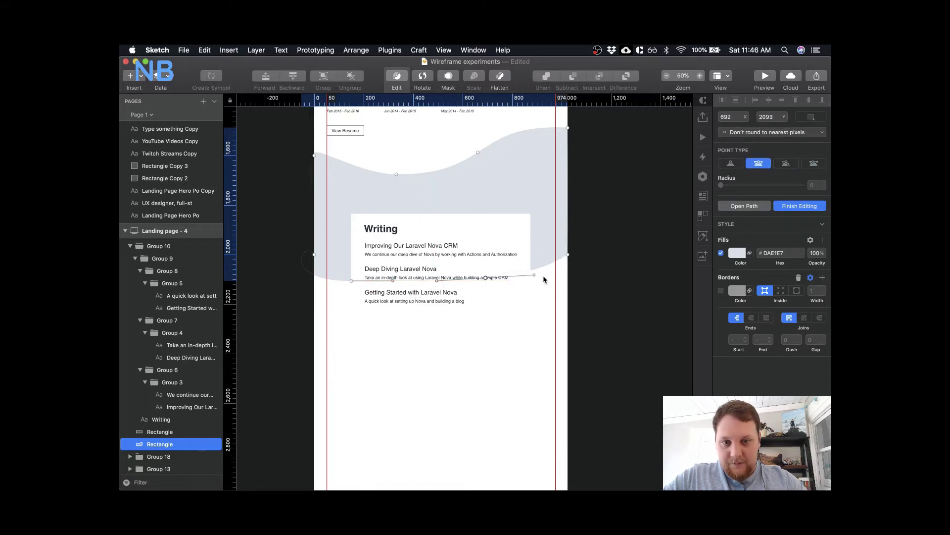
pyautogui.moveTo(537, 278)
pyautogui.mouseDown()
pyautogui.moveTo(530, 272)
pyautogui.moveTo(555, 281)
pyautogui.mouseUp()
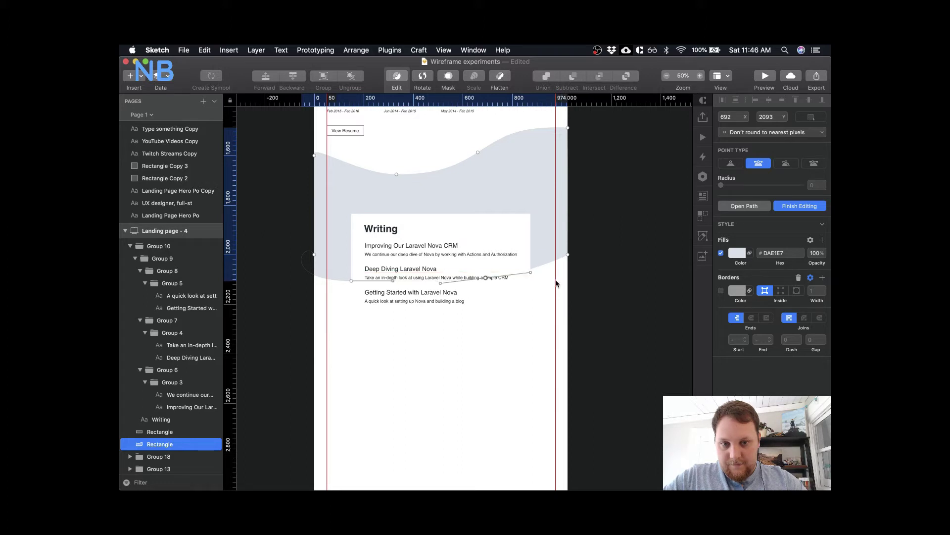
pyautogui.click(545, 291)
pyautogui.press('Escape')
pyautogui.click(489, 391)
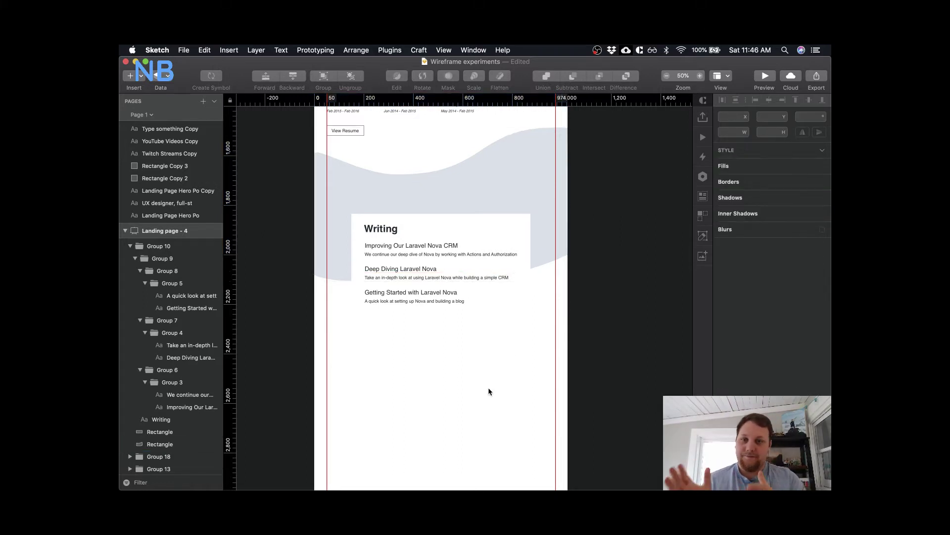
# - Review the page between the Writing section and the hero, comparing the wave background with the hero's blob shape
pyautogui.scroll(5, 489, 391)
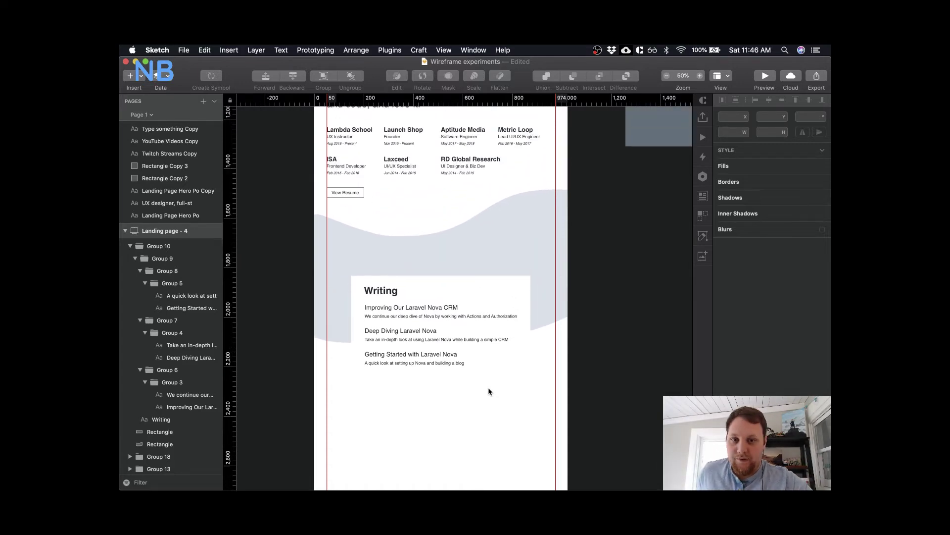
pyautogui.scroll(-4, 489, 392)
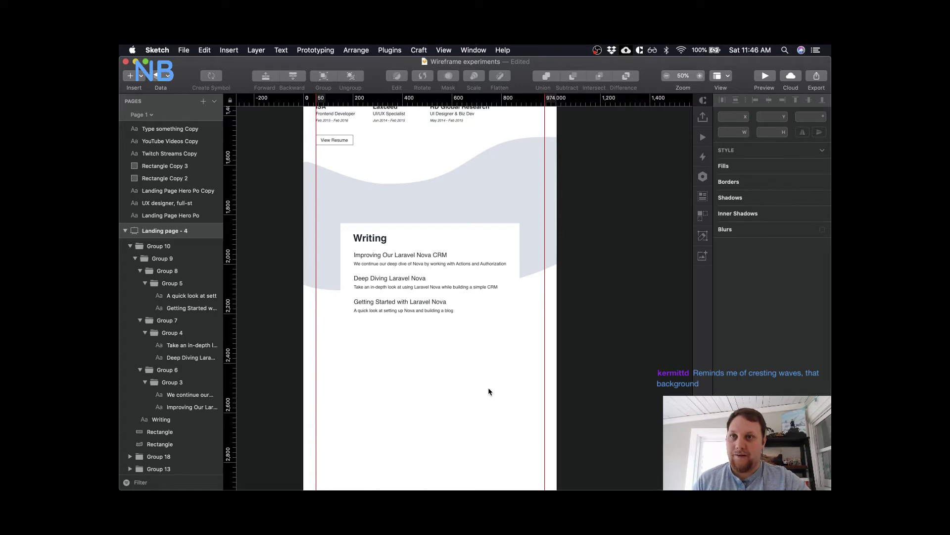
pyautogui.scroll(-1, 441, 391)
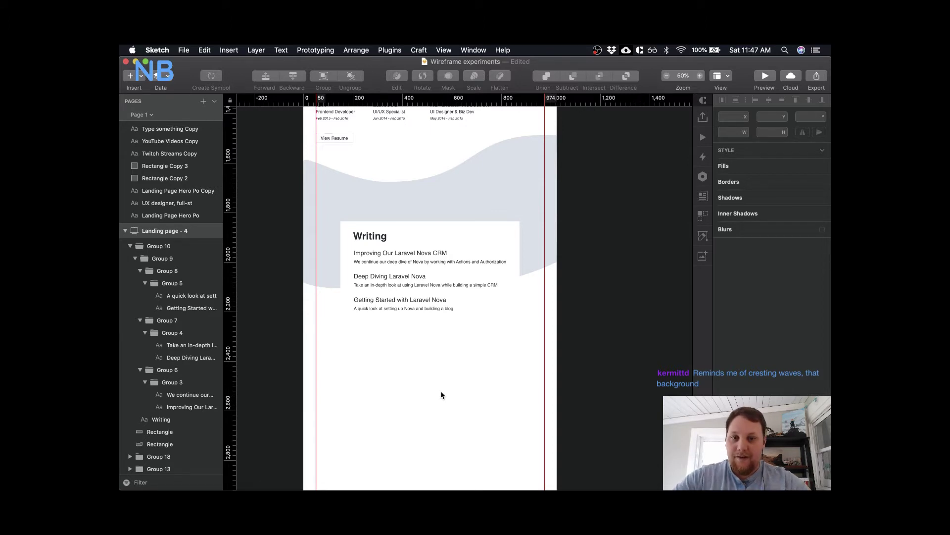
pyautogui.scroll(6, 441, 393)
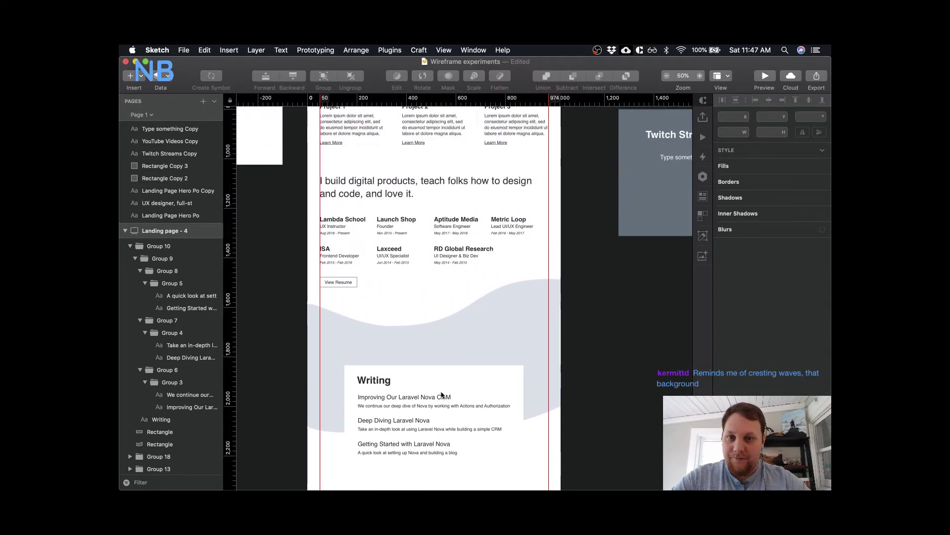
pyautogui.scroll(7, 441, 394)
pyautogui.hscroll(3, 441, 394)
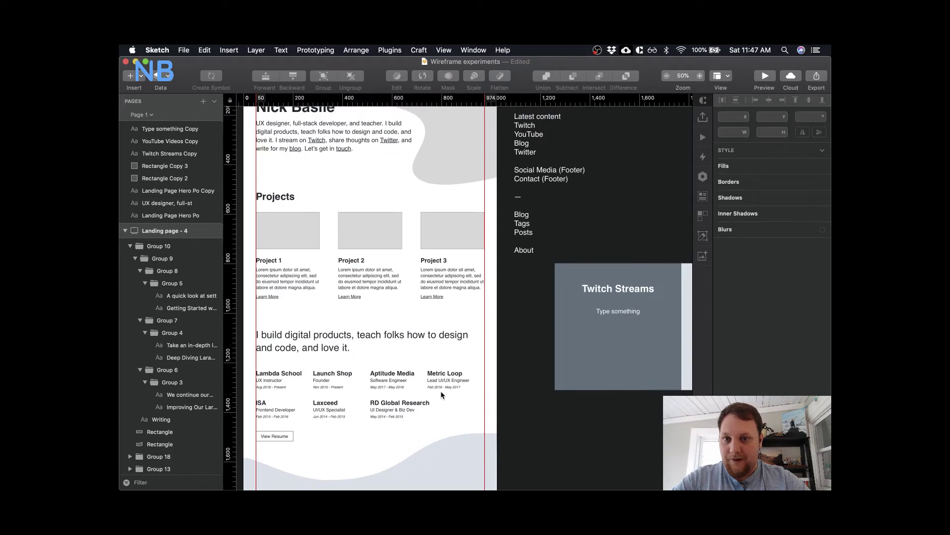
pyautogui.scroll(2, 441, 391)
pyautogui.scroll(-4, 440, 391)
pyautogui.scroll(3, 441, 394)
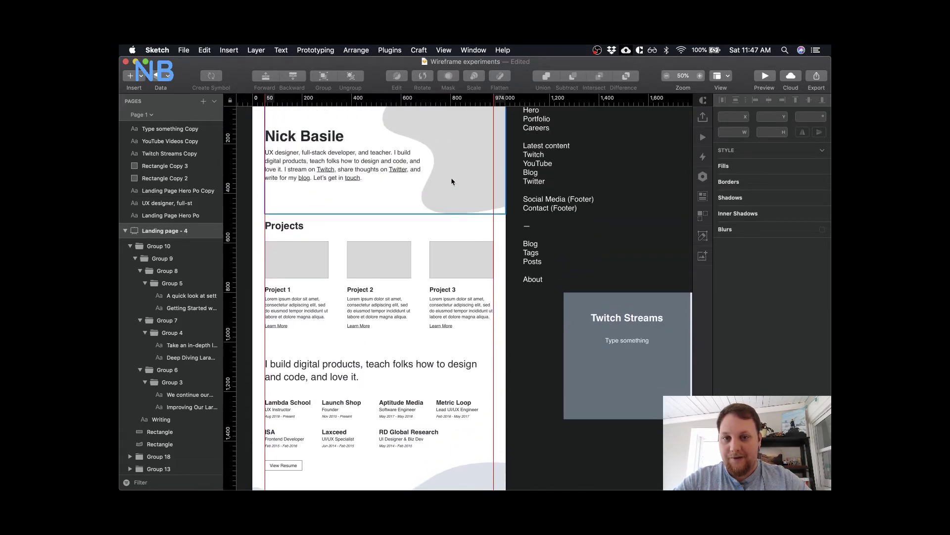
pyautogui.scroll(-4, 451, 182)
pyautogui.scroll(6, 476, 187)
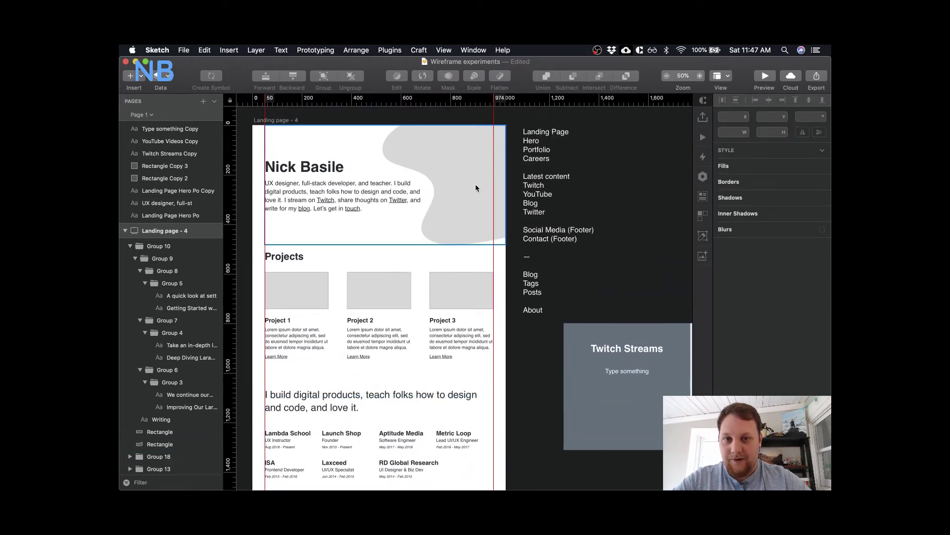
# - Recolor the hero's blob shape to DAE1E7 by sampling the fill of the wave background
pyautogui.click(476, 187)
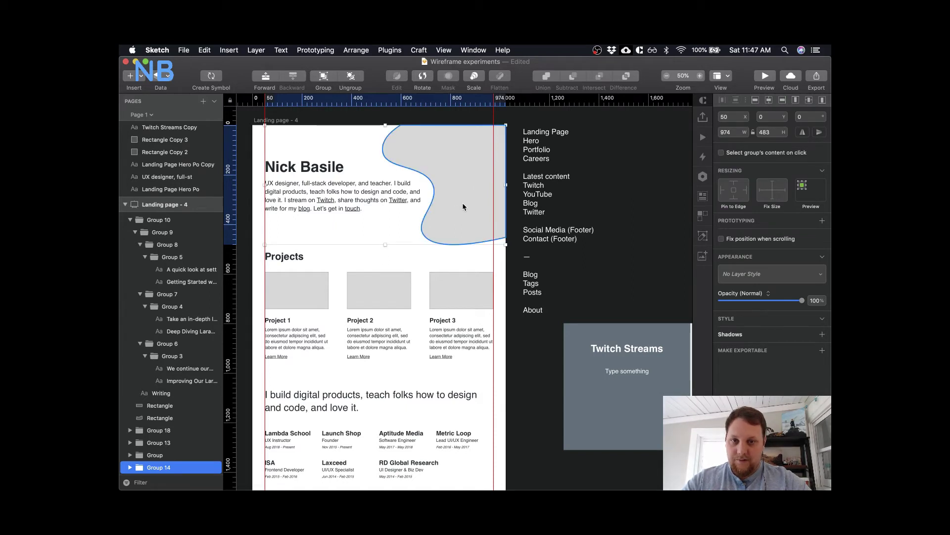
pyautogui.doubleClick(468, 198)
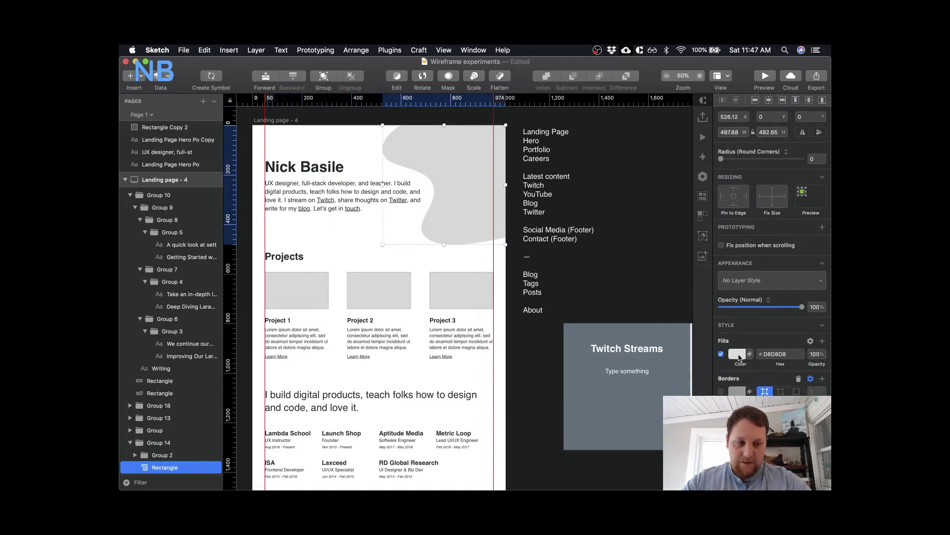
pyautogui.click(737, 354)
pyautogui.click(732, 349)
pyautogui.scroll(-1, 476, 391)
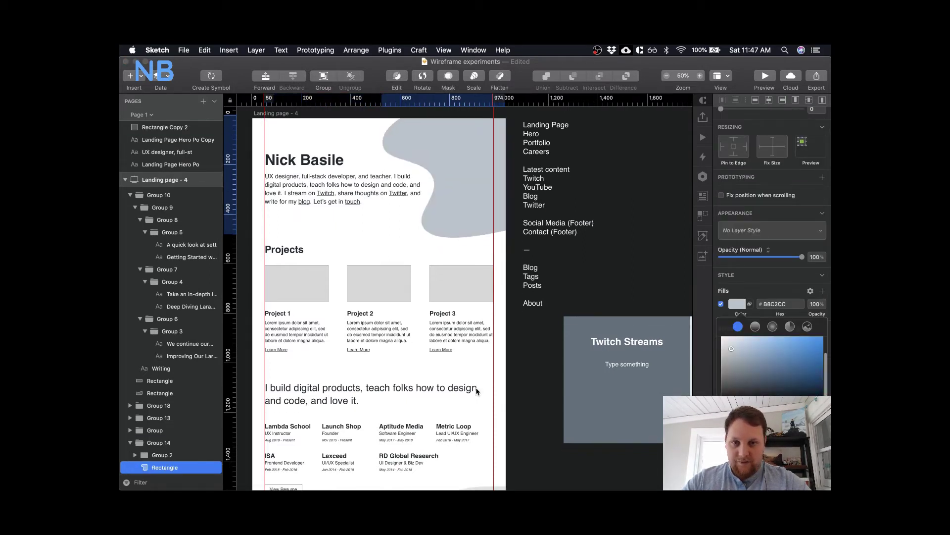
pyautogui.scroll(-5, 476, 391)
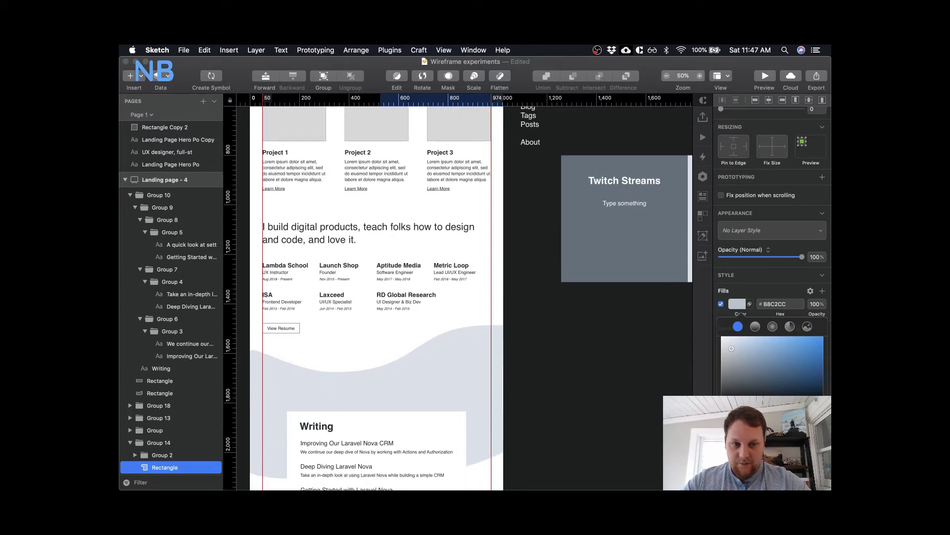
pyautogui.hotkey('ctrl', 'c')
pyautogui.click(465, 376)
# - Recolor the three project image placeholders to DAE1E7 by sampling the hero's blob shape
pyautogui.scroll(4, 464, 372)
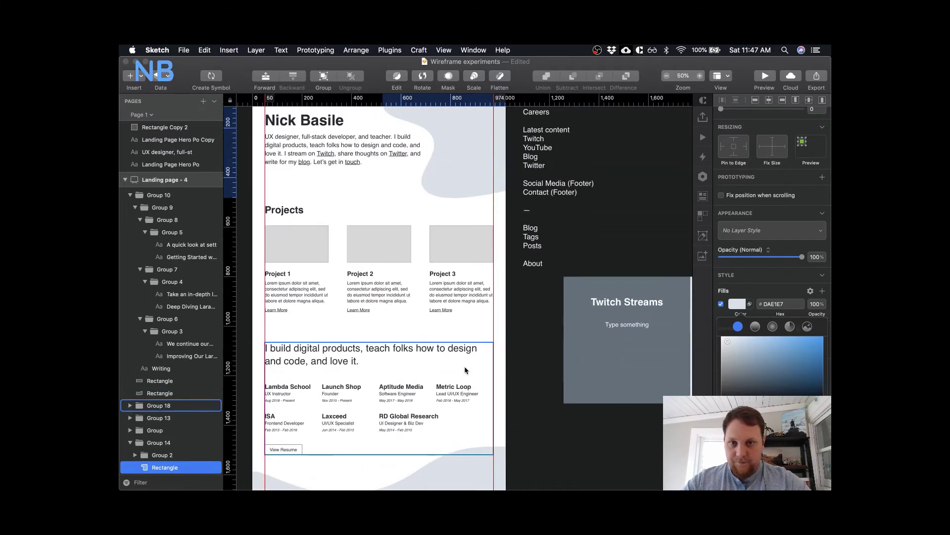
pyautogui.click(459, 246)
pyautogui.keyDown('shift'); pyautogui.click(379, 247); pyautogui.keyUp('shift')
pyautogui.keyDown('shift'); pyautogui.click(294, 243); pyautogui.keyUp('shift')
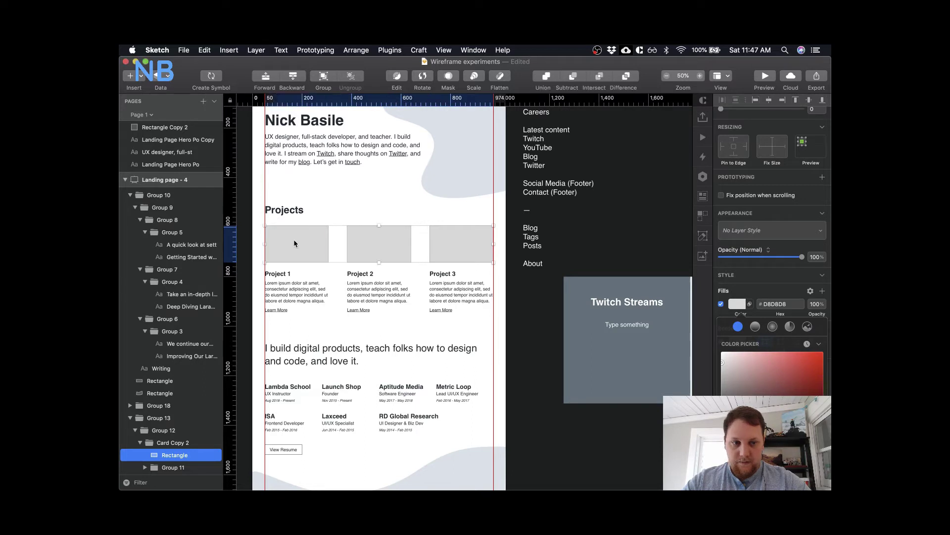
pyautogui.hotkey('ctrl', 'c')
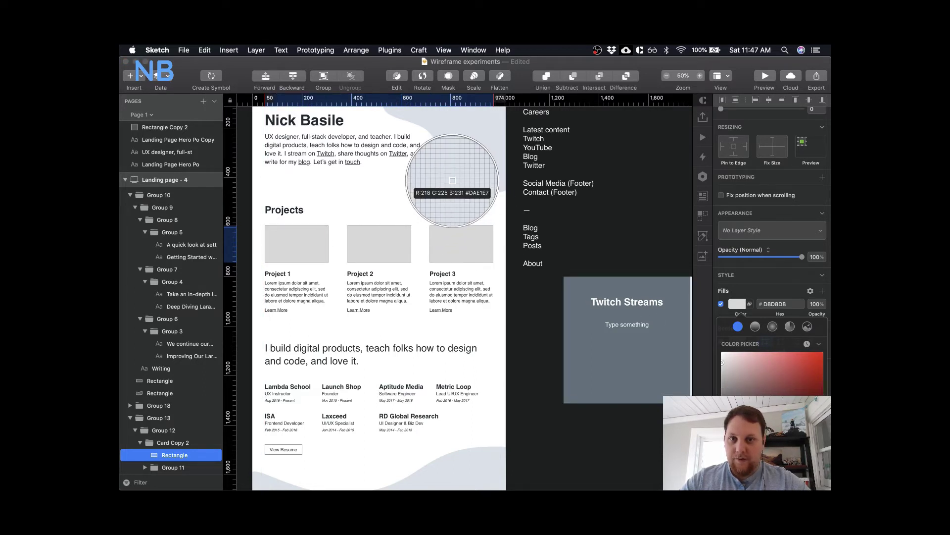
pyautogui.click(458, 193)
pyautogui.scroll(-2, 461, 238)
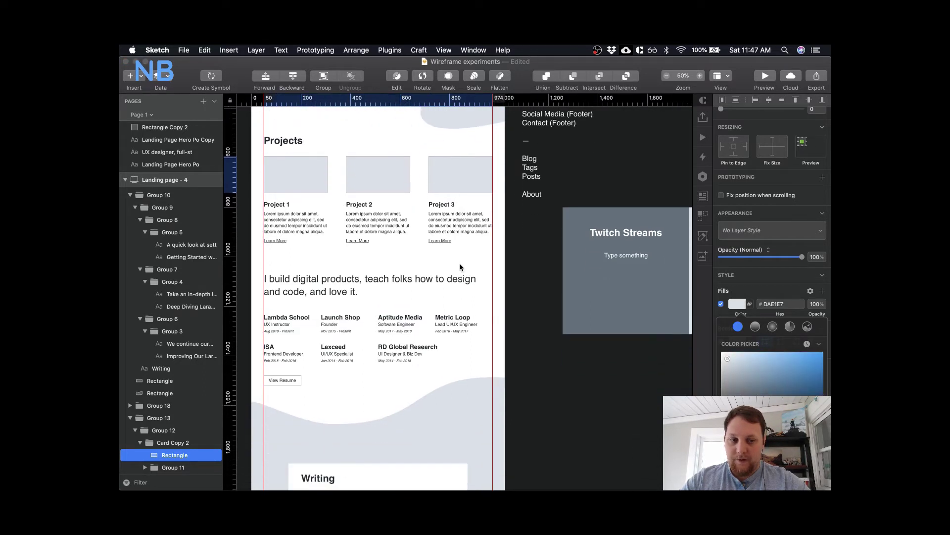
pyautogui.click(726, 312)
pyautogui.click(720, 391)
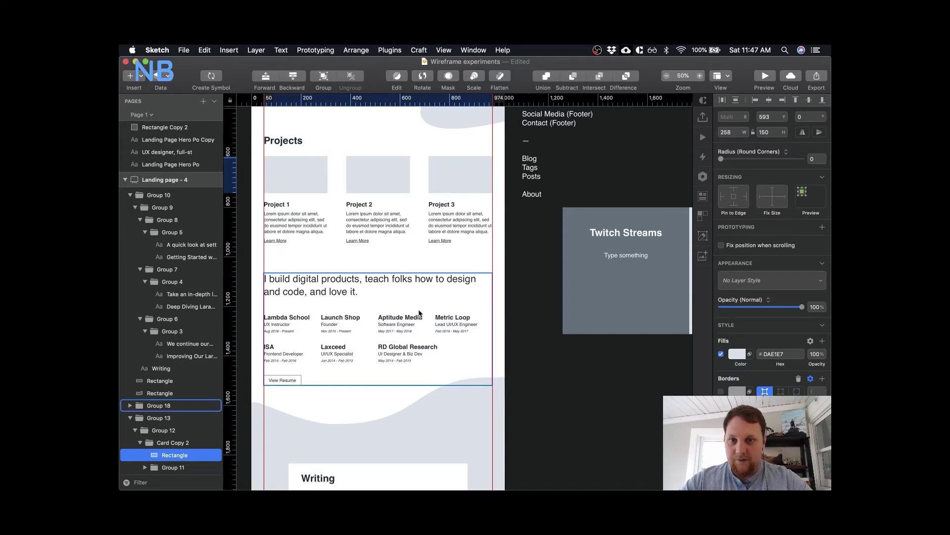
# - Deselect the placeholders and review the color match from the hero down to the wave background
pyautogui.scroll(5, 406, 385)
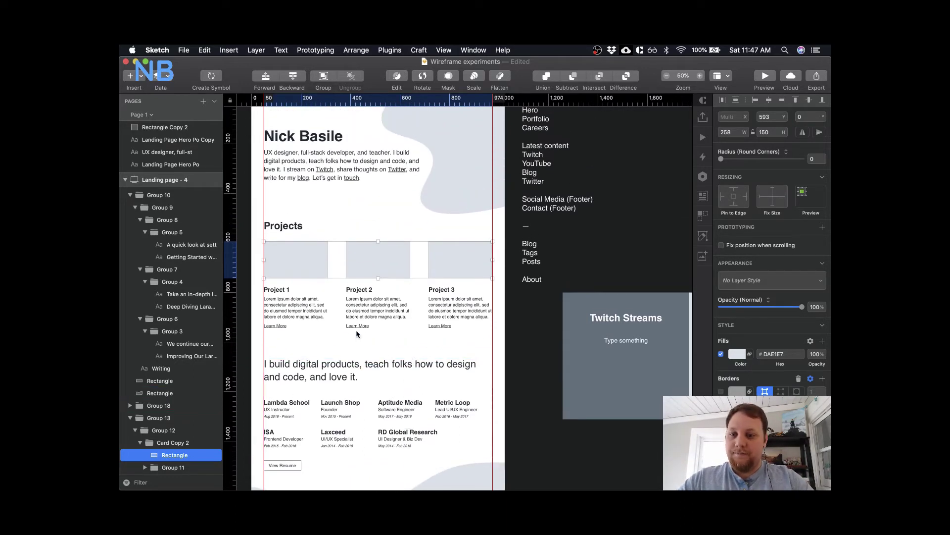
pyautogui.click(347, 324)
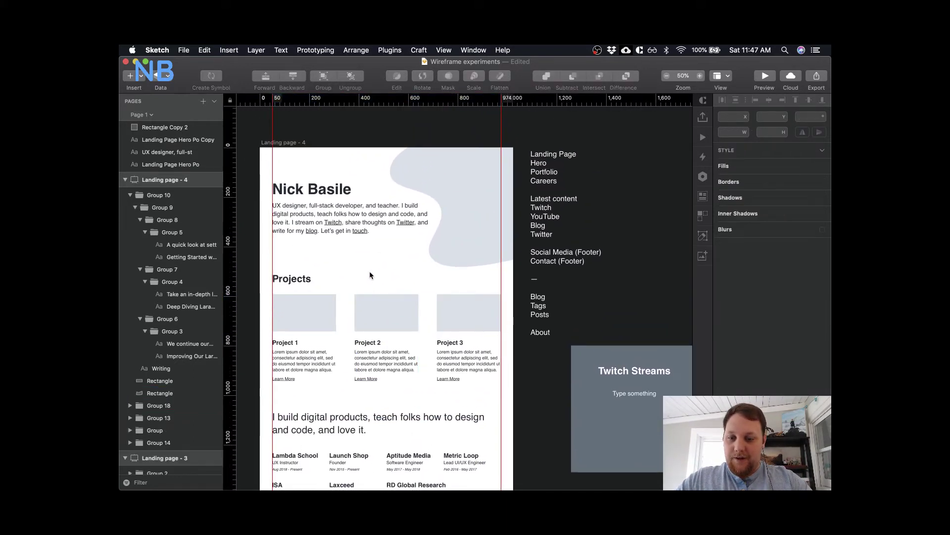
pyautogui.scroll(-2, 369, 271)
pyautogui.scroll(-4, 370, 272)
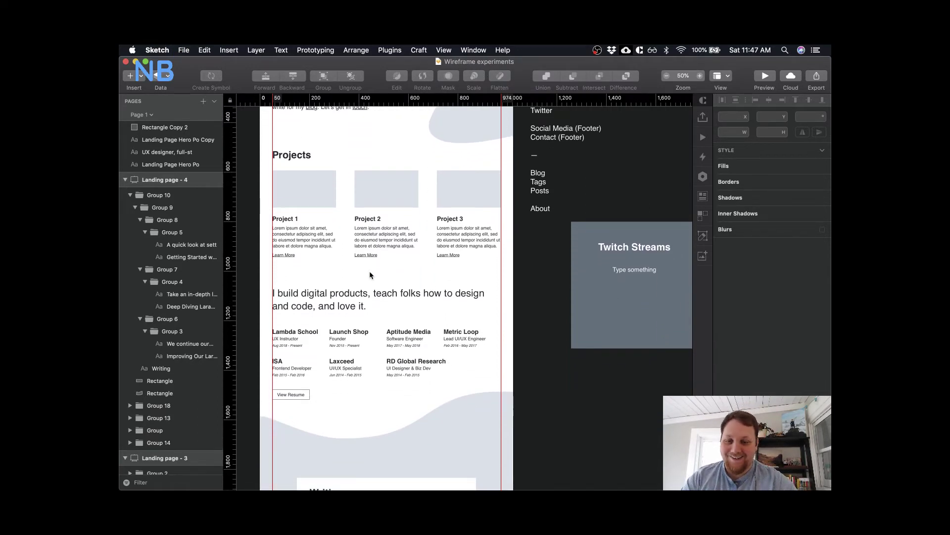
# - Group the Writing text with its white card rectangle, and group that result with the wave background shape
pyautogui.scroll(-4, 369, 271)
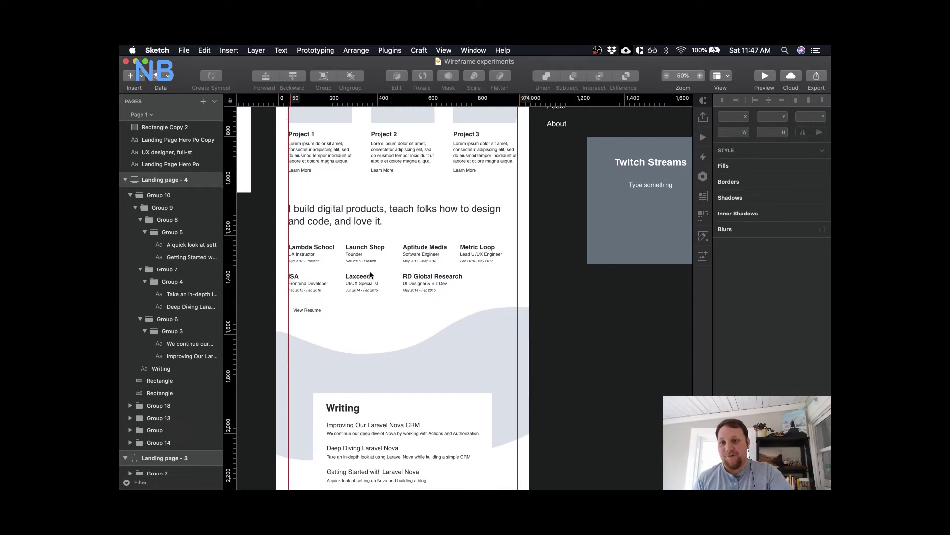
pyautogui.hscroll(-2, 369, 275)
pyautogui.scroll(-3, 370, 275)
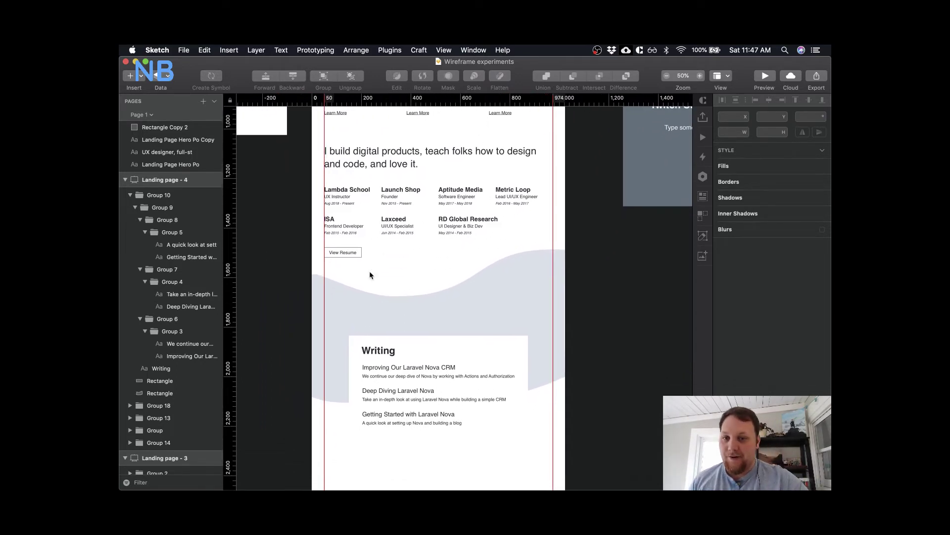
pyautogui.scroll(-1, 369, 275)
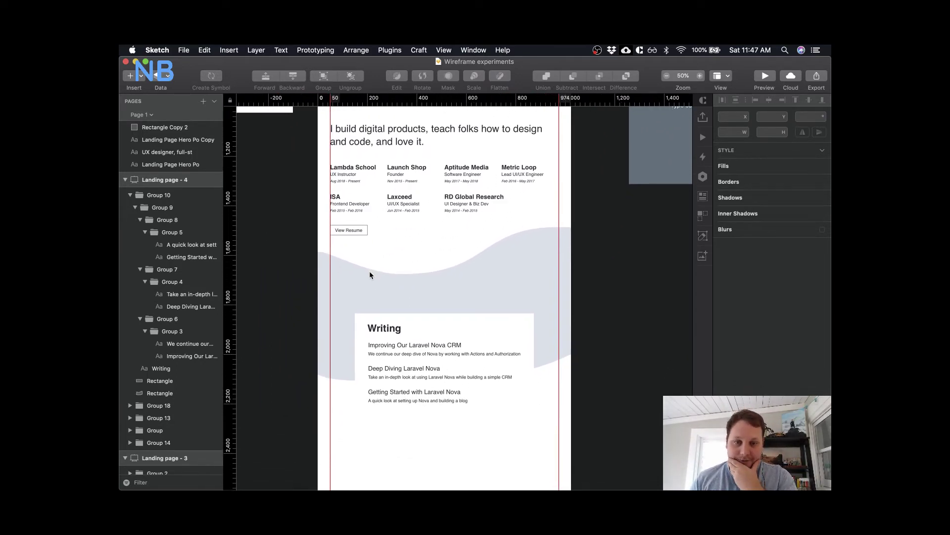
pyautogui.scroll(-3, 369, 274)
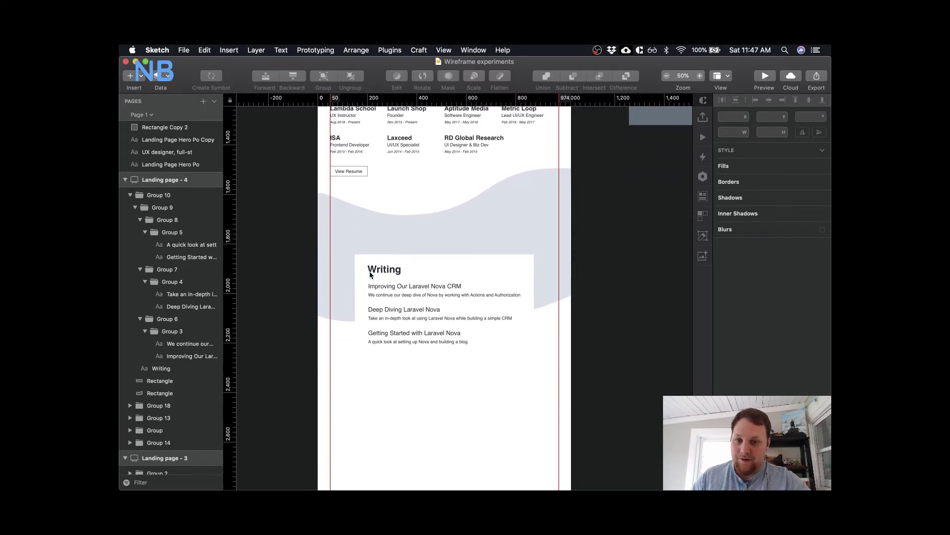
pyautogui.click(373, 268)
pyautogui.keyDown('shift'); pyautogui.click(365, 267); pyautogui.keyUp('shift')
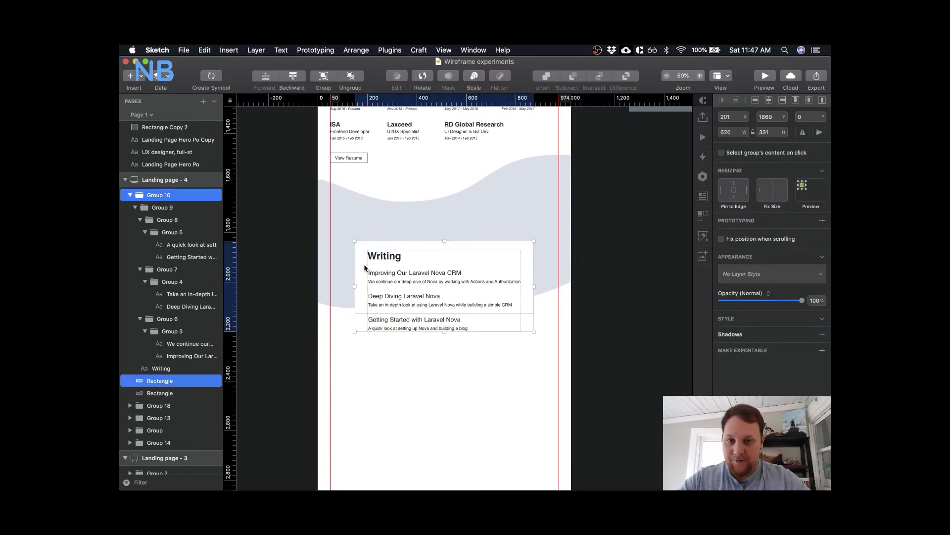
pyautogui.press('super+g')
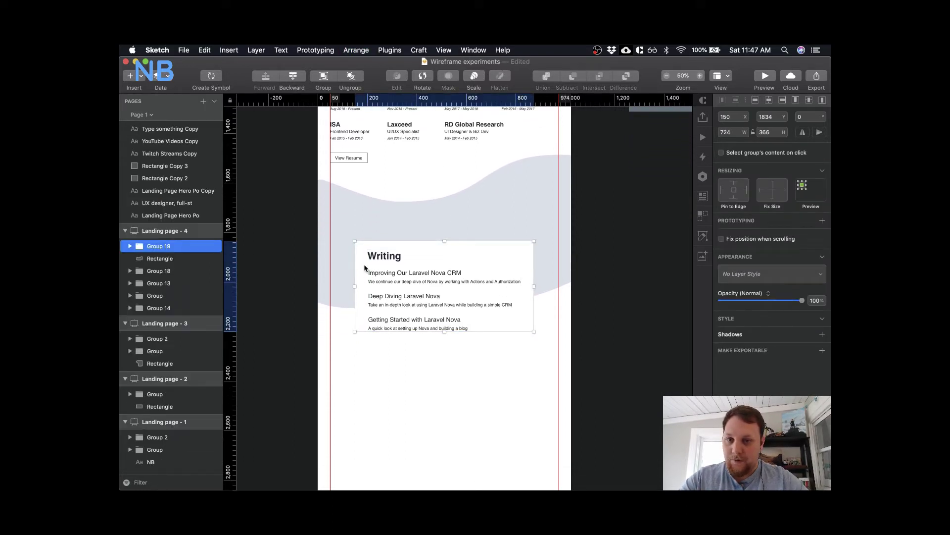
pyautogui.keyDown('shift'); pyautogui.click(171, 258); pyautogui.keyUp('shift')
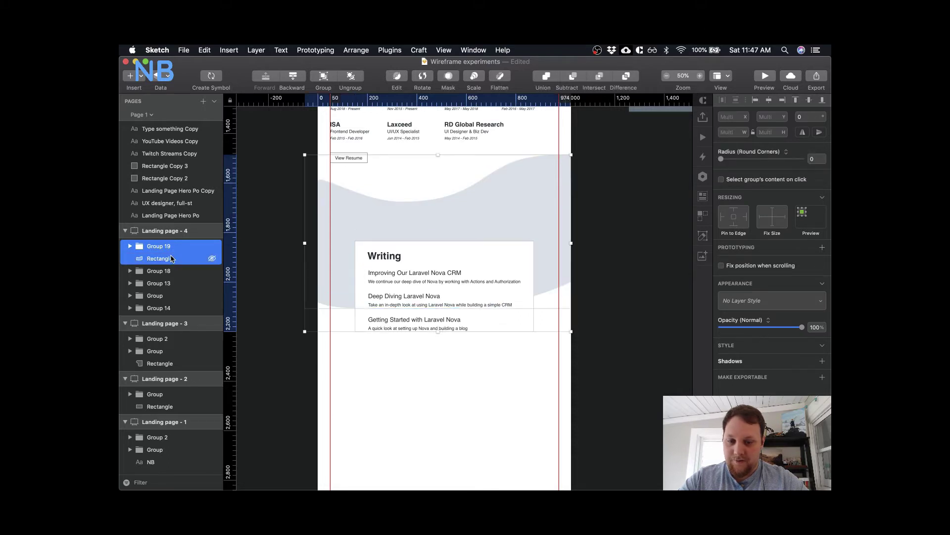
pyautogui.press('super+g')
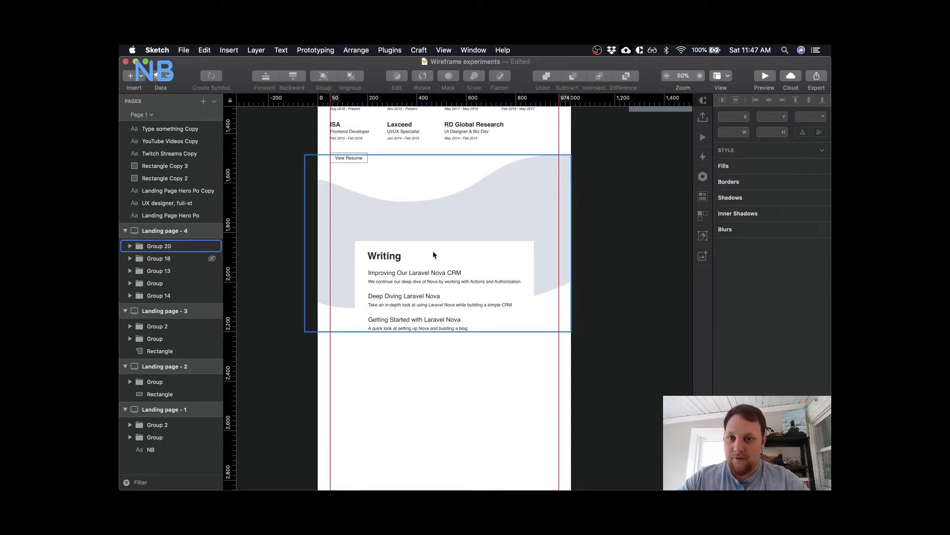
# - Review the grouped Writing section with its wave background and the empty area below it
pyautogui.scroll(3, 433, 250)
pyautogui.hscroll(3, 433, 250)
pyautogui.click(566, 212)
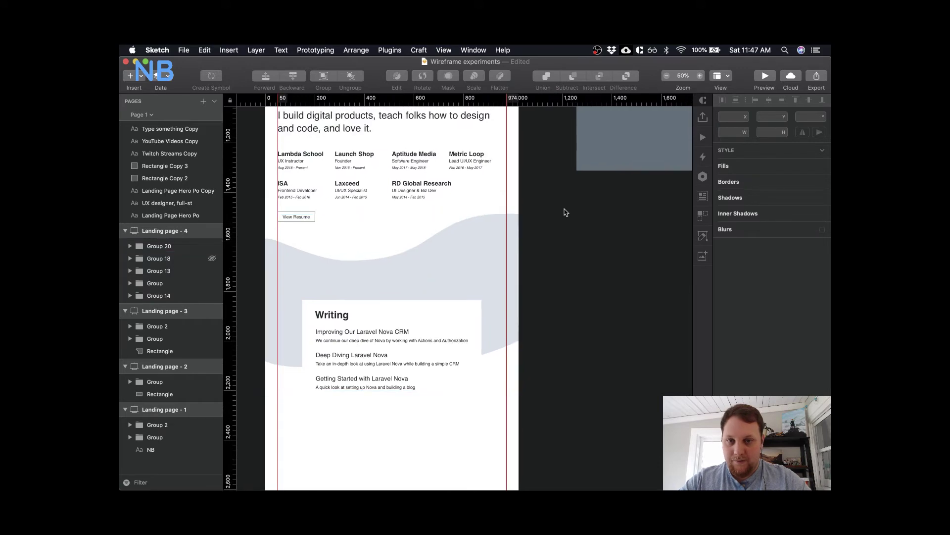
pyautogui.click(429, 271)
pyautogui.scroll(-5, 411, 274)
pyautogui.hscroll(-2, 411, 274)
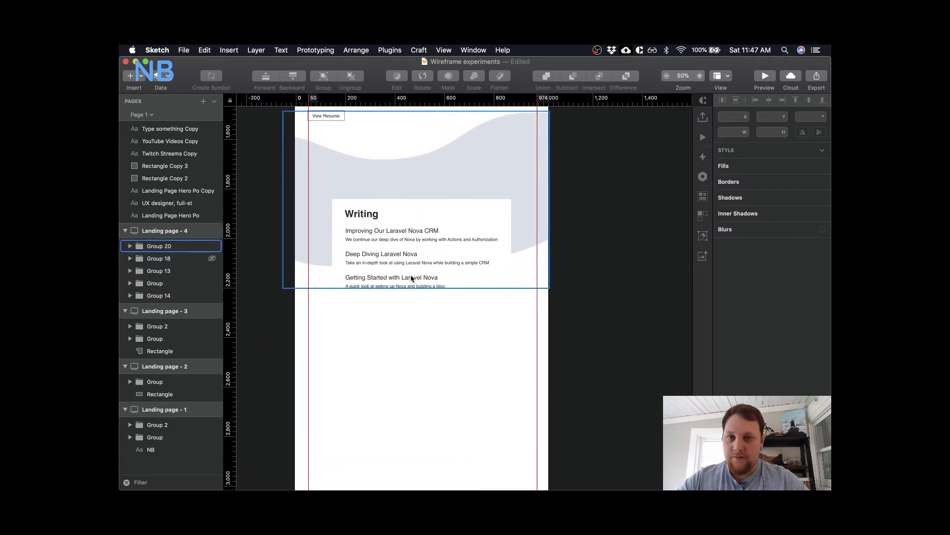
pyautogui.click(408, 298)
pyautogui.hotkey('ctrl', 'Up')
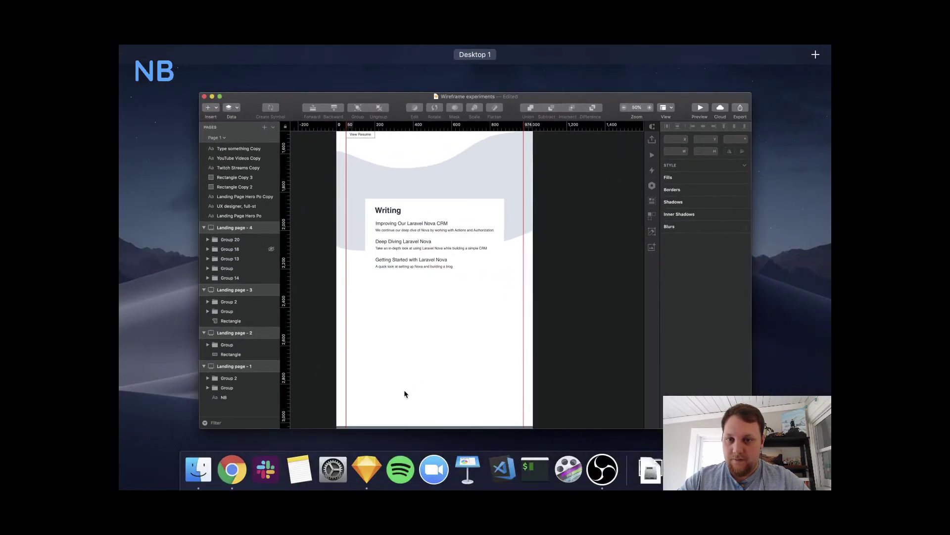
pyautogui.click(405, 394)
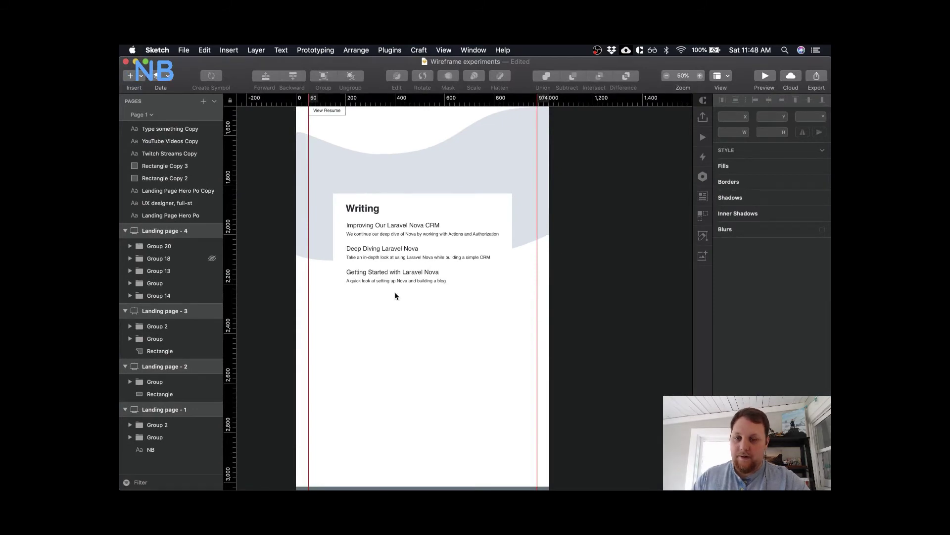
# - Duplicate the View Resume button and place the copy below the Writing article list at about X 411, Y 2251
pyautogui.scroll(3, 327, 117)
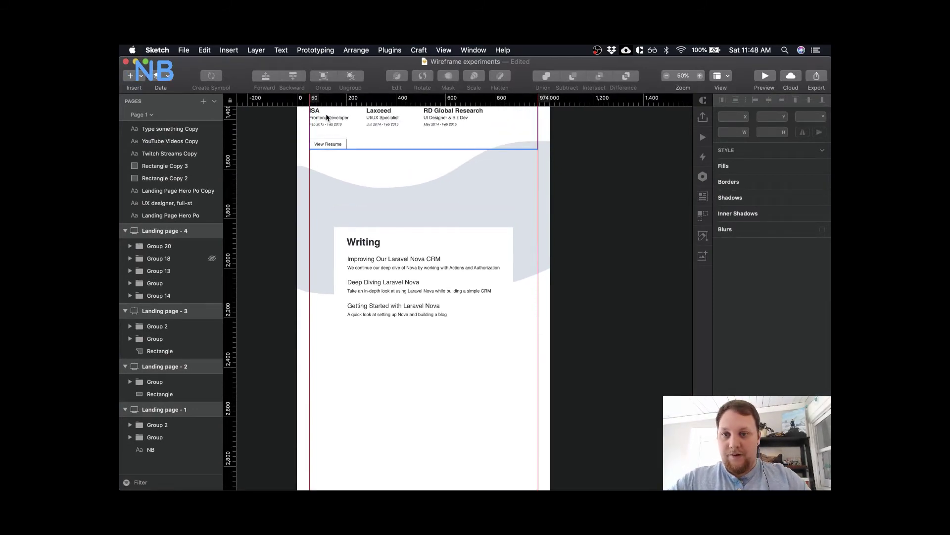
pyautogui.click(328, 142)
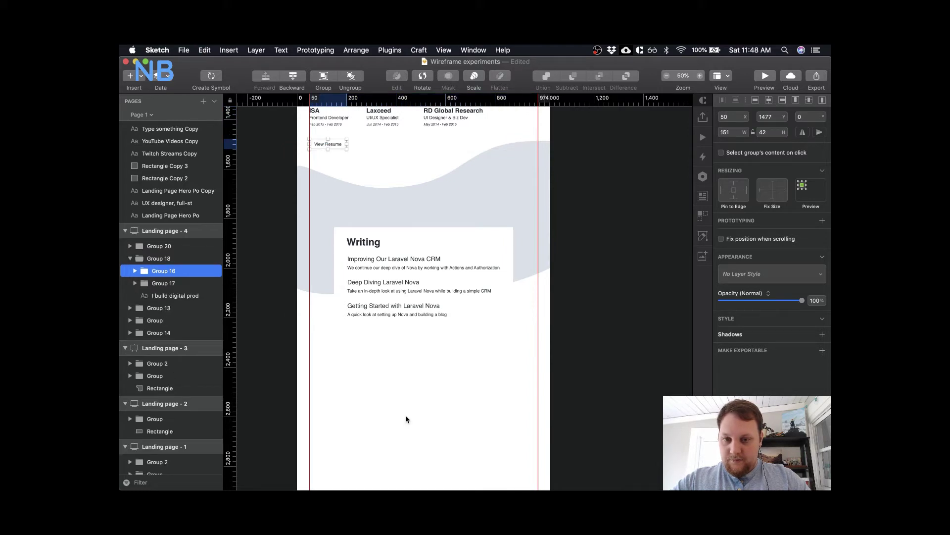
pyautogui.press('super+v')
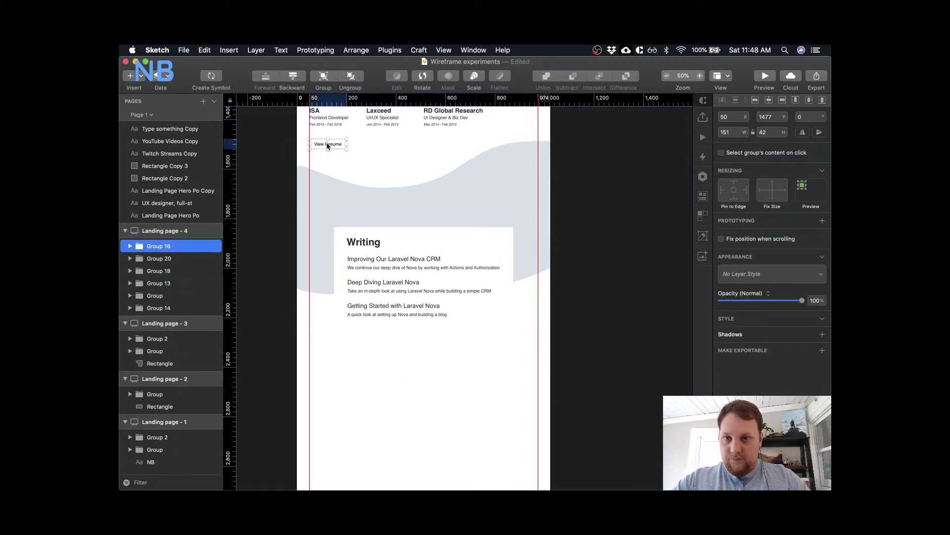
pyautogui.moveTo(345, 147); pyautogui.dragTo(419, 337)
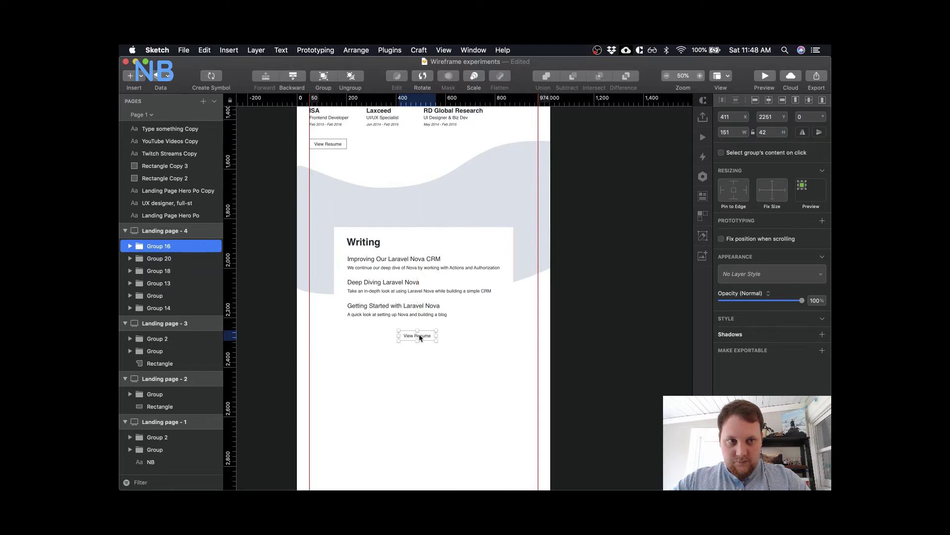
# - Try nudging the Writing card group down to Y 1843 to adjust its gap to the copied View Resume button
pyautogui.click(402, 308)
pyautogui.doubleClick(402, 309)
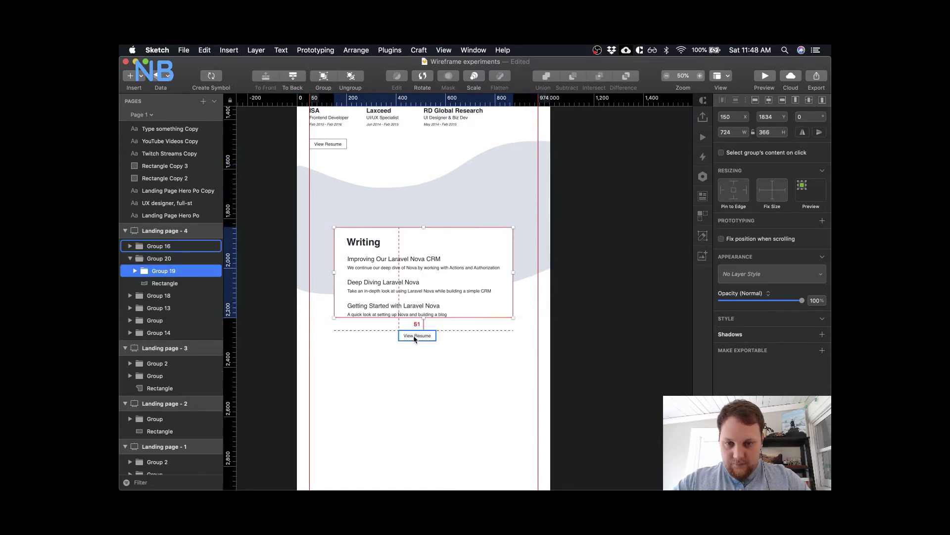
pyautogui.press('Up')
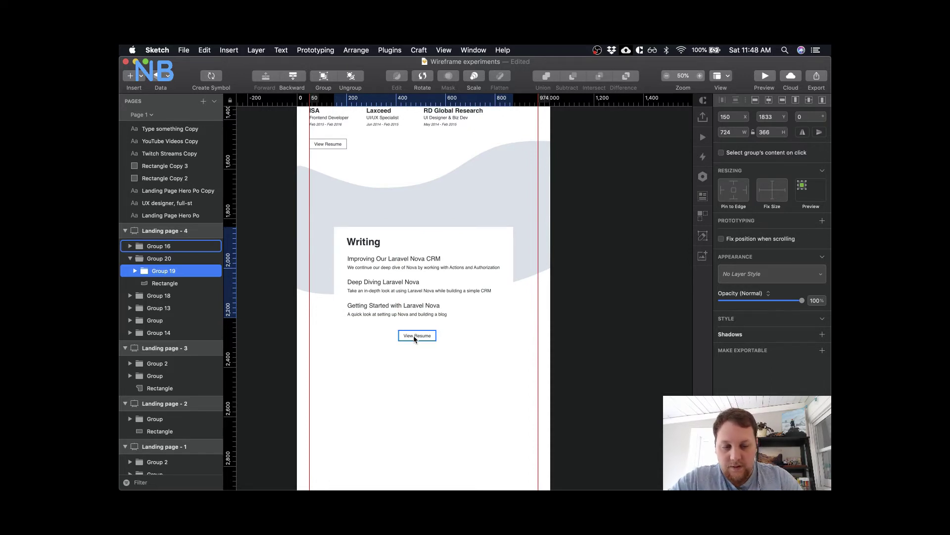
pyautogui.press('Down')
pyautogui.press('Down')
pyautogui.press('Down')
pyautogui.press('Down')
pyautogui.press('Down')
pyautogui.press('Down')
pyautogui.press('Down')
pyautogui.press('Down')
pyautogui.press('Down')
pyautogui.press('Down')
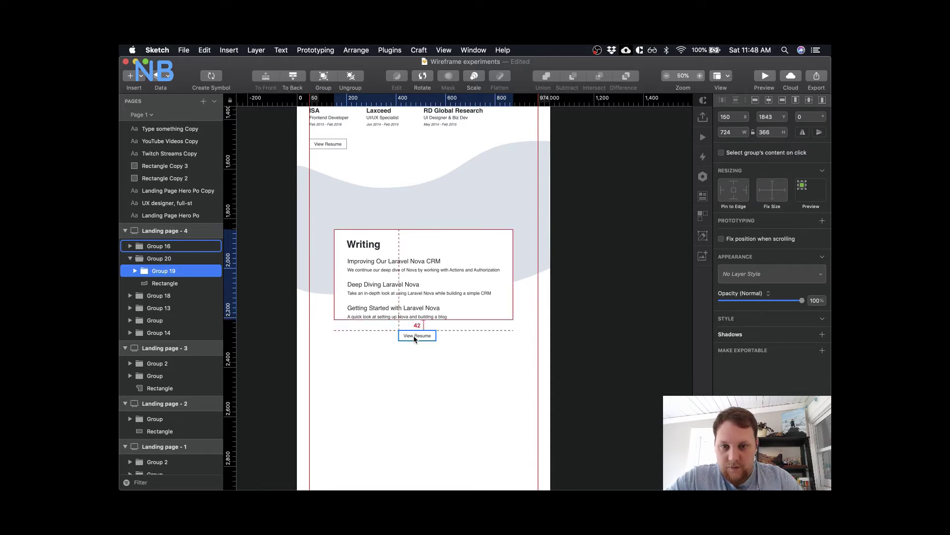
pyautogui.hotkey('shift', 'Up')
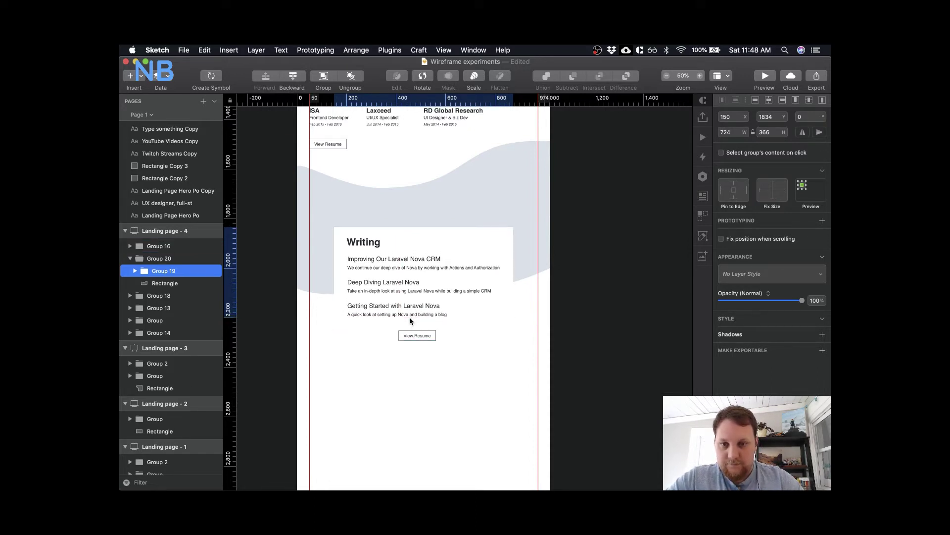
# - Ungroup the Writing card from the wave background shape
pyautogui.click(414, 335)
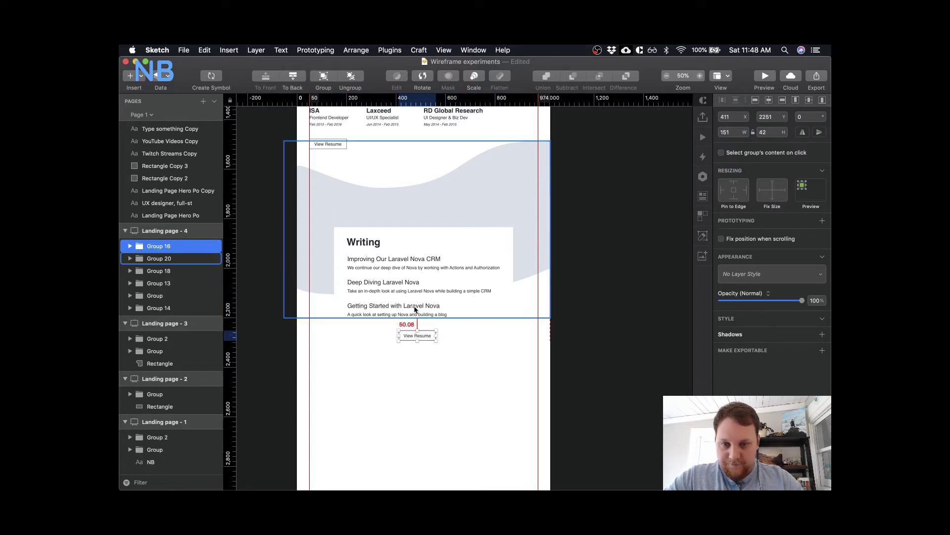
pyautogui.click(415, 310)
pyautogui.press('super+plus')
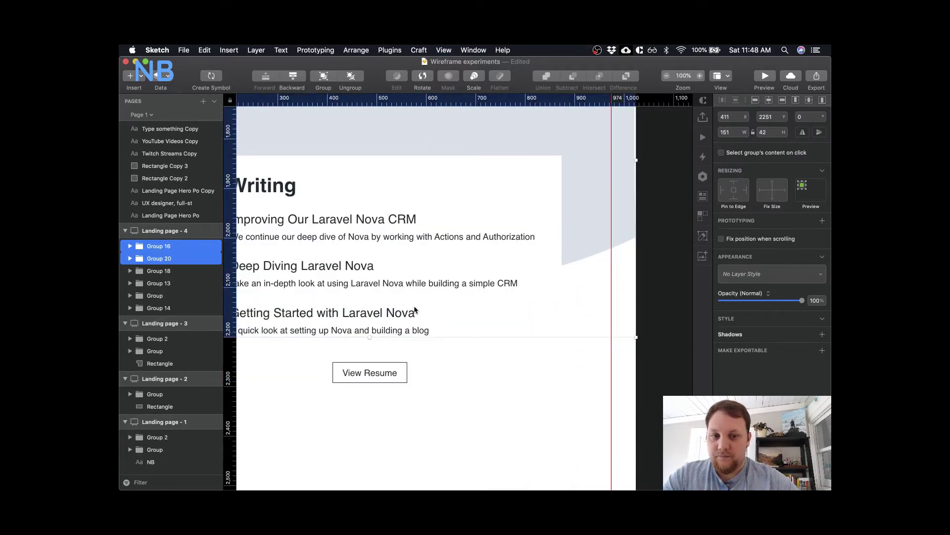
# - Center the copied View Resume button horizontally on the artboard and raise it 11 px to Y 2240
pyautogui.click(377, 372)
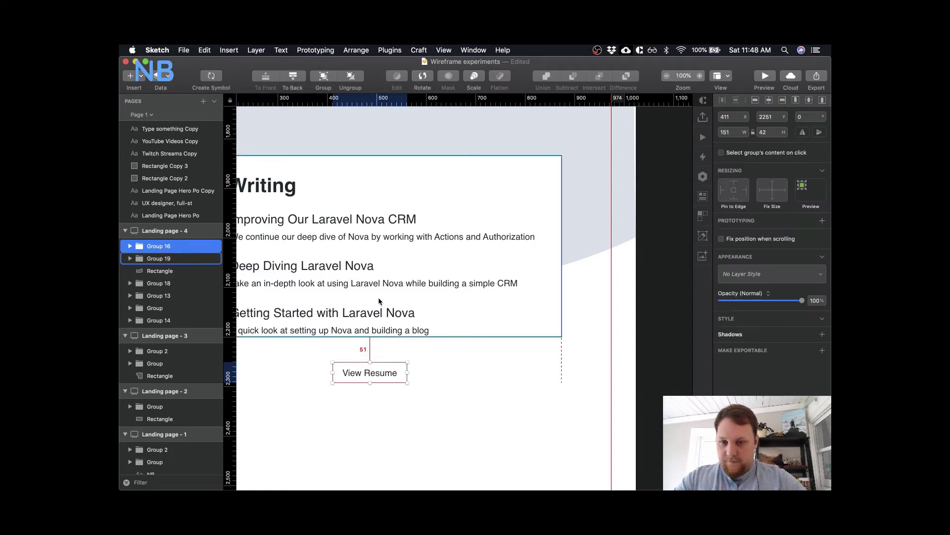
pyautogui.hscroll(-4, 379, 301)
pyautogui.hscroll(-5, 379, 301)
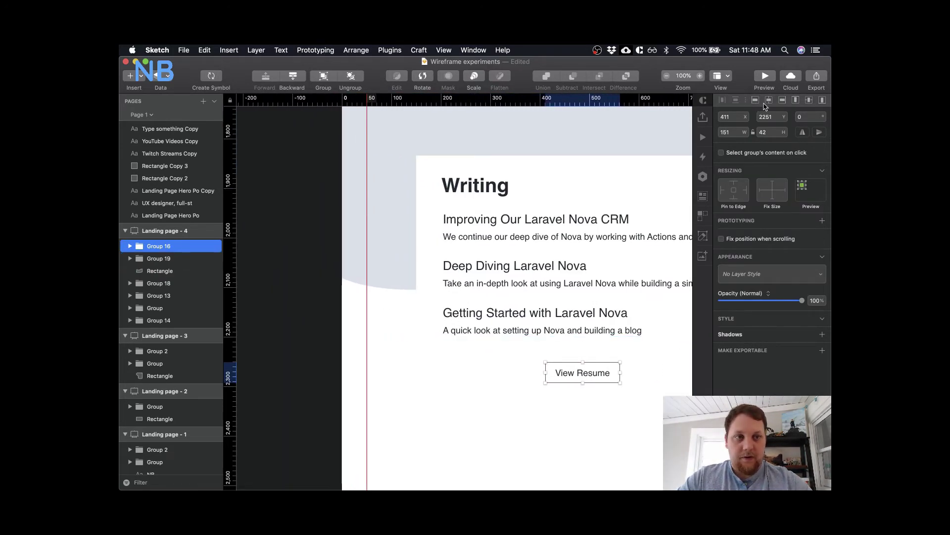
pyautogui.hscroll(5, 582, 298)
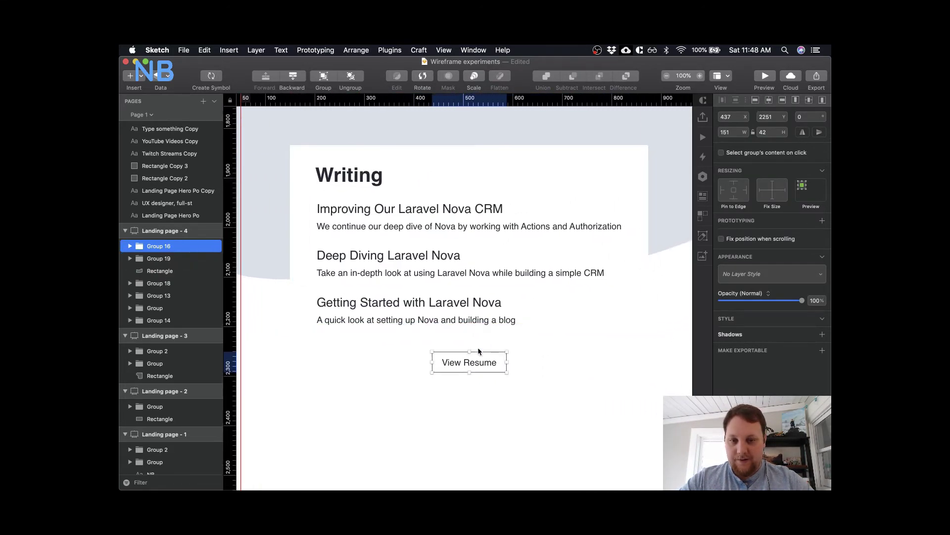
pyautogui.press('alt')
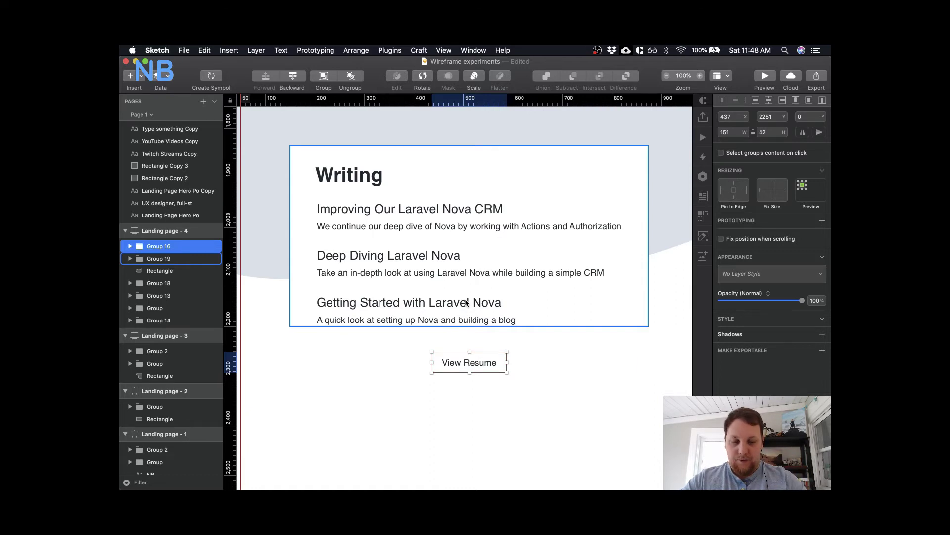
pyautogui.press('Up')
pyautogui.hotkey('shift', 'Up')
pyautogui.press('alt')
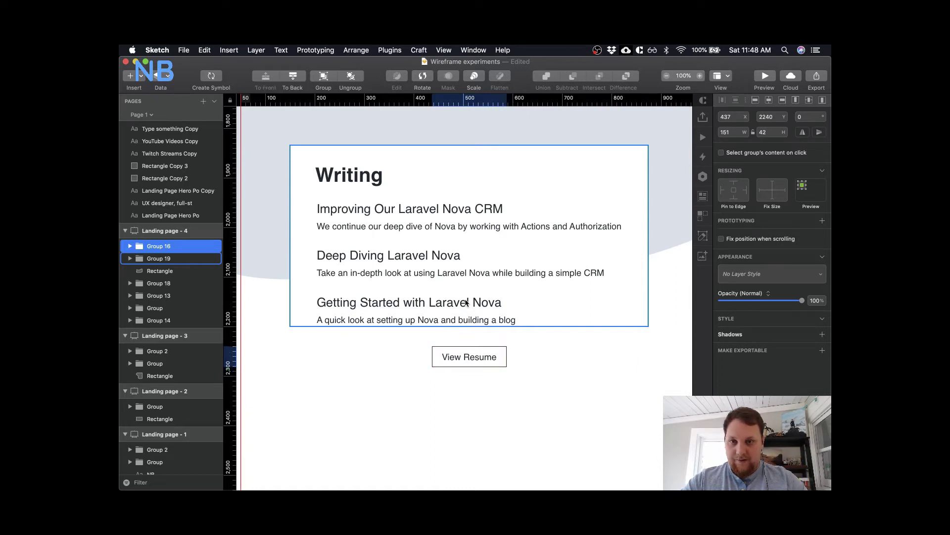
# - Move the group of three articles 10 px down to Y 1957, away from the Writing heading
pyautogui.click(390, 220)
pyautogui.doubleClick(390, 221)
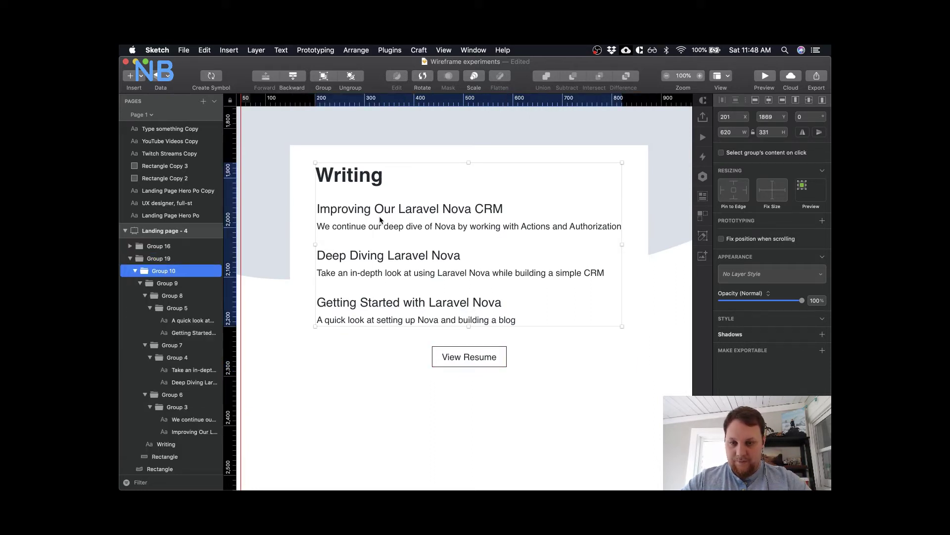
pyautogui.click(471, 358)
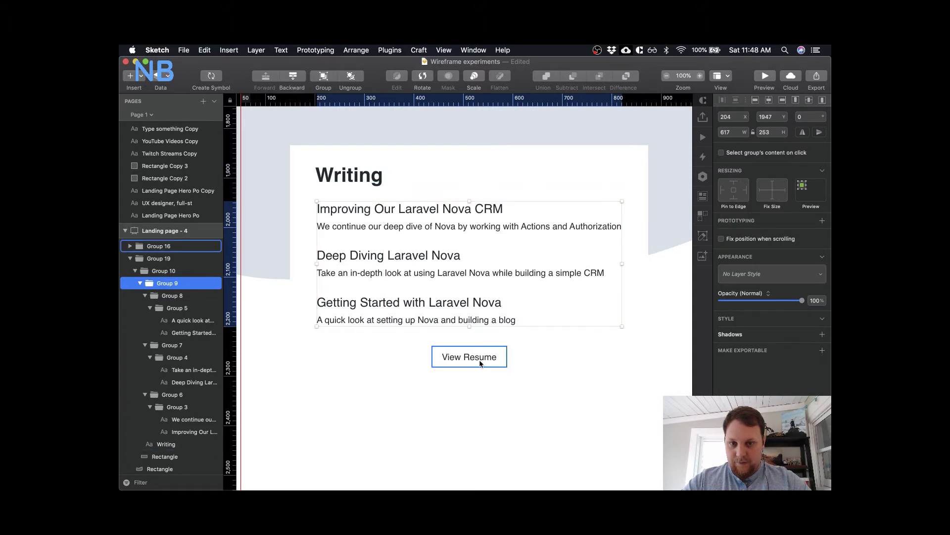
pyautogui.click(480, 312)
pyautogui.doubleClick(481, 313)
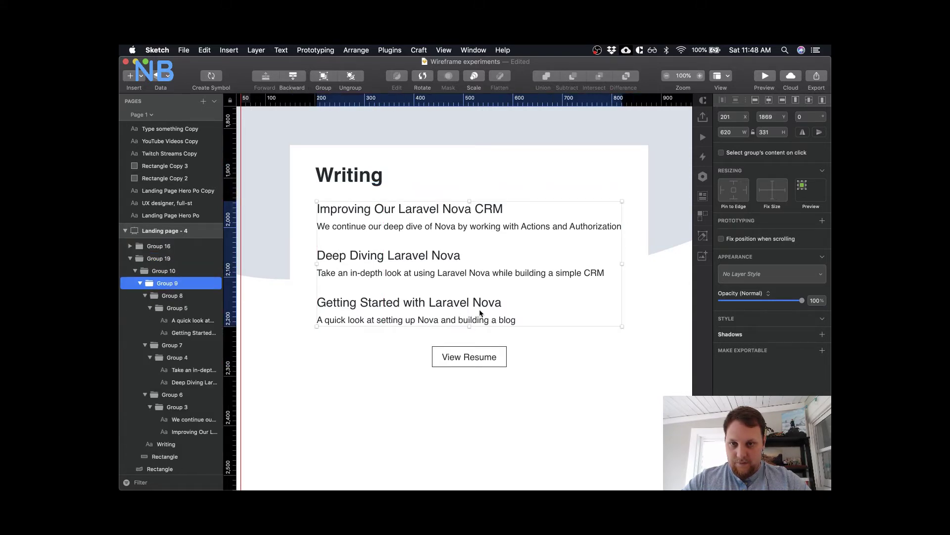
pyautogui.hotkey('shift', 'Down')
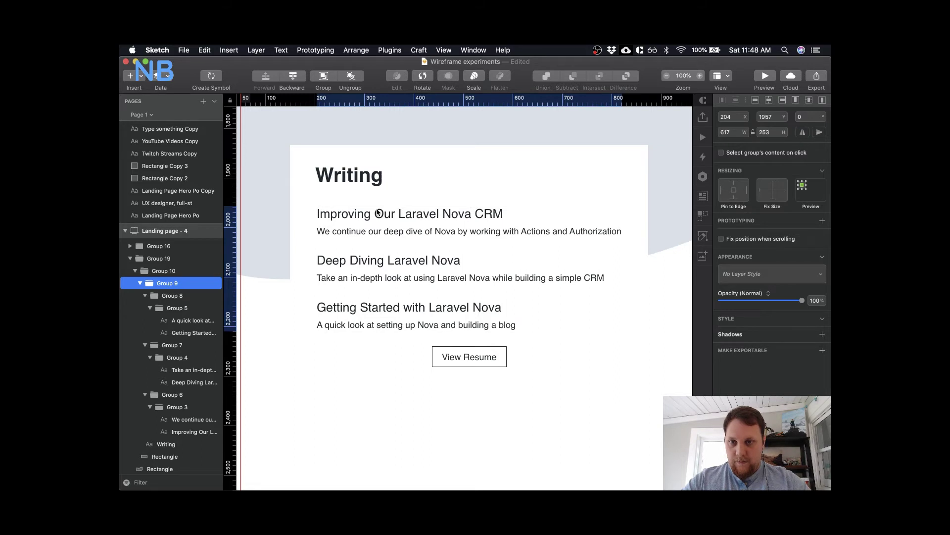
# - Move the Writing heading and article list together to sit 50 px from the white card's top and left edges
pyautogui.keyDown('shift'); pyautogui.click(349, 175); pyautogui.keyUp('shift')
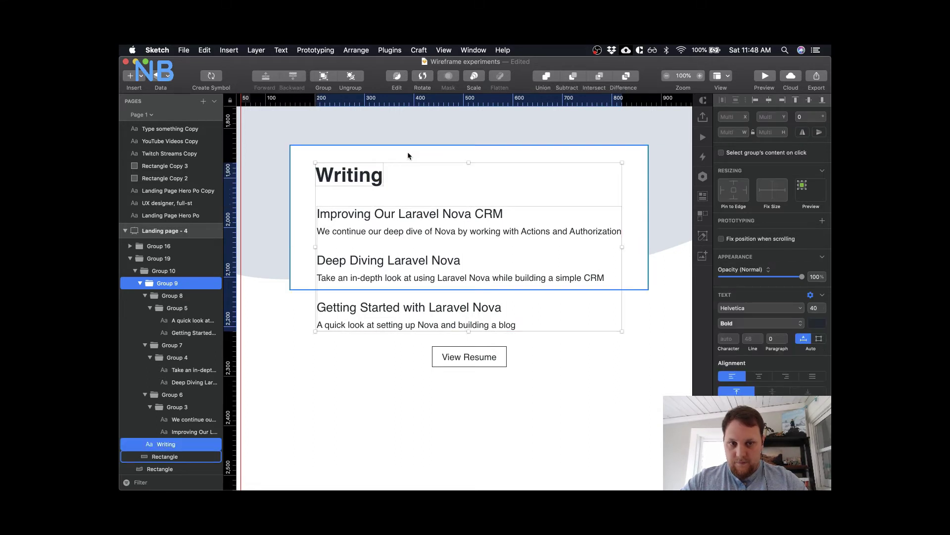
pyautogui.press('Down')
pyautogui.press('Down')
pyautogui.press('Down')
pyautogui.press('Down')
pyautogui.press('Down')
pyautogui.press('Left')
pyautogui.press('alt')
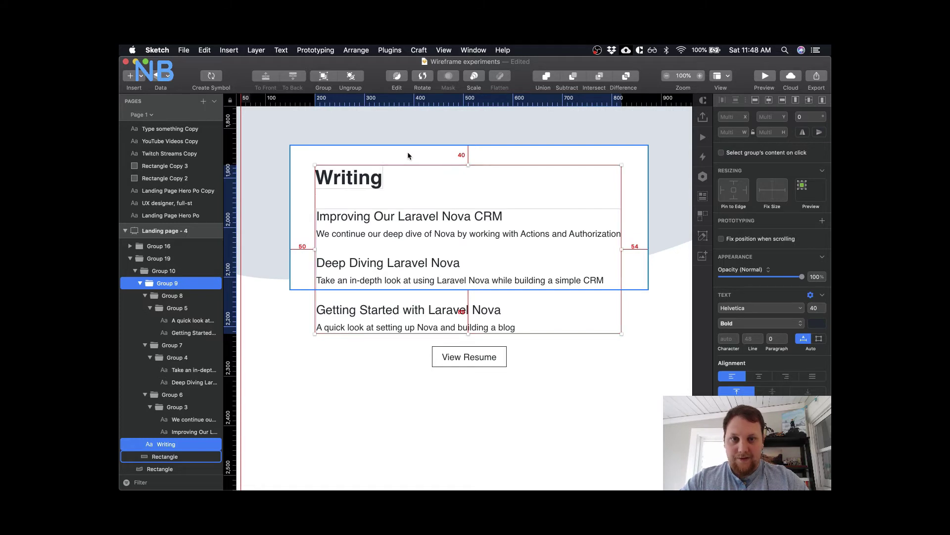
pyautogui.hotkey('shift', 'Down')
pyautogui.press('alt')
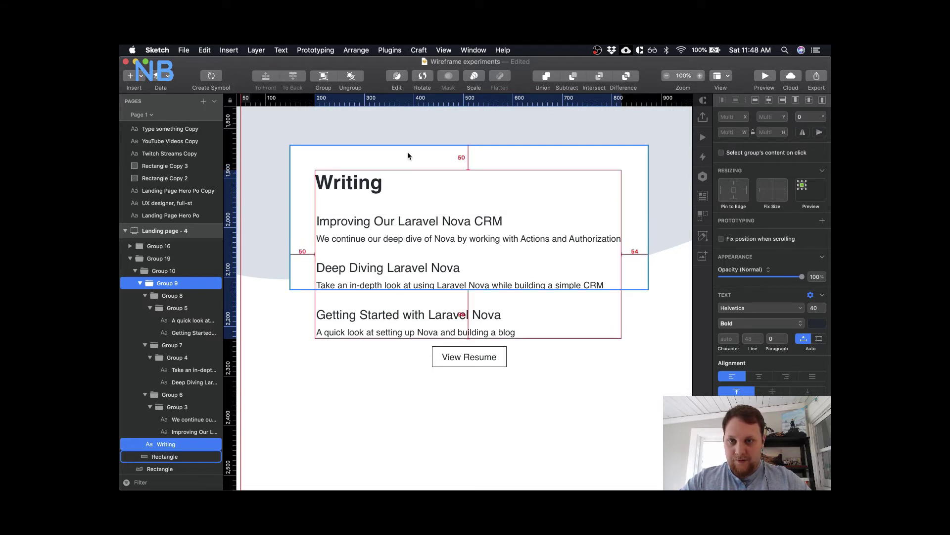
# - Widen the three article description text boxes together, making the first one about 620 px wide
pyautogui.click(587, 251)
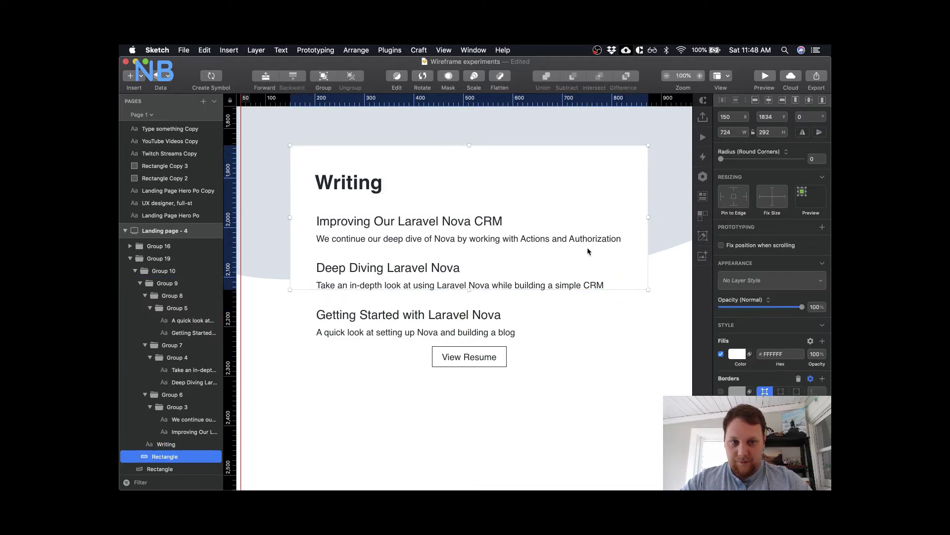
pyautogui.keyDown('super'); pyautogui.click(589, 242); pyautogui.keyUp('super')
pyautogui.keyDown('shift'); pyautogui.keyDown('super'); pyautogui.click(578, 286); pyautogui.keyUp('super'); pyautogui.keyUp('shift')
pyautogui.keyDown('shift'); pyautogui.keyDown('super'); pyautogui.click(507, 333); pyautogui.keyUp('super'); pyautogui.keyUp('shift')
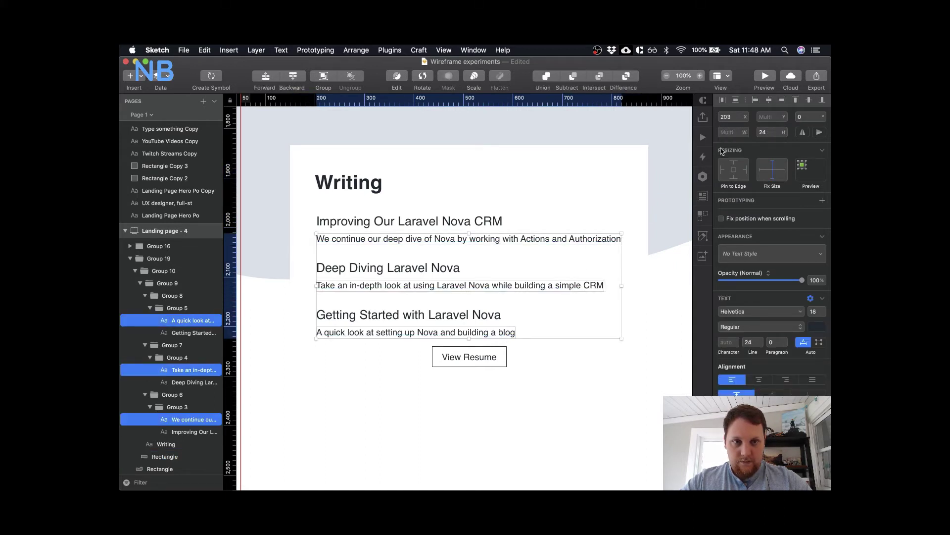
pyautogui.hscroll(3, 642, 306)
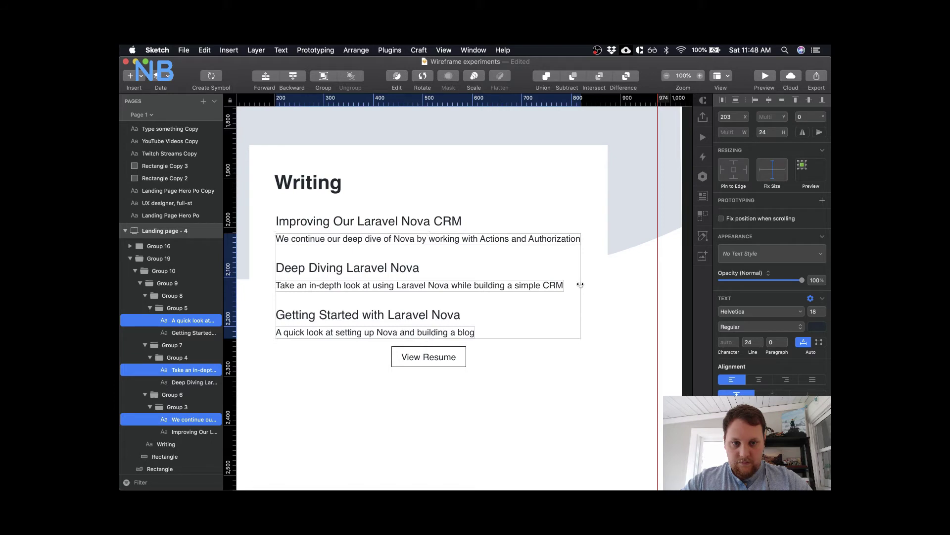
pyautogui.moveTo(581, 284); pyautogui.dragTo(585, 286)
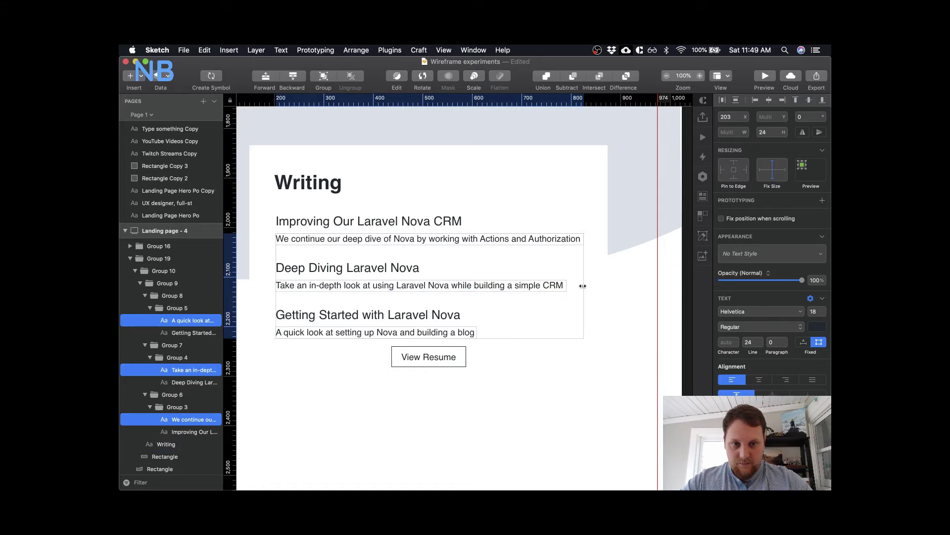
pyautogui.press('alt')
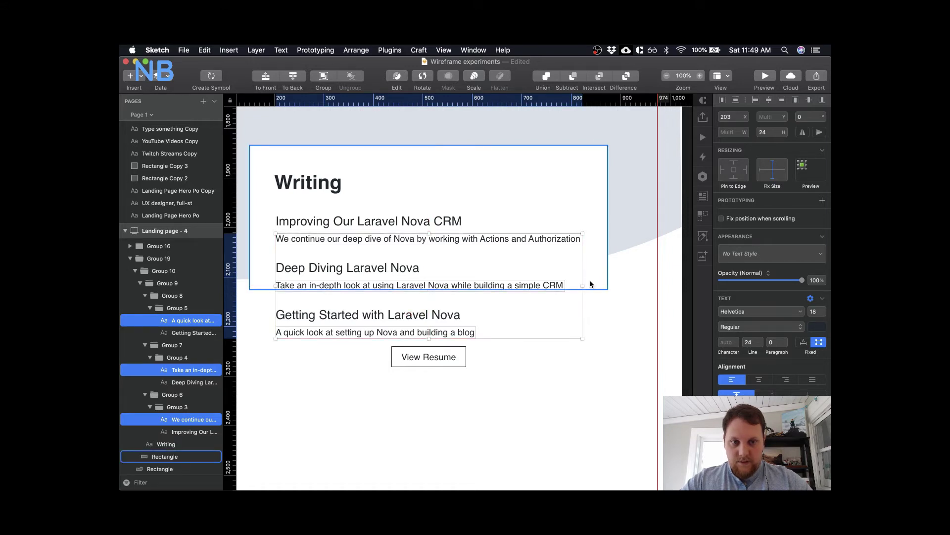
pyautogui.click(584, 289)
pyautogui.click(548, 236)
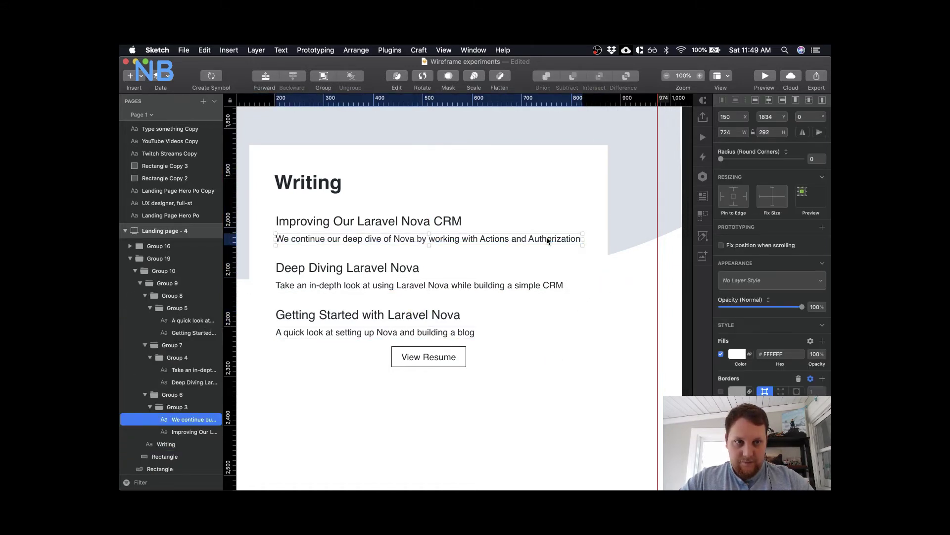
pyautogui.click(736, 131)
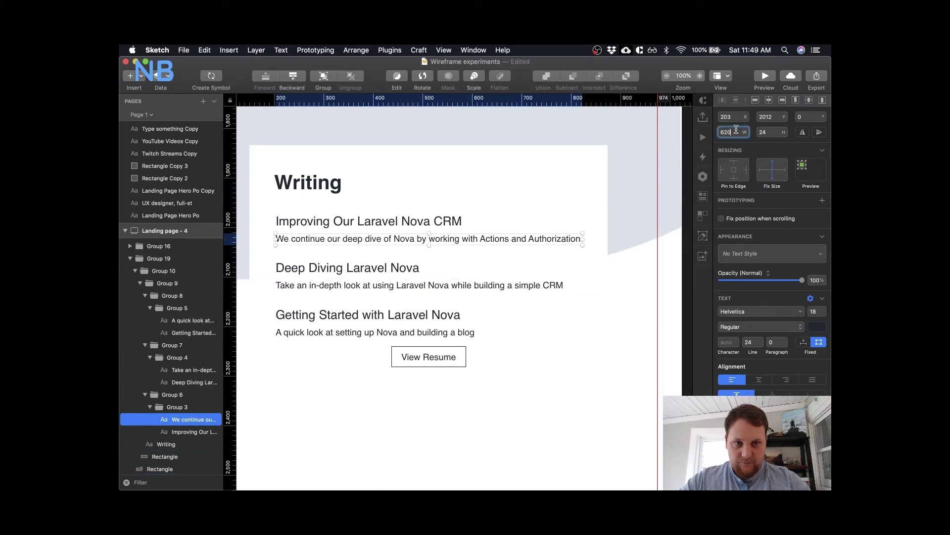
# - Refit the three article description boxes to their text with auto width, and set their sizing back to fixed
pyautogui.click(558, 286)
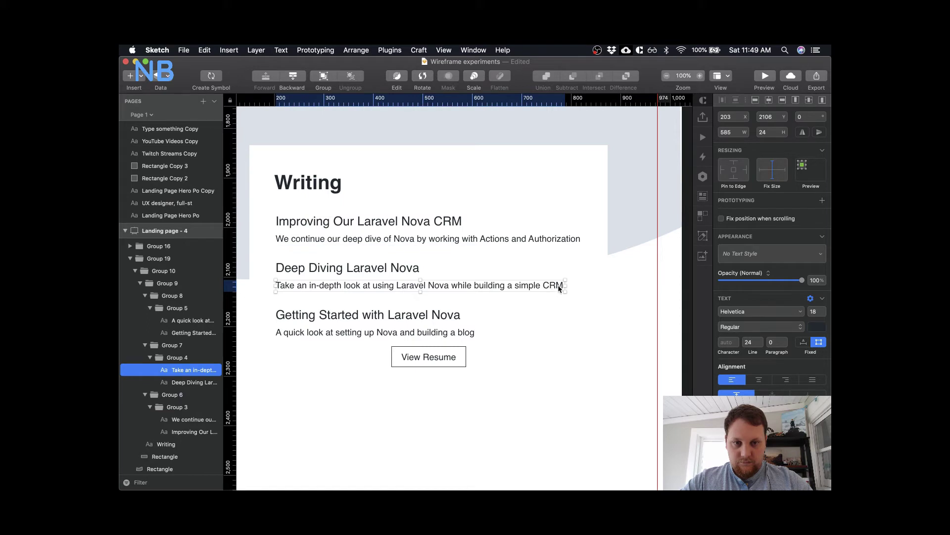
pyautogui.keyDown('shift'); pyautogui.click(465, 332); pyautogui.keyUp('shift')
pyautogui.keyDown('shift'); pyautogui.click(577, 240); pyautogui.keyUp('shift')
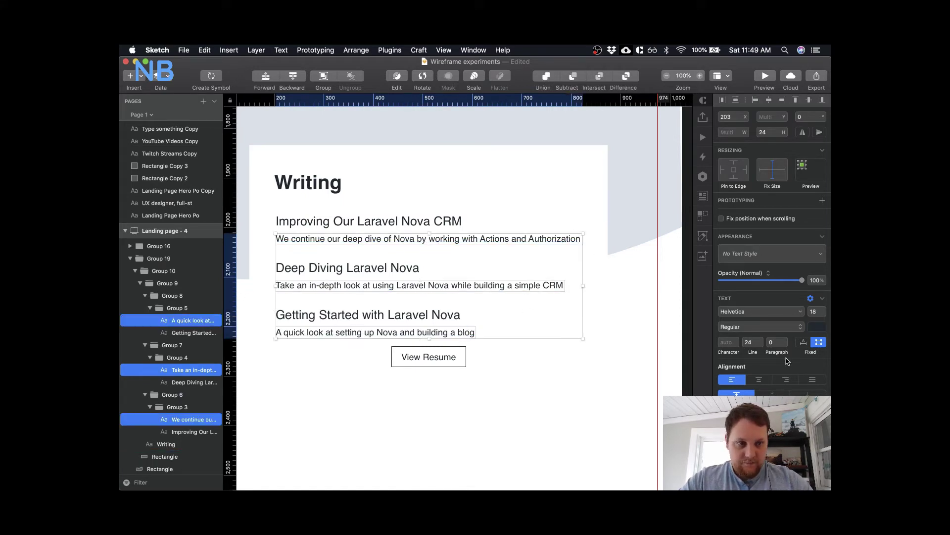
pyautogui.click(802, 343)
pyautogui.click(820, 343)
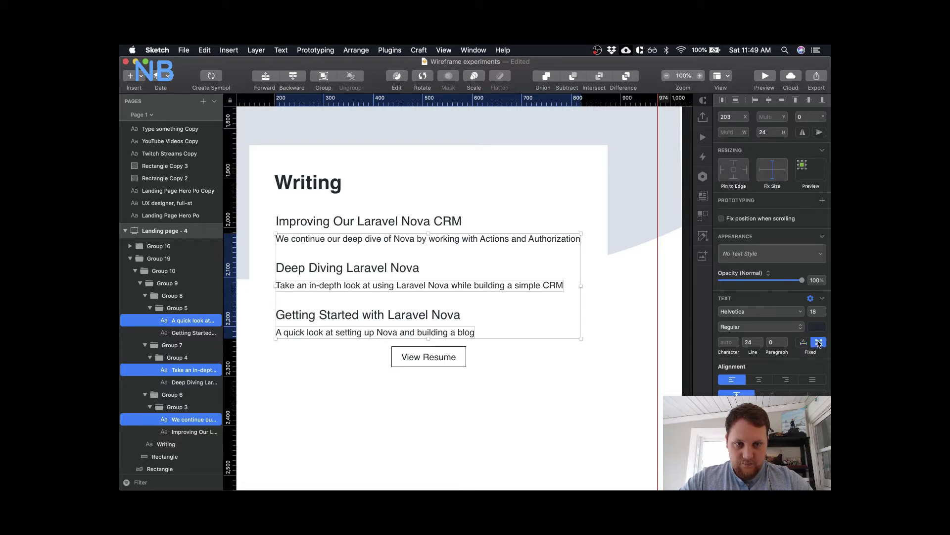
pyautogui.click(803, 343)
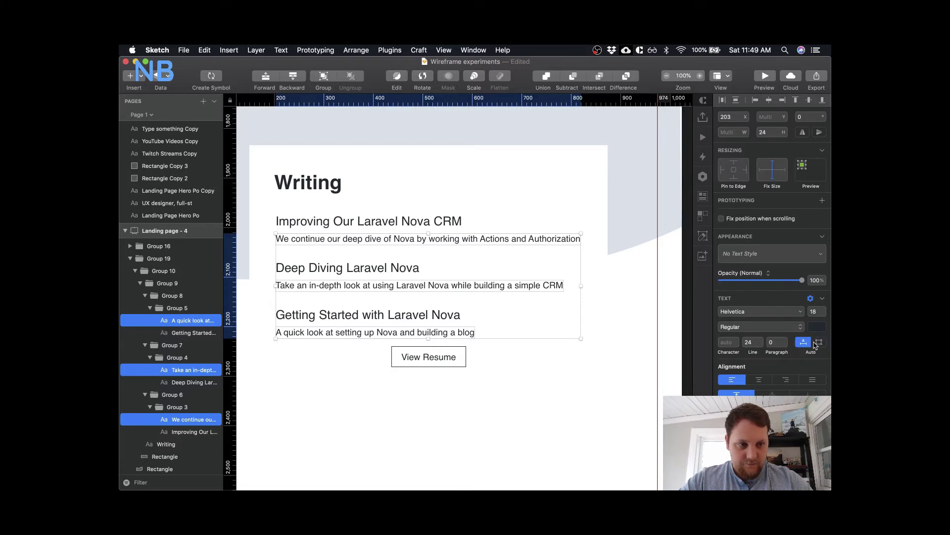
pyautogui.click(821, 345)
pyautogui.click(569, 353)
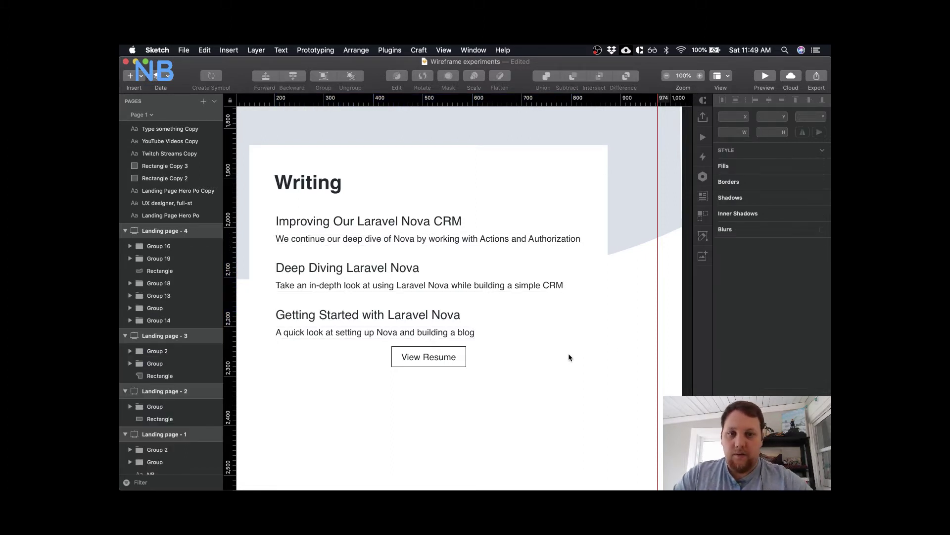
# - Move the group of three articles 20 px up towards the Writing heading
pyautogui.click(440, 254)
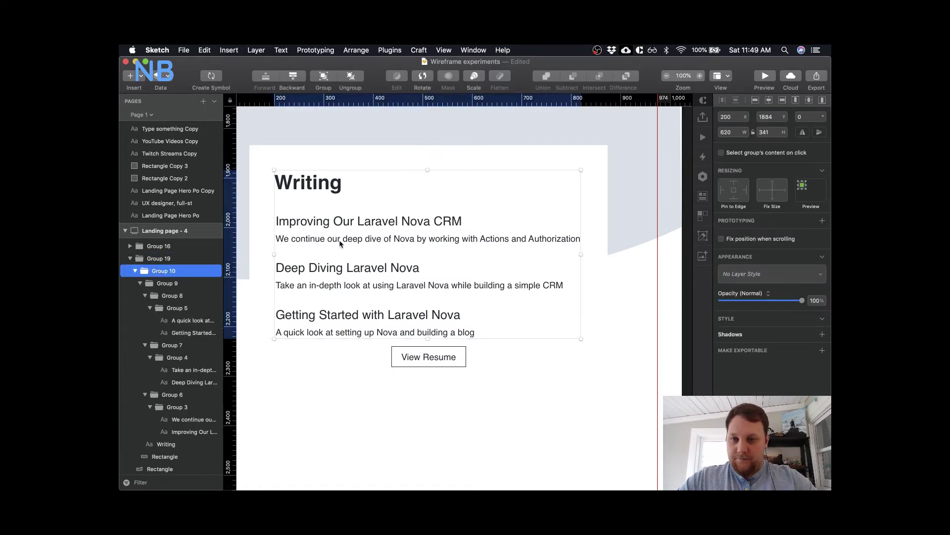
pyautogui.press('alt')
pyautogui.click(335, 366)
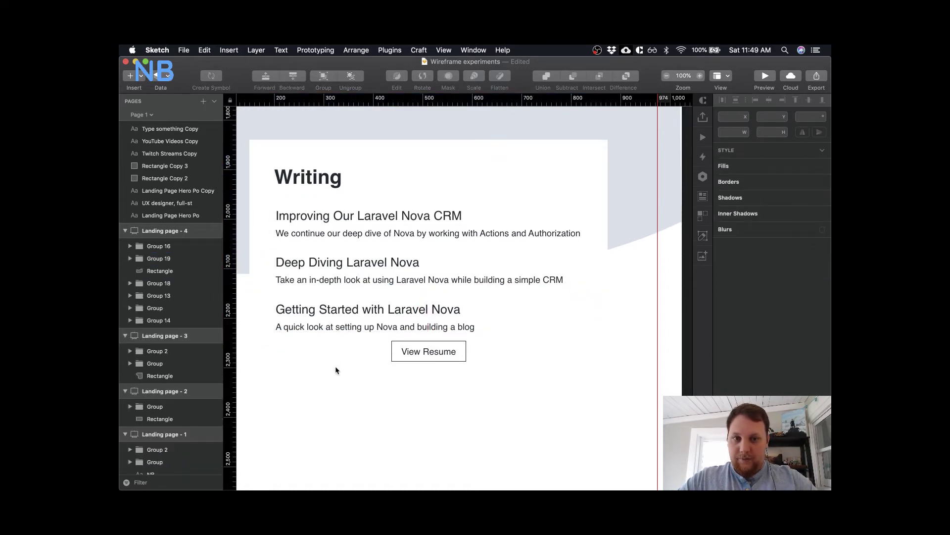
pyautogui.scroll(-2, 334, 366)
pyautogui.hscroll(-3, 507, 410)
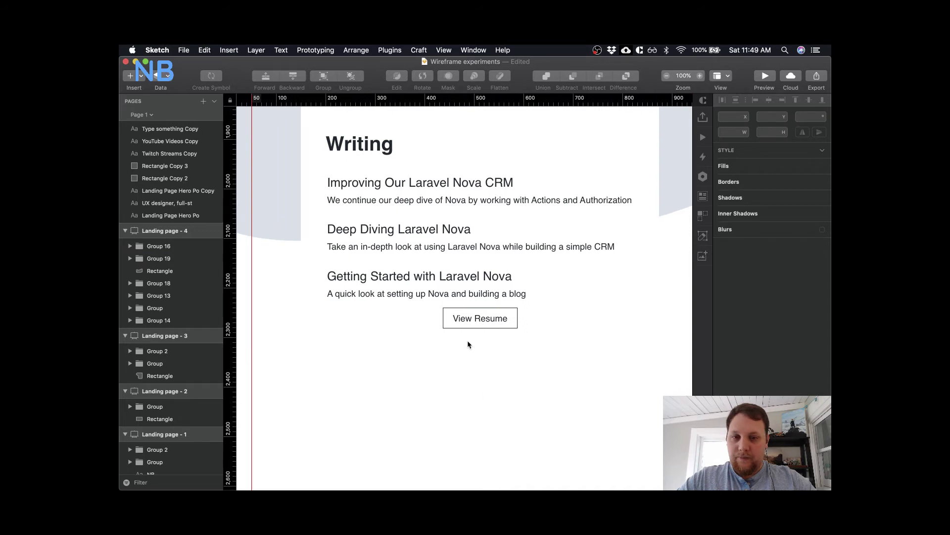
pyautogui.scroll(3, 468, 342)
pyautogui.click(409, 227)
pyautogui.doubleClick(408, 226)
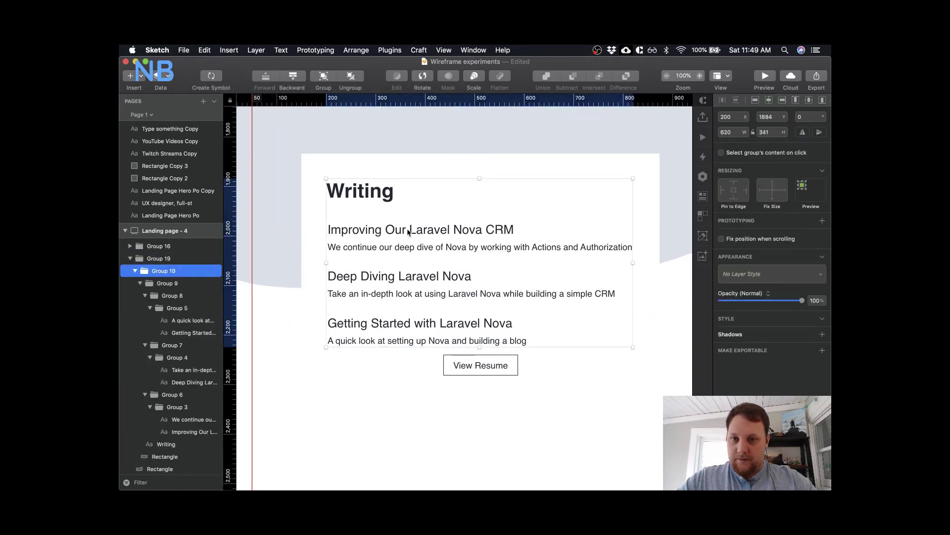
pyautogui.doubleClick(408, 226)
pyautogui.hotkey('shift', 'Up')
pyautogui.hotkey('shift', 'Up')
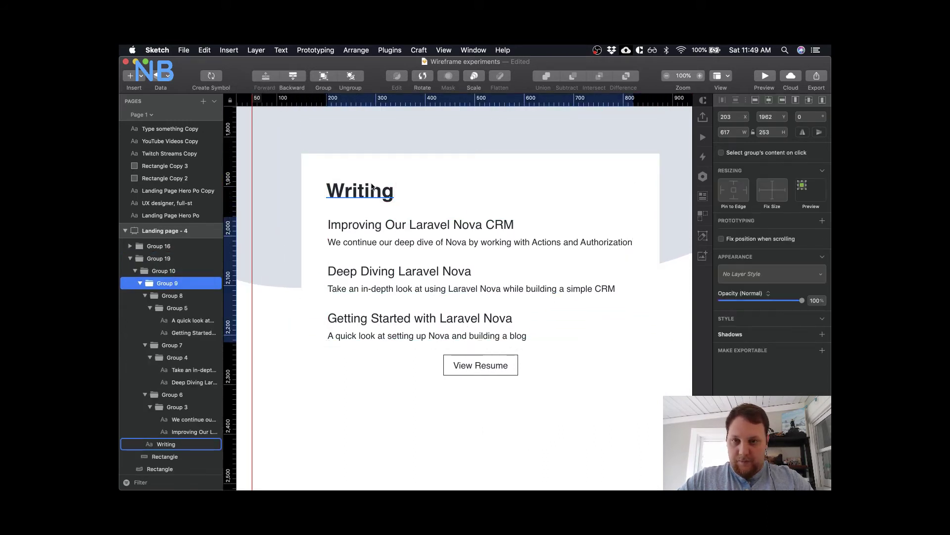
# - Select the three article groups inside the list and move them 10 px down together
pyautogui.click(381, 267)
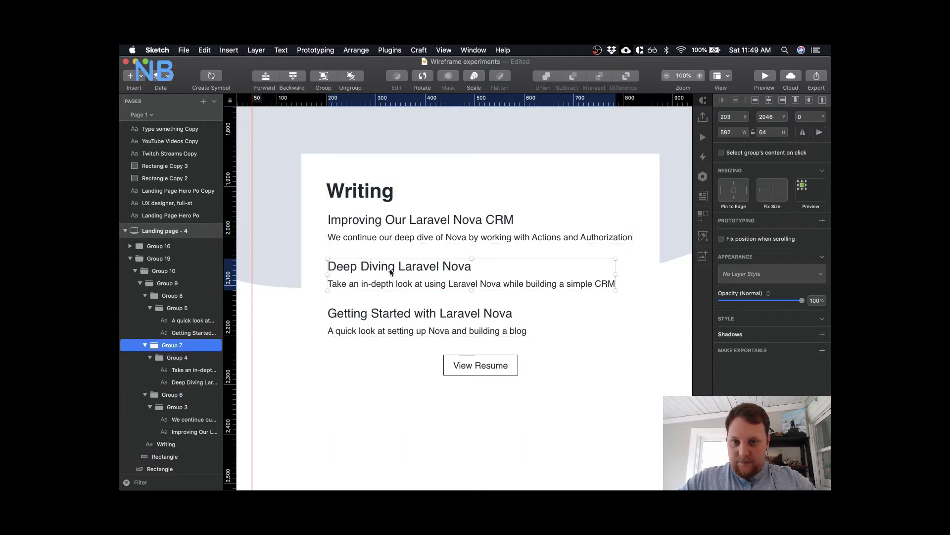
pyautogui.keyDown('shift'); pyautogui.click(377, 314); pyautogui.keyUp('shift')
pyautogui.keyDown('shift'); pyautogui.click(376, 220); pyautogui.keyUp('shift')
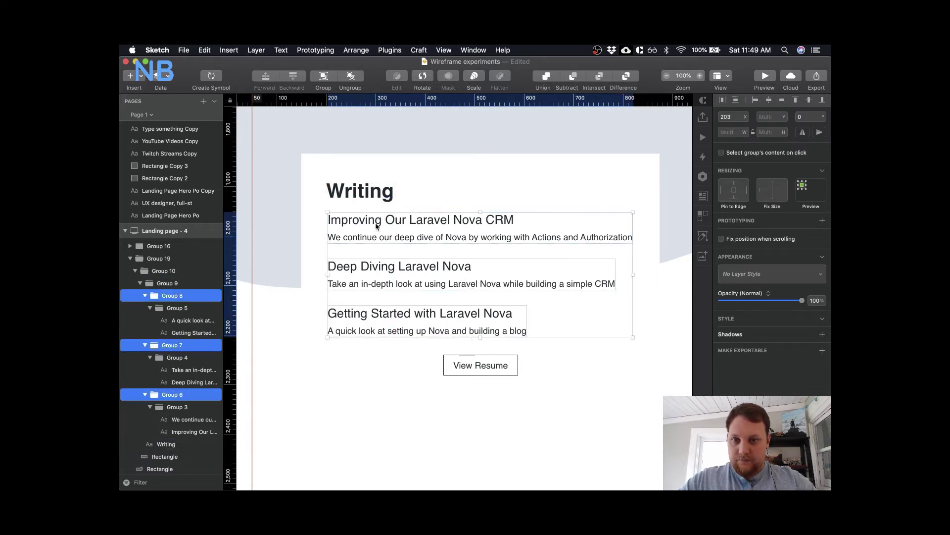
pyautogui.hotkey('shift', 'Down')
pyautogui.press('Escape')
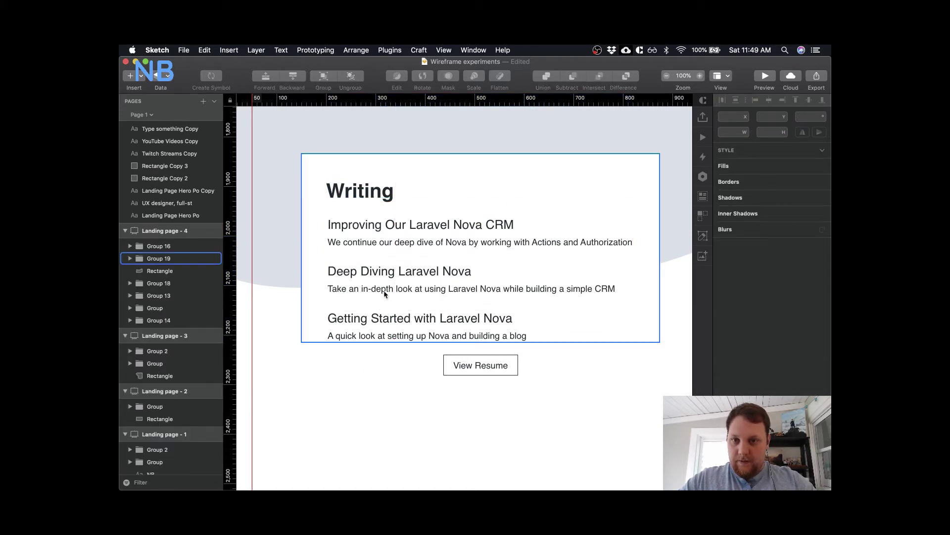
# - Move the whole article list 10 px down to Y 1972 and check the Writing heading's margins on the card
pyautogui.doubleClick(391, 233)
pyautogui.doubleClick(391, 234)
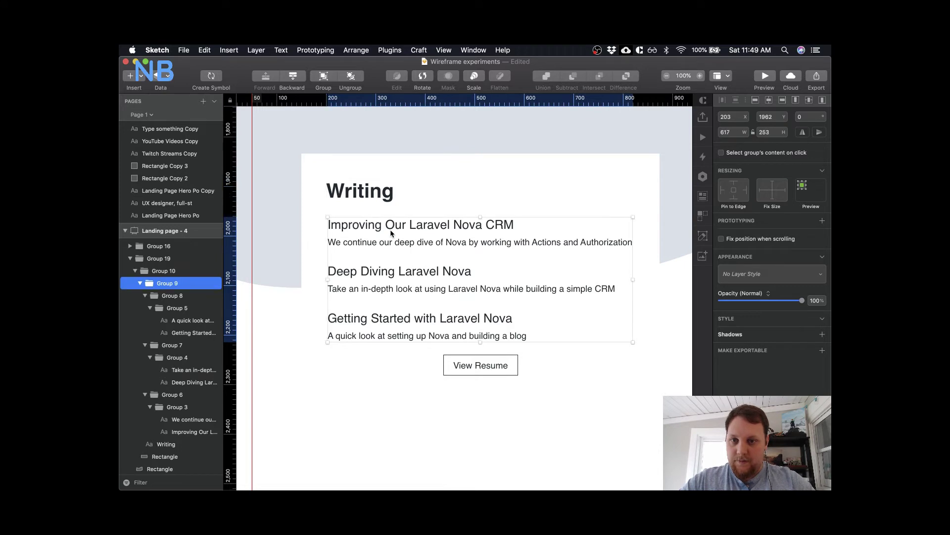
pyautogui.hotkey('shift', 'Down')
pyautogui.click(373, 198)
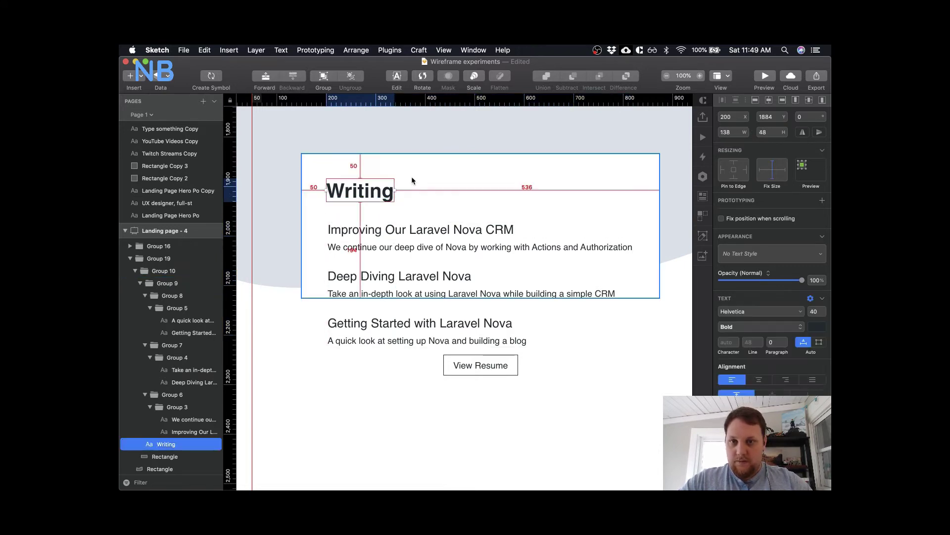
# - Move the View Resume button below the articles down to Y 2265
pyautogui.scroll(-2, 389, 354)
pyautogui.scroll(-2, 388, 357)
pyautogui.click(463, 325)
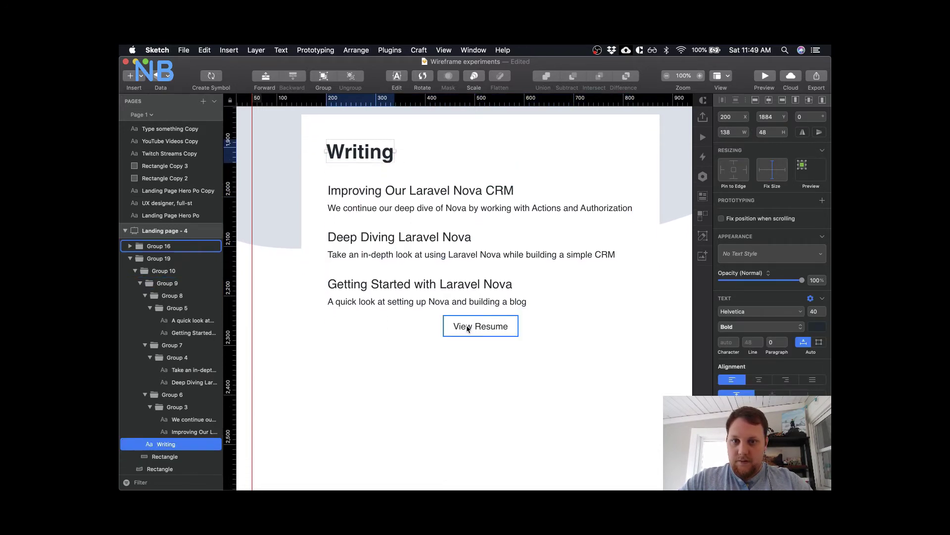
pyautogui.press('Down')
pyautogui.press('Down')
pyautogui.press('Down')
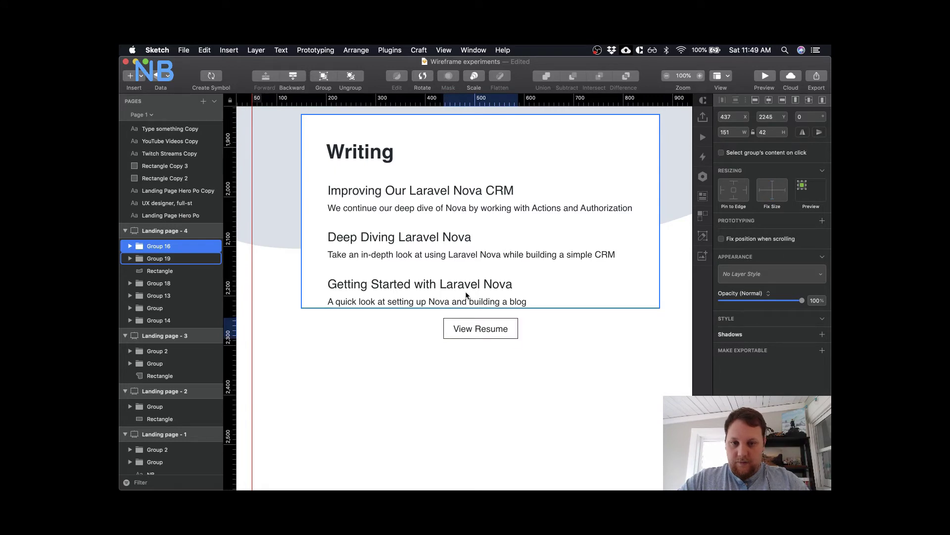
pyautogui.press('Down')
pyautogui.press('Down')
pyautogui.press('Down')
pyautogui.press('Down')
pyautogui.press('Down')
pyautogui.press('Down')
pyautogui.press('Down')
pyautogui.press('Down')
pyautogui.press('Down')
pyautogui.press('Down')
pyautogui.press('Down')
pyautogui.press('Down')
pyautogui.press('Down')
pyautogui.press('Down')
pyautogui.press('Down')
pyautogui.press('Down')
pyautogui.press('Down')
pyautogui.press('Down')
pyautogui.press('Down')
pyautogui.press('Down')
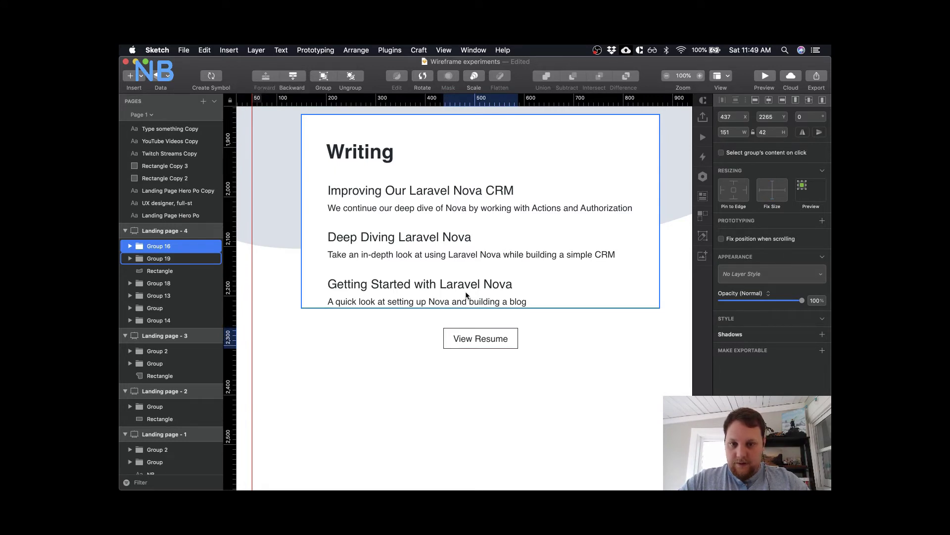
# - Move the article list 10 px up to Y 1962, and raise the View Resume button below it by 10 px
pyautogui.click(465, 296)
pyautogui.doubleClick(463, 266)
pyautogui.doubleClick(458, 243)
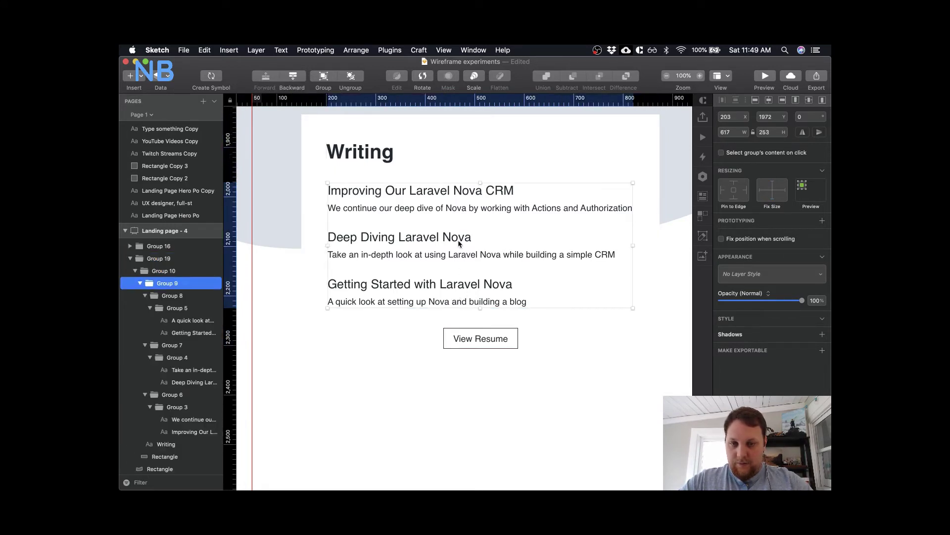
pyautogui.click(374, 361)
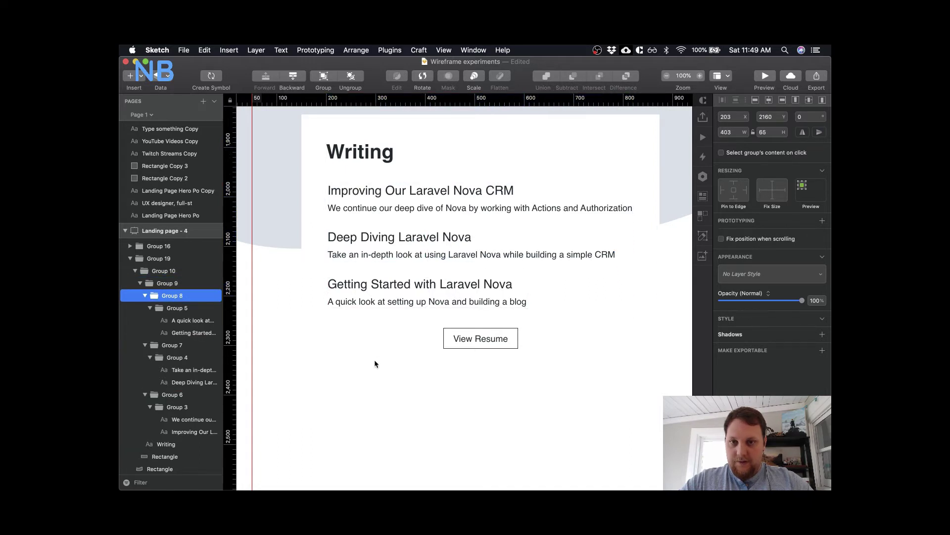
pyautogui.press('super+minus')
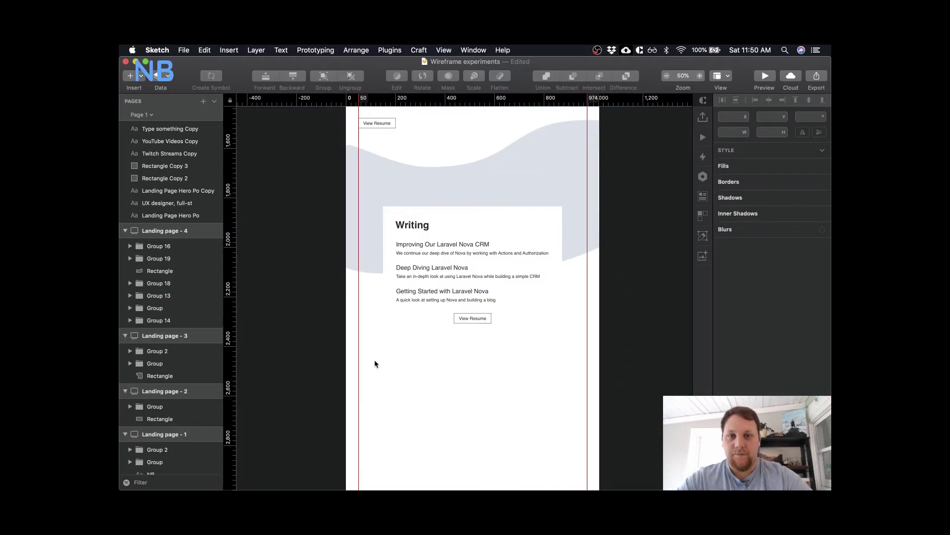
pyautogui.click(417, 270)
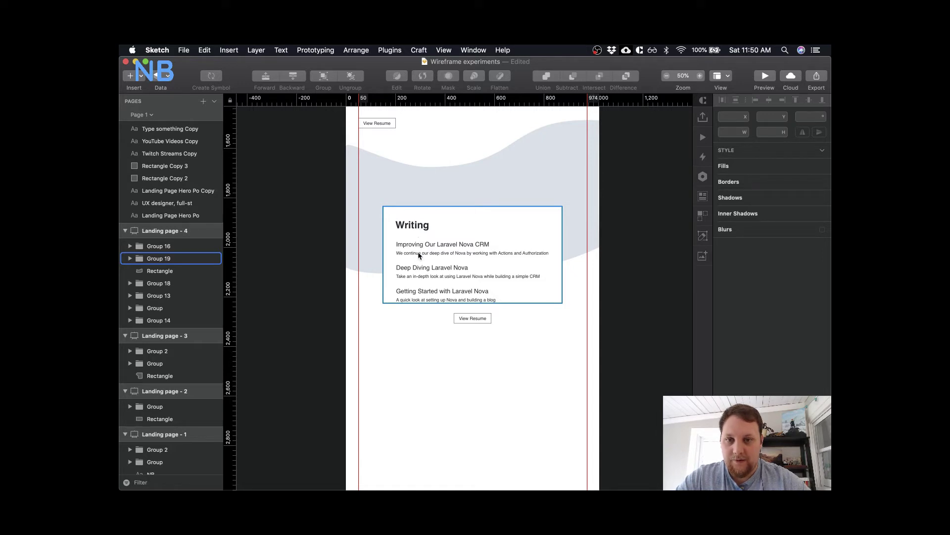
pyautogui.doubleClick(418, 254)
pyautogui.doubleClick(418, 255)
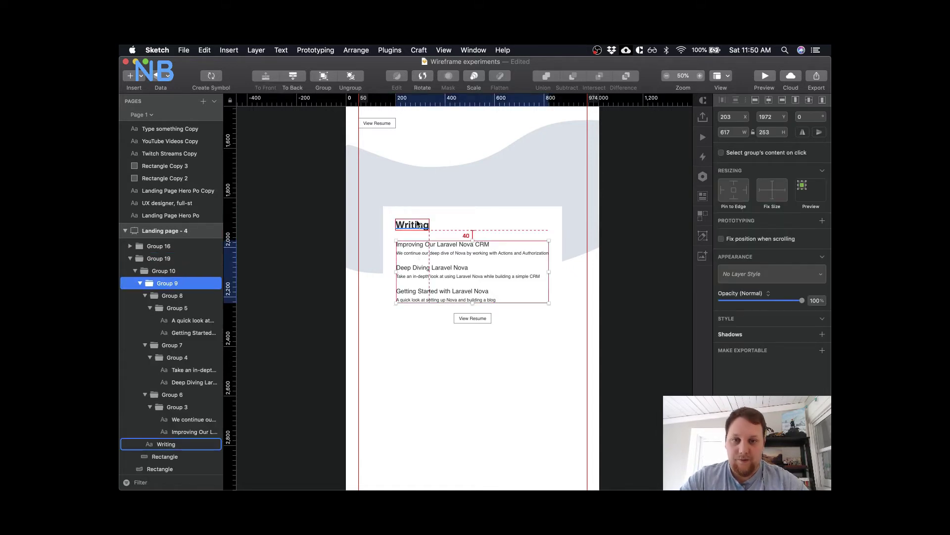
pyautogui.hotkey('shift', 'Up')
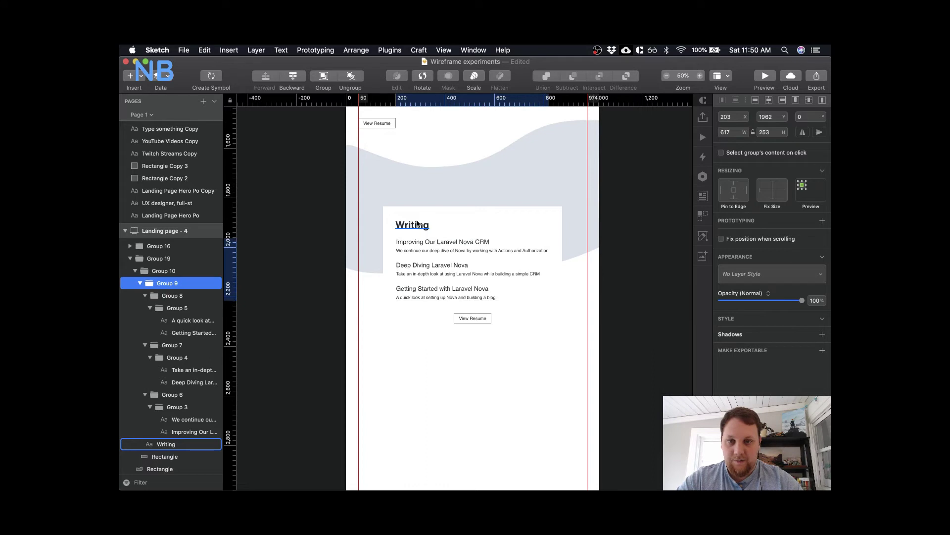
pyautogui.click(468, 318)
pyautogui.hotkey('shift', 'Up')
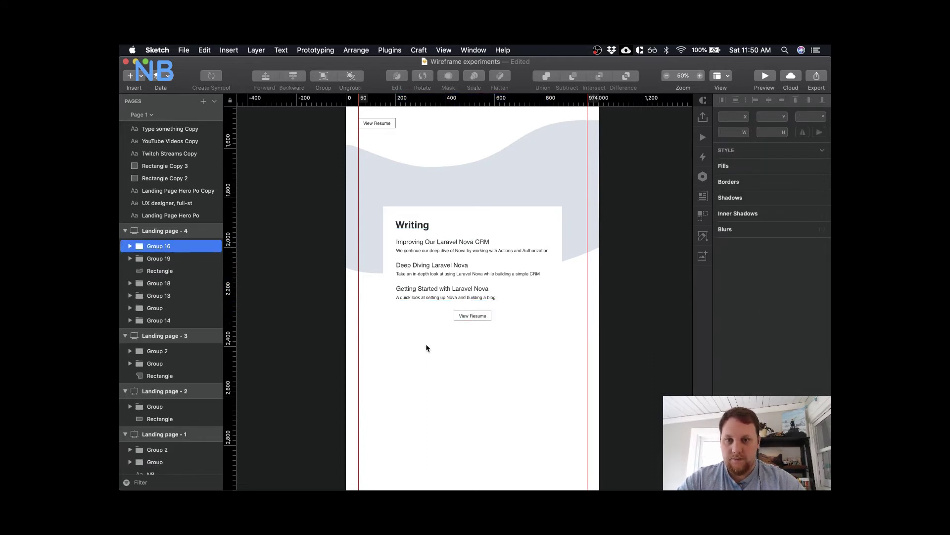
# - Nest the lower View Resume button's group (Group 16) inside Group 10 with the Writing heading and articles
pyautogui.click(452, 282)
pyautogui.doubleClick(447, 273)
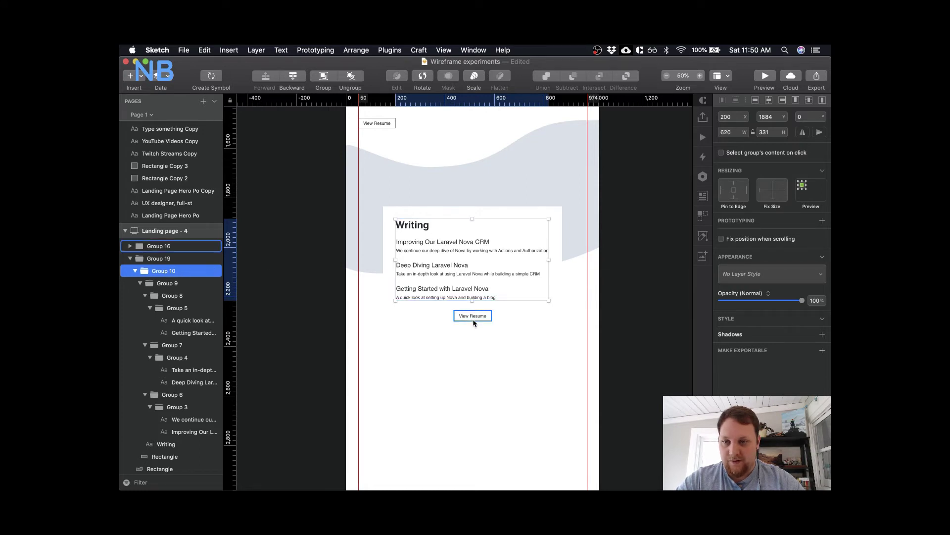
pyautogui.moveTo(161, 246); pyautogui.dragTo(157, 272)
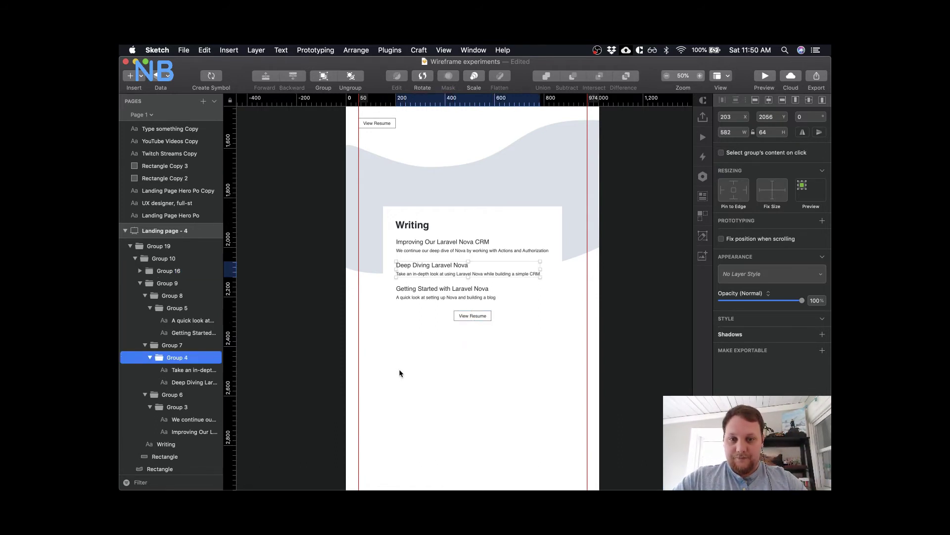
pyautogui.click(425, 362)
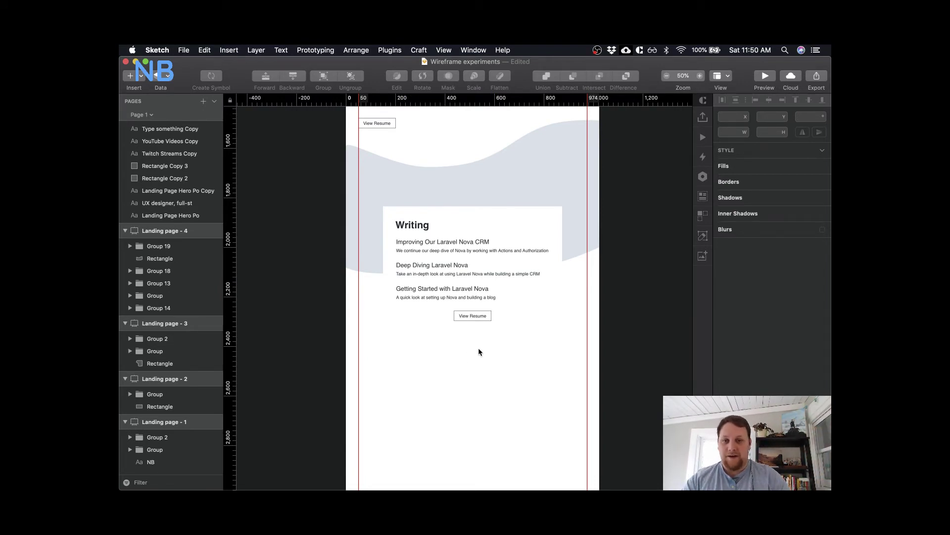
# - Move the whole Writing card group (Group 19) 40 px up to Y 1794
pyautogui.click(463, 247)
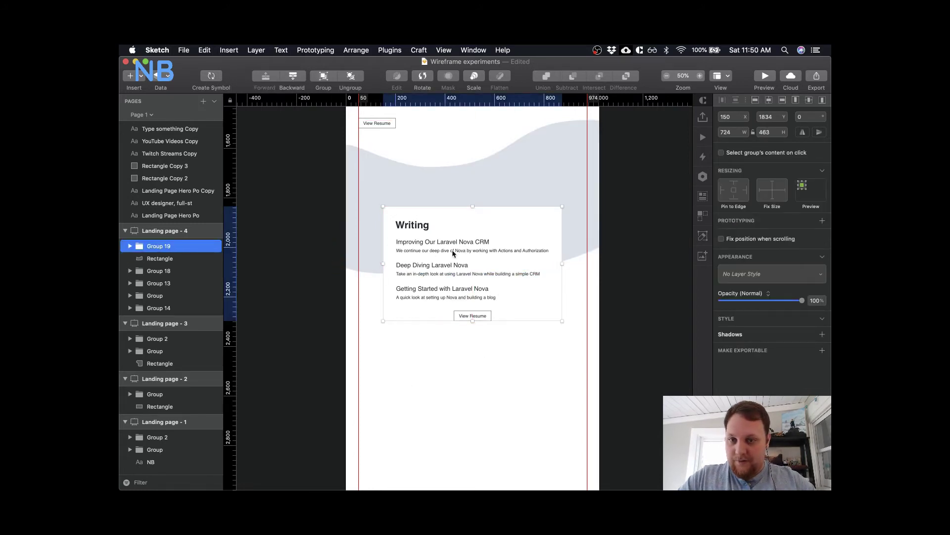
pyautogui.hotkey('shift', 'Up')
pyautogui.hotkey('shift', 'Up')
pyautogui.hotkey('shift', 'Up')
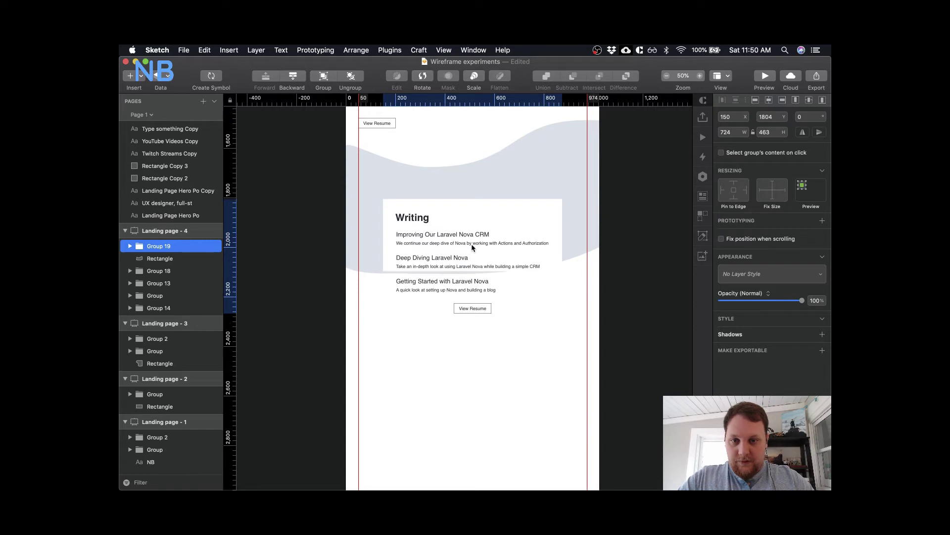
pyautogui.hotkey('shift', 'Up')
pyautogui.keyDown('super'); pyautogui.click(390, 257); pyautogui.keyUp('super')
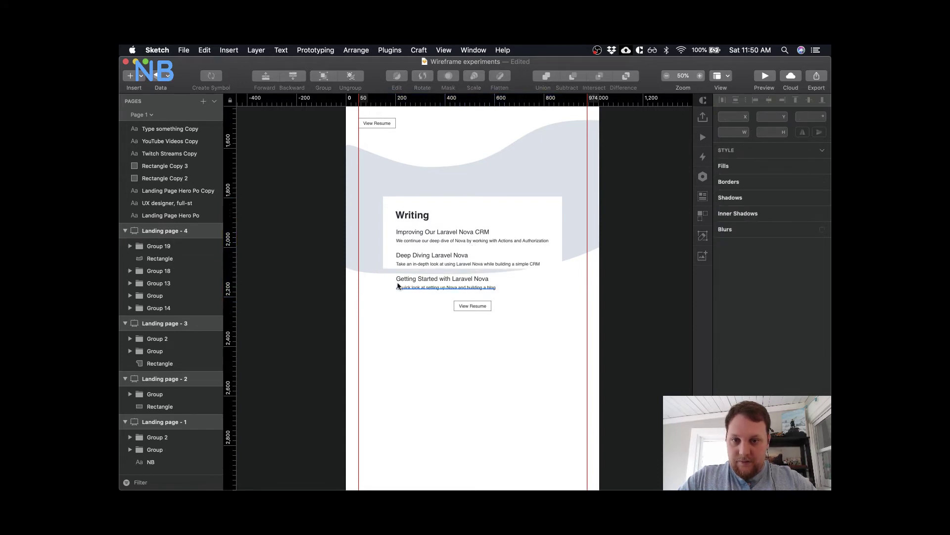
pyautogui.moveTo(473, 269); pyautogui.dragTo(475, 313)
pyautogui.click(511, 351)
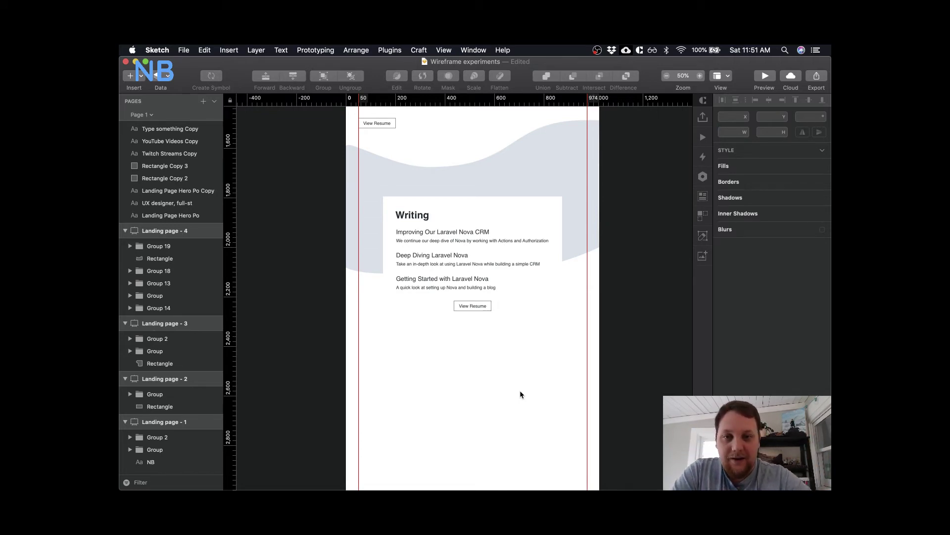
# - Round the corners of the three project image rectangles with a radius of 5
pyautogui.scroll(10, 520, 392)
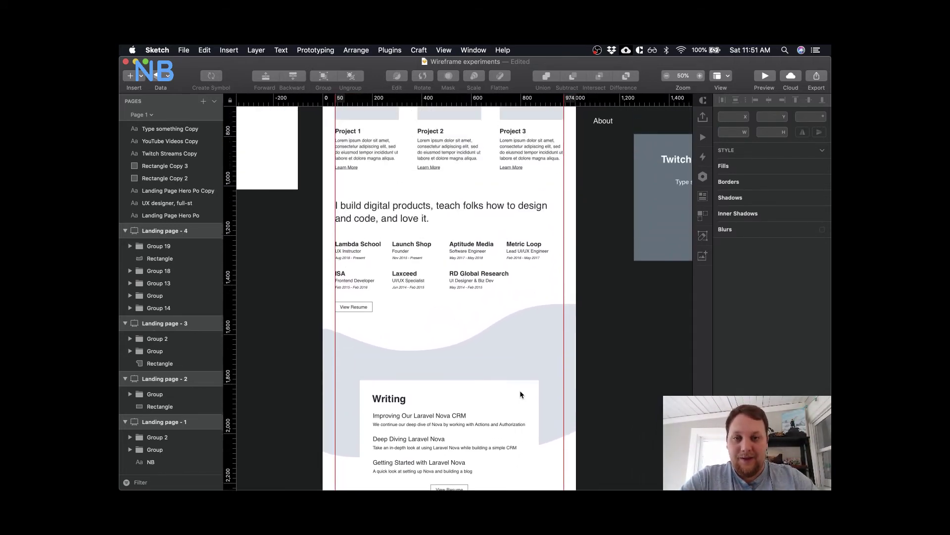
pyautogui.scroll(8, 520, 393)
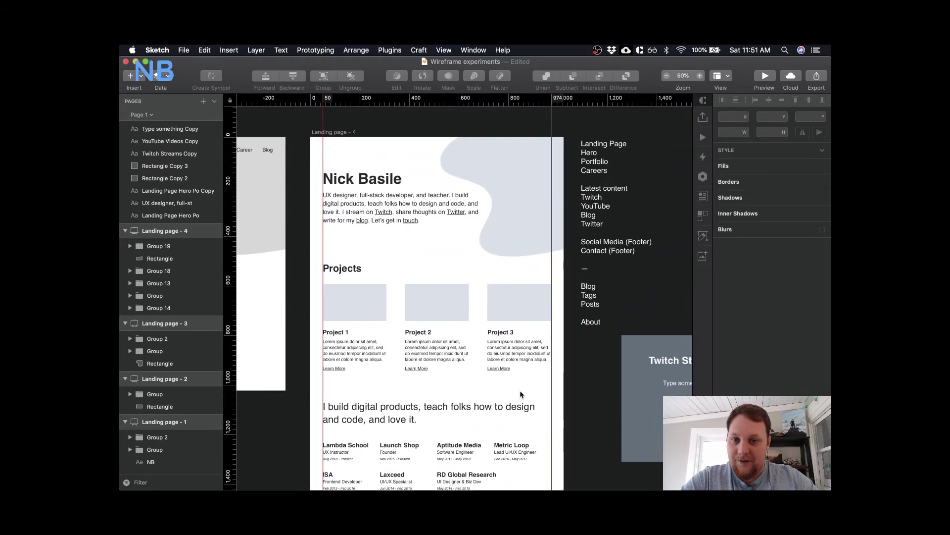
pyautogui.scroll(-8, 520, 394)
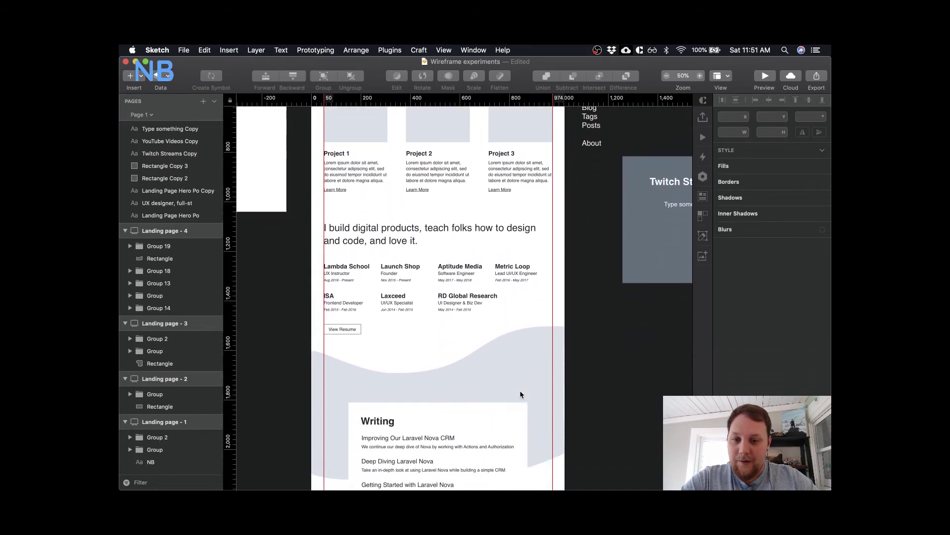
pyautogui.scroll(-3, 492, 420)
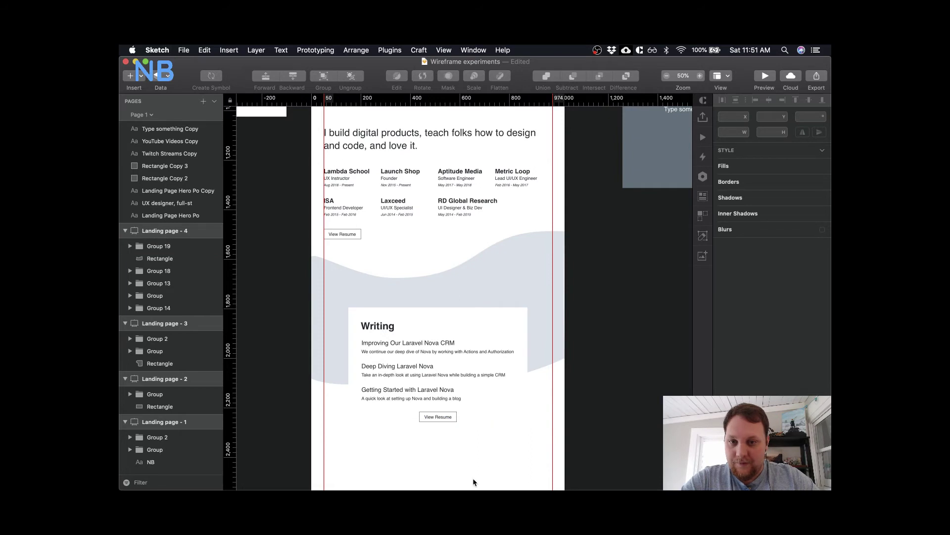
pyautogui.scroll(6, 456, 388)
pyautogui.keyDown('super'); pyautogui.click(356, 183); pyautogui.keyUp('super')
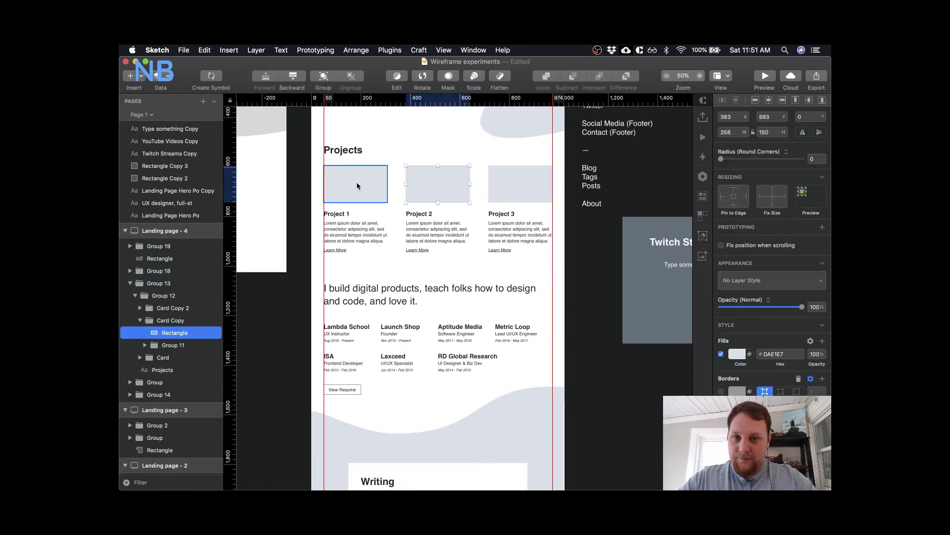
pyautogui.keyDown('shift'); pyautogui.keyDown('super'); pyautogui.click(470, 183); pyautogui.keyUp('super'); pyautogui.keyUp('shift')
pyautogui.keyDown('shift'); pyautogui.keyDown('super'); pyautogui.click(497, 181); pyautogui.keyUp('super'); pyautogui.keyUp('shift')
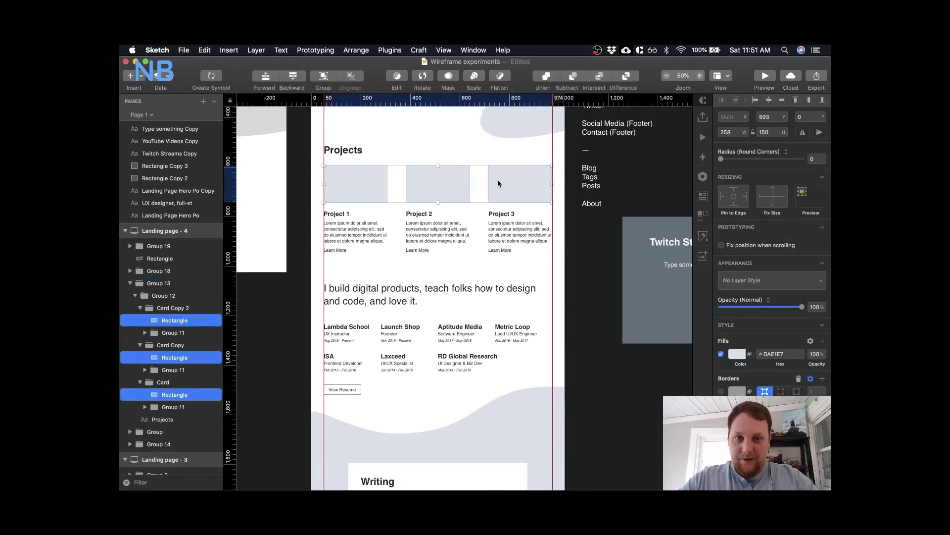
pyautogui.click(814, 158)
pyautogui.write('5')
pyautogui.press('Return')
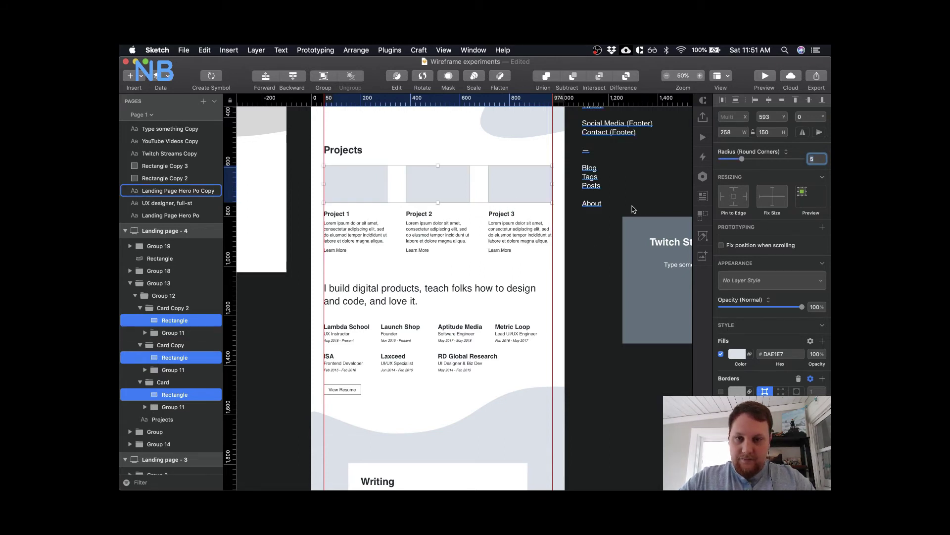
pyautogui.click(474, 157)
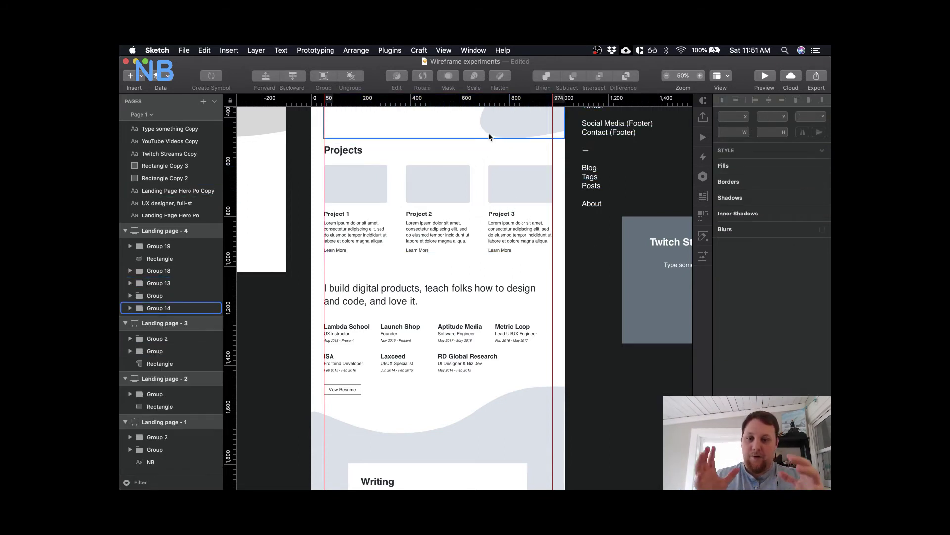
# - Set the corner radius of the Writing card's white background rectangle to 5
pyautogui.scroll(-5, 490, 136)
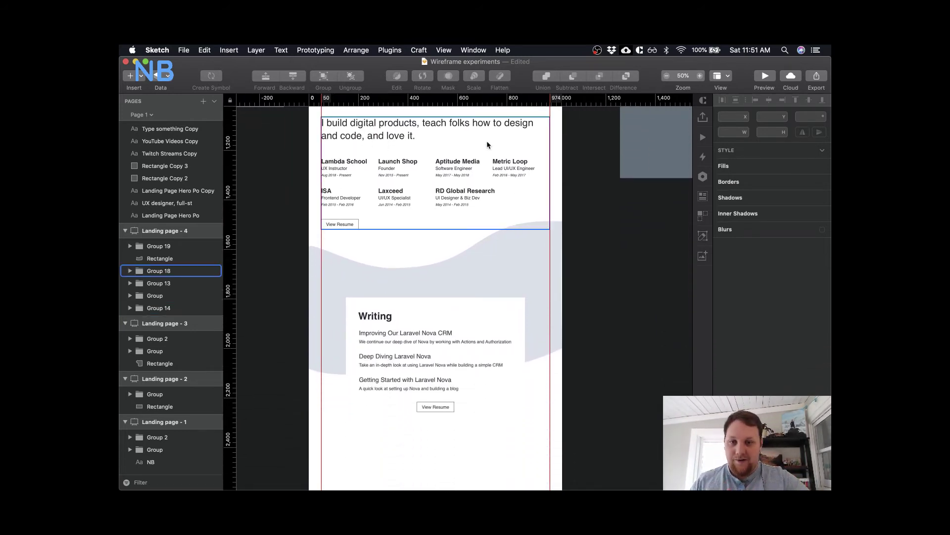
pyautogui.click(479, 306)
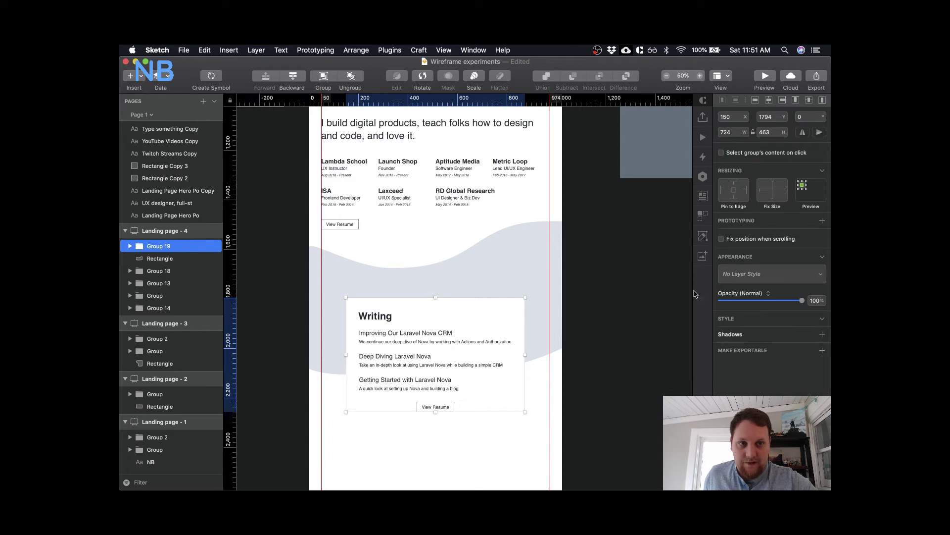
pyautogui.keyDown('super'); pyautogui.click(498, 304); pyautogui.keyUp('super')
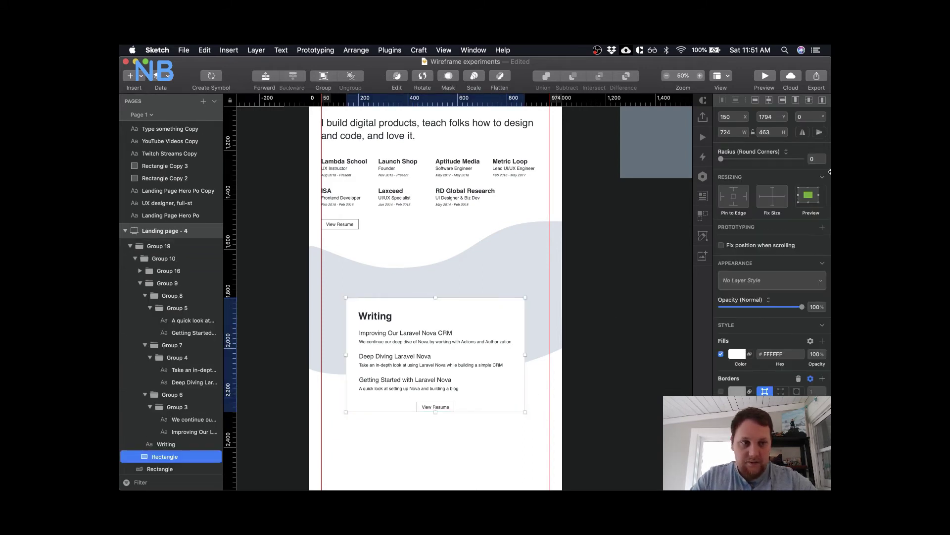
pyautogui.click(814, 158)
pyautogui.write('6')
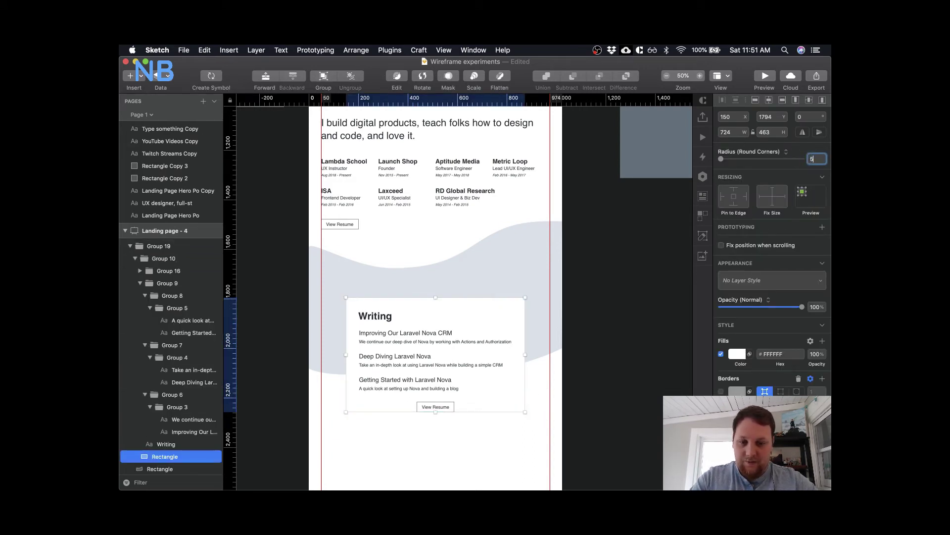
pyautogui.press('Return')
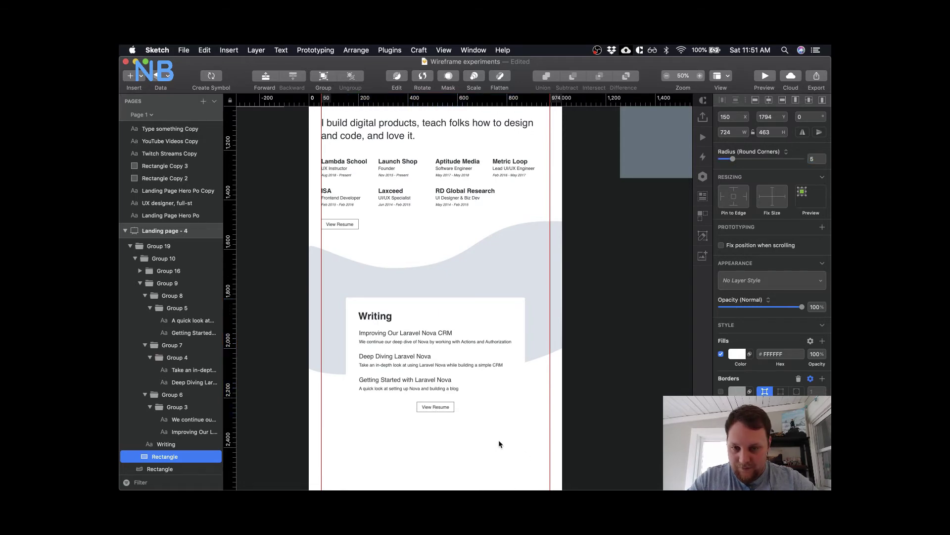
pyautogui.click(499, 443)
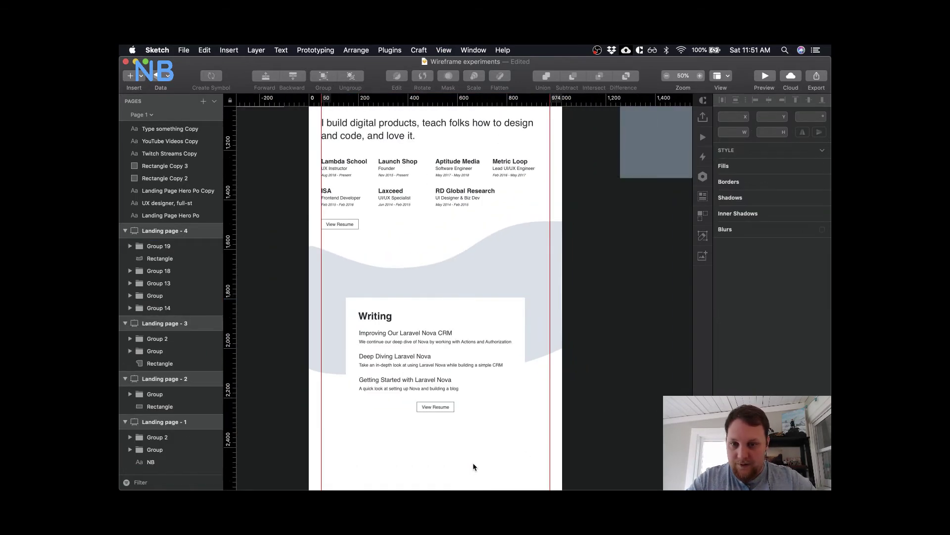
# - Move the group with the Writing heading, articles and button (Group 10) 10 px left to X 190
pyautogui.scroll(-4, 473, 463)
pyautogui.press('super+0')
pyautogui.hscroll(-3, 473, 463)
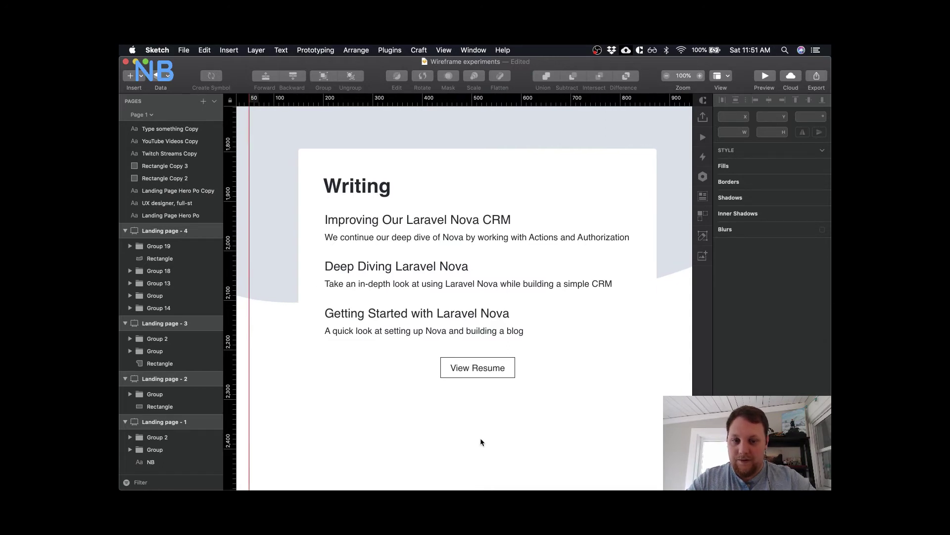
pyautogui.press('super+minus')
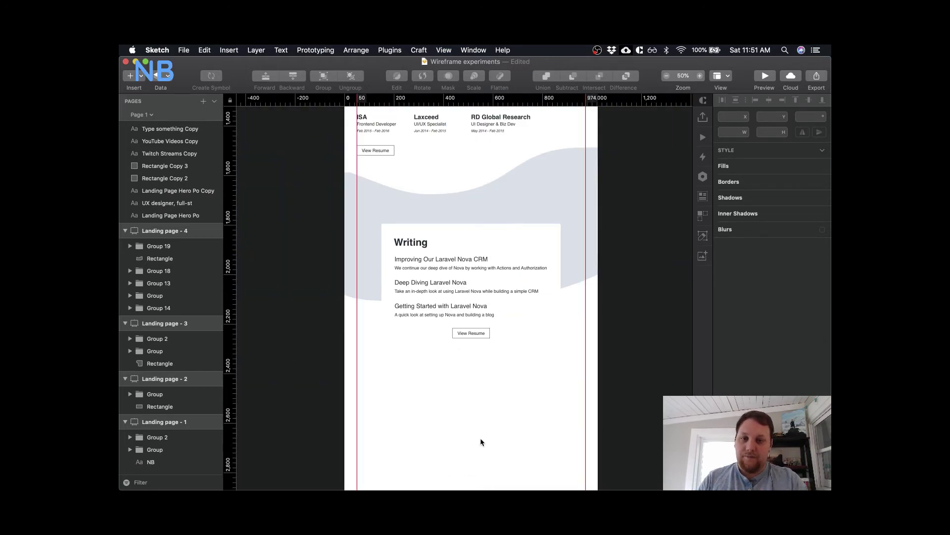
pyautogui.click(424, 270)
pyautogui.doubleClick(395, 261)
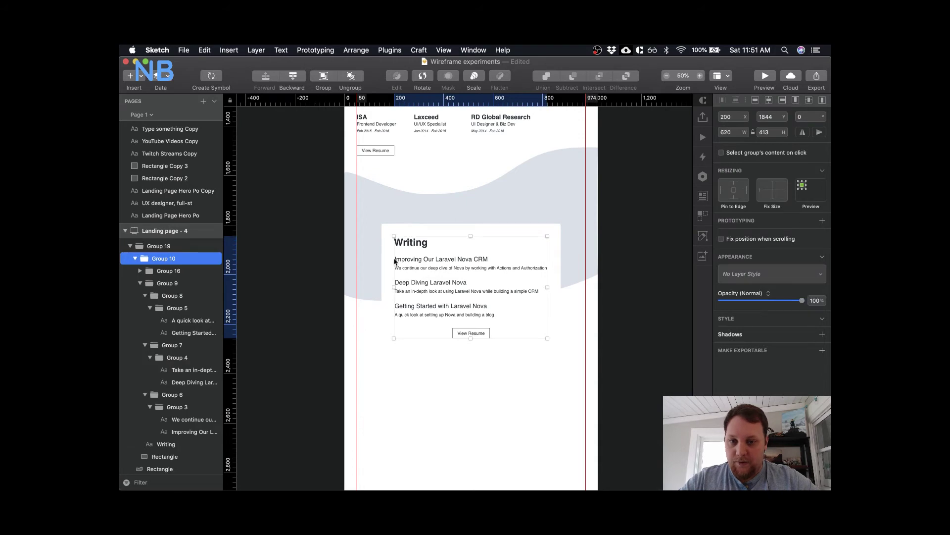
pyautogui.hotkey('shift', 'Left')
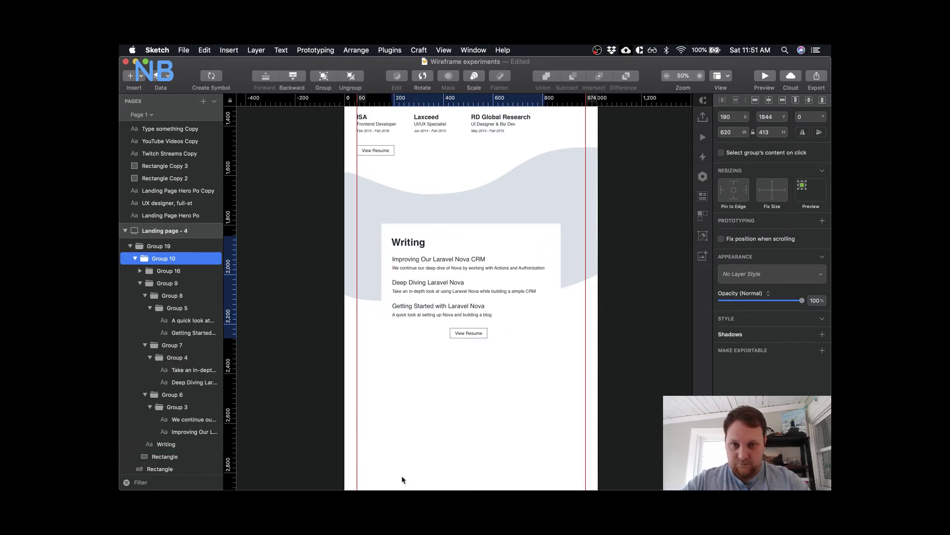
pyautogui.click(417, 397)
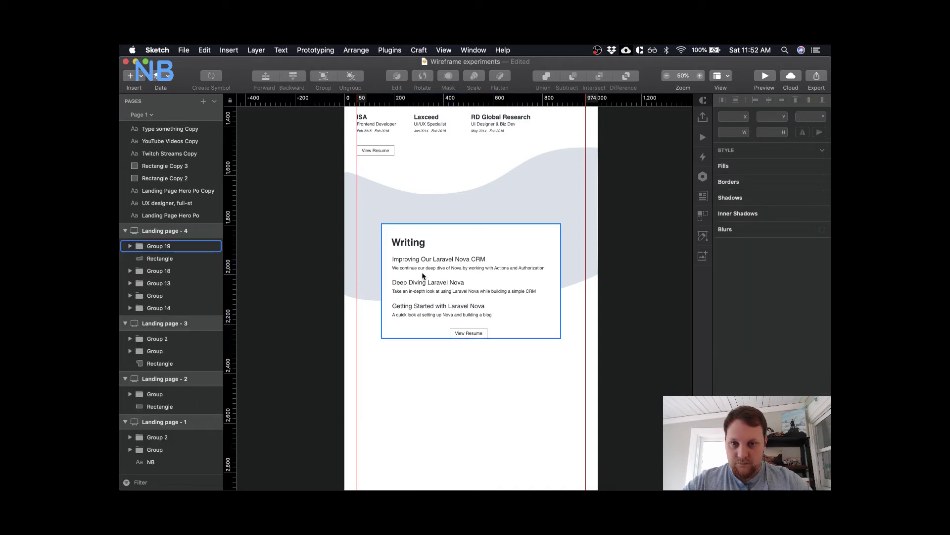
# - Change the label of the View Resume button in the Writing card to "Read More"
pyautogui.keyDown('super'); pyautogui.click(471, 333); pyautogui.keyUp('super')
pyautogui.doubleClick(471, 333)
pyautogui.press('super+a')
pyautogui.write('R')
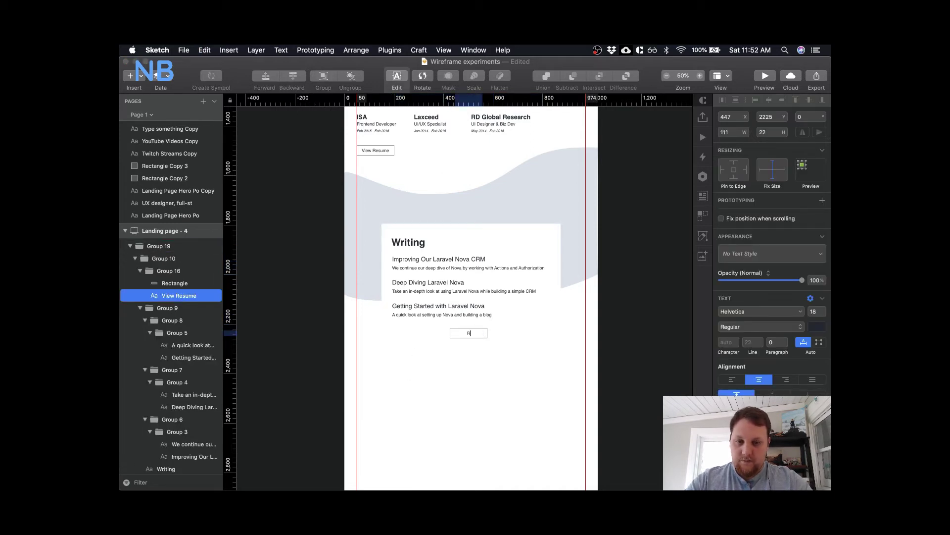
pyautogui.write('ead More')
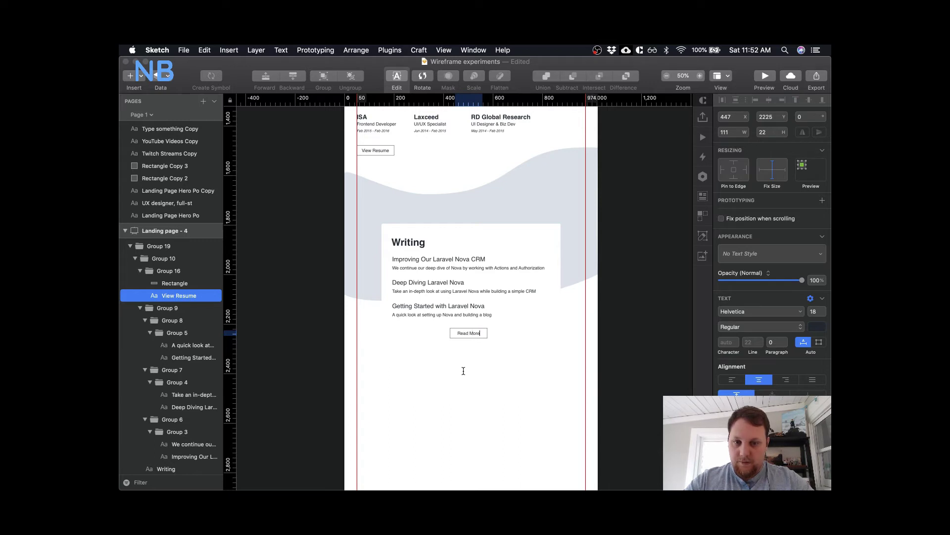
pyautogui.press('Escape')
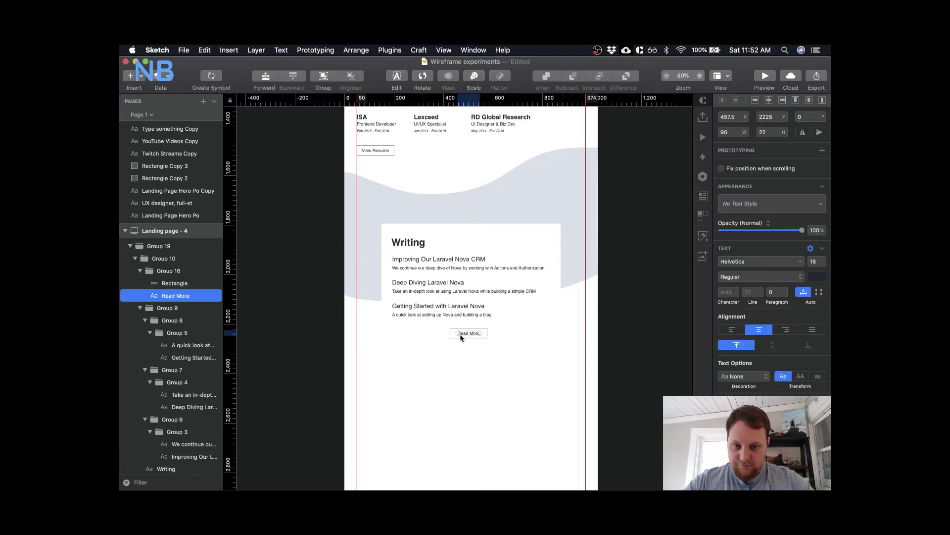
# - Set the X position of the Read More label inside its button to 447
pyautogui.press('super+0')
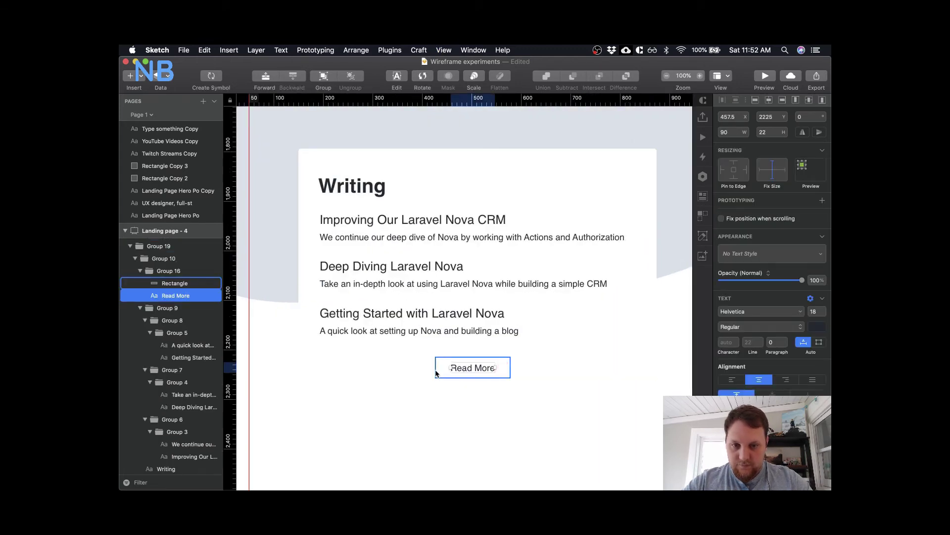
pyautogui.click(735, 116)
pyautogui.press('BackSpace')
pyautogui.press('BackSpace')
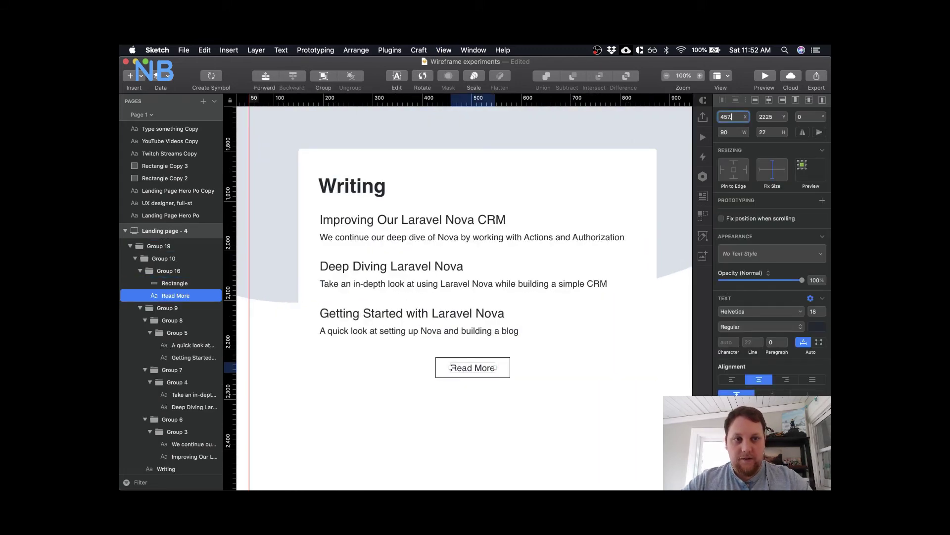
pyautogui.press('Return')
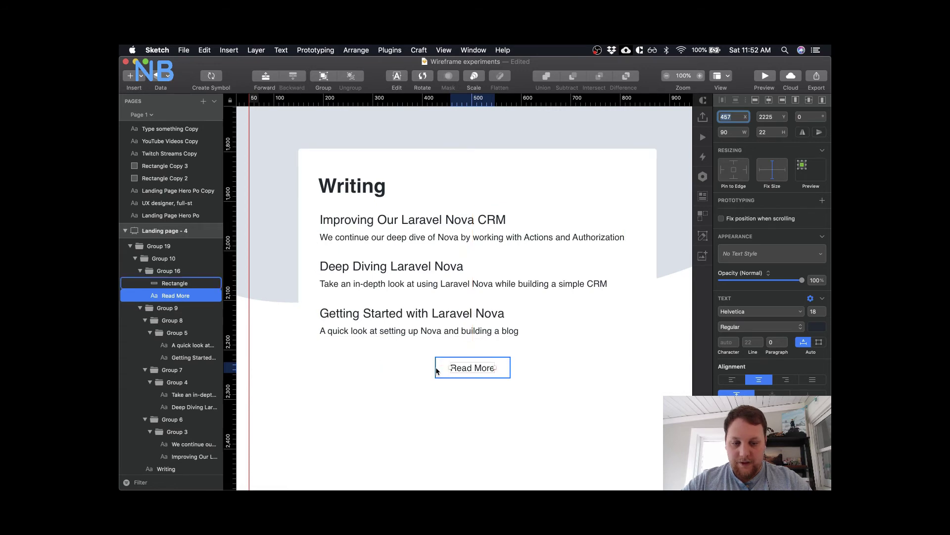
pyautogui.write('447')
pyautogui.press('Return')
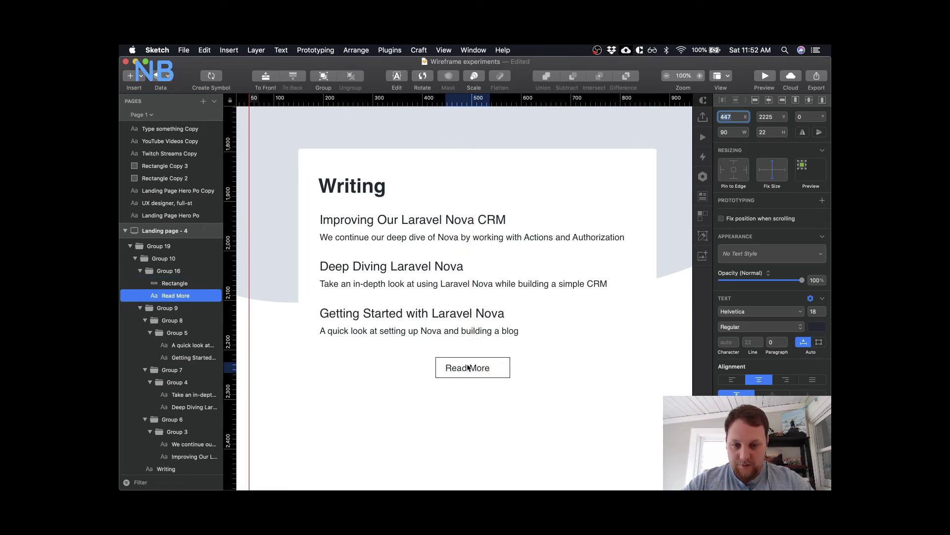
# - Set the width of the Read More button's outline rectangle to 130
pyautogui.click(499, 375)
pyautogui.click(734, 131)
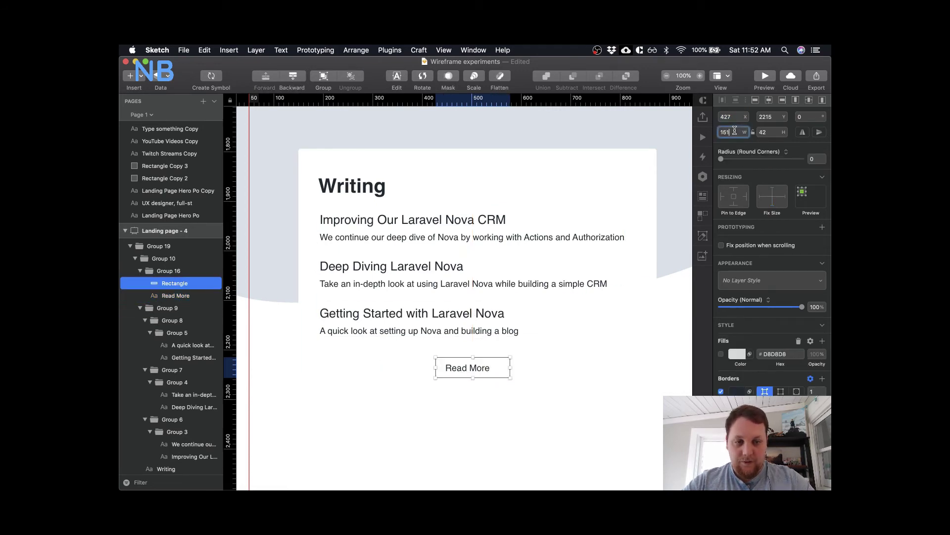
pyautogui.write('130')
pyautogui.press('Return')
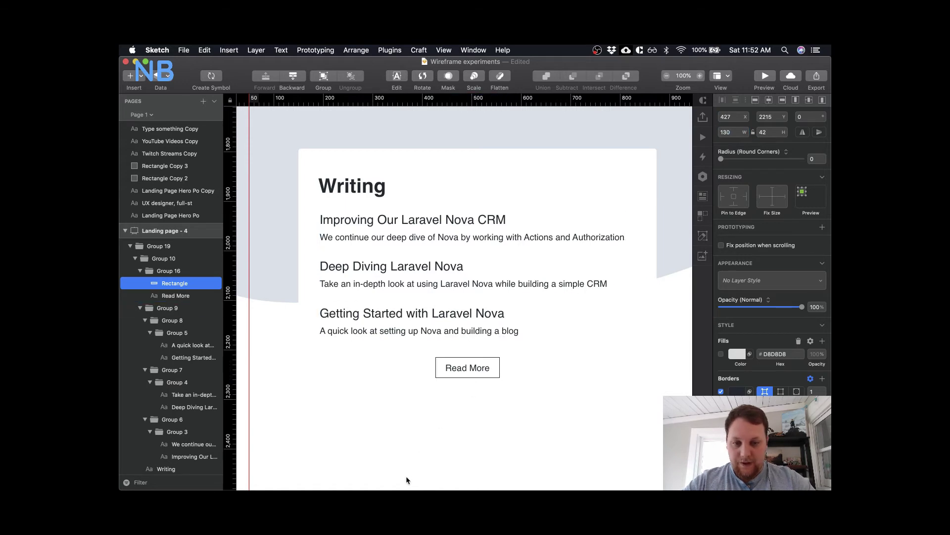
# - Move the Read More button group (Group 16) 20 px right to X 447 below the articles
pyautogui.click(472, 370)
pyautogui.doubleClick(472, 371)
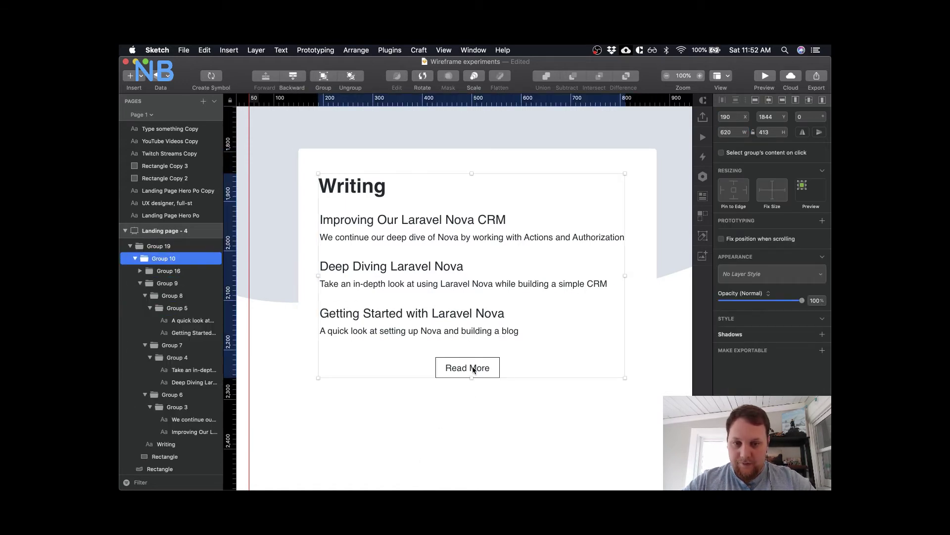
pyautogui.doubleClick(473, 370)
pyautogui.hotkey('shift', 'Right')
pyautogui.hotkey('shift', 'Right')
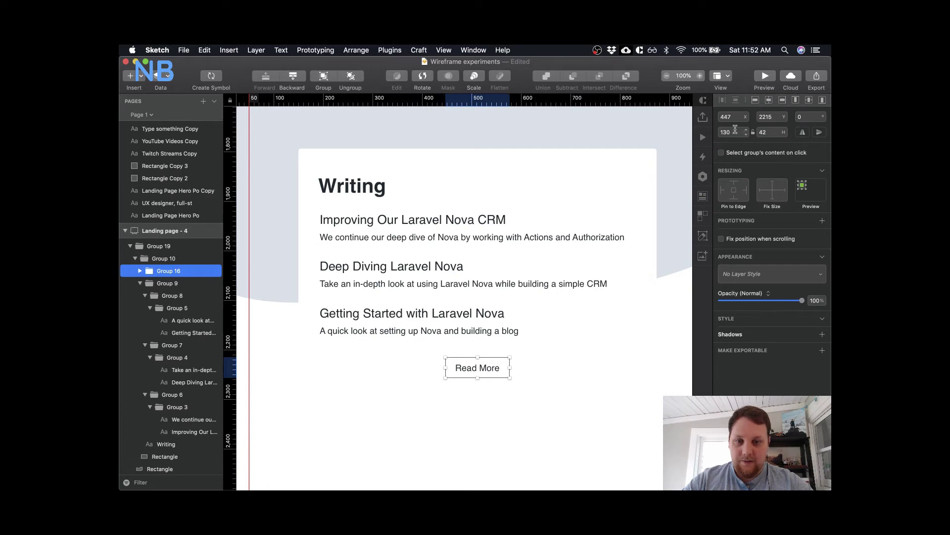
pyautogui.click(533, 358)
pyautogui.press('super+plus')
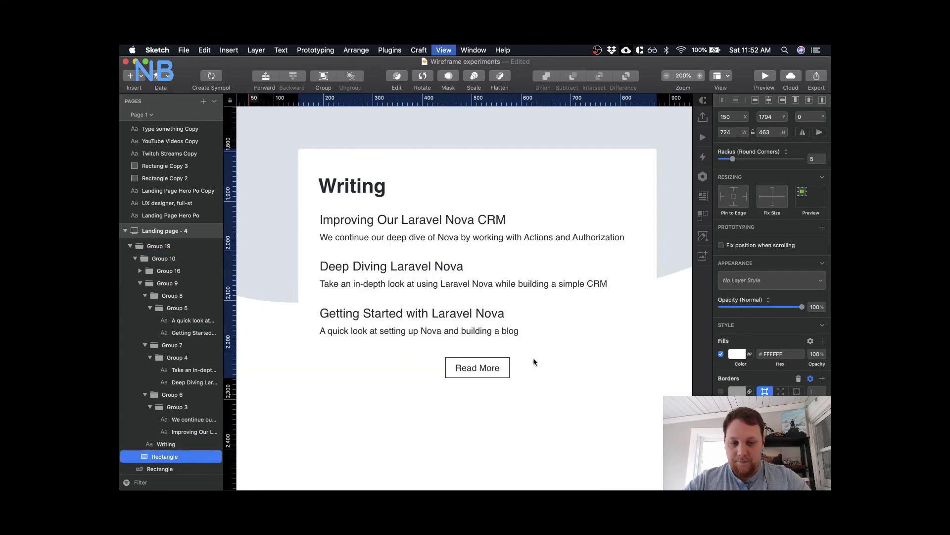
# - Strike through Hero, Portfolio and Careers under Landing Page in the content checklist beside the Landing page - 4 artboard
pyautogui.press('super+minus')
pyautogui.press('super+minus')
pyautogui.click(518, 378)
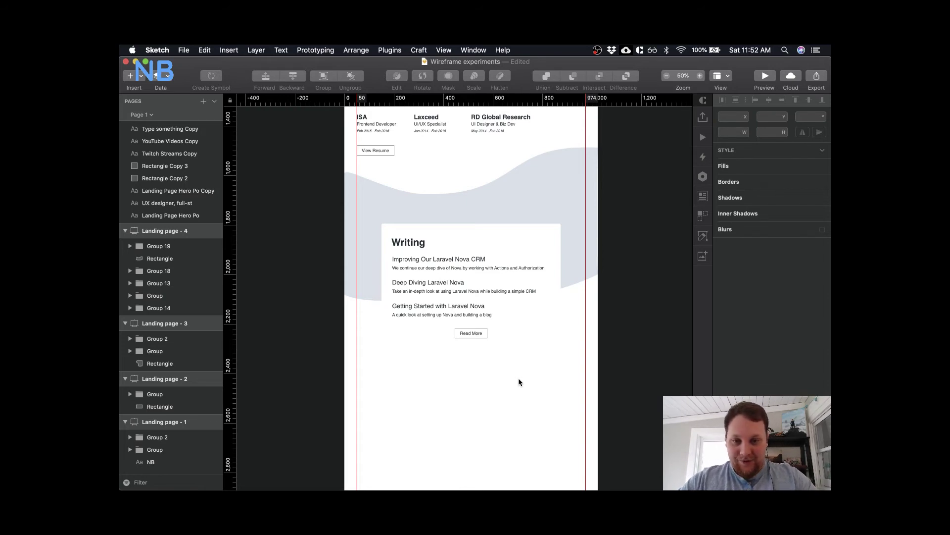
pyautogui.scroll(5, 518, 378)
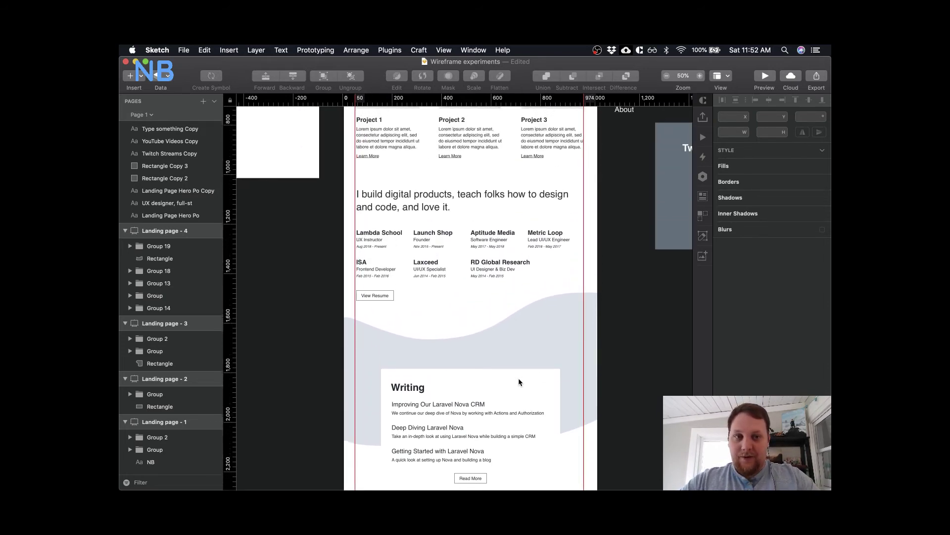
pyautogui.scroll(8, 518, 378)
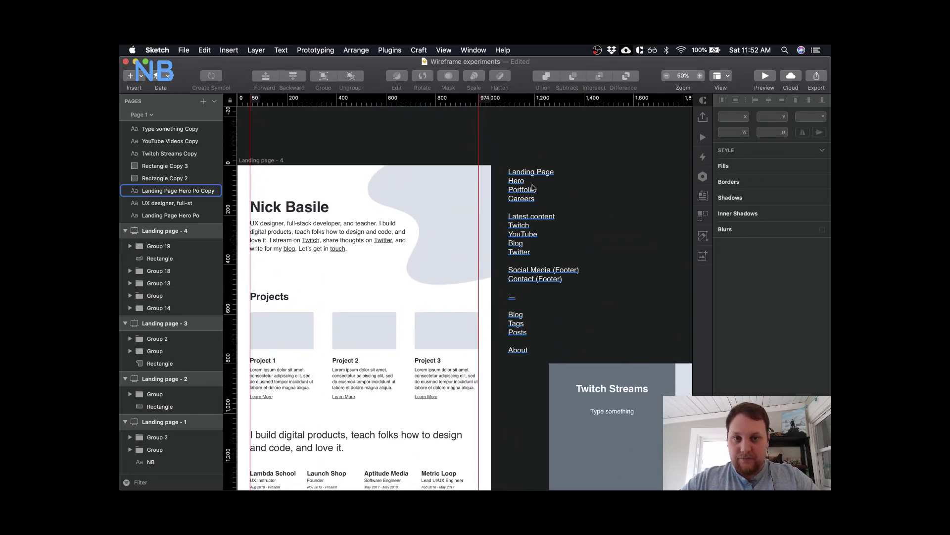
pyautogui.click(532, 189)
pyautogui.doubleClick(532, 189)
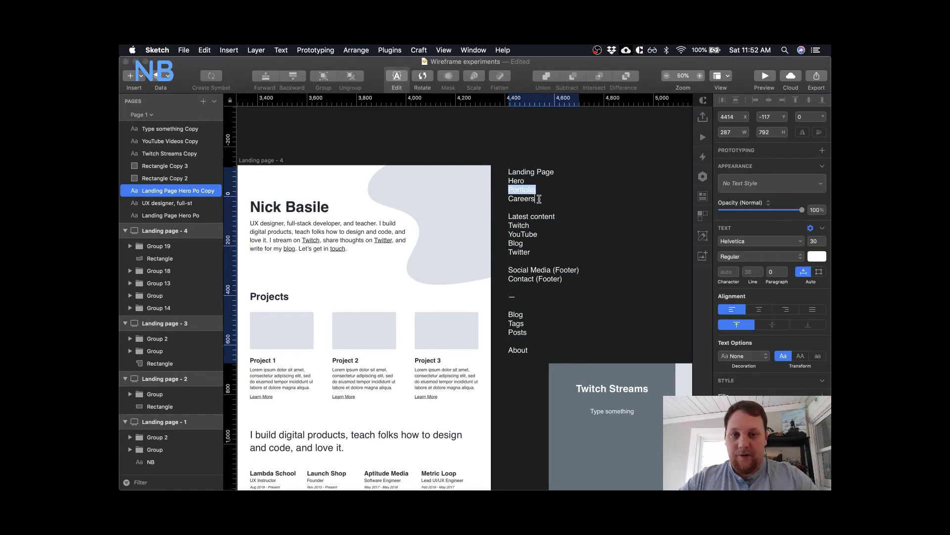
pyautogui.moveTo(539, 199); pyautogui.dragTo(508, 180)
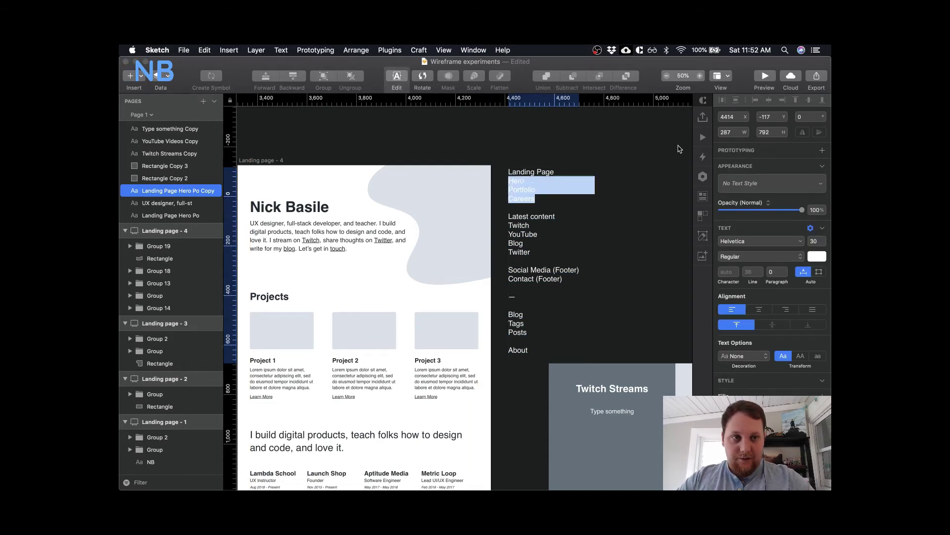
pyautogui.click(752, 355)
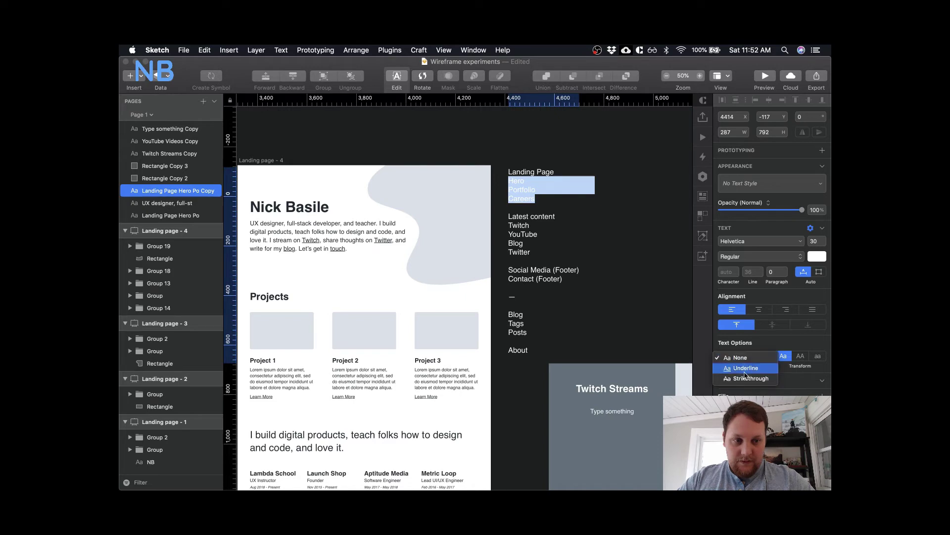
pyautogui.click(746, 379)
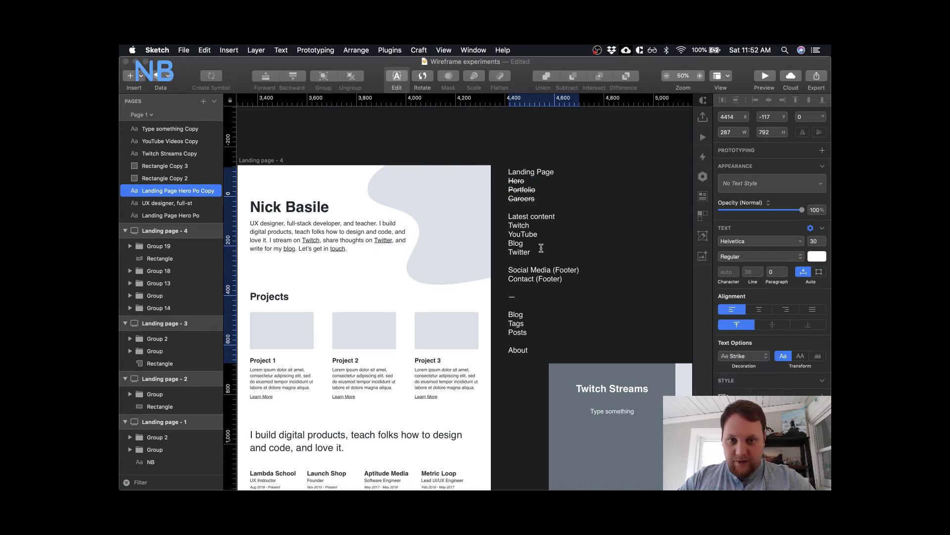
# - Strike through the Blog entry under Latest content in the checklist and finish editing the text
pyautogui.moveTo(545, 250); pyautogui.dragTo(508, 242)
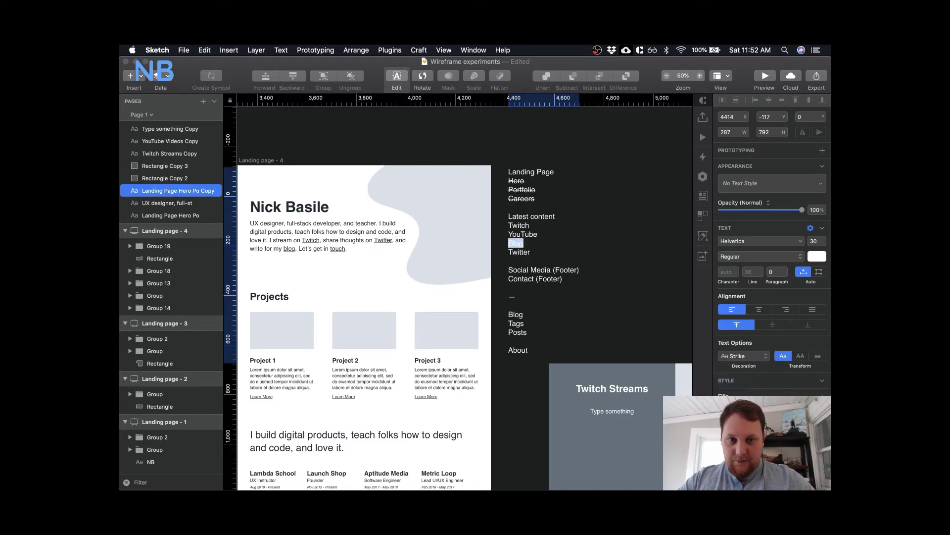
pyautogui.click(741, 355)
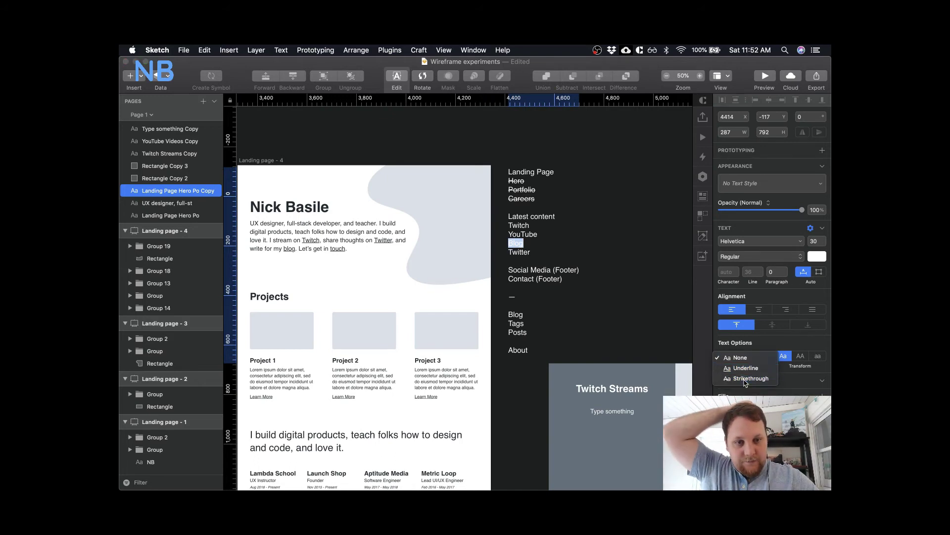
pyautogui.click(746, 379)
pyautogui.press('Escape')
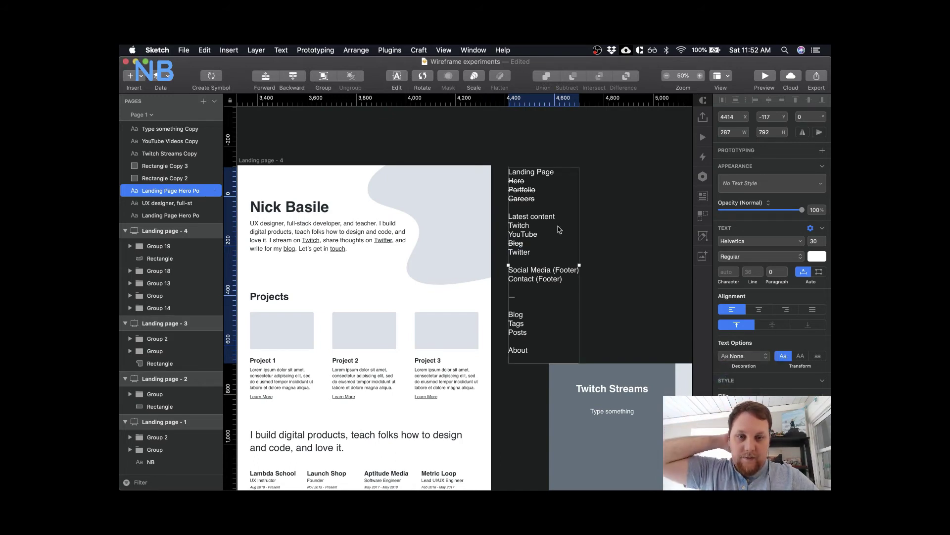
# - Review the Landing page - 4 layout from the hero to the Writing card against the content checklist and the Twitch Streams block
pyautogui.hscroll(-3, 558, 257)
pyautogui.scroll(-1, 558, 257)
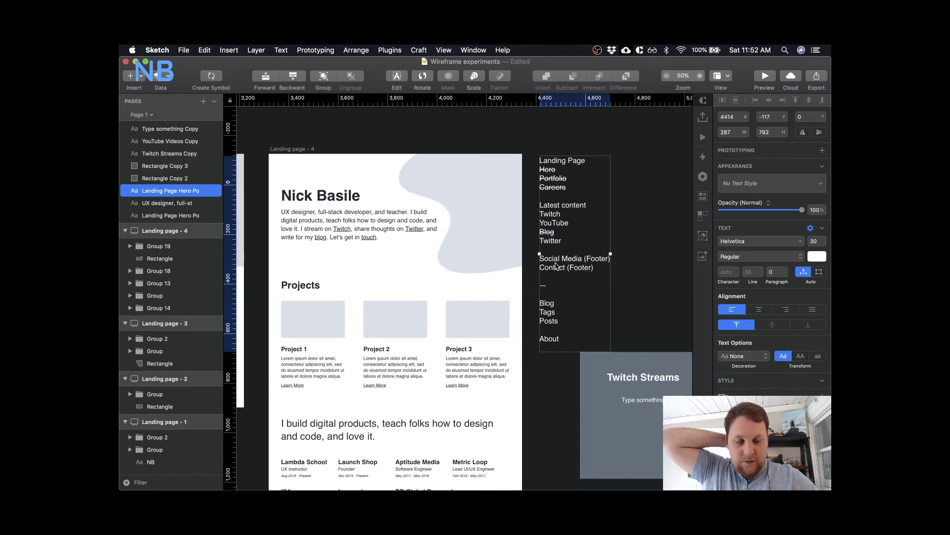
pyautogui.scroll(-6, 502, 266)
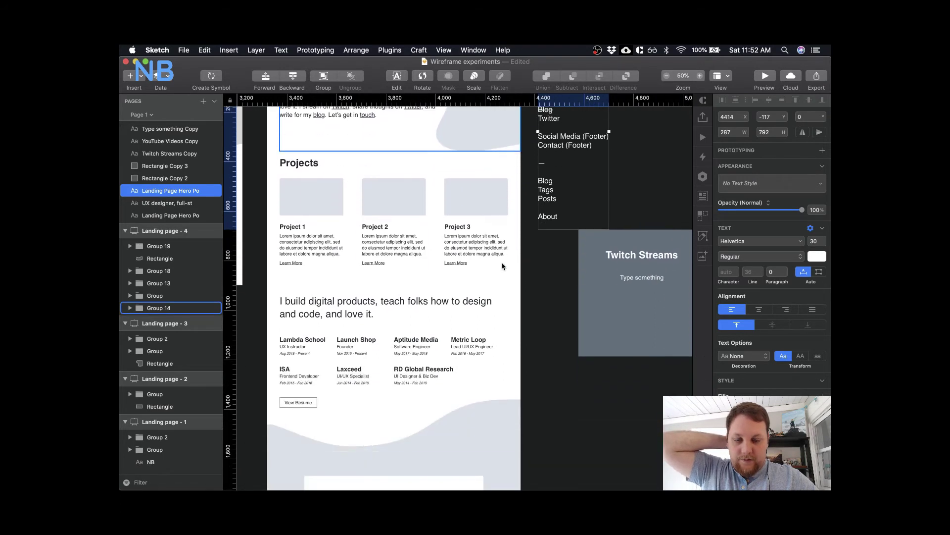
pyautogui.scroll(-2, 502, 266)
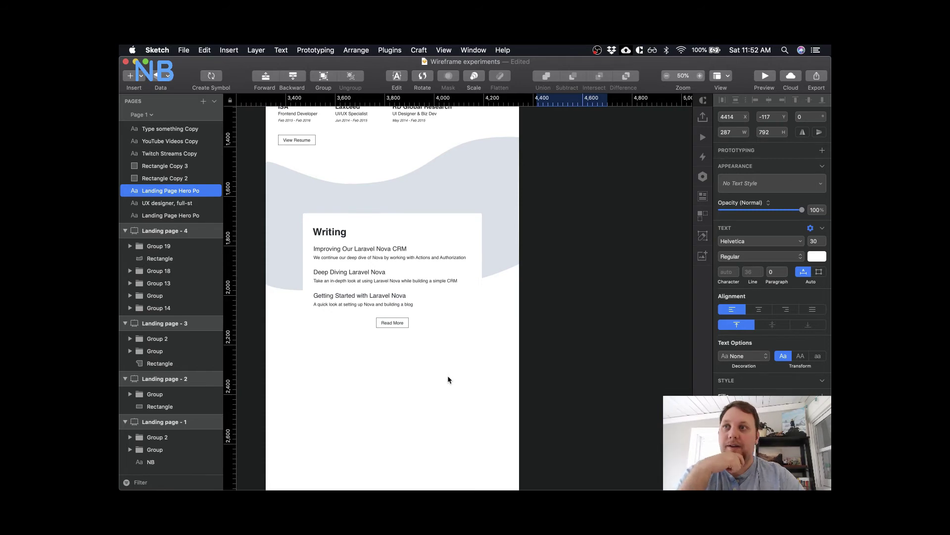
pyautogui.scroll(3, 449, 379)
pyautogui.hscroll(2, 448, 380)
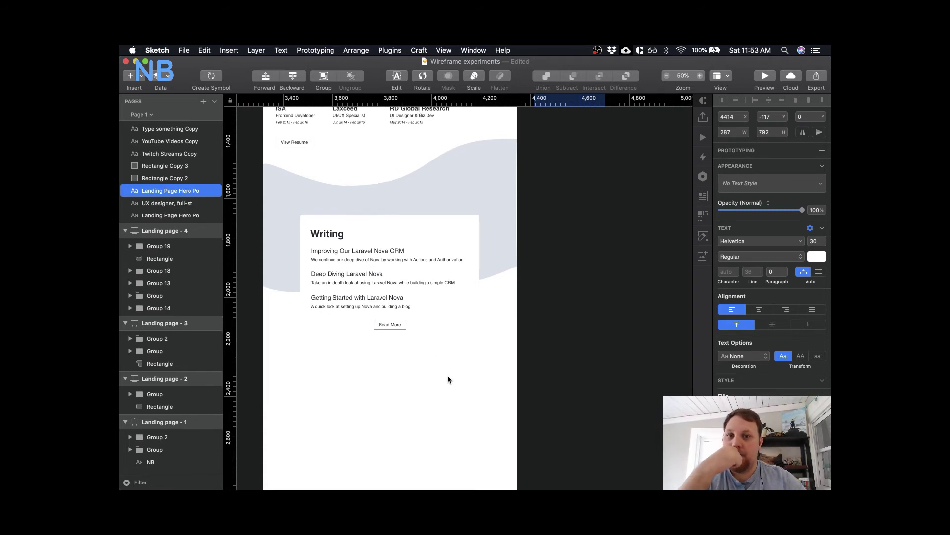
pyautogui.scroll(2, 449, 379)
pyautogui.hscroll(1, 448, 379)
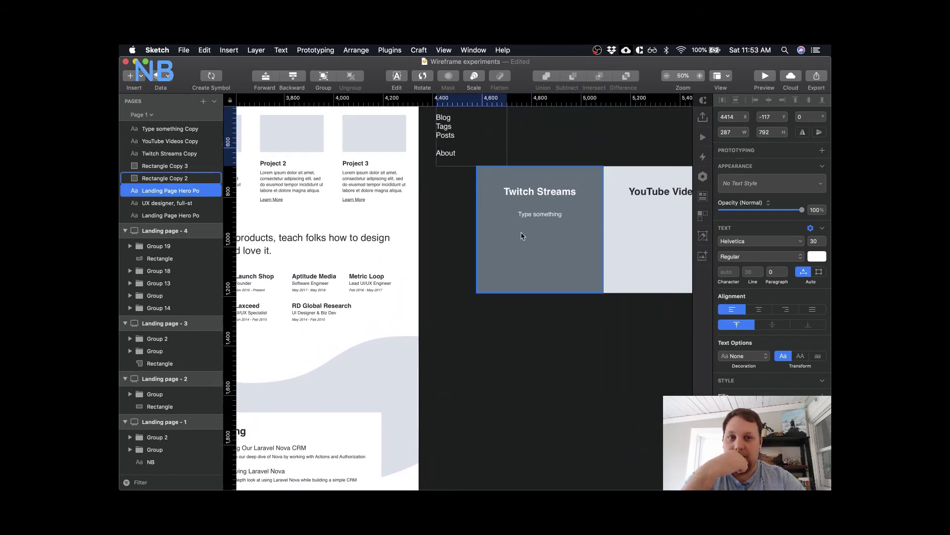
pyautogui.scroll(-2, 435, 372)
pyautogui.hscroll(-3, 436, 372)
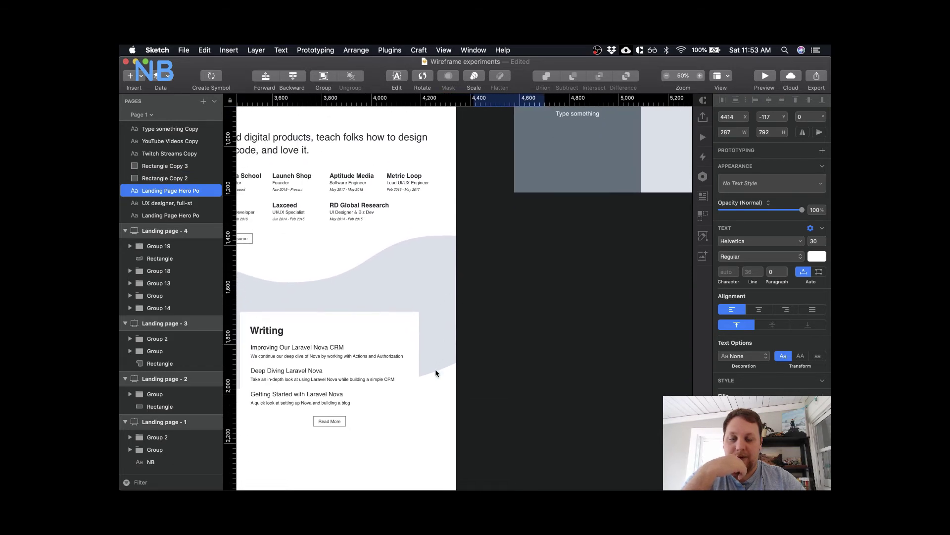
pyautogui.scroll(1, 436, 372)
pyautogui.hscroll(1, 436, 373)
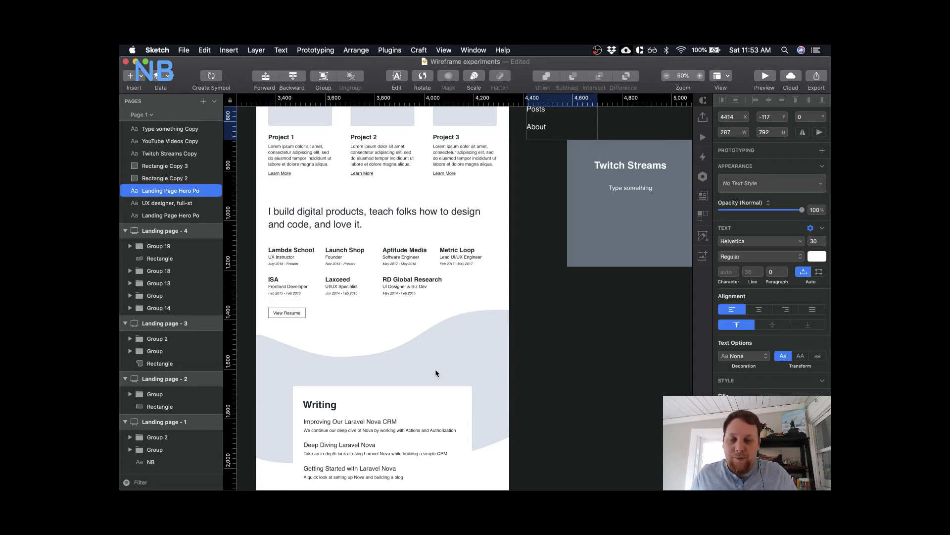
pyautogui.scroll(-5, 435, 371)
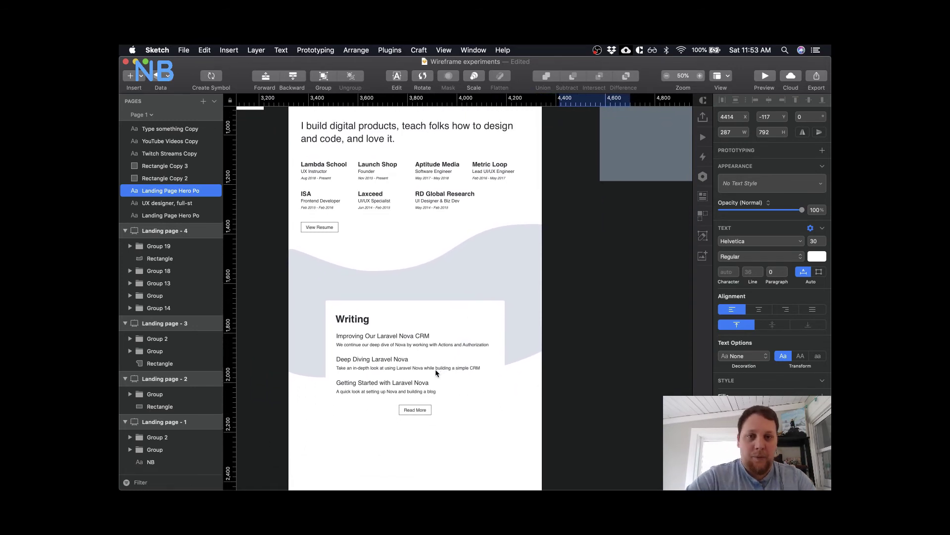
pyautogui.scroll(4, 435, 369)
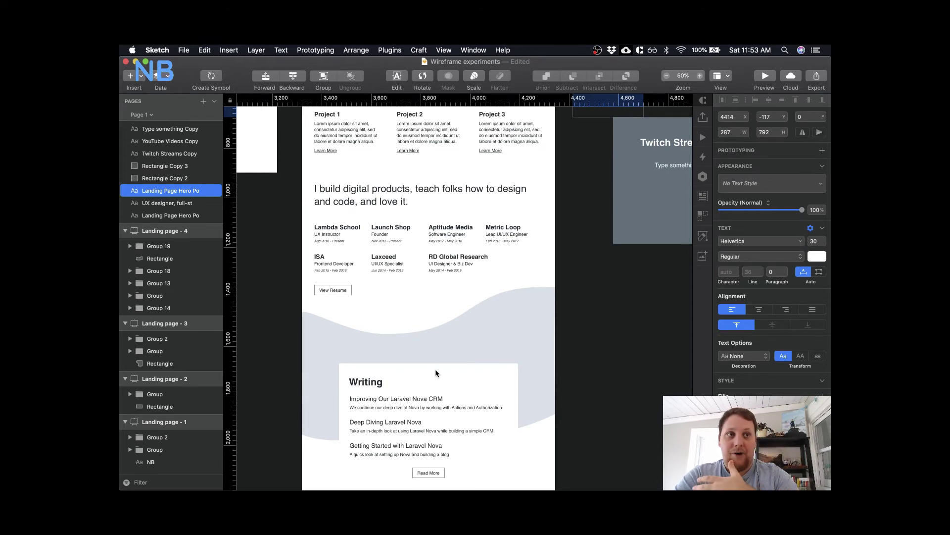
pyautogui.scroll(-3, 435, 371)
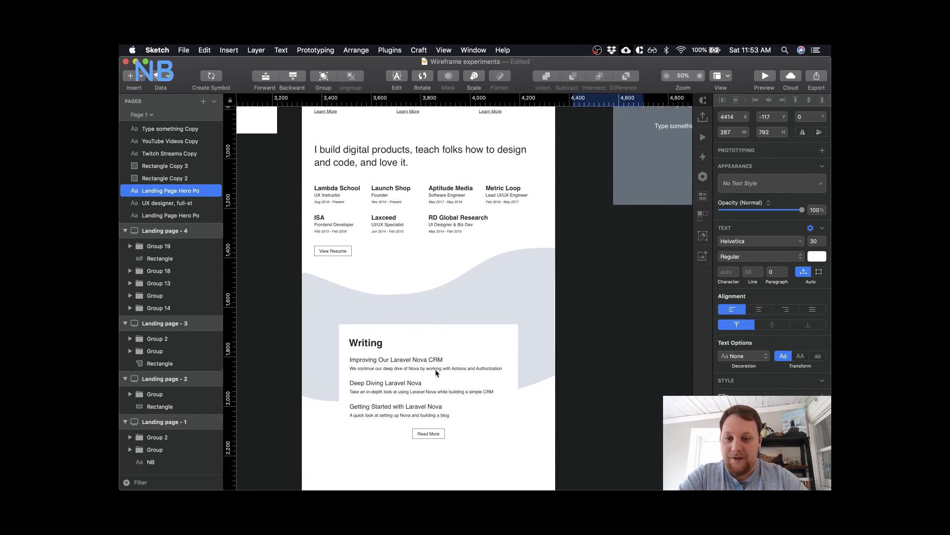
pyautogui.scroll(6, 435, 369)
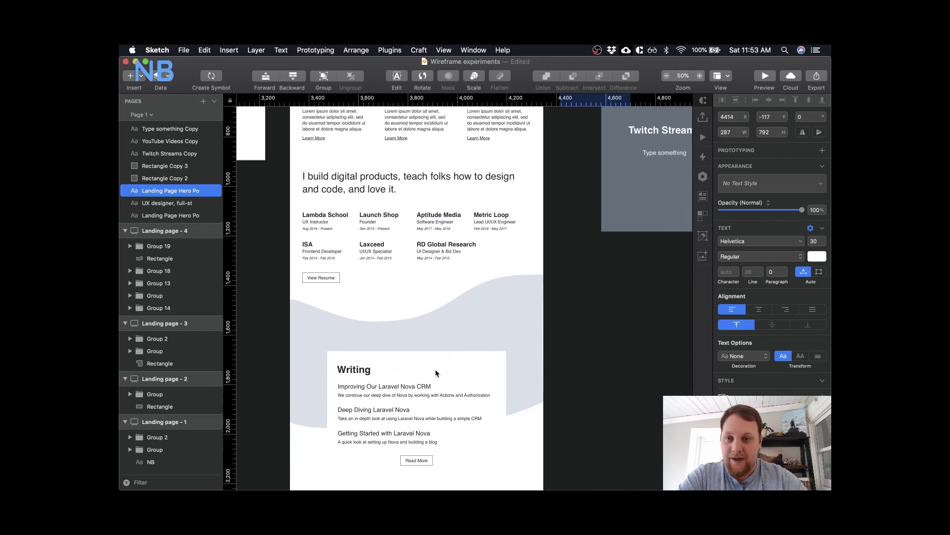
pyautogui.scroll(1, 435, 369)
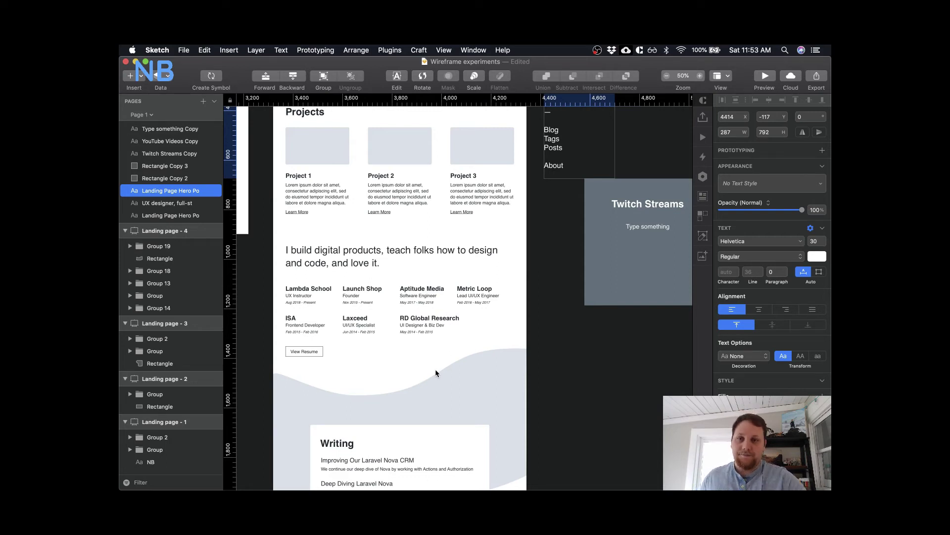
pyautogui.scroll(5, 435, 369)
pyautogui.hscroll(-2, 436, 369)
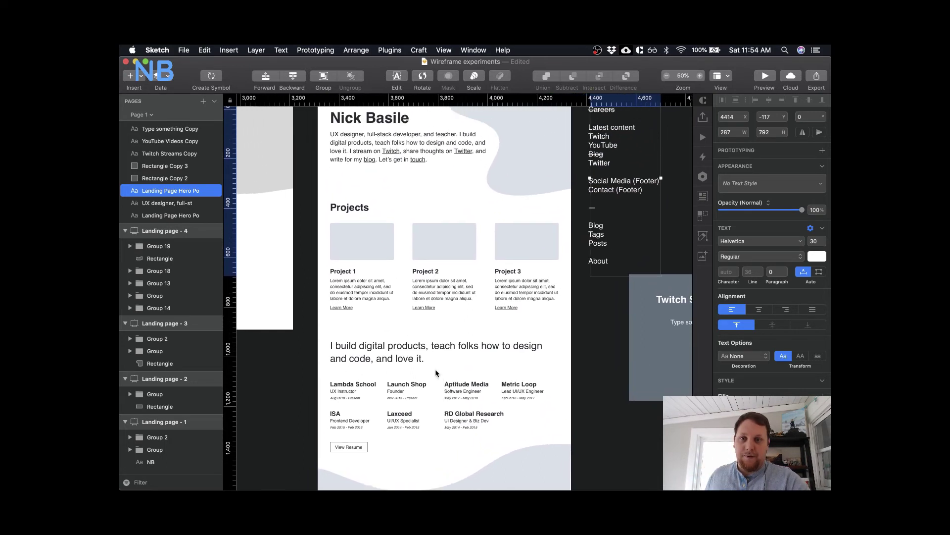
pyautogui.scroll(3, 436, 369)
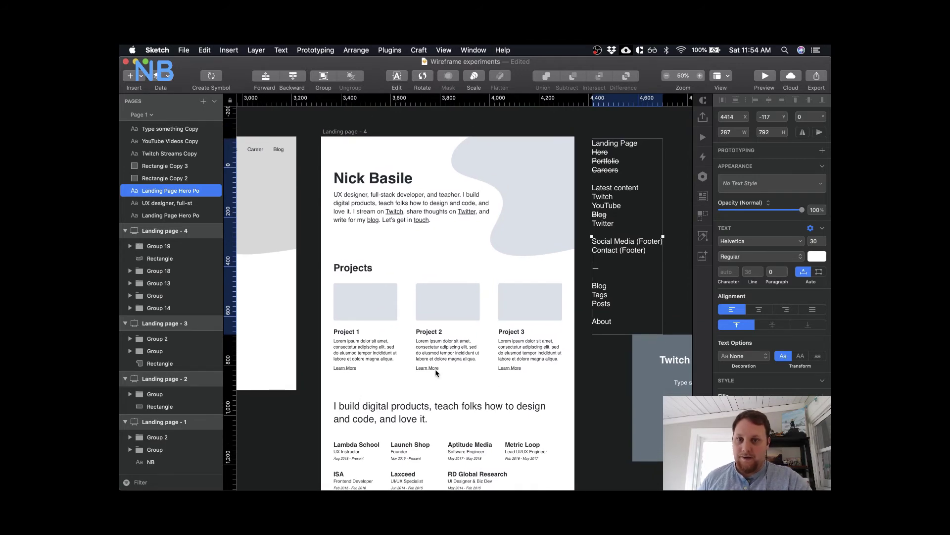
# - Examine the area from the Writing card to the Learning Live section, plus the Twitch Streams and YouTube Videos blocks and remaining checklist entries
pyautogui.scroll(-10, 435, 372)
pyautogui.hscroll(3, 436, 371)
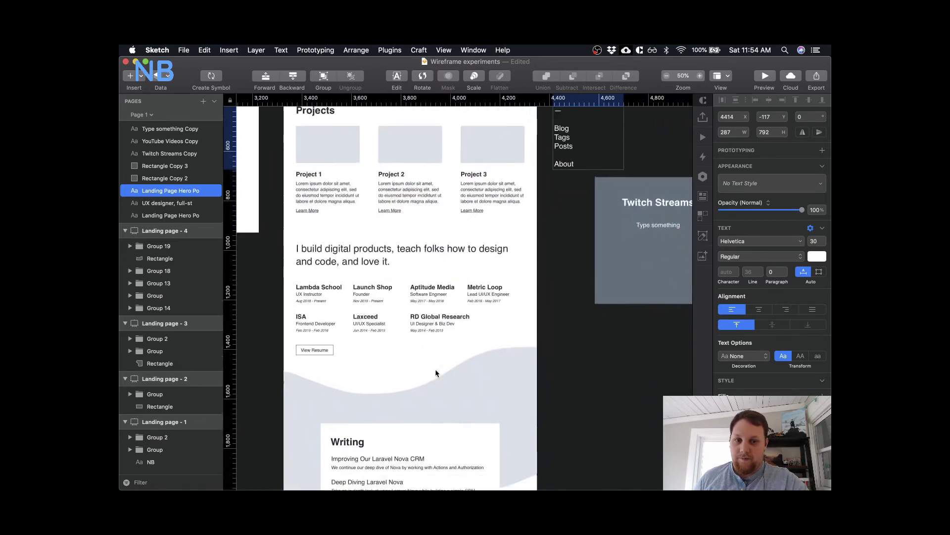
pyautogui.hscroll(-1, 488, 267)
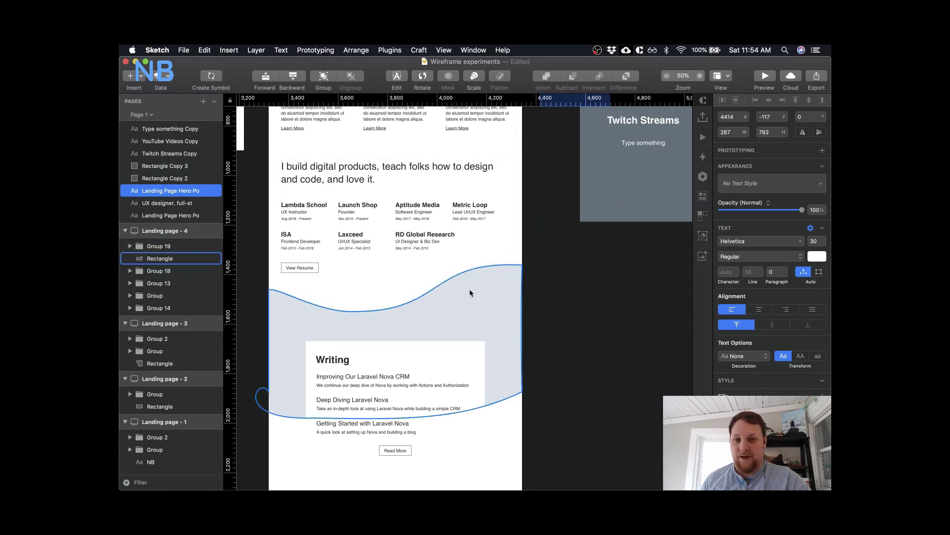
pyautogui.scroll(-3, 469, 289)
pyautogui.hscroll(-1, 469, 289)
pyautogui.moveTo(393, 480)
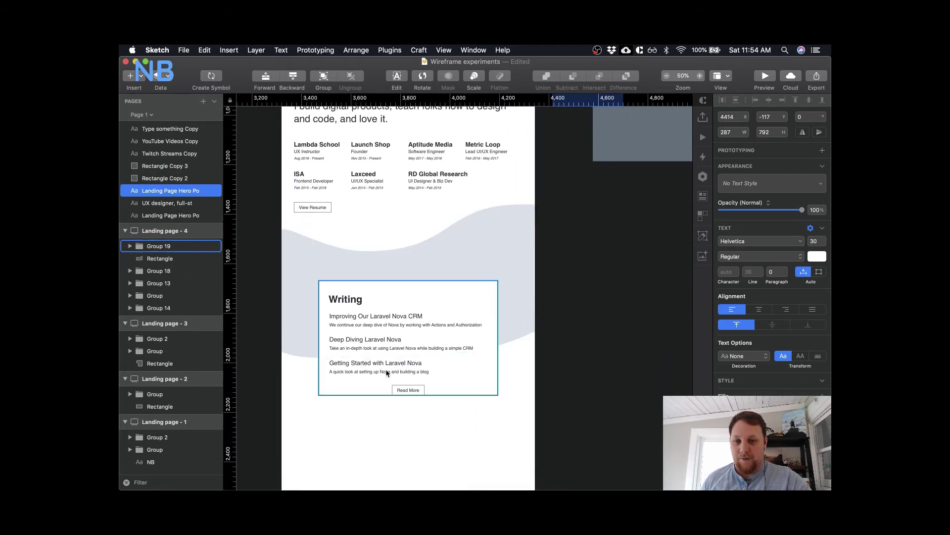
pyautogui.scroll(-5, 385, 369)
pyautogui.scroll(-3, 386, 370)
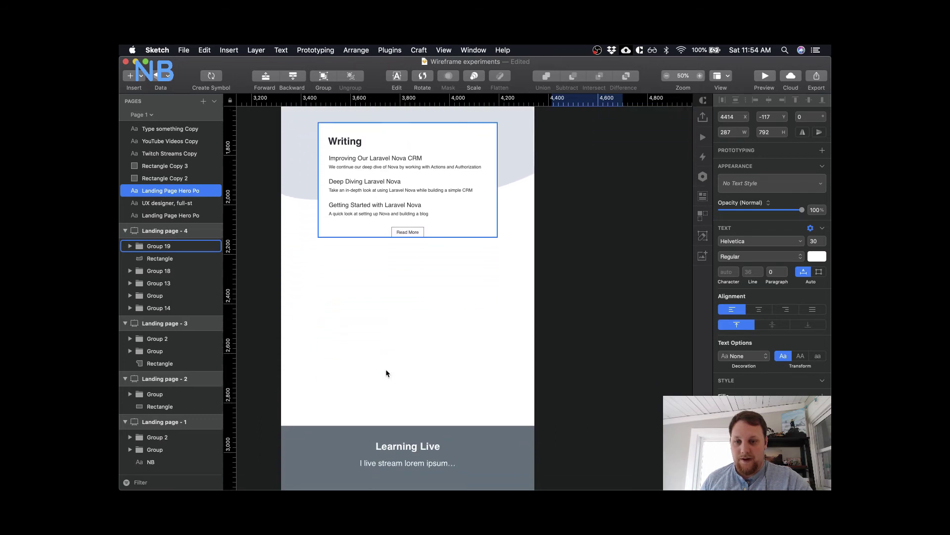
pyautogui.scroll(5, 423, 339)
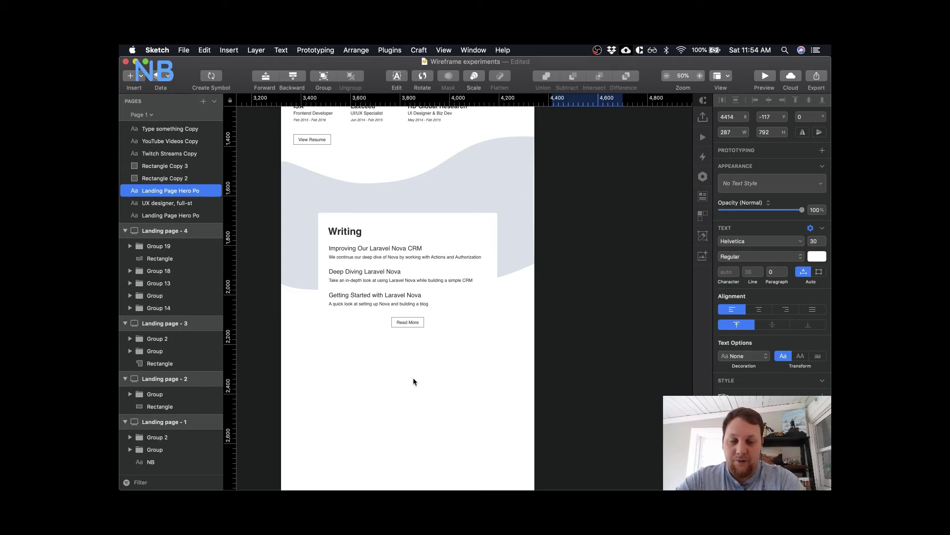
pyautogui.scroll(-5, 414, 381)
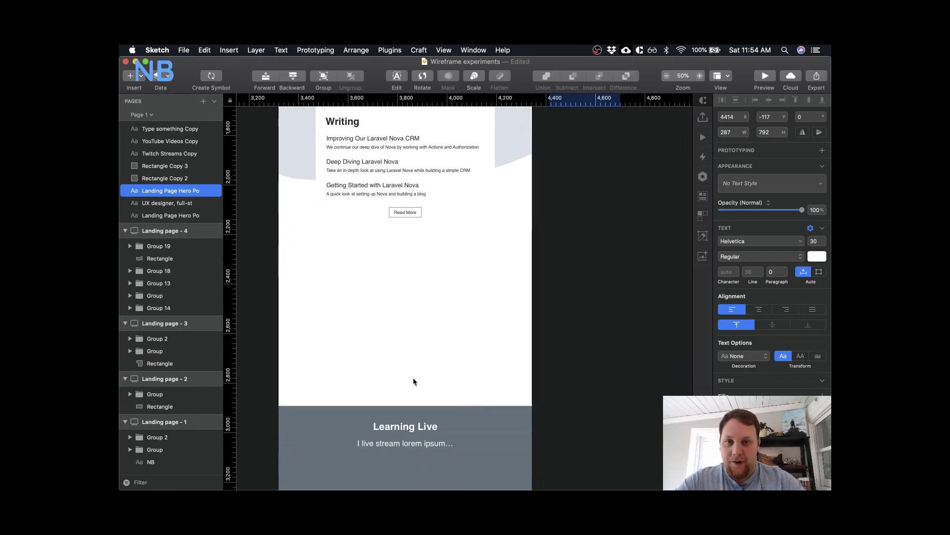
pyautogui.scroll(-5, 414, 381)
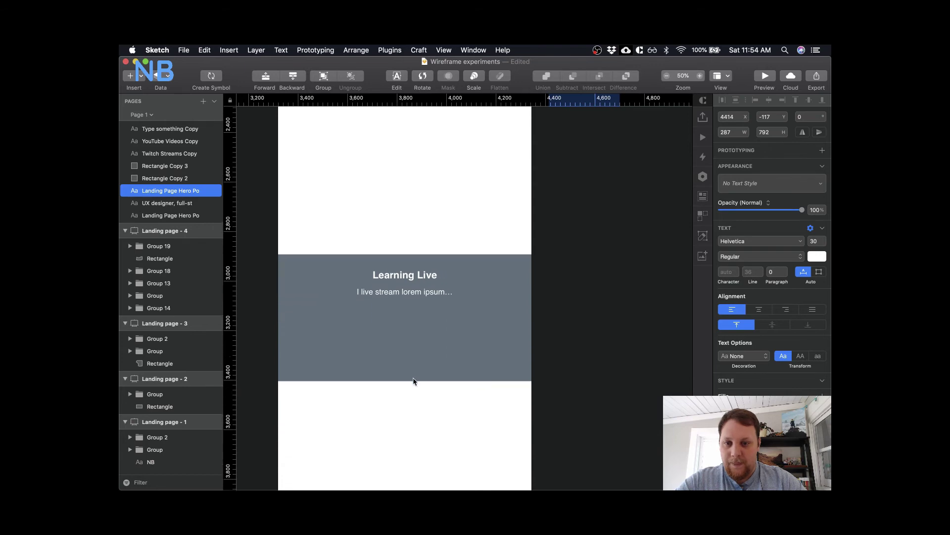
pyautogui.scroll(-4, 413, 381)
pyautogui.scroll(13, 414, 381)
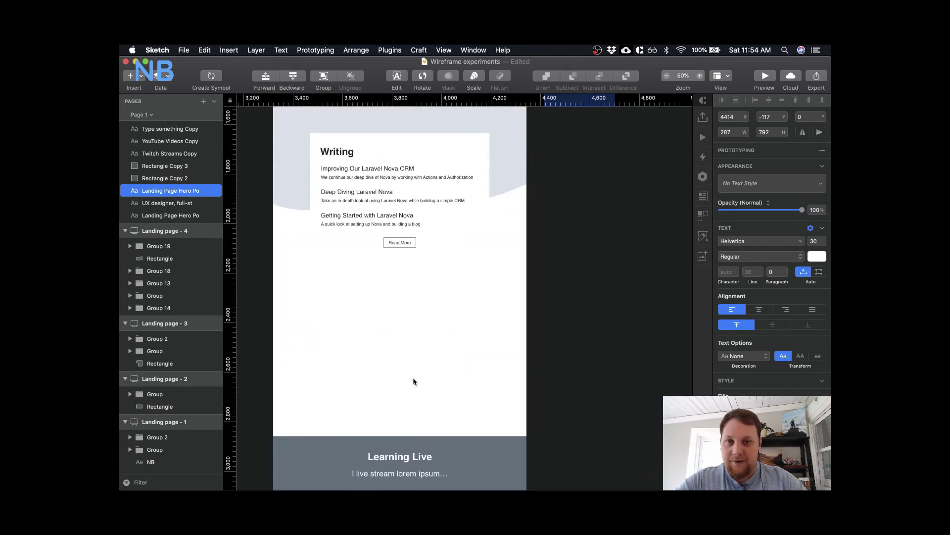
pyautogui.scroll(8, 414, 381)
pyautogui.hscroll(8, 414, 381)
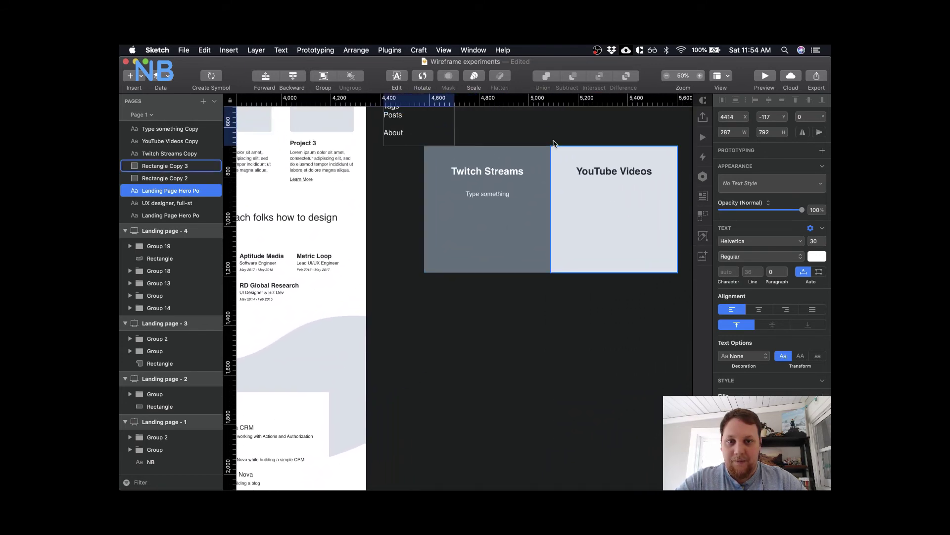
pyautogui.scroll(5, 503, 323)
pyautogui.hscroll(-1, 503, 323)
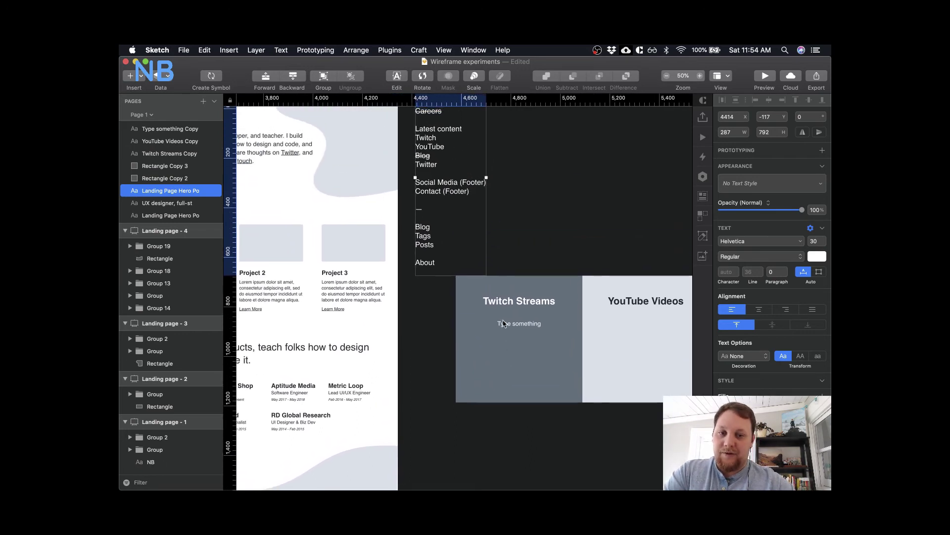
pyautogui.hscroll(-2, 503, 324)
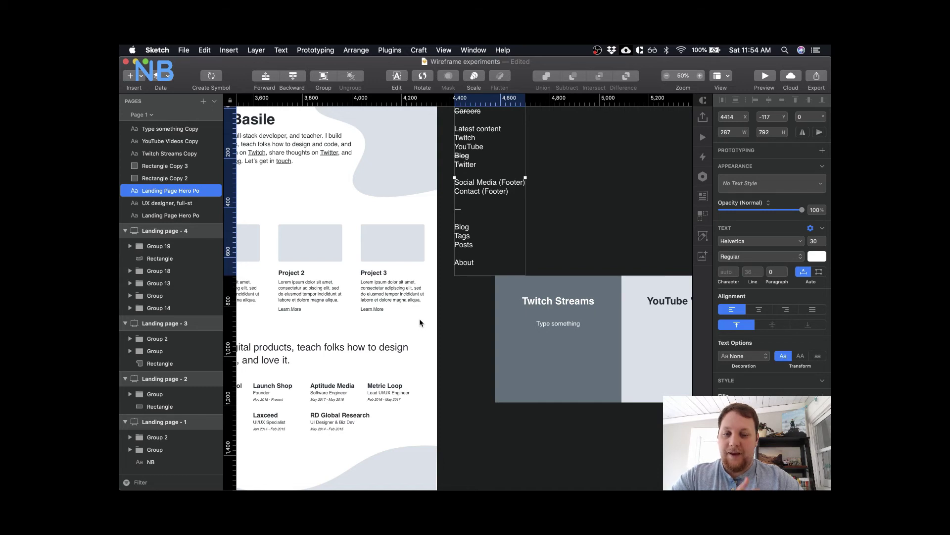
# - Examine the Landing page - 4 layout from the hero to the blank area below the Writing card, alongside the content checklist
pyautogui.hscroll(-3, 420, 320)
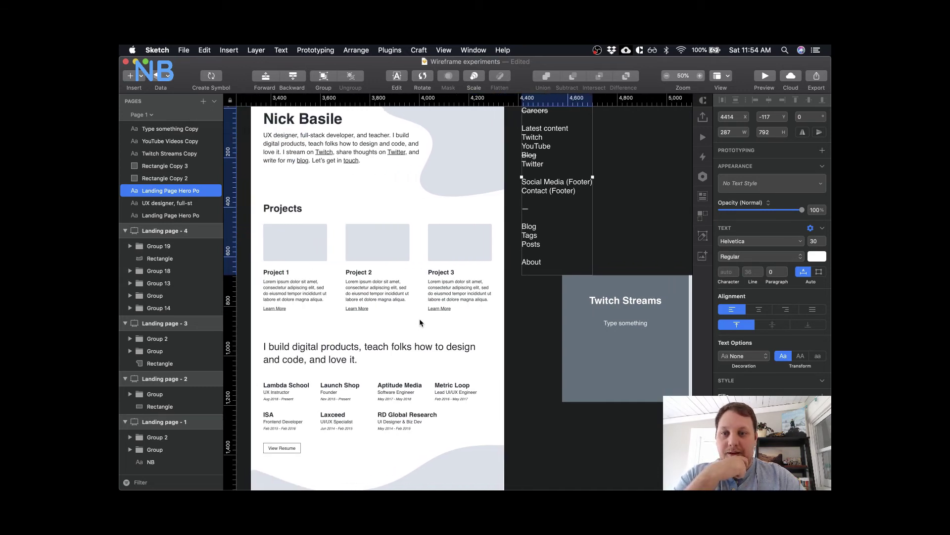
pyautogui.scroll(-5, 420, 320)
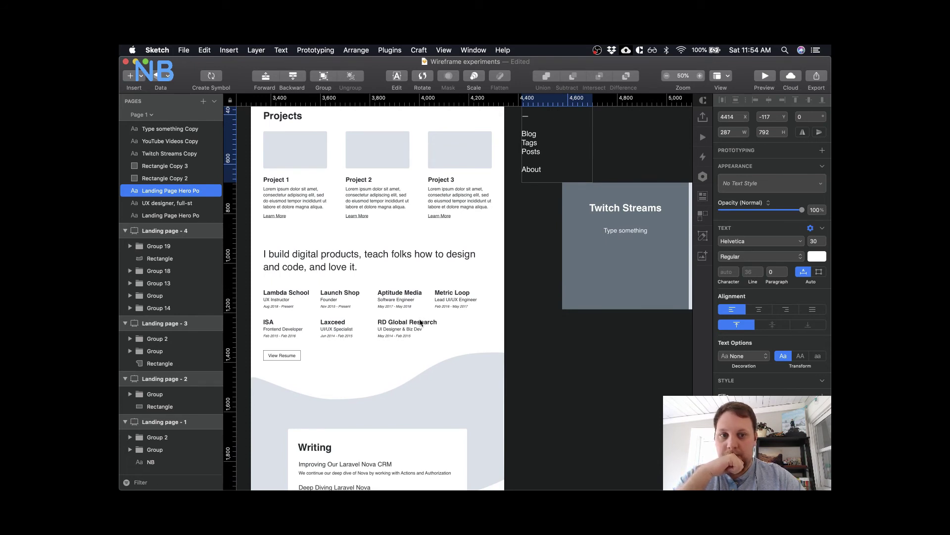
pyautogui.scroll(4, 420, 321)
pyautogui.hscroll(2, 420, 322)
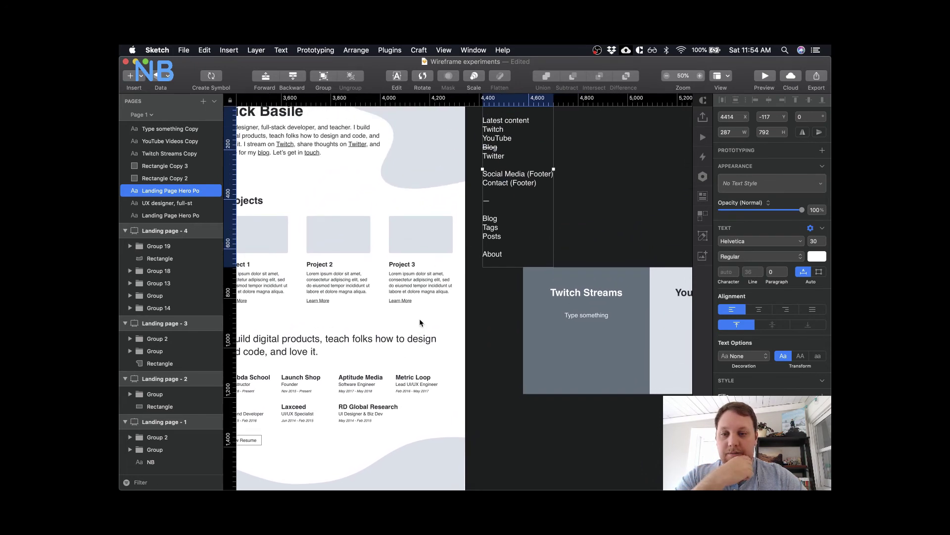
pyautogui.hscroll(-3, 420, 323)
pyautogui.scroll(-14, 419, 322)
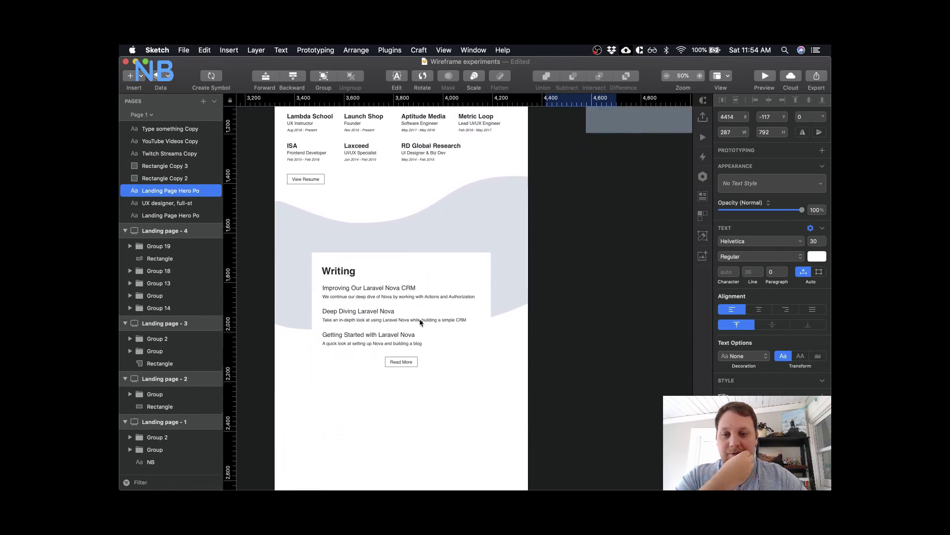
pyautogui.scroll(-3, 419, 322)
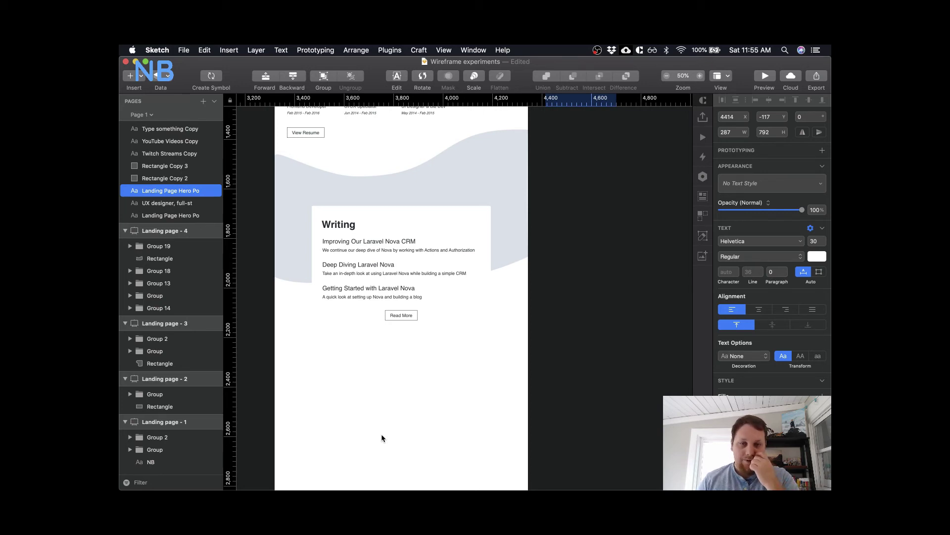
pyautogui.scroll(6, 381, 435)
pyautogui.hscroll(3, 381, 435)
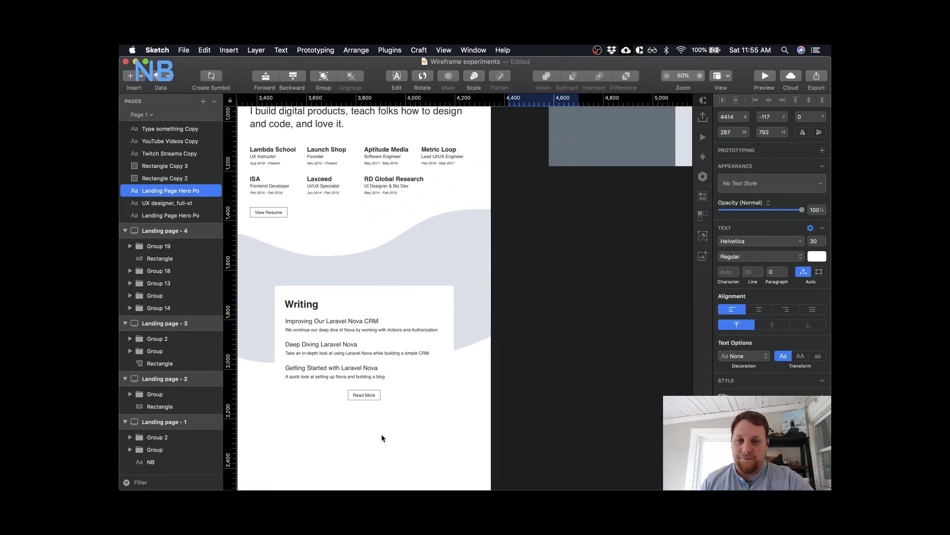
pyautogui.scroll(-5, 382, 437)
pyautogui.hscroll(-3, 382, 437)
# - Add the text Community in the blank area below the Writing card and color it the saved dark navy
pyautogui.click(422, 382)
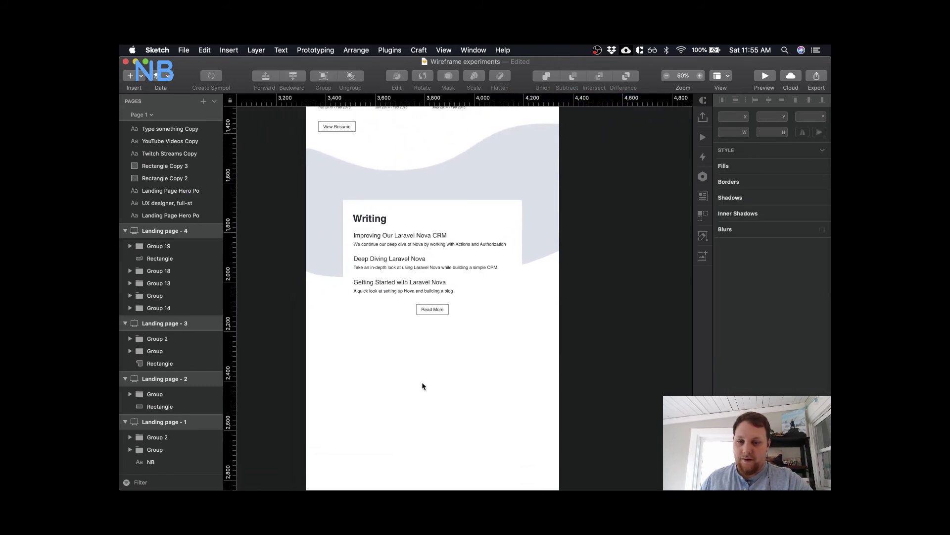
pyautogui.press('t')
pyautogui.click(388, 371)
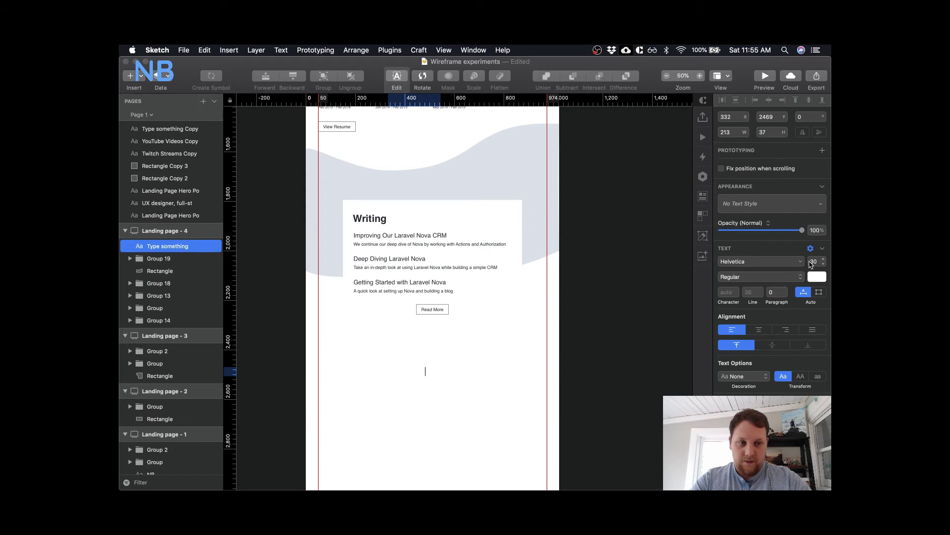
pyautogui.click(820, 280)
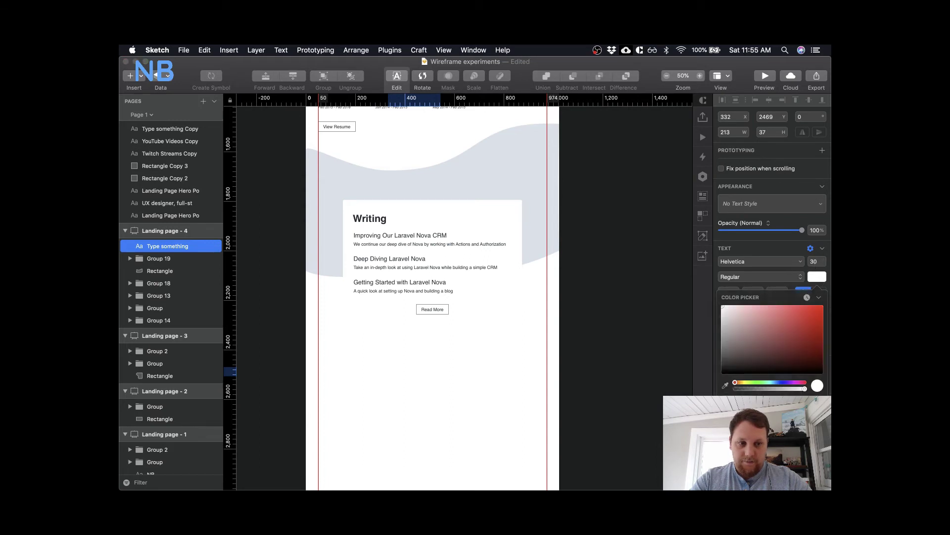
pyautogui.click(727, 435)
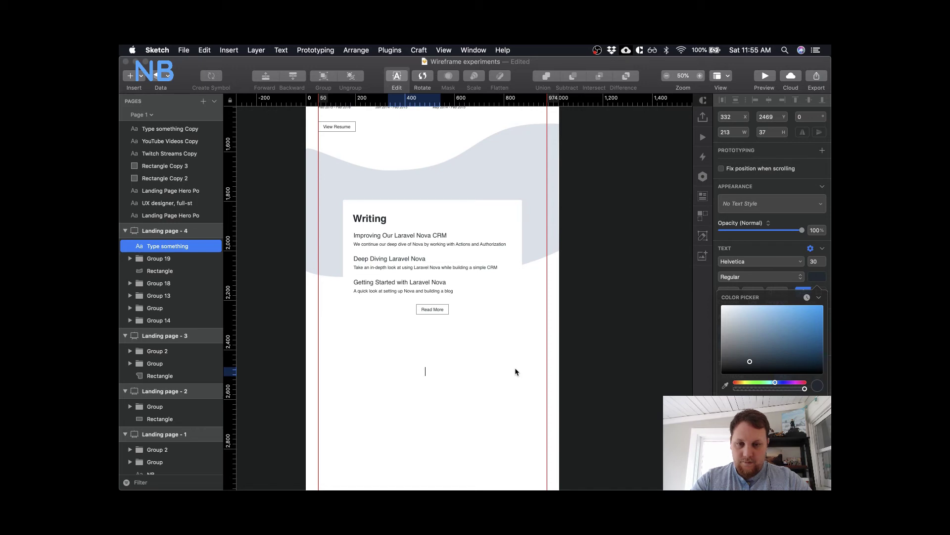
pyautogui.press('Escape')
pyautogui.press('Escape')
pyautogui.click(411, 372)
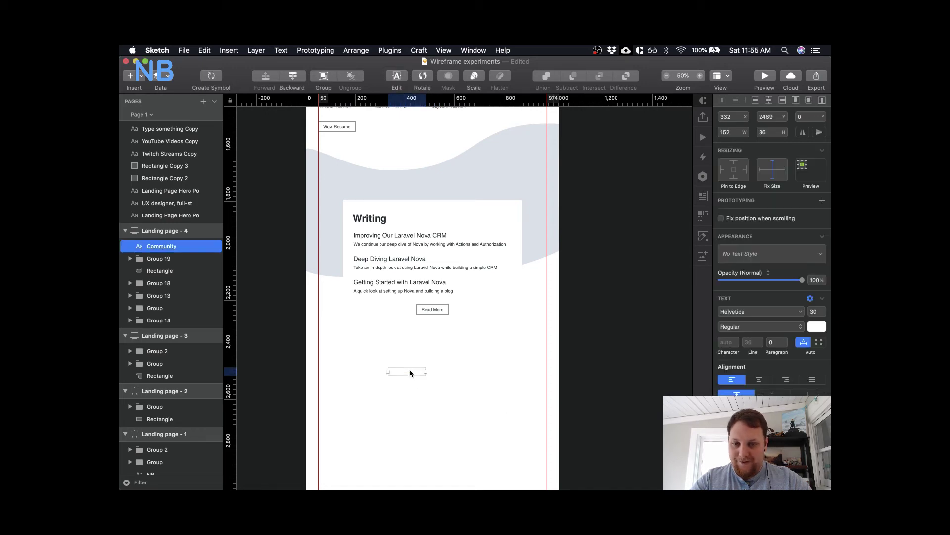
pyautogui.click(818, 326)
pyautogui.click(728, 436)
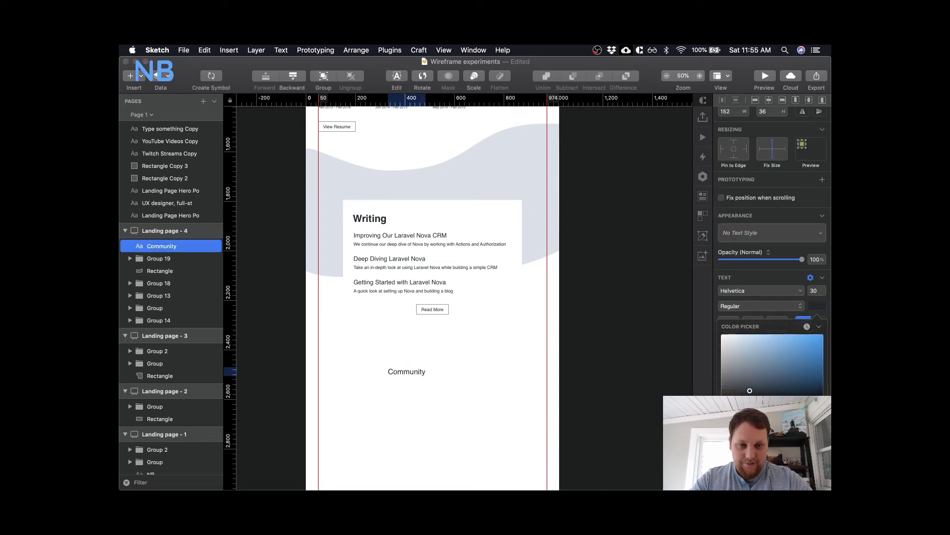
pyautogui.click(488, 388)
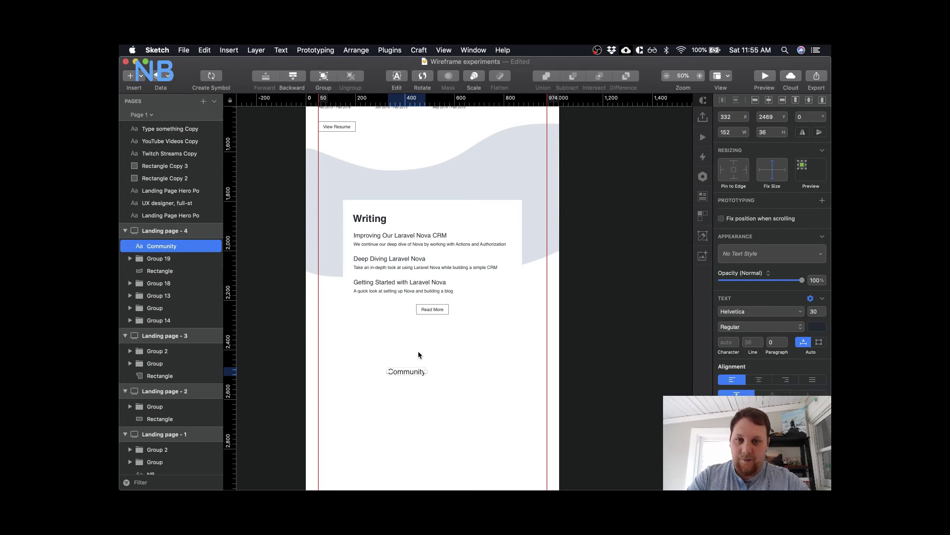
# - Create a text style from the Writing heading inside the card and name it H2
pyautogui.keyDown('super'); pyautogui.click(369, 218); pyautogui.keyUp('super')
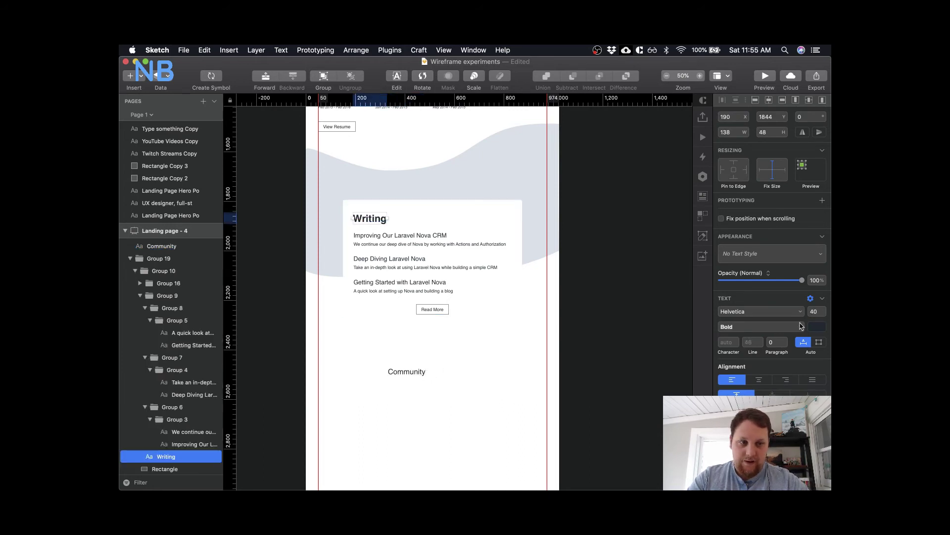
pyautogui.click(767, 260)
pyautogui.click(766, 265)
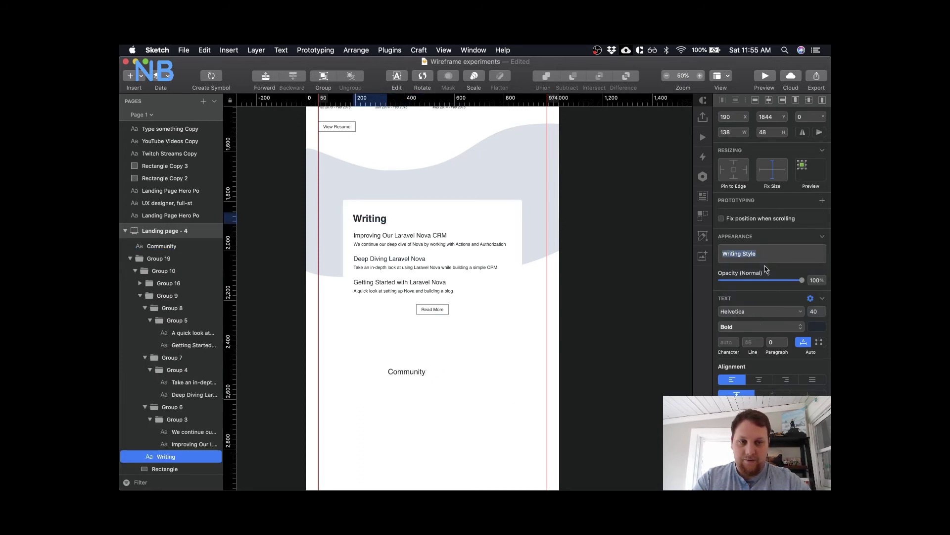
pyautogui.write('H@')
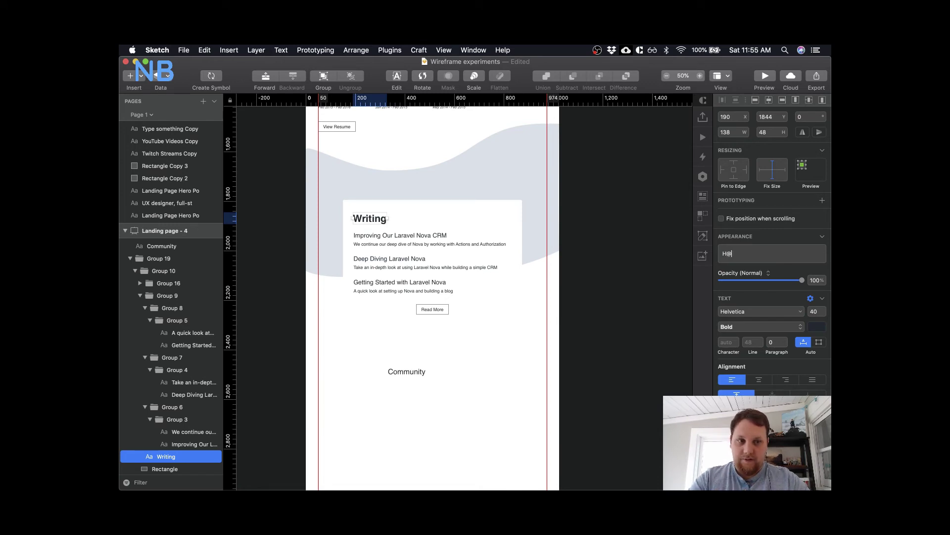
pyautogui.press('Return')
pyautogui.click(755, 257)
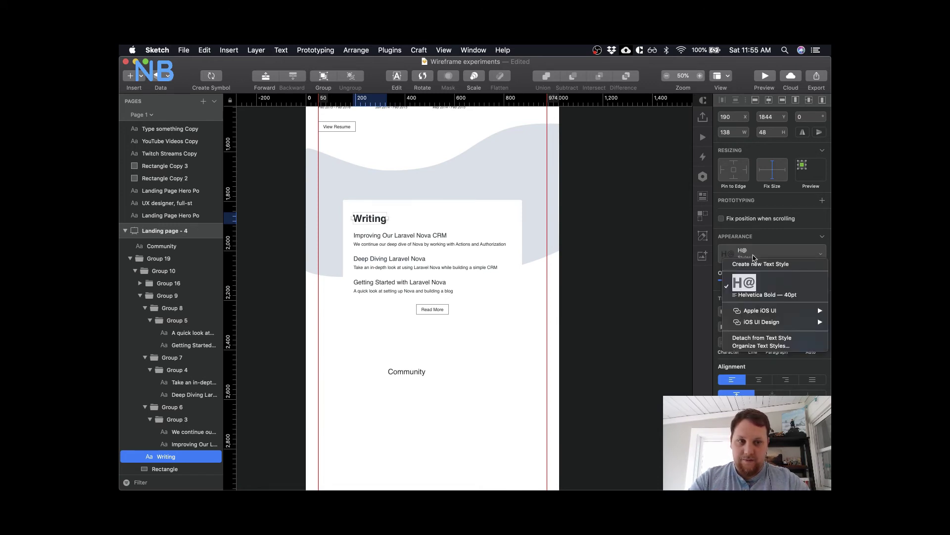
pyautogui.click(755, 346)
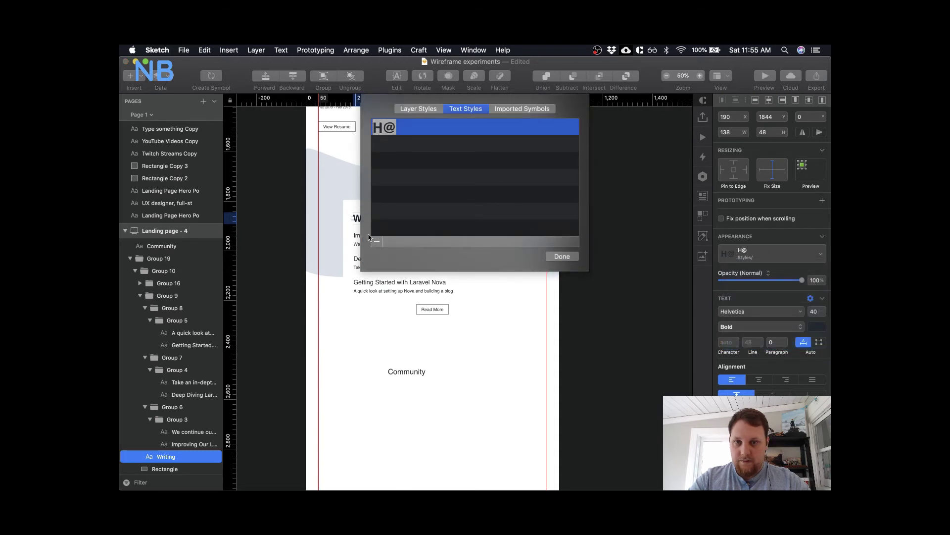
pyautogui.doubleClick(387, 129)
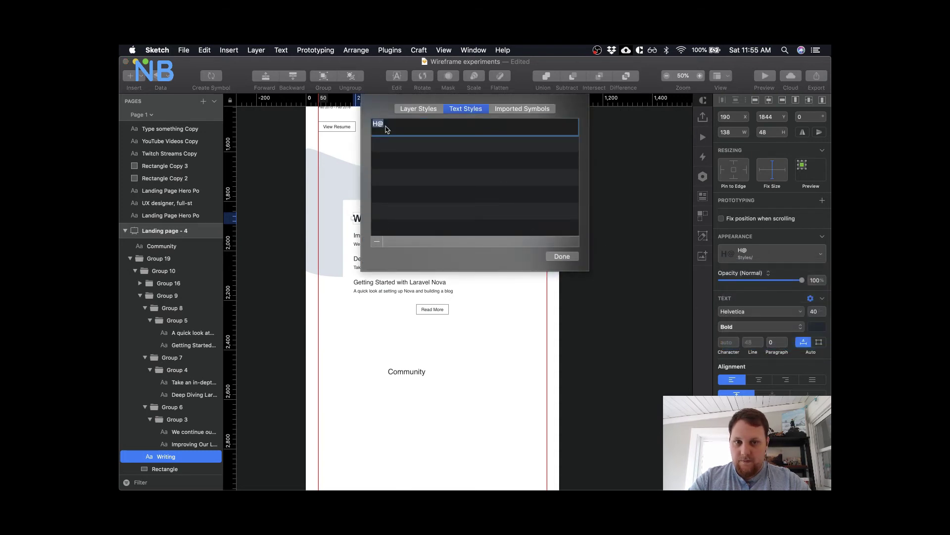
pyautogui.write('H2')
pyautogui.press('Return')
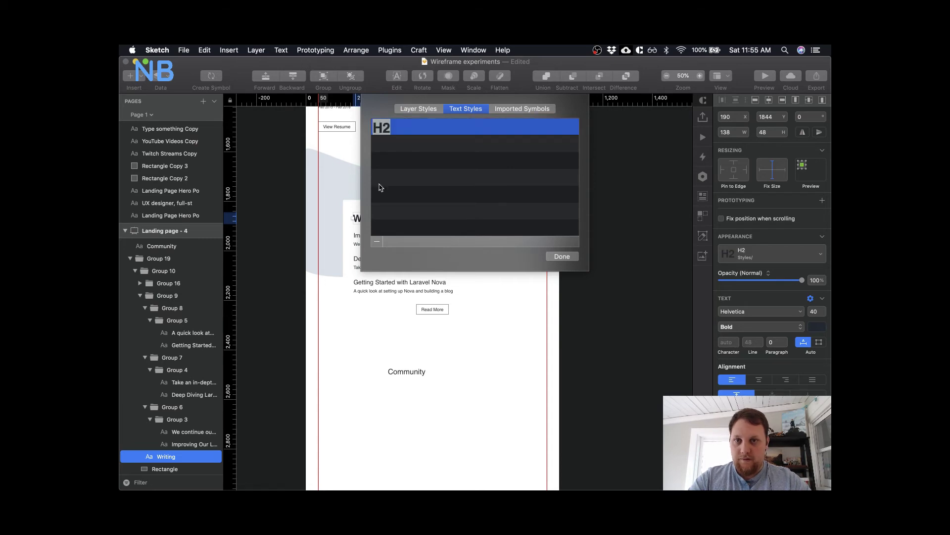
pyautogui.click(561, 255)
# - Apply the H2 text style to the Community heading and the Projects heading on Landing page - 4
pyautogui.click(406, 372)
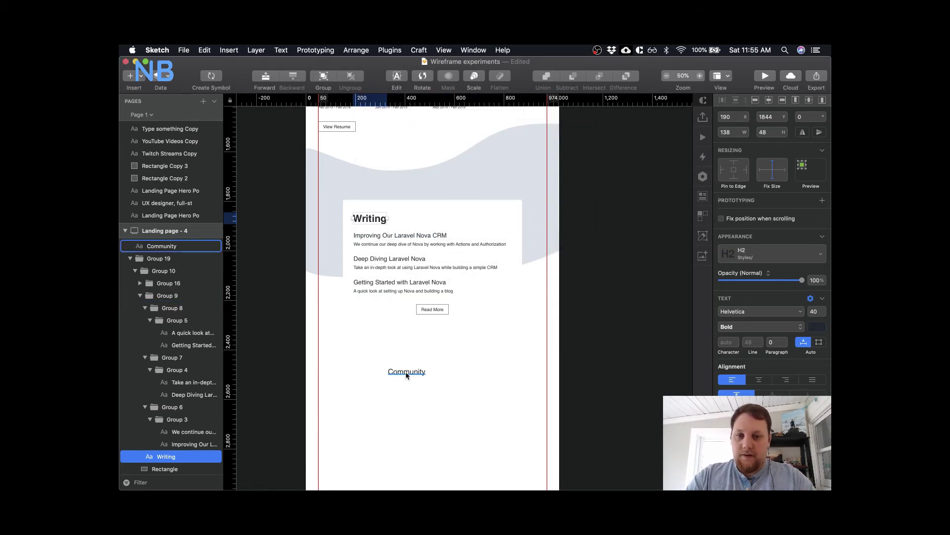
pyautogui.click(791, 254)
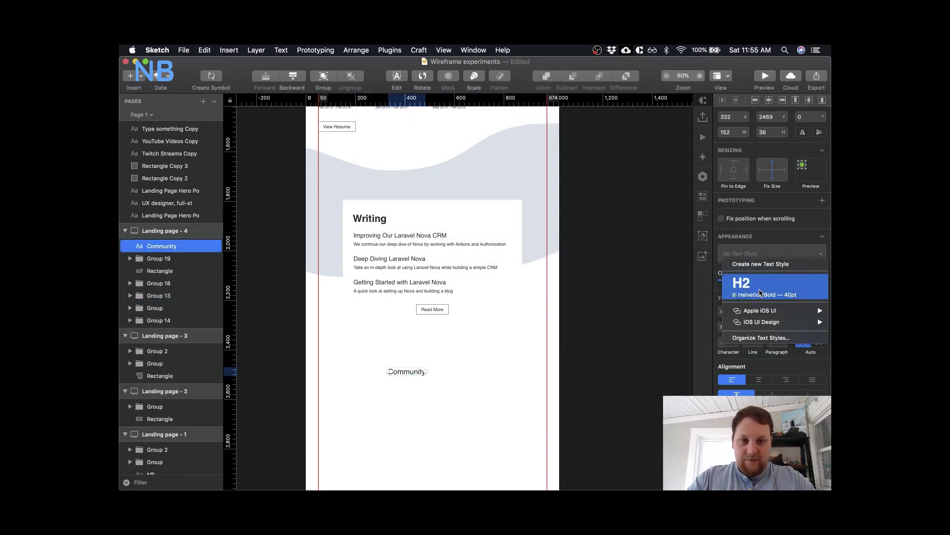
pyautogui.click(761, 296)
pyautogui.scroll(12, 406, 203)
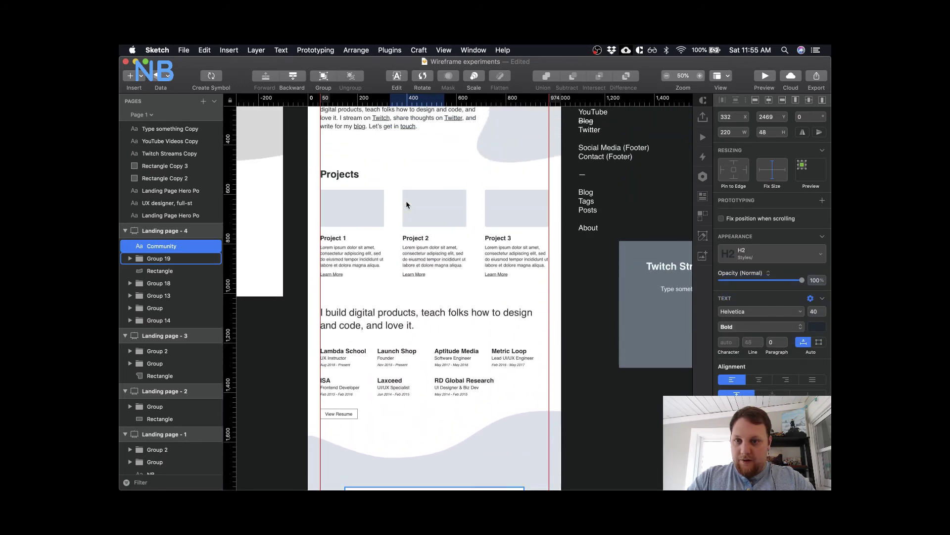
pyautogui.click(354, 206)
pyautogui.click(760, 256)
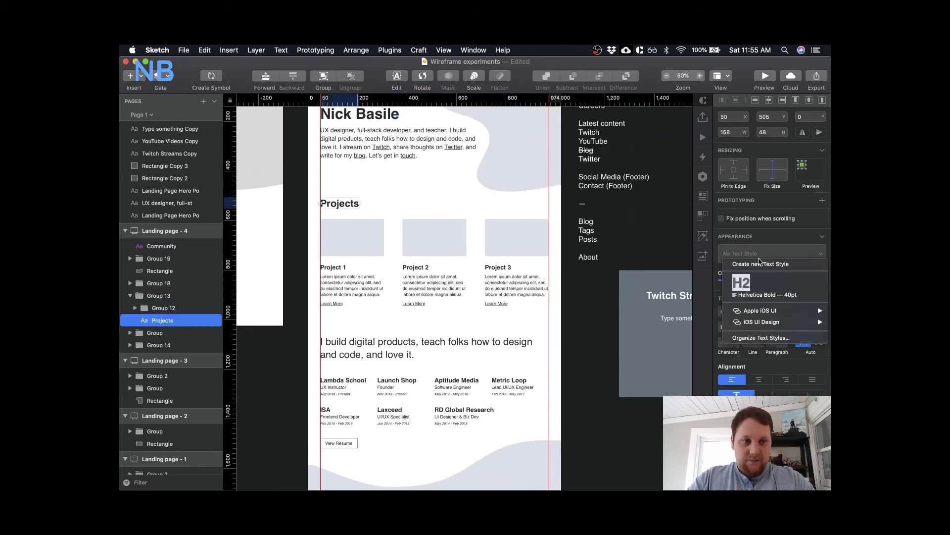
pyautogui.click(751, 289)
pyautogui.scroll(3, 431, 237)
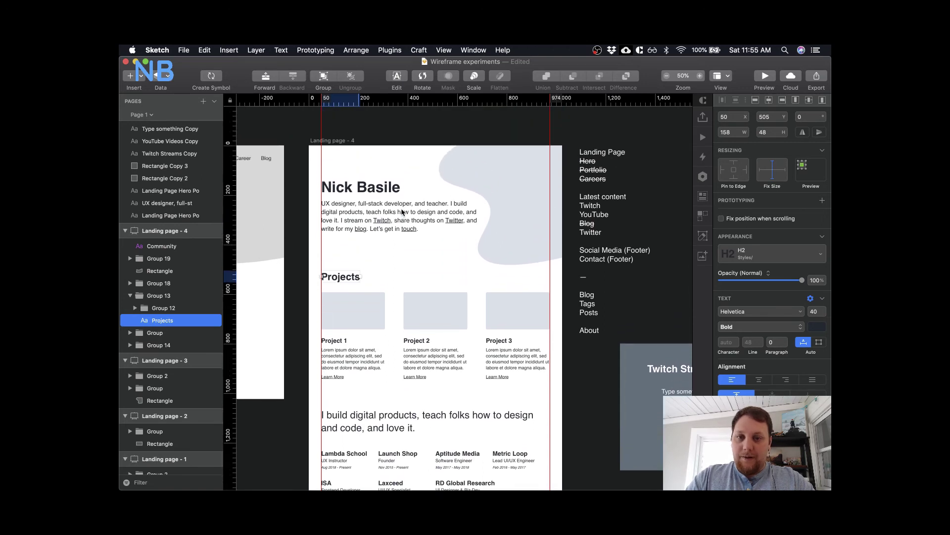
pyautogui.click(367, 193)
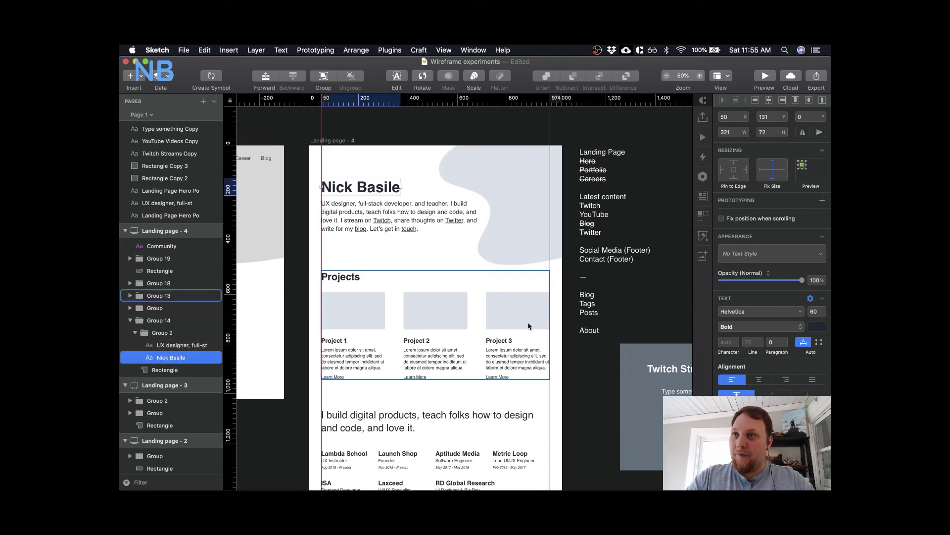
pyautogui.scroll(-3, 480, 346)
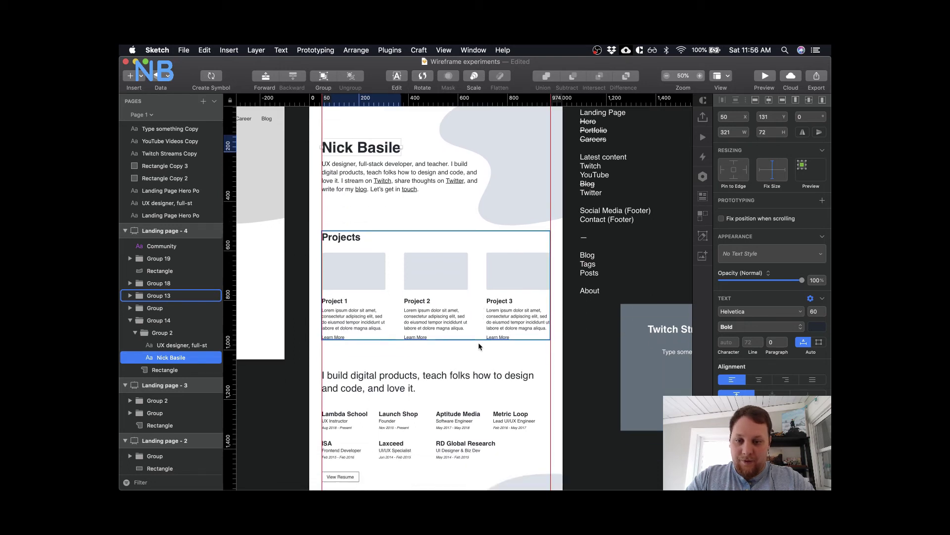
# - Move the Community heading up so it is centered beneath the Writing card, at about X 402, Y 2364
pyautogui.scroll(-10, 478, 346)
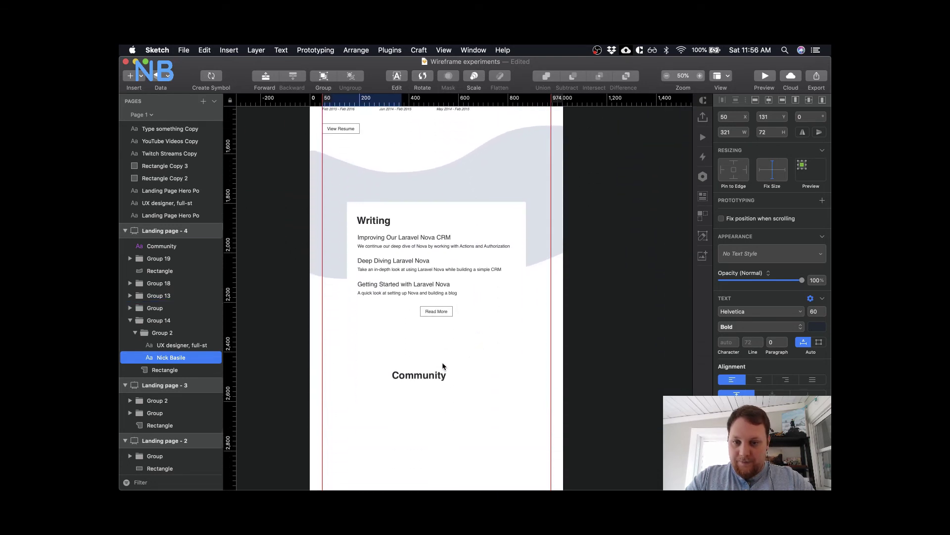
pyautogui.click(425, 377)
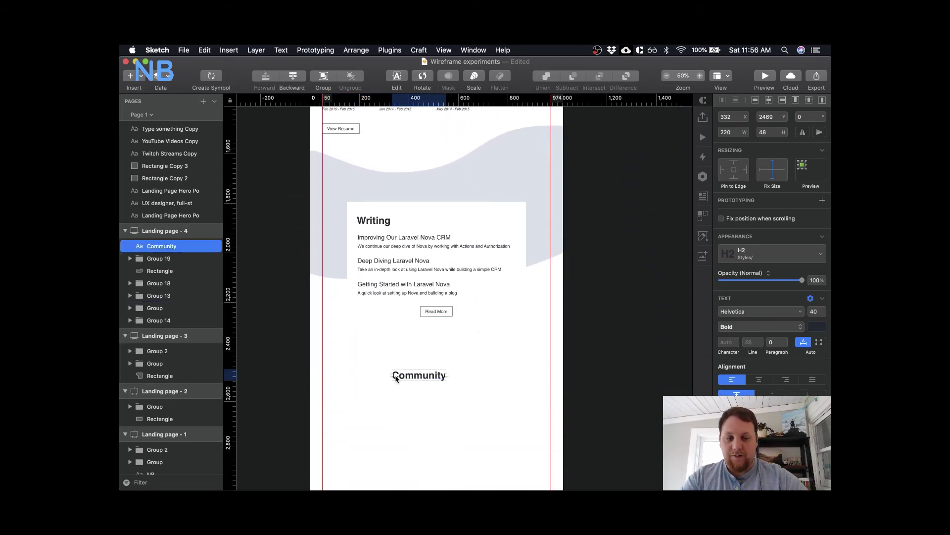
pyautogui.moveTo(434, 377); pyautogui.dragTo(451, 350)
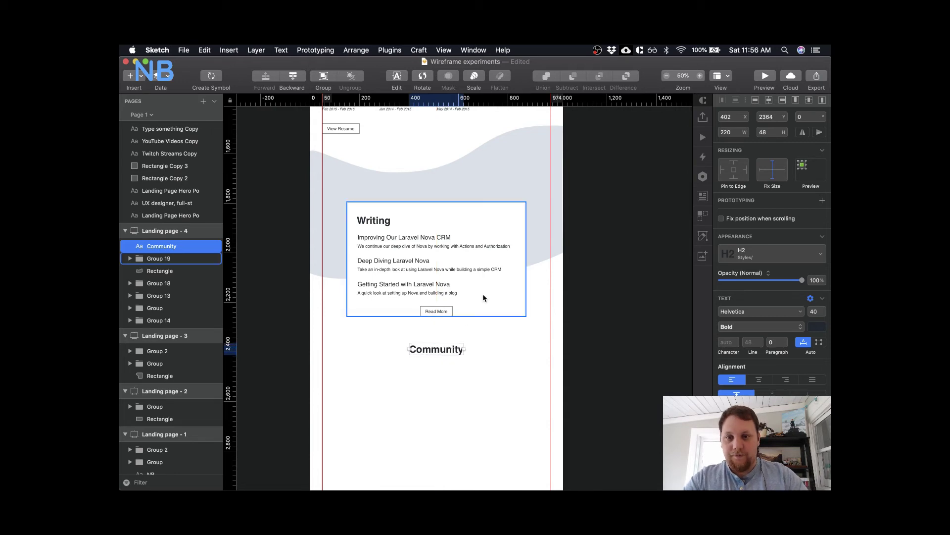
# - Nudge the Community heading vertically to Y 2357, checking its spacing from the Writing card
pyautogui.scroll(3, 483, 293)
pyautogui.scroll(3, 483, 295)
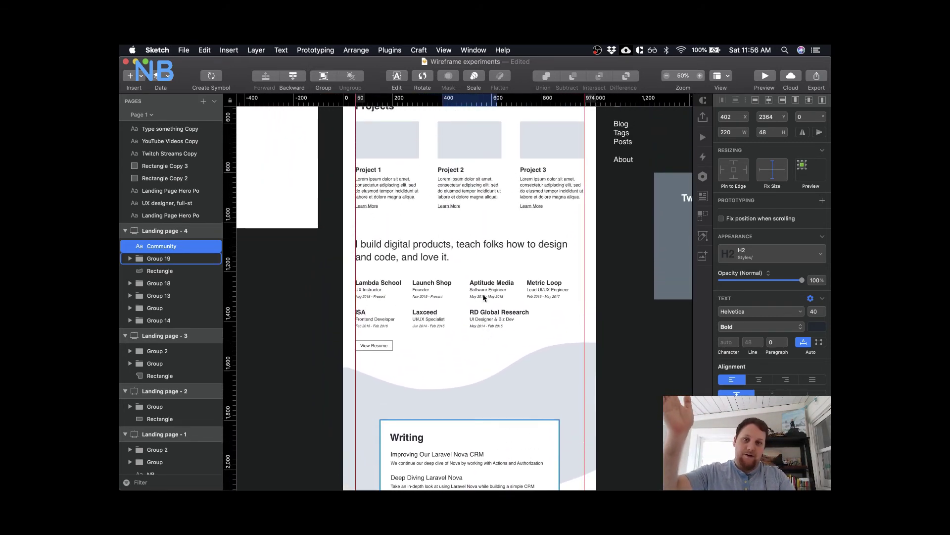
pyautogui.scroll(-5, 483, 295)
pyautogui.scroll(-2, 483, 296)
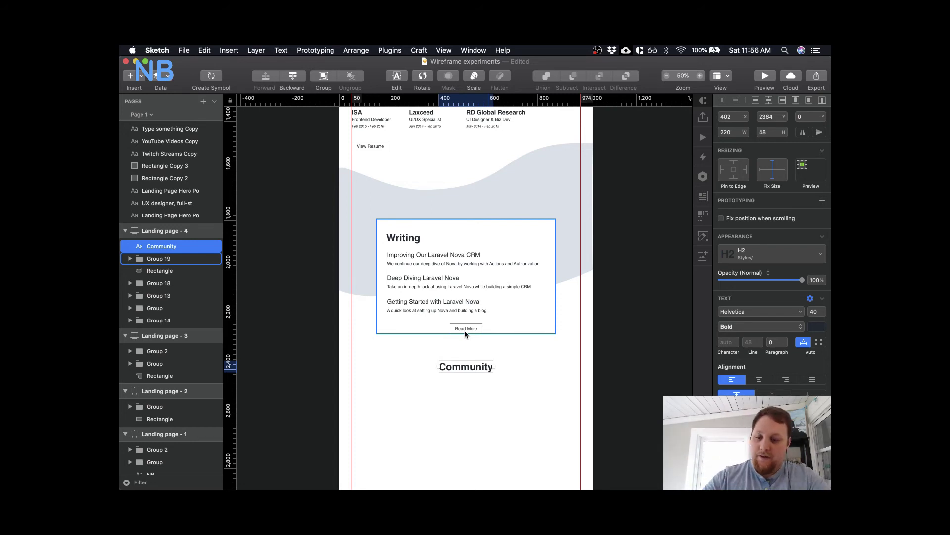
pyautogui.press('Down')
pyautogui.press('Up')
pyautogui.press('Up')
pyautogui.press('Up')
pyautogui.press('Up')
pyautogui.press('Up')
pyautogui.press('Up')
pyautogui.press('Up')
pyautogui.press('Up')
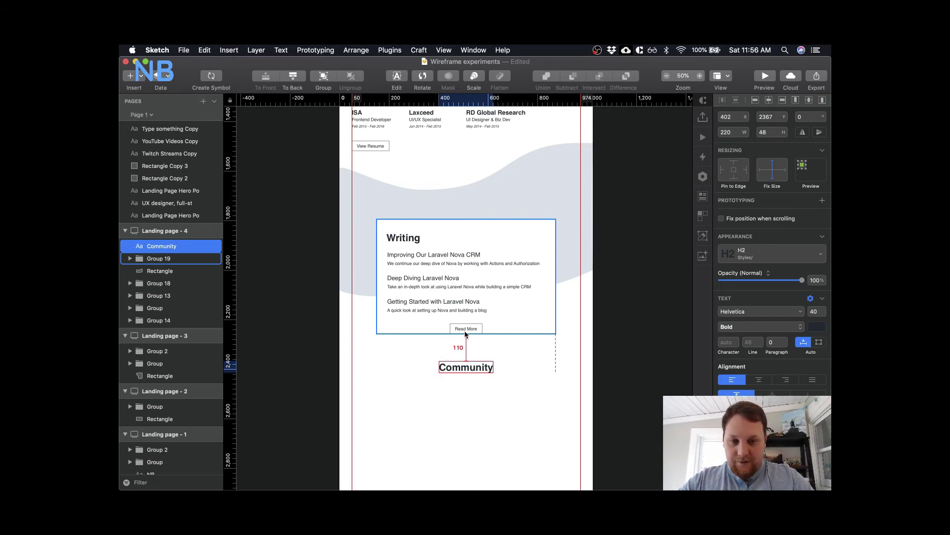
pyautogui.press('alt')
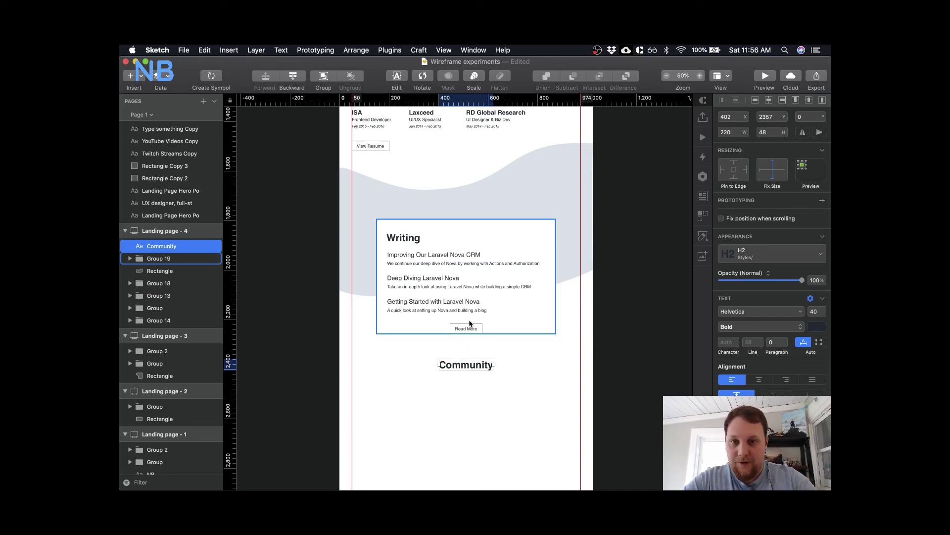
pyautogui.scroll(5, 469, 323)
pyautogui.scroll(5, 470, 323)
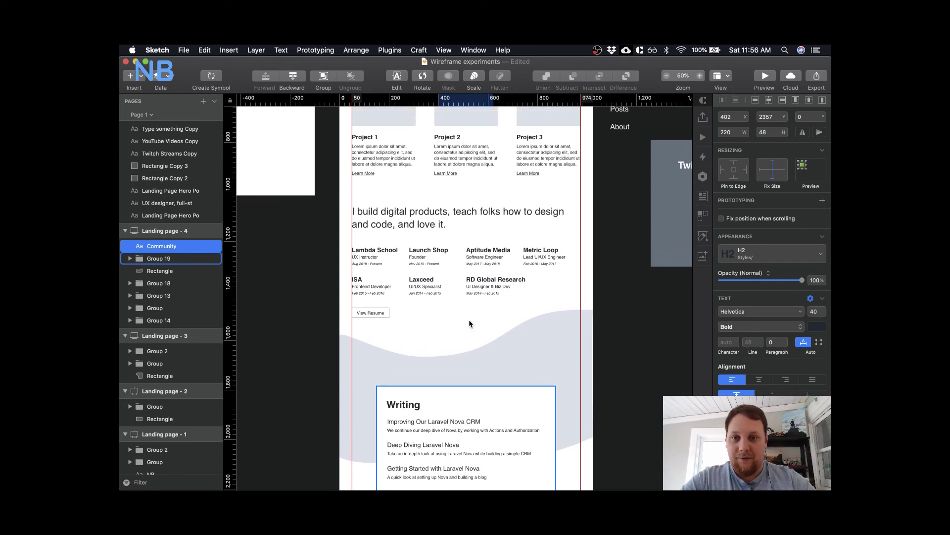
# - Review Landing page - 4 from the hero through the Writing card and Community heading, comparing it with the remaining content list
pyautogui.scroll(1, 469, 323)
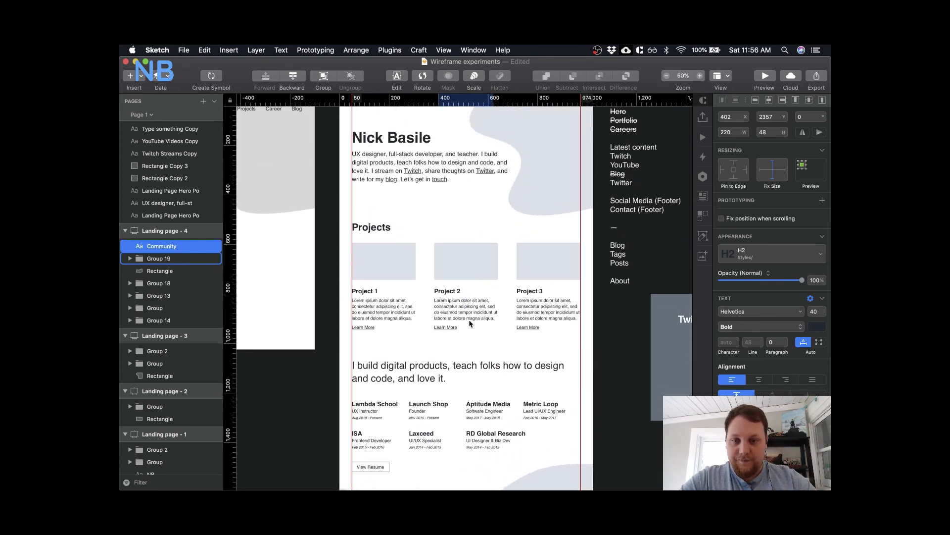
pyautogui.scroll(2, 470, 323)
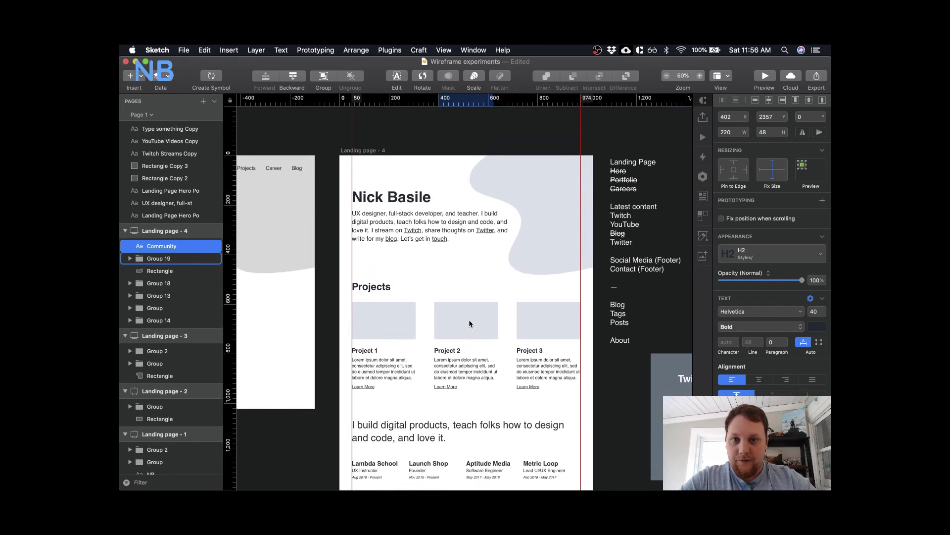
pyautogui.scroll(-4, 469, 323)
pyautogui.scroll(3, 469, 323)
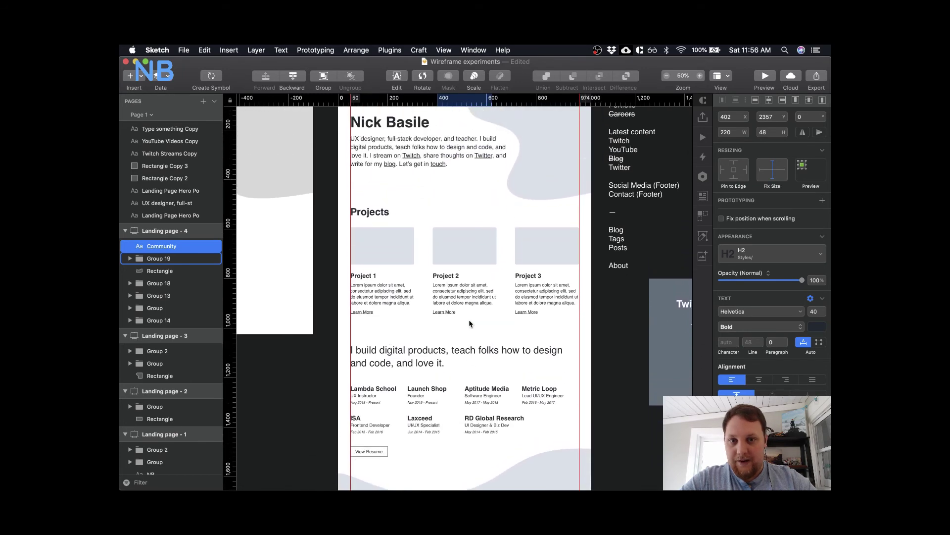
pyautogui.scroll(-5, 469, 324)
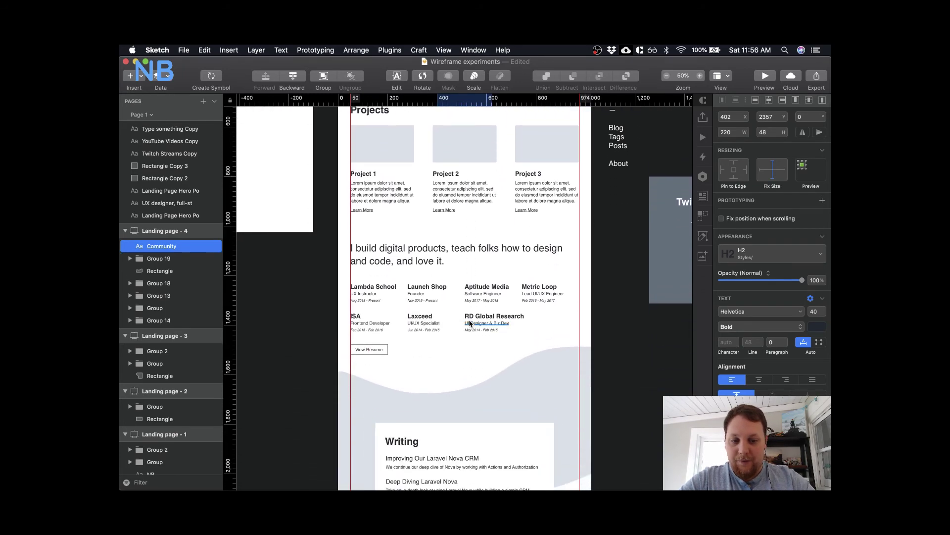
pyautogui.press('super+minus')
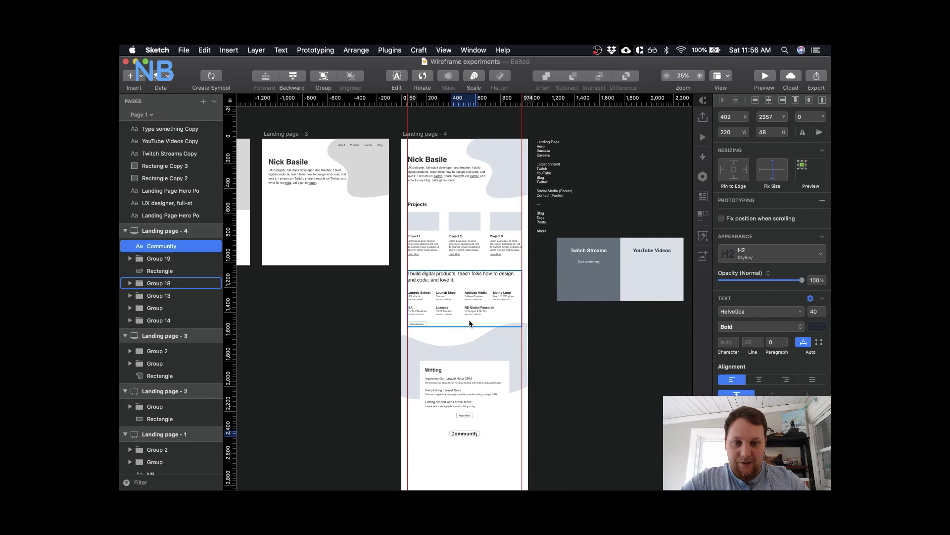
pyautogui.click(579, 427)
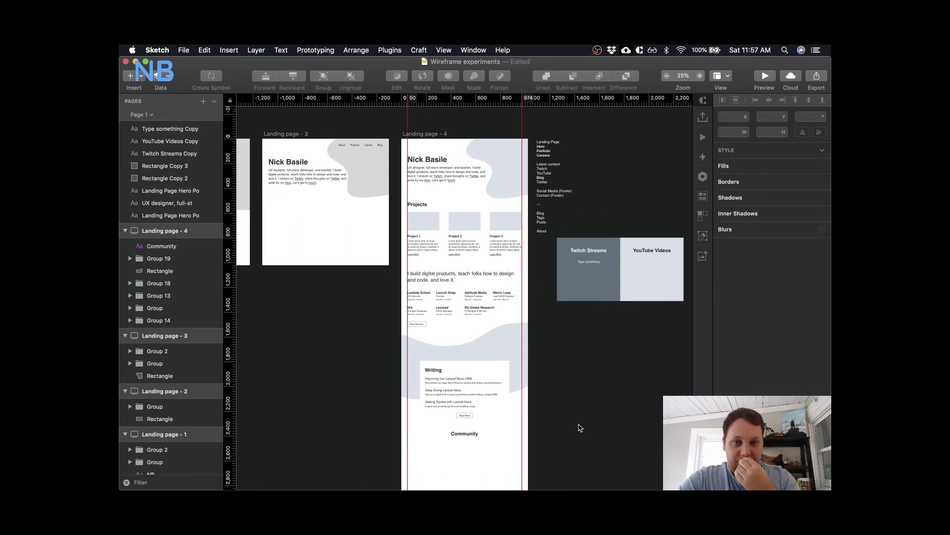
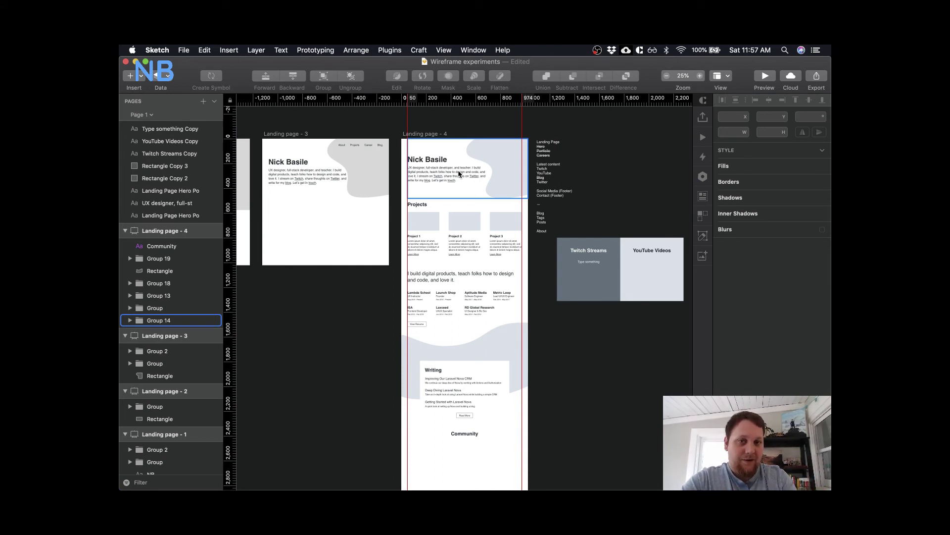
# - Move the Learning Live block off Landing page - 4, placing it on the canvas beneath the Twitch Streams and YouTube Videos blocks
pyautogui.scroll(-5, 473, 335)
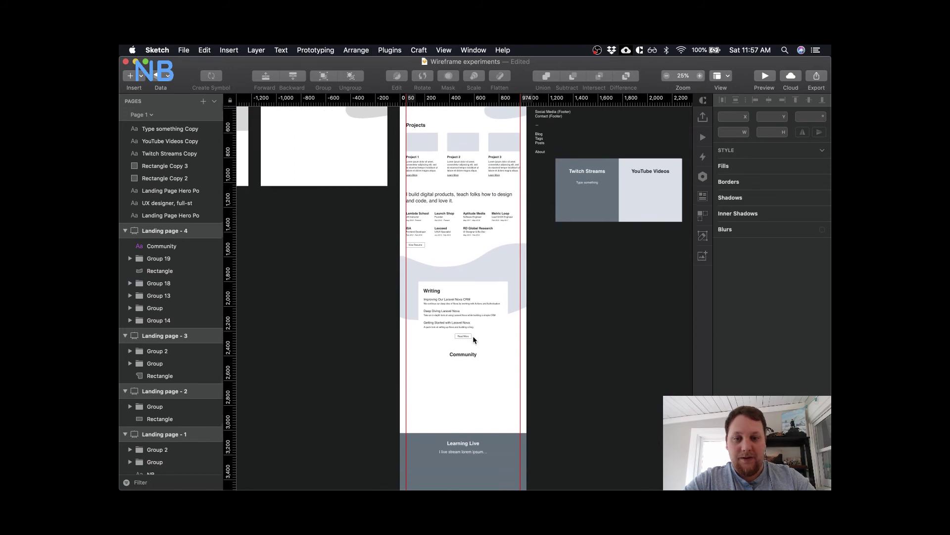
pyautogui.click(474, 416)
pyautogui.scroll(-5, 475, 419)
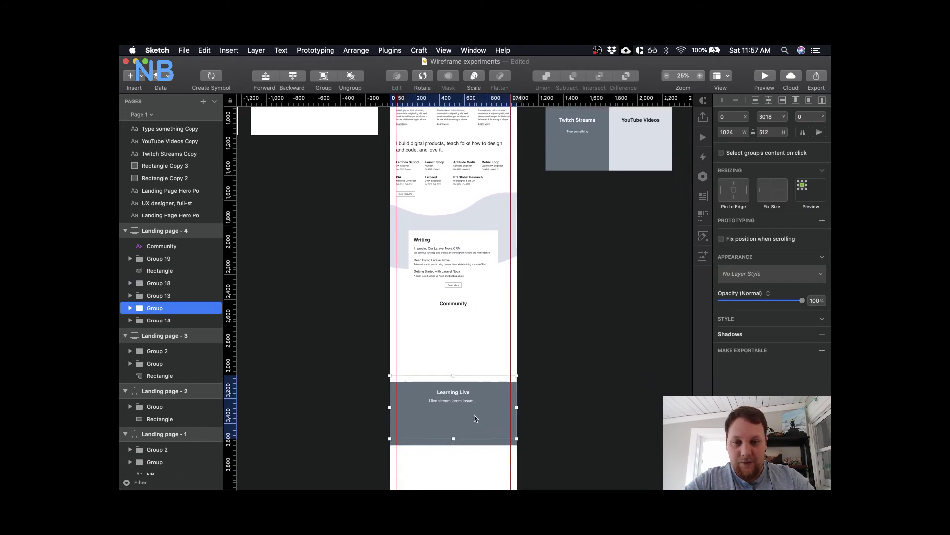
pyautogui.scroll(6, 480, 307)
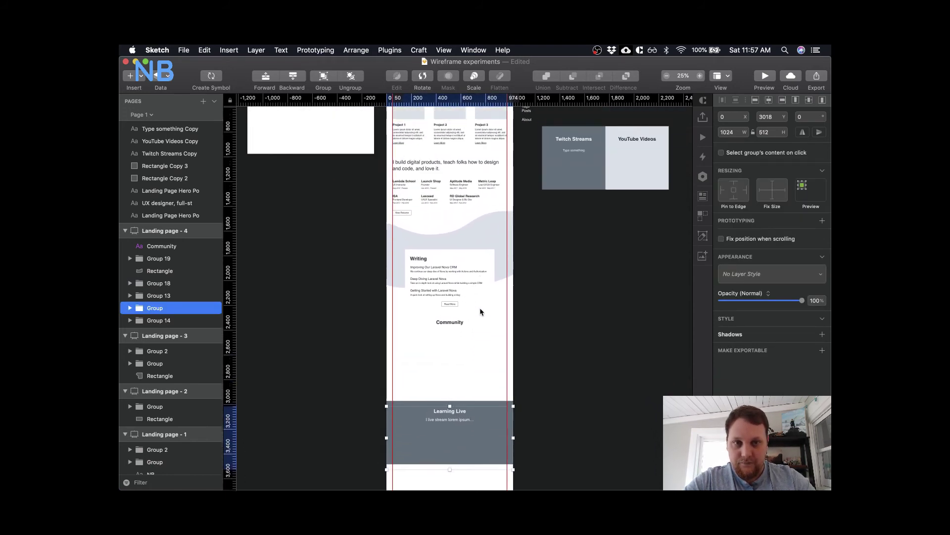
pyautogui.moveTo(421, 471); pyautogui.dragTo(576, 274)
pyautogui.click(569, 359)
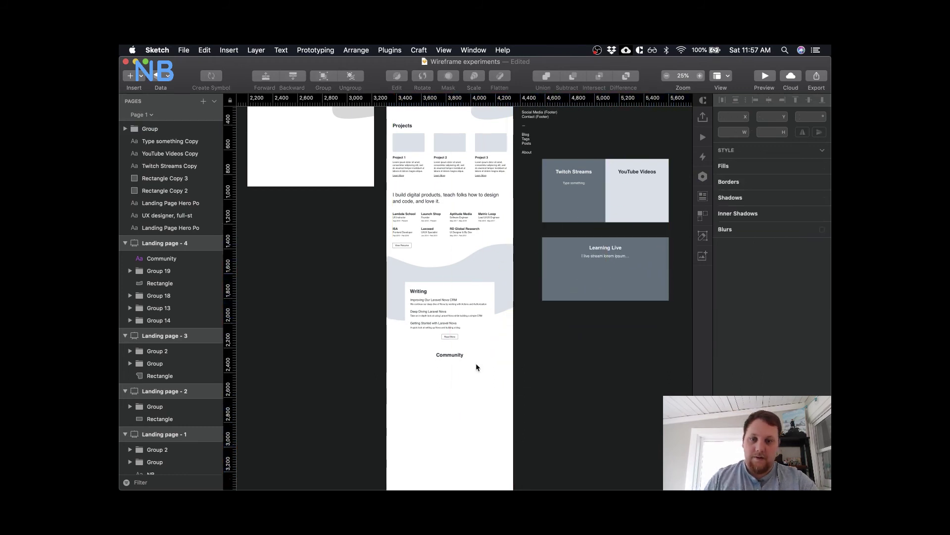
# - Add vertical guides along both side edges of the Writing card, at 150 and 874
pyautogui.press('super+plus')
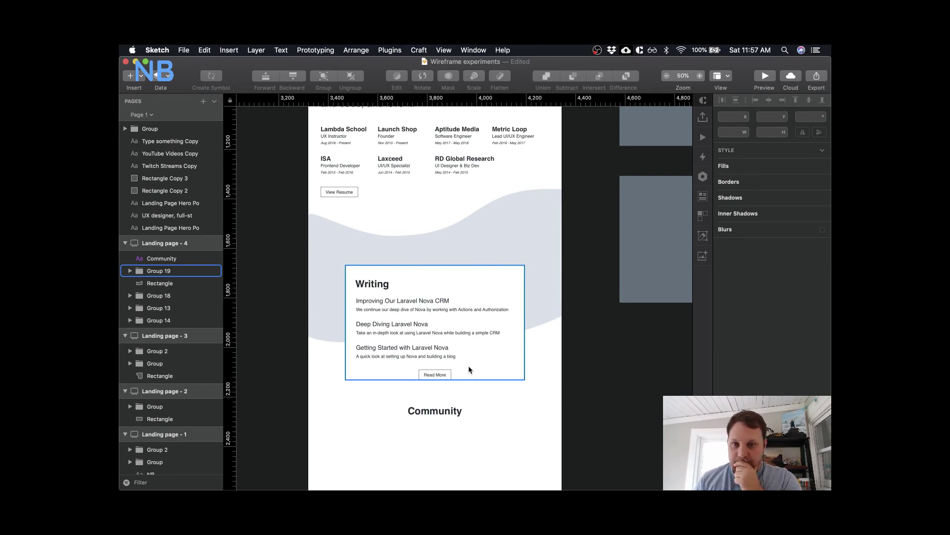
pyautogui.click(469, 280)
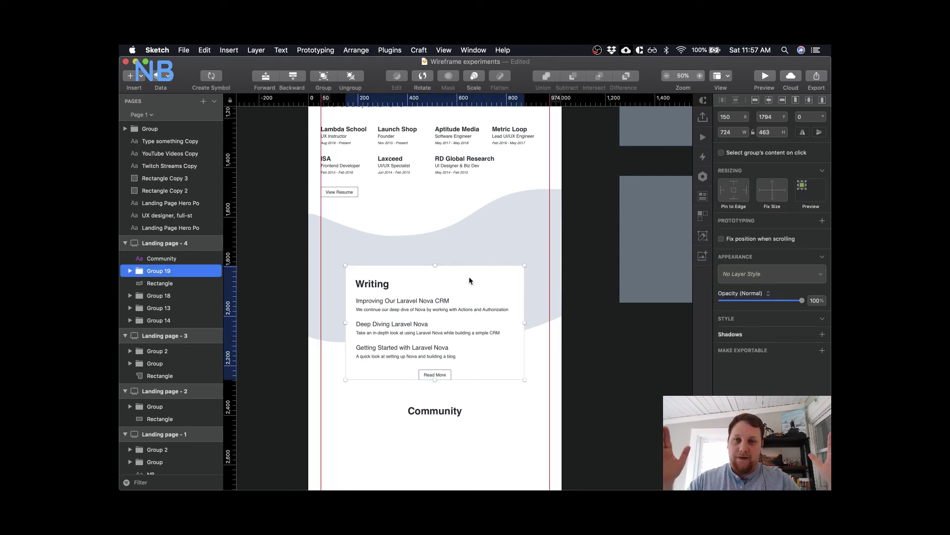
pyautogui.scroll(5, 469, 280)
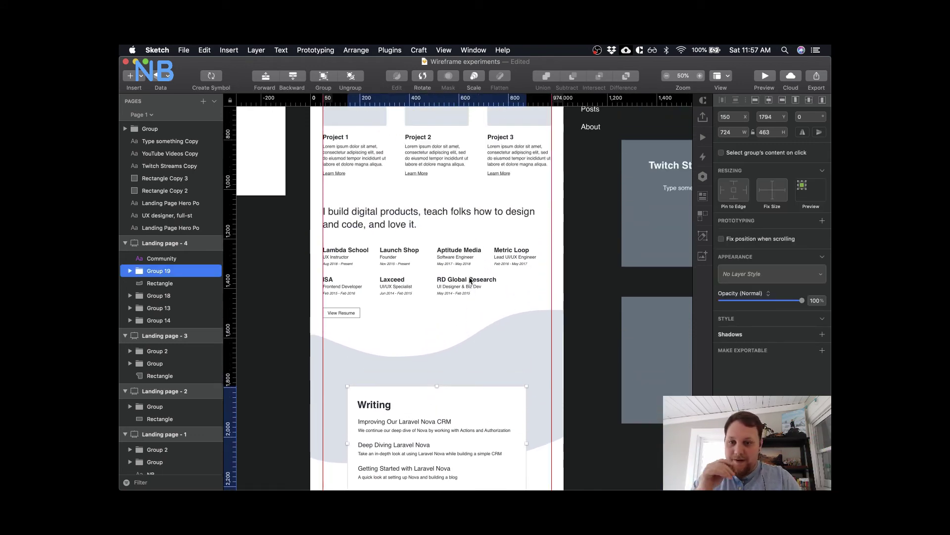
pyautogui.scroll(-5, 469, 280)
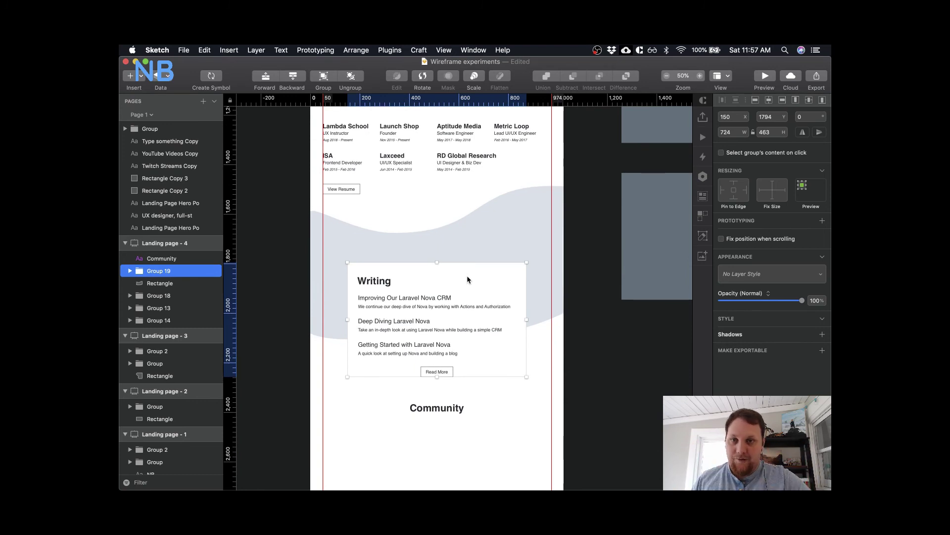
pyautogui.click(527, 99)
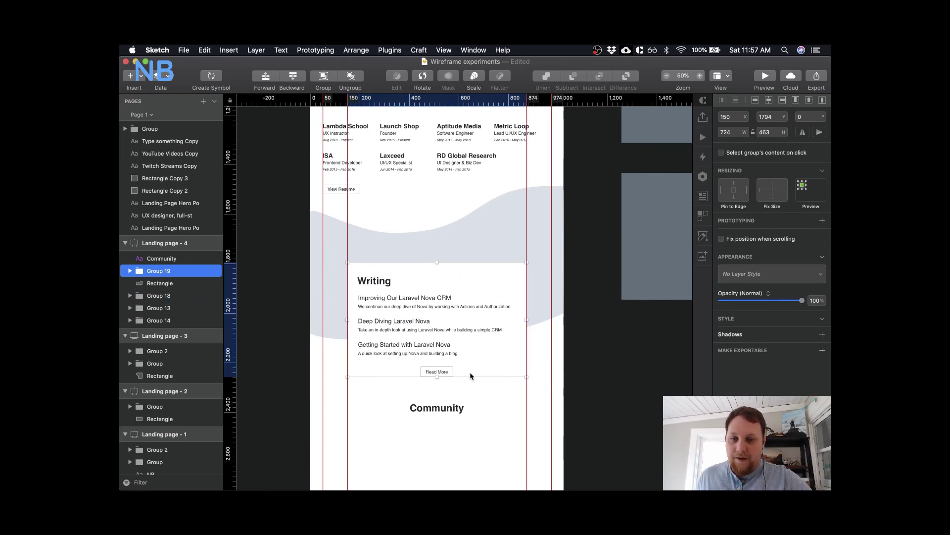
# - Add a vertical guide at 190 along the Writing text's left edge and align the Community heading to it at Y 2340
pyautogui.moveTo(438, 408); pyautogui.dragTo(389, 404)
pyautogui.click(367, 282)
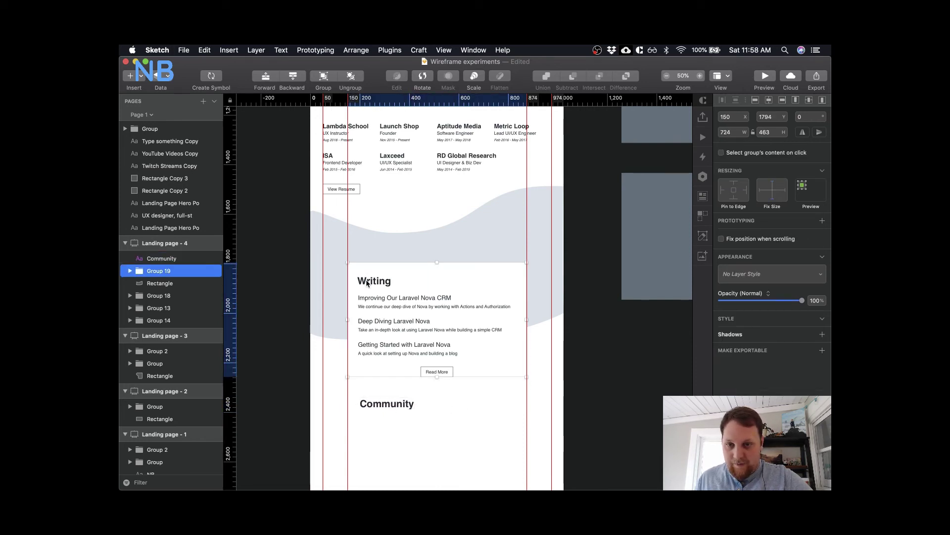
pyautogui.doubleClick(367, 282)
pyautogui.click(360, 99)
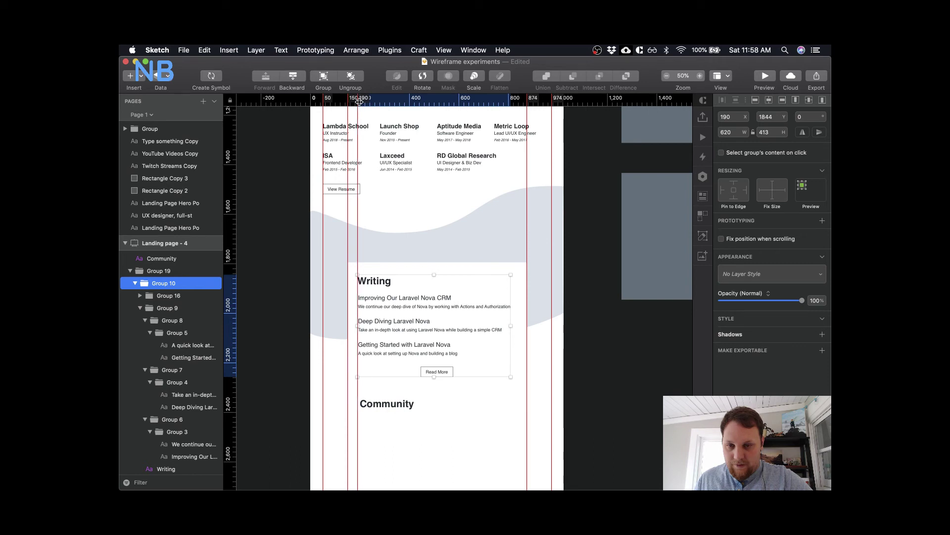
pyautogui.moveTo(382, 408); pyautogui.dragTo(377, 405)
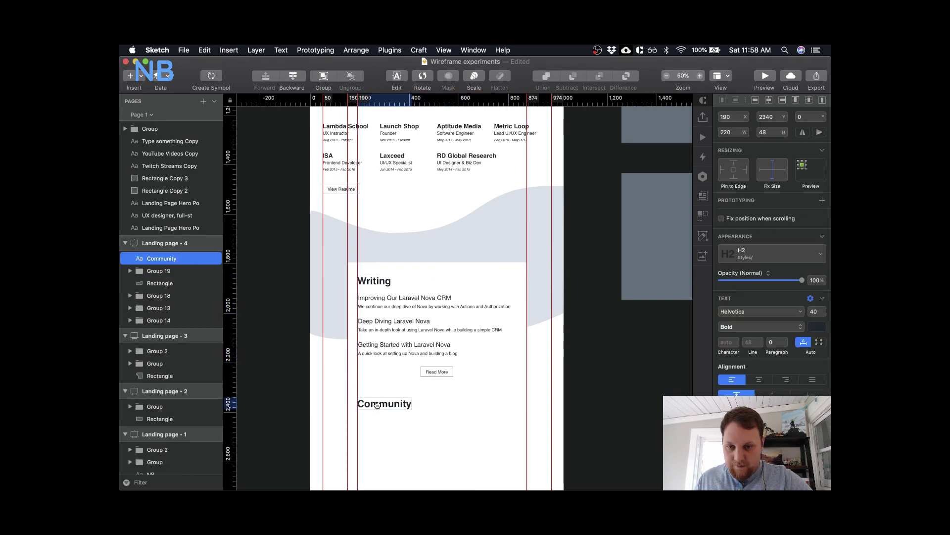
pyautogui.click(421, 428)
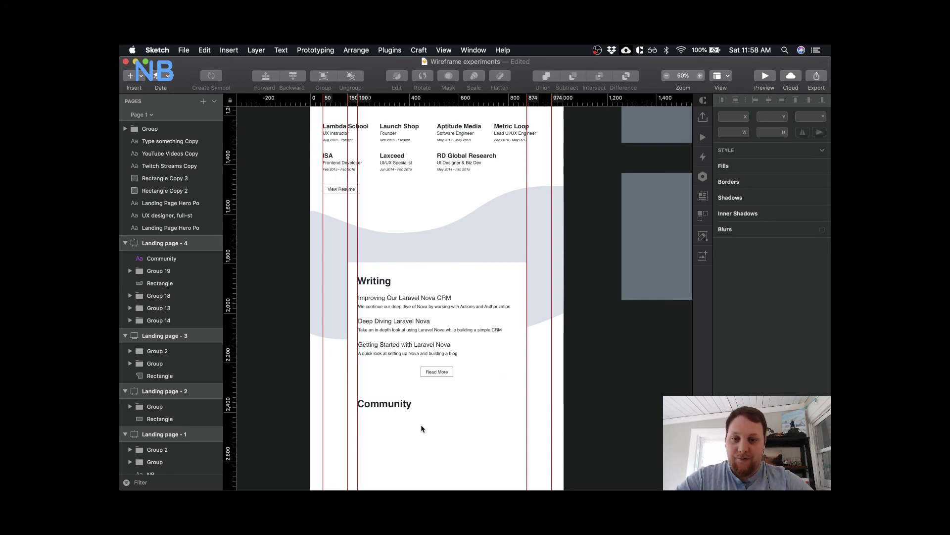
# - Switch to Chrome and open the reference portfolio that contains the Stories & Lessons section
pyautogui.scroll(-5, 421, 429)
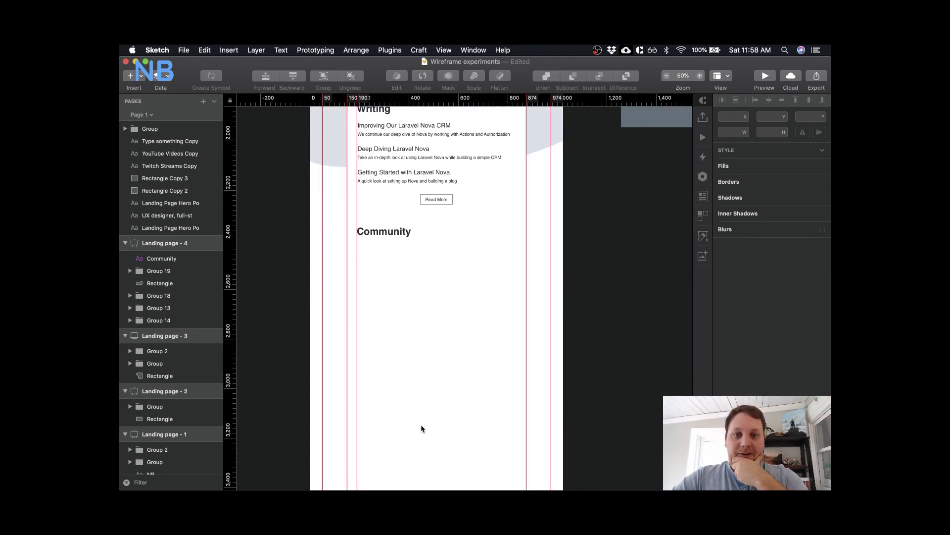
pyautogui.hotkey('ctrl', 'Up')
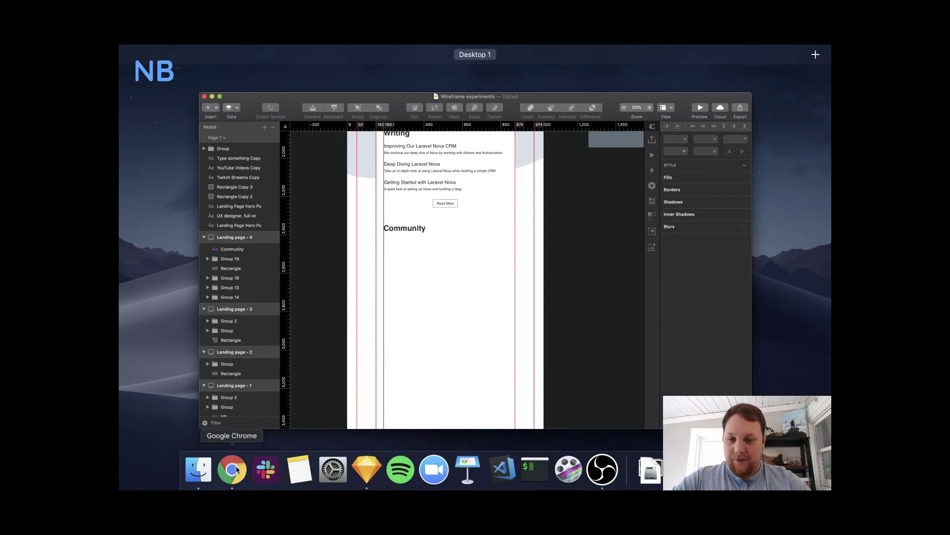
pyautogui.hotkey('ctrl', 'Up')
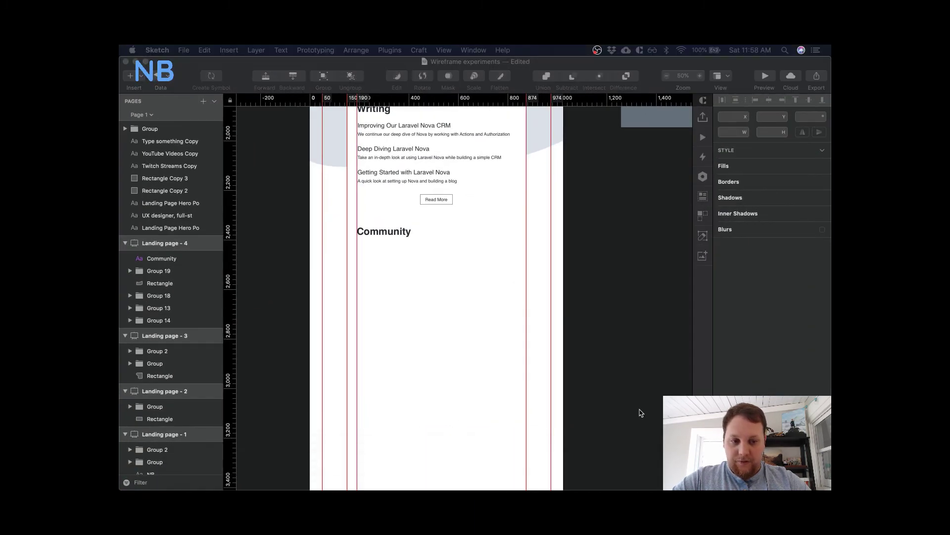
pyautogui.click(231, 480)
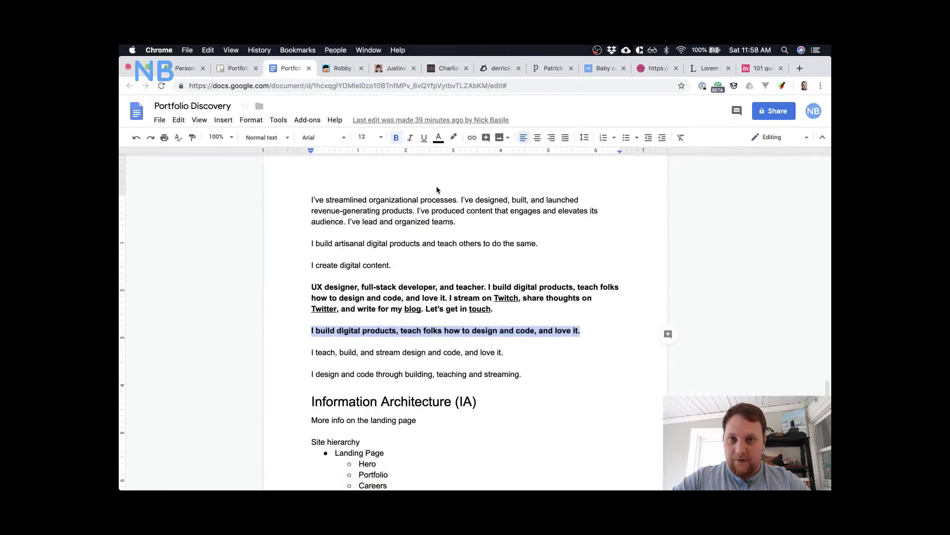
pyautogui.click(396, 69)
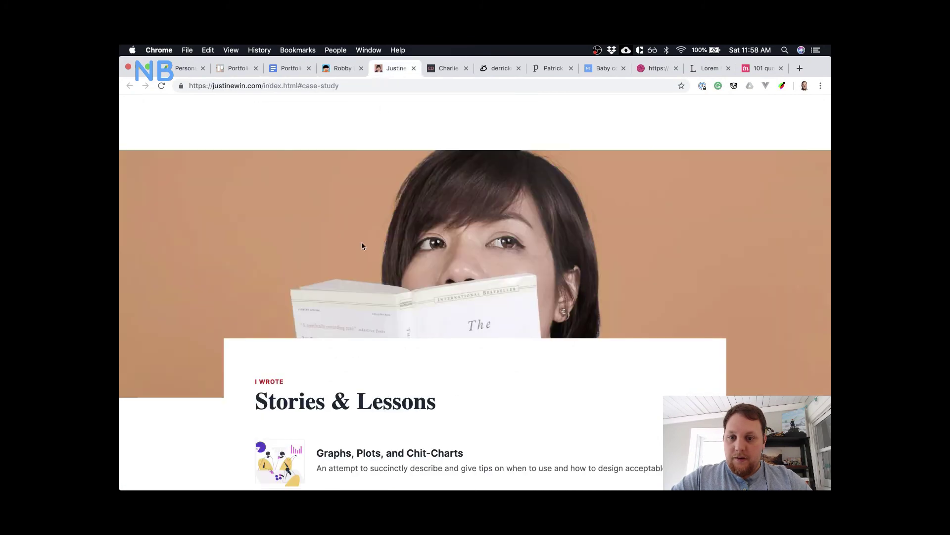
# - Examine how the reference portfolio lays out its career, Stories & Lessons and Tech events sections
pyautogui.scroll(-20, 362, 246)
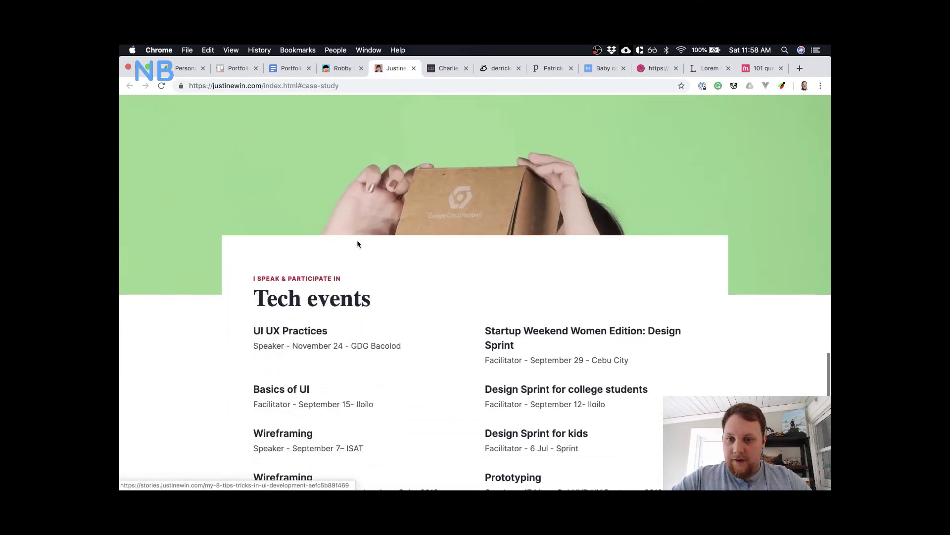
pyautogui.scroll(10, 286, 257)
pyautogui.scroll(-1, 329, 335)
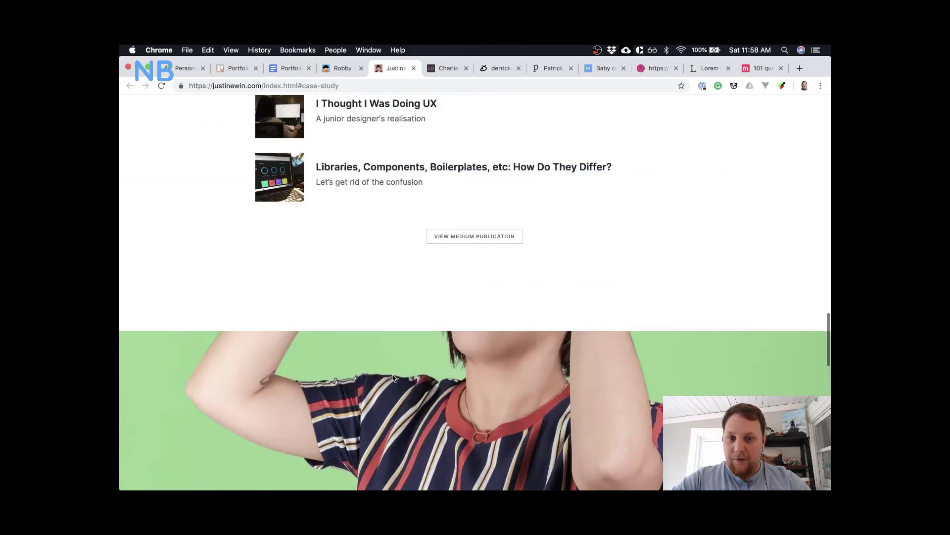
pyautogui.scroll(-15, 393, 377)
pyautogui.scroll(15, 393, 377)
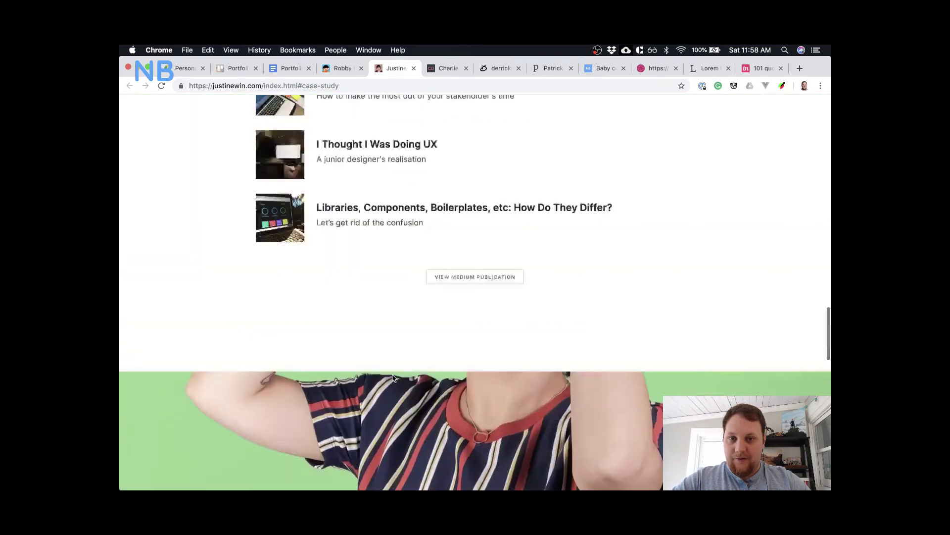
pyautogui.scroll(15, 393, 377)
pyautogui.scroll(-8, 392, 377)
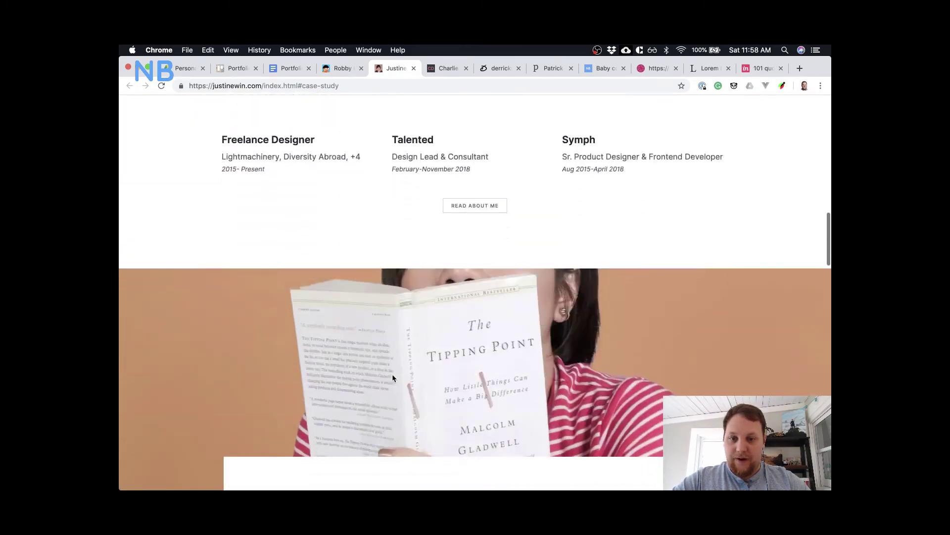
pyautogui.scroll(-6, 393, 378)
pyautogui.scroll(2, 393, 377)
pyautogui.scroll(-1, 393, 377)
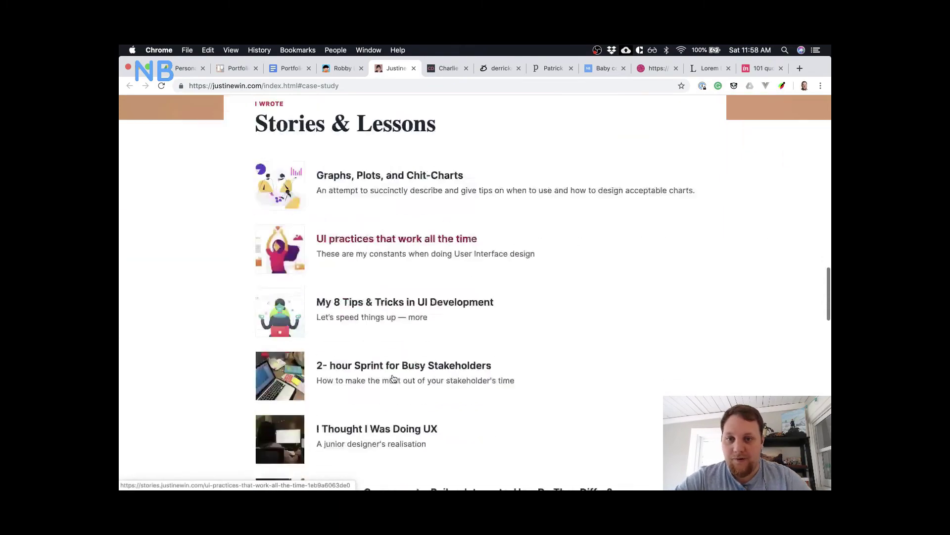
pyautogui.scroll(-10, 392, 377)
pyautogui.scroll(2, 392, 376)
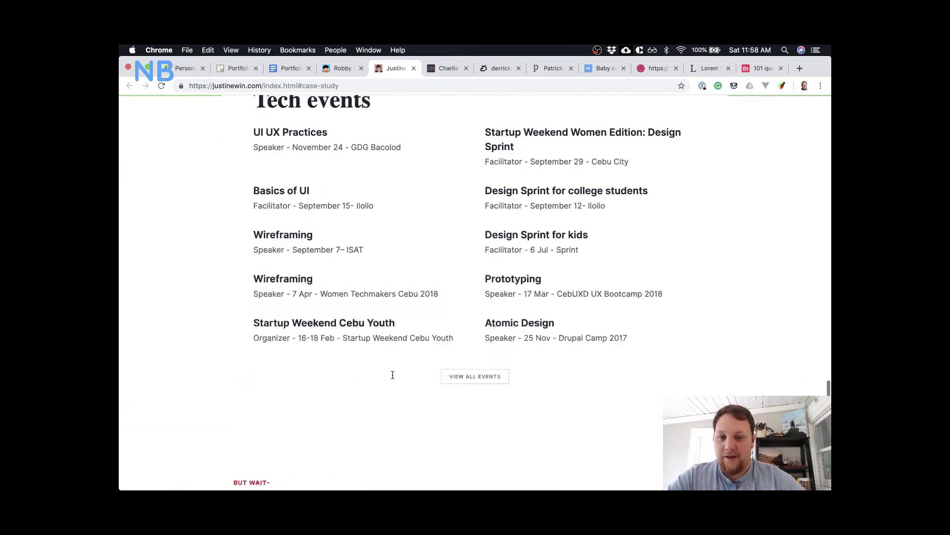
pyautogui.scroll(-5, 393, 374)
pyautogui.scroll(9, 393, 376)
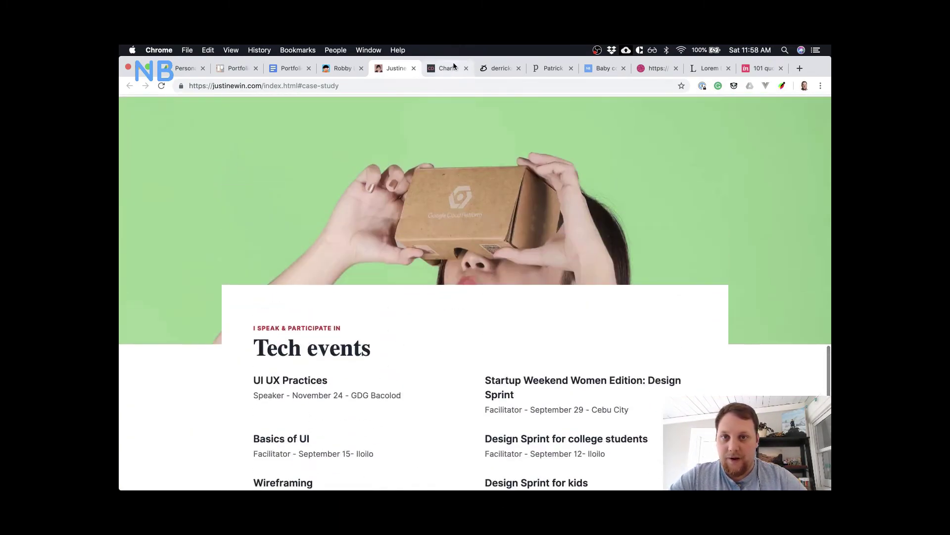
# - Open the charliedeets.com portfolio and examine the layout of its article list, Side Projects and project cards
pyautogui.click(454, 68)
pyautogui.scroll(-4, 373, 291)
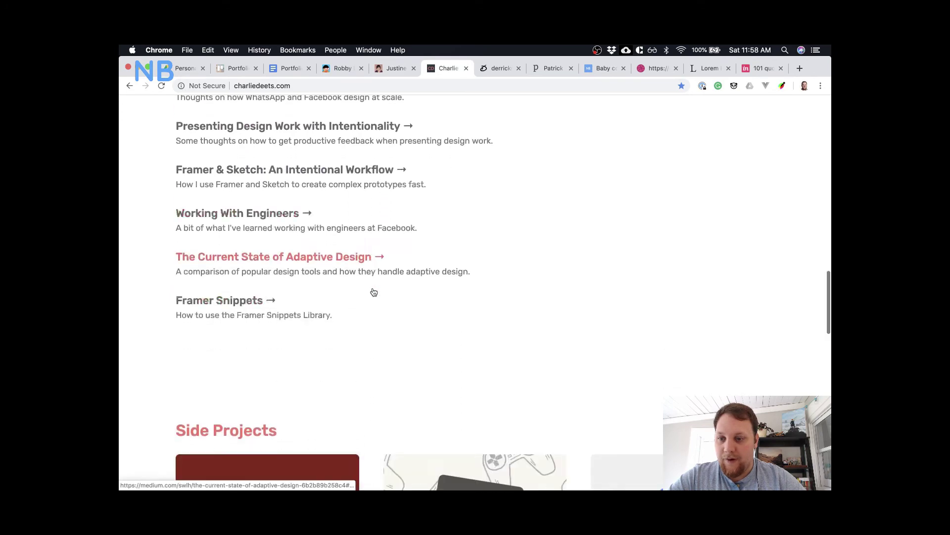
pyautogui.scroll(-8, 374, 292)
pyautogui.scroll(15, 373, 292)
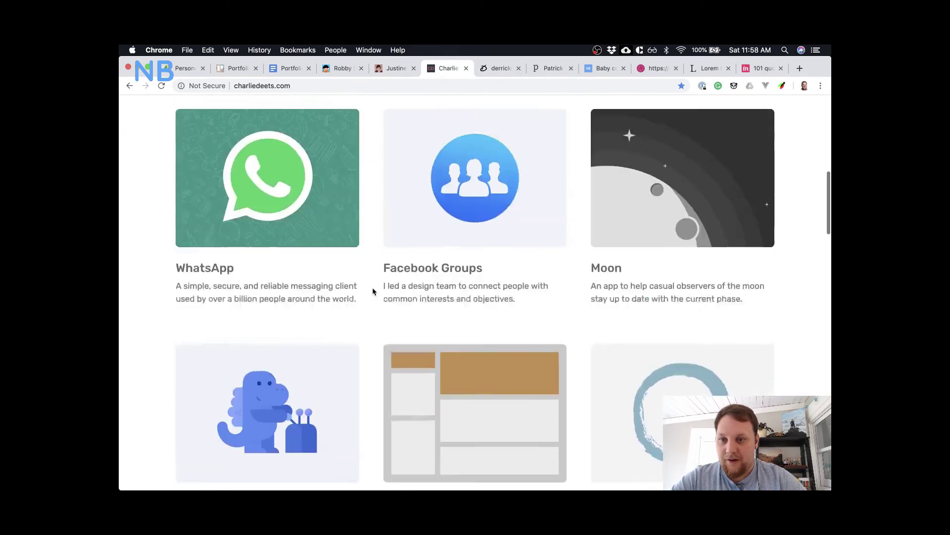
pyautogui.scroll(5, 372, 288)
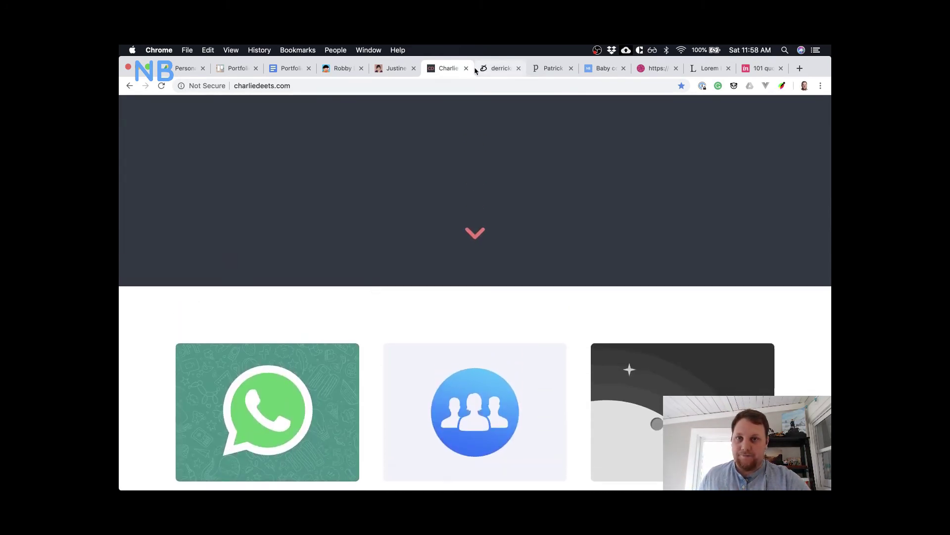
# - Open the rleonardi.com portfolio and view its sections up to the Interactive Resume hero
pyautogui.click(345, 70)
pyautogui.scroll(4, 345, 151)
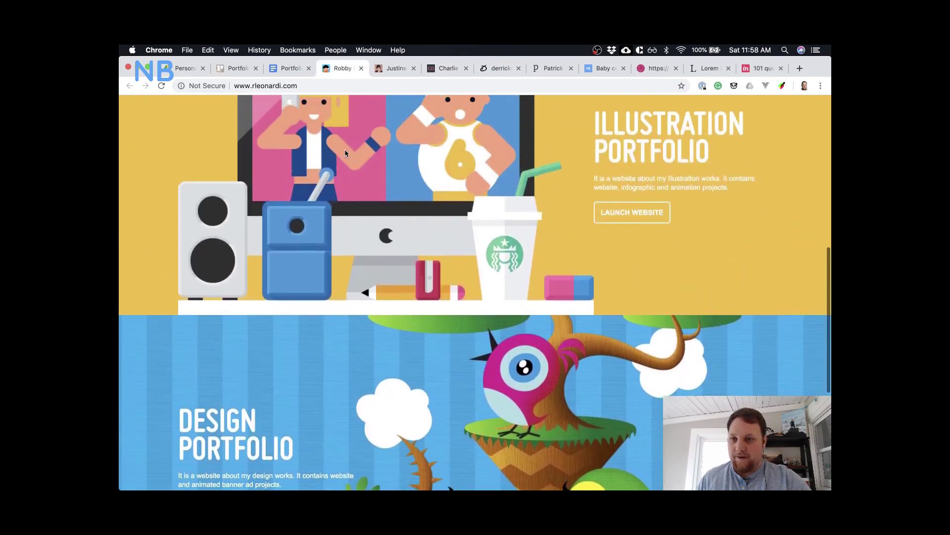
pyautogui.scroll(6, 345, 153)
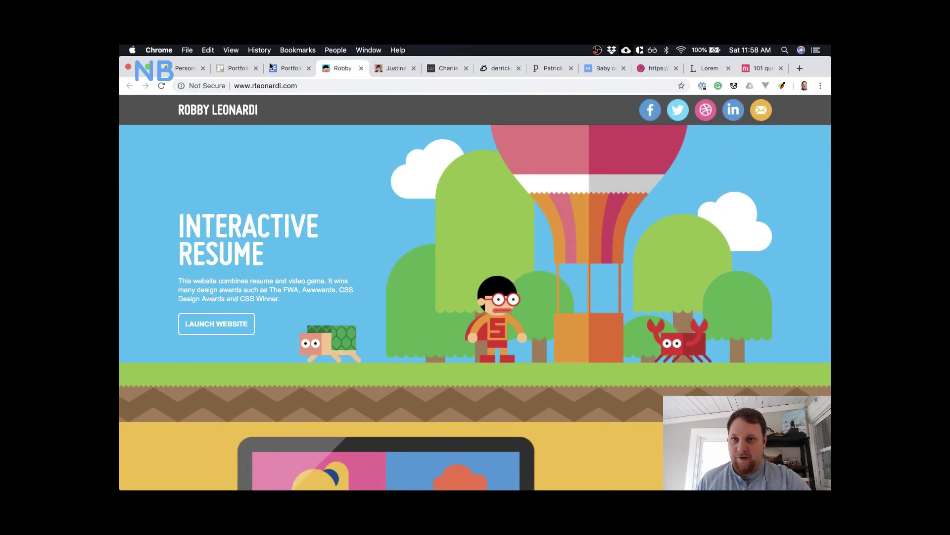
# - Switch to Sketch and review the Landing page - 4 wireframe from the hero down to the Community heading, alongside the content list
pyautogui.hotkey('ctrl', 'Up')
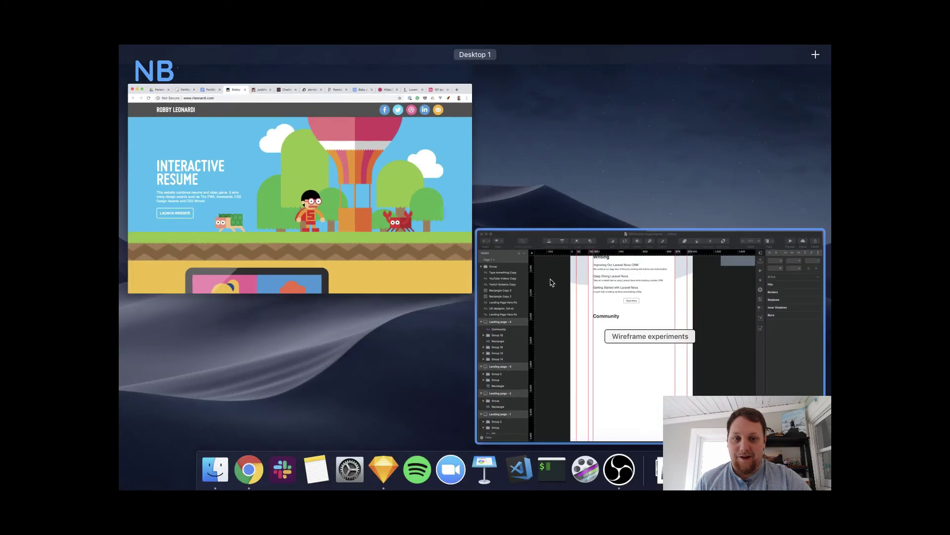
pyautogui.click(550, 283)
pyautogui.scroll(10, 563, 270)
pyautogui.hscroll(3, 562, 269)
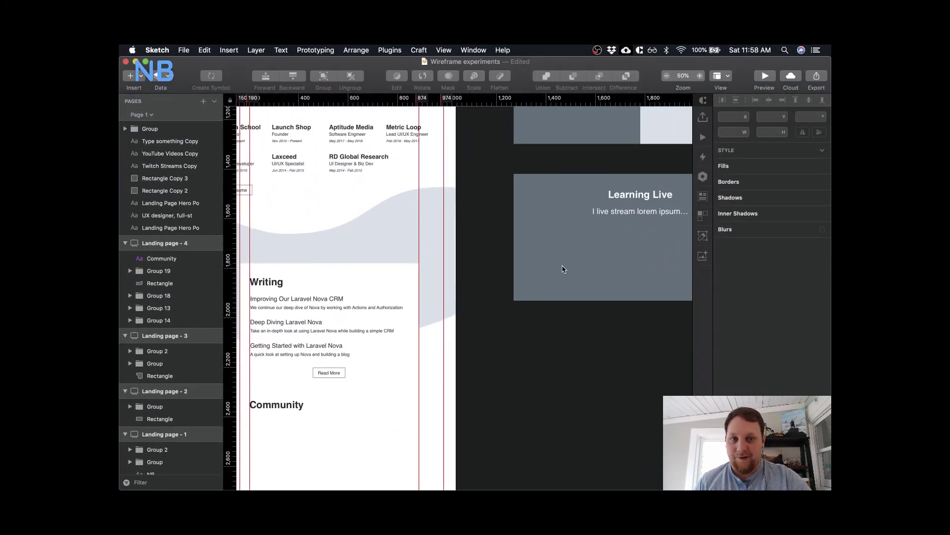
pyautogui.scroll(5, 563, 269)
pyautogui.hscroll(-2, 562, 269)
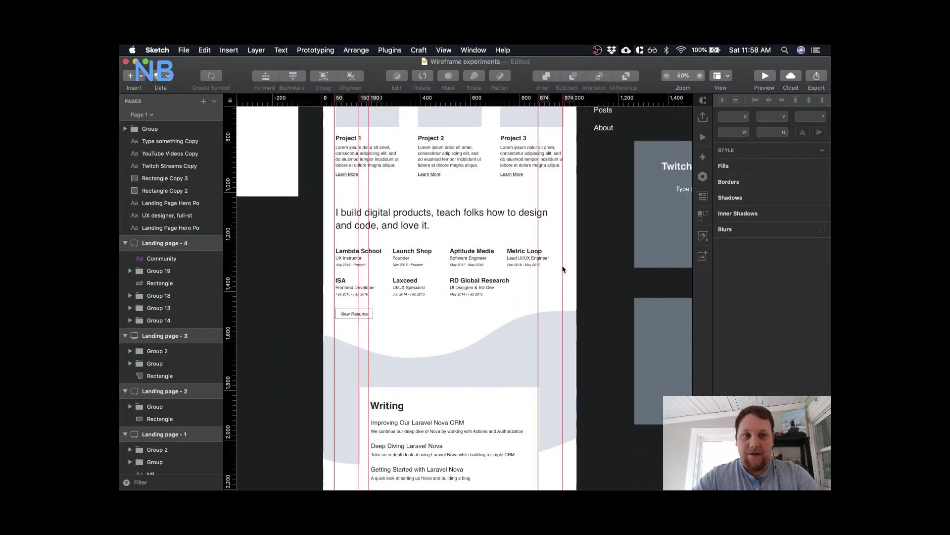
pyautogui.scroll(3, 563, 269)
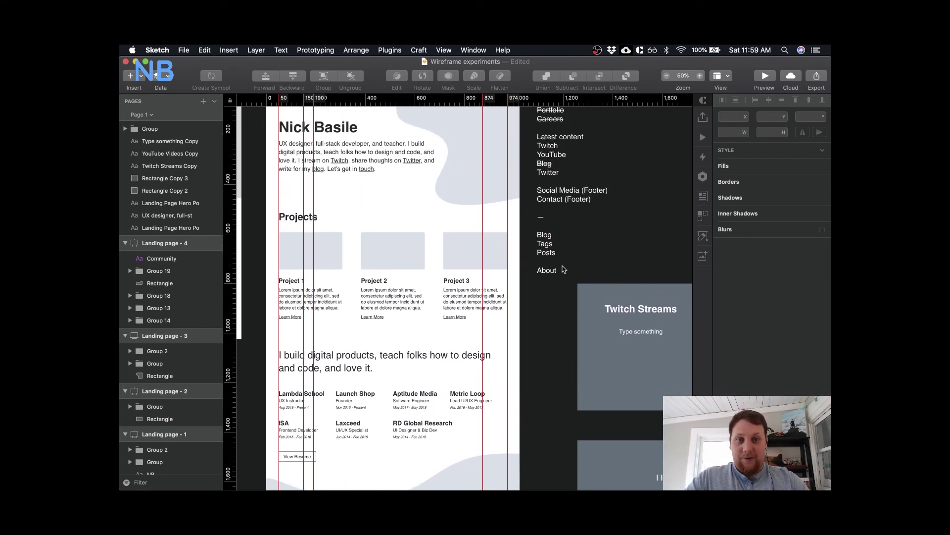
pyautogui.scroll(-9, 476, 311)
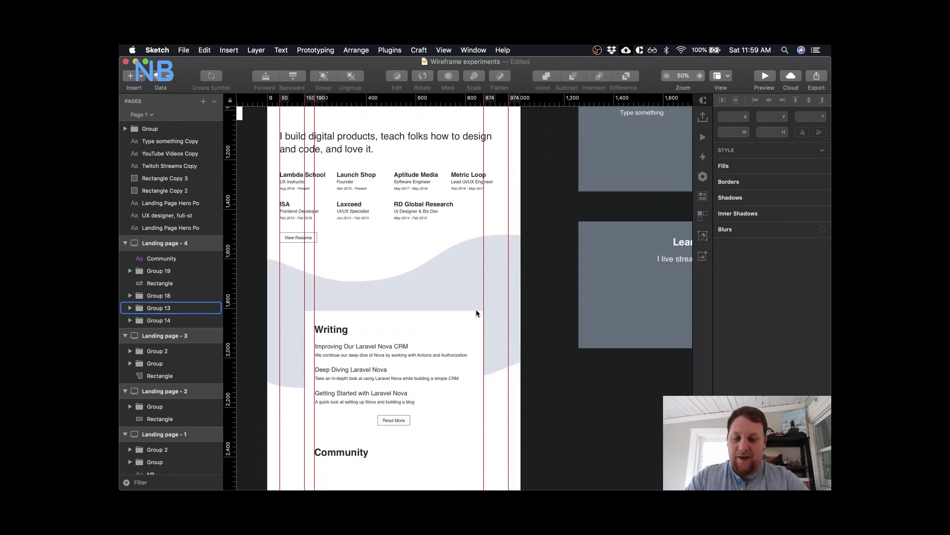
# - Switch to Chrome and examine the charliedeets.com footer with its menu, links, contact form, Twitter feed and blog posts, plus the Side Projects section
pyautogui.hotkey('ctrl', 'Up')
pyautogui.click(343, 197)
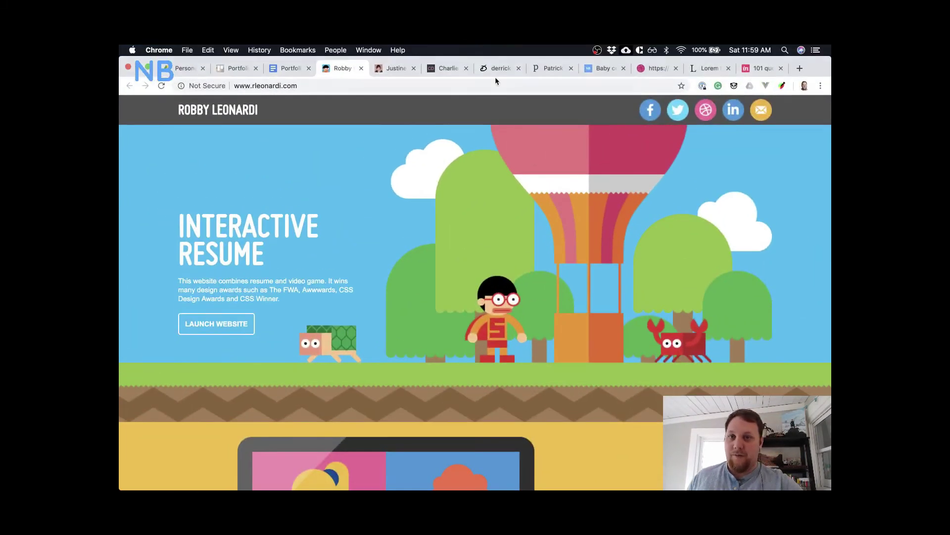
pyautogui.click(440, 69)
pyautogui.scroll(-20, 435, 241)
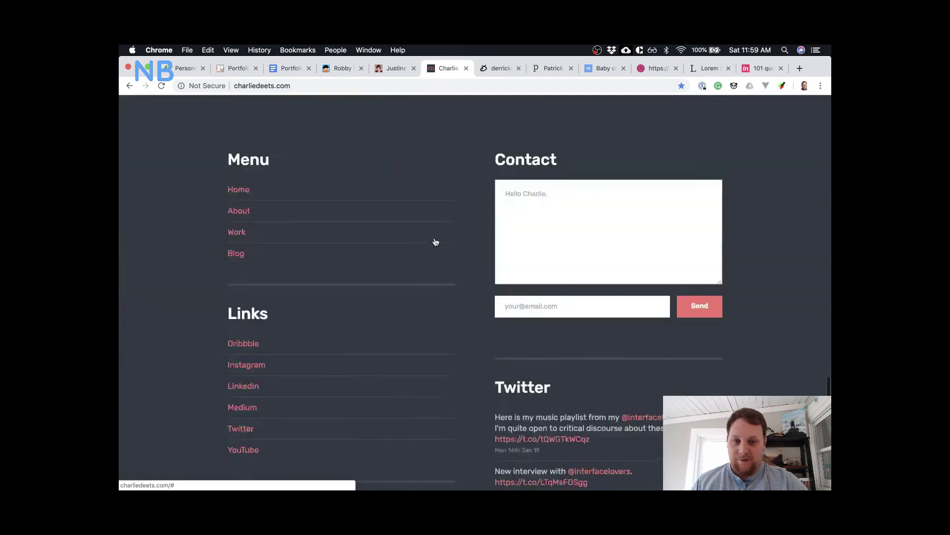
pyautogui.scroll(5, 474, 176)
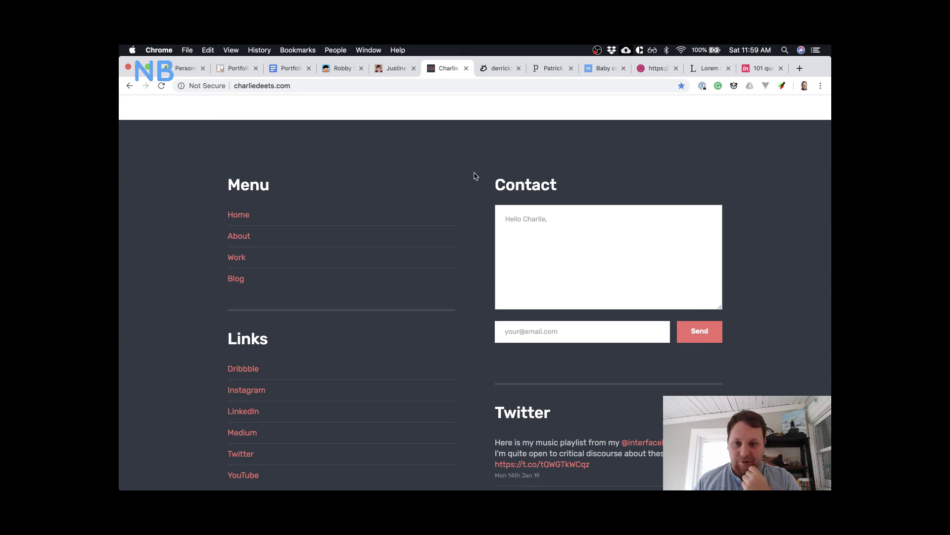
pyautogui.scroll(-7, 474, 176)
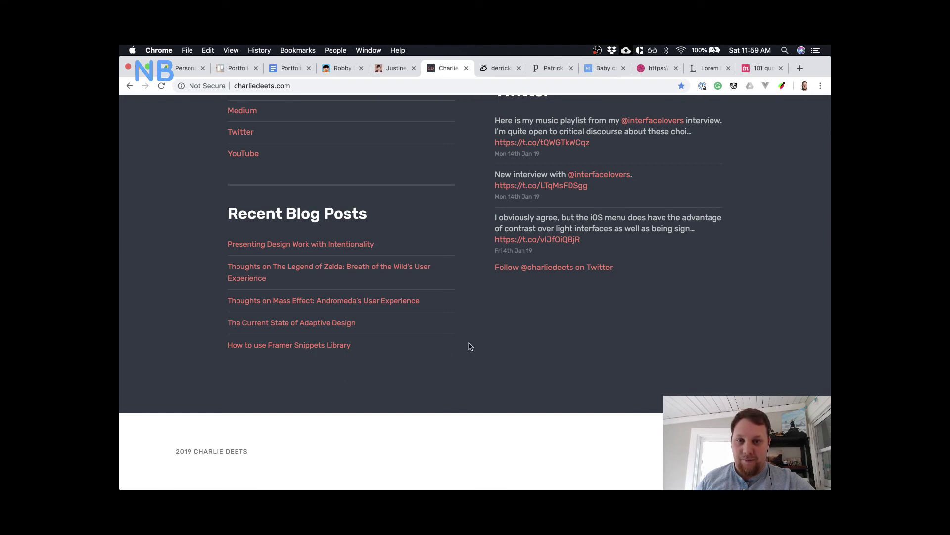
pyautogui.scroll(2, 470, 347)
pyautogui.scroll(-2, 470, 346)
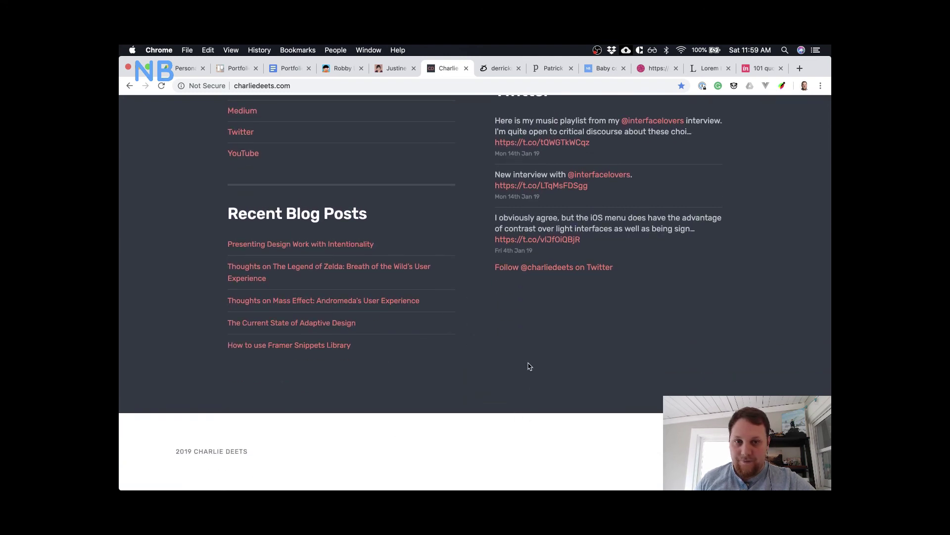
pyautogui.scroll(4, 527, 364)
pyautogui.scroll(2, 527, 364)
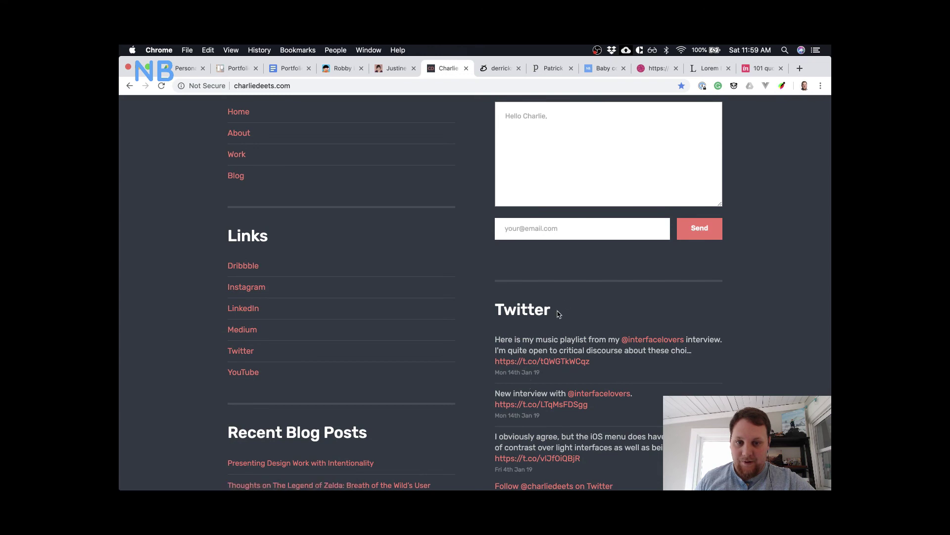
pyautogui.scroll(8, 560, 300)
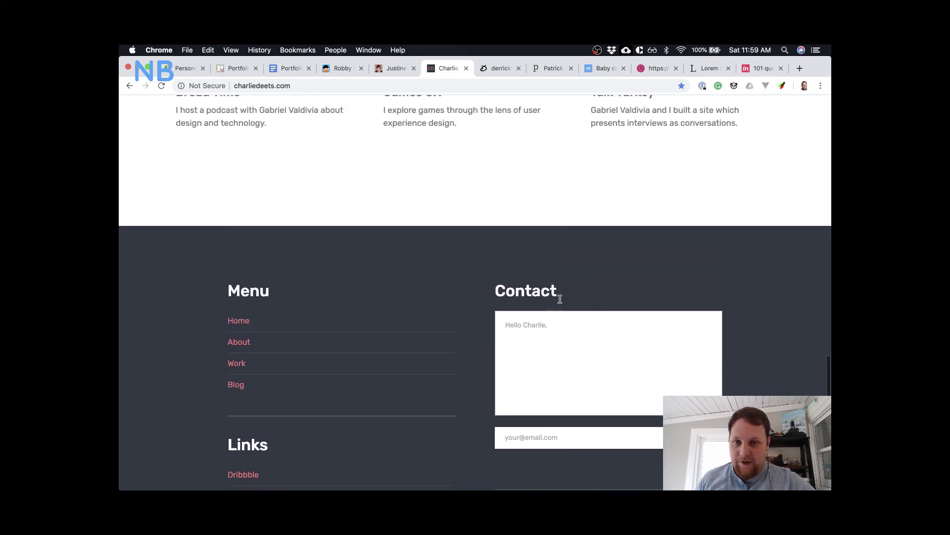
pyautogui.scroll(10, 447, 223)
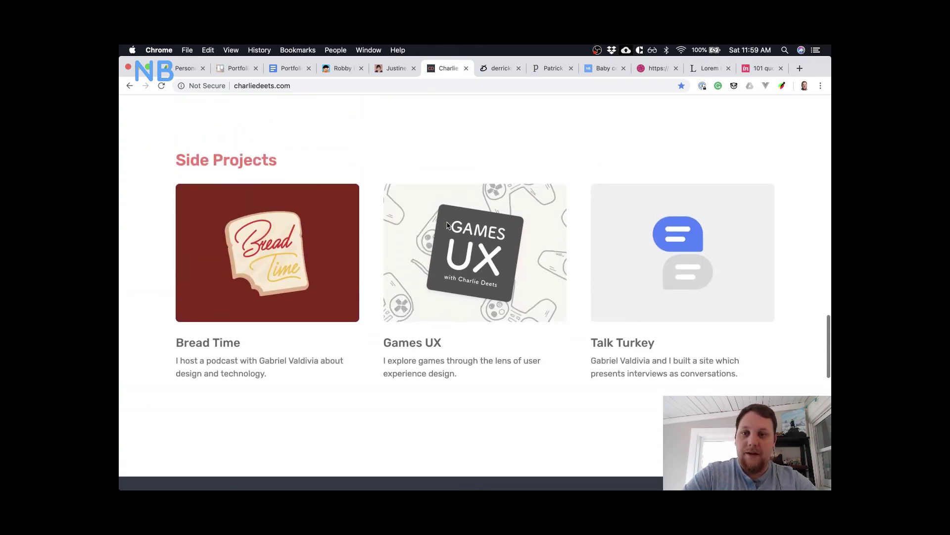
# - Switch to Sketch and compare the landing page wireframe's sections with the page content checklist to see which ones are still missing
pyautogui.hotkey('ctrl', 'Up')
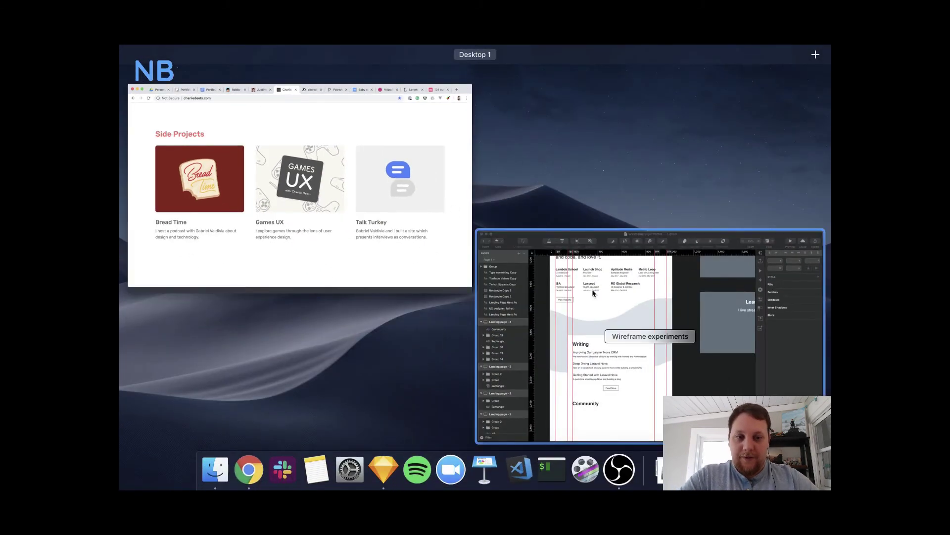
pyautogui.click(594, 293)
pyautogui.scroll(10, 569, 277)
pyautogui.hscroll(4, 570, 278)
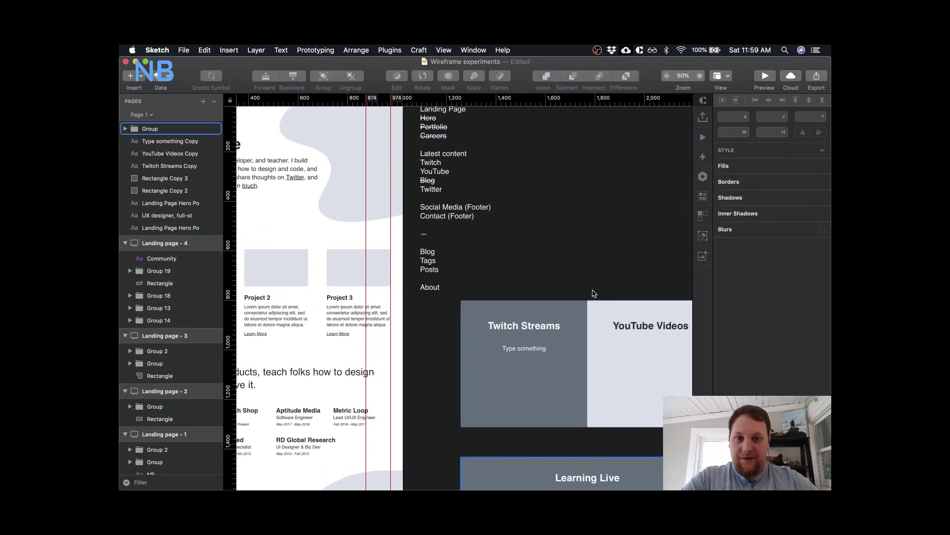
pyautogui.hscroll(-3, 567, 238)
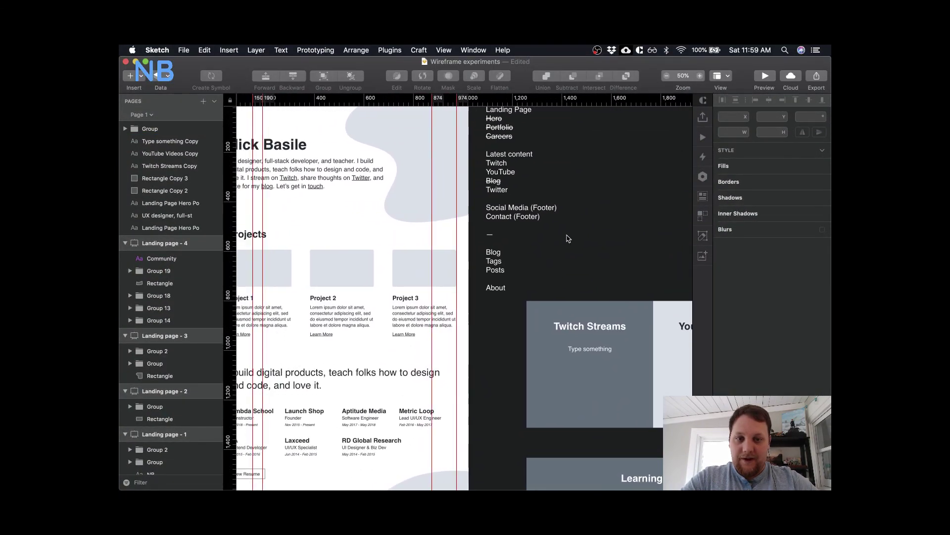
pyautogui.scroll(-8, 567, 238)
pyautogui.scroll(-5, 567, 238)
pyautogui.hscroll(-2, 567, 238)
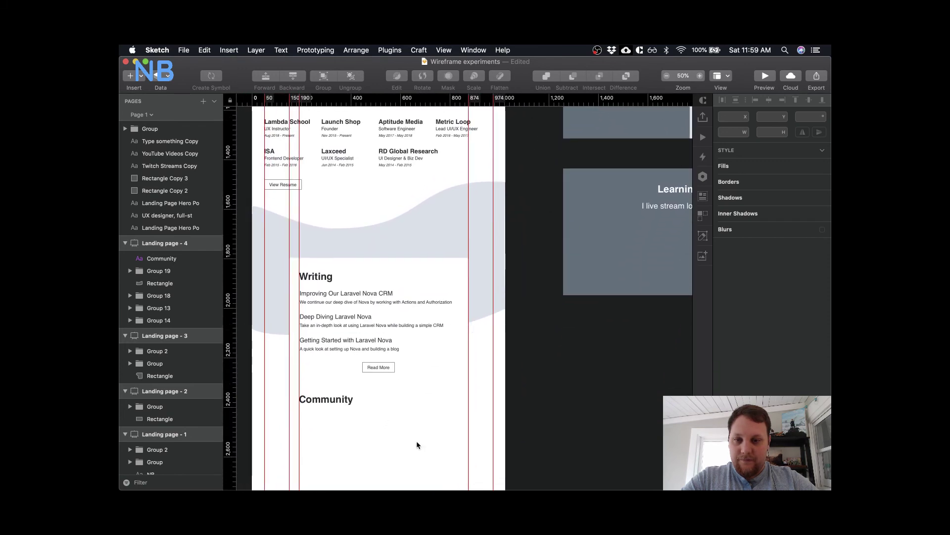
pyautogui.scroll(-4, 417, 441)
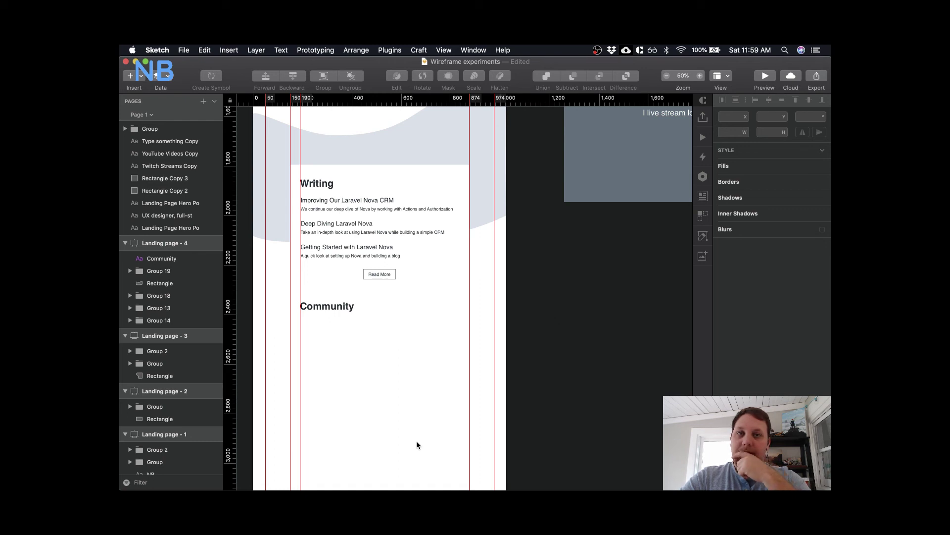
pyautogui.scroll(10, 546, 378)
pyautogui.hscroll(1, 547, 378)
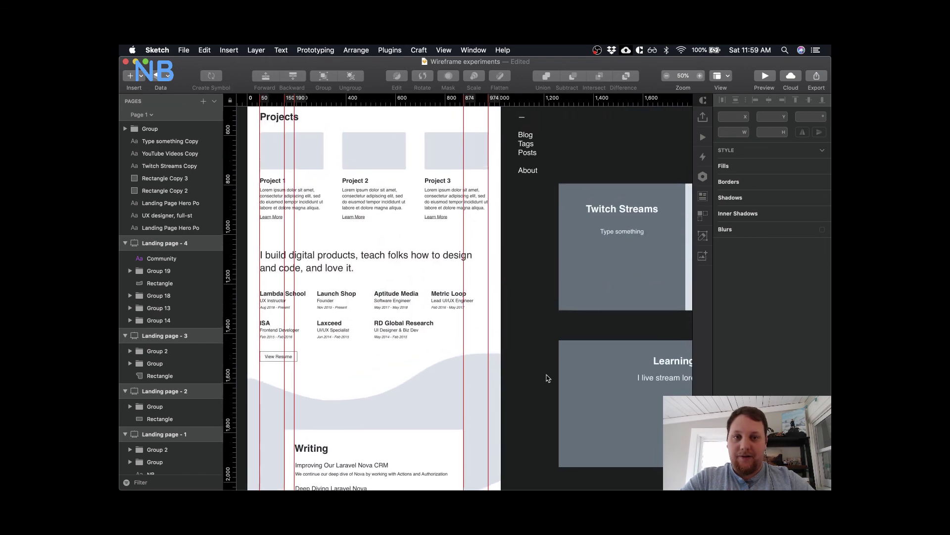
pyautogui.scroll(3, 567, 193)
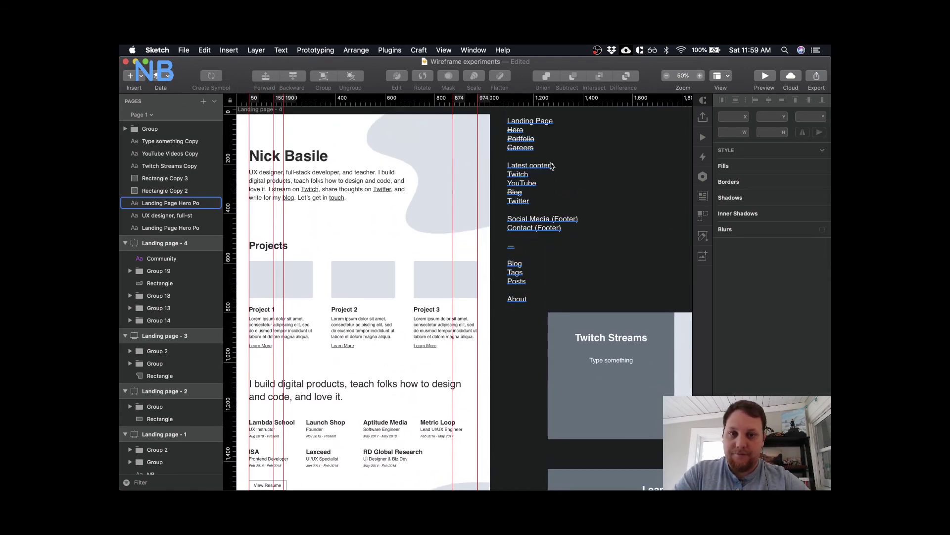
pyautogui.scroll(-3, 411, 286)
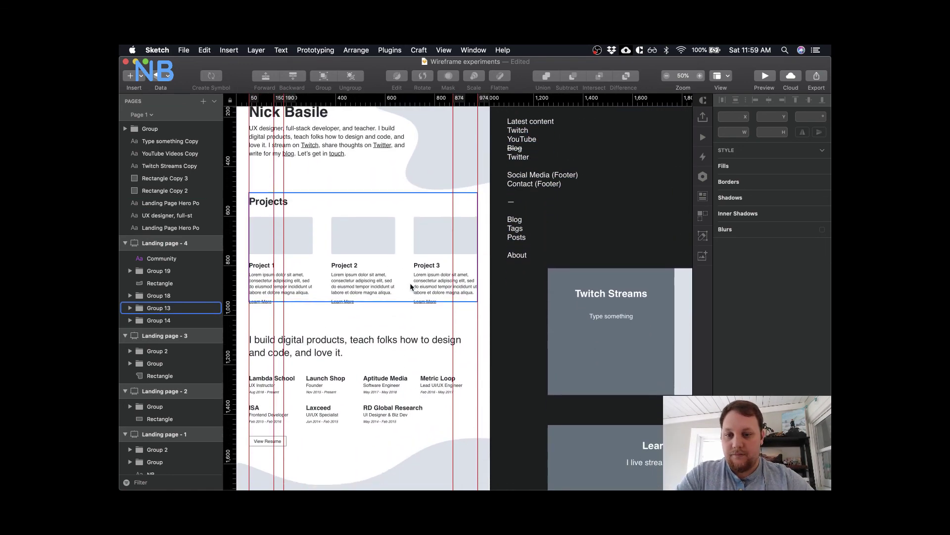
pyautogui.scroll(-3, 410, 283)
pyautogui.hscroll(-1, 410, 283)
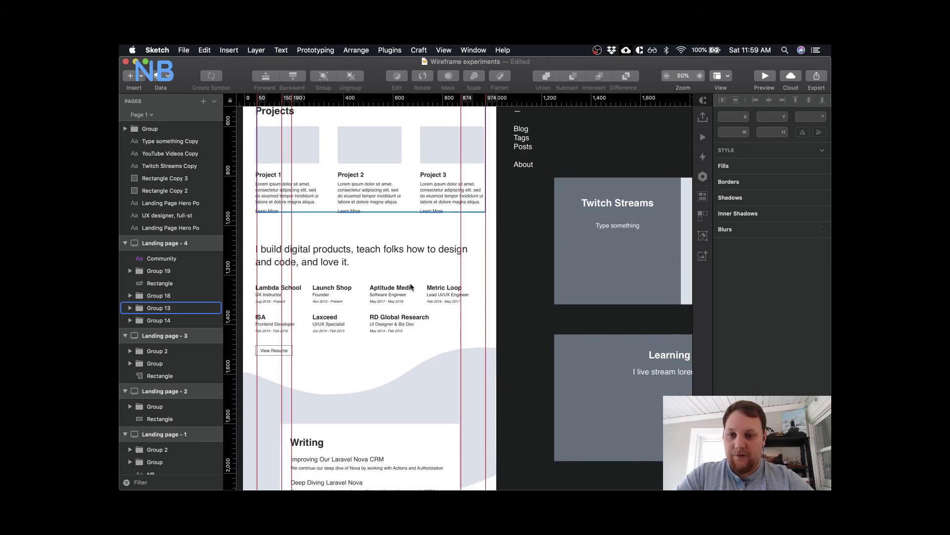
pyautogui.scroll(-10, 410, 283)
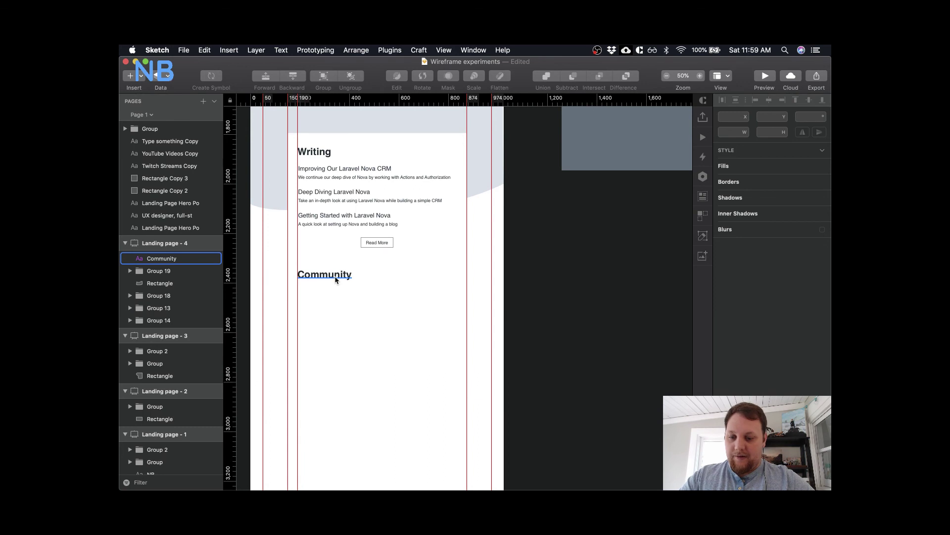
# - Duplicate the Community heading straight down to Y 2547 and change the original heading's text to Community/Twitch
pyautogui.click(335, 280)
pyautogui.moveTo(335, 280); pyautogui.dragTo(336, 330)
pyautogui.click(341, 281)
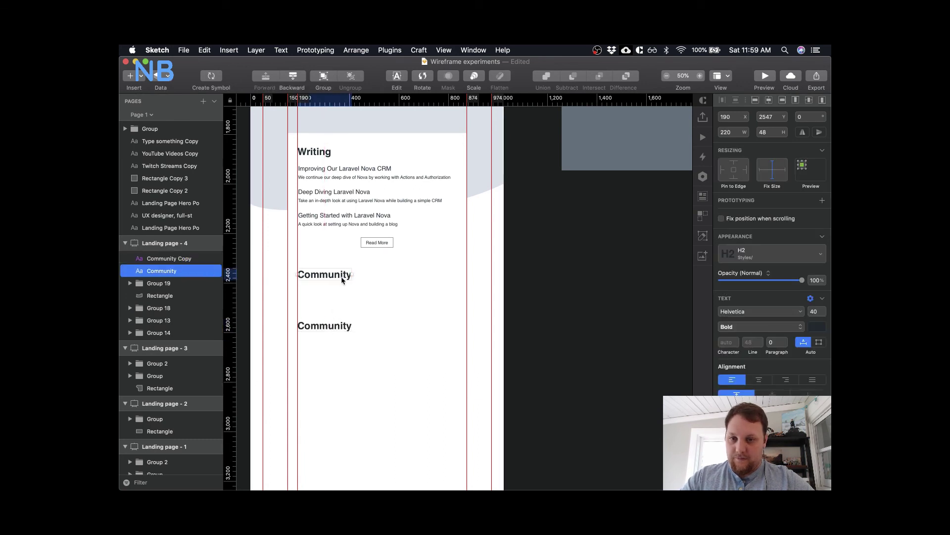
pyautogui.doubleClick(341, 280)
pyautogui.press('Right')
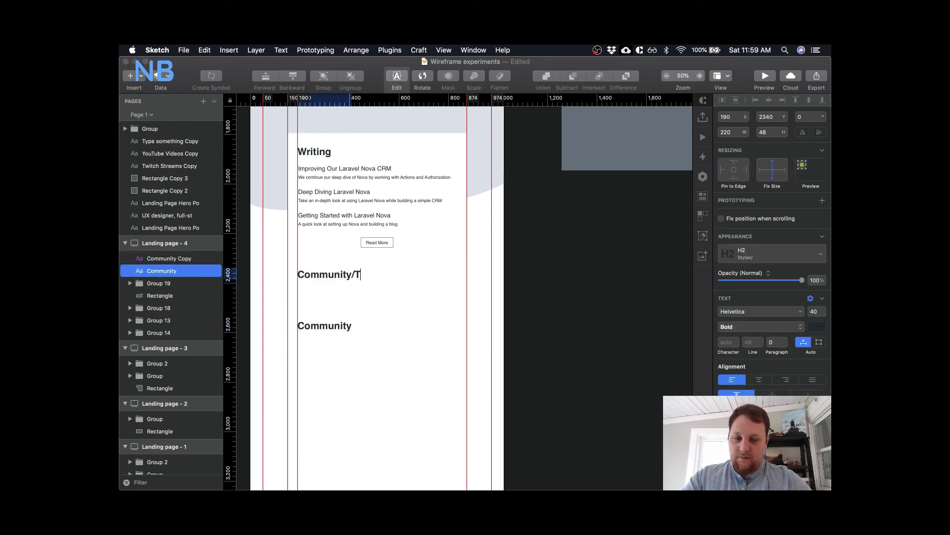
pyautogui.write('/Twitch')
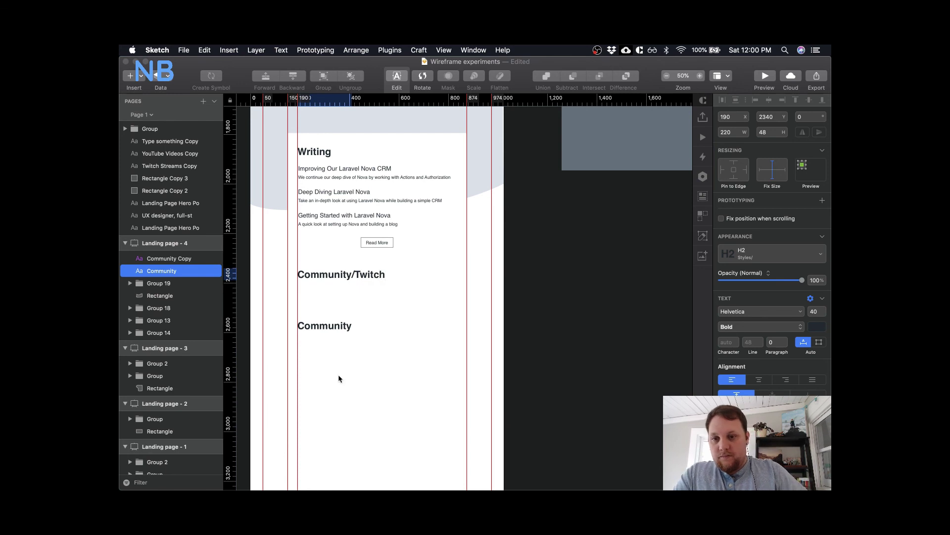
# - Change the text of the duplicated Community heading to About
pyautogui.click(326, 326)
pyautogui.doubleClick(327, 326)
pyautogui.write('A')
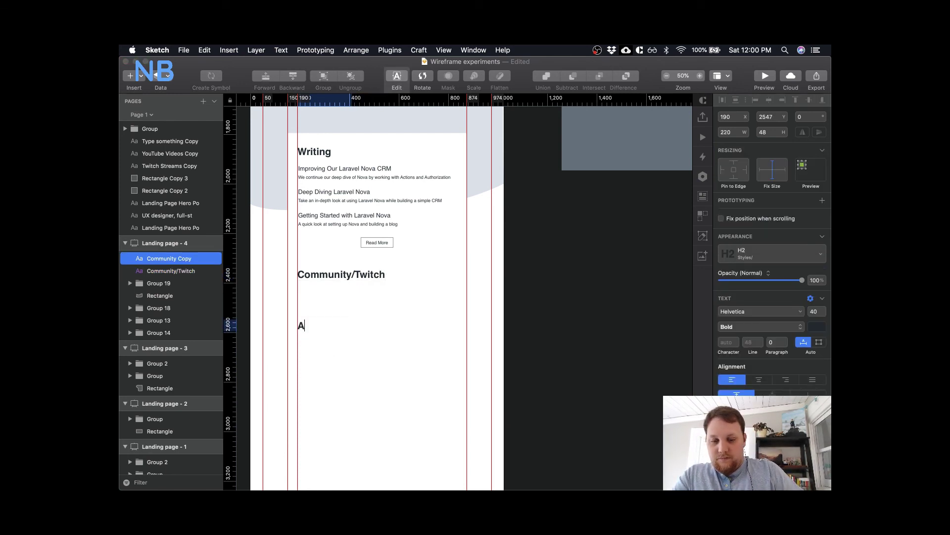
pyautogui.write('bout')
pyautogui.press('Escape')
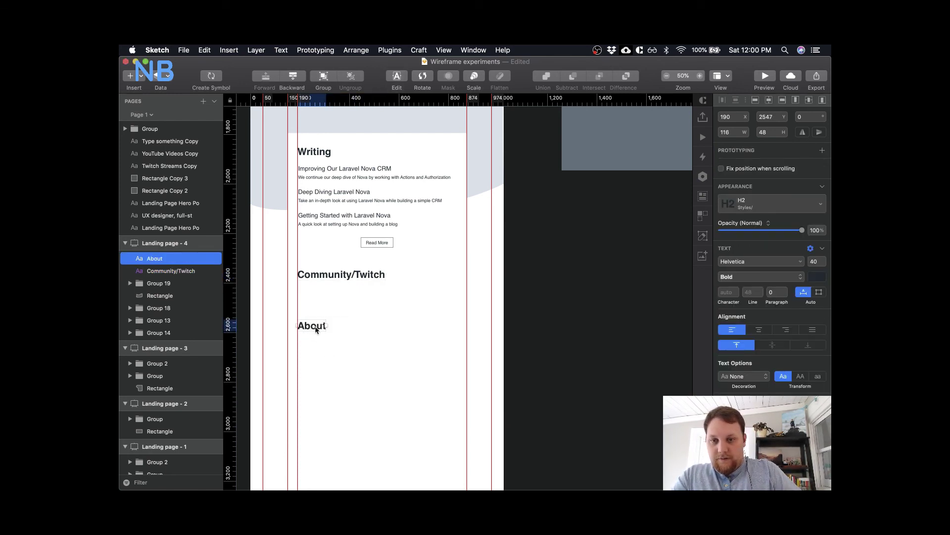
# - Add a Footer heading at Y 2754 by duplicating the About heading, and save the document
pyautogui.moveTo(316, 329); pyautogui.dragTo(312, 379)
pyautogui.doubleClick(312, 378)
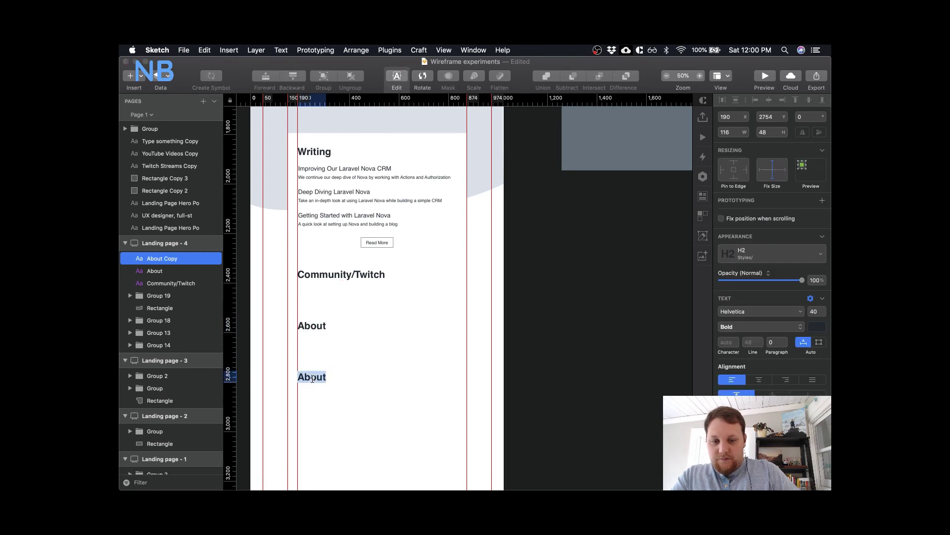
pyautogui.write('Footer')
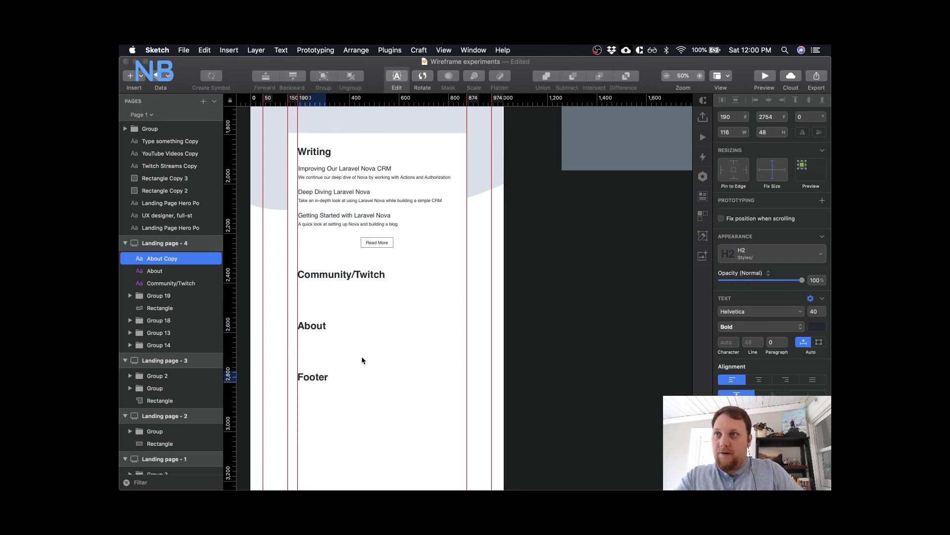
pyautogui.press('Escape')
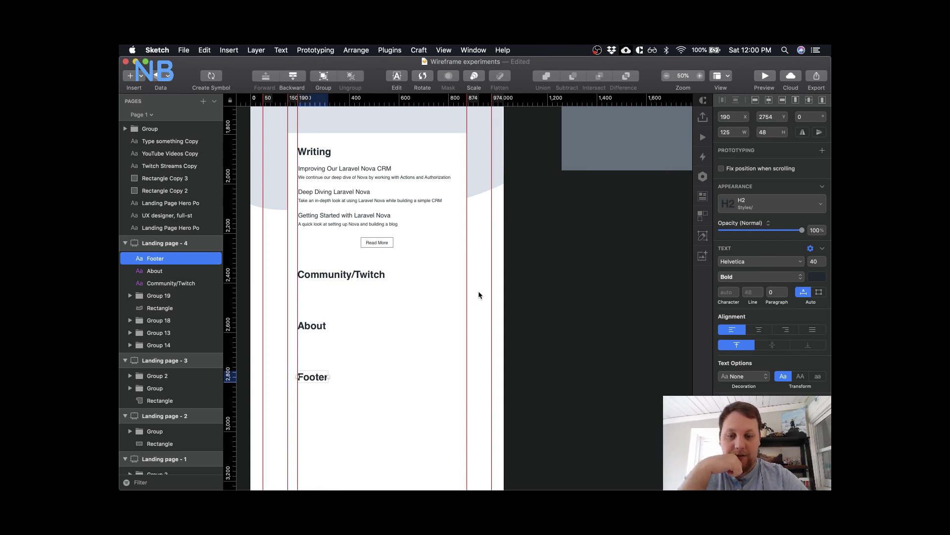
pyautogui.press('super+s')
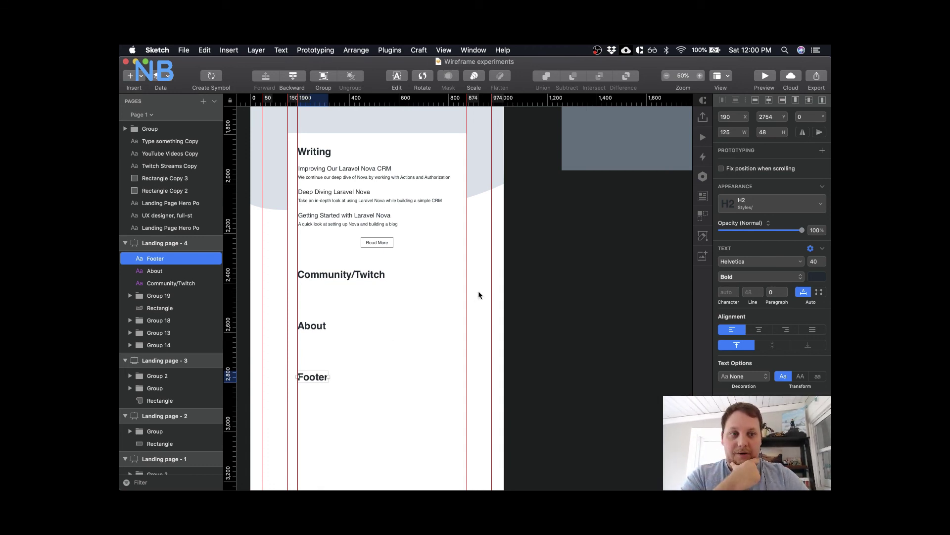
pyautogui.scroll(5, 478, 295)
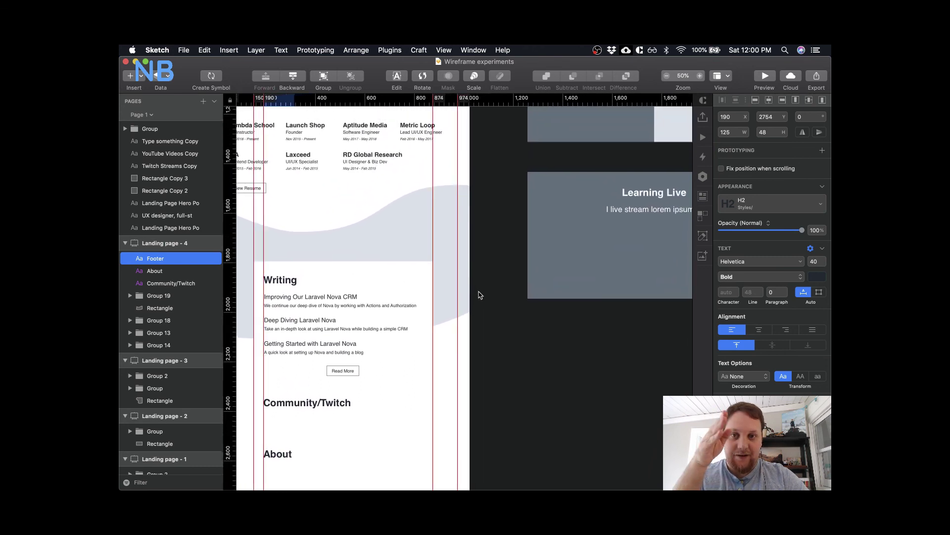
# - Check the page content checklist beside the artboard, and review the Landing page - 4 wireframe from the hero to the Community/Twitch section
pyautogui.scroll(3, 478, 295)
pyautogui.hscroll(2, 479, 295)
pyautogui.scroll(5, 478, 295)
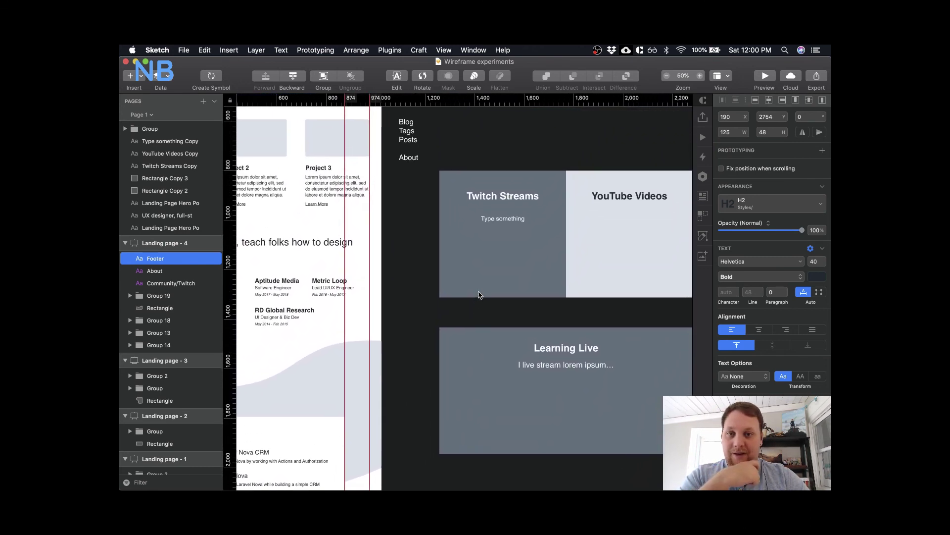
pyautogui.scroll(3, 479, 295)
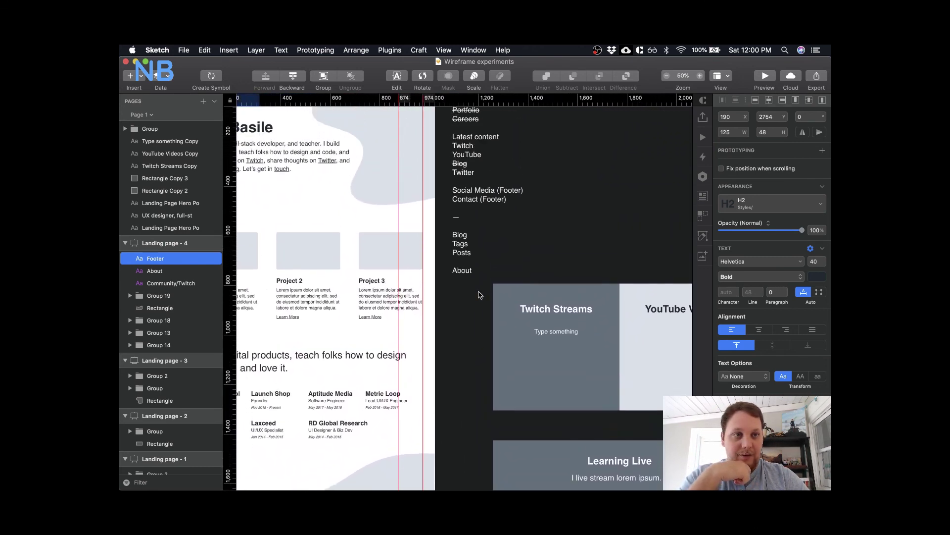
pyautogui.hscroll(3, 478, 295)
pyautogui.scroll(3, 478, 295)
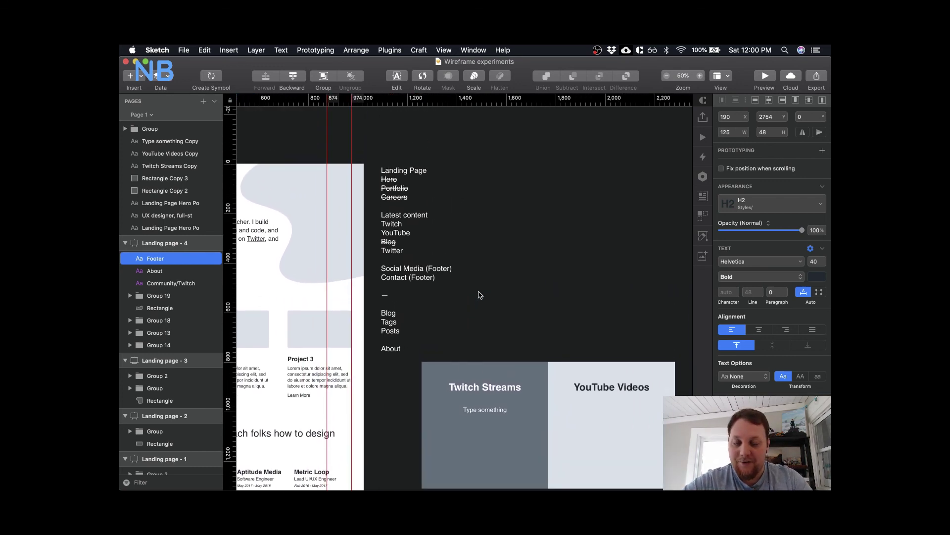
pyautogui.scroll(-2, 478, 295)
pyautogui.hscroll(-5, 478, 295)
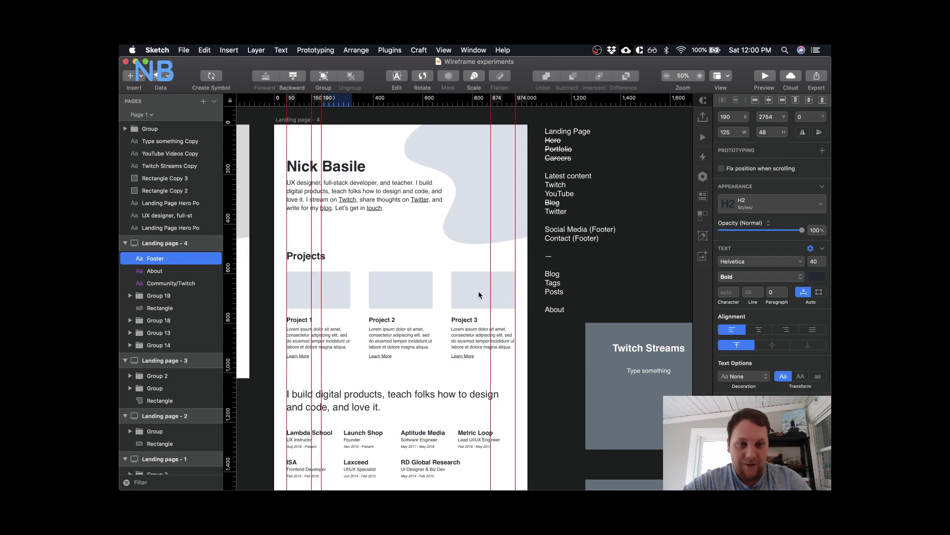
pyautogui.scroll(-3, 479, 290)
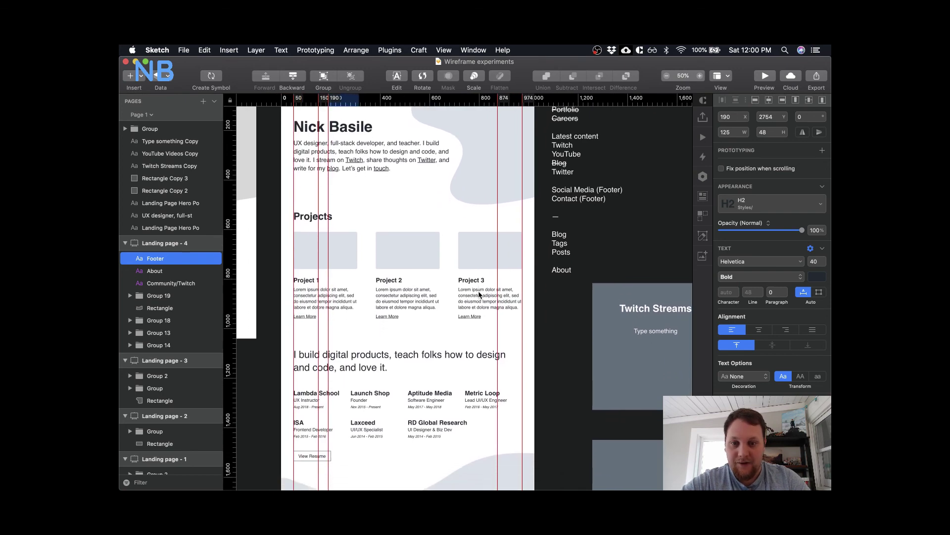
pyautogui.scroll(4, 478, 290)
pyautogui.hscroll(-2, 479, 290)
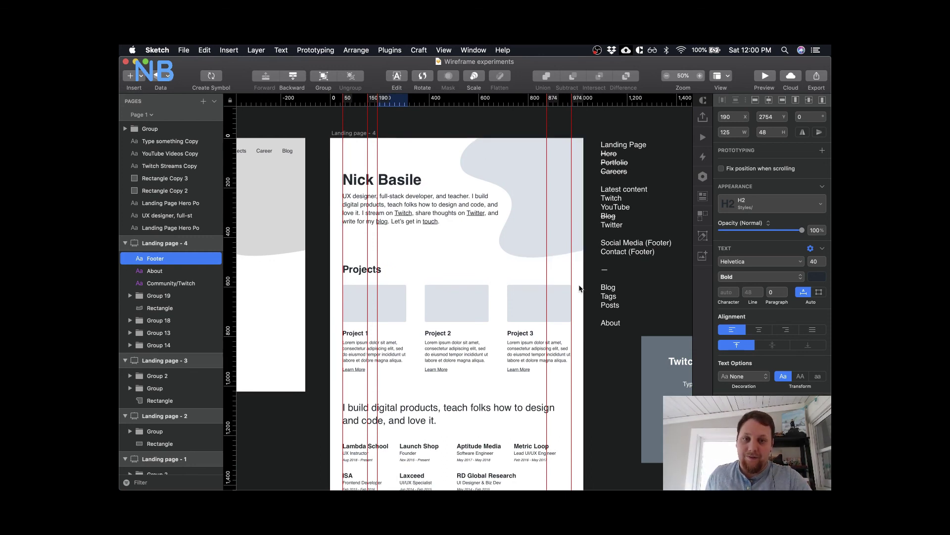
pyautogui.scroll(-5, 580, 288)
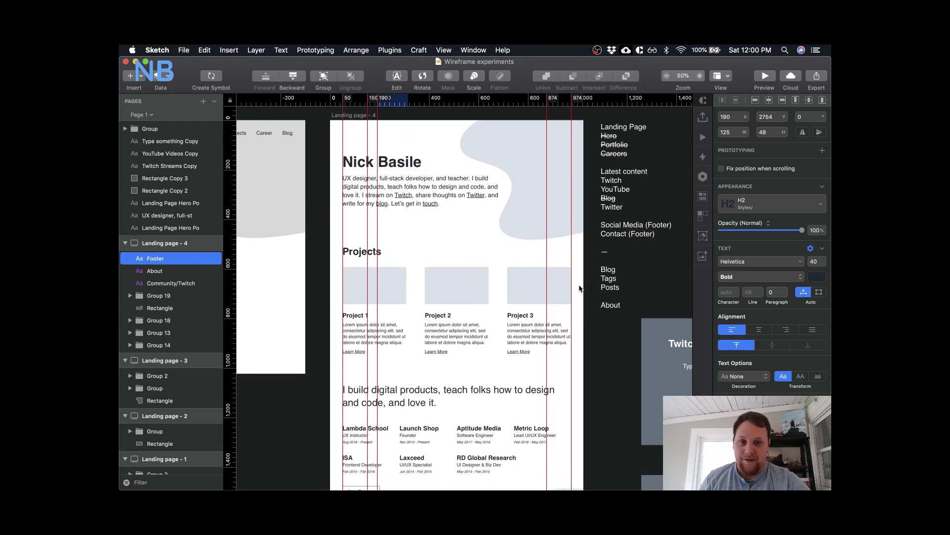
pyautogui.scroll(-5, 580, 288)
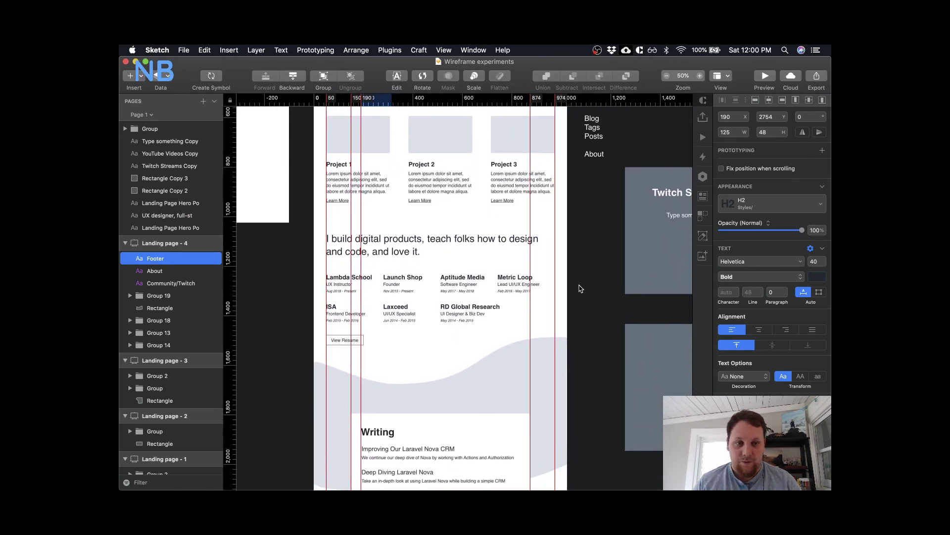
pyautogui.scroll(-12, 580, 288)
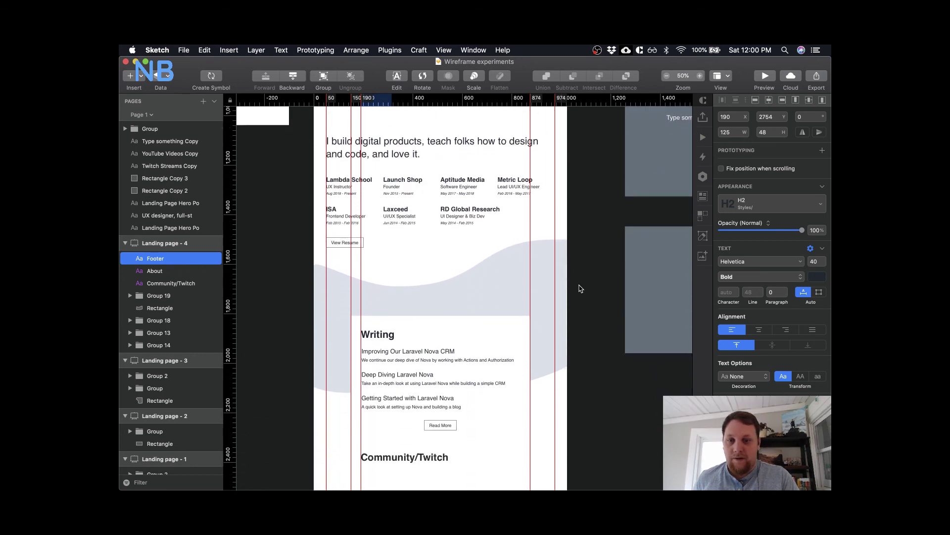